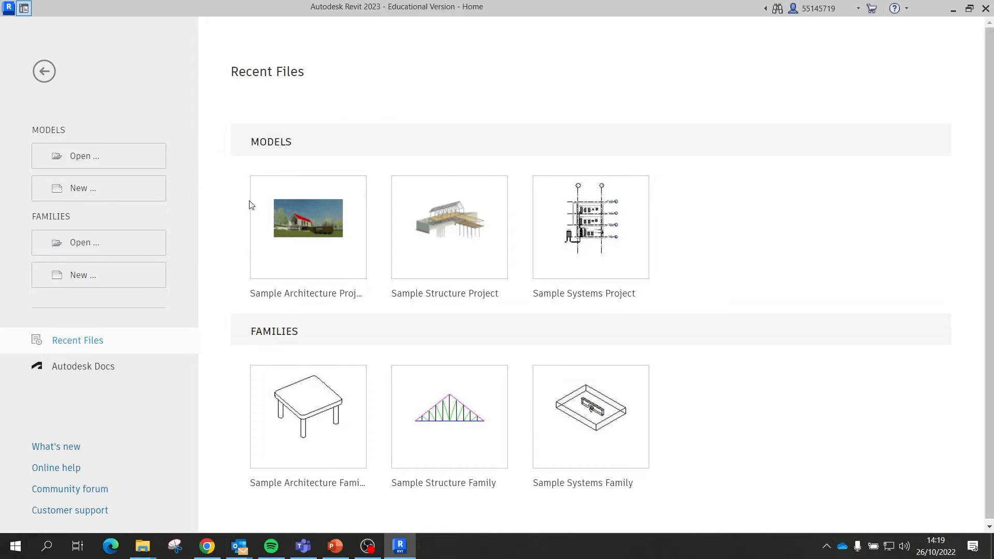
Step: Open the Sample Architecture Project and select the Section Perspective viewport on sheet A001
{"action": "left_click", "coordinate": [321, 246]}
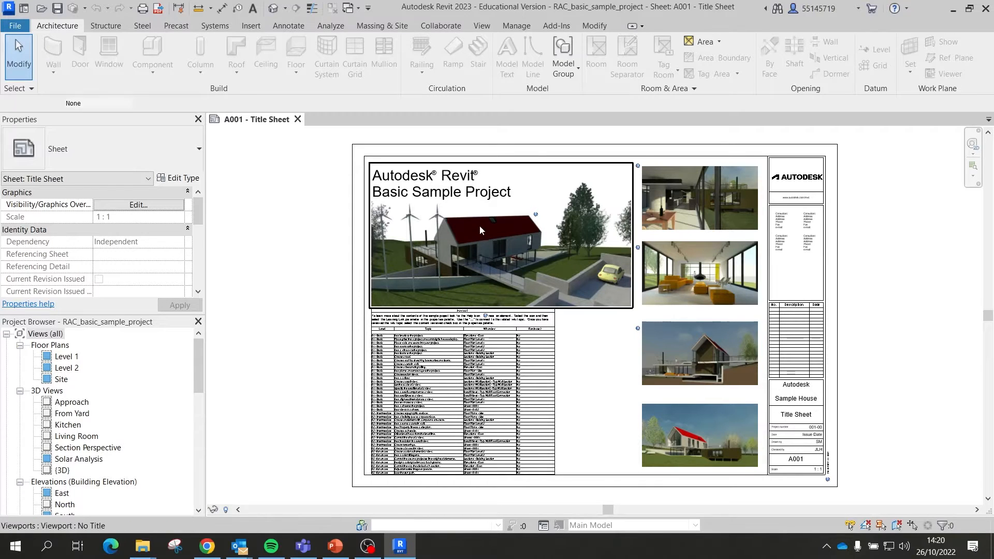
{"action": "left_click", "coordinate": [712, 359]}
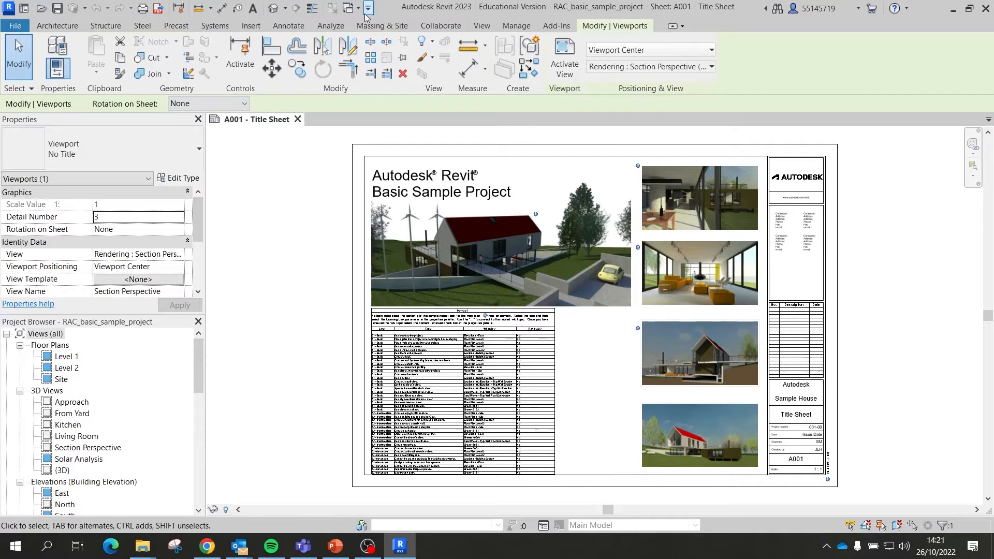
Step: Show the Architecture ribbon tools, then switch to the Structure tools
{"action": "left_click", "coordinate": [60, 26]}
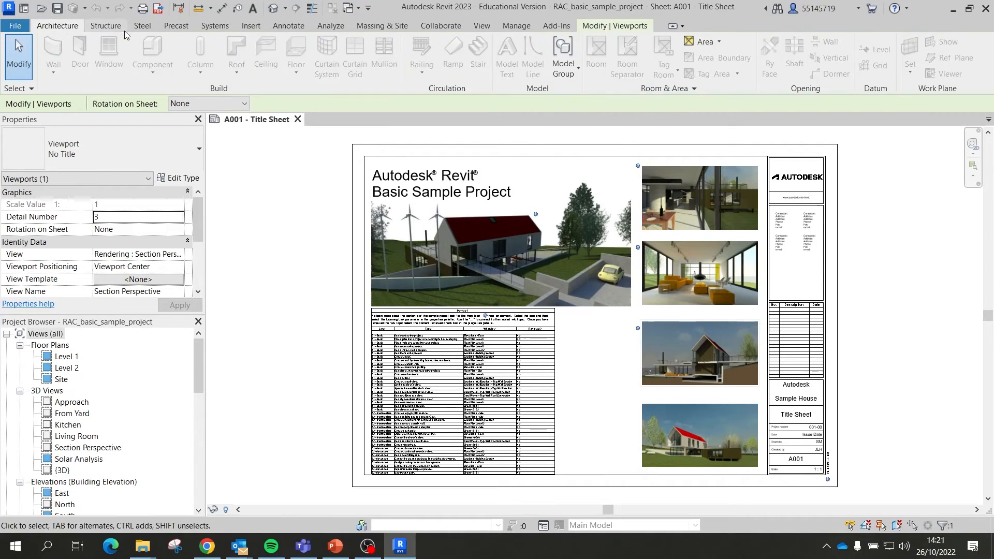
{"action": "left_click", "coordinate": [105, 29]}
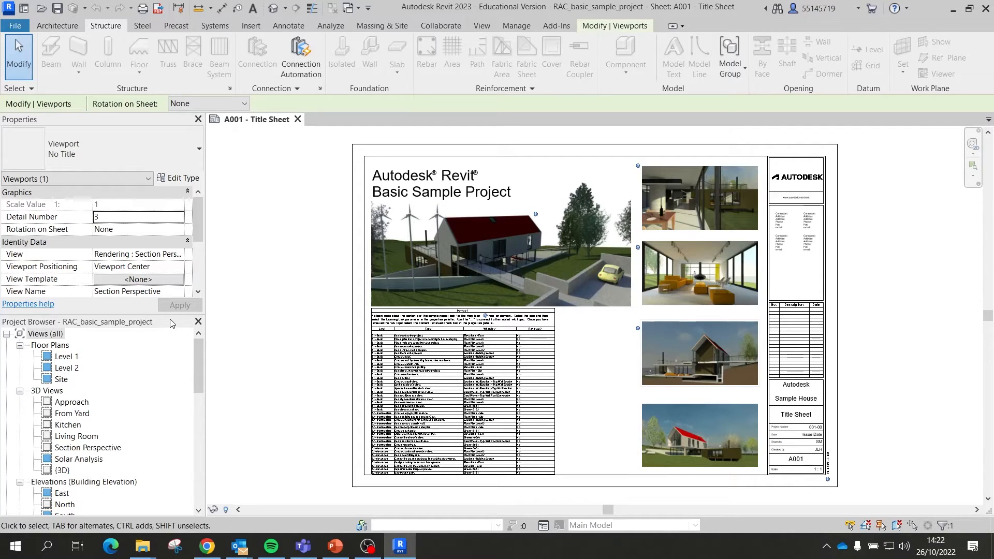
Step: Open the Level 1, Level 2 and Site plans, close Level 2, then open the default 3D view
{"action": "double_click", "coordinate": [66, 357]}
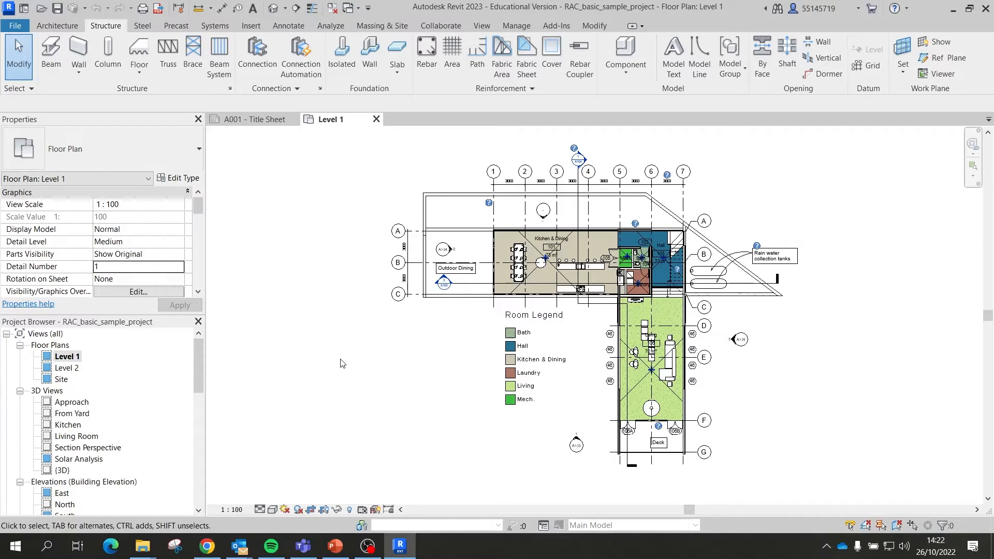
{"action": "left_click", "coordinate": [69, 369]}
{"action": "double_click", "coordinate": [67, 368]}
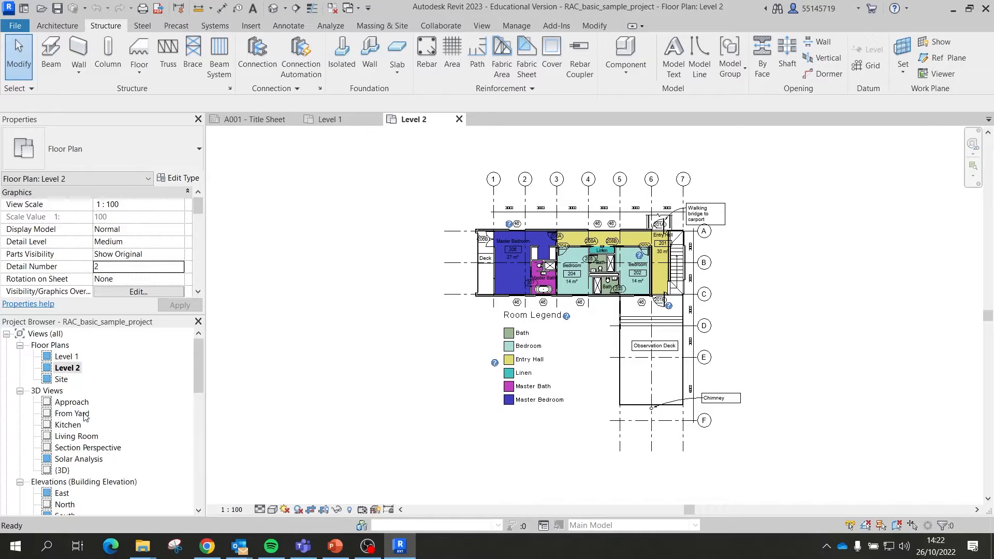
{"action": "double_click", "coordinate": [62, 379]}
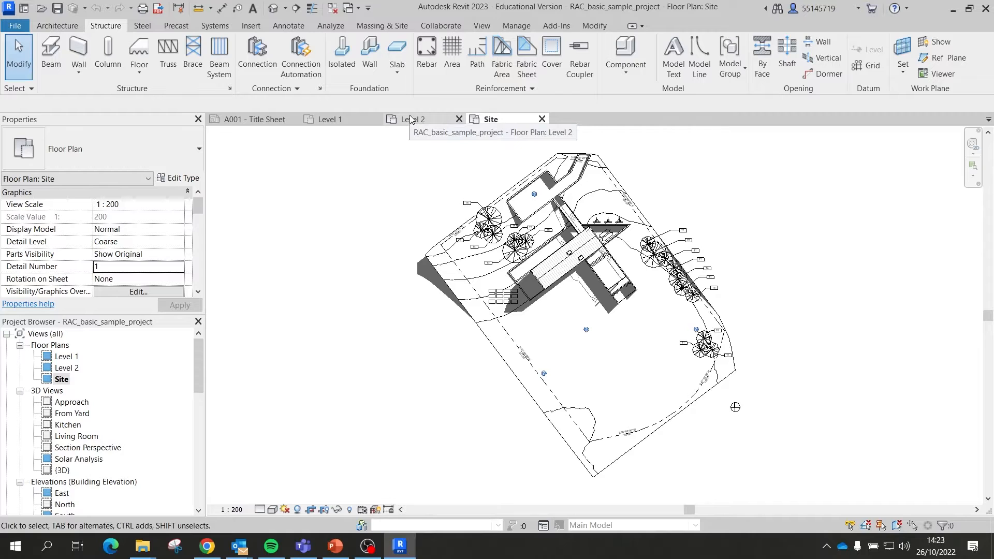
{"action": "left_click", "coordinate": [440, 120]}
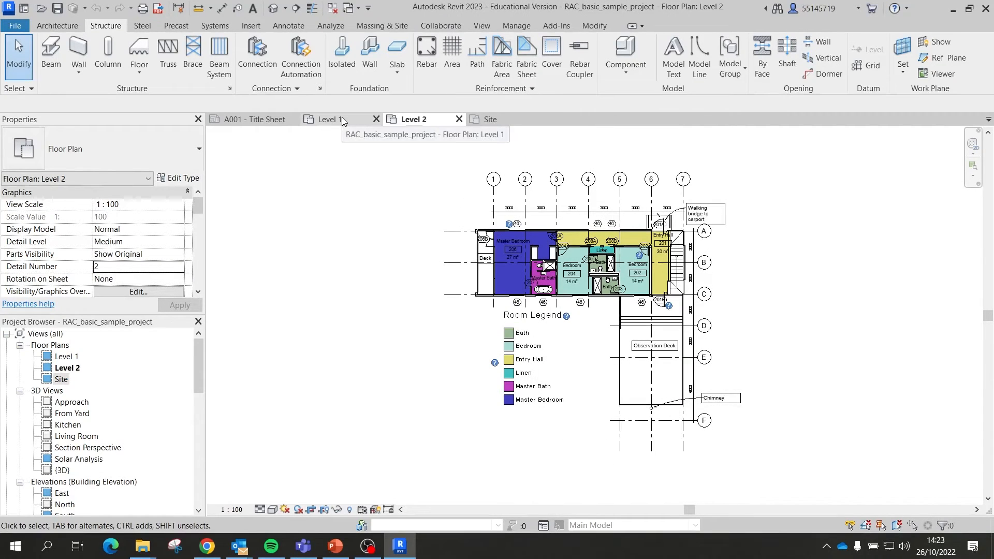
{"action": "left_click", "coordinate": [459, 119]}
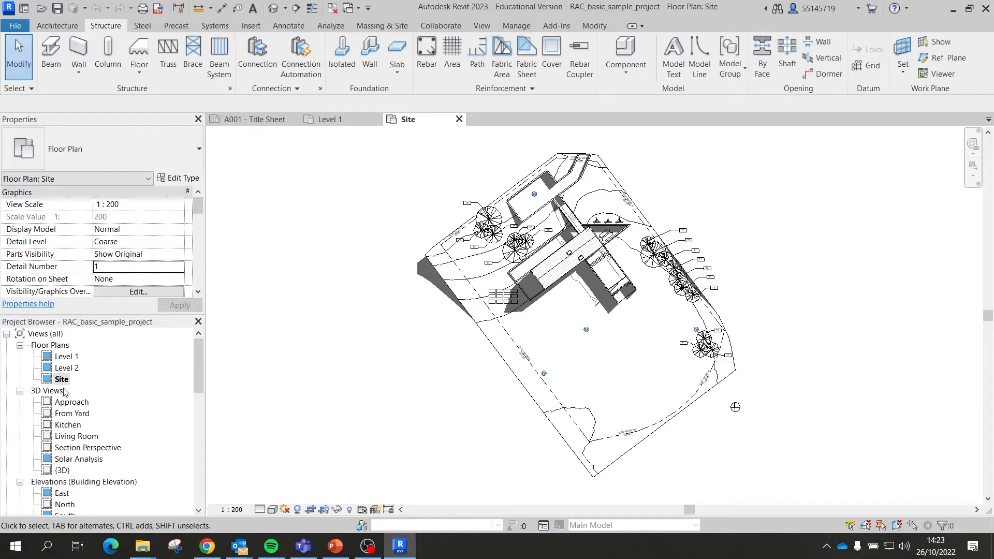
{"action": "double_click", "coordinate": [62, 471]}
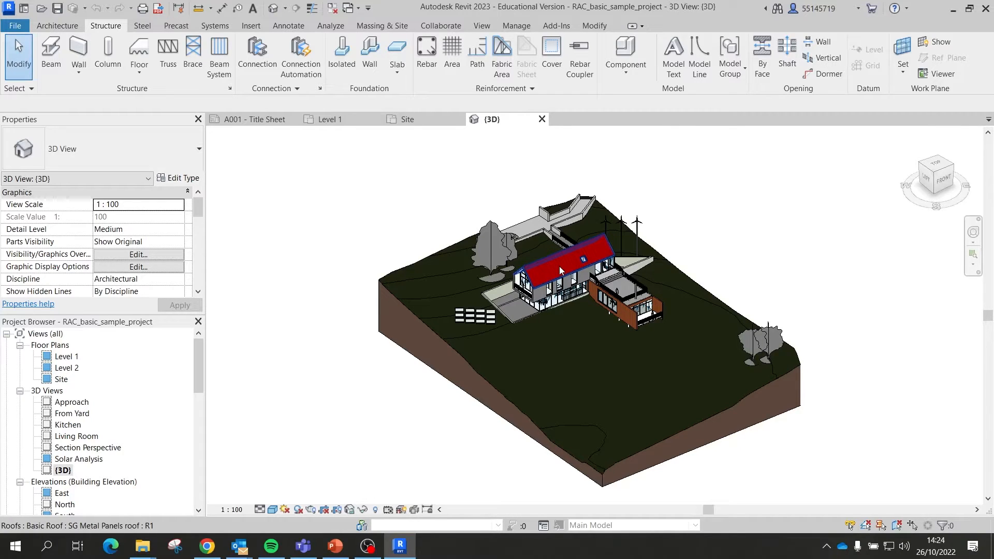
Step: Zoom, pan and orbit the 3D view until the house's glazed gable end fills it
{"action": "scroll", "coordinate": [556, 299], "scroll_direction": "up", "scroll_amount": 3}
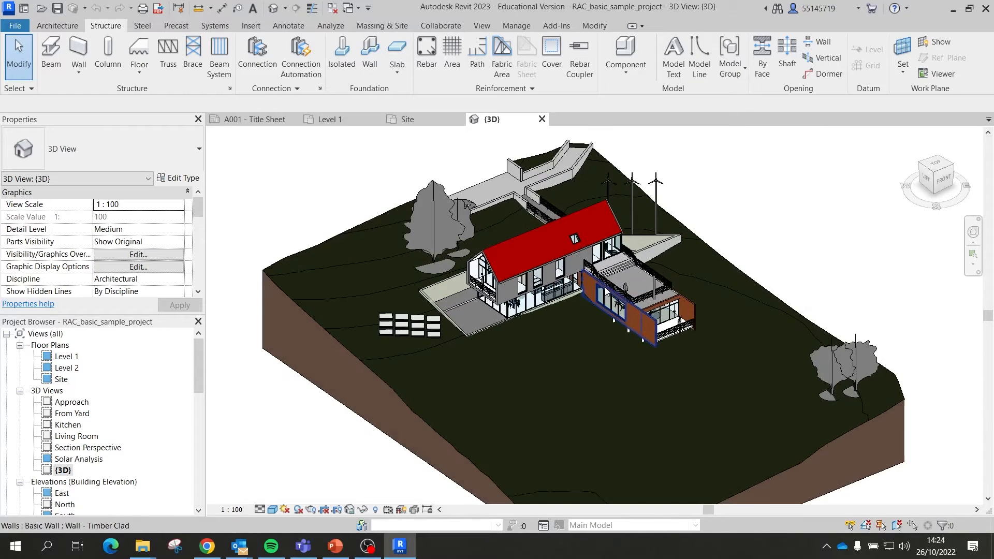
{"action": "scroll", "coordinate": [556, 299], "scroll_direction": "down", "scroll_amount": 3}
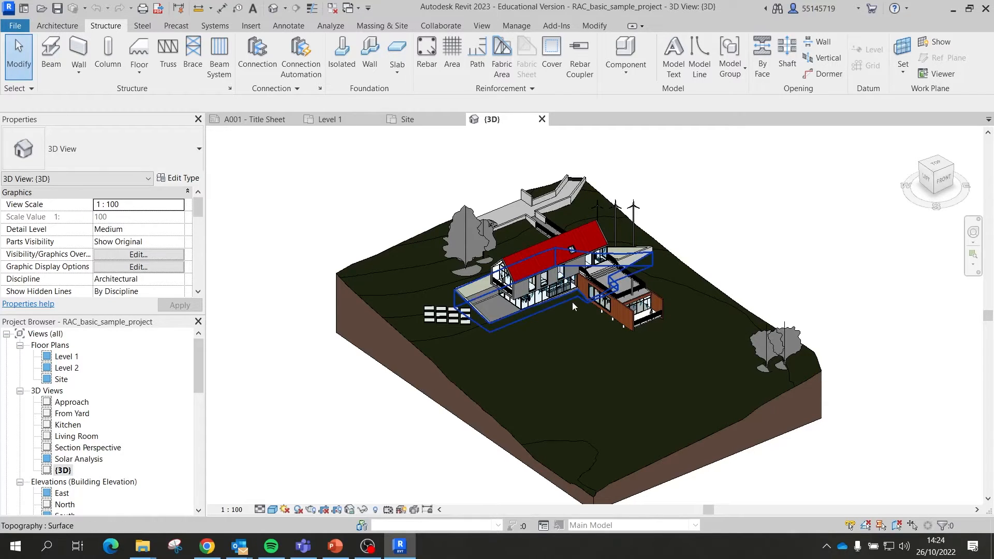
{"action": "scroll", "coordinate": [567, 276], "scroll_direction": "up", "scroll_amount": 5}
{"action": "scroll", "coordinate": [565, 266], "scroll_direction": "down", "scroll_amount": 5}
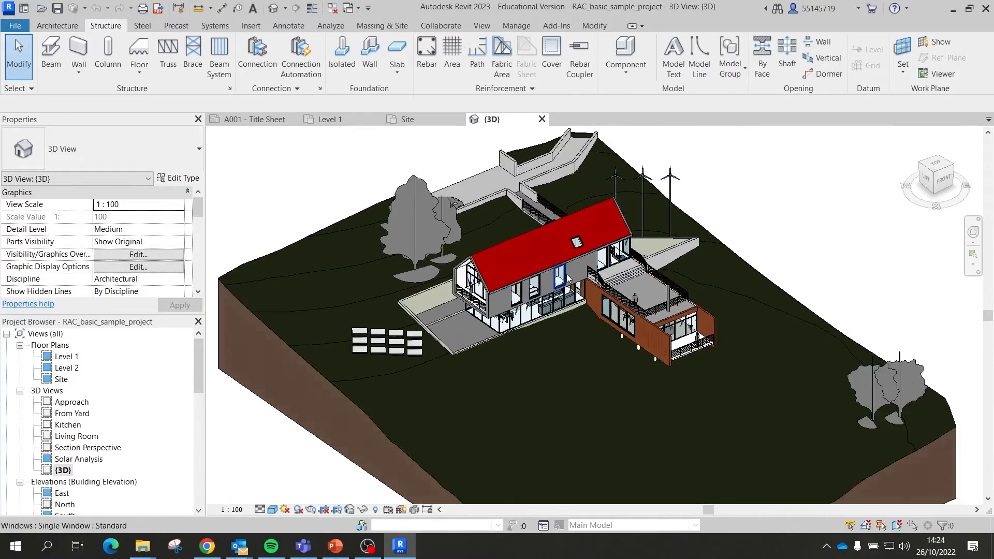
{"action": "scroll", "coordinate": [561, 268], "scroll_direction": "up", "scroll_amount": 4}
{"action": "scroll", "coordinate": [560, 290], "scroll_direction": "down", "scroll_amount": 5}
{"action": "scroll", "coordinate": [559, 315], "scroll_direction": "up", "scroll_amount": 5}
{"action": "scroll", "coordinate": [560, 314], "scroll_direction": "down", "scroll_amount": 5}
{"action": "scroll", "coordinate": [563, 313], "scroll_direction": "up", "scroll_amount": 2}
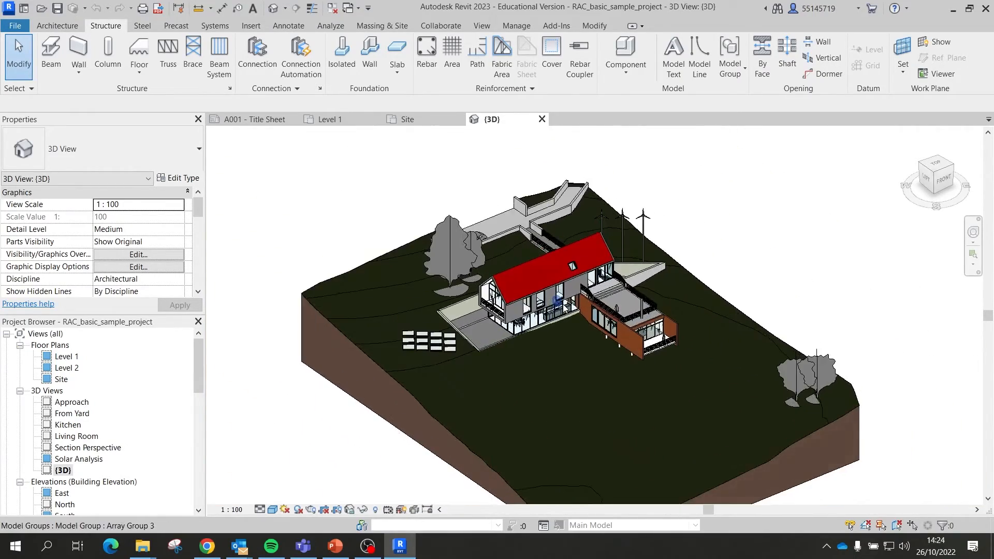
{"action": "middle_click_drag", "start_coordinate": [739, 226], "coordinate": [755, 207]}
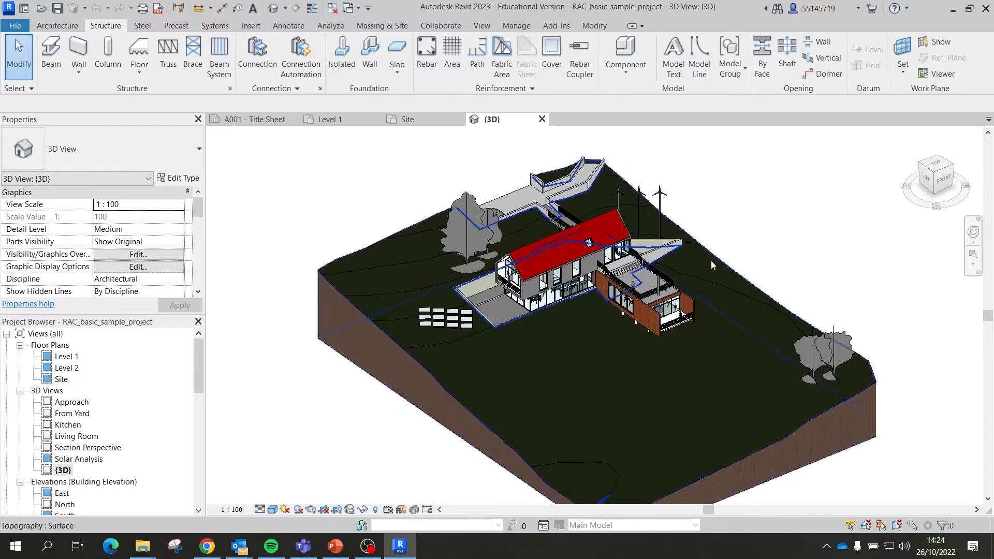
{"action": "middle_click_drag", "start_coordinate": [554, 288], "coordinate": [913, 303], "text": "shift"}
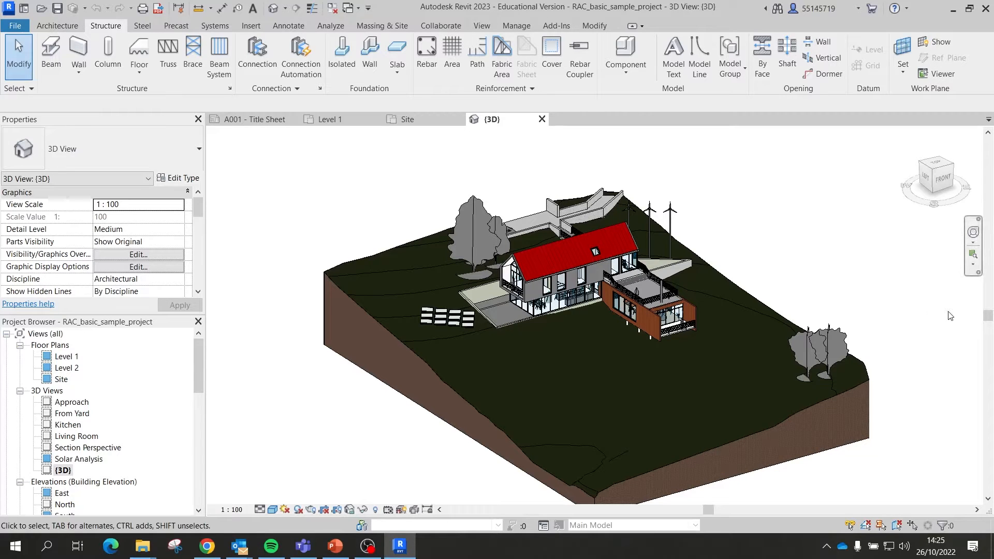
{"action": "scroll", "coordinate": [512, 290], "scroll_direction": "up", "scroll_amount": 4}
{"action": "scroll", "coordinate": [481, 263], "scroll_direction": "up", "scroll_amount": 2}
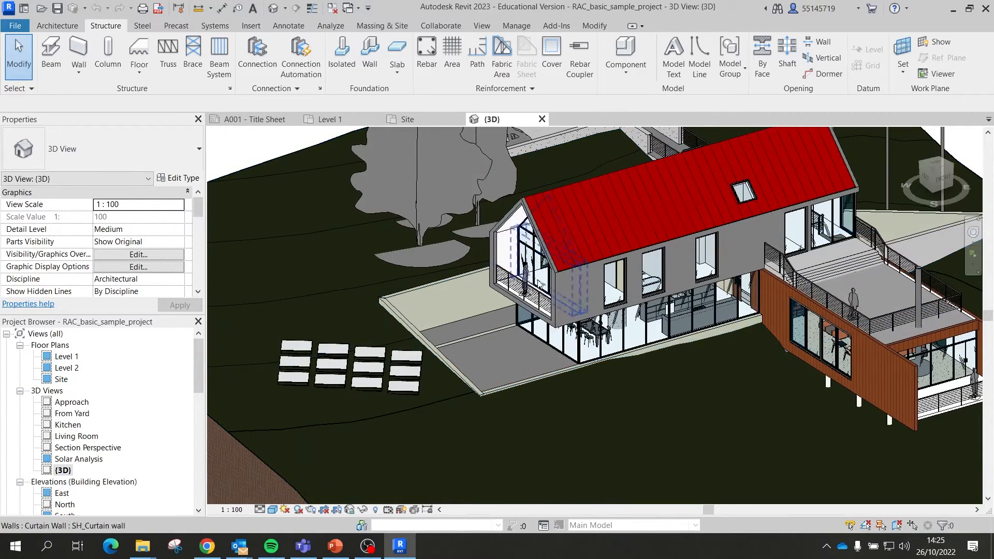
{"action": "left_click", "coordinate": [514, 216]}
{"action": "middle_click_drag", "start_coordinate": [516, 317], "coordinate": [557, 362], "text": "shift"}
{"action": "scroll", "coordinate": [575, 372], "scroll_direction": "down", "scroll_amount": 2}
{"action": "left_click", "coordinate": [455, 269]}
{"action": "middle_click_drag", "start_coordinate": [425, 317], "coordinate": [348, 252], "text": "shift"}
{"action": "middle_click_drag", "start_coordinate": [443, 249], "coordinate": [553, 301]}
{"action": "scroll", "coordinate": [554, 300], "scroll_direction": "up", "scroll_amount": 2}
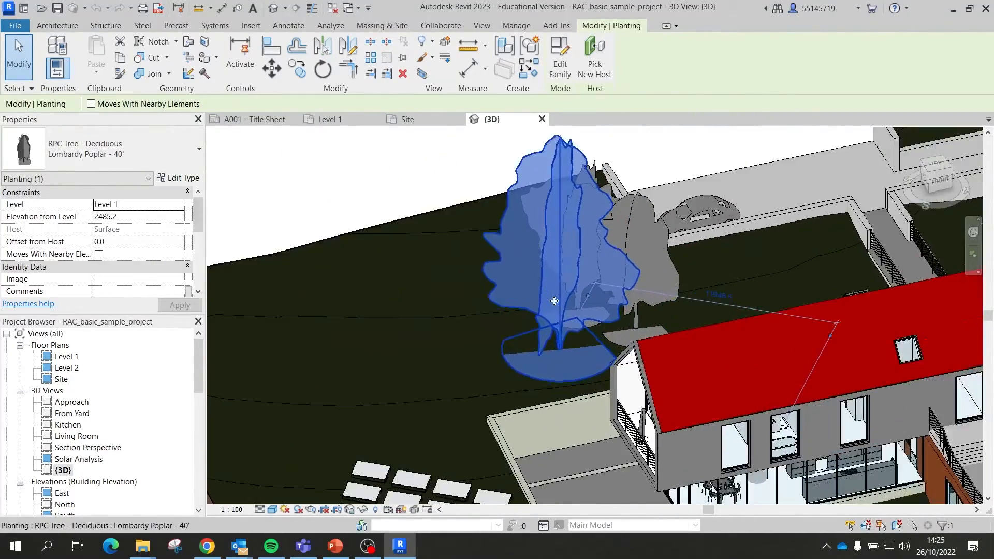
{"action": "scroll", "coordinate": [551, 306], "scroll_direction": "down", "scroll_amount": 5}
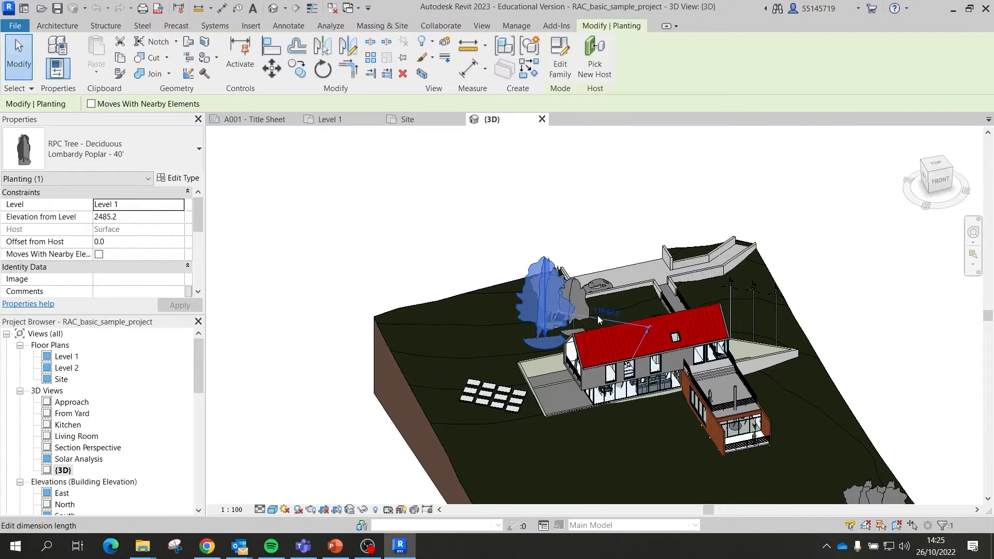
{"action": "scroll", "coordinate": [599, 318], "scroll_direction": "up", "scroll_amount": 3}
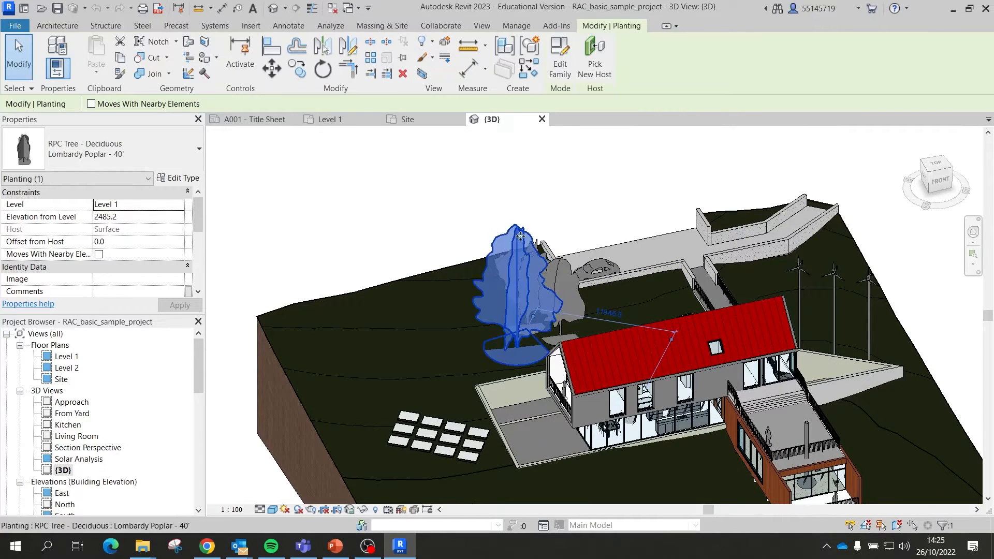
{"action": "middle_click_drag", "start_coordinate": [735, 352], "coordinate": [586, 211]}
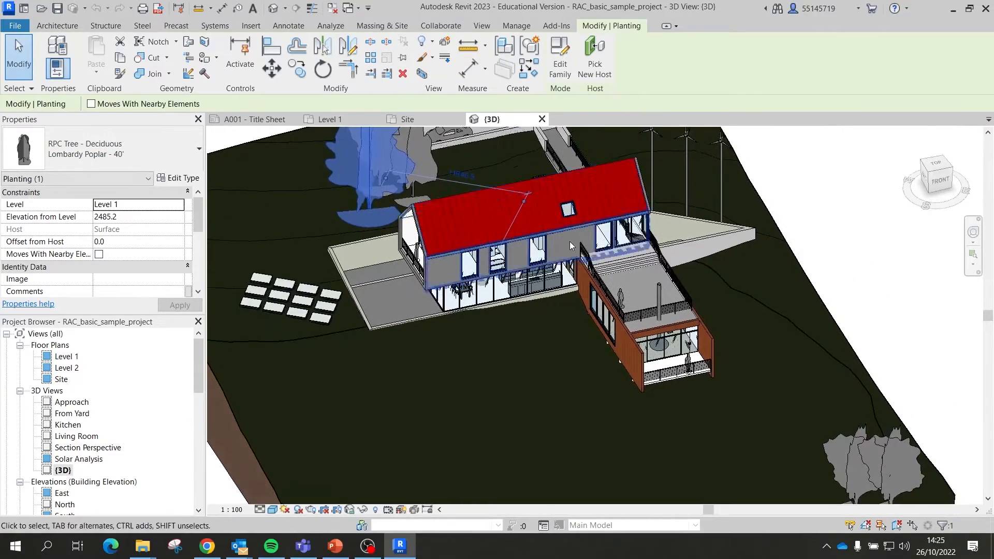
{"action": "scroll", "coordinate": [559, 250], "scroll_direction": "down", "scroll_amount": 2}
{"action": "middle_click_drag", "start_coordinate": [555, 264], "coordinate": [620, 312], "text": "shift"}
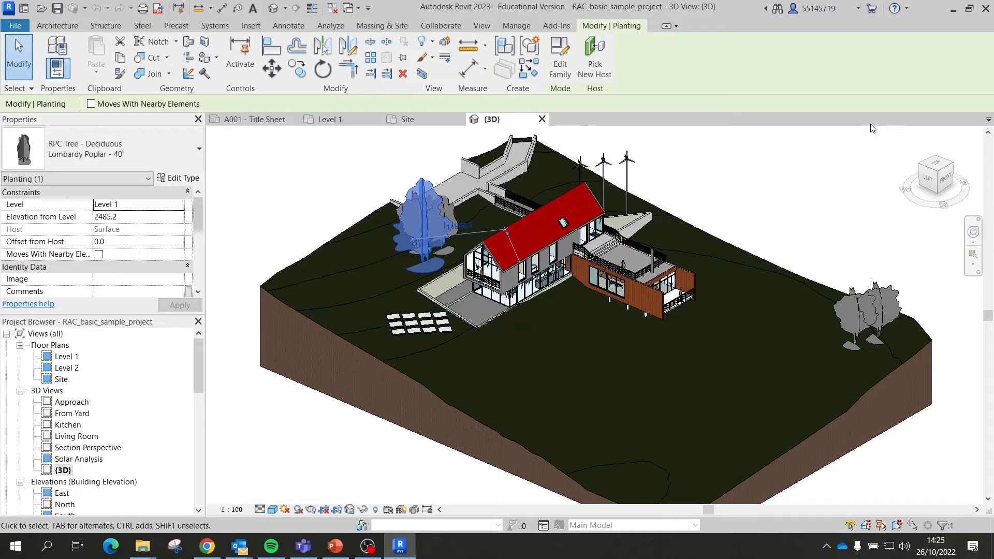
{"action": "left_click", "coordinate": [925, 181]}
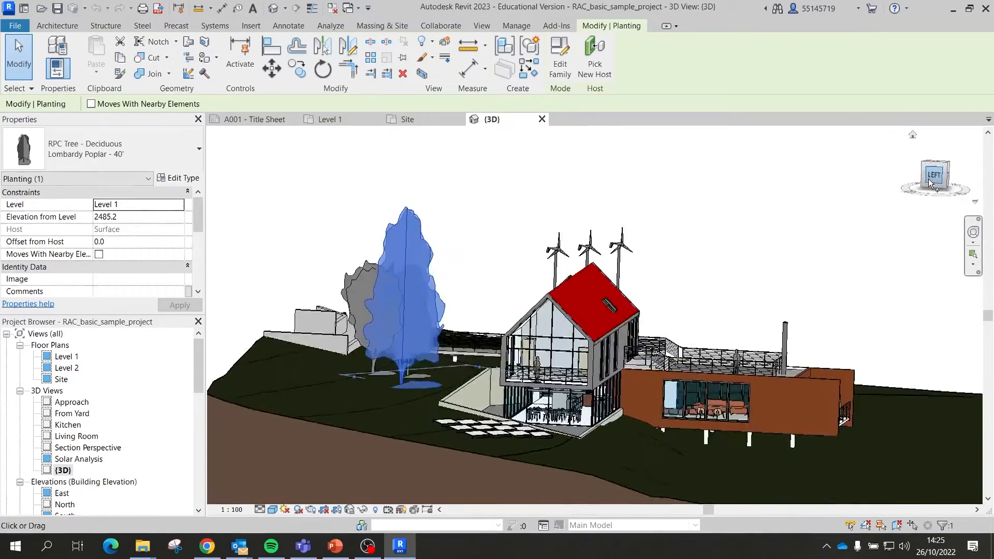
{"action": "scroll", "coordinate": [894, 241], "scroll_direction": "down", "scroll_amount": 2}
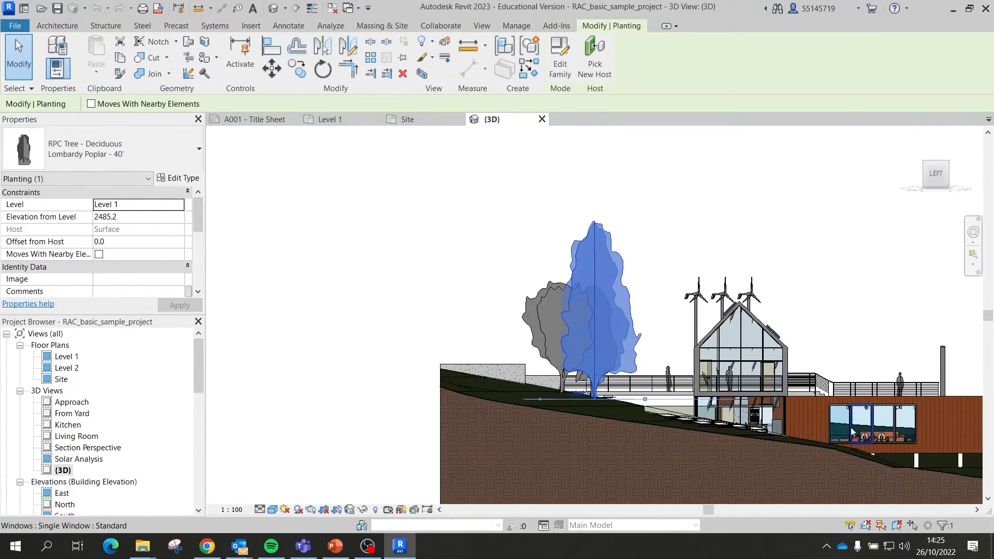
{"action": "middle_click_drag", "start_coordinate": [855, 430], "coordinate": [681, 353]}
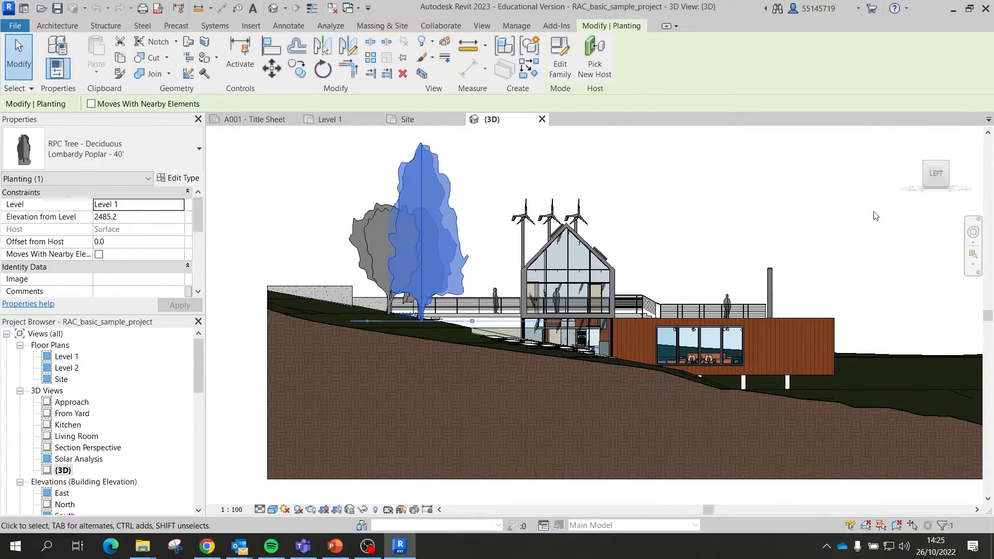
{"action": "left_click", "coordinate": [943, 159]}
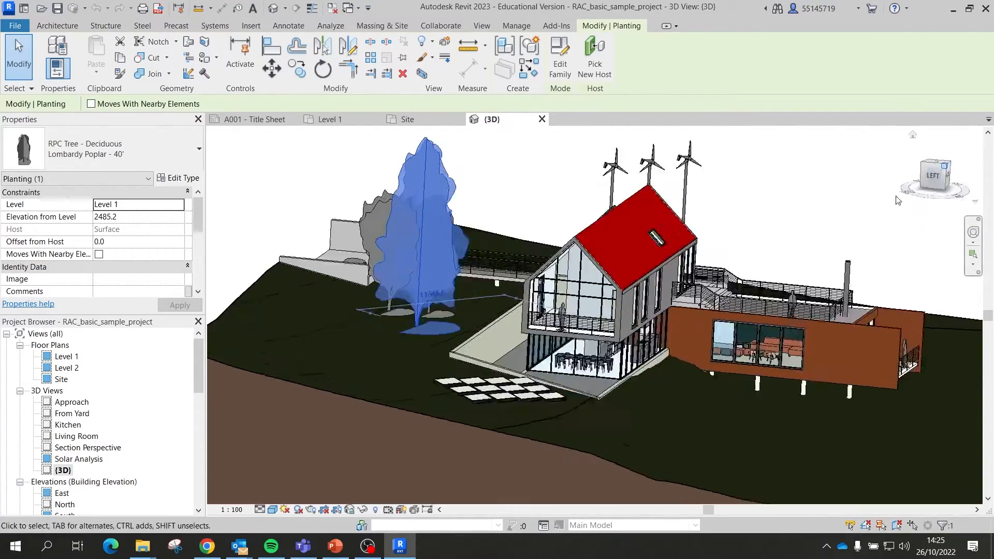
{"action": "scroll", "coordinate": [694, 243], "scroll_direction": "down", "scroll_amount": 5}
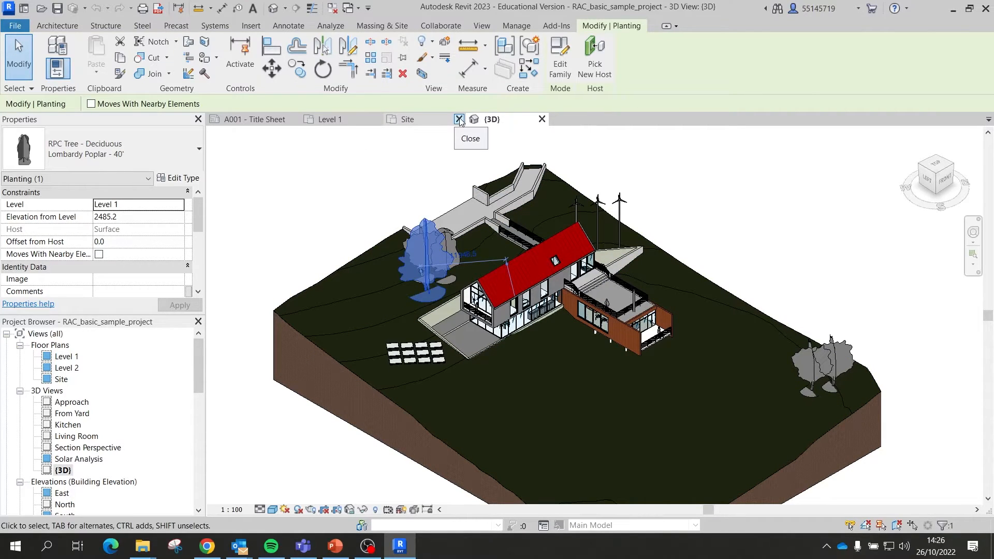
Step: Close the Site view and the A001 Title Sheet, leaving Level 1 and {3D} open
{"action": "left_click", "coordinate": [459, 119]}
{"action": "left_click", "coordinate": [261, 120]}
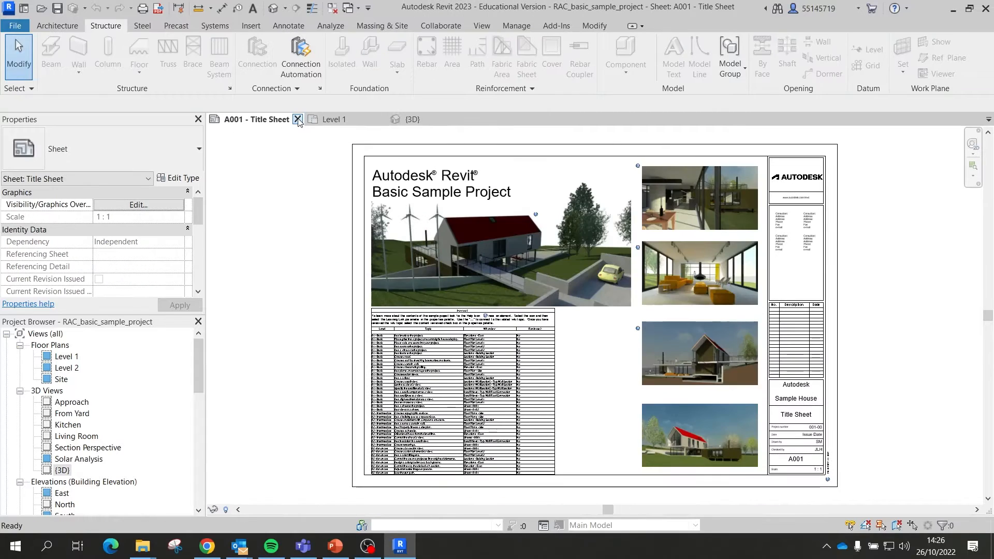
{"action": "left_click", "coordinate": [297, 119]}
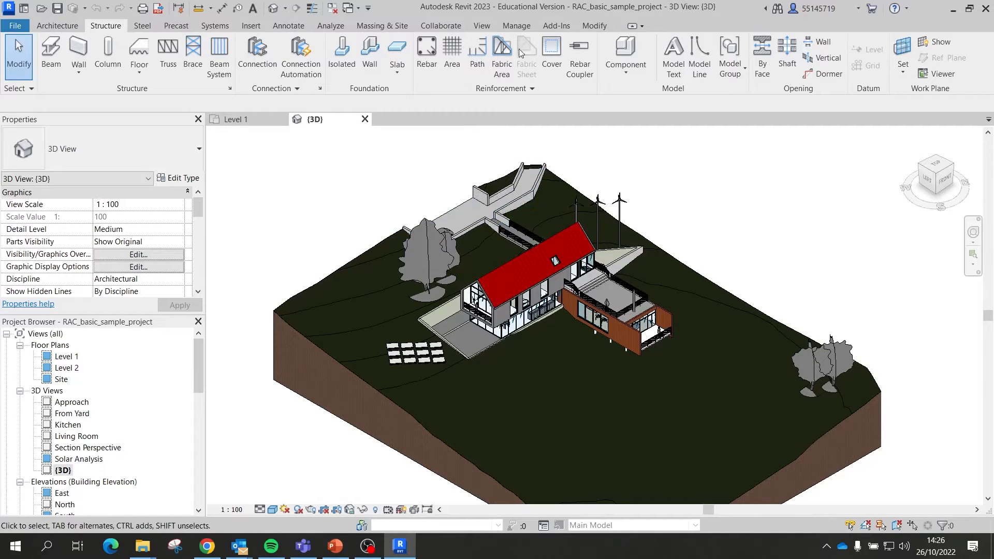
{"action": "left_click", "coordinate": [482, 26]}
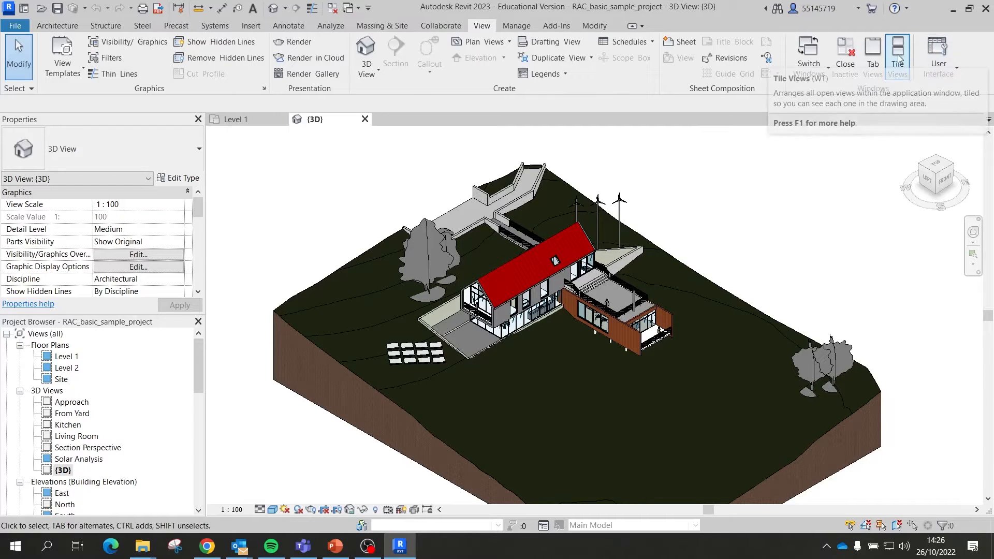
Step: Tile the {3D} and Level 1 views side by side and zoom within them
{"action": "left_click", "coordinate": [903, 74]}
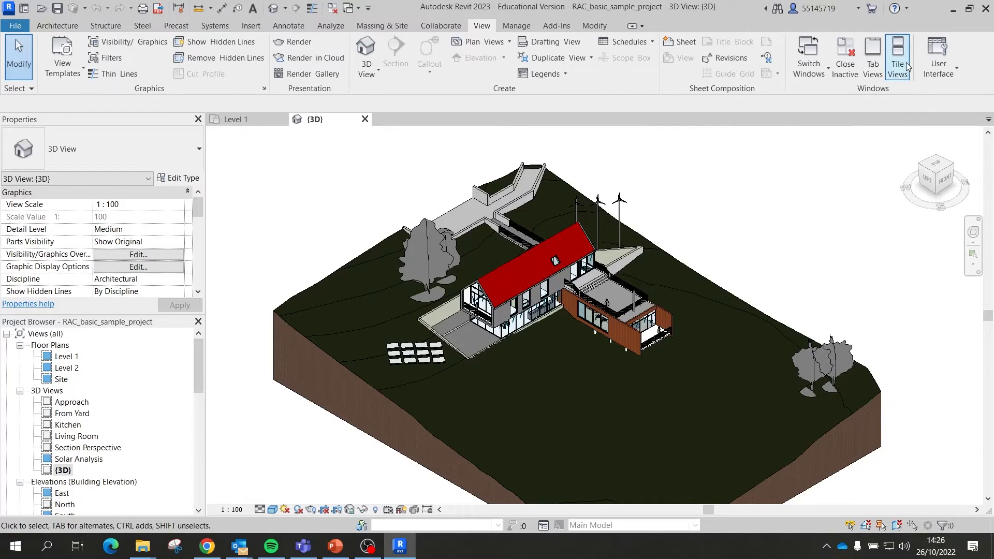
{"action": "scroll", "coordinate": [444, 309], "scroll_direction": "down", "scroll_amount": 5}
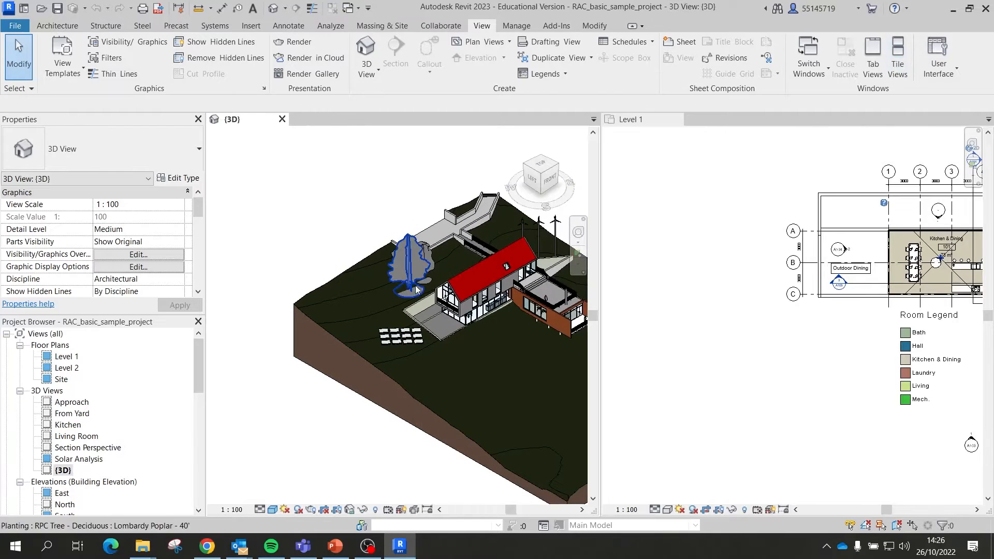
{"action": "scroll", "coordinate": [444, 309], "scroll_direction": "up", "scroll_amount": 6}
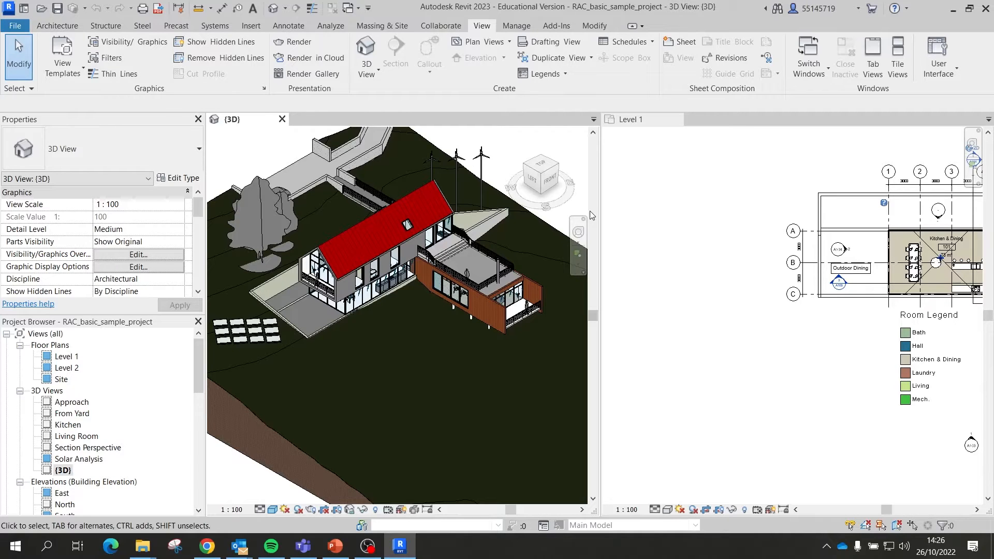
{"action": "scroll", "coordinate": [889, 262], "scroll_direction": "up", "scroll_amount": 3}
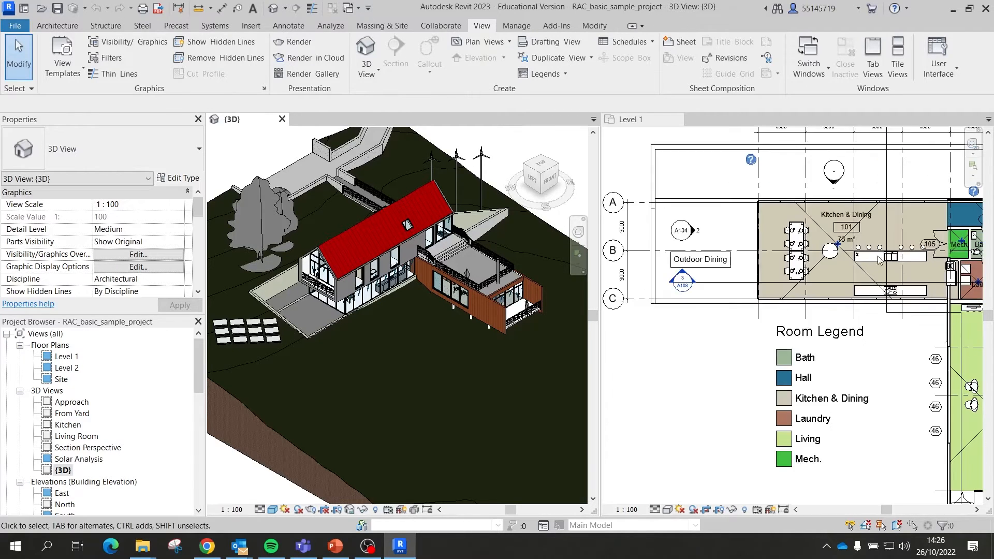
{"action": "scroll", "coordinate": [679, 263], "scroll_direction": "down", "scroll_amount": 2}
{"action": "scroll", "coordinate": [817, 315], "scroll_direction": "up", "scroll_amount": 2}
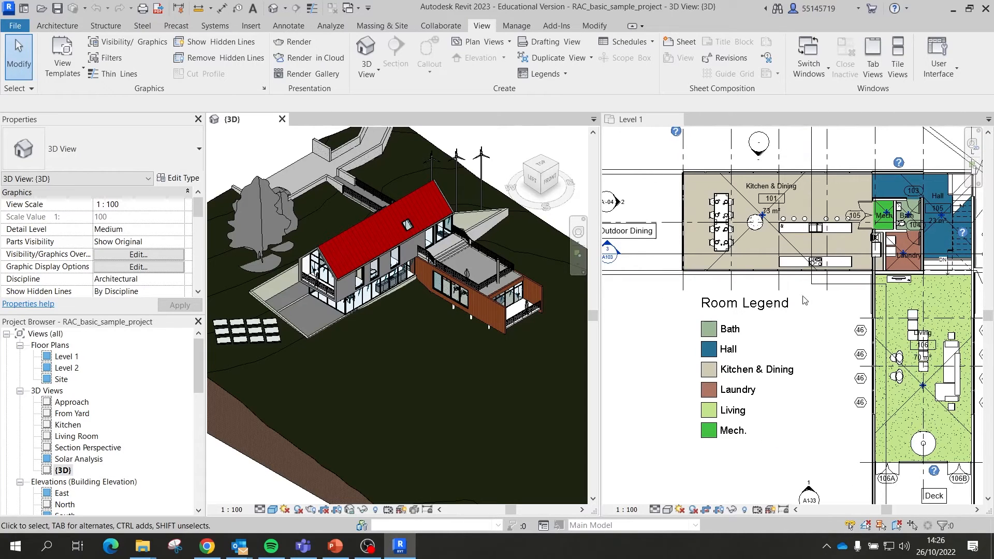
{"action": "left_click", "coordinate": [747, 276]}
{"action": "left_click", "coordinate": [740, 273]}
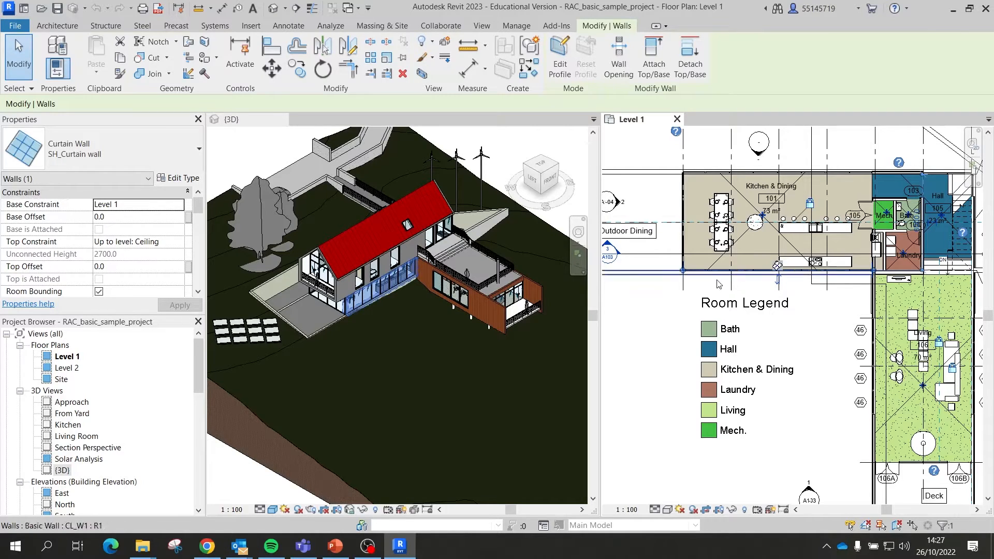
{"action": "scroll", "coordinate": [691, 273], "scroll_direction": "up", "scroll_amount": 4}
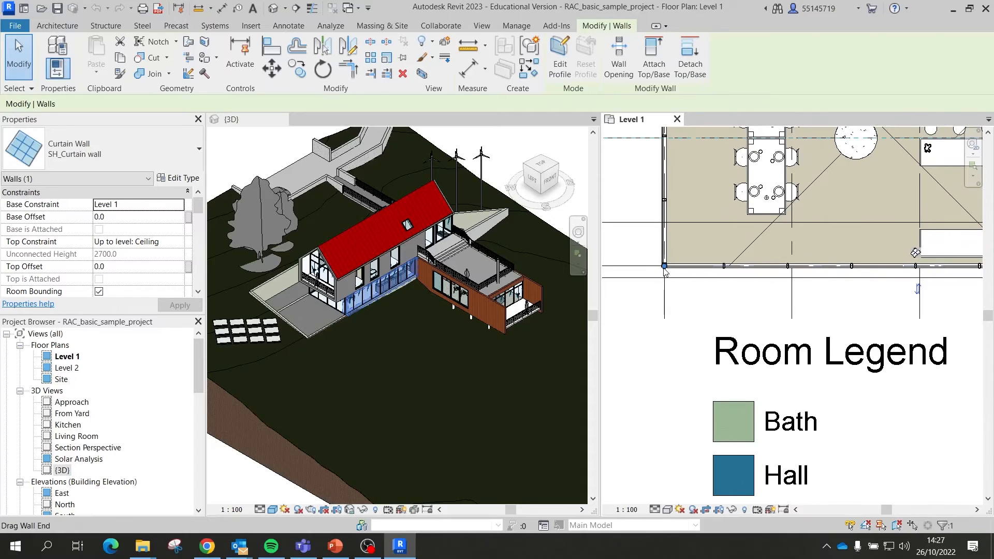
{"action": "left_click_drag", "start_coordinate": [664, 267], "coordinate": [784, 266]}
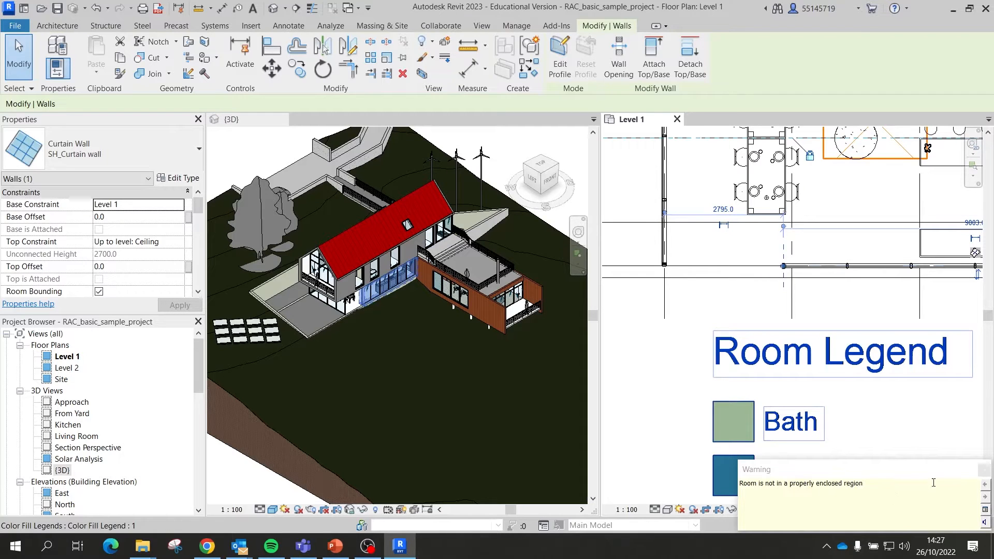
{"action": "left_click", "coordinate": [983, 469]}
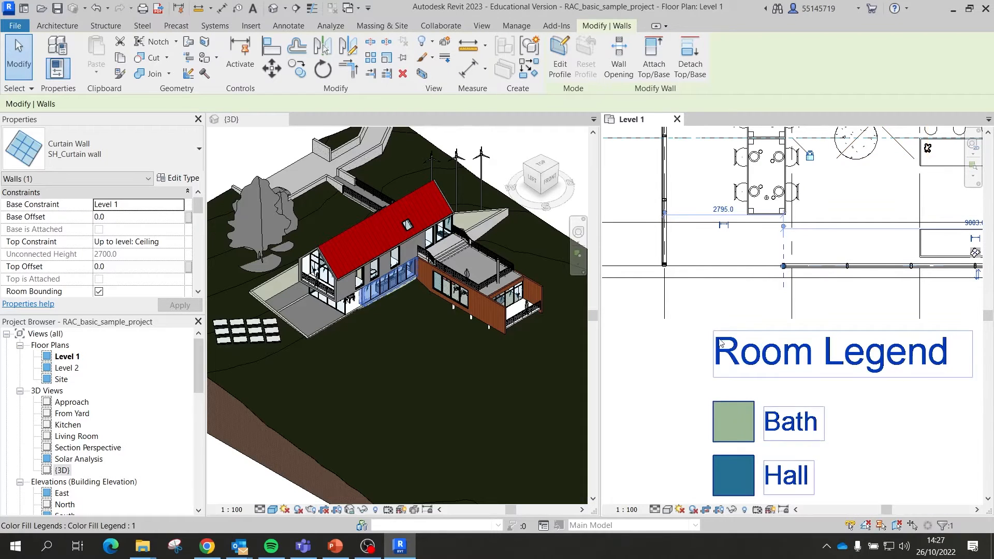
{"action": "scroll", "coordinate": [362, 305], "scroll_direction": "up", "scroll_amount": 6}
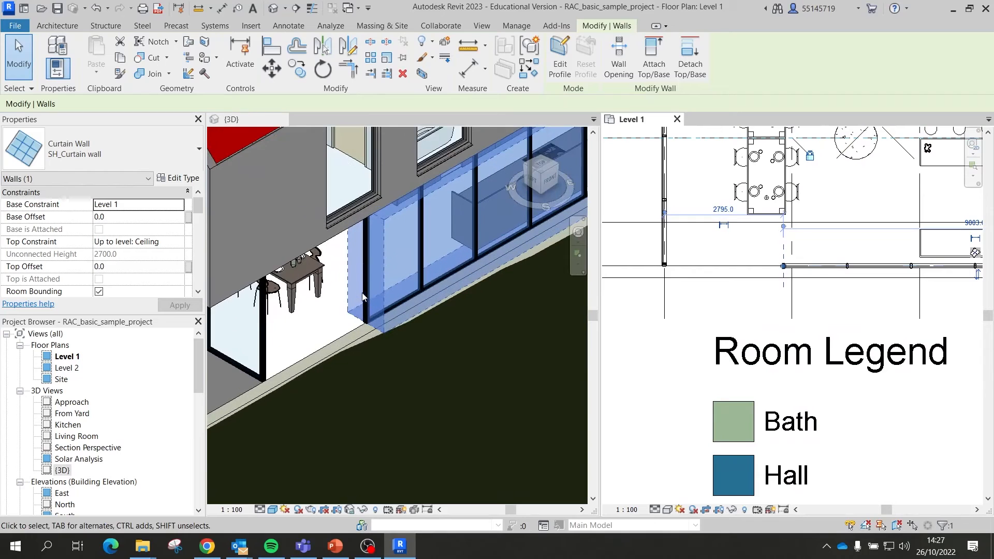
{"action": "left_click", "coordinate": [360, 295]}
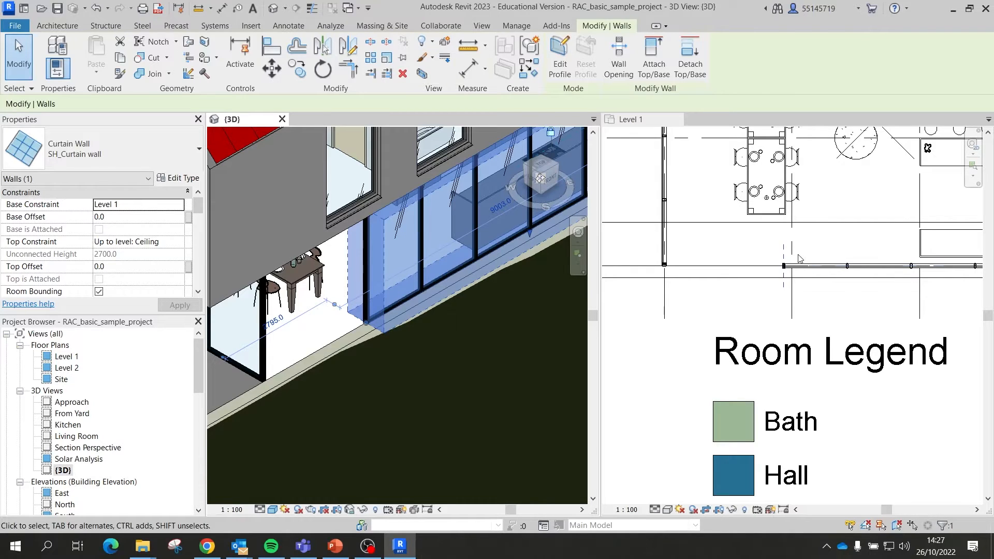
{"action": "key", "text": "ctrl+z"}
{"action": "scroll", "coordinate": [712, 269], "scroll_direction": "down", "scroll_amount": 1}
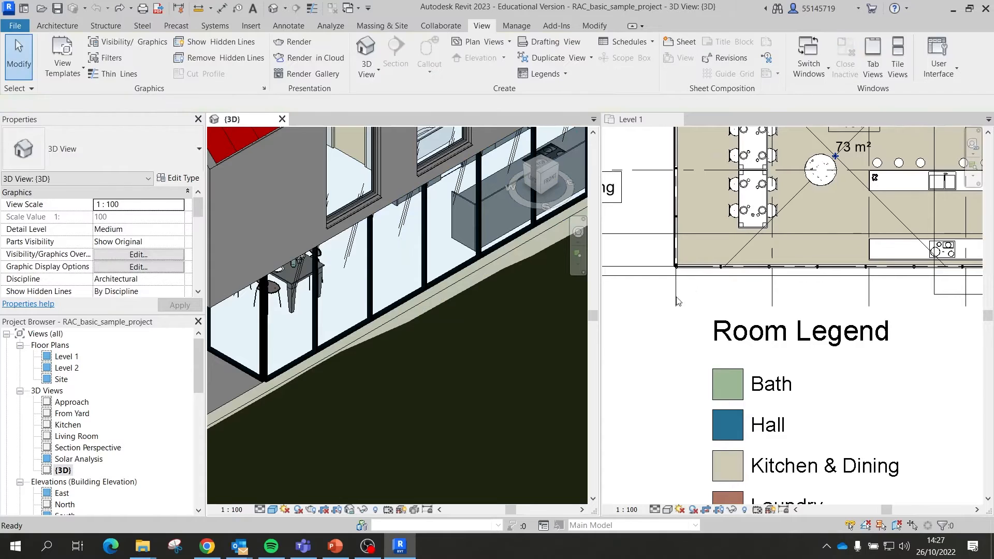
Step: In the Level 1 plan, shorten the Kitchen & Dining curtain wall so the room opens
{"action": "scroll", "coordinate": [694, 290], "scroll_direction": "down", "scroll_amount": 2}
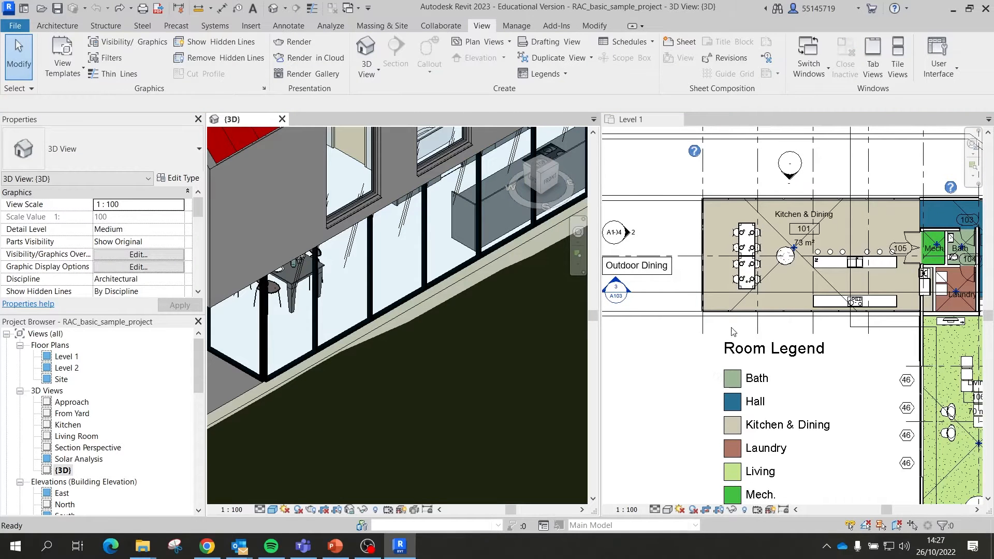
{"action": "scroll", "coordinate": [719, 313], "scroll_direction": "up", "scroll_amount": 3}
{"action": "left_click", "coordinate": [714, 316]}
{"action": "scroll", "coordinate": [694, 313], "scroll_direction": "down", "scroll_amount": 2}
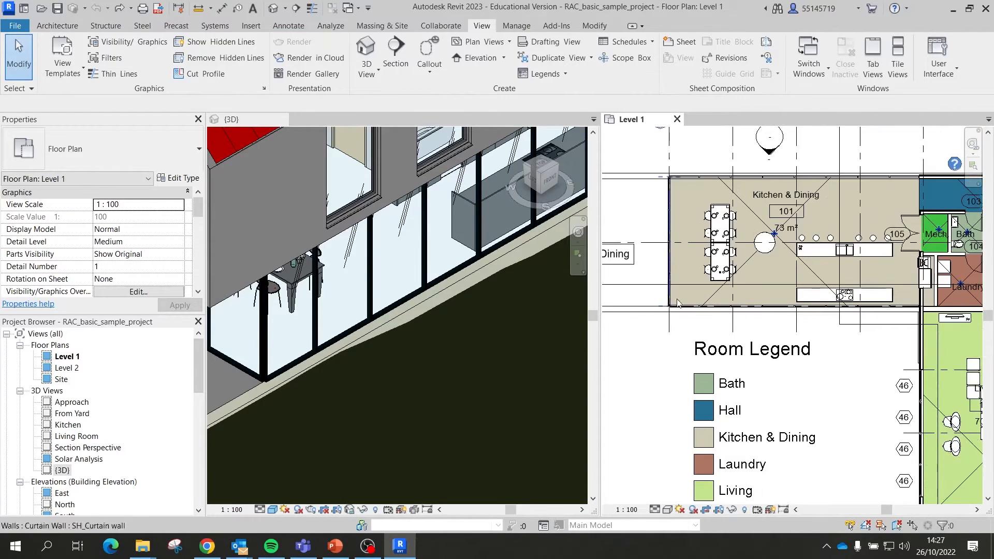
{"action": "scroll", "coordinate": [765, 205], "scroll_direction": "up", "scroll_amount": 4}
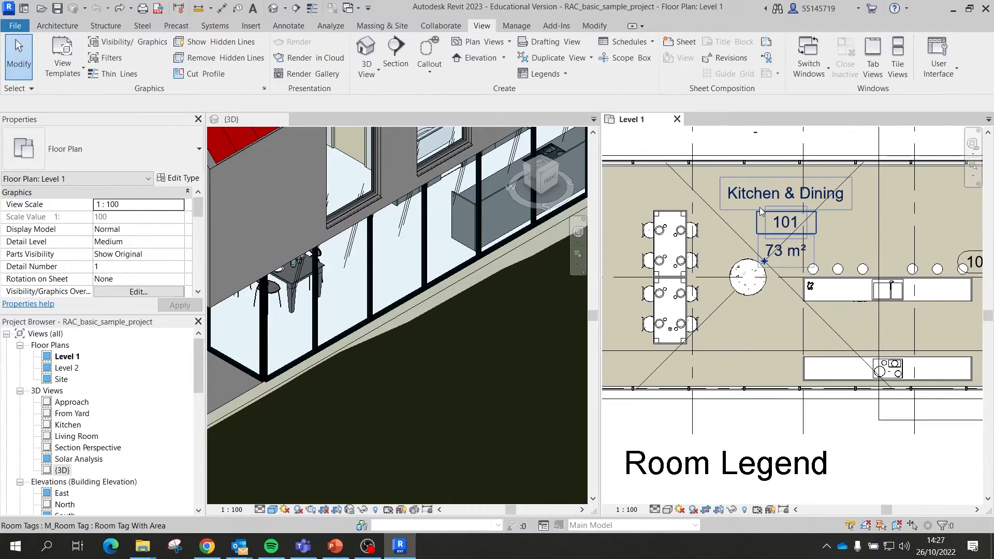
{"action": "scroll", "coordinate": [759, 207], "scroll_direction": "down", "scroll_amount": 1}
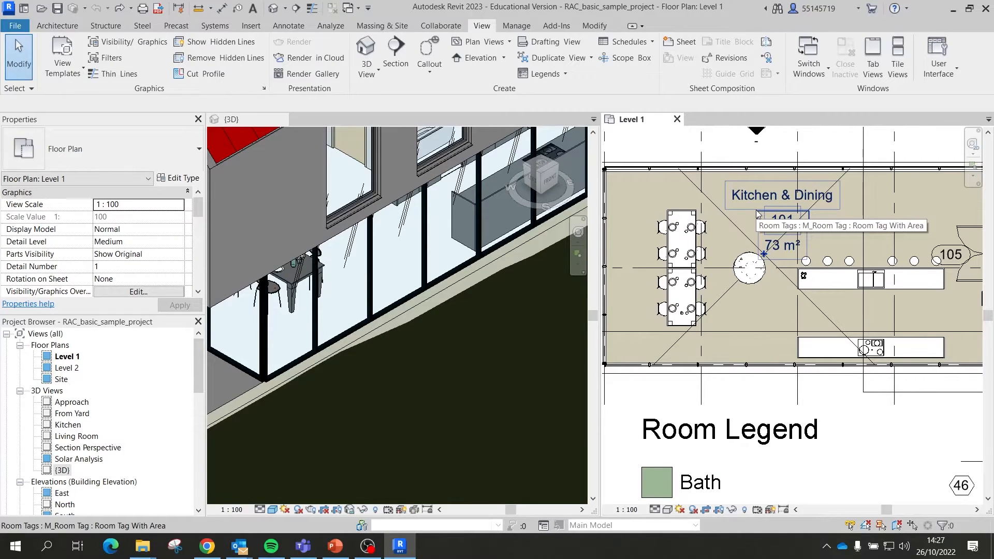
{"action": "left_click", "coordinate": [710, 376]}
{"action": "scroll", "coordinate": [710, 377], "scroll_direction": "down", "scroll_amount": 1}
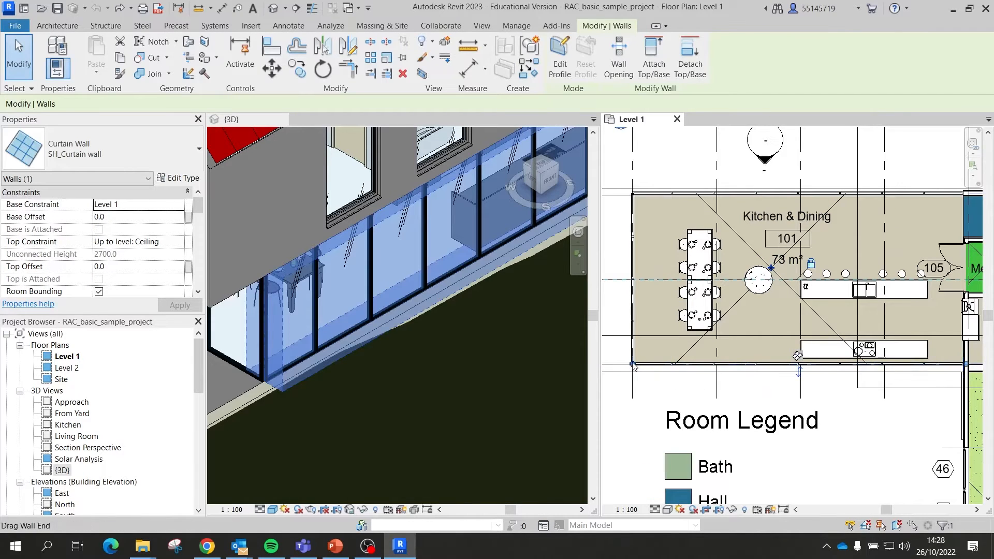
{"action": "left_click_drag", "start_coordinate": [633, 365], "coordinate": [710, 365]}
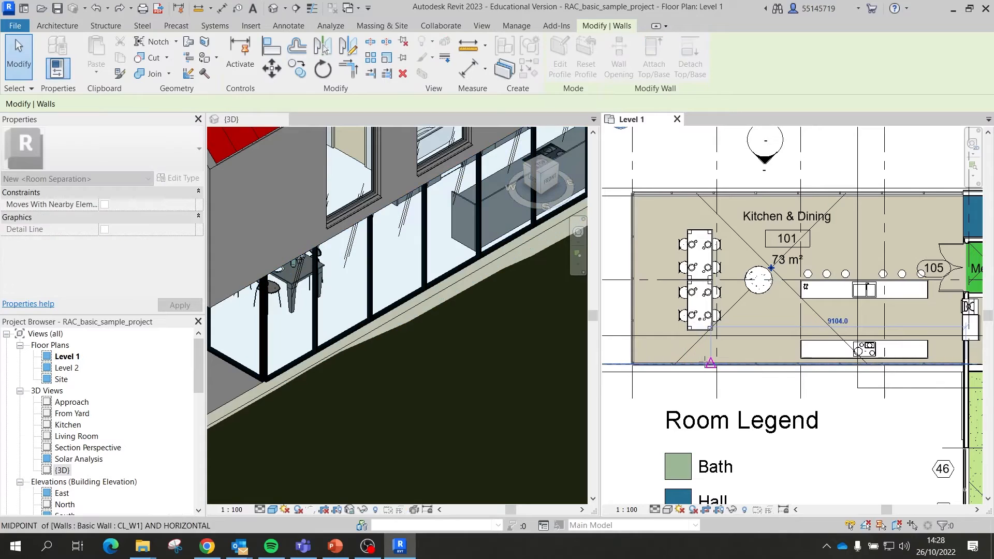
Step: Select the Room Legend, then close the Level 1 plan view
{"action": "left_click", "coordinate": [690, 406]}
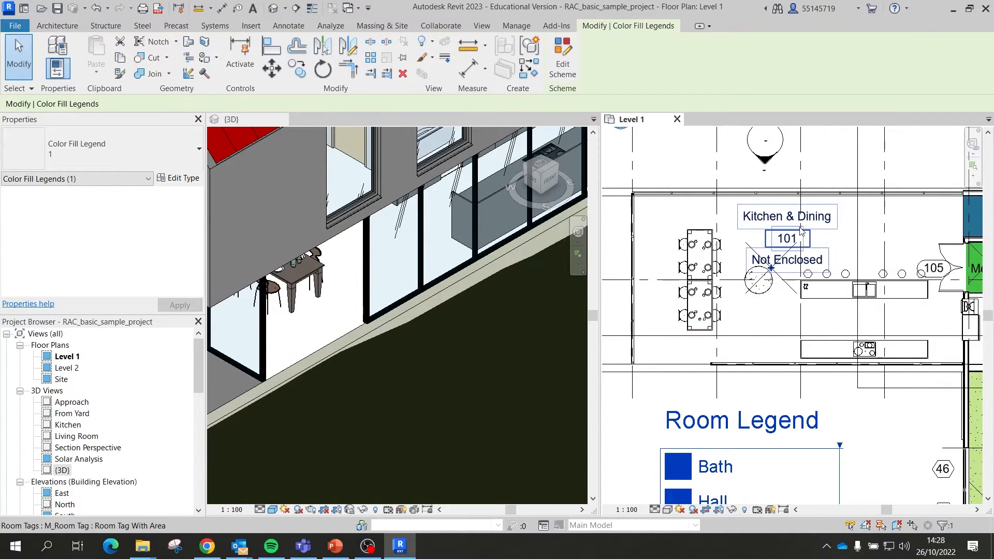
{"action": "scroll", "coordinate": [803, 230], "scroll_direction": "up", "scroll_amount": 2}
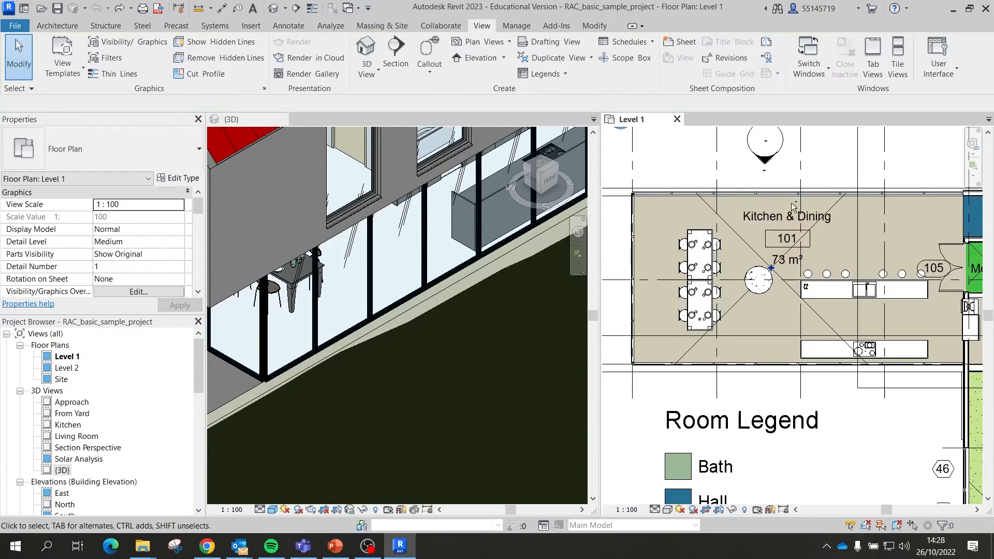
{"action": "scroll", "coordinate": [728, 329], "scroll_direction": "down", "scroll_amount": 2}
{"action": "scroll", "coordinate": [508, 337], "scroll_direction": "down", "scroll_amount": 1}
{"action": "scroll", "coordinate": [507, 336], "scroll_direction": "down", "scroll_amount": 3}
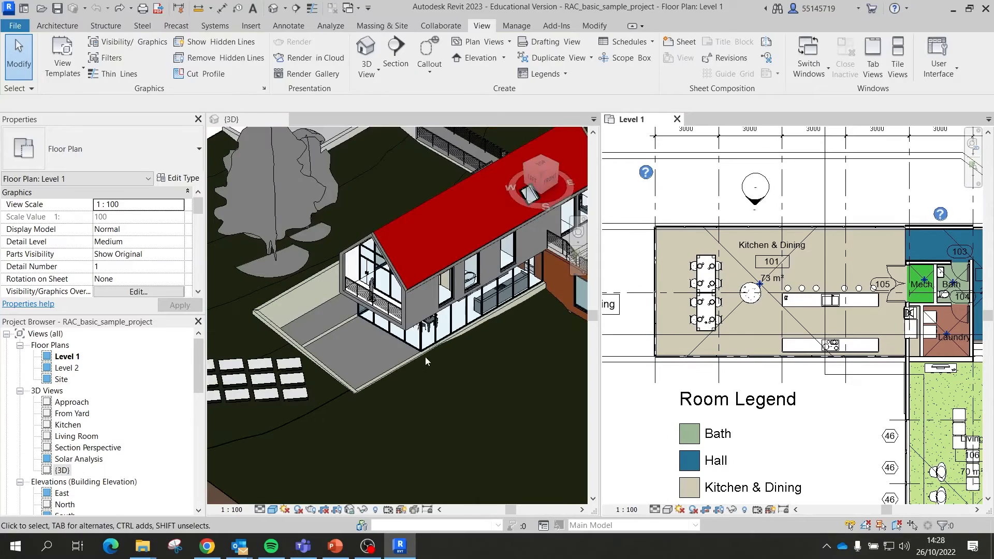
{"action": "left_click", "coordinate": [676, 119]}
{"action": "scroll", "coordinate": [588, 286], "scroll_direction": "down", "scroll_amount": 3}
{"action": "scroll", "coordinate": [485, 297], "scroll_direction": "up", "scroll_amount": 1}
{"action": "scroll", "coordinate": [485, 298], "scroll_direction": "down", "scroll_amount": 1}
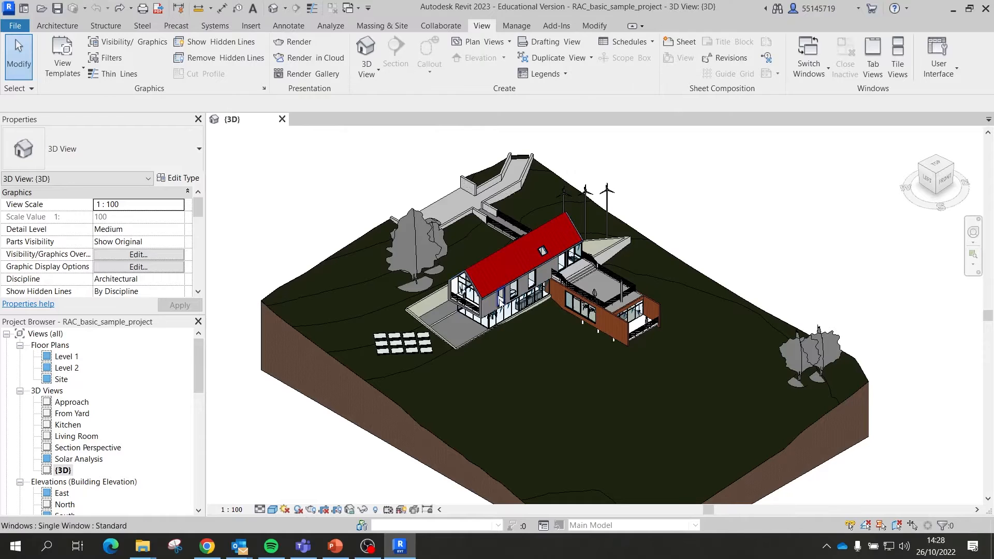
Step: Try the Wireframe and then Hidden Line visual styles on the 3D view
{"action": "left_click", "coordinate": [274, 512]}
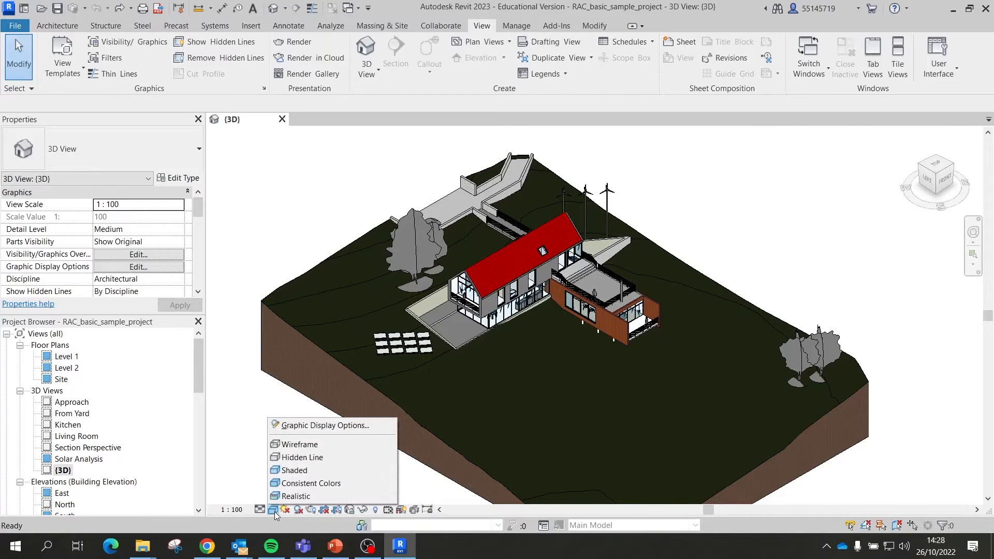
{"action": "left_click", "coordinate": [305, 443]}
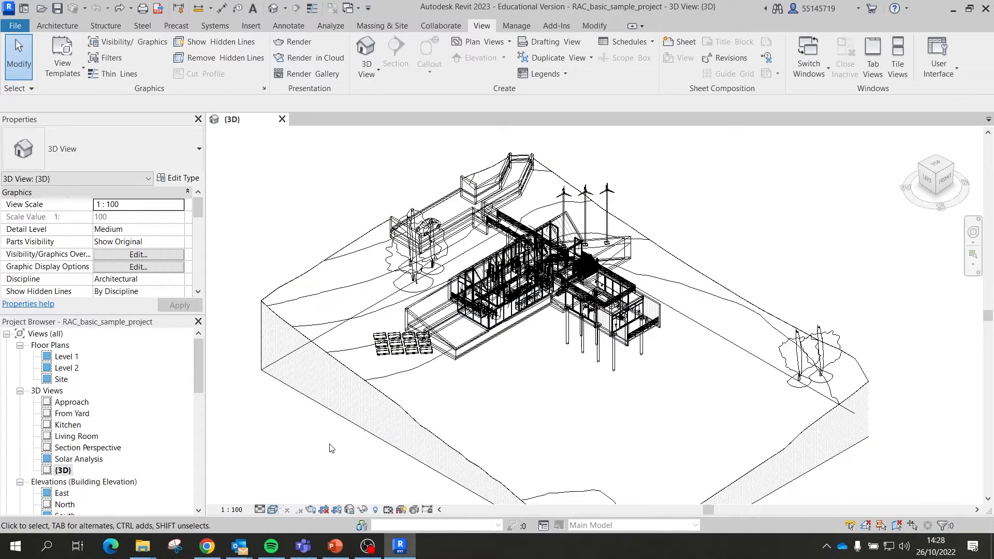
{"action": "left_click", "coordinate": [273, 509]}
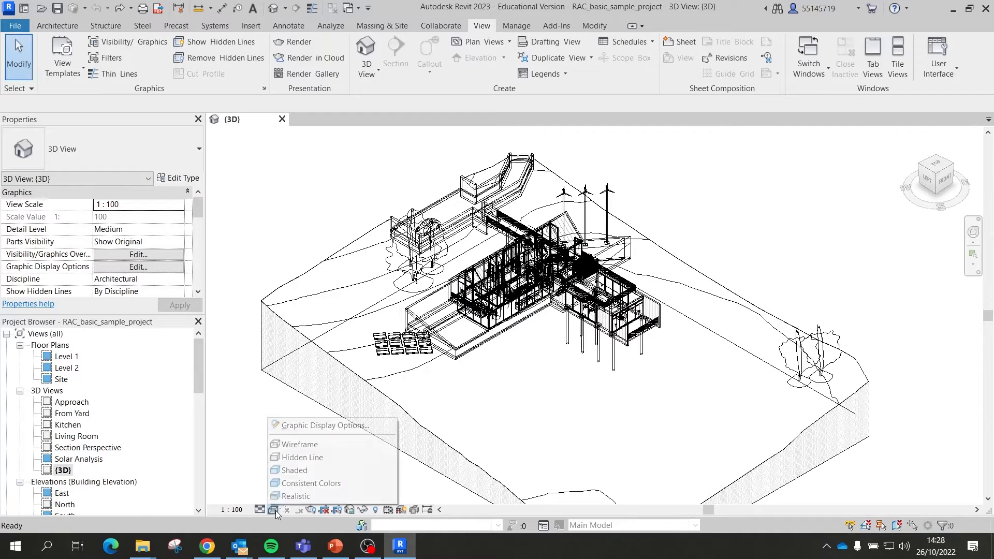
{"action": "left_click", "coordinate": [313, 460]}
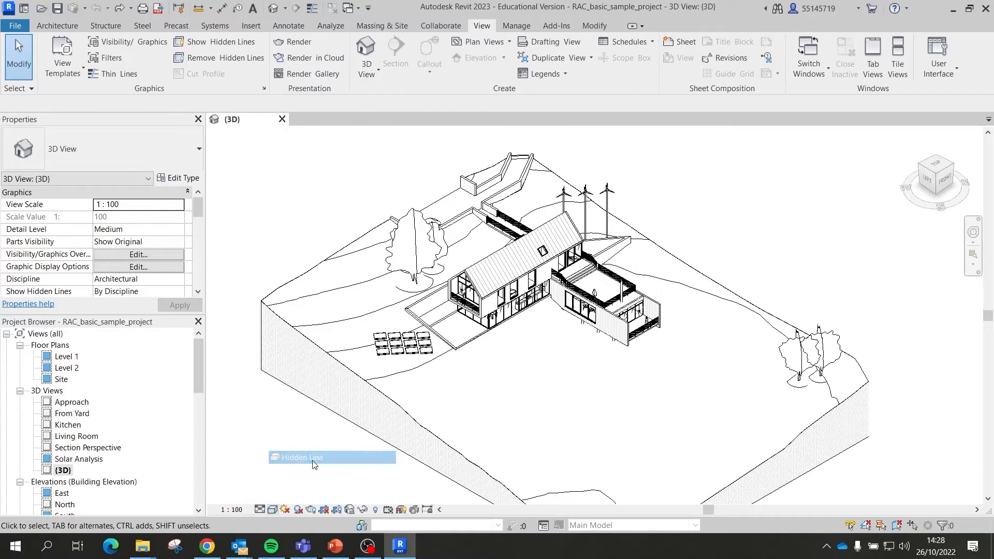
Step: Toggle shadows on and back off, then set the visual style to Consistent Colors
{"action": "left_click", "coordinate": [300, 514]}
{"action": "scroll", "coordinate": [499, 260], "scroll_direction": "down", "scroll_amount": 2}
{"action": "scroll", "coordinate": [591, 446], "scroll_direction": "up", "scroll_amount": 1}
{"action": "scroll", "coordinate": [590, 449], "scroll_direction": "up", "scroll_amount": 1}
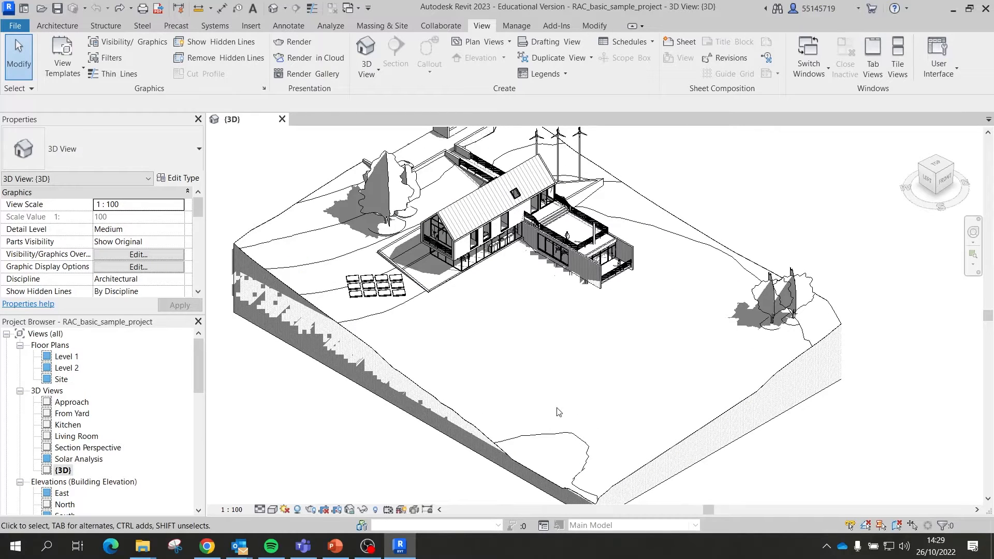
{"action": "scroll", "coordinate": [547, 388], "scroll_direction": "down", "scroll_amount": 1}
{"action": "scroll", "coordinate": [542, 381], "scroll_direction": "down", "scroll_amount": 1}
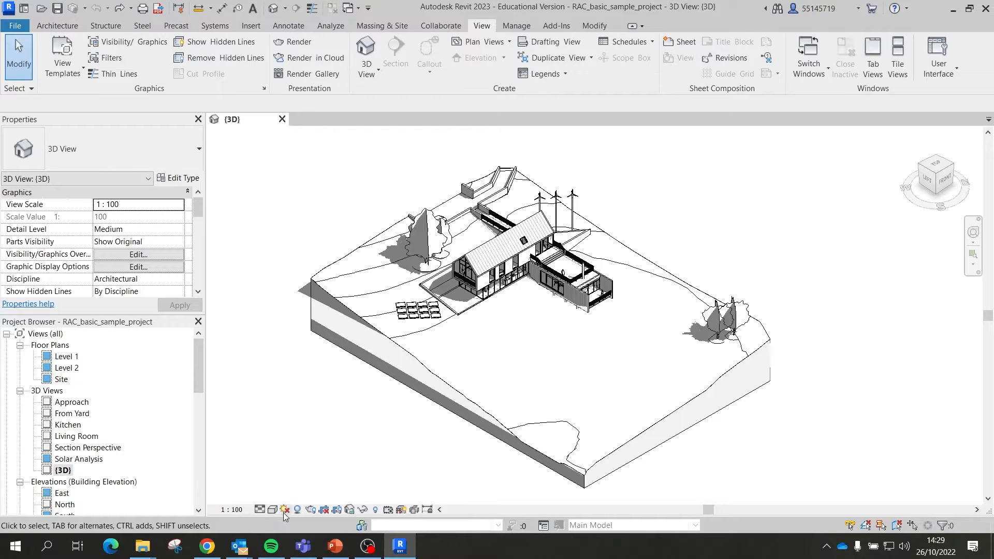
{"action": "left_click", "coordinate": [296, 510]}
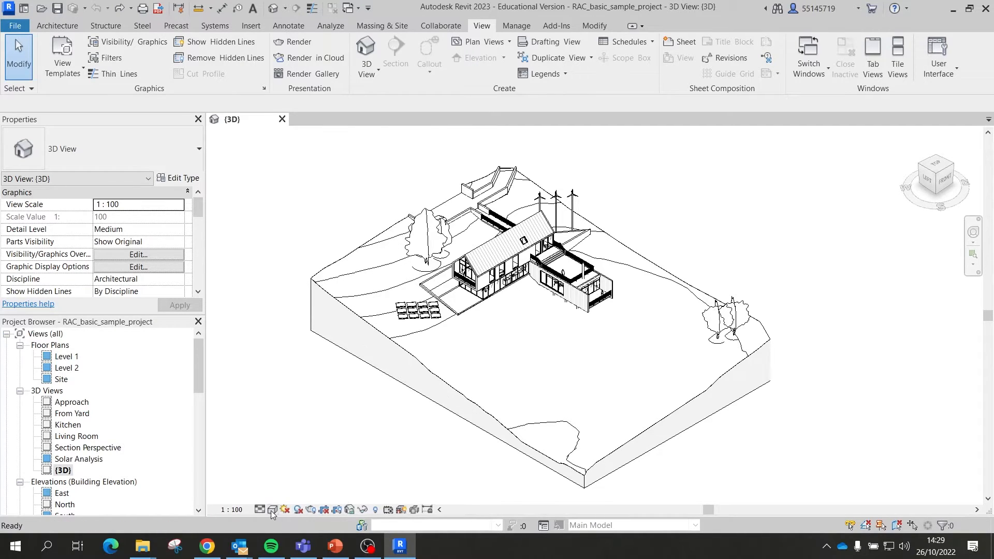
{"action": "left_click", "coordinate": [271, 509]}
{"action": "left_click", "coordinate": [316, 484]}
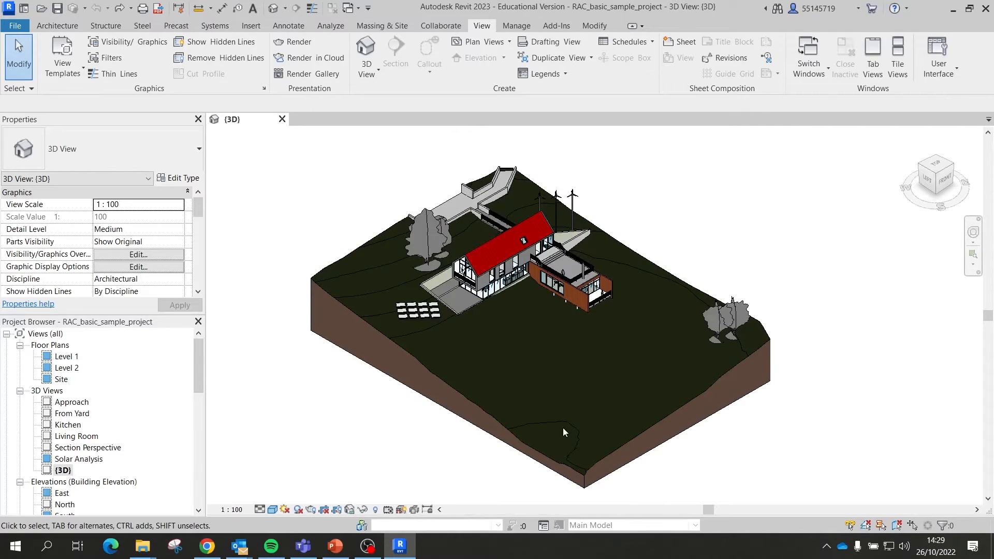
Step: With Reveal Hidden Elements on, unhide the section box in view, then turn reveal off
{"action": "left_click", "coordinate": [376, 511]}
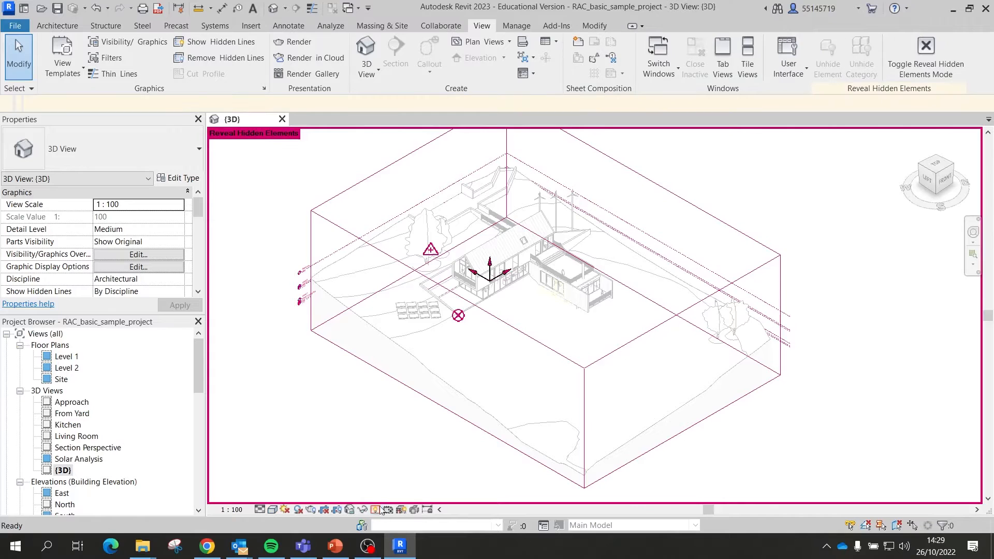
{"action": "left_click", "coordinate": [618, 355]}
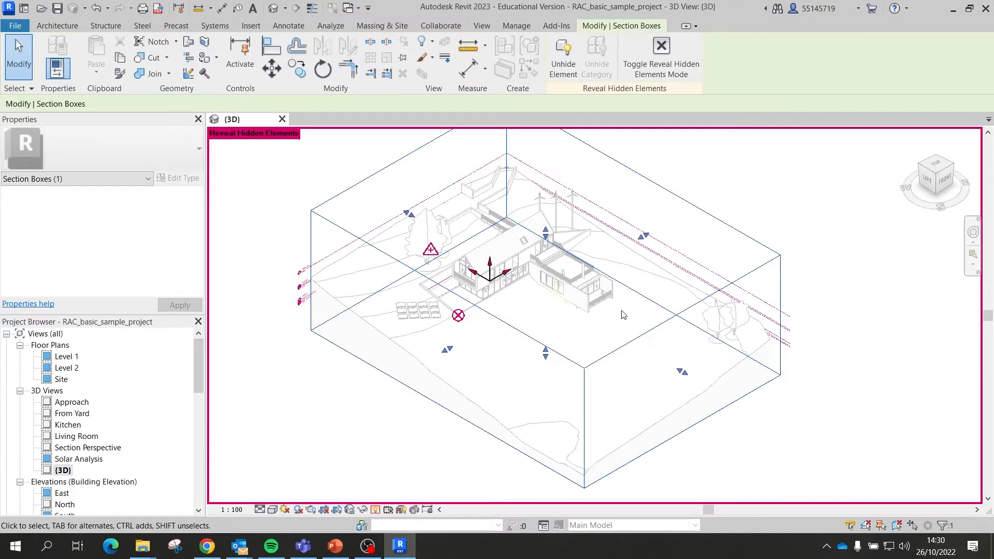
{"action": "left_click", "coordinate": [815, 245]}
{"action": "left_click", "coordinate": [783, 255]}
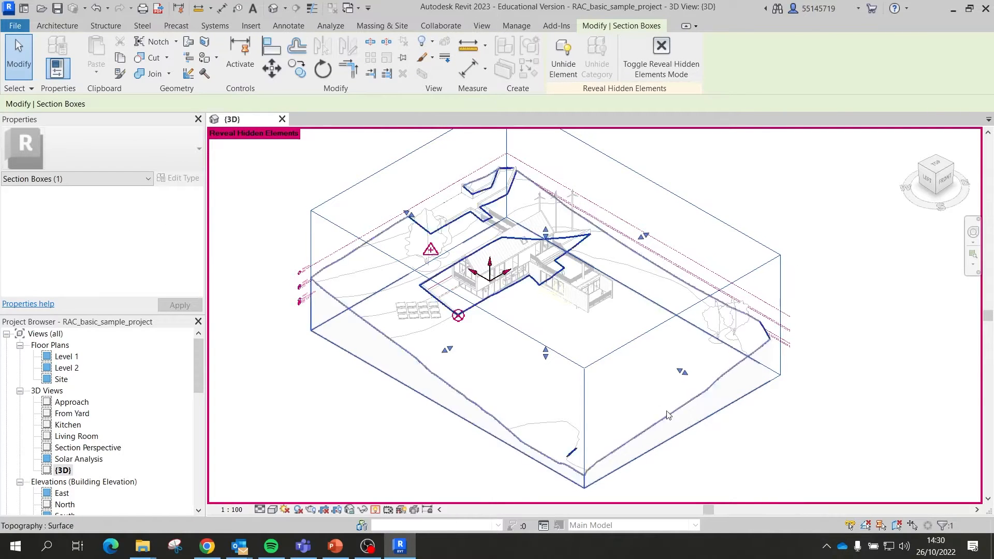
{"action": "right_click", "coordinate": [771, 256]}
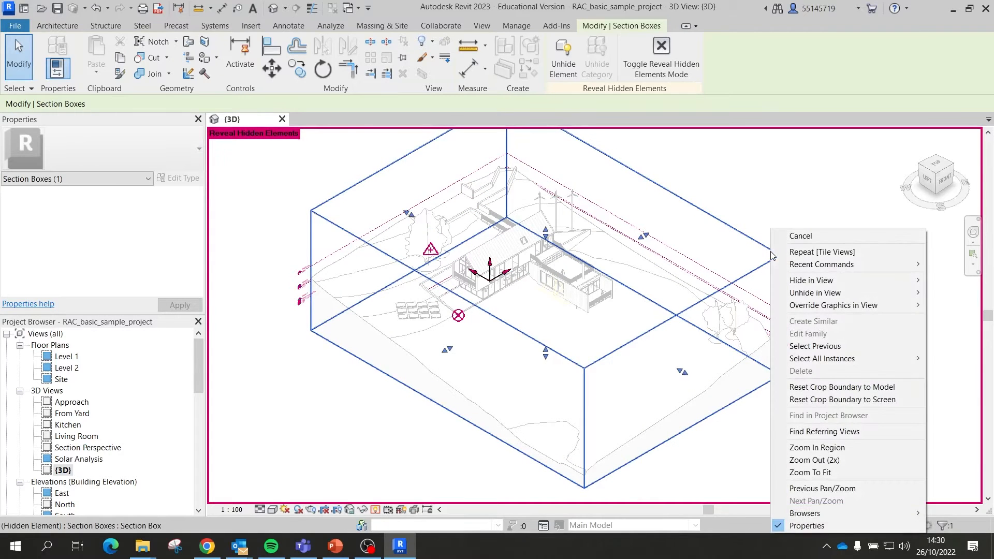
{"action": "mouse_move", "coordinate": [808, 294]}
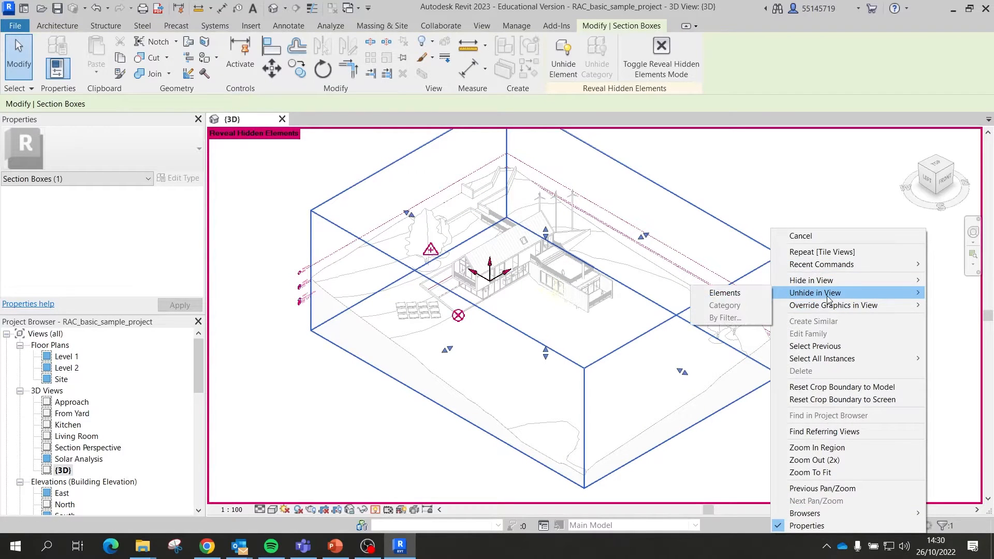
{"action": "left_click", "coordinate": [724, 293]}
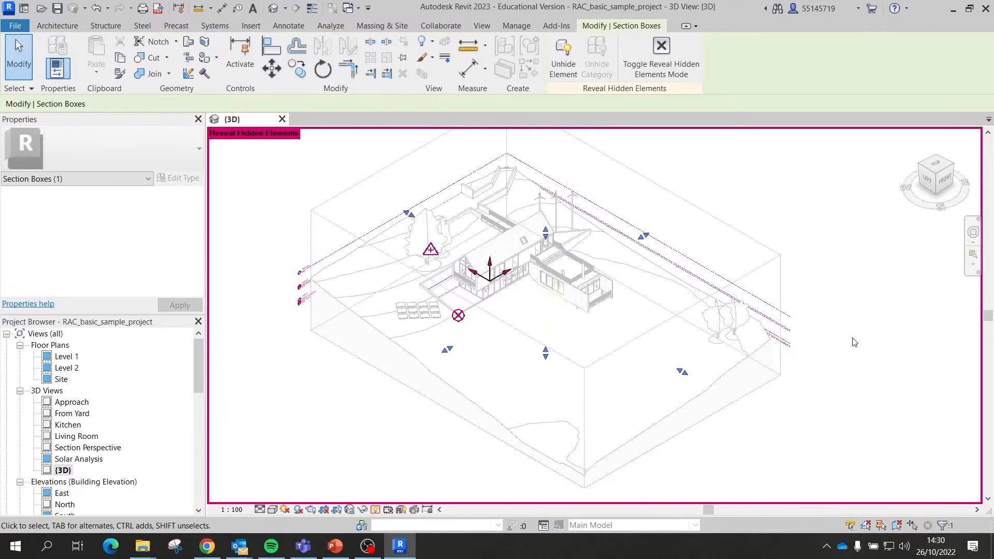
{"action": "left_click", "coordinate": [377, 510]}
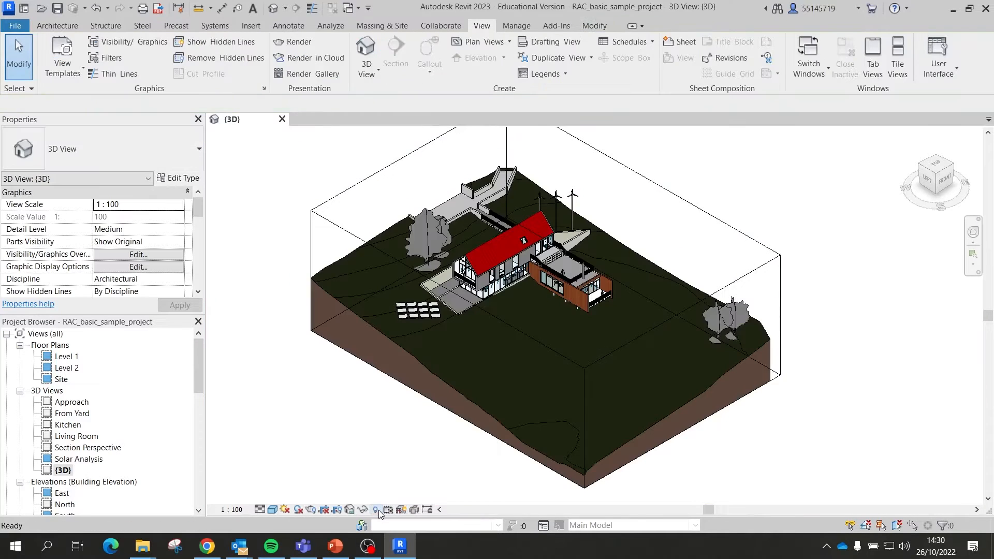
{"action": "left_click", "coordinate": [765, 269]}
Step: Pull a section box face inward to cut through the house and view the interior
{"action": "scroll", "coordinate": [713, 364], "scroll_direction": "down", "scroll_amount": 2}
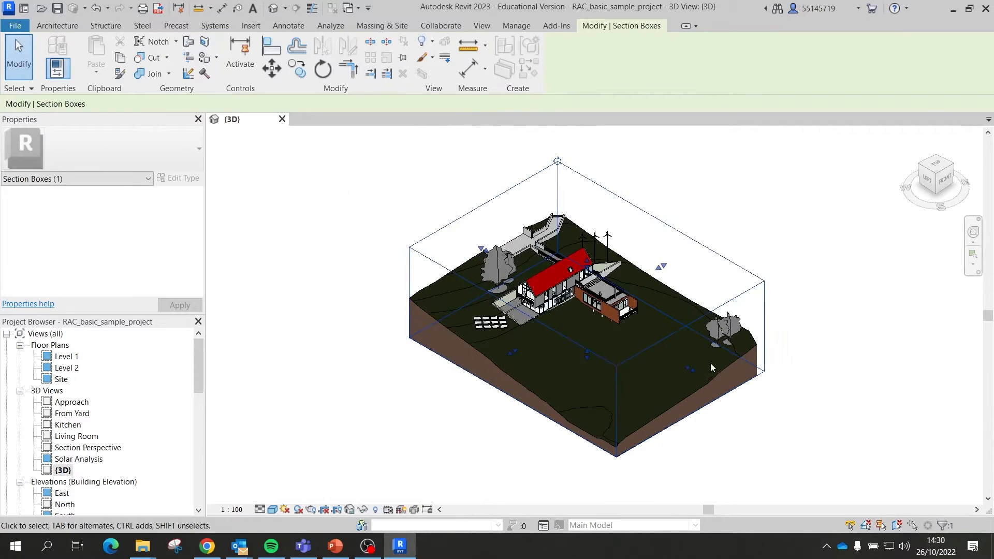
{"action": "scroll", "coordinate": [546, 383], "scroll_direction": "up", "scroll_amount": 3}
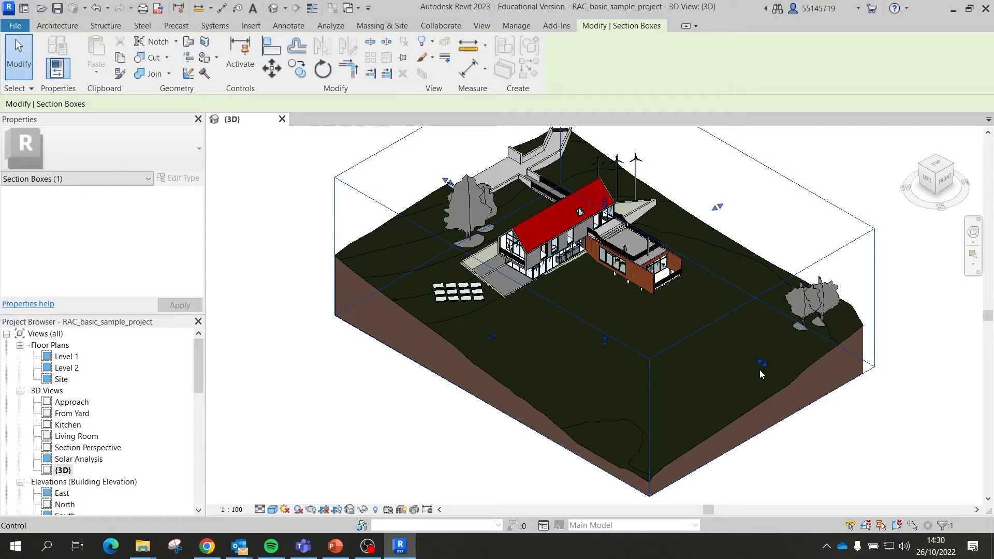
{"action": "scroll", "coordinate": [759, 370], "scroll_direction": "down", "scroll_amount": 2}
{"action": "scroll", "coordinate": [749, 367], "scroll_direction": "up", "scroll_amount": 2}
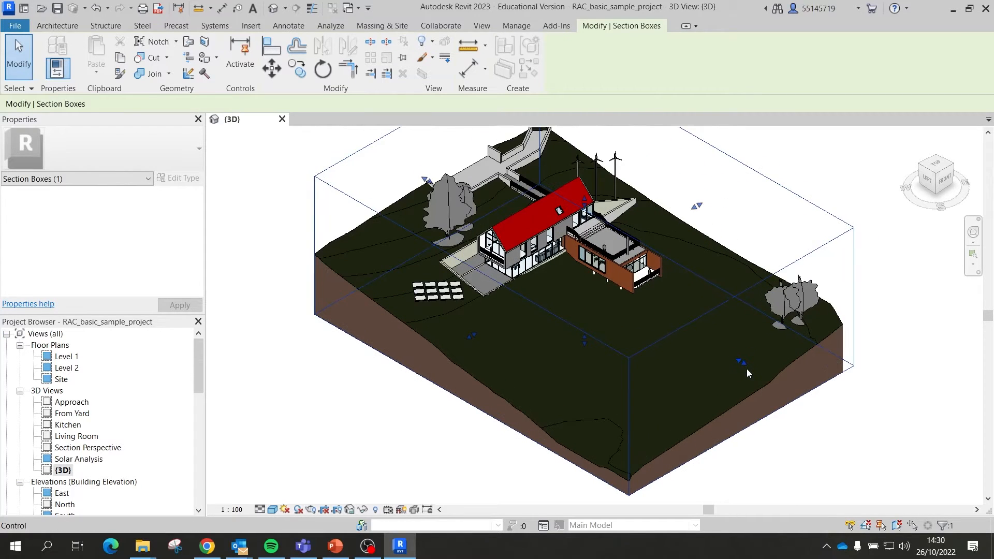
{"action": "left_click_drag", "start_coordinate": [741, 363], "coordinate": [515, 238]}
{"action": "scroll", "coordinate": [511, 250], "scroll_direction": "up", "scroll_amount": 4}
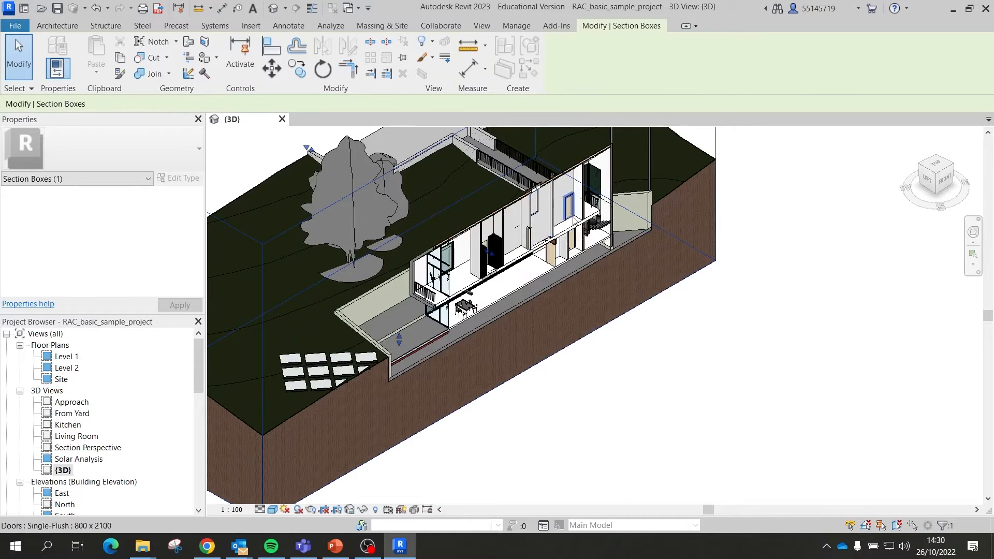
{"action": "middle_click_drag", "start_coordinate": [684, 247], "coordinate": [698, 323]}
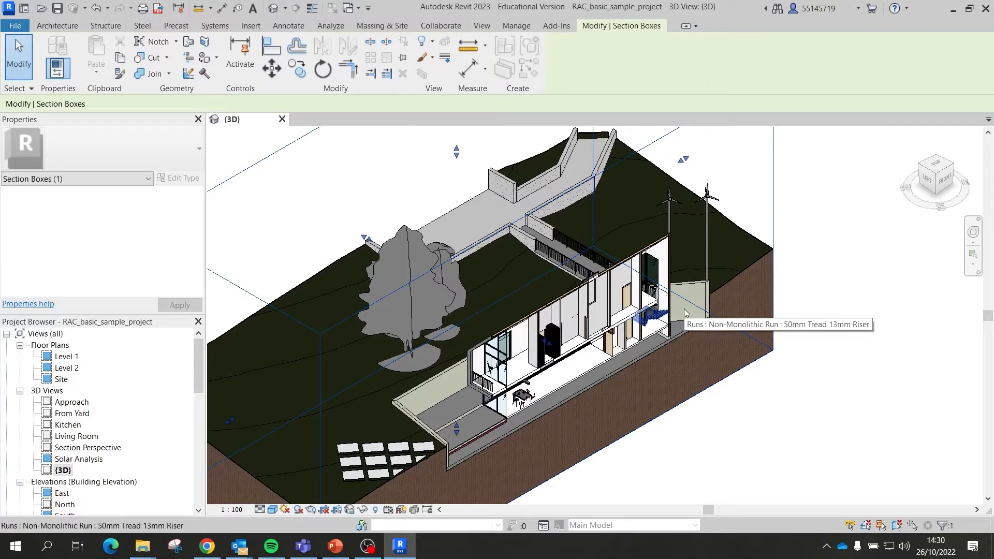
{"action": "scroll", "coordinate": [685, 312], "scroll_direction": "down", "scroll_amount": 2}
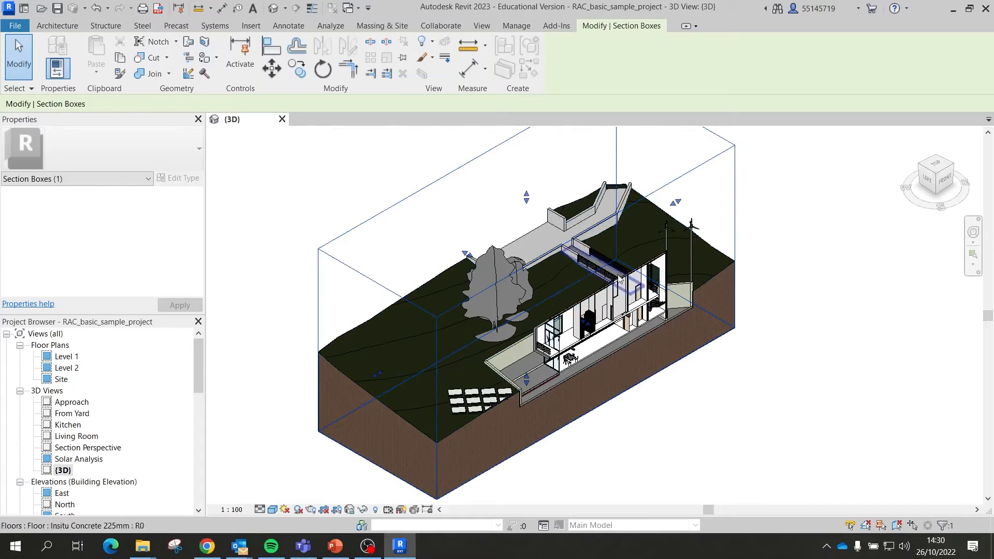
{"action": "scroll", "coordinate": [560, 399], "scroll_direction": "up", "scroll_amount": 3}
{"action": "scroll", "coordinate": [621, 254], "scroll_direction": "down", "scroll_amount": 2}
{"action": "scroll", "coordinate": [433, 262], "scroll_direction": "down", "scroll_amount": 1}
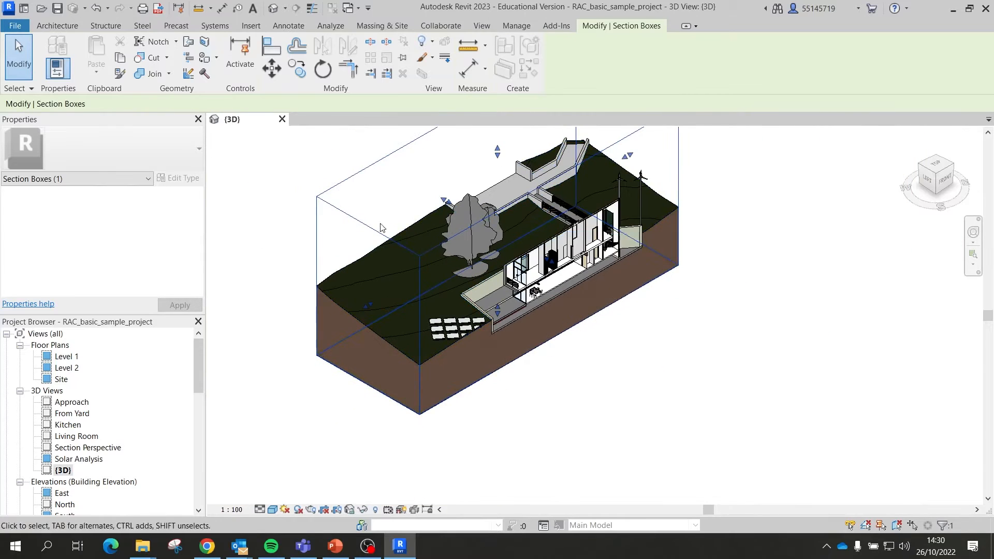
Step: Push the front-left box face in to crop the terrain, then reframe and orbit
{"action": "left_click_drag", "start_coordinate": [367, 308], "coordinate": [582, 186]}
{"action": "scroll", "coordinate": [565, 293], "scroll_direction": "up", "scroll_amount": 3}
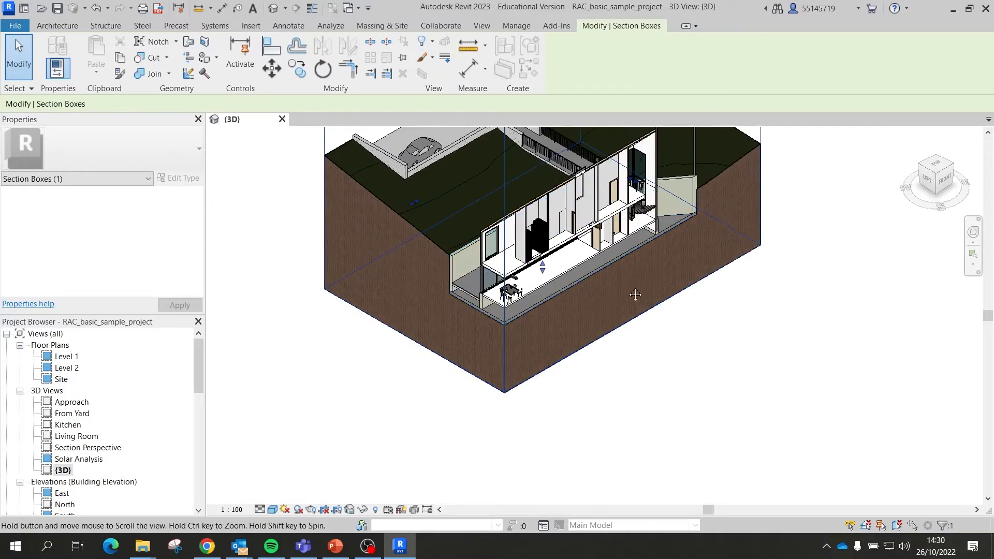
{"action": "middle_click_drag", "start_coordinate": [627, 287], "coordinate": [644, 387]}
{"action": "middle_click_drag", "start_coordinate": [642, 350], "coordinate": [647, 283]}
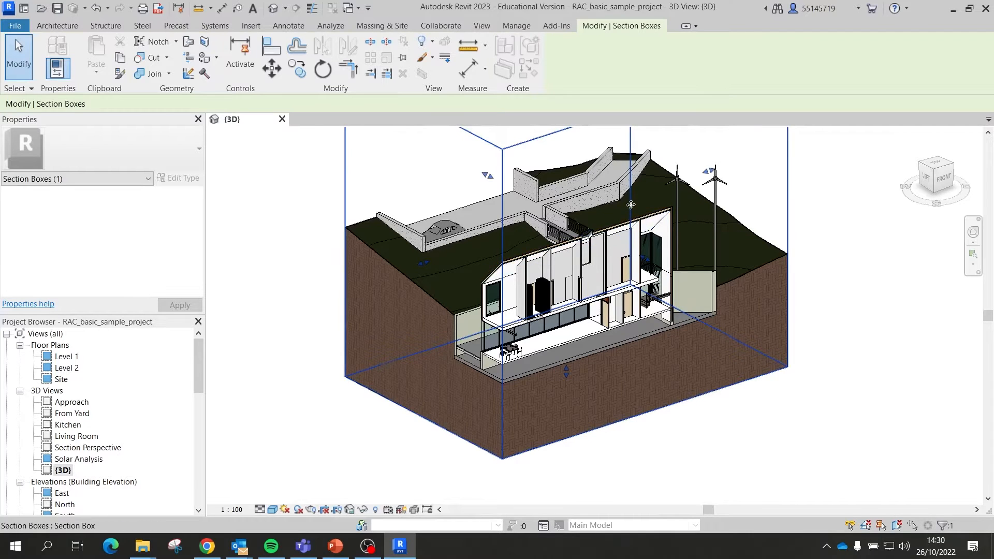
{"action": "middle_click_drag", "start_coordinate": [631, 259], "coordinate": [625, 303]}
{"action": "scroll", "coordinate": [625, 303], "scroll_direction": "down", "scroll_amount": 2}
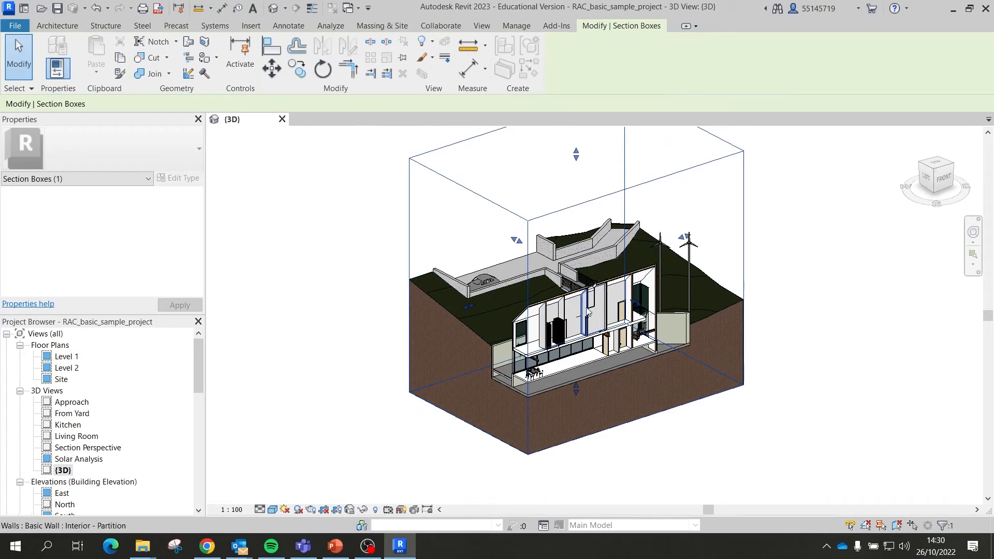
{"action": "middle_click_drag", "start_coordinate": [612, 305], "coordinate": [607, 373], "text": "shift"}
{"action": "scroll", "coordinate": [619, 323], "scroll_direction": "down", "scroll_amount": 2}
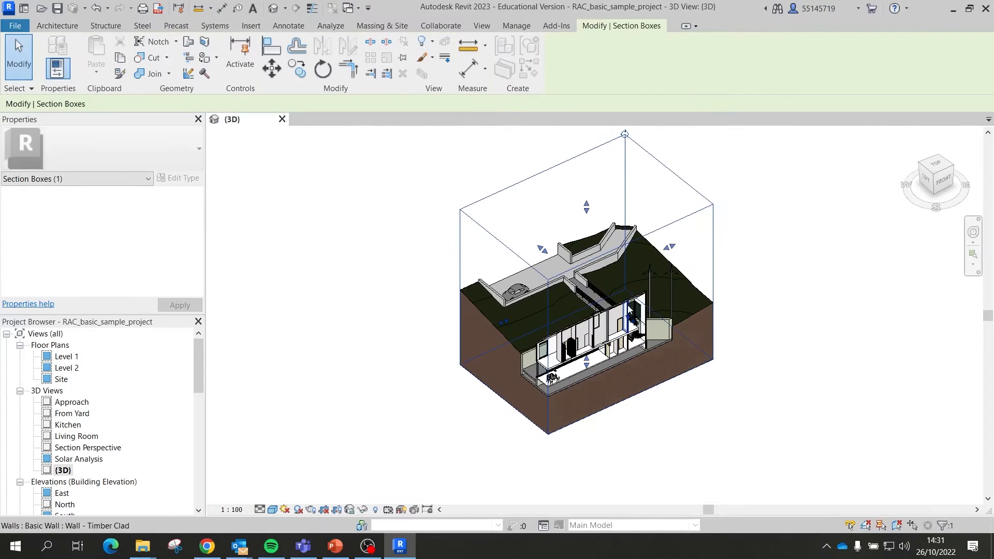
Step: Extend the box faces to show the whole house, the tree and the parking area
{"action": "left_click_drag", "start_coordinate": [633, 321], "coordinate": [843, 440]}
{"action": "scroll", "coordinate": [760, 337], "scroll_direction": "down", "scroll_amount": 2}
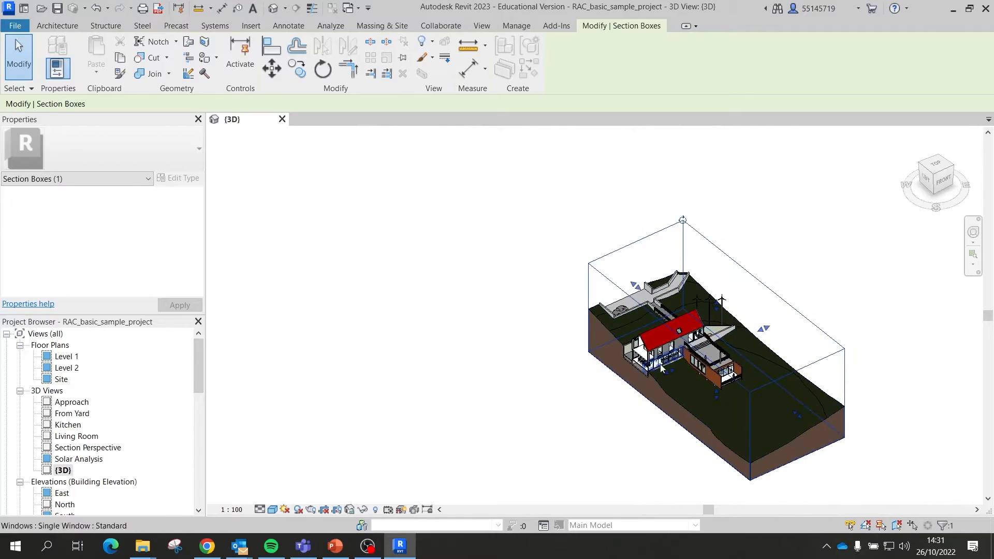
{"action": "scroll", "coordinate": [671, 372], "scroll_direction": "up", "scroll_amount": 2}
{"action": "left_click_drag", "start_coordinate": [671, 372], "coordinate": [529, 416]}
{"action": "scroll", "coordinate": [529, 416], "scroll_direction": "up", "scroll_amount": 6}
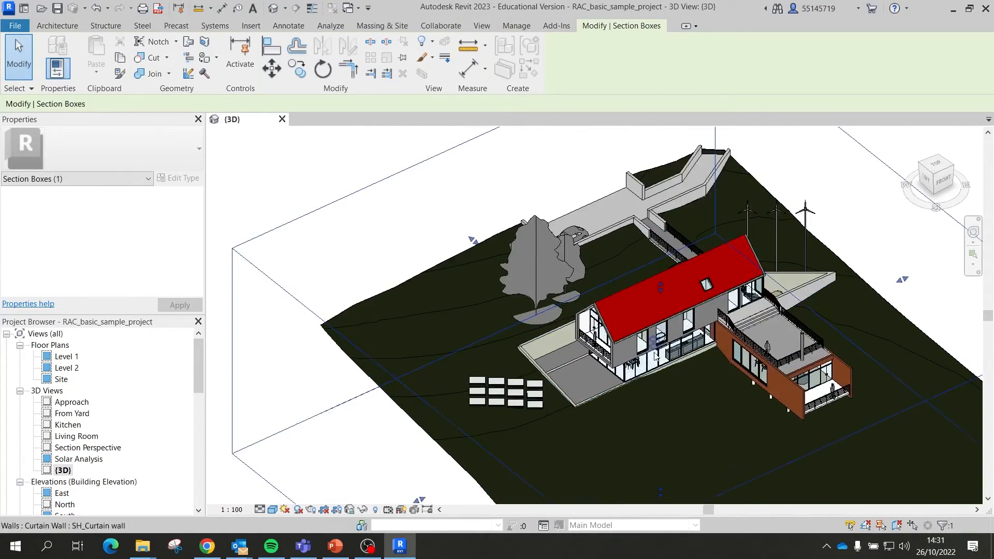
{"action": "scroll", "coordinate": [389, 295], "scroll_direction": "down", "scroll_amount": 1}
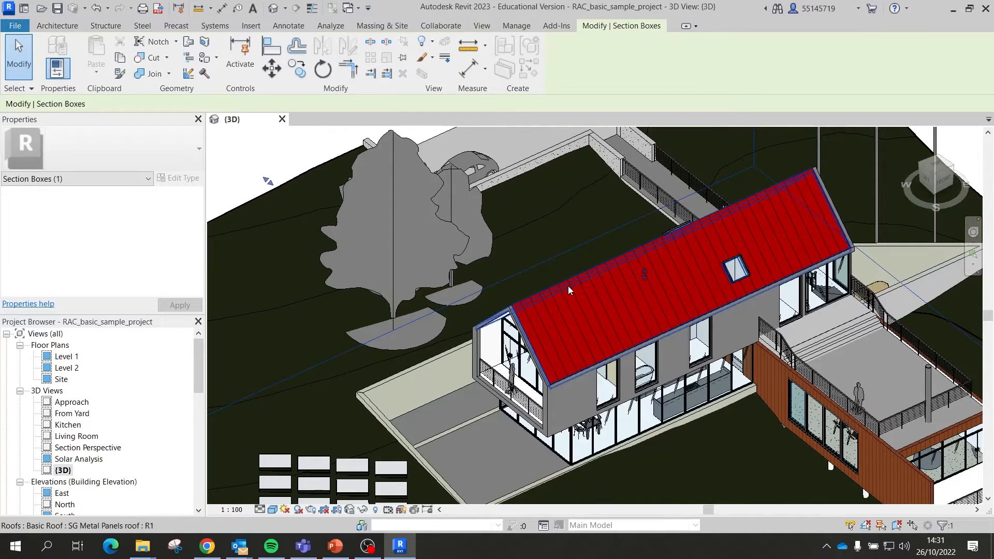
Step: Hide the red roof in the {3D} view with Hide in View > Elements
{"action": "left_click", "coordinate": [570, 287]}
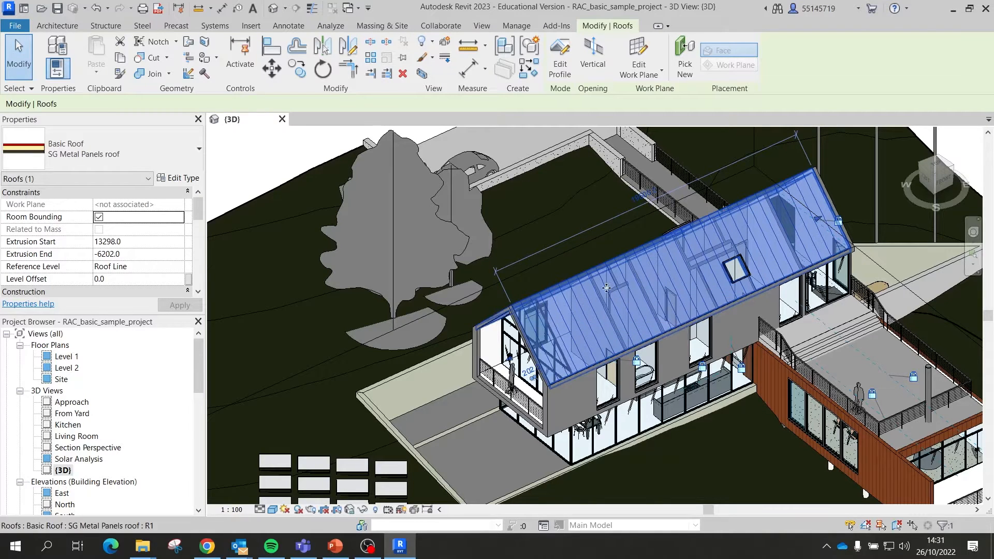
{"action": "right_click", "coordinate": [569, 295]}
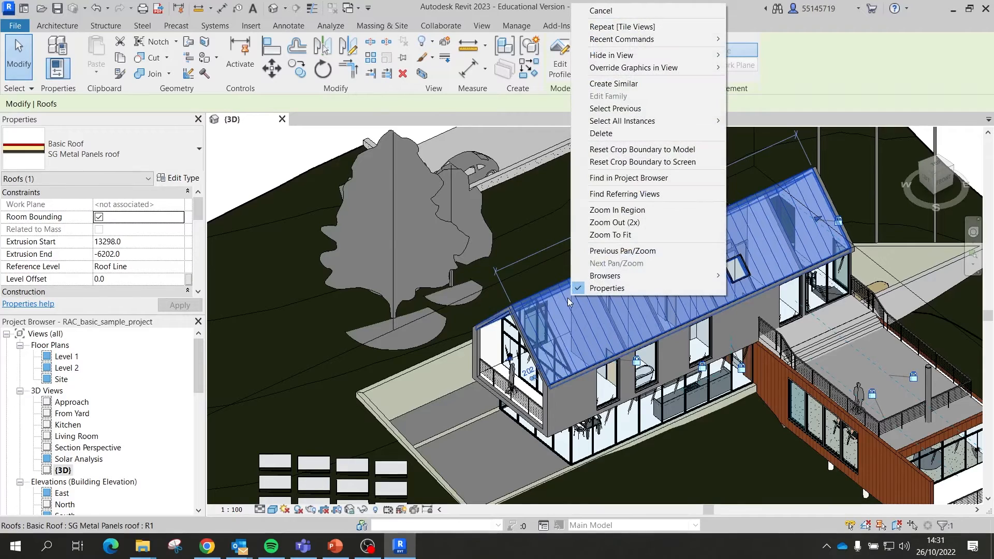
{"action": "mouse_move", "coordinate": [663, 59]}
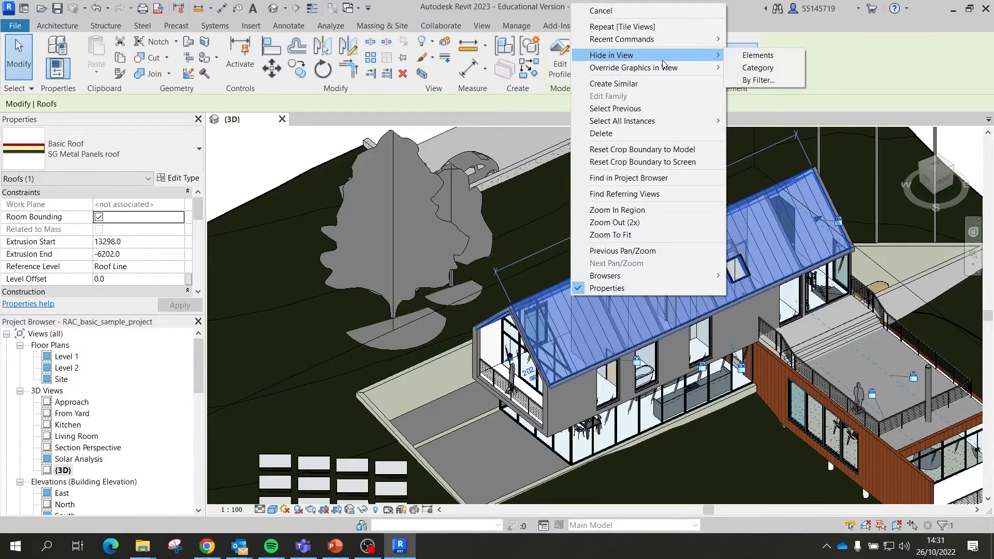
{"action": "left_click", "coordinate": [763, 55]}
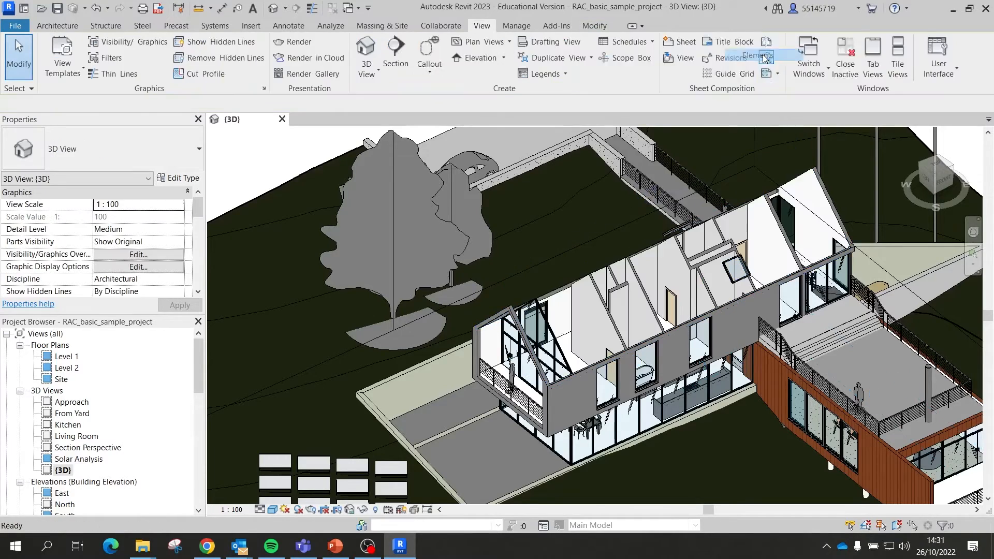
{"action": "scroll", "coordinate": [759, 439], "scroll_direction": "down", "scroll_amount": 2}
{"action": "scroll", "coordinate": [758, 440], "scroll_direction": "up", "scroll_amount": 4}
{"action": "scroll", "coordinate": [537, 271], "scroll_direction": "up", "scroll_amount": 3}
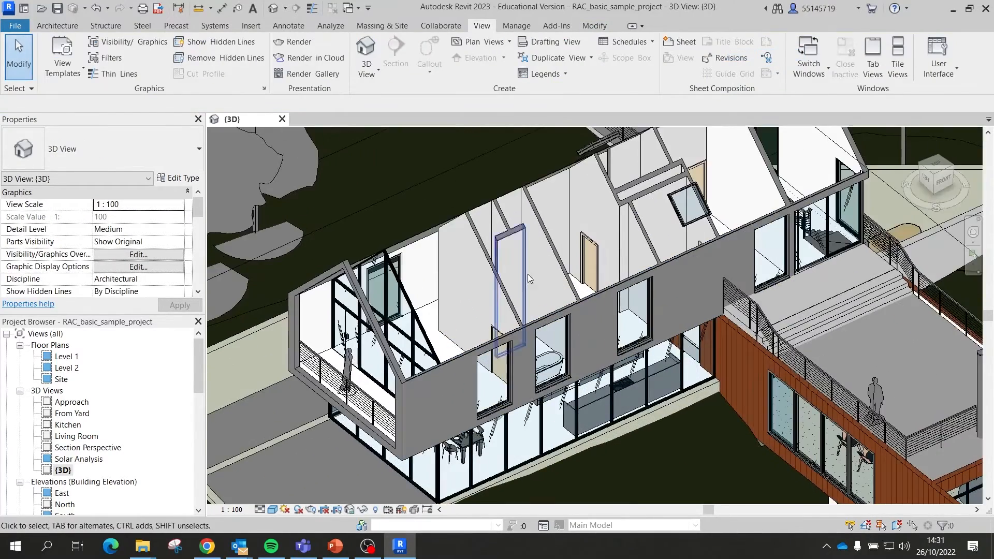
{"action": "scroll", "coordinate": [462, 389], "scroll_direction": "down", "scroll_amount": 3}
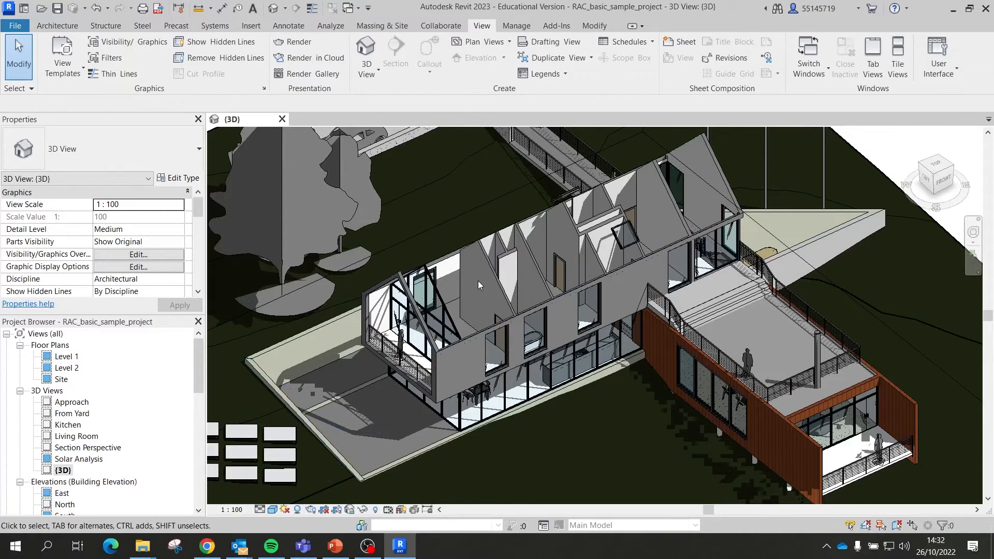
{"action": "scroll", "coordinate": [406, 340], "scroll_direction": "up", "scroll_amount": 5}
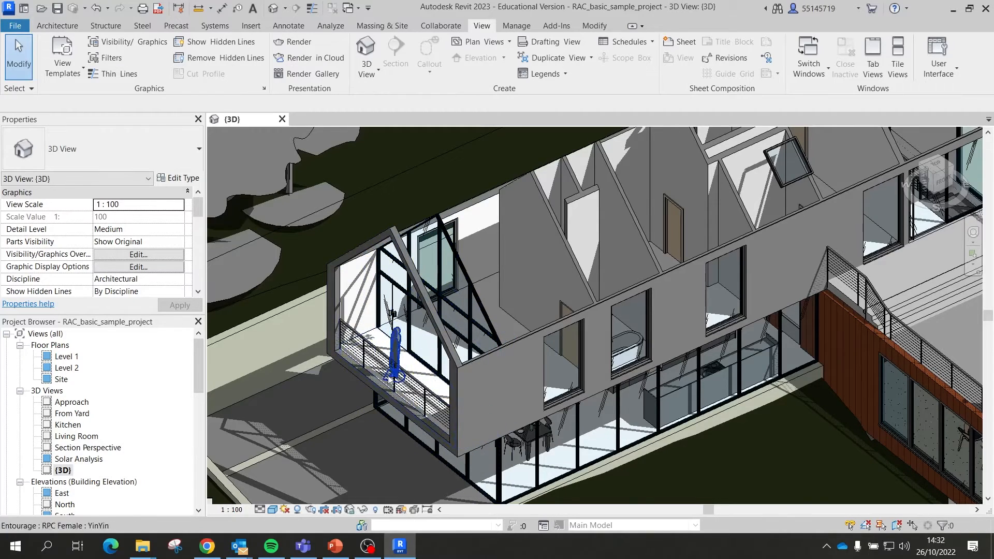
{"action": "scroll", "coordinate": [435, 406], "scroll_direction": "up", "scroll_amount": 4}
{"action": "scroll", "coordinate": [520, 296], "scroll_direction": "up", "scroll_amount": 2}
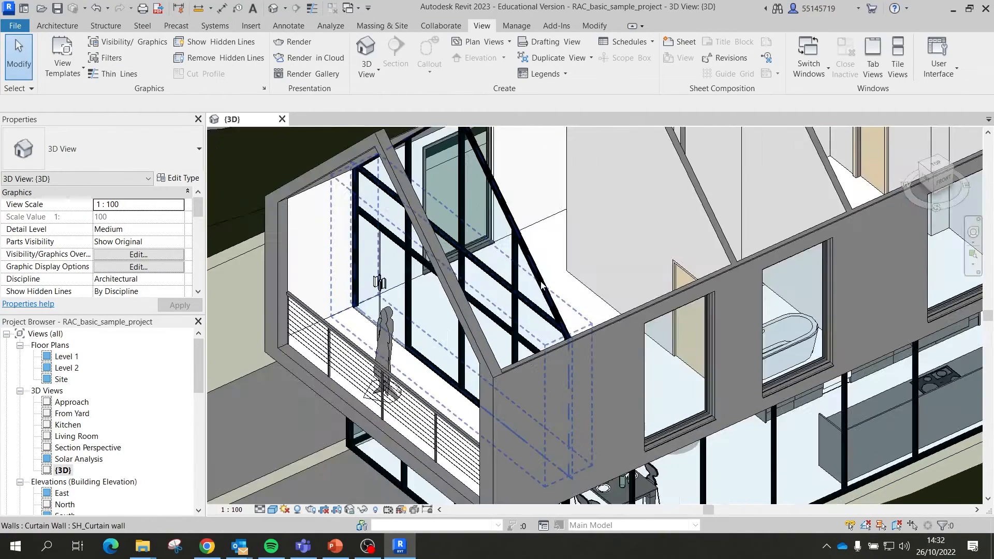
Step: Change the glazed balcony gable curtain wall to the Basic Wall CL_W1 type
{"action": "left_click", "coordinate": [535, 271]}
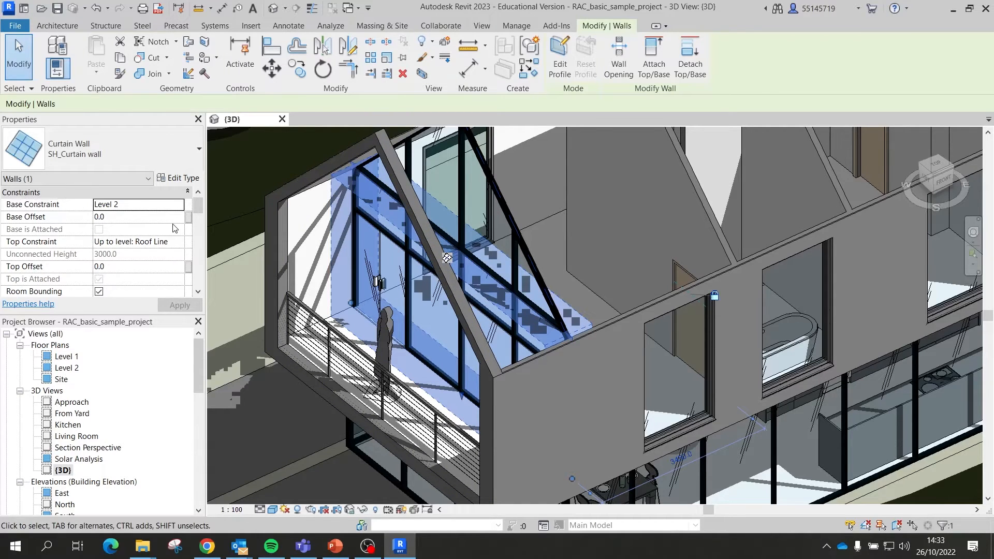
{"action": "scroll", "coordinate": [155, 250], "scroll_direction": "down", "scroll_amount": 2}
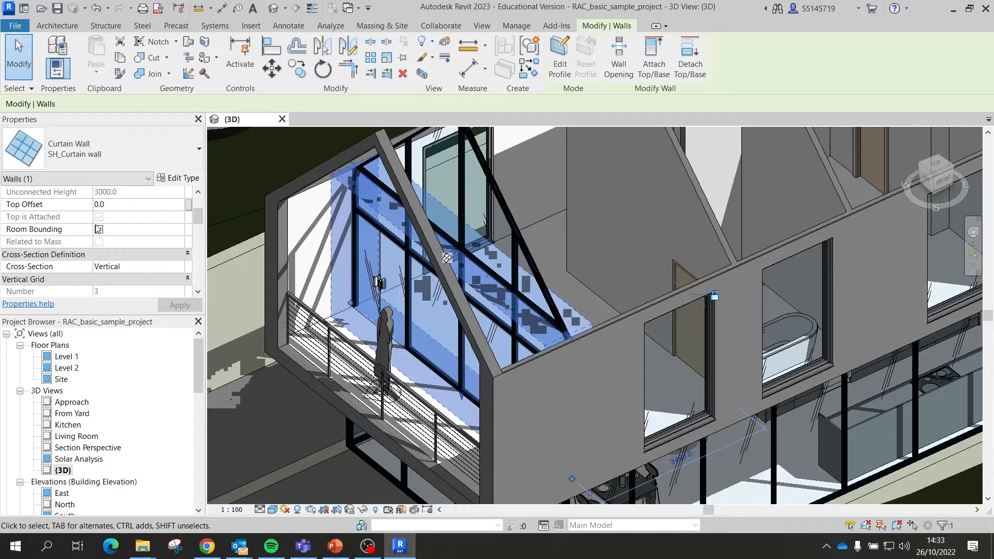
{"action": "scroll", "coordinate": [139, 223], "scroll_direction": "down", "scroll_amount": 5}
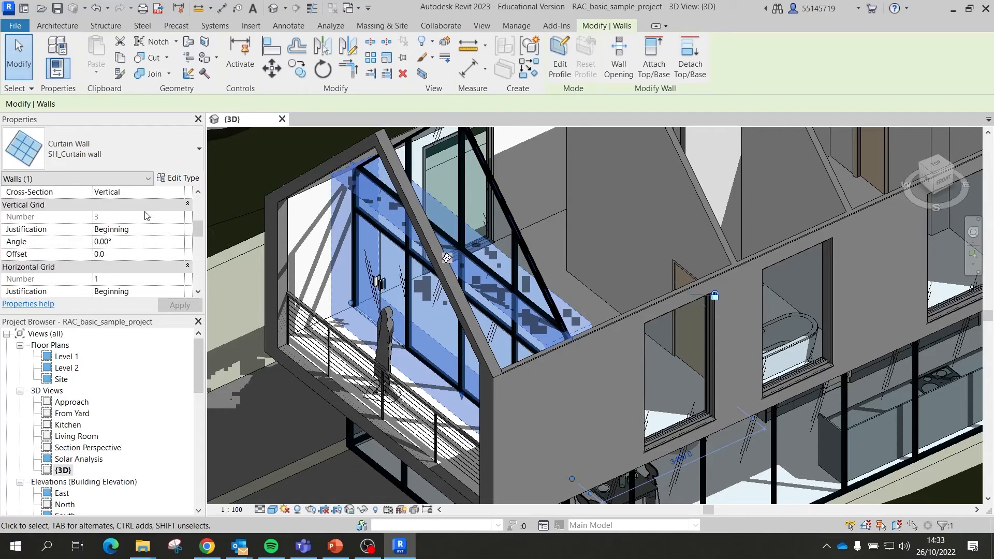
{"action": "scroll", "coordinate": [144, 215], "scroll_direction": "down", "scroll_amount": 3}
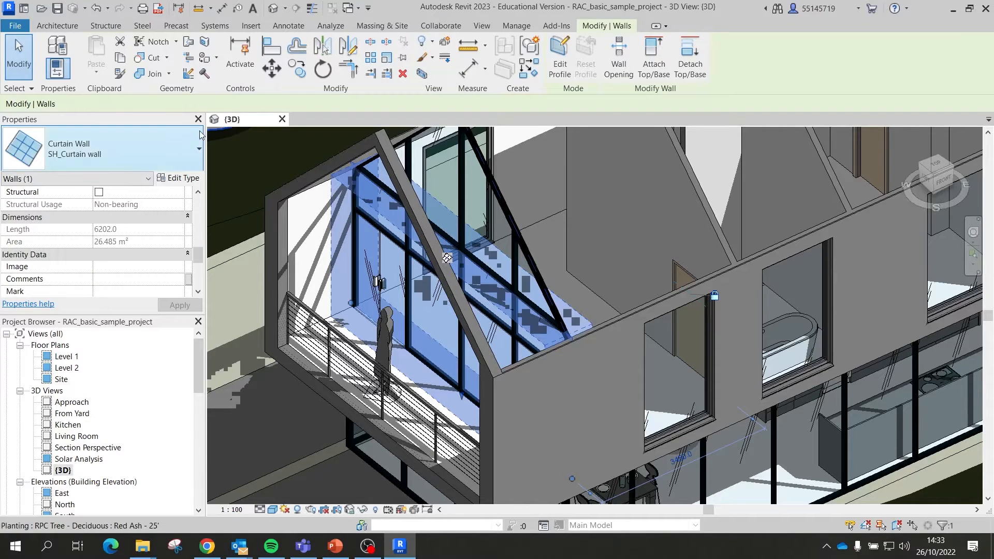
{"action": "left_click", "coordinate": [178, 148]}
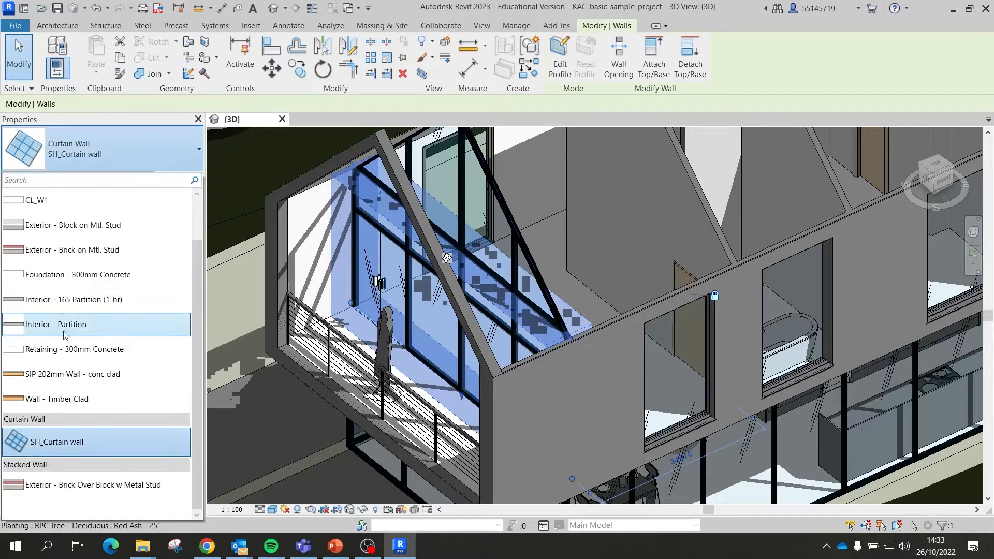
{"action": "mouse_move", "coordinate": [83, 301]}
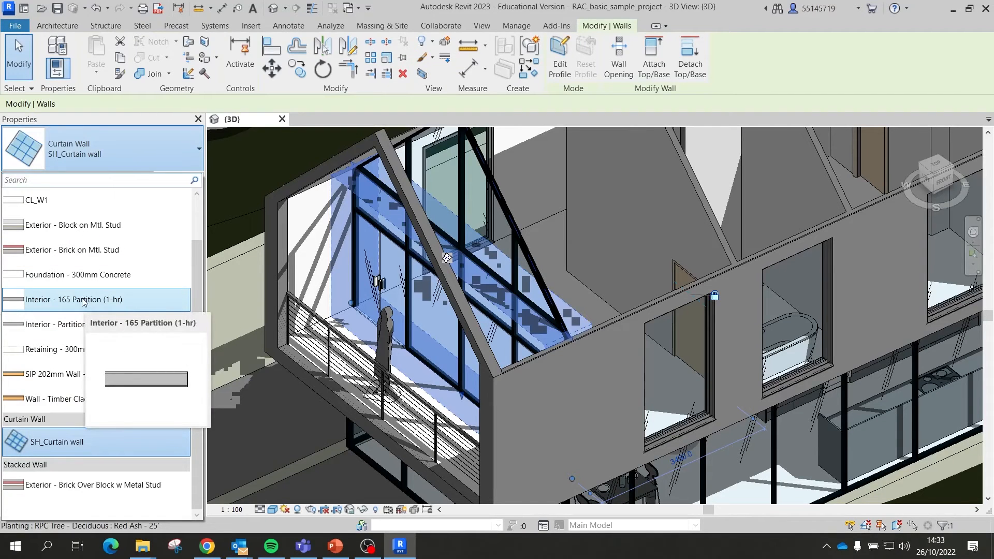
{"action": "mouse_move", "coordinate": [114, 225]}
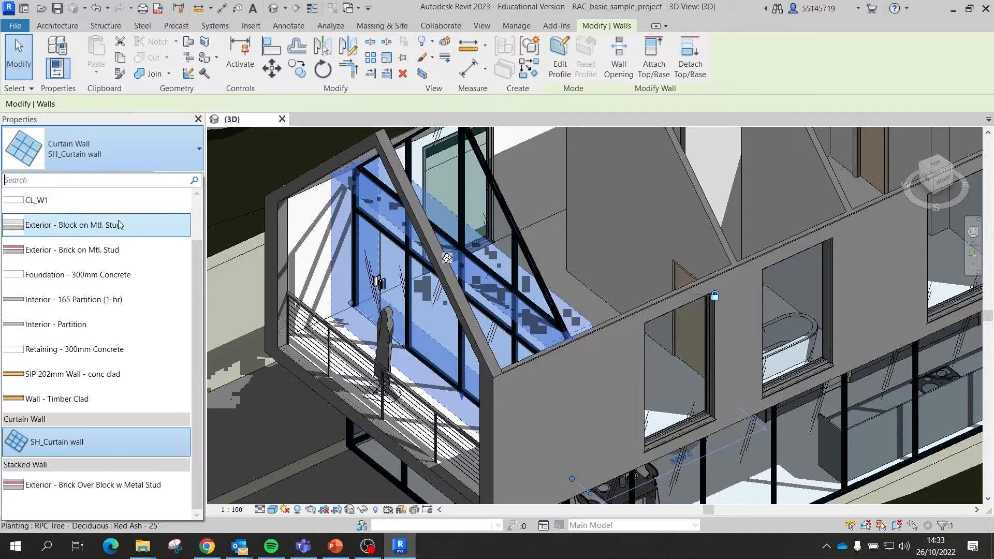
{"action": "left_click", "coordinate": [106, 211]}
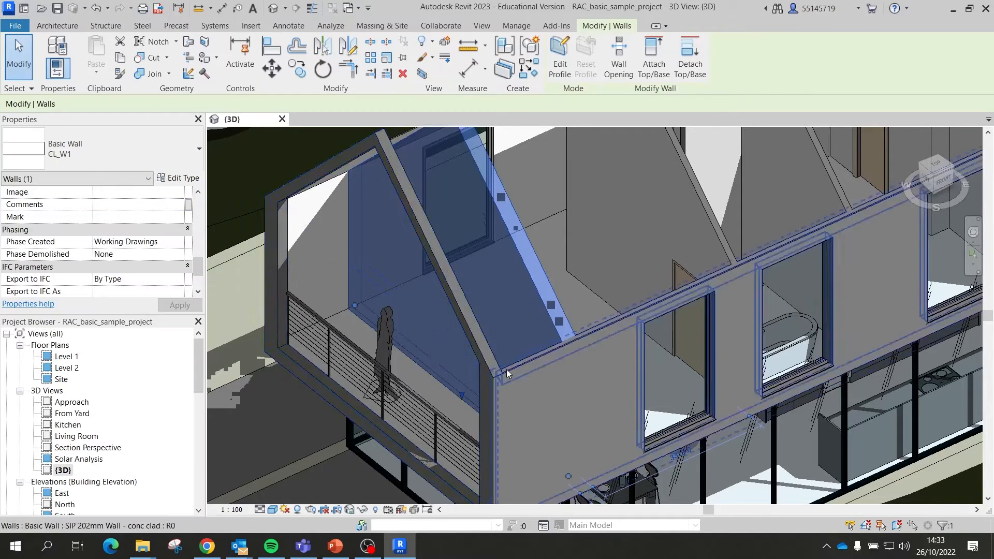
{"action": "scroll", "coordinate": [262, 279], "scroll_direction": "down", "scroll_amount": 3}
Step: Clear the wall selection with Esc
{"action": "key", "text": "Escape"}
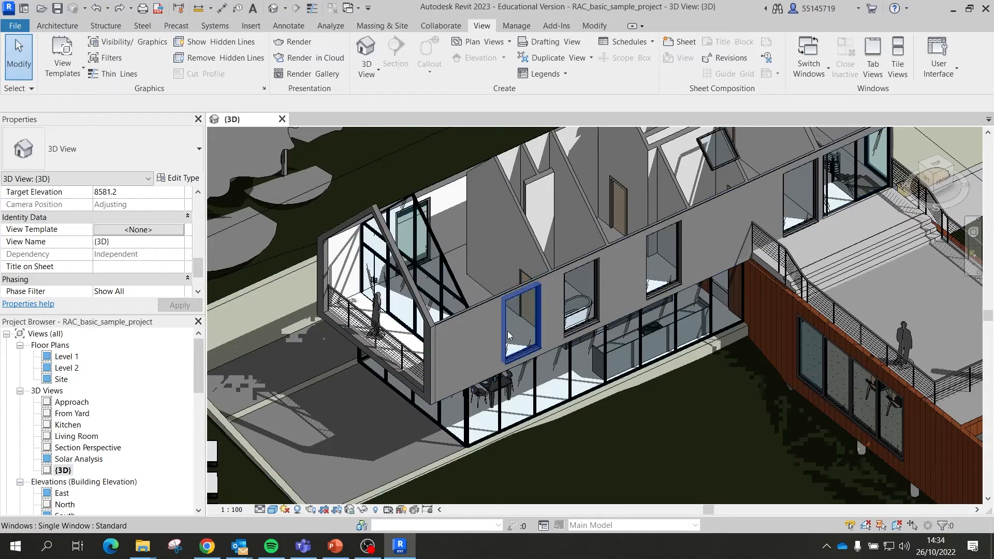
Step: Select the upper-floor window, keep Single Window Standard, and open its type properties
{"action": "left_click", "coordinate": [520, 318]}
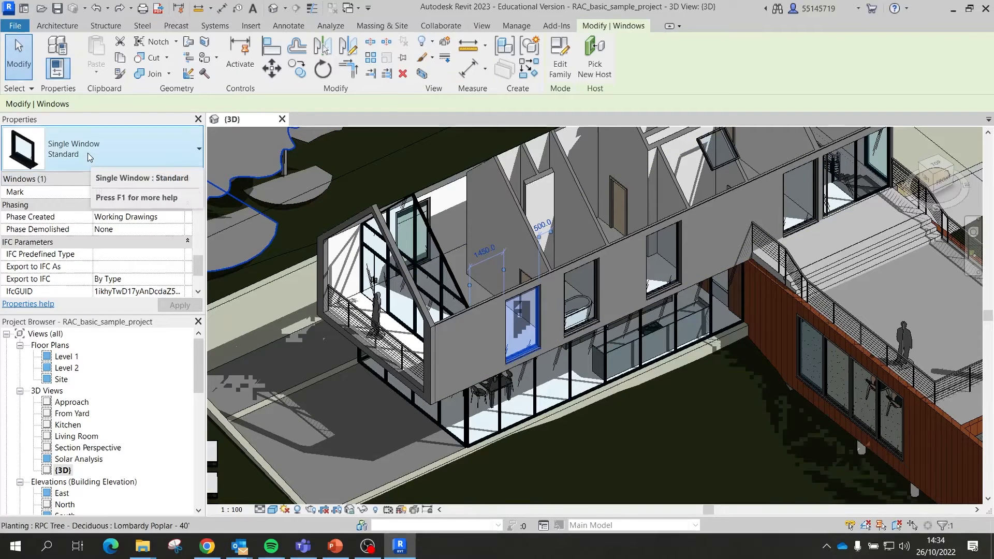
{"action": "left_click", "coordinate": [158, 156]}
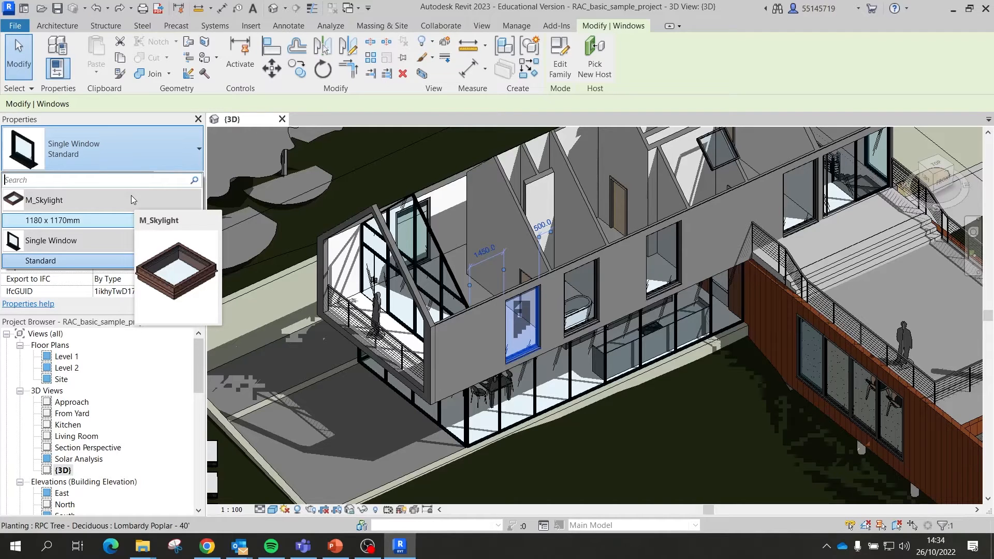
{"action": "left_click", "coordinate": [171, 155]}
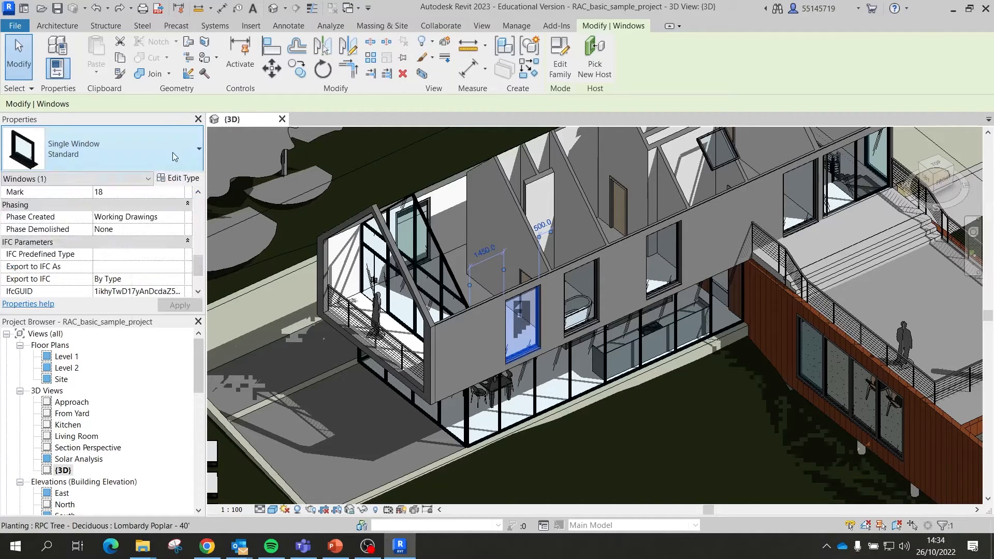
{"action": "left_click", "coordinate": [197, 180]}
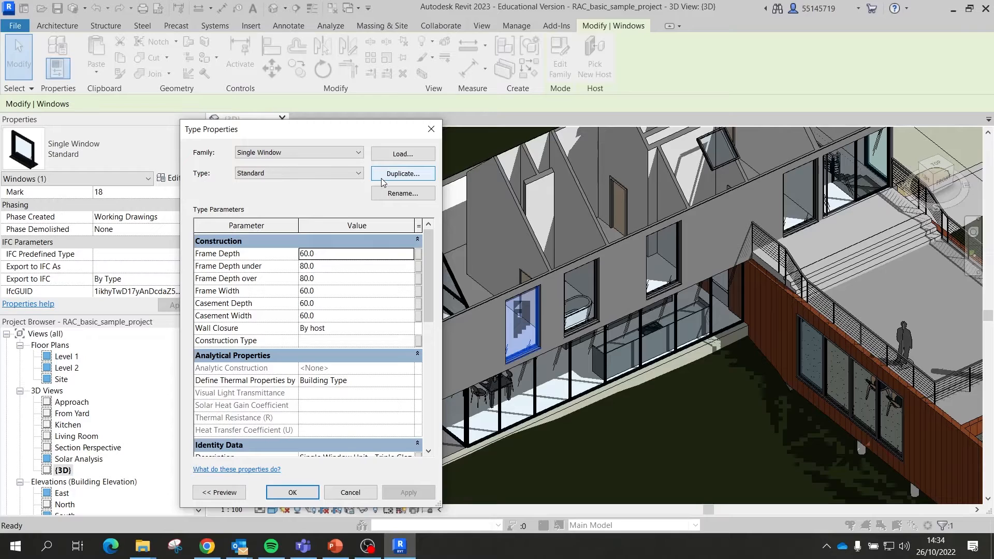
Step: Duplicate the Standard window type as a new type named Large Window
{"action": "left_click", "coordinate": [395, 179]}
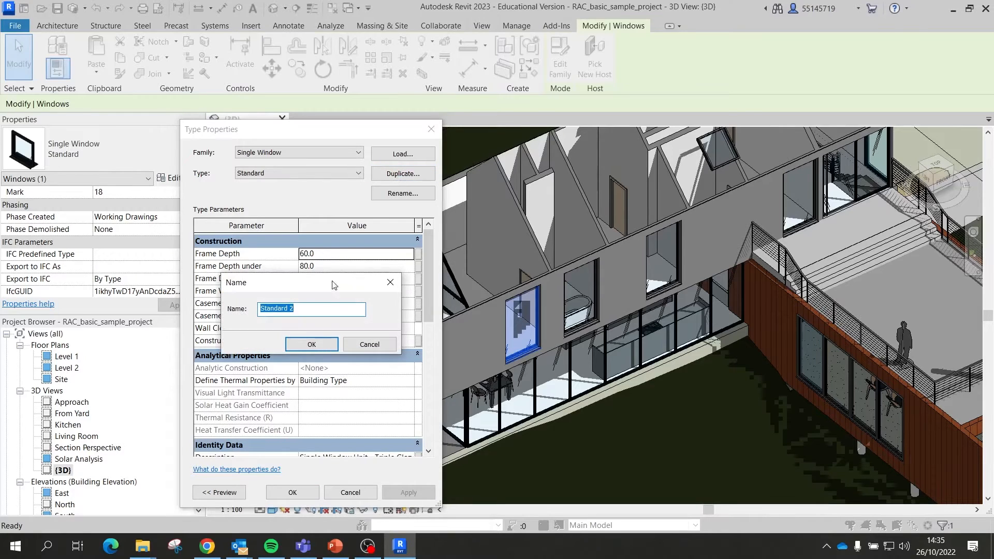
{"action": "left_click", "coordinate": [310, 305]}
{"action": "left_click_drag", "start_coordinate": [303, 307], "coordinate": [252, 306]}
{"action": "type", "text": "Large Window"}
{"action": "left_click", "coordinate": [298, 344]}
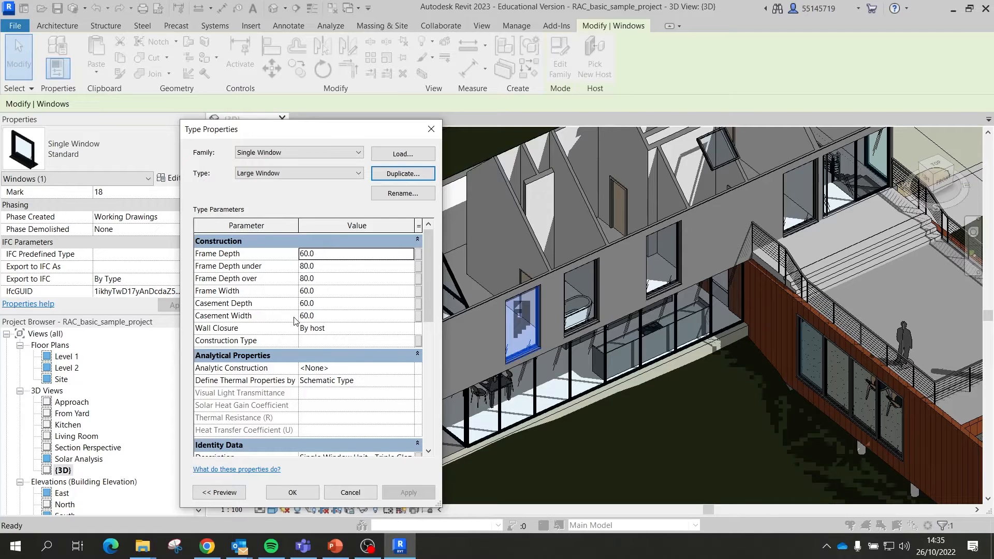
Step: Set Casement Width and Frame Width to 120, then apply and confirm
{"action": "scroll", "coordinate": [306, 318], "scroll_direction": "down", "scroll_amount": 5}
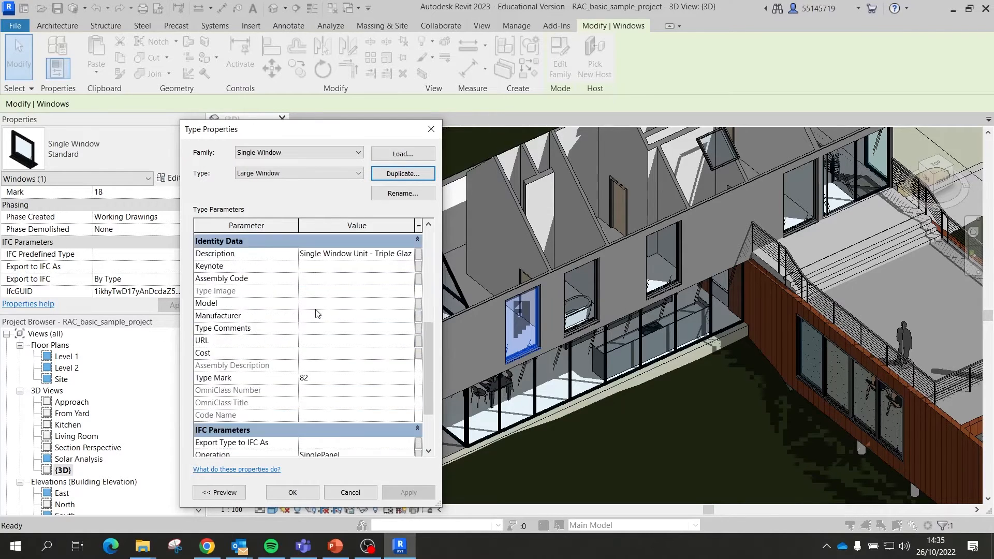
{"action": "scroll", "coordinate": [317, 317], "scroll_direction": "up", "scroll_amount": 5}
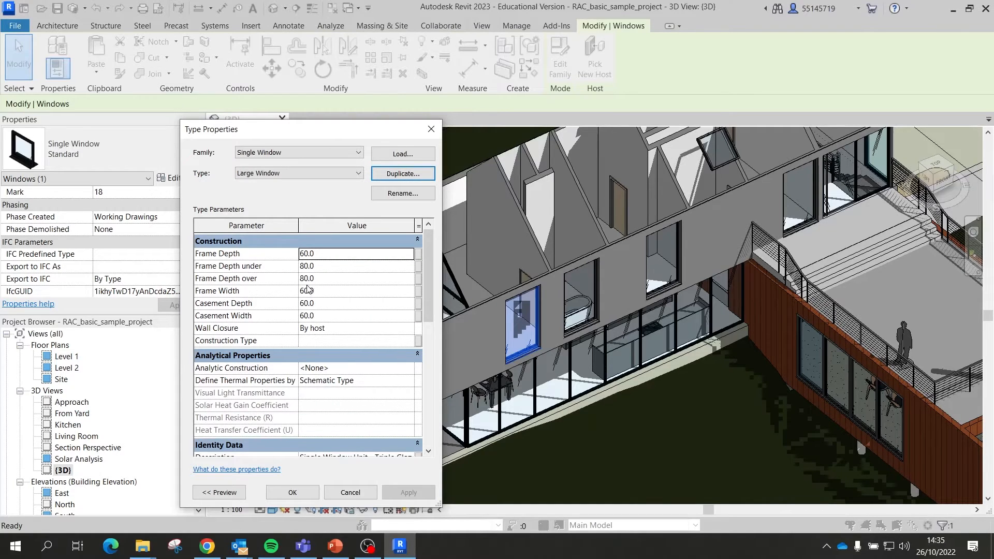
{"action": "left_click", "coordinate": [315, 321]}
{"action": "double_click", "coordinate": [310, 316]}
{"action": "type", "text": "120"}
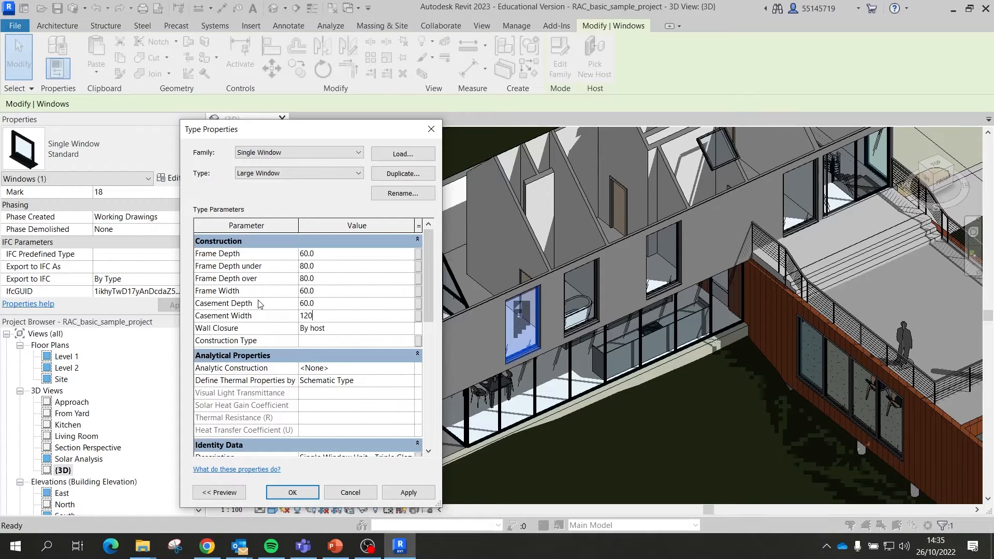
{"action": "key", "text": "Return"}
{"action": "scroll", "coordinate": [319, 305], "scroll_direction": "down", "scroll_amount": 2}
{"action": "scroll", "coordinate": [321, 308], "scroll_direction": "up", "scroll_amount": 2}
{"action": "left_click", "coordinate": [324, 292]}
{"action": "double_click", "coordinate": [324, 289]}
{"action": "type", "text": "120"}
{"action": "key", "text": "Return"}
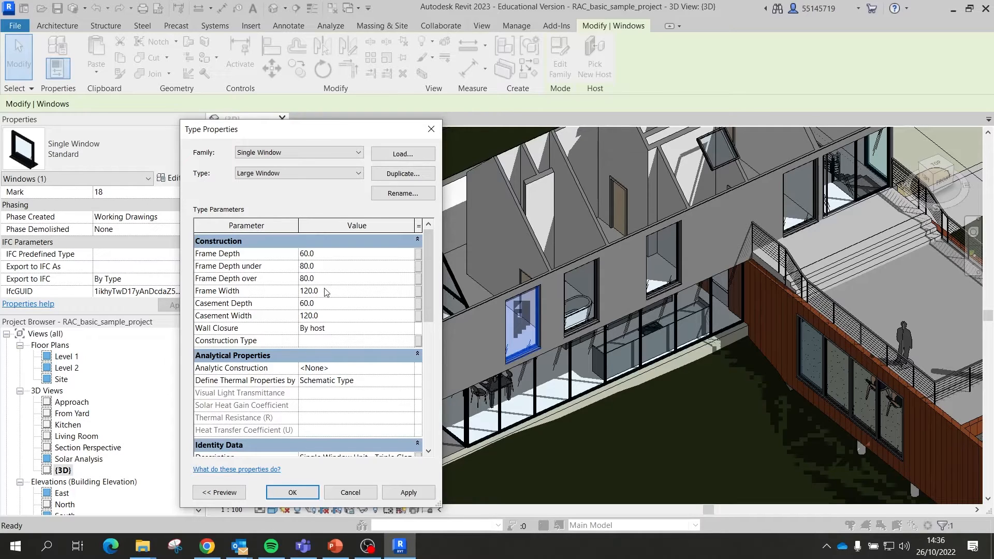
{"action": "left_click", "coordinate": [408, 492]}
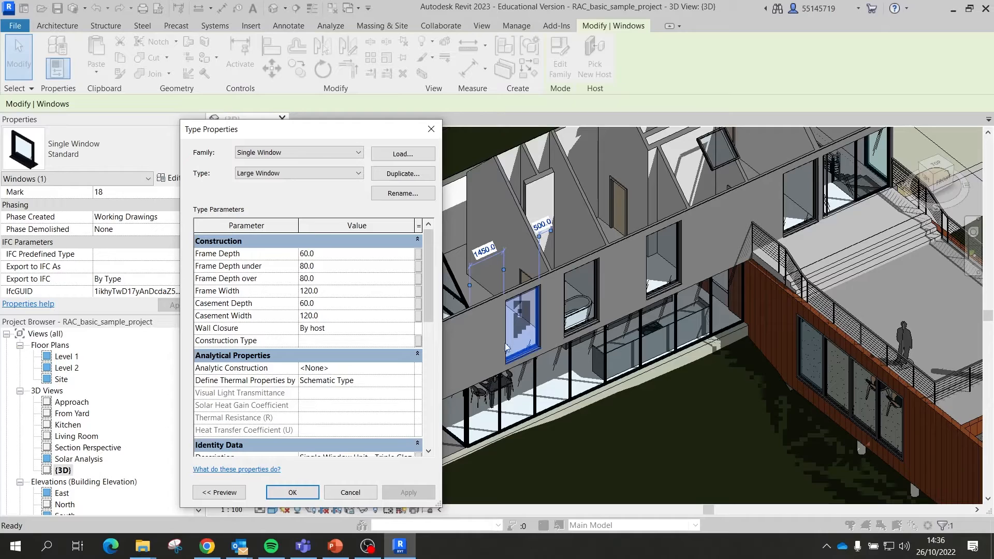
{"action": "left_click", "coordinate": [292, 492]}
Step: Switch the upper-floor window to the Single Window : Large Window type
{"action": "scroll", "coordinate": [547, 367], "scroll_direction": "up", "scroll_amount": 3}
{"action": "middle_click_drag", "start_coordinate": [547, 367], "coordinate": [506, 247], "text": "shift"}
{"action": "left_click", "coordinate": [178, 153]}
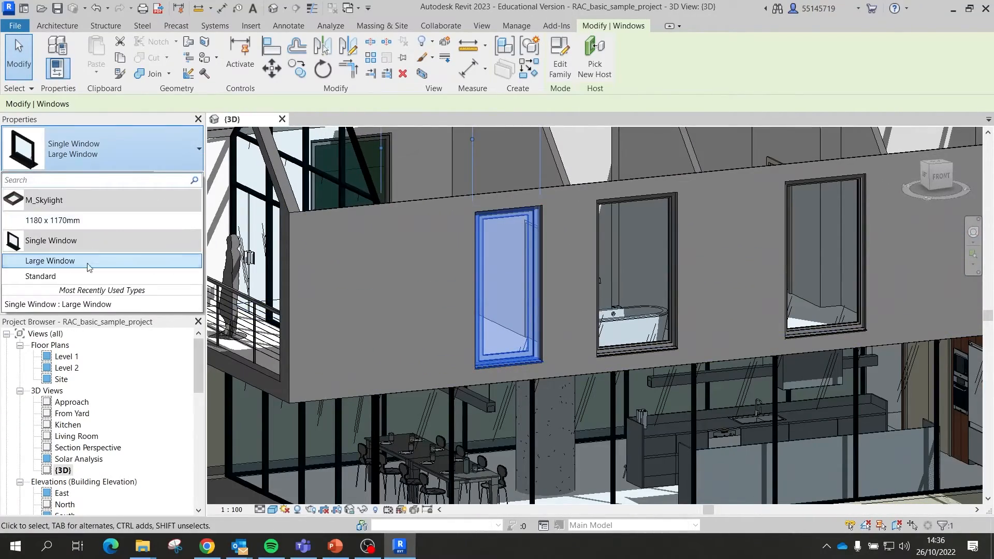
{"action": "left_click", "coordinate": [76, 275]}
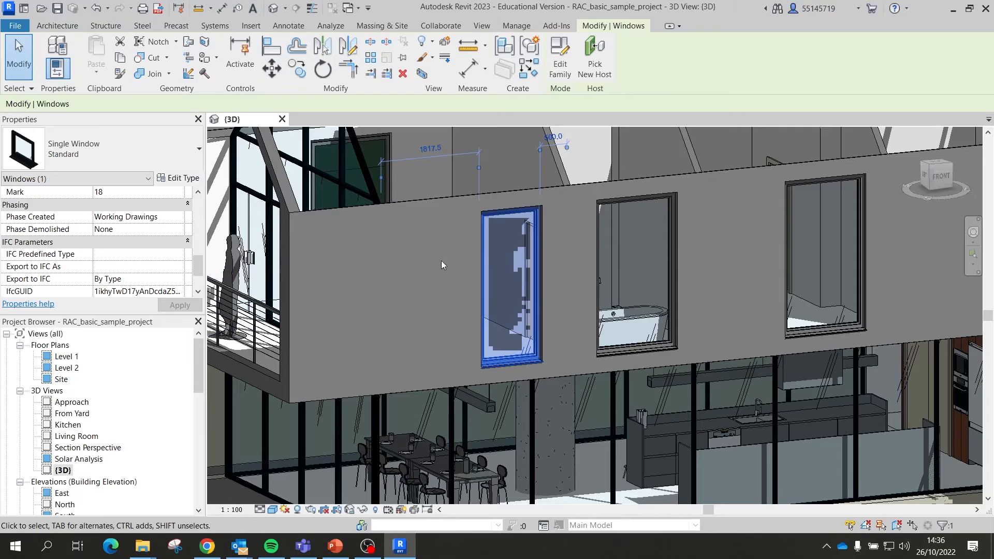
{"action": "middle_click_drag", "start_coordinate": [472, 279], "coordinate": [505, 308], "text": "shift"}
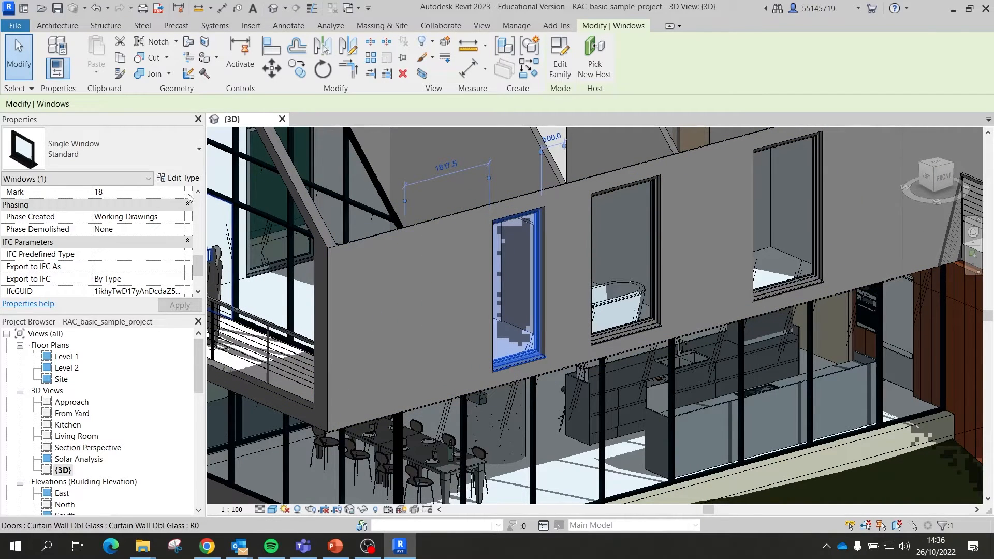
{"action": "left_click", "coordinate": [140, 155]}
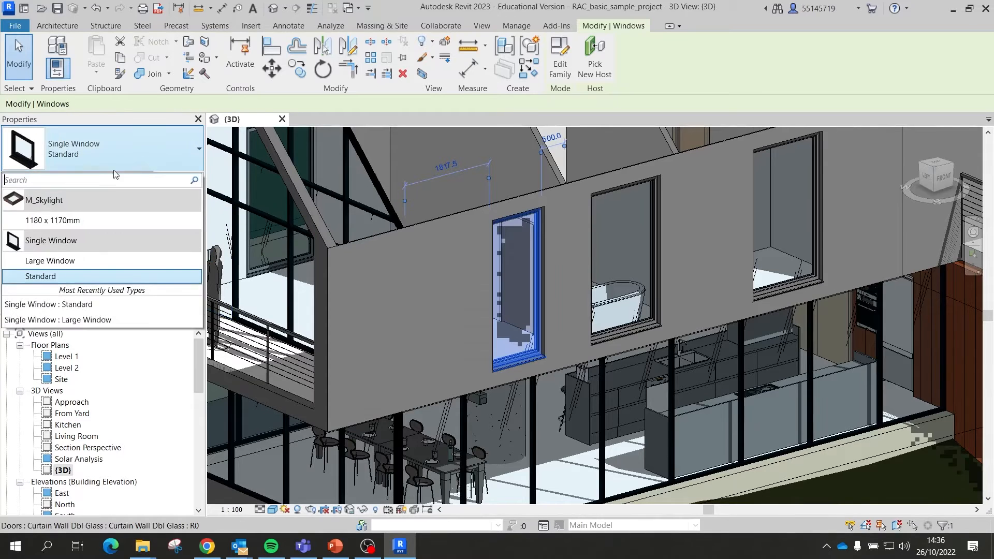
{"action": "left_click", "coordinate": [67, 263]}
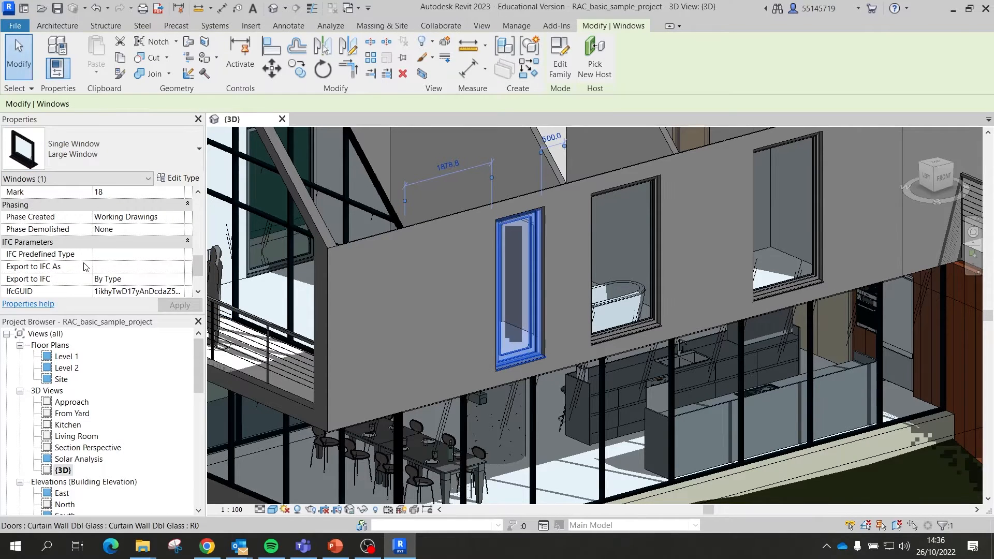
{"action": "left_click", "coordinate": [100, 157]}
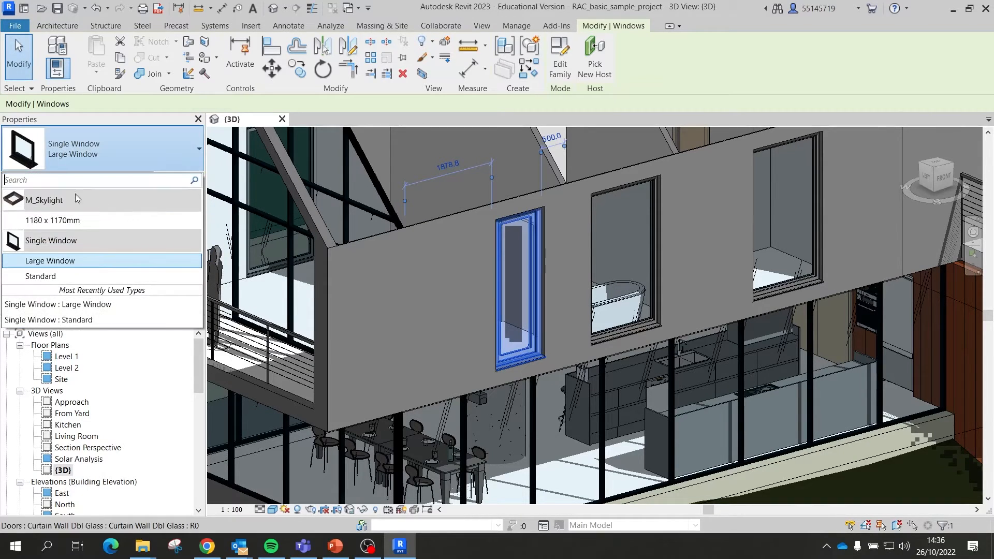
{"action": "left_click", "coordinate": [68, 263]}
Step: Change the Large Window type's Frame Depth from 60.0 to 120 and apply
{"action": "scroll", "coordinate": [155, 230], "scroll_direction": "down", "scroll_amount": 3}
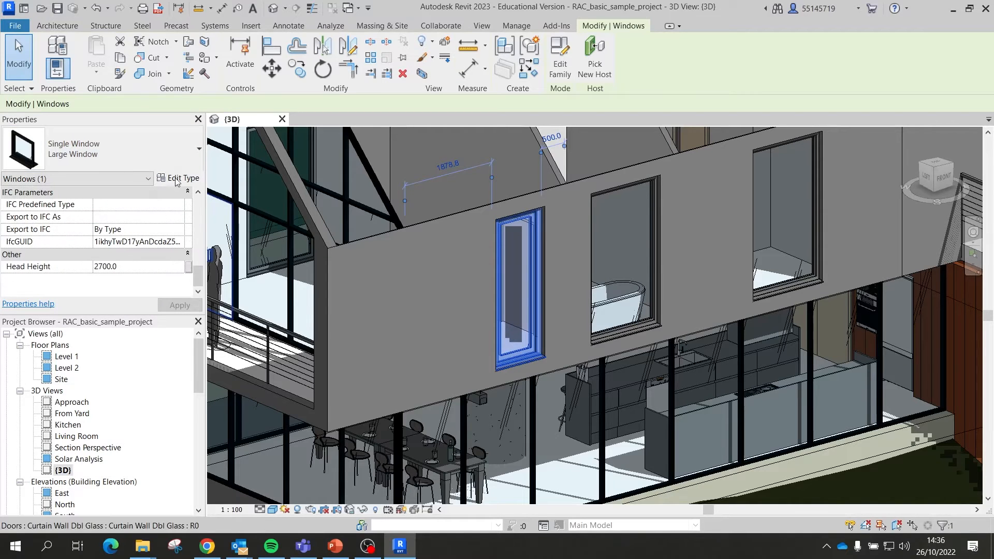
{"action": "left_click", "coordinate": [174, 178]}
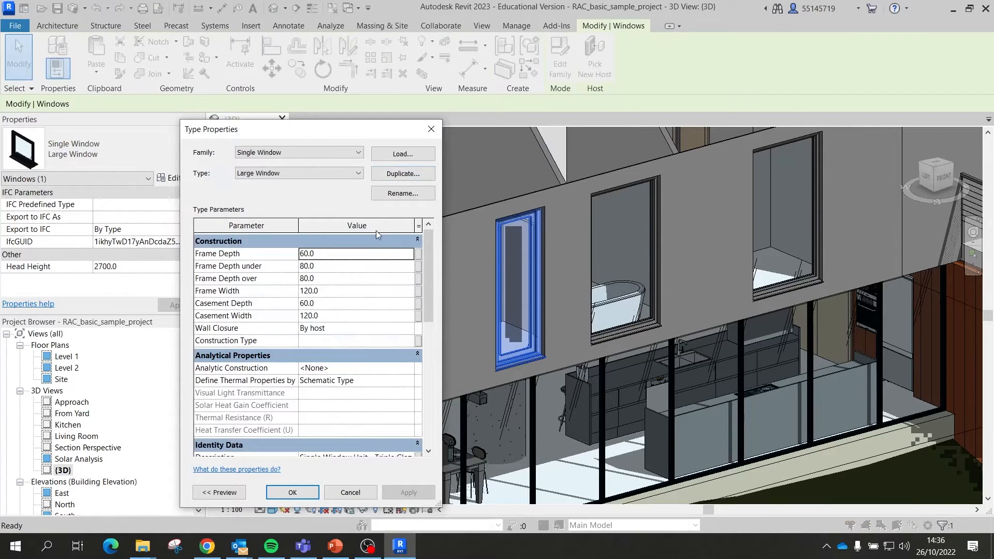
{"action": "scroll", "coordinate": [286, 317], "scroll_direction": "down", "scroll_amount": 6}
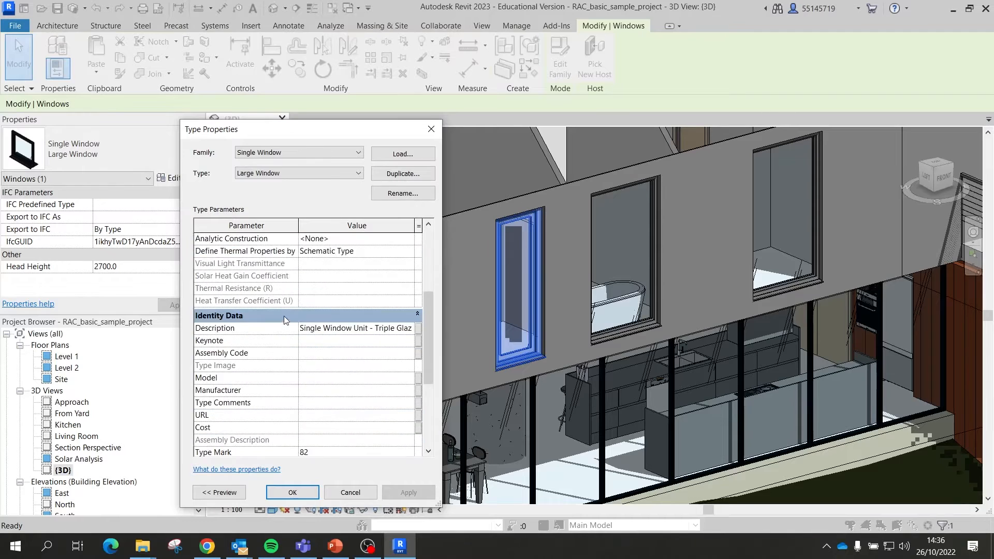
{"action": "scroll", "coordinate": [286, 318], "scroll_direction": "up", "scroll_amount": 6}
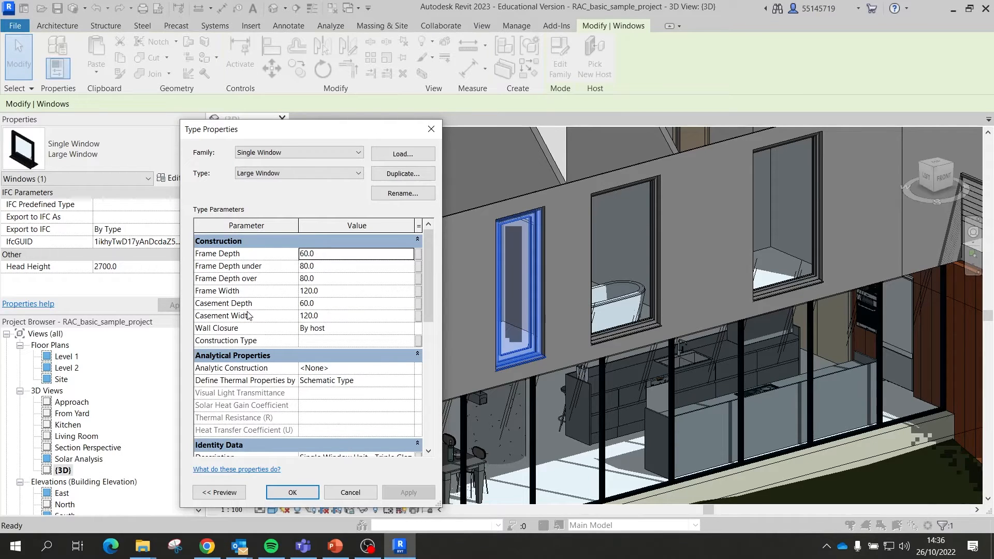
{"action": "left_click", "coordinate": [418, 315]}
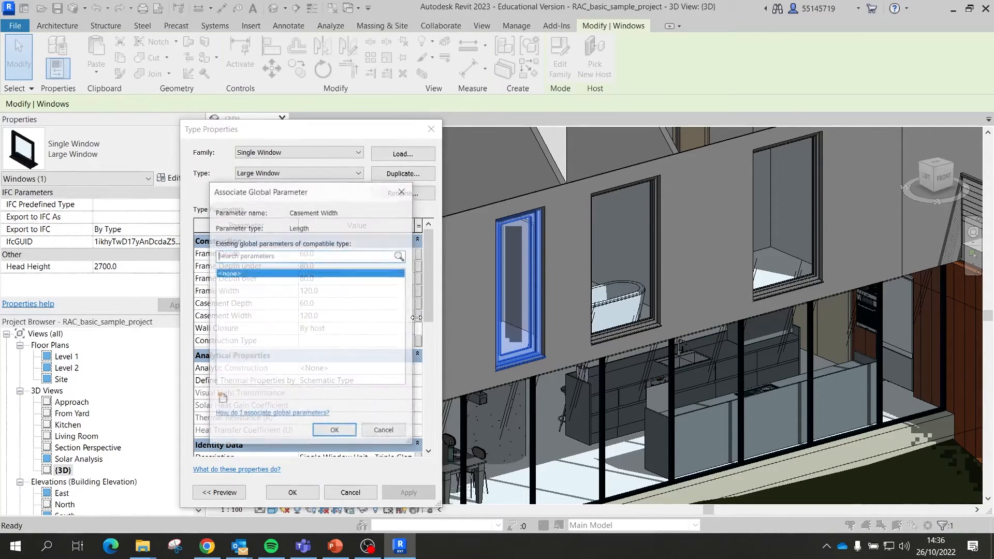
{"action": "left_click", "coordinate": [385, 433]}
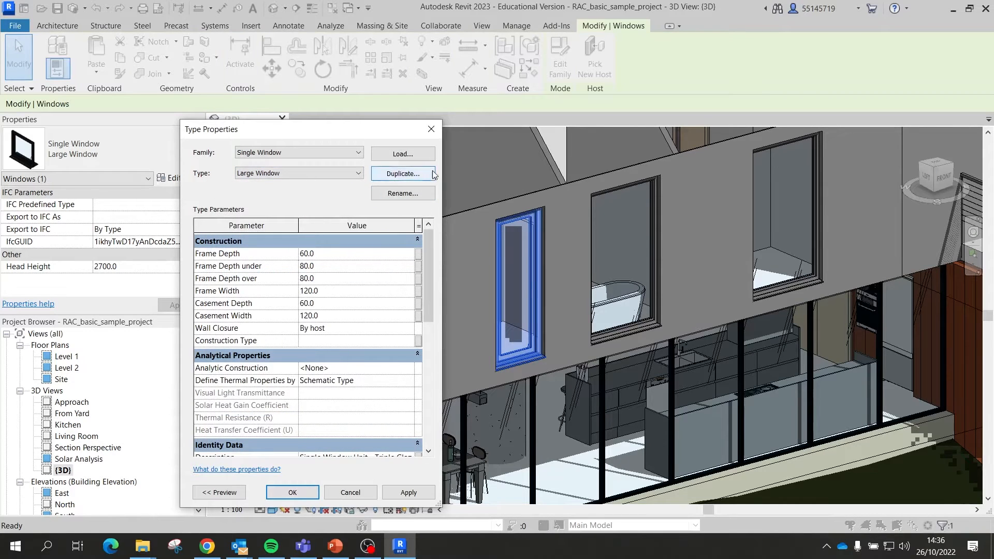
{"action": "double_click", "coordinate": [320, 255]}
{"action": "type", "text": "120"}
{"action": "key", "text": "Return"}
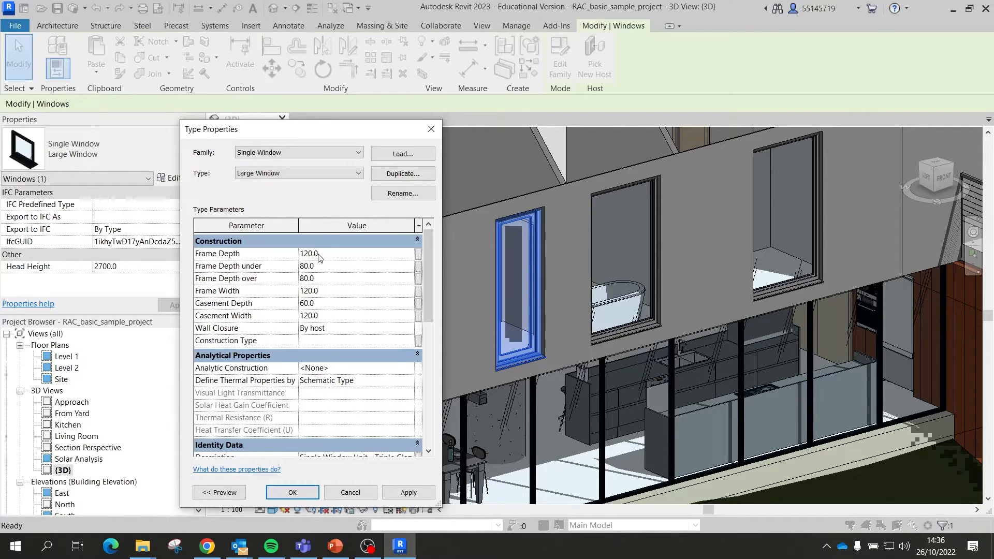
{"action": "left_click", "coordinate": [406, 492]}
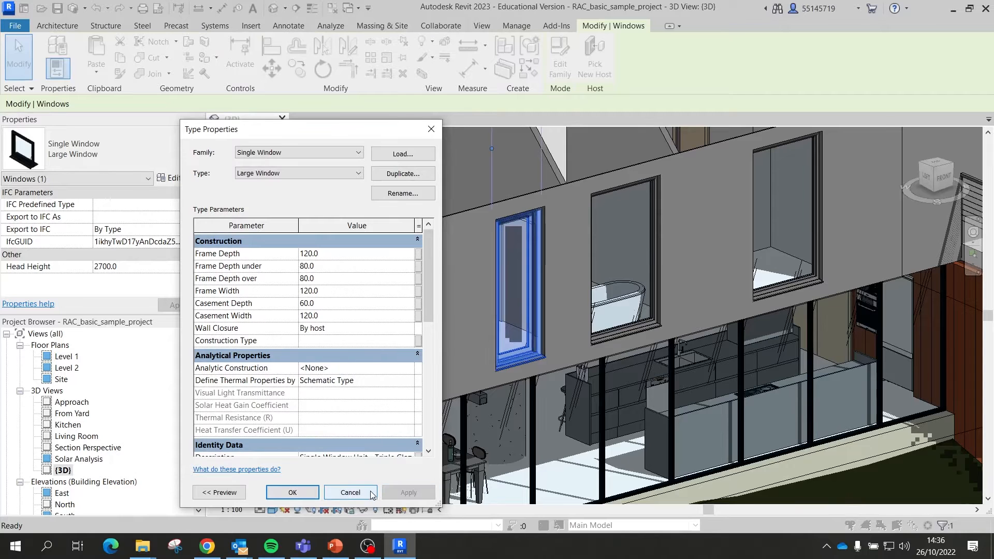
{"action": "left_click", "coordinate": [287, 493]}
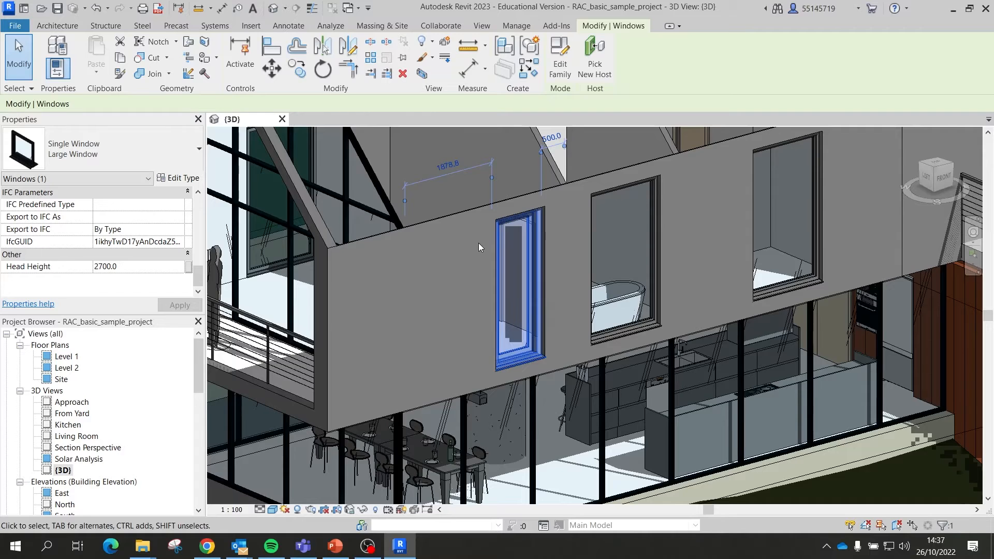
Step: Zoom out to the whole house and show the Architecture, then Structure, ribbon tools
{"action": "scroll", "coordinate": [477, 240], "scroll_direction": "down", "scroll_amount": 3}
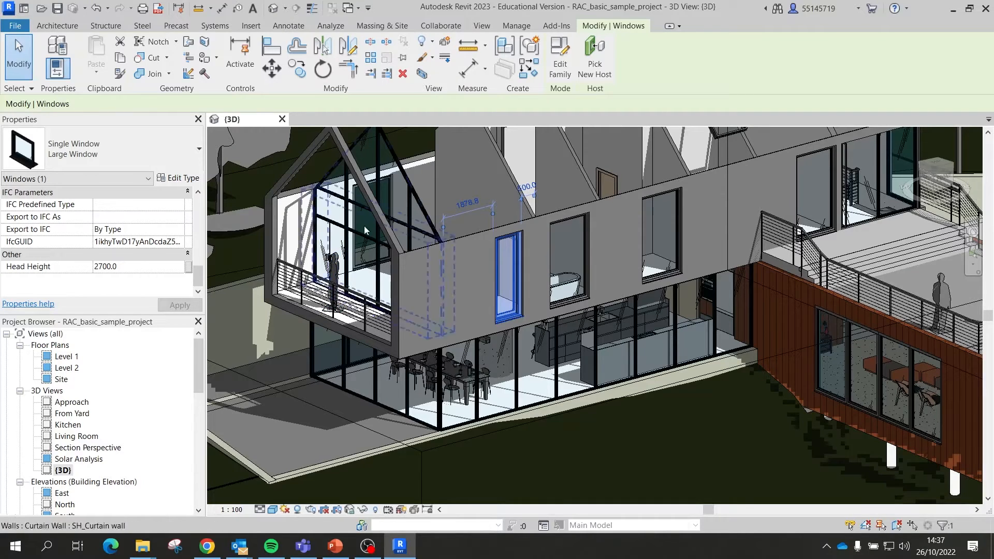
{"action": "left_click", "coordinate": [49, 27]}
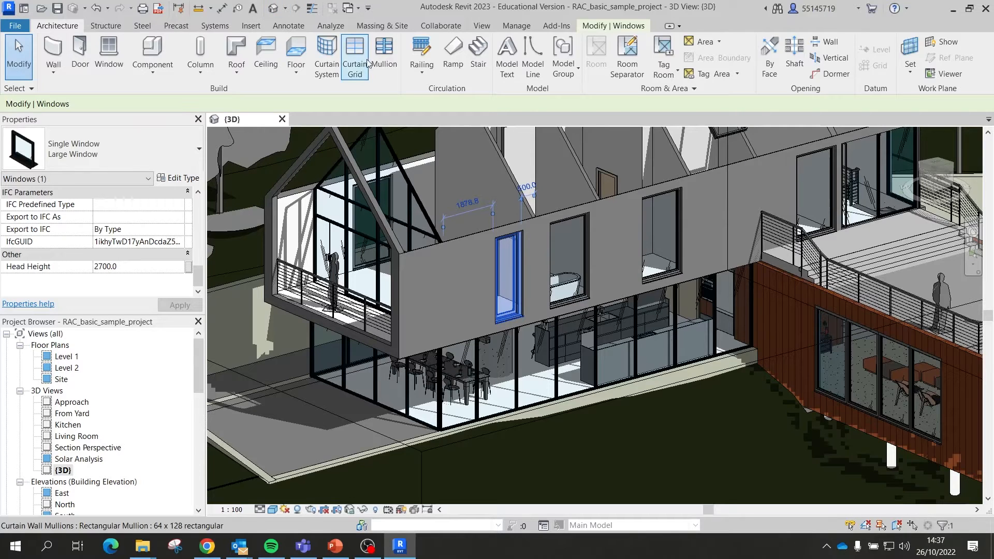
{"action": "left_click", "coordinate": [114, 30]}
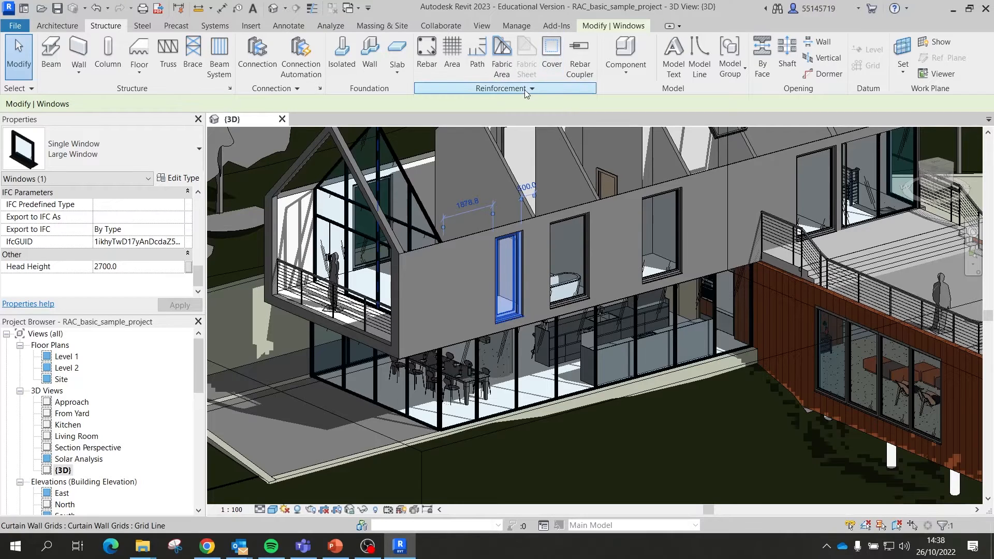
{"action": "left_click", "coordinate": [14, 26]}
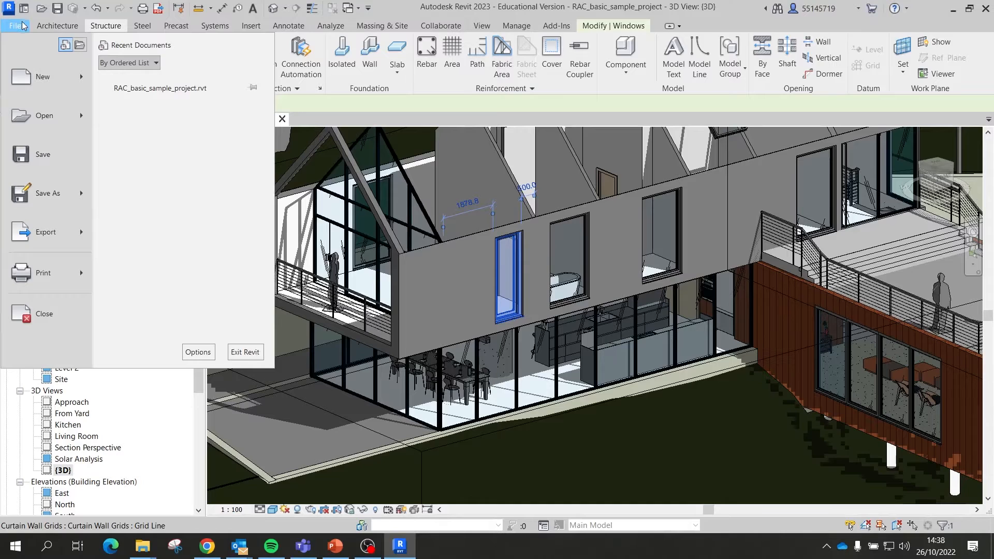
{"action": "left_click", "coordinate": [19, 25]}
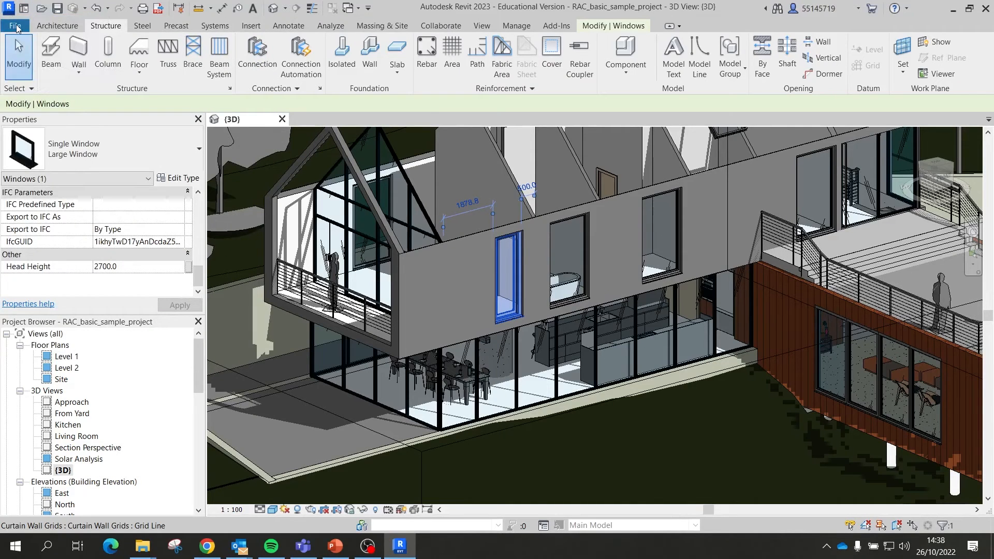
{"action": "left_click", "coordinate": [16, 25]}
{"action": "mouse_move", "coordinate": [67, 89]}
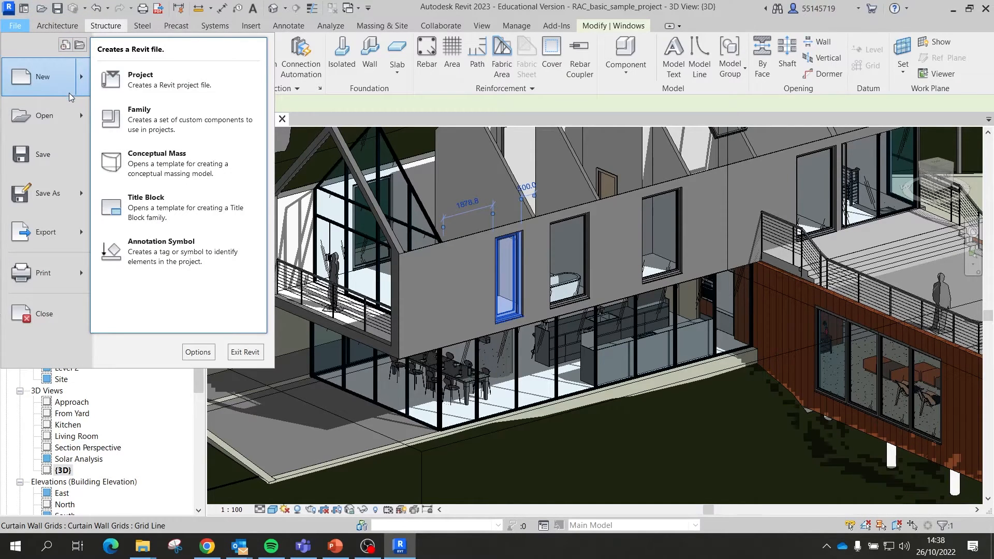
{"action": "left_click", "coordinate": [385, 116]}
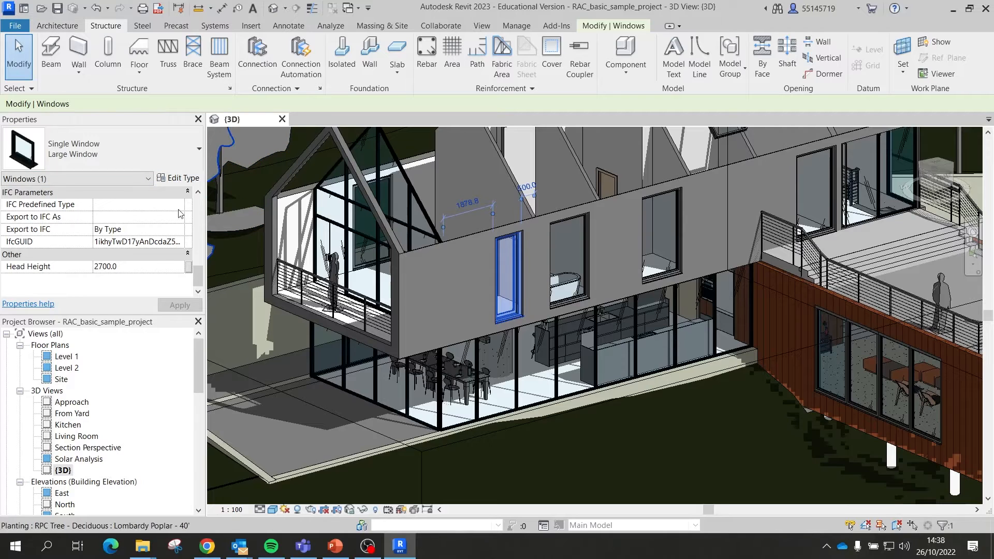
{"action": "scroll", "coordinate": [115, 460], "scroll_direction": "down", "scroll_amount": 1}
{"action": "scroll", "coordinate": [121, 397], "scroll_direction": "up", "scroll_amount": 1}
{"action": "scroll", "coordinate": [139, 380], "scroll_direction": "down", "scroll_amount": 2}
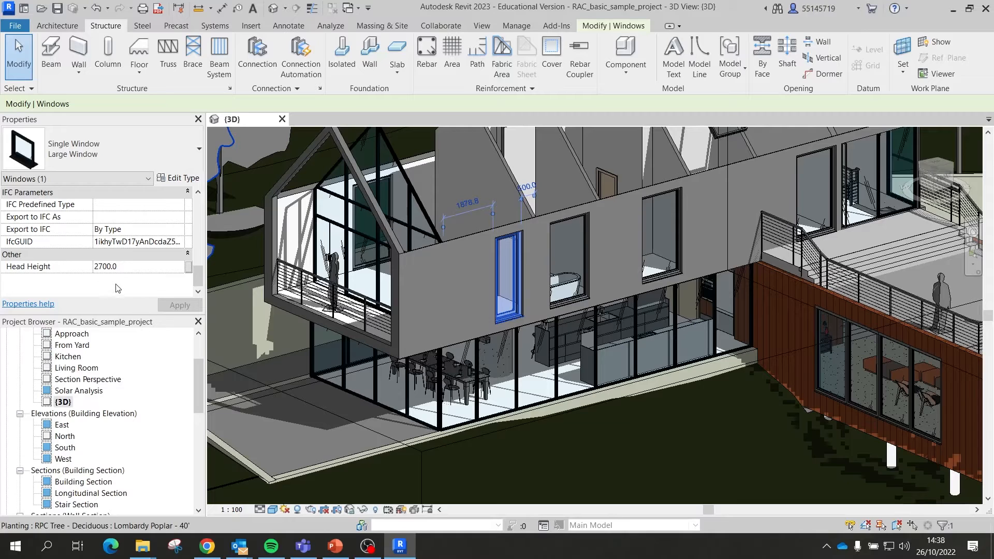
{"action": "scroll", "coordinate": [157, 435], "scroll_direction": "down", "scroll_amount": 2}
{"action": "scroll", "coordinate": [122, 370], "scroll_direction": "down", "scroll_amount": 1}
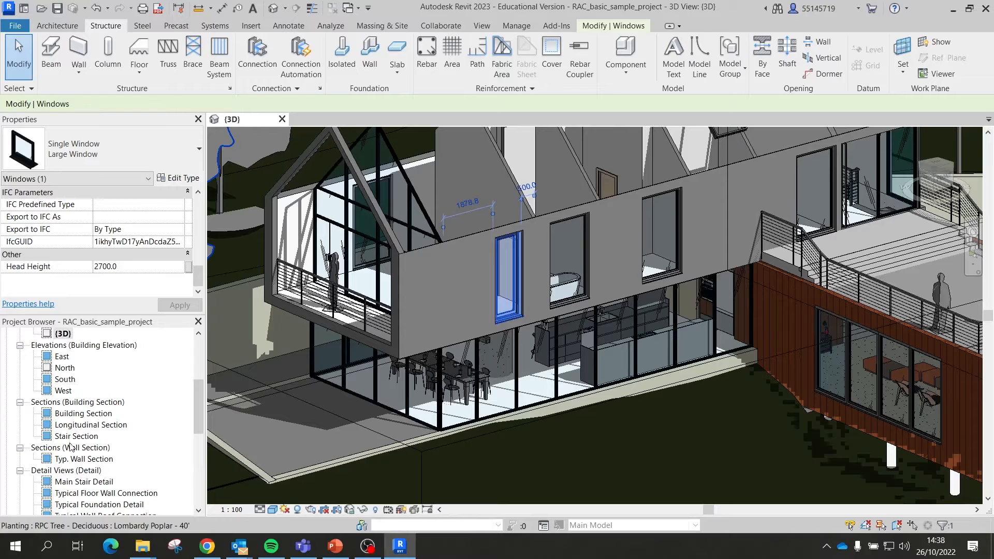
Step: Open West elevation, Building Section, Main Stair Detail and Typical Foundation Detail from the Project Browser
{"action": "double_click", "coordinate": [64, 391]}
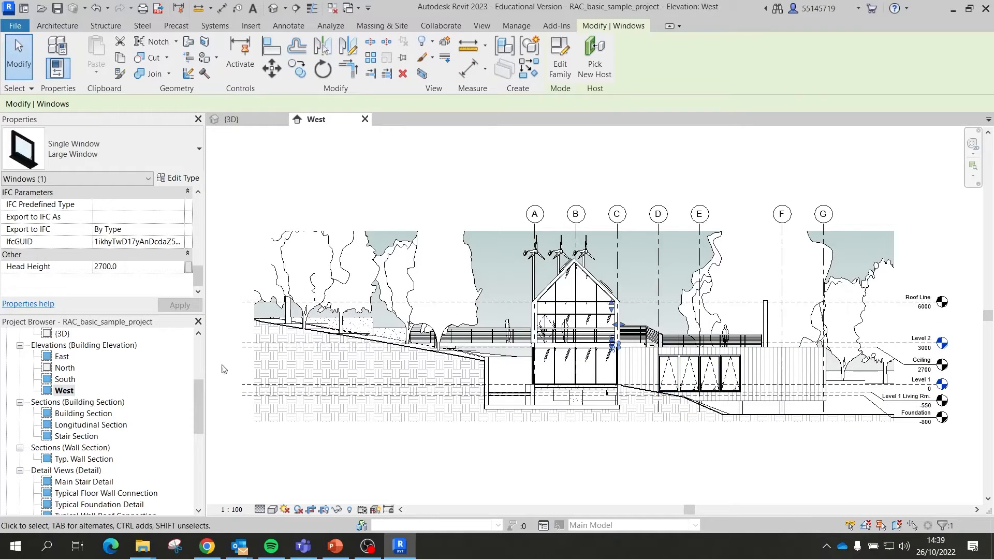
{"action": "scroll", "coordinate": [144, 427], "scroll_direction": "down", "scroll_amount": 1}
{"action": "double_click", "coordinate": [83, 391]}
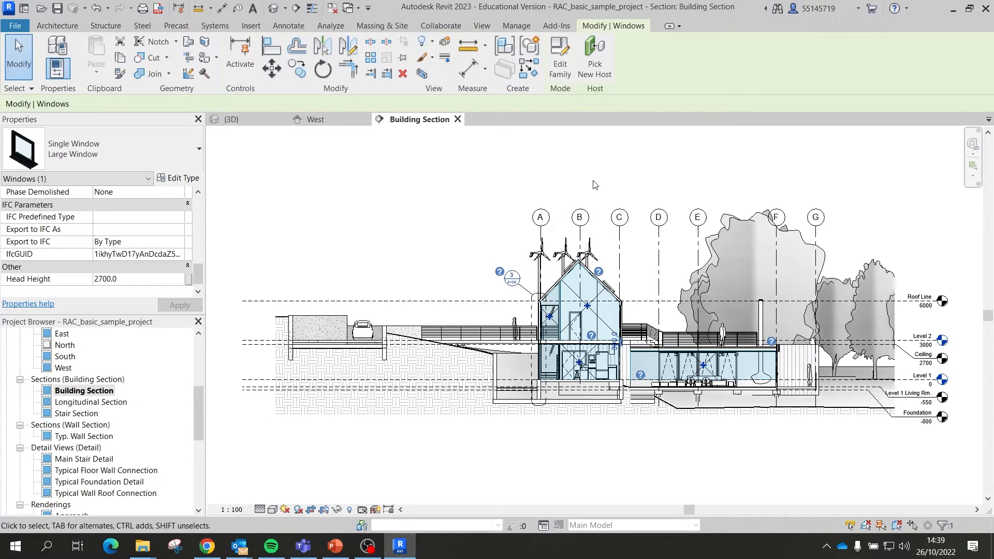
{"action": "scroll", "coordinate": [126, 411], "scroll_direction": "down", "scroll_amount": 1}
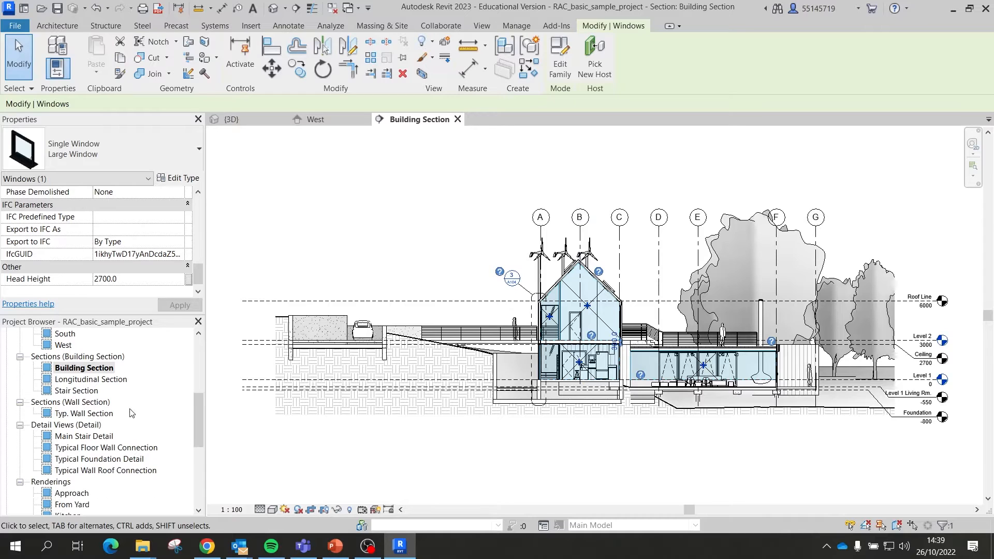
{"action": "double_click", "coordinate": [89, 438]}
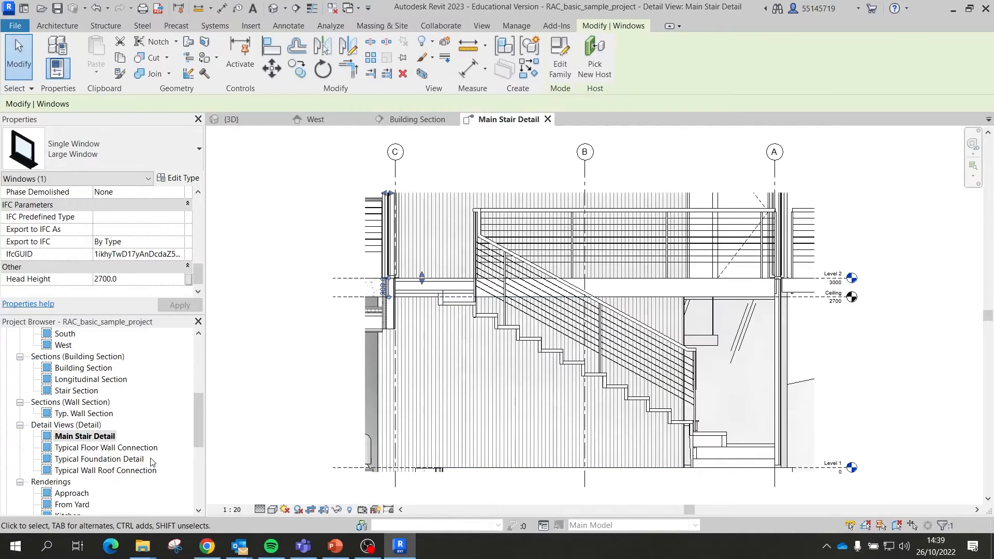
{"action": "double_click", "coordinate": [87, 459]}
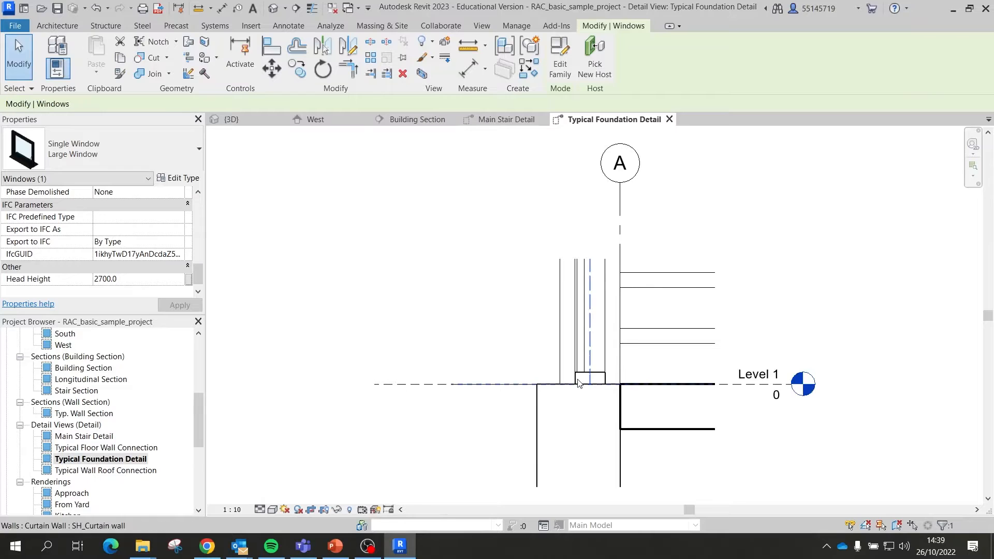
{"action": "scroll", "coordinate": [118, 441], "scroll_direction": "down", "scroll_amount": 3}
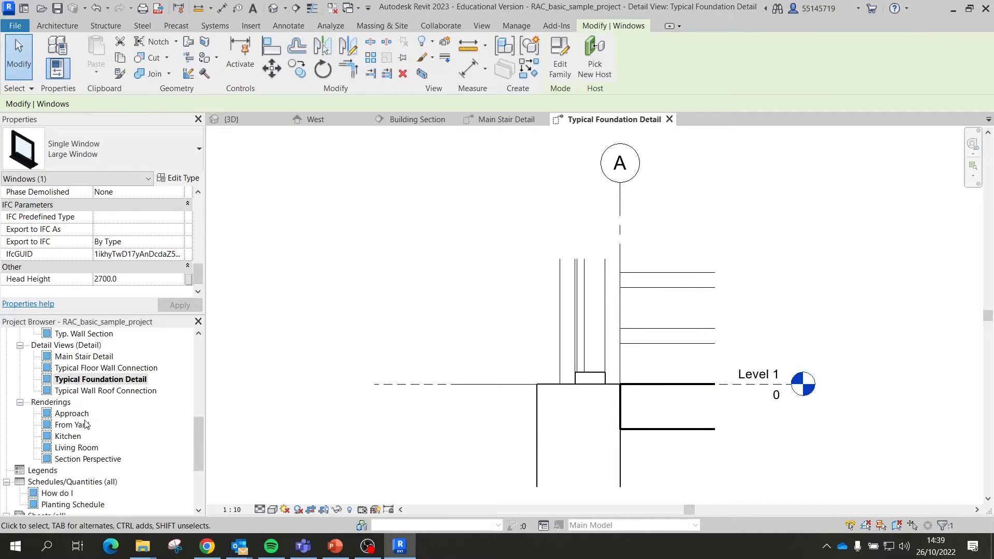
Step: Open the Approach, From Yard and Living Room renderings and the How do I schedule
{"action": "double_click", "coordinate": [73, 414]}
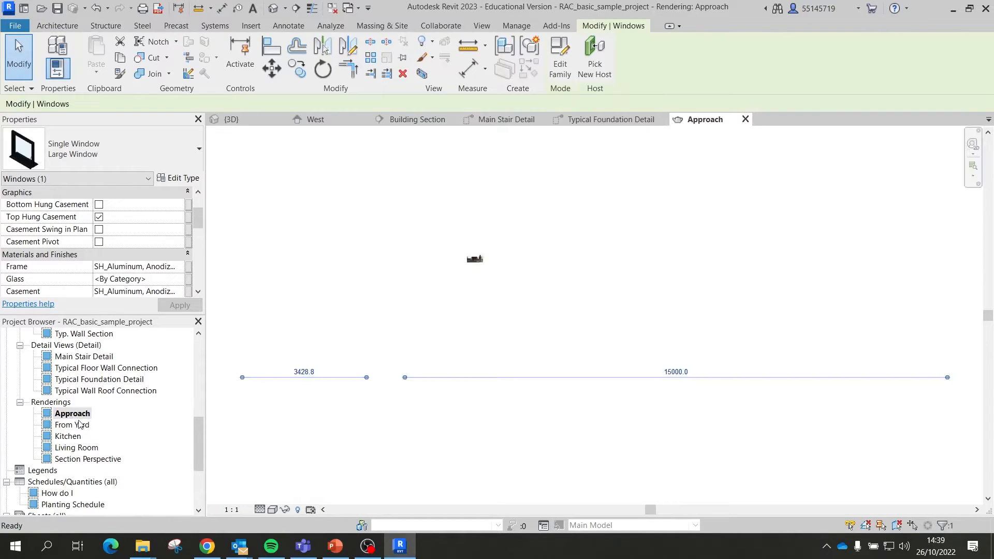
{"action": "scroll", "coordinate": [472, 333], "scroll_direction": "up", "scroll_amount": 10}
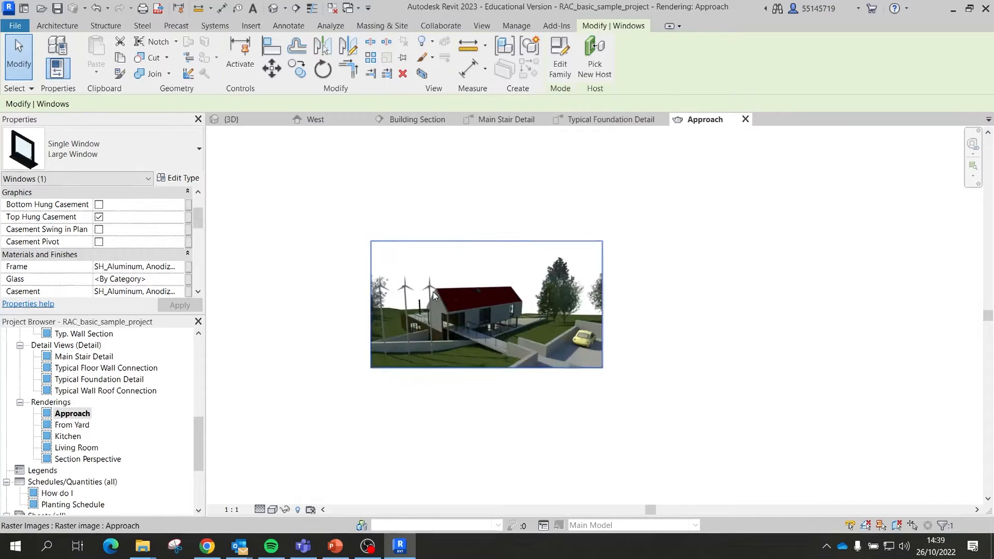
{"action": "double_click", "coordinate": [72, 424]}
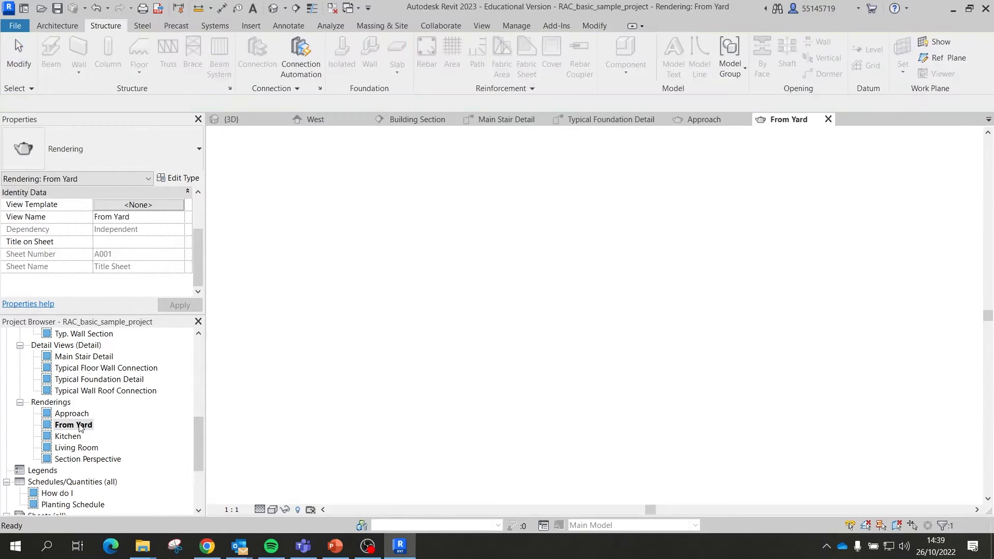
{"action": "scroll", "coordinate": [529, 246], "scroll_direction": "up", "scroll_amount": 10}
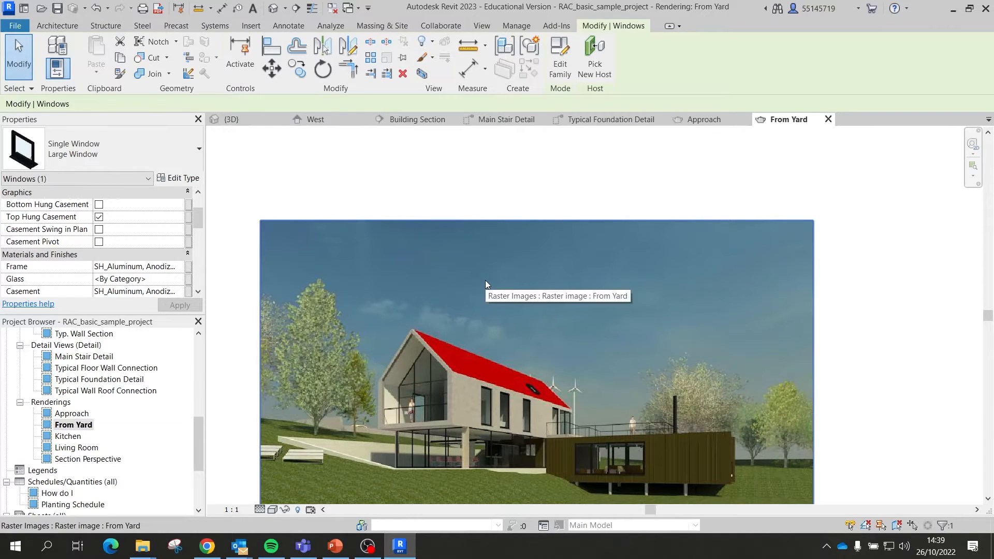
{"action": "left_click", "coordinate": [83, 450]}
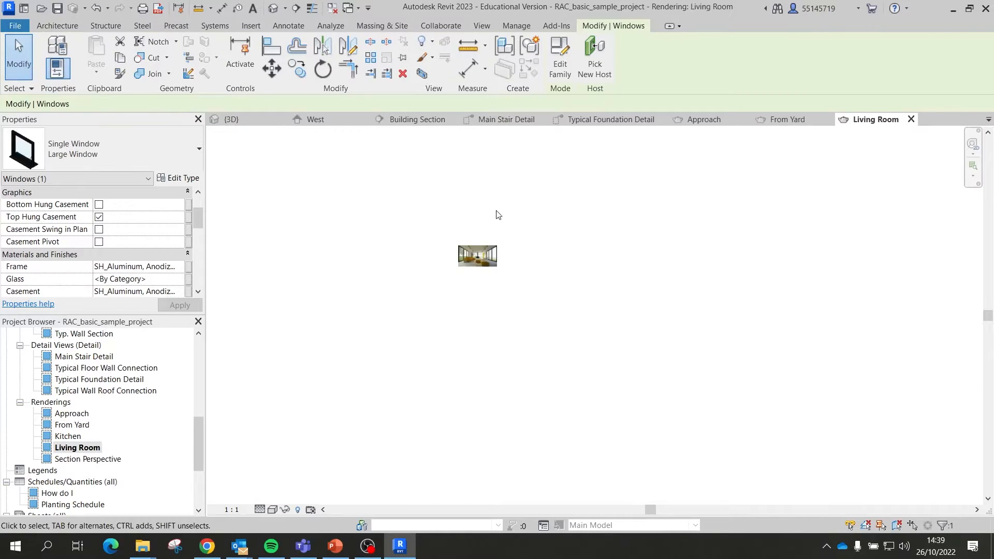
{"action": "scroll", "coordinate": [464, 281], "scroll_direction": "up", "scroll_amount": 4}
{"action": "scroll", "coordinate": [110, 442], "scroll_direction": "down", "scroll_amount": 2}
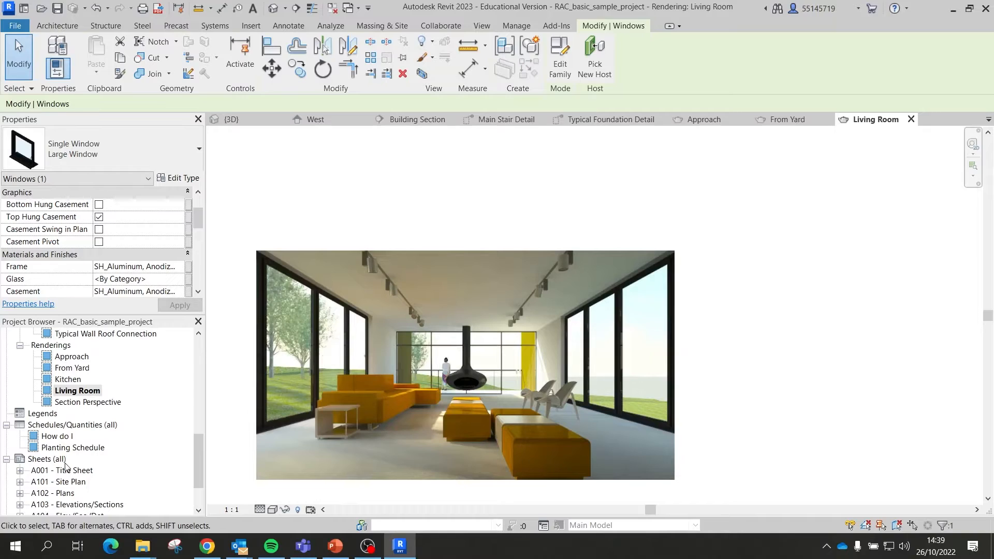
{"action": "double_click", "coordinate": [58, 438]}
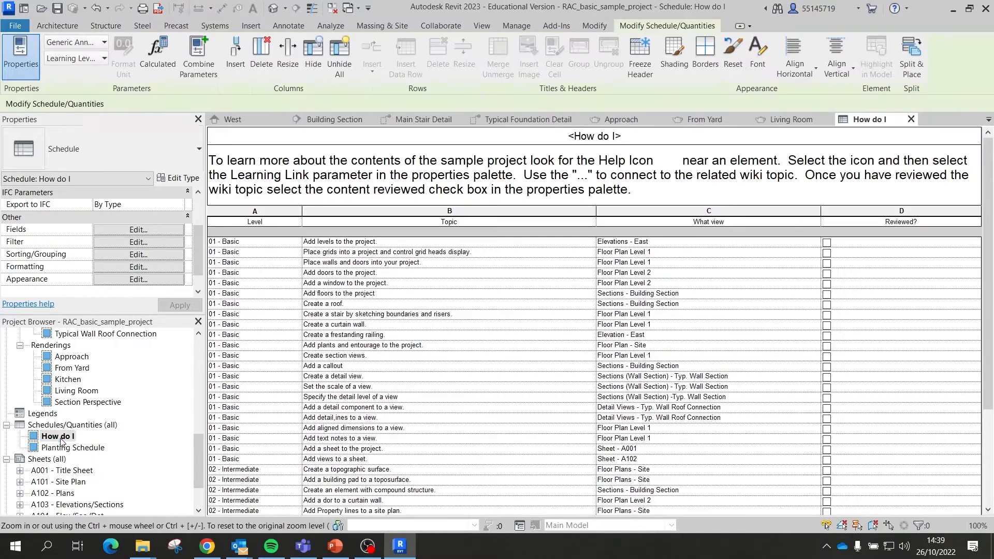
Step: Open the Planting Schedule (trees T1–T7), then bring up the Sheet Title rename for A001 - Title Sheet
{"action": "scroll", "coordinate": [479, 393], "scroll_direction": "down", "scroll_amount": 3}
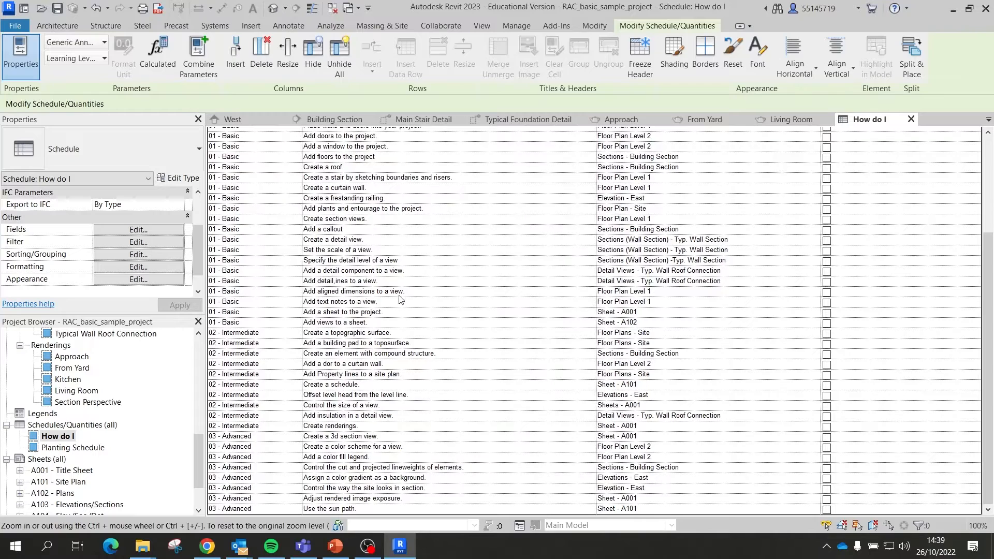
{"action": "double_click", "coordinate": [85, 448]}
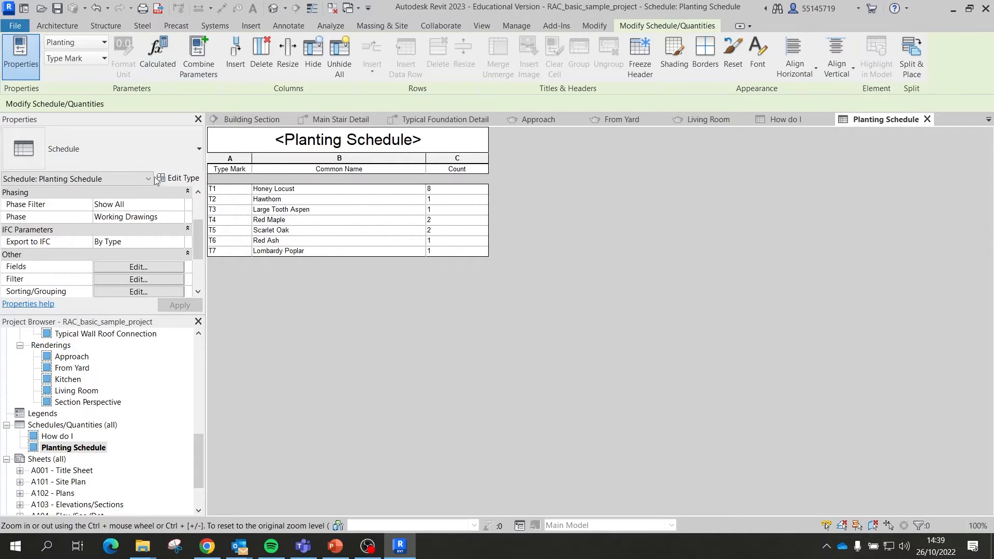
{"action": "scroll", "coordinate": [129, 367], "scroll_direction": "down", "scroll_amount": 1}
{"action": "scroll", "coordinate": [129, 366], "scroll_direction": "down", "scroll_amount": 1}
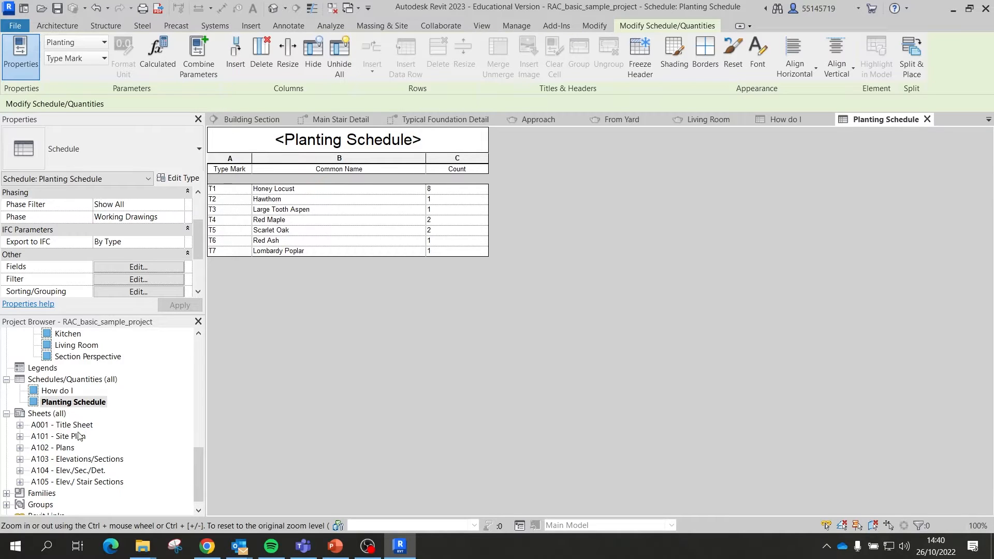
{"action": "left_click", "coordinate": [62, 425]}
{"action": "key", "text": "F2"}
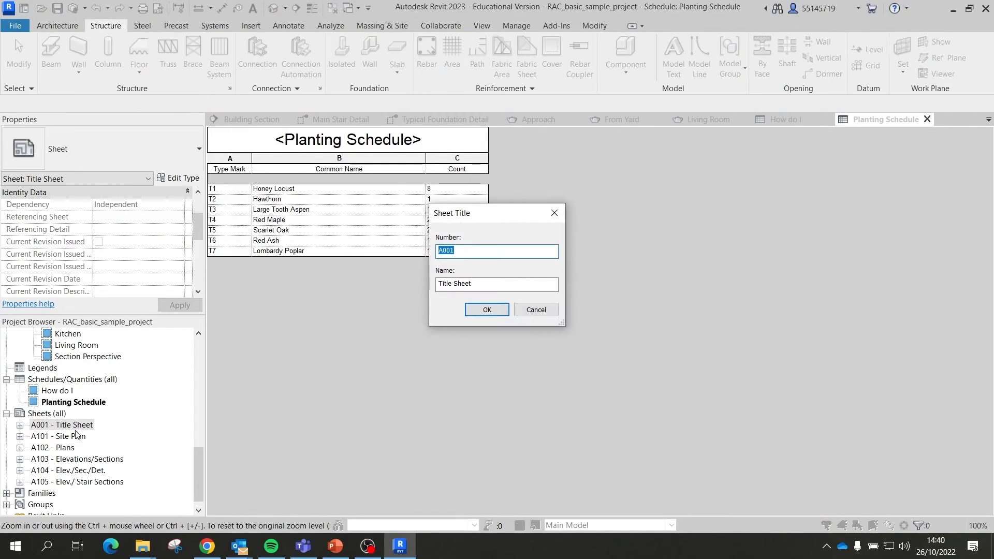
Step: Dismiss the Sheet Title dialog for A001, keeping its existing name
{"action": "left_click", "coordinate": [536, 310]}
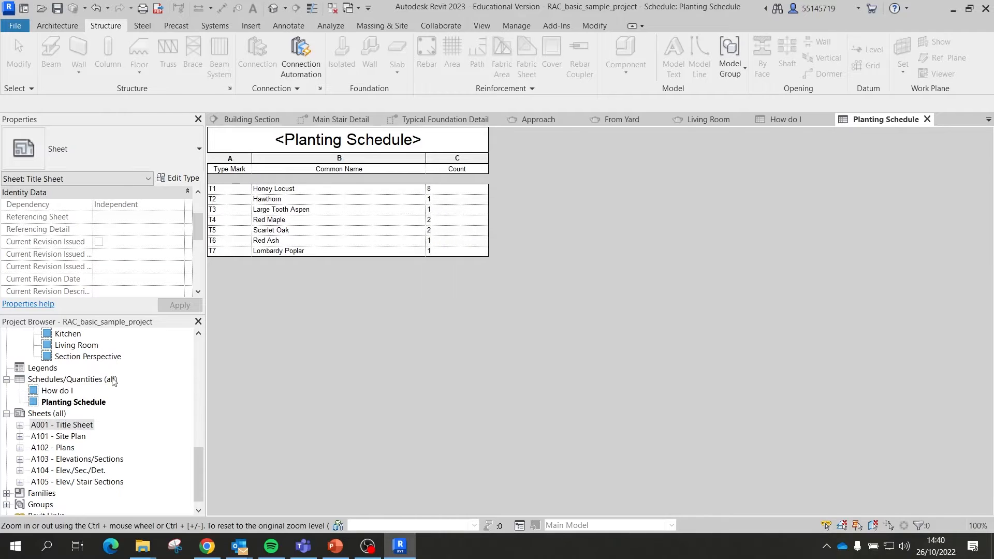
{"action": "key", "text": "F2"}
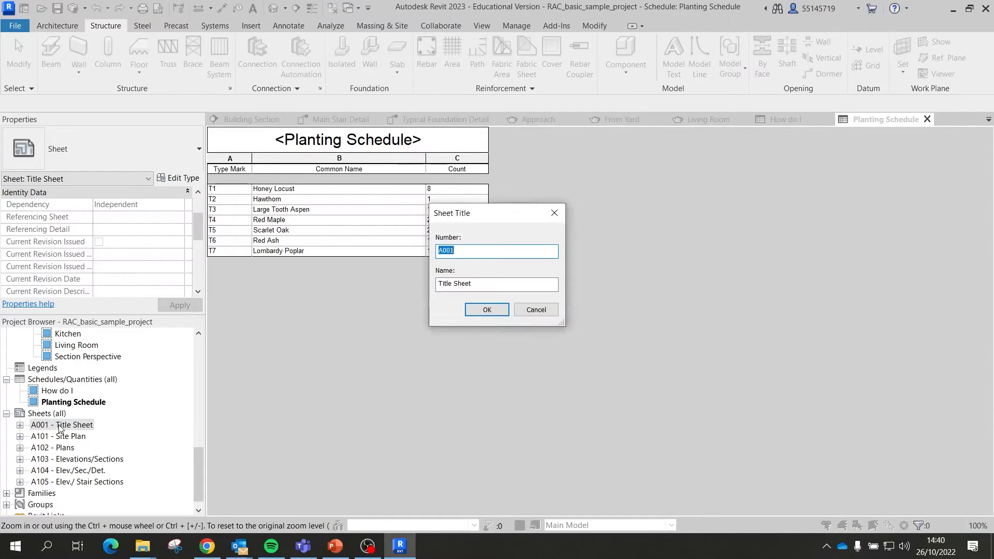
{"action": "left_click", "coordinate": [486, 310]}
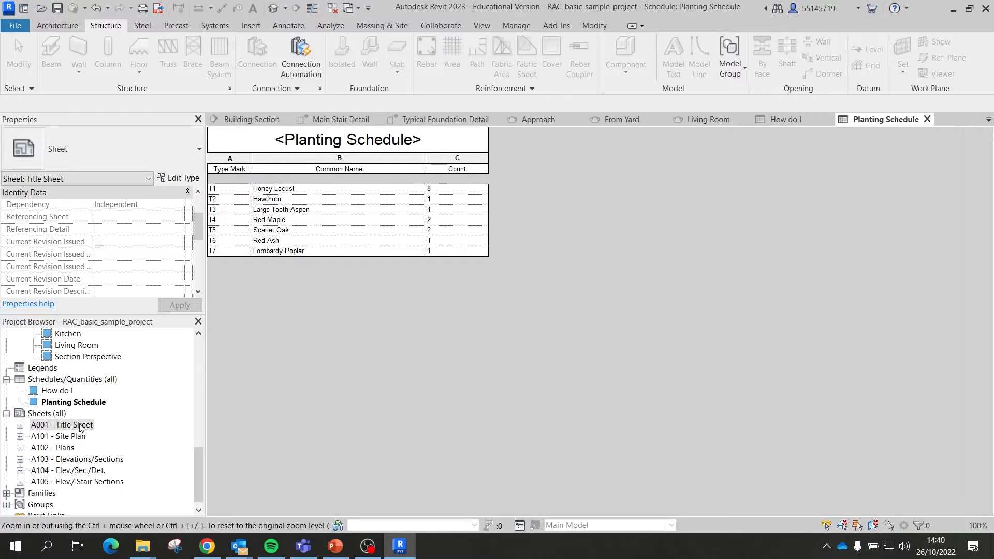
Step: Open sheets A001, A101, A102, A103, A104 and A105 in turn, ending on A105
{"action": "double_click", "coordinate": [81, 426]}
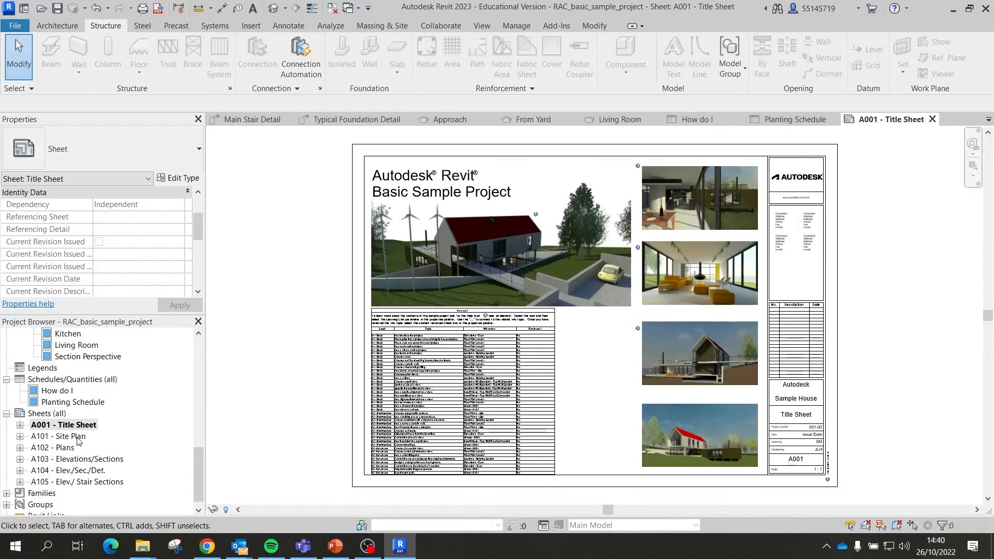
{"action": "left_click", "coordinate": [79, 437]}
{"action": "double_click", "coordinate": [79, 437]}
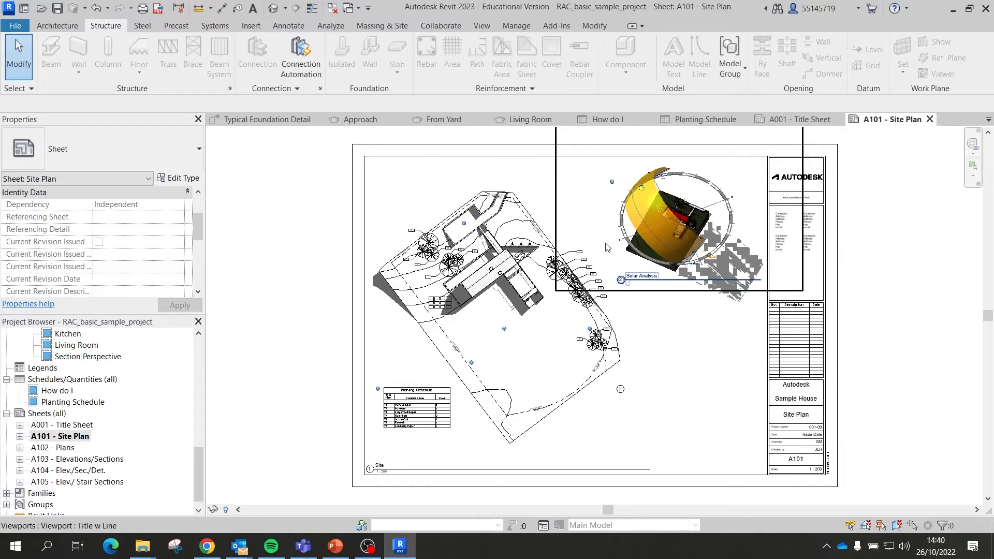
{"action": "double_click", "coordinate": [71, 449]}
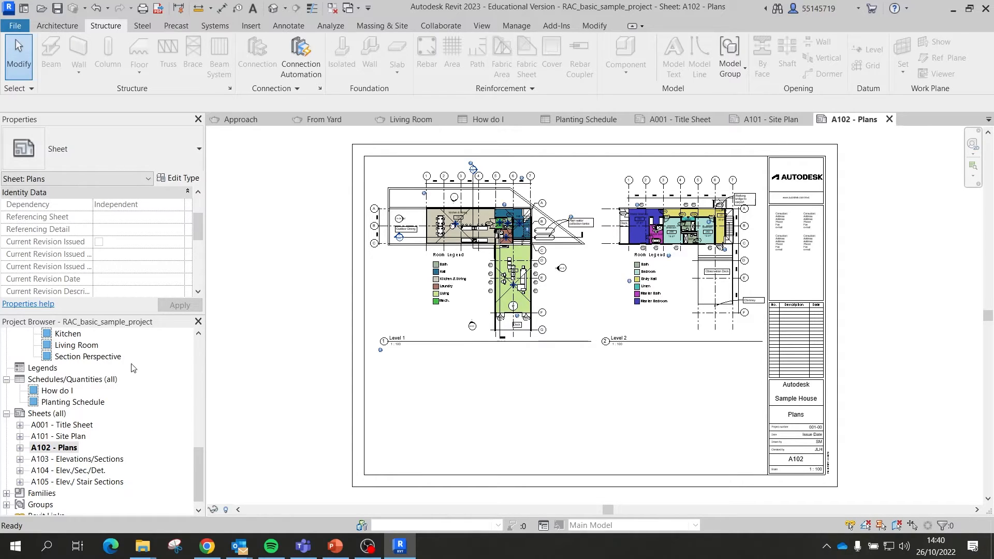
{"action": "left_click", "coordinate": [574, 252]}
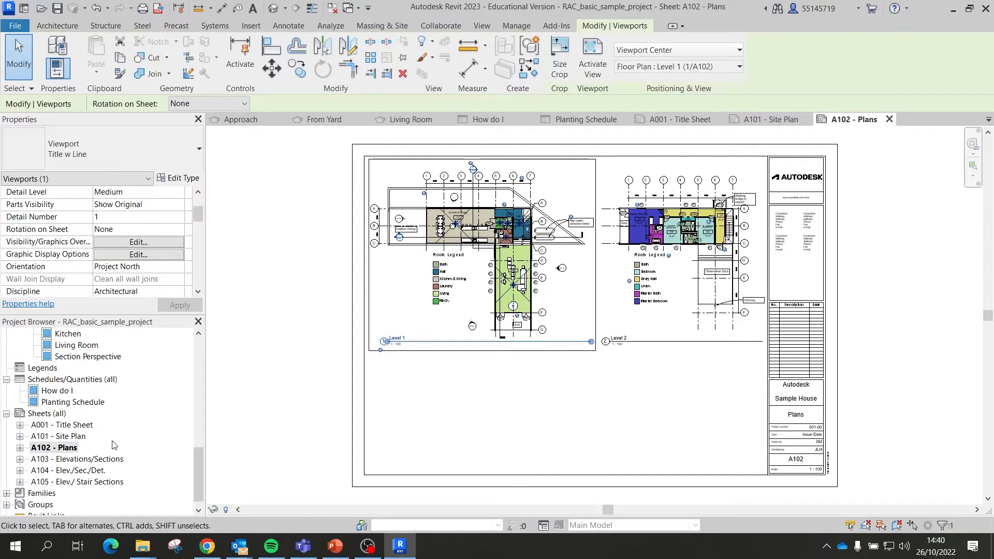
{"action": "double_click", "coordinate": [77, 459]}
{"action": "double_click", "coordinate": [73, 469]}
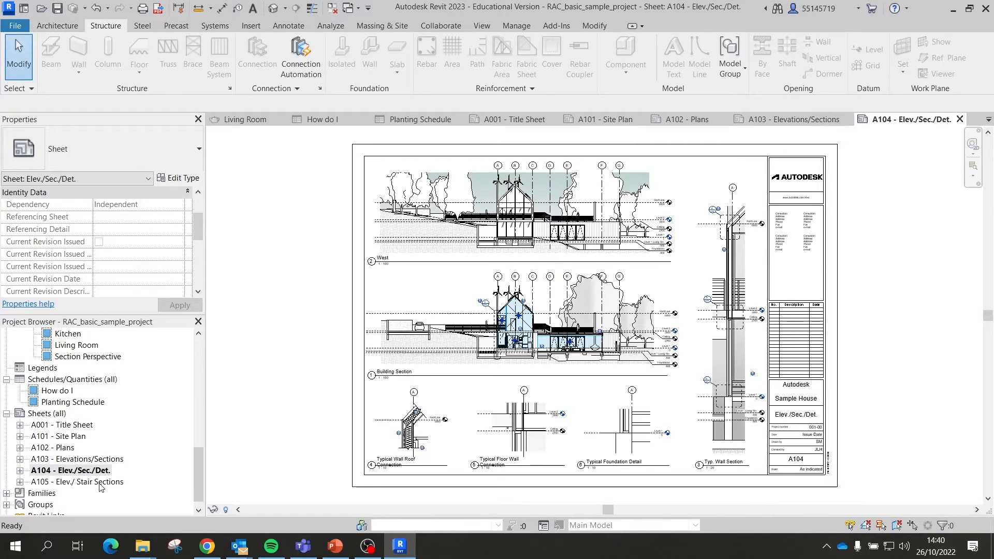
{"action": "double_click", "coordinate": [100, 481]}
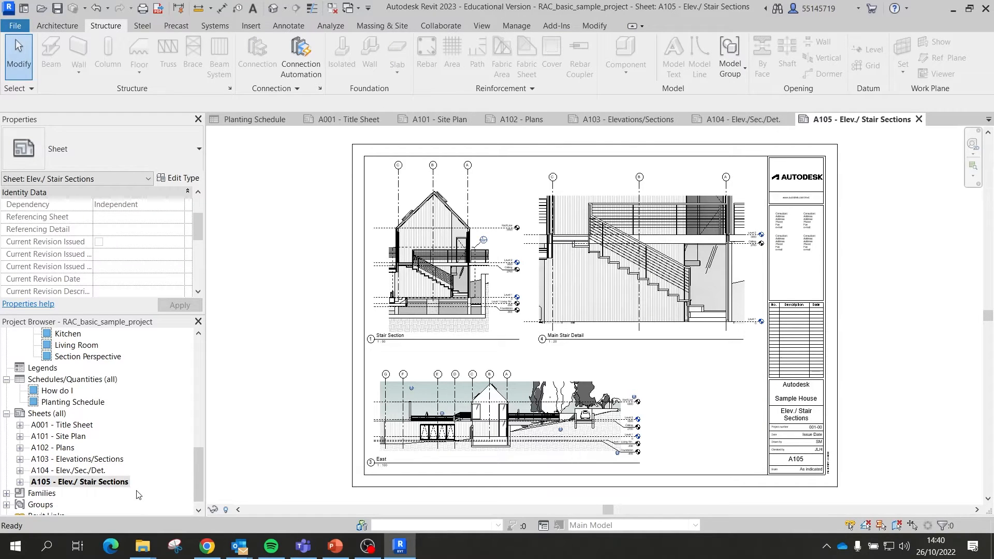
{"action": "scroll", "coordinate": [130, 443], "scroll_direction": "down", "scroll_amount": 1}
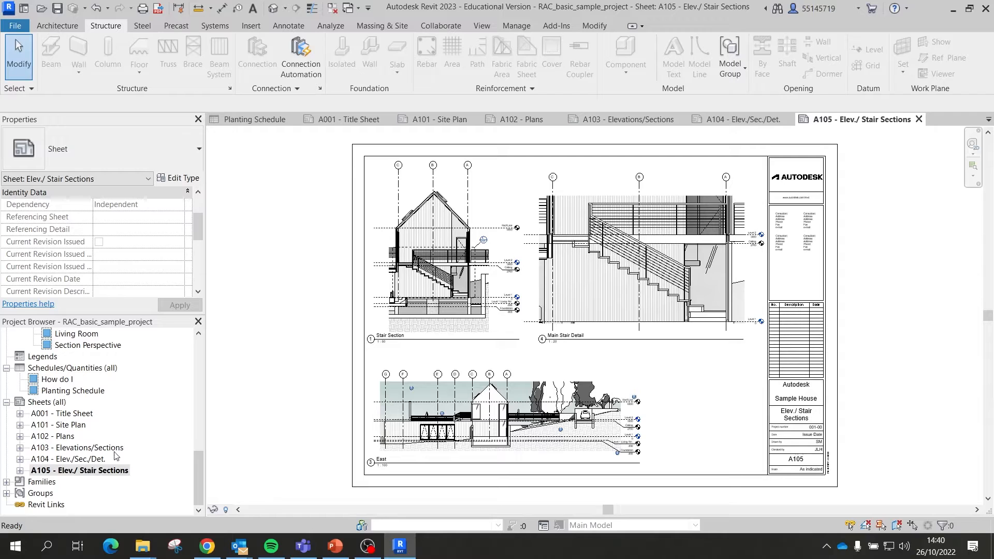
Step: Expand Families > Windows > Single Window to reveal its Large Window and Standard types
{"action": "left_click", "coordinate": [47, 483]}
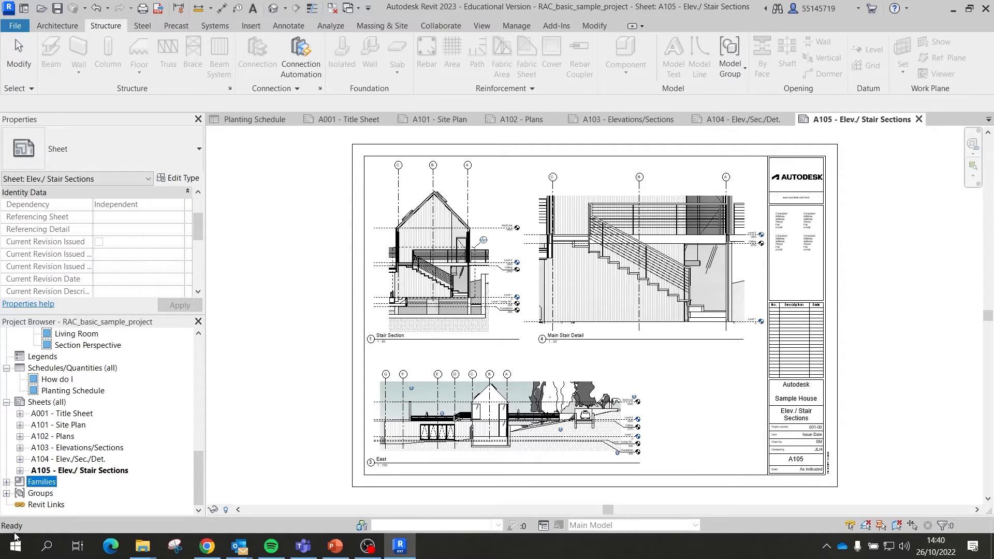
{"action": "left_click", "coordinate": [6, 482]}
{"action": "scroll", "coordinate": [66, 439], "scroll_direction": "down", "scroll_amount": 1}
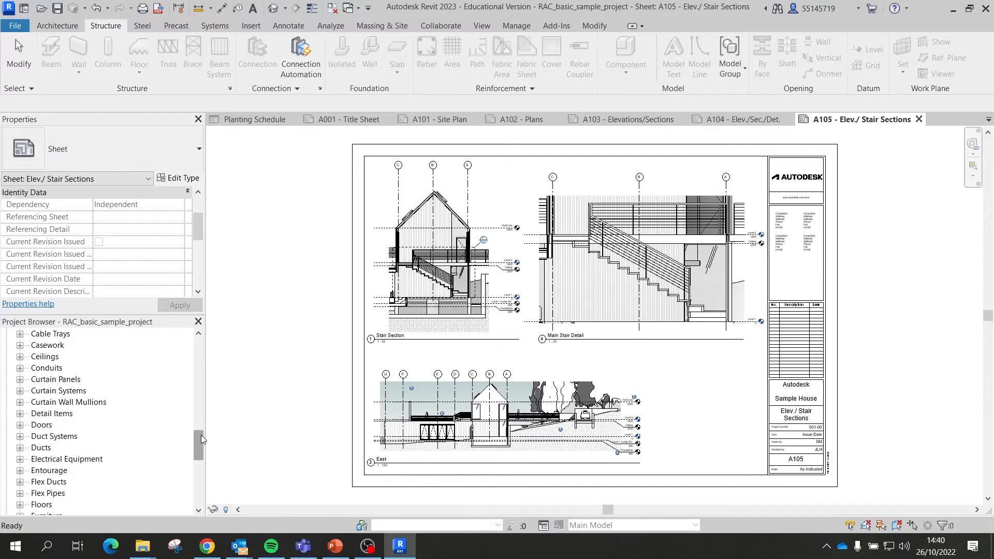
{"action": "scroll", "coordinate": [98, 403], "scroll_direction": "up", "scroll_amount": 1}
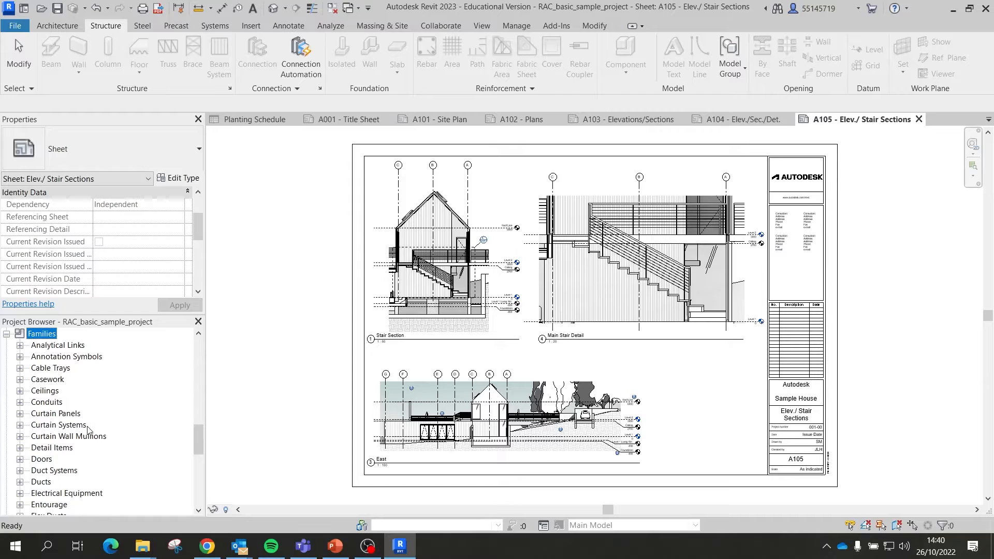
{"action": "scroll", "coordinate": [57, 406], "scroll_direction": "down", "scroll_amount": 6}
{"action": "scroll", "coordinate": [44, 401], "scroll_direction": "down", "scroll_amount": 3}
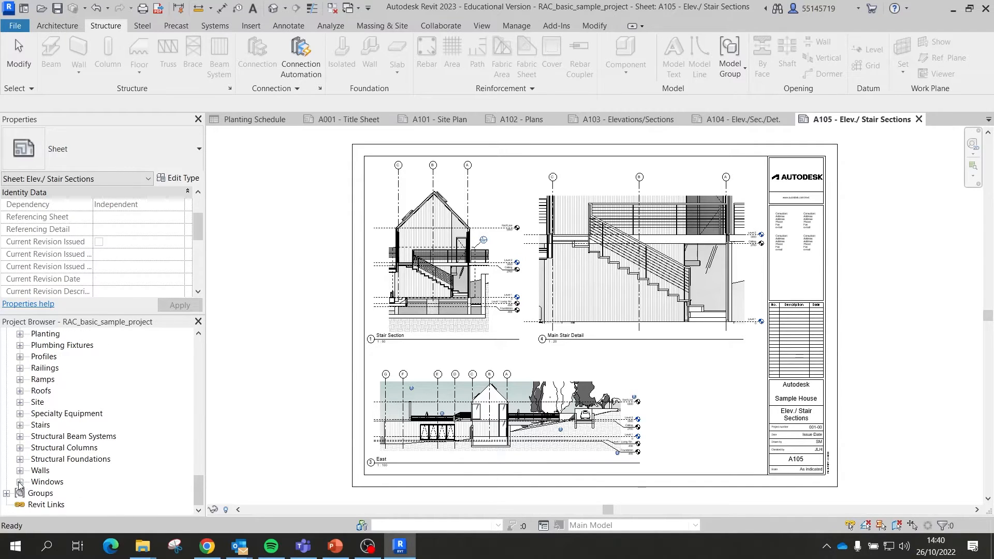
{"action": "left_click", "coordinate": [20, 482]}
{"action": "left_click", "coordinate": [33, 482]}
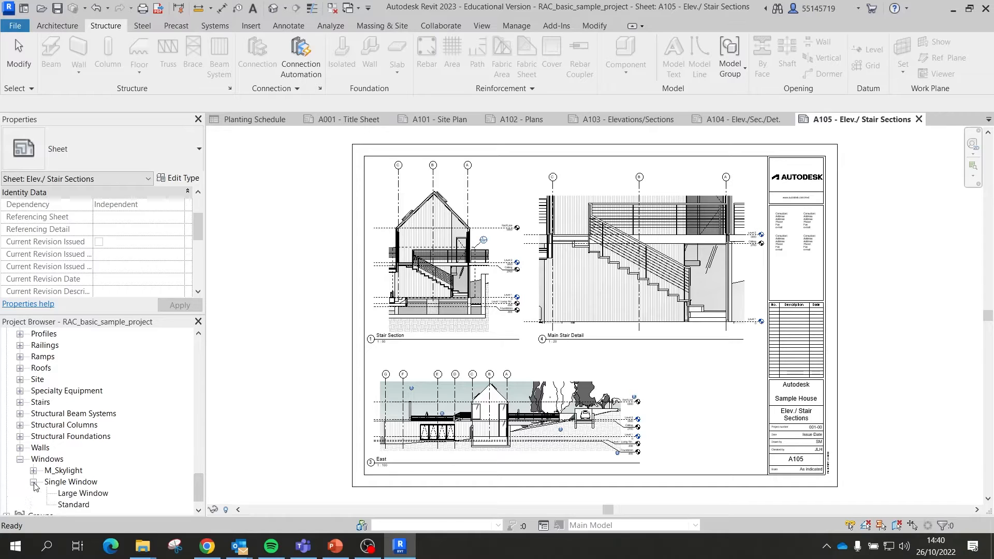
{"action": "scroll", "coordinate": [62, 482], "scroll_direction": "down", "scroll_amount": 1}
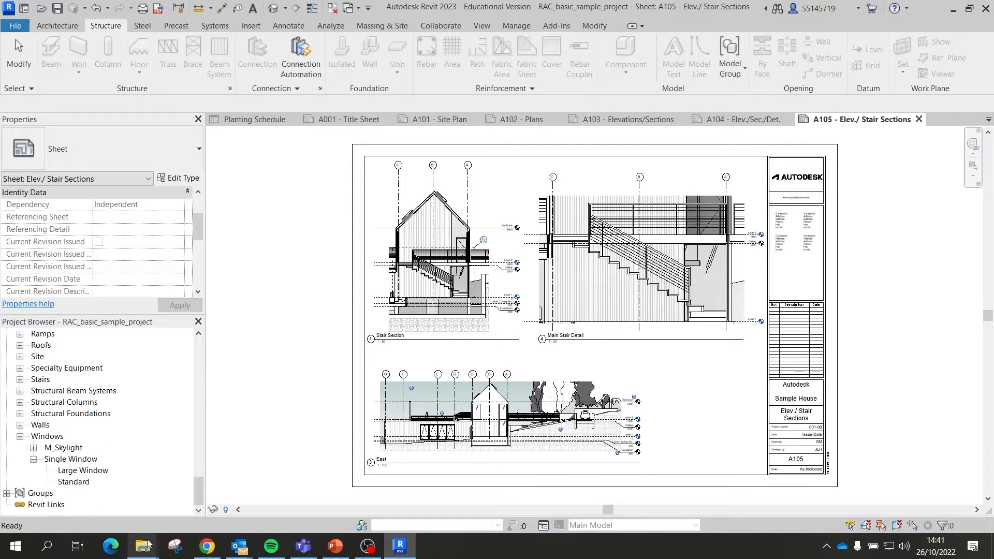
{"action": "mouse_move", "coordinate": [145, 545]}
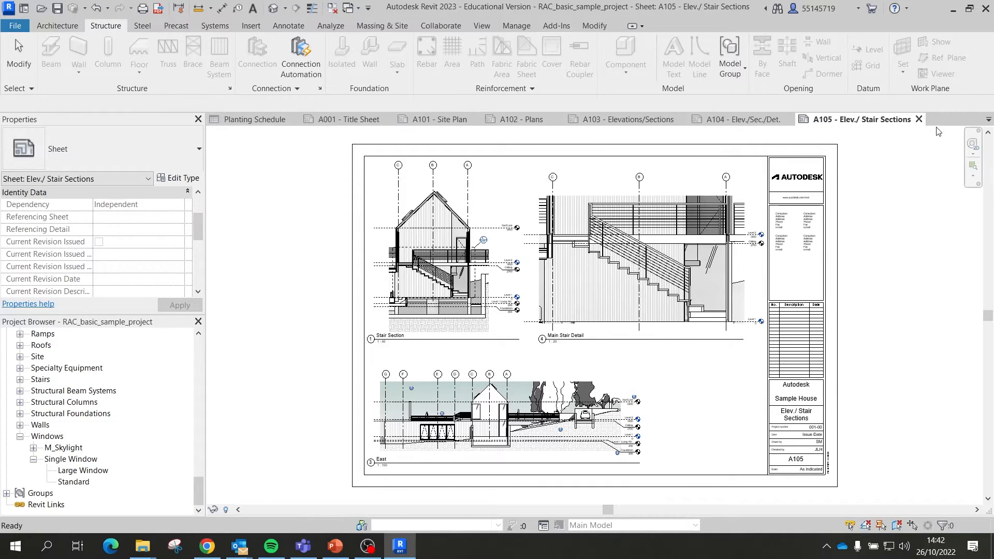
Step: Close the A105, A104 and A103 sheets plus the Approach, foundation detail and From Yard views
{"action": "left_click", "coordinate": [919, 120]}
{"action": "left_click", "coordinate": [959, 119]}
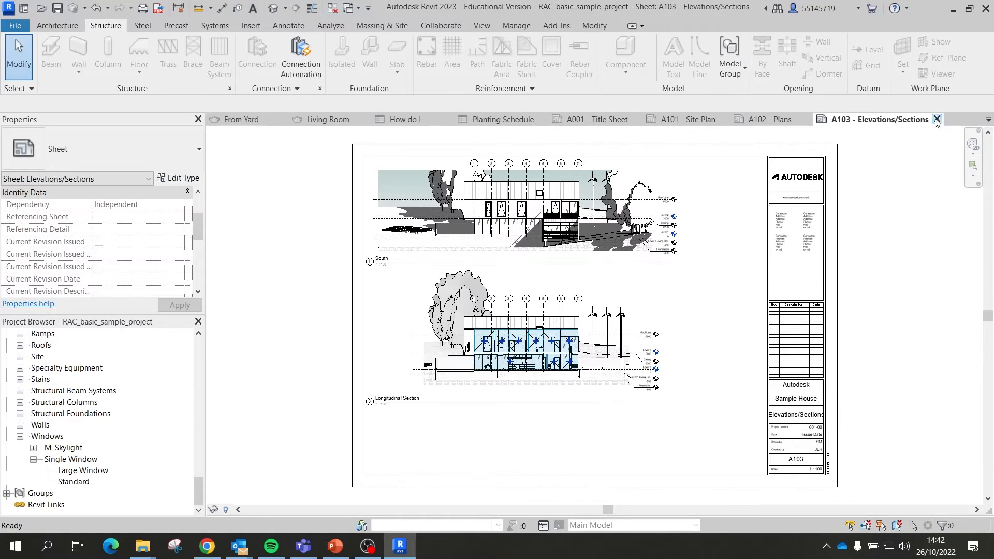
{"action": "left_click", "coordinate": [936, 119]}
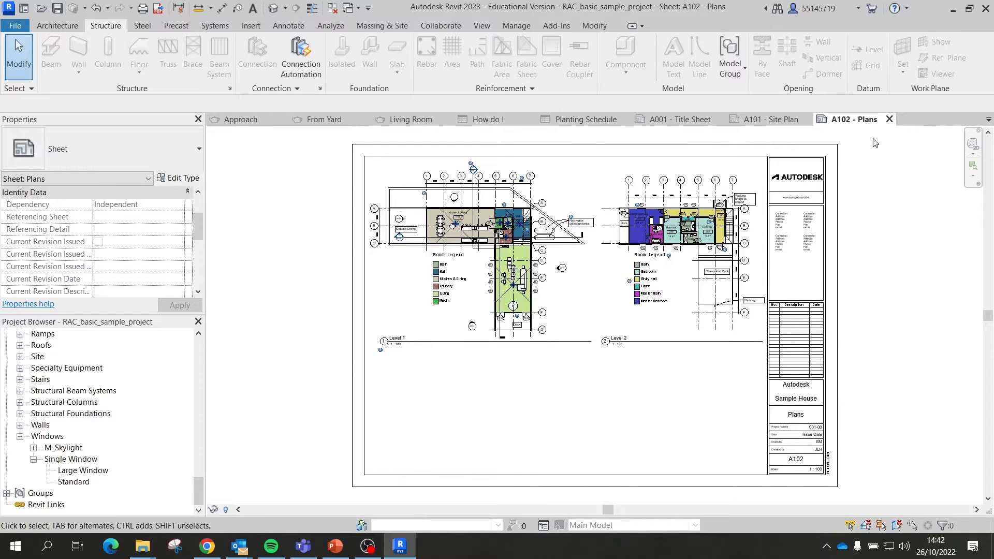
{"action": "left_click", "coordinate": [486, 27]}
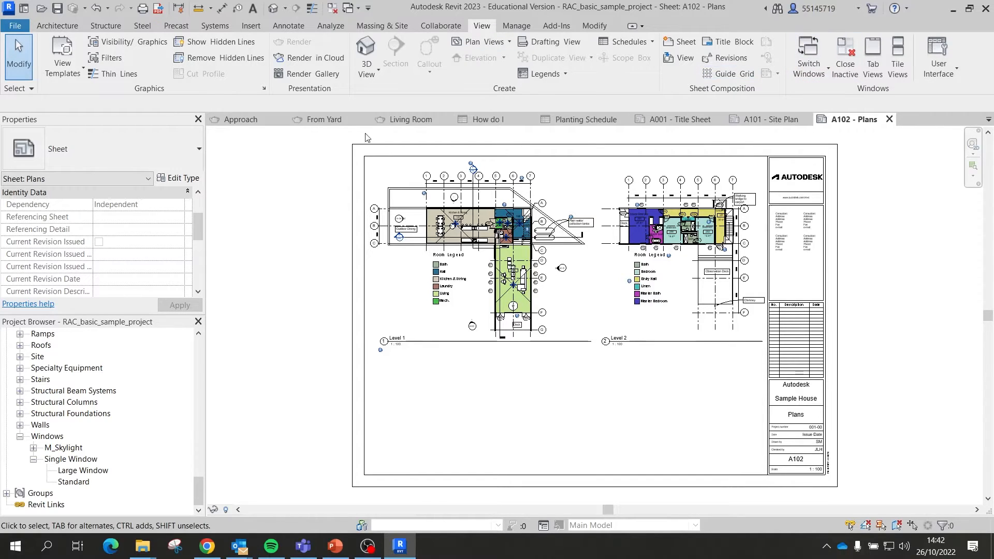
{"action": "left_click", "coordinate": [281, 119]}
{"action": "left_click", "coordinate": [282, 120]}
{"action": "left_click", "coordinate": [325, 118]}
{"action": "left_click", "coordinate": [371, 119]}
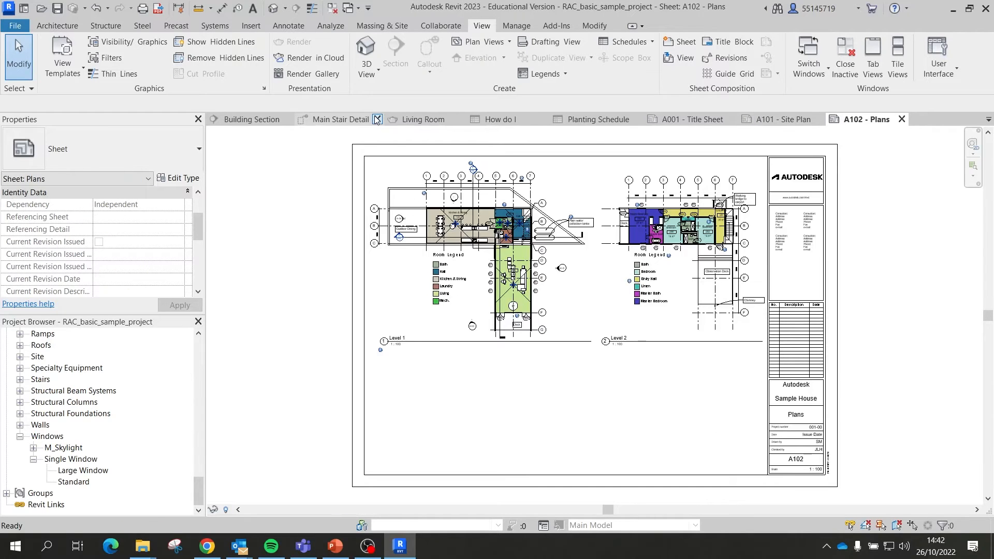
Step: Close all remaining views including A102 - Plans, and close the project without saving
{"action": "left_click", "coordinate": [845, 60]}
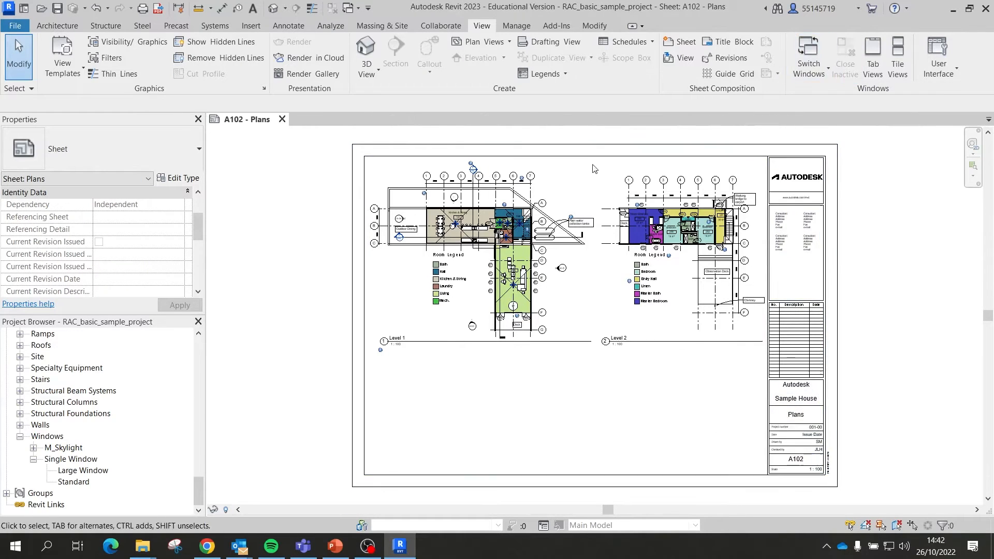
{"action": "left_click", "coordinate": [282, 120]}
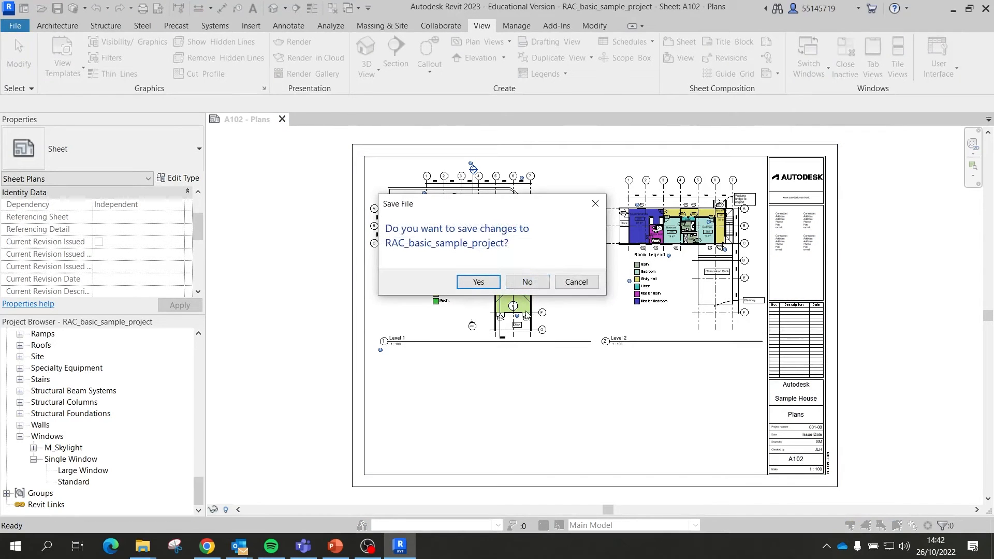
{"action": "left_click", "coordinate": [527, 282]}
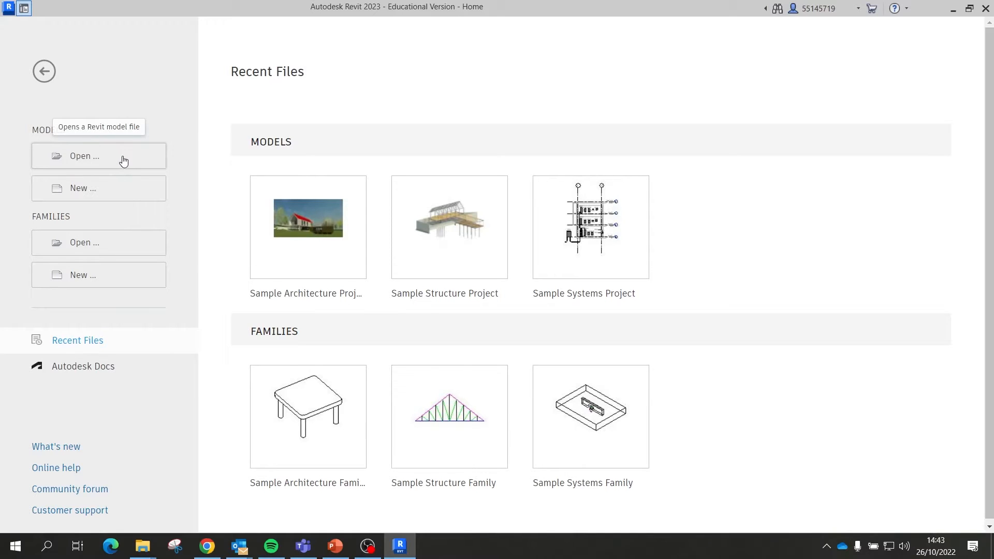
Step: Create a new project from the Architectural Template
{"action": "left_click", "coordinate": [92, 189]}
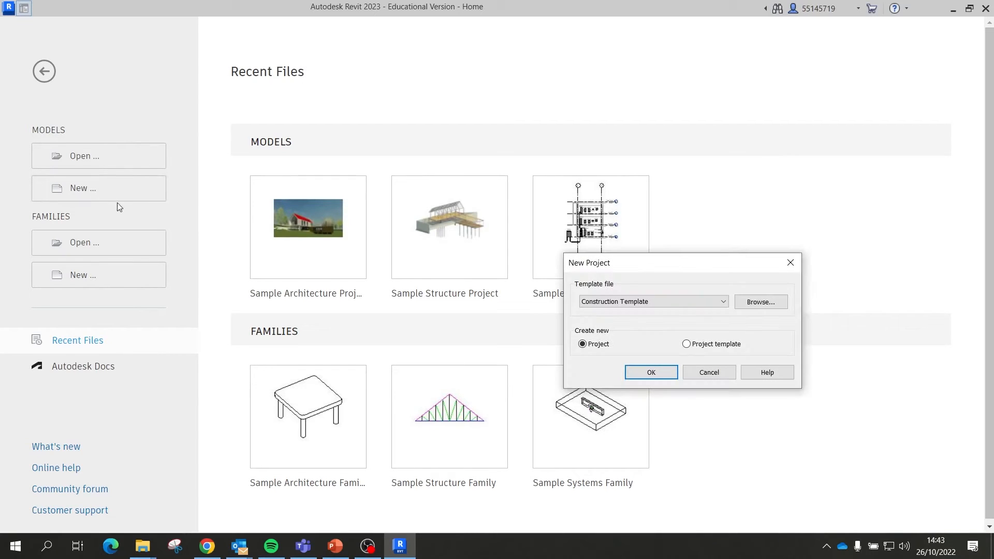
{"action": "left_click", "coordinate": [663, 305]}
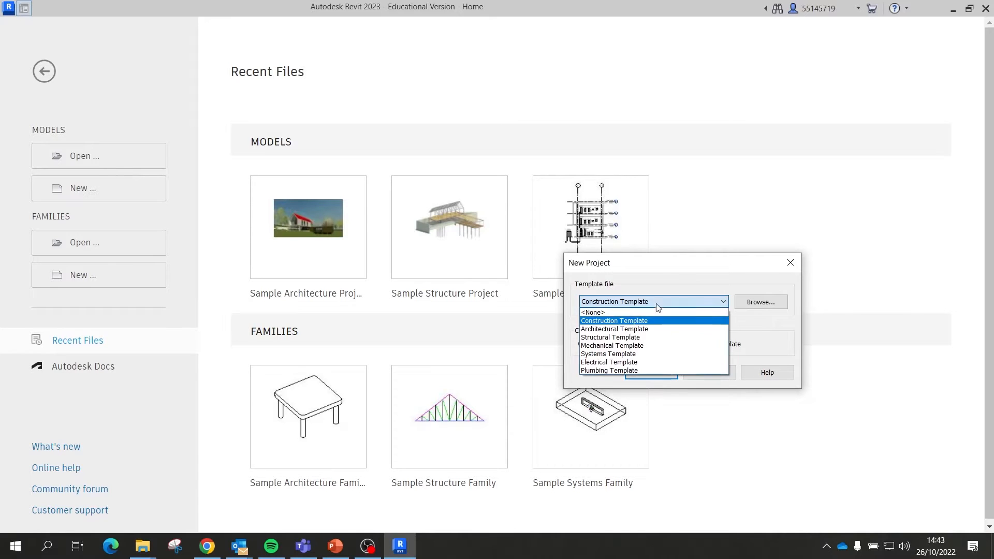
{"action": "left_click", "coordinate": [621, 329]}
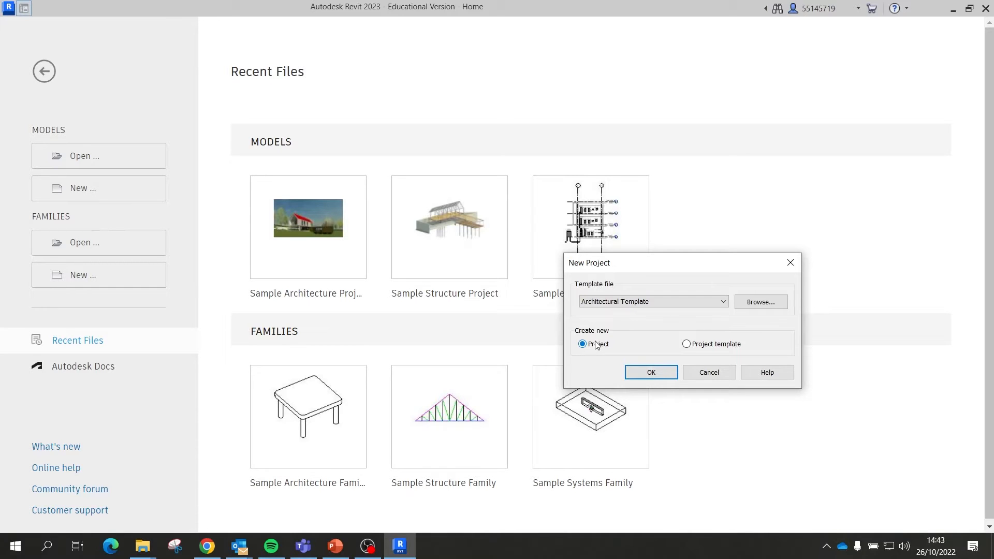
{"action": "left_click", "coordinate": [662, 376]}
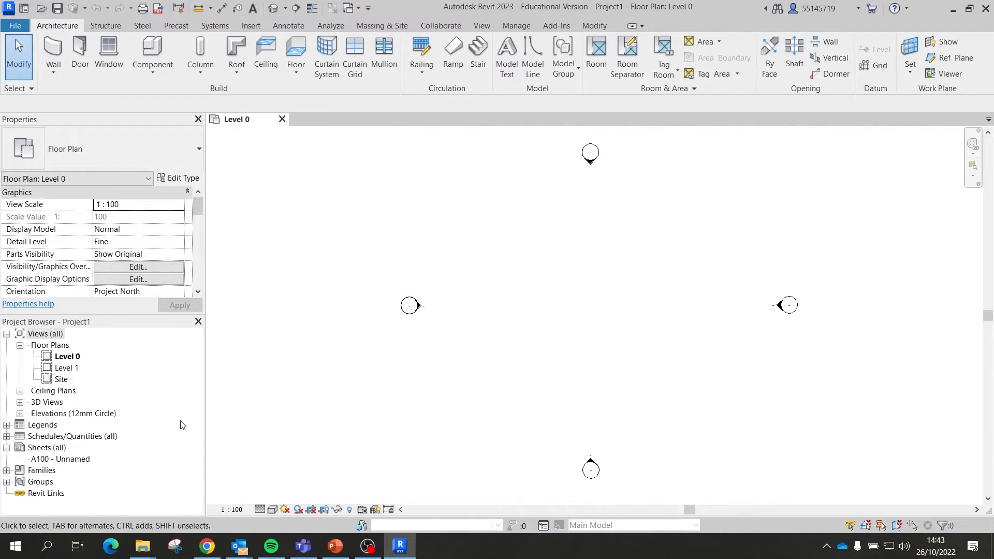
Step: Expand the 3D Views and Elevations lists and open the Level 1 floor plan
{"action": "left_click", "coordinate": [21, 391]}
{"action": "left_click", "coordinate": [20, 391]}
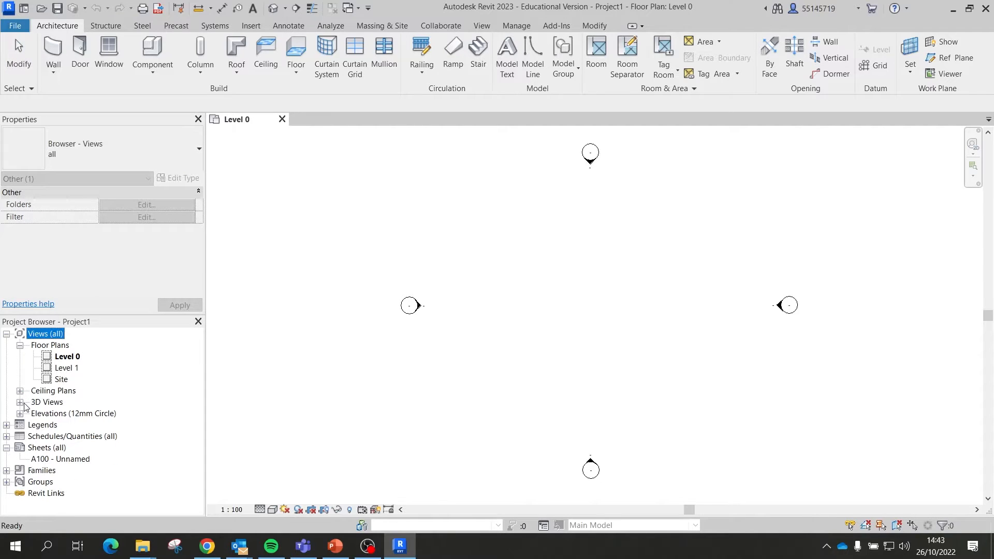
{"action": "left_click", "coordinate": [20, 402]}
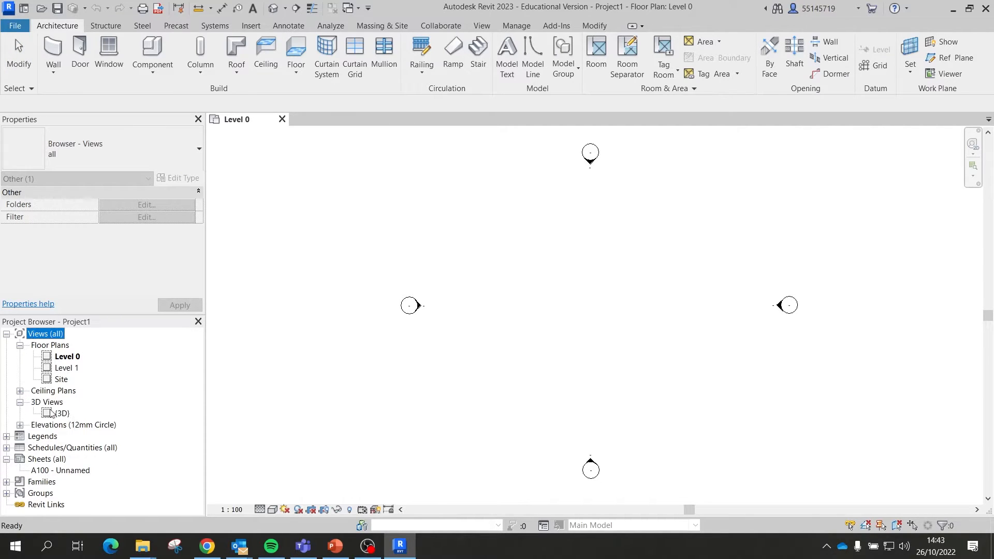
{"action": "left_click", "coordinate": [20, 425]}
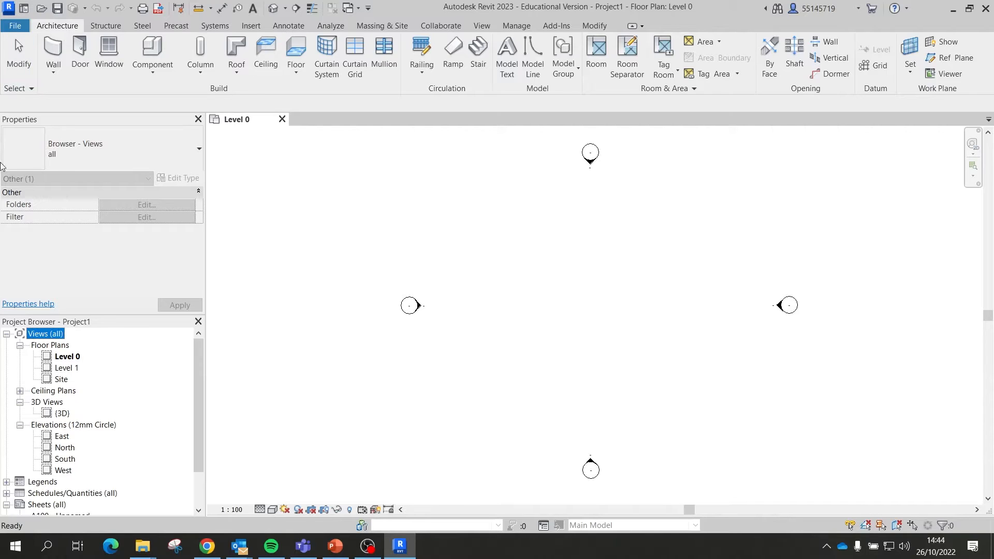
{"action": "scroll", "coordinate": [437, 274], "scroll_direction": "down", "scroll_amount": 1}
{"action": "scroll", "coordinate": [488, 258], "scroll_direction": "up", "scroll_amount": 1}
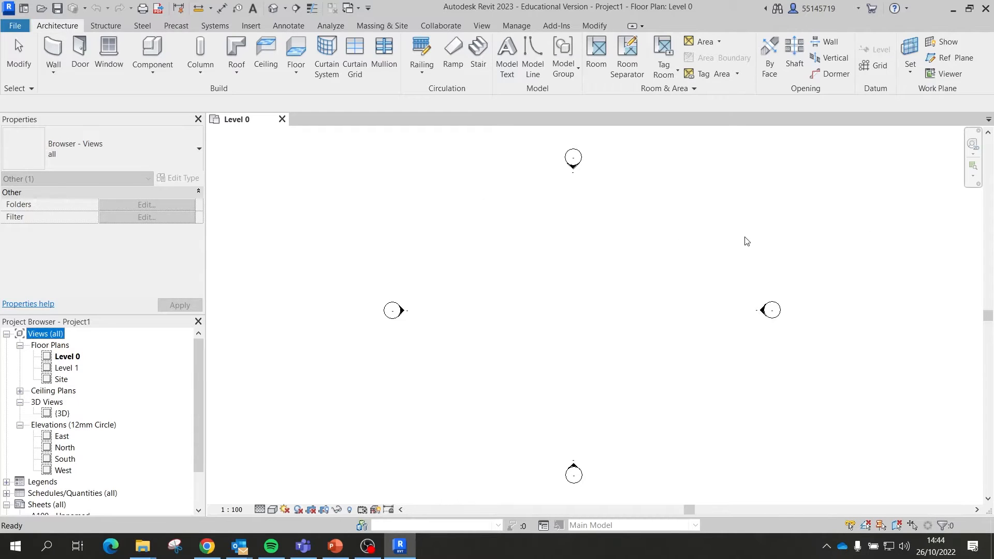
{"action": "double_click", "coordinate": [66, 368]}
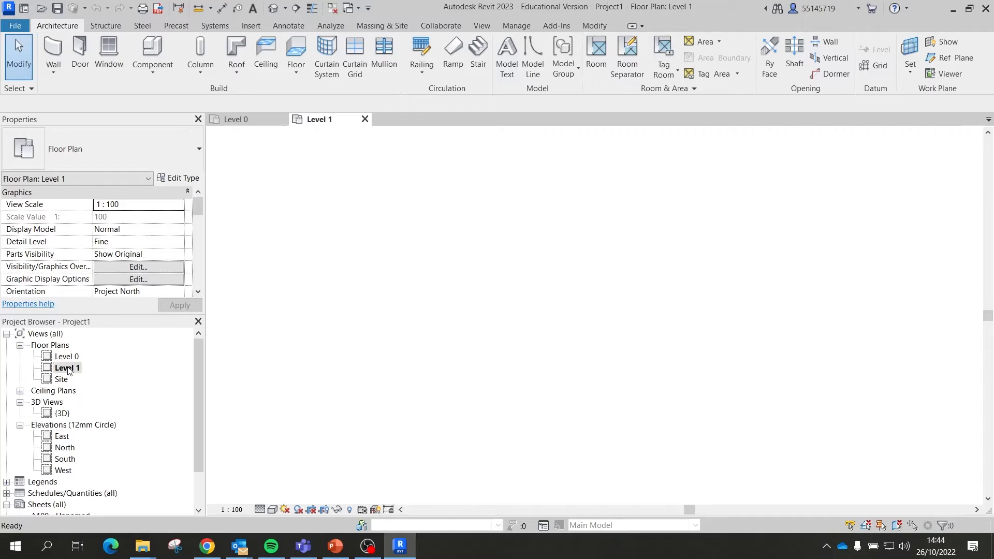
Step: Open the East elevation, showing Level 1 at 4000 above Level 0
{"action": "scroll", "coordinate": [77, 261], "scroll_direction": "down", "scroll_amount": 8}
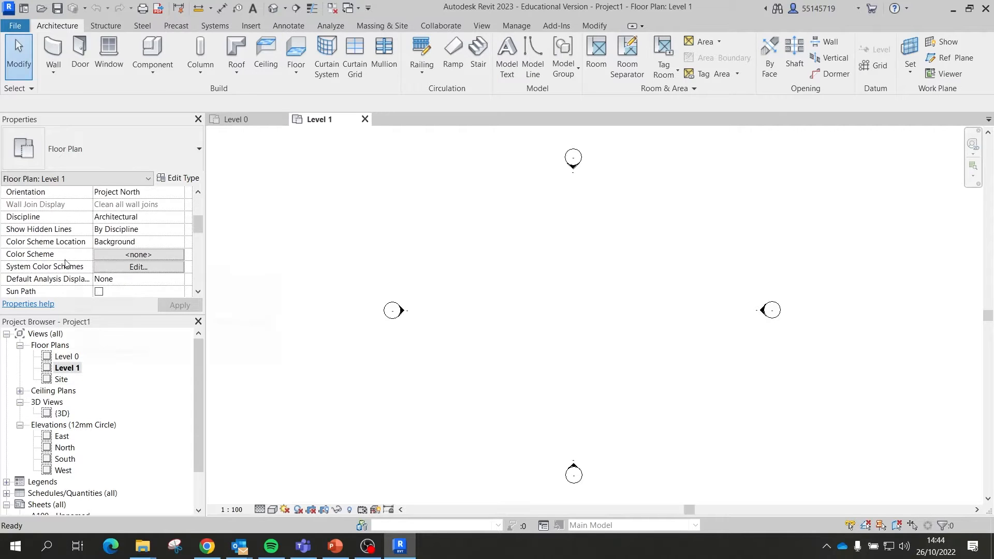
{"action": "scroll", "coordinate": [73, 265], "scroll_direction": "up", "scroll_amount": 8}
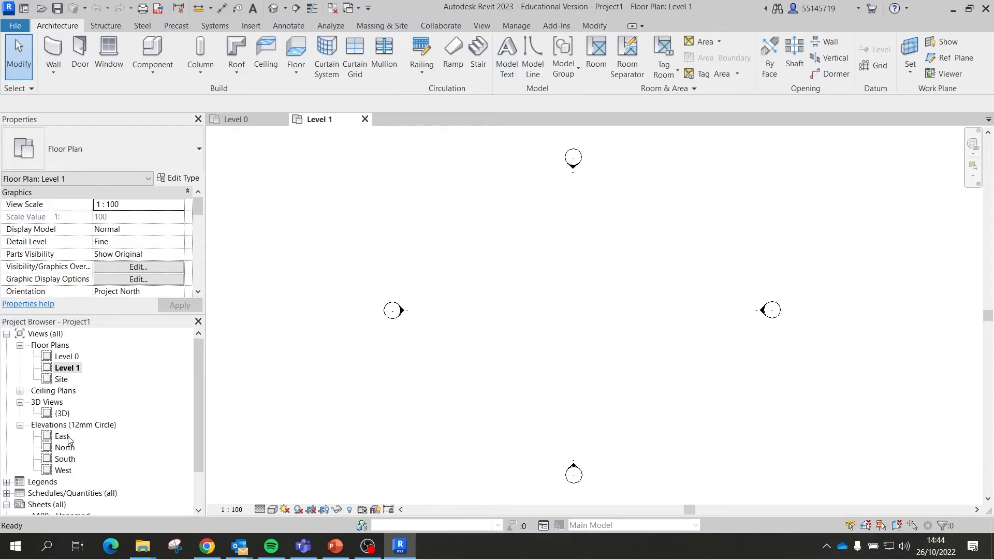
{"action": "left_click", "coordinate": [66, 437]}
{"action": "double_click", "coordinate": [65, 437]}
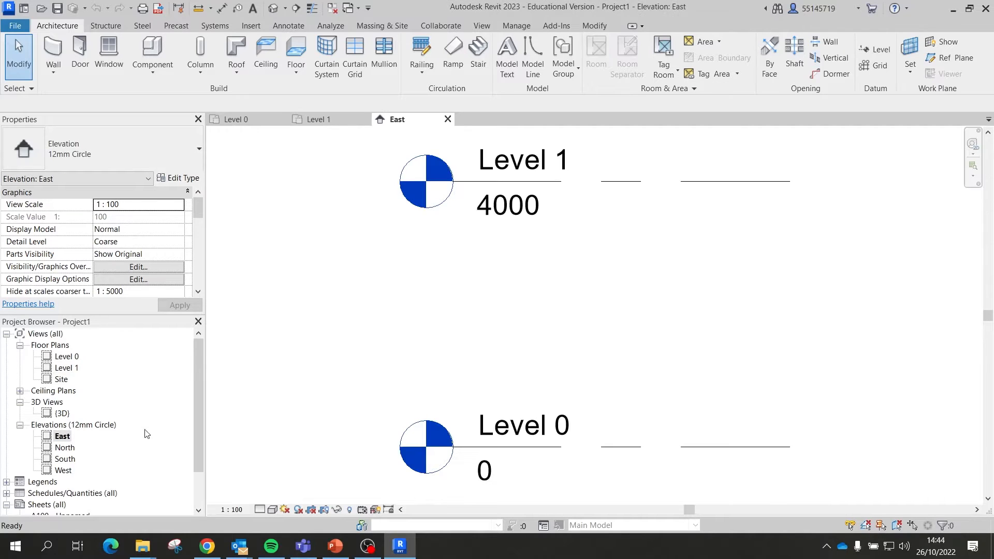
{"action": "scroll", "coordinate": [428, 316], "scroll_direction": "down", "scroll_amount": 7}
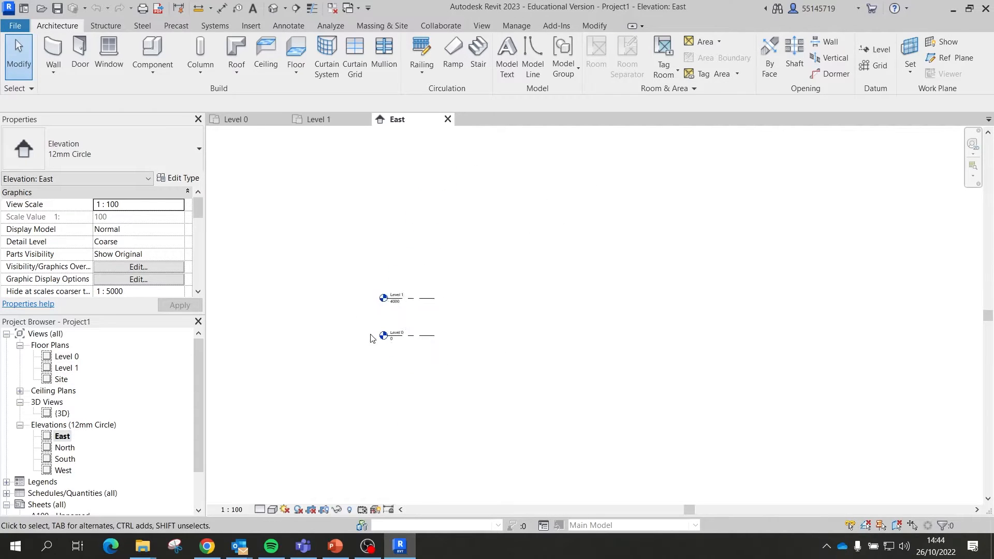
{"action": "scroll", "coordinate": [404, 304], "scroll_direction": "up", "scroll_amount": 5}
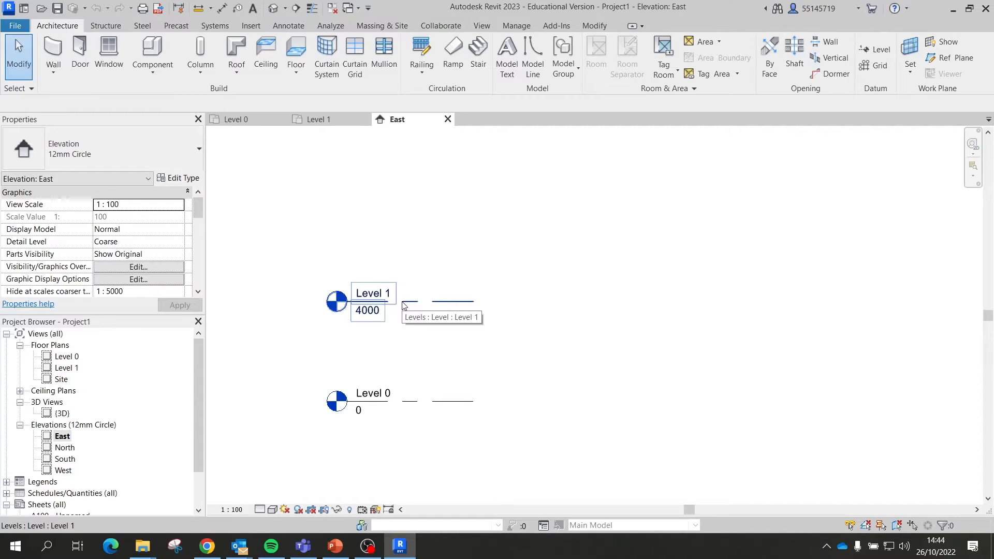
{"action": "left_click", "coordinate": [411, 401]}
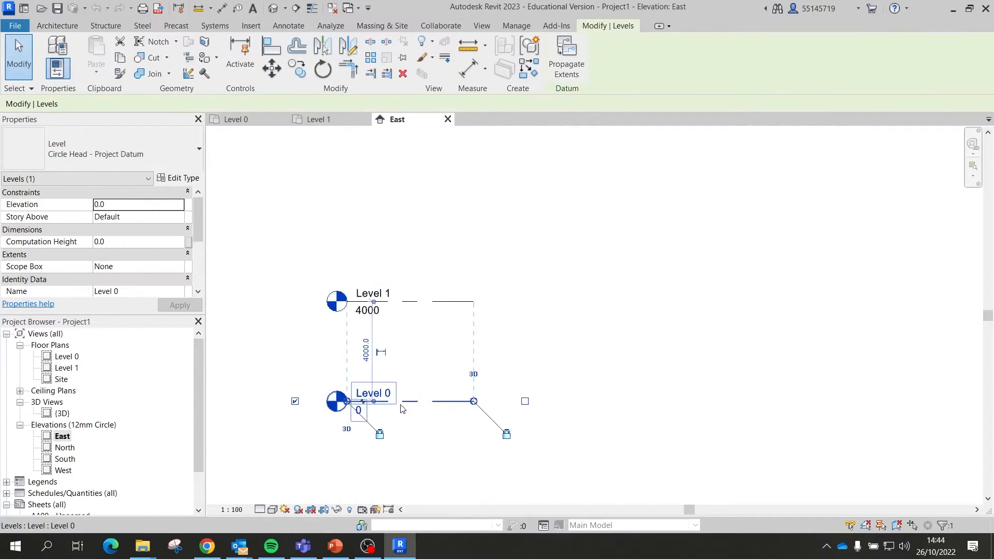
{"action": "left_click", "coordinate": [422, 305]}
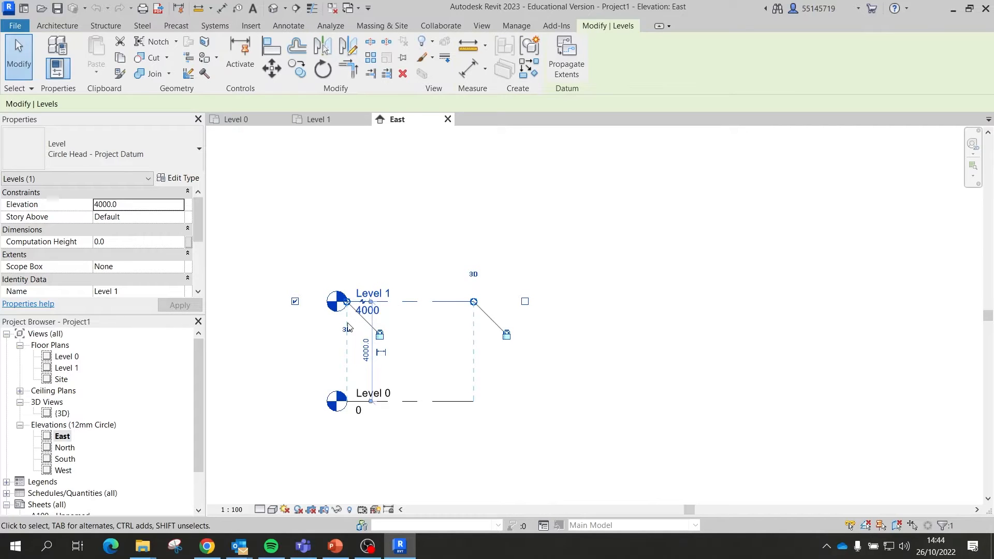
{"action": "left_click", "coordinate": [616, 321]}
{"action": "left_click", "coordinate": [414, 302]}
{"action": "left_click", "coordinate": [366, 362]}
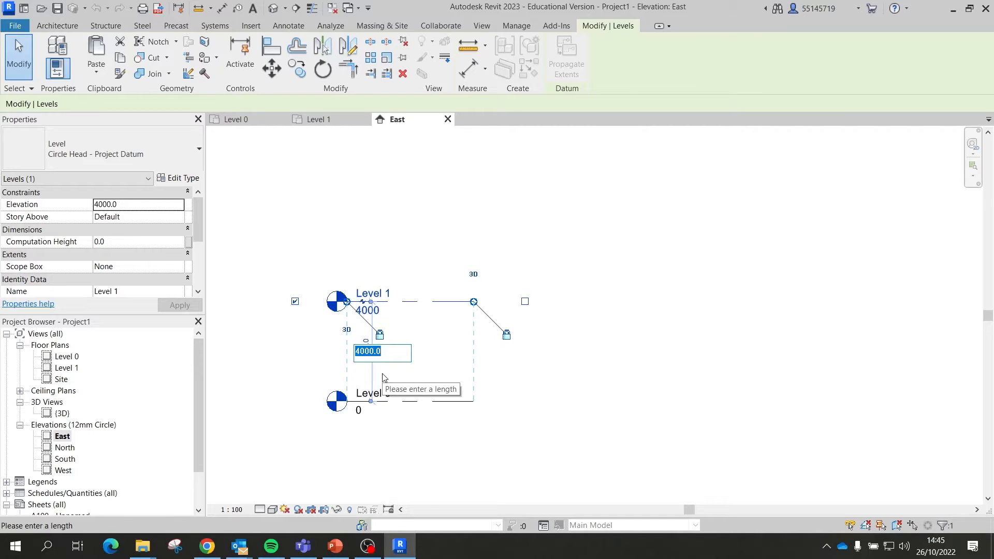
{"action": "type", "text": "5000"}
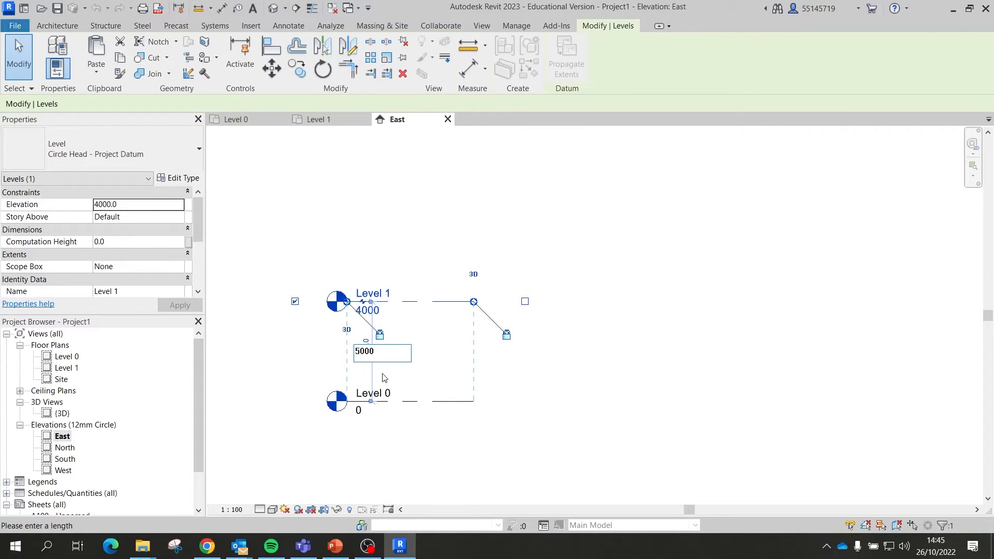
{"action": "key", "text": "Return"}
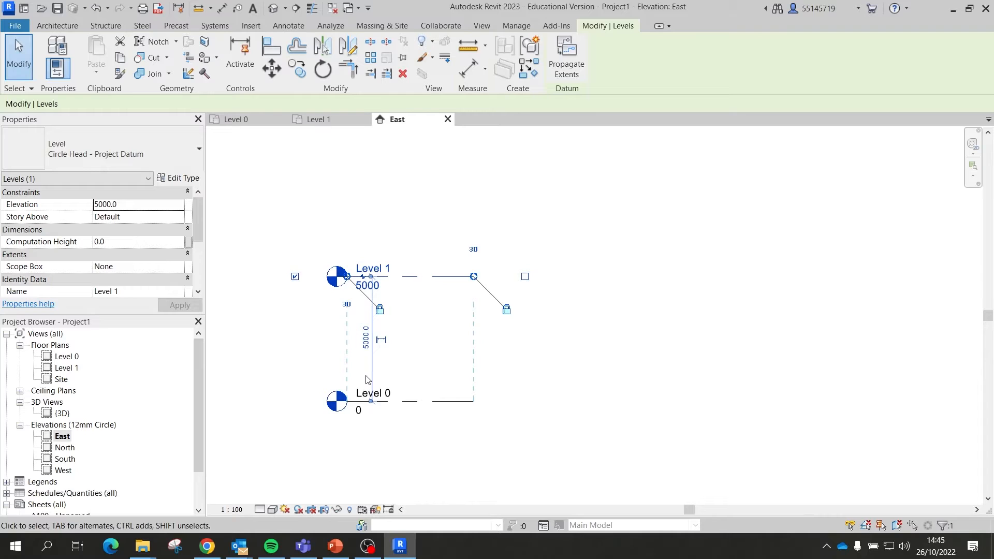
{"action": "key", "text": "ctrl+z"}
{"action": "left_click", "coordinate": [365, 382]}
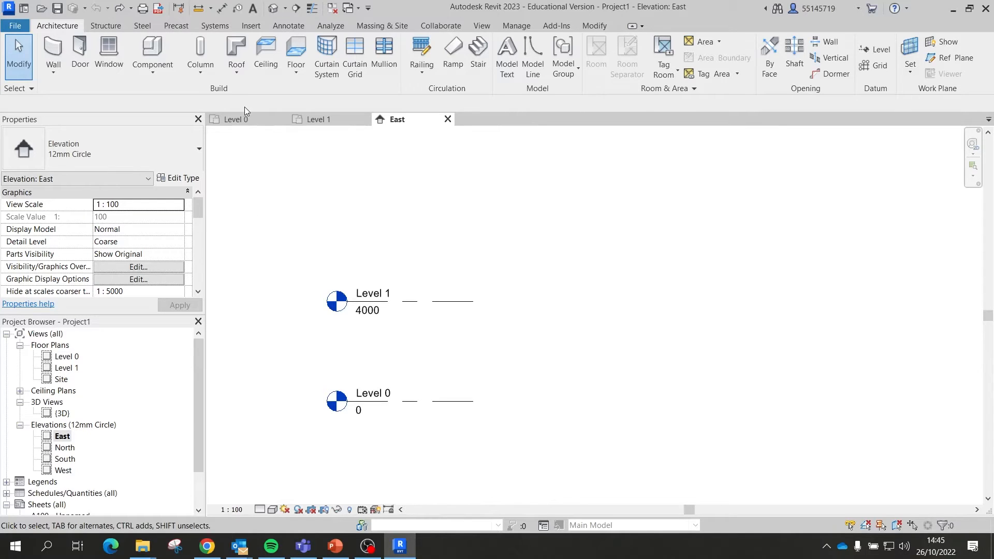
Step: Start a wall on the Level 0 plan using type Wall-Ext_102Bwk-75Ins-100LBlk-12P
{"action": "left_click", "coordinate": [250, 119]}
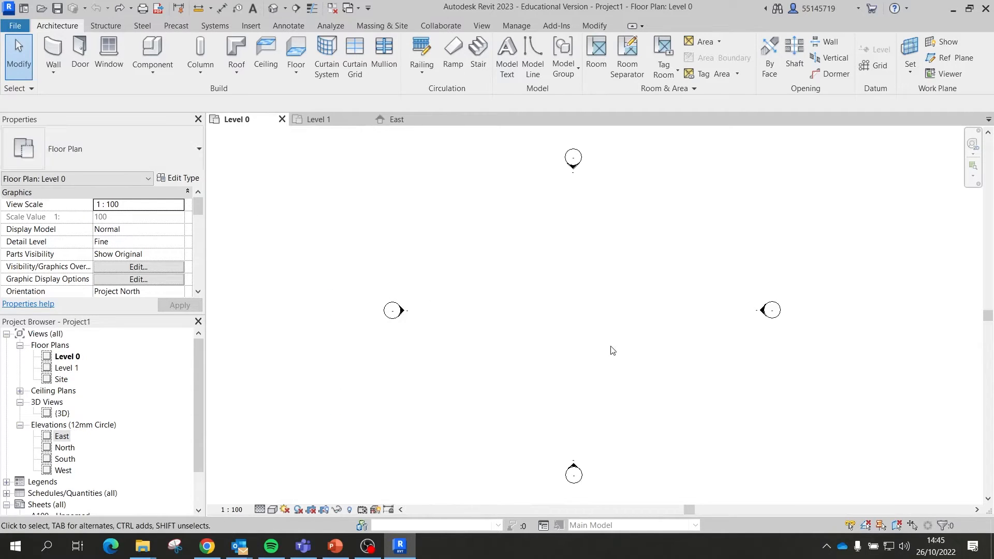
{"action": "left_click", "coordinate": [57, 64]}
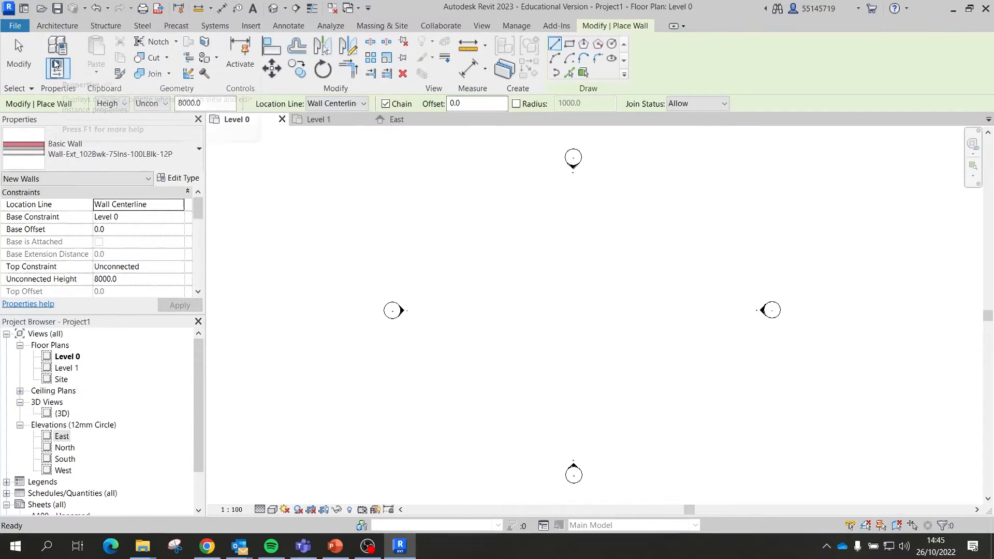
{"action": "left_click", "coordinate": [102, 139]}
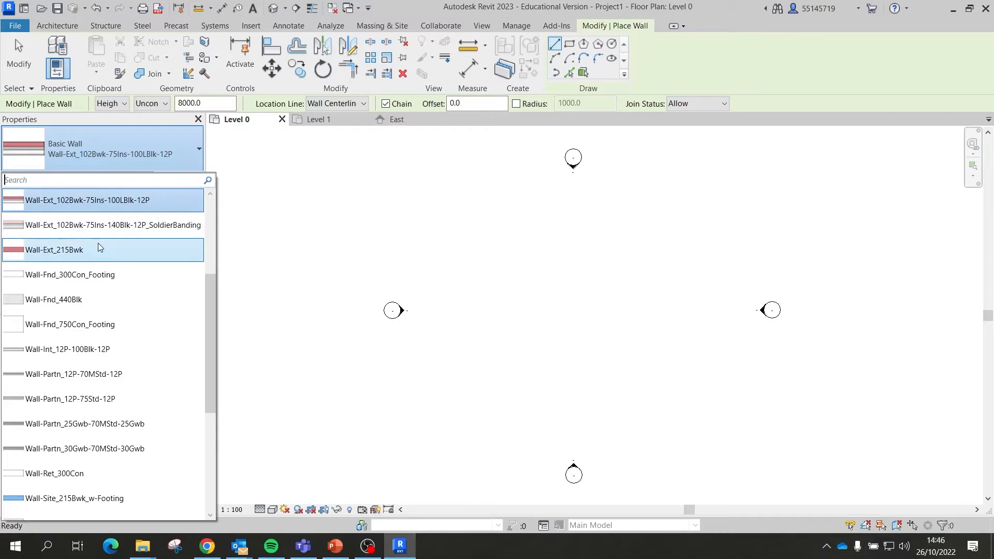
{"action": "left_click", "coordinate": [100, 204]}
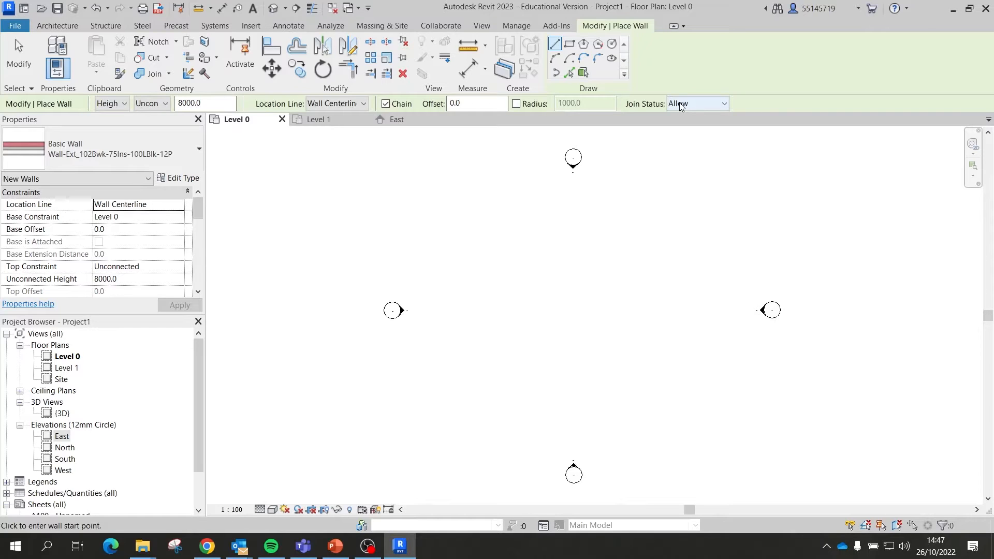
Step: Keep walls rising by Height and set their top constraint to Level 1
{"action": "left_click", "coordinate": [114, 106]}
{"action": "left_click", "coordinate": [126, 101]}
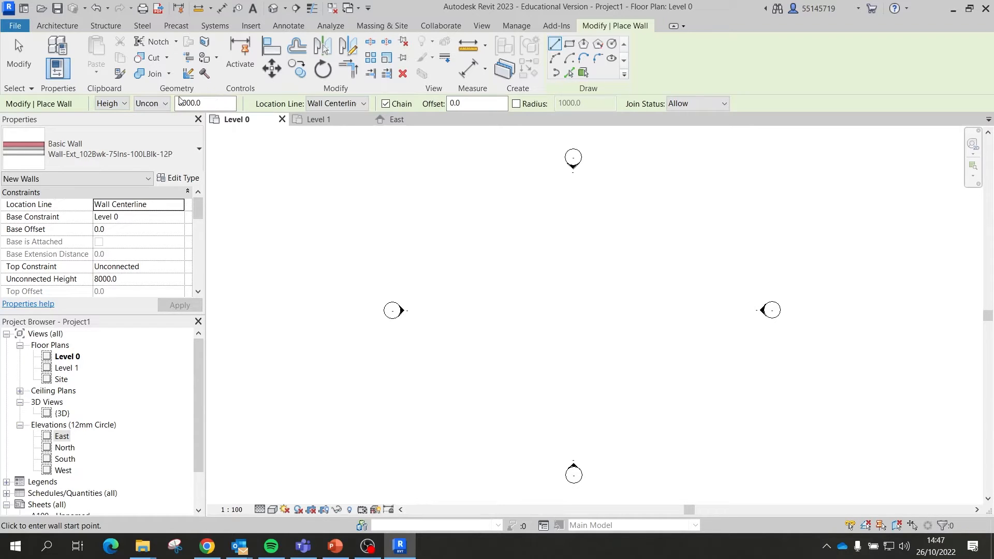
{"action": "left_click", "coordinate": [149, 106]}
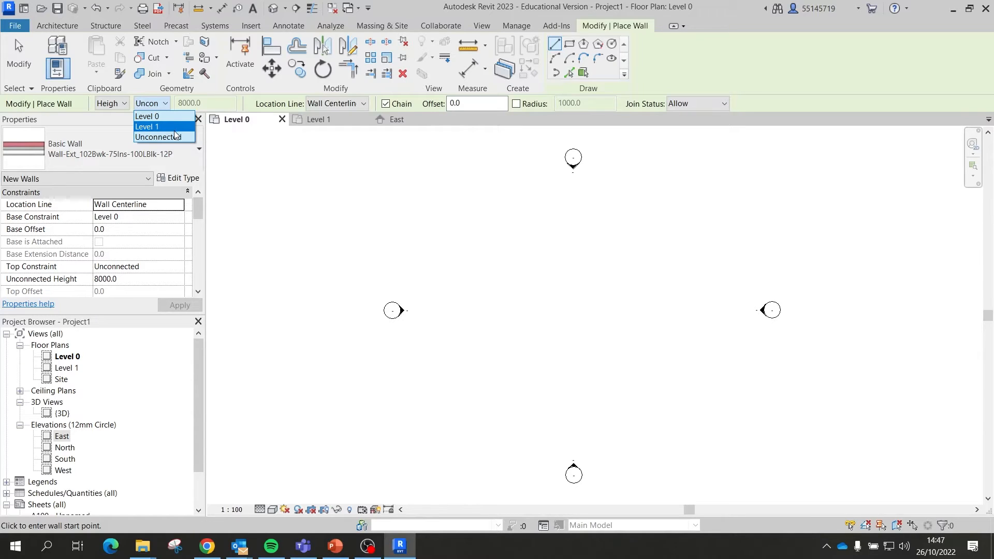
{"action": "left_click", "coordinate": [177, 130]}
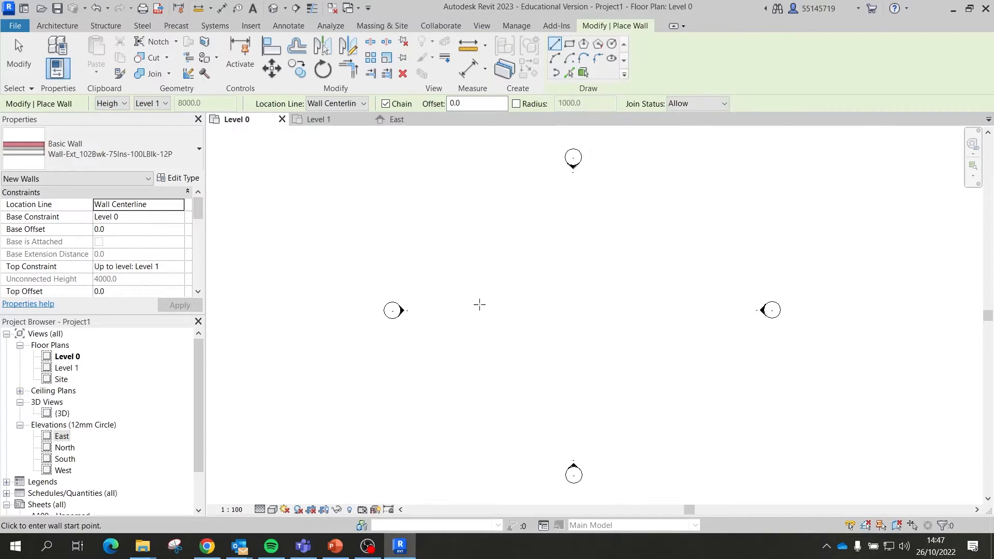
Step: Draw one 17200-long horizontal brick wall across Level 0, then select it
{"action": "left_click", "coordinate": [451, 298]}
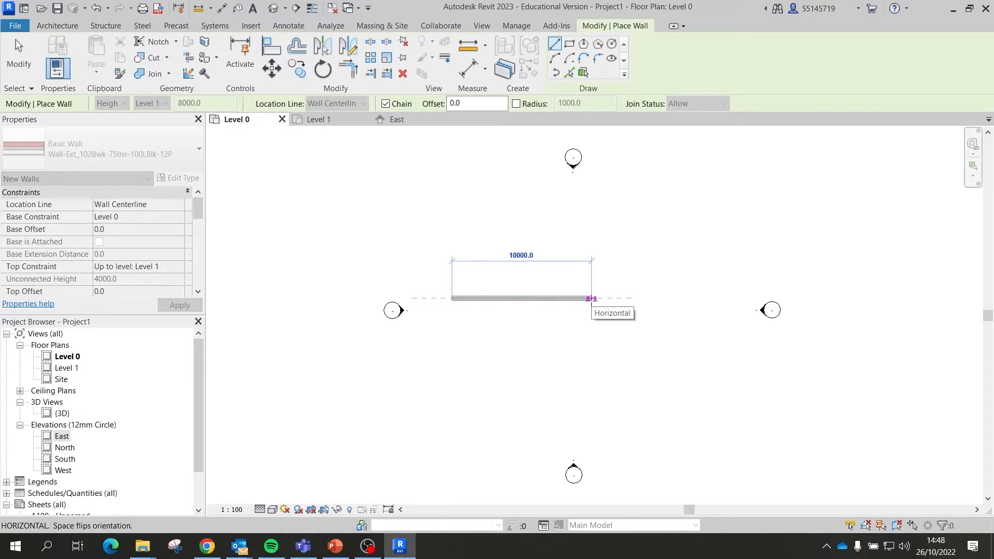
{"action": "left_click", "coordinate": [692, 298]}
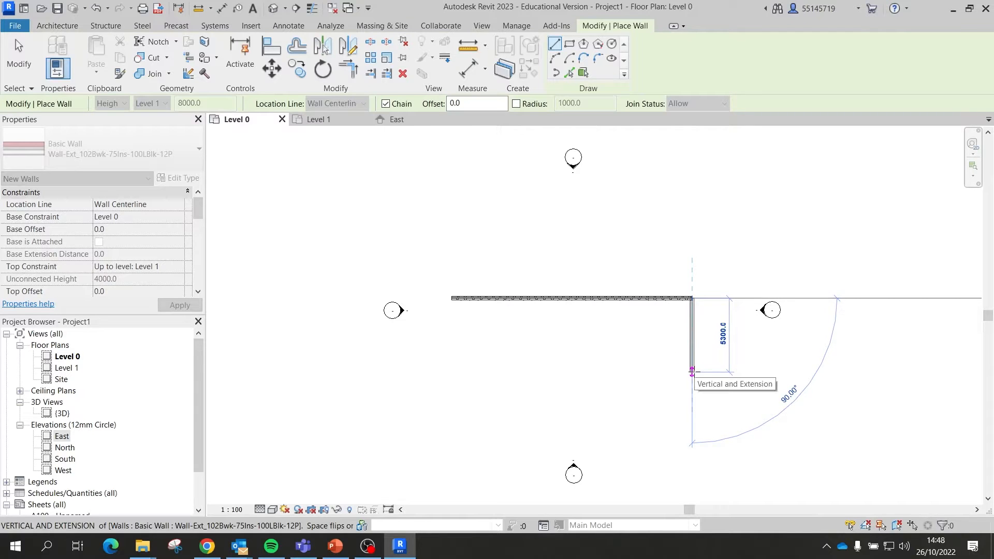
{"action": "key", "text": "Escape"}
{"action": "key", "text": "Escape"}
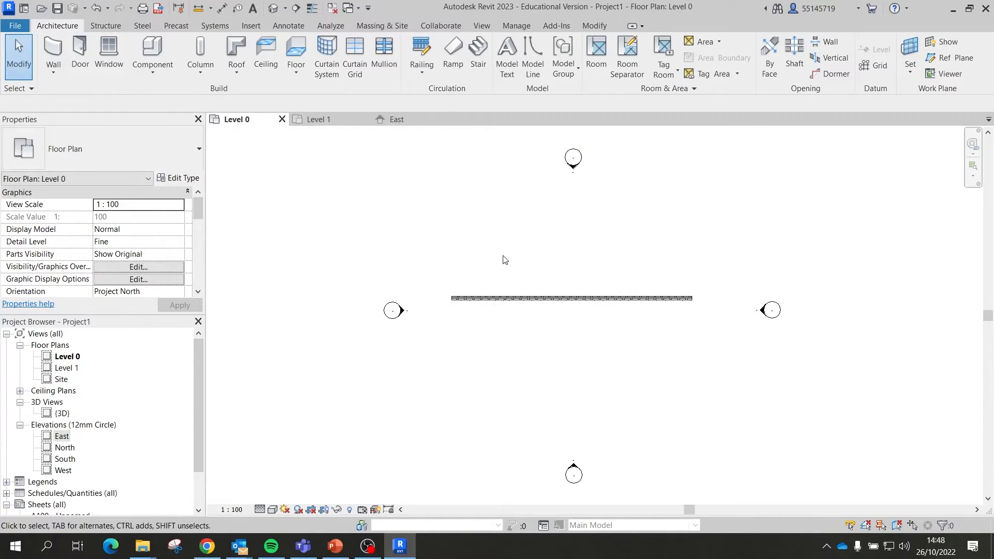
{"action": "left_click", "coordinate": [554, 298]}
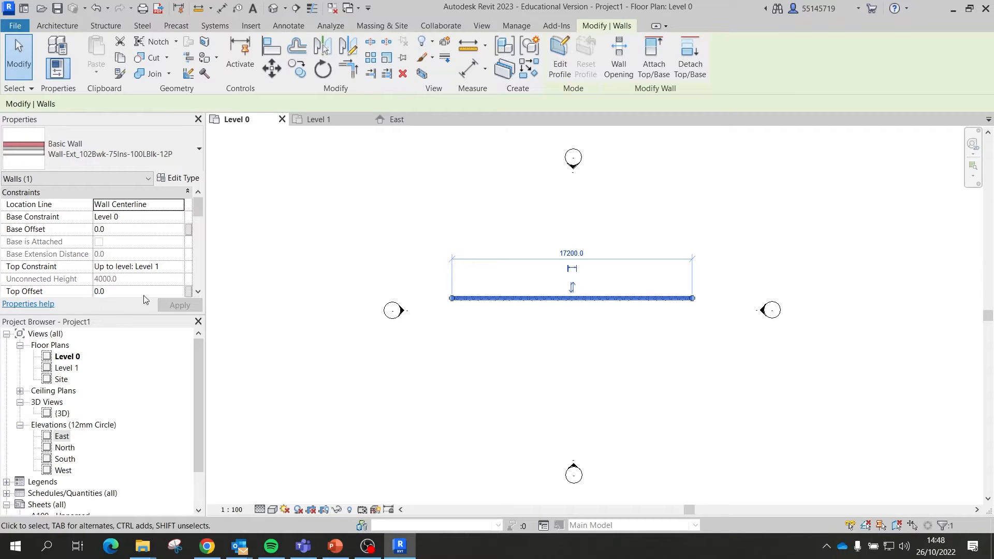
Step: In the East elevation, change Level 1's elevation to 5000
{"action": "left_click", "coordinate": [397, 118]}
{"action": "scroll", "coordinate": [455, 382], "scroll_direction": "up", "scroll_amount": 3}
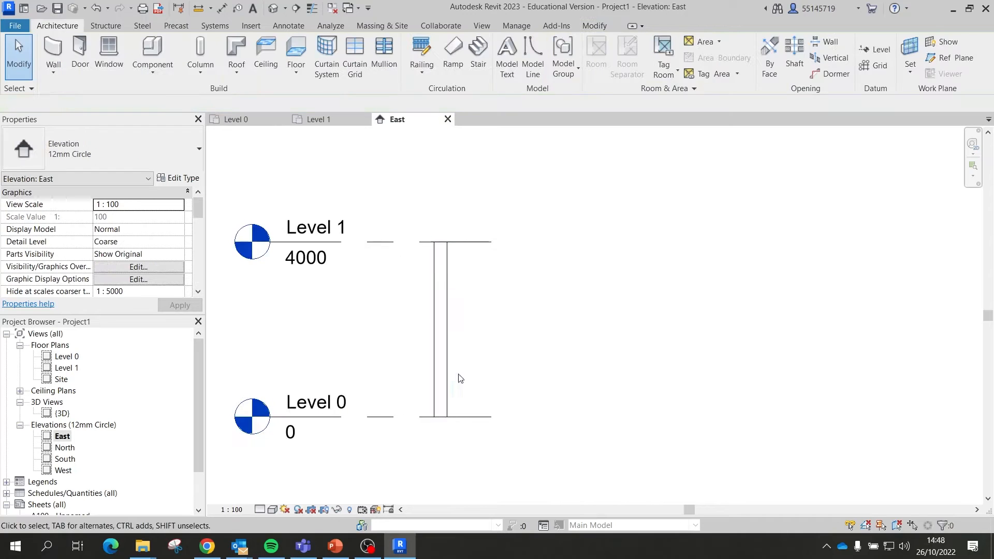
{"action": "left_click", "coordinate": [440, 326]}
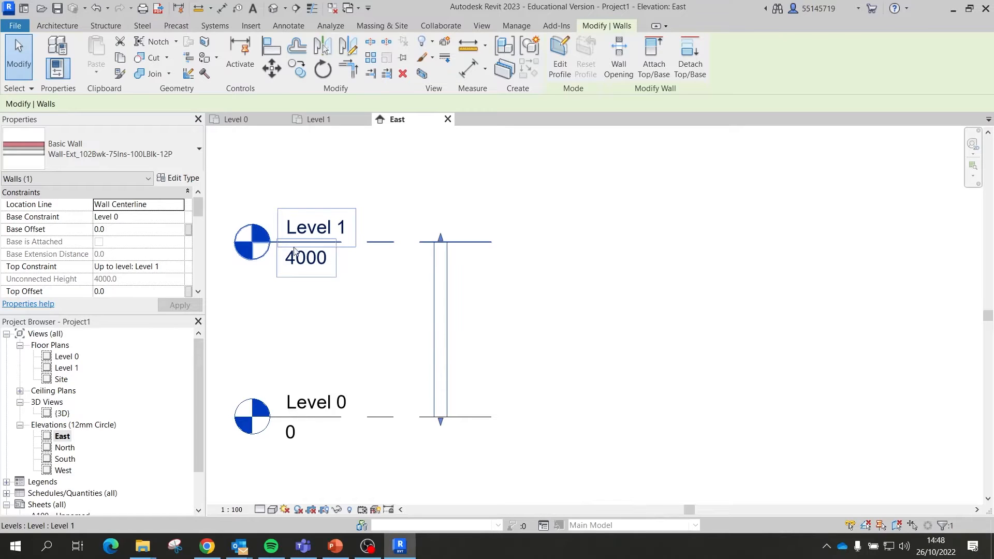
{"action": "left_click", "coordinate": [311, 268]}
{"action": "left_click", "coordinate": [325, 265]}
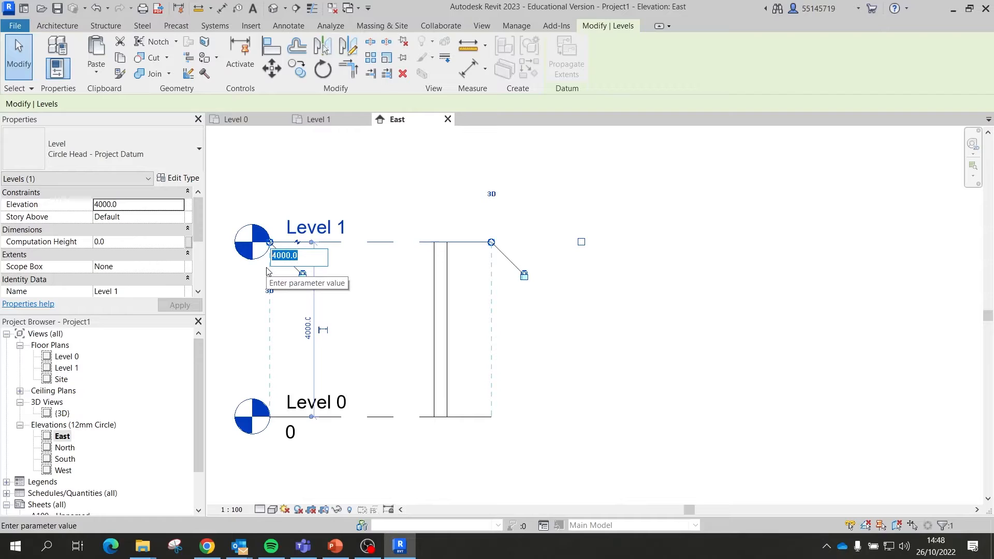
{"action": "type", "text": "5000"}
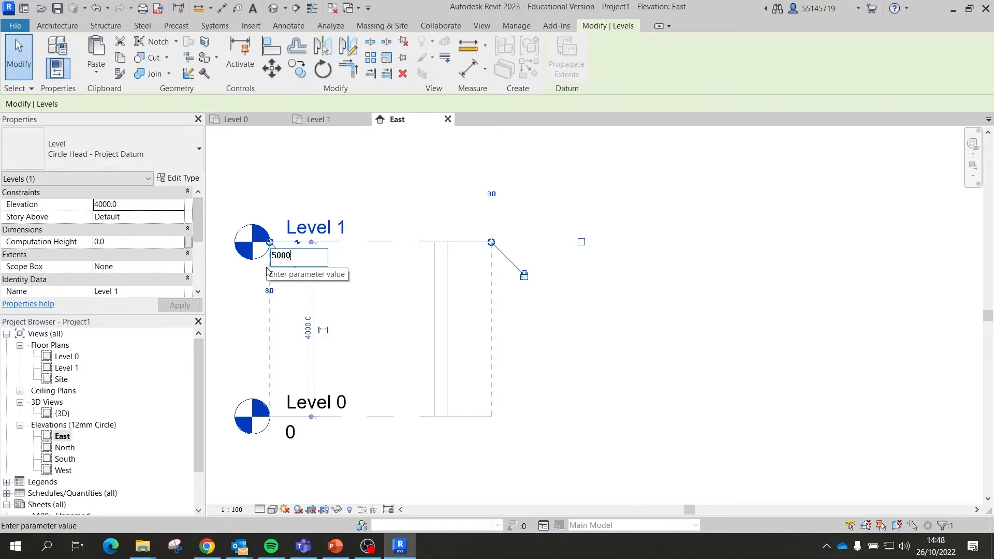
{"action": "key", "text": "Return"}
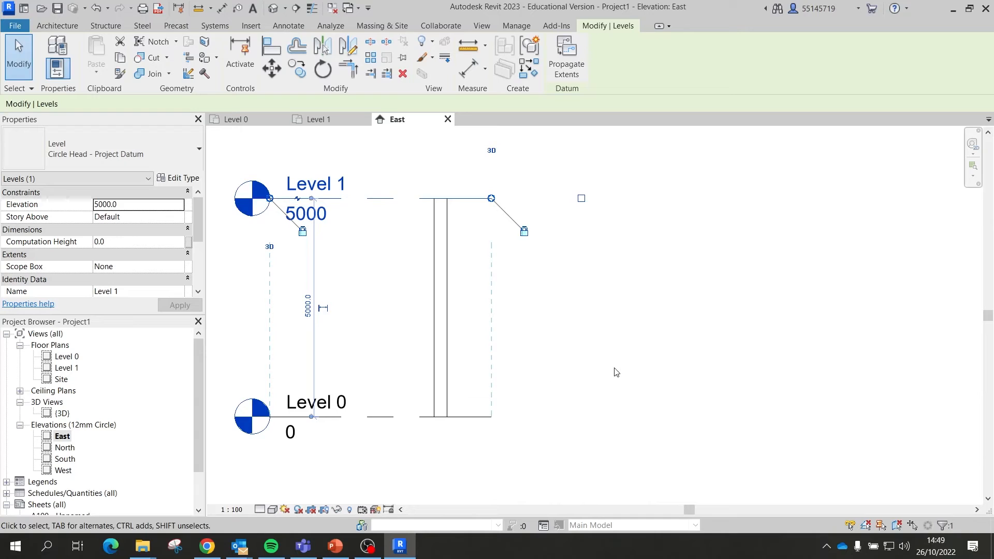
Step: Set Level 1's elevation back to 4000
{"action": "left_click", "coordinate": [317, 215]}
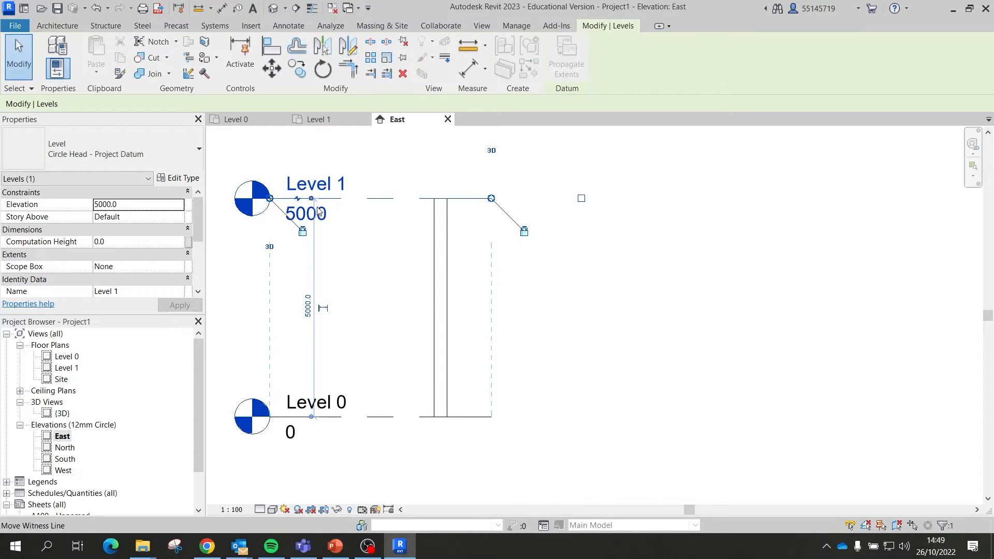
{"action": "left_click", "coordinate": [319, 217]}
{"action": "double_click", "coordinate": [319, 217]}
{"action": "type", "text": "4000"}
{"action": "key", "text": "Return"}
Step: Crossing-select the test wall in the East elevation and delete it
{"action": "left_click", "coordinate": [582, 353]}
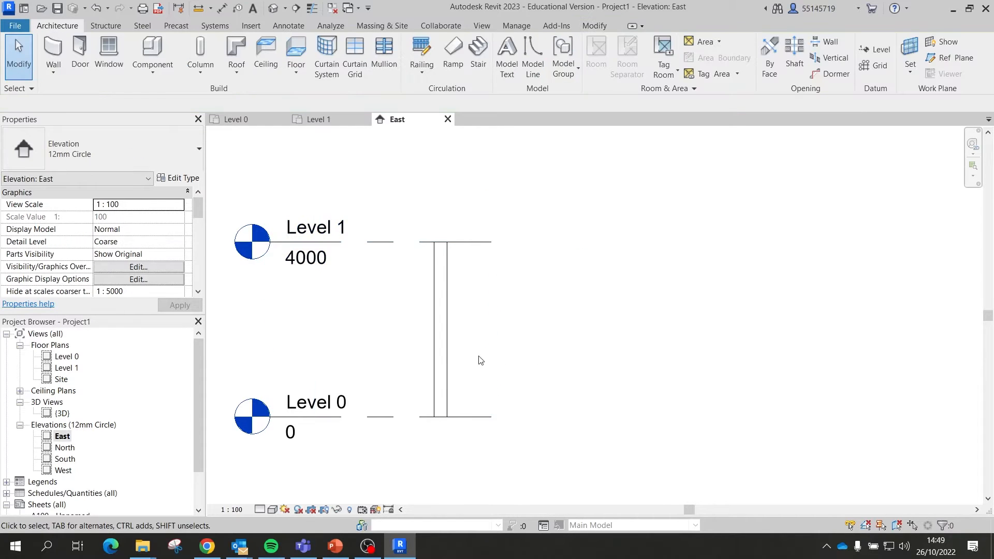
{"action": "left_click_drag", "start_coordinate": [487, 343], "coordinate": [366, 299]}
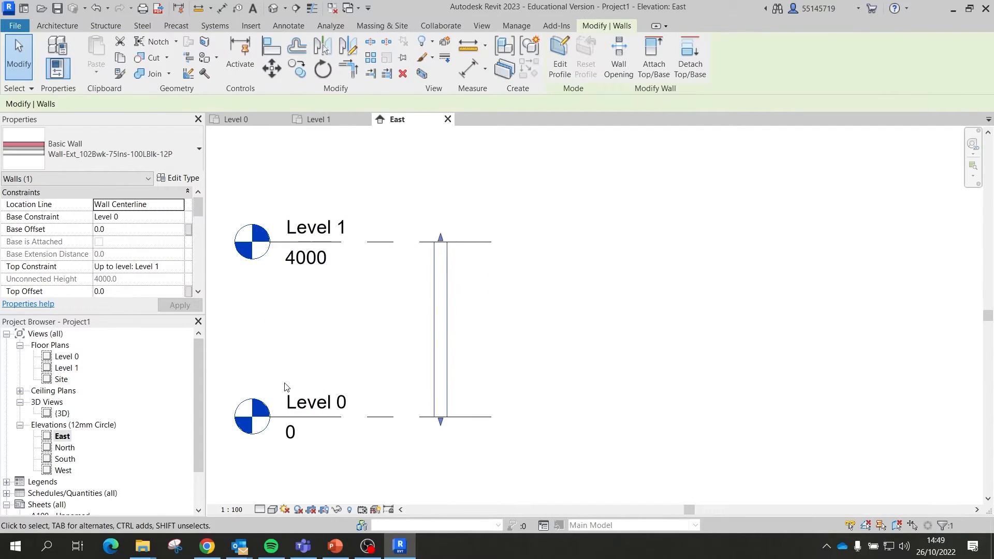
{"action": "key", "text": "Delete"}
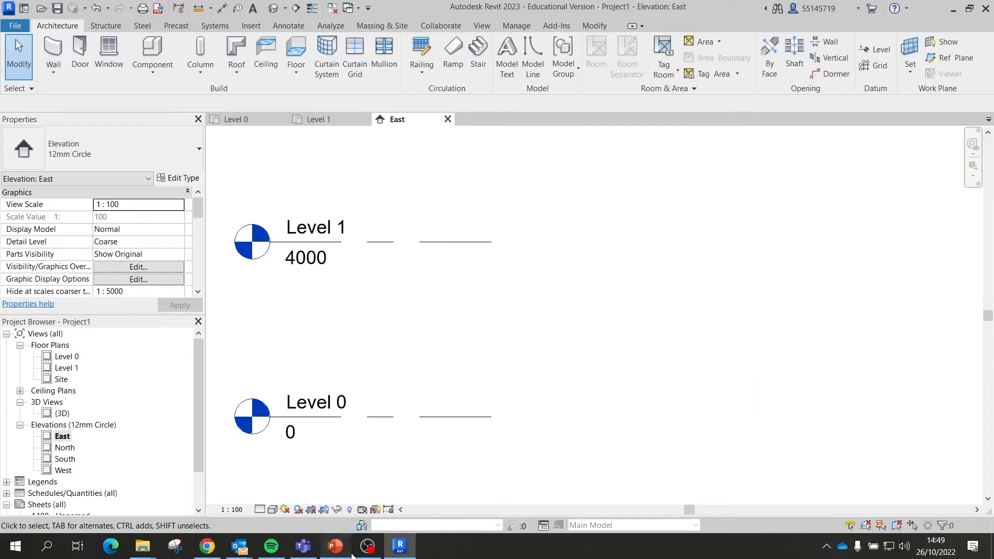
{"action": "left_click", "coordinate": [335, 546]}
Step: In PowerPoint, select the Basic Interface slide, then slide 13 with the Revit sample sheet
{"action": "left_click", "coordinate": [99, 446]}
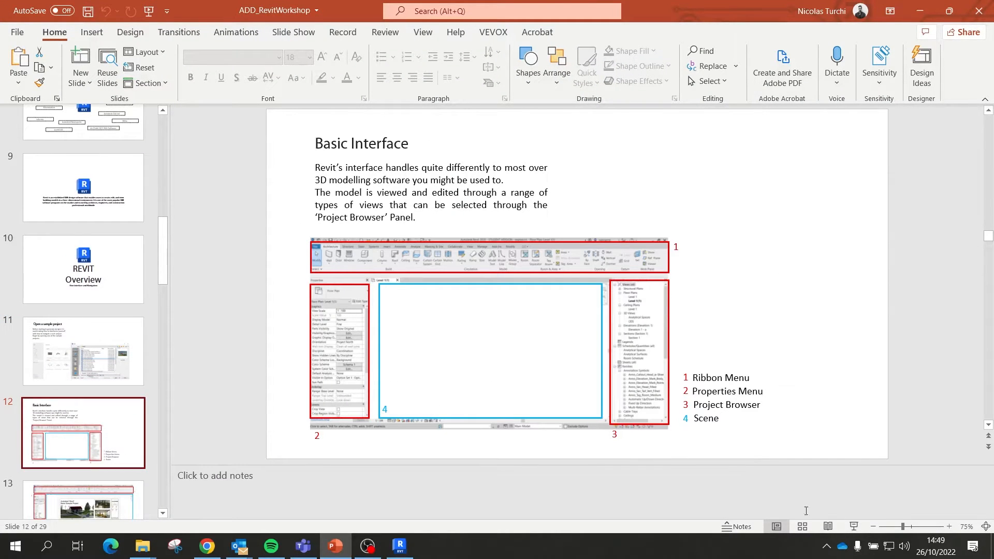
{"action": "scroll", "coordinate": [99, 440], "scroll_direction": "down", "scroll_amount": 2}
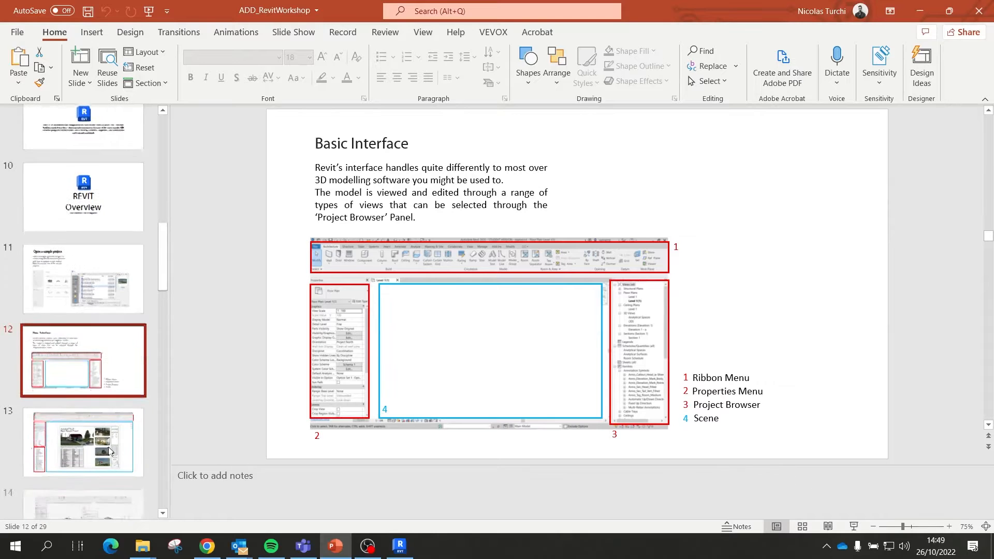
{"action": "left_click", "coordinate": [98, 436]}
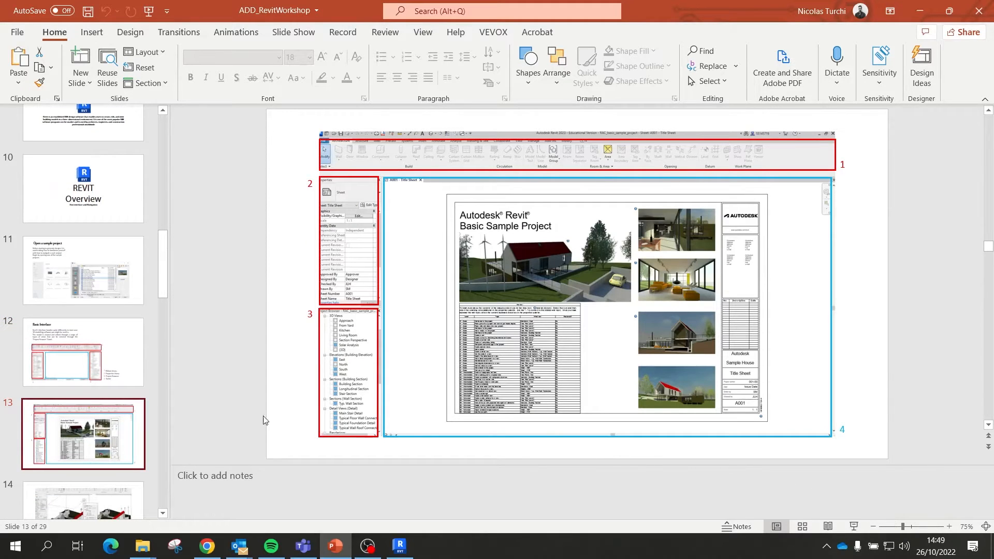
{"action": "scroll", "coordinate": [140, 414], "scroll_direction": "down", "scroll_amount": 2}
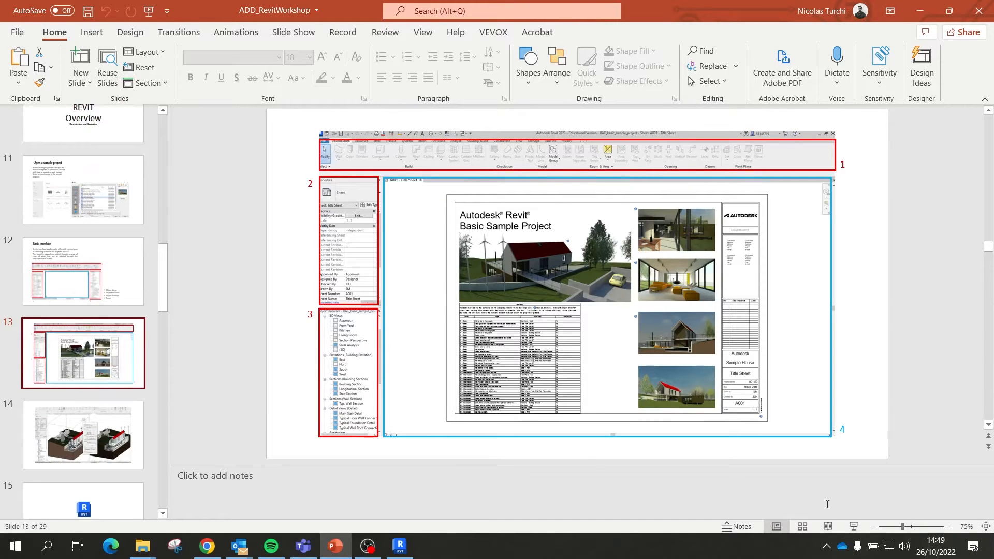
Step: Play the slide show from slide 13 and advance two slides to 'Creating a new project'
{"action": "left_click", "coordinate": [854, 526]}
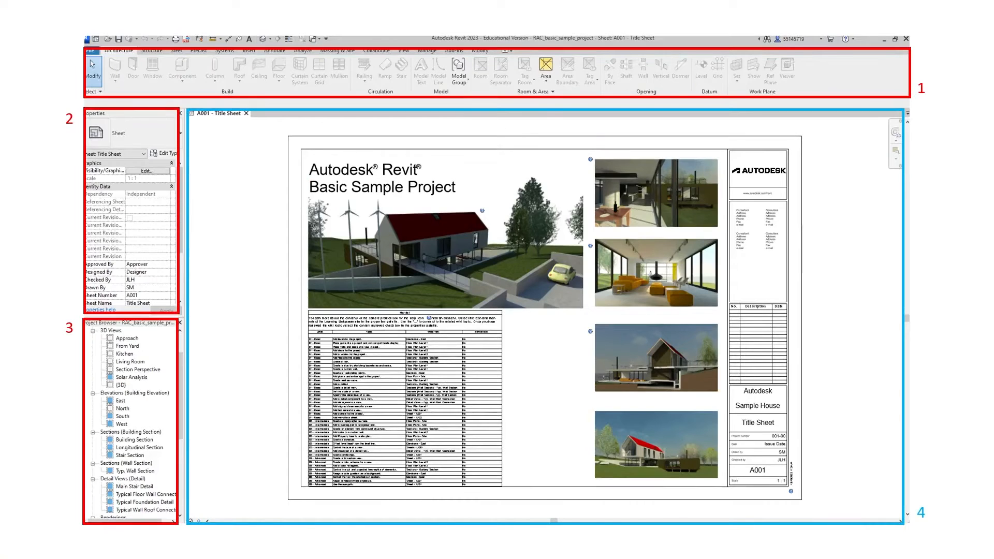
{"action": "key", "text": "Right"}
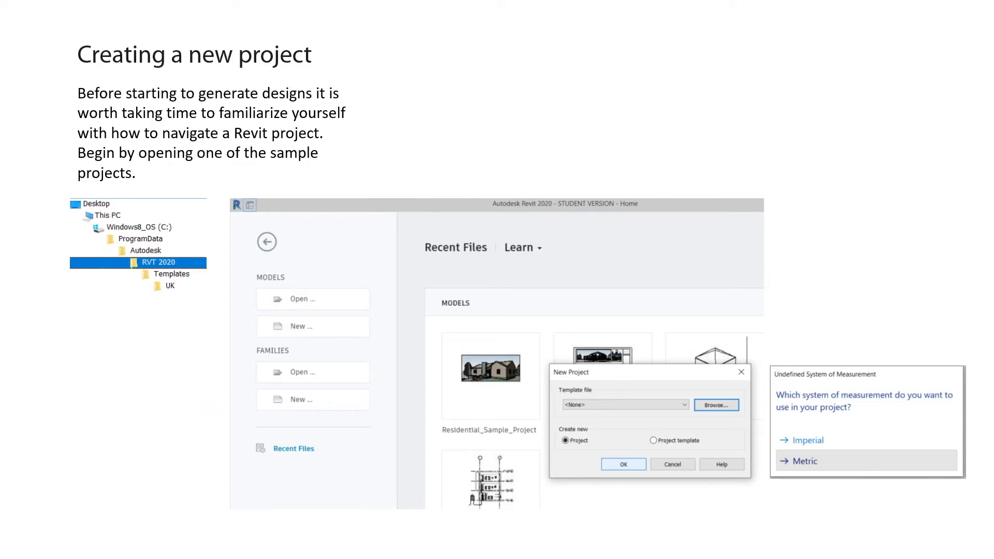
{"action": "key", "text": "Right"}
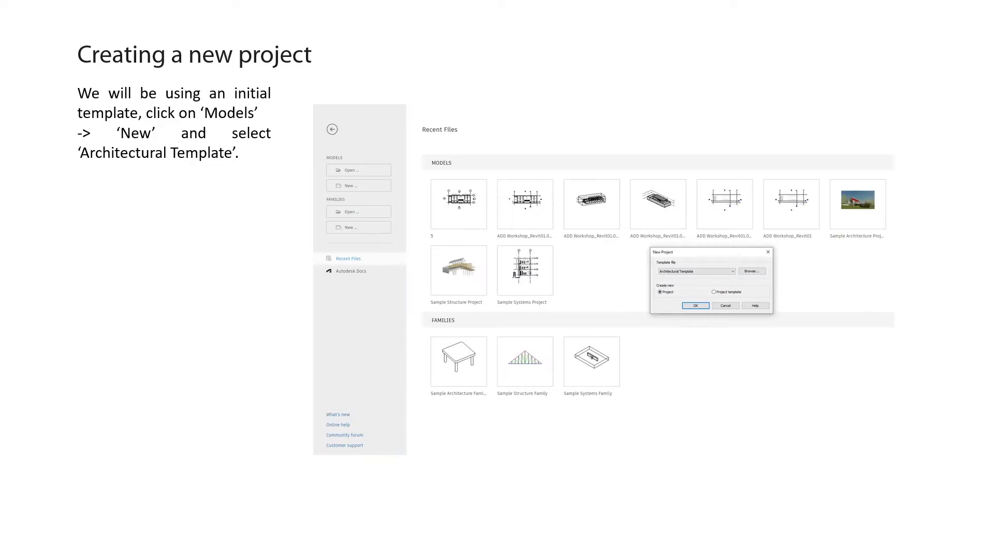
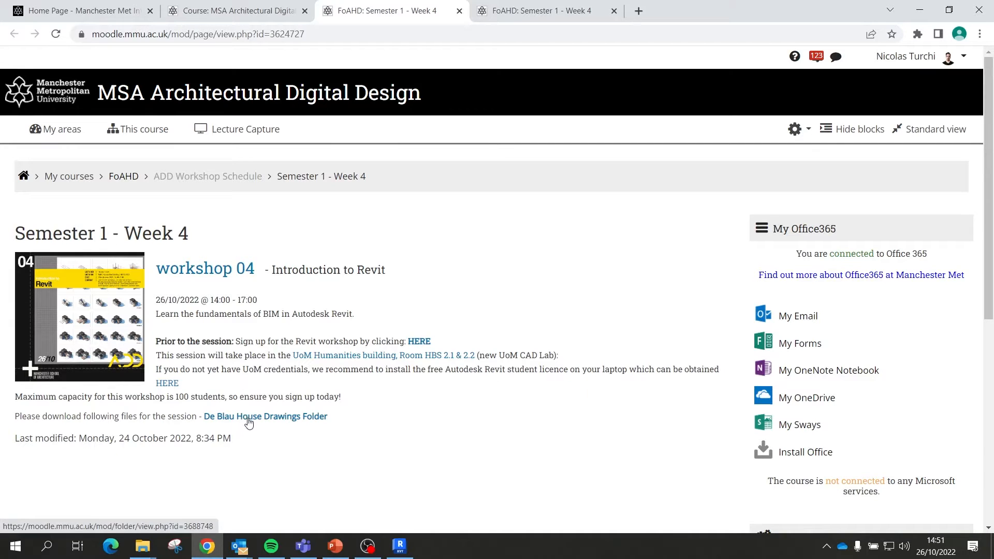
Step: Download the De Blas House Drawings folder from Moodle as a zip, then shrink the browser window
{"action": "left_click", "coordinate": [246, 417]}
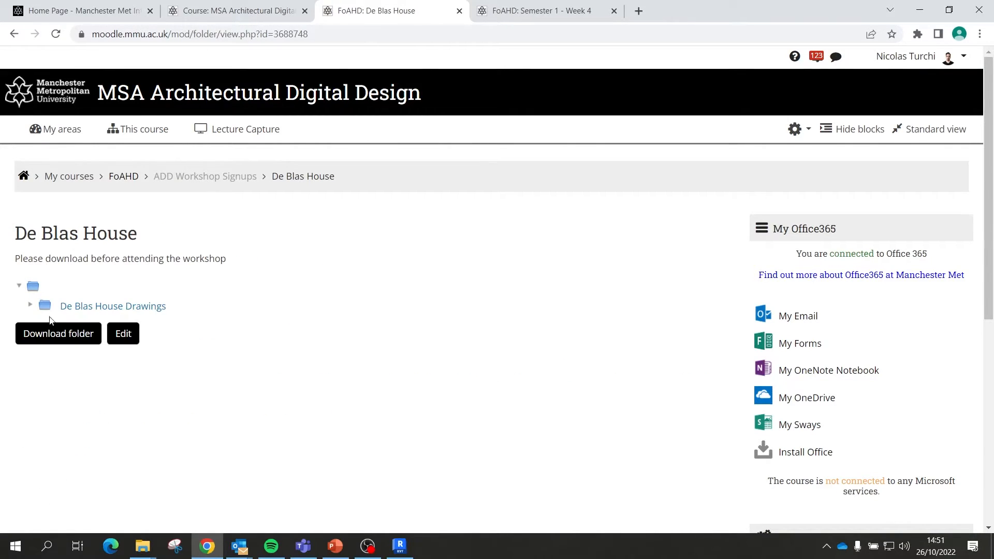
{"action": "left_click", "coordinate": [54, 336]}
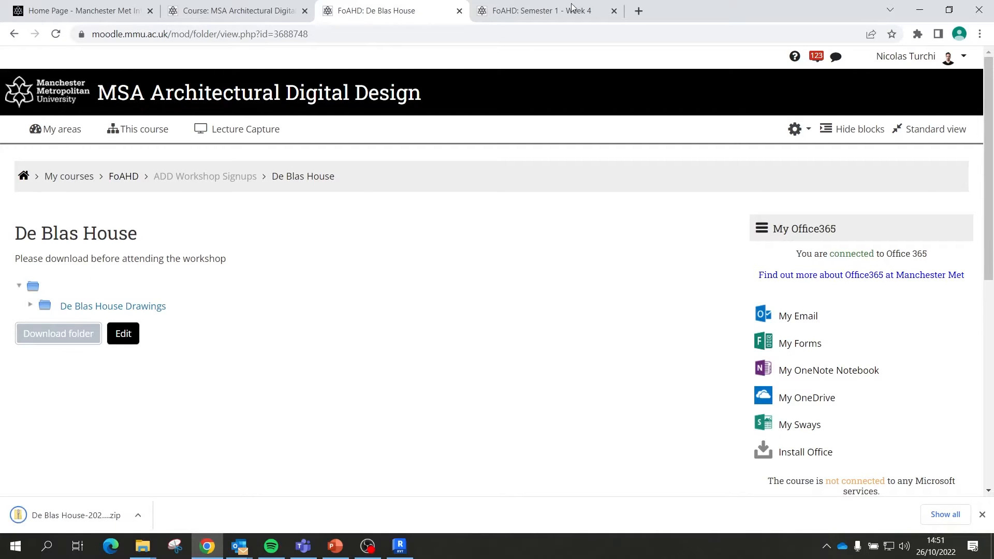
{"action": "left_click_drag", "start_coordinate": [753, 5], "coordinate": [827, 81]}
Step: Minimise Revit, move the browser aside, and put the downloaded zip on the desktop
{"action": "left_click", "coordinate": [920, 11]}
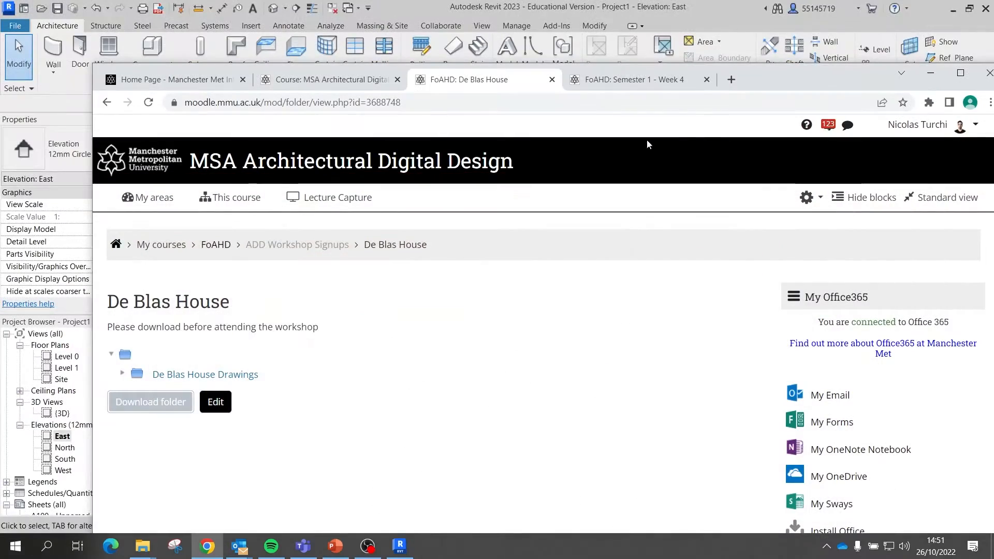
{"action": "left_click", "coordinate": [952, 9]}
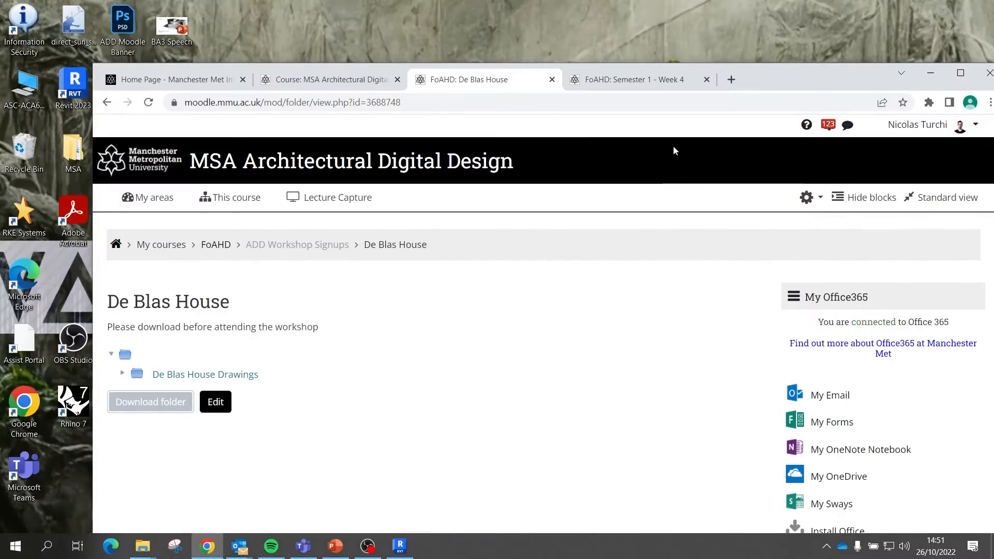
{"action": "left_click_drag", "start_coordinate": [777, 91], "coordinate": [934, 38]}
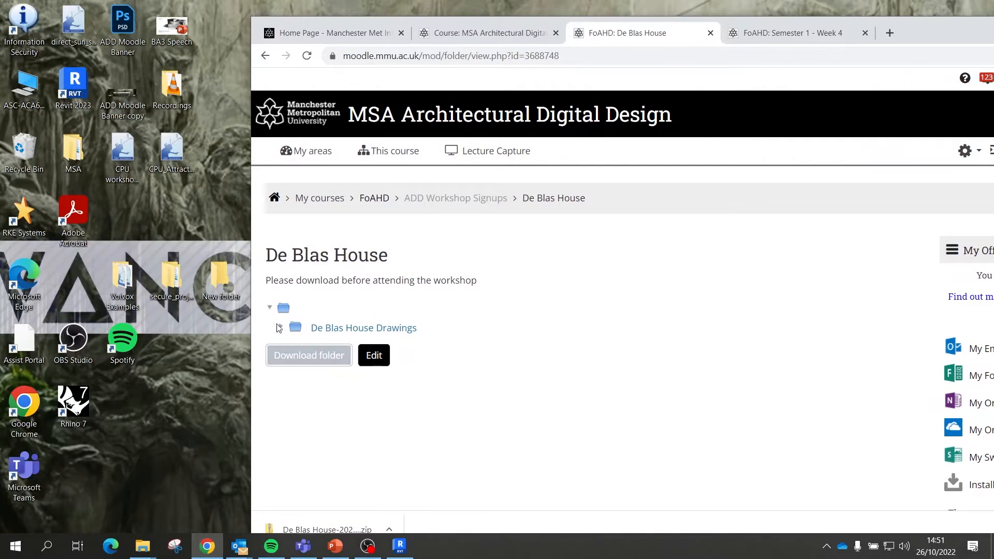
{"action": "left_click_drag", "start_coordinate": [914, 33], "coordinate": [919, 17]}
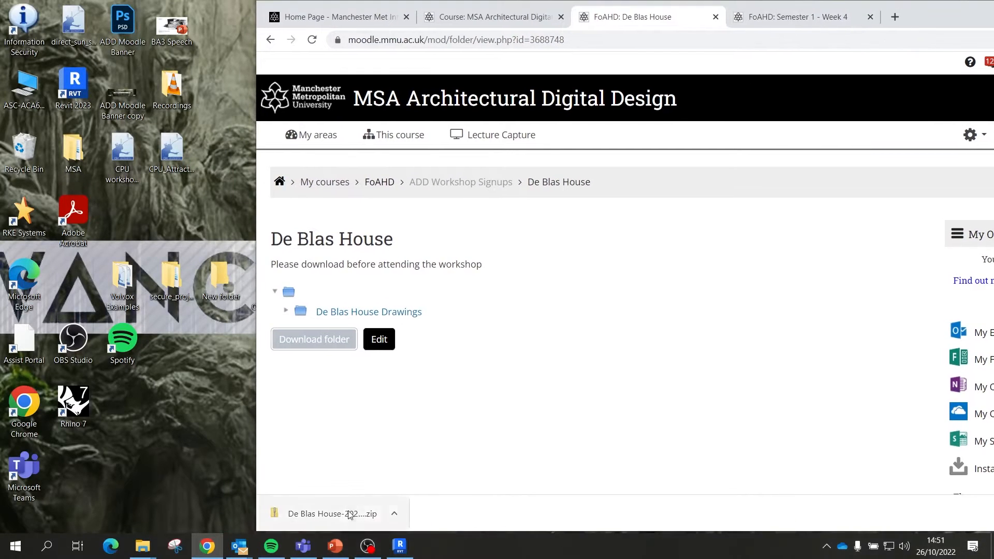
{"action": "left_click_drag", "start_coordinate": [348, 512], "coordinate": [158, 434]}
Step: Extract the zip with 7-Zip to the desktop and open the De Blas House-20221026 folder
{"action": "right_click", "coordinate": [173, 407]}
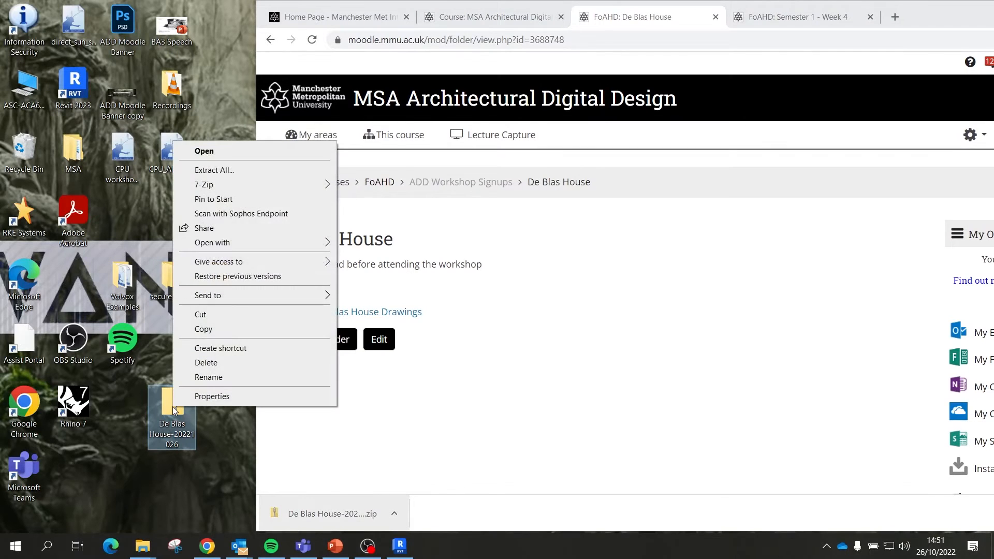
{"action": "mouse_move", "coordinate": [255, 185]}
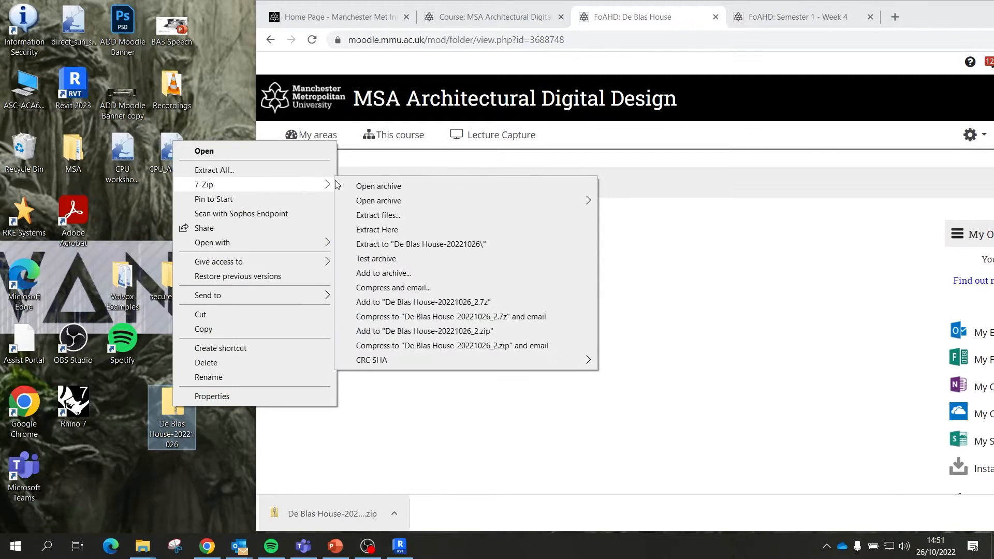
{"action": "left_click", "coordinate": [400, 218]}
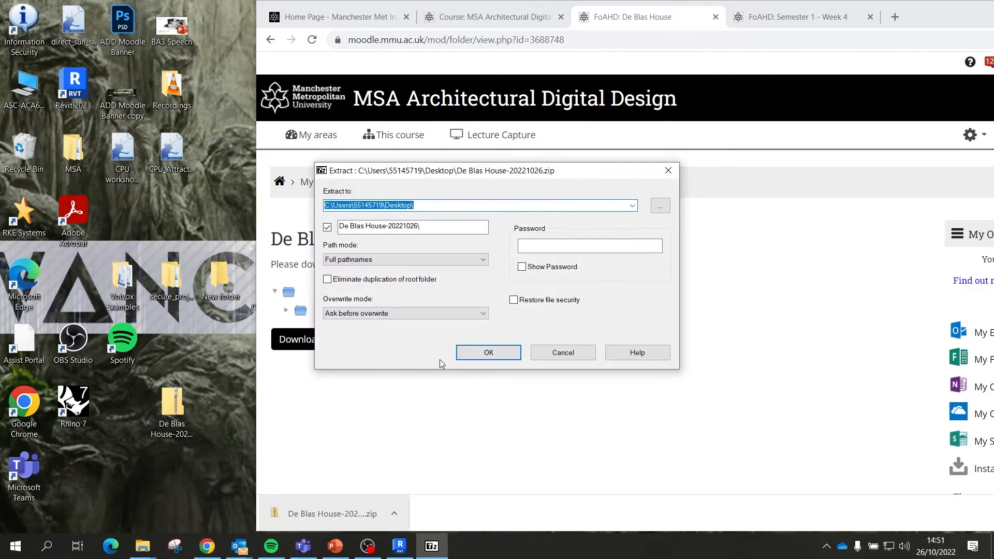
{"action": "left_click", "coordinate": [487, 355]}
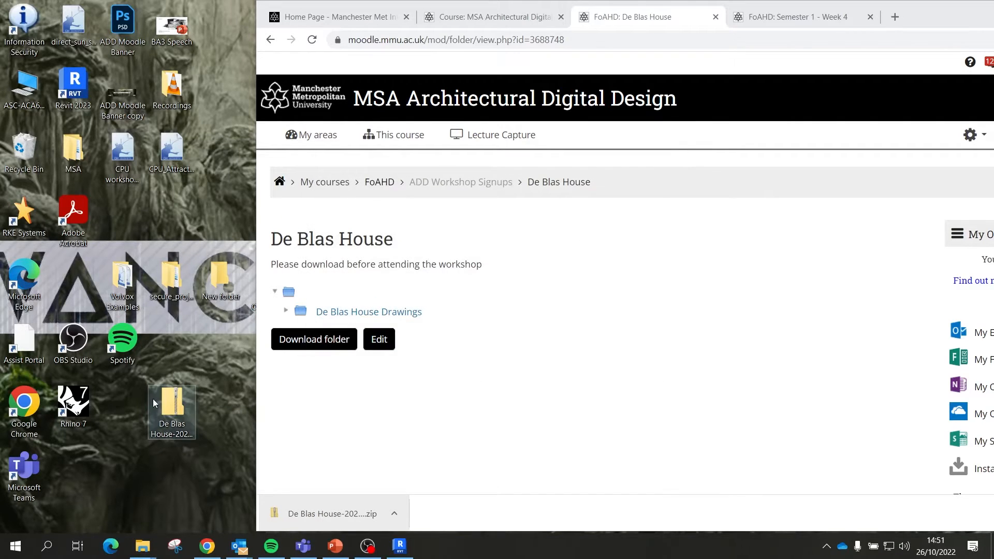
{"action": "left_click_drag", "start_coordinate": [73, 285], "coordinate": [124, 416]}
{"action": "double_click", "coordinate": [127, 418]}
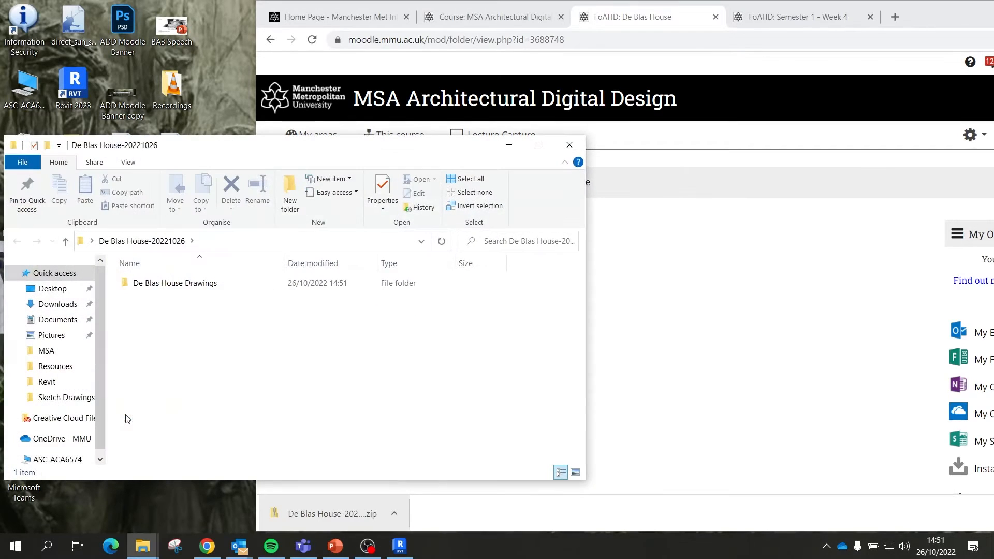
Step: Open the De Blas House Drawings folder maximised and view image 00 in Photos
{"action": "double_click", "coordinate": [166, 284]}
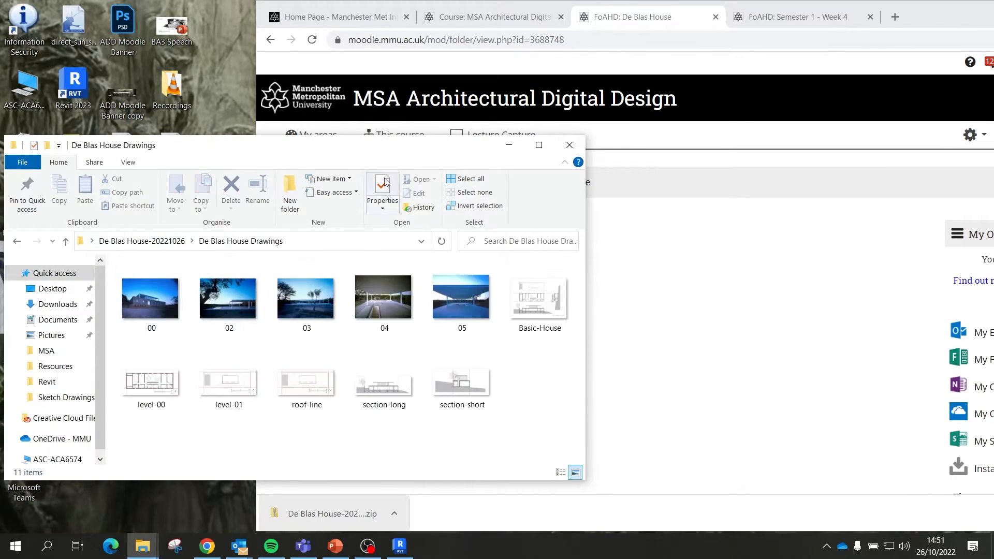
{"action": "left_click_drag", "start_coordinate": [357, 163], "coordinate": [357, 1]}
{"action": "double_click", "coordinate": [178, 157]}
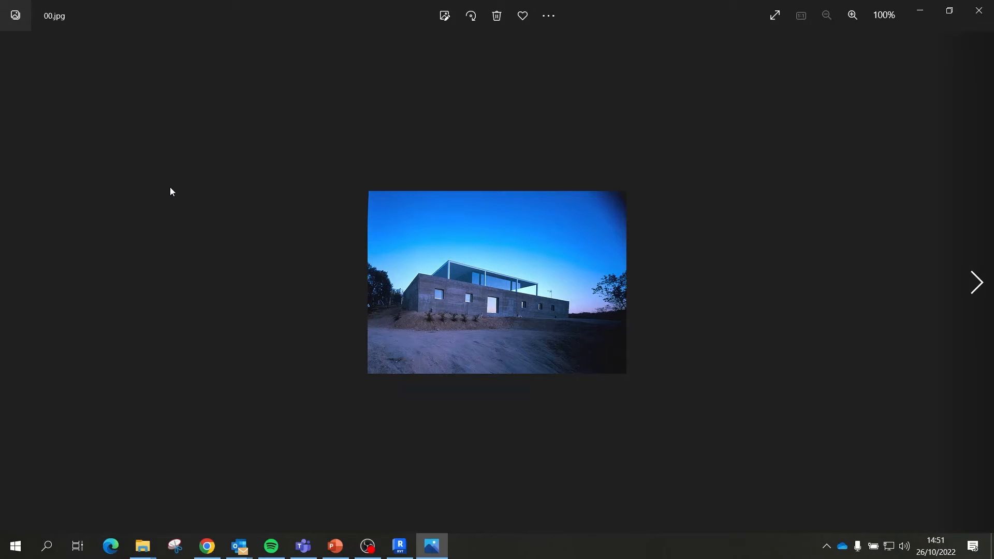
Step: Step through the photos, floor plans, roof-line and section-short images, then close Photos and the folder
{"action": "key", "text": "Right"}
{"action": "key", "text": "Right"}
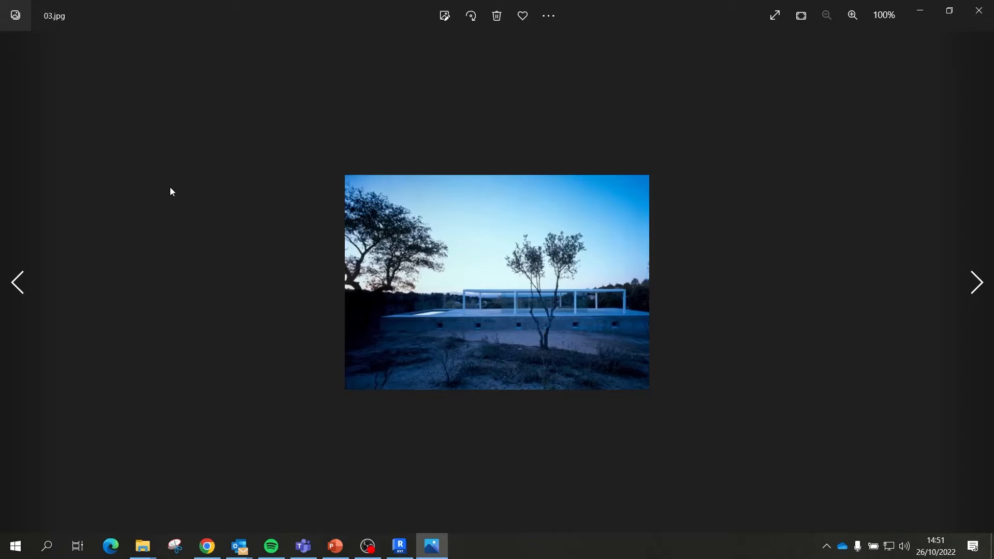
{"action": "key", "text": "Right"}
{"action": "key", "text": "Right"}
{"action": "key", "text": "Right"}
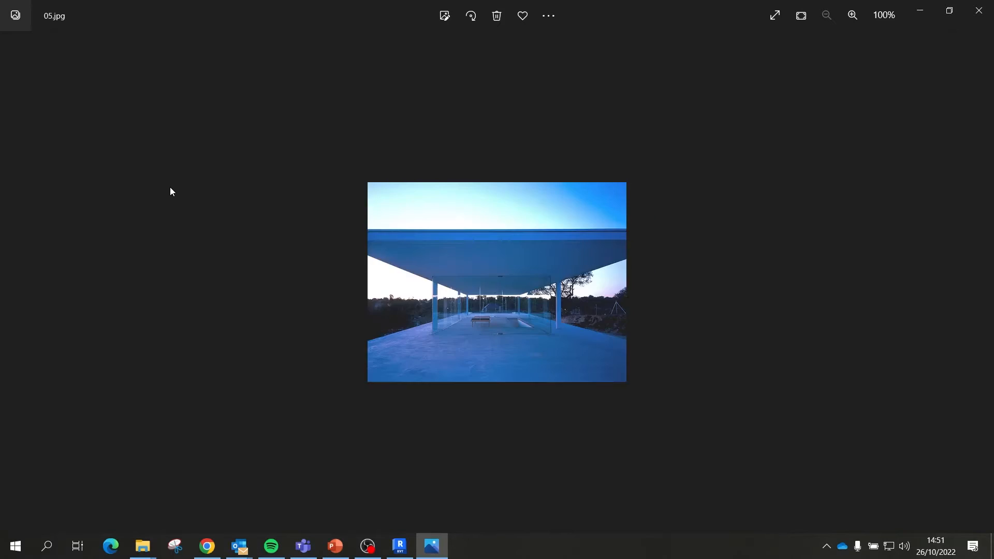
{"action": "key", "text": "Right"}
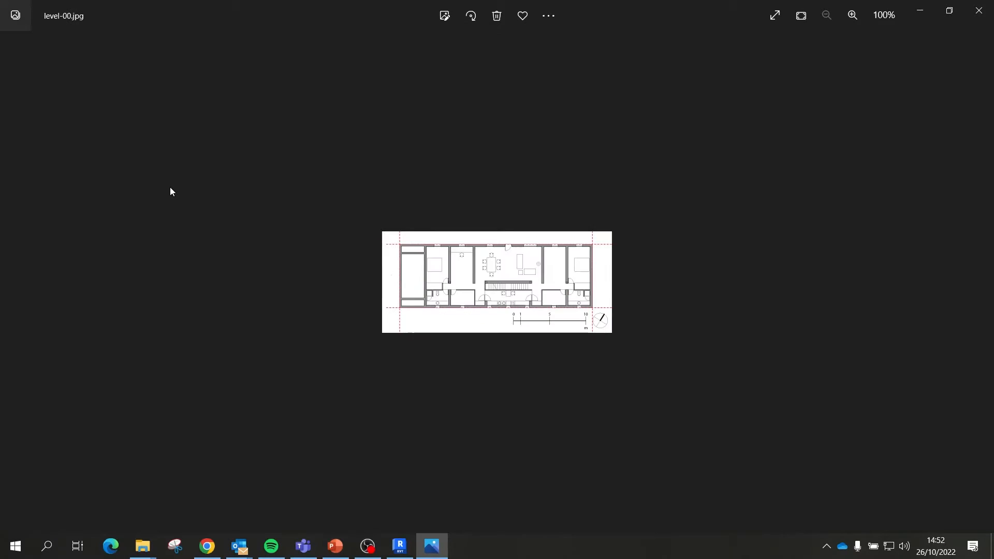
{"action": "key", "text": "Right"}
{"action": "key", "text": "Right"}
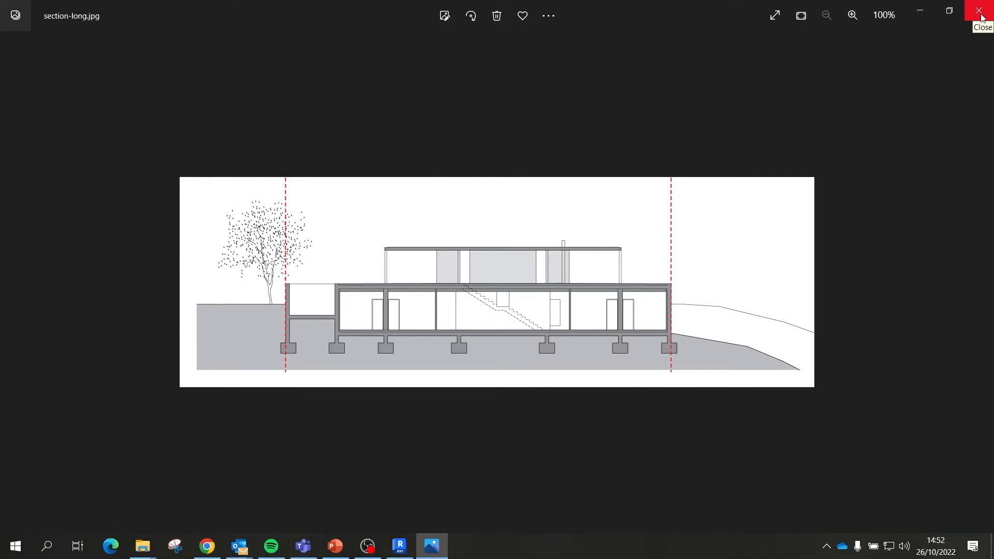
{"action": "key", "text": "Right"}
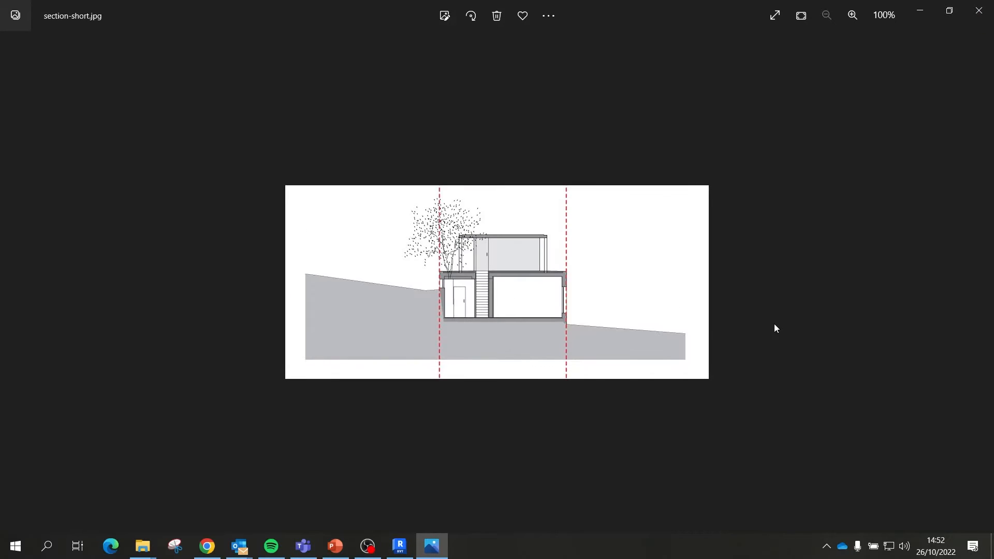
{"action": "left_click", "coordinate": [978, 11]}
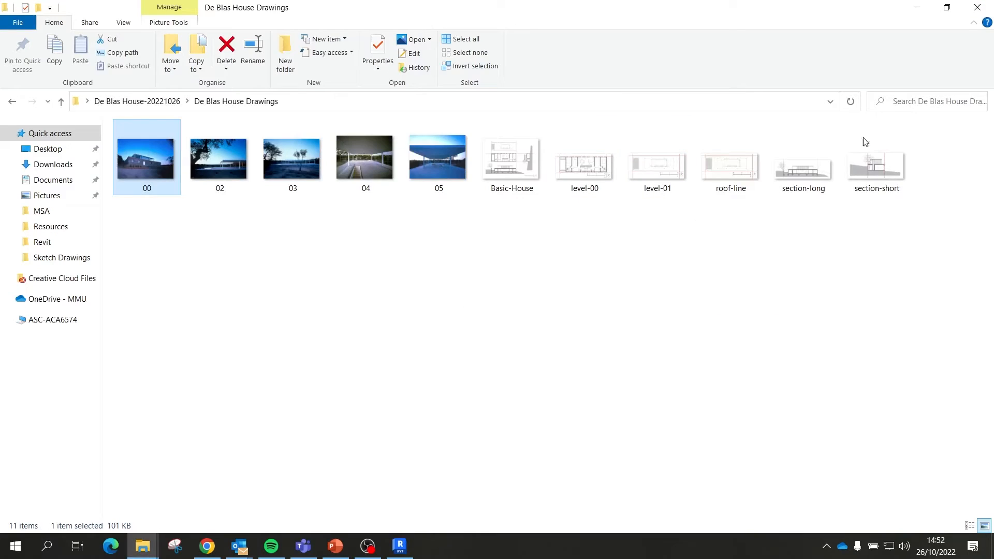
{"action": "left_click", "coordinate": [925, 11]}
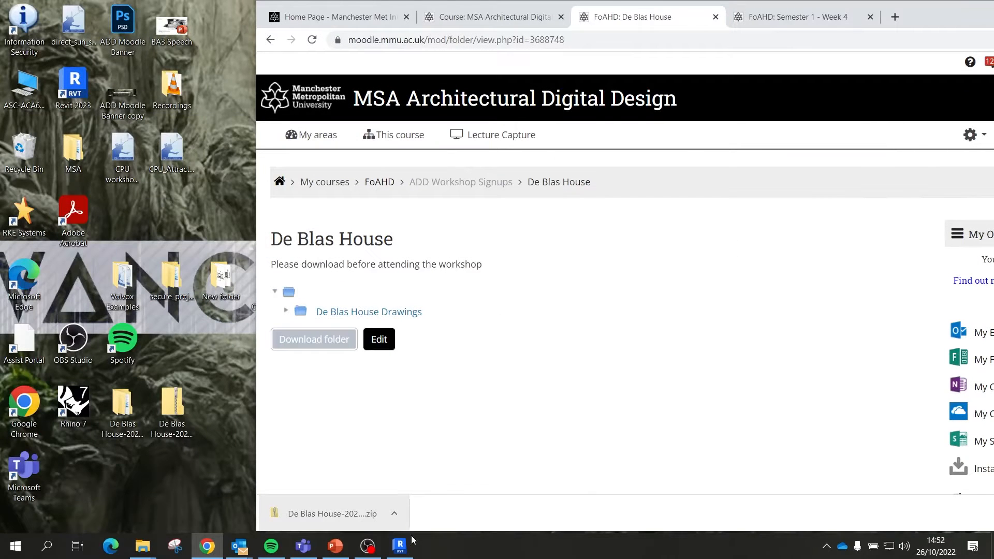
Step: Return to Revit, open the Level 0 floor plan, and bring up the Insert tools
{"action": "left_click", "coordinate": [407, 552]}
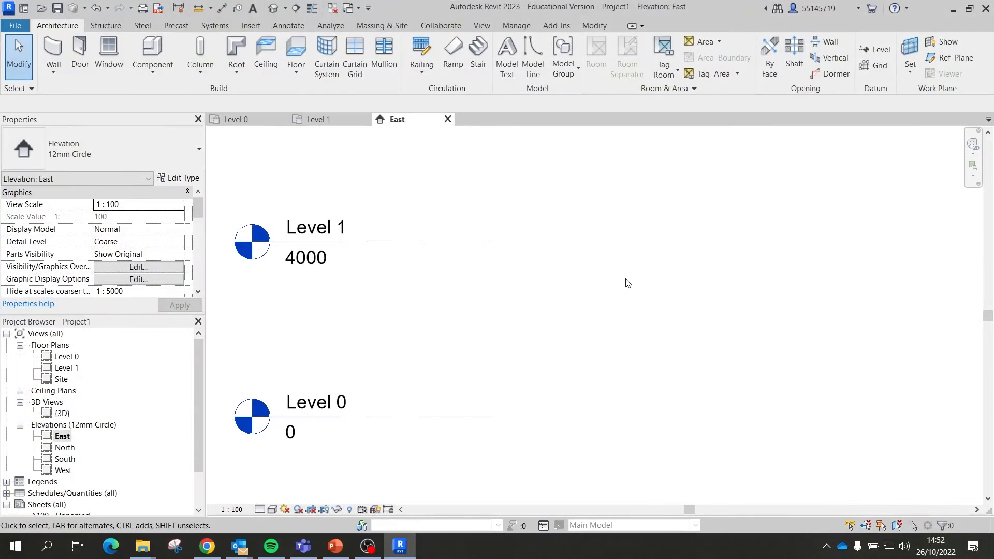
{"action": "double_click", "coordinate": [73, 358]}
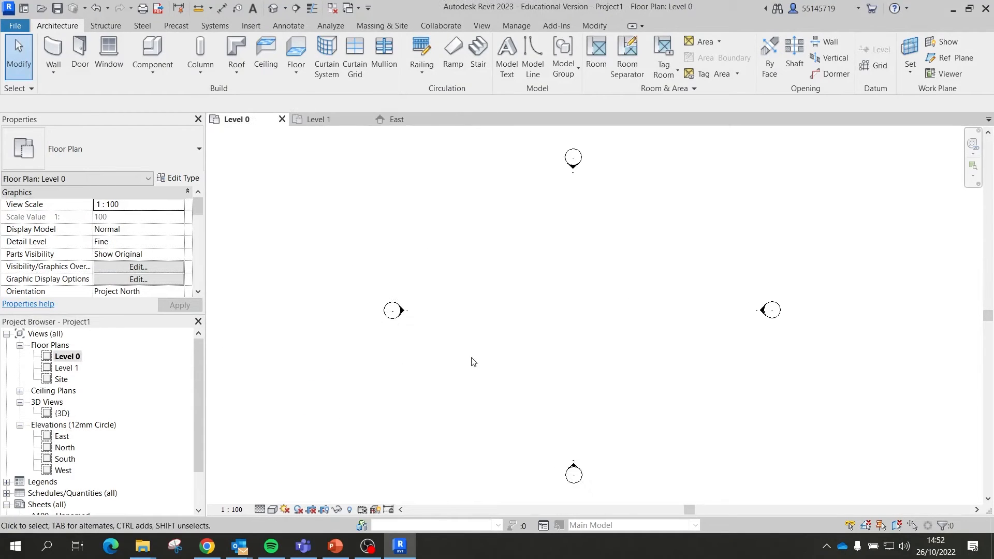
{"action": "scroll", "coordinate": [501, 340], "scroll_direction": "up", "scroll_amount": 1}
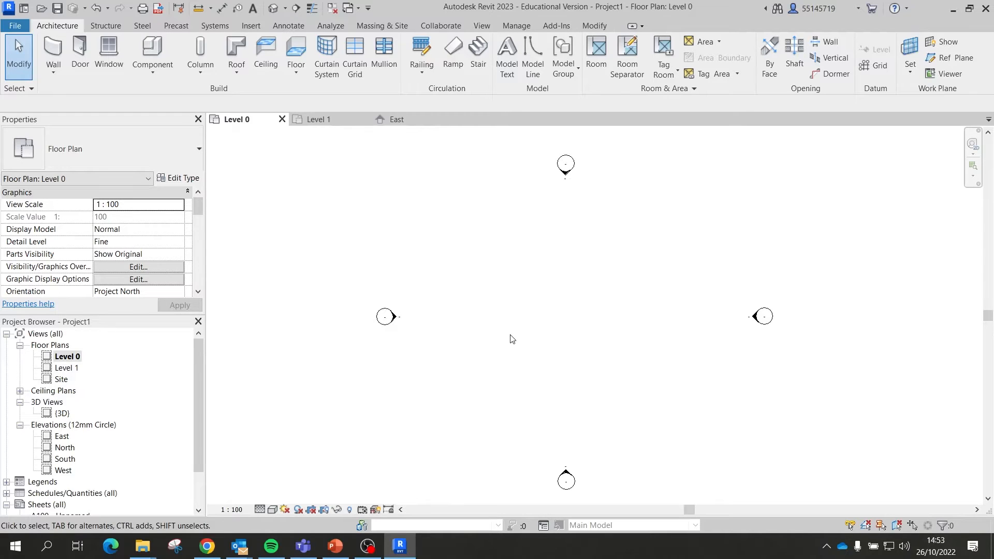
{"action": "left_click", "coordinate": [250, 27]}
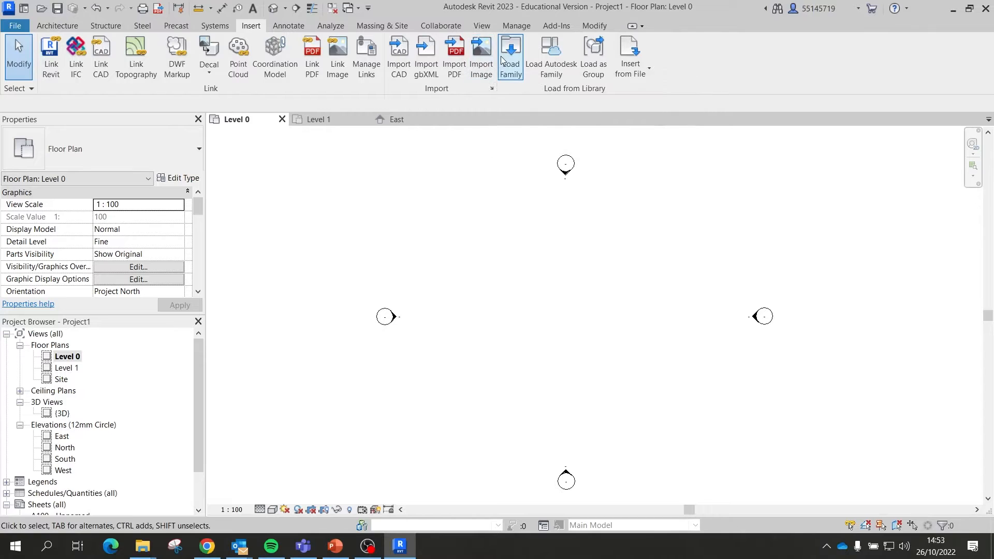
Step: Start Import Image and browse to the desktop's De Blas House Drawings folder
{"action": "left_click", "coordinate": [481, 68]}
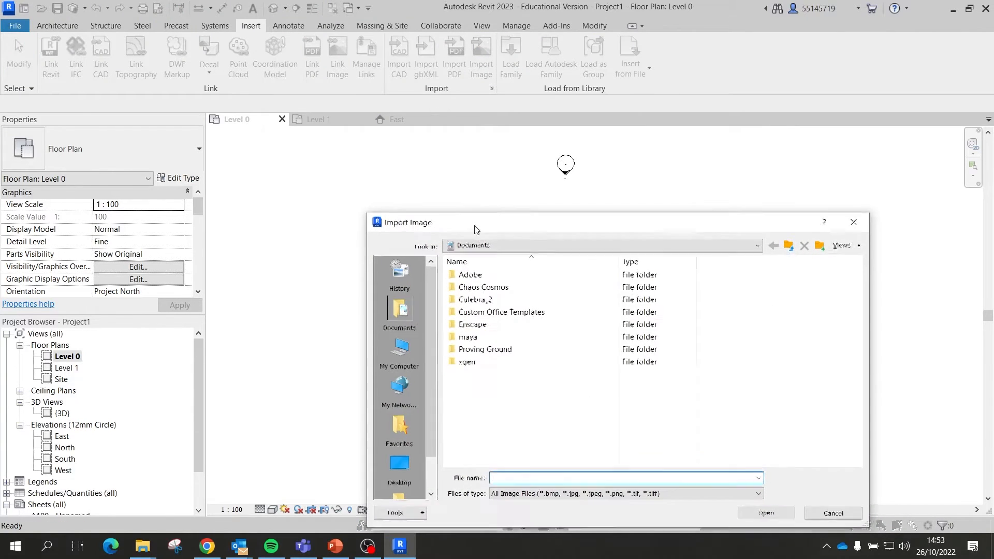
{"action": "left_click_drag", "start_coordinate": [483, 222], "coordinate": [368, 98]}
{"action": "left_click", "coordinate": [303, 347]}
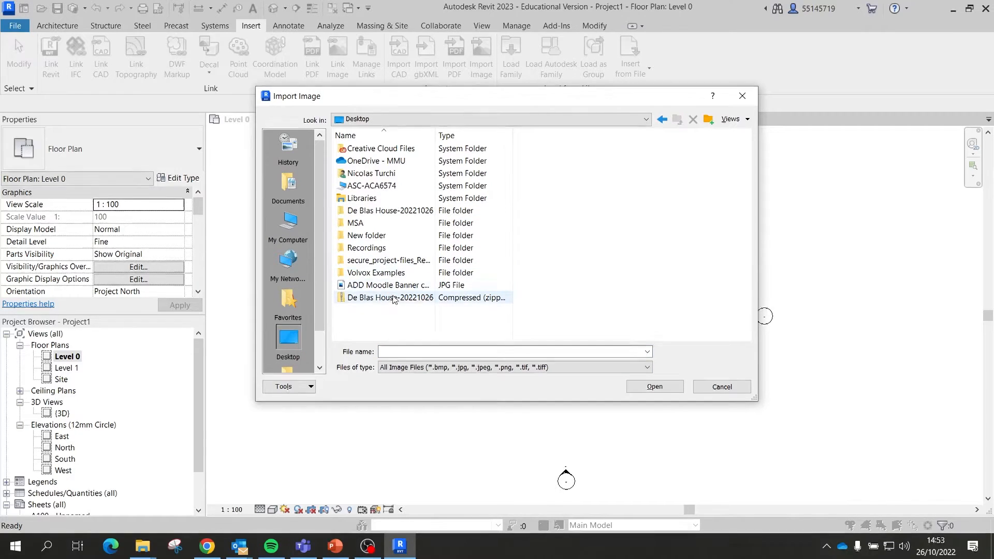
{"action": "double_click", "coordinate": [410, 211]}
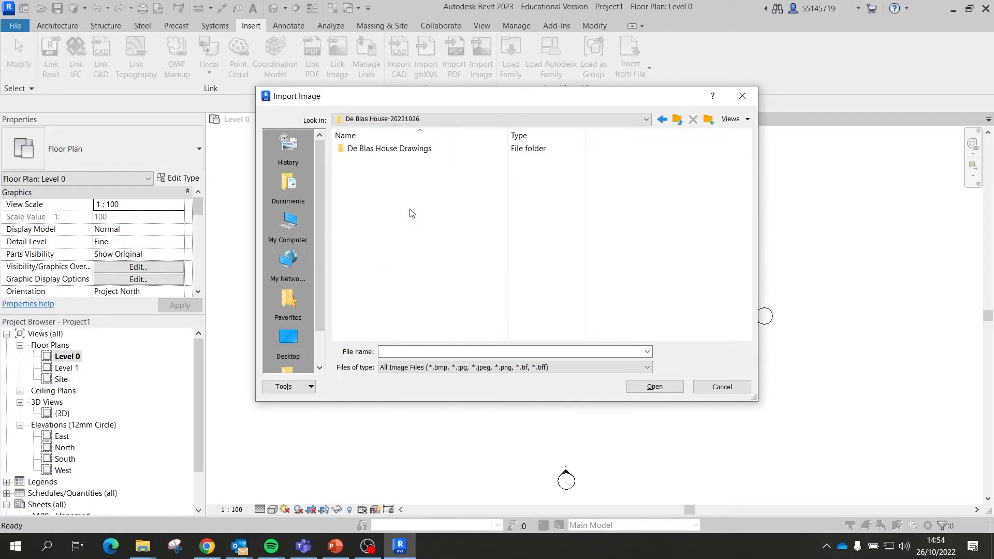
{"action": "double_click", "coordinate": [388, 148]}
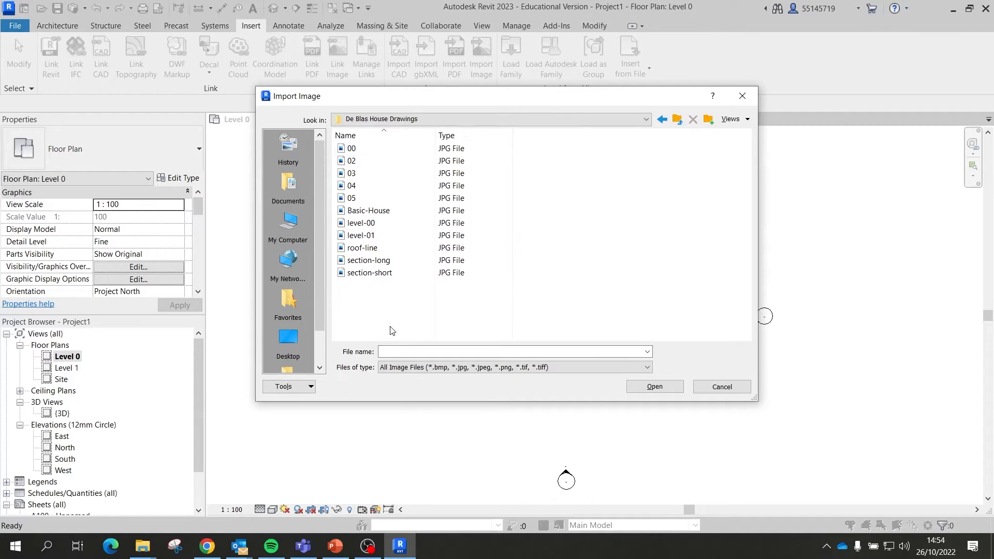
Step: Show large thumbnails, pick level-00.jpg, and place it at the centre of Level 0
{"action": "right_click", "coordinate": [399, 305]}
{"action": "mouse_move", "coordinate": [512, 313]}
{"action": "left_click", "coordinate": [556, 329]}
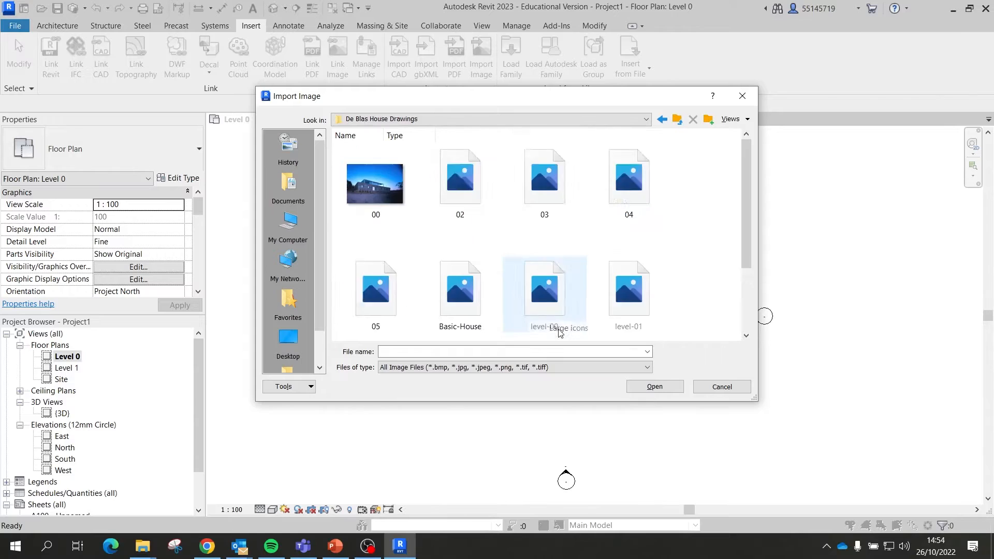
{"action": "scroll", "coordinate": [515, 261], "scroll_direction": "down", "scroll_amount": 2}
{"action": "left_click", "coordinate": [526, 198]}
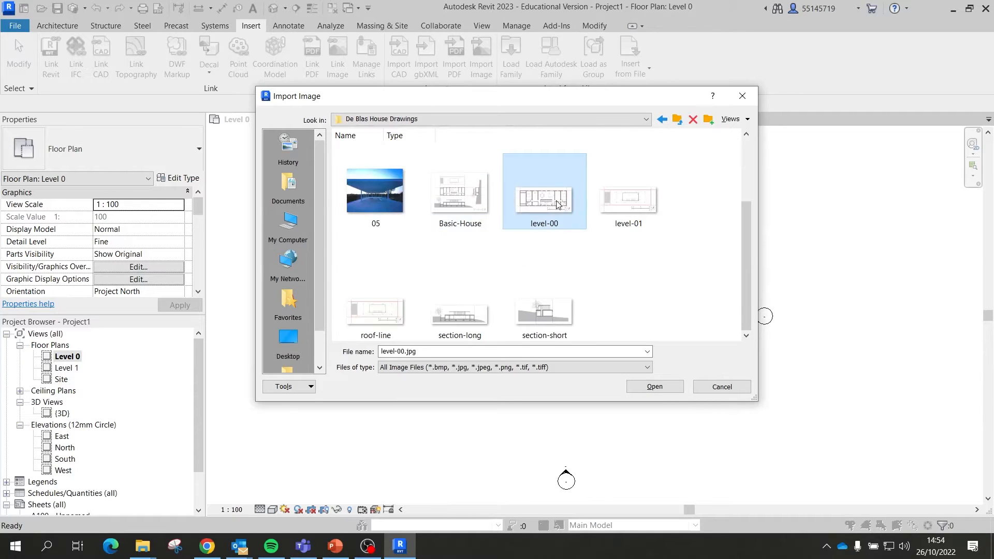
{"action": "left_click", "coordinate": [682, 392]}
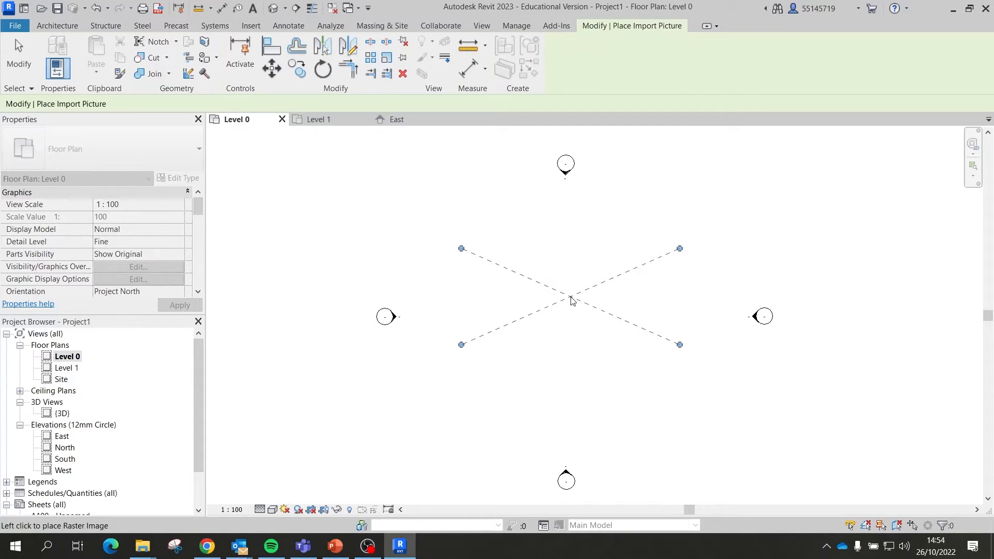
{"action": "left_click", "coordinate": [572, 324]}
Step: Deselect the placed level-00 image and zoom in on its 0–10 m scale bar
{"action": "left_click", "coordinate": [733, 425]}
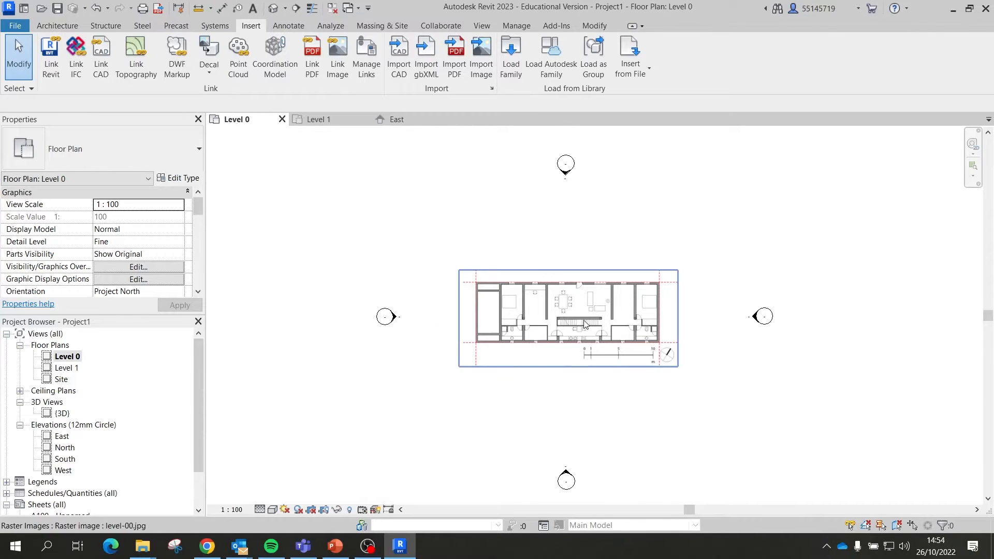
{"action": "scroll", "coordinate": [584, 321], "scroll_direction": "up", "scroll_amount": 4}
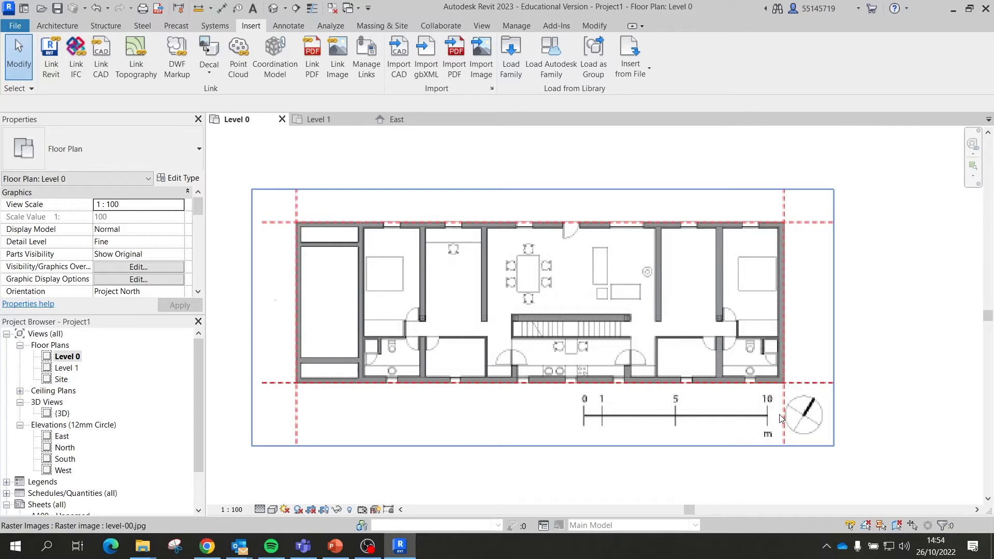
{"action": "scroll", "coordinate": [601, 426], "scroll_direction": "up", "scroll_amount": 3}
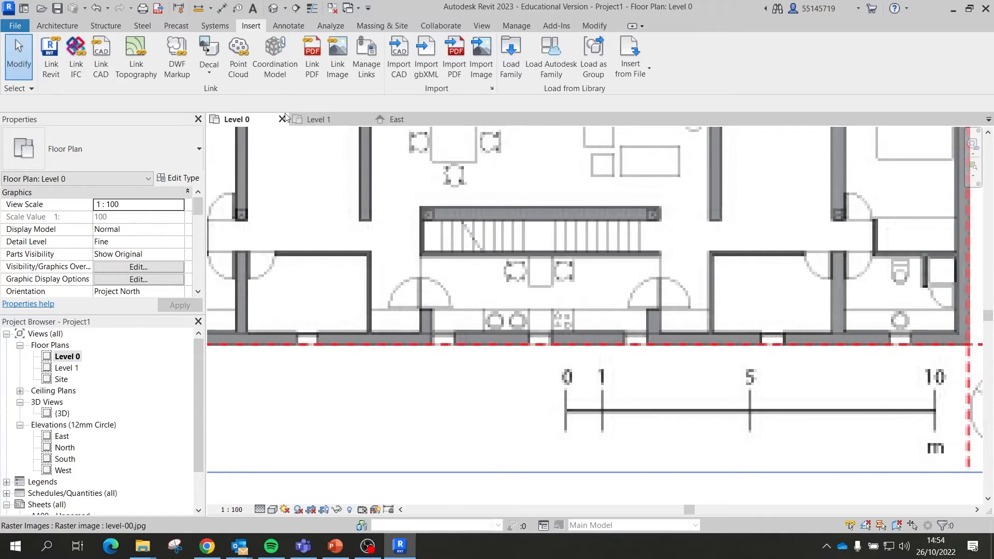
{"action": "left_click", "coordinate": [197, 8]}
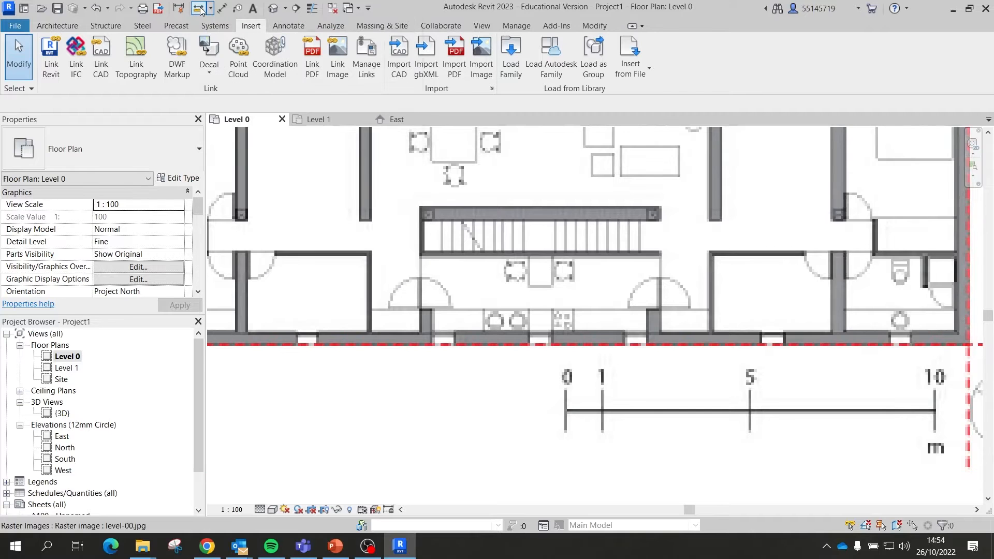
{"action": "scroll", "coordinate": [580, 424], "scroll_direction": "up", "scroll_amount": 1}
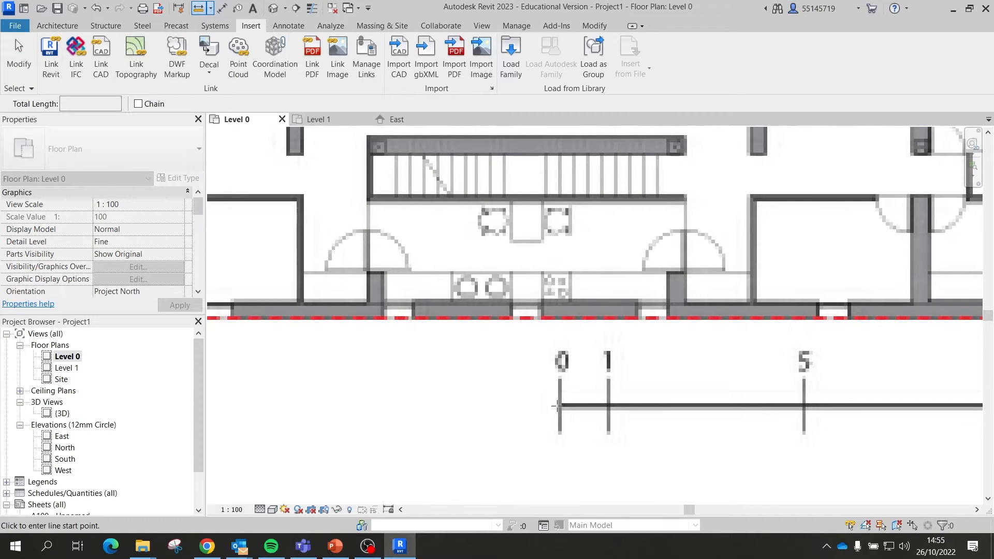
{"action": "left_click", "coordinate": [559, 406]}
{"action": "scroll", "coordinate": [319, 340], "scroll_direction": "down", "scroll_amount": 3}
{"action": "scroll", "coordinate": [733, 392], "scroll_direction": "up", "scroll_amount": 3}
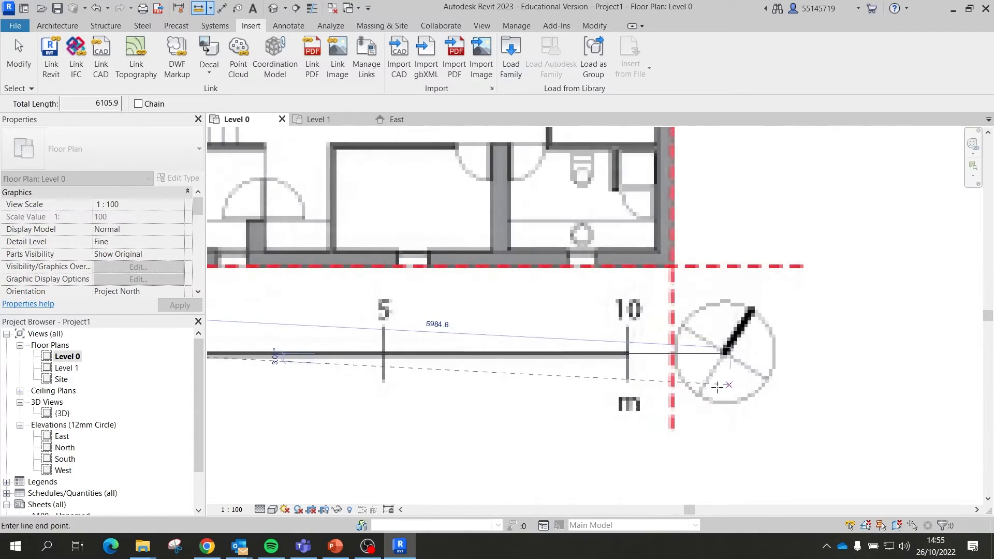
{"action": "scroll", "coordinate": [635, 353], "scroll_direction": "up", "scroll_amount": 3}
{"action": "scroll", "coordinate": [636, 353], "scroll_direction": "down", "scroll_amount": 5}
{"action": "scroll", "coordinate": [618, 354], "scroll_direction": "up", "scroll_amount": 3}
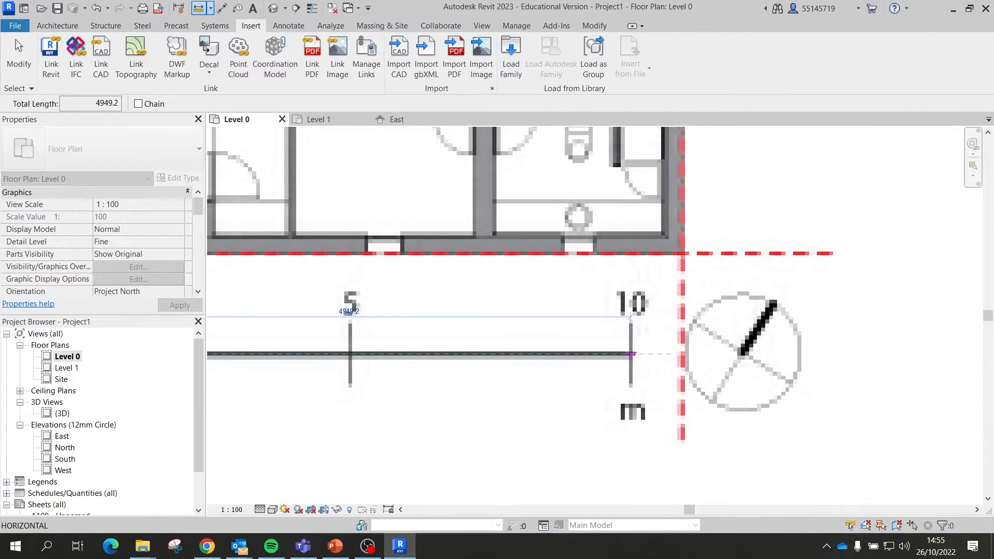
{"action": "left_click", "coordinate": [631, 354]}
{"action": "scroll", "coordinate": [362, 314], "scroll_direction": "up", "scroll_amount": 5}
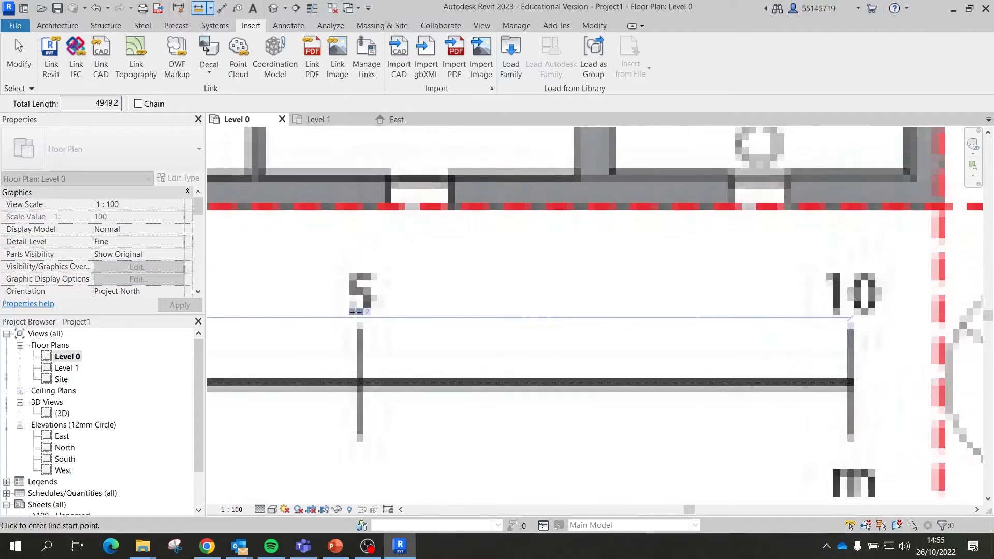
{"action": "scroll", "coordinate": [361, 314], "scroll_direction": "up", "scroll_amount": 2}
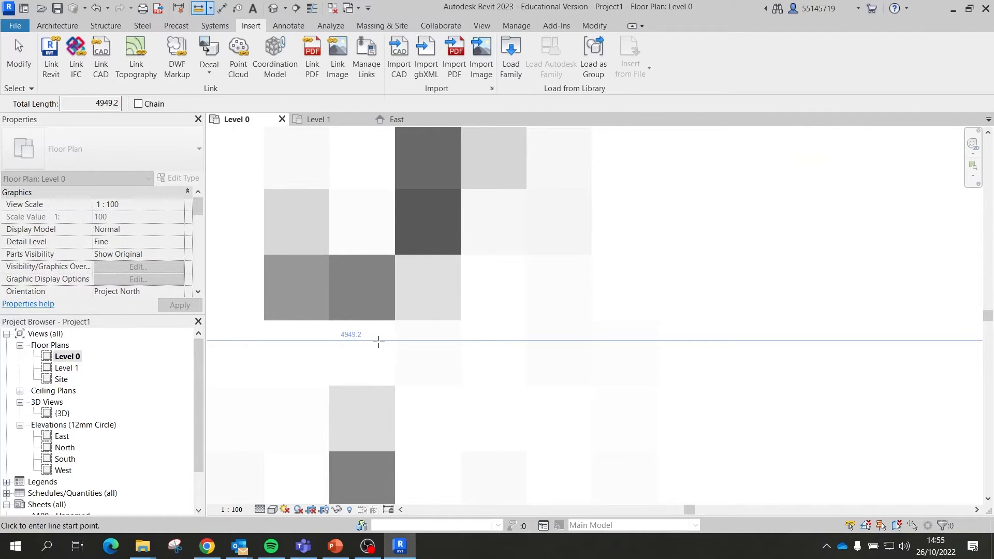
{"action": "scroll", "coordinate": [414, 370], "scroll_direction": "down", "scroll_amount": 2}
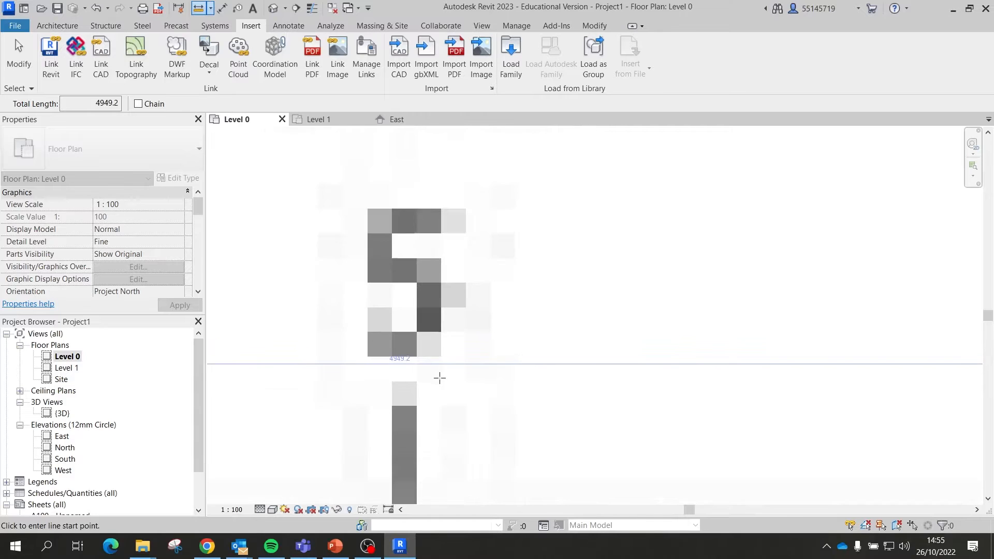
{"action": "key", "text": "Escape"}
{"action": "scroll", "coordinate": [506, 359], "scroll_direction": "down", "scroll_amount": 3}
{"action": "scroll", "coordinate": [559, 361], "scroll_direction": "down", "scroll_amount": 5}
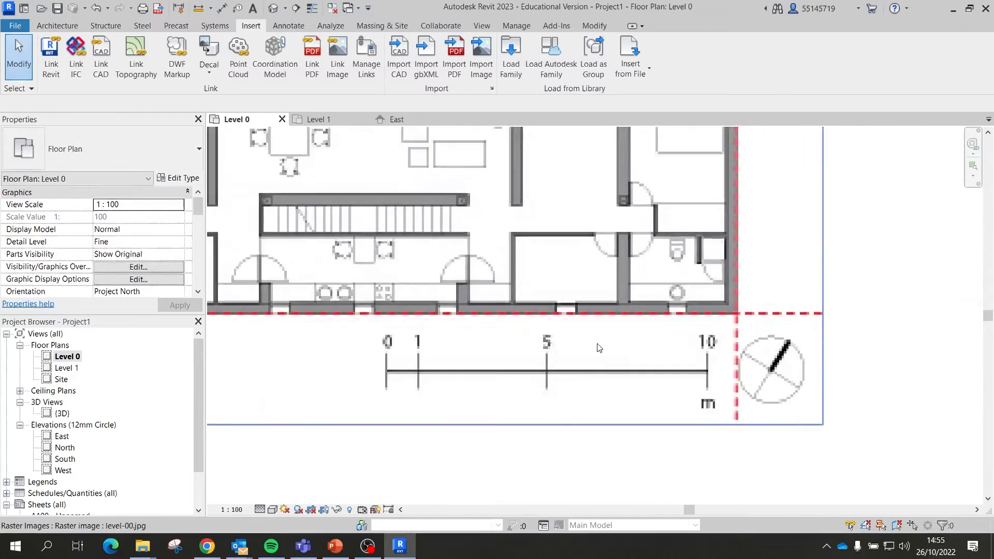
{"action": "scroll", "coordinate": [561, 360], "scroll_direction": "down", "scroll_amount": 2}
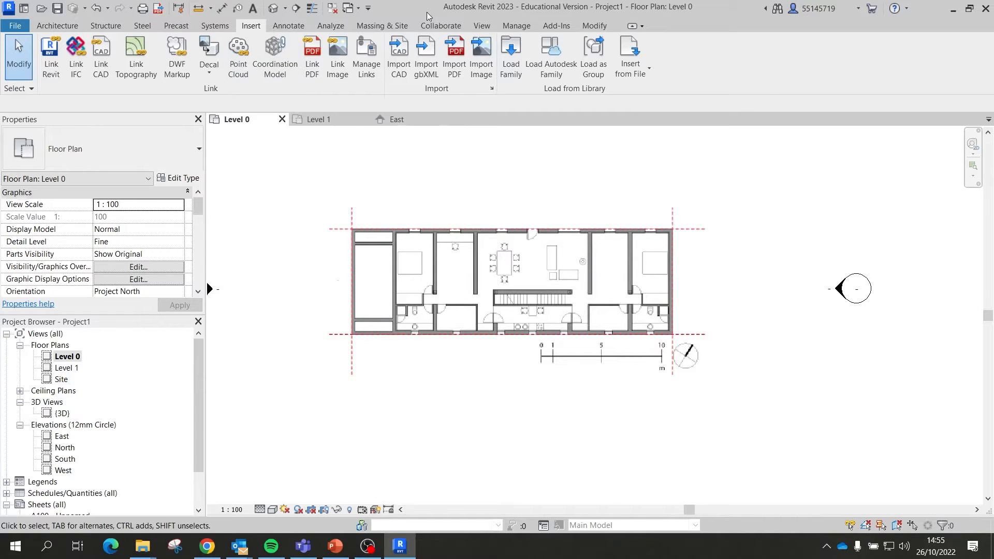
Step: Delete the level-00.jpg raster image from the Level 0 plan and return to the Insert tools
{"action": "left_click", "coordinate": [595, 28]}
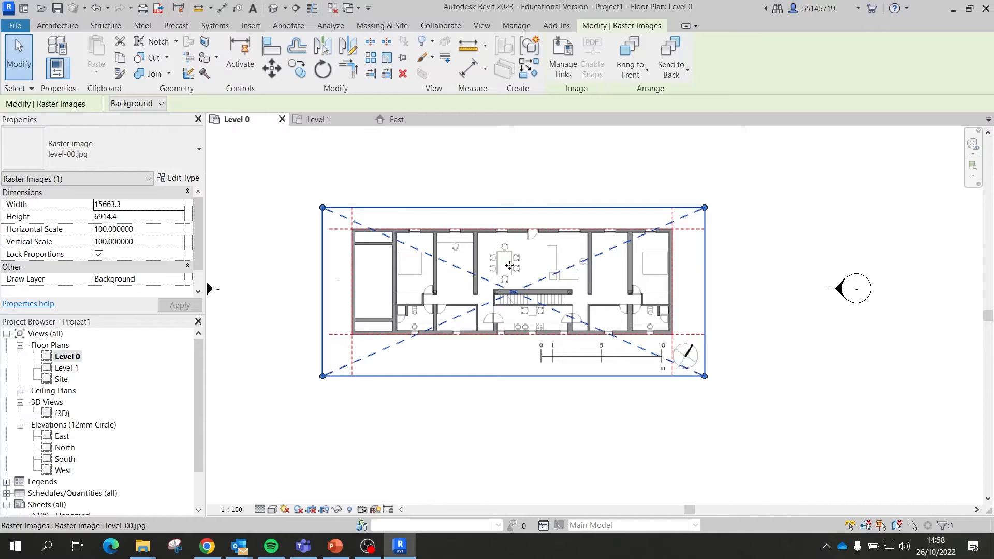
{"action": "key", "text": "Delete"}
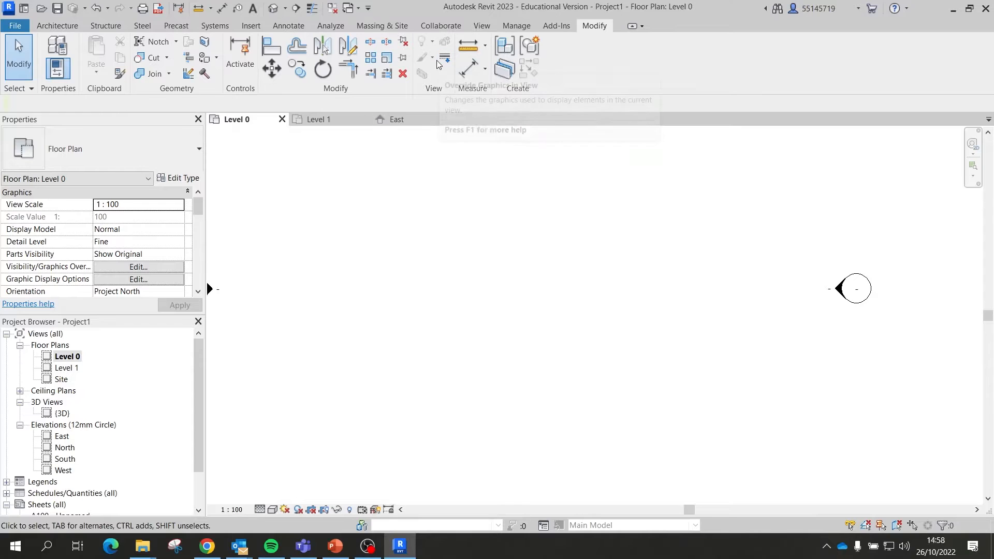
{"action": "left_click", "coordinate": [260, 26]}
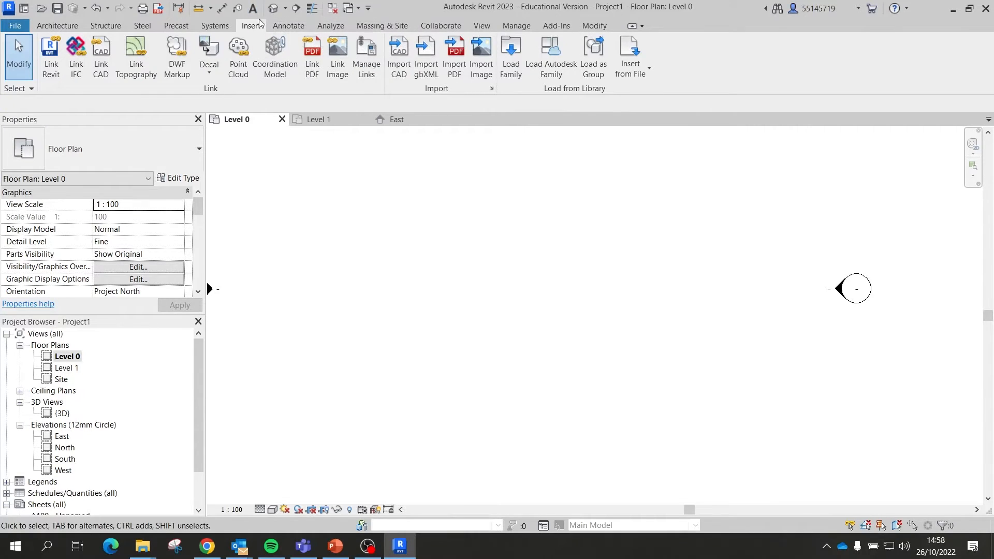
Step: Re-import level-00.jpg at the Level 0 plan centre, then open the Level 1 floor plan
{"action": "left_click", "coordinate": [483, 61]}
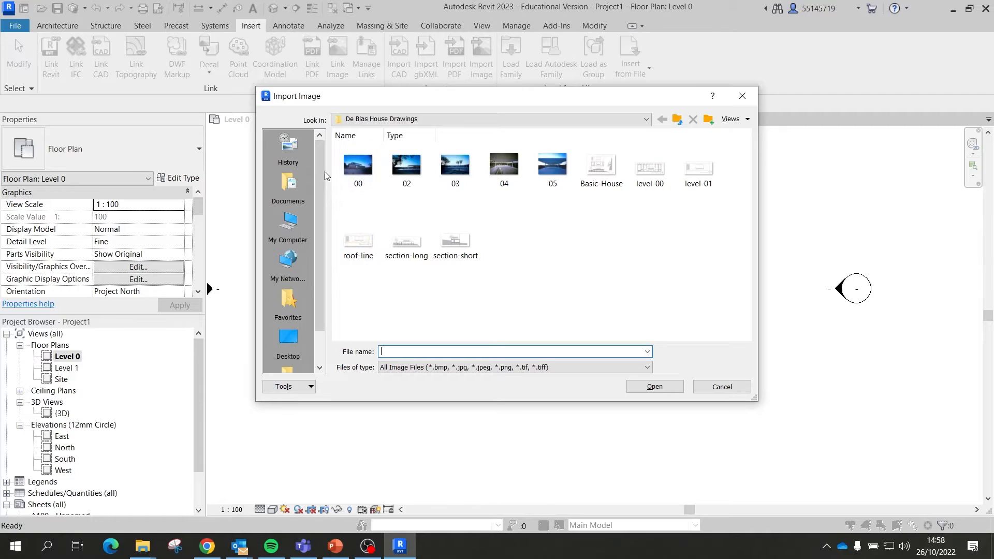
{"action": "left_click", "coordinate": [665, 171]}
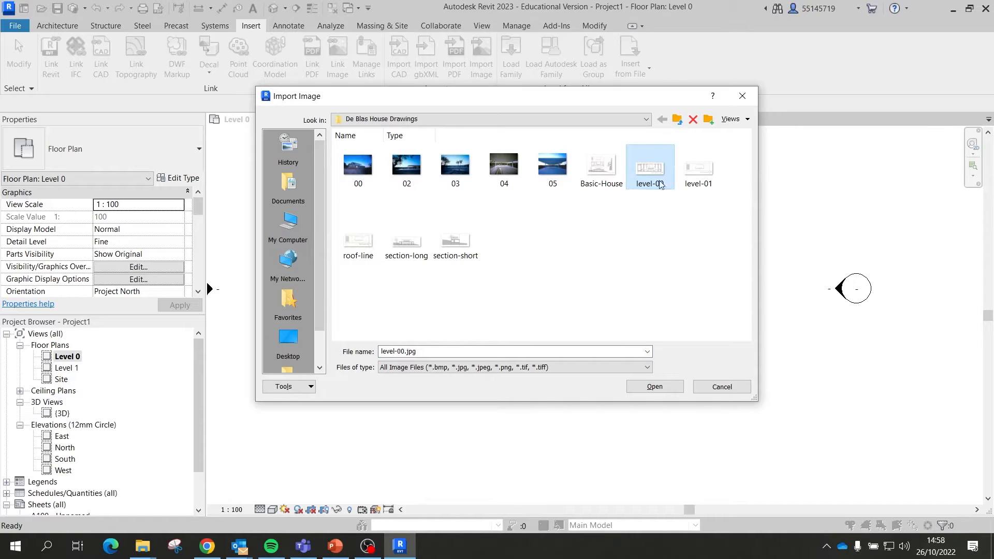
{"action": "left_click", "coordinate": [655, 387]}
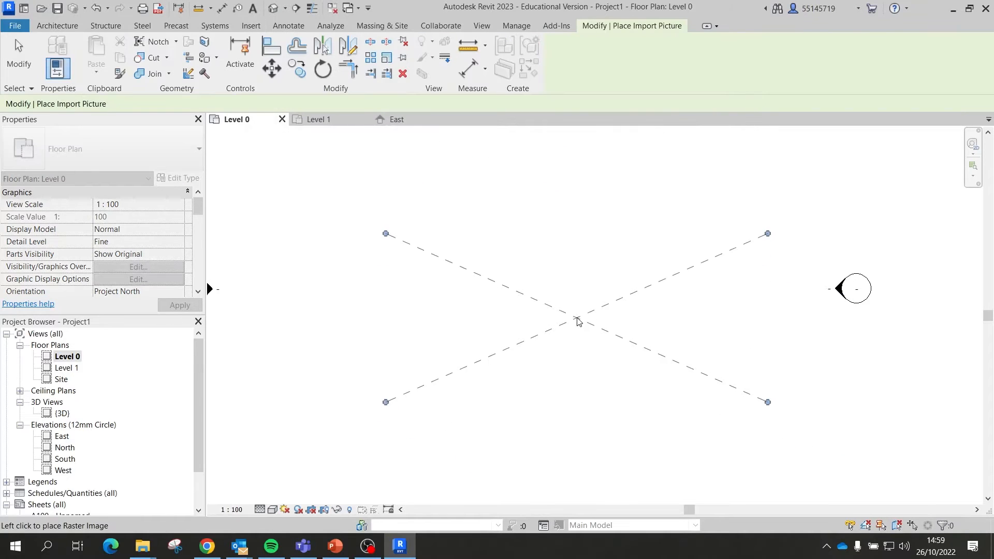
{"action": "scroll", "coordinate": [578, 321], "scroll_direction": "down", "scroll_amount": 2}
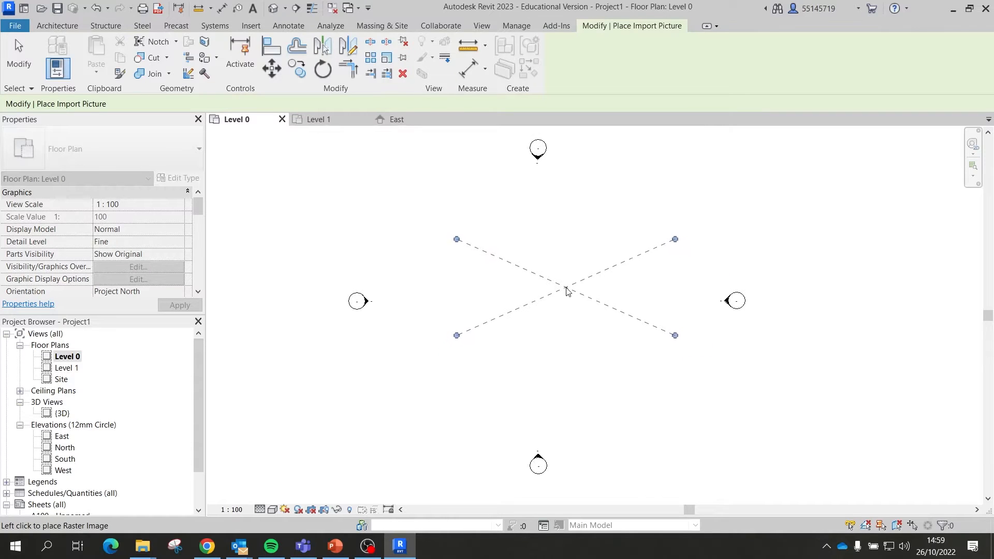
{"action": "left_click", "coordinate": [542, 308]}
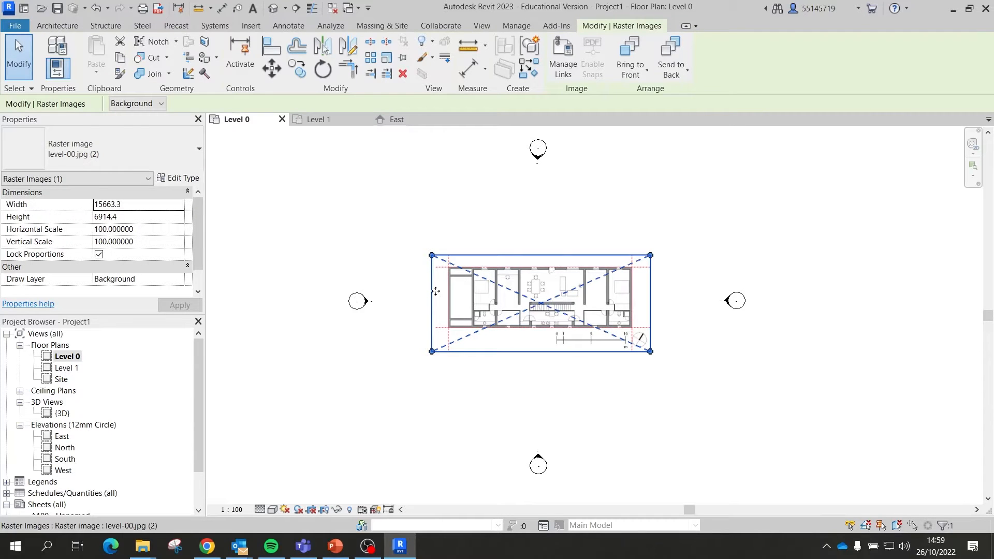
{"action": "left_click", "coordinate": [572, 234]}
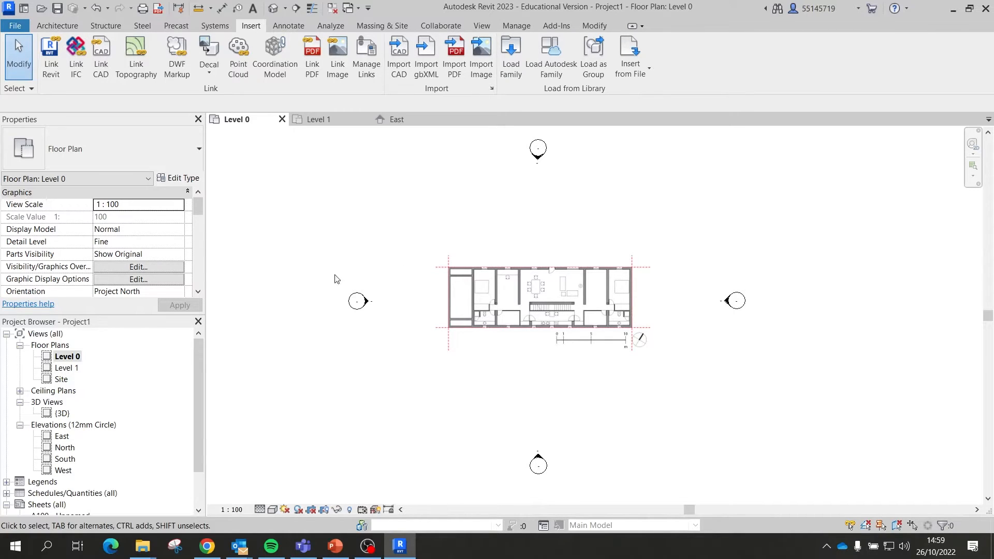
{"action": "double_click", "coordinate": [68, 368]}
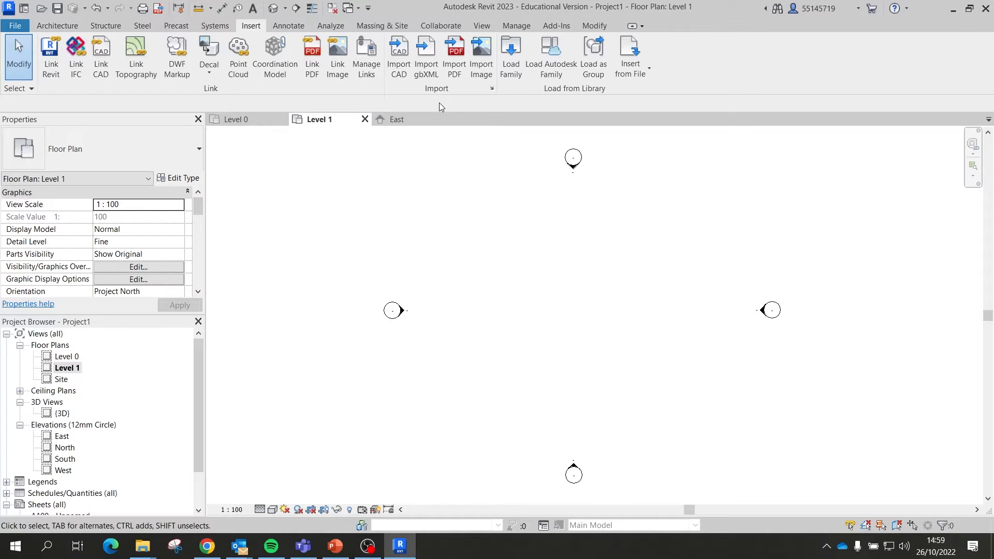
Step: Import level-01.jpg and place it at the centre of the Level 1 plan
{"action": "left_click", "coordinate": [478, 56]}
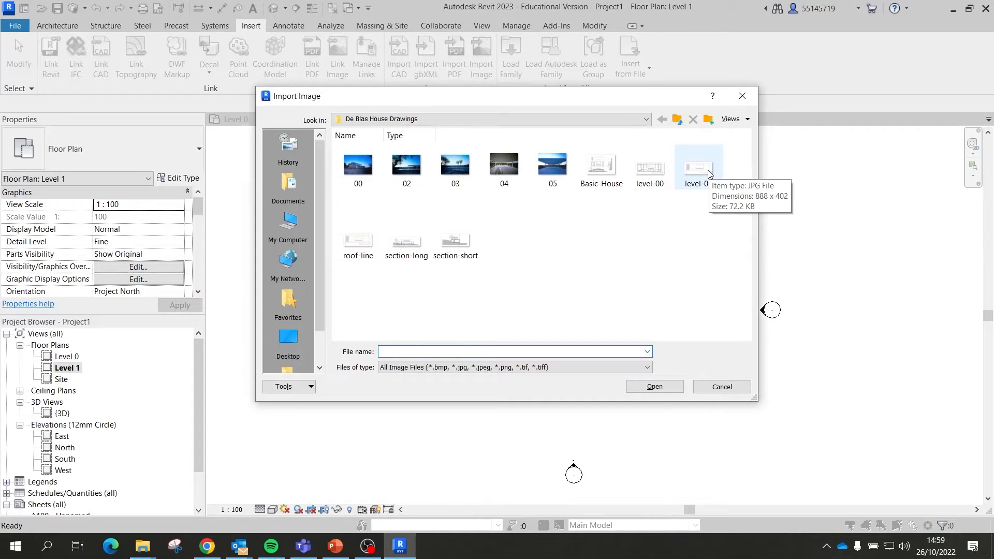
{"action": "left_click", "coordinate": [708, 172]}
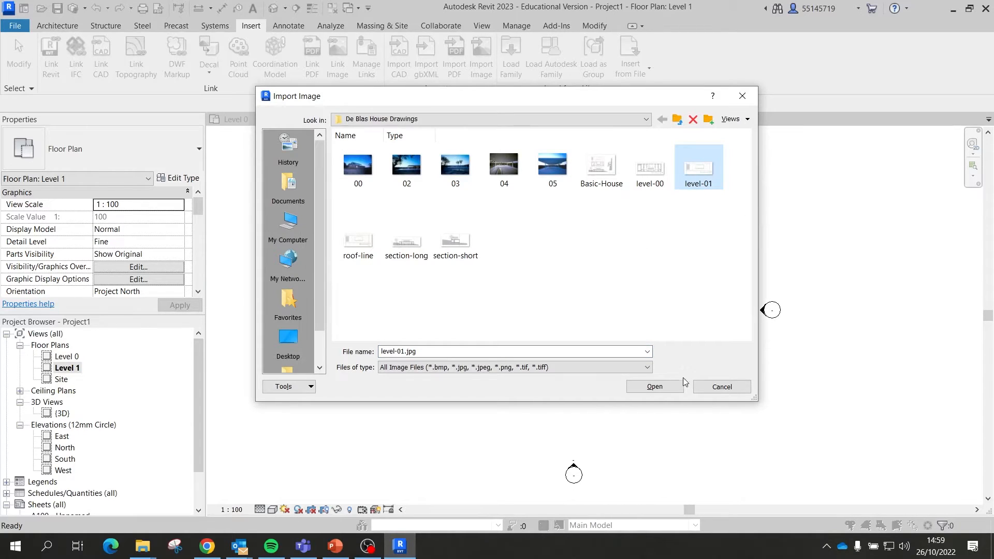
{"action": "left_click", "coordinate": [652, 388]}
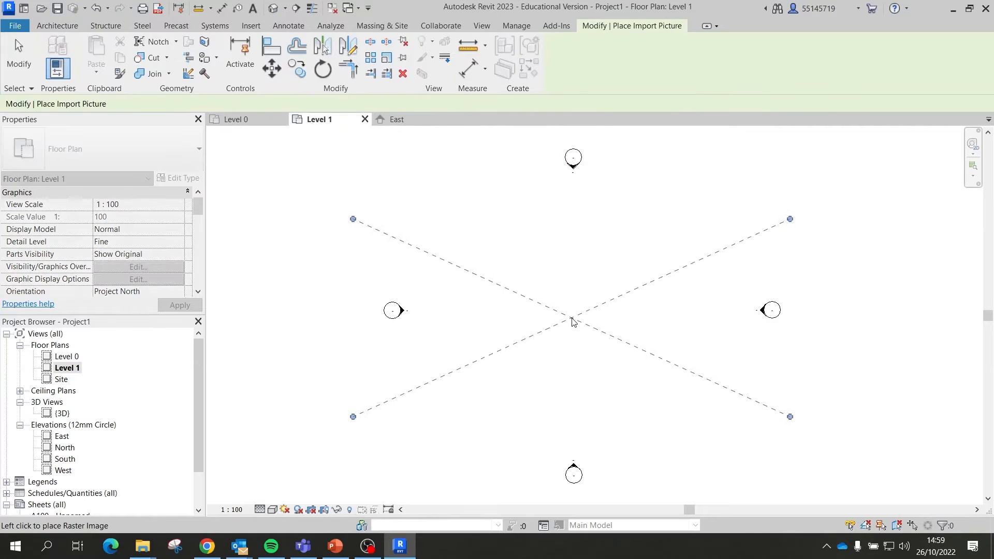
{"action": "left_click", "coordinate": [569, 319]}
{"action": "left_click", "coordinate": [266, 328]}
{"action": "scroll", "coordinate": [392, 330], "scroll_direction": "down", "scroll_amount": 2}
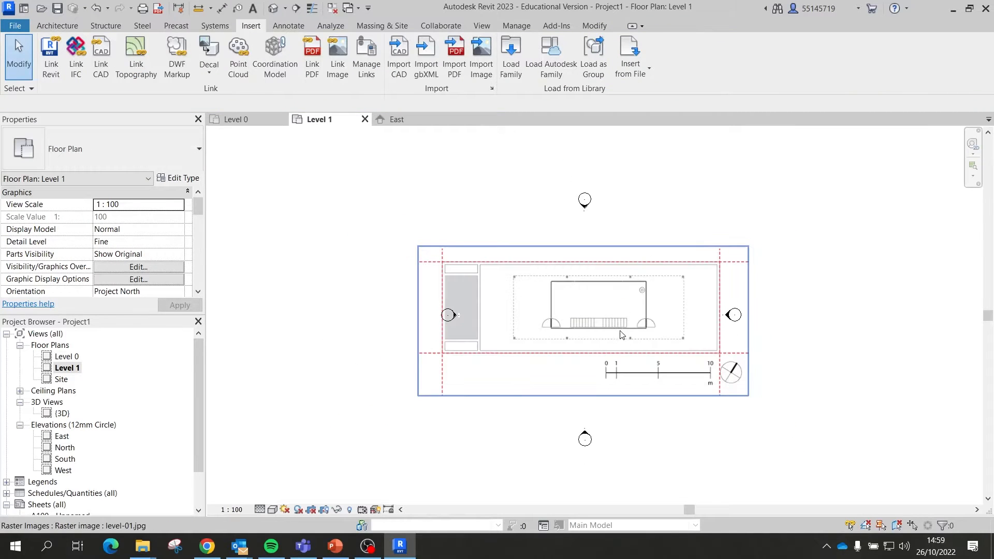
{"action": "scroll", "coordinate": [332, 295], "scroll_direction": "up", "scroll_amount": 2}
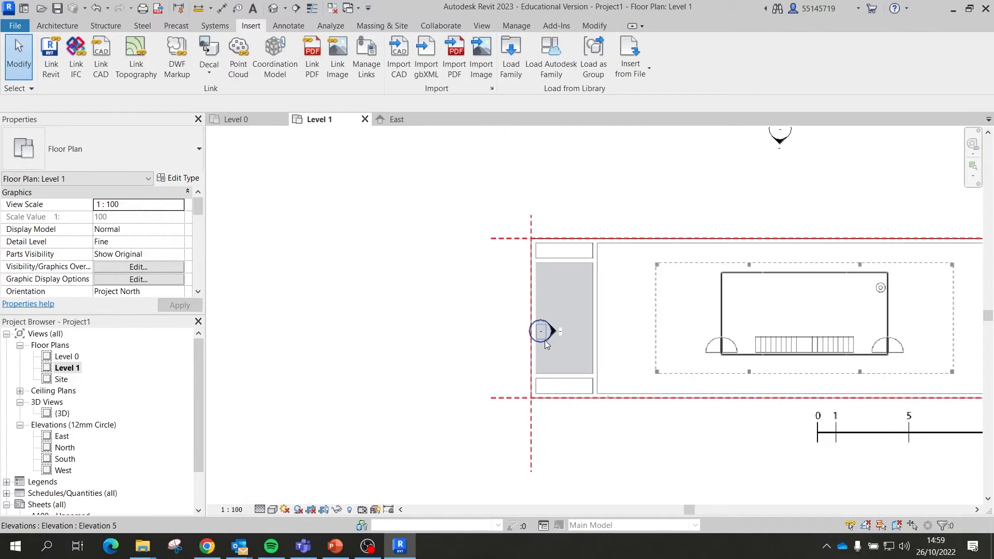
Step: Move the whole left elevation marker outside the plan image to the left
{"action": "left_click", "coordinate": [549, 338]}
{"action": "left_click", "coordinate": [513, 344]}
{"action": "left_click", "coordinate": [539, 346]}
{"action": "mouse_move", "coordinate": [552, 334]}
{"action": "left_mouse_down"}
{"action": "mouse_move", "coordinate": [395, 321]}
{"action": "mouse_move", "coordinate": [357, 330]}
{"action": "left_mouse_up"}
{"action": "scroll", "coordinate": [357, 329], "scroll_direction": "down", "scroll_amount": 2}
Step: Move the South elevation marker farther down and the East marker farther right of the plan
{"action": "left_click", "coordinate": [571, 236]}
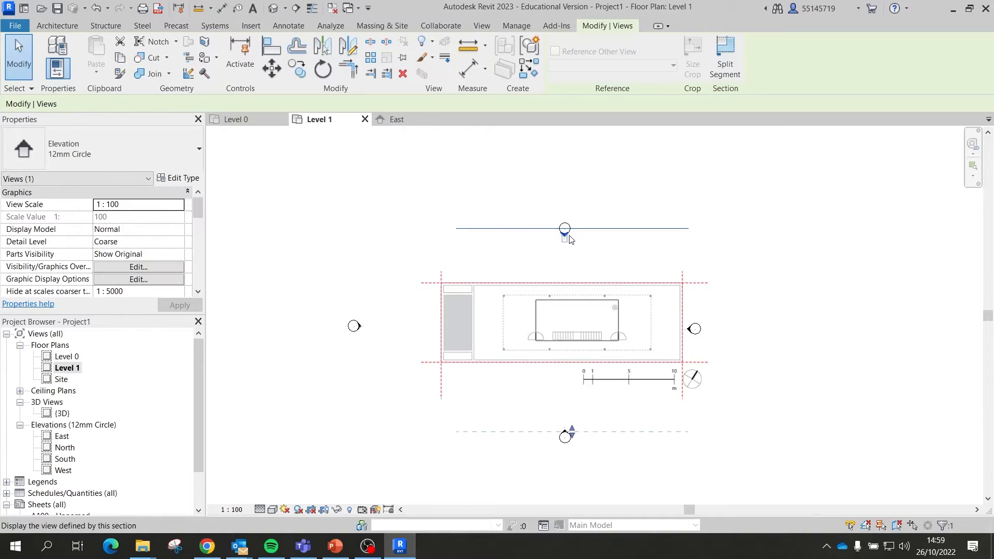
{"action": "mouse_move", "coordinate": [566, 229]}
{"action": "left_mouse_down"}
{"action": "mouse_move", "coordinate": [565, 210]}
{"action": "mouse_move", "coordinate": [565, 229]}
{"action": "left_mouse_up"}
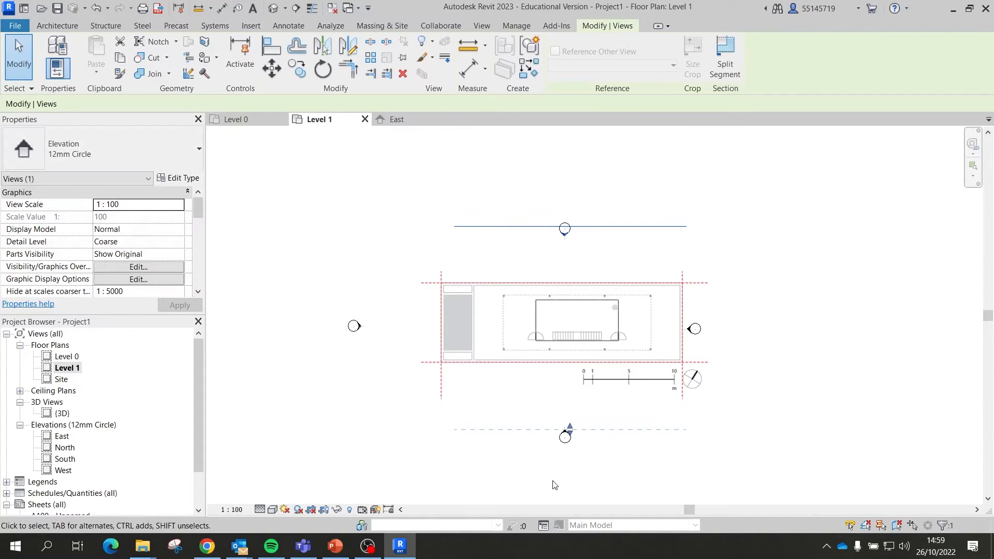
{"action": "left_click", "coordinate": [565, 437]}
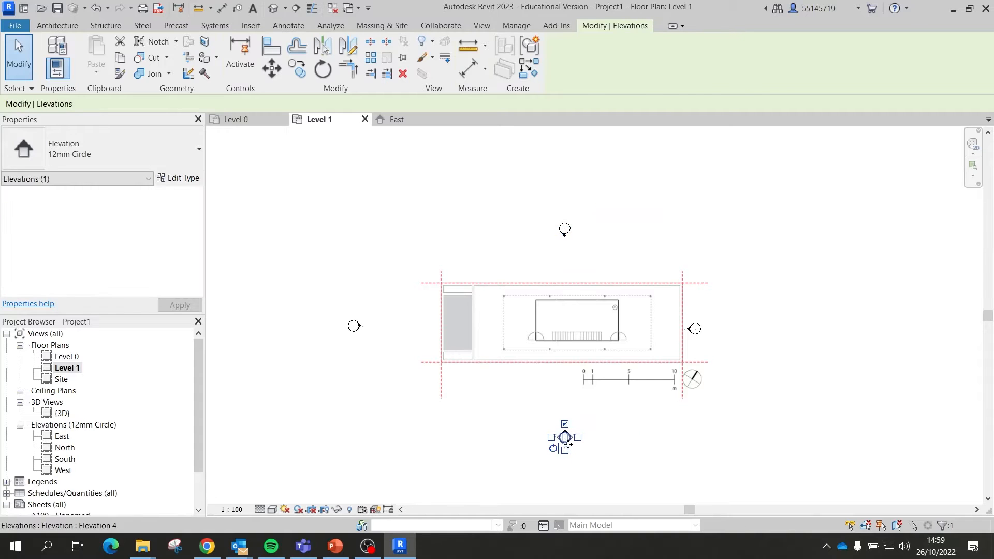
{"action": "left_click_drag", "start_coordinate": [569, 449], "coordinate": [568, 471]}
{"action": "left_click", "coordinate": [587, 451]}
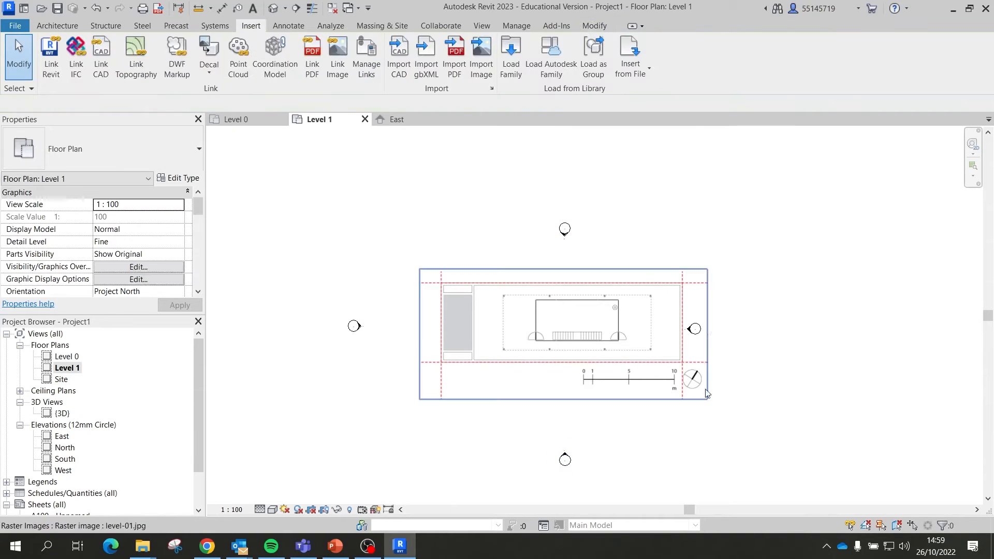
{"action": "left_click", "coordinate": [699, 330]}
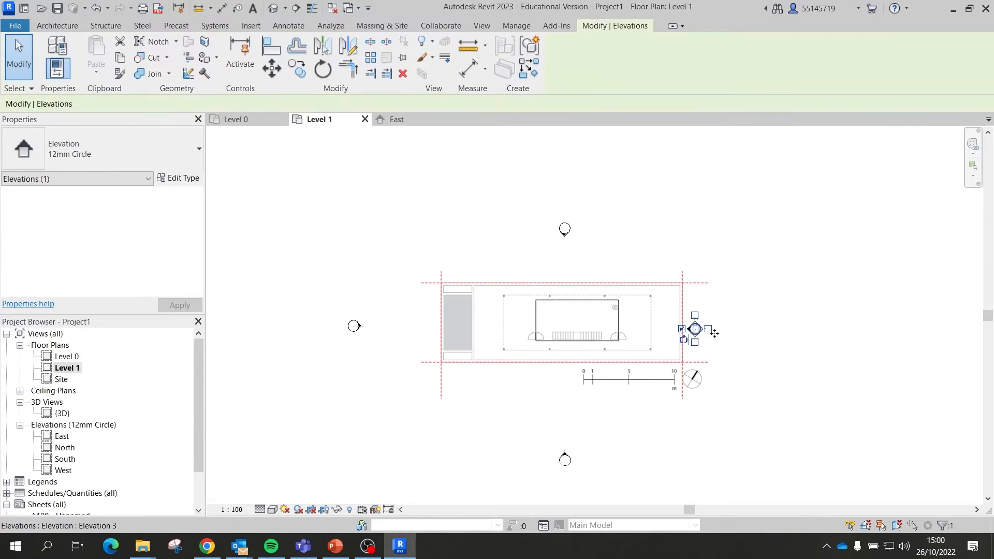
{"action": "left_click_drag", "start_coordinate": [714, 333], "coordinate": [763, 333]}
{"action": "left_click", "coordinate": [804, 385]}
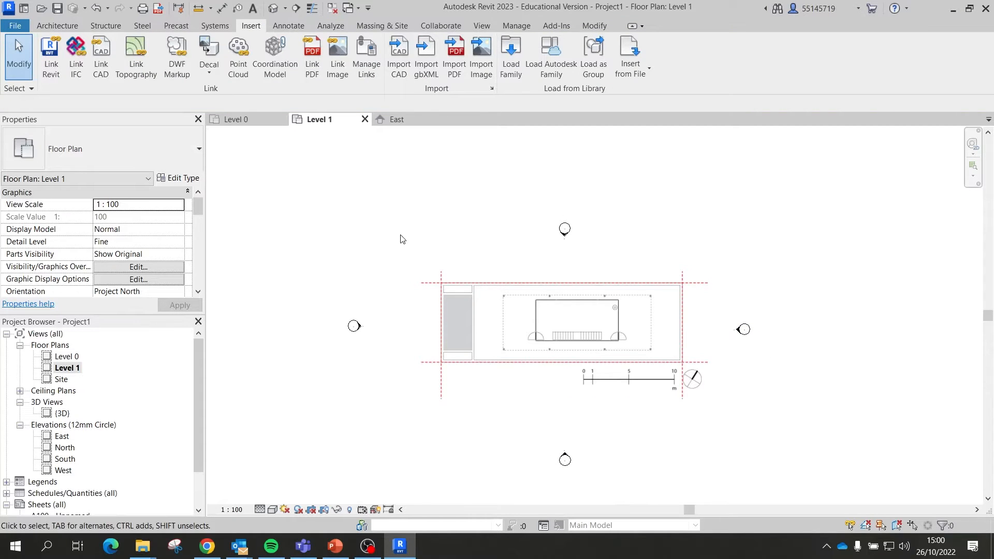
{"action": "scroll", "coordinate": [541, 318], "scroll_direction": "up", "scroll_amount": 3}
{"action": "scroll", "coordinate": [550, 395], "scroll_direction": "down", "scroll_amount": 3}
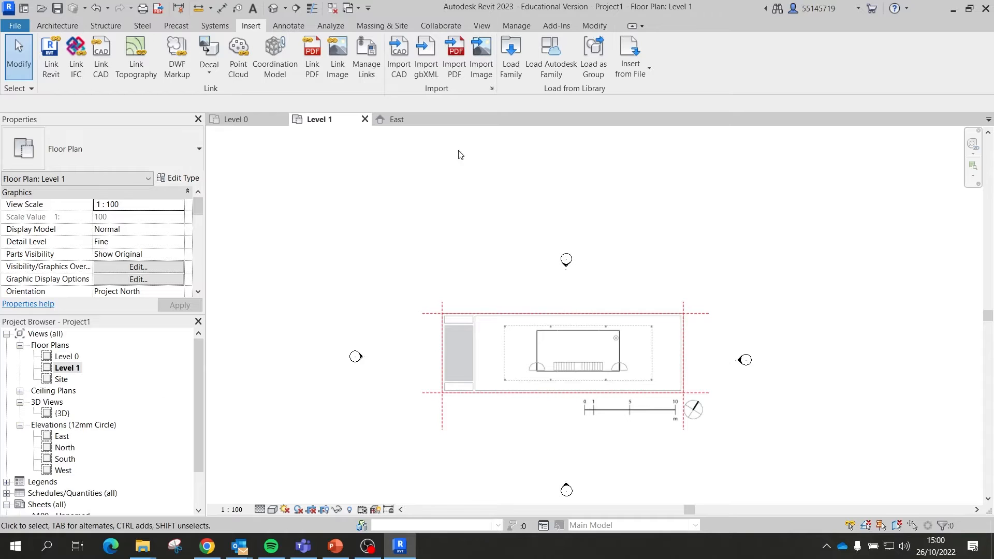
Step: Switch to the East elevation, check Level 1 sits at 4000, and locate the Level tool
{"action": "left_click", "coordinate": [397, 120]}
{"action": "scroll", "coordinate": [560, 392], "scroll_direction": "down", "scroll_amount": 3}
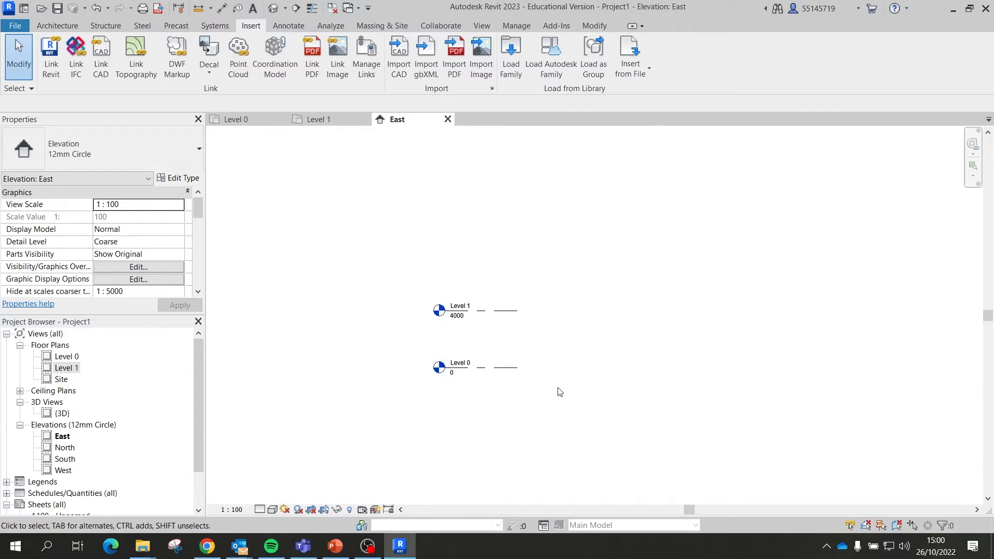
{"action": "scroll", "coordinate": [524, 298], "scroll_direction": "up", "scroll_amount": 2}
{"action": "left_click", "coordinate": [440, 323]}
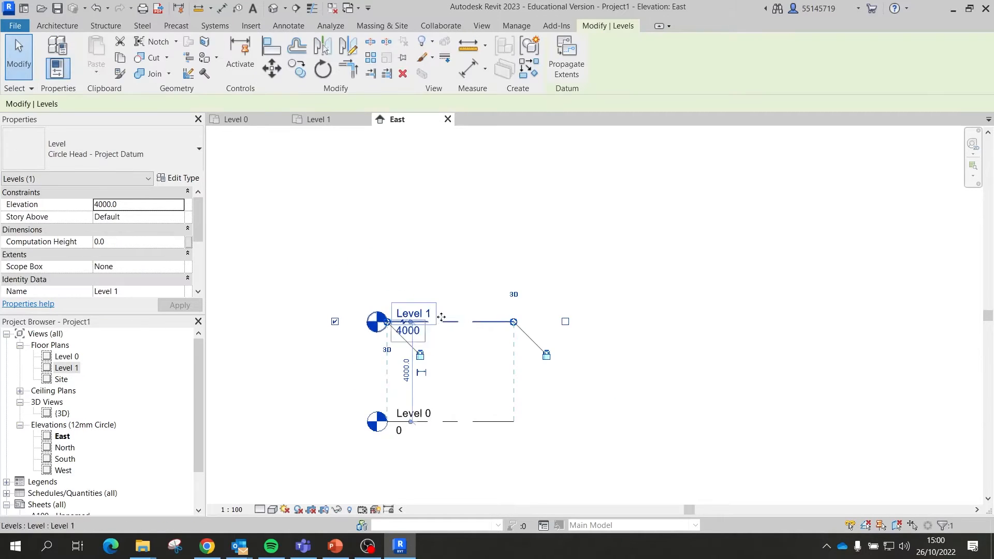
{"action": "left_click", "coordinate": [535, 228]}
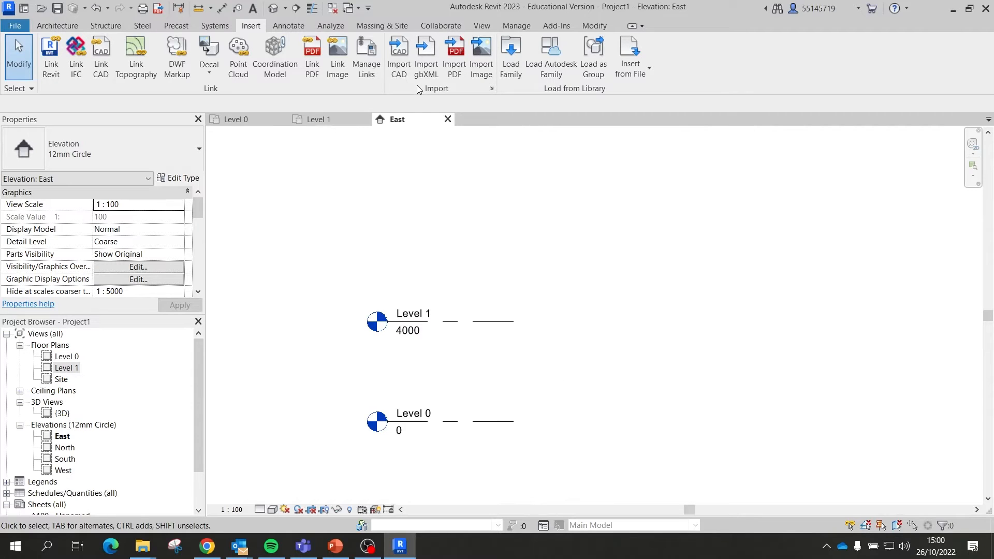
{"action": "left_click", "coordinate": [365, 28]}
{"action": "left_click", "coordinate": [55, 31]}
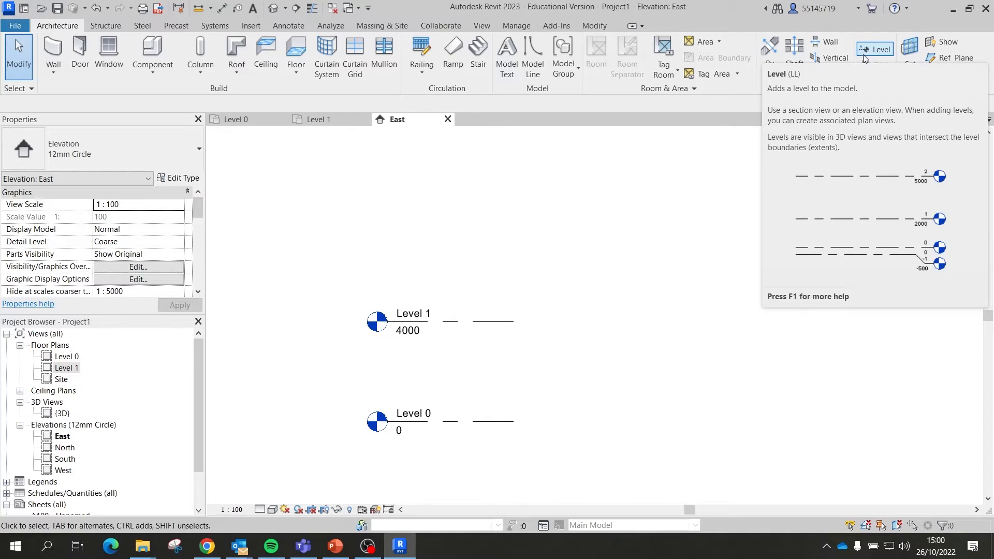
Step: Draw a new Level 2 line above Level 1 and shift its head to the left
{"action": "left_click", "coordinate": [879, 56]}
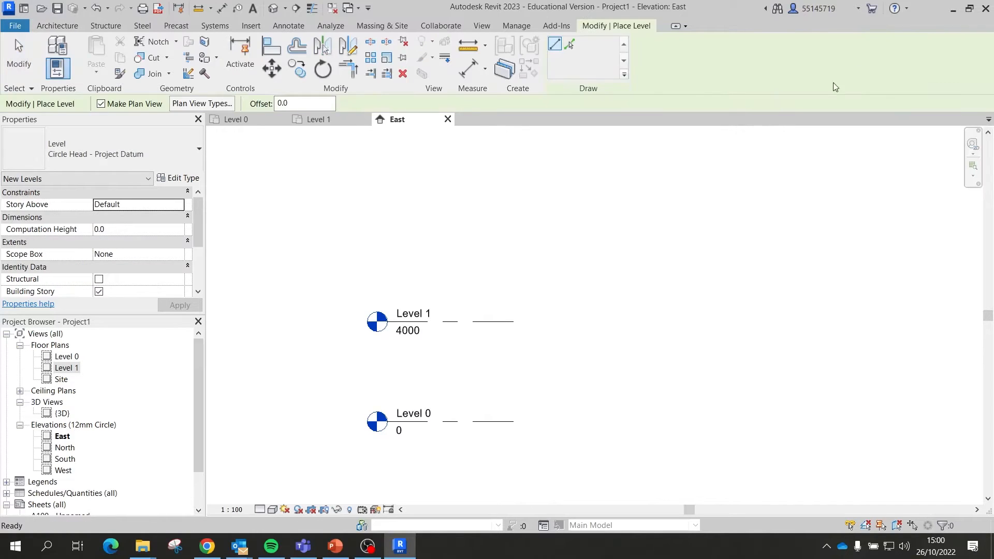
{"action": "scroll", "coordinate": [462, 240], "scroll_direction": "up", "scroll_amount": 1}
{"action": "scroll", "coordinate": [462, 240], "scroll_direction": "up", "scroll_amount": 1}
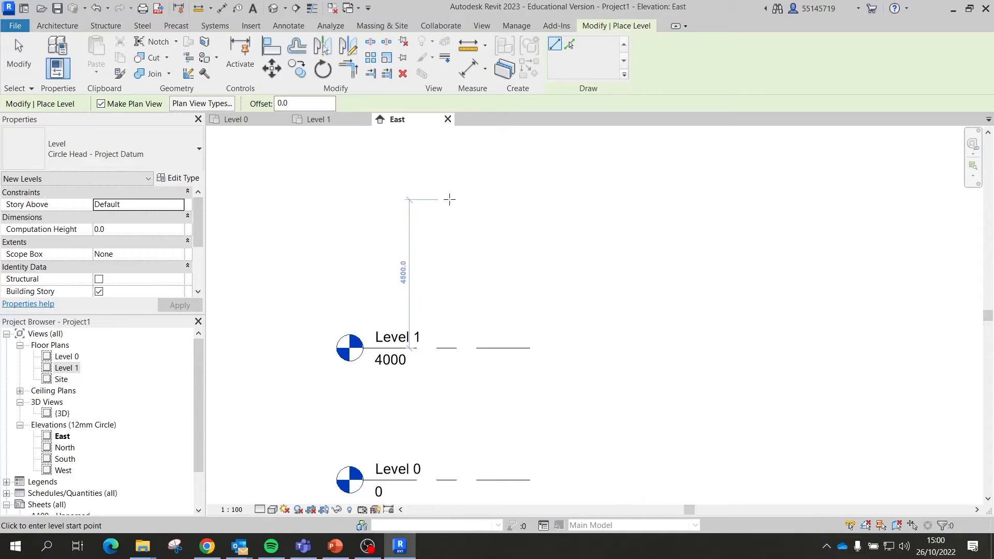
{"action": "scroll", "coordinate": [449, 200], "scroll_direction": "down", "scroll_amount": 1}
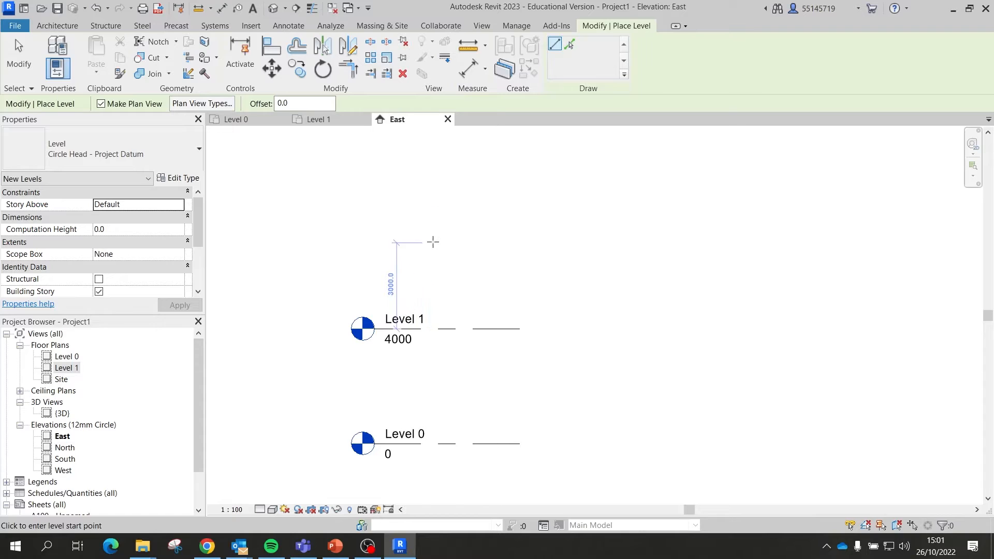
{"action": "left_click", "coordinate": [433, 237]}
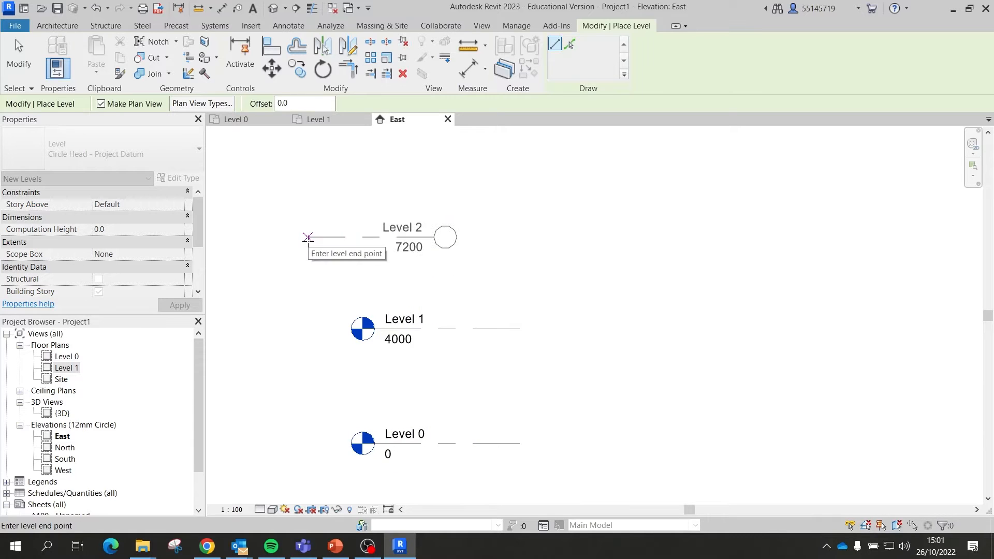
{"action": "left_click", "coordinate": [314, 237]}
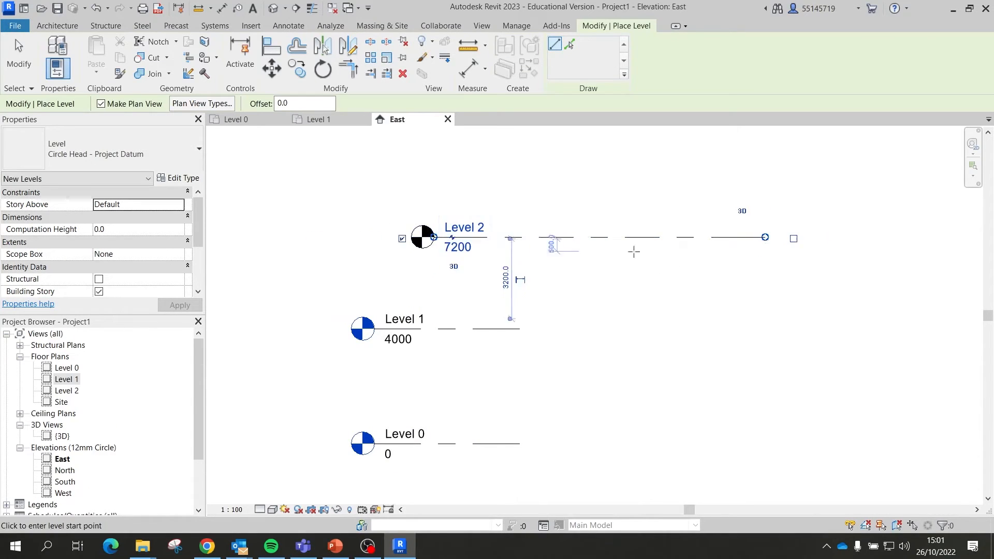
{"action": "scroll", "coordinate": [633, 251], "scroll_direction": "down", "scroll_amount": 2}
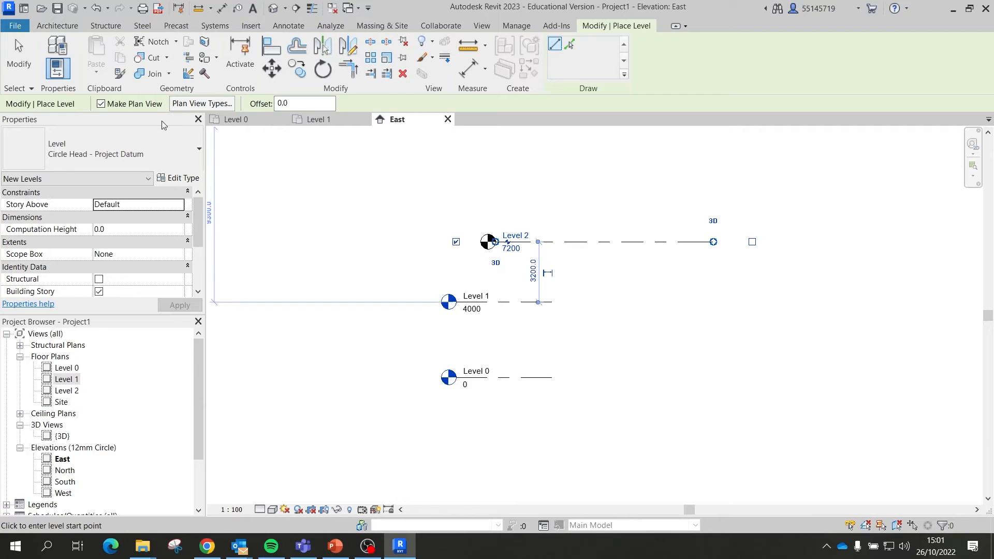
{"action": "key", "text": "Escape"}
{"action": "key", "text": "Escape"}
{"action": "scroll", "coordinate": [436, 285], "scroll_direction": "up", "scroll_amount": 2}
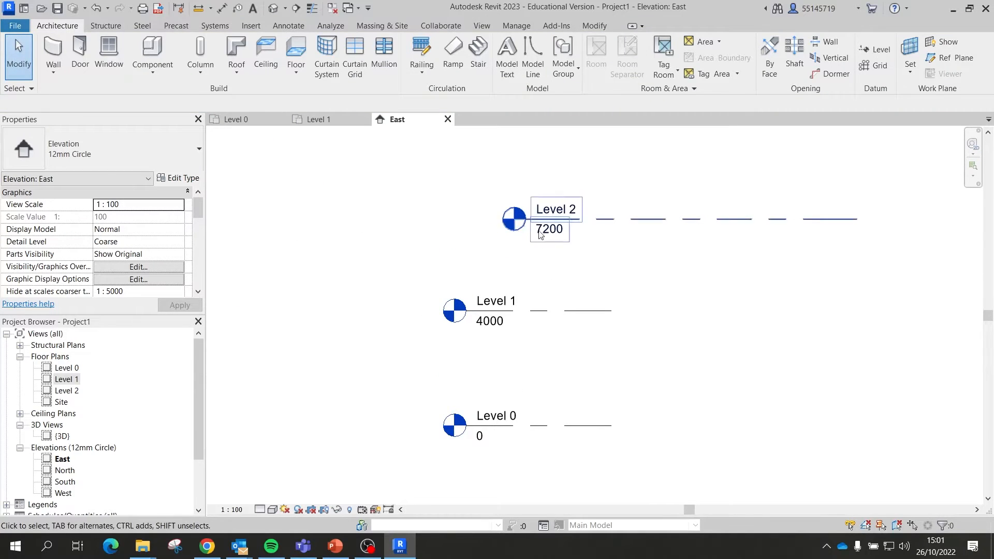
{"action": "left_click_drag", "start_coordinate": [620, 219], "coordinate": [558, 221]}
{"action": "left_click", "coordinate": [726, 295]}
Step: Set Level 2's elevation to 7500
{"action": "scroll", "coordinate": [484, 216], "scroll_direction": "up", "scroll_amount": 2}
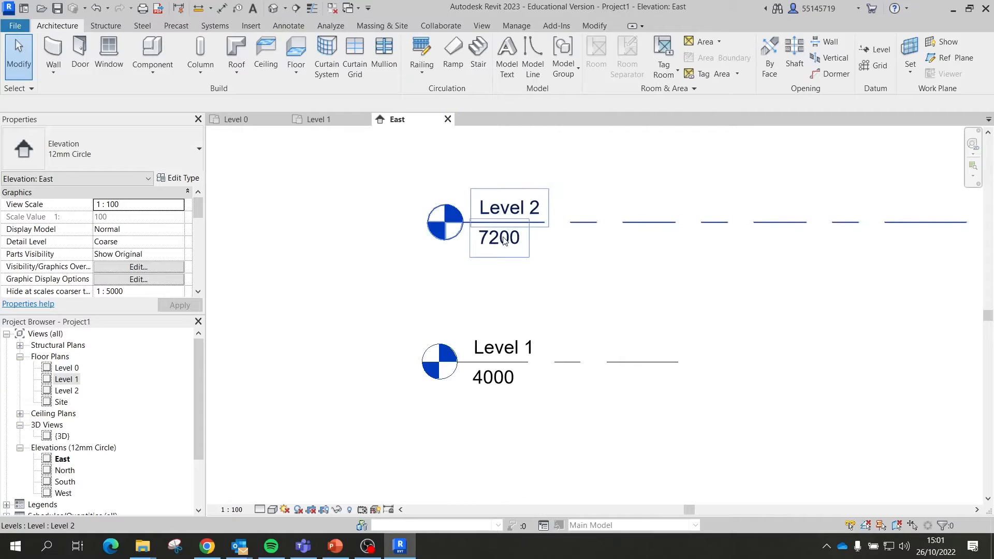
{"action": "double_click", "coordinate": [504, 237]}
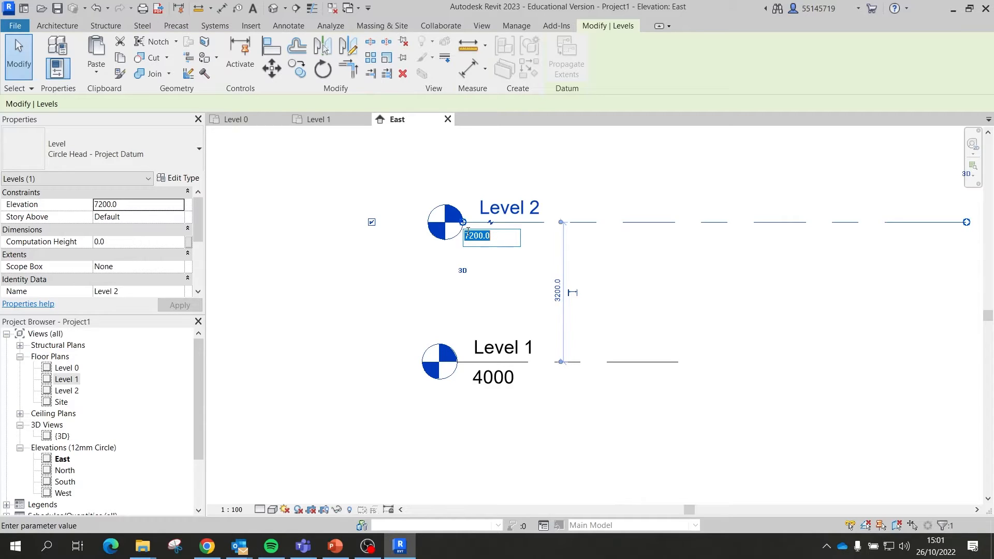
{"action": "type", "text": "7500"}
{"action": "key", "text": "Return"}
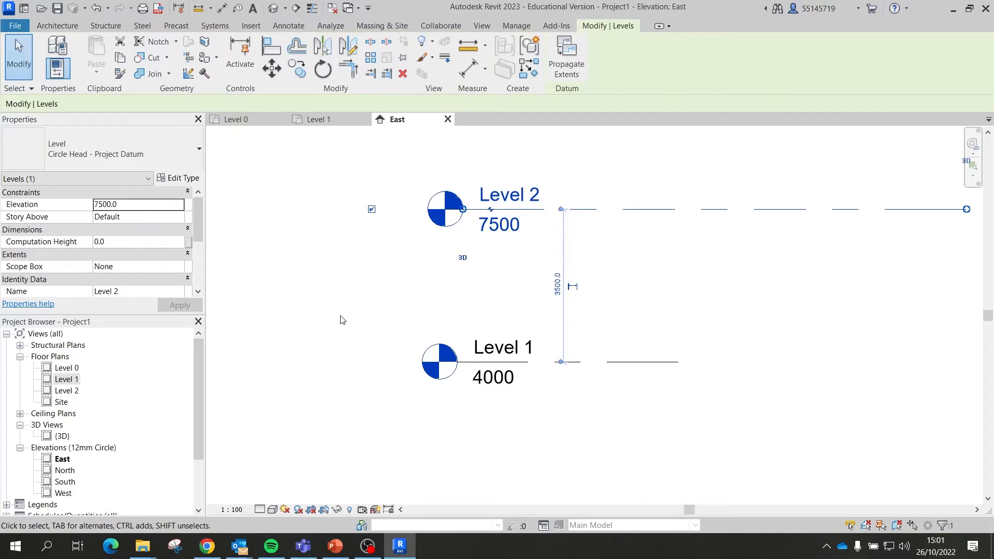
{"action": "left_click", "coordinate": [557, 284]}
{"action": "left_click", "coordinate": [572, 395]}
{"action": "left_click", "coordinate": [411, 331]}
Step: Extend Level 1's line to match Level 2's length
{"action": "scroll", "coordinate": [419, 319], "scroll_direction": "down", "scroll_amount": 5}
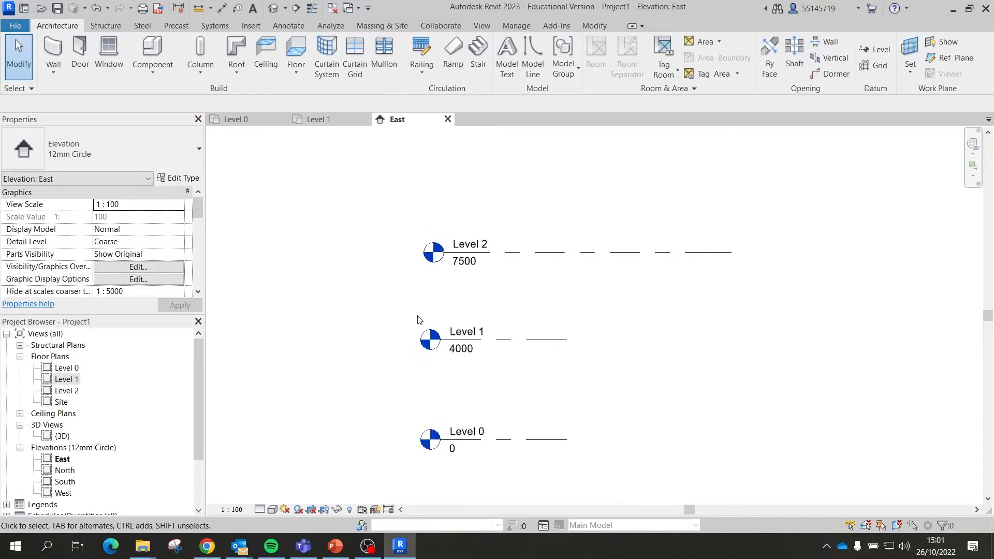
{"action": "left_click", "coordinate": [499, 329]}
{"action": "scroll", "coordinate": [504, 325], "scroll_direction": "up", "scroll_amount": 2}
{"action": "left_click_drag", "start_coordinate": [505, 318], "coordinate": [671, 309]}
{"action": "left_click", "coordinate": [721, 311]}
{"action": "scroll", "coordinate": [606, 273], "scroll_direction": "down", "scroll_amount": 5}
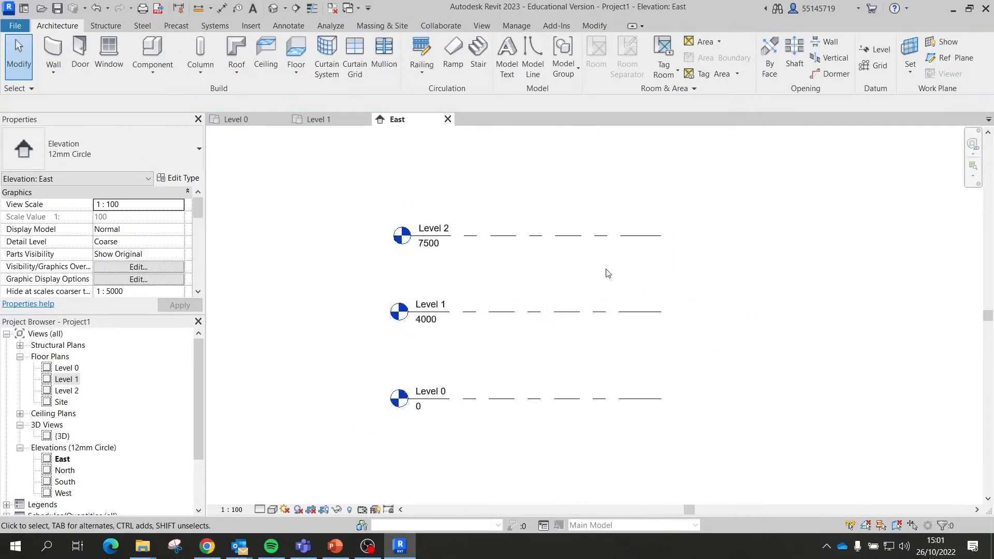
{"action": "scroll", "coordinate": [554, 287], "scroll_direction": "up", "scroll_amount": 2}
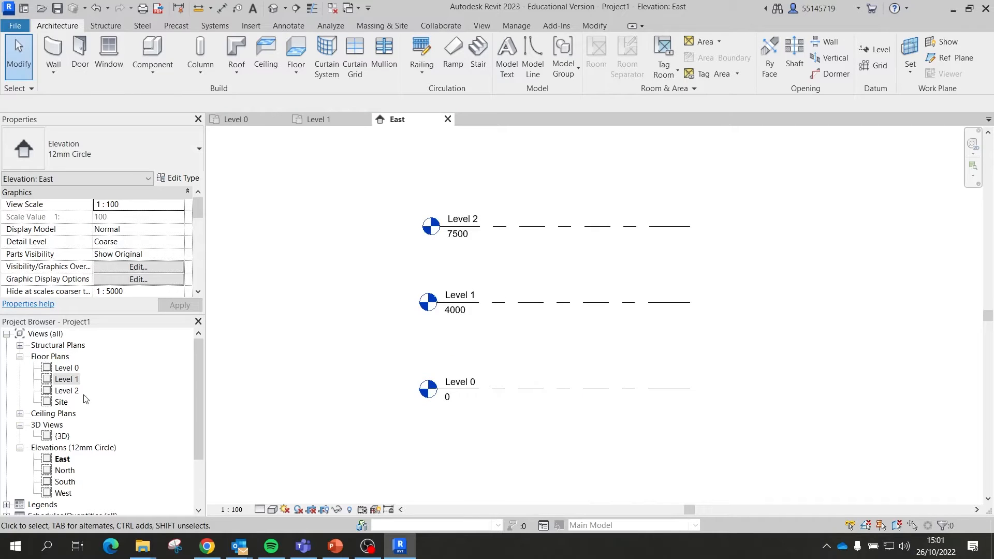
{"action": "scroll", "coordinate": [112, 394], "scroll_direction": "down", "scroll_amount": 1}
{"action": "scroll", "coordinate": [72, 440], "scroll_direction": "up", "scroll_amount": 1}
Step: Rename Level 2 to 'Roof Level', renaming its matching views too
{"action": "double_click", "coordinate": [459, 217]}
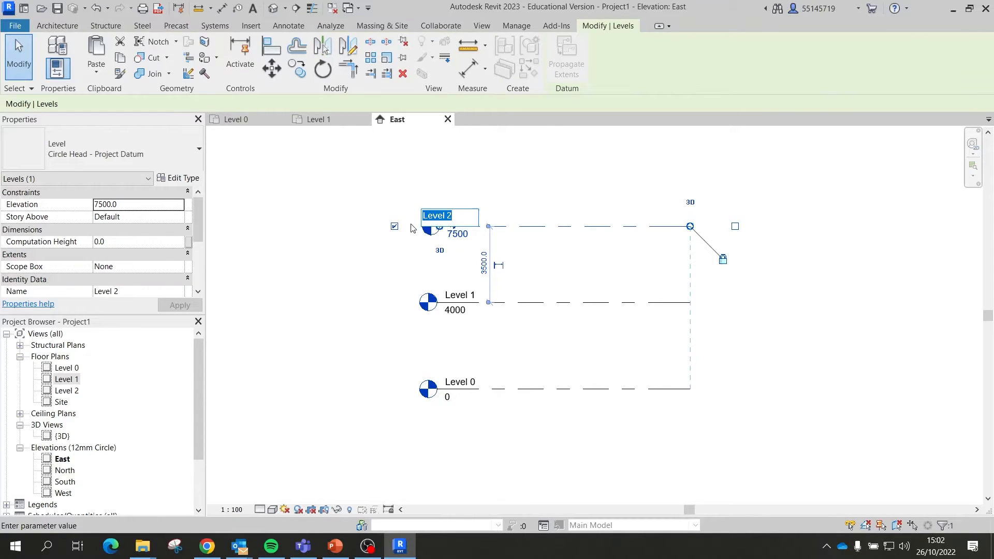
{"action": "type", "text": "Roof Level"}
{"action": "key", "text": "Return"}
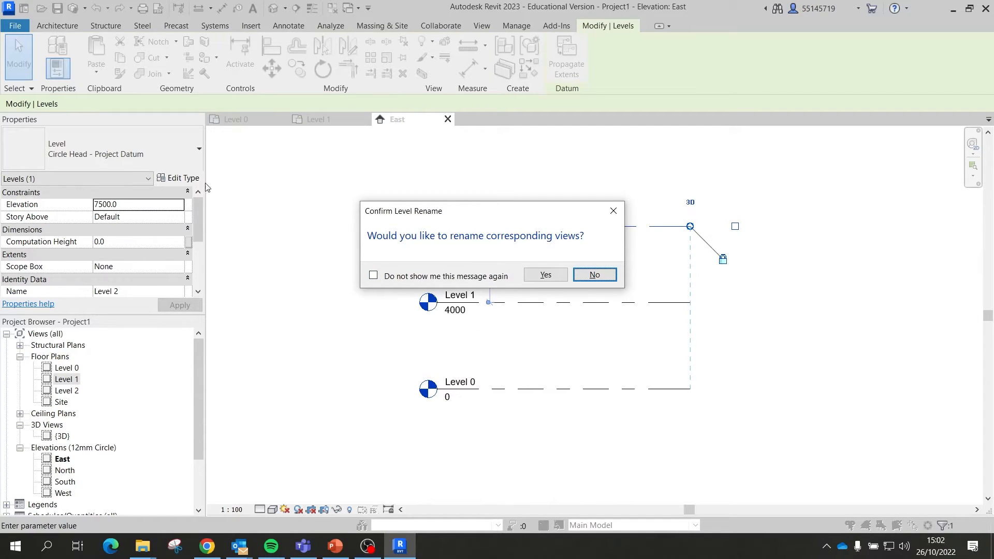
{"action": "left_click", "coordinate": [419, 277]}
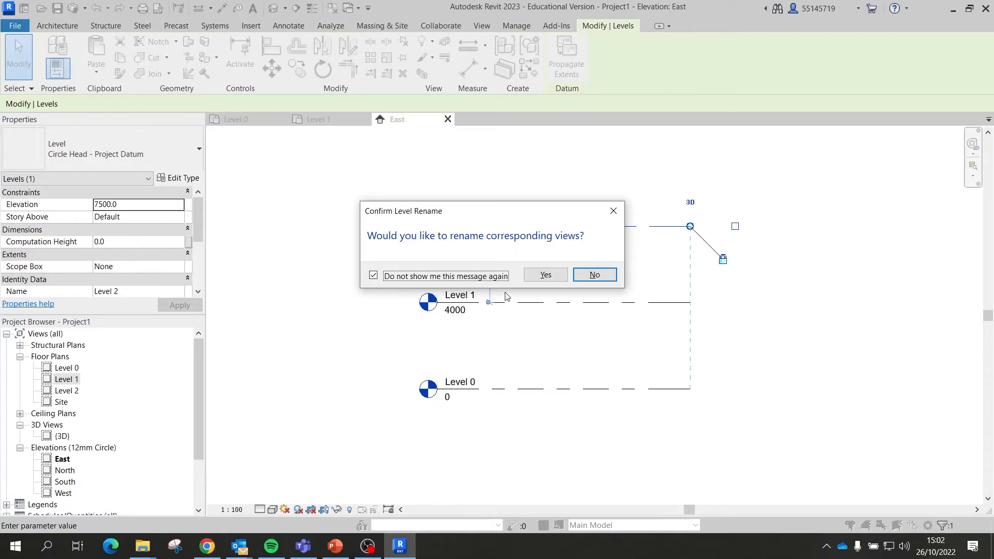
{"action": "left_click", "coordinate": [546, 275]}
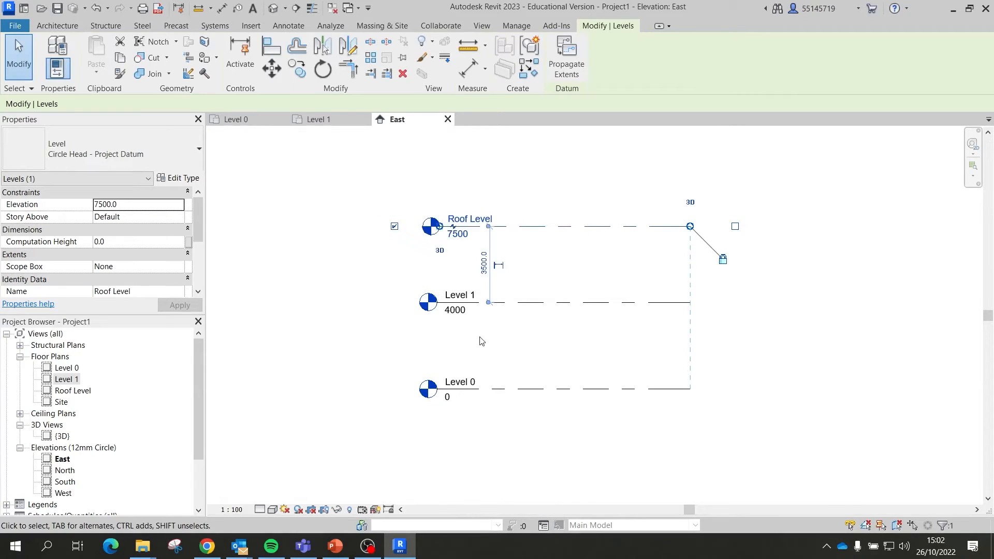
{"action": "left_click", "coordinate": [312, 398]}
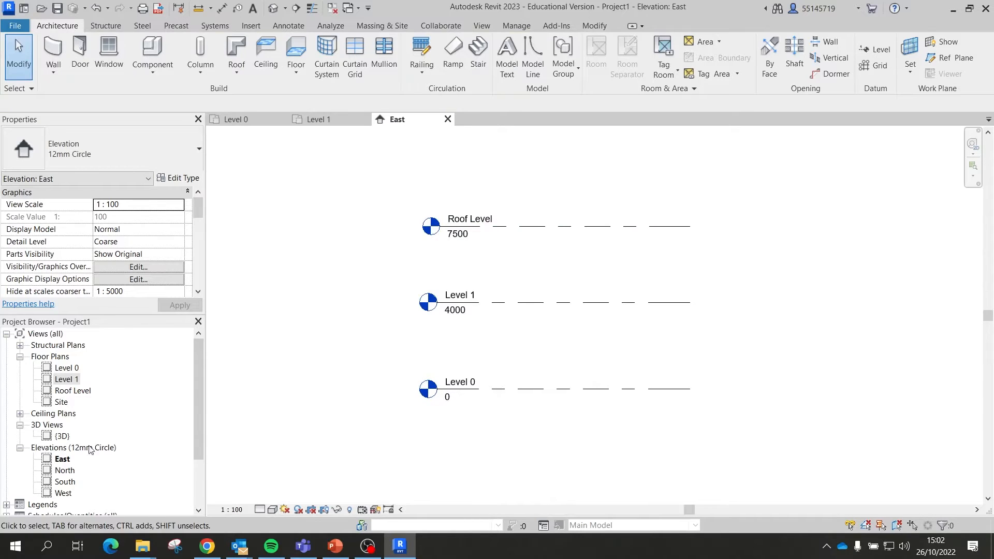
Step: Open the Roof Level floor plan from the Project Browser
{"action": "left_click", "coordinate": [72, 391]}
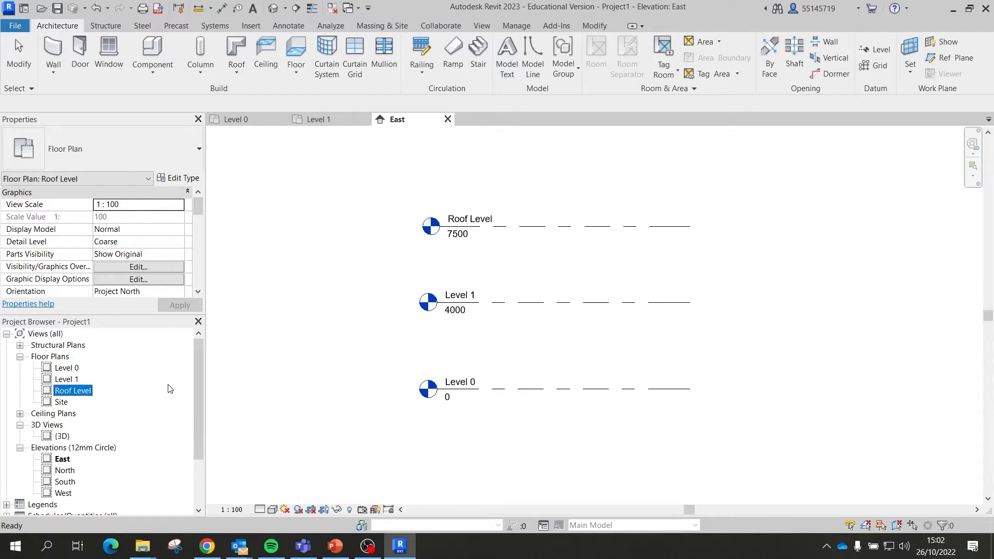
{"action": "double_click", "coordinate": [75, 391]}
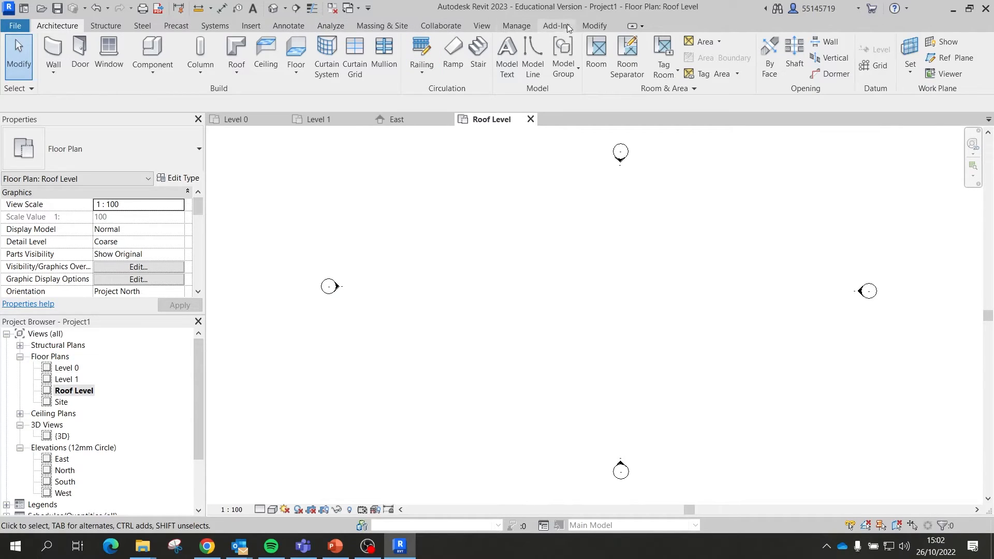
{"action": "left_click", "coordinate": [249, 25]}
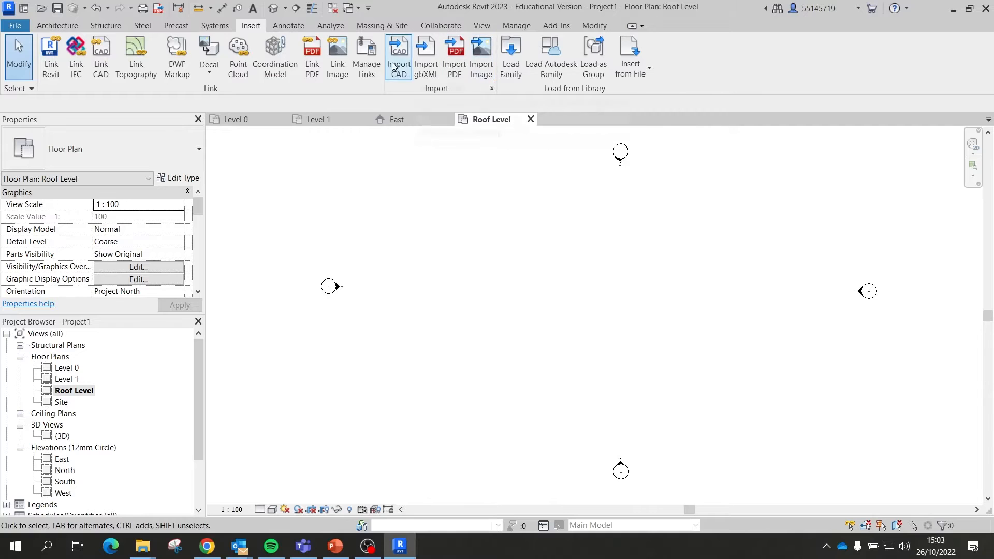
Step: Import roof-line.jpg from the De Blas House Drawings and place it in the Roof Level plan
{"action": "left_click", "coordinate": [489, 68]}
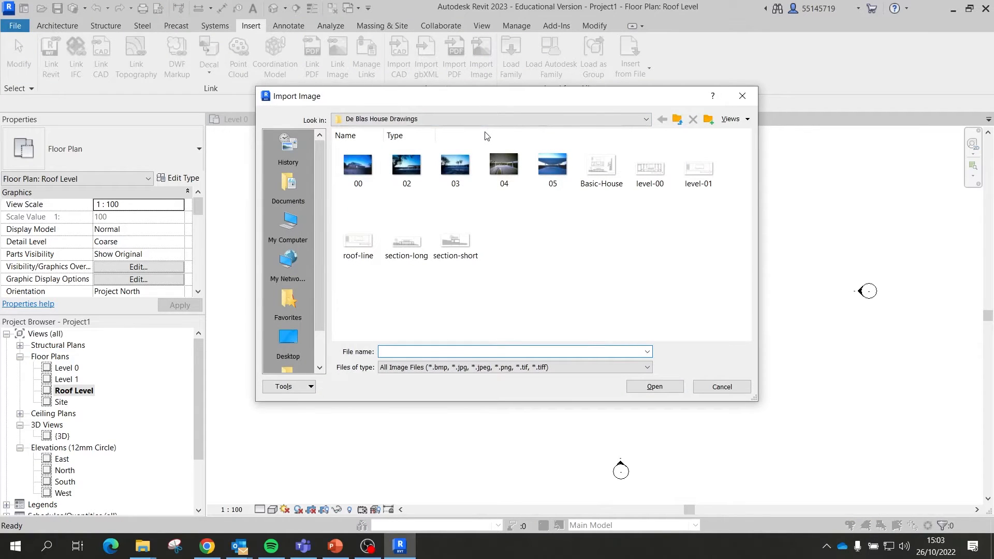
{"action": "left_click", "coordinate": [364, 240]}
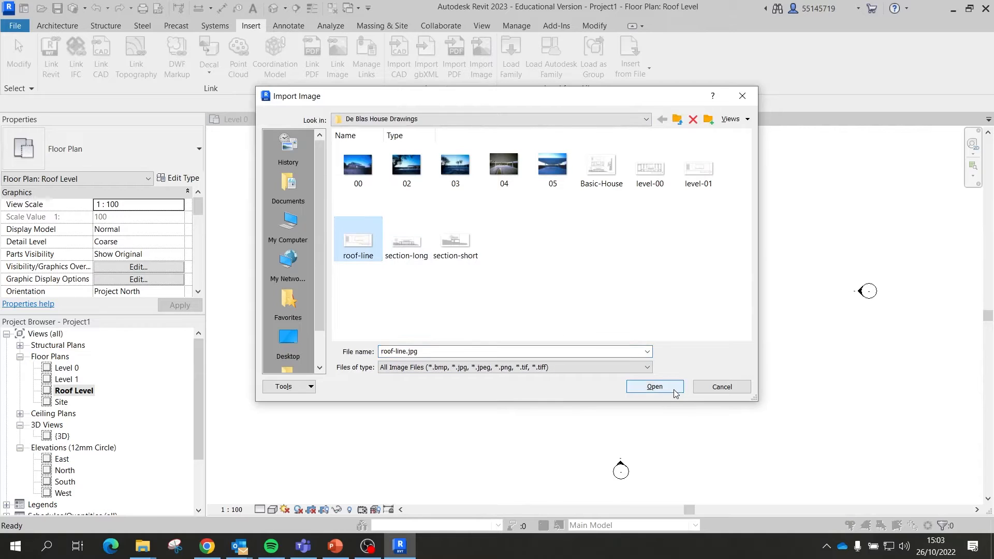
{"action": "left_click", "coordinate": [655, 387]}
{"action": "left_click", "coordinate": [614, 294]}
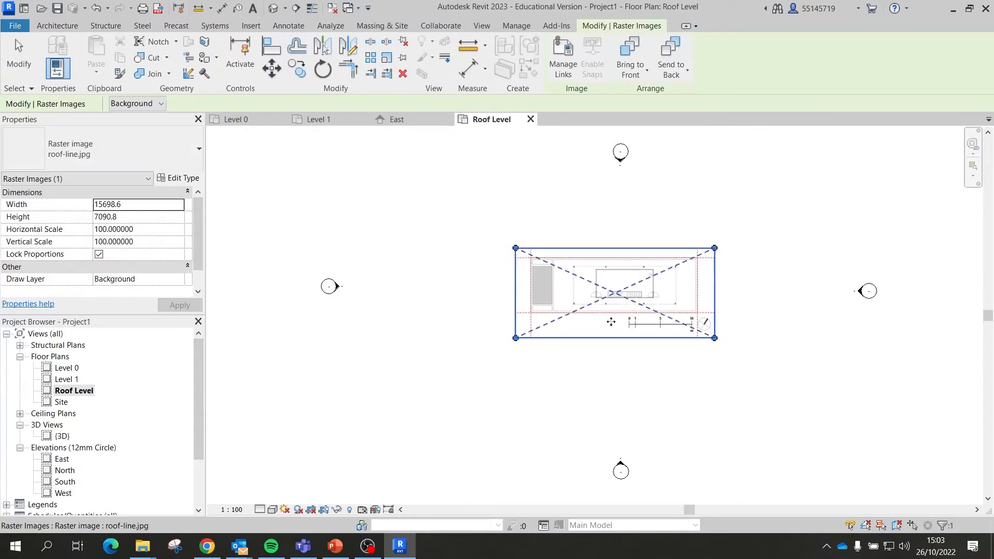
{"action": "left_click", "coordinate": [630, 394]}
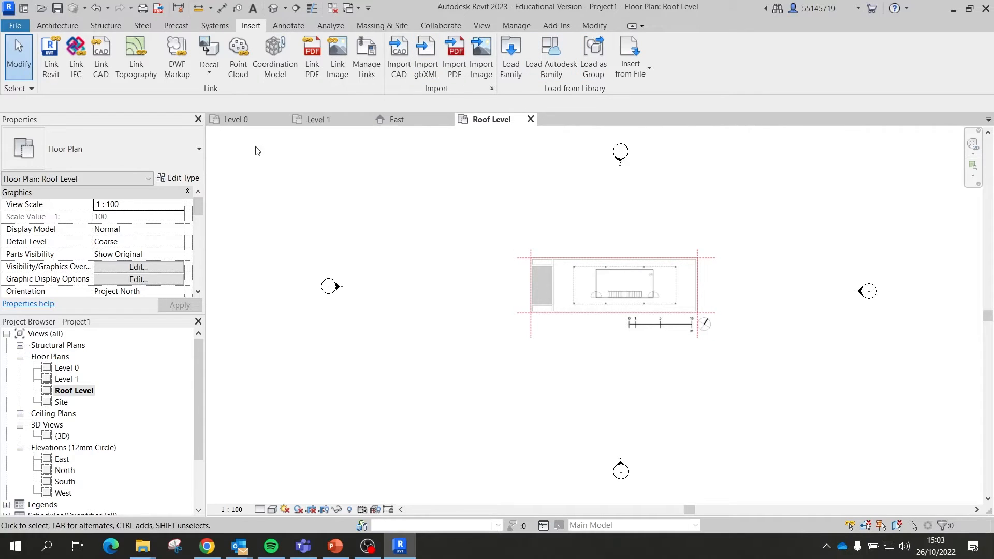
Step: Switch back to the Level 0 floor plan and zoom in on the image's 0–10 scale bar
{"action": "left_click", "coordinate": [256, 123]}
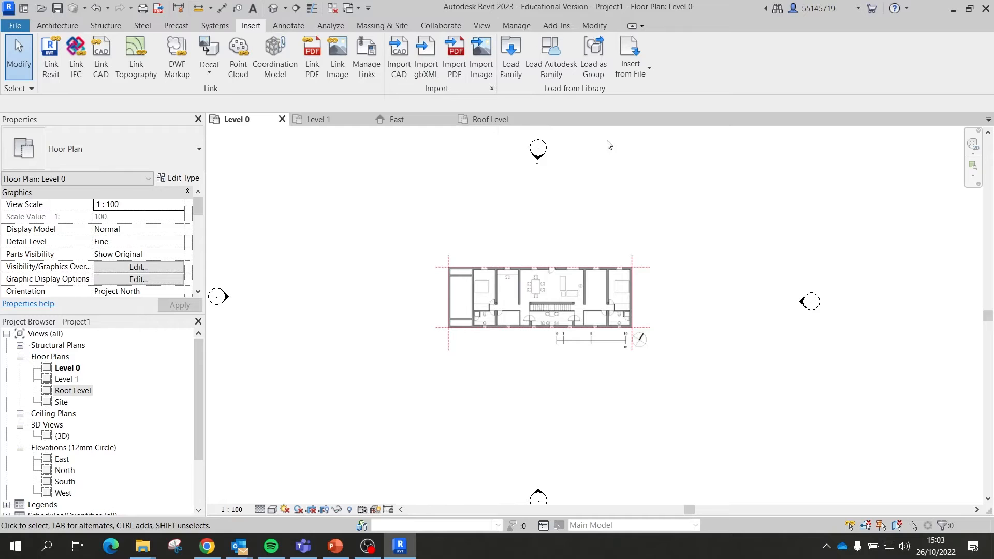
{"action": "scroll", "coordinate": [539, 358], "scroll_direction": "up", "scroll_amount": 4}
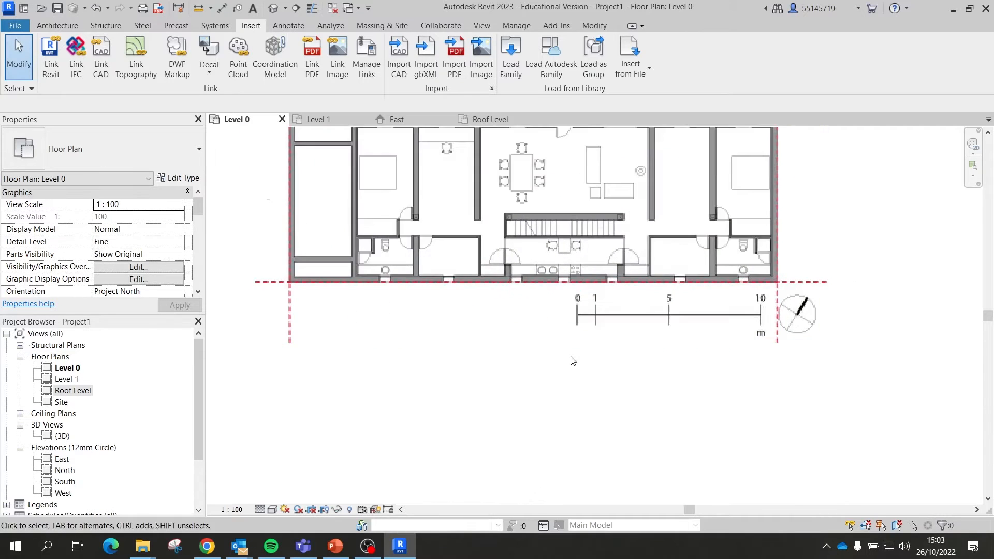
{"action": "scroll", "coordinate": [590, 326], "scroll_direction": "up", "scroll_amount": 3}
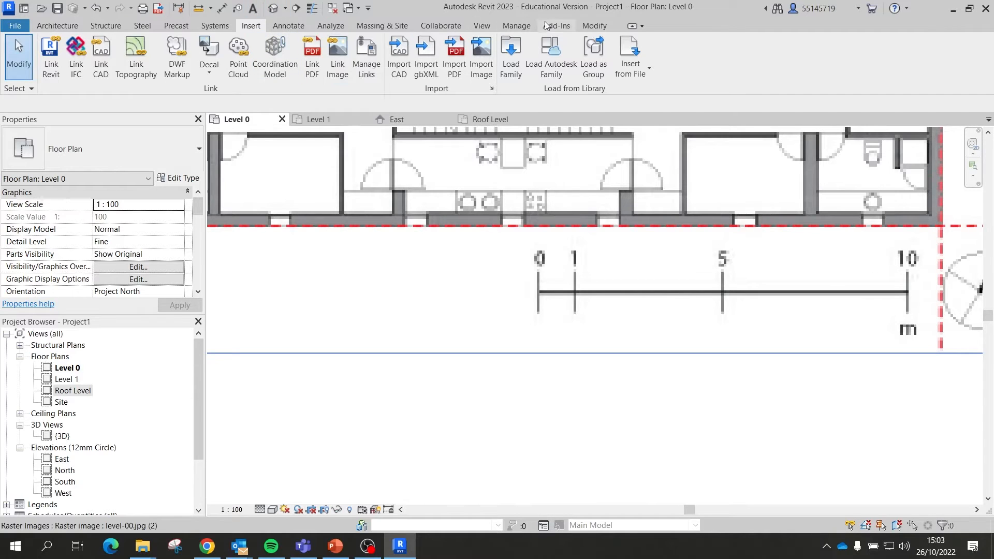
{"action": "left_click", "coordinate": [594, 25]}
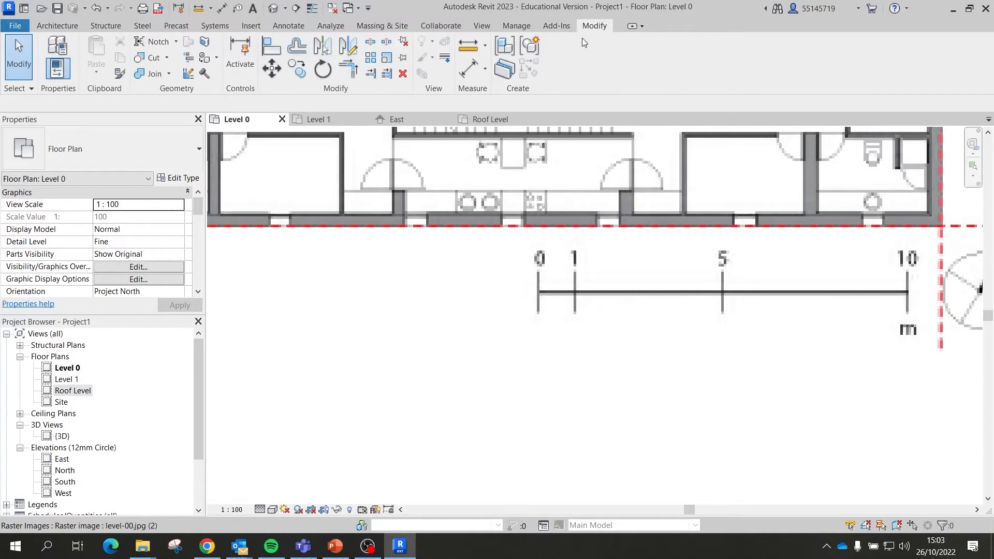
Step: Select the level-00 plan image for rescaling
{"action": "left_click", "coordinate": [386, 58]}
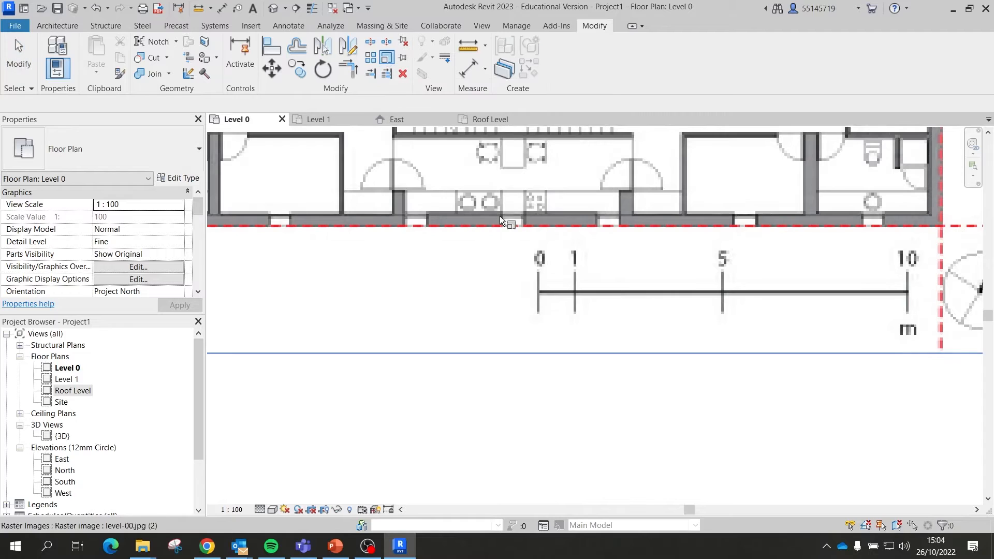
{"action": "scroll", "coordinate": [540, 290], "scroll_direction": "up", "scroll_amount": 1}
{"action": "scroll", "coordinate": [541, 292], "scroll_direction": "up", "scroll_amount": 2}
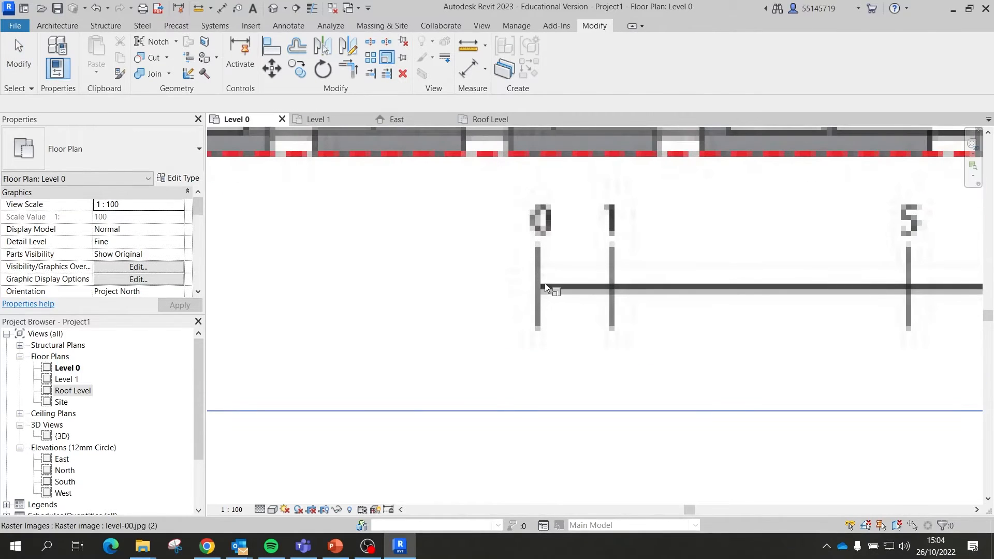
{"action": "scroll", "coordinate": [545, 285], "scroll_direction": "up", "scroll_amount": 4}
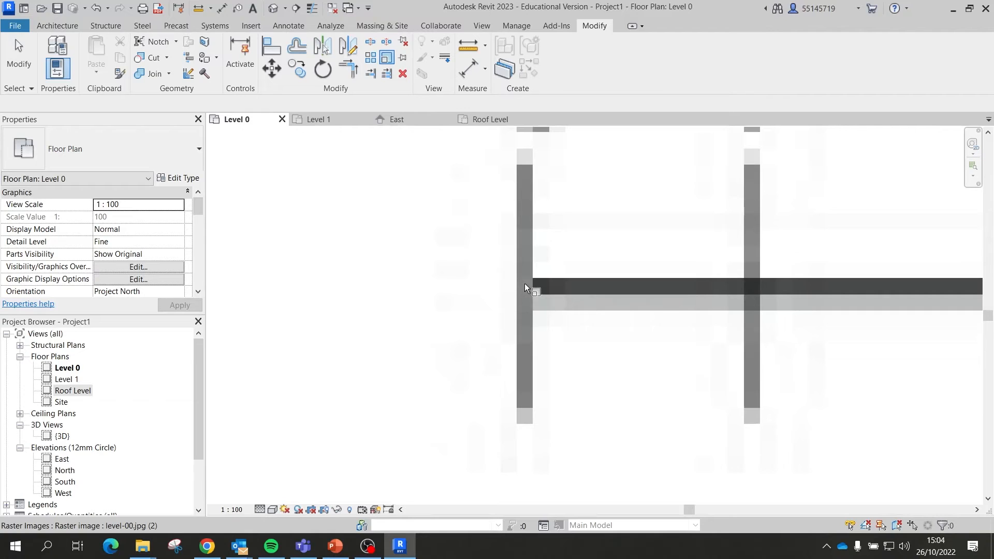
{"action": "scroll", "coordinate": [525, 288], "scroll_direction": "down", "scroll_amount": 5}
{"action": "scroll", "coordinate": [624, 307], "scroll_direction": "down", "scroll_amount": 2}
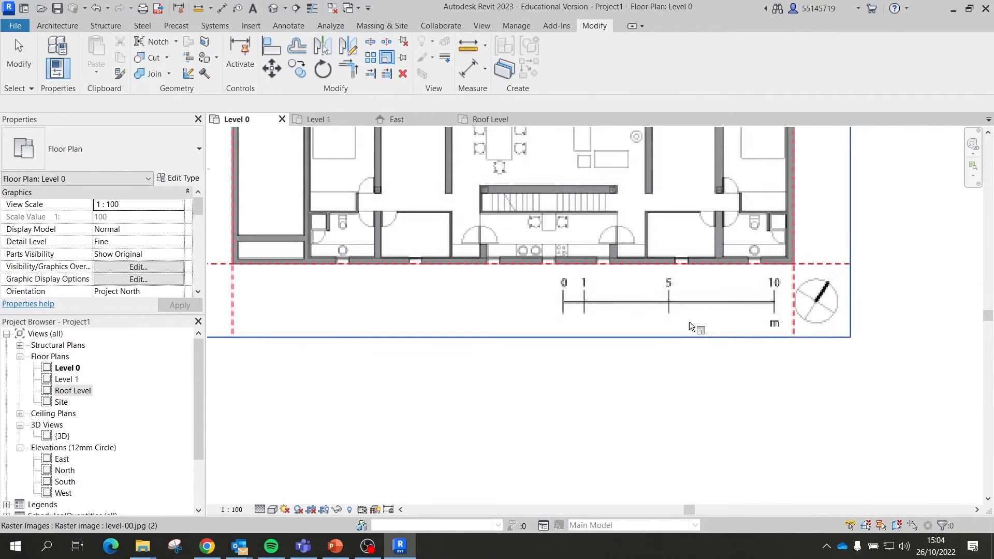
{"action": "scroll", "coordinate": [595, 331], "scroll_direction": "up", "scroll_amount": 4}
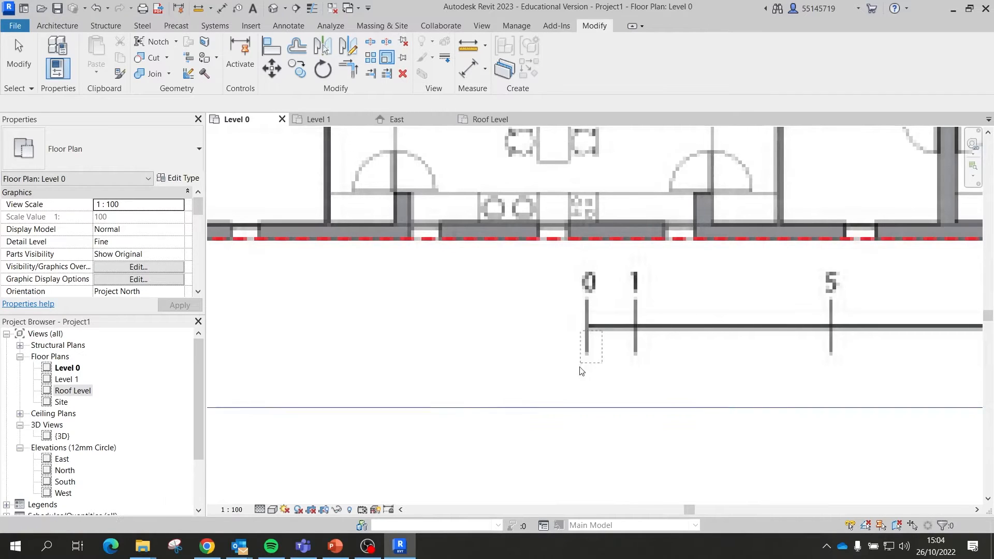
{"action": "left_click", "coordinate": [600, 330]}
{"action": "scroll", "coordinate": [575, 339], "scroll_direction": "down", "scroll_amount": 2}
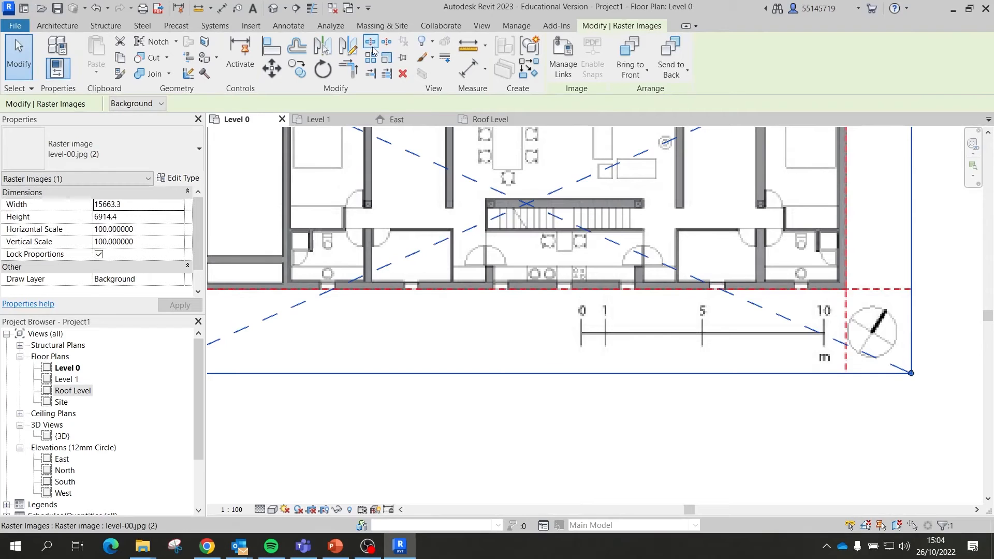
Step: Start scaling the image, picking the scale bar's 0 and 10 marks as reference points
{"action": "left_click", "coordinate": [387, 58]}
{"action": "scroll", "coordinate": [588, 346], "scroll_direction": "up", "scroll_amount": 6}
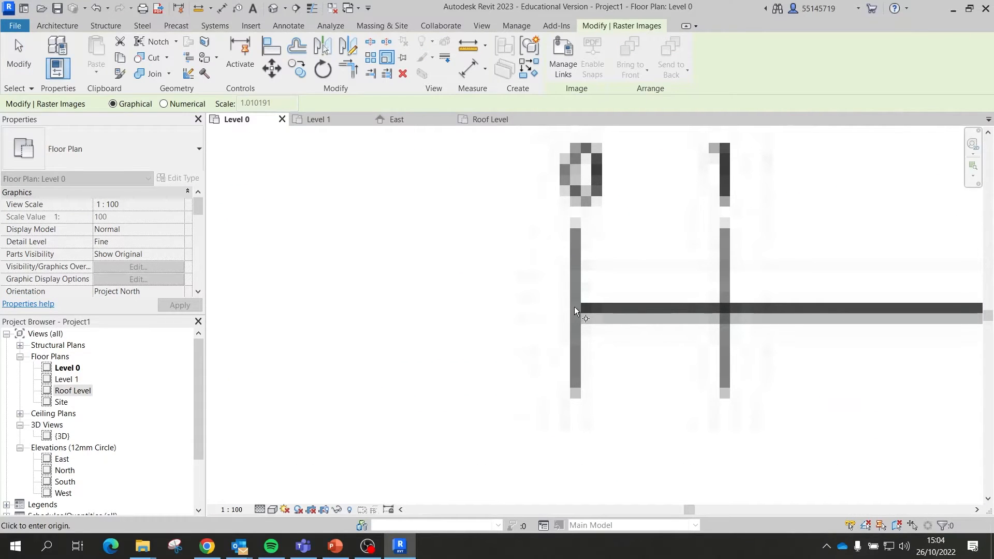
{"action": "left_click", "coordinate": [574, 309]}
{"action": "scroll", "coordinate": [370, 262], "scroll_direction": "down", "scroll_amount": 5}
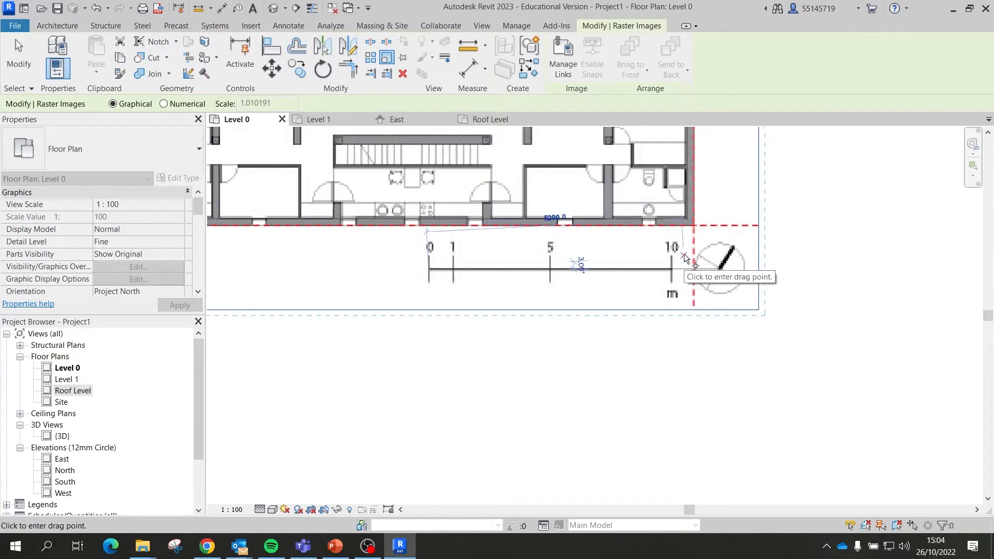
{"action": "scroll", "coordinate": [681, 263], "scroll_direction": "up", "scroll_amount": 8}
{"action": "scroll", "coordinate": [681, 263], "scroll_direction": "up", "scroll_amount": 2}
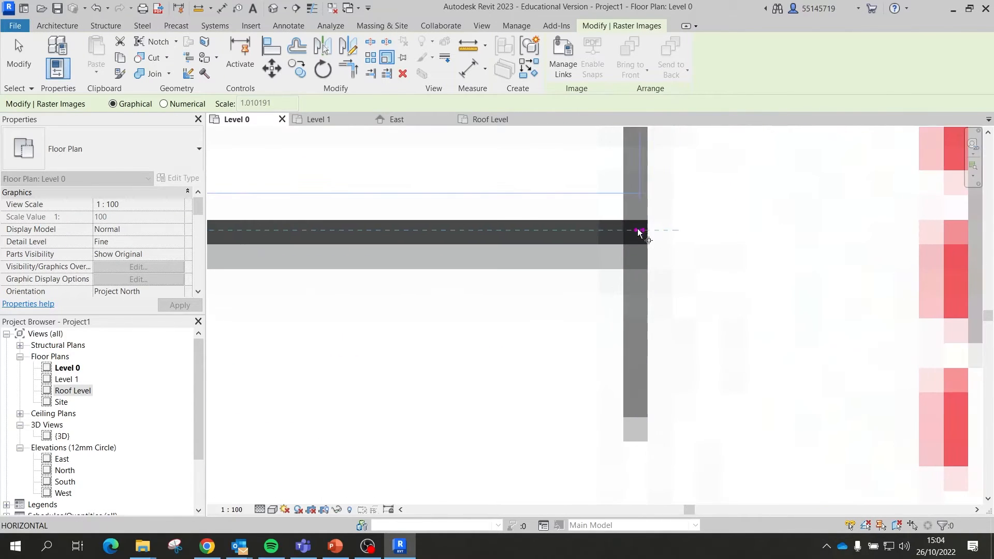
{"action": "left_click", "coordinate": [637, 233]}
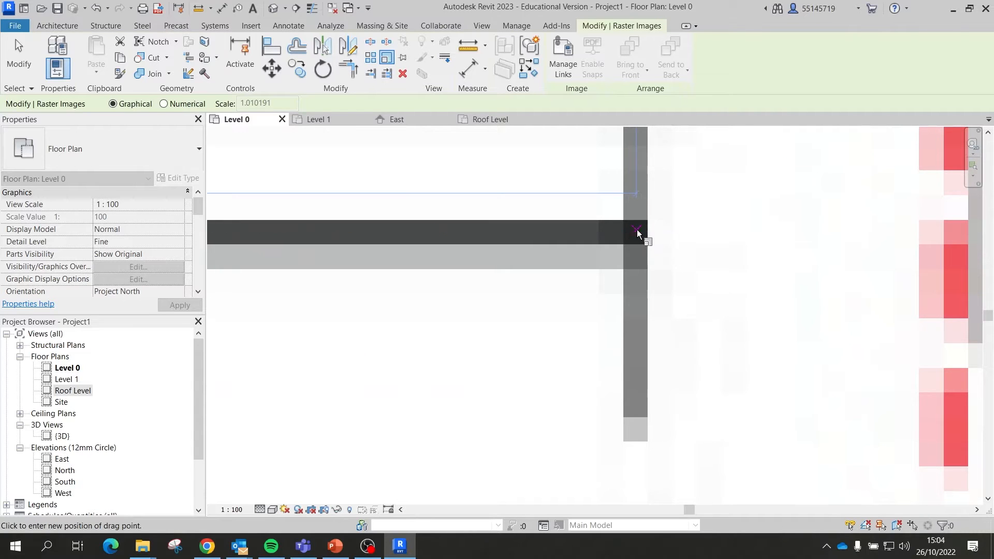
{"action": "scroll", "coordinate": [636, 234], "scroll_direction": "down", "scroll_amount": 5}
{"action": "scroll", "coordinate": [637, 234], "scroll_direction": "down", "scroll_amount": 3}
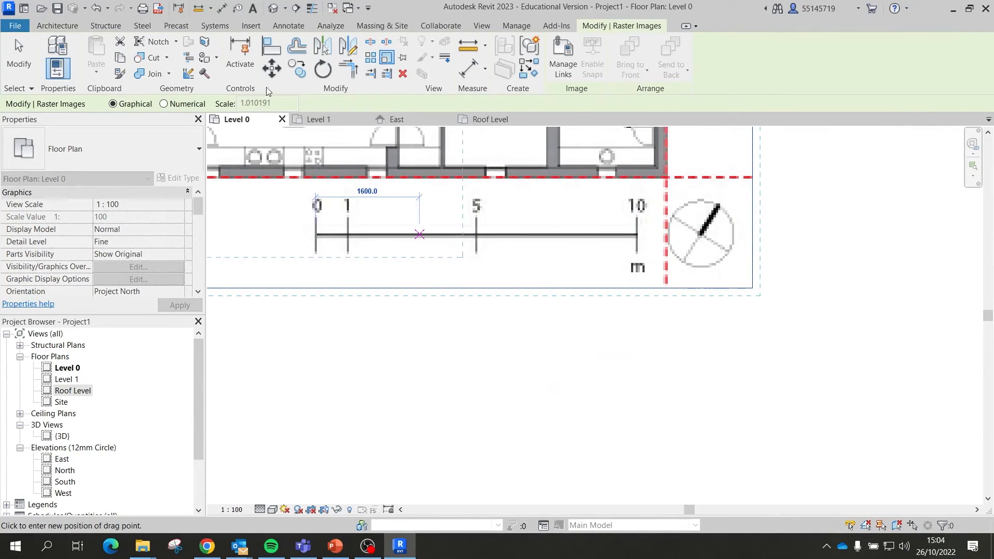
{"action": "left_click", "coordinate": [178, 105]}
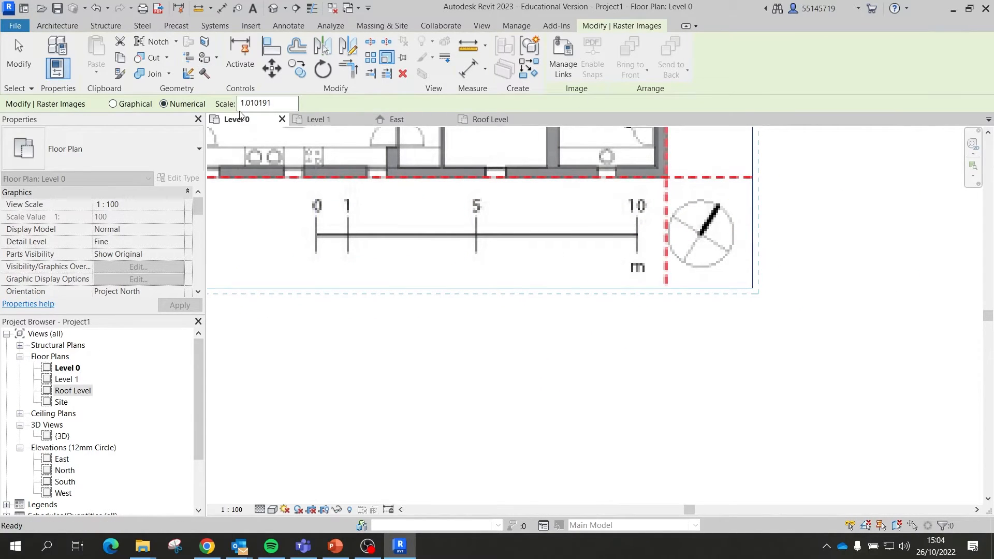
{"action": "left_click", "coordinate": [113, 103]}
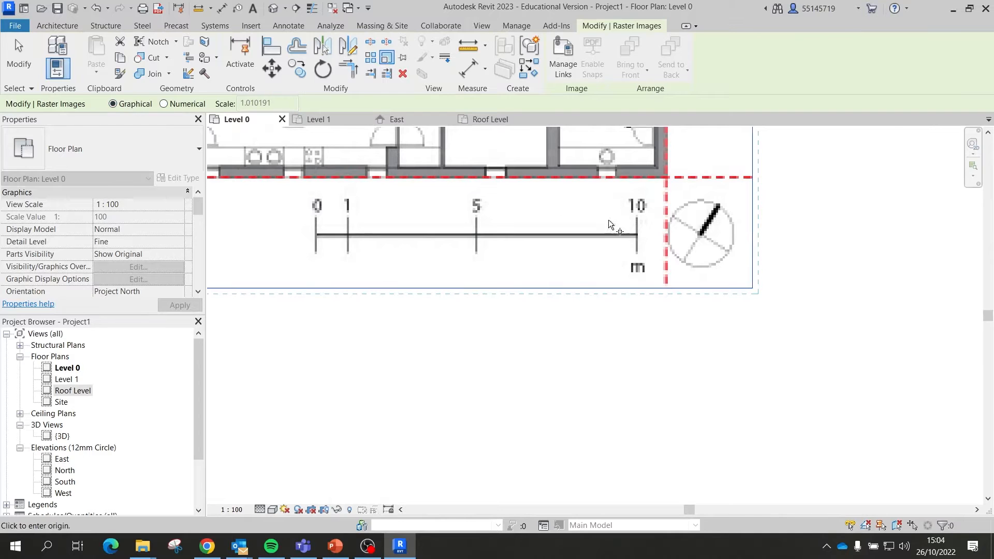
Step: Re-pick the 0 and 10 marks and rescale the image so the bar spans 10000
{"action": "scroll", "coordinate": [251, 222], "scroll_direction": "up", "scroll_amount": 3}
{"action": "scroll", "coordinate": [505, 266], "scroll_direction": "up", "scroll_amount": 6}
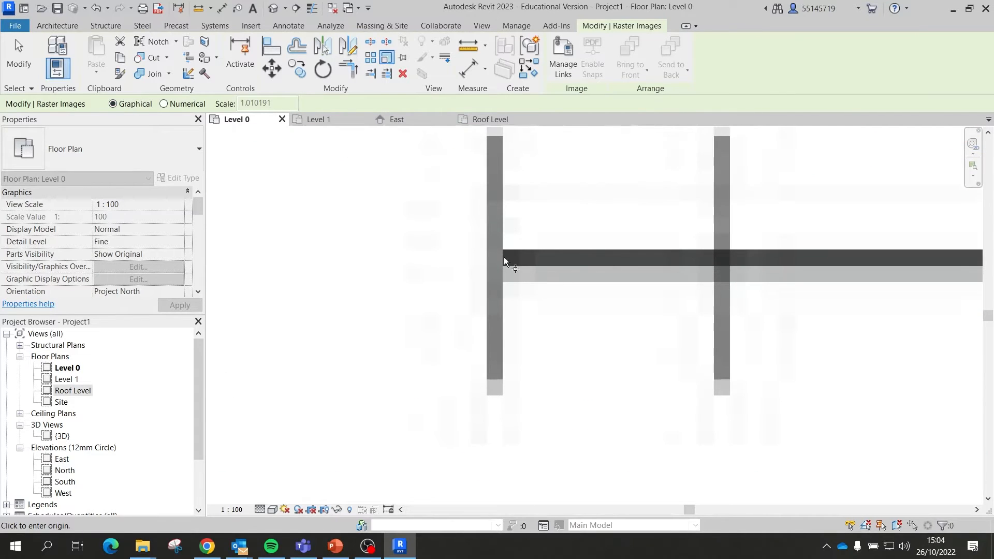
{"action": "left_click", "coordinate": [494, 259]}
{"action": "scroll", "coordinate": [506, 262], "scroll_direction": "down", "scroll_amount": 6}
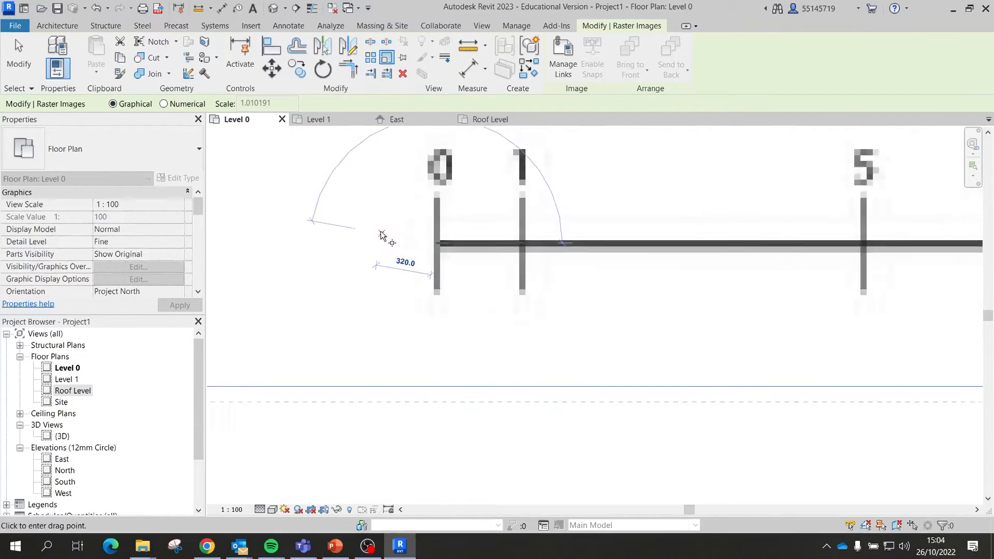
{"action": "scroll", "coordinate": [760, 227], "scroll_direction": "up", "scroll_amount": 4}
{"action": "scroll", "coordinate": [760, 226], "scroll_direction": "up", "scroll_amount": 3}
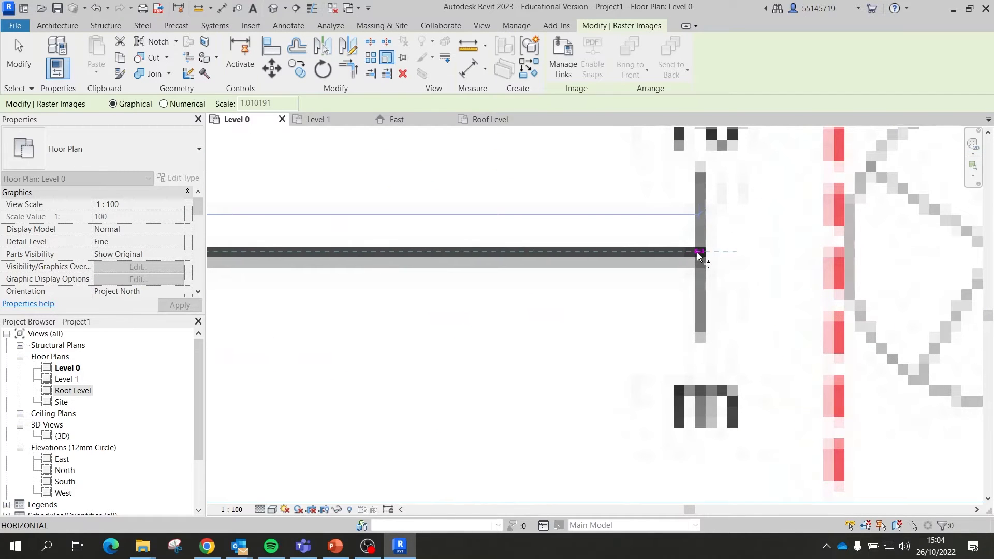
{"action": "left_click", "coordinate": [699, 253]}
{"action": "scroll", "coordinate": [700, 255], "scroll_direction": "up", "scroll_amount": 4}
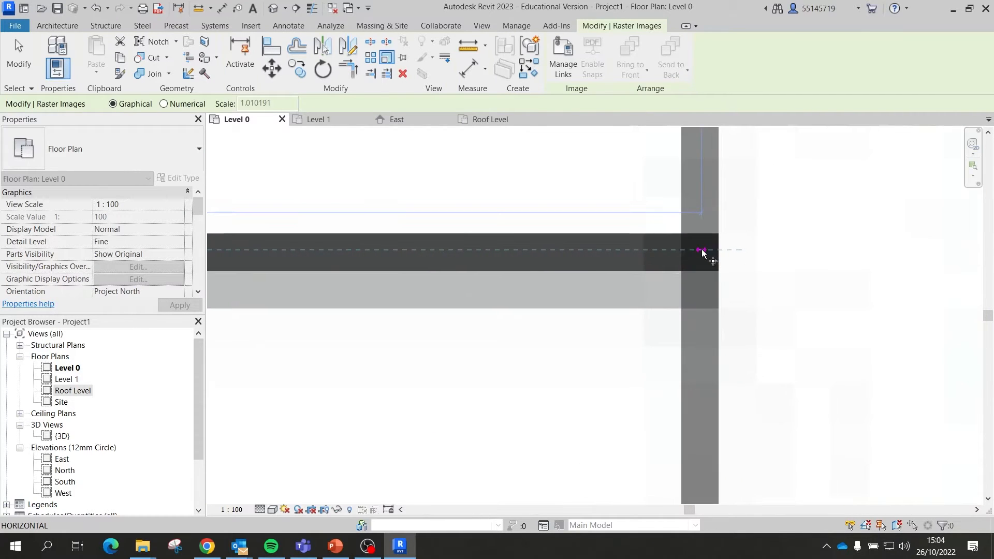
{"action": "scroll", "coordinate": [734, 259], "scroll_direction": "down", "scroll_amount": 5}
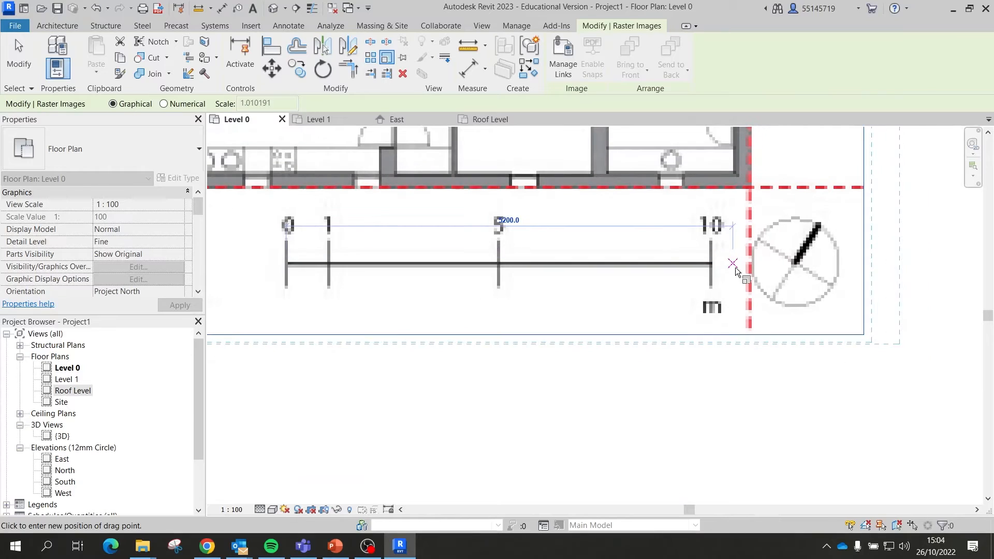
{"action": "type", "text": "1"}
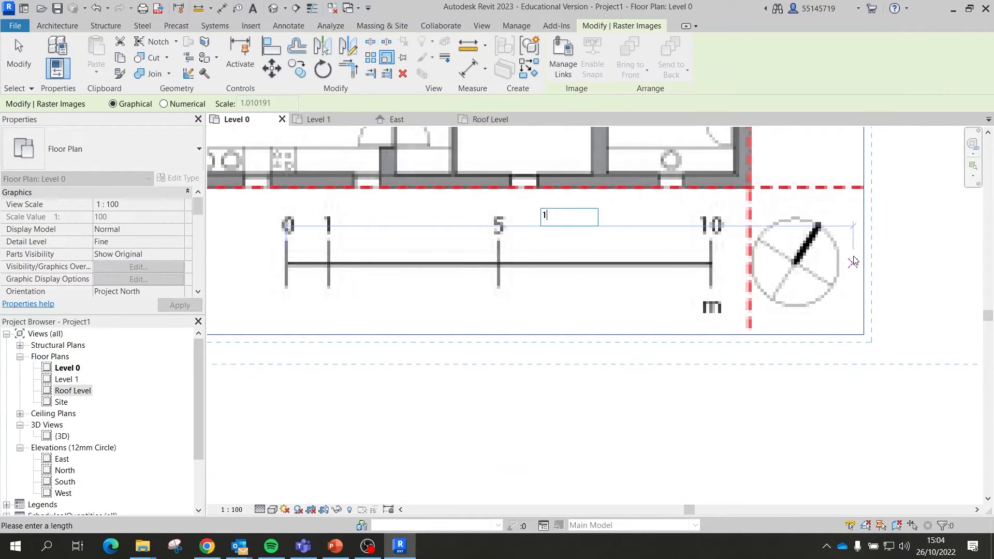
{"action": "type", "text": "0000"}
{"action": "key", "text": "Return"}
{"action": "scroll", "coordinate": [475, 284], "scroll_direction": "down", "scroll_amount": 5}
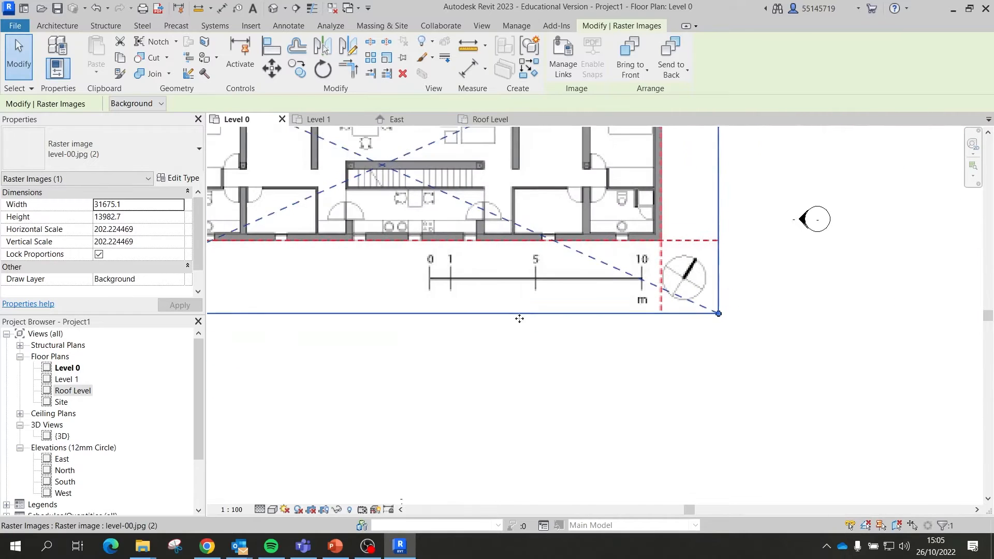
{"action": "left_click", "coordinate": [653, 399]}
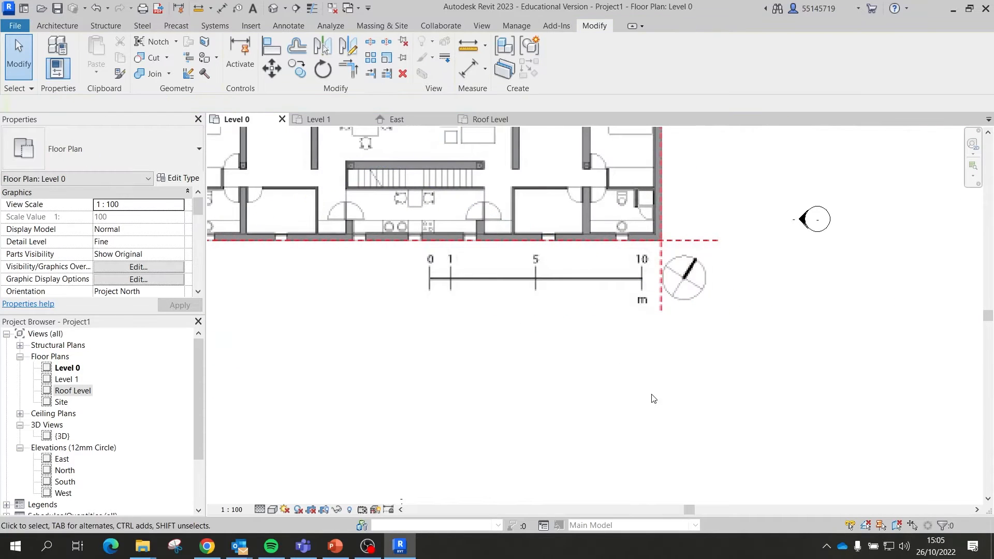
Step: Measure the scale bar from its 0 to 10 mark, reading 9989.2, then exit measuring
{"action": "left_click", "coordinate": [467, 47]}
{"action": "scroll", "coordinate": [415, 295], "scroll_direction": "up", "scroll_amount": 10}
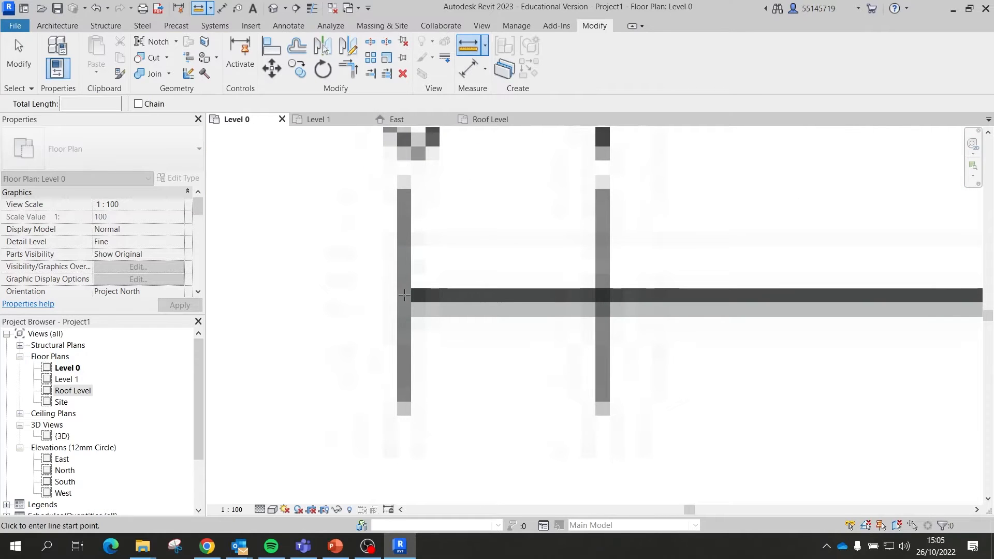
{"action": "left_click", "coordinate": [404, 295]}
{"action": "scroll", "coordinate": [362, 295], "scroll_direction": "down", "scroll_amount": 6}
{"action": "scroll", "coordinate": [584, 314], "scroll_direction": "up", "scroll_amount": 4}
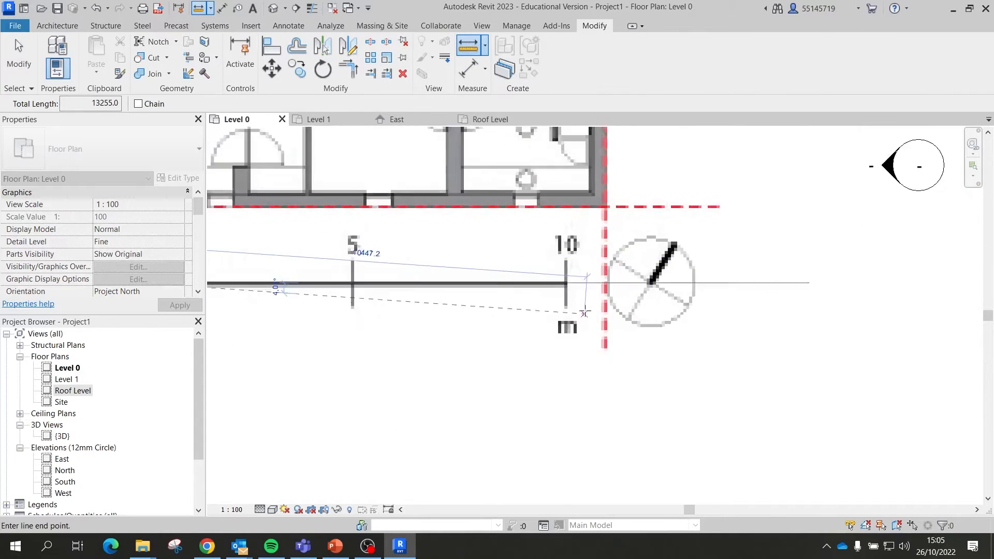
{"action": "scroll", "coordinate": [584, 313], "scroll_direction": "up", "scroll_amount": 6}
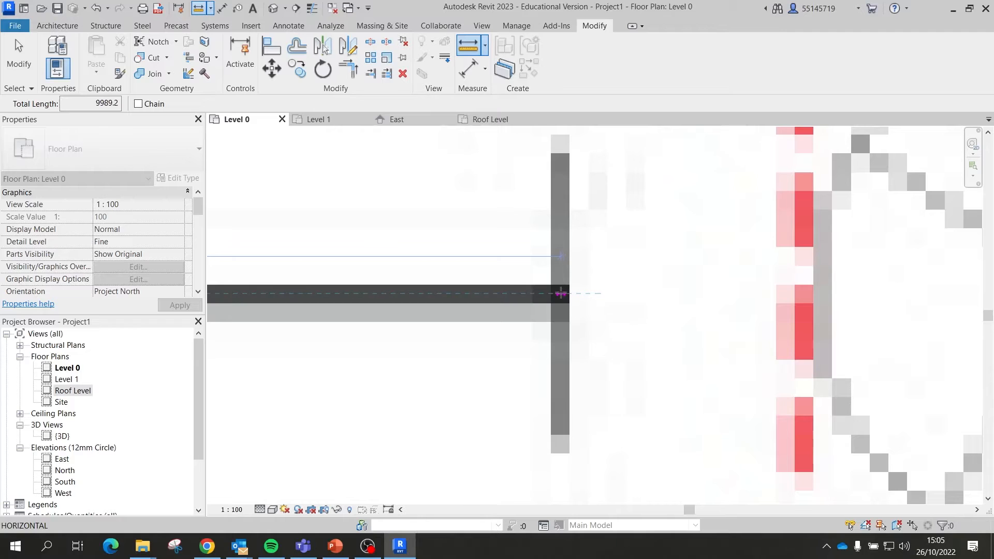
{"action": "left_click", "coordinate": [560, 293]}
{"action": "scroll", "coordinate": [656, 292], "scroll_direction": "down", "scroll_amount": 6}
{"action": "scroll", "coordinate": [393, 280], "scroll_direction": "up", "scroll_amount": 6}
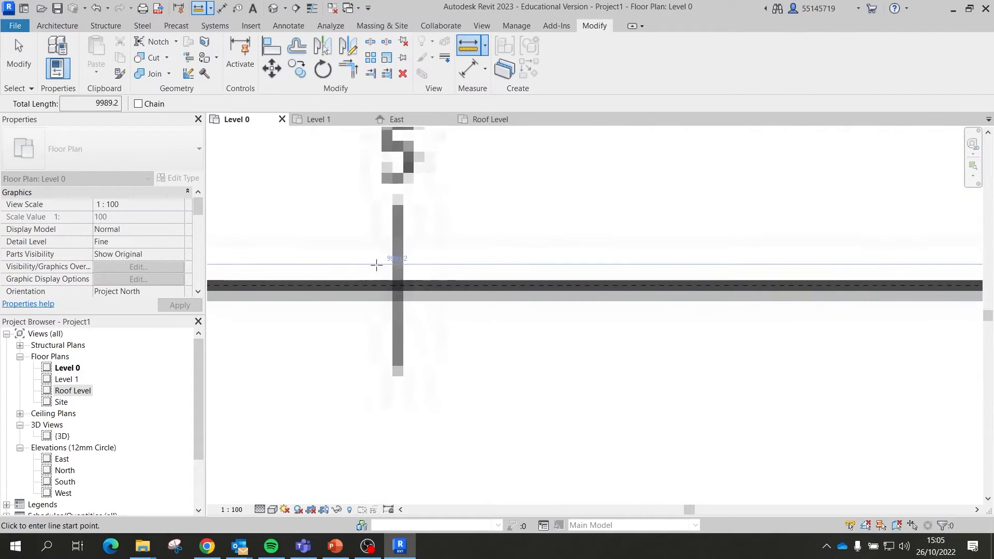
{"action": "scroll", "coordinate": [377, 265], "scroll_direction": "up", "scroll_amount": 3}
{"action": "scroll", "coordinate": [409, 295], "scroll_direction": "down", "scroll_amount": 7}
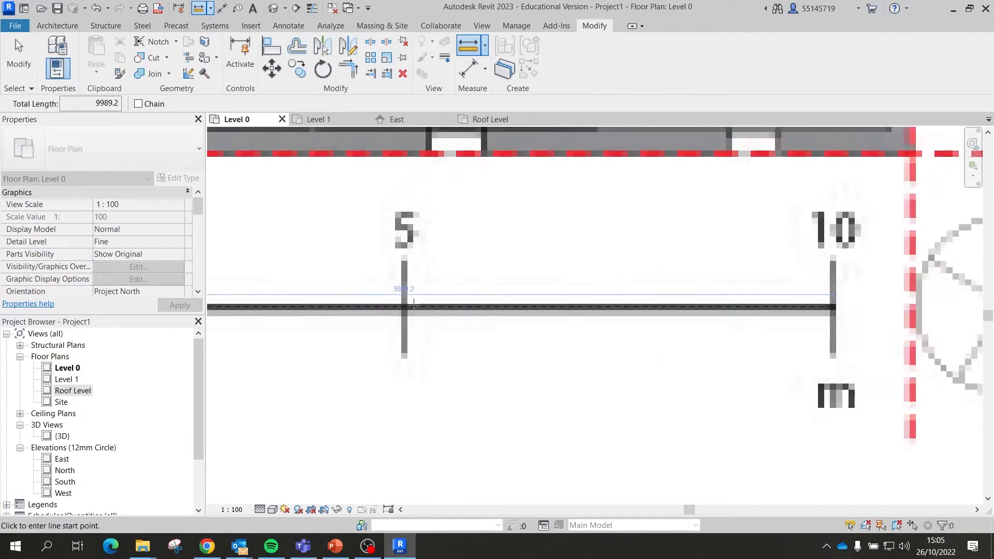
{"action": "scroll", "coordinate": [413, 304], "scroll_direction": "down", "scroll_amount": 5}
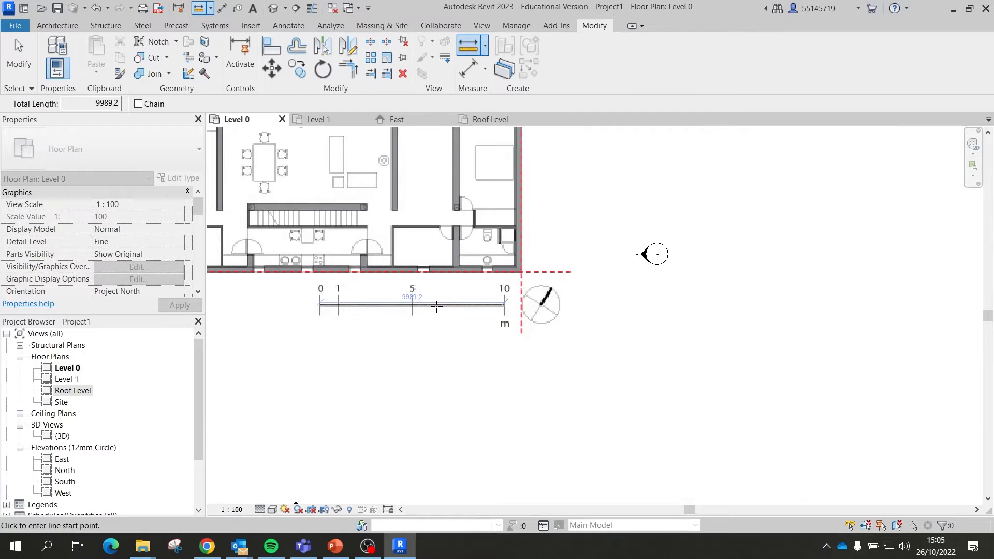
{"action": "scroll", "coordinate": [317, 305], "scroll_direction": "up", "scroll_amount": 5}
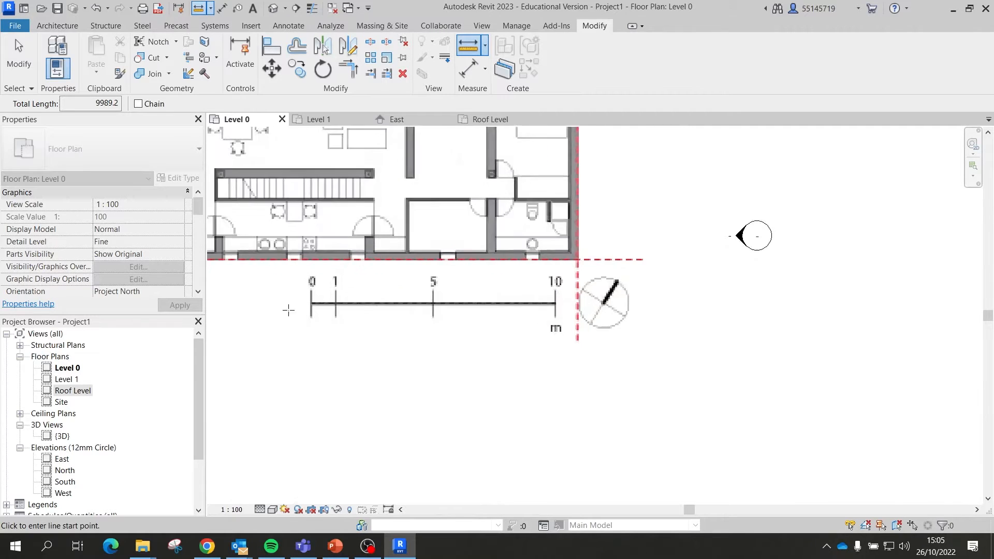
{"action": "key", "text": "Escape"}
{"action": "scroll", "coordinate": [520, 292], "scroll_direction": "down", "scroll_amount": 6}
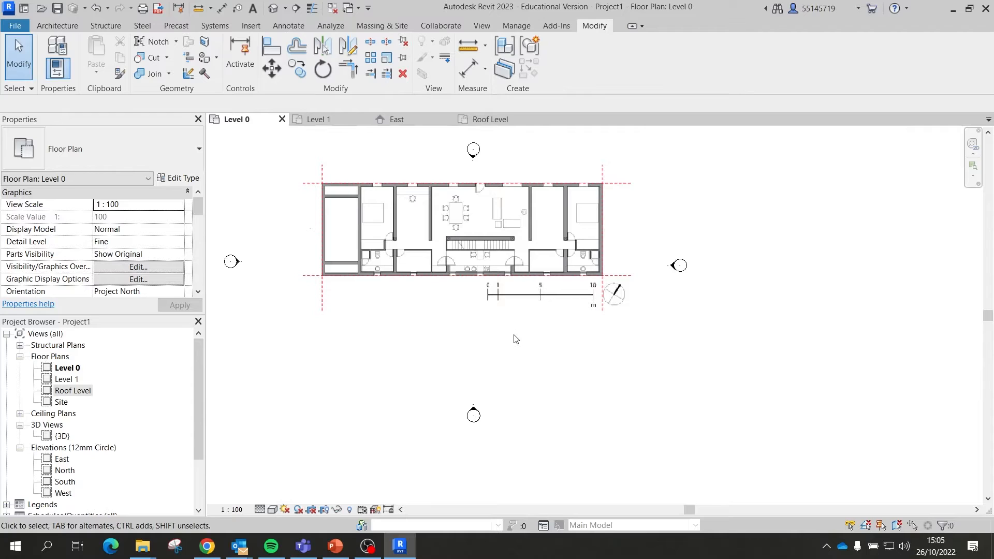
{"action": "left_click", "coordinate": [407, 317]}
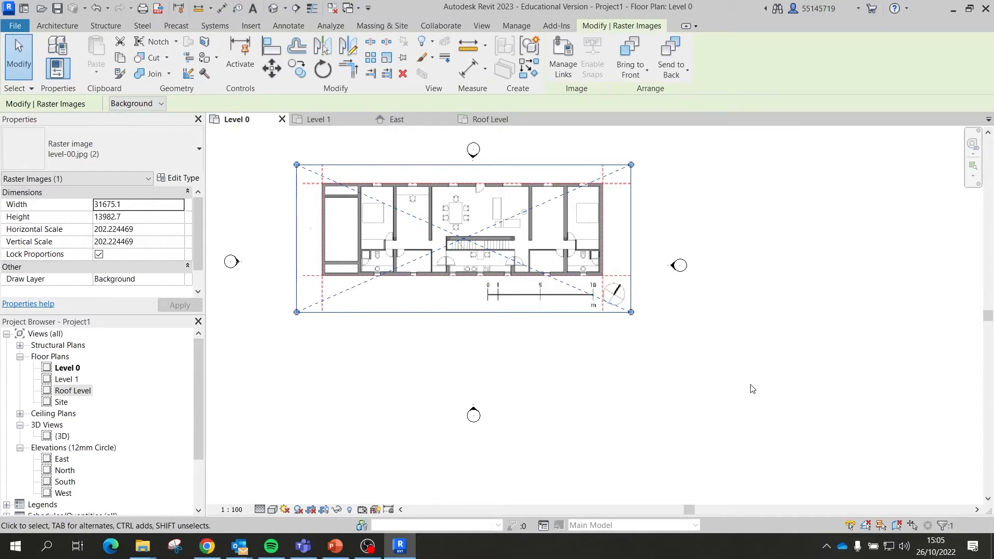
{"action": "left_click", "coordinate": [385, 58]}
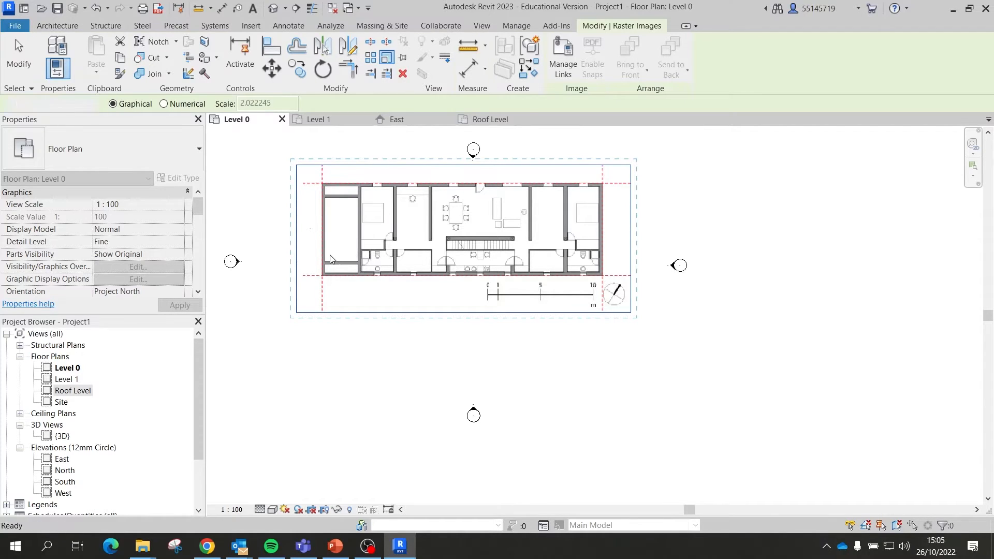
{"action": "key", "text": "Escape"}
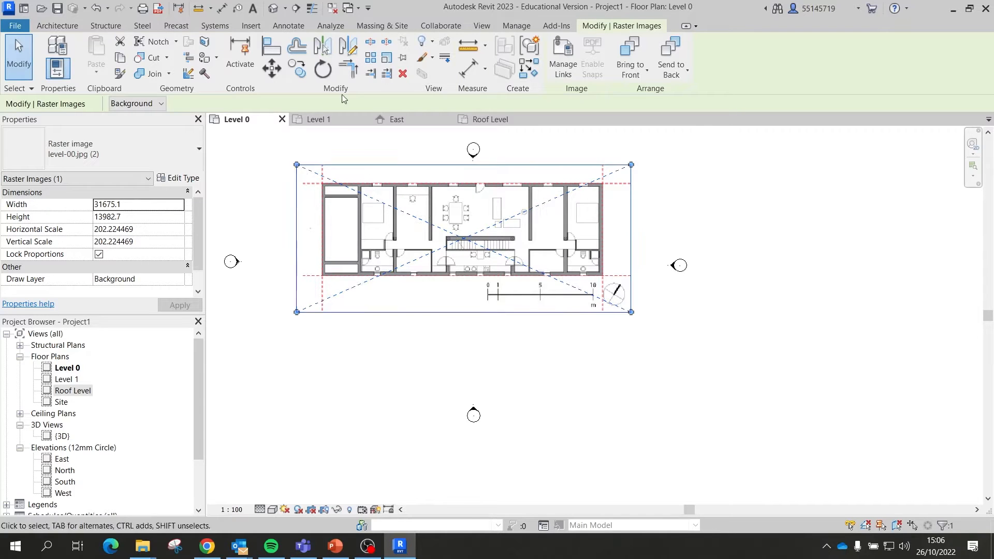
{"action": "left_click", "coordinate": [784, 240]}
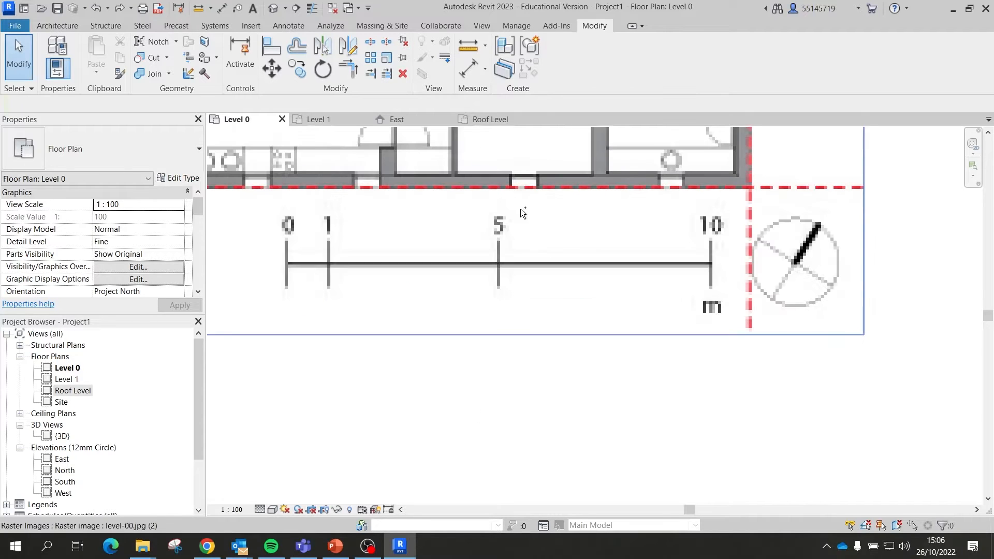
Step: Undo twice to restore the Level 0 image's original size and drop the Level 2 view
{"action": "key", "text": "ctrl+z"}
{"action": "key", "text": "ctrl+z"}
{"action": "scroll", "coordinate": [528, 223], "scroll_direction": "down", "scroll_amount": 3}
Step: Measure the plan image's scale bar from its 0 mark to its 10 mark
{"action": "left_click", "coordinate": [531, 240]}
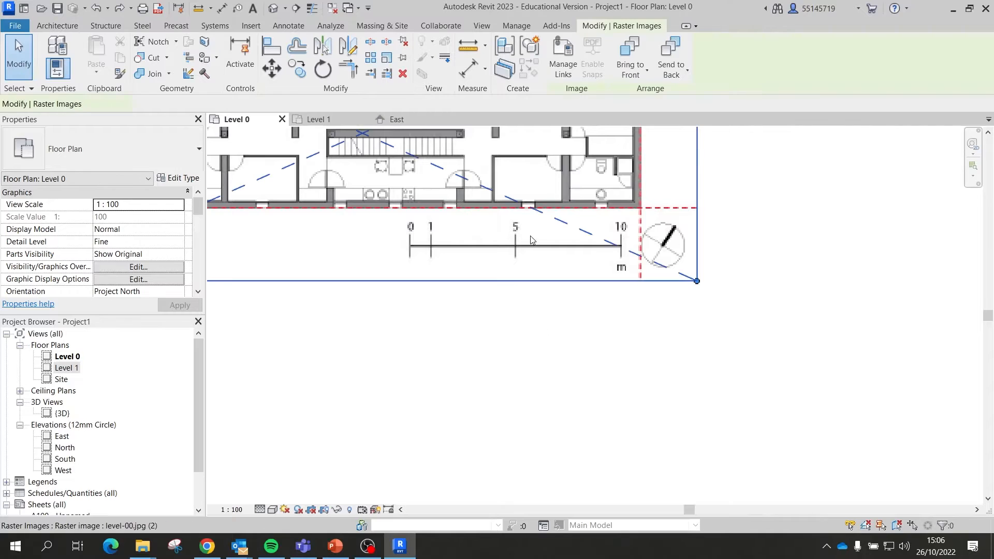
{"action": "left_click", "coordinate": [467, 45]}
{"action": "scroll", "coordinate": [406, 257], "scroll_direction": "up", "scroll_amount": 3}
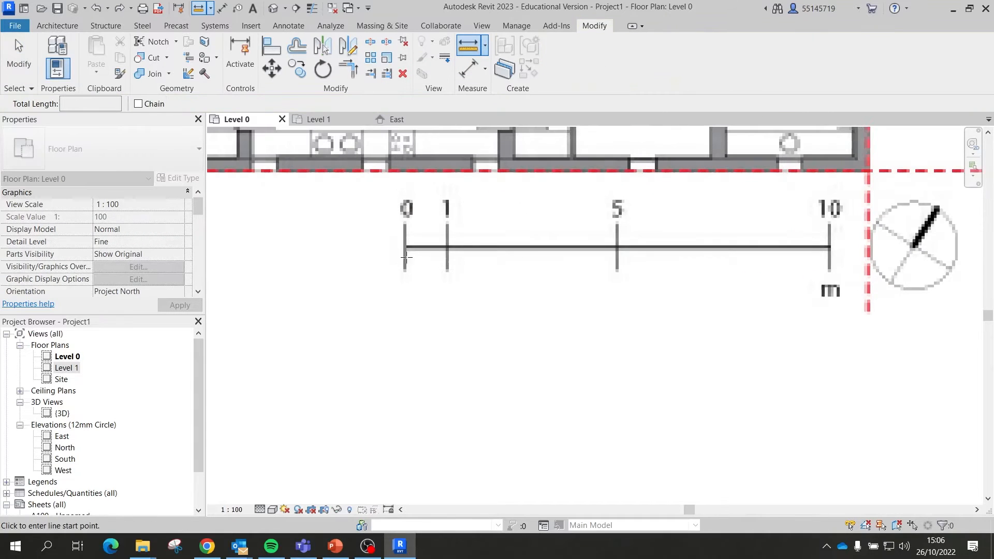
{"action": "left_click", "coordinate": [405, 248]}
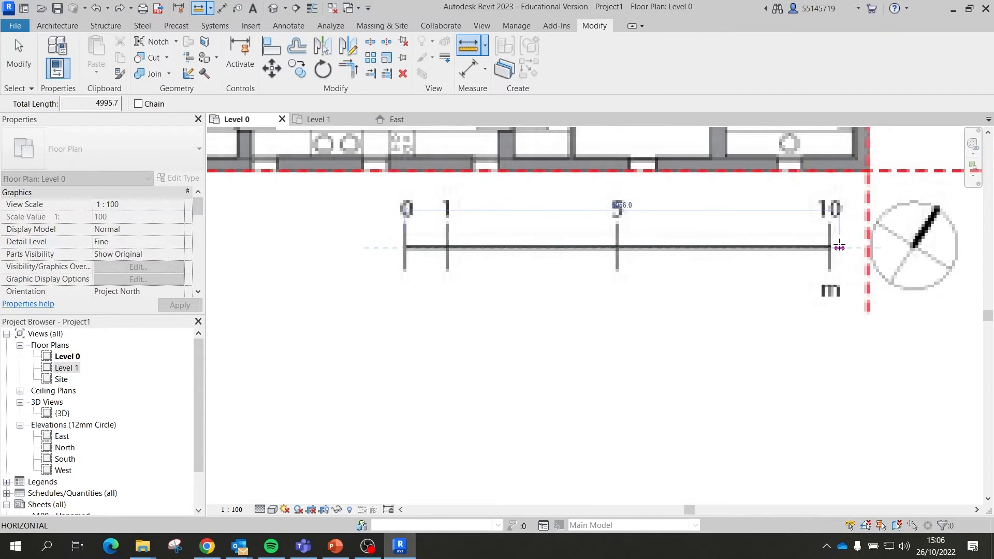
{"action": "scroll", "coordinate": [853, 248], "scroll_direction": "up", "scroll_amount": 1}
{"action": "scroll", "coordinate": [853, 247], "scroll_direction": "up", "scroll_amount": 2}
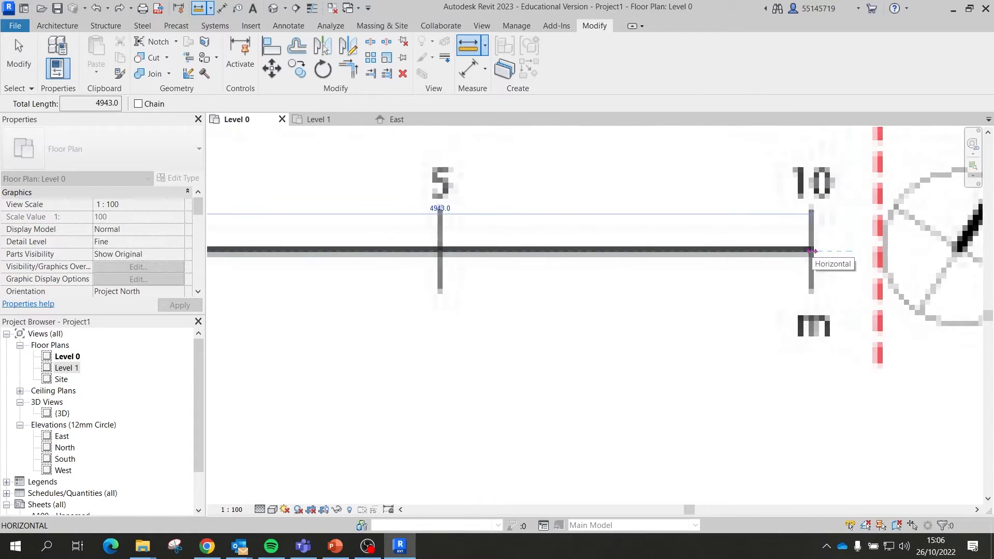
{"action": "left_click", "coordinate": [816, 248]}
{"action": "key", "text": "Escape"}
{"action": "scroll", "coordinate": [798, 250], "scroll_direction": "down", "scroll_amount": 6}
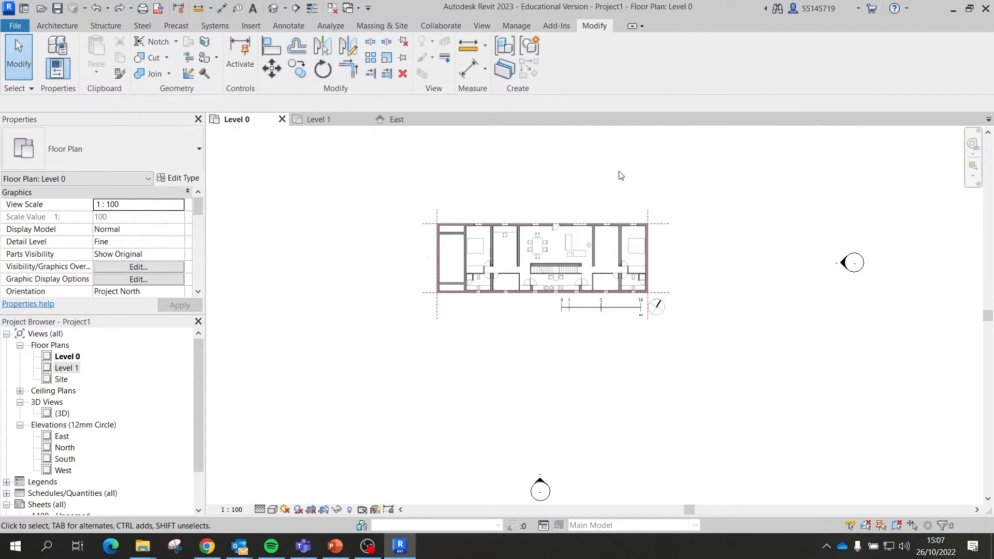
Step: Select the level-00 plan image and start the Scale tool on it
{"action": "left_click", "coordinate": [534, 259]}
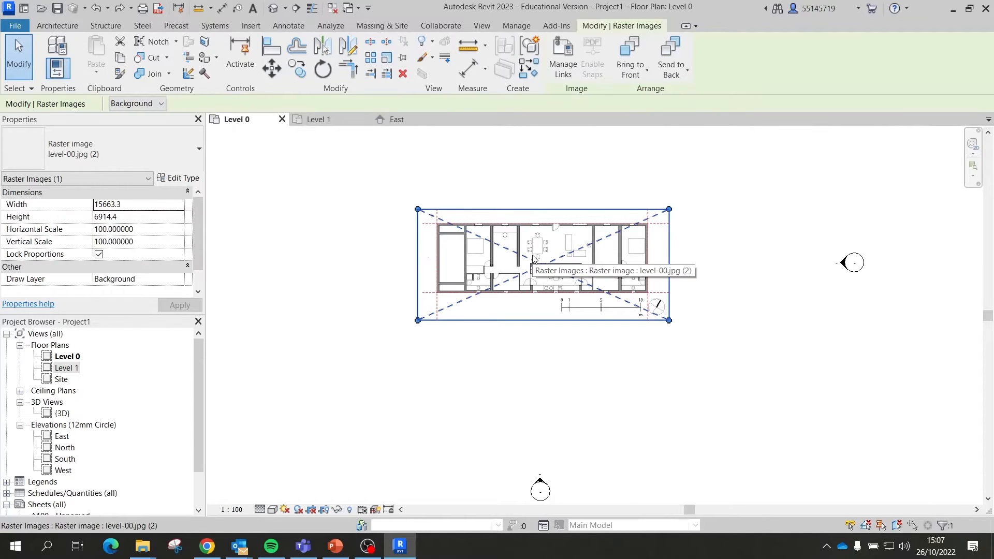
{"action": "left_click", "coordinate": [388, 58]}
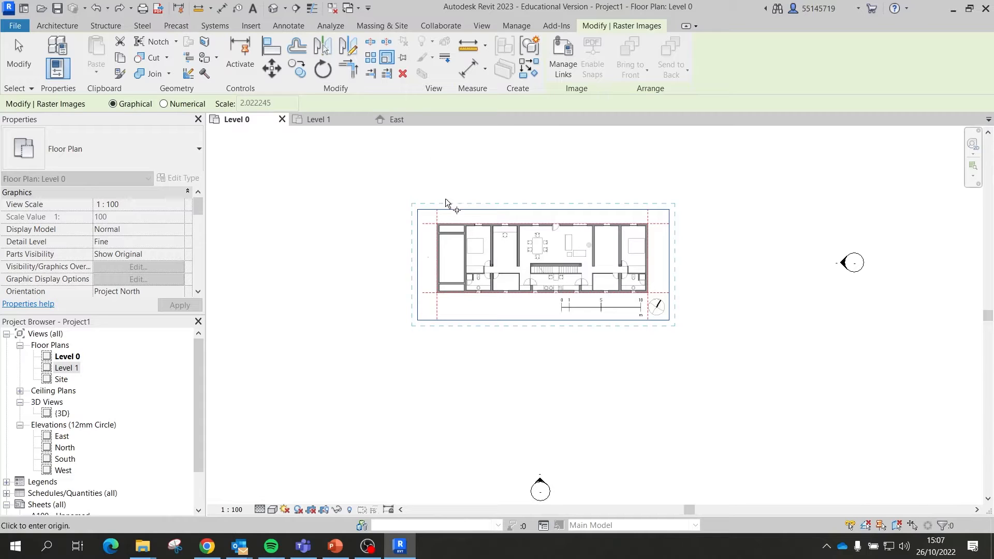
{"action": "key", "text": "Escape"}
{"action": "key", "text": "Escape"}
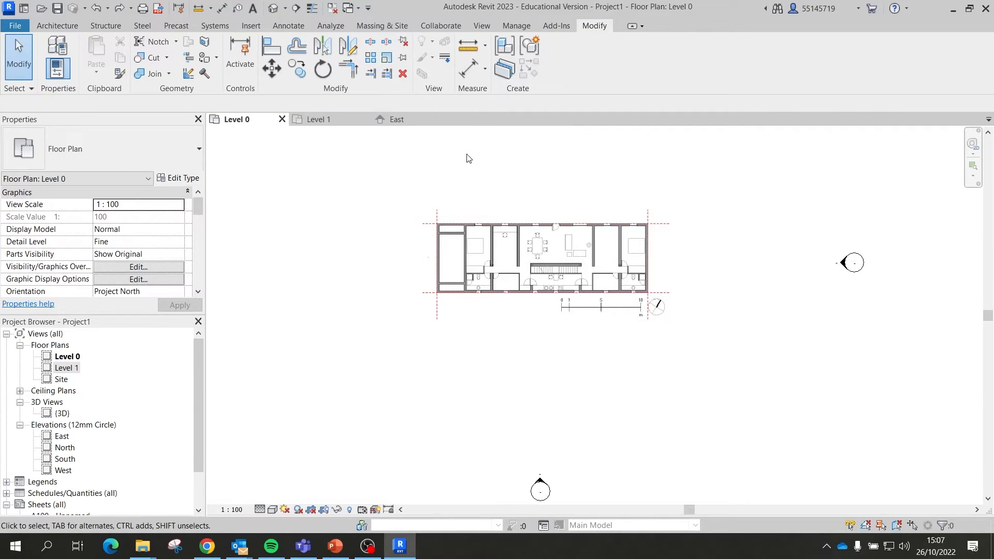
{"action": "left_click", "coordinate": [537, 238]}
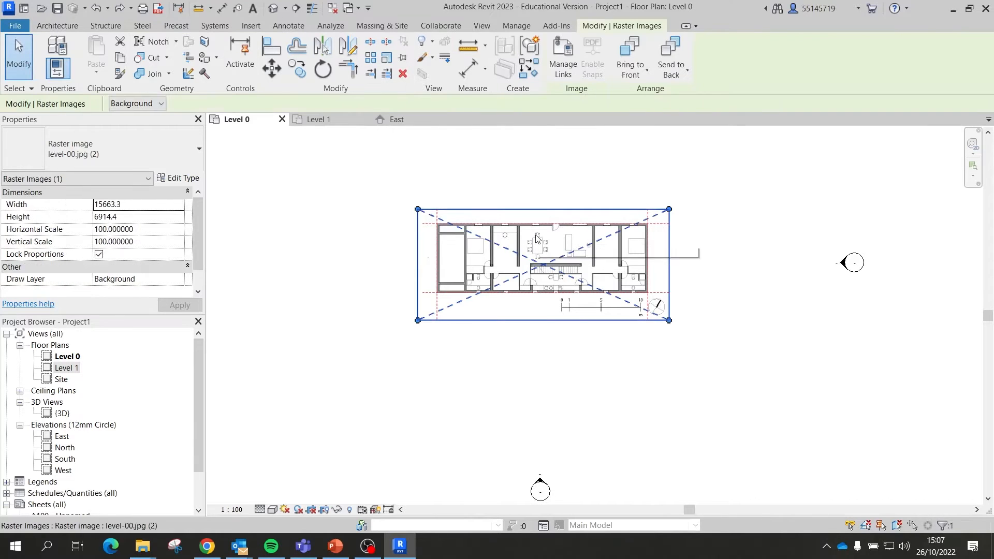
{"action": "left_click", "coordinate": [388, 58]}
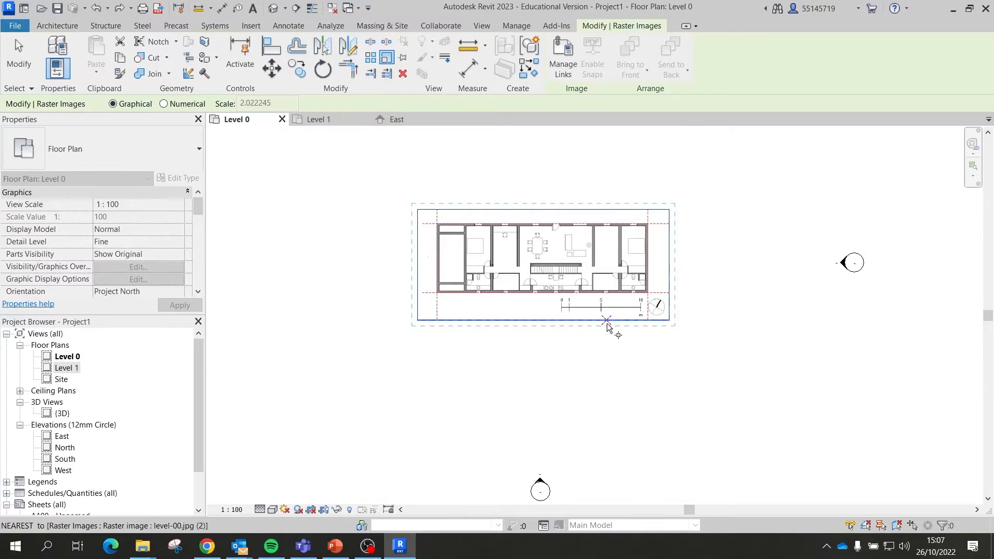
{"action": "scroll", "coordinate": [563, 305], "scroll_direction": "up", "scroll_amount": 10}
{"action": "scroll", "coordinate": [478, 278], "scroll_direction": "up", "scroll_amount": 3}
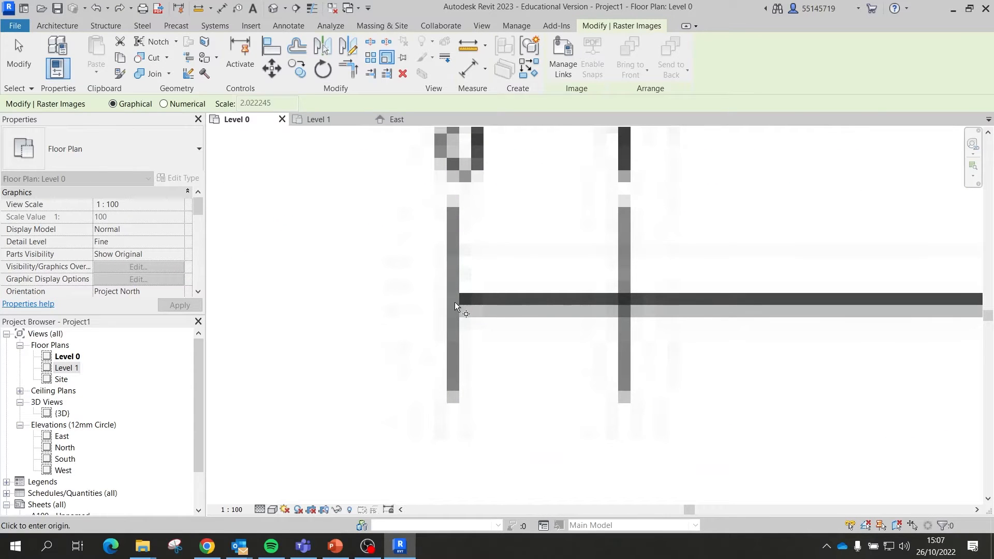
Step: Rescale the image from the scale bar's 0 mark to its 10 mark at 10000
{"action": "left_click", "coordinate": [451, 299]}
{"action": "scroll", "coordinate": [452, 301], "scroll_direction": "down", "scroll_amount": 6}
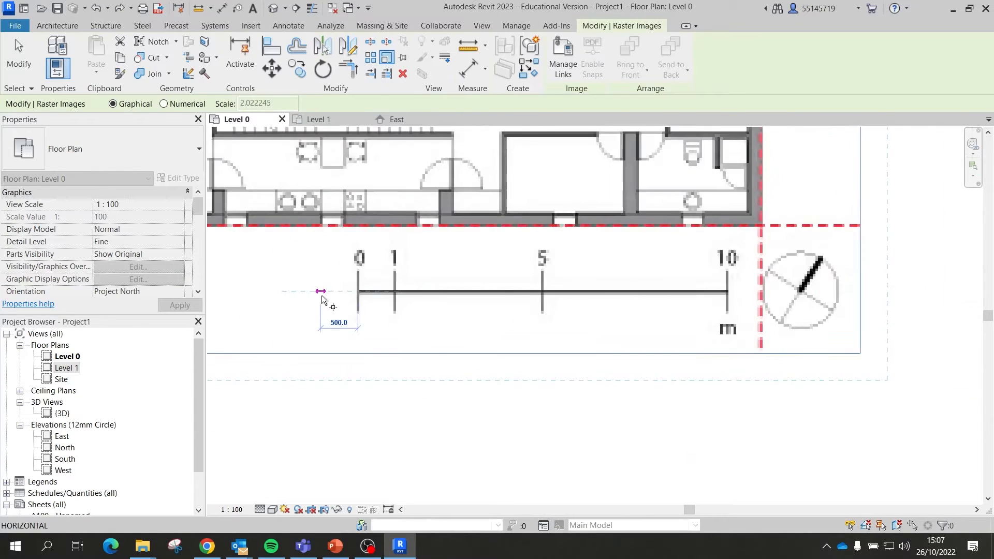
{"action": "scroll", "coordinate": [528, 296], "scroll_direction": "up", "scroll_amount": 2}
{"action": "scroll", "coordinate": [528, 296], "scroll_direction": "up", "scroll_amount": 4}
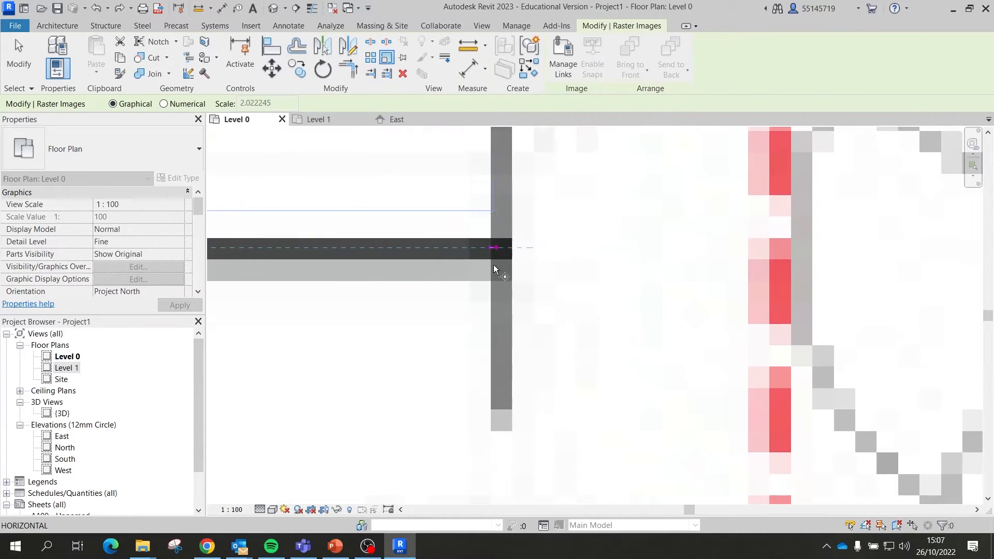
{"action": "left_click", "coordinate": [500, 249]}
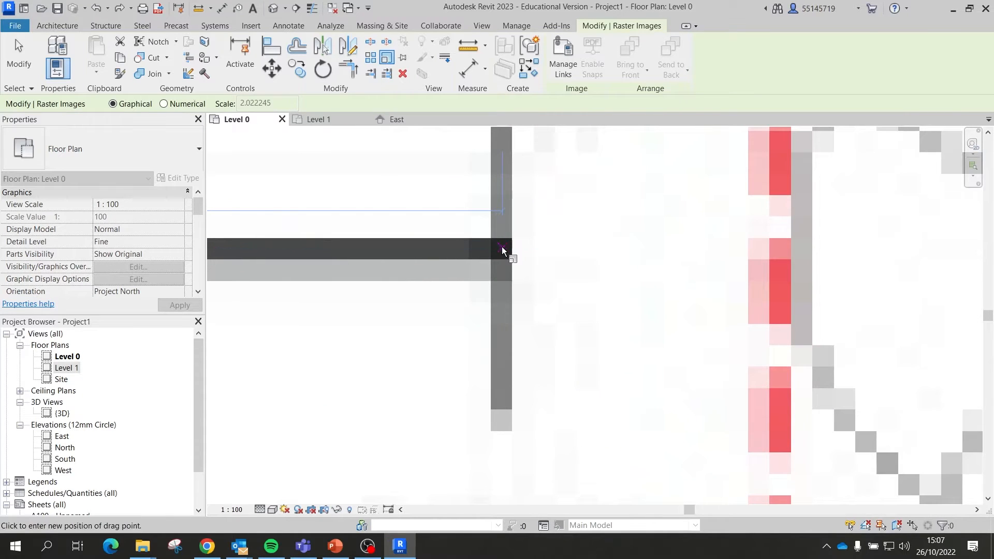
{"action": "scroll", "coordinate": [502, 250], "scroll_direction": "down", "scroll_amount": 3}
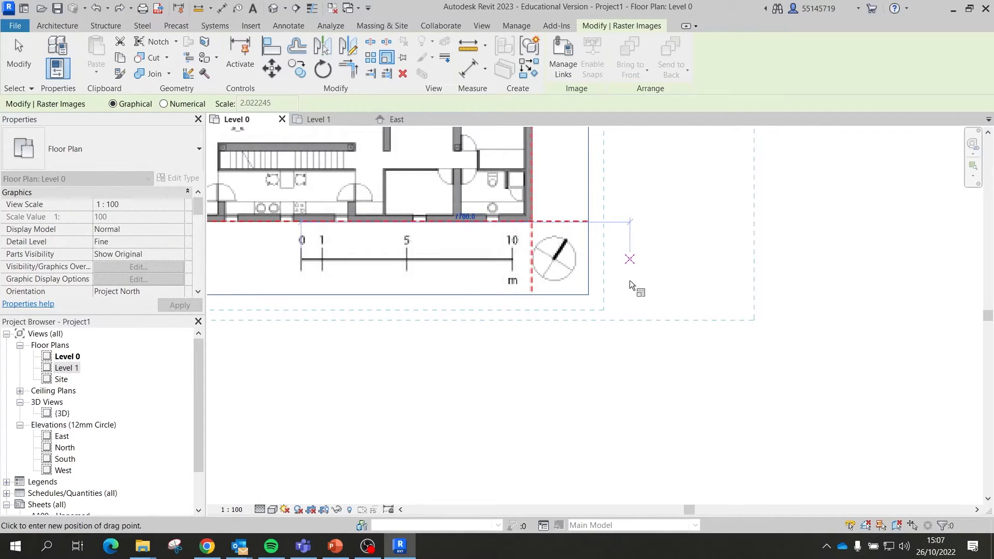
{"action": "type", "text": "100"}
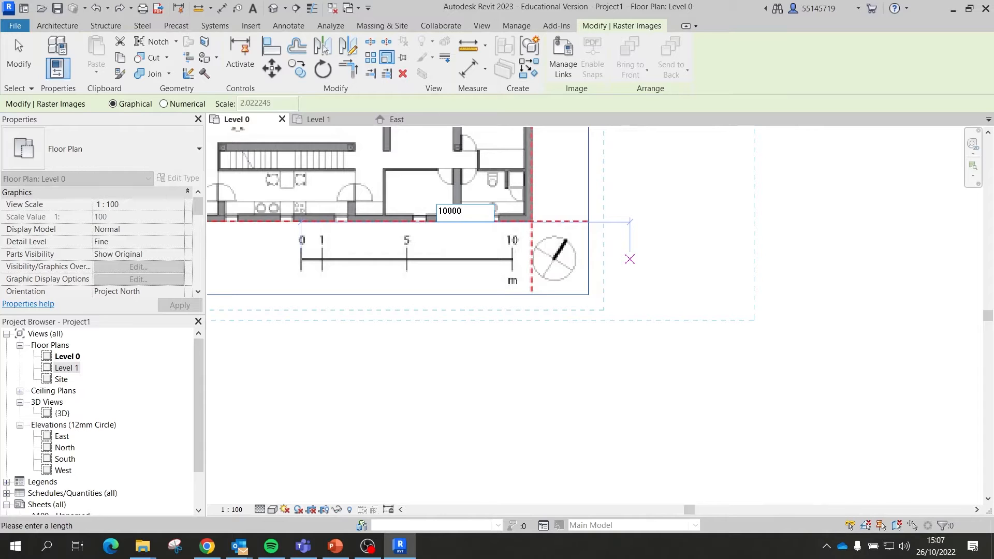
{"action": "type", "text": "00"}
{"action": "key", "text": "Return"}
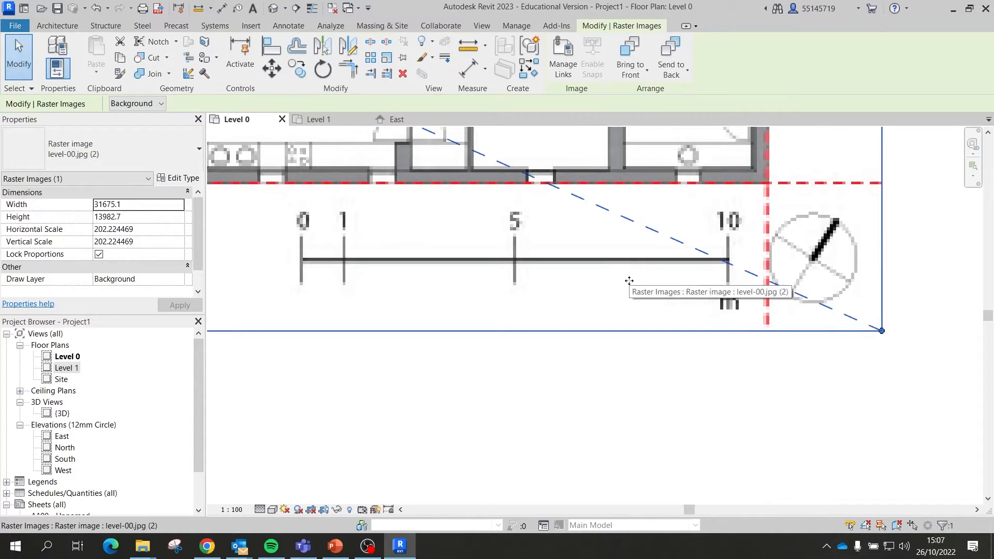
{"action": "scroll", "coordinate": [630, 282], "scroll_direction": "down", "scroll_amount": 2}
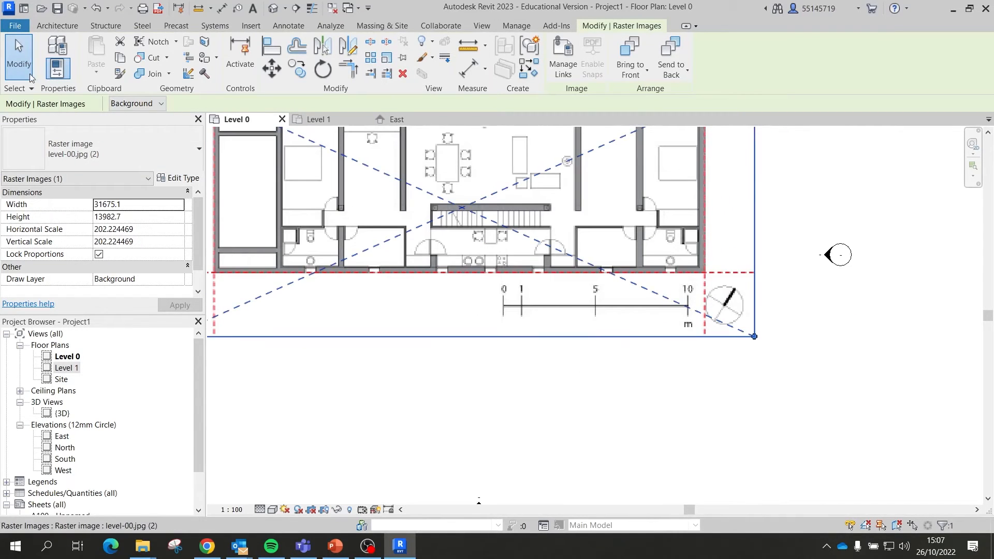
Step: Move the plan image down and right to centre it among the elevation markers
{"action": "left_click", "coordinate": [11, 57]}
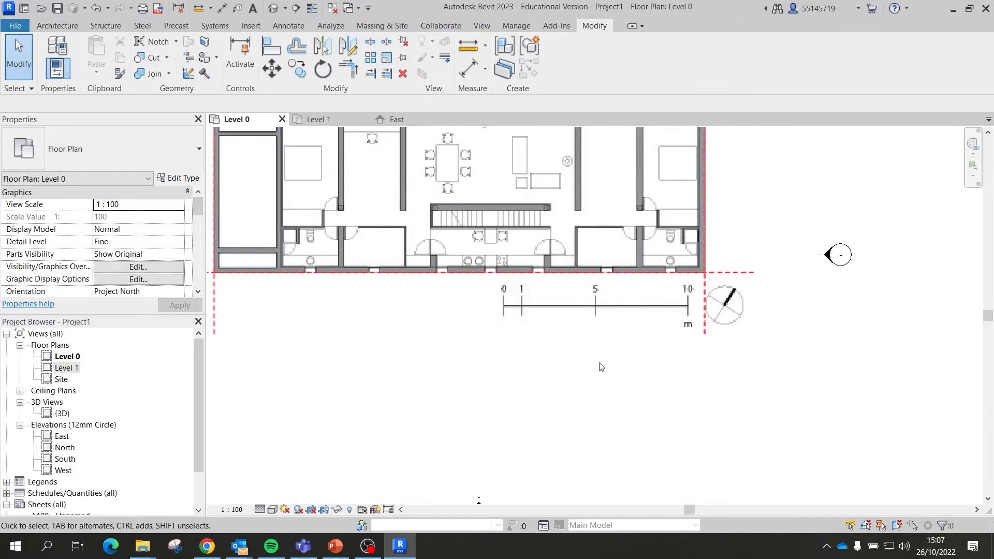
{"action": "scroll", "coordinate": [706, 370], "scroll_direction": "down", "scroll_amount": 2}
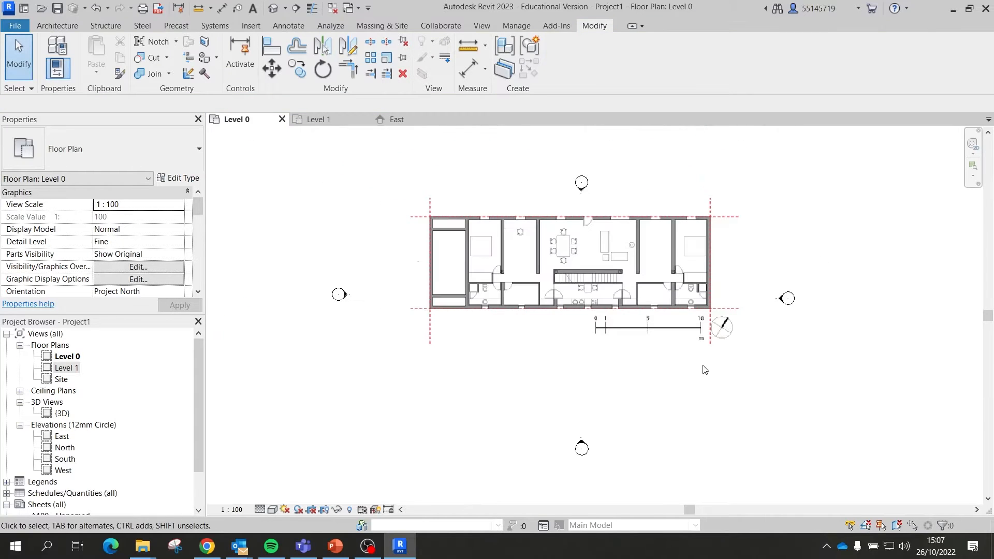
{"action": "left_click", "coordinate": [620, 259]}
{"action": "left_click_drag", "start_coordinate": [631, 257], "coordinate": [639, 291]}
{"action": "left_click", "coordinate": [830, 241]}
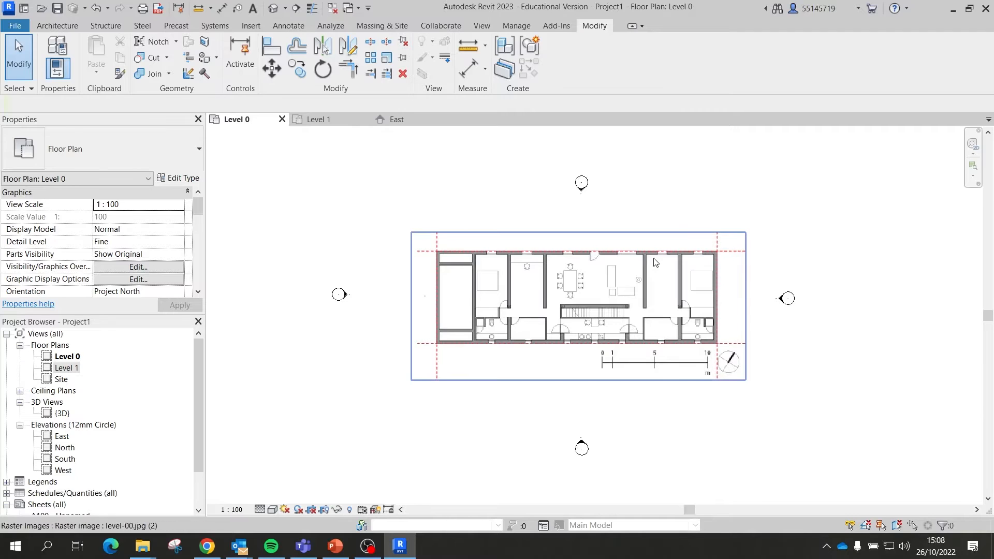
{"action": "left_click", "coordinate": [47, 25]}
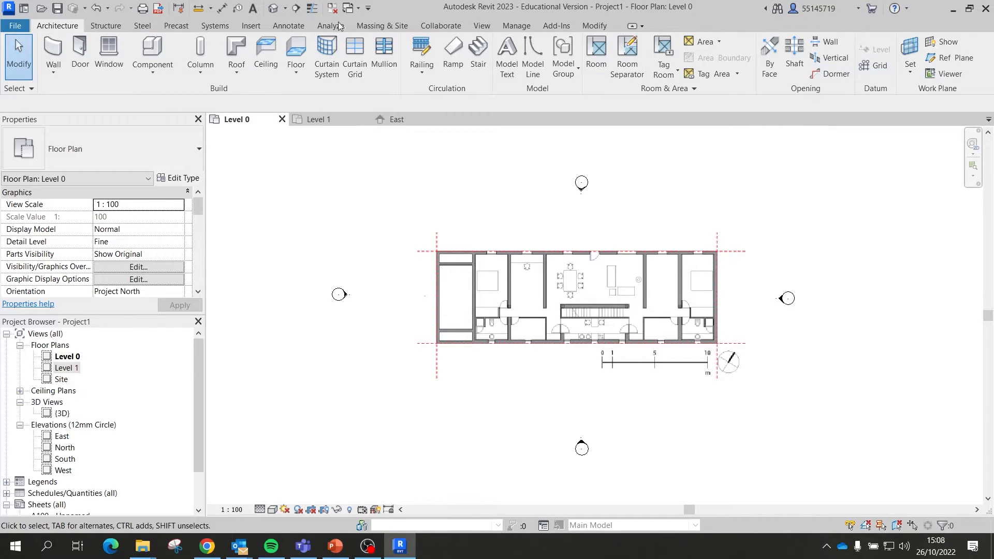
Step: Draw horizontal grids 1 and 2 along the top and bottom walls of the Level 0 plan
{"action": "left_click", "coordinate": [874, 65]}
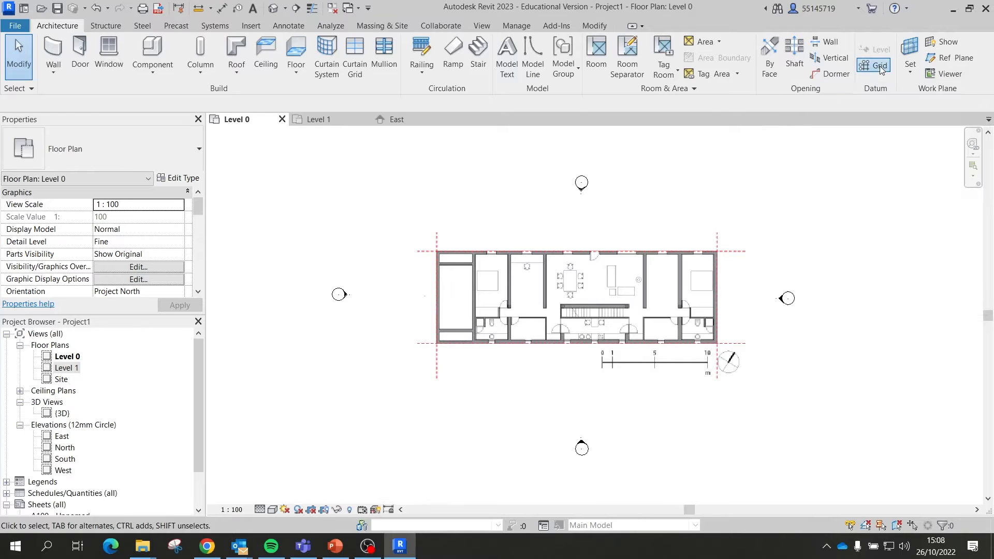
{"action": "scroll", "coordinate": [432, 261], "scroll_direction": "up", "scroll_amount": 2}
{"action": "scroll", "coordinate": [433, 261], "scroll_direction": "up", "scroll_amount": 4}
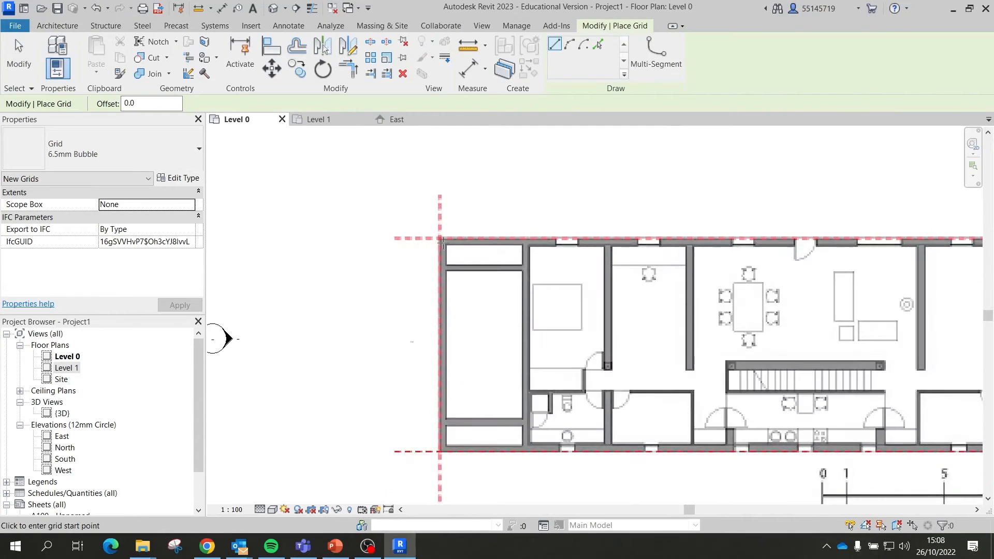
{"action": "scroll", "coordinate": [374, 227], "scroll_direction": "down", "scroll_amount": 6}
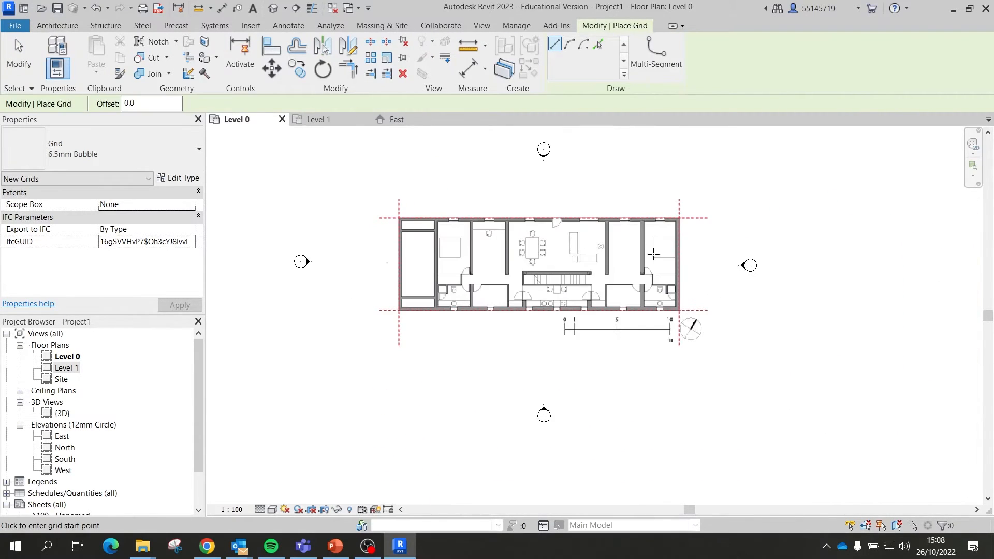
{"action": "scroll", "coordinate": [393, 220], "scroll_direction": "up", "scroll_amount": 5}
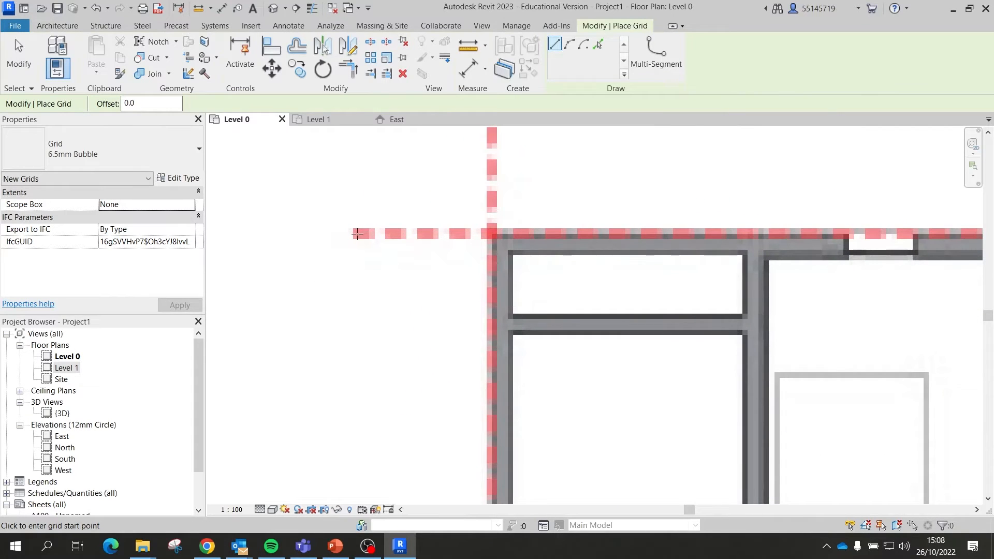
{"action": "left_click", "coordinate": [362, 232]}
{"action": "scroll", "coordinate": [352, 230], "scroll_direction": "down", "scroll_amount": 5}
{"action": "scroll", "coordinate": [688, 238], "scroll_direction": "up", "scroll_amount": 4}
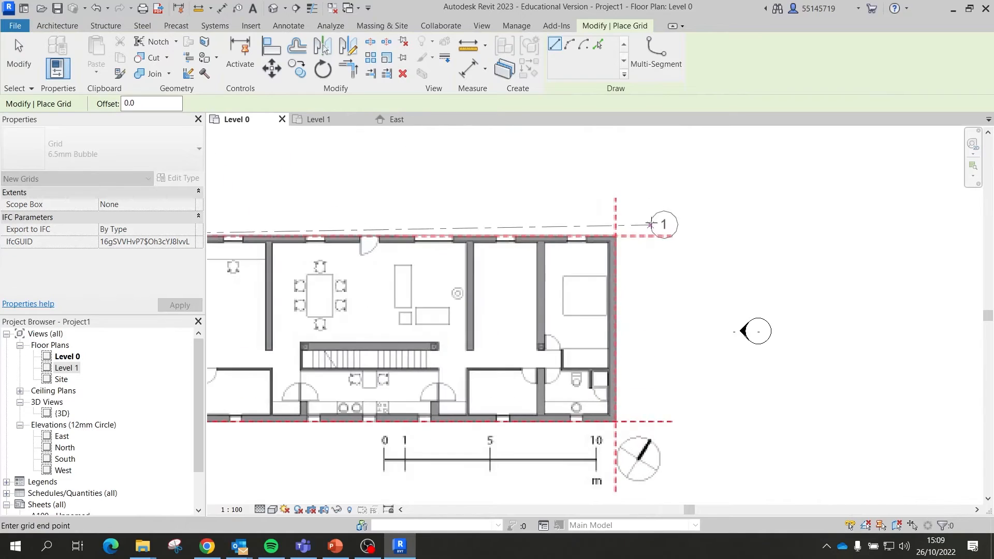
{"action": "left_click", "coordinate": [689, 242]}
{"action": "scroll", "coordinate": [770, 159], "scroll_direction": "down", "scroll_amount": 4}
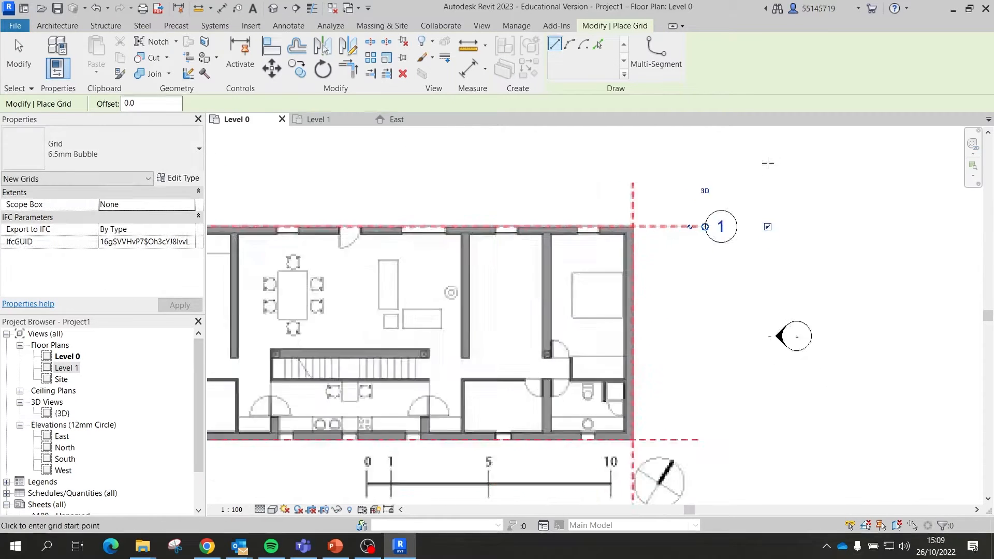
{"action": "scroll", "coordinate": [311, 321], "scroll_direction": "up", "scroll_amount": 4}
{"action": "left_click", "coordinate": [279, 314]}
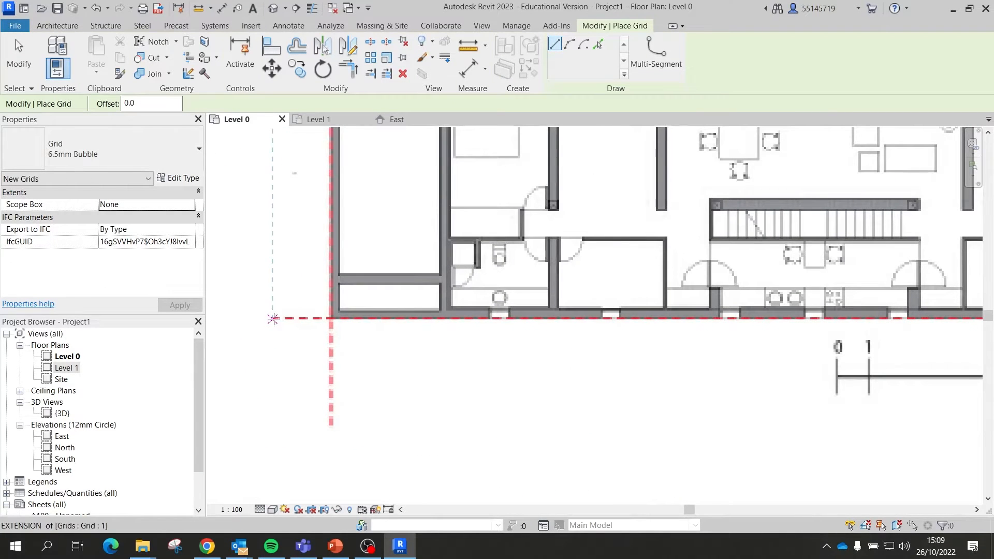
{"action": "scroll", "coordinate": [431, 278], "scroll_direction": "down", "scroll_amount": 4}
{"action": "scroll", "coordinate": [406, 273], "scroll_direction": "up", "scroll_amount": 8}
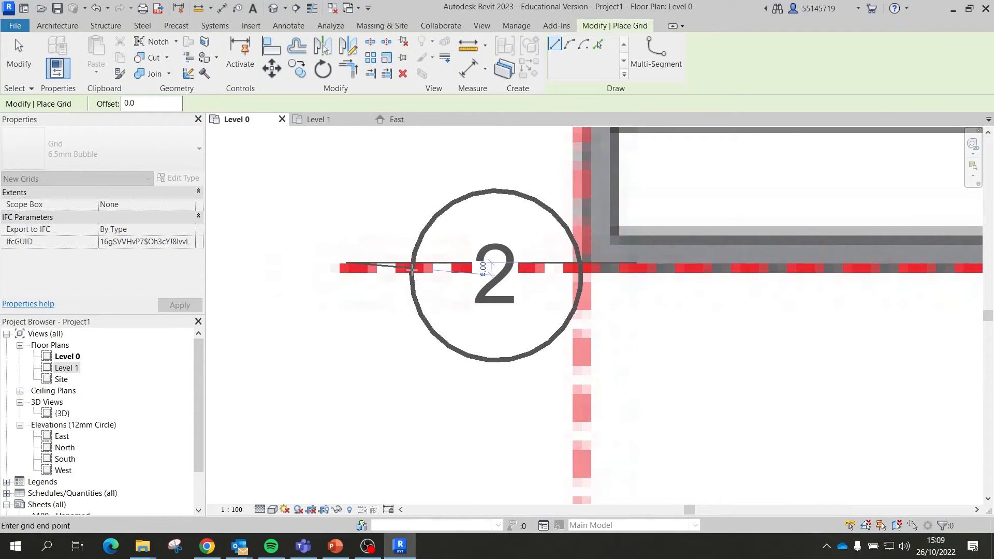
{"action": "key", "text": "Escape"}
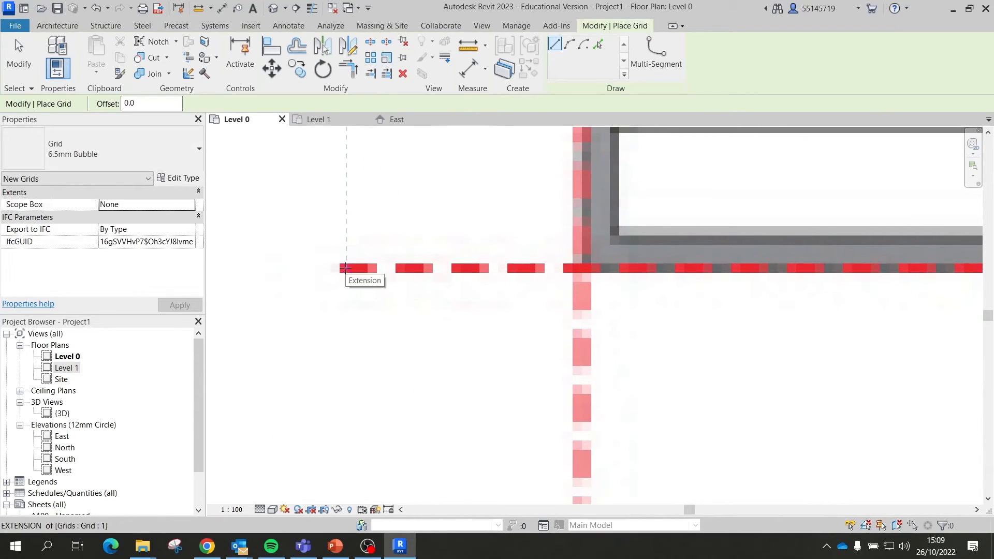
{"action": "left_click", "coordinate": [345, 268]}
{"action": "scroll", "coordinate": [362, 267], "scroll_direction": "down", "scroll_amount": 7}
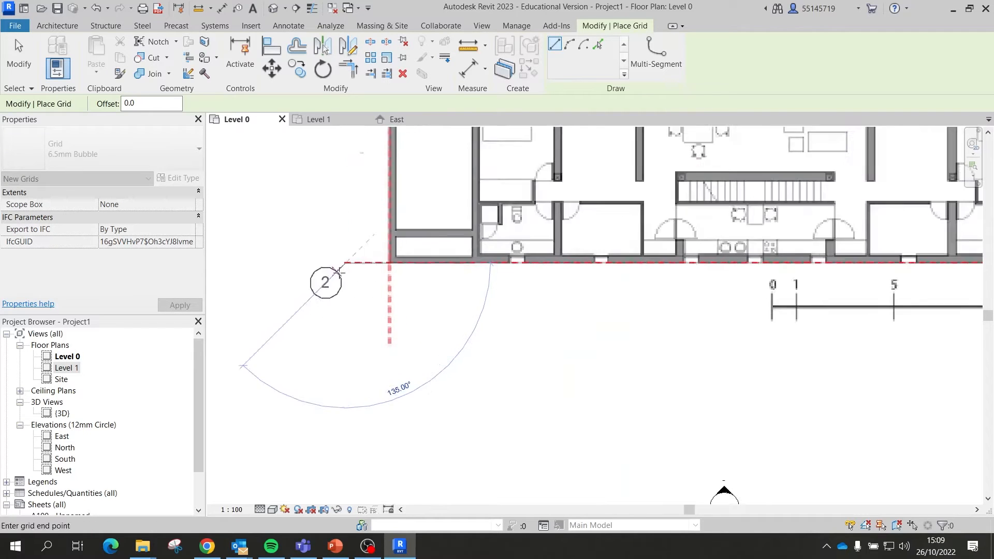
{"action": "scroll", "coordinate": [517, 259], "scroll_direction": "up", "scroll_amount": 4}
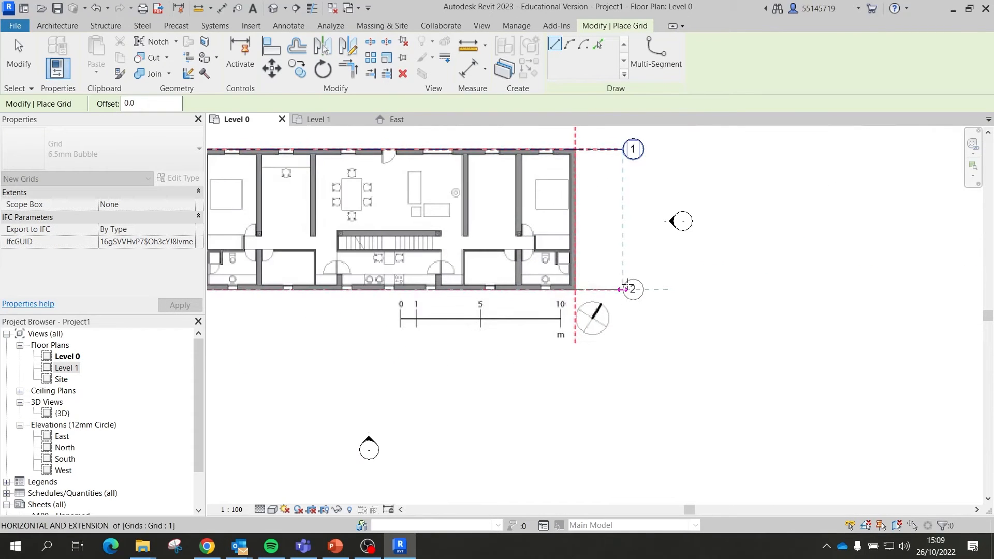
{"action": "left_click", "coordinate": [622, 288]}
{"action": "scroll", "coordinate": [689, 268], "scroll_direction": "down", "scroll_amount": 2}
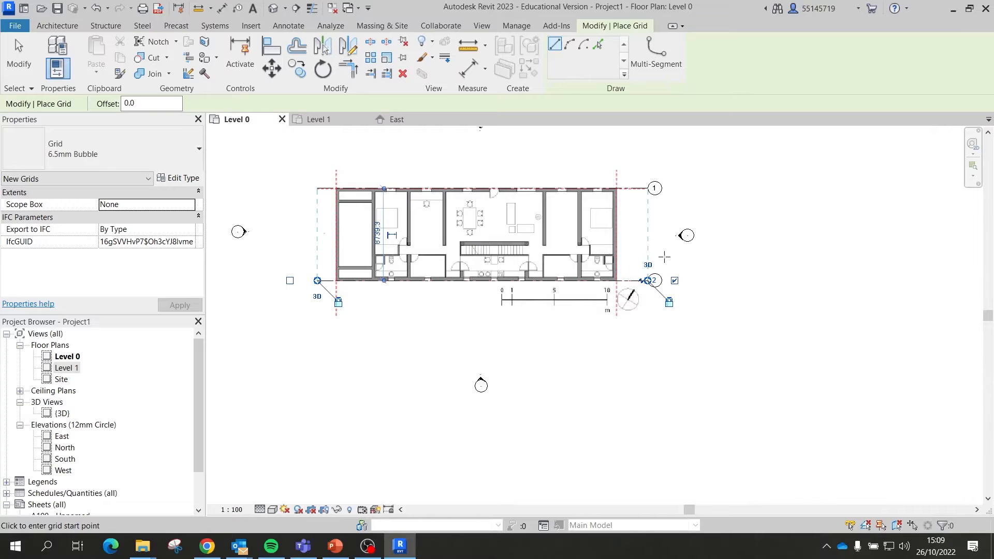
{"action": "scroll", "coordinate": [336, 312], "scroll_direction": "up", "scroll_amount": 2}
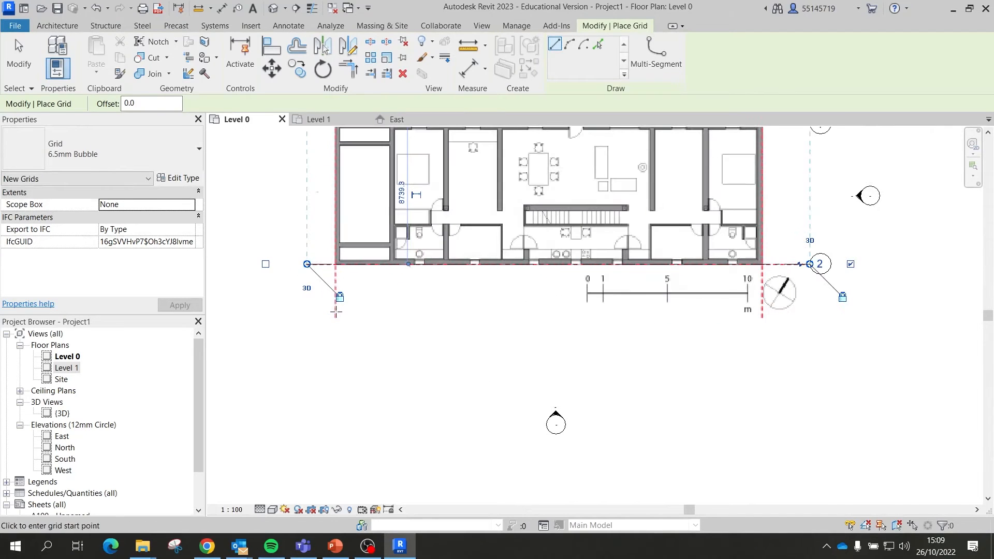
{"action": "scroll", "coordinate": [335, 318], "scroll_direction": "up", "scroll_amount": 4}
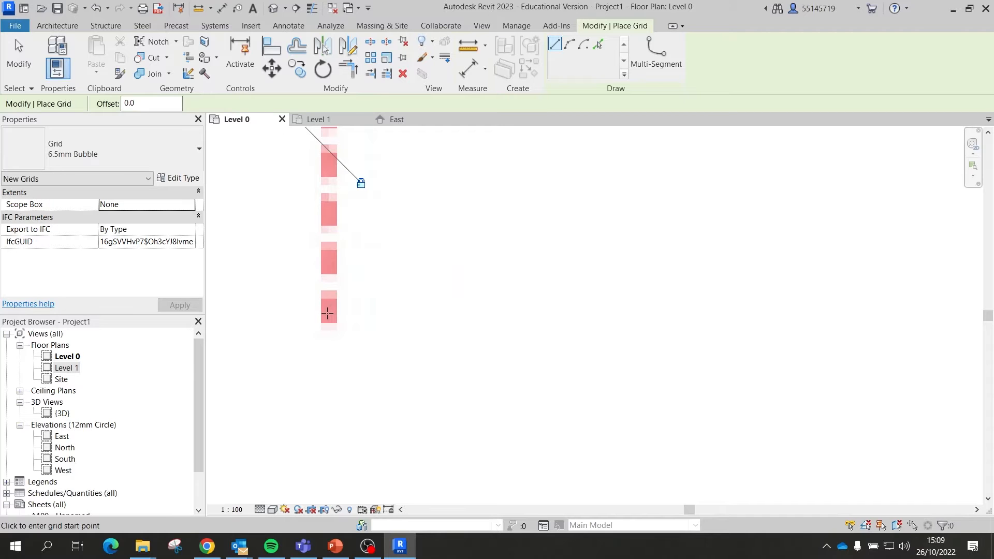
Step: Draw vertical grids 3 and 4 along the left and right walls
{"action": "left_click", "coordinate": [327, 313]}
{"action": "scroll", "coordinate": [328, 313], "scroll_direction": "down", "scroll_amount": 6}
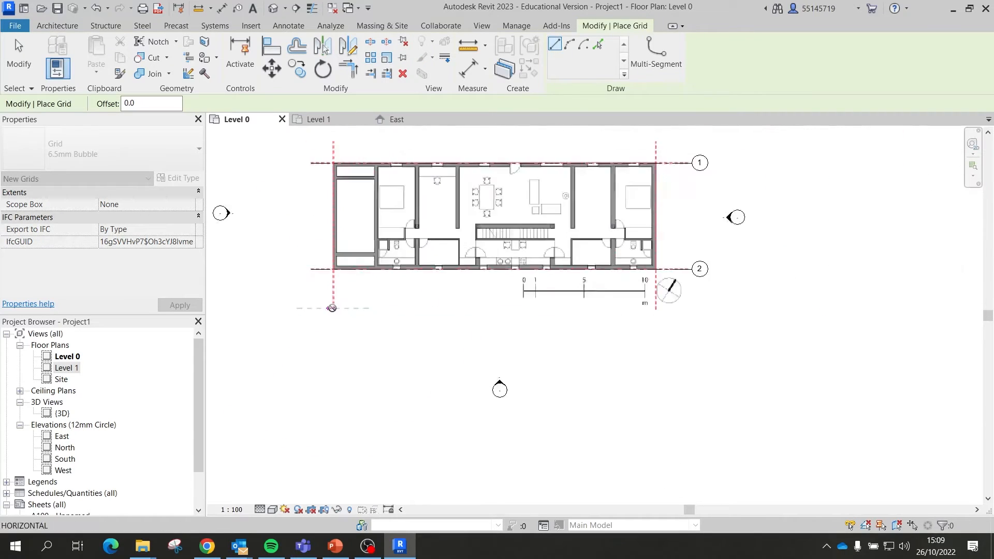
{"action": "scroll", "coordinate": [334, 212], "scroll_direction": "up", "scroll_amount": 3}
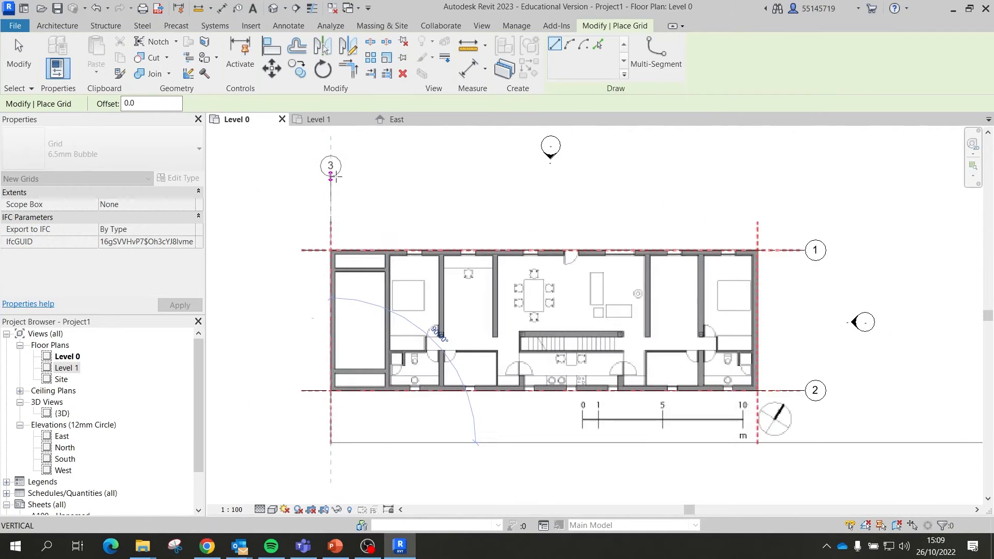
{"action": "left_click", "coordinate": [333, 193]}
{"action": "scroll", "coordinate": [756, 445], "scroll_direction": "up", "scroll_amount": 6}
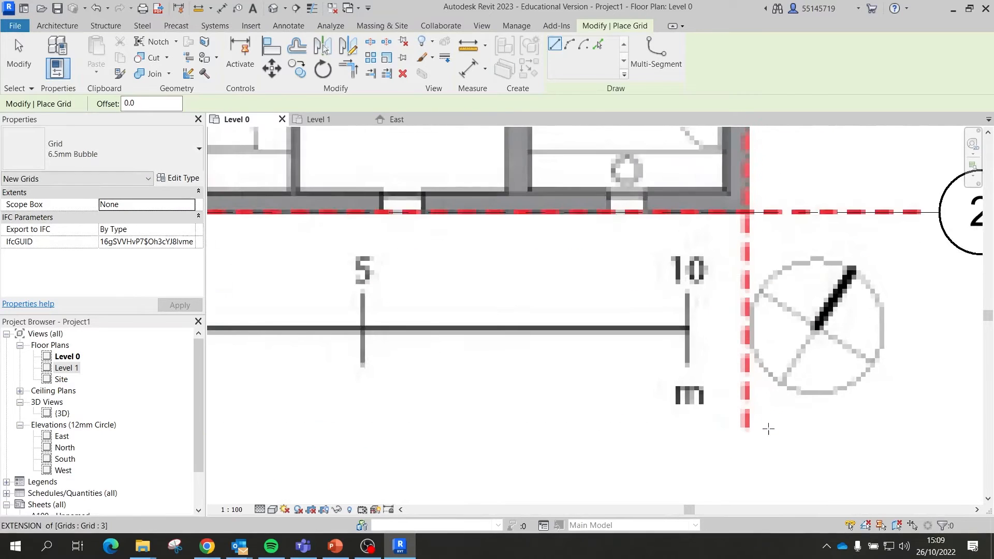
{"action": "scroll", "coordinate": [737, 416], "scroll_direction": "up", "scroll_amount": 4}
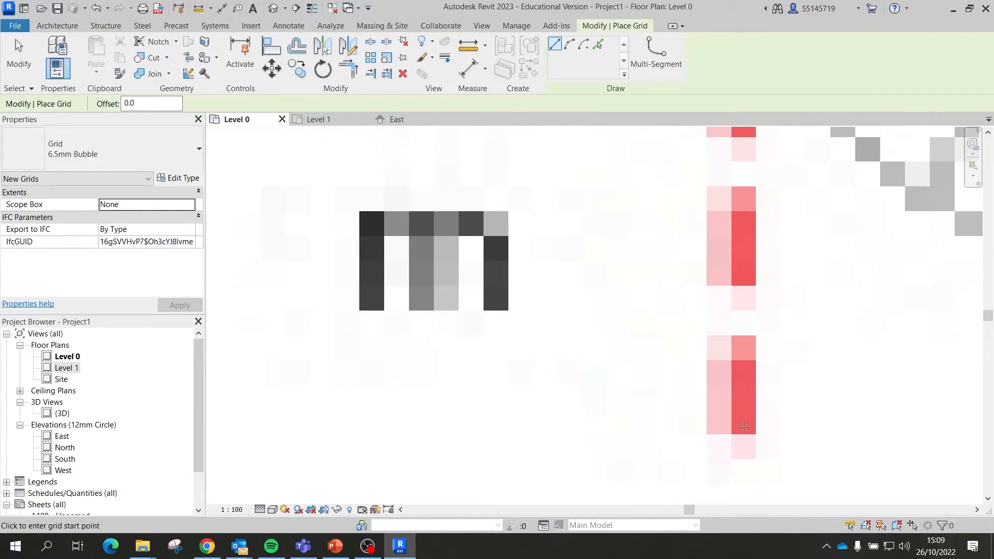
{"action": "left_click", "coordinate": [744, 426]}
{"action": "scroll", "coordinate": [744, 427], "scroll_direction": "down", "scroll_amount": 8}
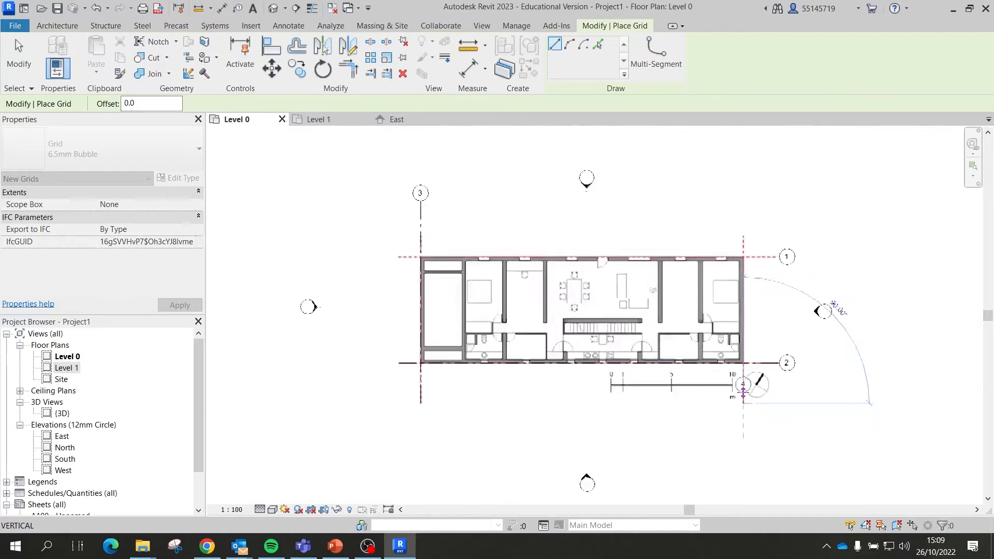
{"action": "scroll", "coordinate": [742, 392], "scroll_direction": "down", "scroll_amount": 2}
{"action": "left_click", "coordinate": [743, 226]}
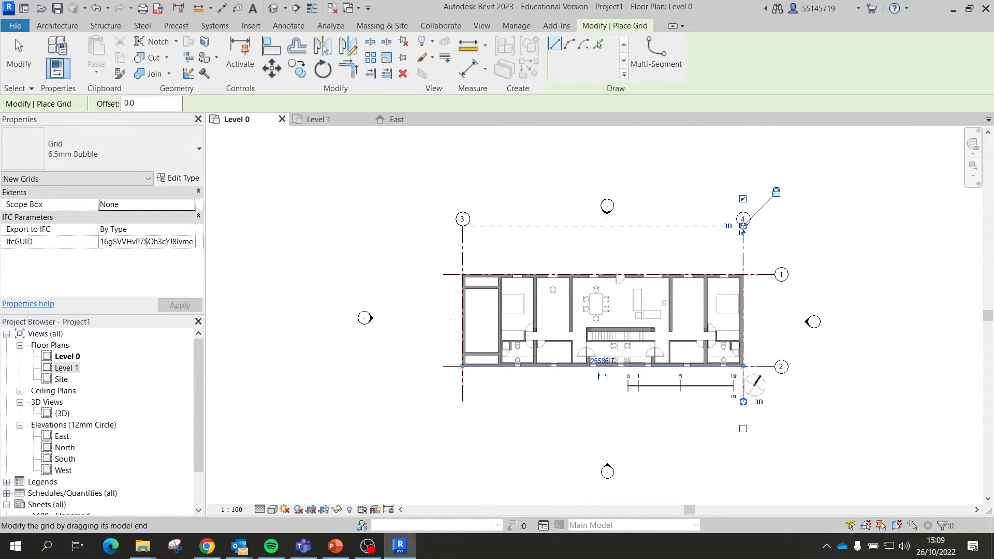
Step: Finish grid placement and start editing grid 3's label
{"action": "key", "text": "Escape"}
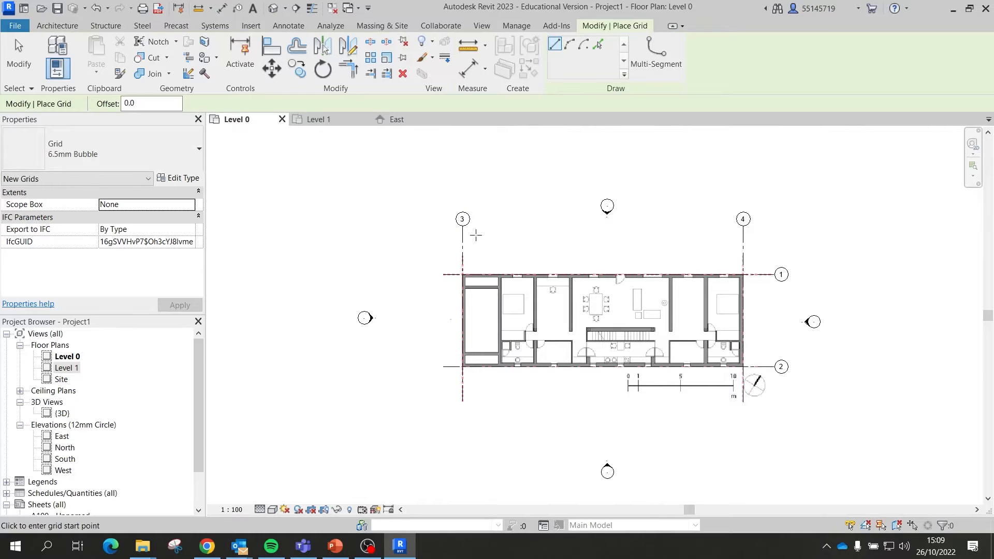
{"action": "scroll", "coordinate": [476, 230], "scroll_direction": "up", "scroll_amount": 3}
{"action": "key", "text": "Escape"}
{"action": "left_click", "coordinate": [452, 211]}
{"action": "left_click", "coordinate": [453, 209]}
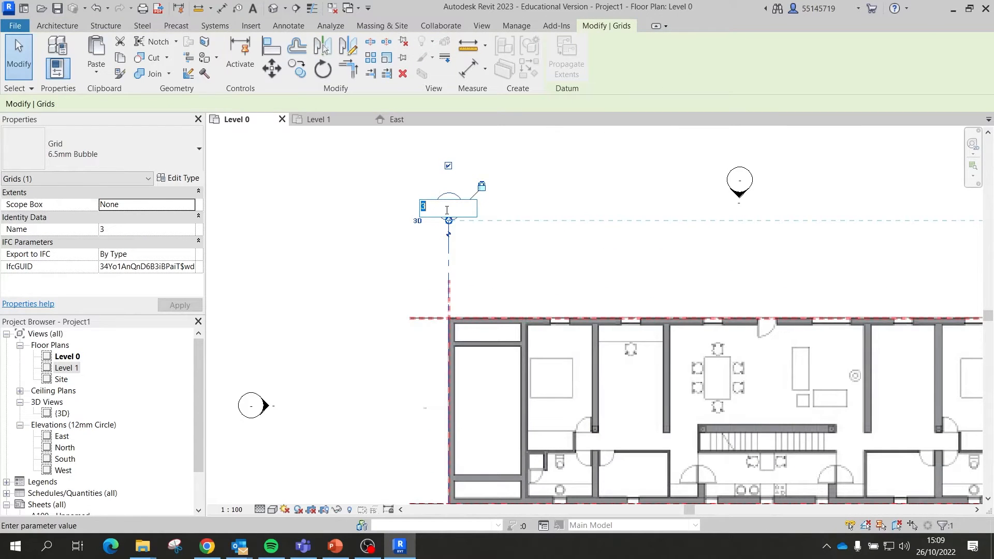
Step: Finish labelling grid 3 as A, label grid 4 as B, and open the Level 1 floor plan
{"action": "key", "text": "Return"}
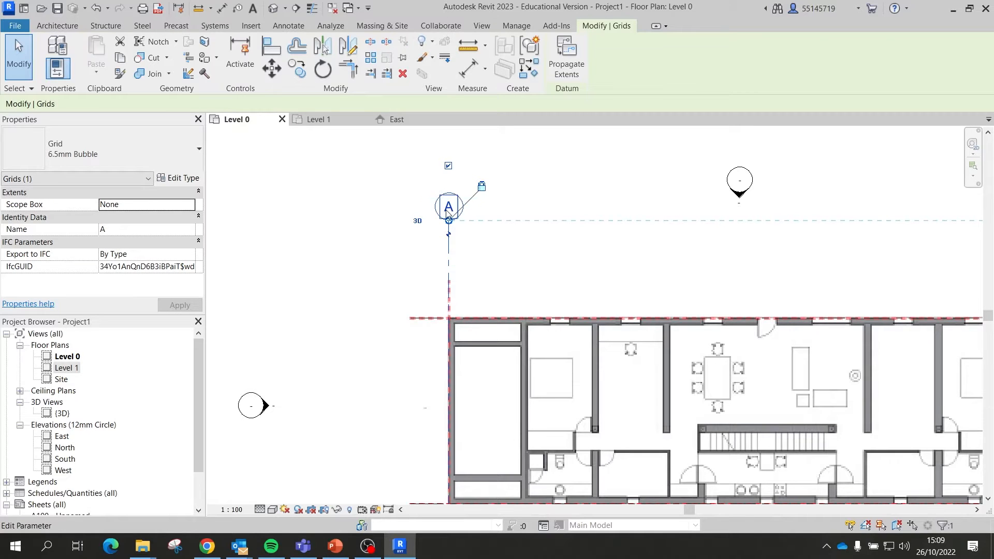
{"action": "scroll", "coordinate": [399, 191], "scroll_direction": "down", "scroll_amount": 3}
{"action": "scroll", "coordinate": [605, 286], "scroll_direction": "up", "scroll_amount": 4}
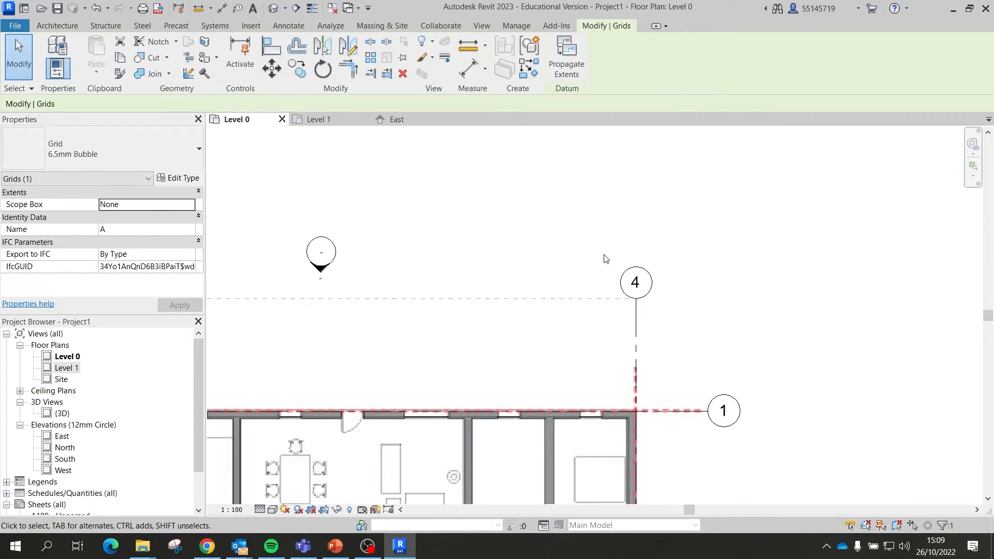
{"action": "left_click", "coordinate": [652, 298]}
{"action": "left_click", "coordinate": [652, 297]}
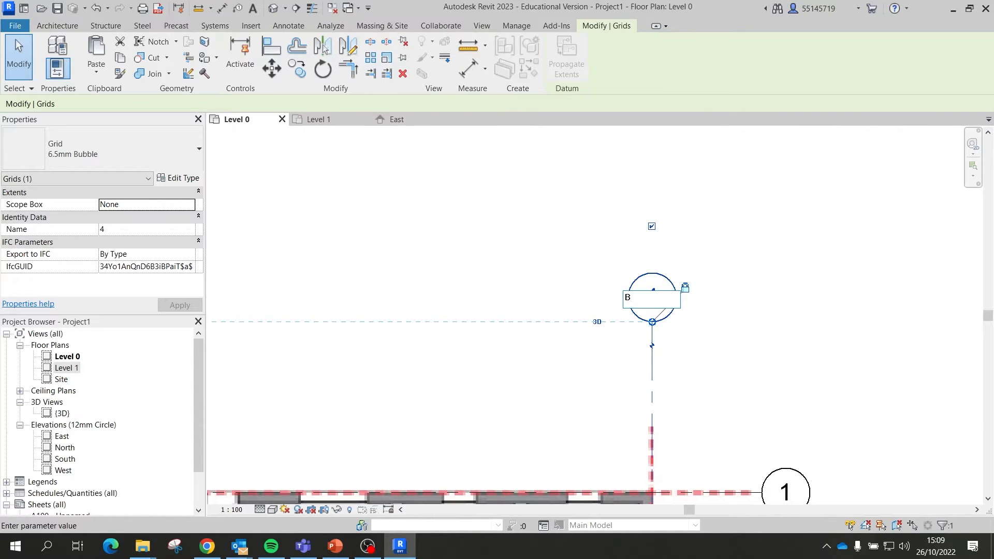
{"action": "type", "text": "B"}
{"action": "key", "text": "Return"}
{"action": "left_click", "coordinate": [517, 222]}
{"action": "scroll", "coordinate": [549, 362], "scroll_direction": "down", "scroll_amount": 4}
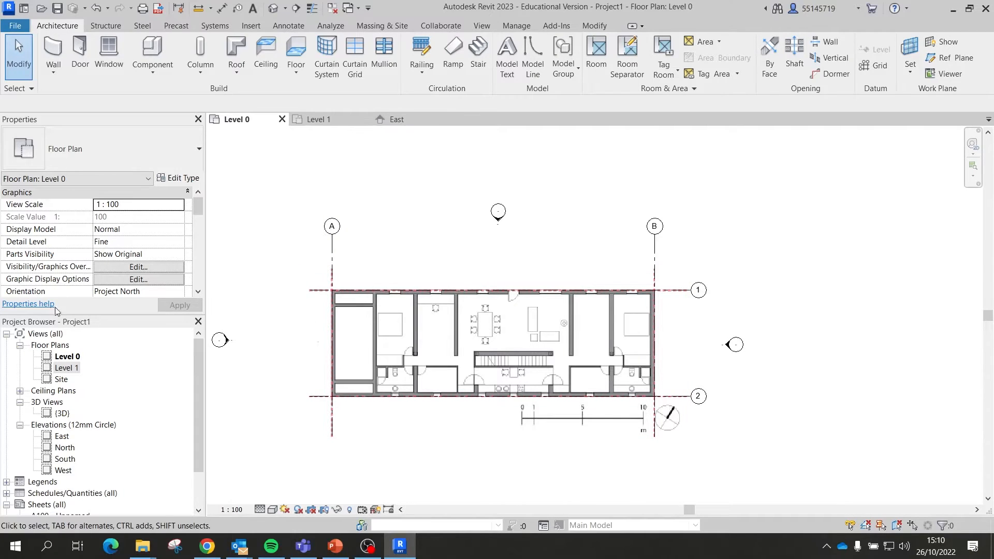
{"action": "double_click", "coordinate": [72, 371]}
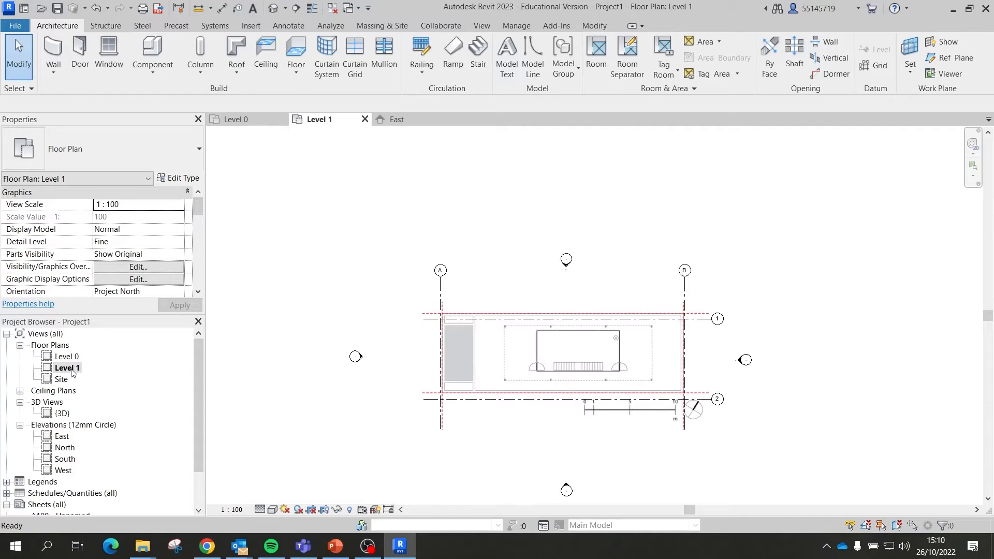
Step: Move level-01.jpg with Constrain off so its grid corner lands on the grid 2/A intersection
{"action": "scroll", "coordinate": [717, 422], "scroll_direction": "up", "scroll_amount": 4}
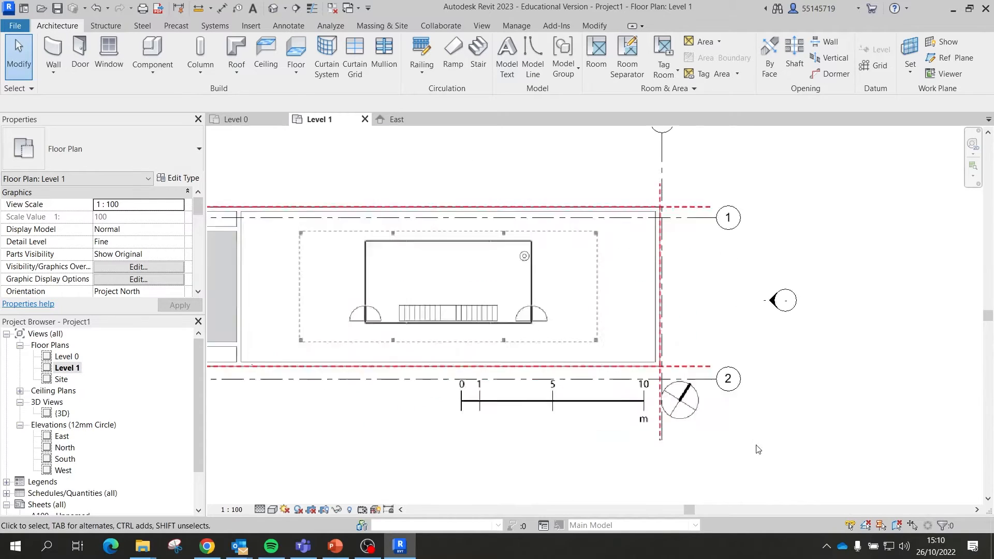
{"action": "left_click", "coordinate": [711, 368]}
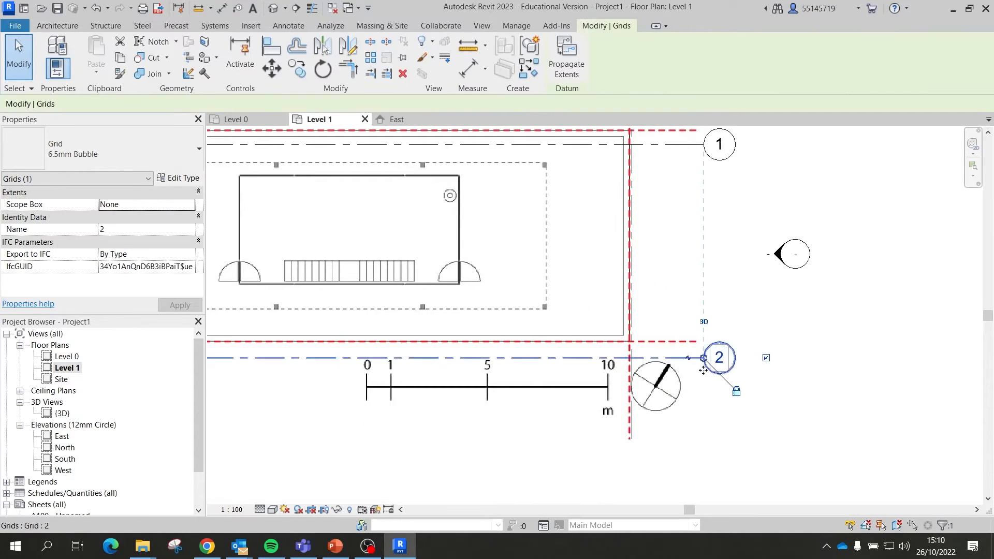
{"action": "scroll", "coordinate": [829, 379], "scroll_direction": "down", "scroll_amount": 2}
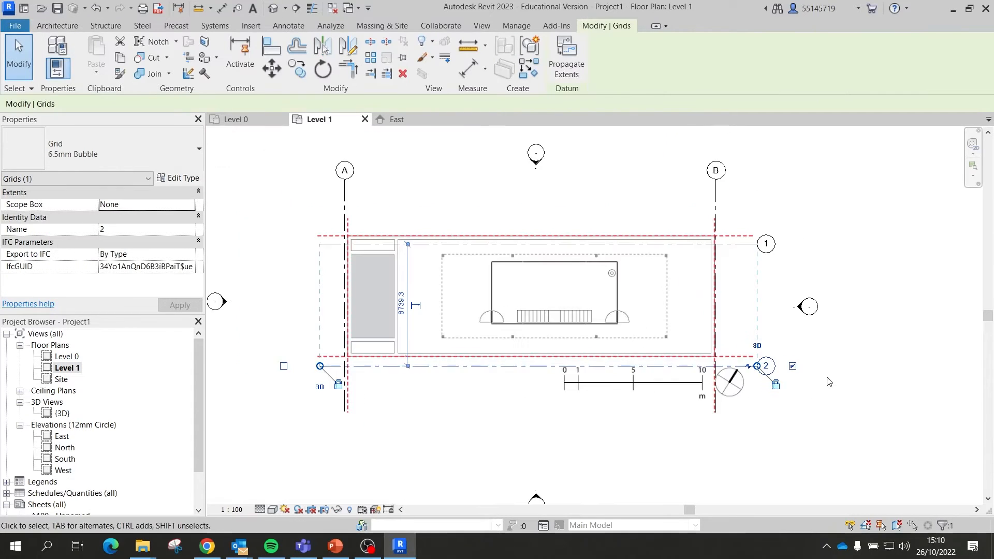
{"action": "left_click", "coordinate": [557, 229]}
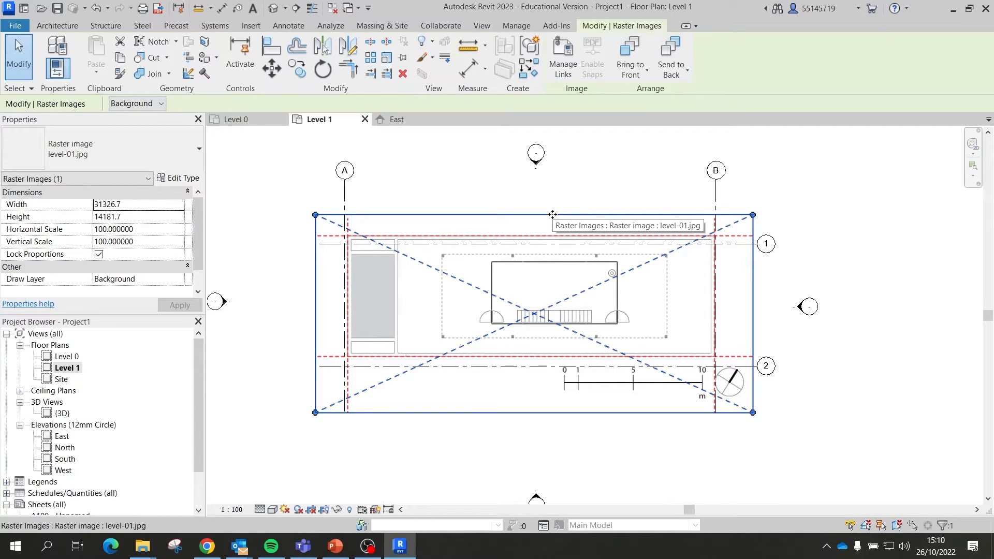
{"action": "left_click", "coordinate": [270, 64]}
{"action": "scroll", "coordinate": [340, 362], "scroll_direction": "up", "scroll_amount": 3}
{"action": "scroll", "coordinate": [341, 363], "scroll_direction": "up", "scroll_amount": 6}
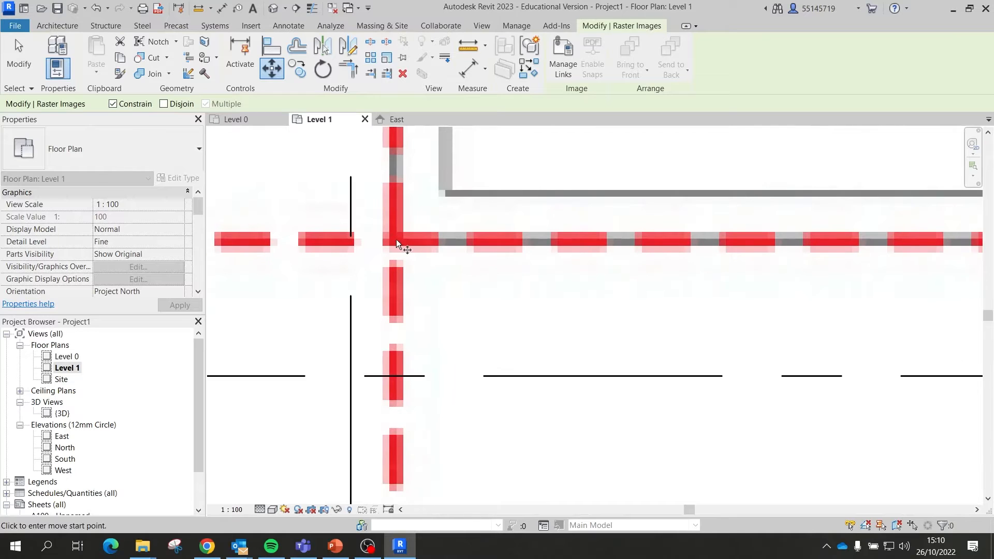
{"action": "left_click", "coordinate": [396, 239]}
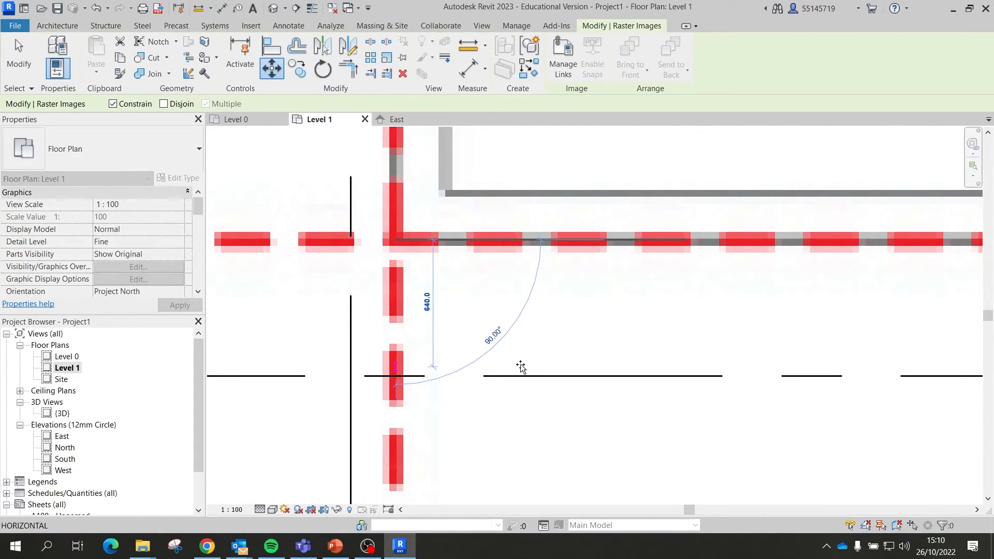
{"action": "scroll", "coordinate": [519, 366], "scroll_direction": "down", "scroll_amount": 3}
{"action": "scroll", "coordinate": [510, 371], "scroll_direction": "up", "scroll_amount": 2}
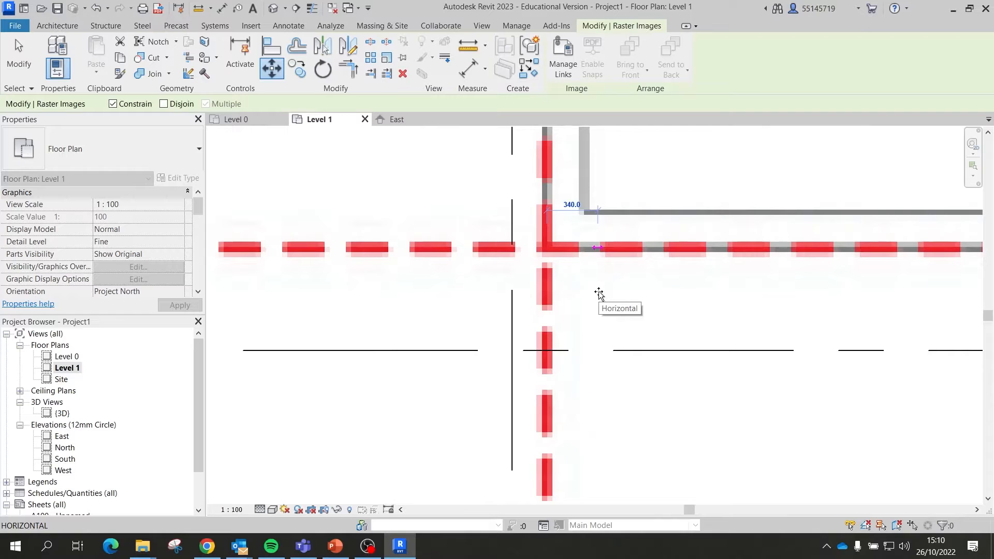
{"action": "left_click", "coordinate": [112, 104]}
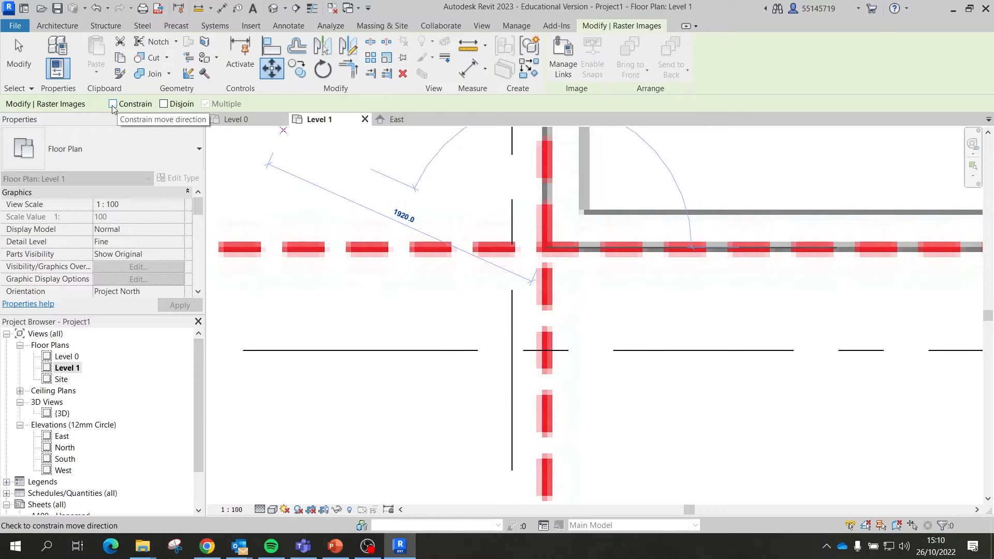
{"action": "left_click", "coordinate": [512, 351]}
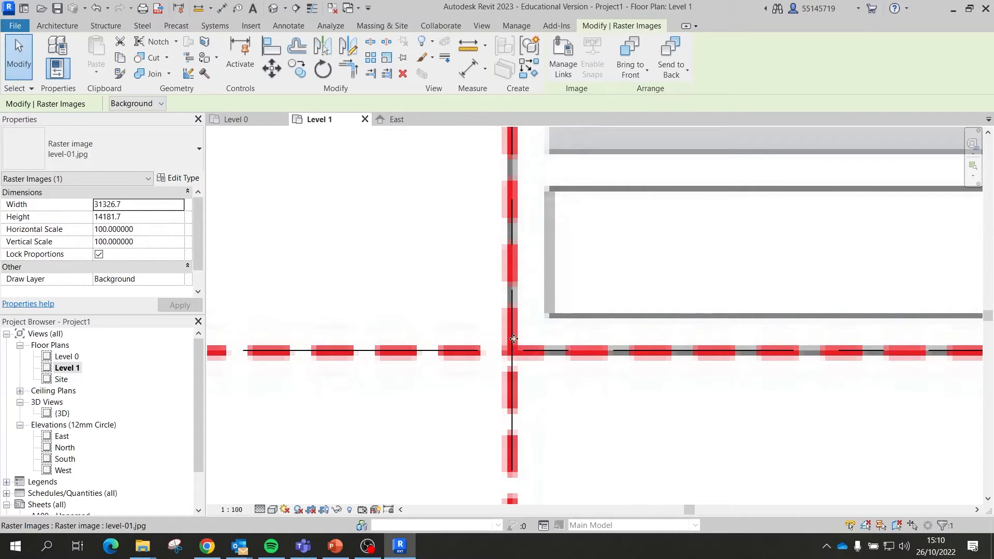
{"action": "scroll", "coordinate": [309, 282], "scroll_direction": "down", "scroll_amount": 5}
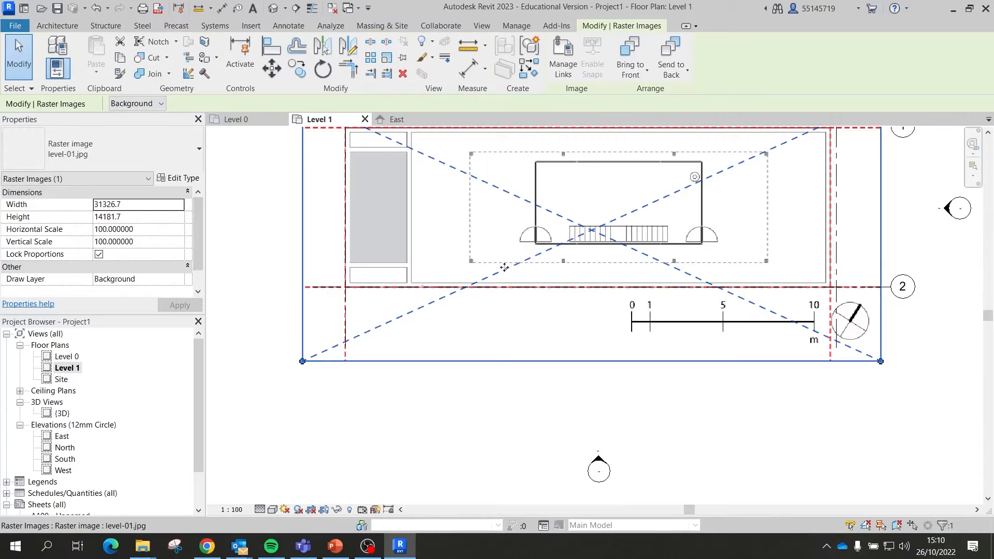
Step: Scale level-01.jpg graphically about grid 2/A so its grid B line meets the 2/B intersection
{"action": "left_click", "coordinate": [389, 60]}
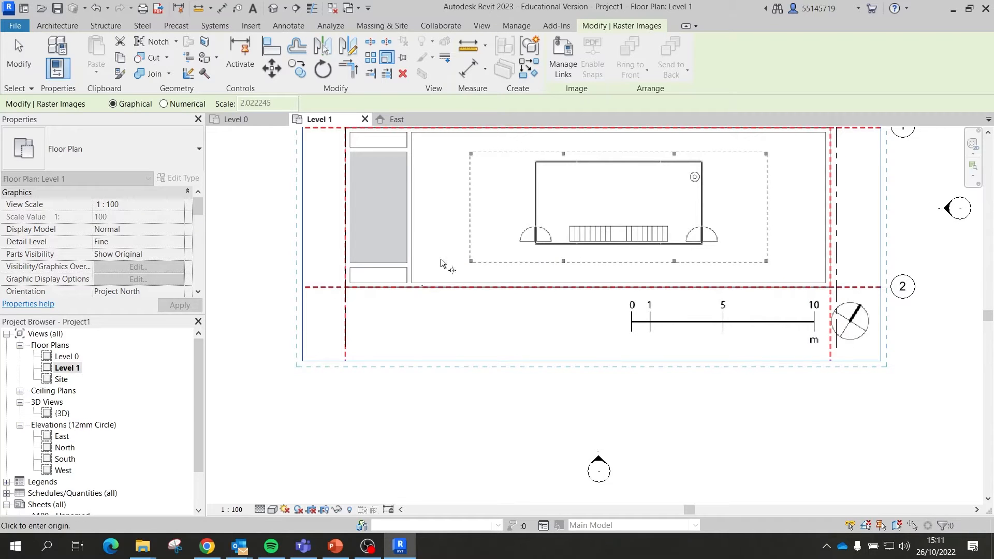
{"action": "scroll", "coordinate": [344, 290], "scroll_direction": "up", "scroll_amount": 6}
{"action": "scroll", "coordinate": [350, 296], "scroll_direction": "up", "scroll_amount": 3}
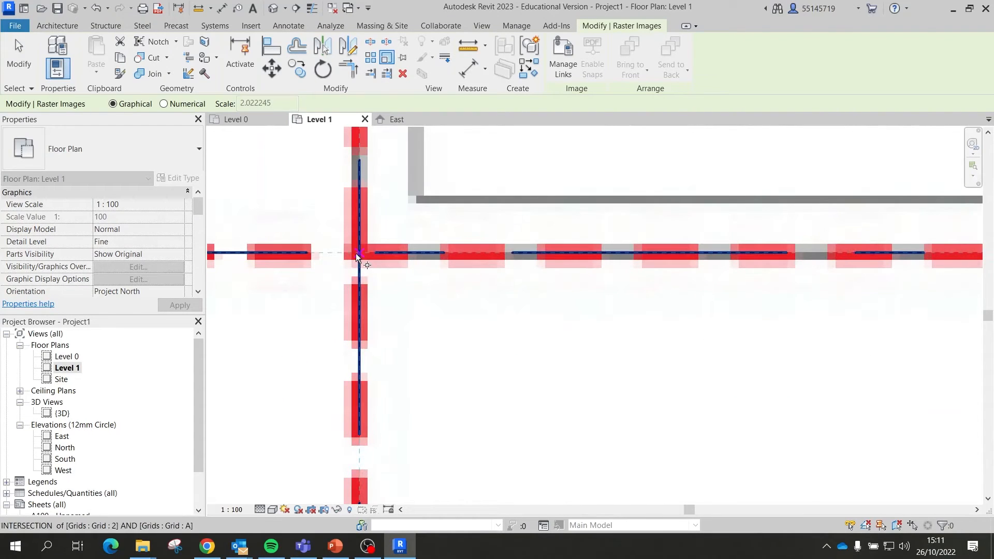
{"action": "left_click", "coordinate": [361, 256]}
{"action": "scroll", "coordinate": [337, 258], "scroll_direction": "down", "scroll_amount": 8}
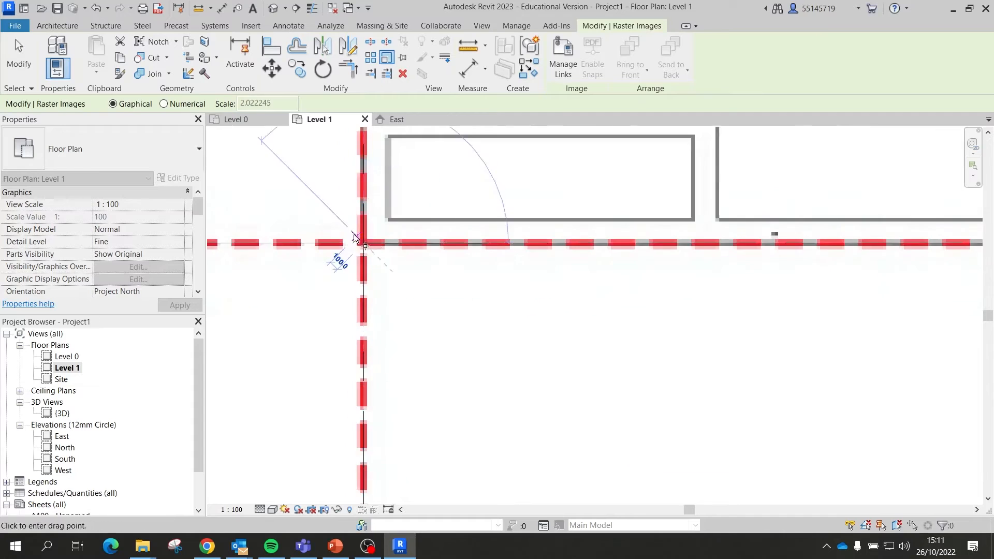
{"action": "scroll", "coordinate": [665, 255], "scroll_direction": "up", "scroll_amount": 10}
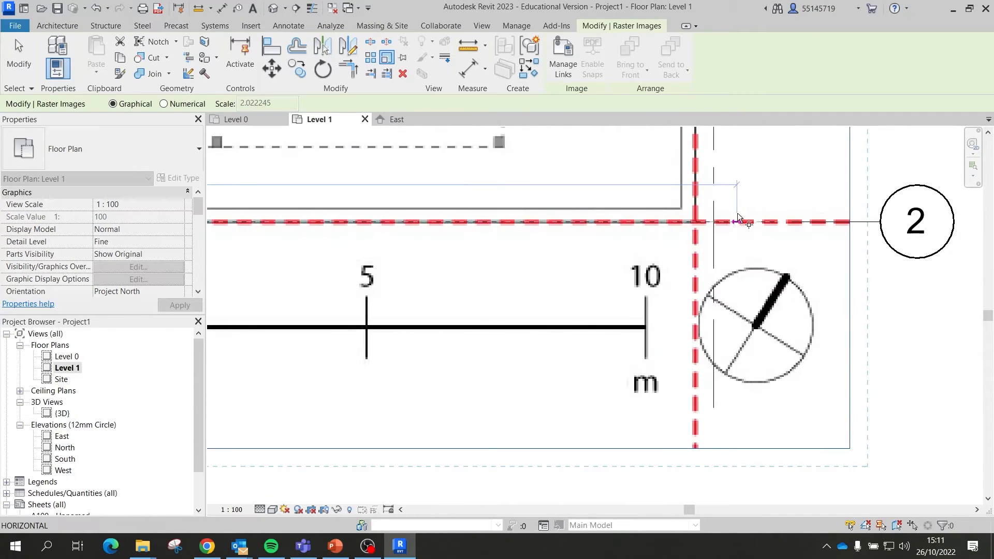
{"action": "scroll", "coordinate": [671, 241], "scroll_direction": "up", "scroll_amount": 2}
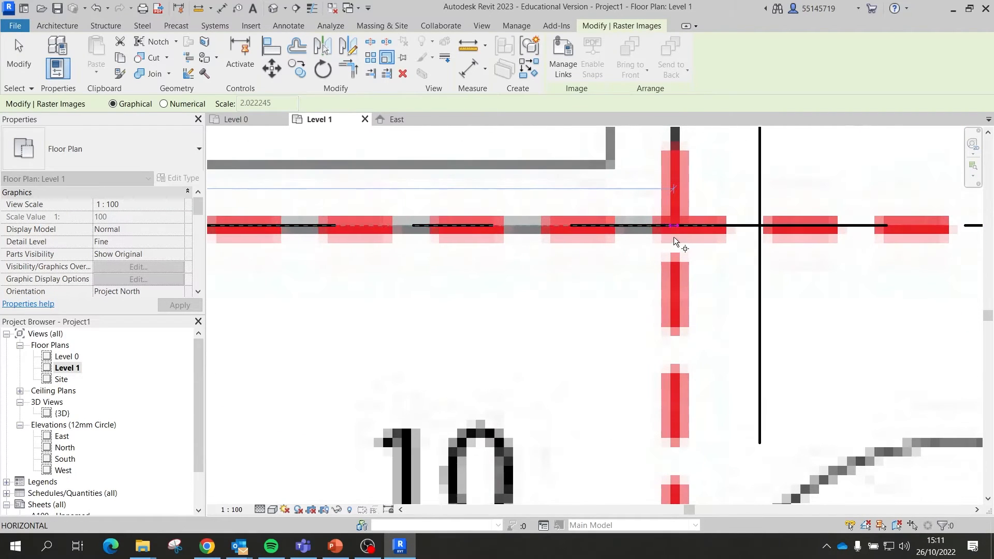
{"action": "left_click", "coordinate": [676, 225]}
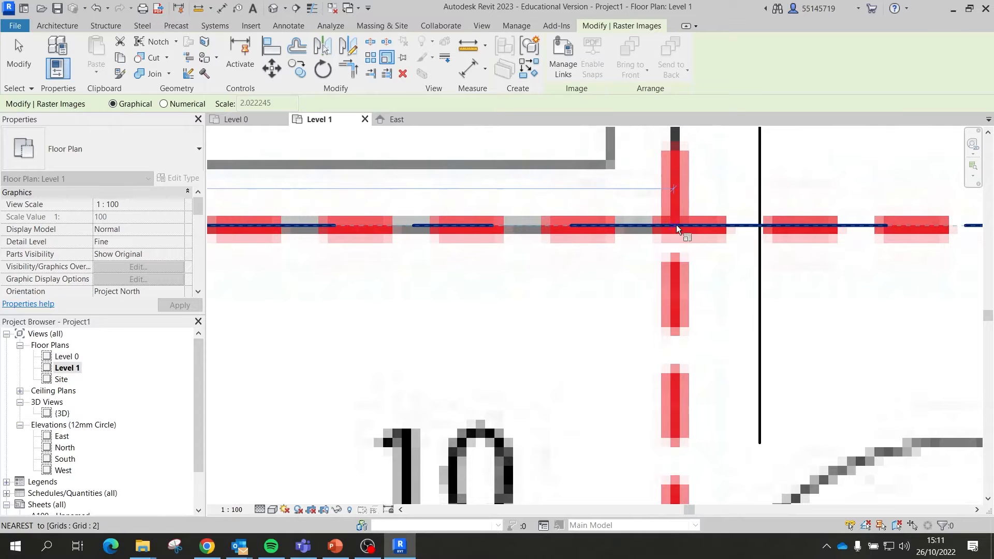
{"action": "scroll", "coordinate": [875, 243], "scroll_direction": "down", "scroll_amount": 10}
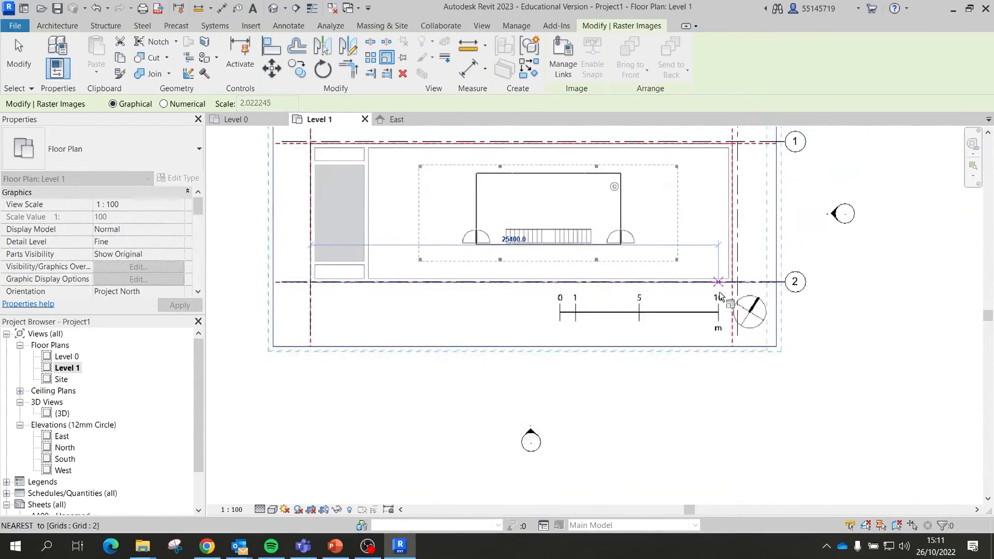
{"action": "scroll", "coordinate": [741, 284], "scroll_direction": "up", "scroll_amount": 10}
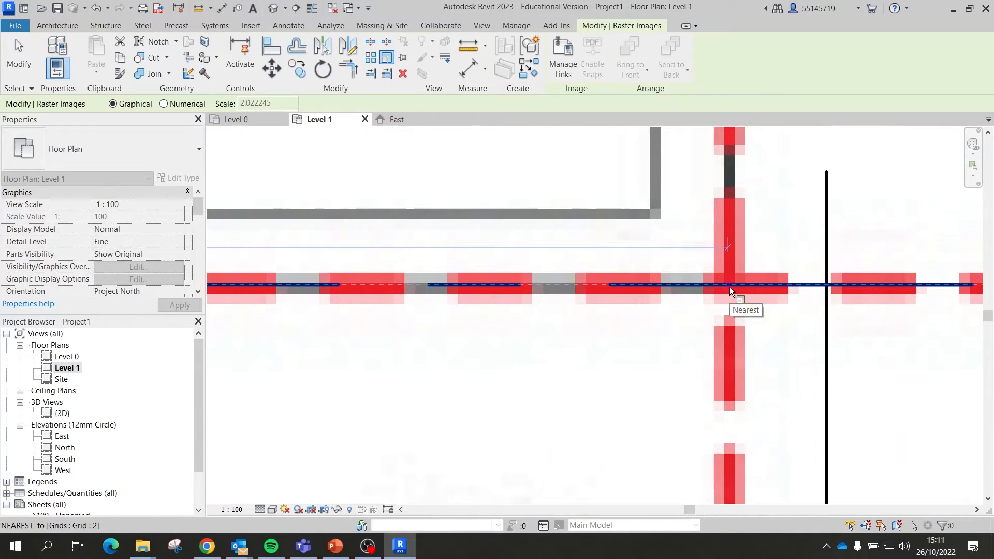
{"action": "scroll", "coordinate": [730, 287], "scroll_direction": "down", "scroll_amount": 5}
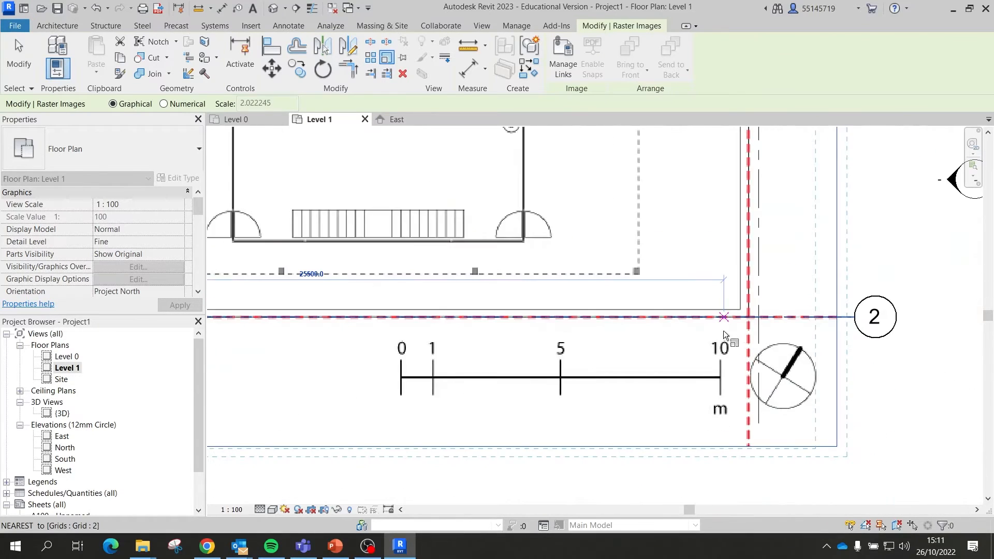
{"action": "scroll", "coordinate": [744, 322], "scroll_direction": "up", "scroll_amount": 3}
{"action": "scroll", "coordinate": [746, 323], "scroll_direction": "up", "scroll_amount": 3}
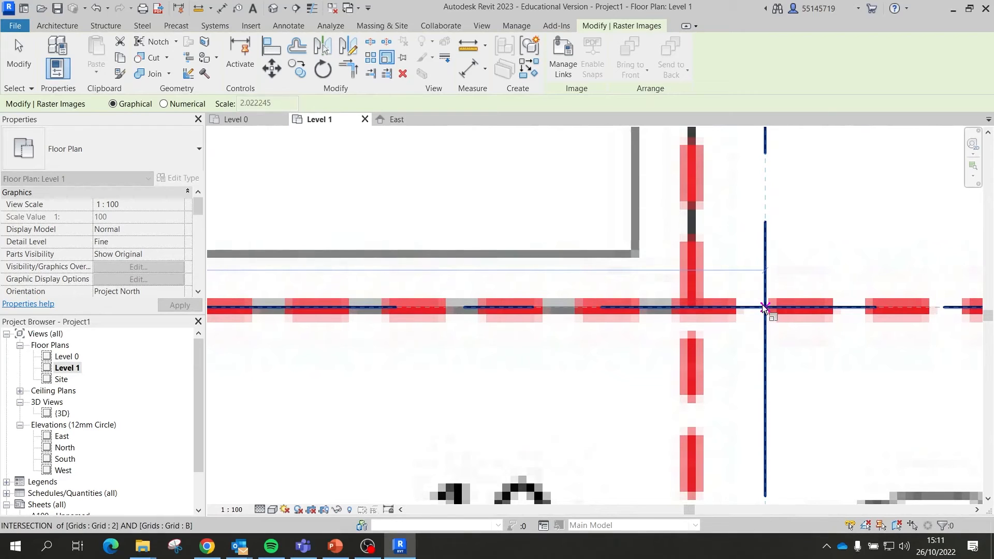
{"action": "left_click", "coordinate": [765, 308]}
{"action": "scroll", "coordinate": [765, 311], "scroll_direction": "down", "scroll_amount": 6}
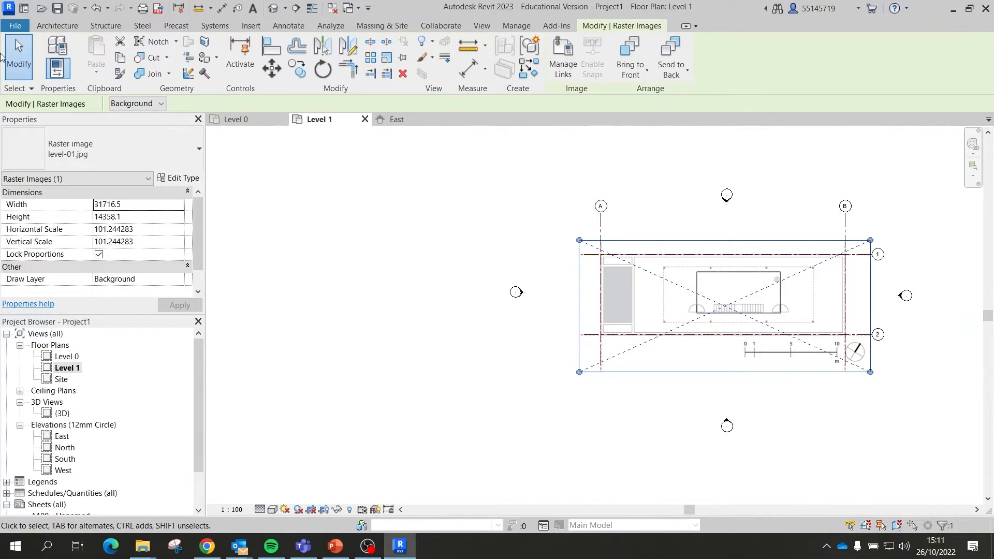
{"action": "left_click", "coordinate": [303, 196]}
{"action": "scroll", "coordinate": [785, 303], "scroll_direction": "up", "scroll_amount": 3}
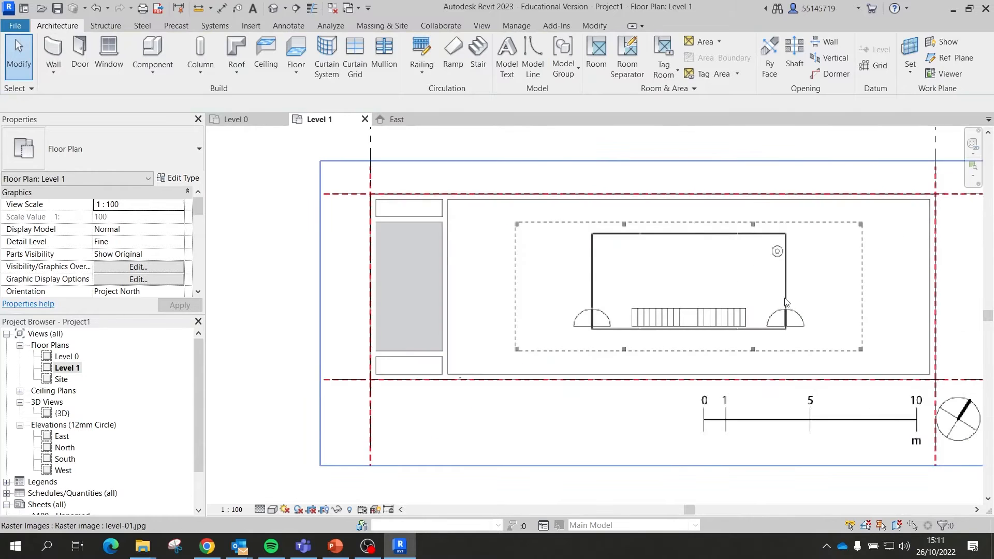
{"action": "scroll", "coordinate": [523, 262], "scroll_direction": "up", "scroll_amount": 2}
{"action": "scroll", "coordinate": [513, 231], "scroll_direction": "down", "scroll_amount": 2}
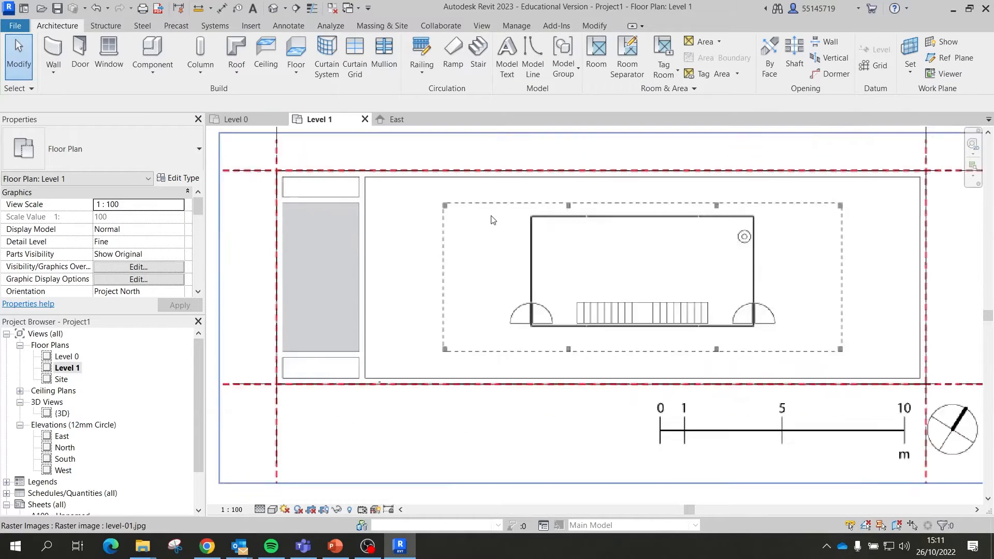
{"action": "scroll", "coordinate": [492, 220], "scroll_direction": "down", "scroll_amount": 2}
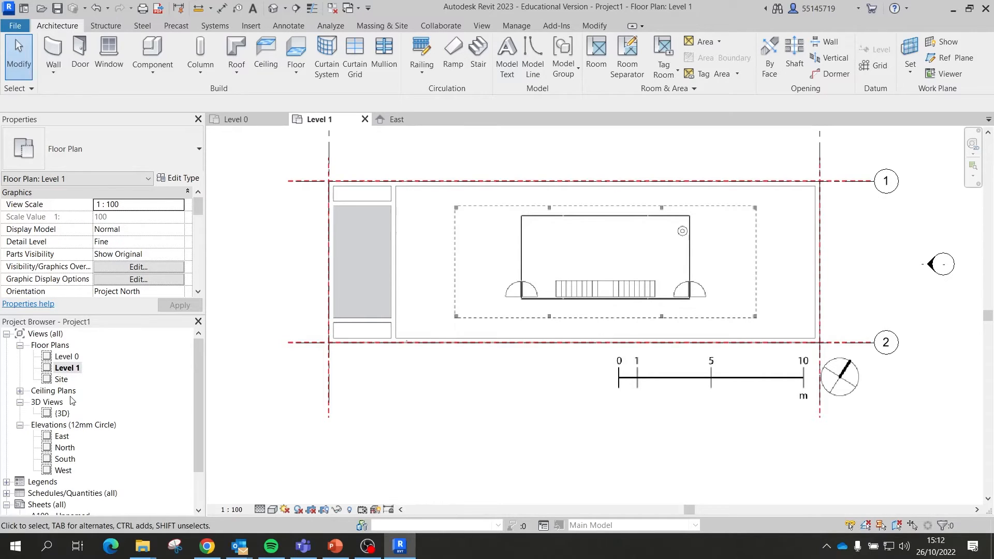
Step: In the East elevation, add Level 2 at 7500 above Level 1
{"action": "double_click", "coordinate": [62, 436]}
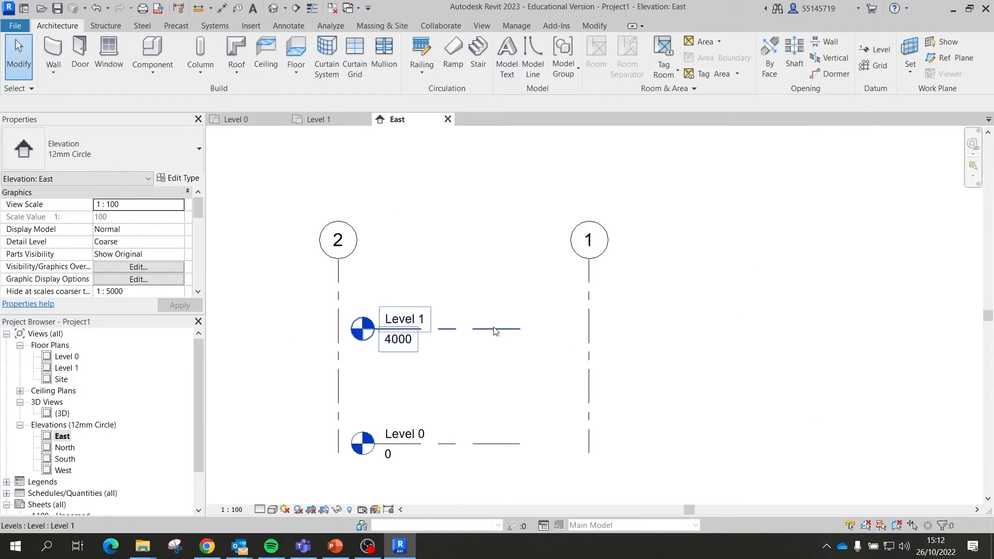
{"action": "left_click", "coordinate": [875, 50]}
{"action": "left_click", "coordinate": [426, 224]}
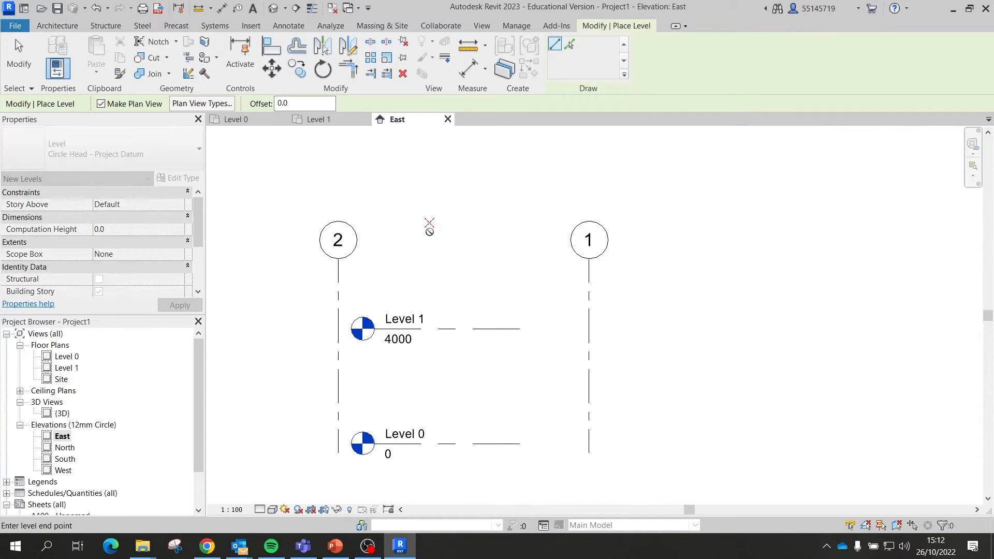
{"action": "left_click", "coordinate": [372, 231]}
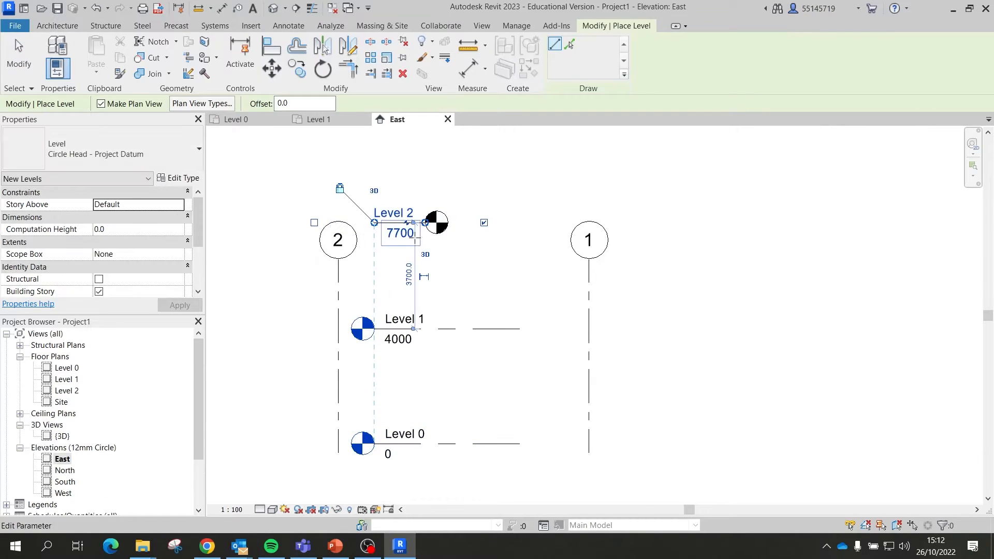
{"action": "key", "text": "ctrl+z"}
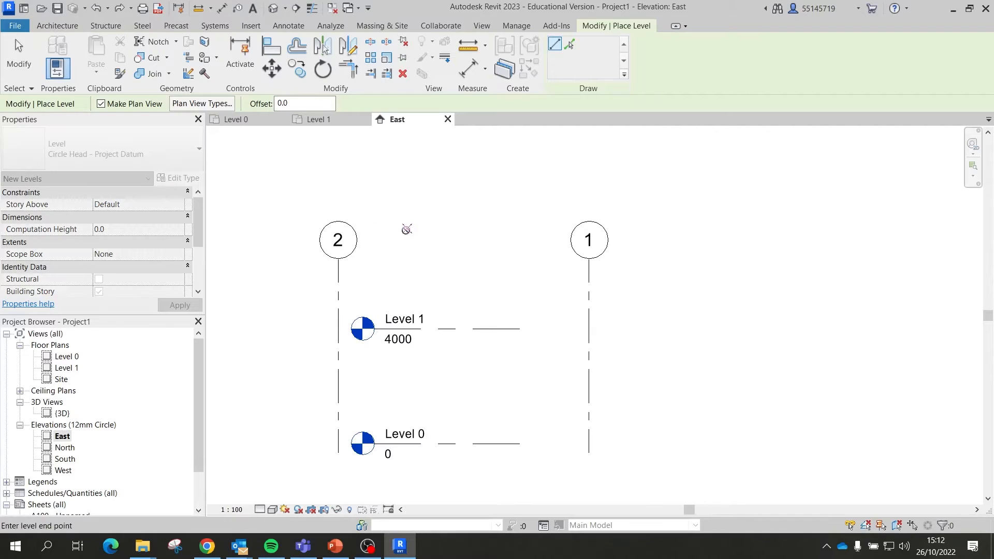
{"action": "left_click", "coordinate": [409, 229]}
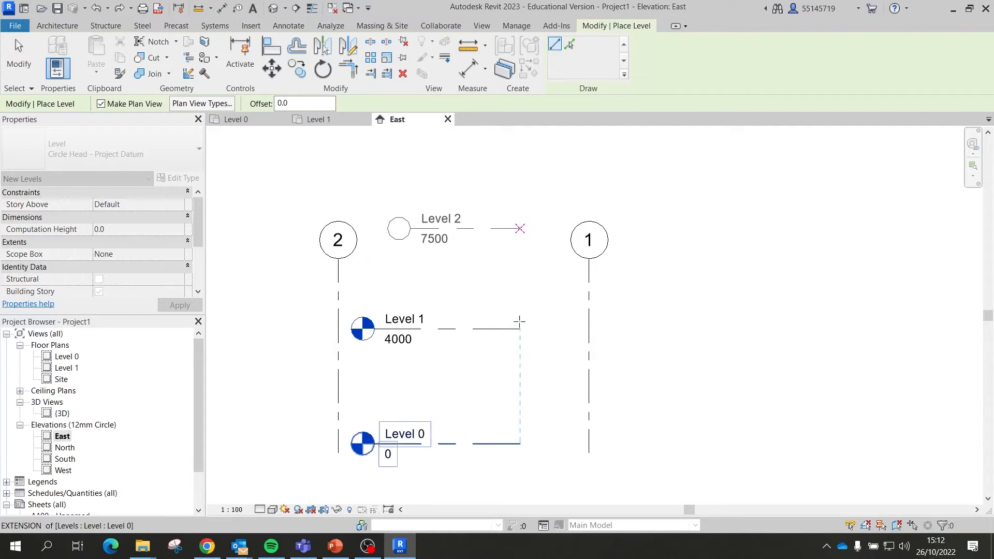
{"action": "left_click", "coordinate": [516, 286]}
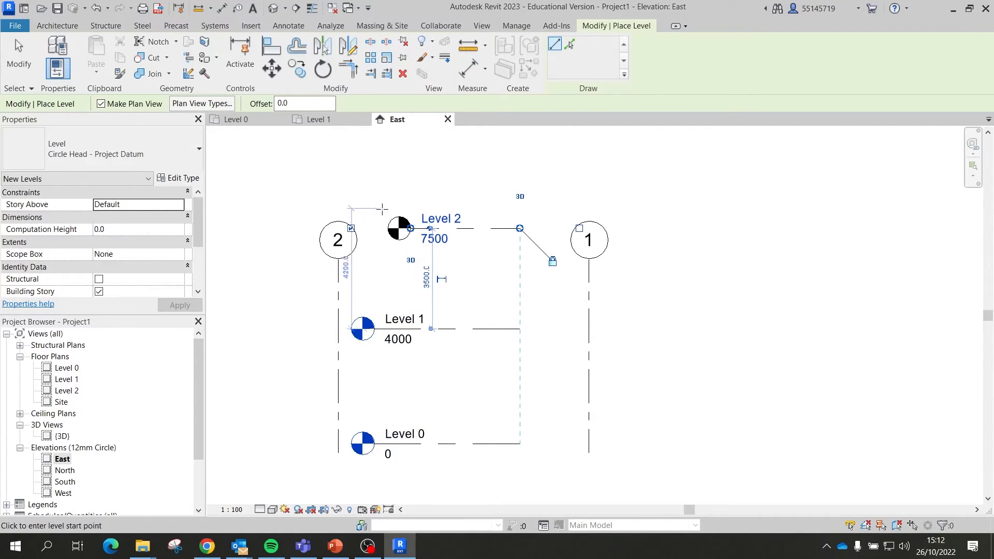
{"action": "left_click", "coordinate": [19, 47]}
Step: Drag the Level 2 line end so its head sits beside grid 2
{"action": "scroll", "coordinate": [417, 230], "scroll_direction": "up", "scroll_amount": 2}
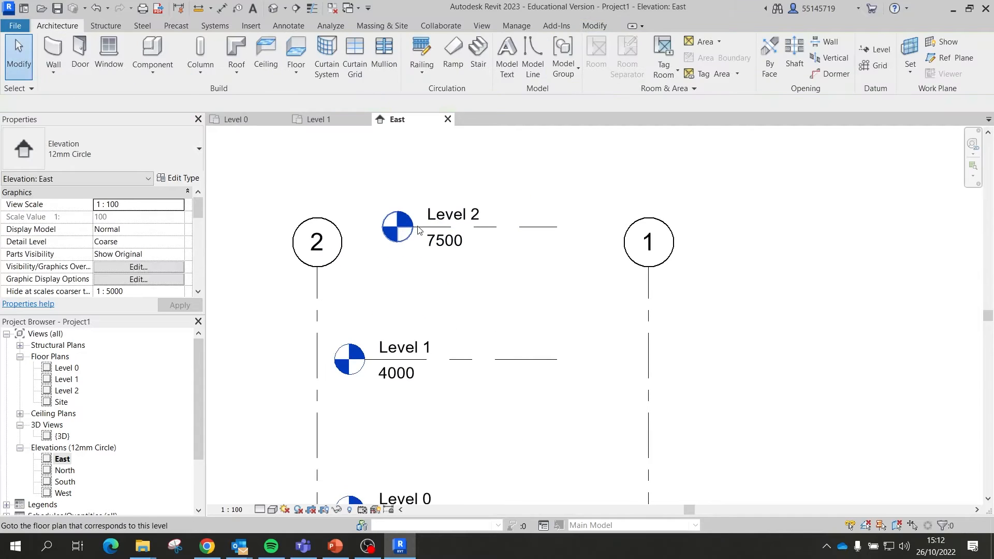
{"action": "left_click", "coordinate": [418, 228]}
{"action": "left_click_drag", "start_coordinate": [412, 228], "coordinate": [365, 227]}
{"action": "left_click", "coordinate": [406, 183]}
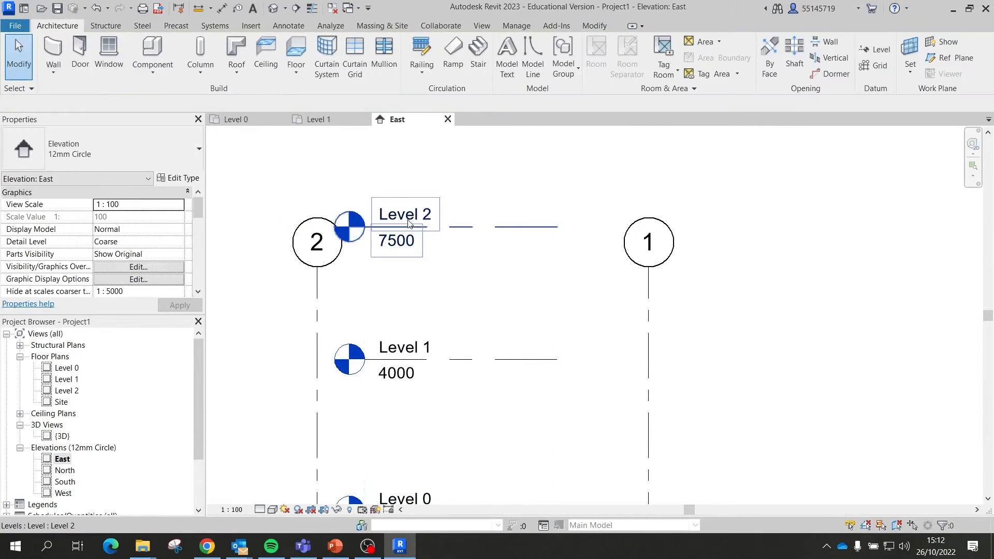
{"action": "scroll", "coordinate": [533, 217], "scroll_direction": "down", "scroll_amount": 2}
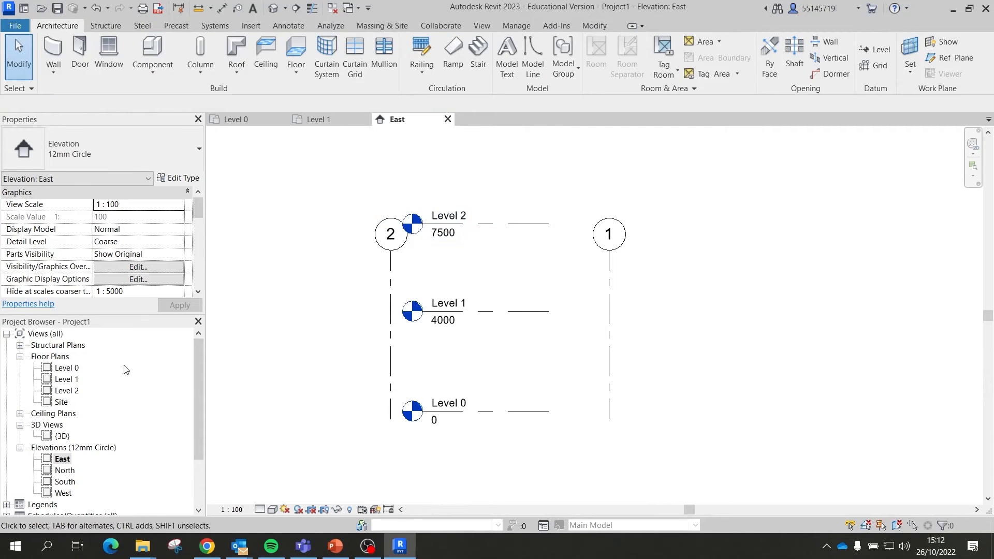
Step: Rename Level 2 to Roof Level
{"action": "double_click", "coordinate": [443, 217]}
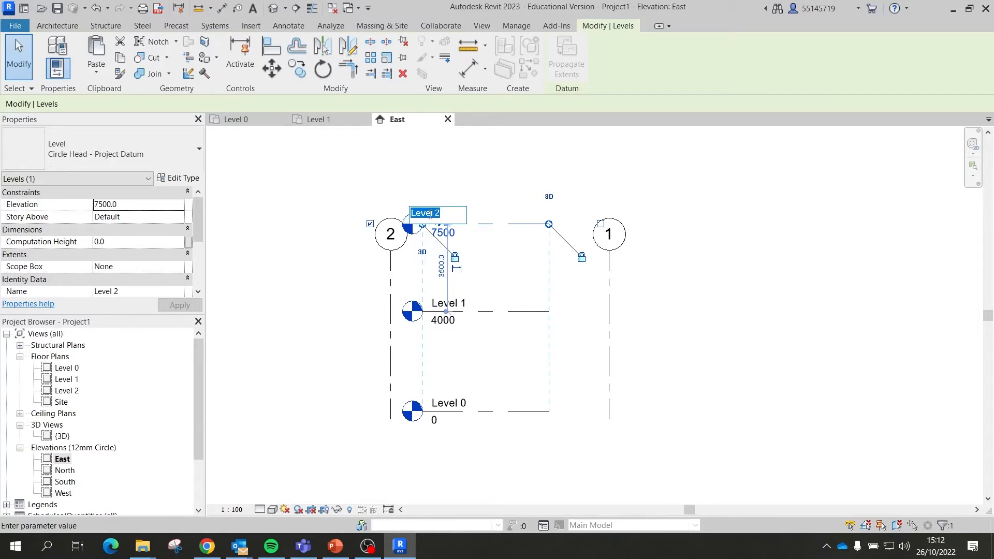
{"action": "type", "text": "Roof Le"}
{"action": "key", "text": "Return"}
{"action": "left_click", "coordinate": [457, 191]}
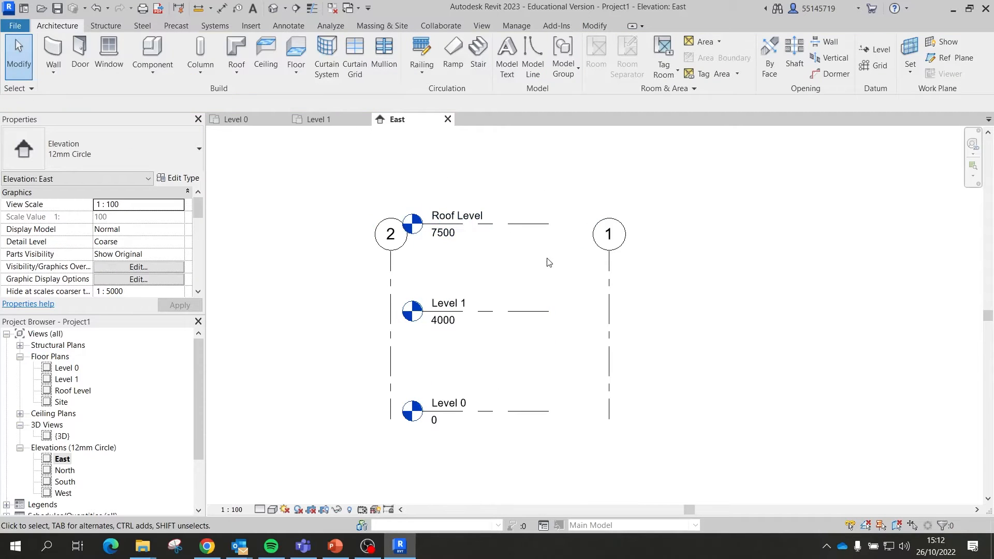
{"action": "scroll", "coordinate": [549, 263], "scroll_direction": "down", "scroll_amount": 2}
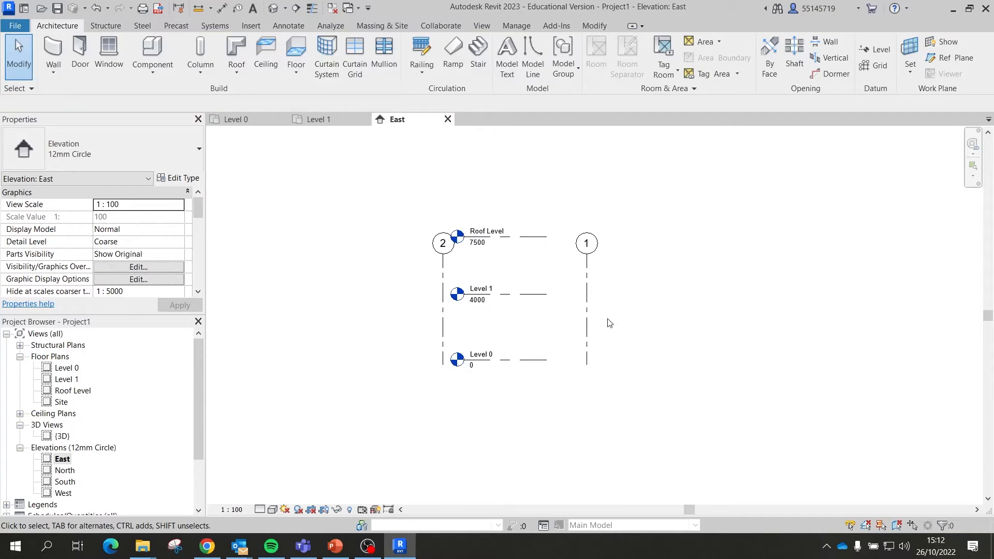
Step: Extend the Level 1 line to the right past grid 1
{"action": "left_click", "coordinate": [536, 301]}
{"action": "left_click", "coordinate": [533, 237], "text": "ctrl"}
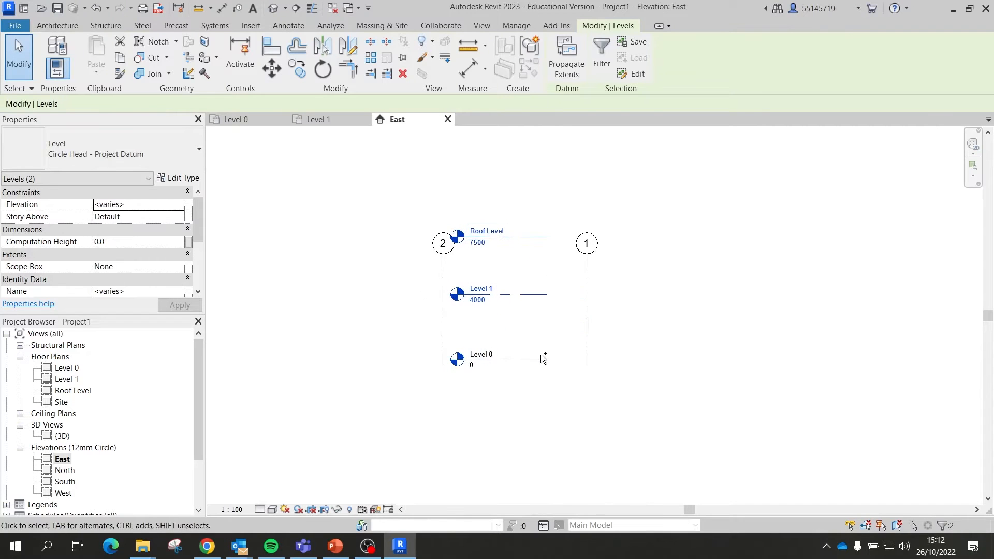
{"action": "left_click", "coordinate": [540, 357], "text": "ctrl"}
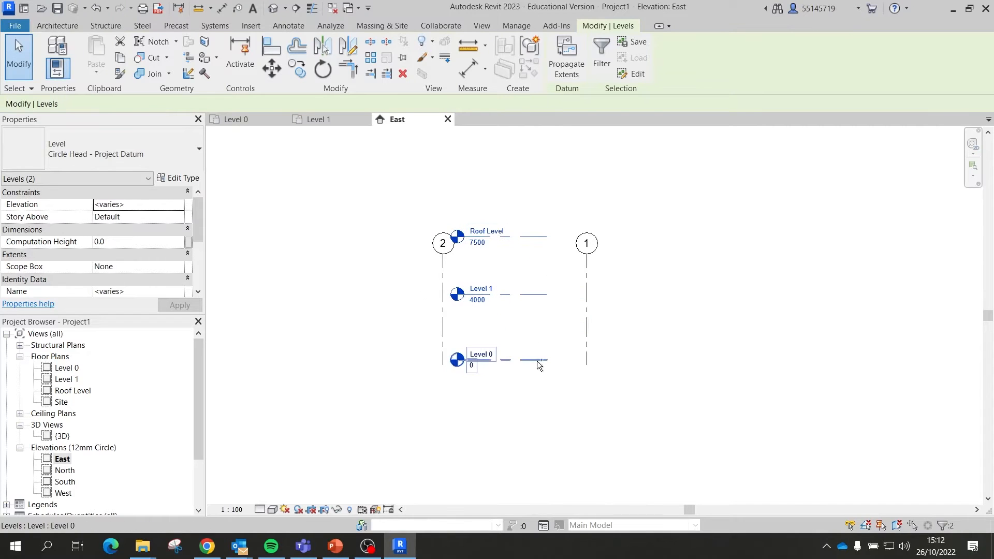
{"action": "left_click", "coordinate": [539, 405]}
{"action": "left_click", "coordinate": [553, 296]}
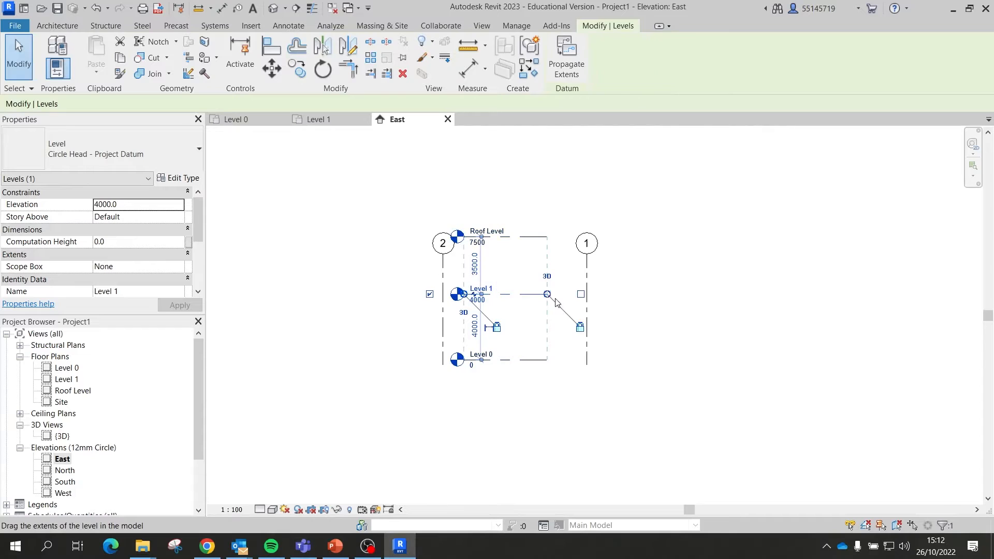
{"action": "left_click_drag", "start_coordinate": [547, 294], "coordinate": [750, 294]}
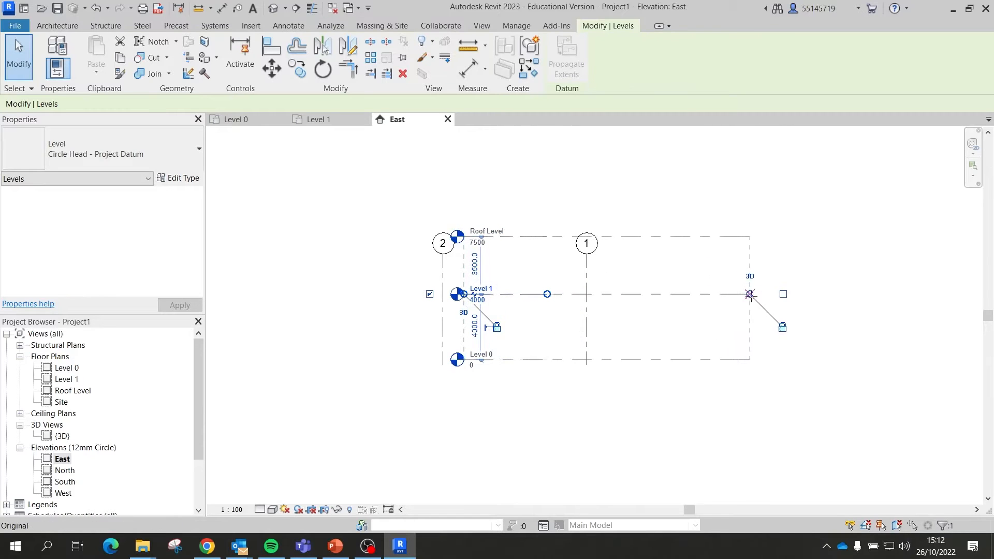
{"action": "left_click", "coordinate": [632, 401]}
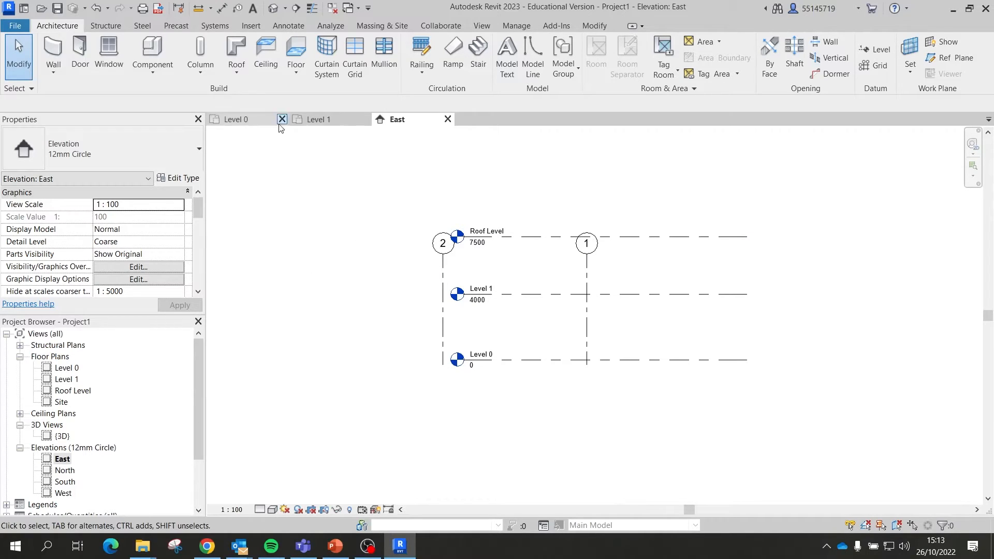
Step: Open the Roof Level floor plan from the Project Browser
{"action": "left_click", "coordinate": [73, 392]}
{"action": "left_click", "coordinate": [81, 391]}
{"action": "left_click", "coordinate": [106, 394]}
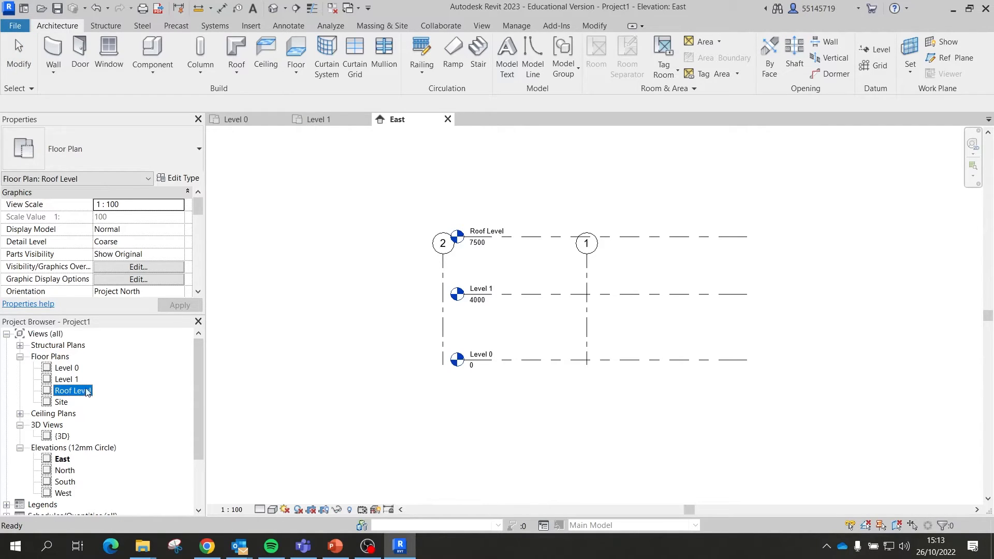
{"action": "left_click", "coordinate": [63, 381]}
{"action": "double_click", "coordinate": [79, 392]}
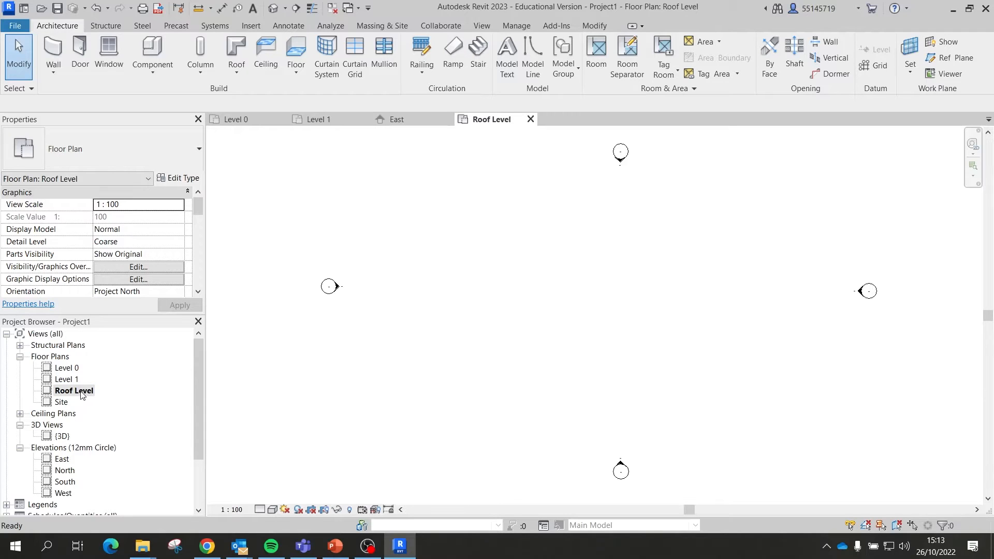
{"action": "scroll", "coordinate": [593, 266], "scroll_direction": "up", "scroll_amount": 1}
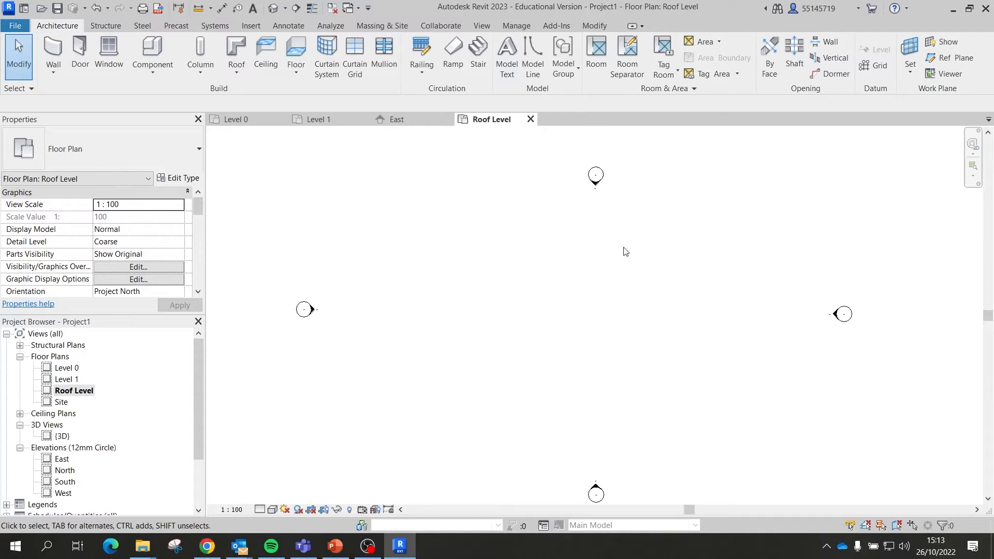
Step: Import roof-line.jpg and place it in the Roof Level plan
{"action": "left_click", "coordinate": [251, 25]}
{"action": "left_click", "coordinate": [481, 57]}
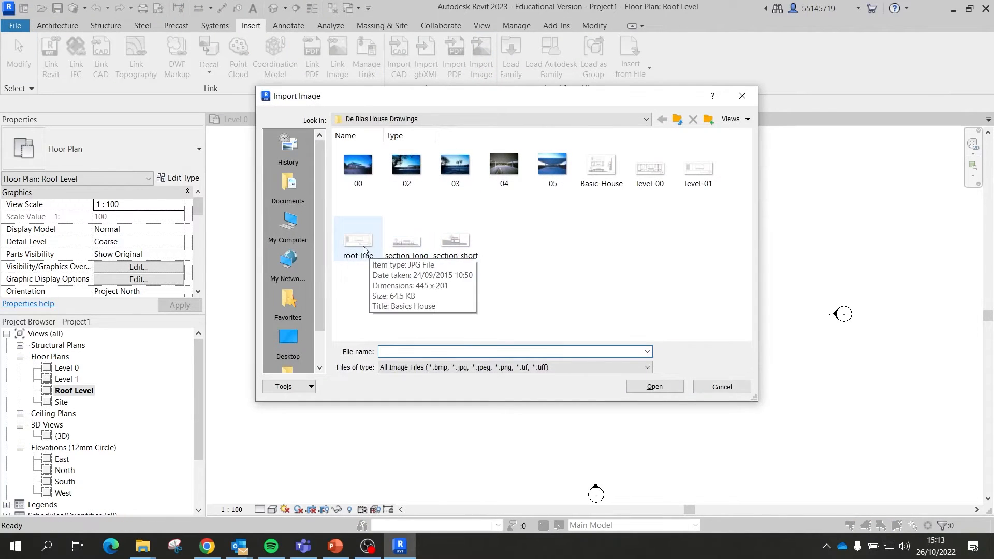
{"action": "left_click", "coordinate": [365, 242]}
{"action": "double_click", "coordinate": [365, 241]}
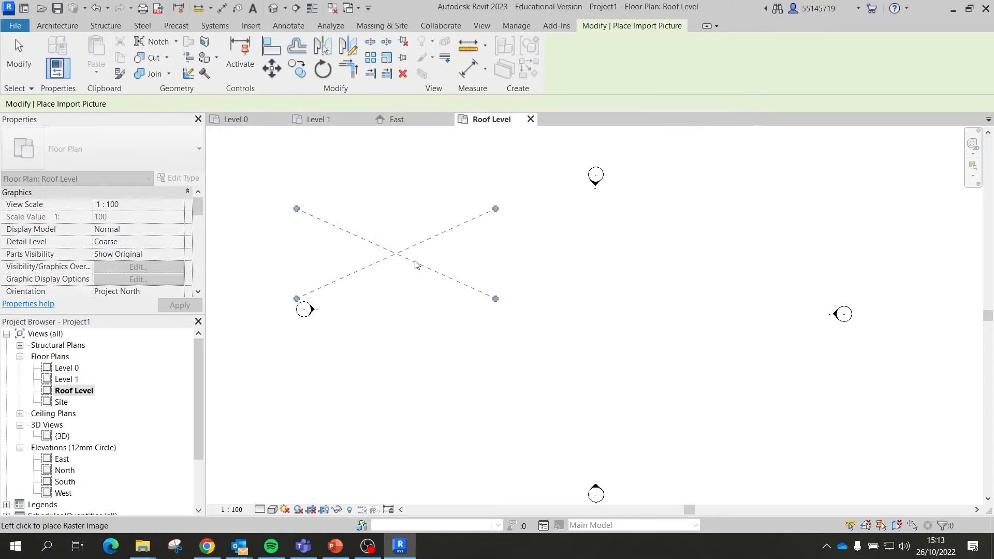
{"action": "left_click", "coordinate": [585, 320]}
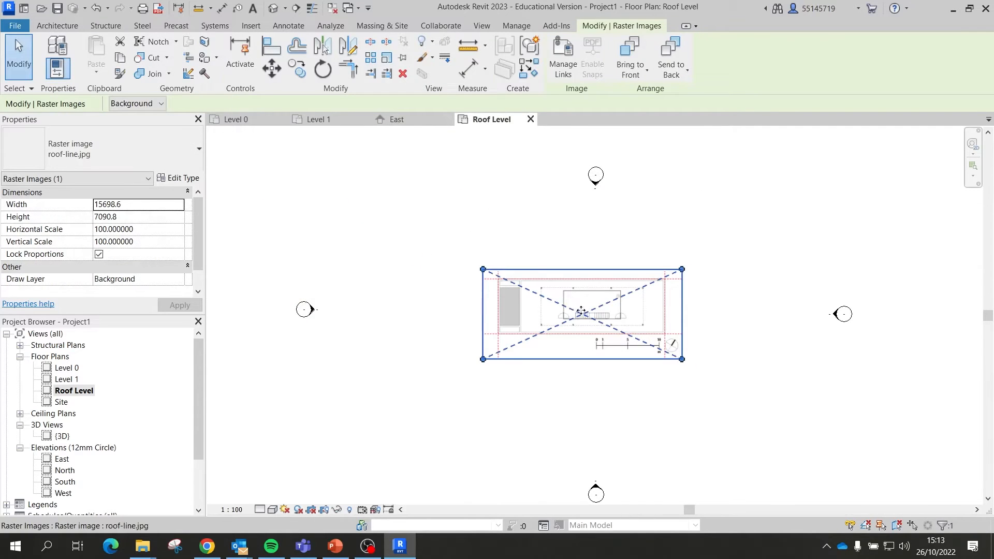
{"action": "left_click", "coordinate": [450, 250]}
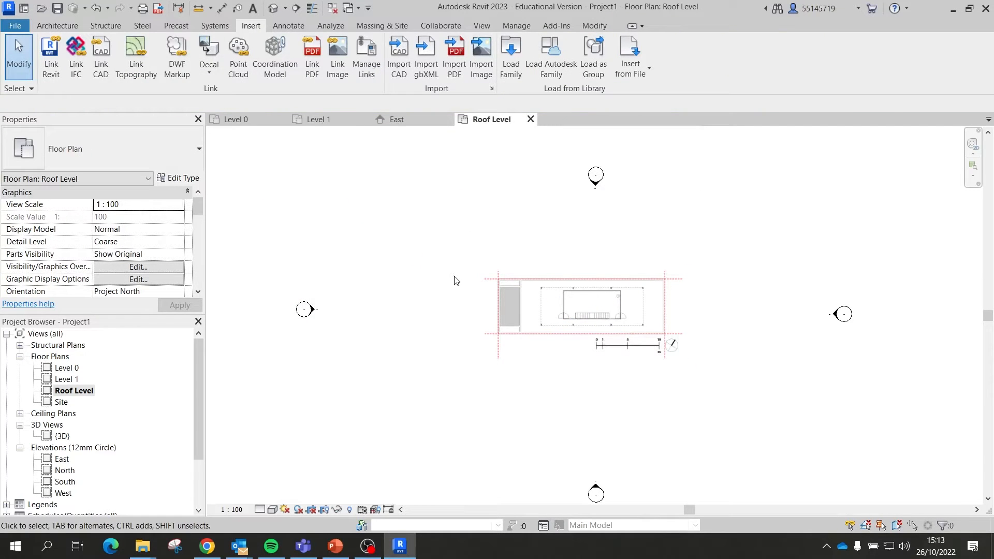
{"action": "left_click", "coordinate": [397, 120]}
{"action": "left_click", "coordinate": [336, 120]}
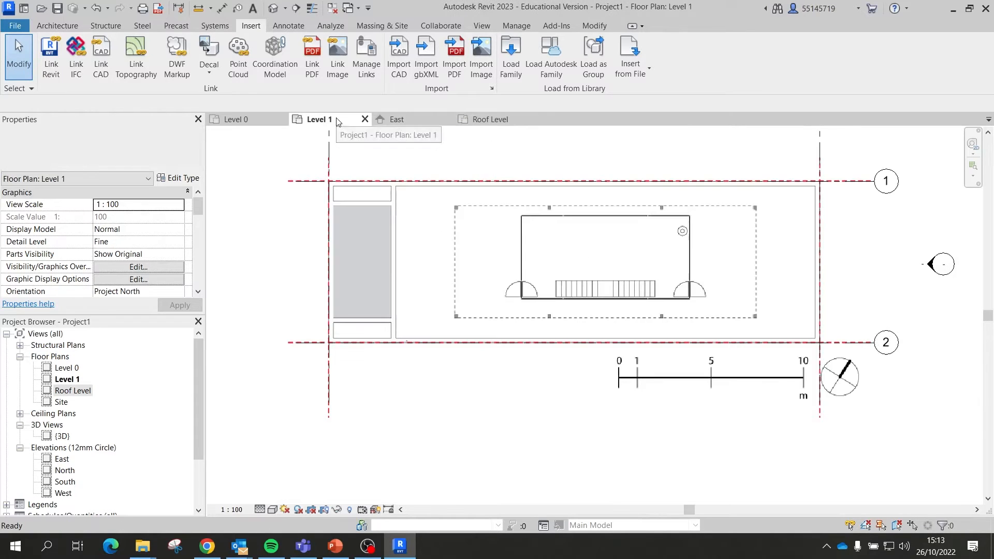
{"action": "scroll", "coordinate": [420, 263], "scroll_direction": "down", "scroll_amount": 3}
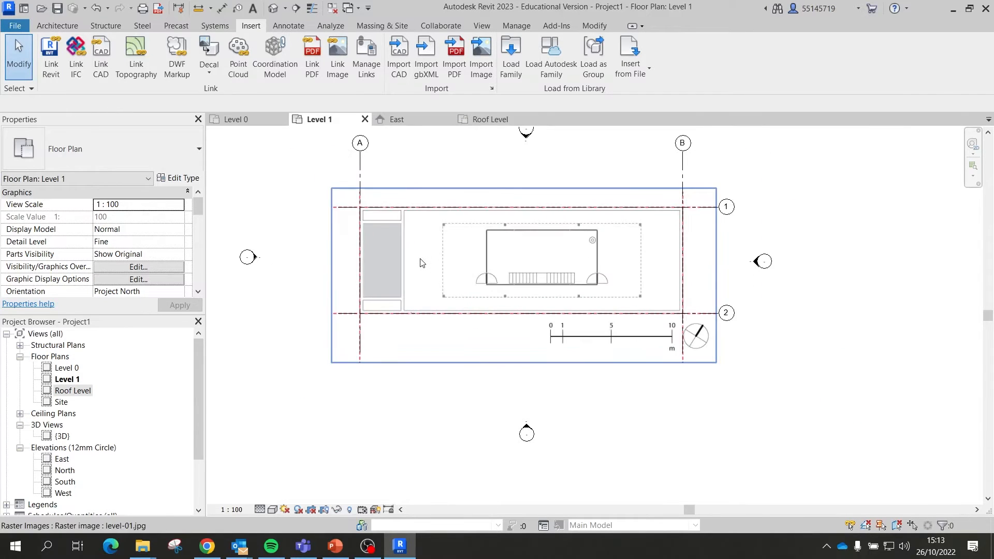
{"action": "left_click", "coordinate": [249, 119]}
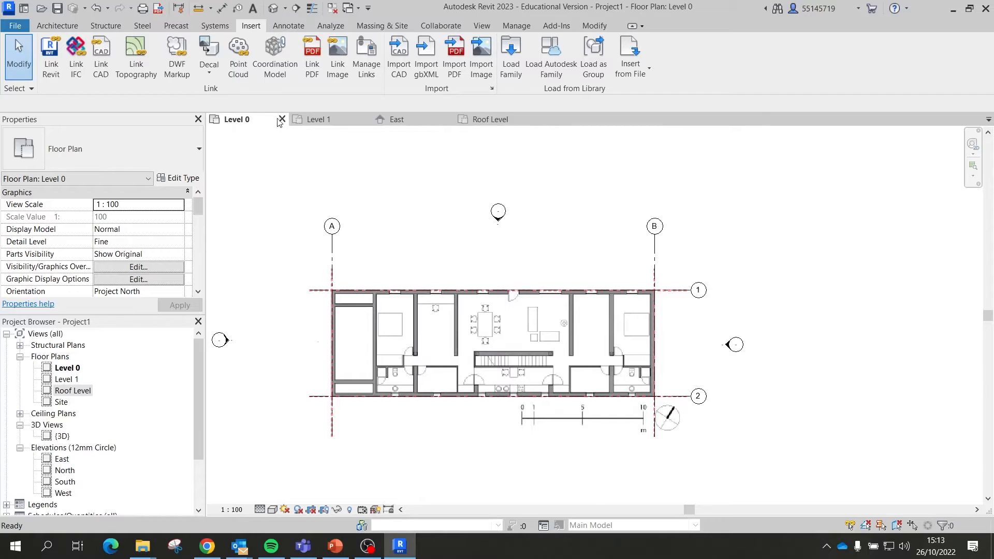
{"action": "left_click", "coordinate": [317, 120]}
{"action": "left_click", "coordinate": [494, 120]}
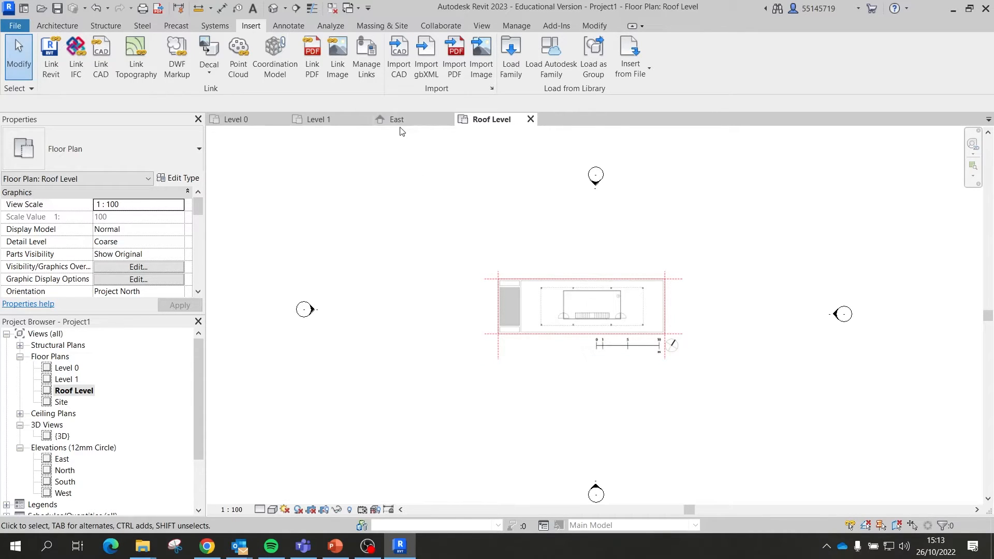
{"action": "left_click", "coordinate": [337, 120]}
{"action": "scroll", "coordinate": [531, 296], "scroll_direction": "down", "scroll_amount": 1}
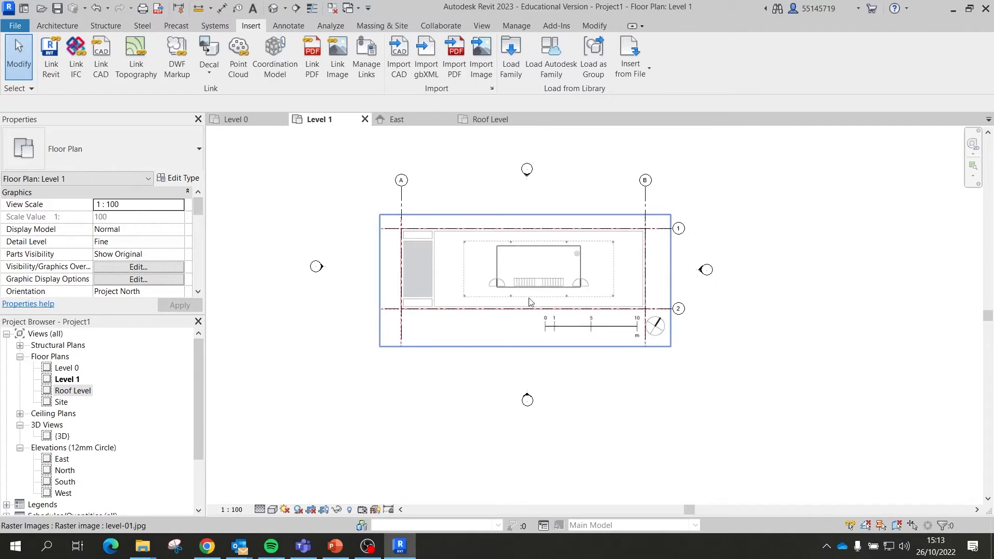
{"action": "scroll", "coordinate": [704, 210], "scroll_direction": "up", "scroll_amount": 1}
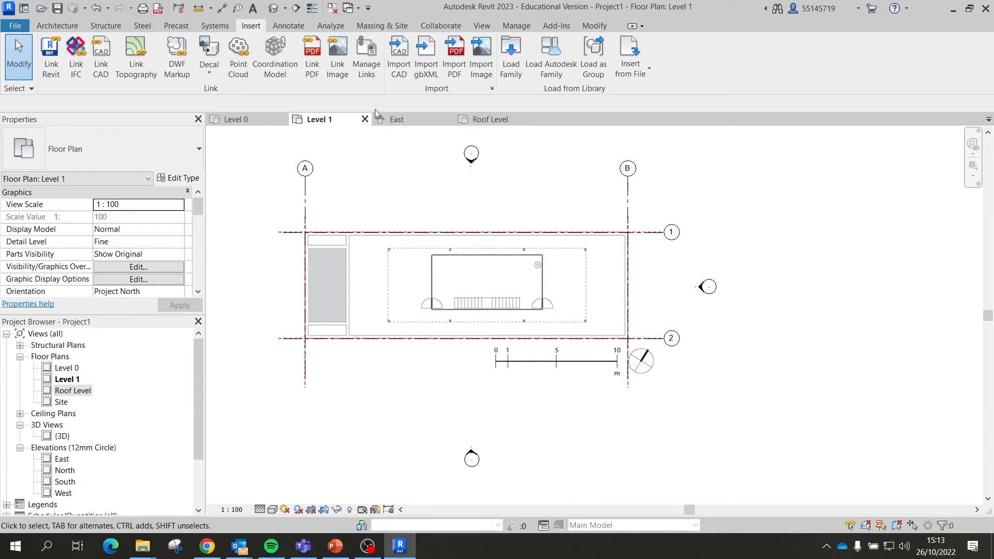
{"action": "left_click", "coordinate": [496, 121]}
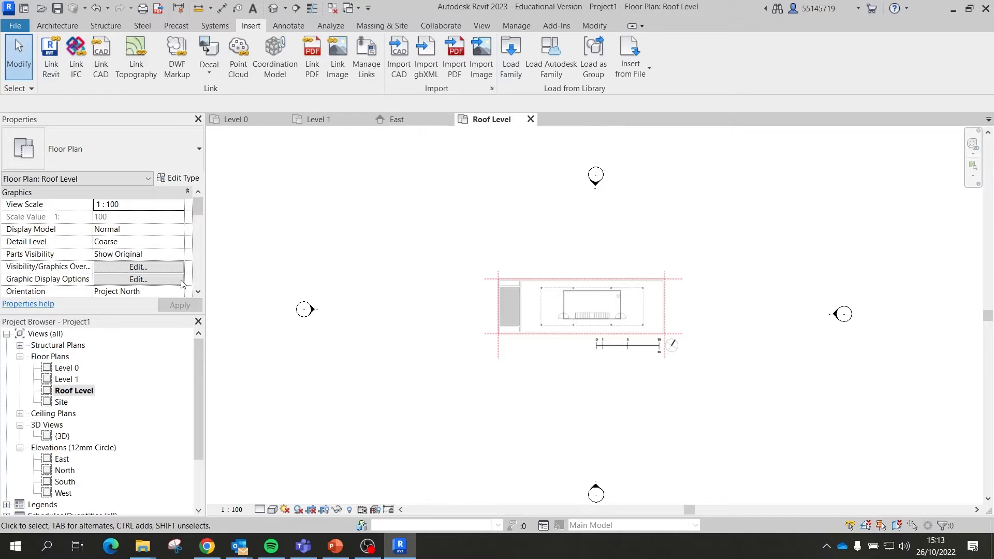
{"action": "scroll", "coordinate": [164, 257], "scroll_direction": "down", "scroll_amount": 5}
{"action": "scroll", "coordinate": [164, 257], "scroll_direction": "up", "scroll_amount": 2}
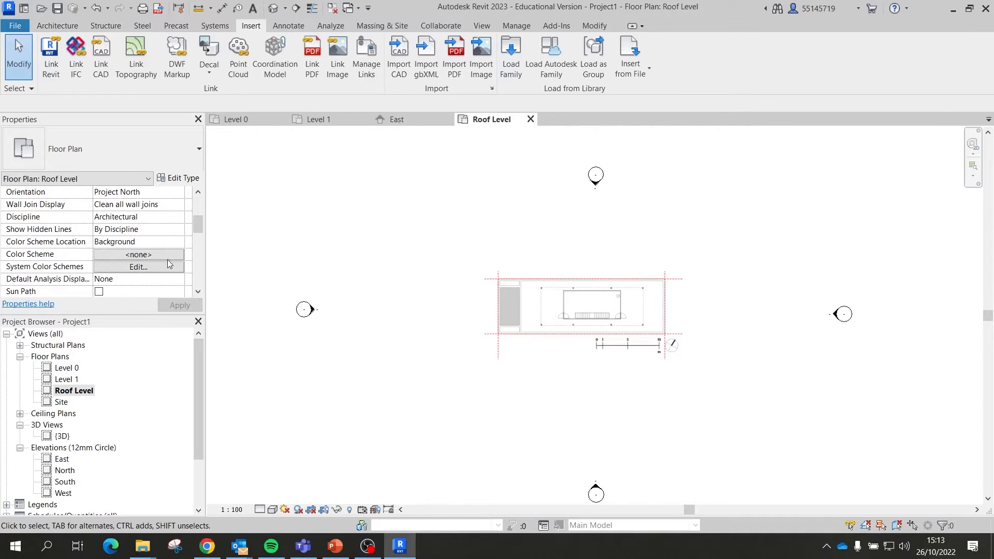
{"action": "scroll", "coordinate": [160, 255], "scroll_direction": "down", "scroll_amount": 3}
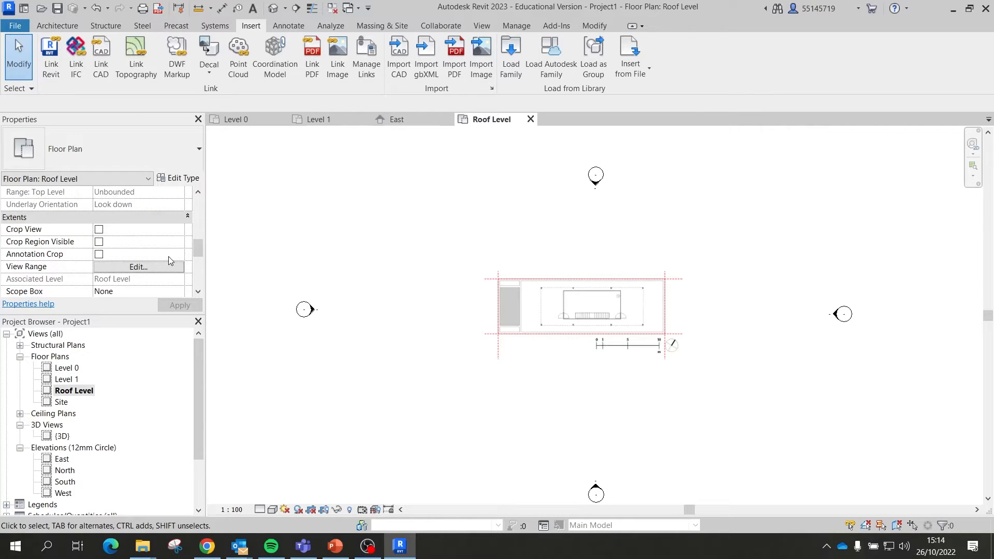
Step: Set the Roof Level view range Bottom and View Depth to Level 1 and apply
{"action": "left_click", "coordinate": [135, 267]}
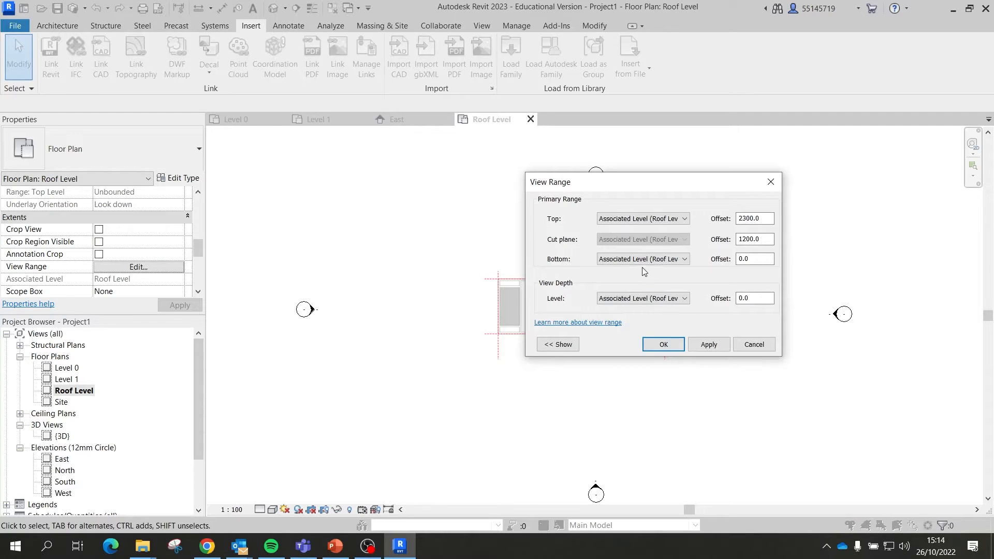
{"action": "left_click", "coordinate": [642, 298]}
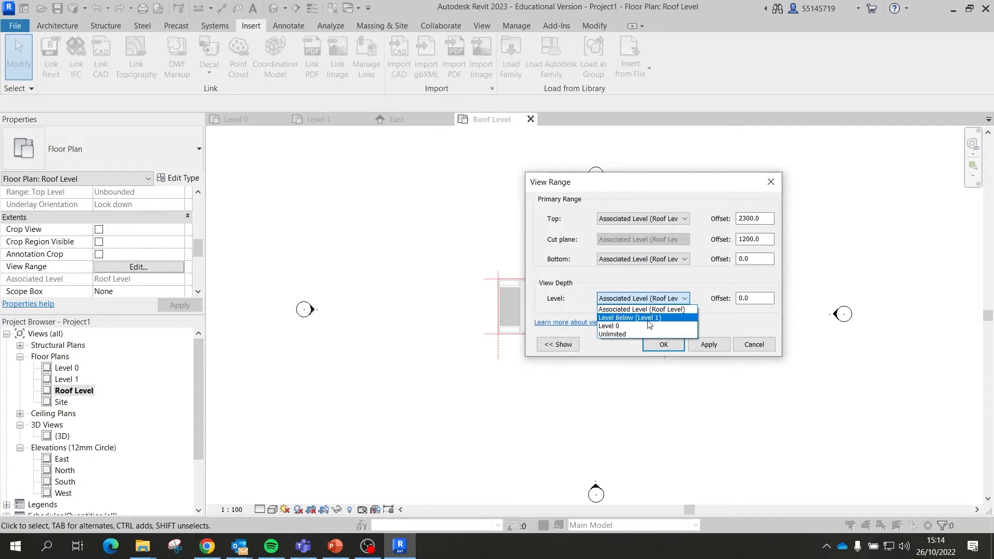
{"action": "left_click", "coordinate": [648, 319]}
{"action": "left_click", "coordinate": [649, 259]}
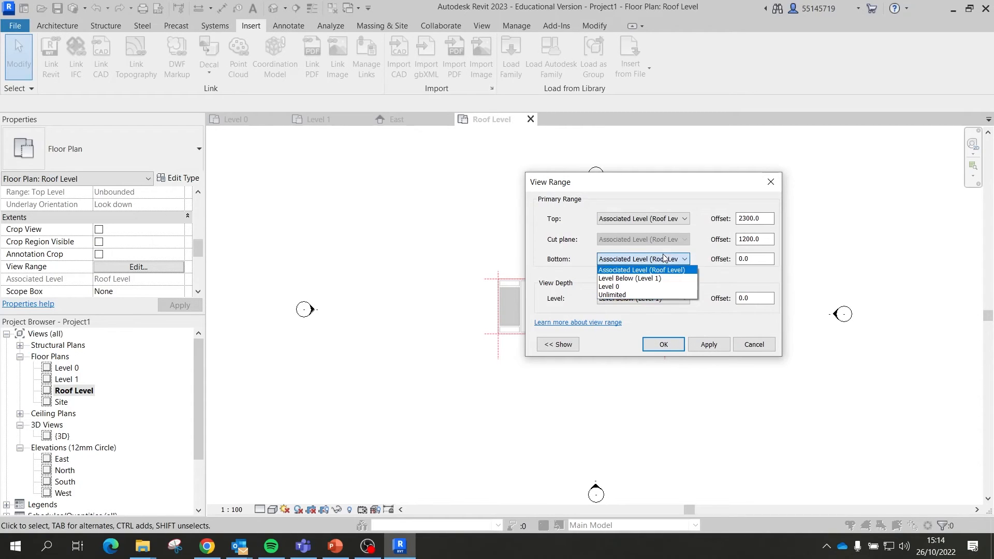
{"action": "left_click", "coordinate": [654, 278]}
{"action": "left_click", "coordinate": [698, 351]}
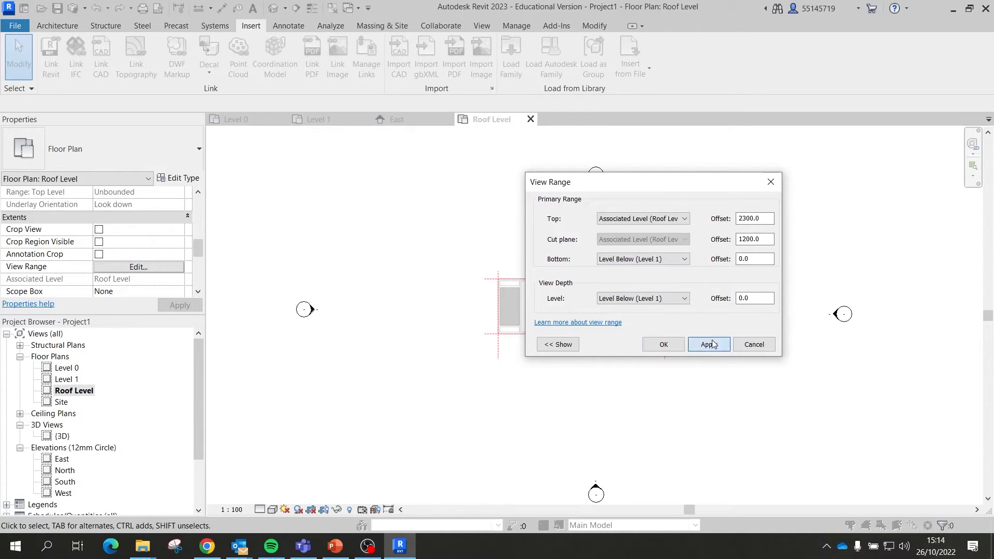
{"action": "left_click", "coordinate": [665, 344]}
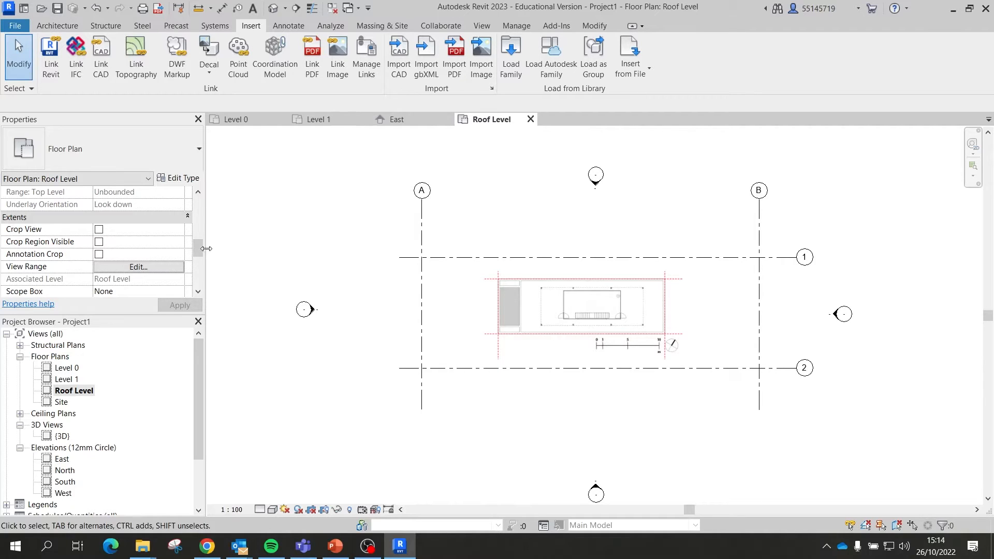
{"action": "left_click_drag", "start_coordinate": [196, 256], "coordinate": [196, 257]}
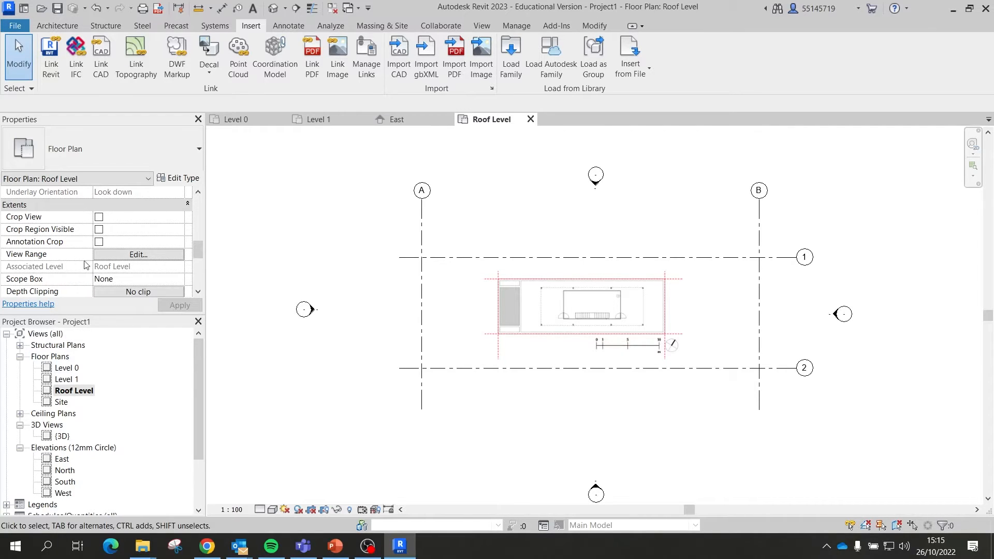
{"action": "left_click", "coordinate": [127, 254]}
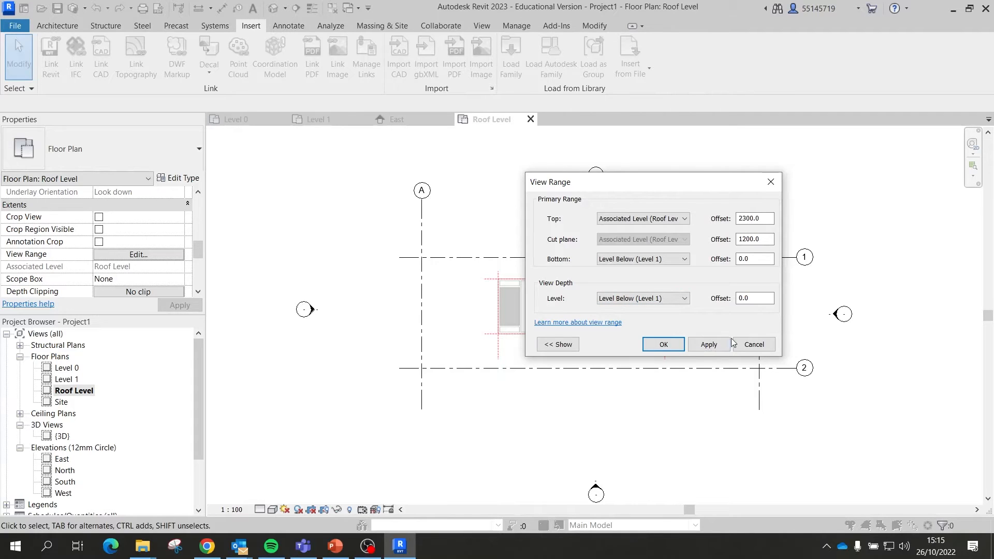
{"action": "left_click", "coordinate": [707, 344]}
{"action": "left_click", "coordinate": [678, 345]}
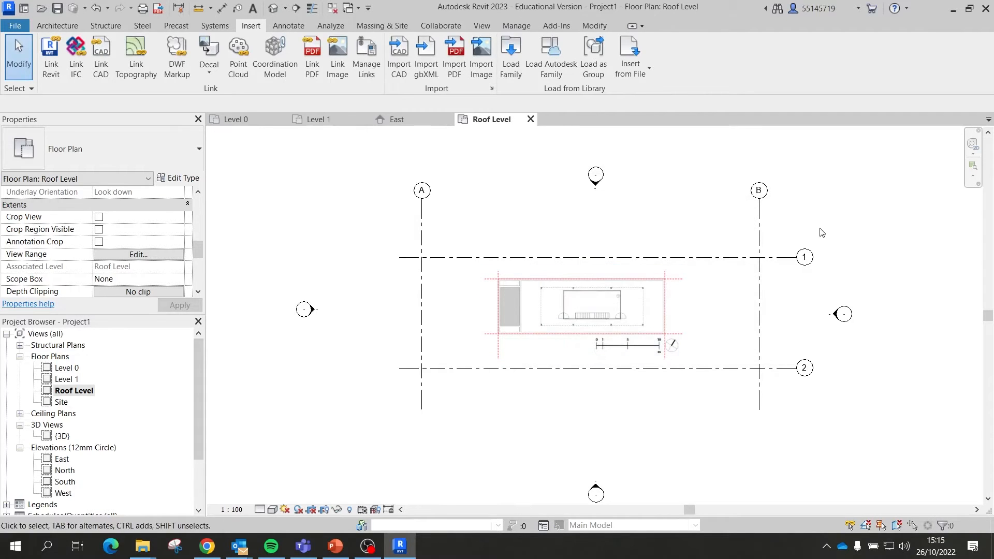
{"action": "left_click", "coordinate": [602, 202]}
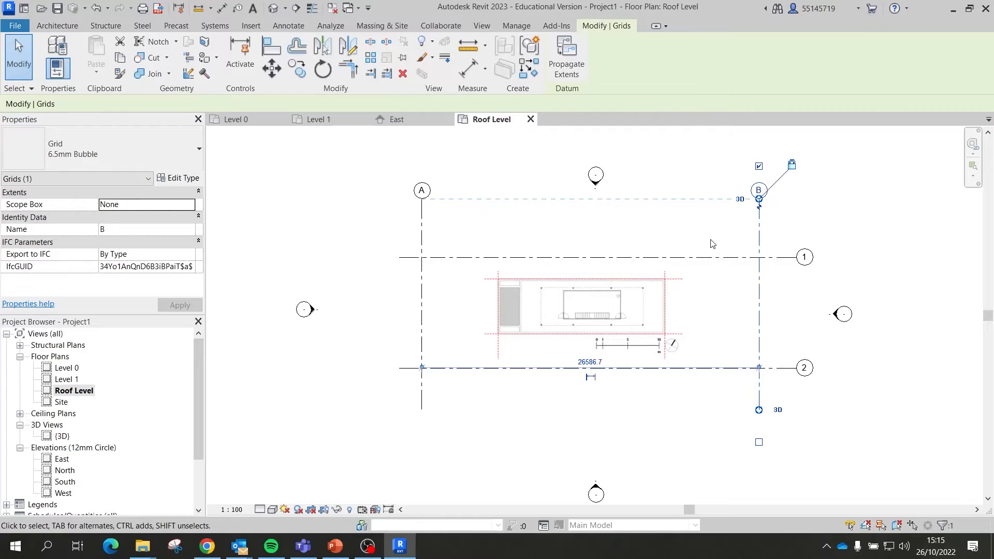
{"action": "left_click", "coordinate": [853, 243]}
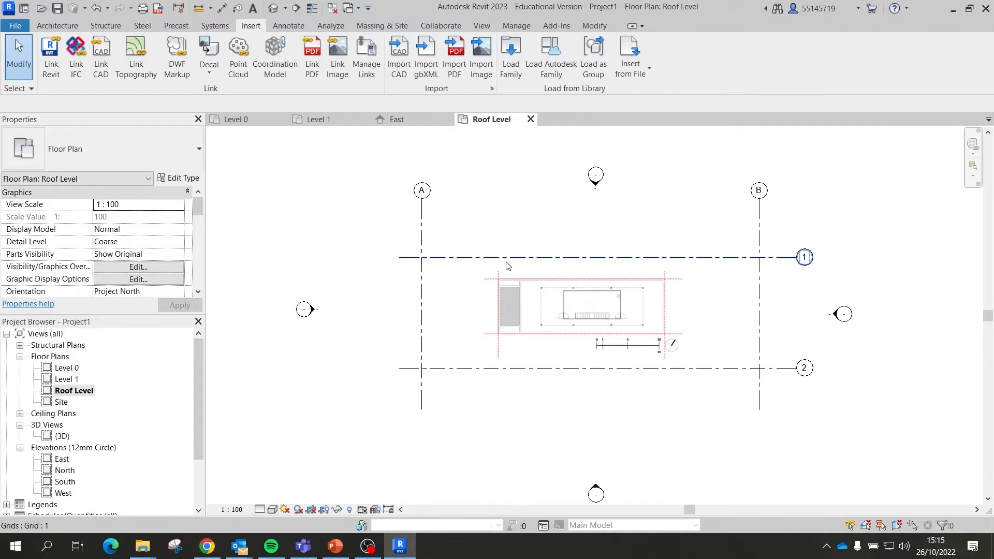
Step: Move roof-line.jpg from its lower-left red dashed corner onto the grid A/2 crossing
{"action": "left_click", "coordinate": [515, 298]}
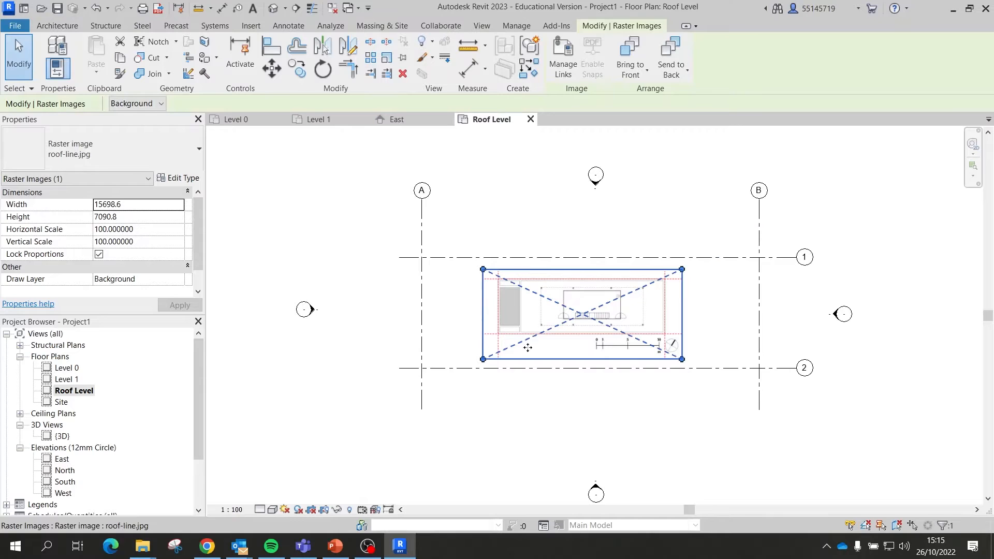
{"action": "left_click", "coordinate": [269, 67]}
{"action": "scroll", "coordinate": [504, 344], "scroll_direction": "up", "scroll_amount": 5}
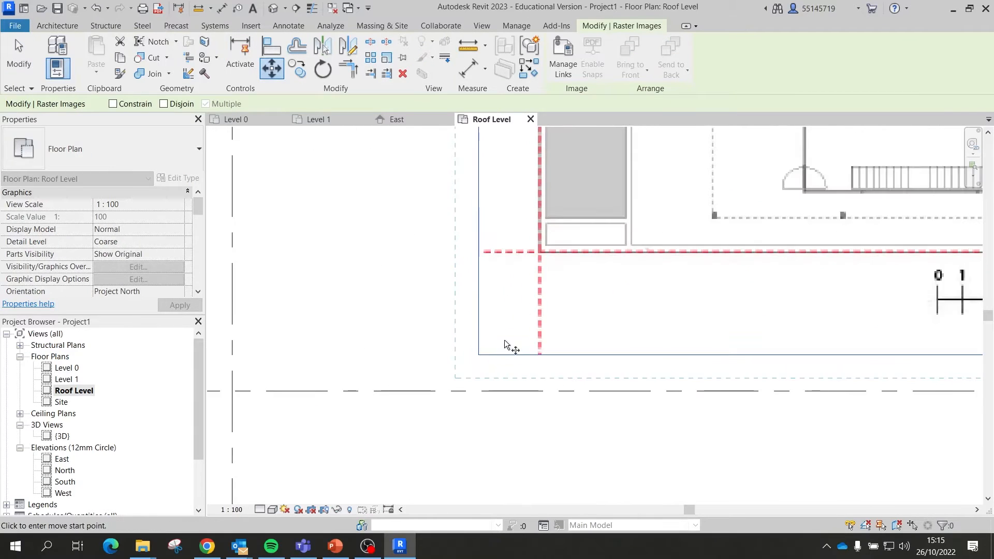
{"action": "scroll", "coordinate": [541, 264], "scroll_direction": "up", "scroll_amount": 6}
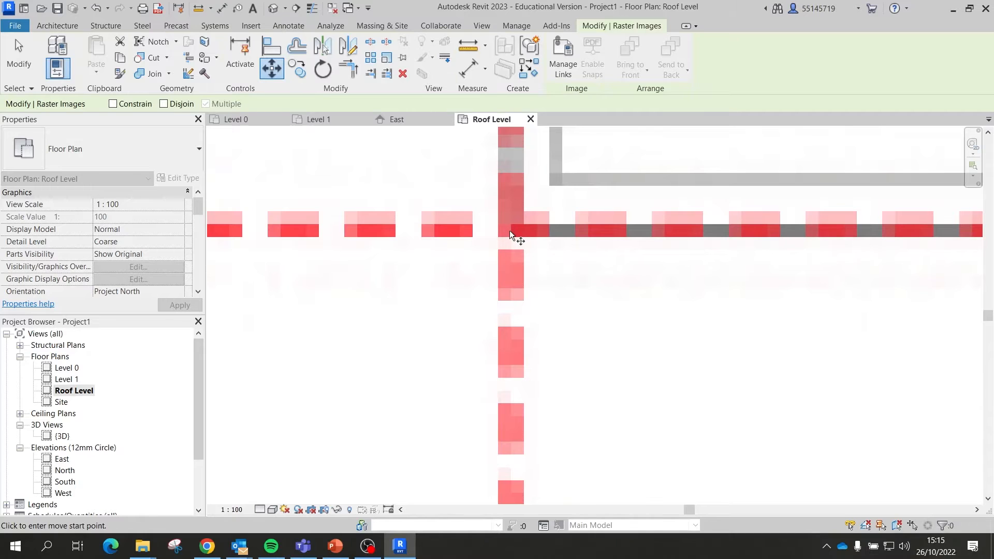
{"action": "left_click", "coordinate": [510, 236]}
{"action": "scroll", "coordinate": [528, 243], "scroll_direction": "down", "scroll_amount": 6}
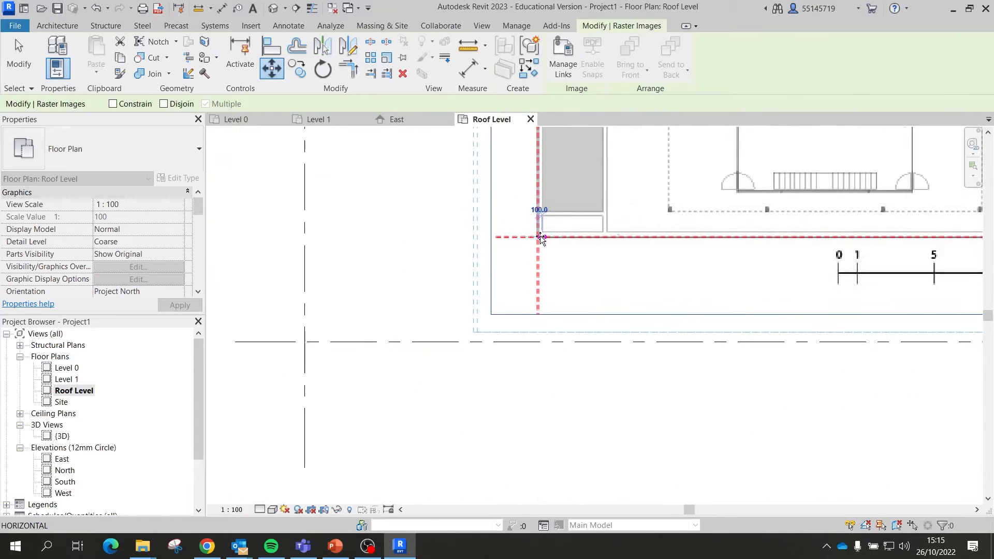
{"action": "scroll", "coordinate": [588, 244], "scroll_direction": "down", "scroll_amount": 5}
{"action": "scroll", "coordinate": [470, 296], "scroll_direction": "up", "scroll_amount": 5}
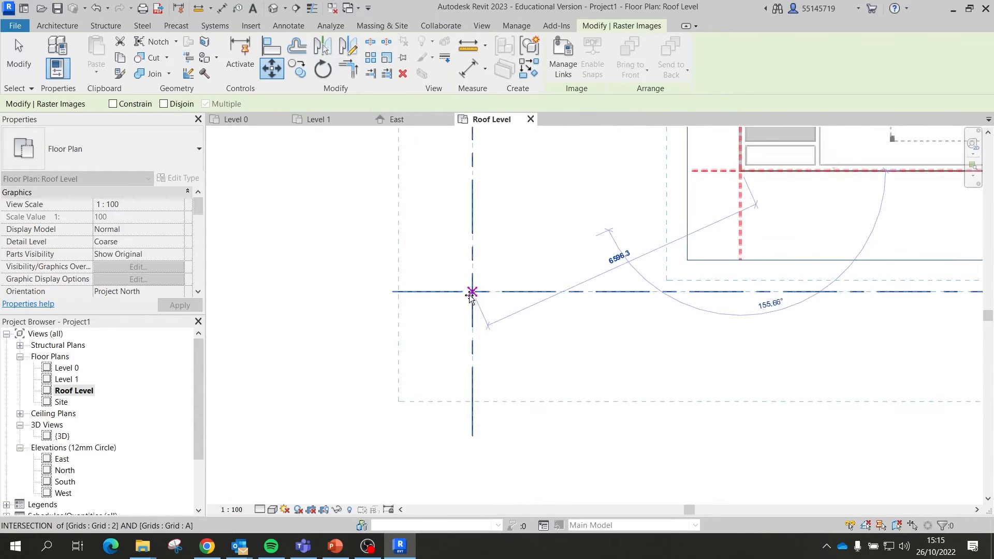
{"action": "left_click", "coordinate": [471, 293]}
{"action": "scroll", "coordinate": [461, 342], "scroll_direction": "down", "scroll_amount": 5}
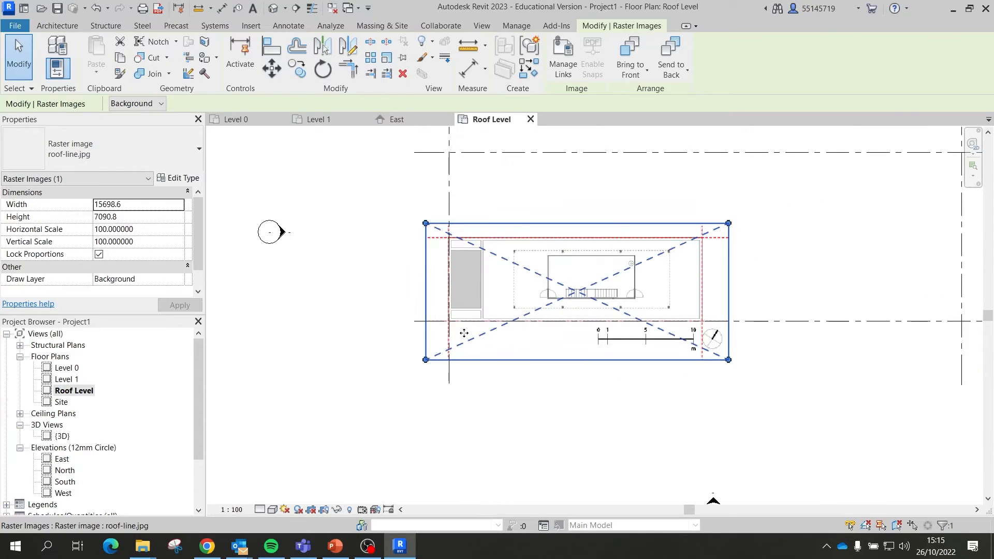
Step: Start scaling the roof-line image from A/2 with its right red corner as reference, then cancel
{"action": "left_click", "coordinate": [386, 58]}
{"action": "scroll", "coordinate": [448, 339], "scroll_direction": "up", "scroll_amount": 5}
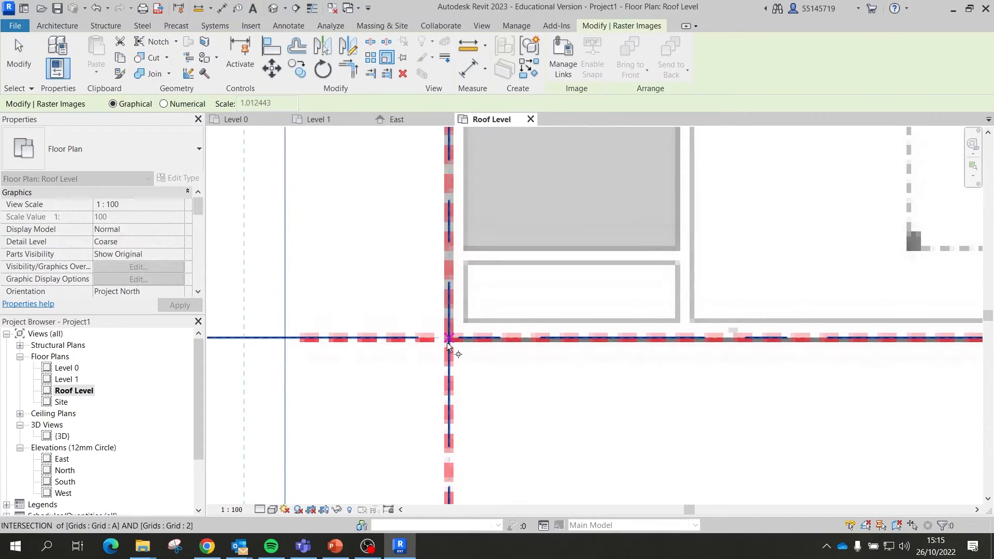
{"action": "left_click", "coordinate": [449, 339]}
{"action": "scroll", "coordinate": [388, 306], "scroll_direction": "down", "scroll_amount": 5}
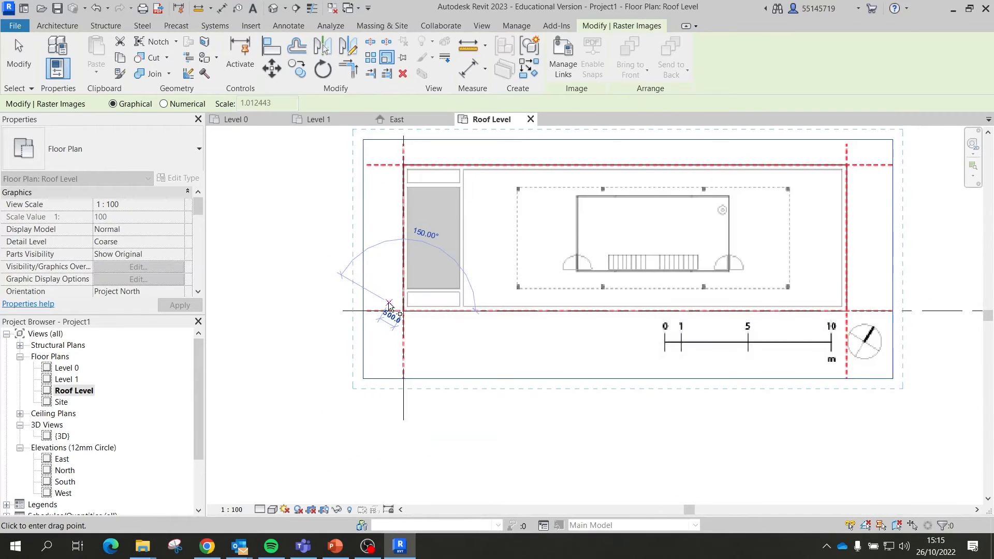
{"action": "scroll", "coordinate": [688, 290], "scroll_direction": "up", "scroll_amount": 4}
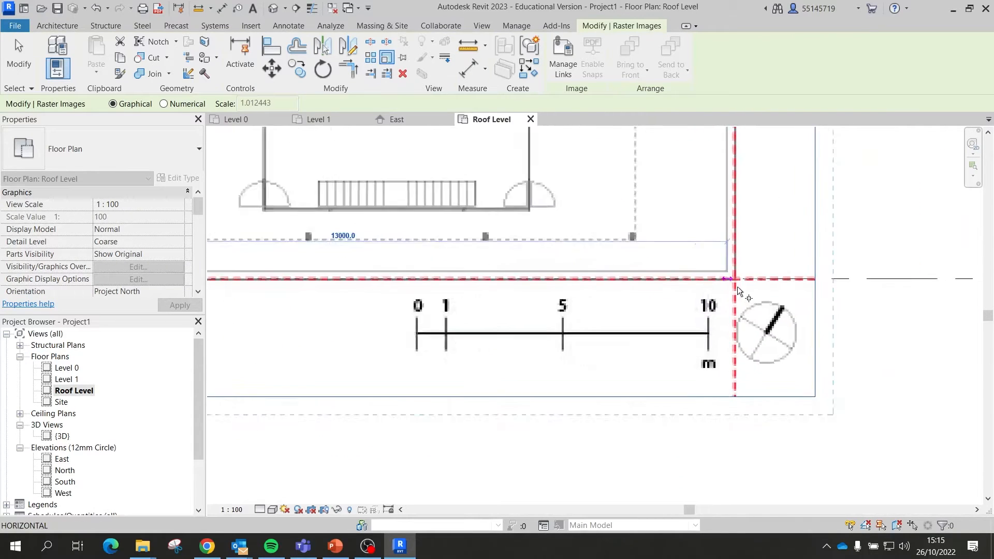
{"action": "scroll", "coordinate": [735, 285], "scroll_direction": "up", "scroll_amount": 5}
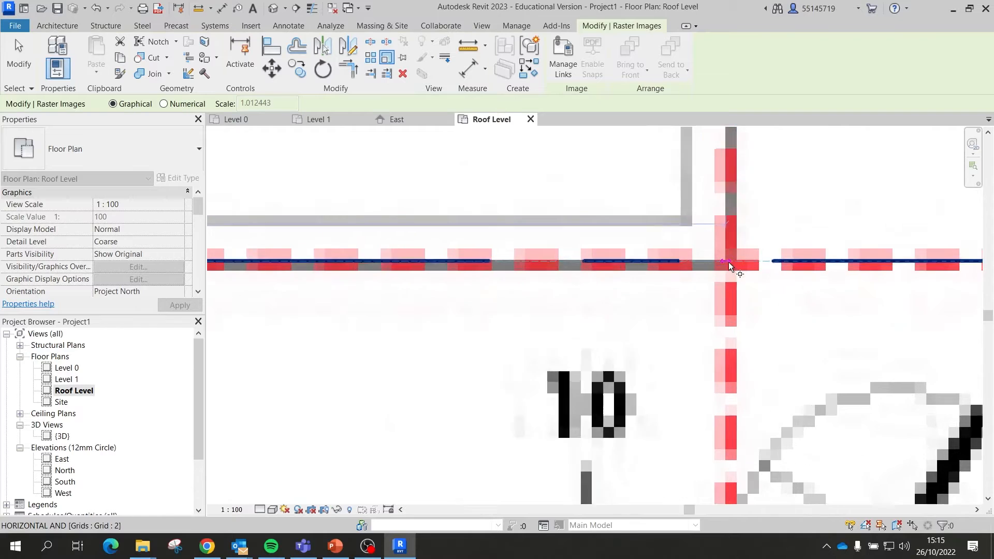
{"action": "scroll", "coordinate": [733, 262], "scroll_direction": "up", "scroll_amount": 4}
{"action": "scroll", "coordinate": [613, 278], "scroll_direction": "down", "scroll_amount": 5}
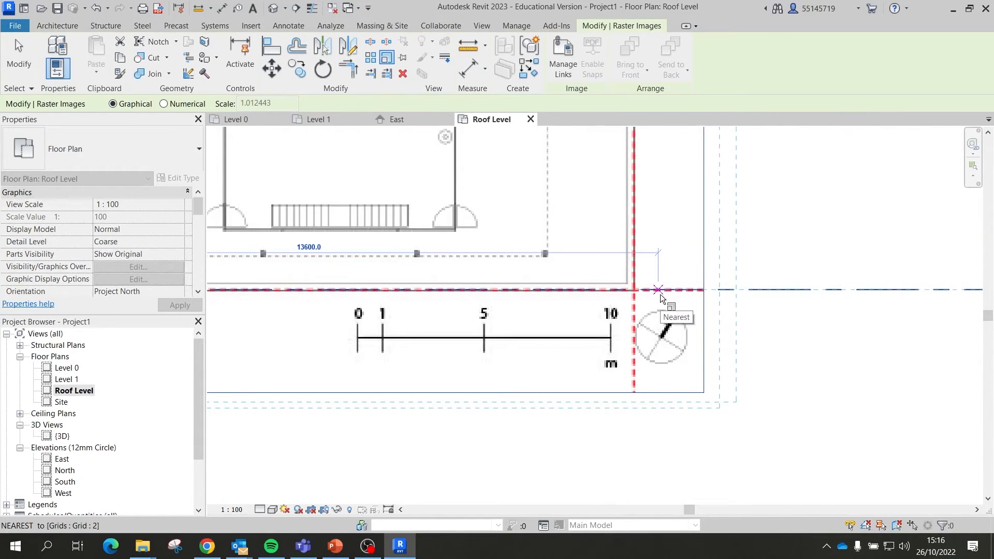
{"action": "scroll", "coordinate": [659, 294], "scroll_direction": "down", "scroll_amount": 5}
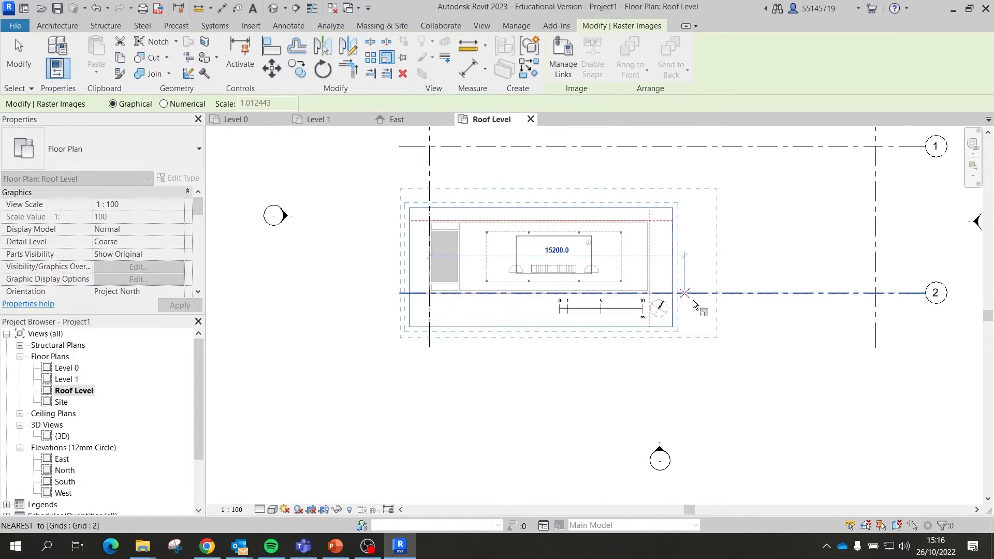
{"action": "left_click", "coordinate": [708, 305]}
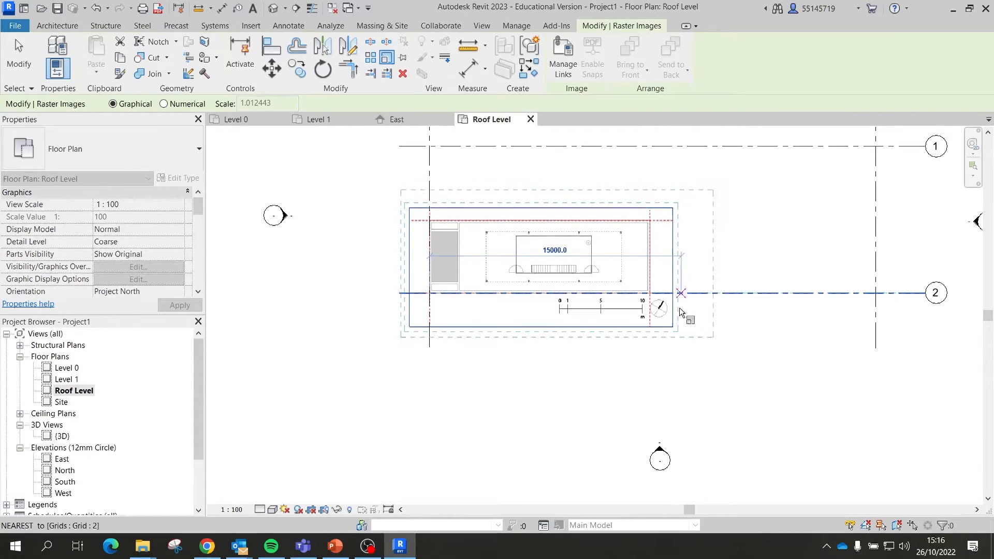
{"action": "scroll", "coordinate": [679, 308], "scroll_direction": "up", "scroll_amount": 4}
{"action": "scroll", "coordinate": [655, 321], "scroll_direction": "down", "scroll_amount": 3}
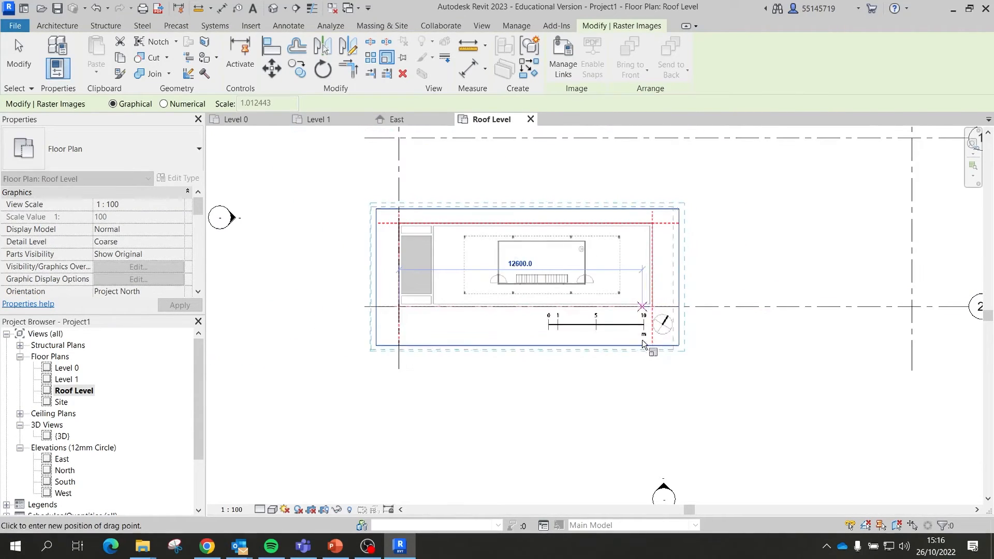
{"action": "key", "text": "Escape"}
{"action": "key", "text": "Escape"}
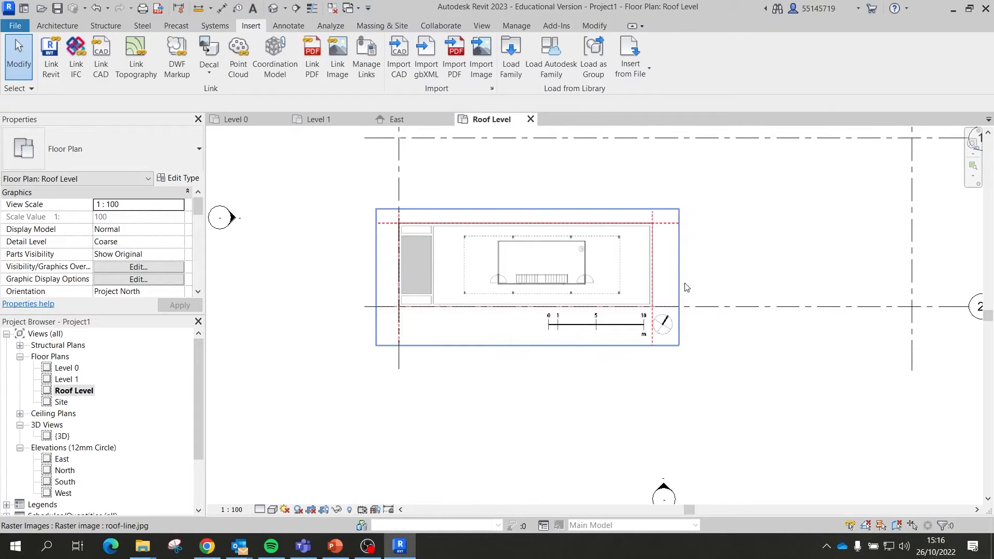
Step: Rerun Scale on the roof-line image with the origin at the A/2 grid intersection
{"action": "scroll", "coordinate": [648, 301], "scroll_direction": "up", "scroll_amount": 2}
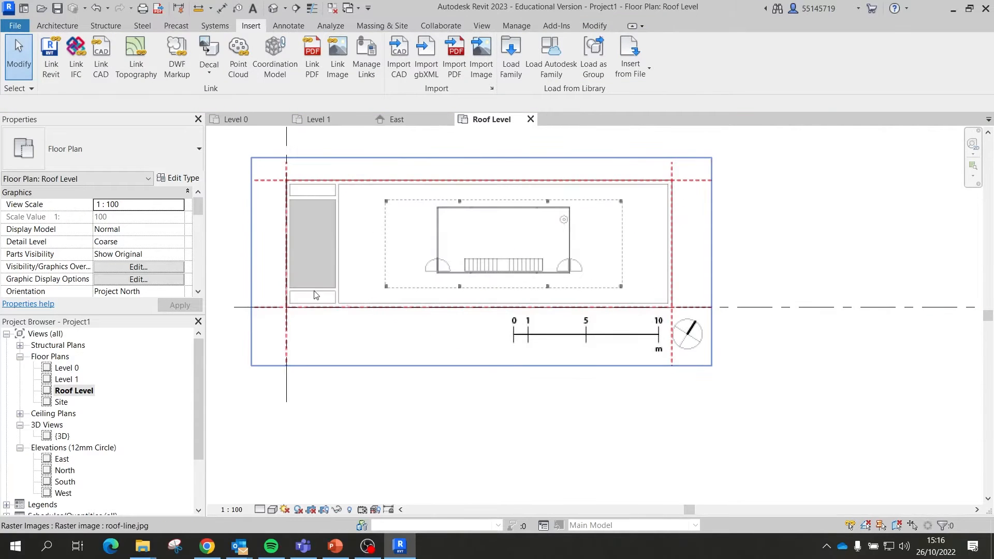
{"action": "right_click", "coordinate": [311, 287]}
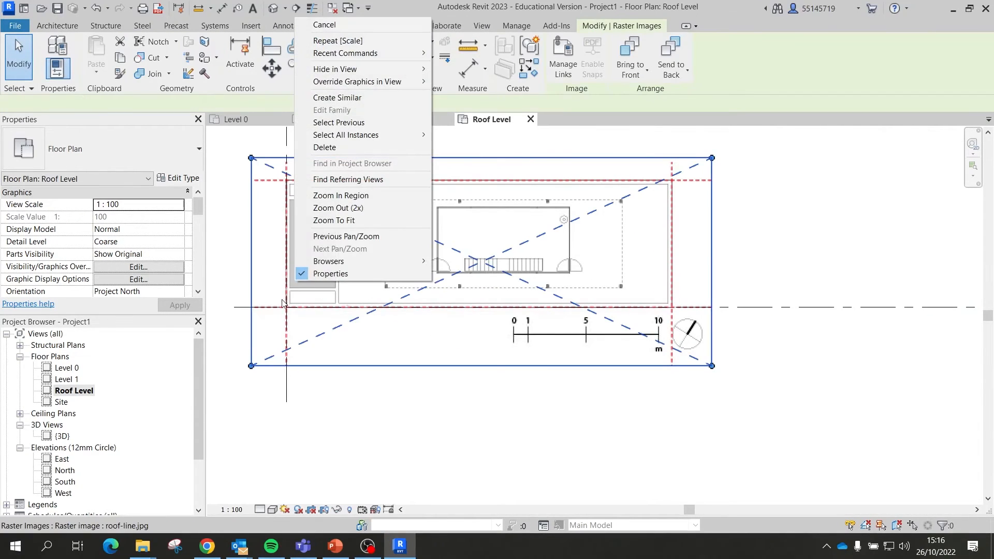
{"action": "left_click", "coordinate": [338, 40]}
{"action": "scroll", "coordinate": [299, 284], "scroll_direction": "up", "scroll_amount": 5}
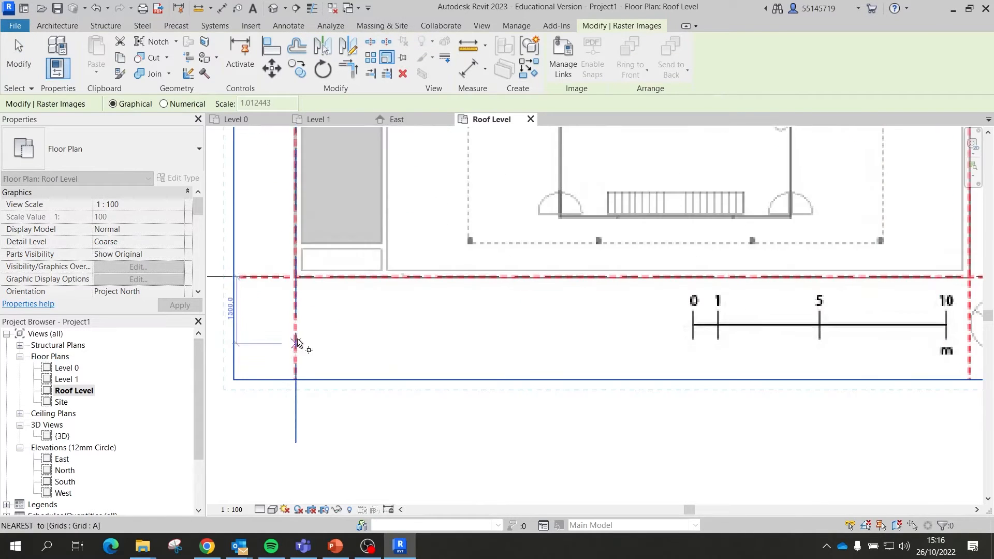
{"action": "left_click", "coordinate": [290, 277]}
{"action": "scroll", "coordinate": [308, 288], "scroll_direction": "down", "scroll_amount": 6}
{"action": "scroll", "coordinate": [890, 278], "scroll_direction": "up", "scroll_amount": 3}
Step: Stretch the image's right red dashed corner onto the grid B/2 intersection, making it 31763.7 wide
{"action": "middle_click_drag", "start_coordinate": [931, 274], "coordinate": [792, 278]}
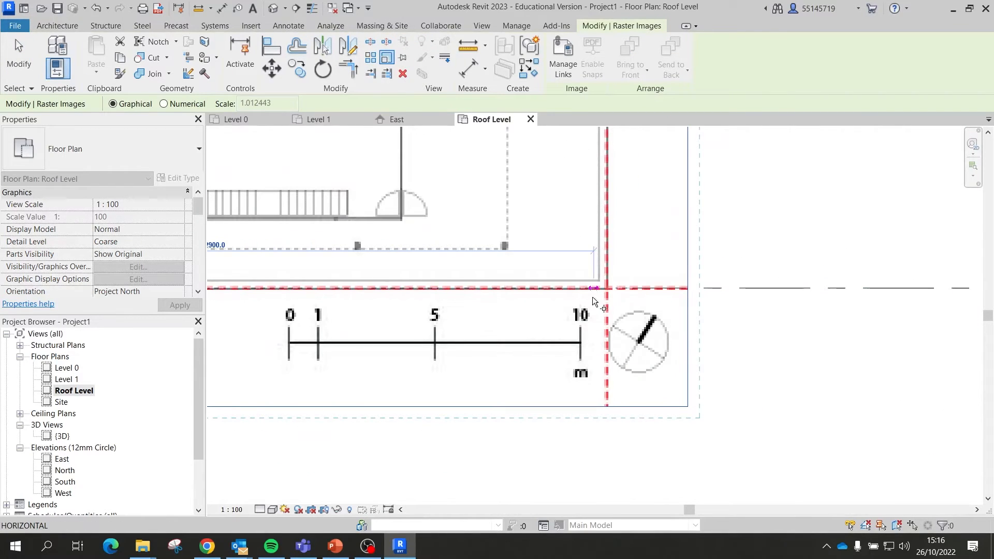
{"action": "scroll", "coordinate": [607, 289], "scroll_direction": "up", "scroll_amount": 3}
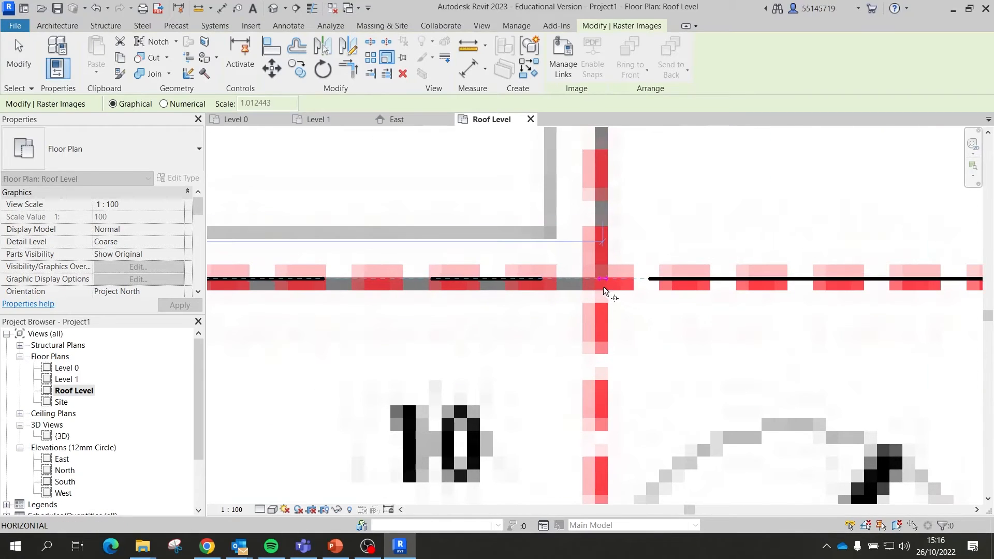
{"action": "scroll", "coordinate": [508, 319], "scroll_direction": "down", "scroll_amount": 3}
{"action": "scroll", "coordinate": [507, 307], "scroll_direction": "down", "scroll_amount": 6}
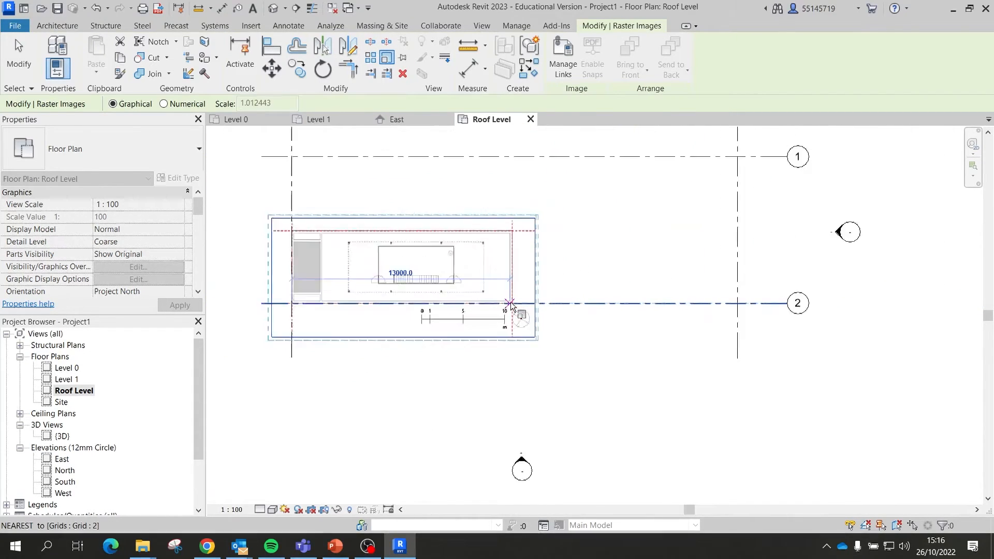
{"action": "scroll", "coordinate": [682, 306], "scroll_direction": "up", "scroll_amount": 2}
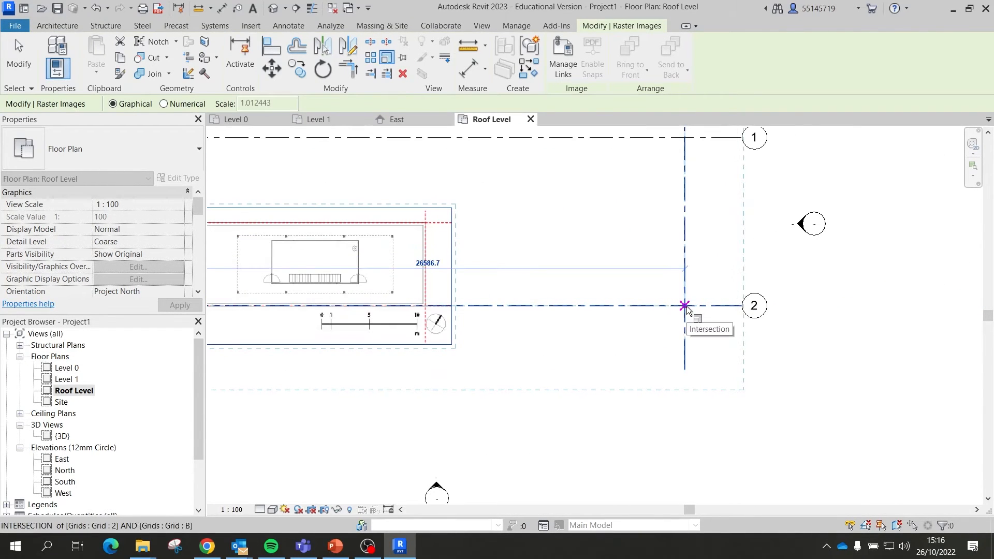
{"action": "left_click", "coordinate": [685, 306]}
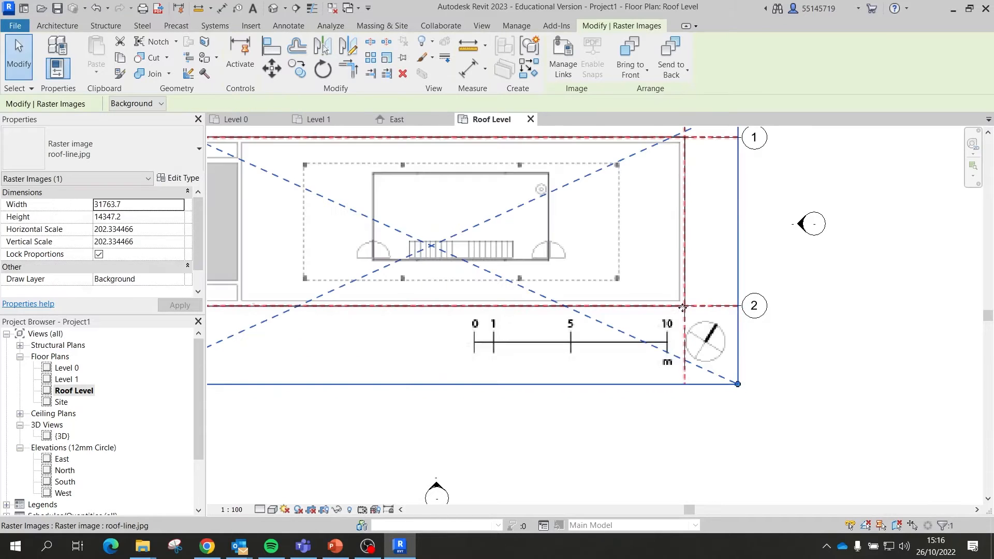
{"action": "scroll", "coordinate": [832, 330], "scroll_direction": "down", "scroll_amount": 4}
{"action": "left_click", "coordinate": [832, 329]}
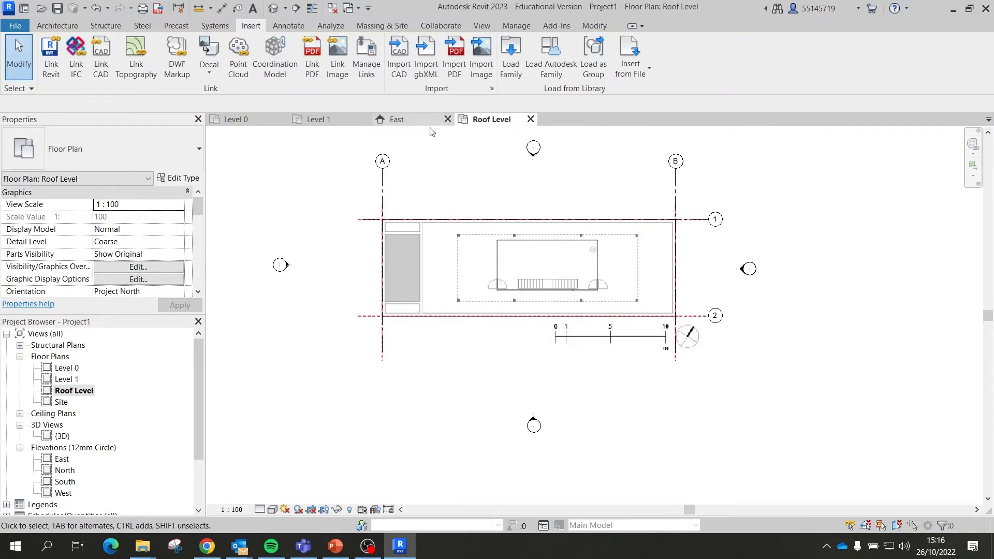
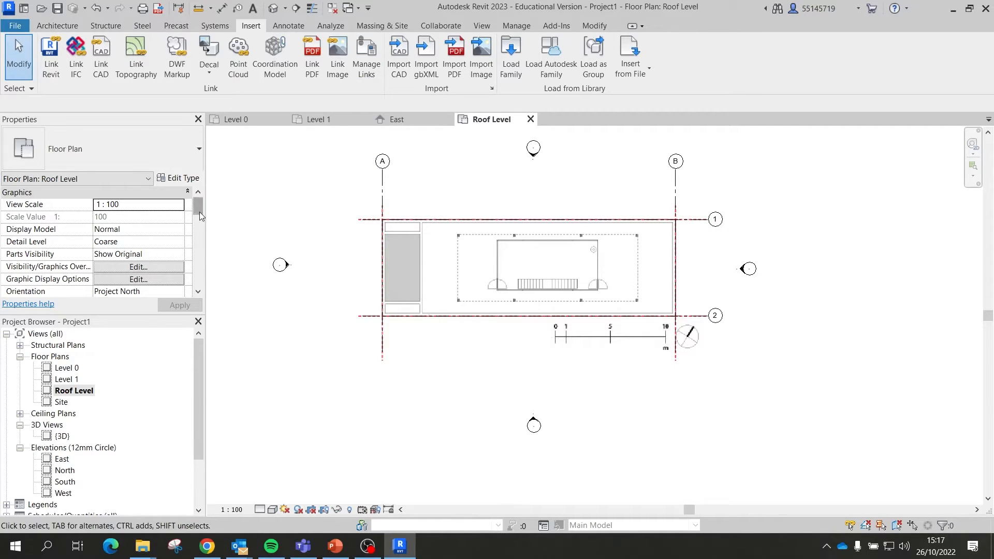
Step: Open the Roof Level plan's View Range settings: top offset 2300.0, cut plane 1200.0
{"action": "left_click_drag", "start_coordinate": [200, 213], "coordinate": [196, 259]}
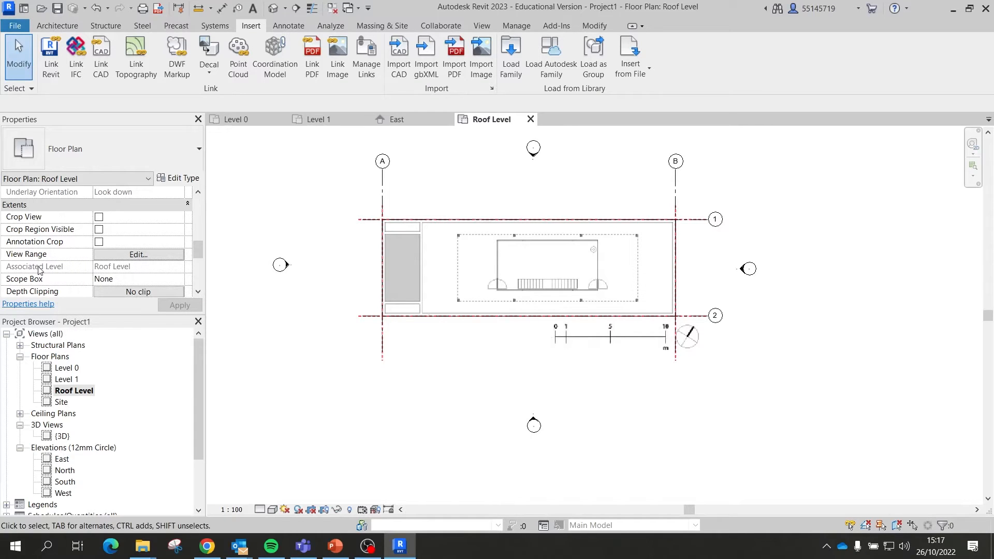
{"action": "left_click", "coordinate": [140, 254]}
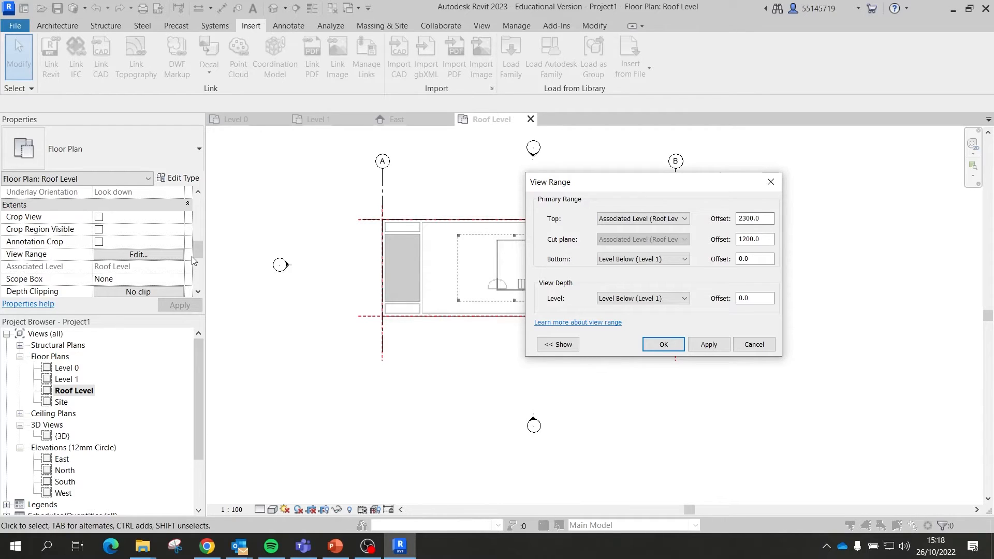
Step: Accept the View Range settings and return to the Level 0 floor plan
{"action": "left_click", "coordinate": [663, 345]}
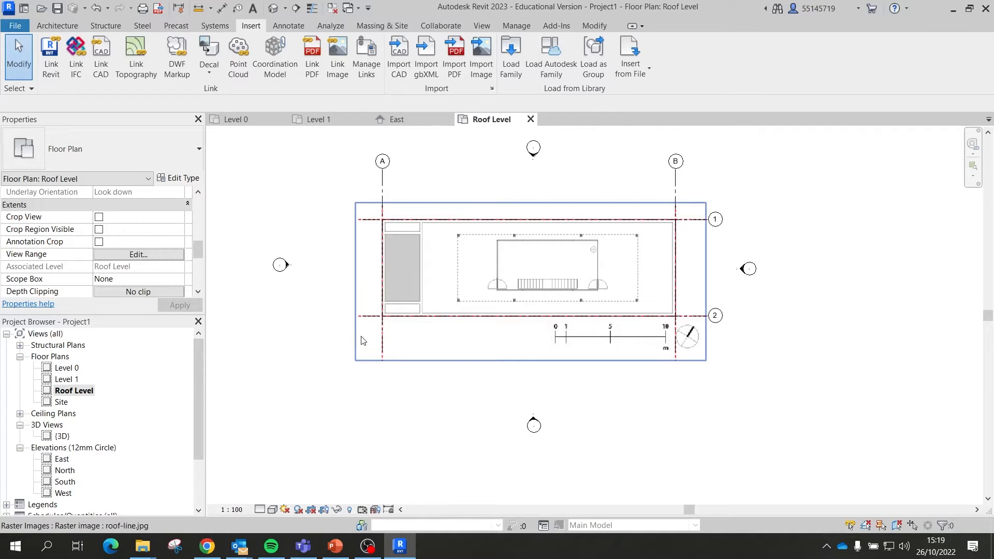
{"action": "left_click", "coordinate": [234, 121]}
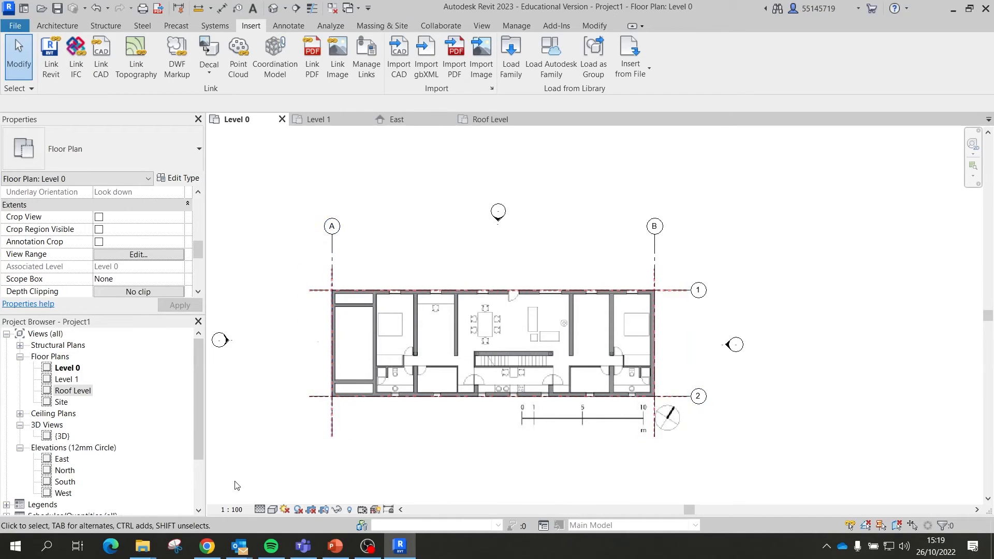
Step: View section-long.jpg from the De Blas House Drawings folder in Photos, zoomed in, then return to Revit
{"action": "mouse_move", "coordinate": [155, 552]}
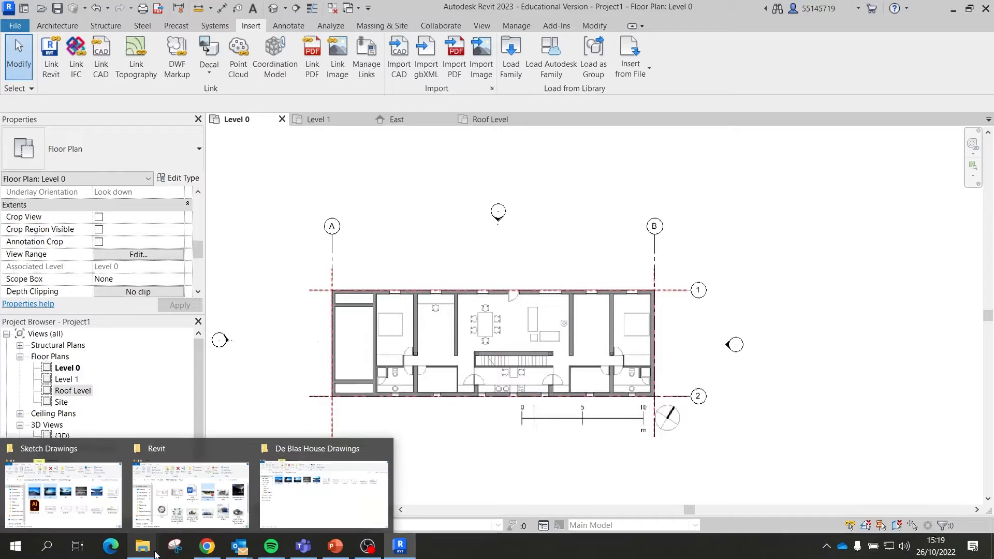
{"action": "left_click", "coordinate": [282, 523]}
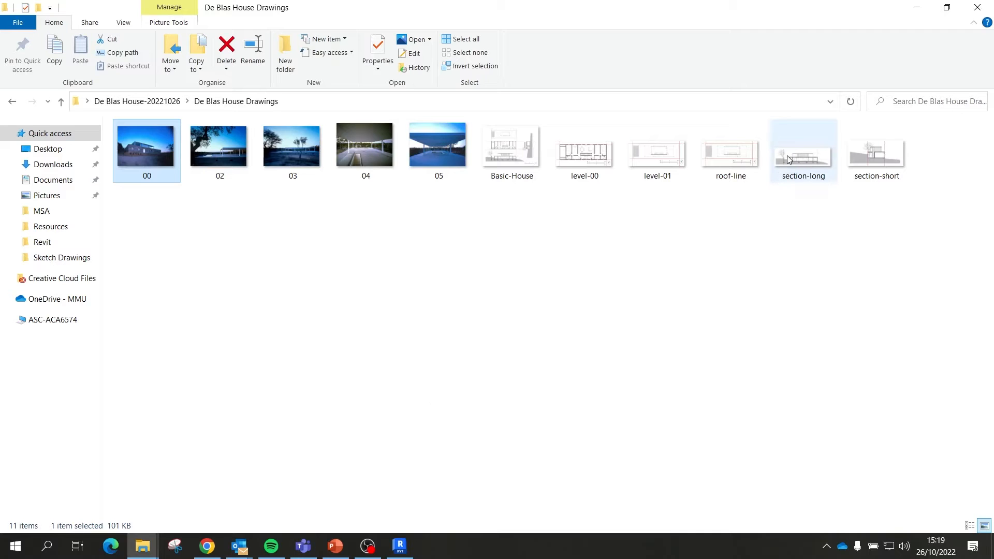
{"action": "left_click", "coordinate": [813, 162]}
{"action": "double_click", "coordinate": [813, 160]}
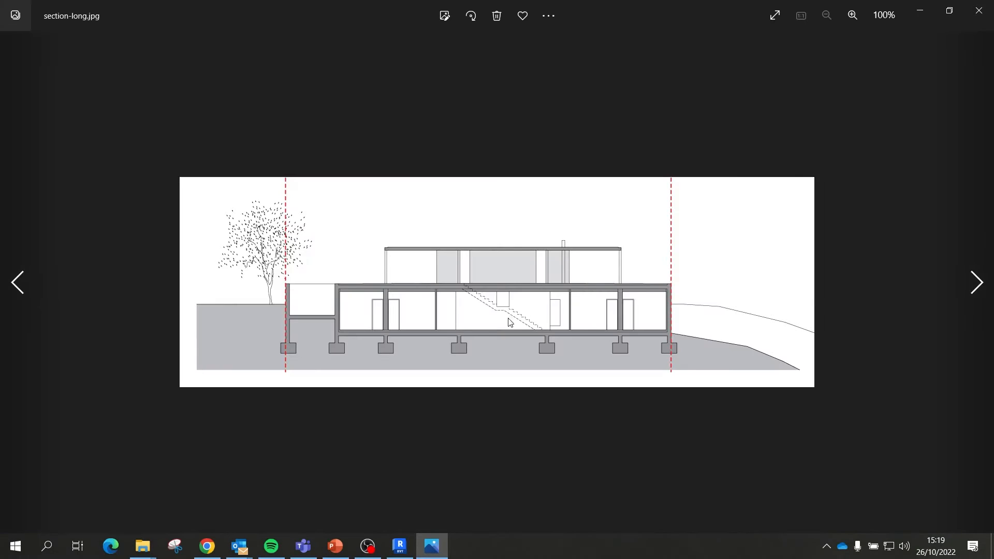
{"action": "scroll", "coordinate": [466, 336], "scroll_direction": "up", "scroll_amount": 5}
{"action": "scroll", "coordinate": [492, 413], "scroll_direction": "up", "scroll_amount": 1}
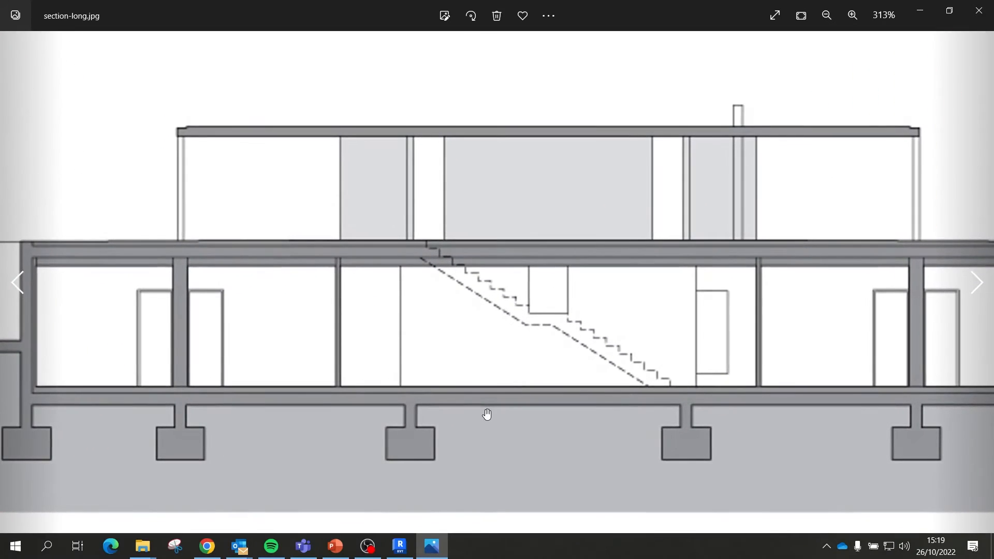
{"action": "scroll", "coordinate": [476, 406], "scroll_direction": "down", "scroll_amount": 2}
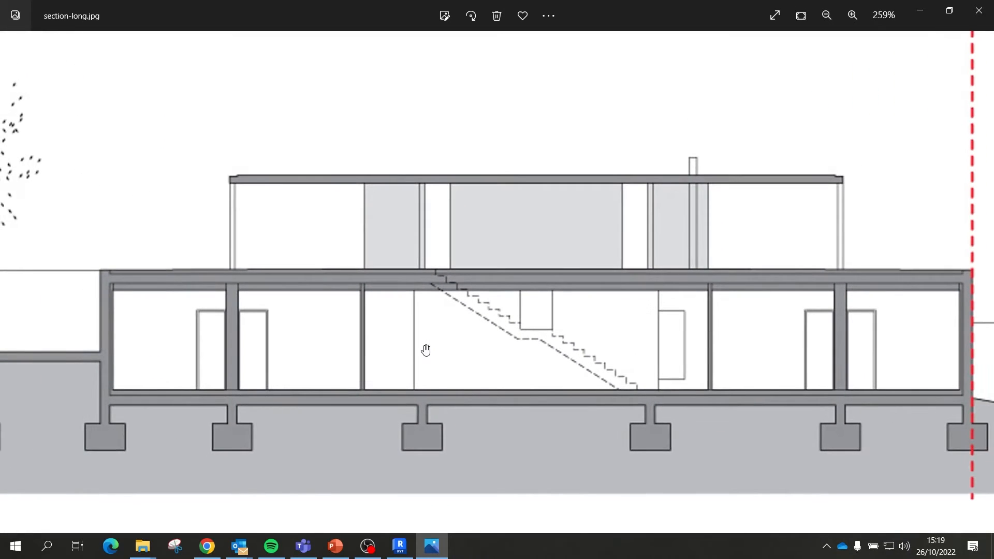
{"action": "scroll", "coordinate": [515, 349], "scroll_direction": "up", "scroll_amount": 1}
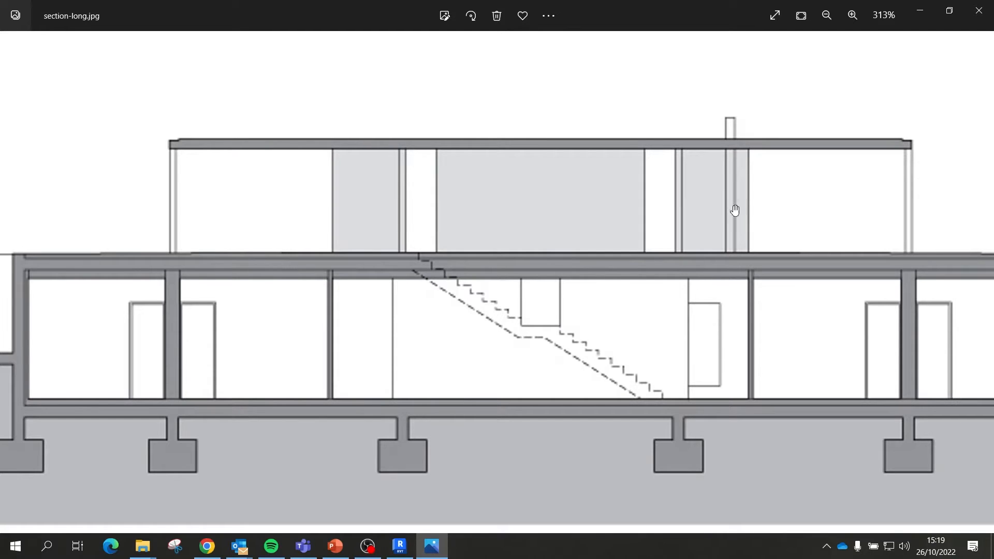
{"action": "scroll", "coordinate": [588, 255], "scroll_direction": "down", "scroll_amount": 3}
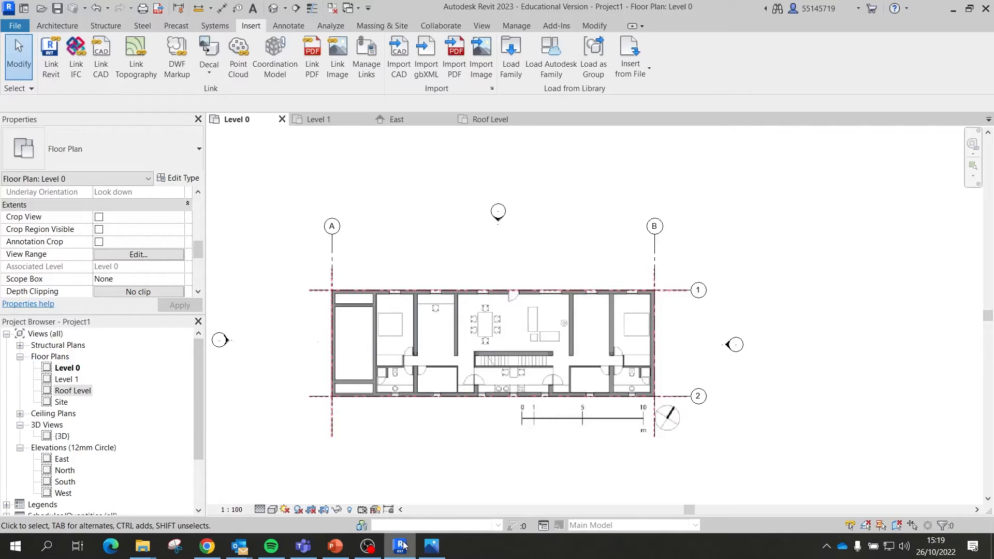
{"action": "left_click", "coordinate": [400, 546]}
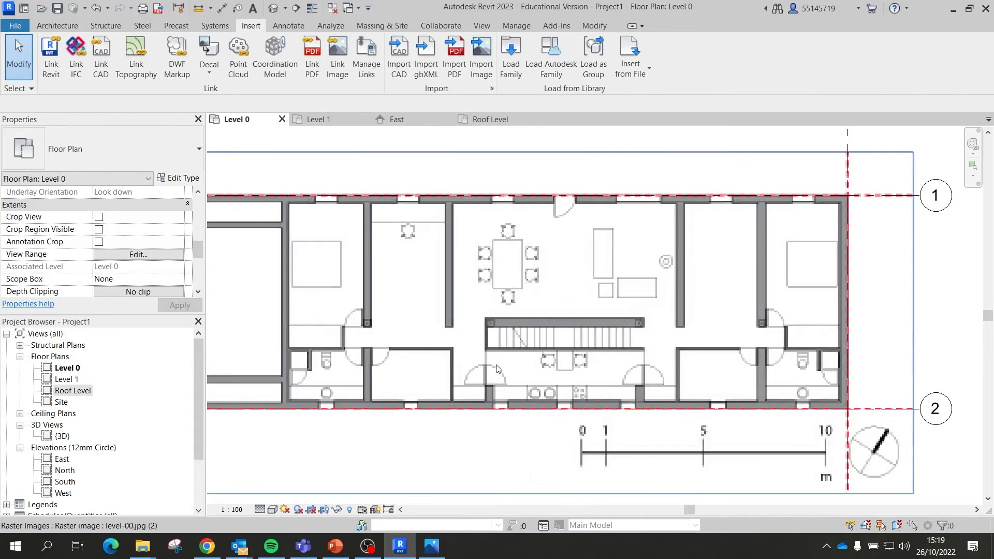
Step: Zoom out on the Level 0 plan and bring up the View tab's view-creation tools
{"action": "scroll", "coordinate": [475, 315], "scroll_direction": "down", "scroll_amount": 2}
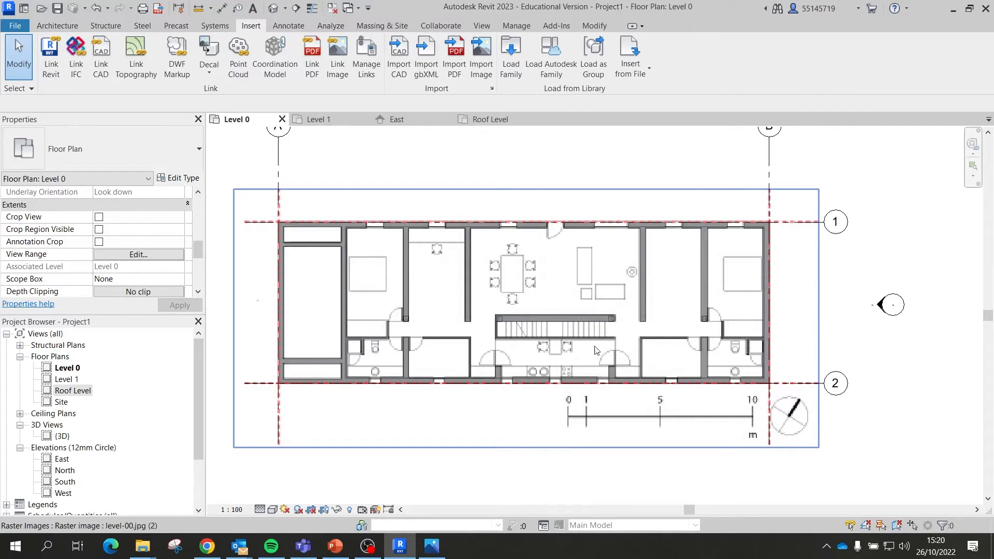
{"action": "left_click", "coordinate": [56, 29]}
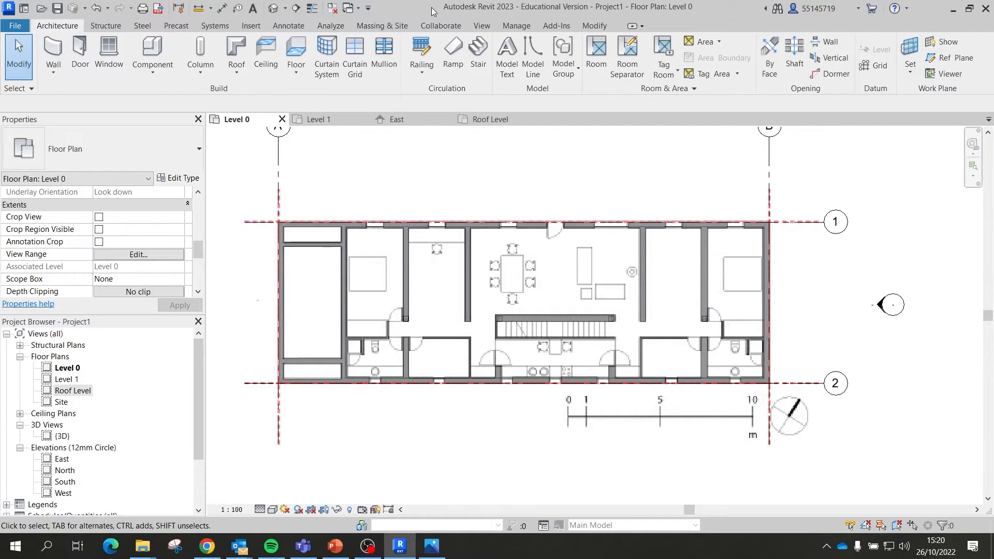
{"action": "left_click", "coordinate": [472, 29]}
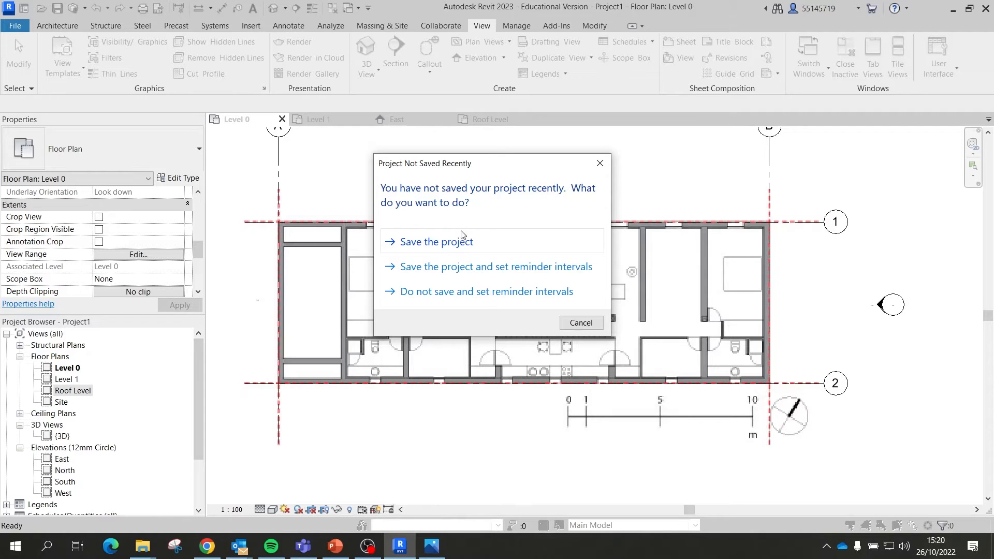
Step: Accept the save reminder and save the project as ADD_01 on the Desktop
{"action": "left_click", "coordinate": [474, 231]}
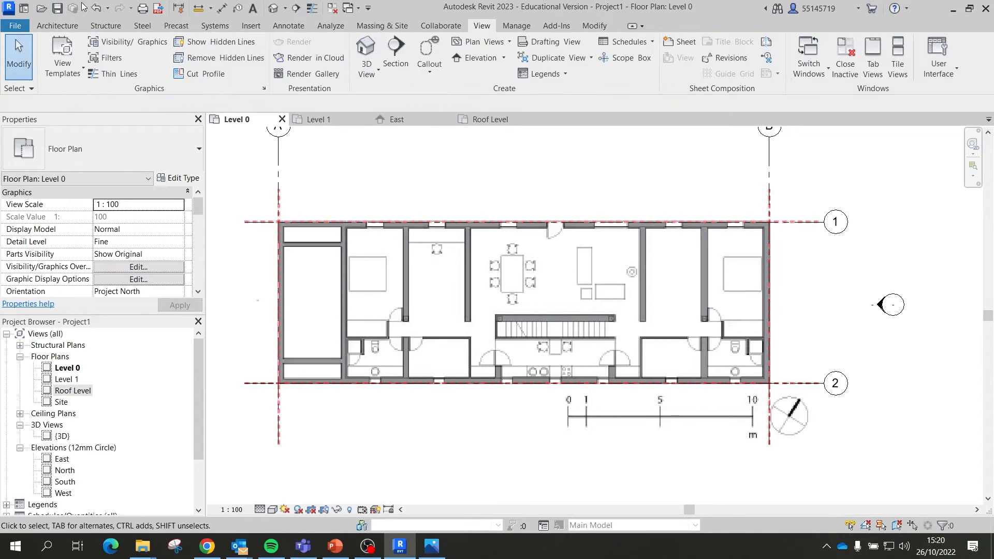
{"action": "left_click", "coordinate": [57, 8]}
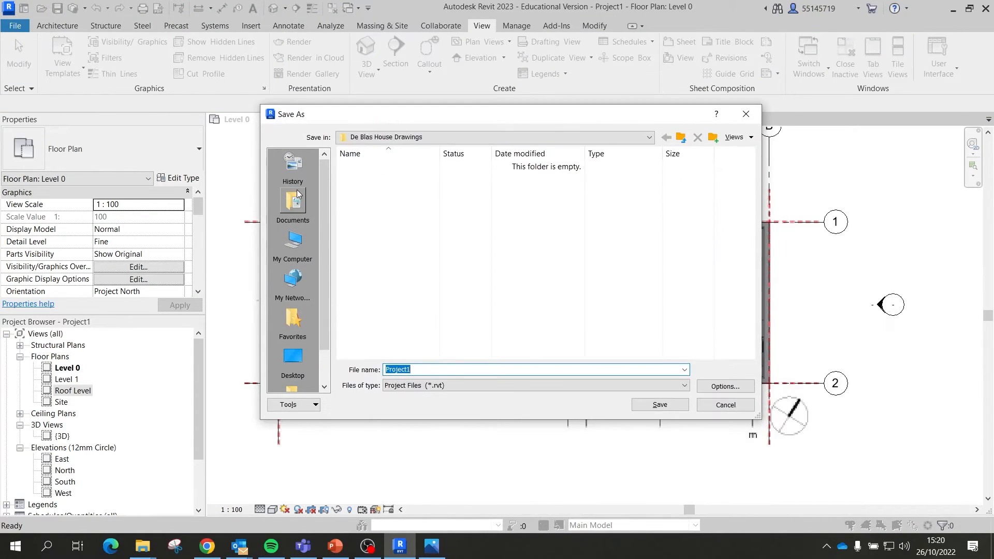
{"action": "left_click", "coordinate": [286, 356]}
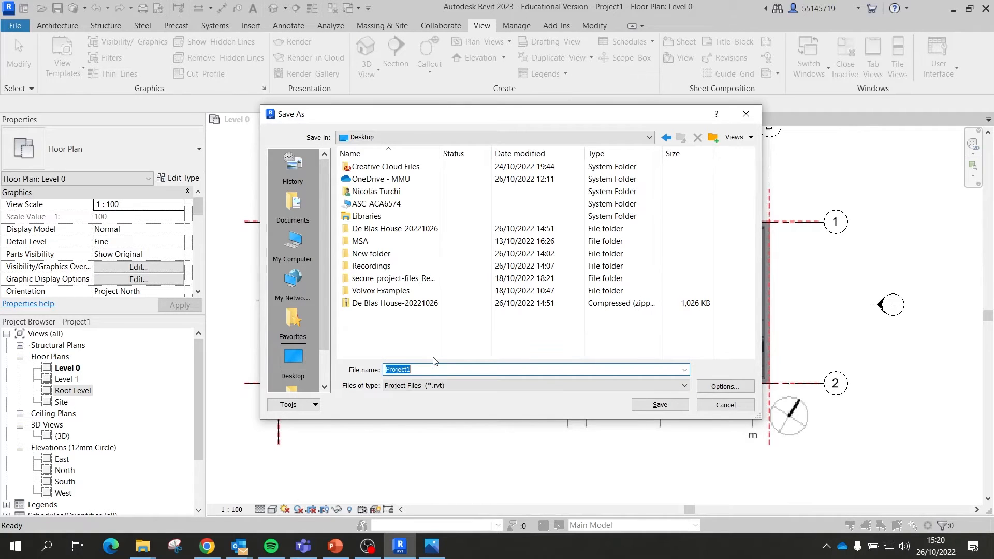
{"action": "type", "text": "ADD_01"}
{"action": "key", "text": "Return"}
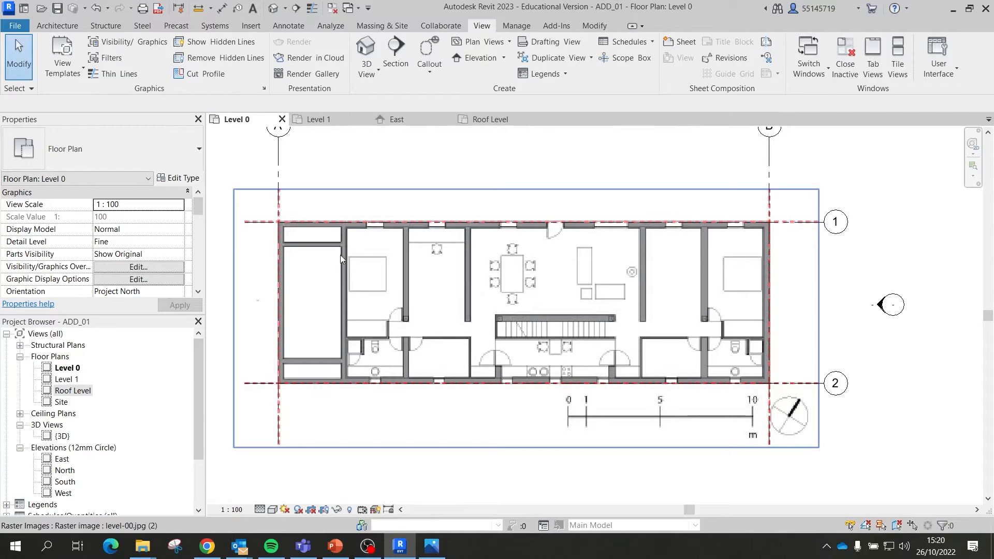
Step: Draw a horizontal section line from right to left across the Level 0 plan
{"action": "left_click", "coordinate": [394, 48]}
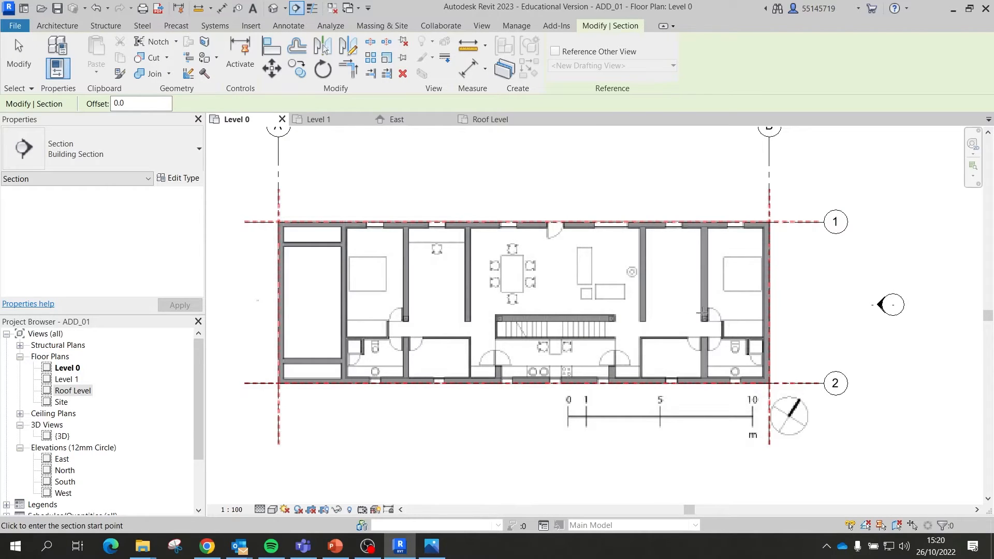
{"action": "left_click", "coordinate": [791, 307]}
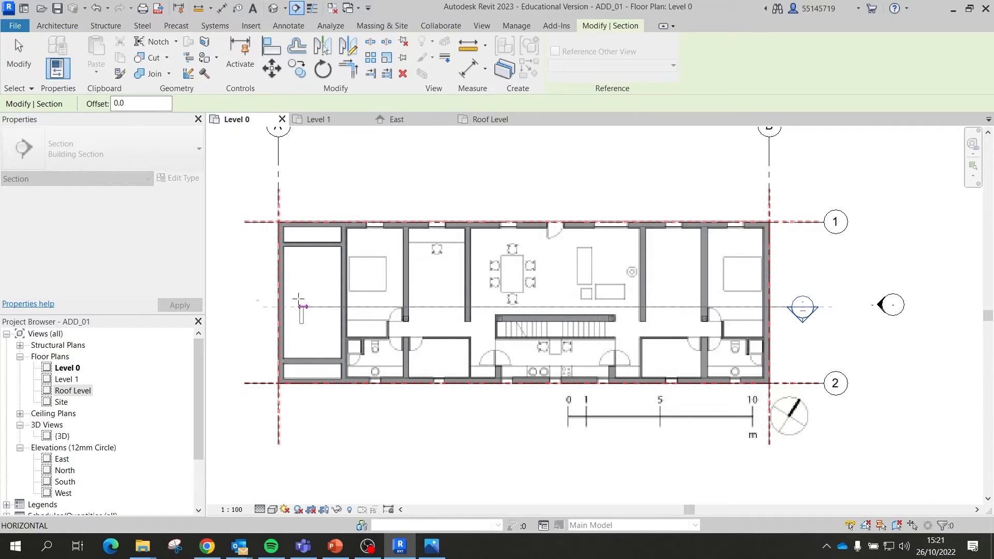
{"action": "left_click", "coordinate": [244, 307]}
{"action": "key", "text": "Escape"}
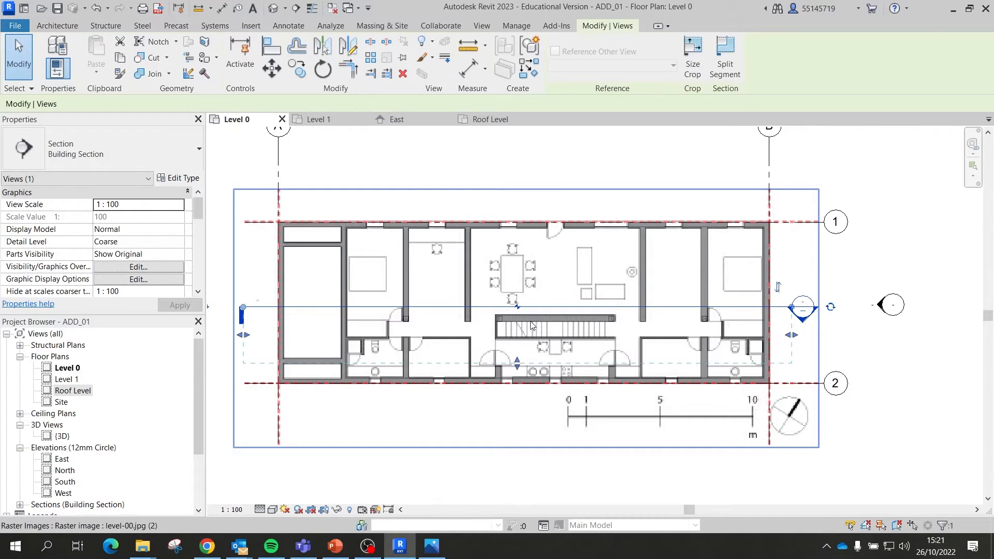
Step: Set the section to face grid 2 and extend its far clip down past grid 2
{"action": "left_click", "coordinate": [780, 294]}
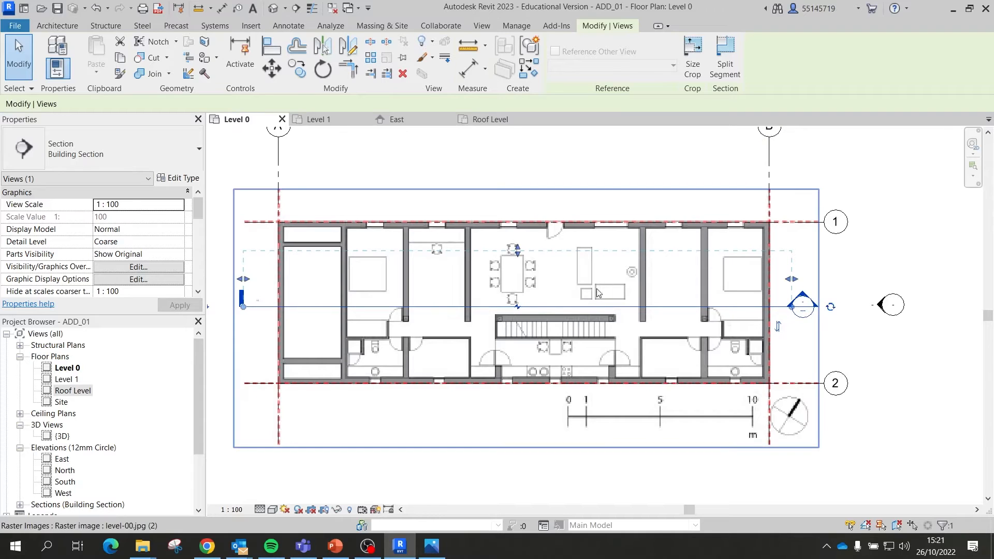
{"action": "left_click", "coordinate": [777, 326]}
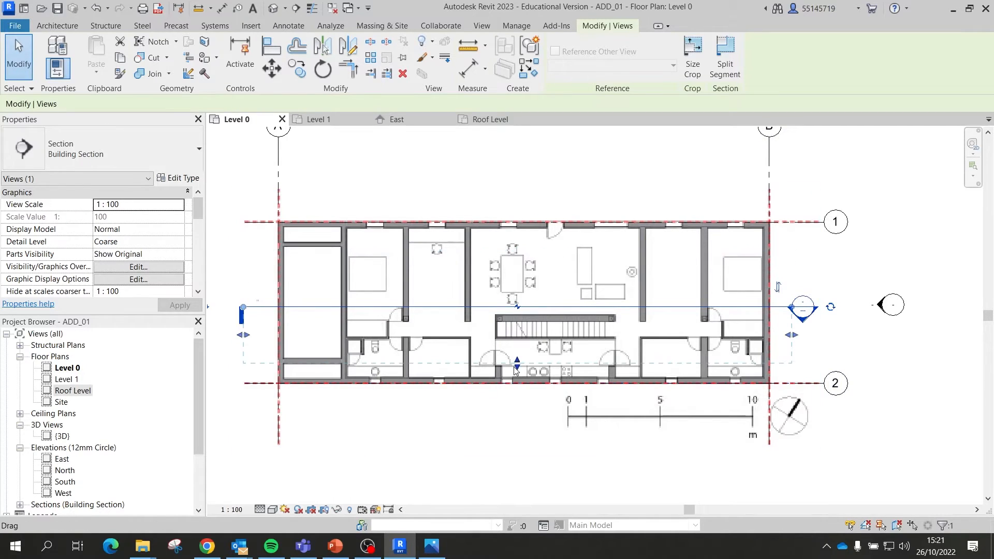
{"action": "left_click_drag", "start_coordinate": [517, 369], "coordinate": [501, 458]}
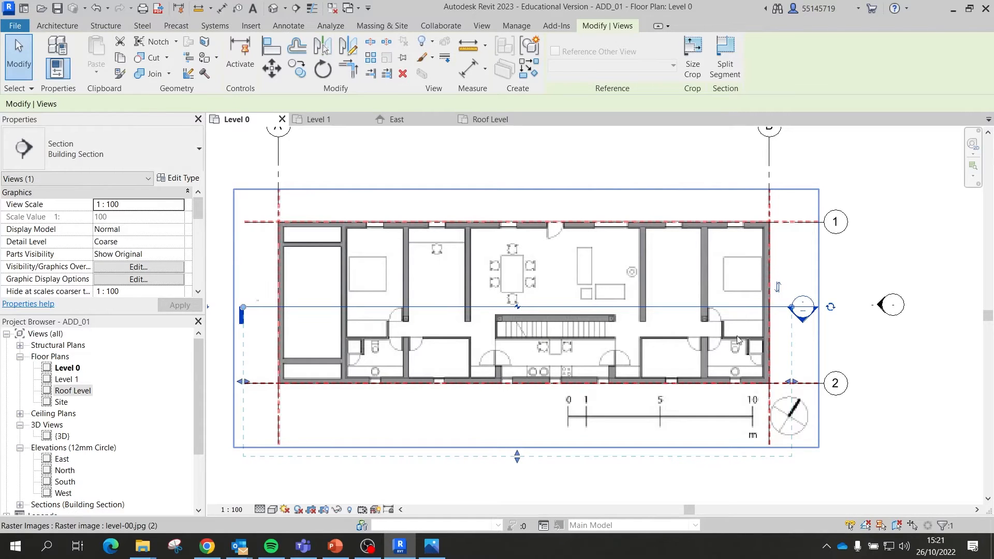
{"action": "left_click", "coordinate": [911, 345]}
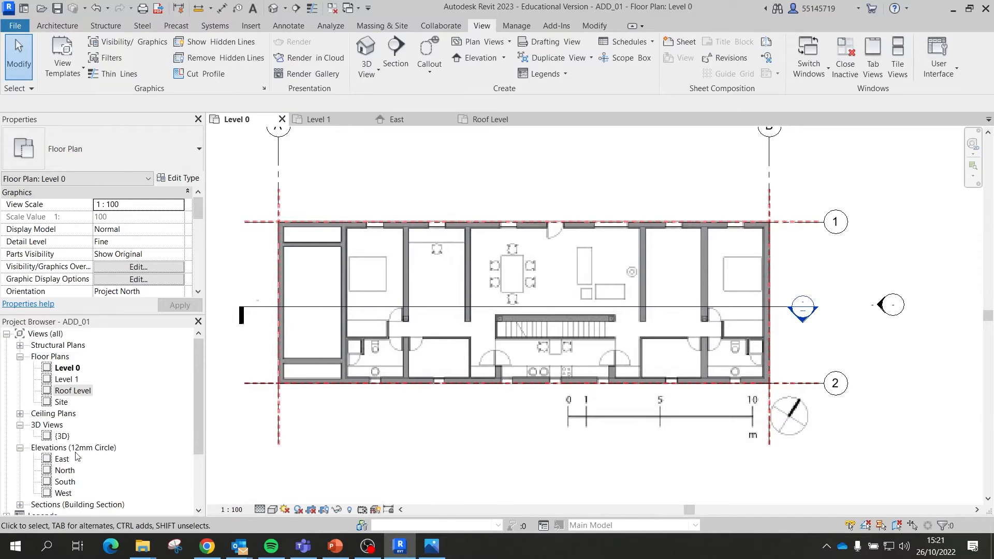
Step: Open the Section 1 view from the Project Browser's section list
{"action": "scroll", "coordinate": [76, 456], "scroll_direction": "down", "scroll_amount": 5}
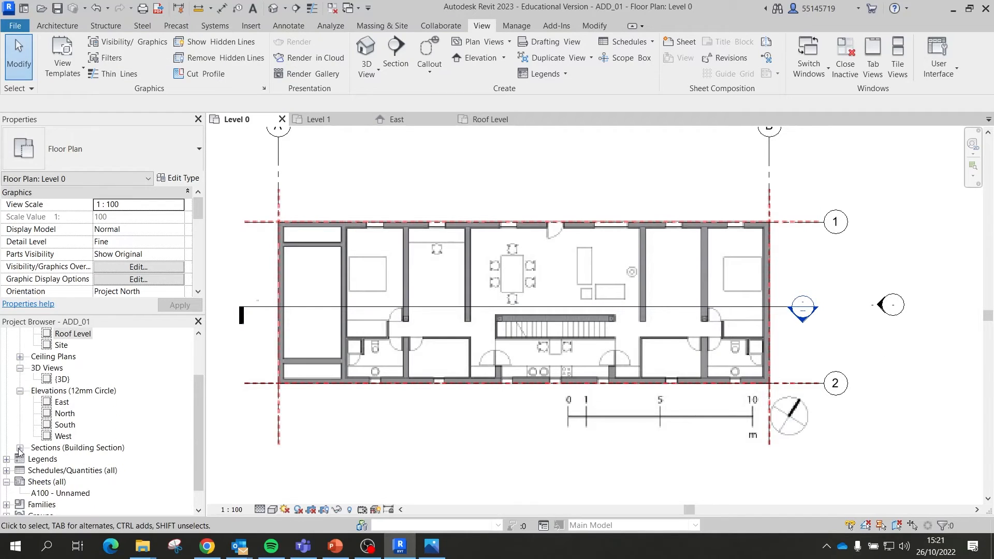
{"action": "left_click", "coordinate": [20, 448]}
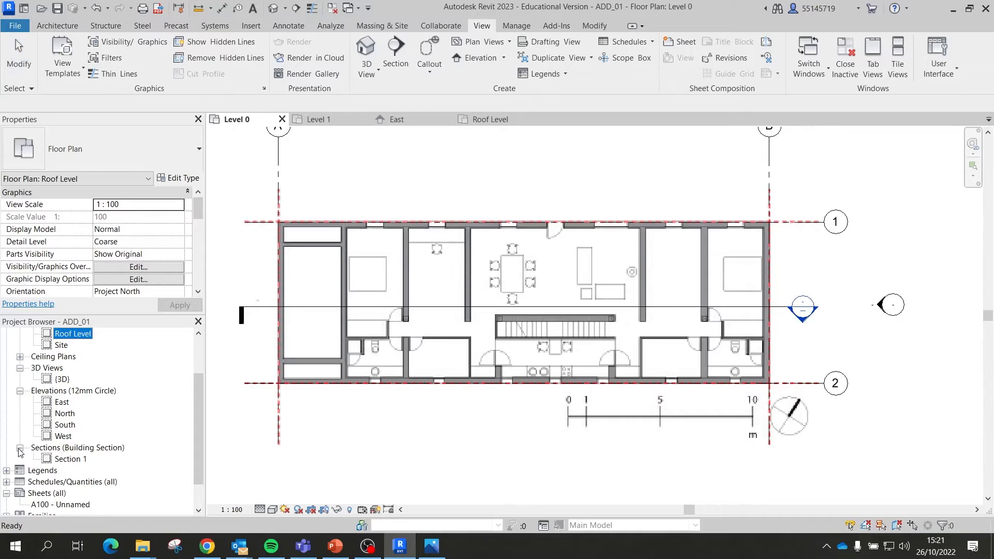
{"action": "double_click", "coordinate": [67, 460]}
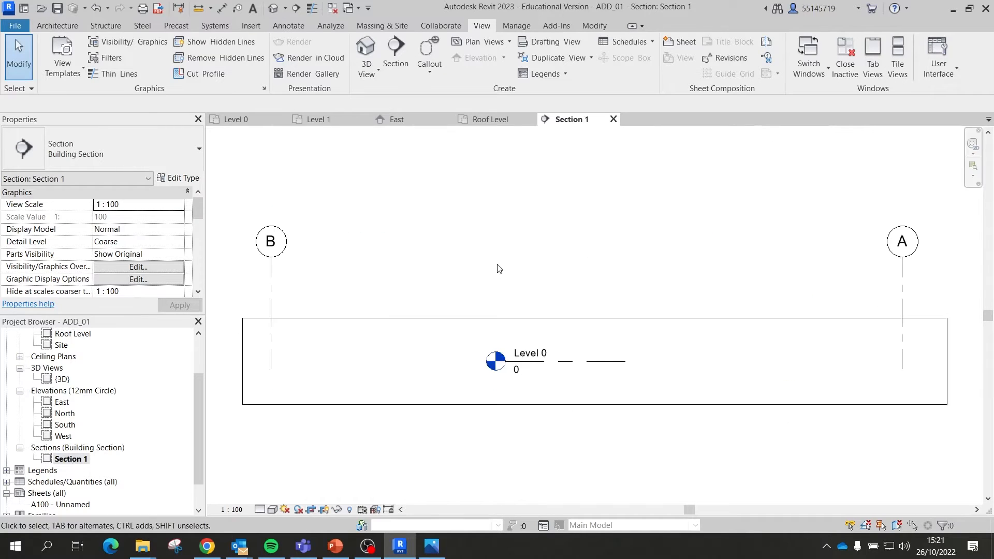
Step: Enlarge Section 1's crop region to cover Roof Level and both grids, then return to Level 0
{"action": "left_click", "coordinate": [651, 318]}
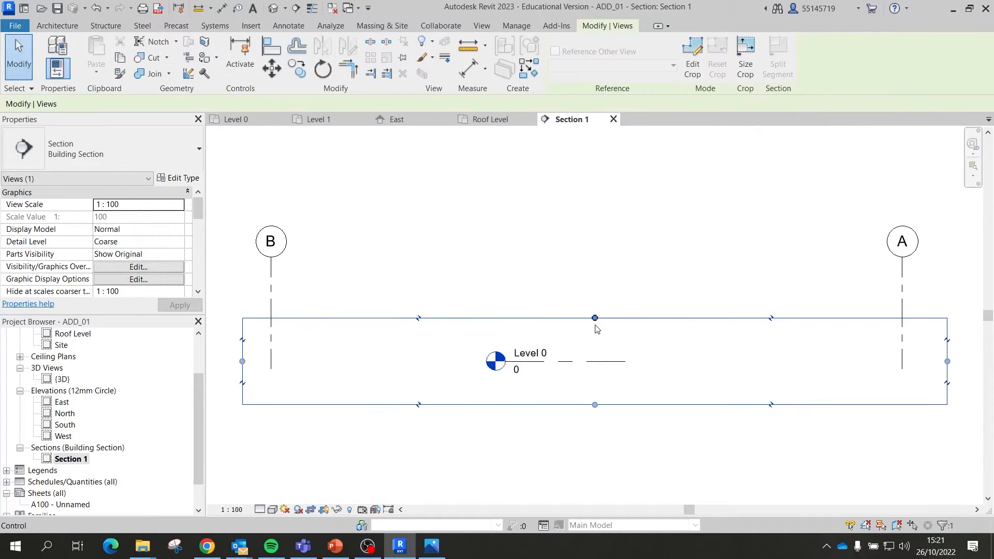
{"action": "left_click_drag", "start_coordinate": [594, 317], "coordinate": [607, 147]}
{"action": "scroll", "coordinate": [630, 222], "scroll_direction": "down", "scroll_amount": 5}
{"action": "scroll", "coordinate": [617, 197], "scroll_direction": "up", "scroll_amount": 3}
{"action": "scroll", "coordinate": [752, 269], "scroll_direction": "down", "scroll_amount": 2}
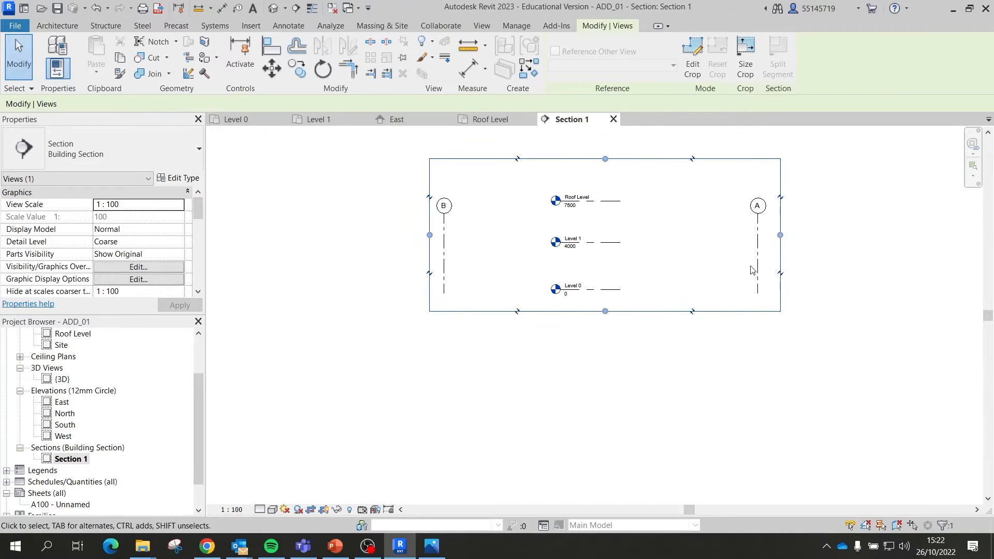
{"action": "left_click_drag", "start_coordinate": [780, 235], "coordinate": [869, 235]}
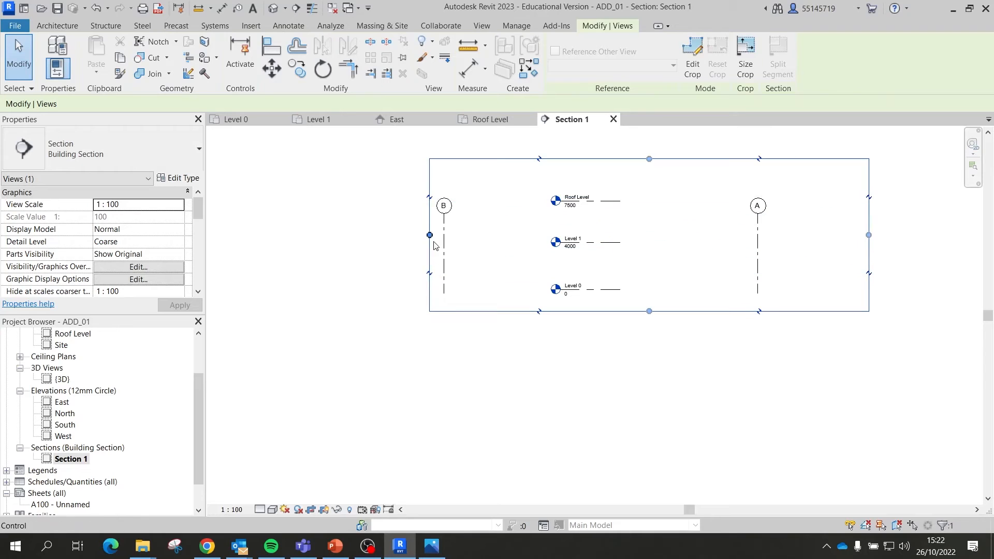
{"action": "left_click_drag", "start_coordinate": [429, 236], "coordinate": [282, 236]}
{"action": "left_click_drag", "start_coordinate": [575, 311], "coordinate": [569, 363]}
{"action": "left_click", "coordinate": [557, 393]}
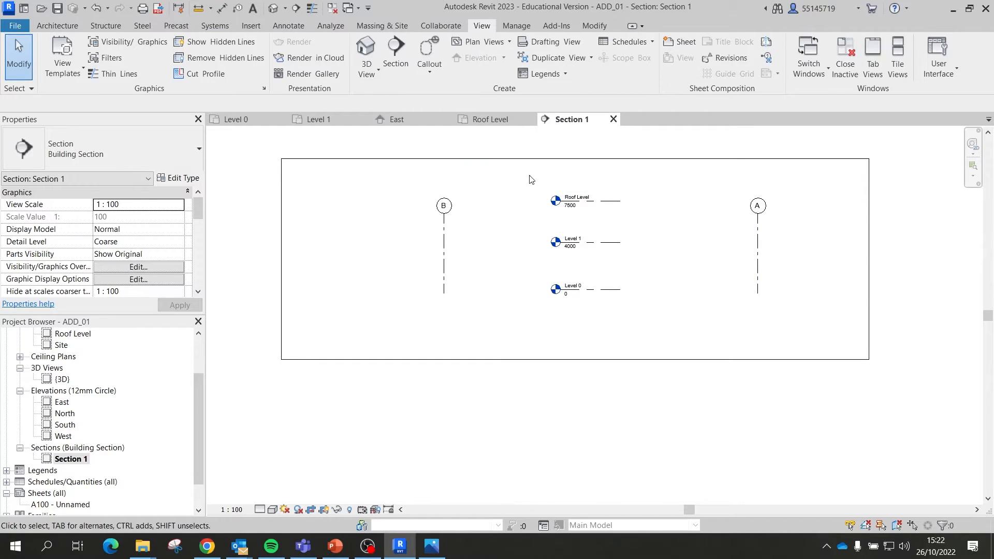
{"action": "left_click", "coordinate": [250, 122]}
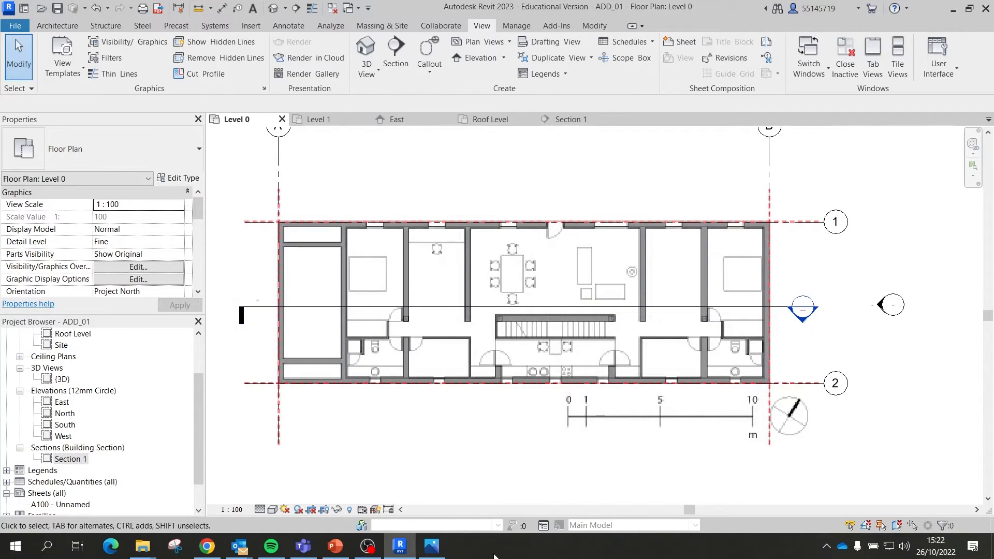
{"action": "mouse_move", "coordinate": [149, 550]}
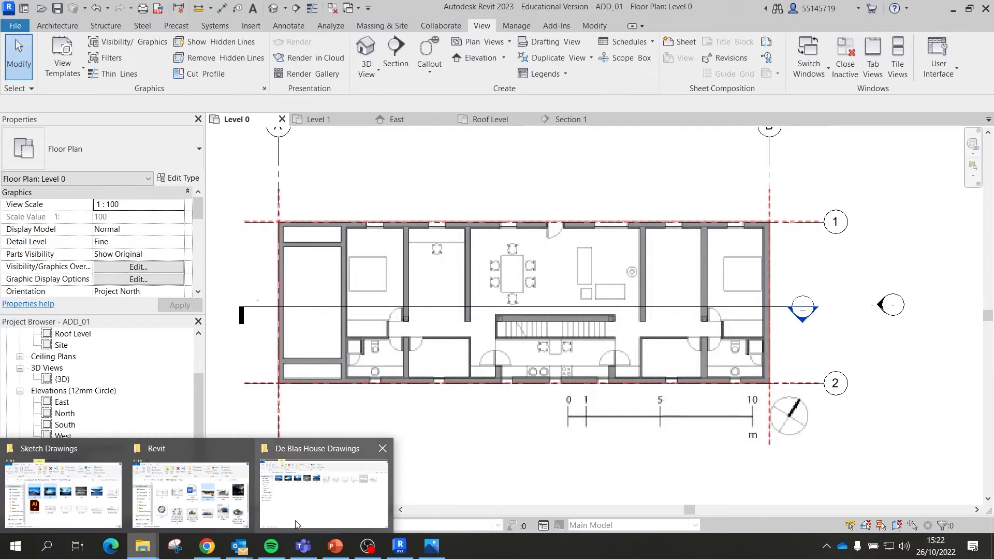
{"action": "left_click", "coordinate": [323, 494]}
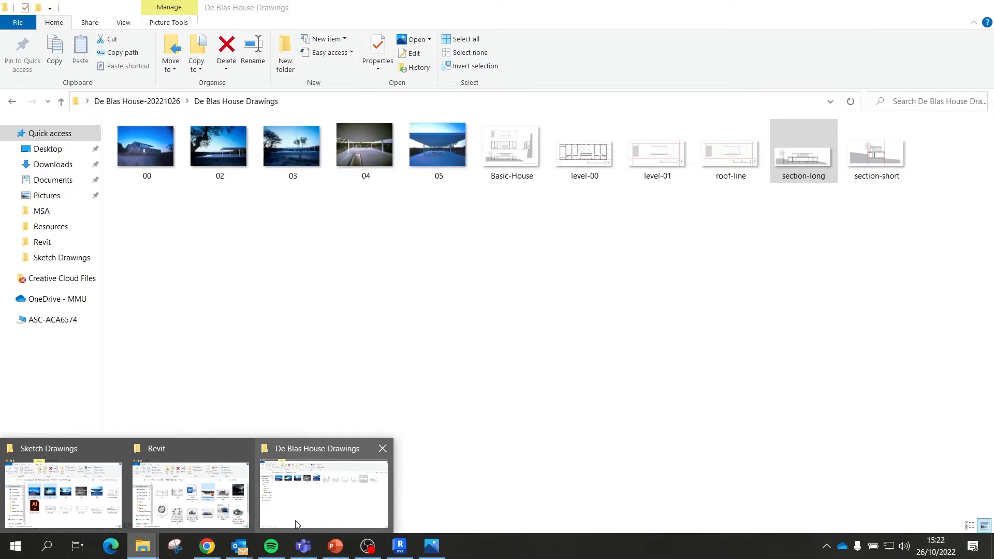
{"action": "double_click", "coordinate": [893, 160]}
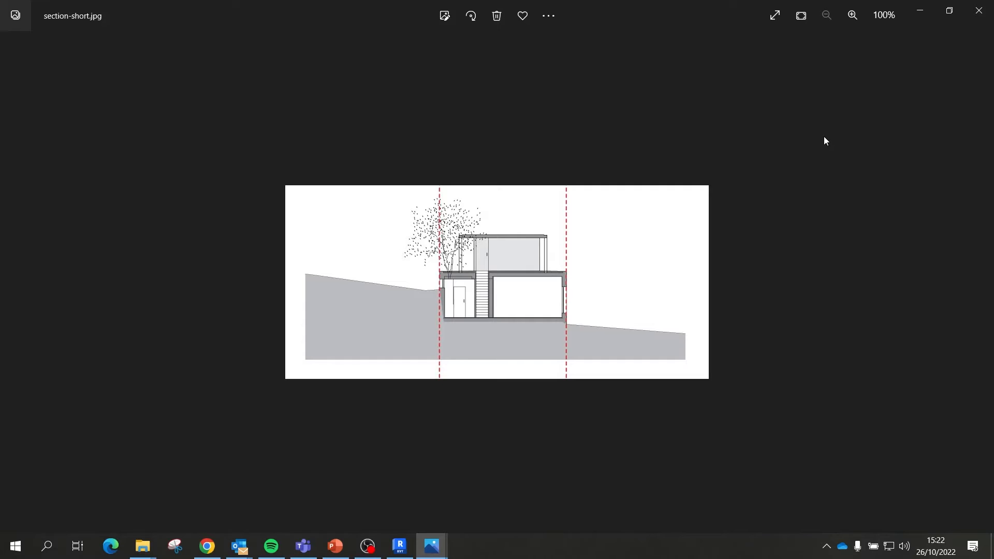
{"action": "left_click", "coordinate": [985, 23]}
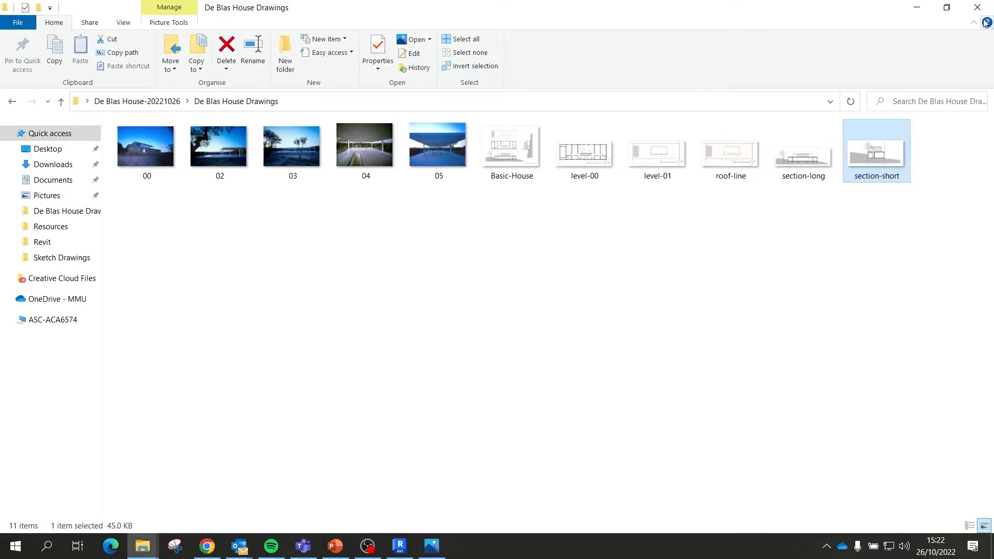
Step: Draw a vertical section line from below to above the Level 0 plan
{"action": "left_click", "coordinate": [910, 11]}
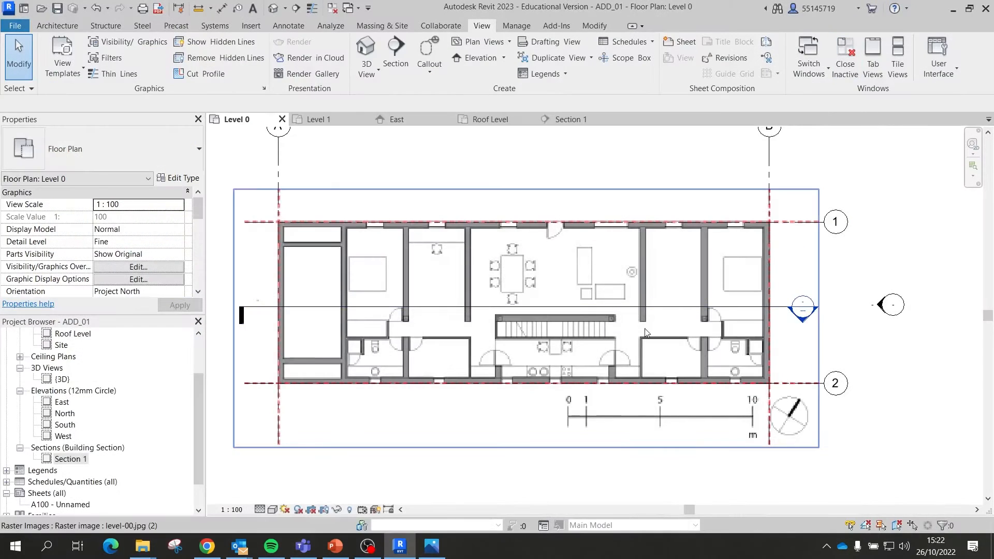
{"action": "scroll", "coordinate": [638, 409], "scroll_direction": "up", "scroll_amount": 2}
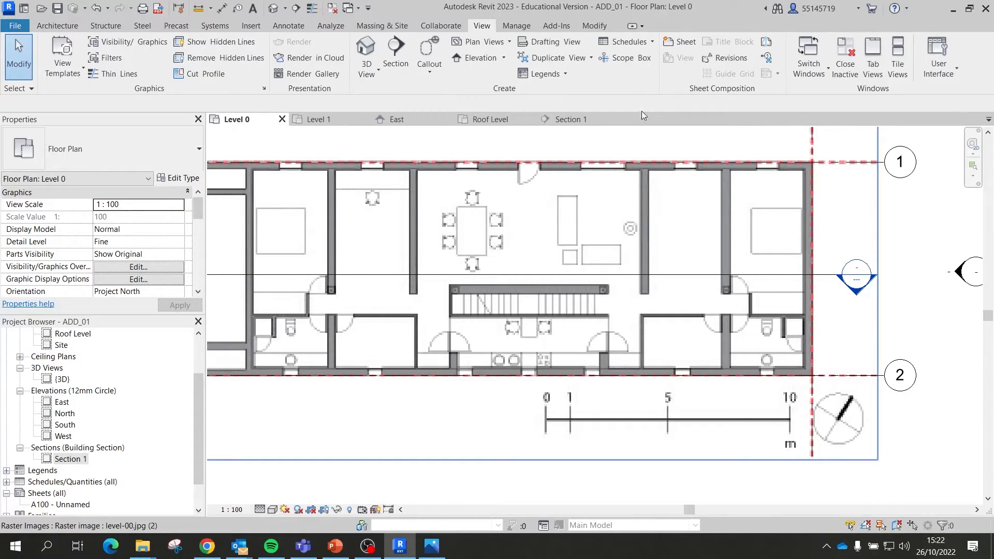
{"action": "scroll", "coordinate": [705, 347], "scroll_direction": "down", "scroll_amount": 3}
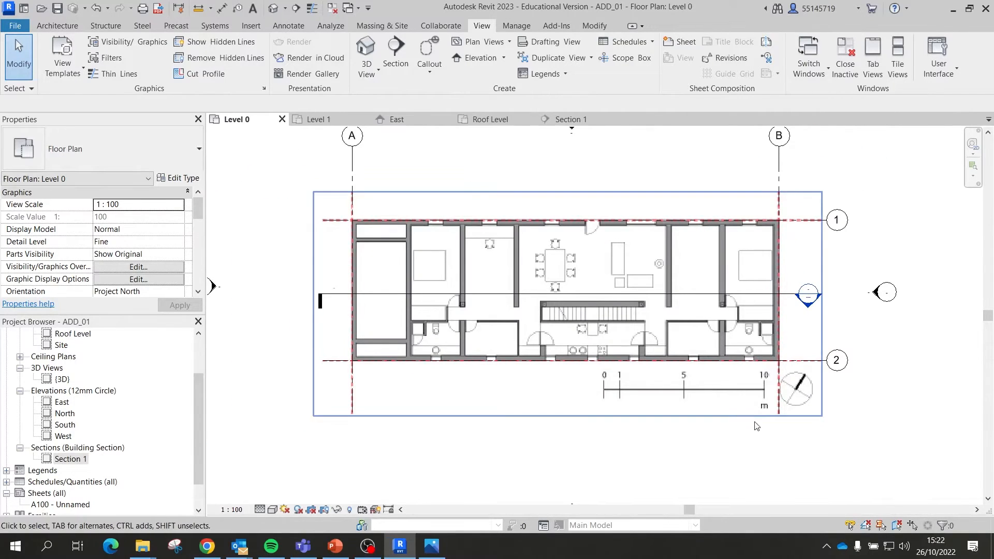
{"action": "left_click", "coordinate": [395, 52]}
{"action": "scroll", "coordinate": [669, 410], "scroll_direction": "up", "scroll_amount": 2}
{"action": "scroll", "coordinate": [669, 410], "scroll_direction": "up", "scroll_amount": 1}
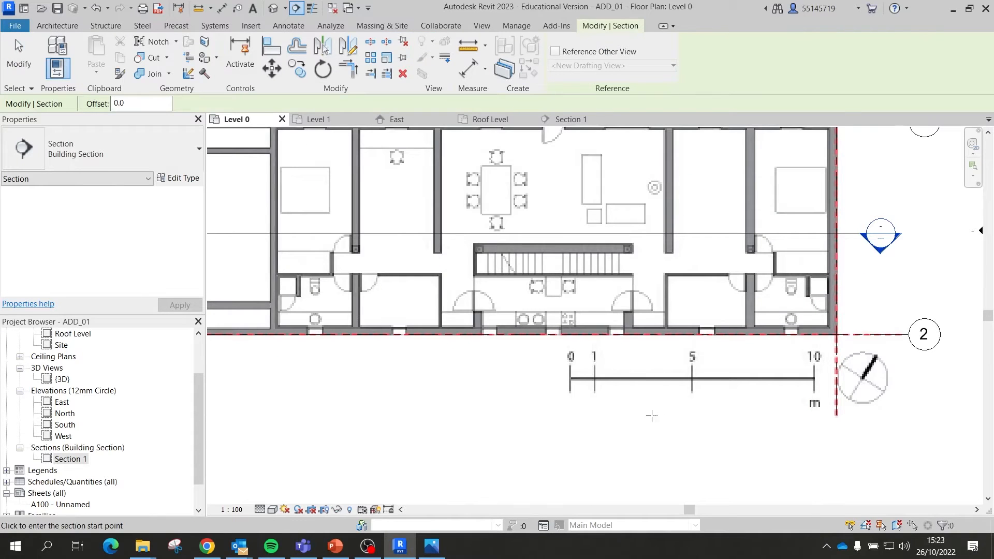
{"action": "left_click", "coordinate": [655, 426]}
{"action": "scroll", "coordinate": [653, 372], "scroll_direction": "down", "scroll_amount": 3}
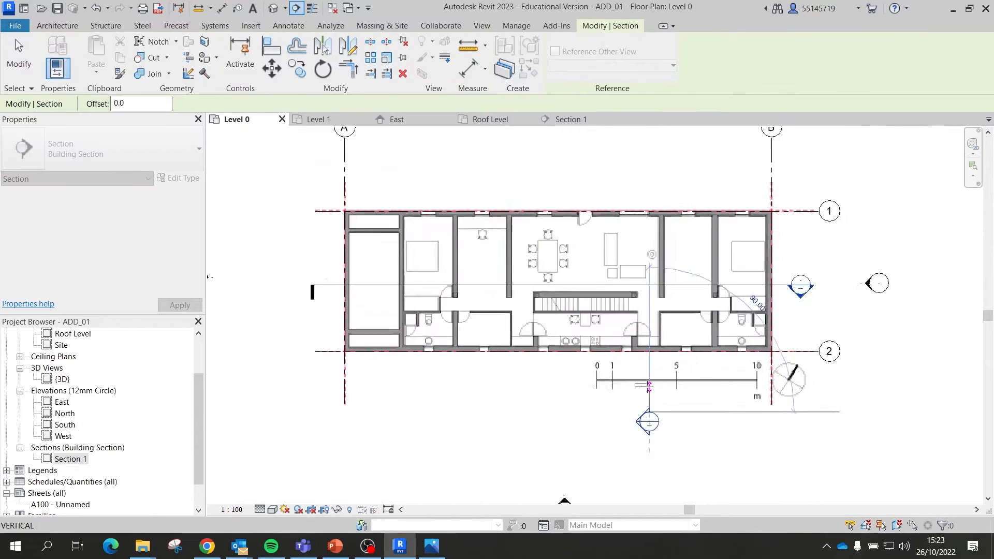
{"action": "scroll", "coordinate": [654, 262], "scroll_direction": "up", "scroll_amount": 1}
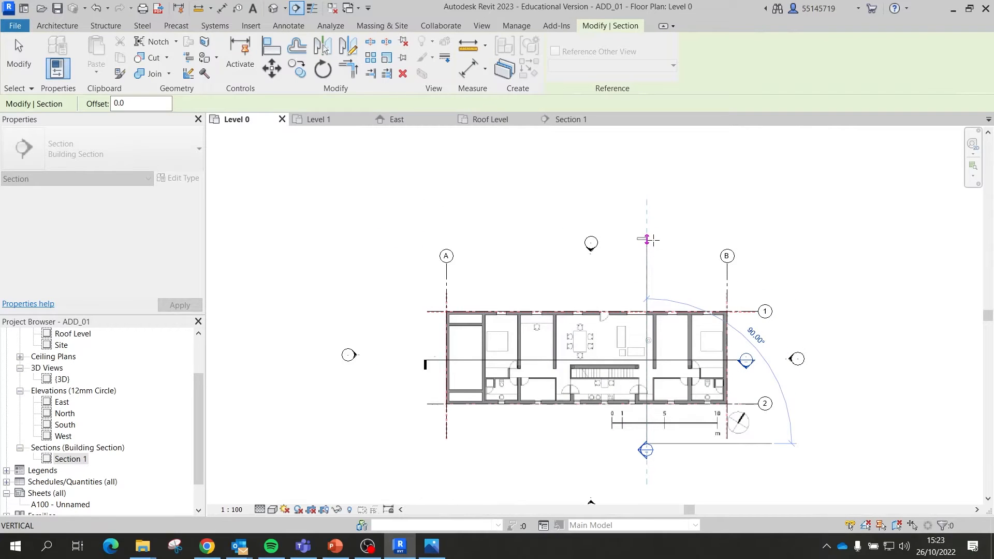
{"action": "left_click", "coordinate": [653, 241]}
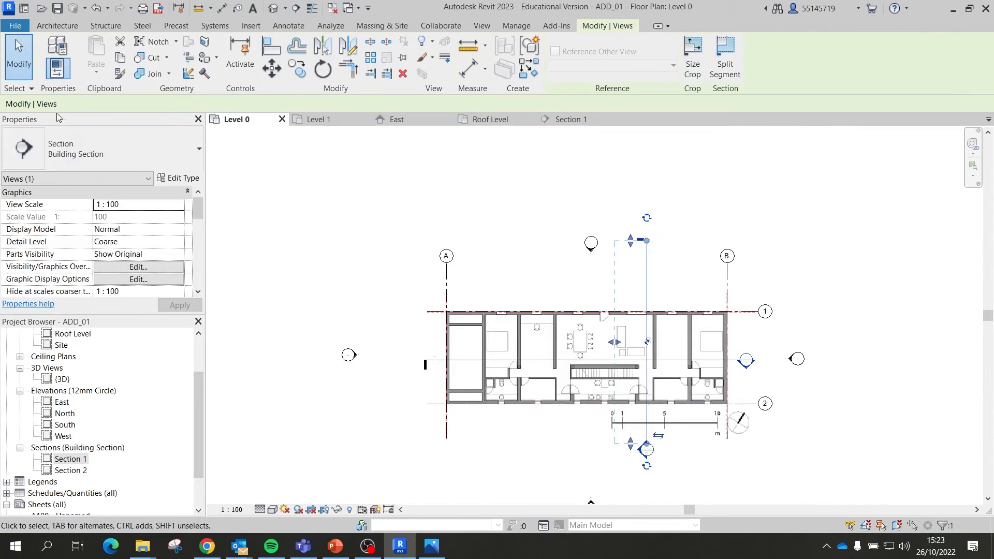
Step: Deselect the new section and open the Section 2 view from its head
{"action": "left_click", "coordinate": [20, 52]}
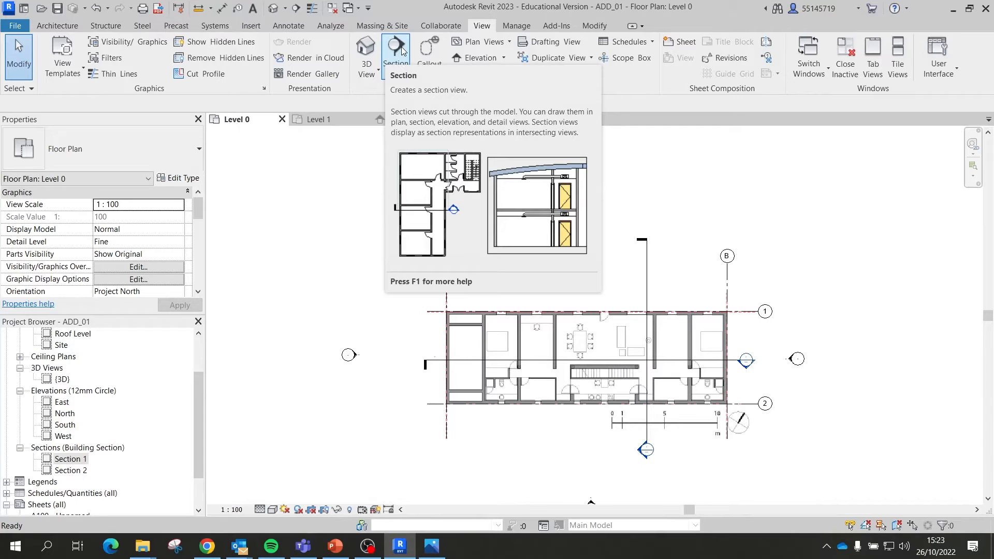
{"action": "scroll", "coordinate": [658, 468], "scroll_direction": "up", "scroll_amount": 3}
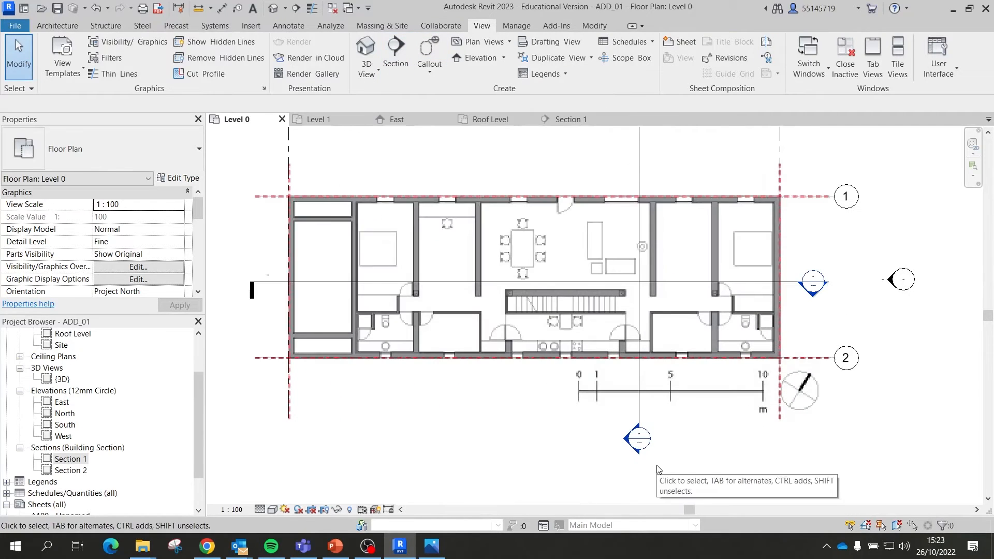
{"action": "double_click", "coordinate": [641, 440]}
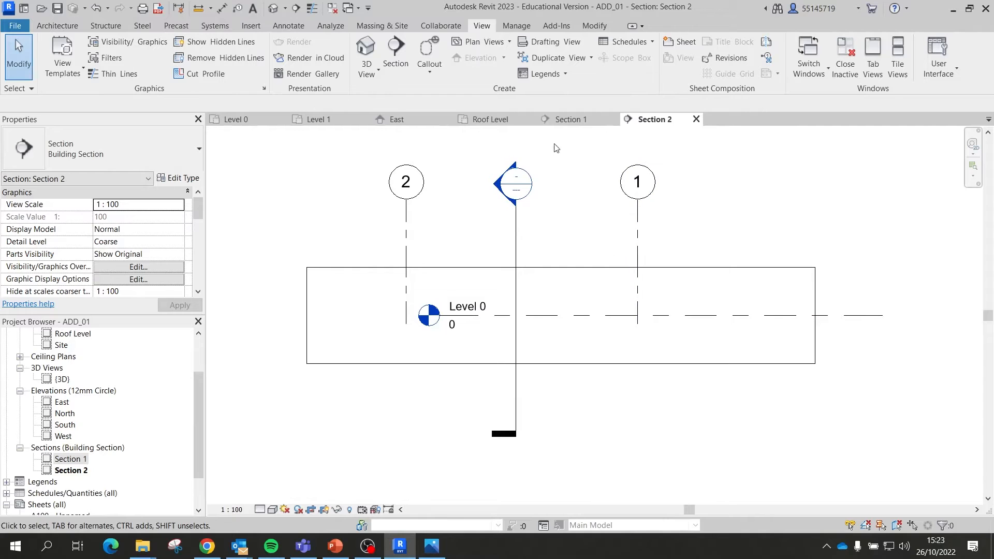
Step: Stretch Section 2's crop region up to Roof Level and out on both sides
{"action": "left_click", "coordinate": [453, 268]}
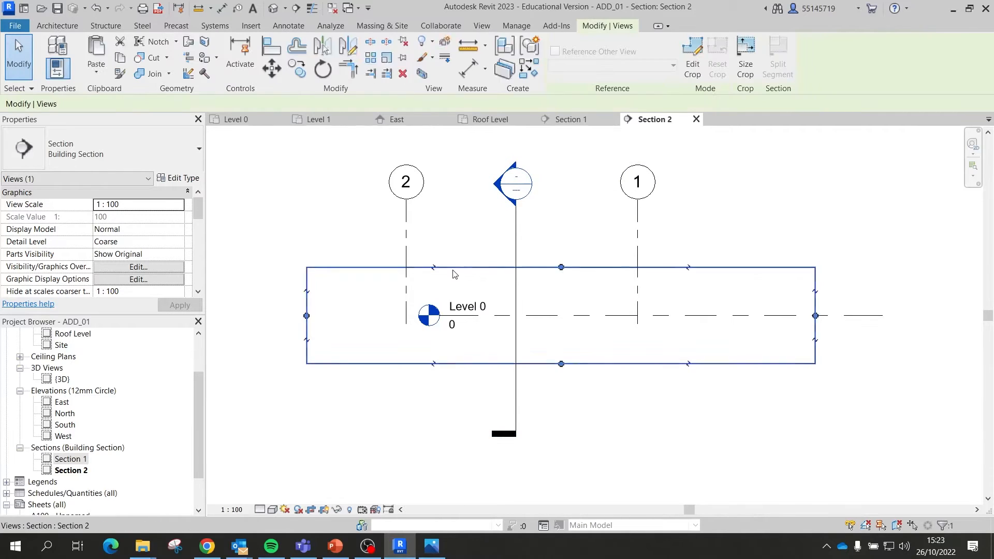
{"action": "scroll", "coordinate": [592, 358], "scroll_direction": "down", "scroll_amount": 2}
{"action": "left_click_drag", "start_coordinate": [572, 299], "coordinate": [608, 146]}
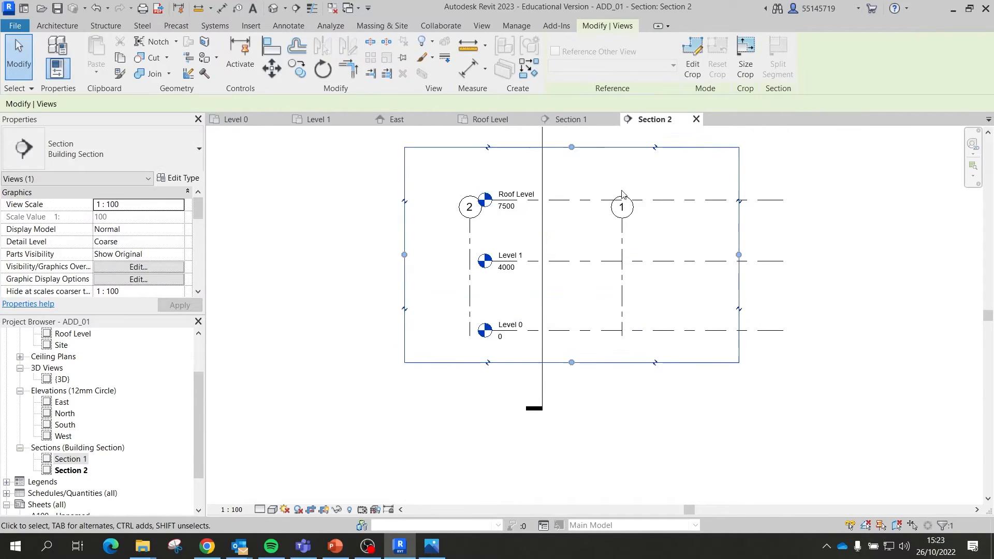
{"action": "left_click_drag", "start_coordinate": [739, 254], "coordinate": [961, 259]}
{"action": "scroll", "coordinate": [569, 303], "scroll_direction": "down", "scroll_amount": 2}
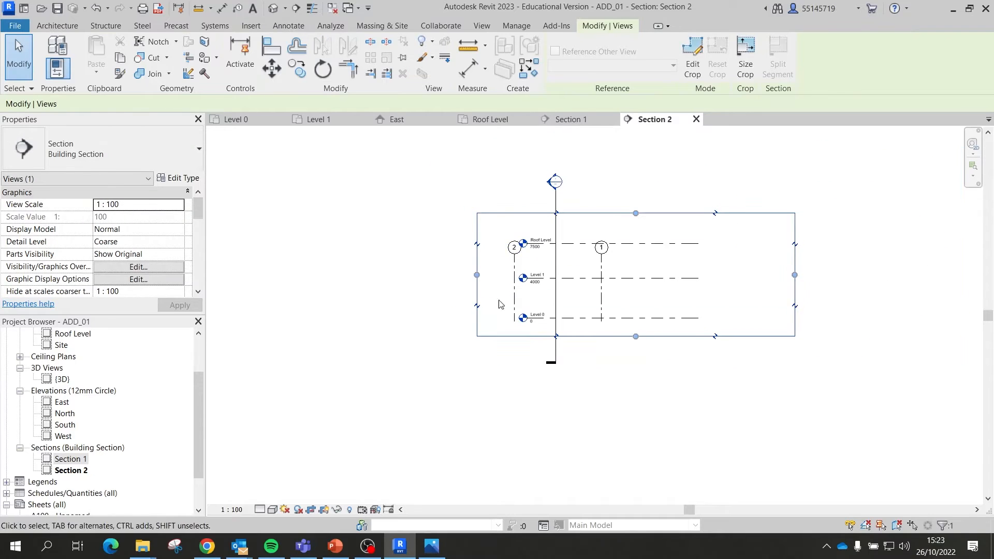
{"action": "left_click_drag", "start_coordinate": [477, 275], "coordinate": [348, 275]}
{"action": "left_click", "coordinate": [654, 470]}
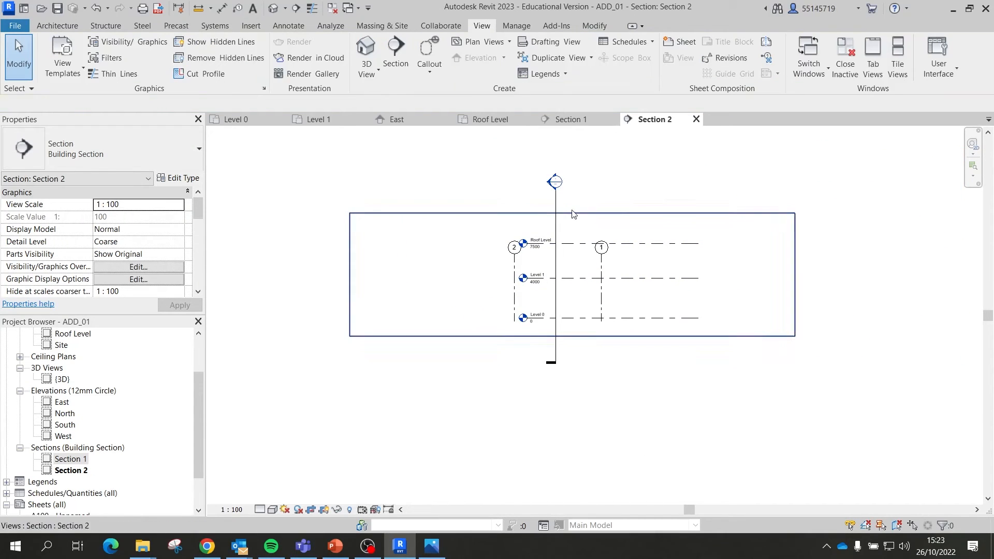
Step: Compare Section 2 against Section 1, then close the Section 1 view
{"action": "double_click", "coordinate": [555, 191]}
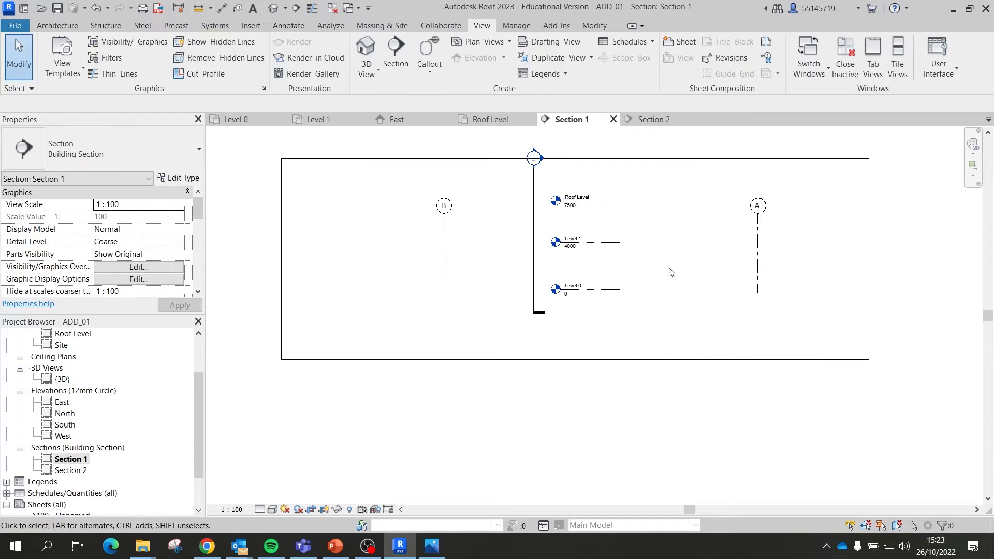
{"action": "left_click", "coordinate": [648, 119]}
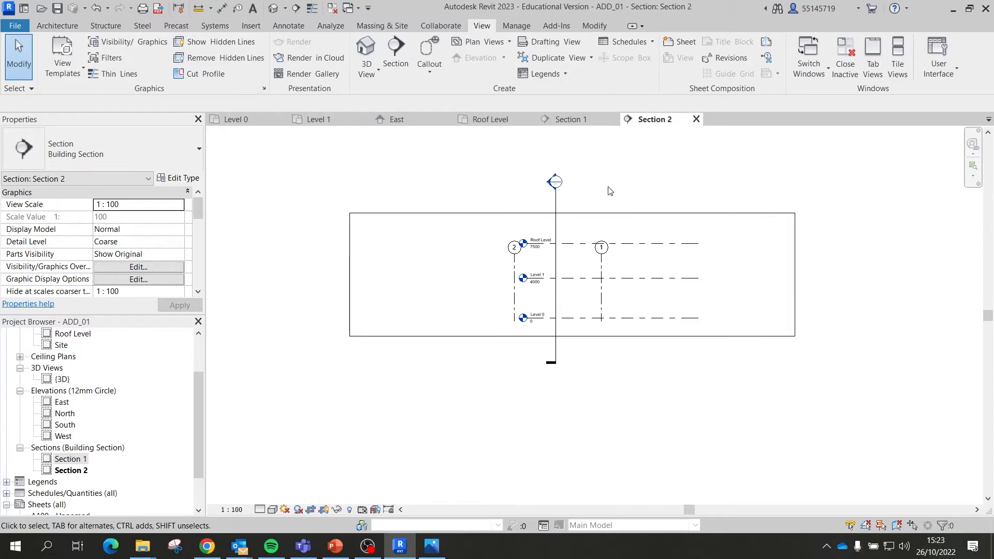
{"action": "scroll", "coordinate": [553, 189], "scroll_direction": "up", "scroll_amount": 3}
{"action": "right_click", "coordinate": [554, 188]}
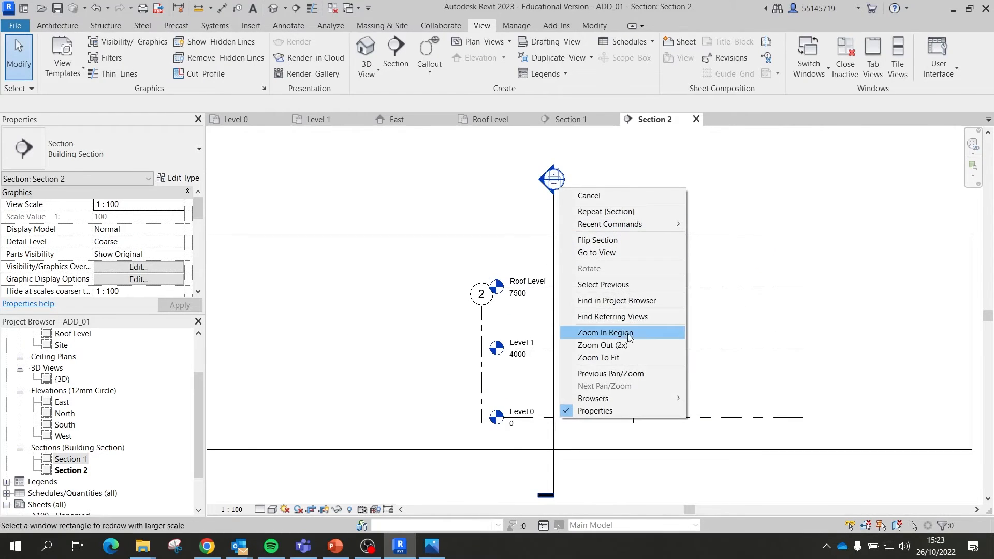
{"action": "left_click", "coordinate": [797, 200]}
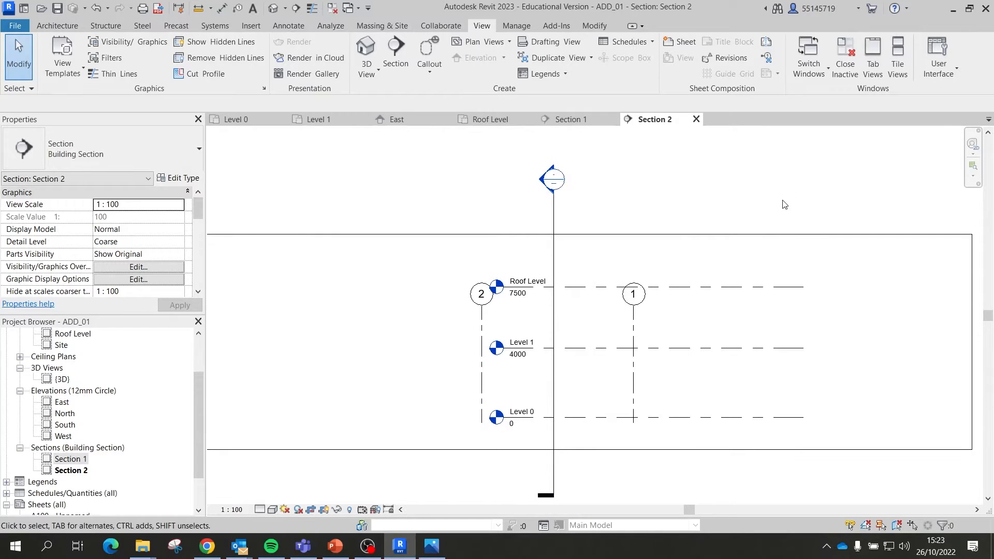
{"action": "scroll", "coordinate": [657, 229], "scroll_direction": "down", "scroll_amount": 1}
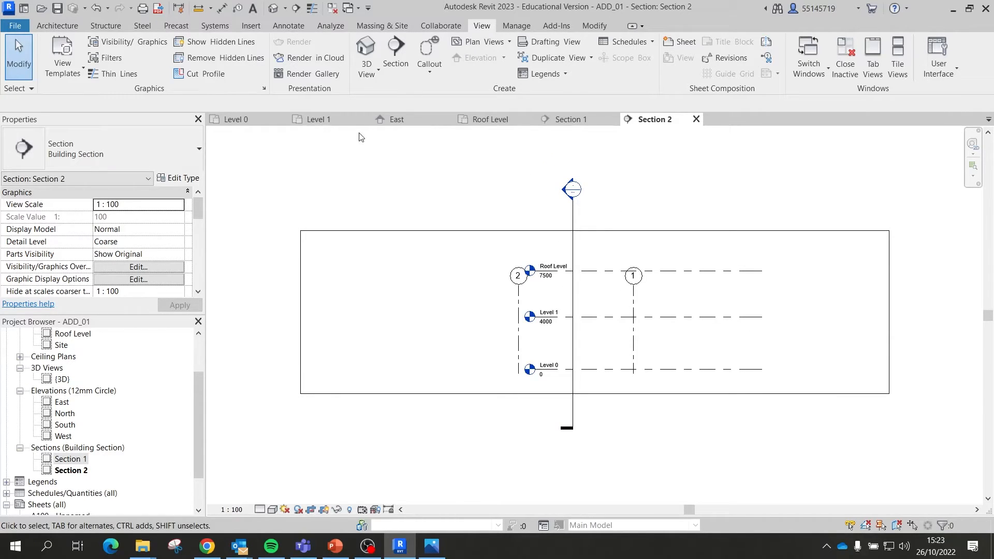
{"action": "left_click", "coordinate": [576, 121]}
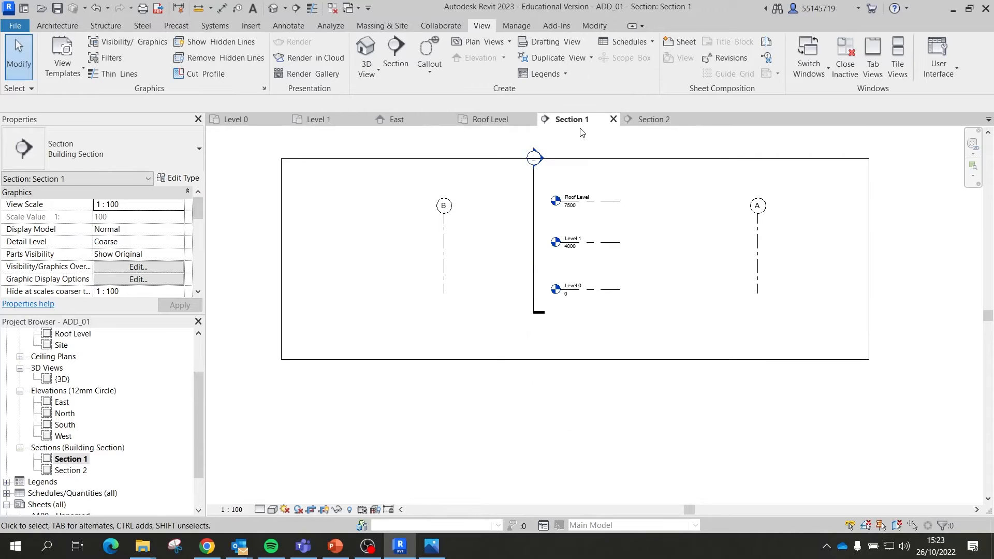
{"action": "left_click", "coordinate": [613, 119]}
Step: Close Section 2 and reopen Section 1 from its section head on the Level 0 plan
{"action": "left_click", "coordinate": [613, 119]}
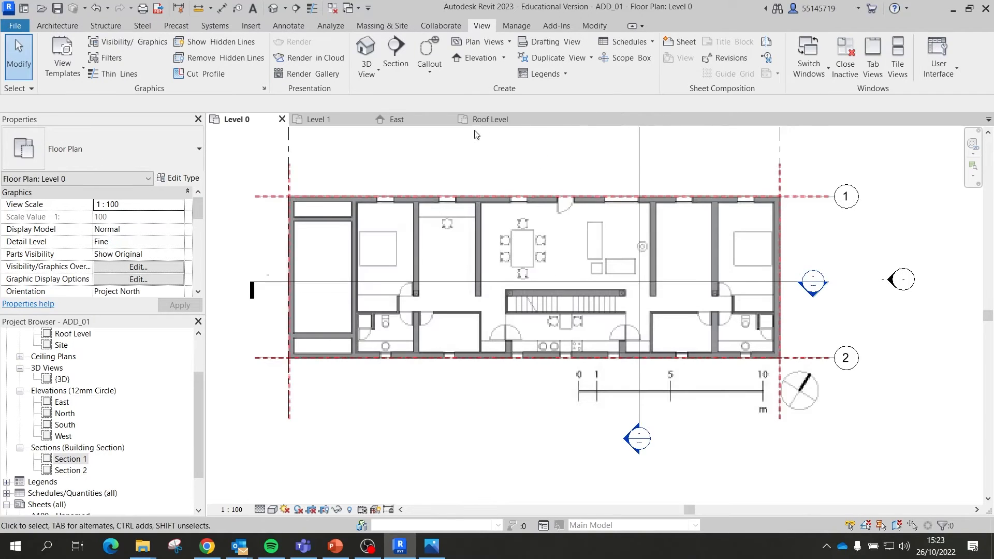
{"action": "scroll", "coordinate": [694, 251], "scroll_direction": "down", "scroll_amount": 2}
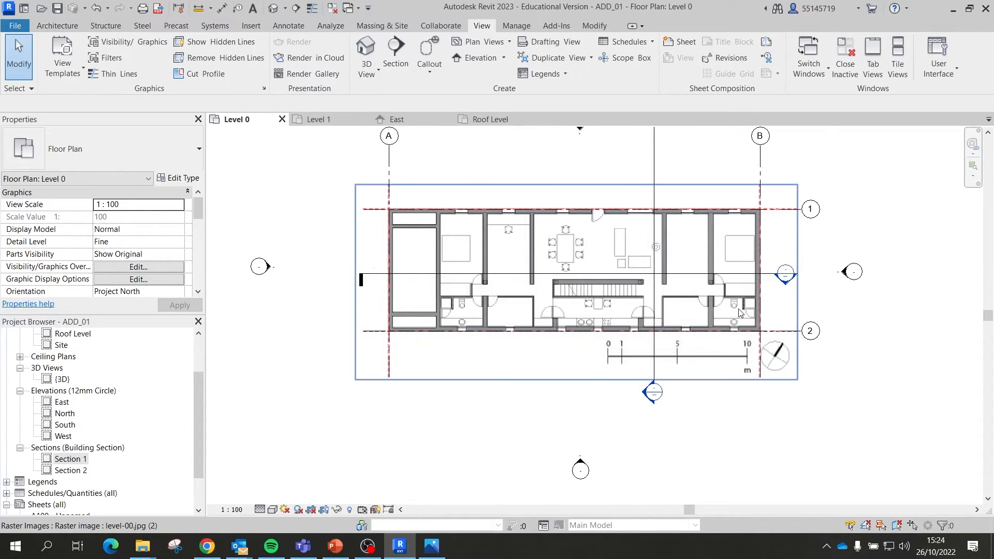
{"action": "scroll", "coordinate": [747, 308], "scroll_direction": "down", "scroll_amount": 2}
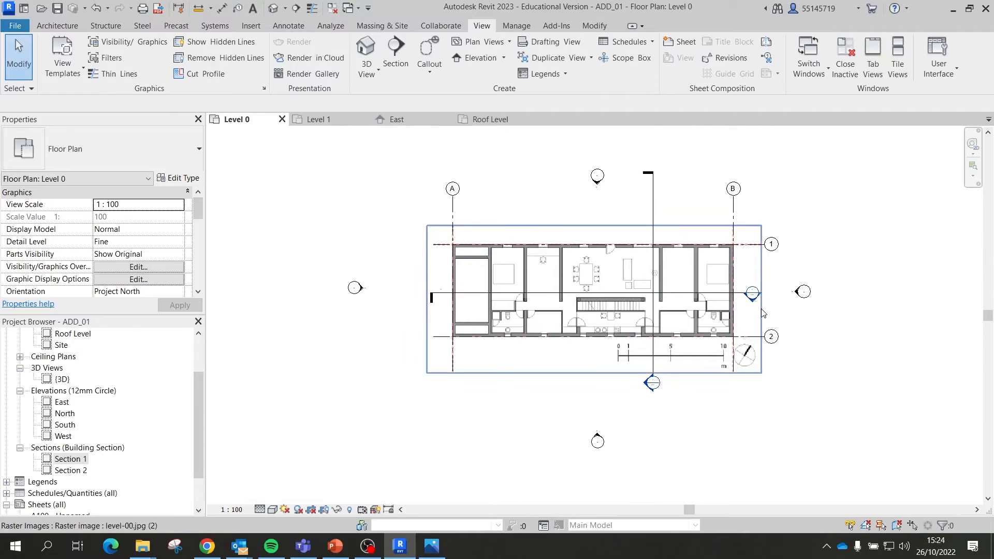
{"action": "scroll", "coordinate": [749, 289], "scroll_direction": "up", "scroll_amount": 2}
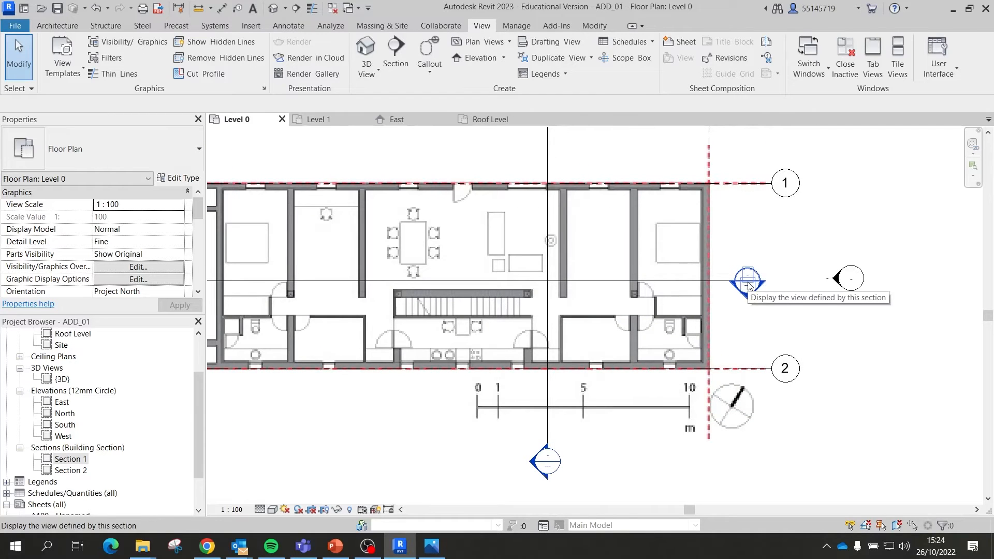
{"action": "double_click", "coordinate": [749, 285]}
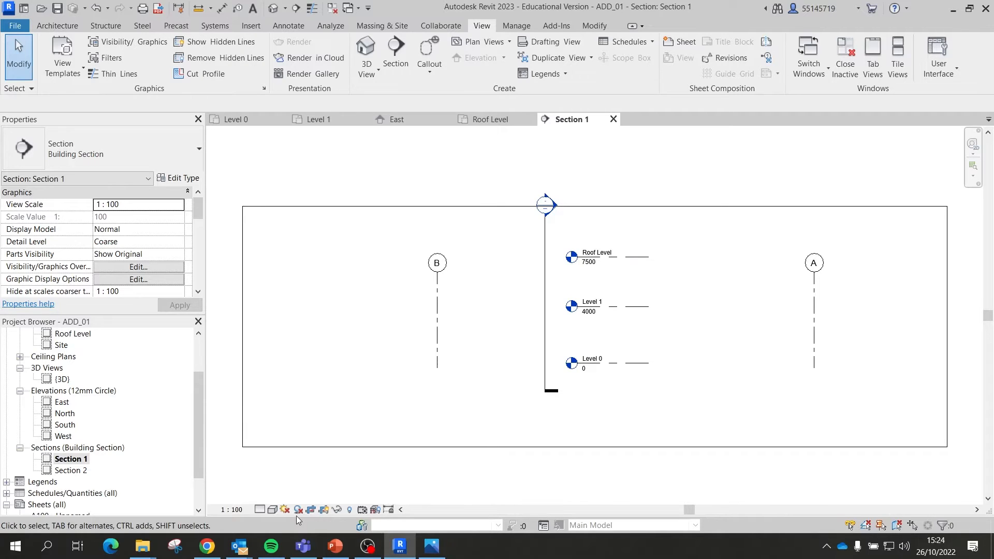
Step: Import section-long.jpg from the De Blas House Drawings folder and place it in Section 1
{"action": "left_click", "coordinate": [430, 547]}
{"action": "left_click", "coordinate": [990, 16]}
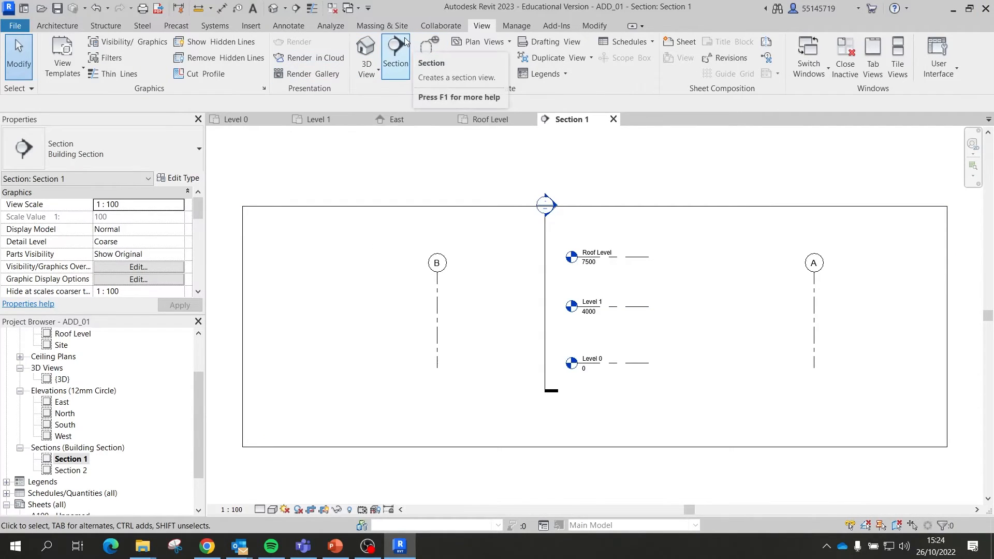
{"action": "left_click", "coordinate": [250, 25]}
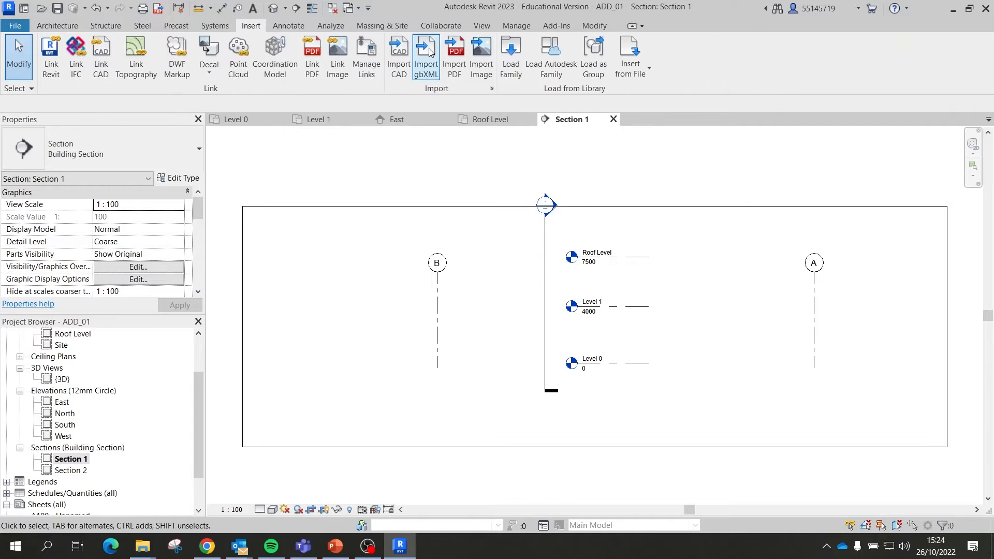
{"action": "left_click", "coordinate": [479, 48]}
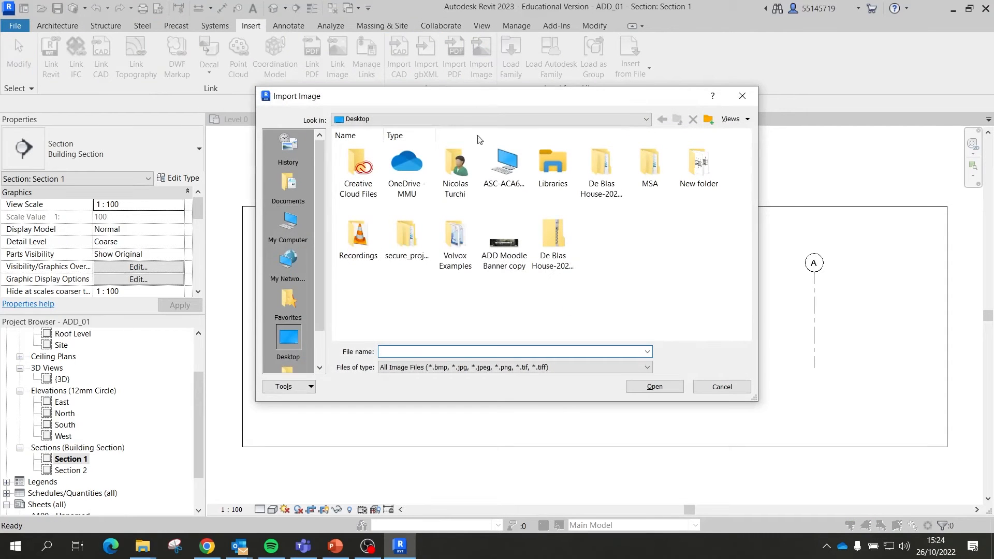
{"action": "double_click", "coordinate": [599, 172]}
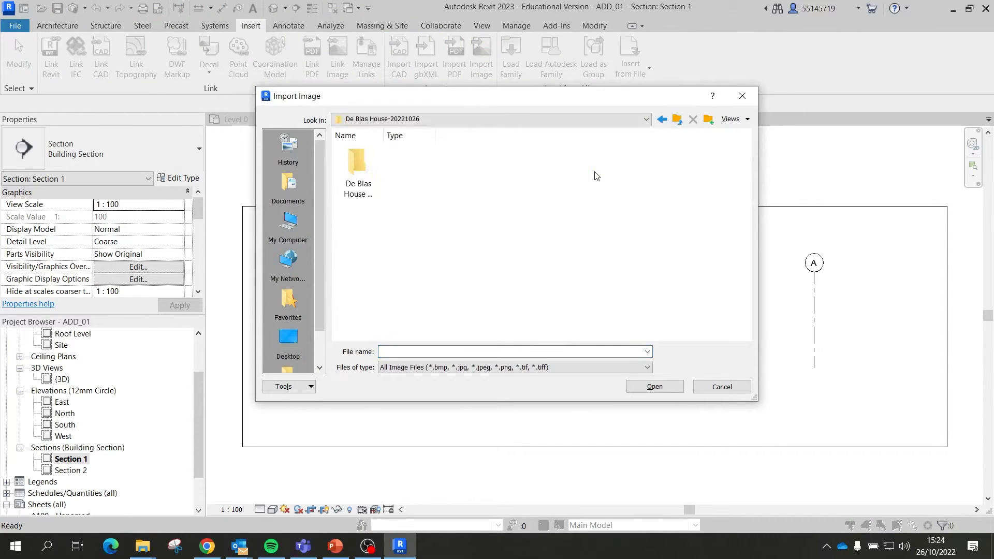
{"action": "double_click", "coordinate": [360, 165]}
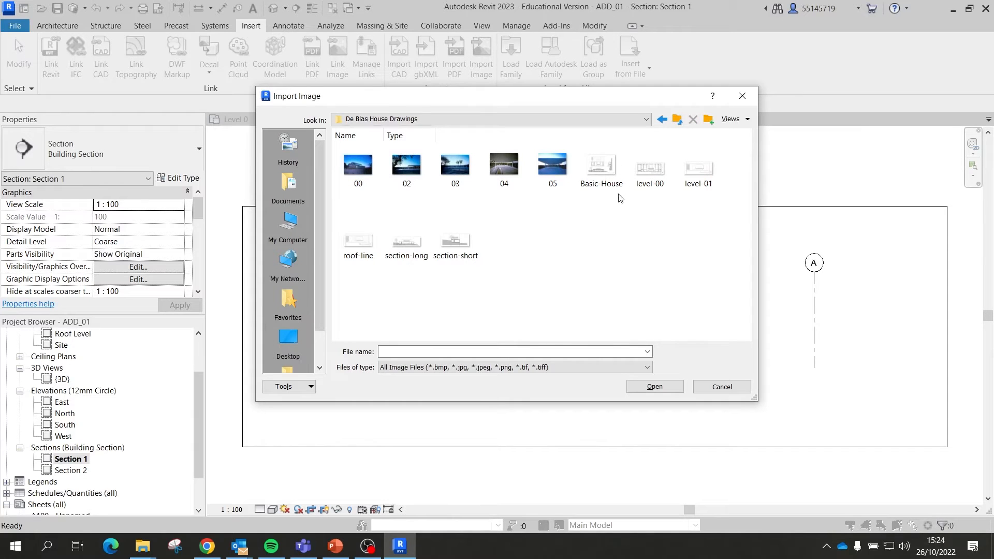
{"action": "left_click", "coordinate": [403, 247]}
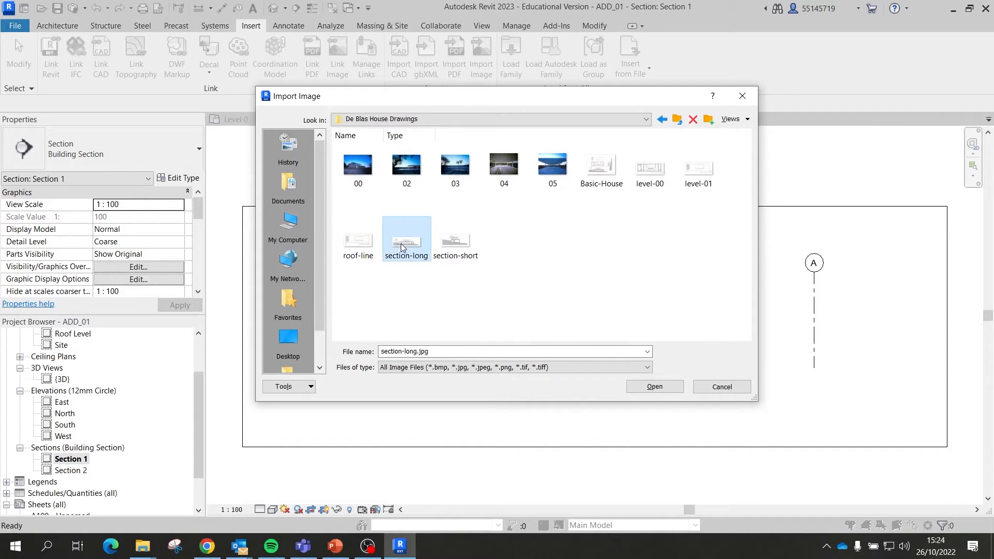
{"action": "left_click", "coordinate": [654, 386]}
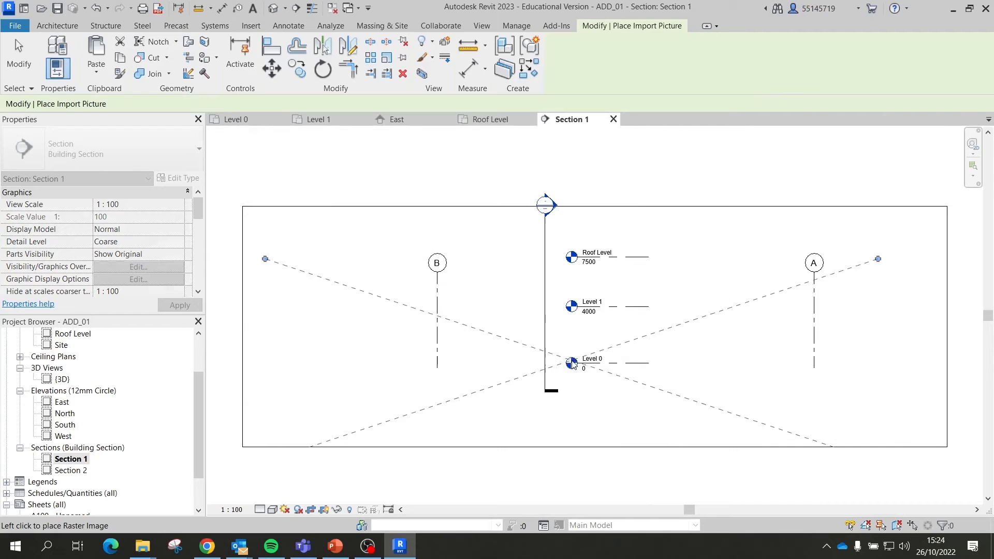
{"action": "left_click", "coordinate": [598, 318]}
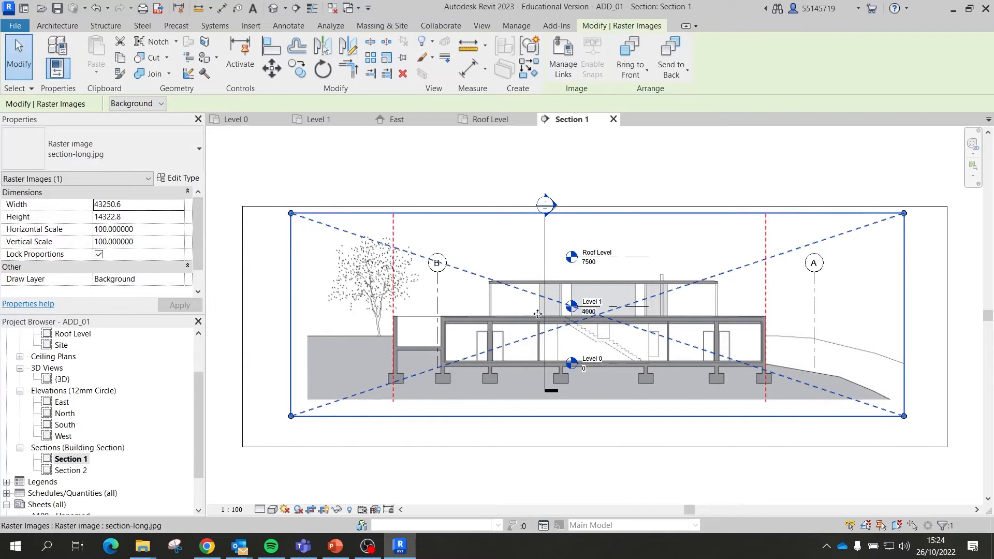
Step: Drag the image up and right so it sits mostly above the crop area
{"action": "scroll", "coordinate": [546, 361], "scroll_direction": "up", "scroll_amount": 5}
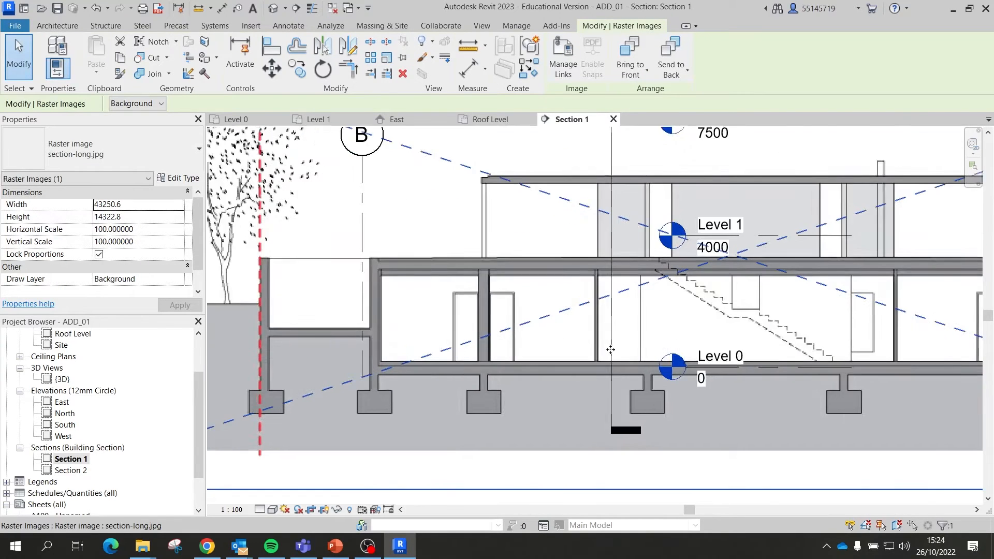
{"action": "scroll", "coordinate": [491, 322], "scroll_direction": "down", "scroll_amount": 5}
{"action": "scroll", "coordinate": [613, 325], "scroll_direction": "down", "scroll_amount": 3}
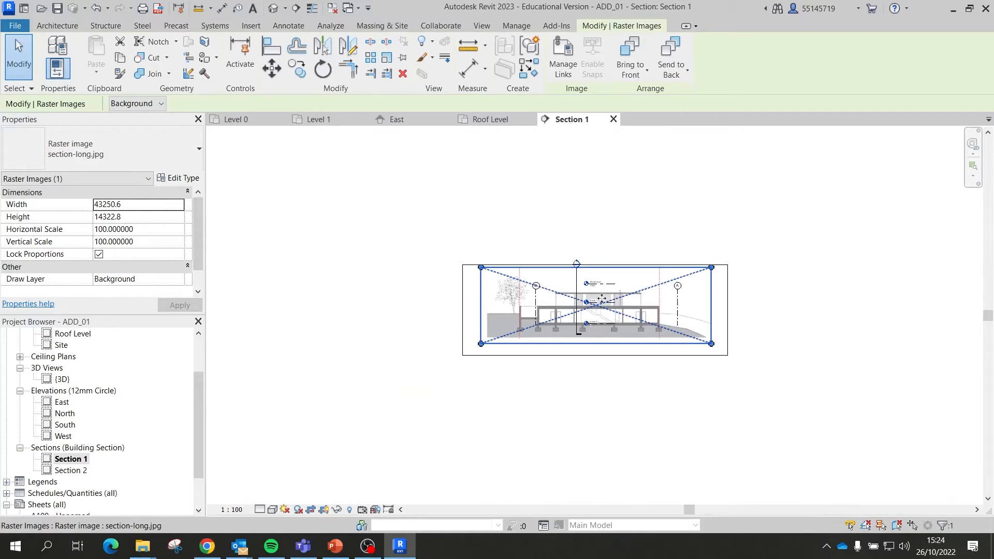
{"action": "left_click_drag", "start_coordinate": [630, 319], "coordinate": [765, 233]}
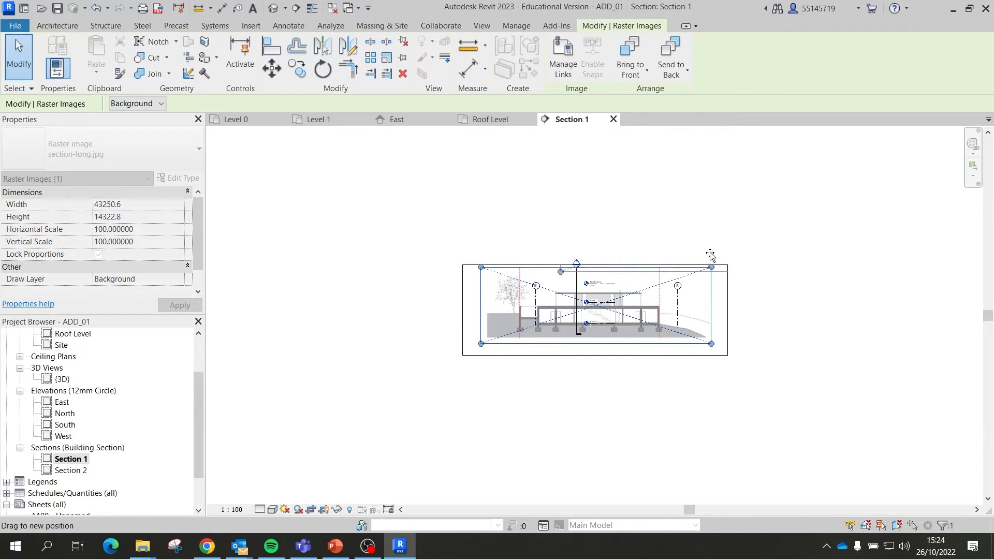
{"action": "left_click_drag", "start_coordinate": [710, 255], "coordinate": [682, 253]}
Step: Move the three levels horizontally with Constrain so their heads sit left of grid B
{"action": "left_click", "coordinate": [597, 340]}
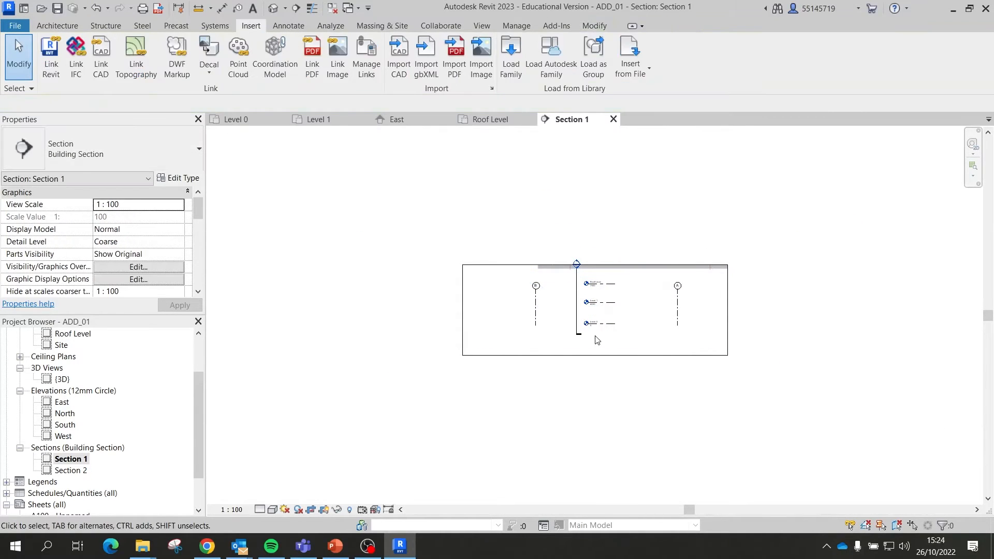
{"action": "scroll", "coordinate": [596, 340], "scroll_direction": "up", "scroll_amount": 4}
{"action": "left_click_drag", "start_coordinate": [660, 343], "coordinate": [572, 160]}
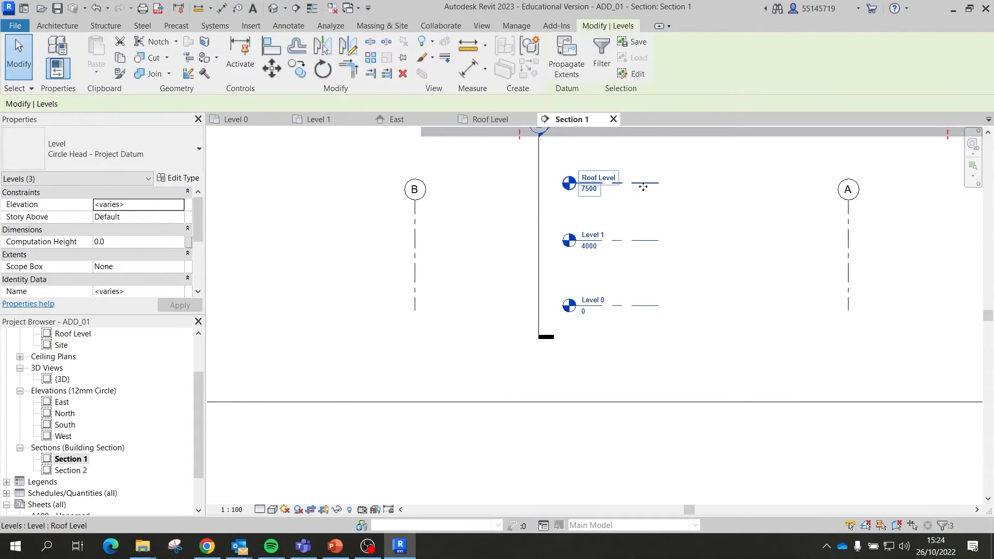
{"action": "left_click_drag", "start_coordinate": [642, 186], "coordinate": [599, 252]}
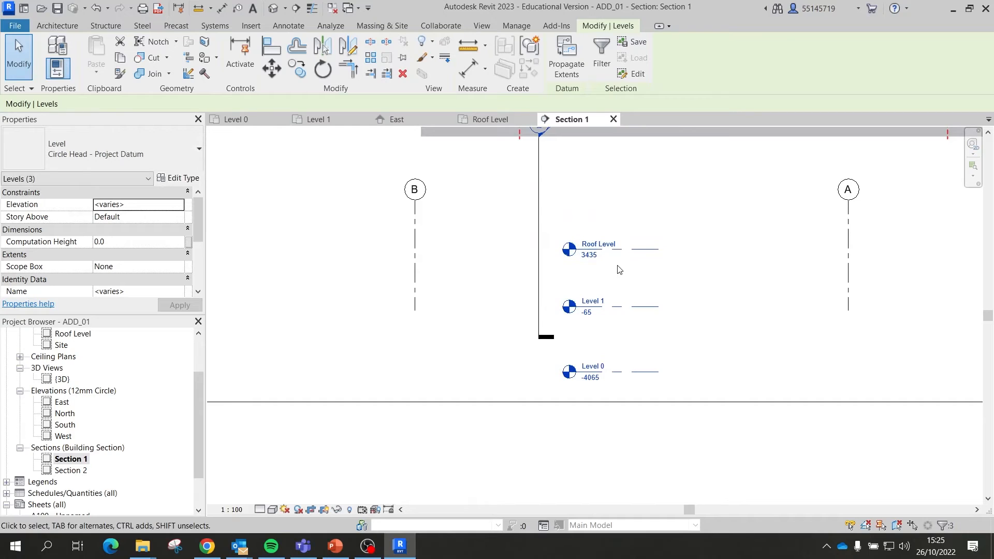
{"action": "key", "text": "ctrl+z"}
{"action": "left_click_drag", "start_coordinate": [647, 348], "coordinate": [592, 176]}
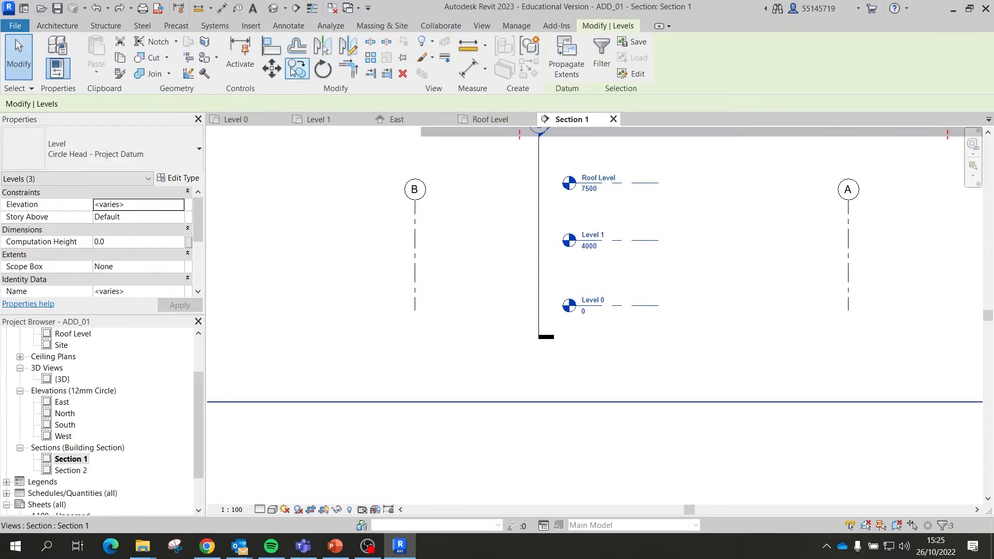
{"action": "left_click", "coordinate": [278, 73]}
{"action": "left_click", "coordinate": [97, 105]}
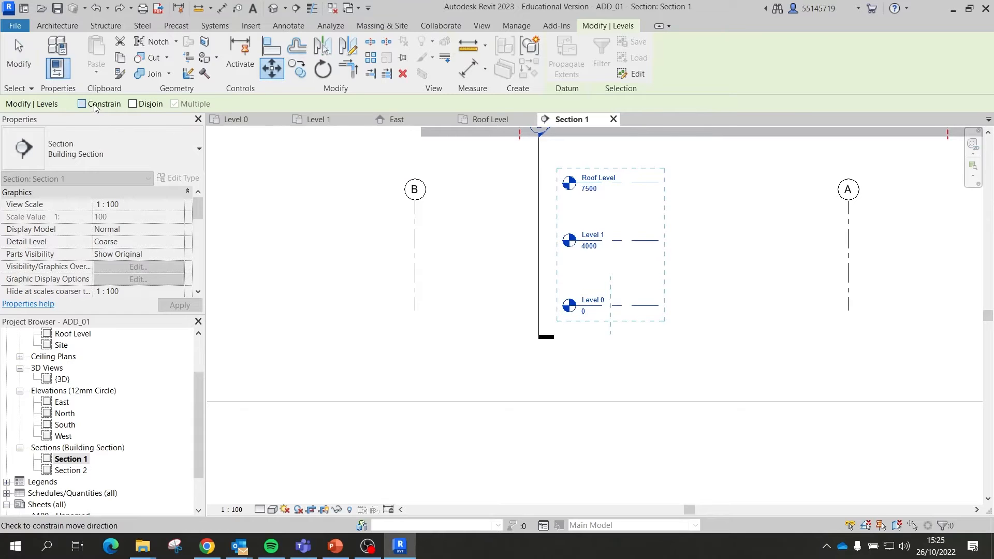
{"action": "left_click", "coordinate": [634, 185]}
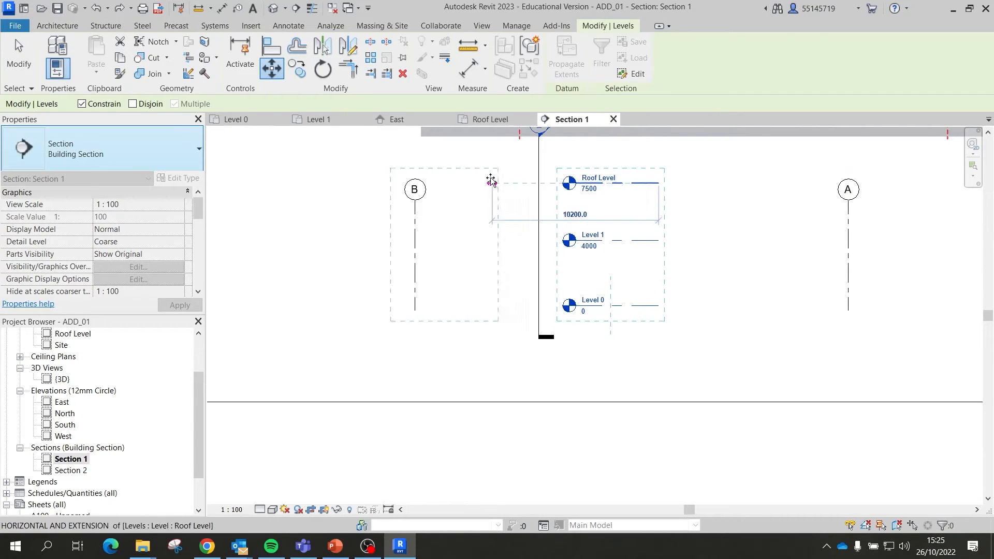
{"action": "left_click", "coordinate": [384, 181]}
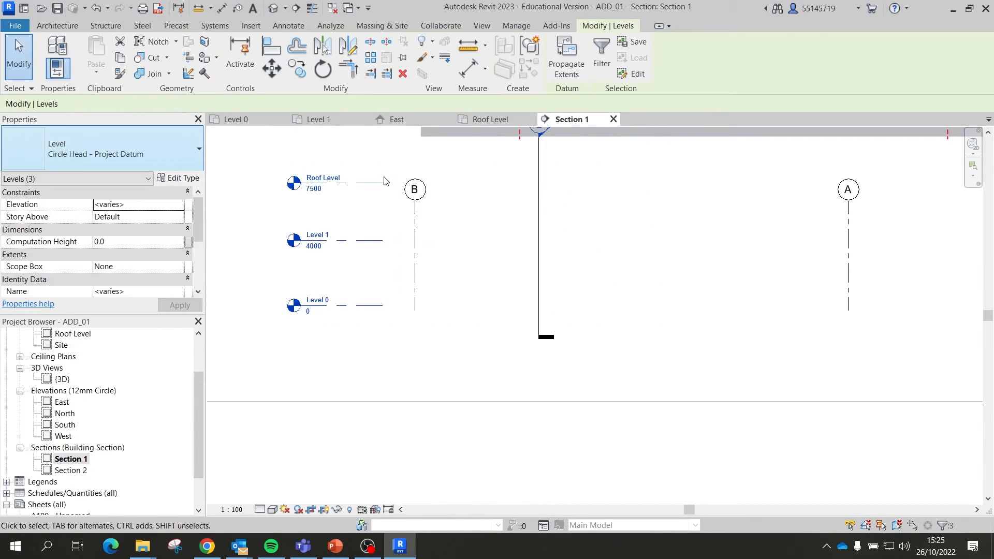
{"action": "left_click", "coordinate": [391, 334]}
Step: Drag Level 0's end handle to extend the level lines past grid A
{"action": "left_click", "coordinate": [385, 306]}
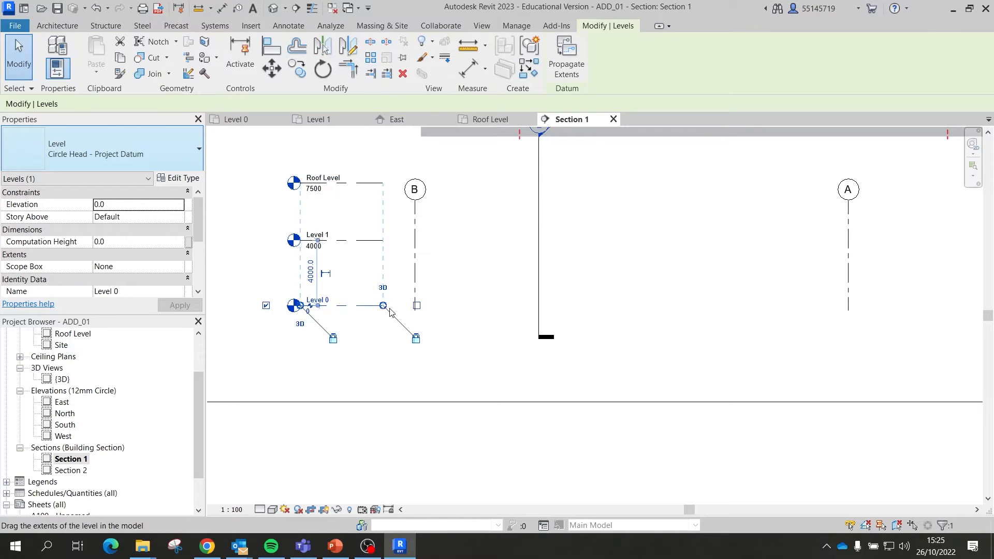
{"action": "left_click_drag", "start_coordinate": [383, 307], "coordinate": [918, 308]}
{"action": "left_click", "coordinate": [873, 363]}
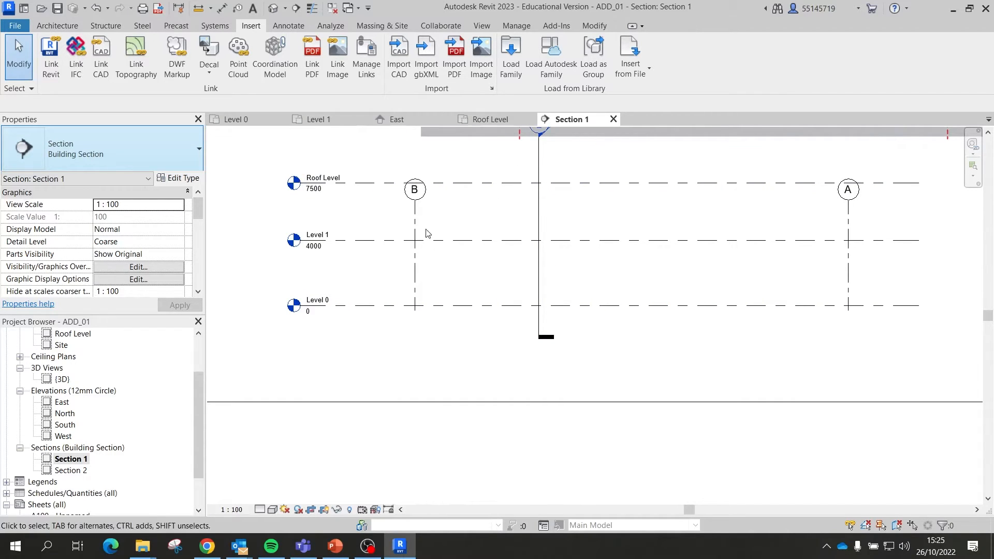
Step: Move the section-long image with Constrain off so its wall corner drops onto Level 0
{"action": "left_click", "coordinate": [482, 60]}
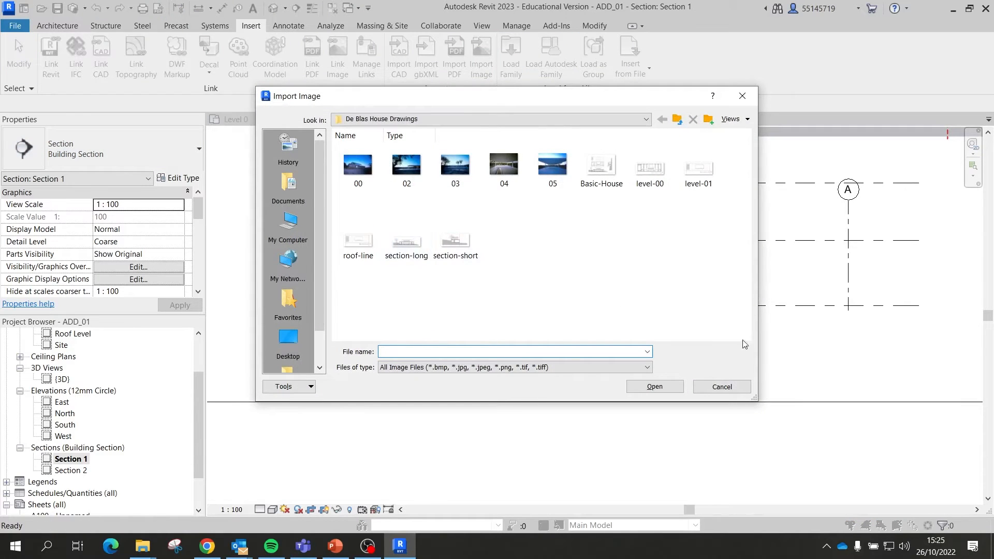
{"action": "left_click", "coordinate": [722, 387]}
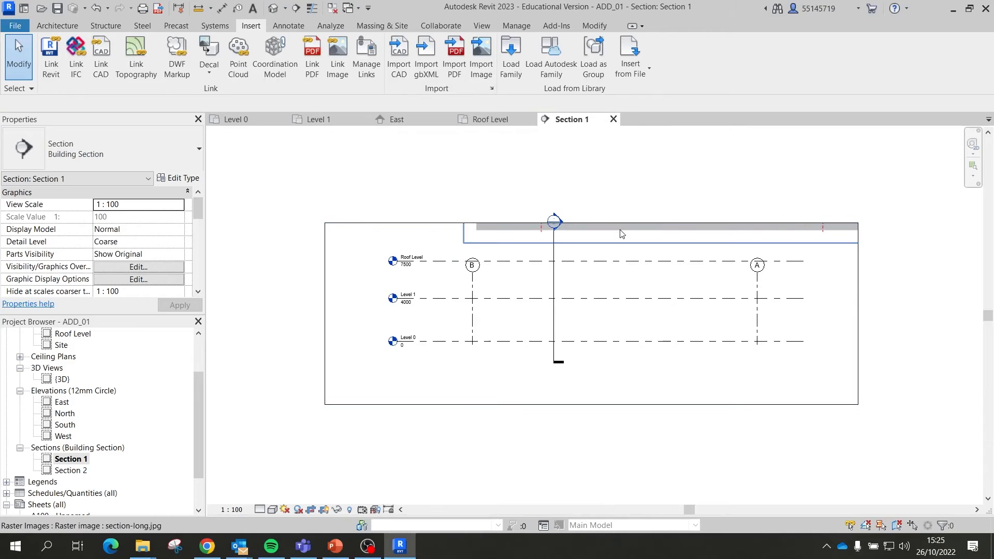
{"action": "left_click", "coordinate": [598, 240]}
{"action": "left_click_drag", "start_coordinate": [613, 232], "coordinate": [666, 387]}
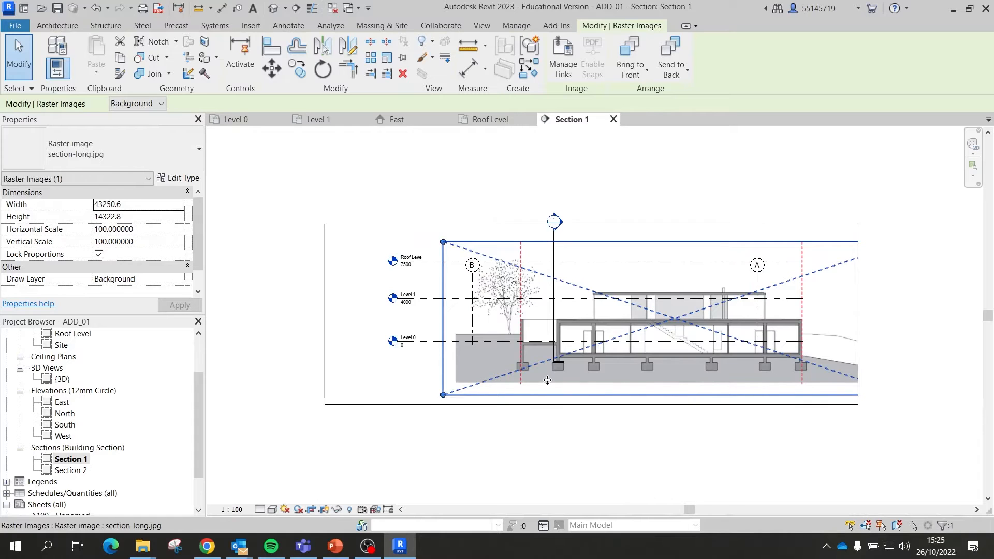
{"action": "scroll", "coordinate": [547, 381], "scroll_direction": "up", "scroll_amount": 5}
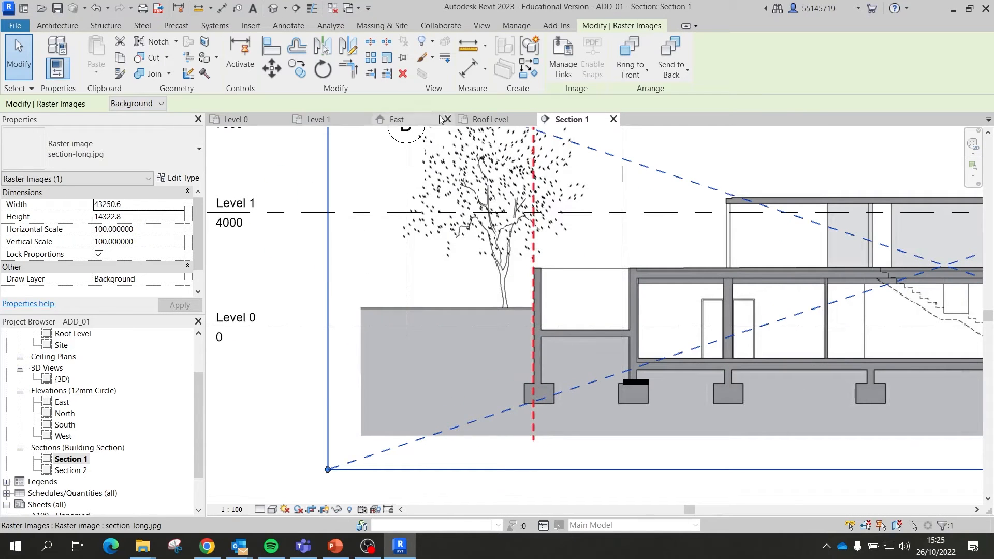
{"action": "left_click", "coordinate": [271, 67]}
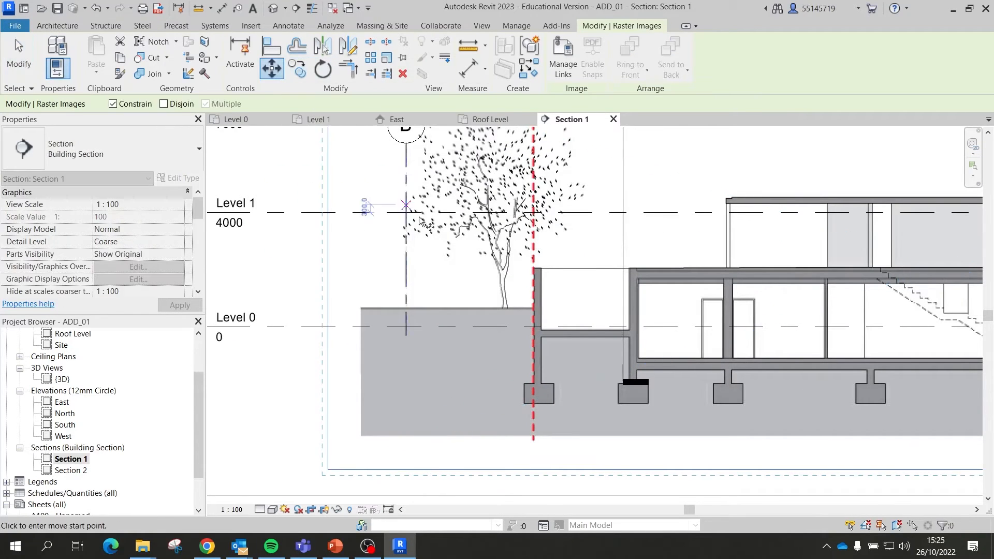
{"action": "scroll", "coordinate": [559, 356], "scroll_direction": "up", "scroll_amount": 1}
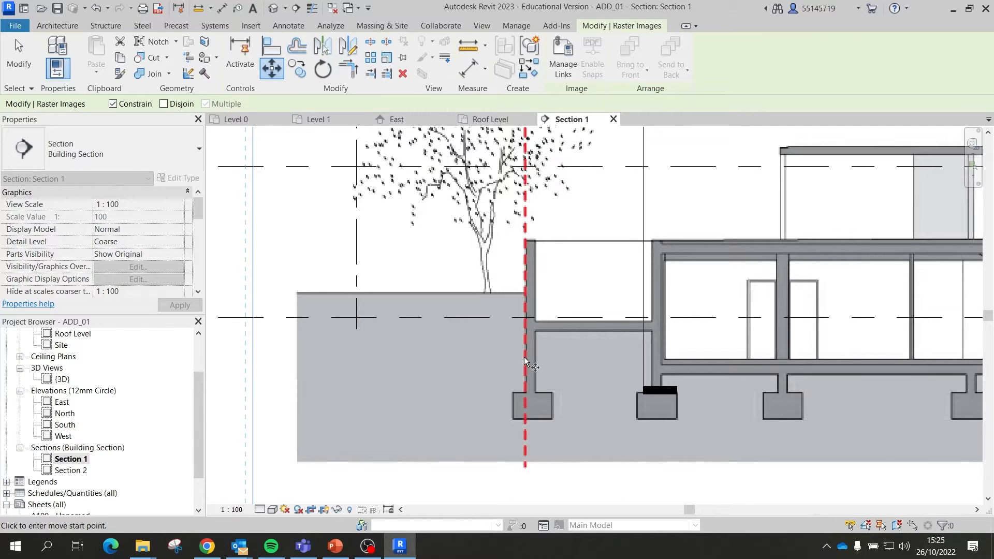
{"action": "scroll", "coordinate": [524, 356], "scroll_direction": "up", "scroll_amount": 5}
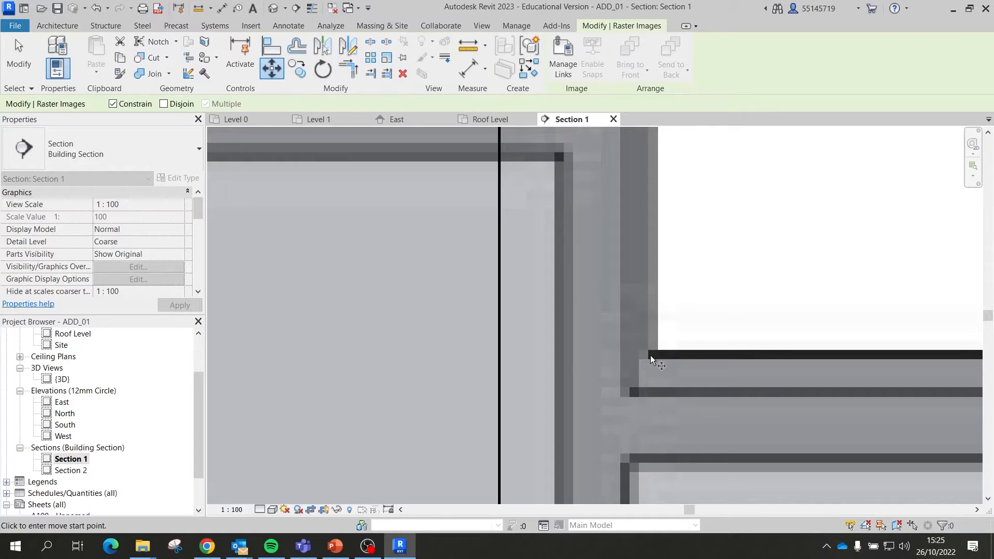
{"action": "left_click", "coordinate": [650, 355]}
{"action": "scroll", "coordinate": [652, 357], "scroll_direction": "down", "scroll_amount": 6}
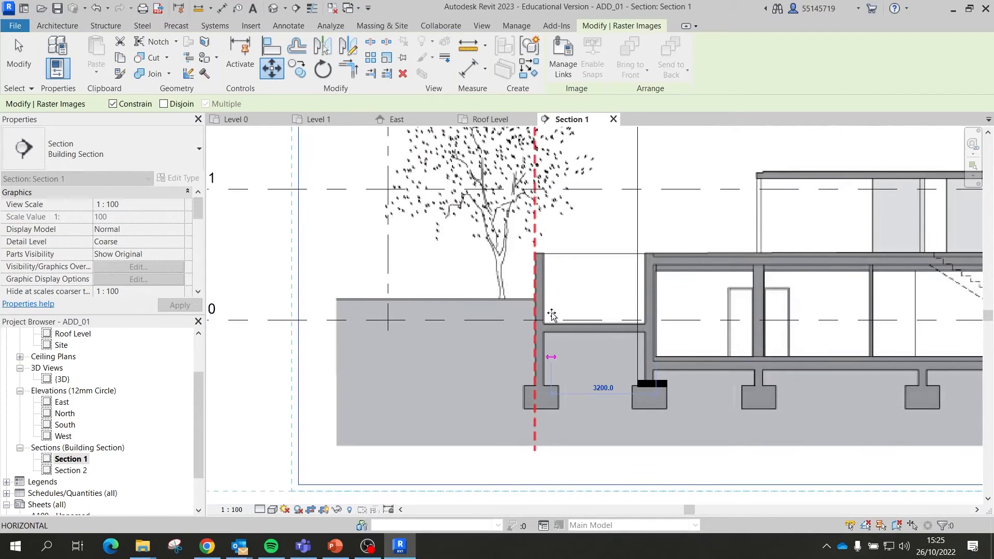
{"action": "left_click", "coordinate": [113, 104]}
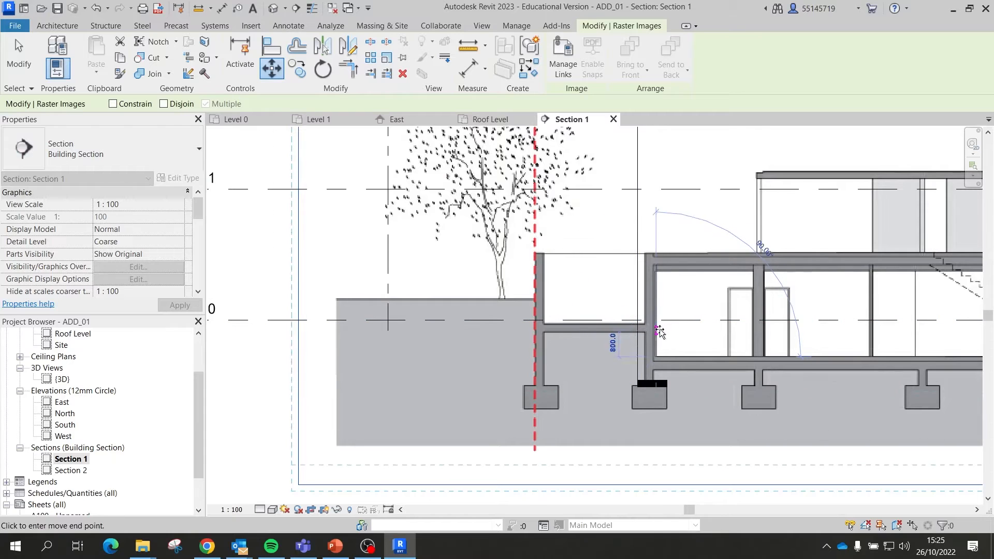
{"action": "left_click", "coordinate": [637, 321]}
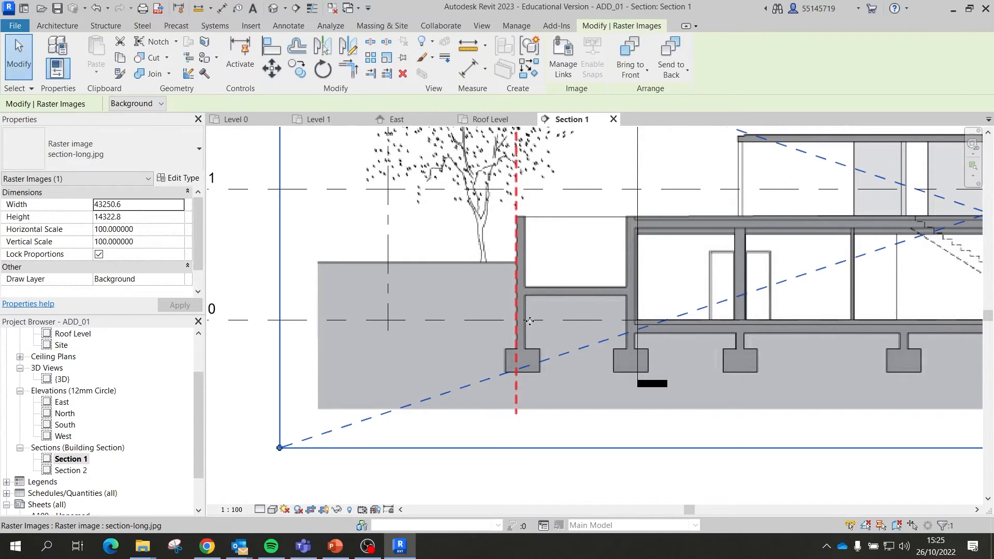
{"action": "scroll", "coordinate": [565, 321], "scroll_direction": "down", "scroll_amount": 2}
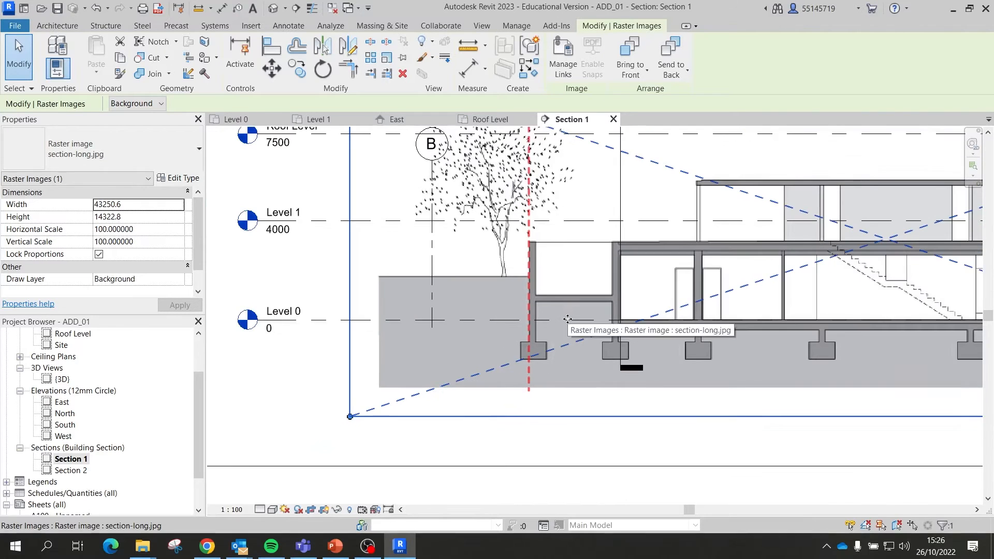
{"action": "scroll", "coordinate": [557, 325], "scroll_direction": "up", "scroll_amount": 2}
{"action": "scroll", "coordinate": [549, 328], "scroll_direction": "down", "scroll_amount": 2}
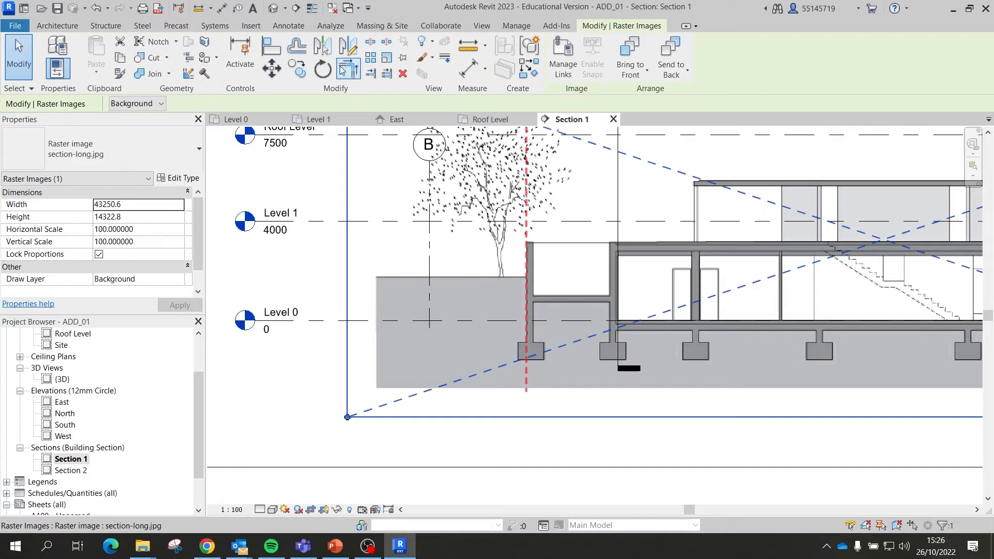
Step: Move the image again so its left wall base lands at Level 0 and grid B
{"action": "left_click", "coordinate": [271, 68]}
{"action": "scroll", "coordinate": [534, 329], "scroll_direction": "up", "scroll_amount": 2}
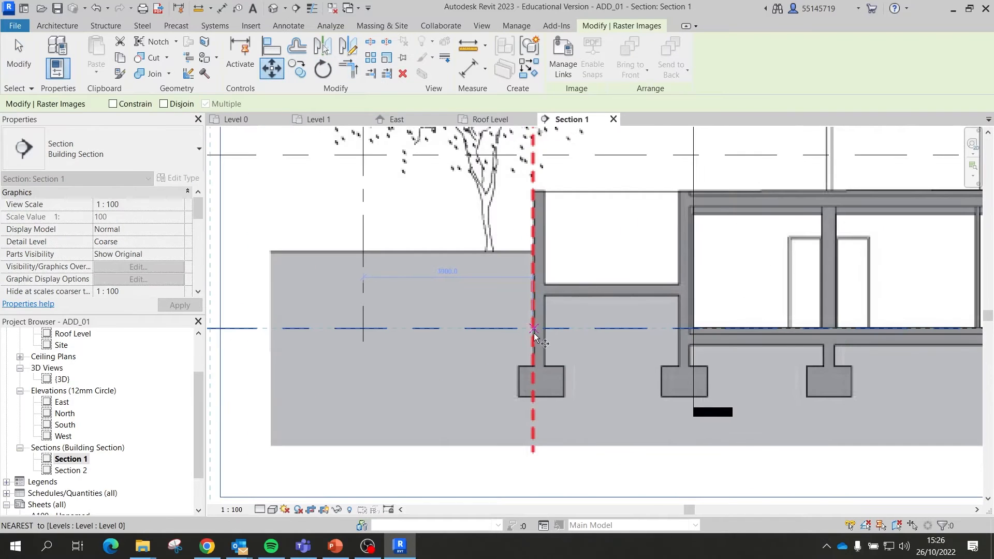
{"action": "scroll", "coordinate": [533, 334], "scroll_direction": "up", "scroll_amount": 3}
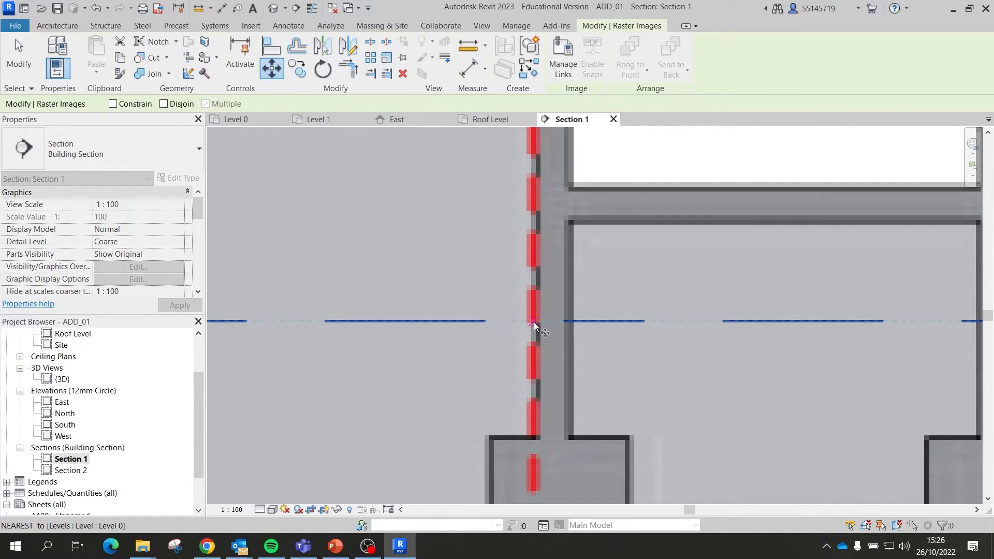
{"action": "left_click", "coordinate": [533, 322]}
{"action": "scroll", "coordinate": [592, 313], "scroll_direction": "down", "scroll_amount": 5}
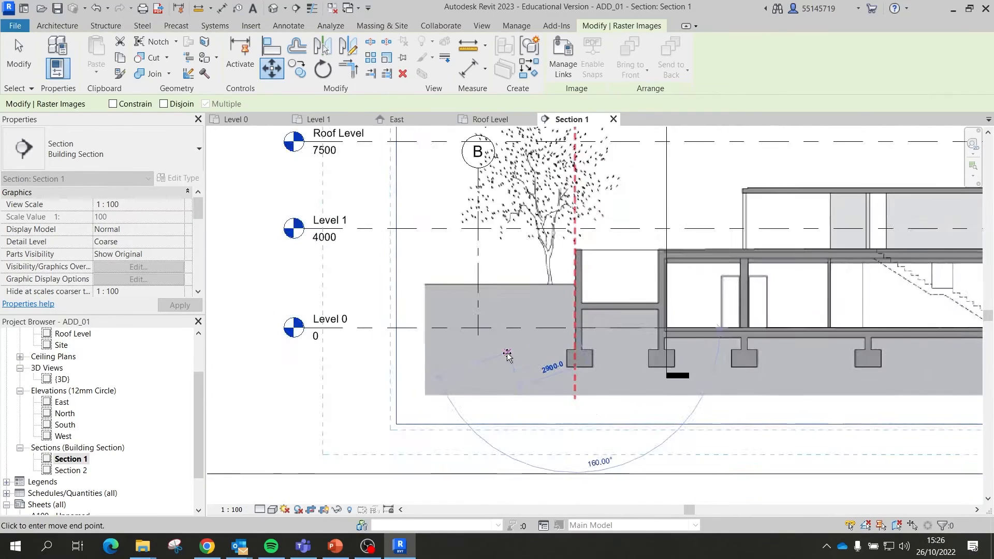
{"action": "scroll", "coordinate": [508, 355], "scroll_direction": "down", "scroll_amount": 2}
{"action": "scroll", "coordinate": [487, 347], "scroll_direction": "up", "scroll_amount": 4}
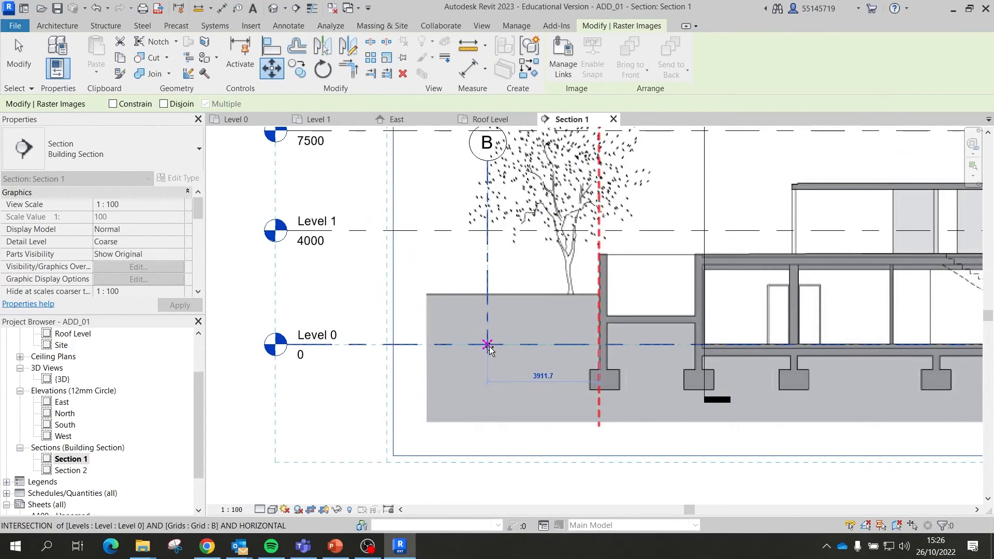
{"action": "left_click", "coordinate": [487, 347]}
{"action": "scroll", "coordinate": [367, 337], "scroll_direction": "down", "scroll_amount": 3}
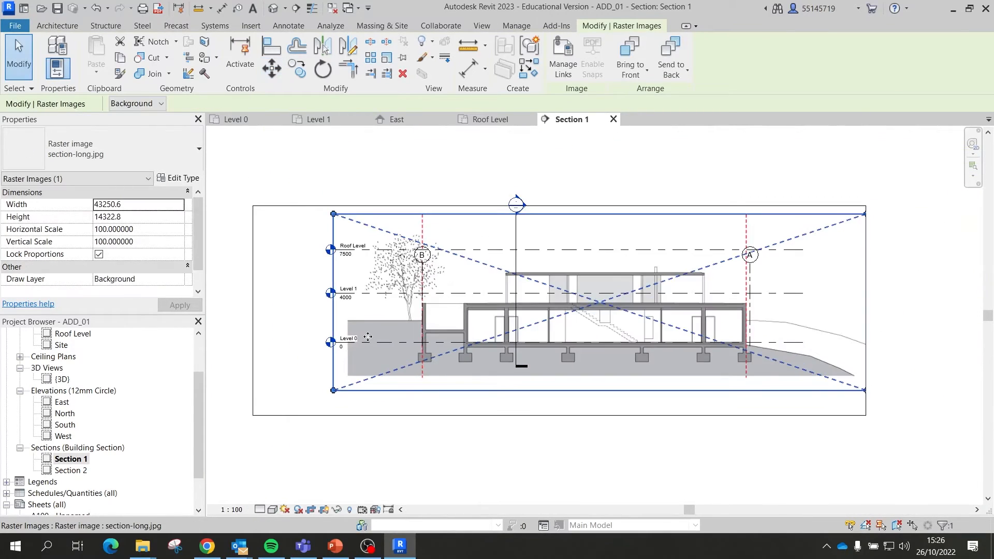
{"action": "scroll", "coordinate": [728, 379], "scroll_direction": "up", "scroll_amount": 5}
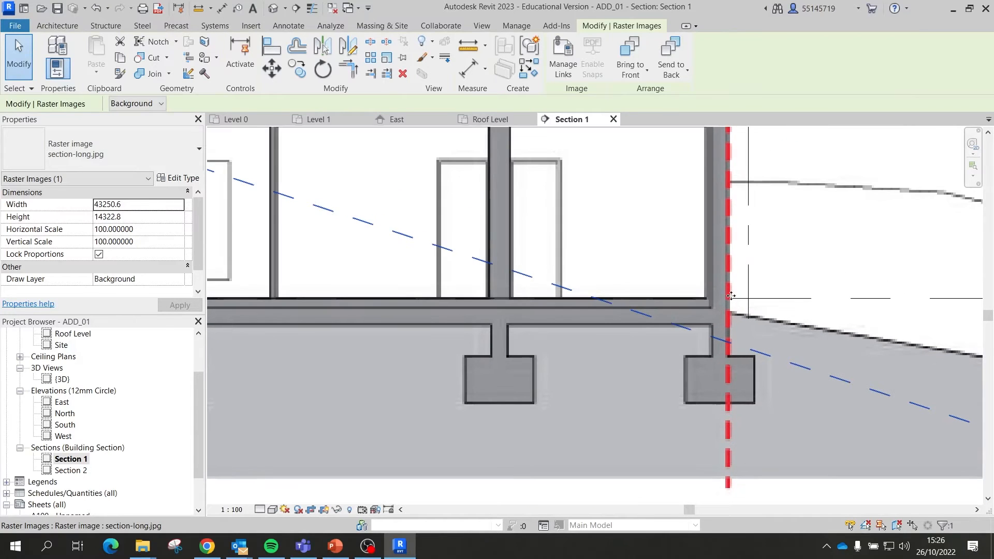
{"action": "scroll", "coordinate": [717, 335], "scroll_direction": "down", "scroll_amount": 5}
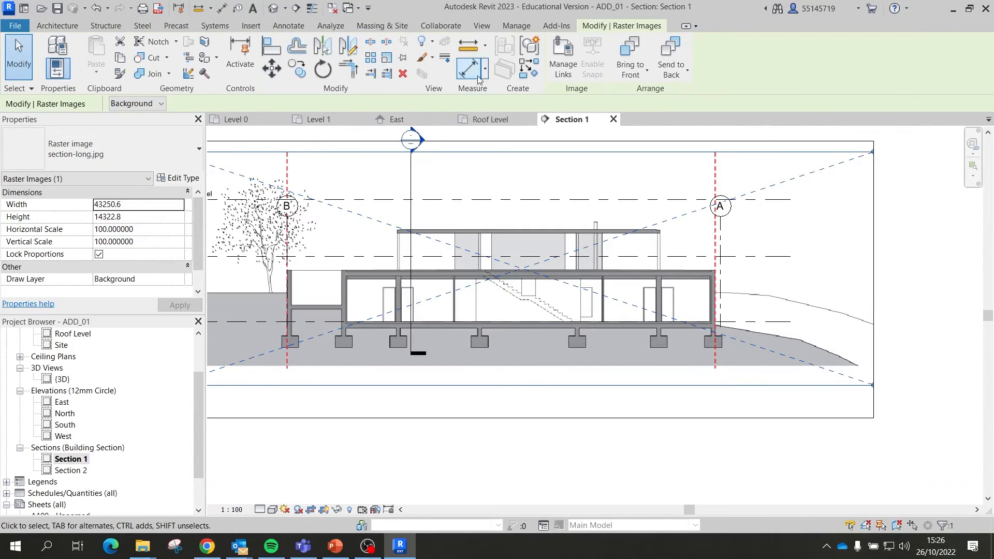
Step: Scale the image from the Level 0/grid B origin so its right wall base meets grid A
{"action": "left_click", "coordinate": [386, 58]}
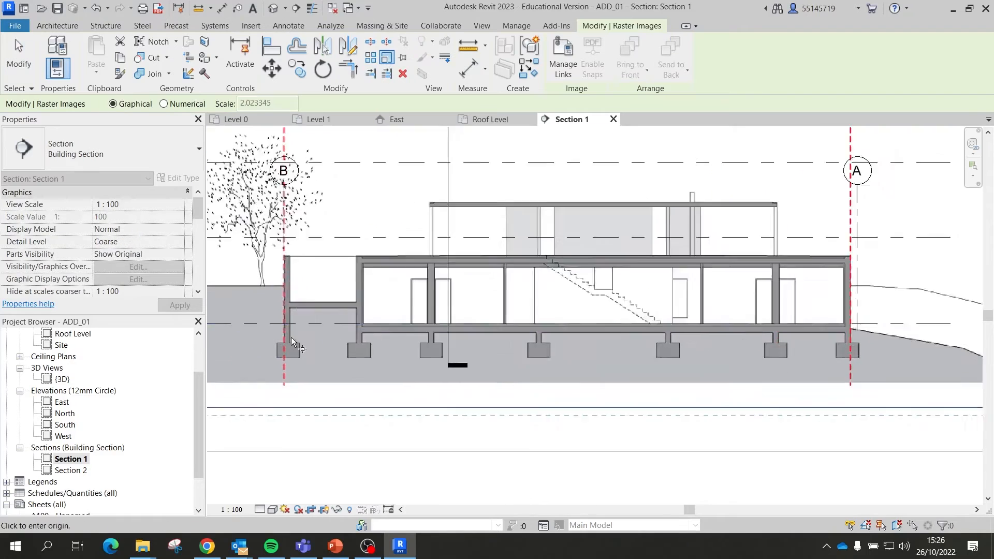
{"action": "scroll", "coordinate": [289, 331], "scroll_direction": "up", "scroll_amount": 5}
{"action": "left_click", "coordinate": [284, 307]}
{"action": "scroll", "coordinate": [279, 310], "scroll_direction": "down", "scroll_amount": 5}
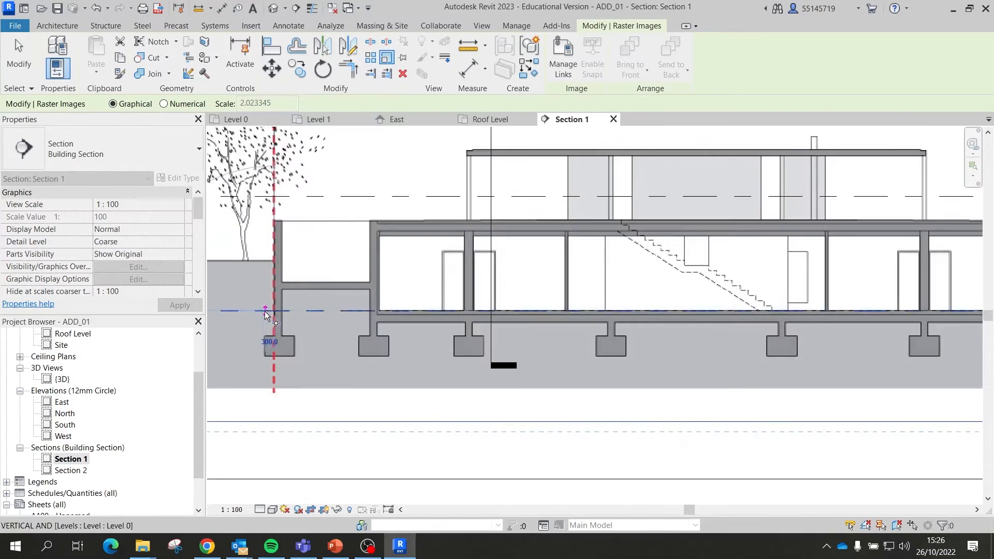
{"action": "scroll", "coordinate": [724, 296], "scroll_direction": "up", "scroll_amount": 6}
{"action": "scroll", "coordinate": [702, 303], "scroll_direction": "up", "scroll_amount": 2}
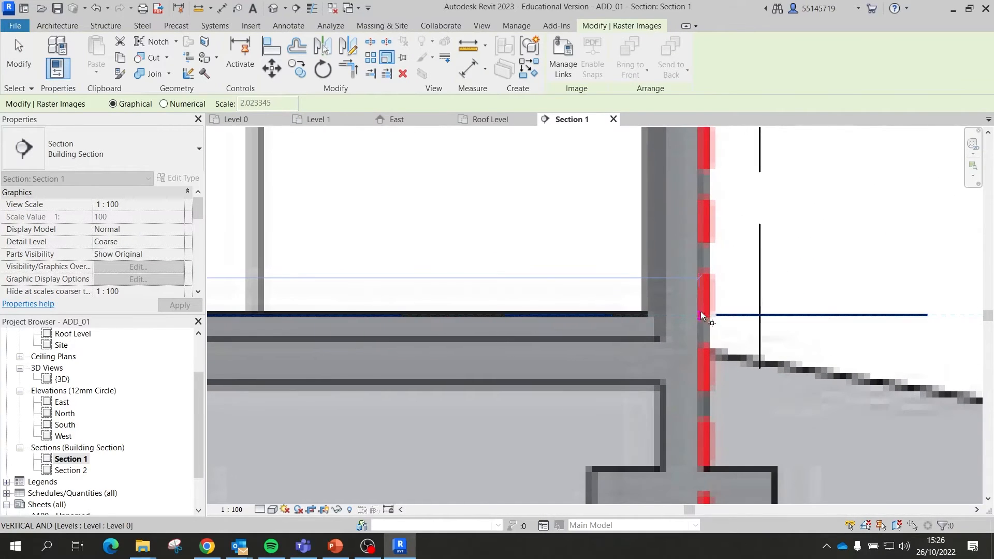
{"action": "left_click", "coordinate": [759, 316]}
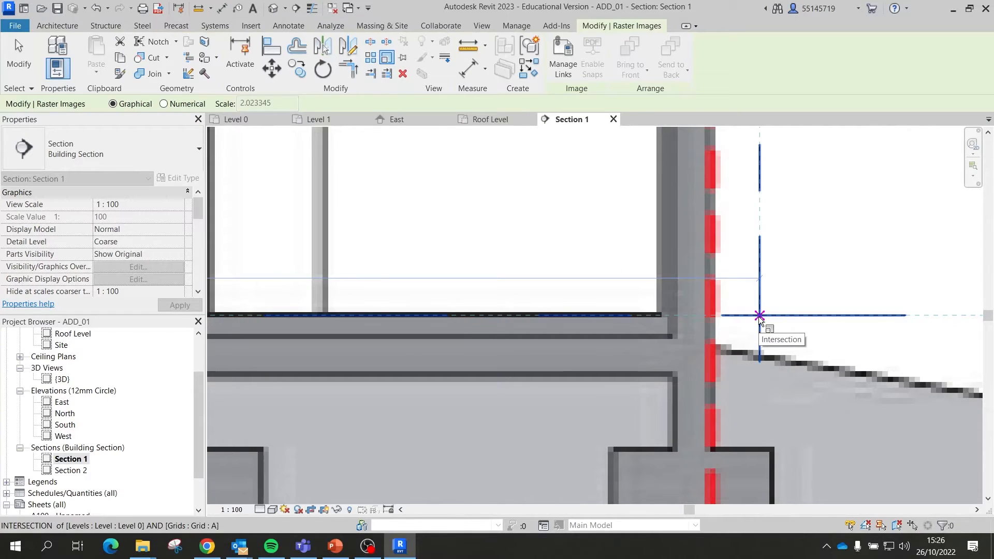
{"action": "left_click", "coordinate": [759, 316]}
{"action": "scroll", "coordinate": [747, 359], "scroll_direction": "down", "scroll_amount": 4}
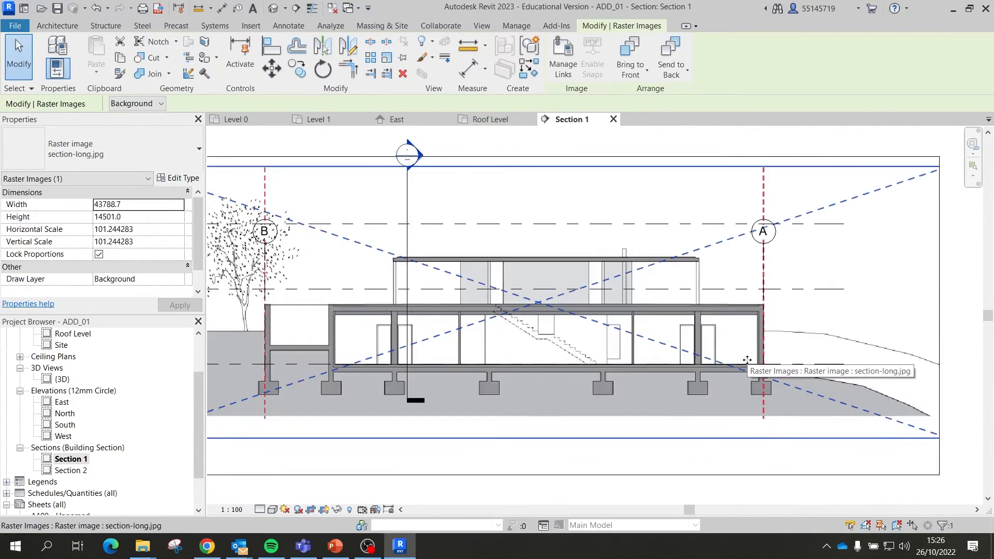
{"action": "scroll", "coordinate": [747, 360], "scroll_direction": "down", "scroll_amount": 2}
{"action": "left_click", "coordinate": [432, 188]}
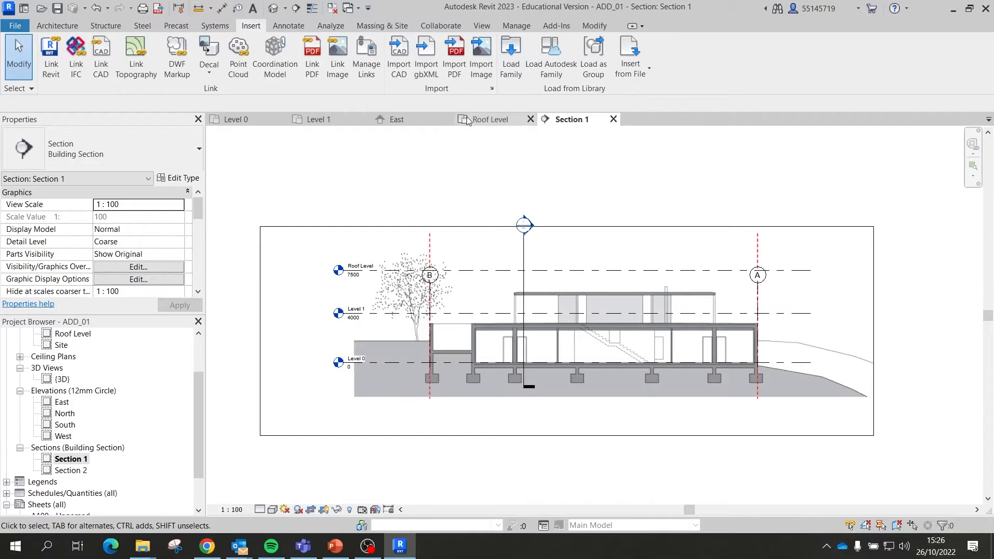
Step: Open Section 2 from its marker in the Level 0 floor plan
{"action": "left_click", "coordinate": [267, 120]}
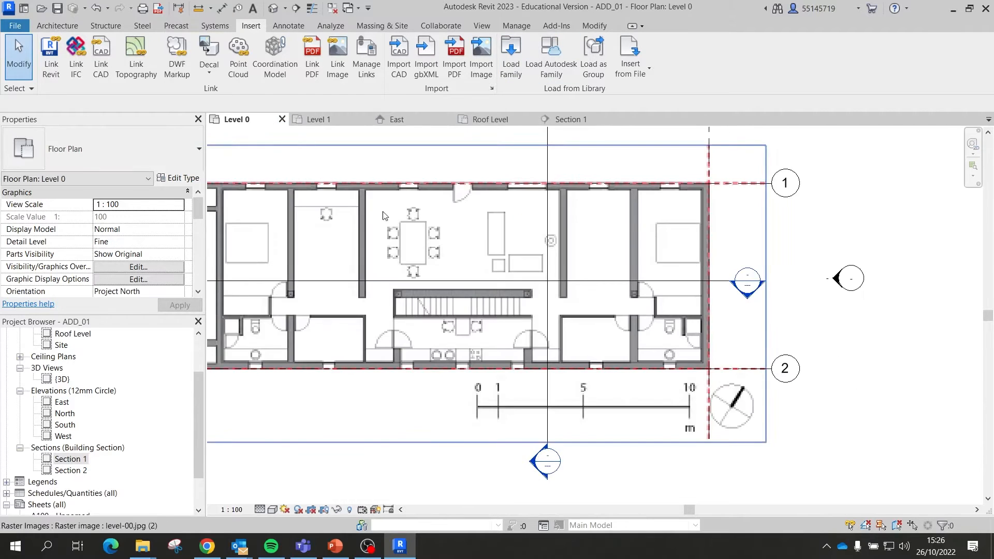
{"action": "scroll", "coordinate": [596, 259], "scroll_direction": "down", "scroll_amount": 2}
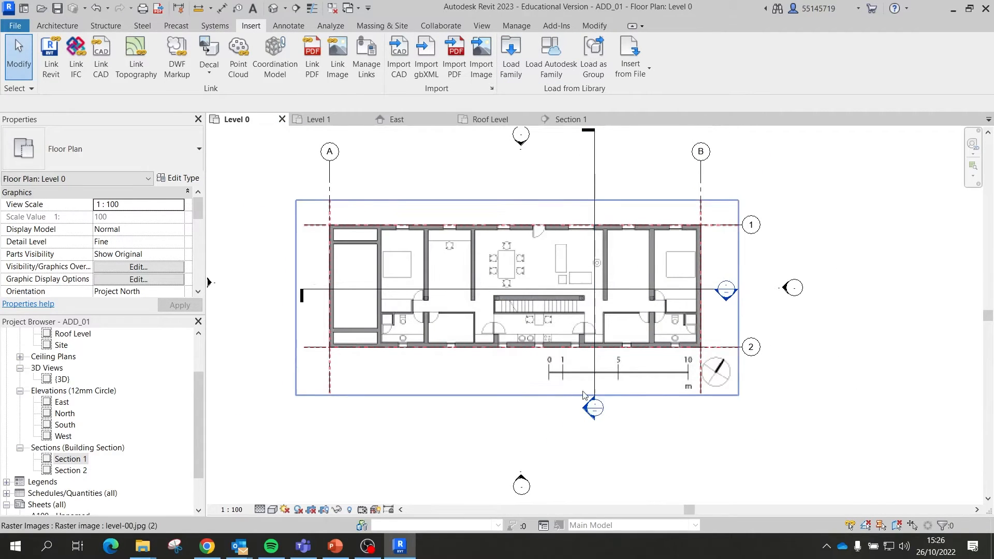
{"action": "double_click", "coordinate": [595, 410]}
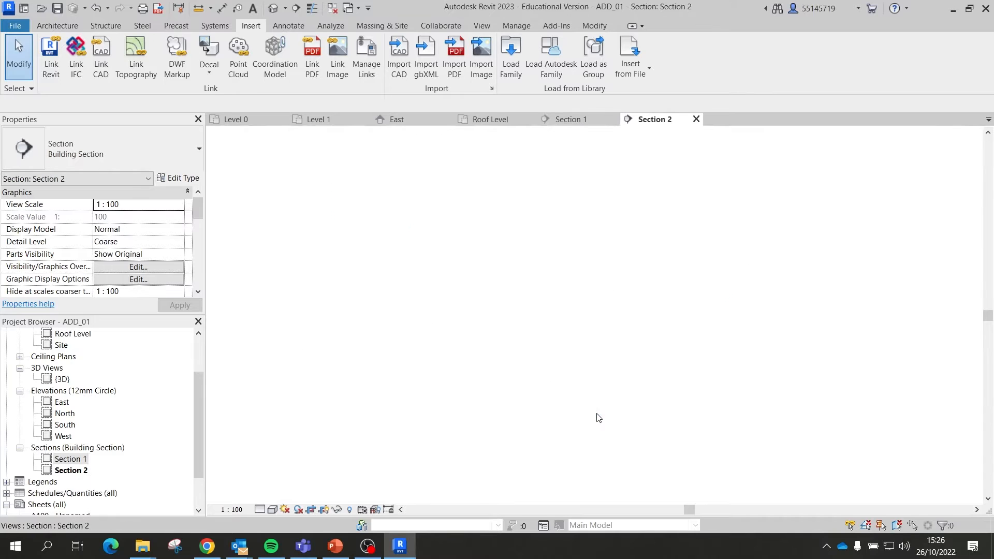
{"action": "scroll", "coordinate": [538, 312], "scroll_direction": "up", "scroll_amount": 3}
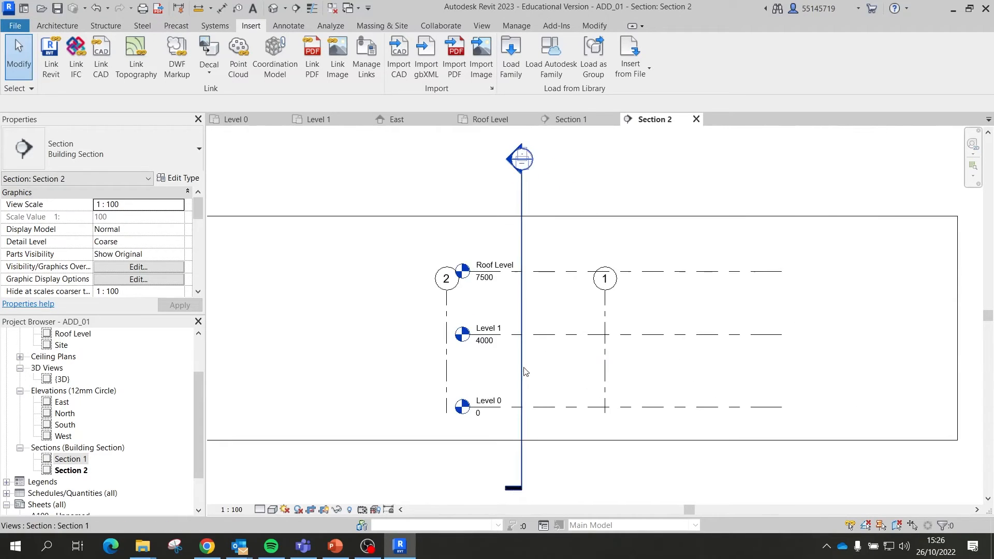
Step: Move the three levels left so their heads sit left of grid 2
{"action": "left_click_drag", "start_coordinate": [494, 436], "coordinate": [477, 228]}
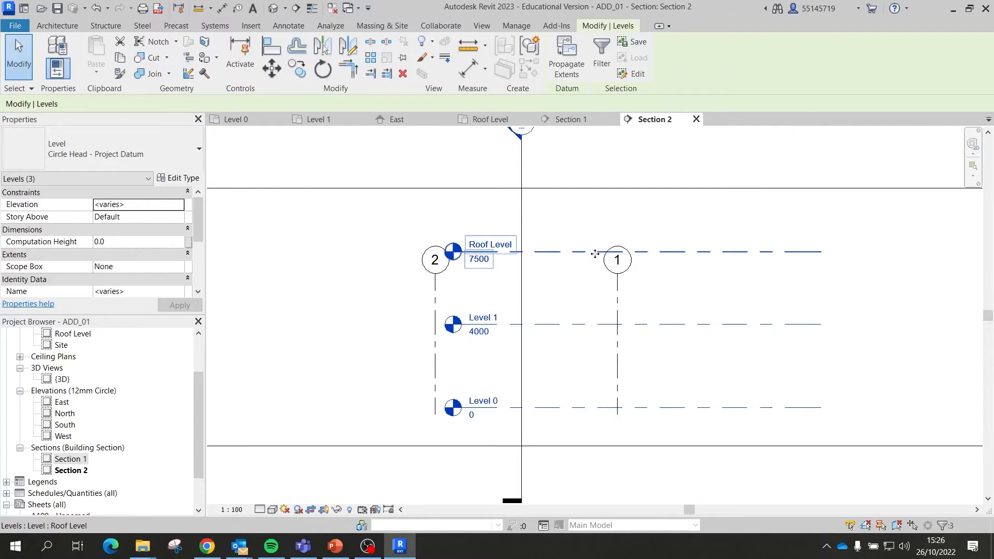
{"action": "left_click", "coordinate": [271, 68]}
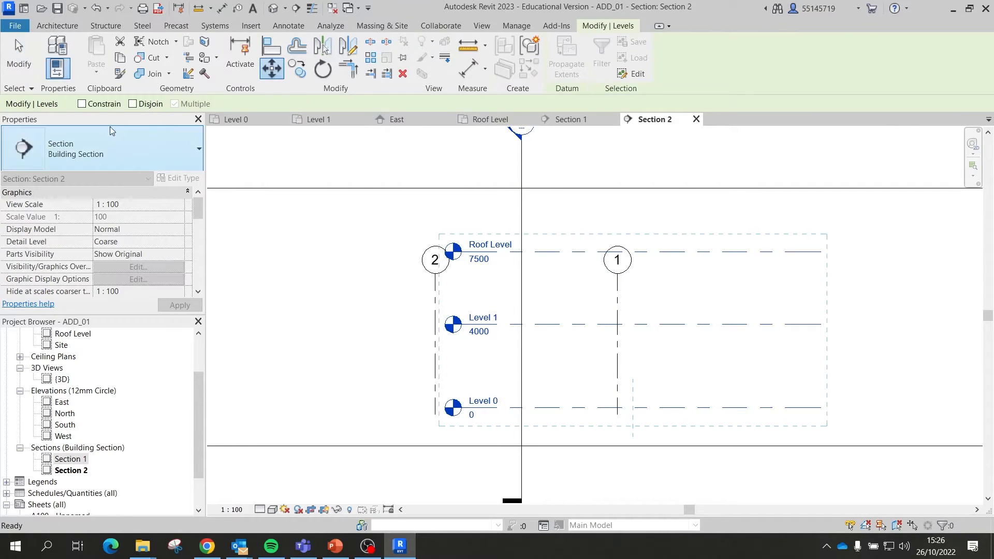
{"action": "left_click", "coordinate": [822, 252]}
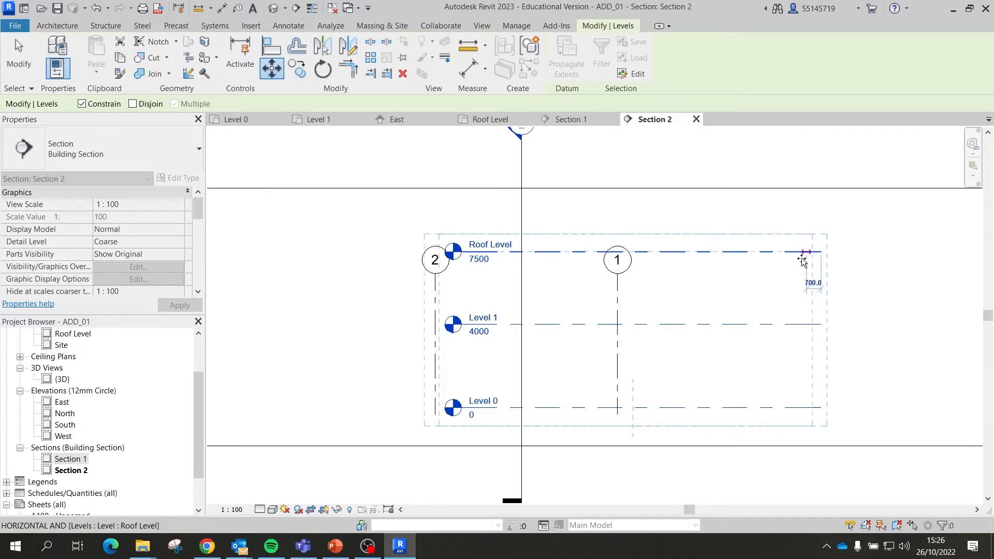
{"action": "left_click", "coordinate": [551, 252]}
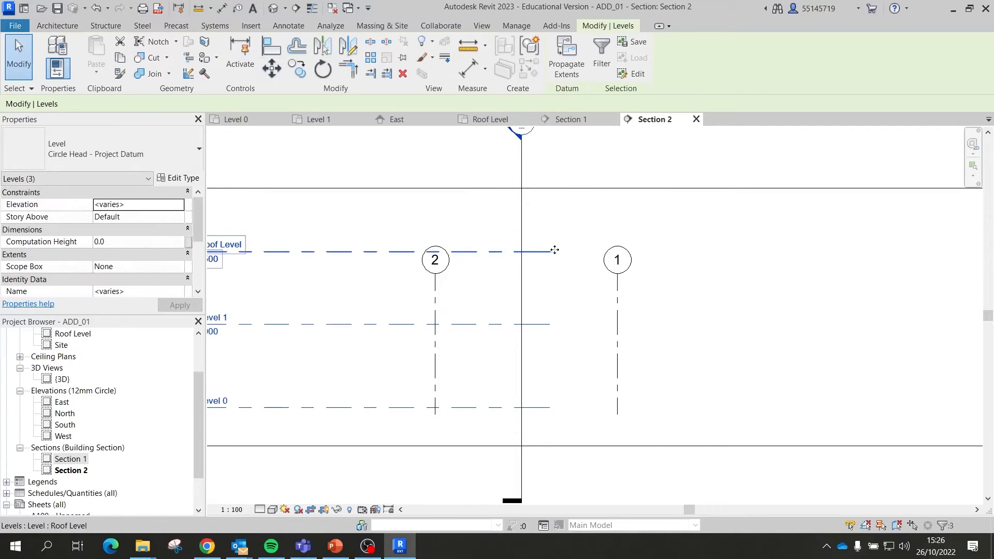
{"action": "scroll", "coordinate": [679, 270], "scroll_direction": "down", "scroll_amount": 2}
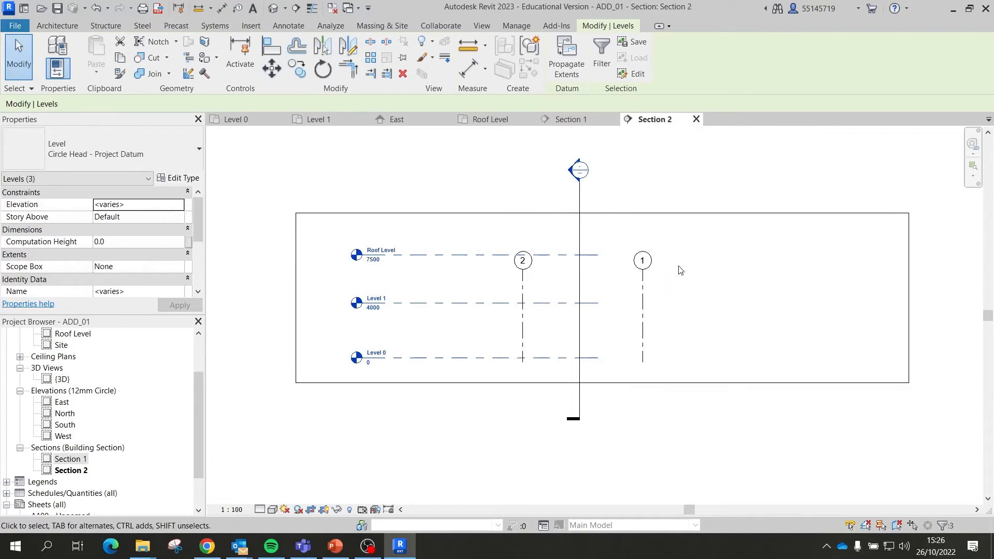
Step: Drag the Roof Level end to extend the level lines past grid 1
{"action": "left_click", "coordinate": [596, 255]}
{"action": "left_click_drag", "start_coordinate": [600, 263], "coordinate": [833, 263]}
{"action": "left_click", "coordinate": [916, 295]}
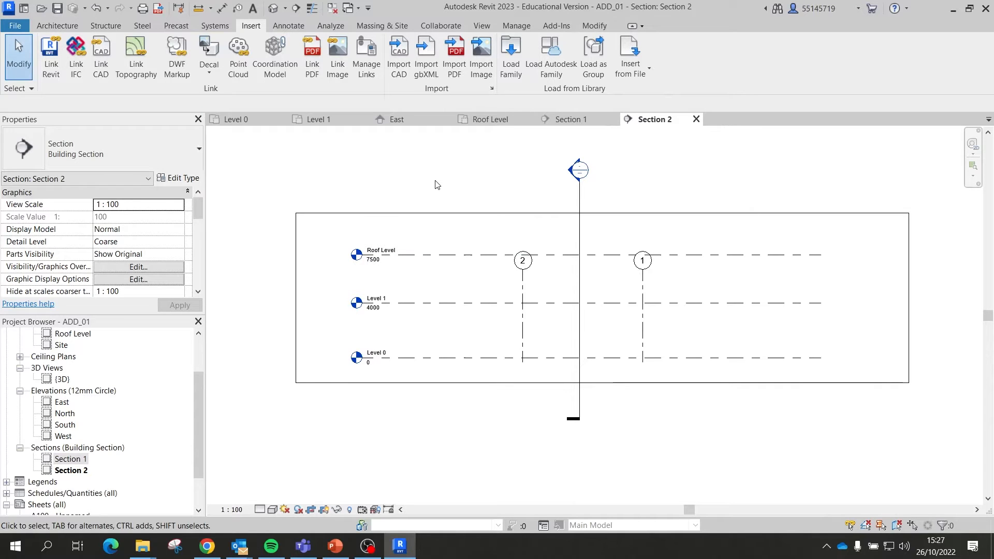
Step: Import section-short.jpg and place it in the Section 2 view
{"action": "left_click", "coordinate": [487, 63]}
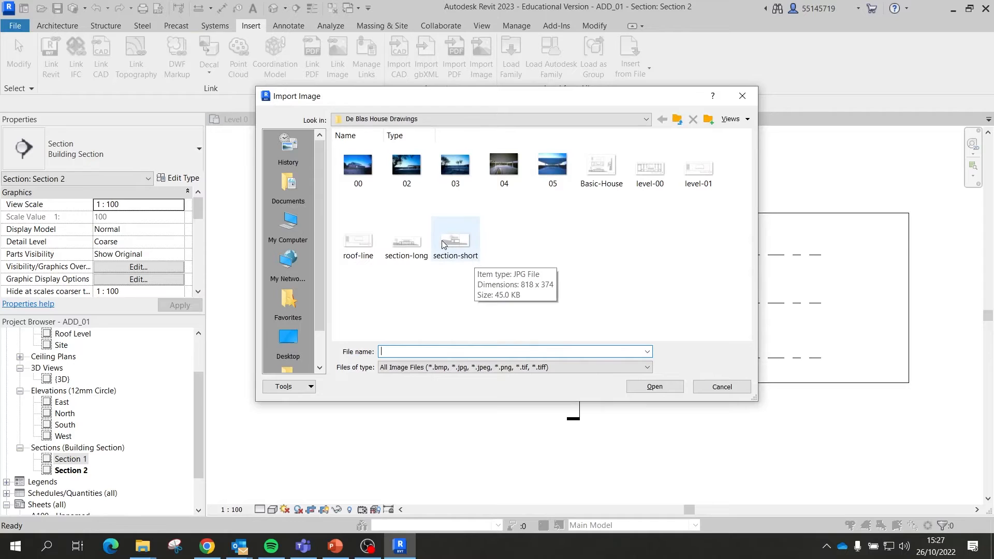
{"action": "left_click", "coordinate": [457, 247]}
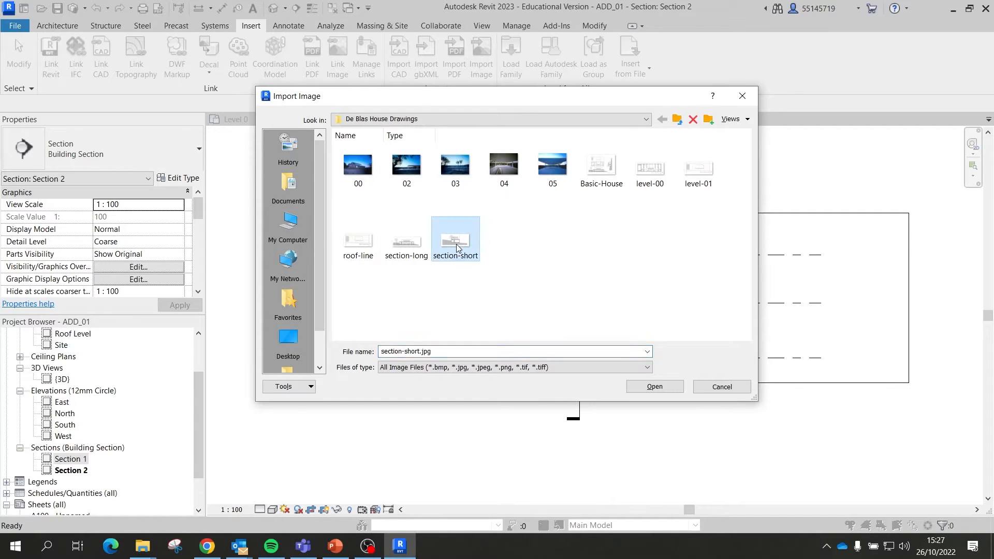
{"action": "left_click", "coordinate": [666, 389]}
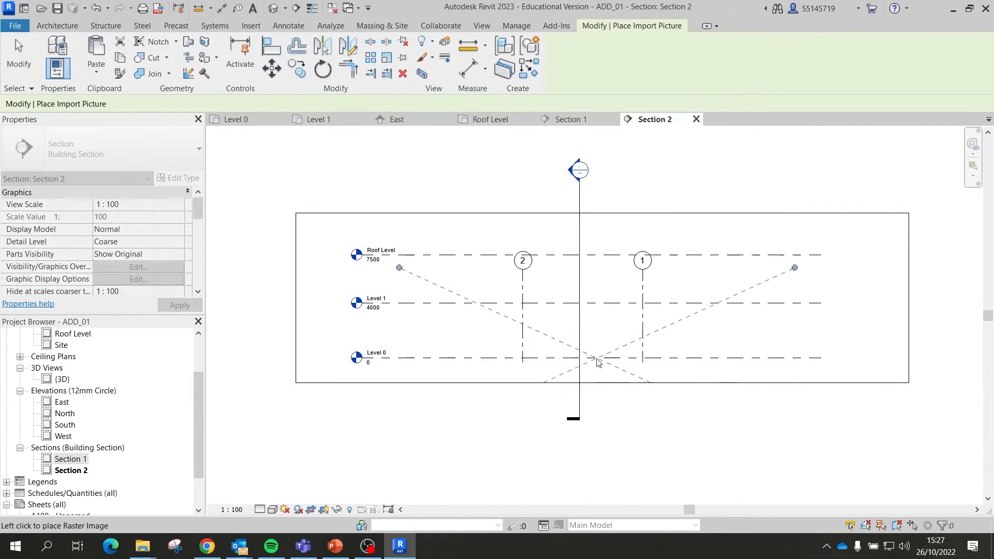
{"action": "left_click", "coordinate": [569, 305]}
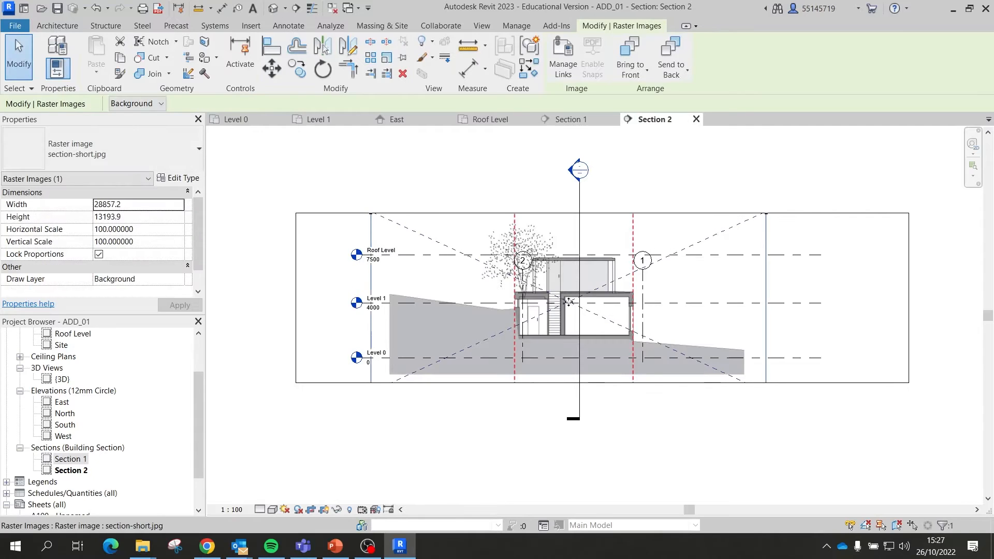
{"action": "scroll", "coordinate": [567, 302], "scroll_direction": "down", "scroll_amount": 2}
Step: Enlarge Section 2's crop region upward, downward and to the left, then select the image
{"action": "left_click", "coordinate": [595, 243]}
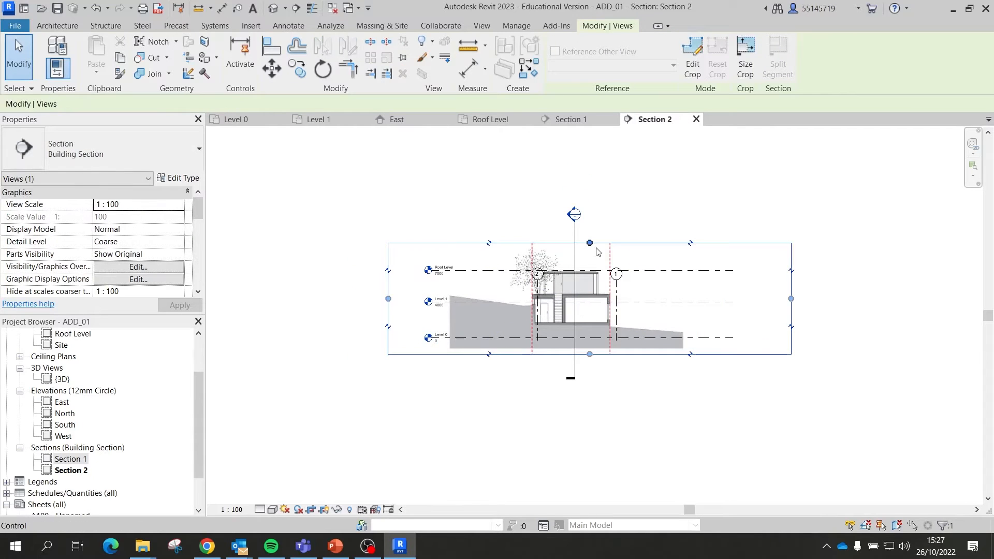
{"action": "left_click_drag", "start_coordinate": [594, 247], "coordinate": [591, 165]}
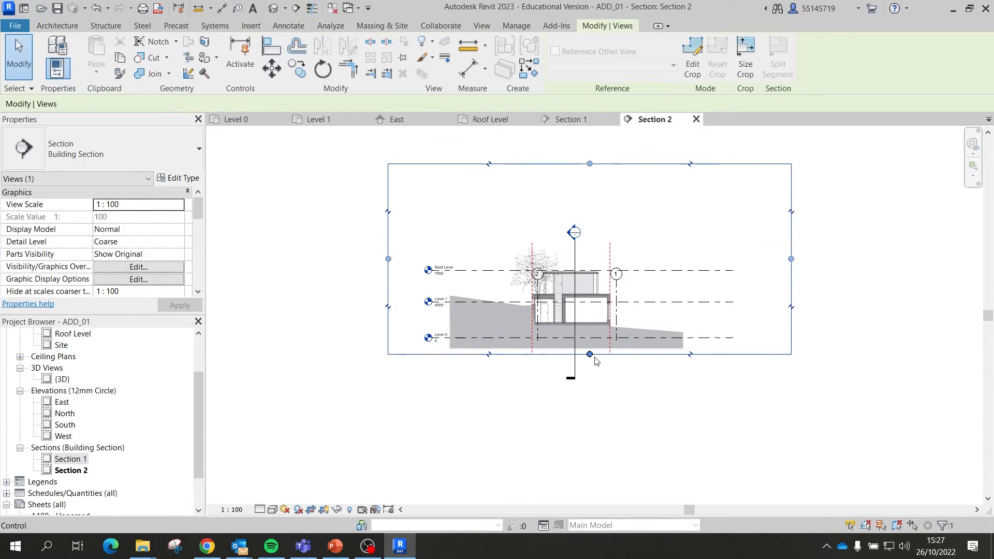
{"action": "left_click_drag", "start_coordinate": [588, 356], "coordinate": [584, 440]}
{"action": "left_click_drag", "start_coordinate": [388, 301], "coordinate": [324, 303]}
{"action": "left_click", "coordinate": [840, 347]}
{"action": "scroll", "coordinate": [595, 338], "scroll_direction": "up", "scroll_amount": 3}
{"action": "left_click", "coordinate": [736, 368]}
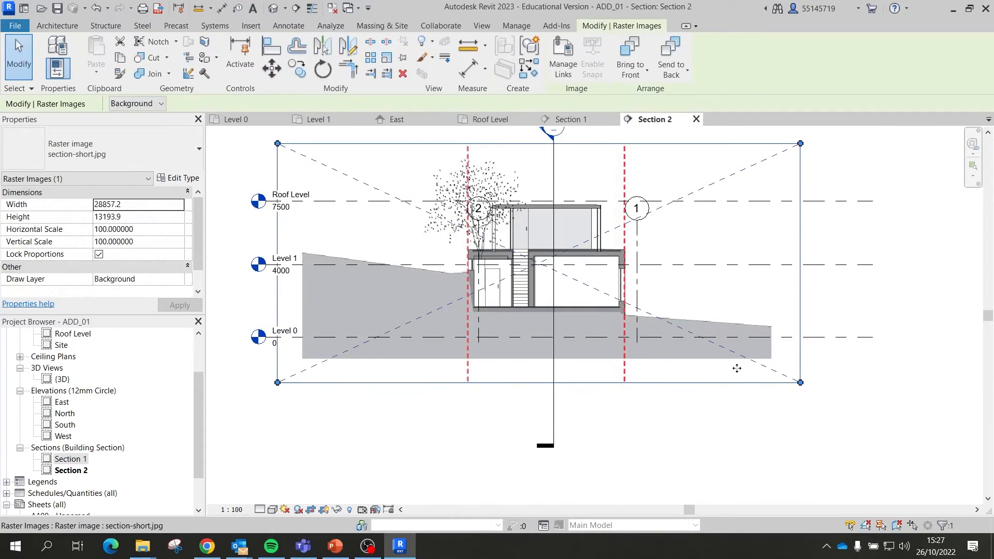
{"action": "scroll", "coordinate": [526, 322], "scroll_direction": "up", "scroll_amount": 3}
{"action": "scroll", "coordinate": [522, 315], "scroll_direction": "down", "scroll_amount": 2}
{"action": "scroll", "coordinate": [635, 325], "scroll_direction": "down", "scroll_amount": 1}
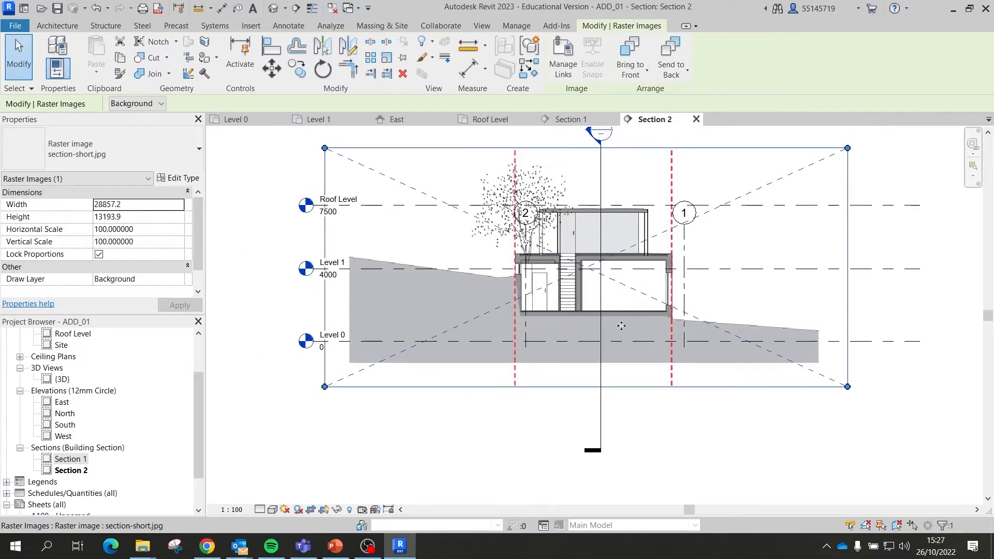
{"action": "scroll", "coordinate": [561, 298], "scroll_direction": "up", "scroll_amount": 3}
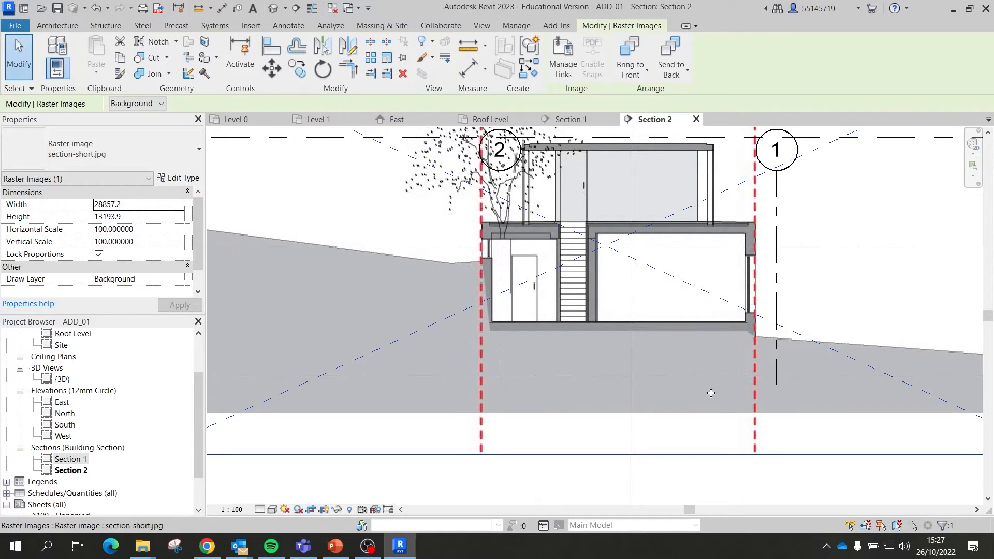
Step: Move the section-short image so its floor corner sits on the Level 0 line
{"action": "left_click", "coordinate": [272, 68]}
{"action": "scroll", "coordinate": [496, 346], "scroll_direction": "up", "scroll_amount": 2}
{"action": "scroll", "coordinate": [496, 348], "scroll_direction": "up", "scroll_amount": 5}
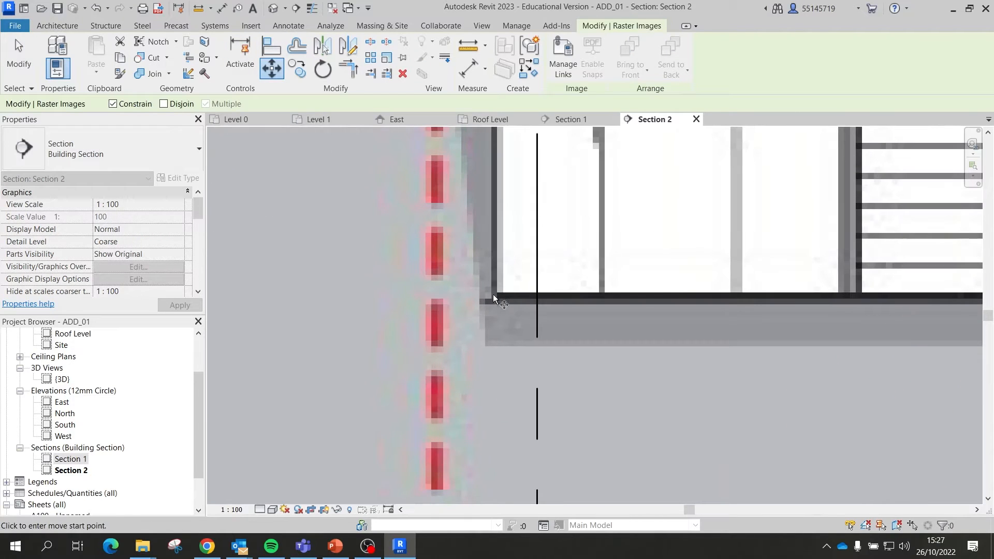
{"action": "left_click", "coordinate": [496, 296]}
{"action": "scroll", "coordinate": [552, 275], "scroll_direction": "down", "scroll_amount": 4}
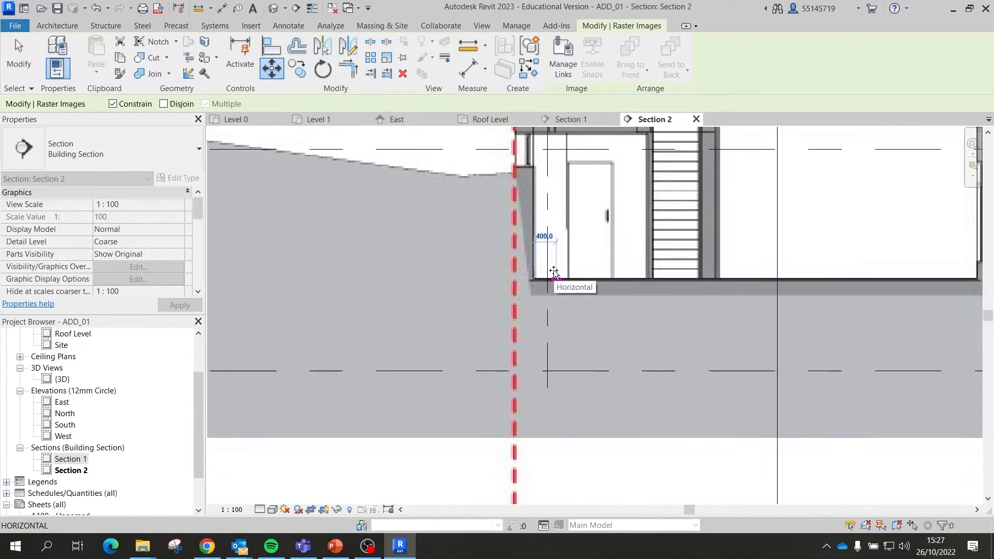
{"action": "left_click", "coordinate": [539, 371]}
{"action": "scroll", "coordinate": [539, 371], "scroll_direction": "down", "scroll_amount": 2}
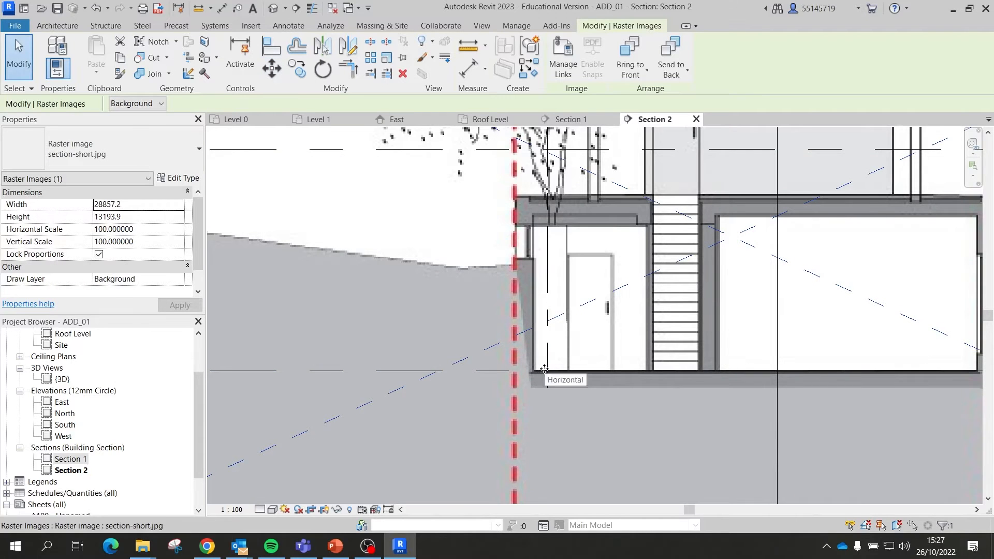
{"action": "scroll", "coordinate": [640, 381], "scroll_direction": "down", "scroll_amount": 1}
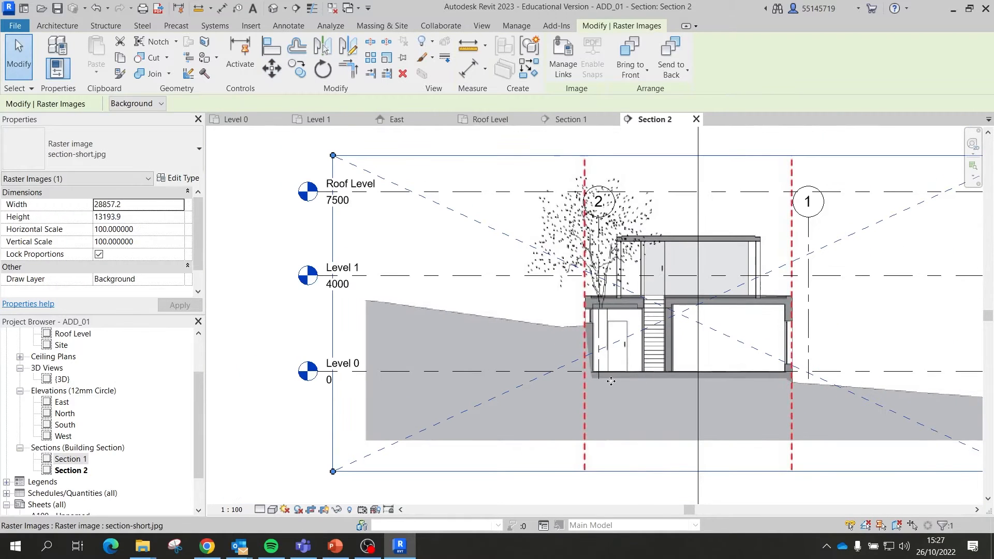
{"action": "scroll", "coordinate": [588, 397], "scroll_direction": "up", "scroll_amount": 5}
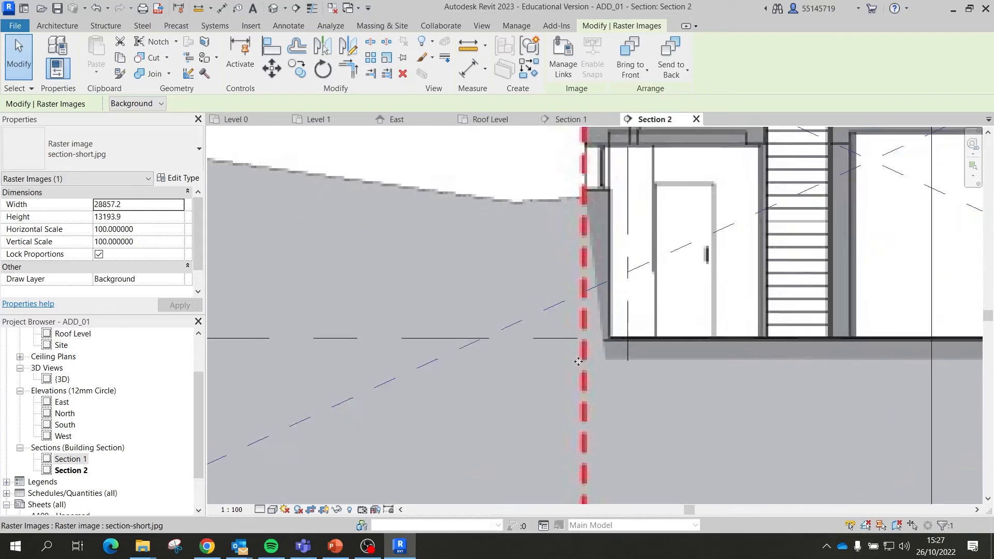
Step: Repeat the move to align the image's left wall base with grid 2
{"action": "right_click", "coordinate": [588, 350]}
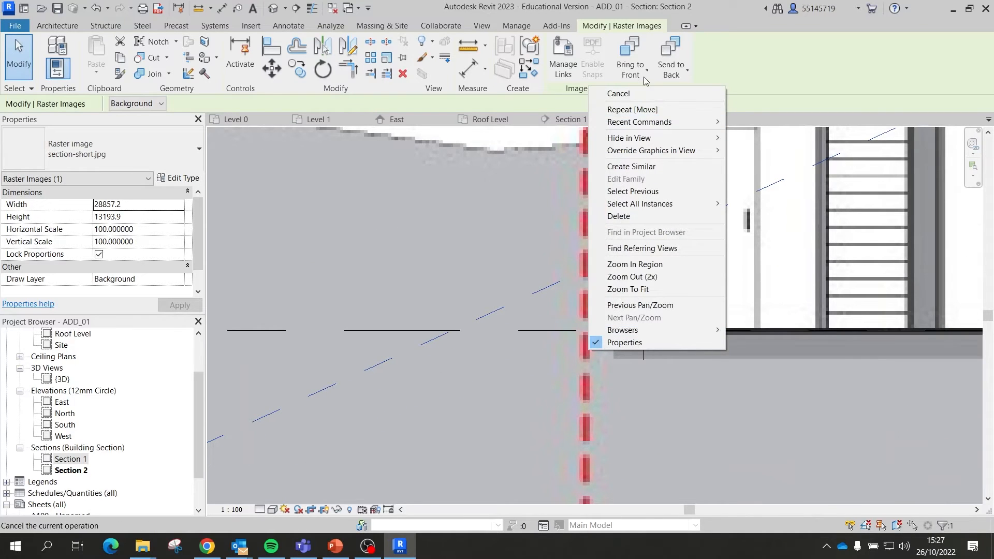
{"action": "left_click", "coordinate": [632, 109]}
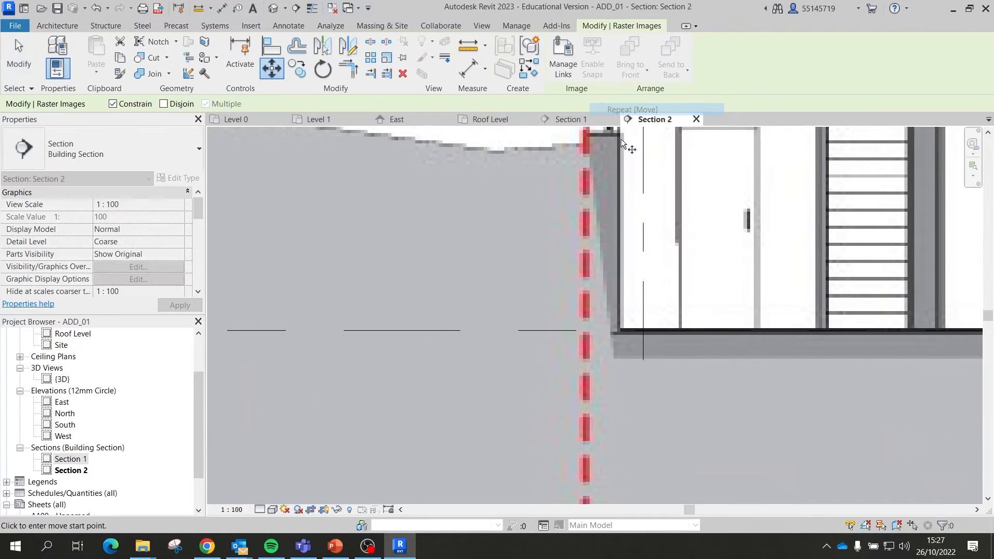
{"action": "left_click", "coordinate": [585, 331]}
{"action": "scroll", "coordinate": [584, 333], "scroll_direction": "down", "scroll_amount": 2}
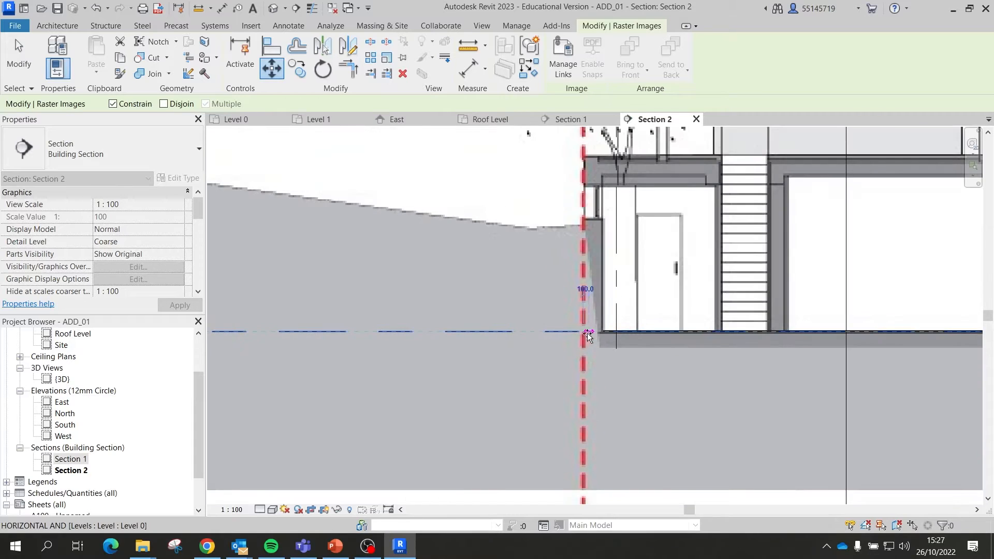
{"action": "scroll", "coordinate": [621, 333], "scroll_direction": "up", "scroll_amount": 4}
{"action": "left_click", "coordinate": [630, 334]}
{"action": "scroll", "coordinate": [616, 338], "scroll_direction": "down", "scroll_amount": 5}
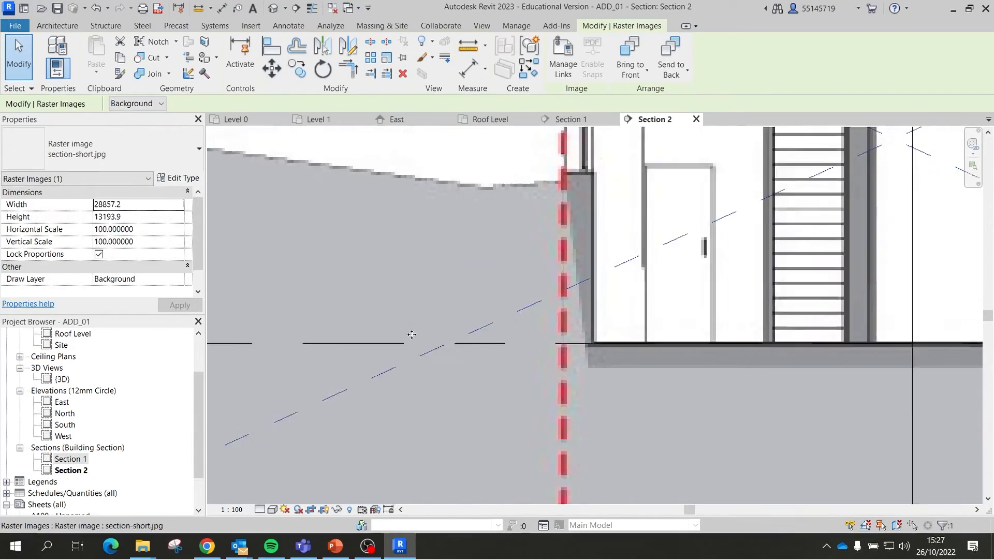
{"action": "scroll", "coordinate": [719, 248], "scroll_direction": "up", "scroll_amount": 4}
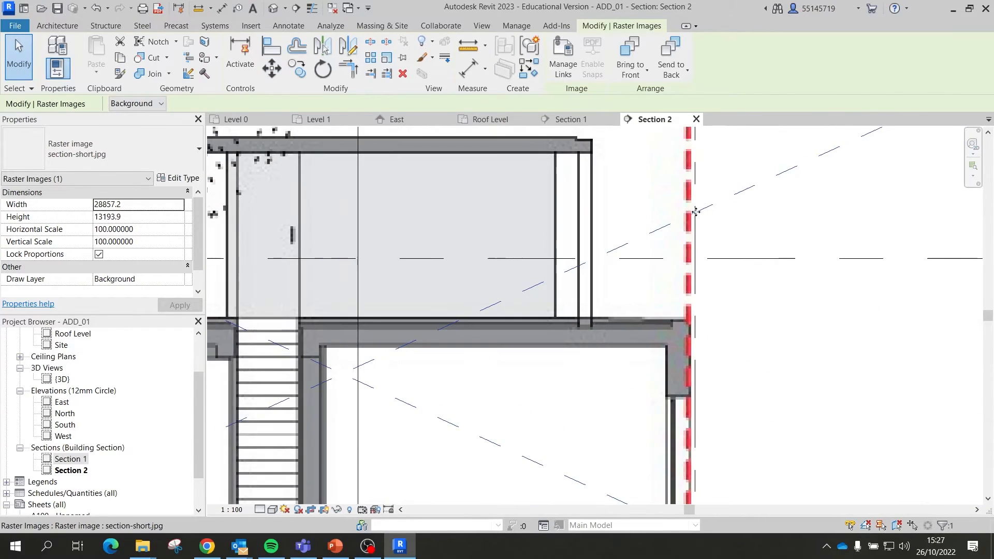
{"action": "scroll", "coordinate": [725, 259], "scroll_direction": "down", "scroll_amount": 2}
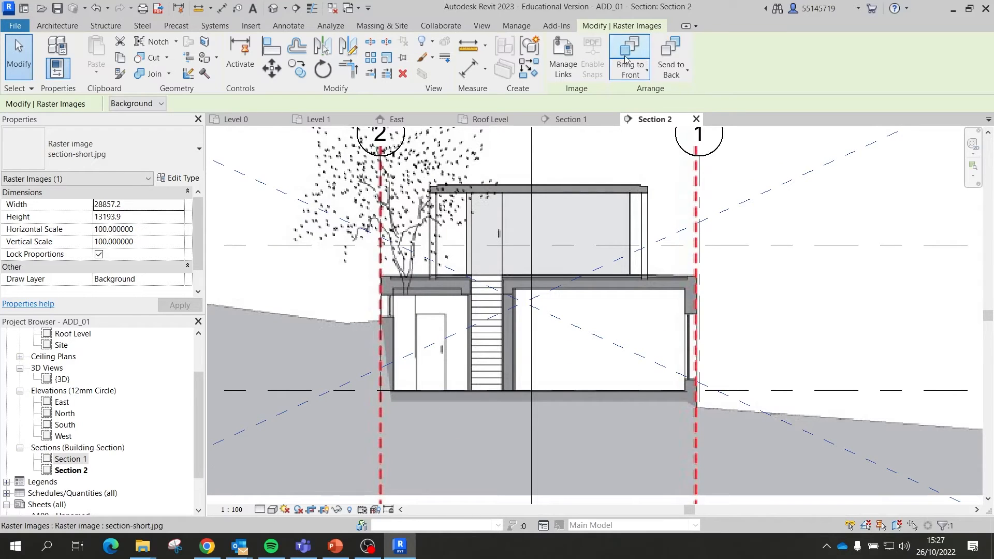
{"action": "left_click", "coordinate": [19, 57]}
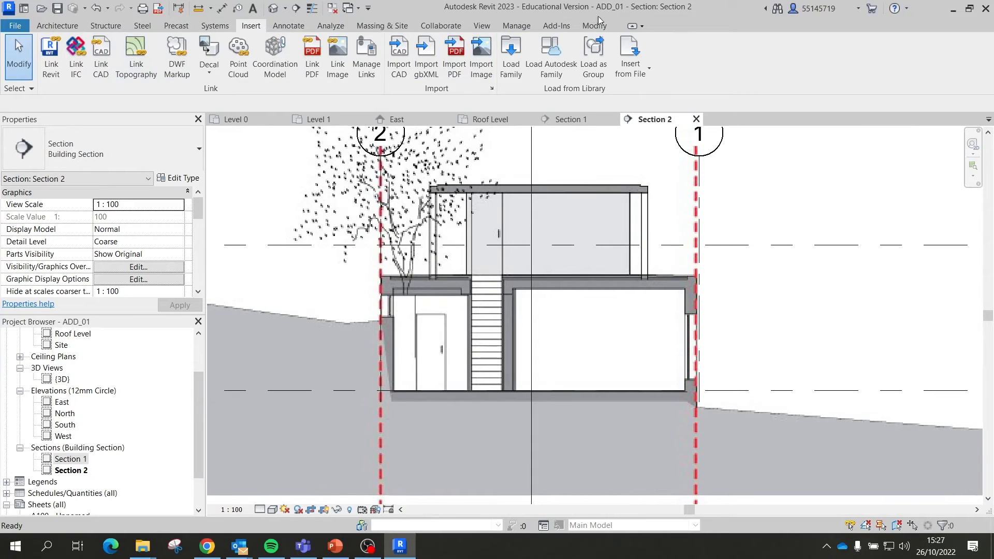
{"action": "left_click", "coordinate": [584, 26]}
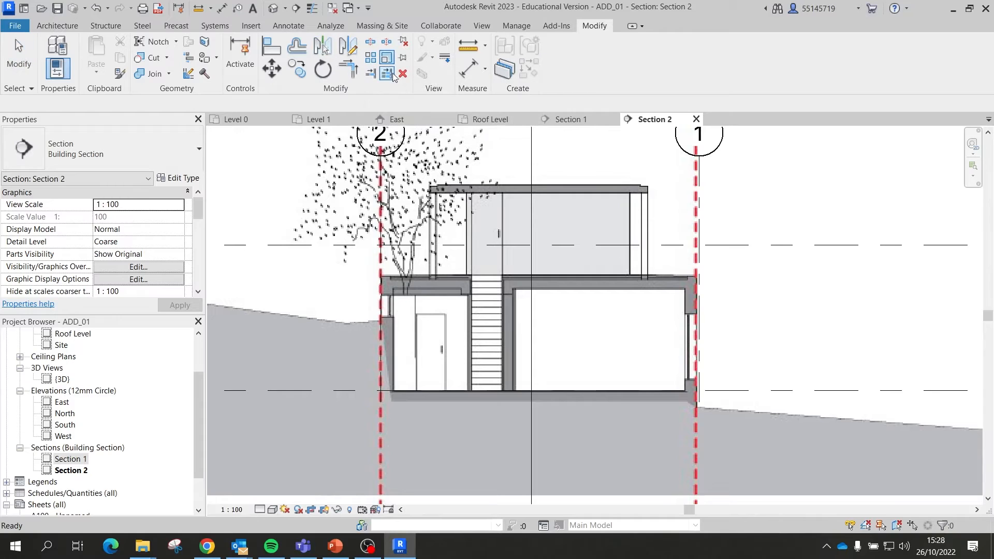
{"action": "scroll", "coordinate": [377, 390], "scroll_direction": "up", "scroll_amount": 5}
{"action": "scroll", "coordinate": [363, 389], "scroll_direction": "up", "scroll_amount": 2}
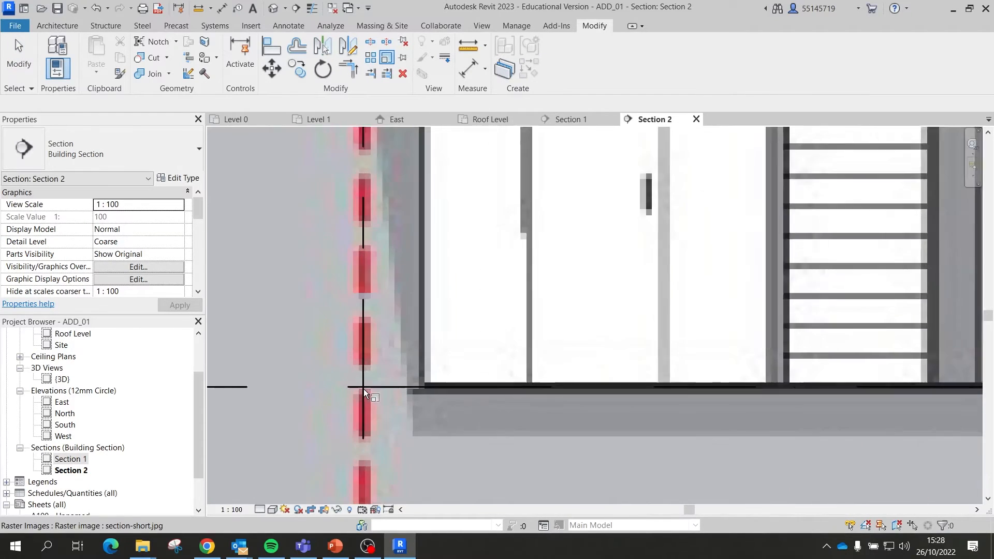
{"action": "scroll", "coordinate": [363, 390], "scroll_direction": "down", "scroll_amount": 6}
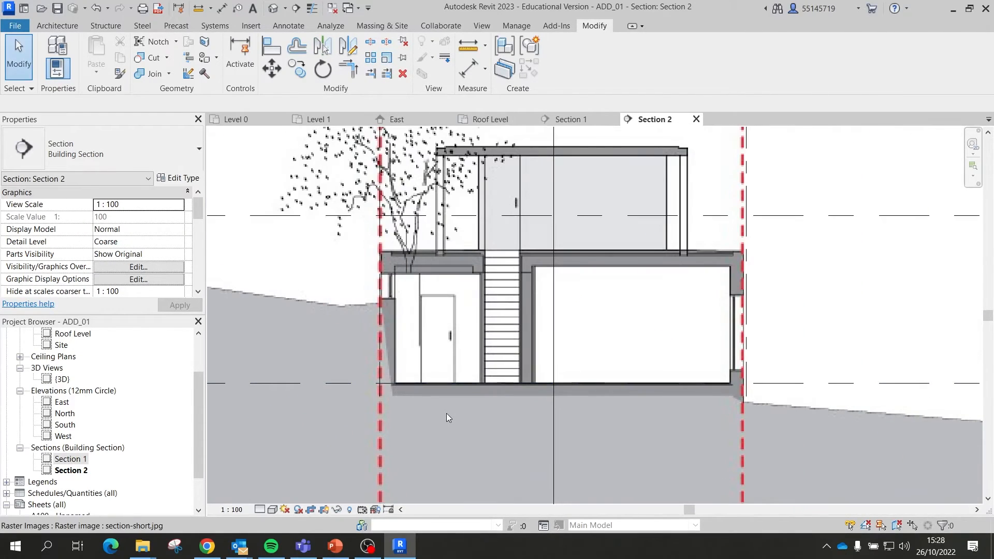
{"action": "left_click", "coordinate": [446, 413]}
{"action": "left_click", "coordinate": [386, 57]}
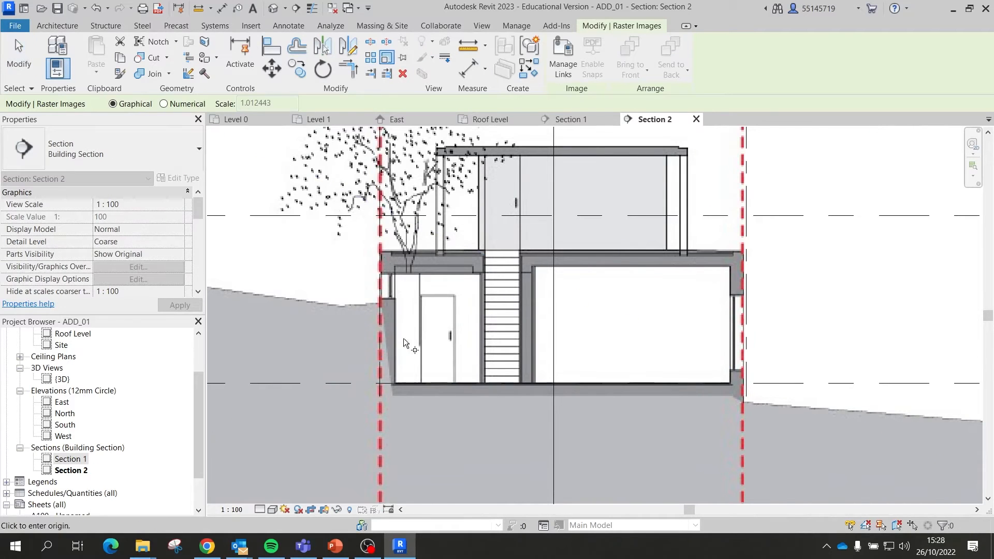
{"action": "scroll", "coordinate": [378, 390], "scroll_direction": "up", "scroll_amount": 4}
{"action": "left_click", "coordinate": [380, 376]}
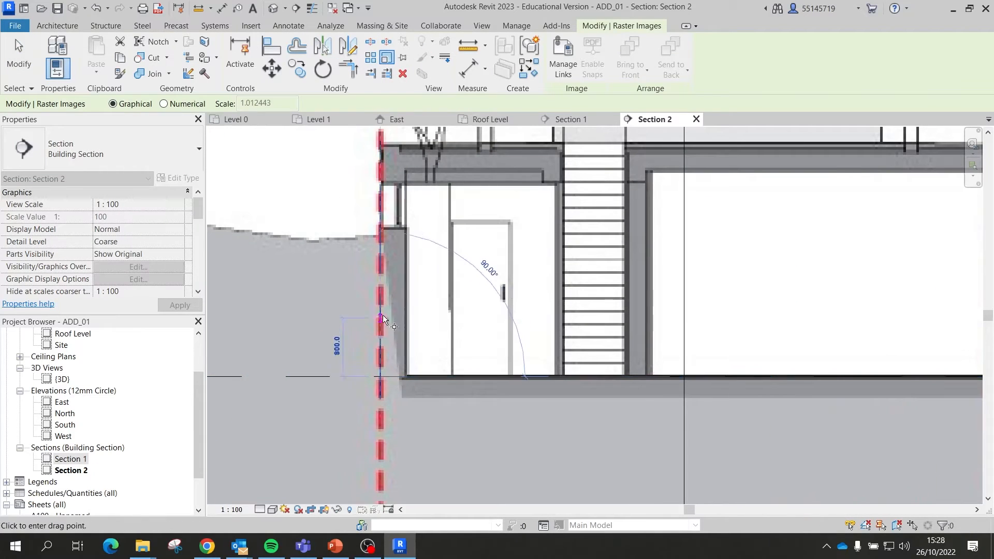
{"action": "scroll", "coordinate": [383, 318], "scroll_direction": "down", "scroll_amount": 4}
{"action": "scroll", "coordinate": [642, 327], "scroll_direction": "up", "scroll_amount": 8}
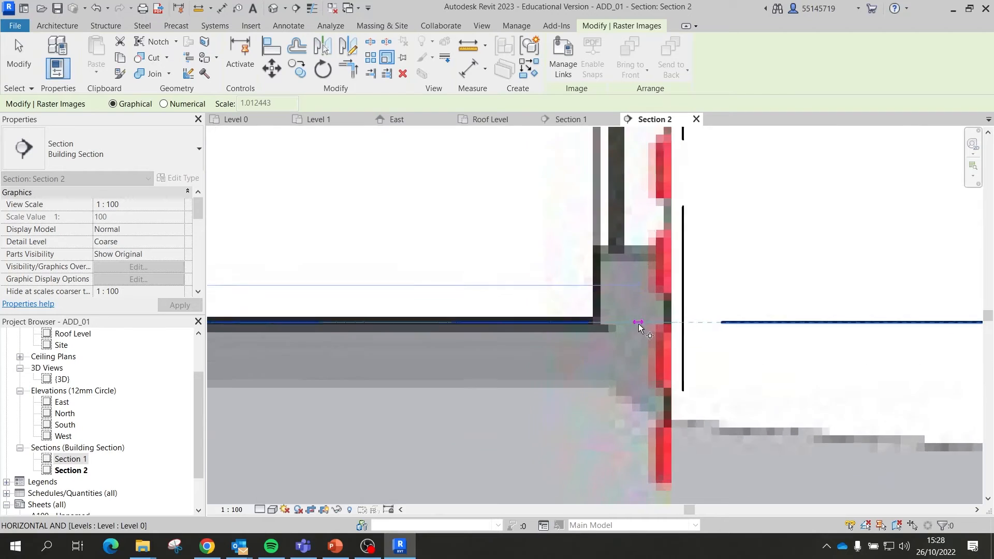
{"action": "scroll", "coordinate": [639, 327], "scroll_direction": "up", "scroll_amount": 1}
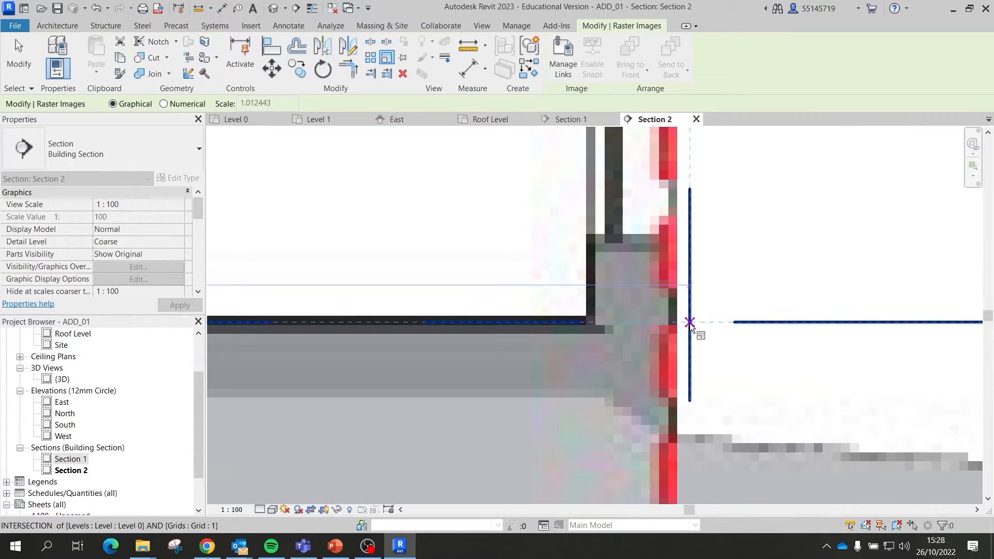
{"action": "left_click", "coordinate": [690, 322]}
{"action": "scroll", "coordinate": [766, 334], "scroll_direction": "down", "scroll_amount": 6}
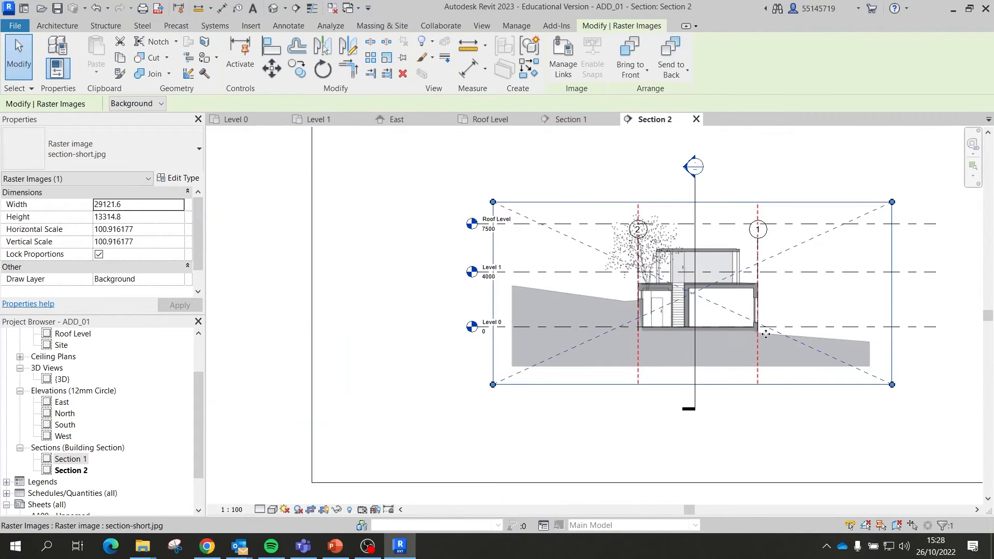
{"action": "scroll", "coordinate": [728, 294], "scroll_direction": "up", "scroll_amount": 2}
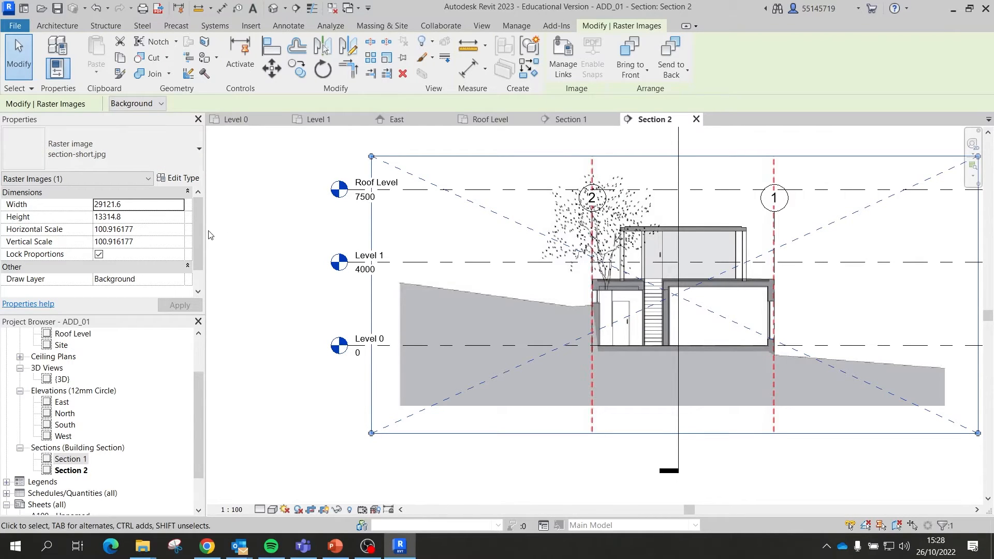
{"action": "scroll", "coordinate": [385, 241], "scroll_direction": "up", "scroll_amount": 2}
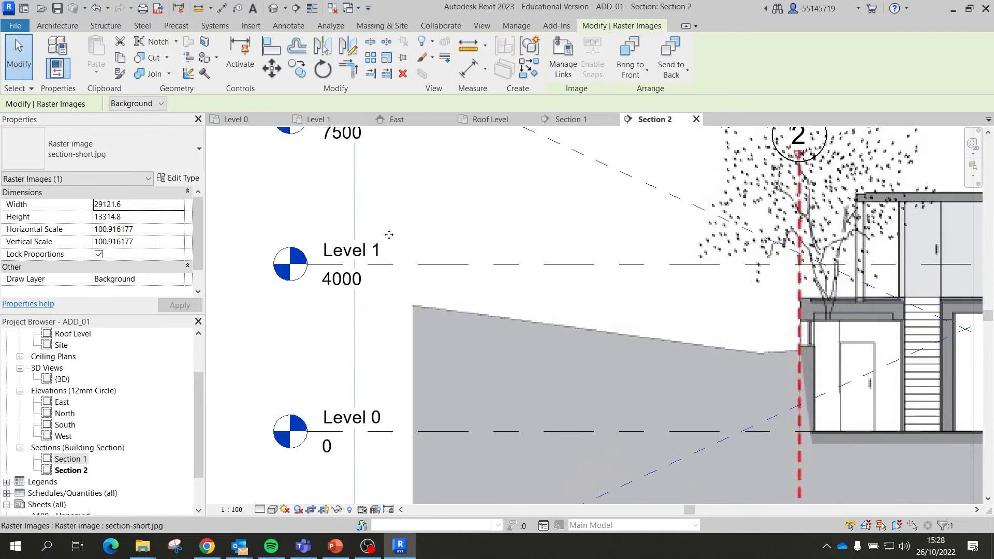
{"action": "scroll", "coordinate": [389, 248], "scroll_direction": "down", "scroll_amount": 2}
{"action": "scroll", "coordinate": [903, 349], "scroll_direction": "up", "scroll_amount": 2}
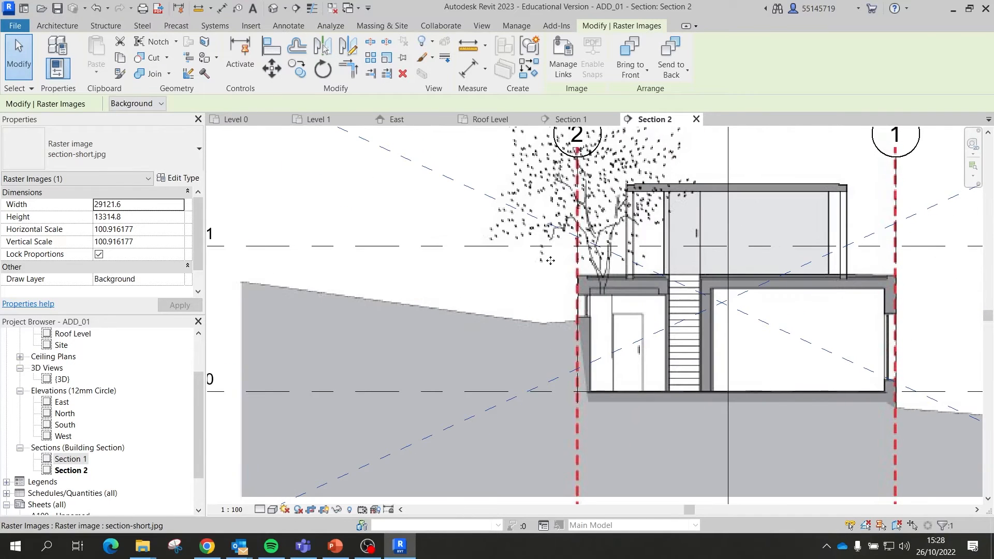
{"action": "scroll", "coordinate": [710, 276], "scroll_direction": "down", "scroll_amount": 2}
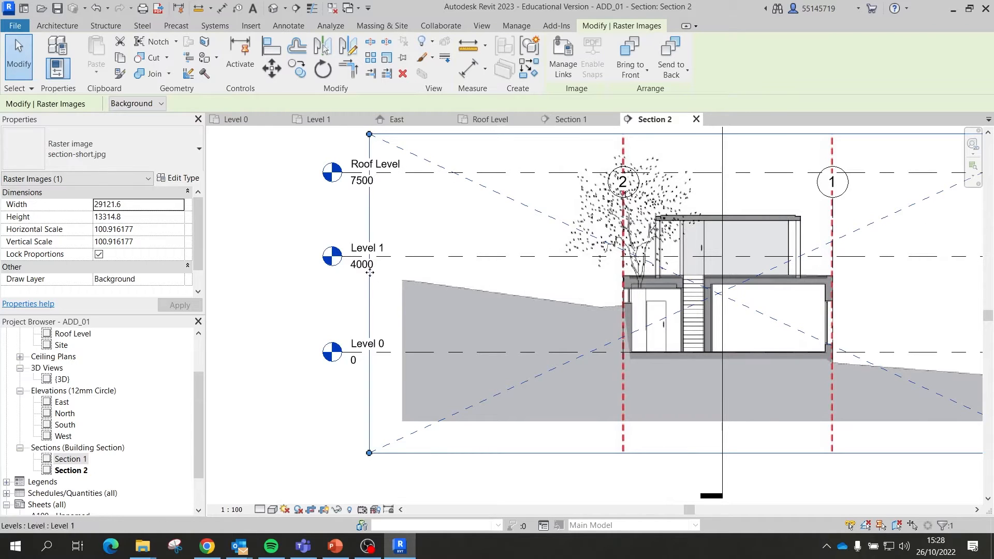
{"action": "scroll", "coordinate": [384, 283], "scroll_direction": "up", "scroll_amount": 1}
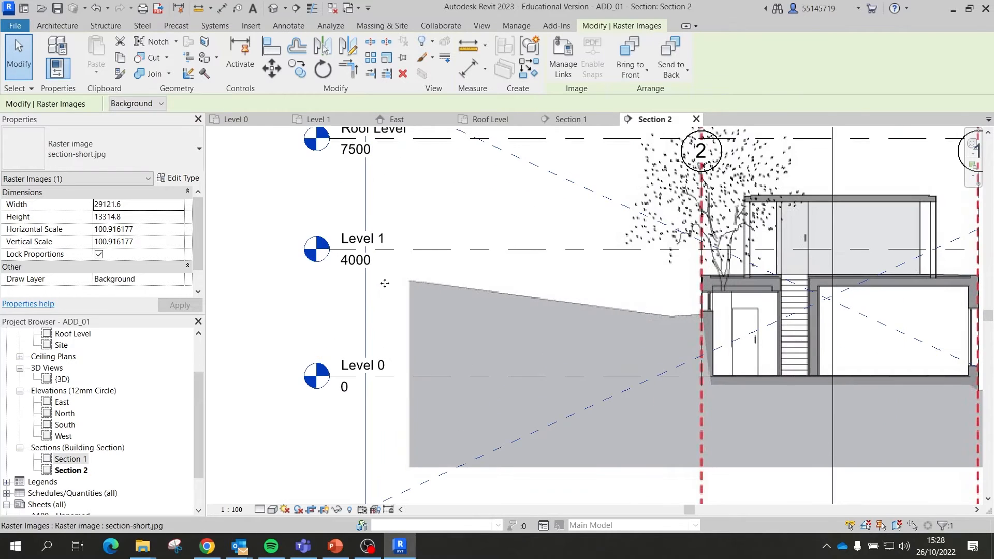
Step: Change Level 1's elevation from 4000 to 3200 in Section 2
{"action": "left_click", "coordinate": [367, 261]}
{"action": "left_click", "coordinate": [367, 261]}
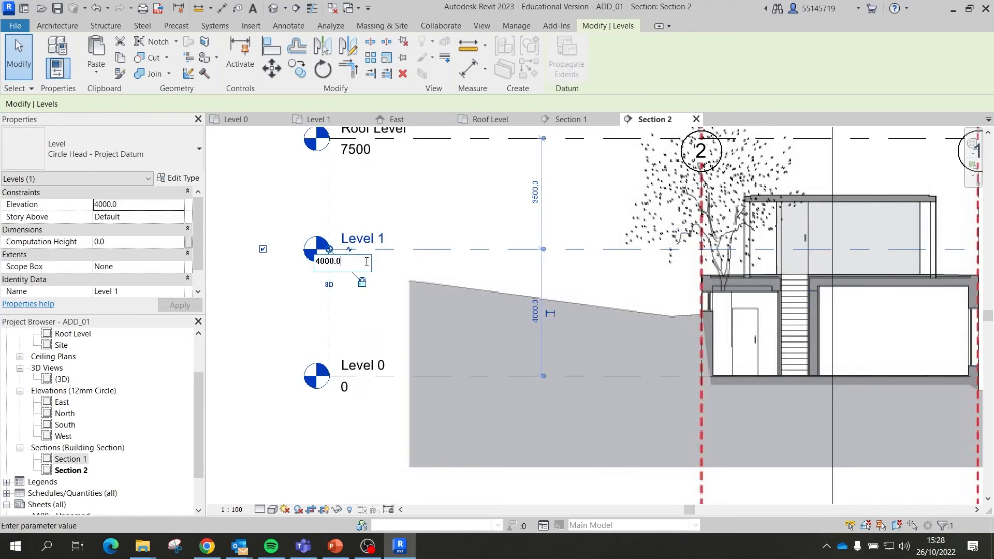
{"action": "double_click", "coordinate": [367, 261]}
{"action": "type", "text": "3200"}
{"action": "key", "text": "Return"}
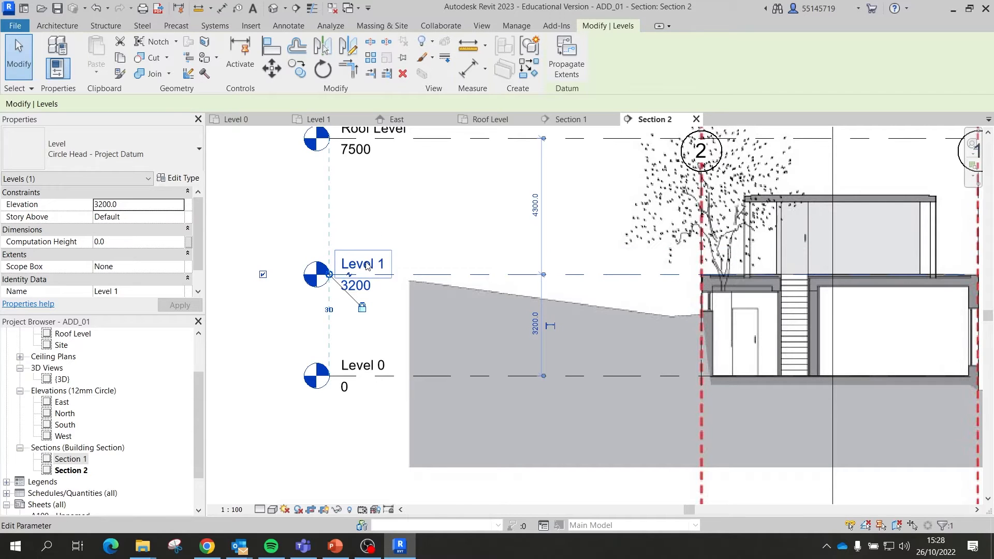
{"action": "scroll", "coordinate": [838, 313], "scroll_direction": "down", "scroll_amount": 1}
{"action": "scroll", "coordinate": [932, 269], "scroll_direction": "up", "scroll_amount": 5}
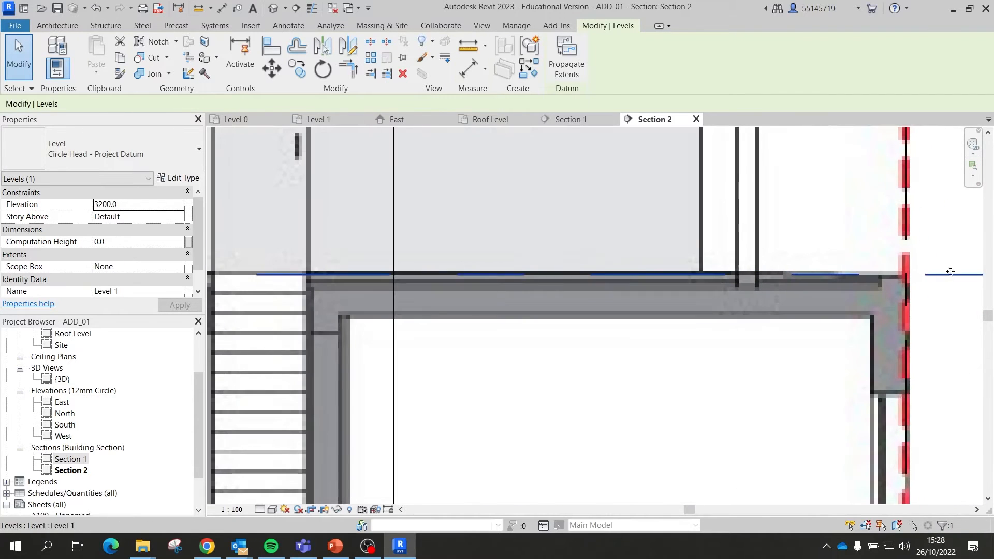
{"action": "scroll", "coordinate": [935, 288], "scroll_direction": "down", "scroll_amount": 4}
{"action": "scroll", "coordinate": [588, 270], "scroll_direction": "down", "scroll_amount": 1}
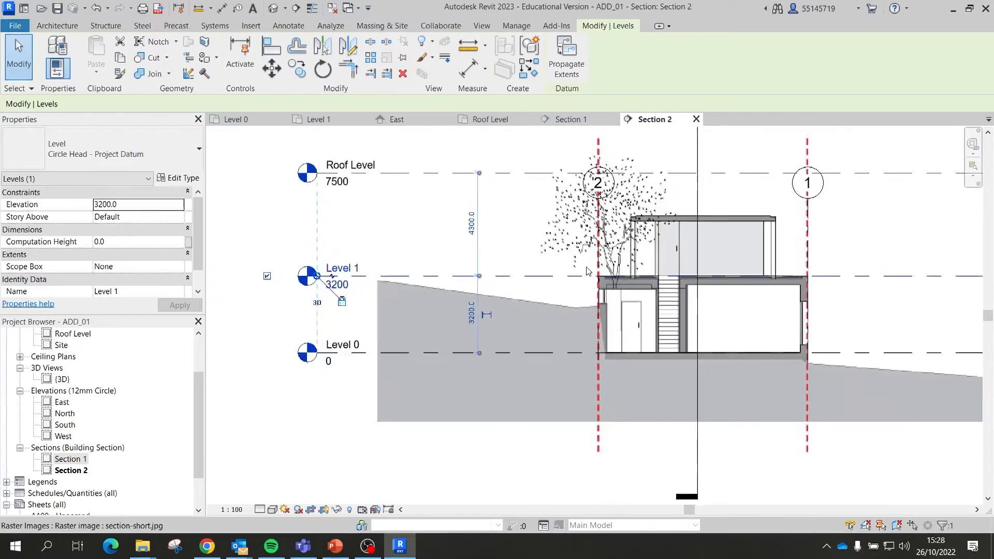
{"action": "scroll", "coordinate": [587, 270], "scroll_direction": "down", "scroll_amount": 1}
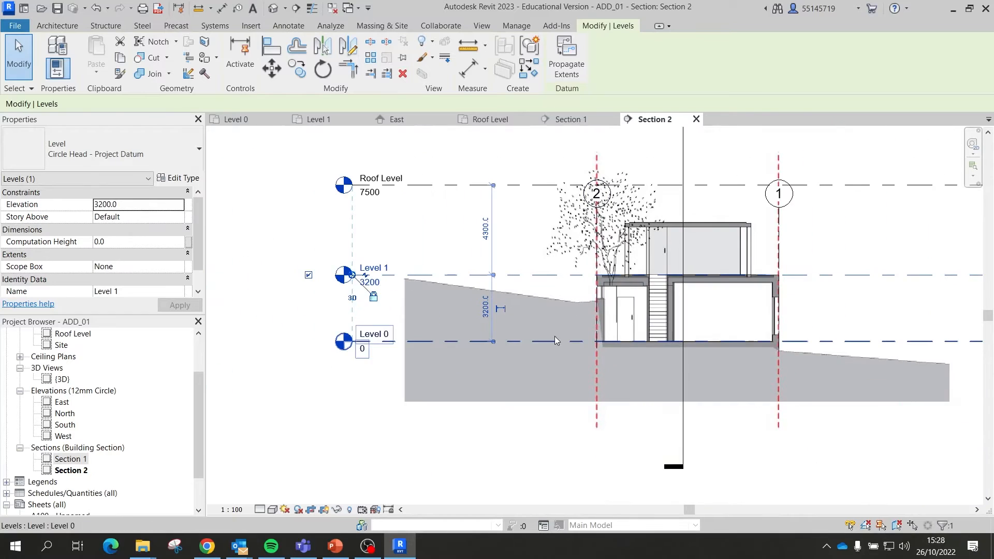
{"action": "scroll", "coordinate": [372, 202], "scroll_direction": "up", "scroll_amount": 2}
Step: Edit the Roof Level elevation through successive values of 5000, 5200 and 5500
{"action": "left_click", "coordinate": [373, 202]}
{"action": "left_click", "coordinate": [379, 198]}
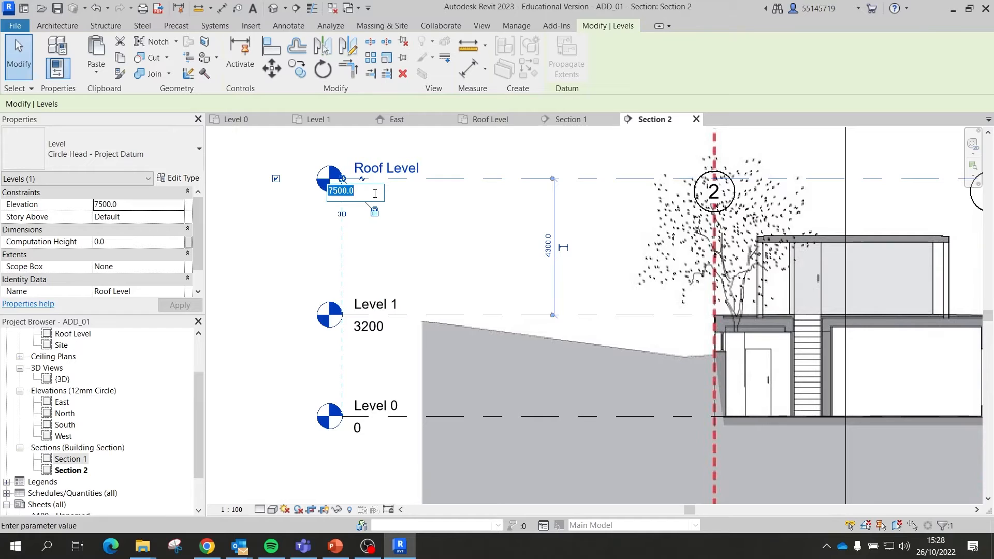
{"action": "type", "text": "5000"}
{"action": "key", "text": "Return"}
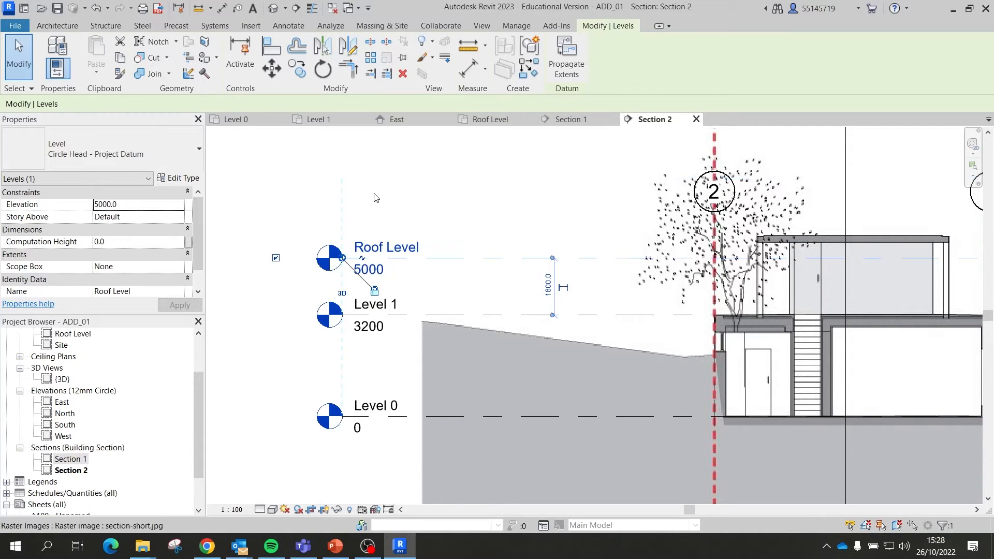
{"action": "left_click", "coordinate": [372, 273]}
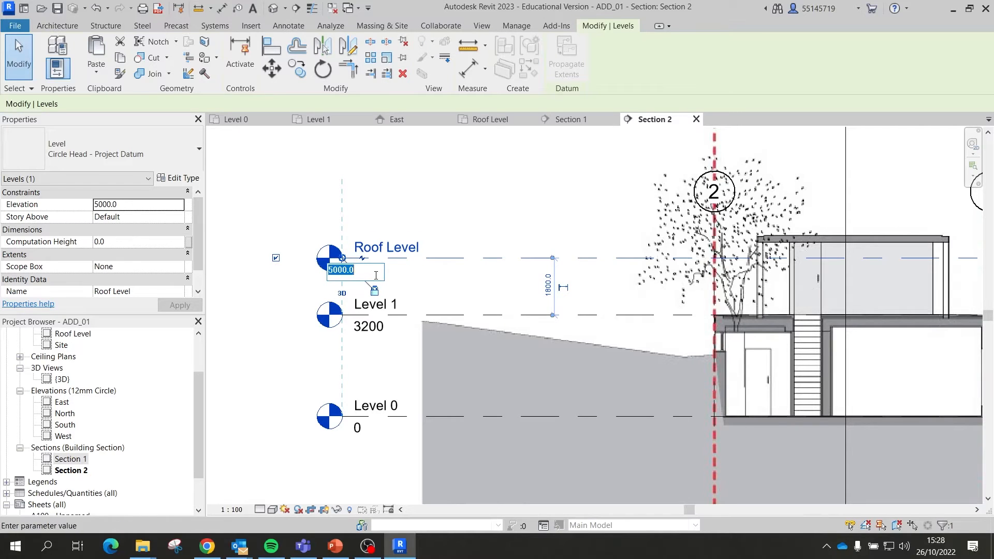
{"action": "type", "text": "5"}
{"action": "key", "text": "Return"}
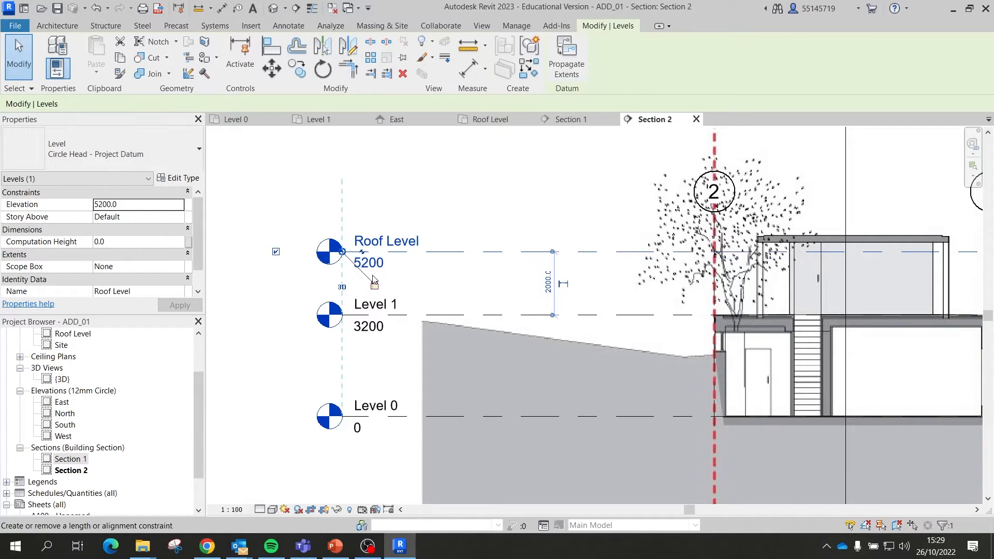
{"action": "left_click", "coordinate": [379, 265]}
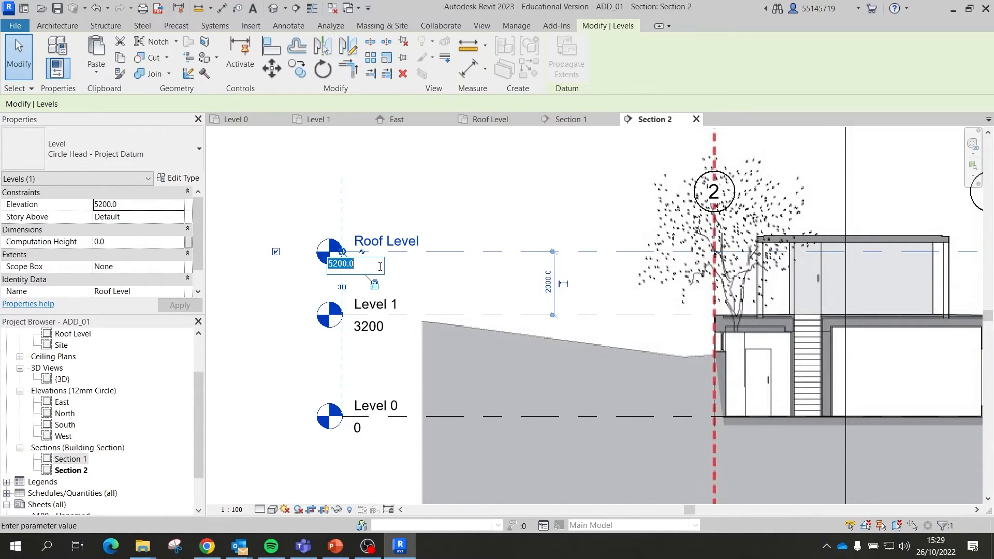
{"action": "type", "text": "5"}
{"action": "key", "text": "Return"}
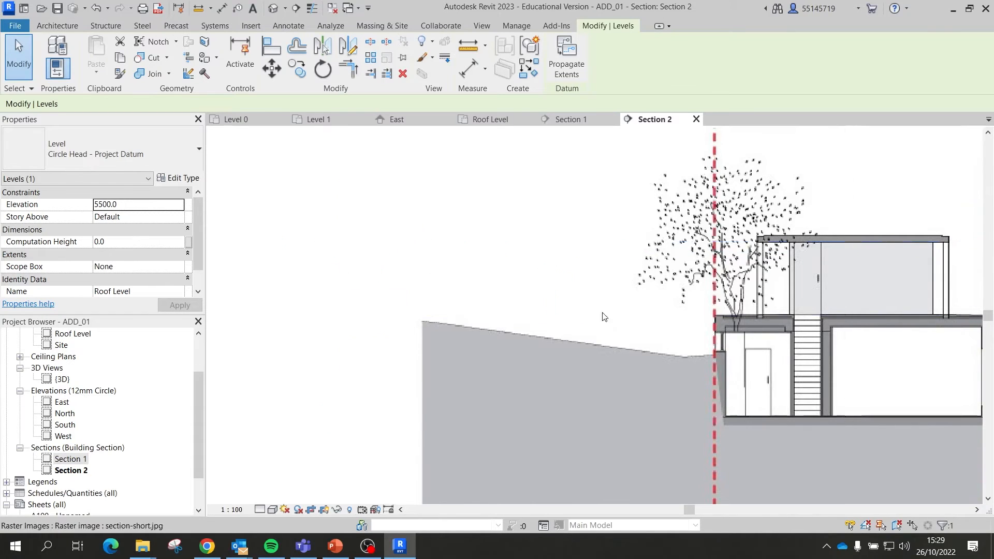
Step: Set the Roof Level elevation to 5700, 2500 above Level 1
{"action": "scroll", "coordinate": [925, 238], "scroll_direction": "up", "scroll_amount": 5}
{"action": "scroll", "coordinate": [768, 241], "scroll_direction": "down", "scroll_amount": 5}
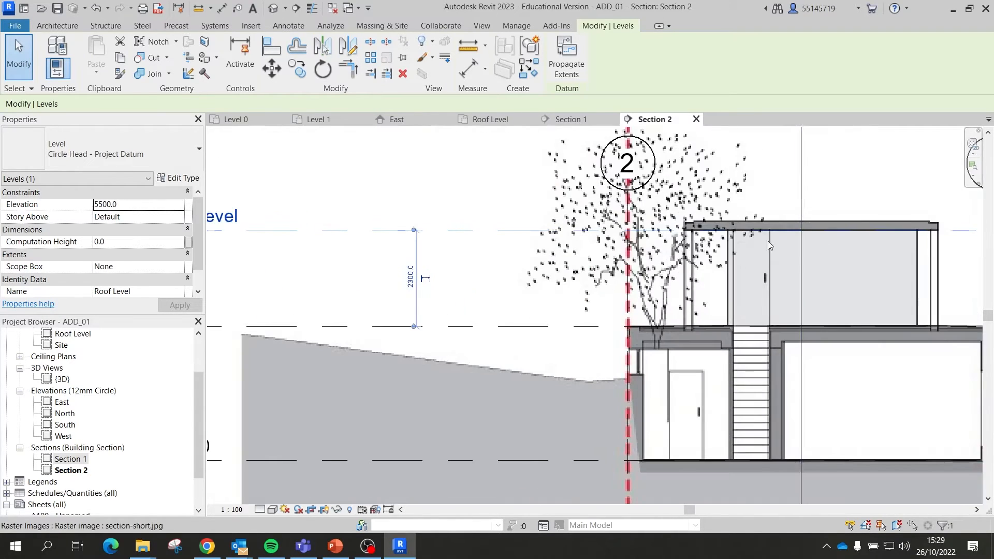
{"action": "scroll", "coordinate": [310, 243], "scroll_direction": "up", "scroll_amount": 4}
{"action": "left_click", "coordinate": [319, 249]}
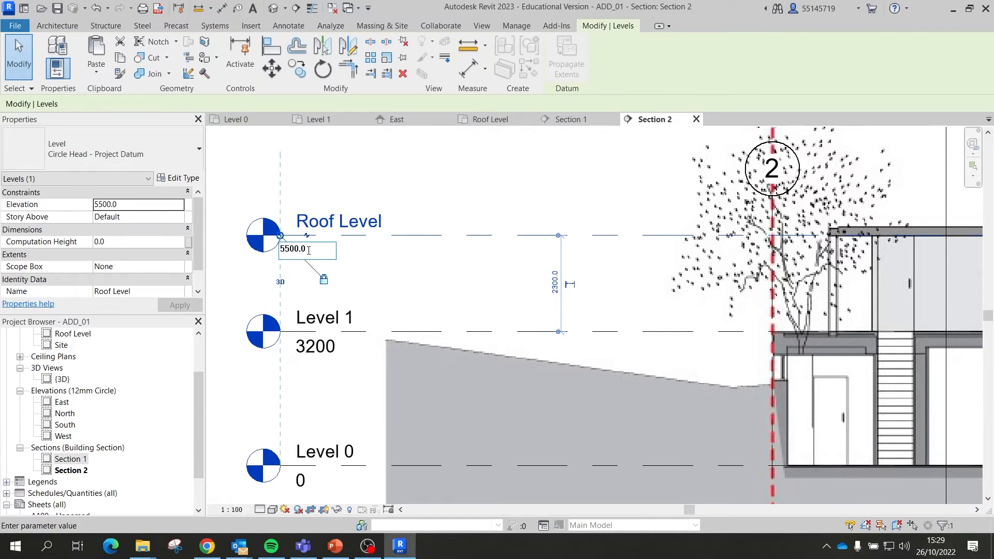
{"action": "left_click_drag", "start_coordinate": [308, 251], "coordinate": [289, 250]}
{"action": "type", "text": "700"}
{"action": "key", "text": "Return"}
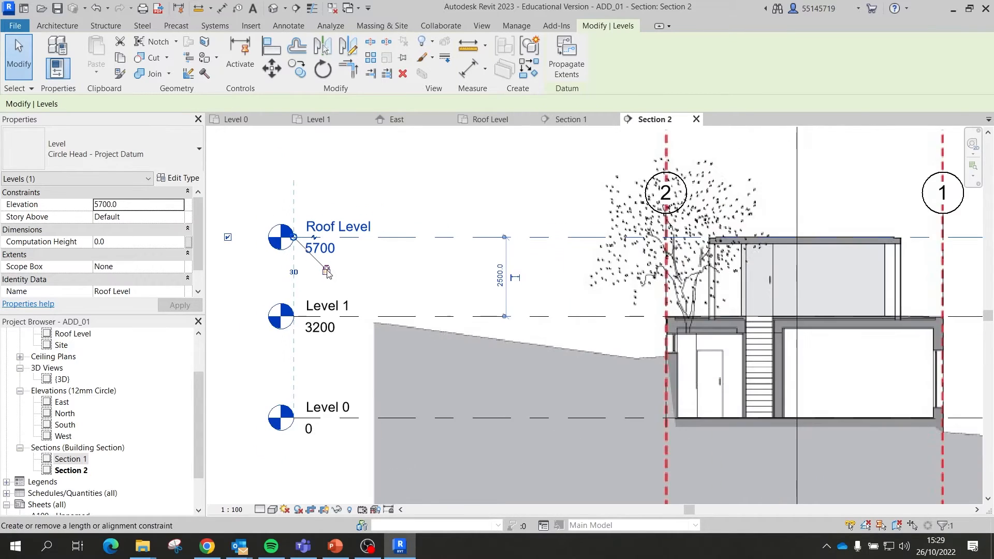
{"action": "scroll", "coordinate": [327, 269], "scroll_direction": "down", "scroll_amount": 2}
{"action": "scroll", "coordinate": [327, 269], "scroll_direction": "down", "scroll_amount": 2}
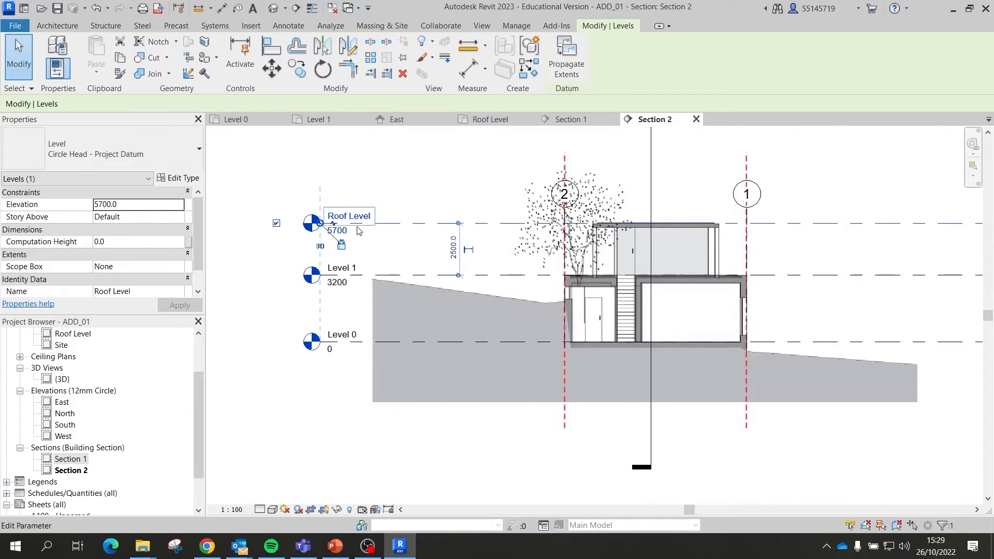
{"action": "scroll", "coordinate": [331, 207], "scroll_direction": "up", "scroll_amount": 2}
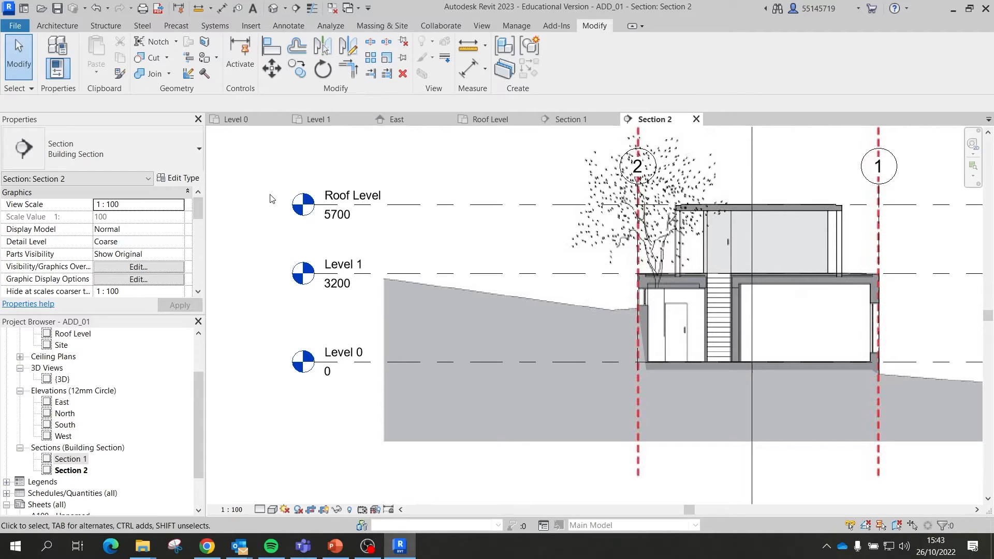
Step: Switch to the Level 0 floor plan view
{"action": "left_click", "coordinate": [244, 120]}
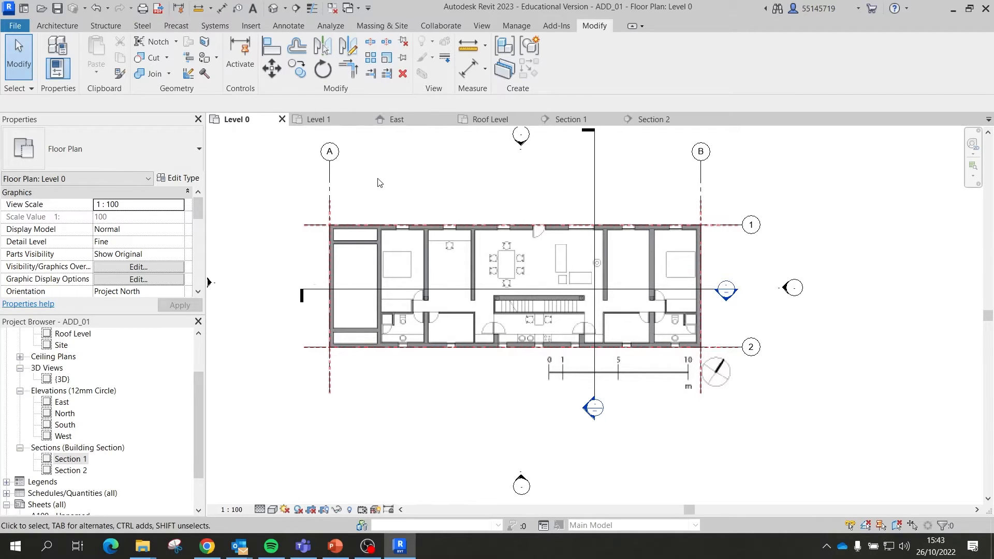
Step: Start the Wall tool with the Wall-Fnd_440Blk foundation wall type selected
{"action": "left_click", "coordinate": [61, 26]}
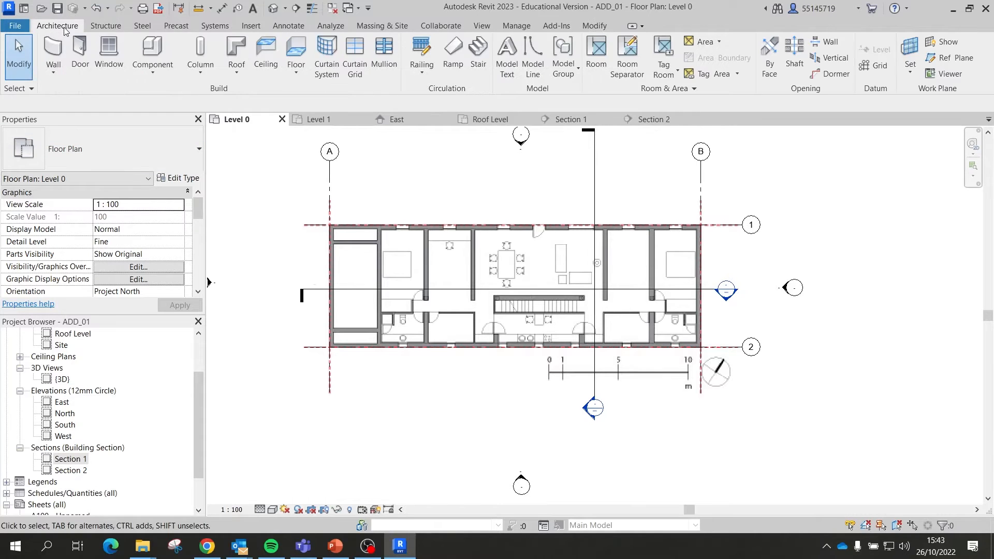
{"action": "left_click", "coordinate": [53, 51]}
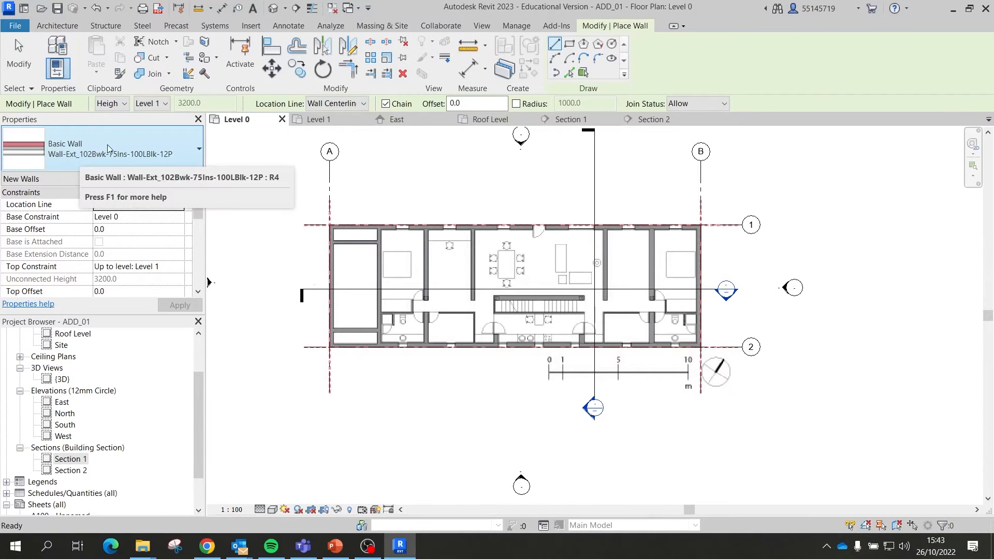
{"action": "left_click", "coordinate": [156, 155]}
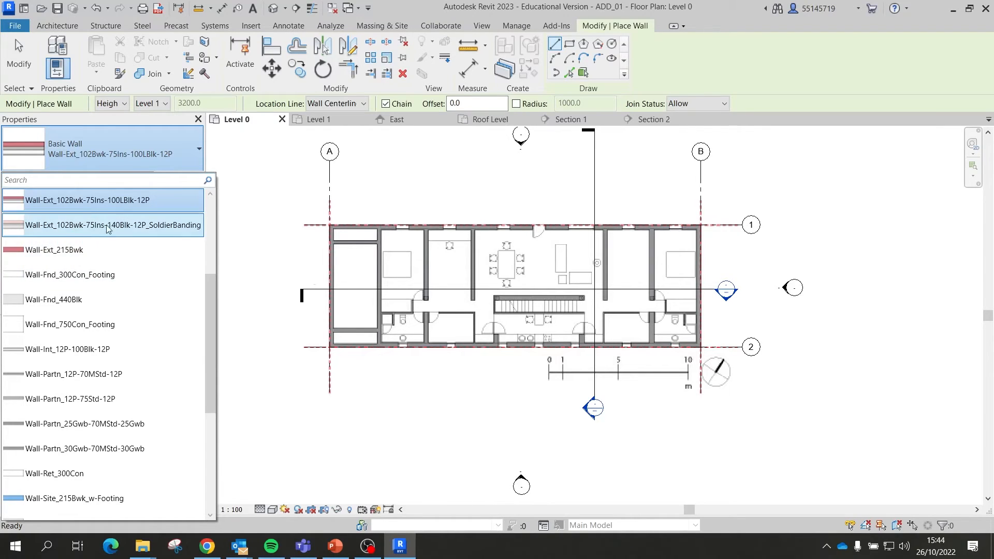
{"action": "left_click", "coordinate": [96, 308]}
{"action": "scroll", "coordinate": [339, 257], "scroll_direction": "up", "scroll_amount": 3}
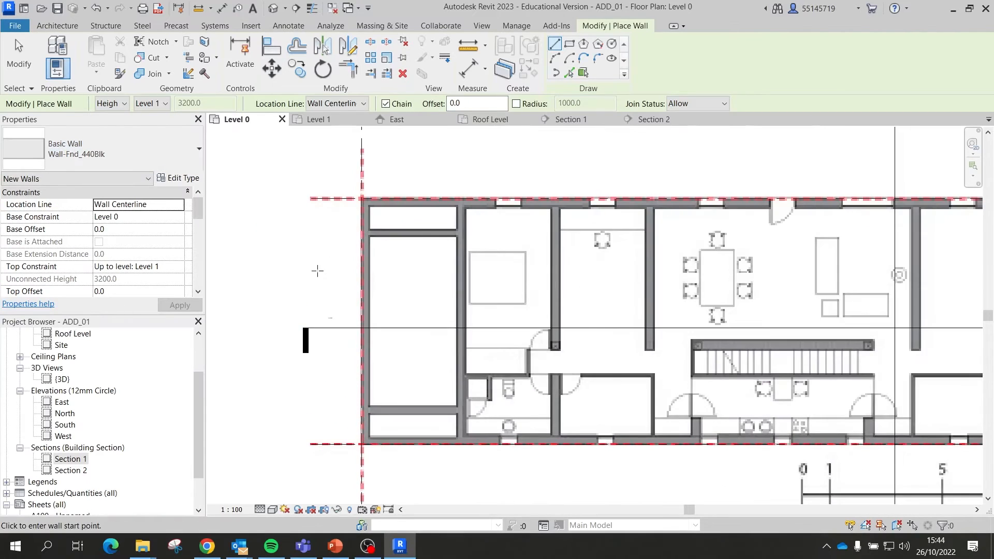
{"action": "scroll", "coordinate": [317, 271], "scroll_direction": "down", "scroll_amount": 5}
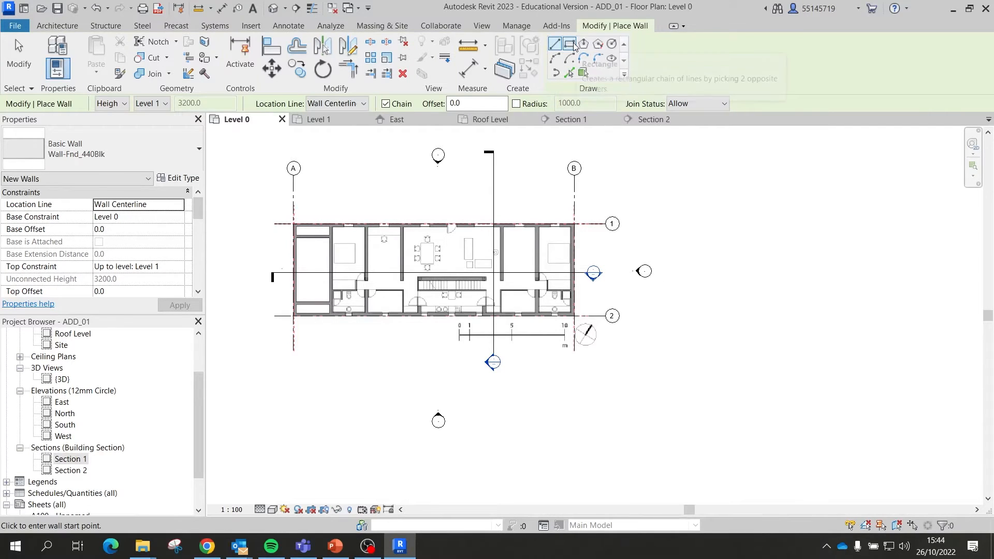
Step: Draw a rectangle of walls from grid A/1 to B/2, Location Line Finish Face: Exterior
{"action": "left_click", "coordinate": [569, 45]}
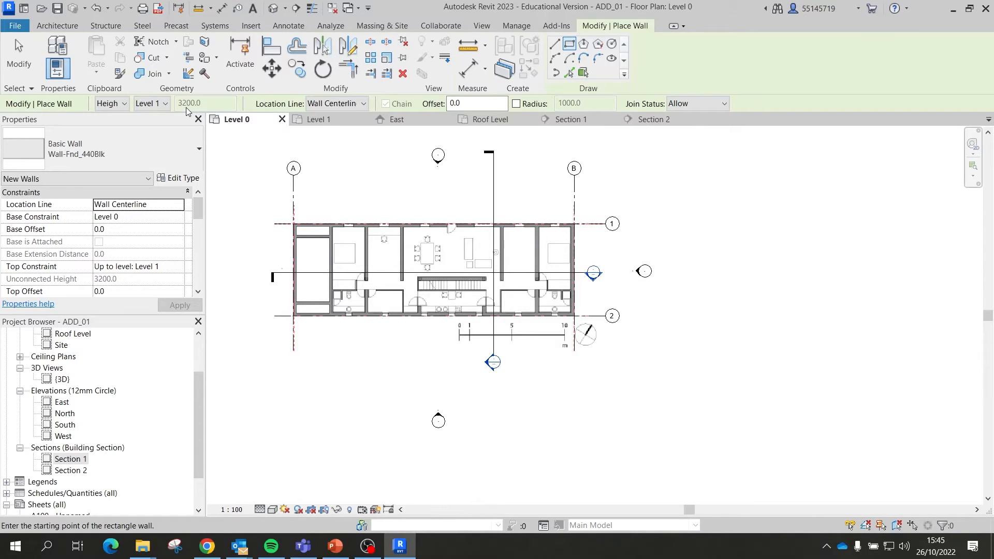
{"action": "left_click", "coordinate": [315, 105]}
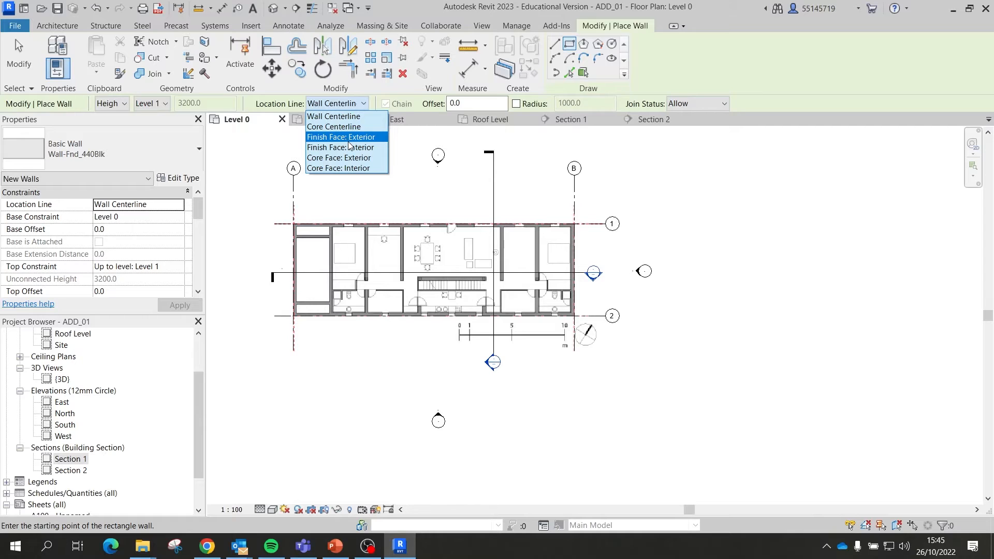
{"action": "left_click", "coordinate": [349, 137]}
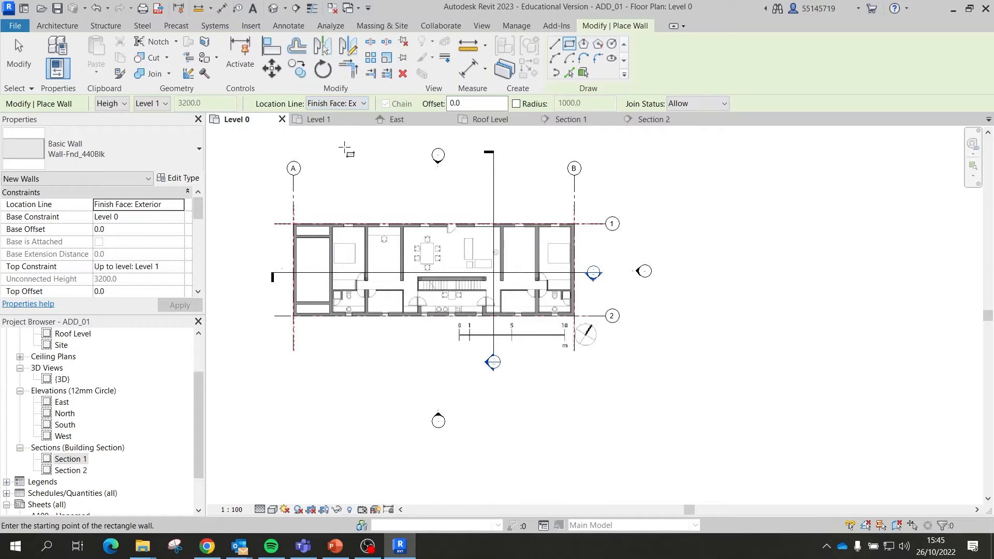
{"action": "scroll", "coordinate": [300, 228], "scroll_direction": "up", "scroll_amount": 3}
{"action": "left_click", "coordinate": [285, 216]}
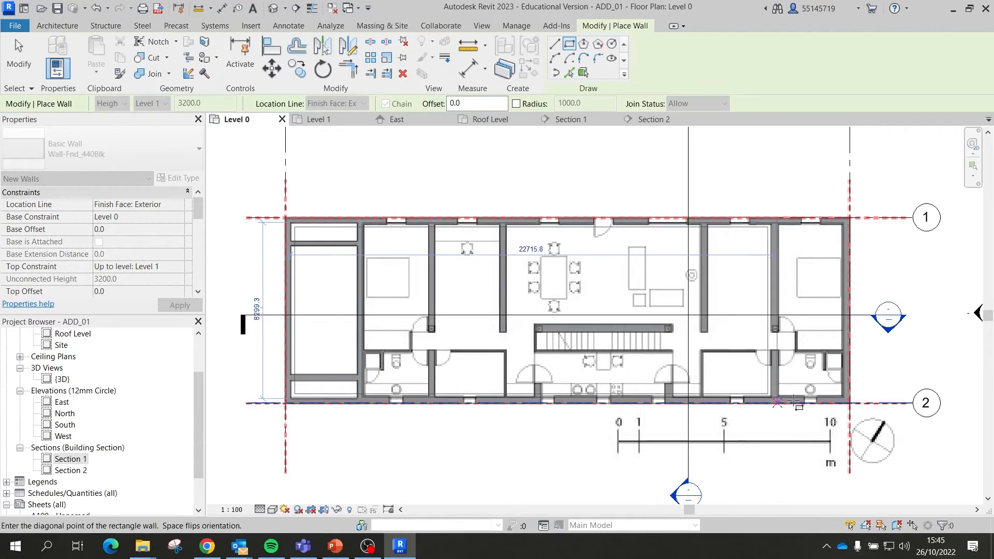
{"action": "left_click", "coordinate": [849, 403]}
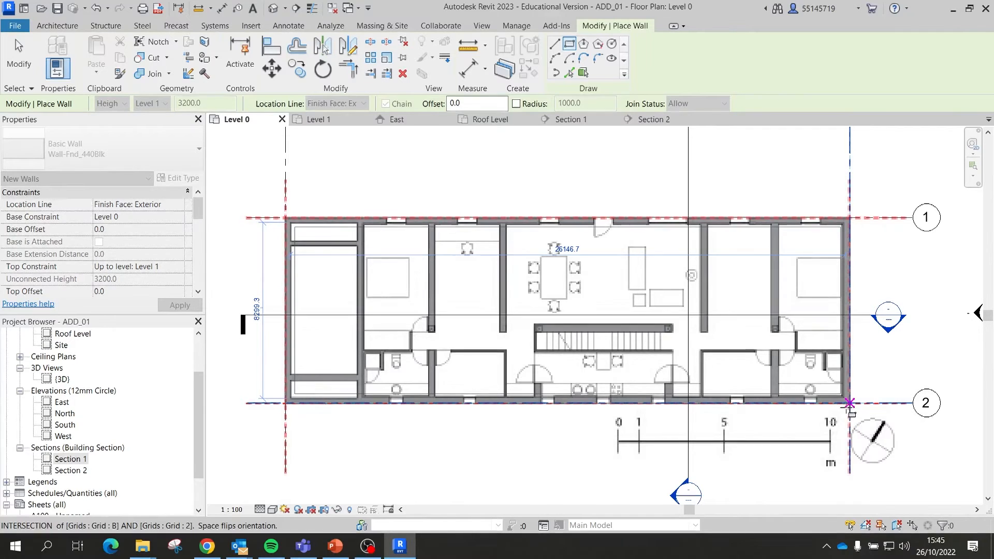
{"action": "key", "text": "Escape"}
{"action": "key", "text": "Escape"}
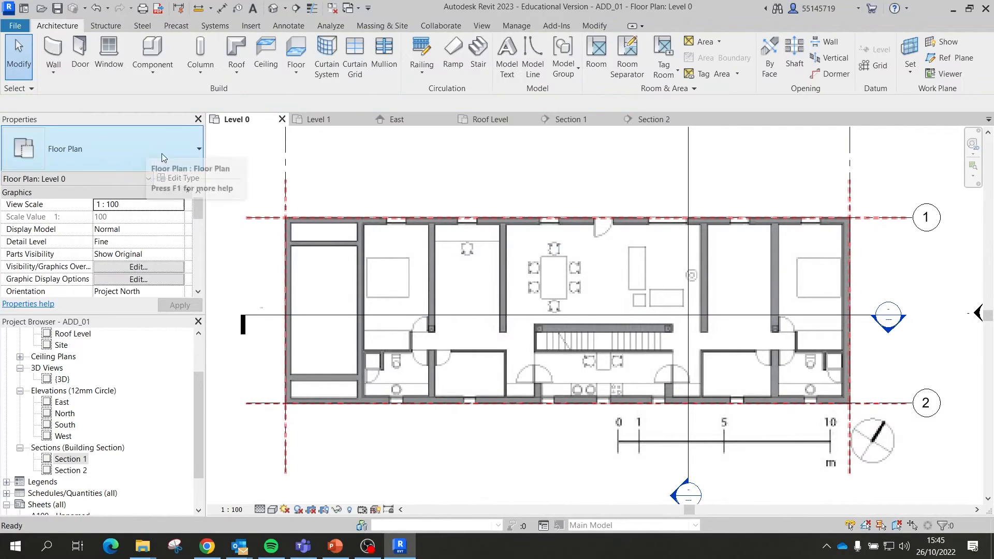
Step: Start a new wall with the Wall-Ret_300Con type selected
{"action": "left_click", "coordinate": [53, 51]}
{"action": "left_click", "coordinate": [197, 150]}
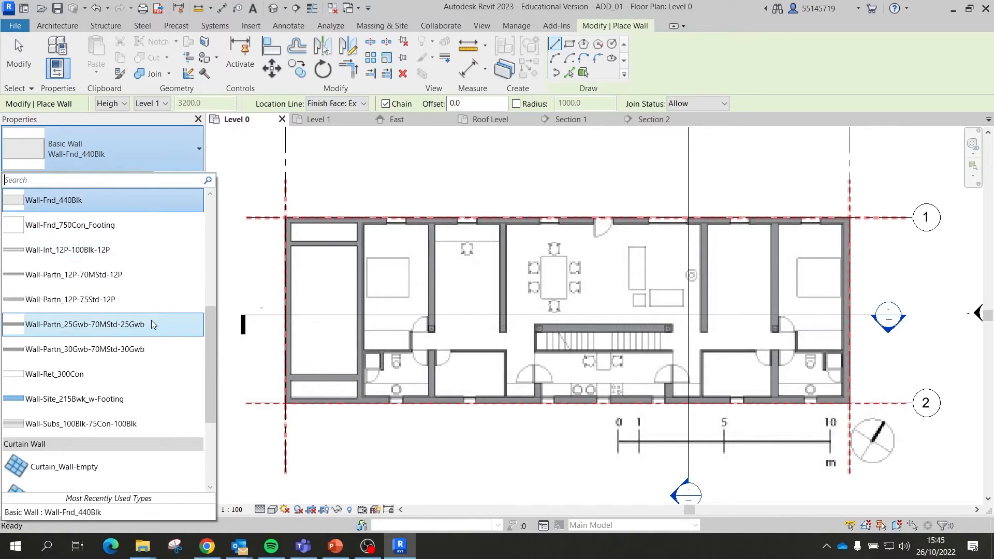
{"action": "scroll", "coordinate": [152, 324], "scroll_direction": "down", "scroll_amount": 1}
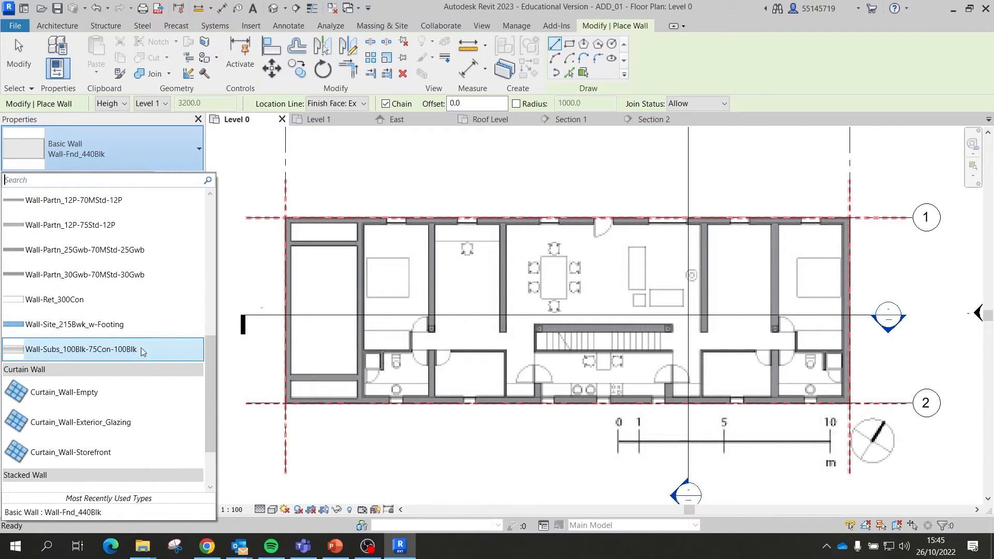
{"action": "left_click", "coordinate": [163, 299]}
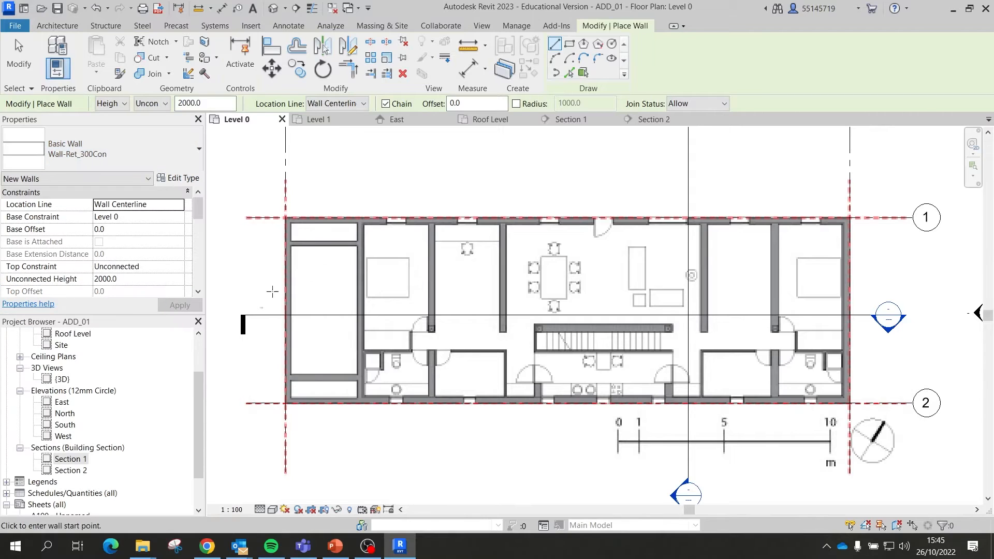
{"action": "left_click", "coordinate": [285, 218]}
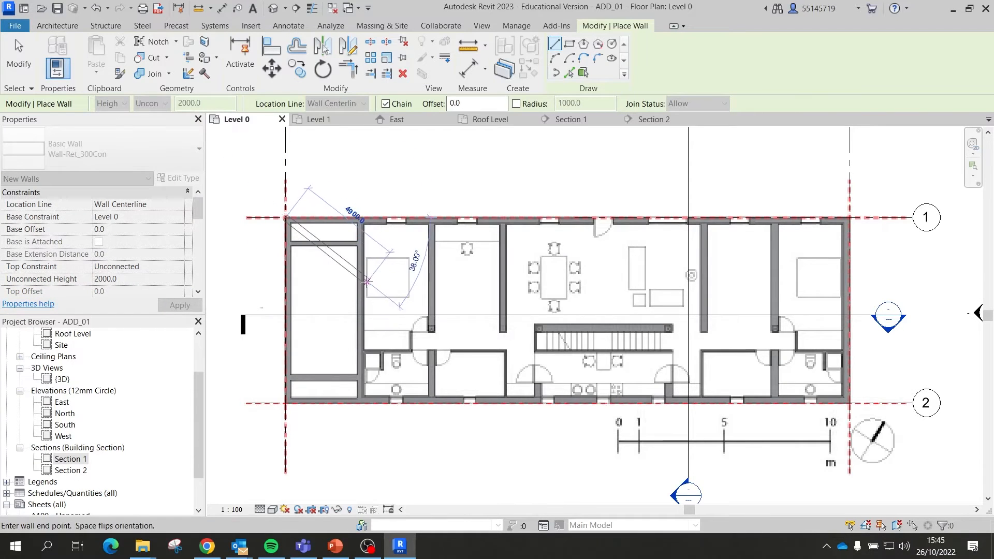
{"action": "key", "text": "Escape"}
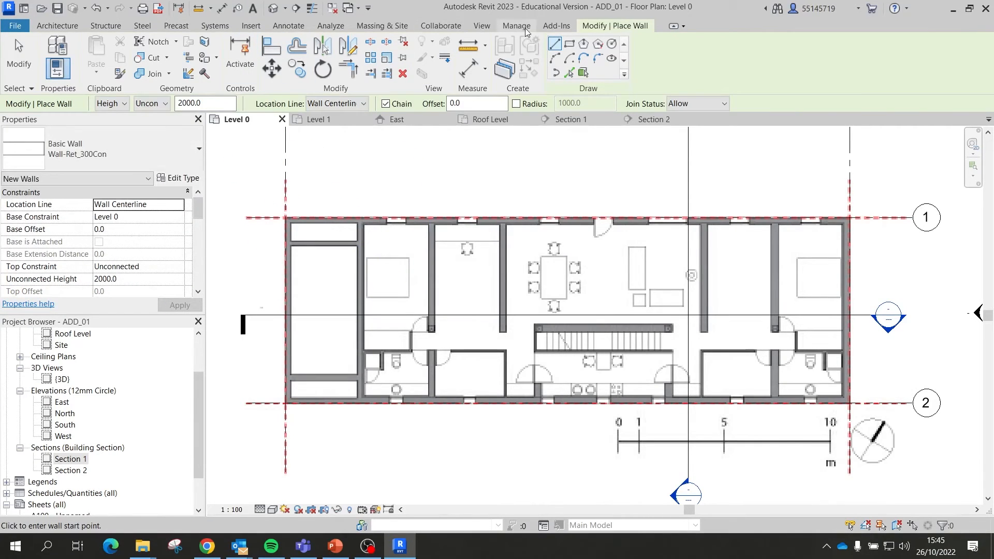
Step: Draw the Wall-Ret_300Con rectangle, aligned on Finish Face: Exterior, from grid A/1 to B/2
{"action": "left_click", "coordinate": [569, 43]}
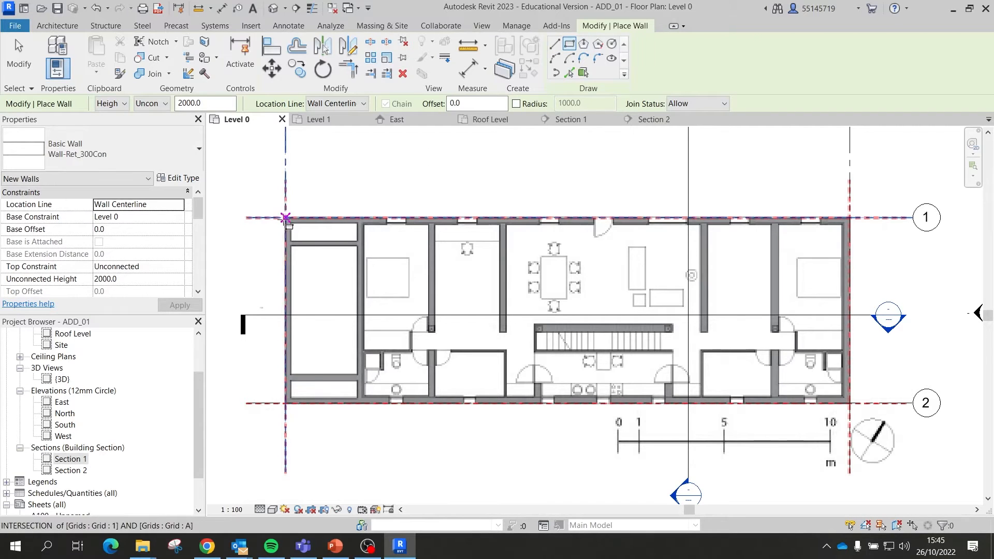
{"action": "left_click", "coordinate": [284, 220]}
{"action": "scroll", "coordinate": [279, 229], "scroll_direction": "down", "scroll_amount": 2}
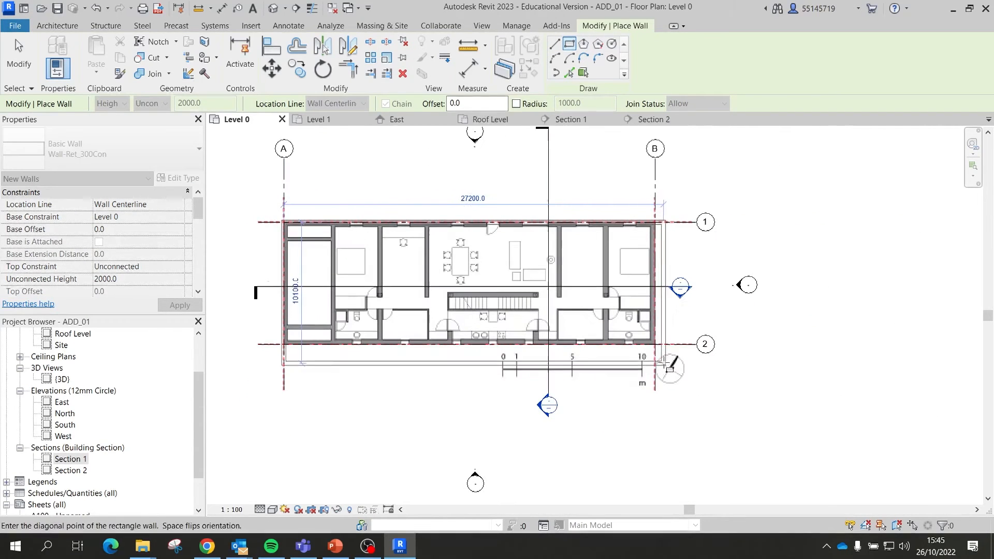
{"action": "scroll", "coordinate": [281, 231], "scroll_direction": "up", "scroll_amount": 2}
{"action": "key", "text": "Escape"}
{"action": "left_click", "coordinate": [319, 103]}
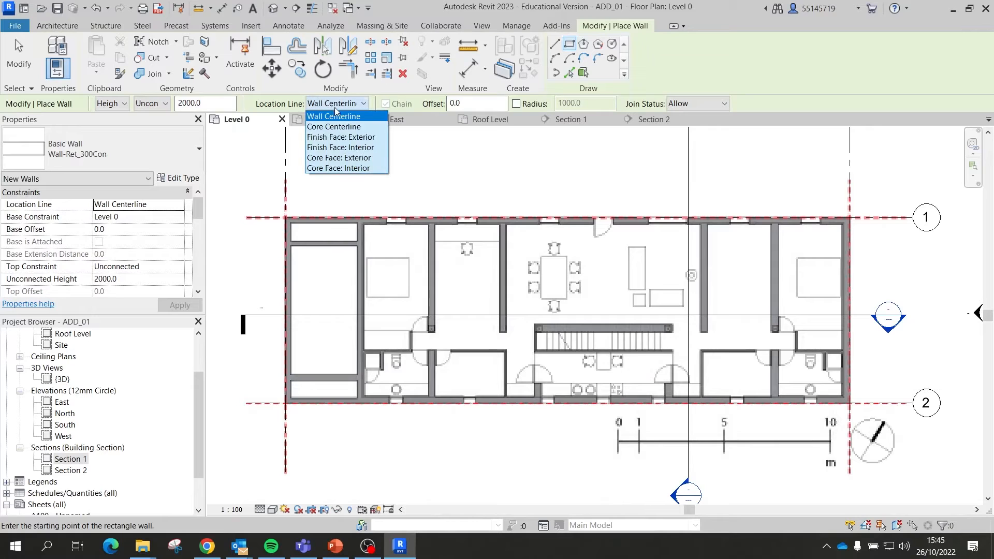
{"action": "left_click", "coordinate": [346, 140]}
{"action": "left_click", "coordinate": [286, 219]}
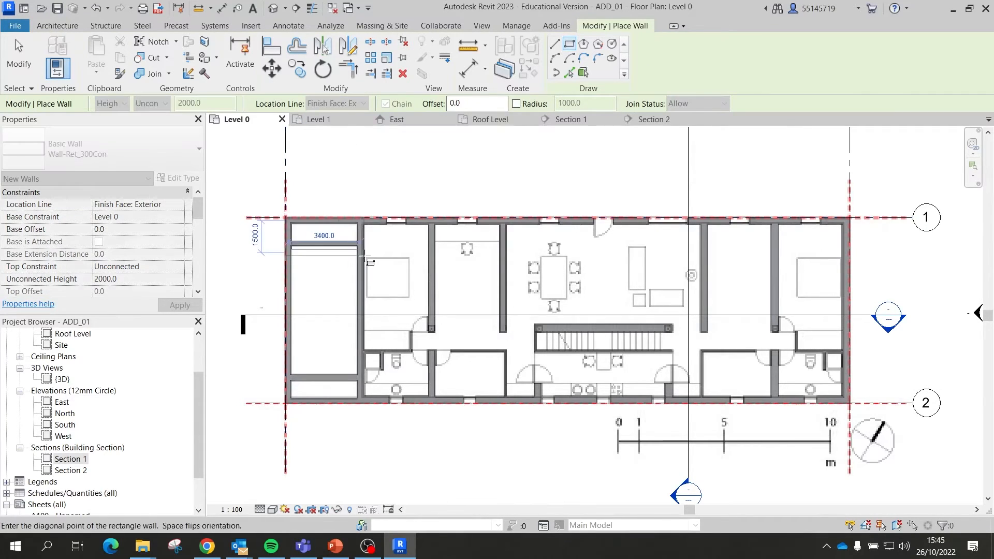
{"action": "scroll", "coordinate": [362, 259], "scroll_direction": "down", "scroll_amount": 1}
{"action": "scroll", "coordinate": [730, 368], "scroll_direction": "up", "scroll_amount": 2}
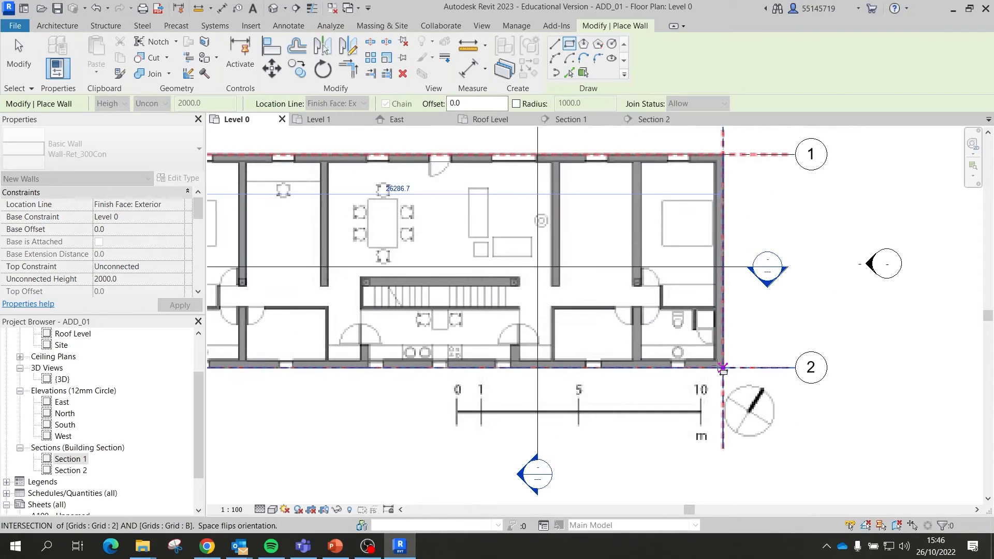
{"action": "left_click", "coordinate": [723, 368]}
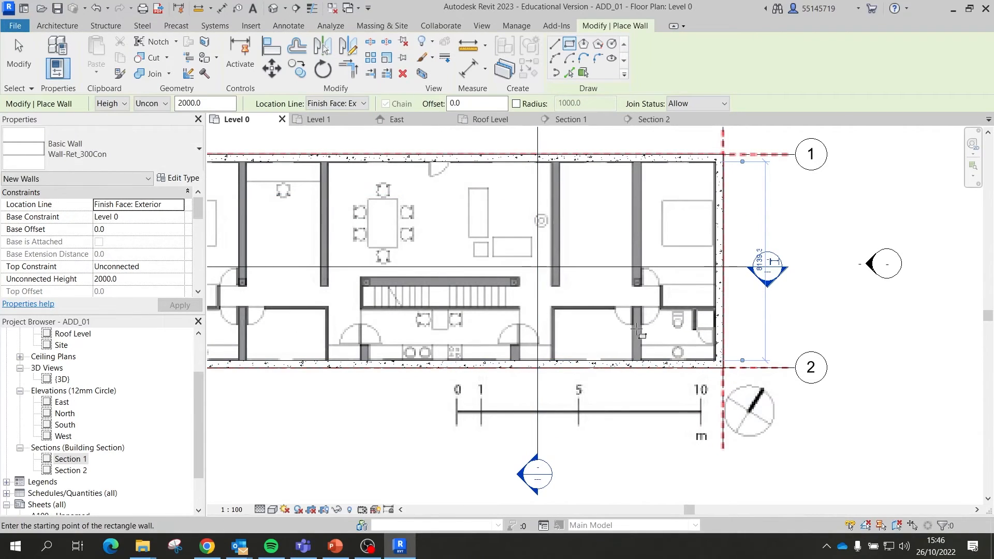
Step: Open the {3D} view, orbit around the retaining walls and select the front wall
{"action": "key", "text": "Escape"}
{"action": "key", "text": "Escape"}
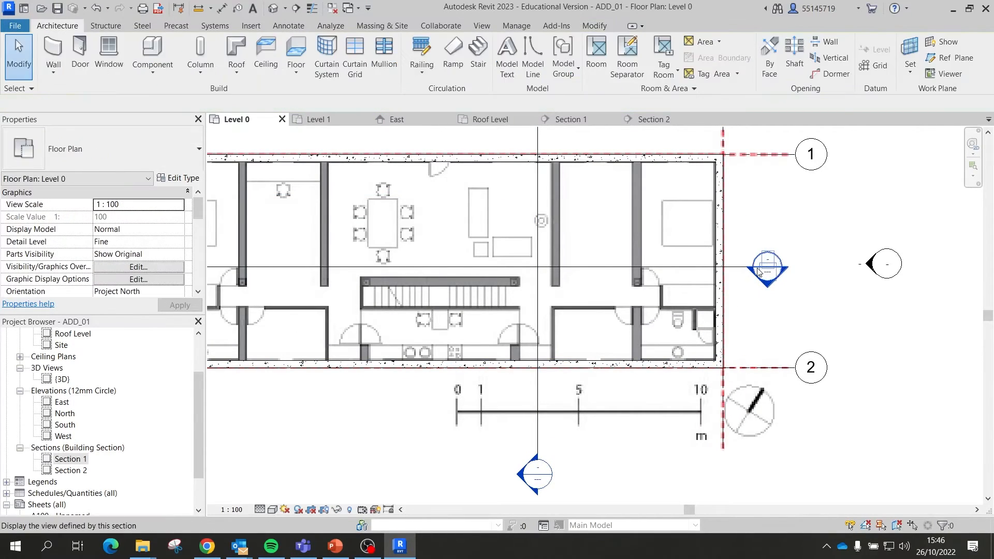
{"action": "scroll", "coordinate": [625, 278], "scroll_direction": "down", "scroll_amount": 2}
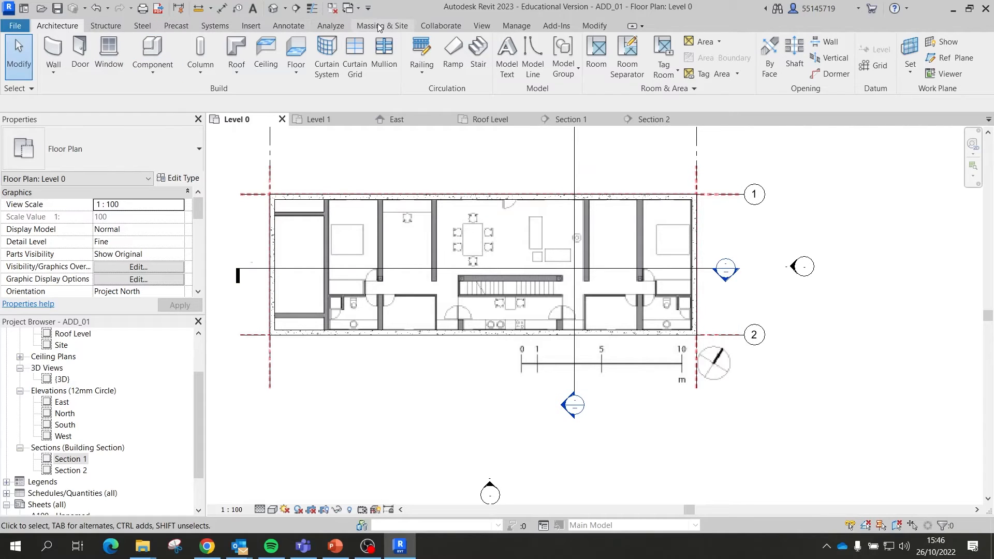
{"action": "left_click", "coordinate": [490, 26]}
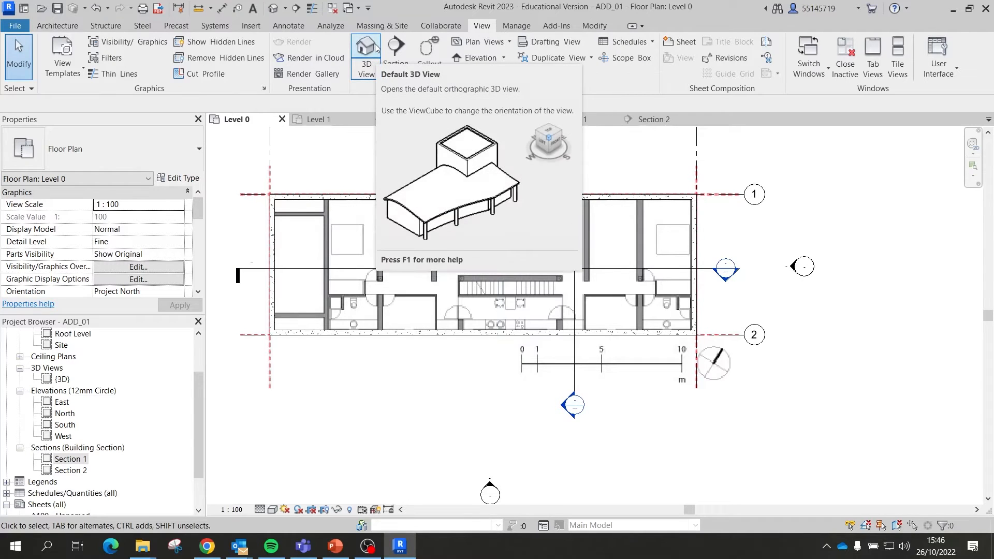
{"action": "scroll", "coordinate": [118, 393], "scroll_direction": "down", "scroll_amount": 1}
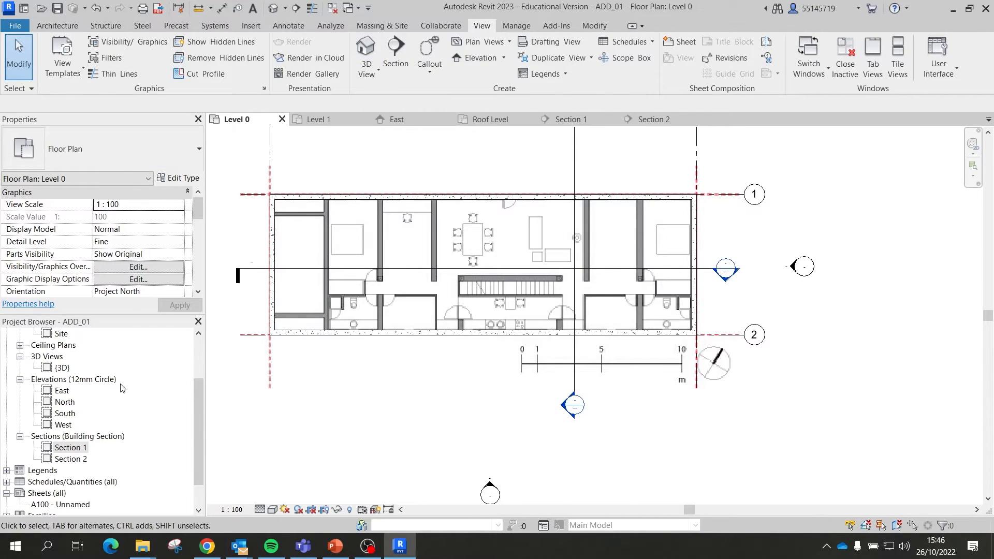
{"action": "double_click", "coordinate": [63, 368]}
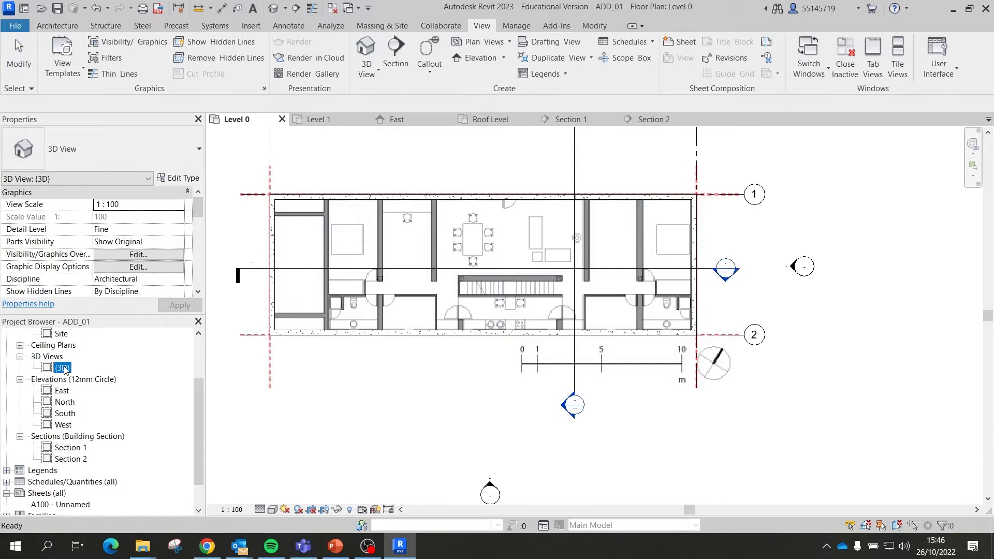
{"action": "scroll", "coordinate": [831, 299], "scroll_direction": "up", "scroll_amount": 2}
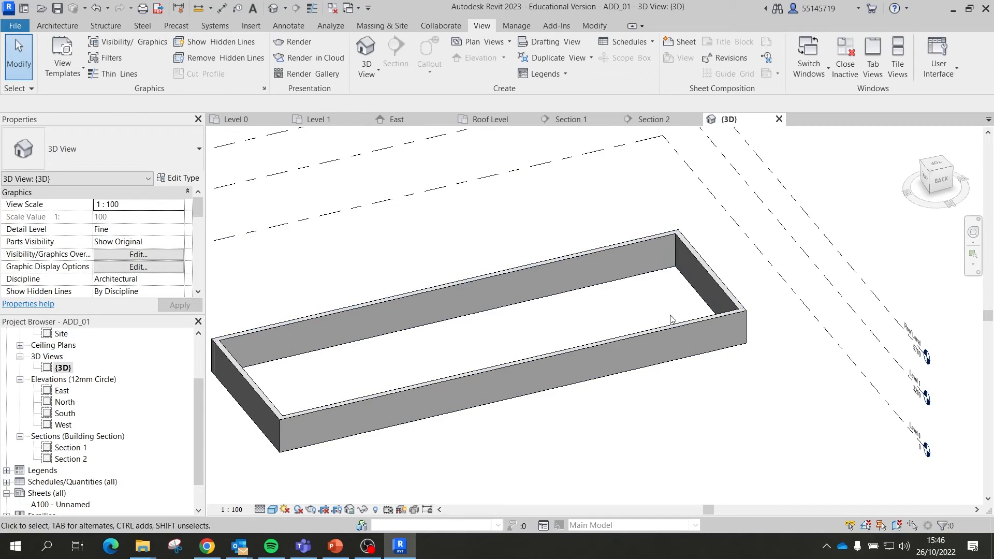
{"action": "middle_click_drag", "start_coordinate": [670, 318], "coordinate": [854, 277], "text": "shift"}
{"action": "left_click", "coordinate": [648, 329]}
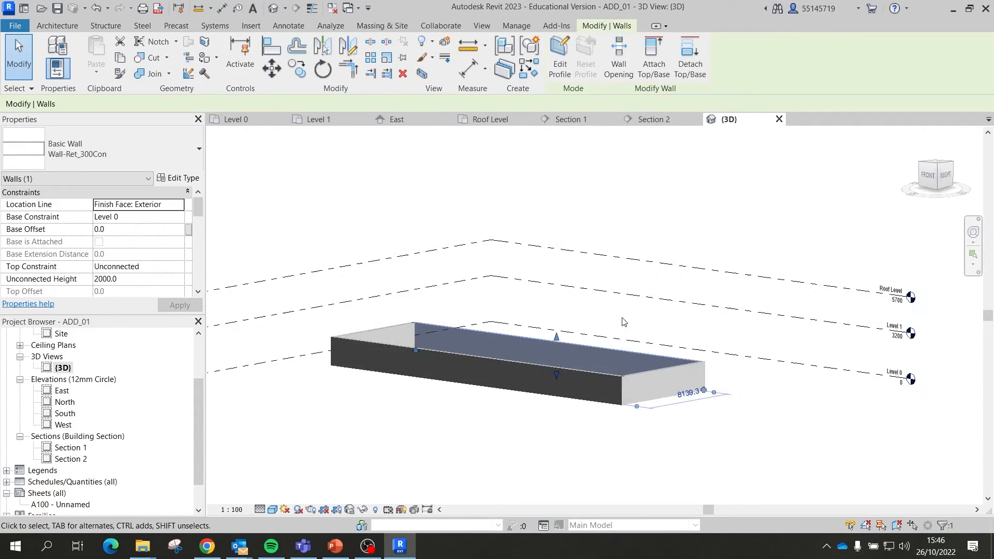
Step: Check the East elevation, then return to the Level 0 floor plan
{"action": "left_click", "coordinate": [413, 118]}
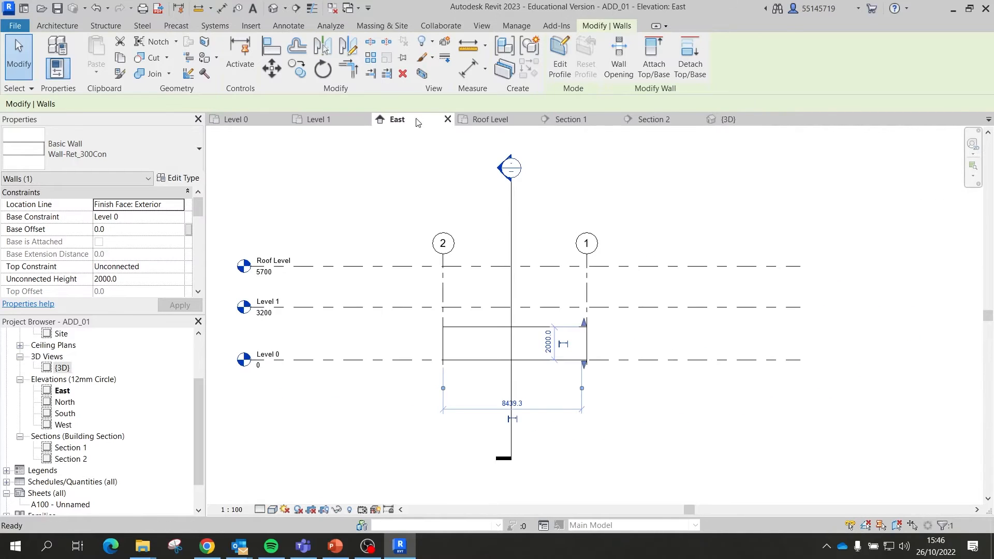
{"action": "scroll", "coordinate": [549, 357], "scroll_direction": "up", "scroll_amount": 3}
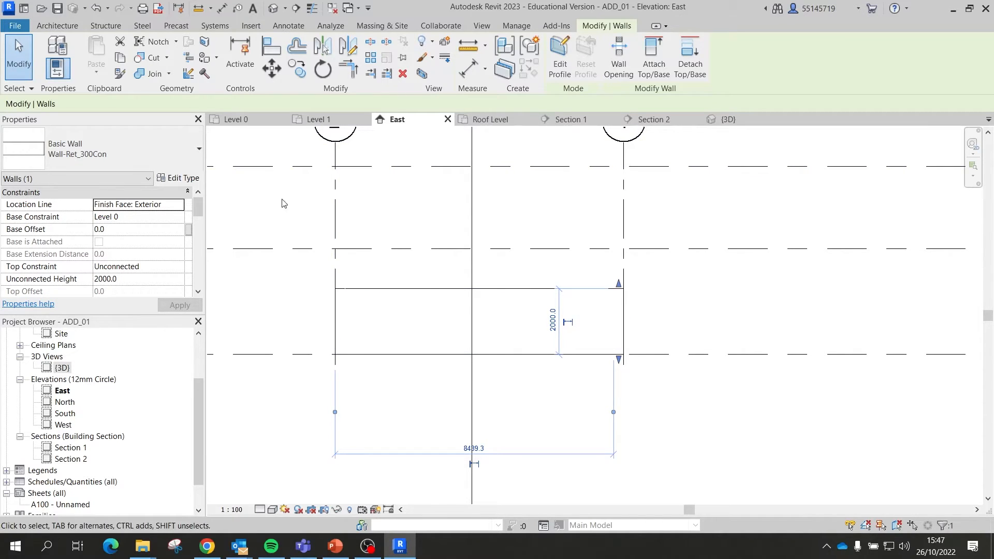
{"action": "left_click", "coordinate": [234, 119]}
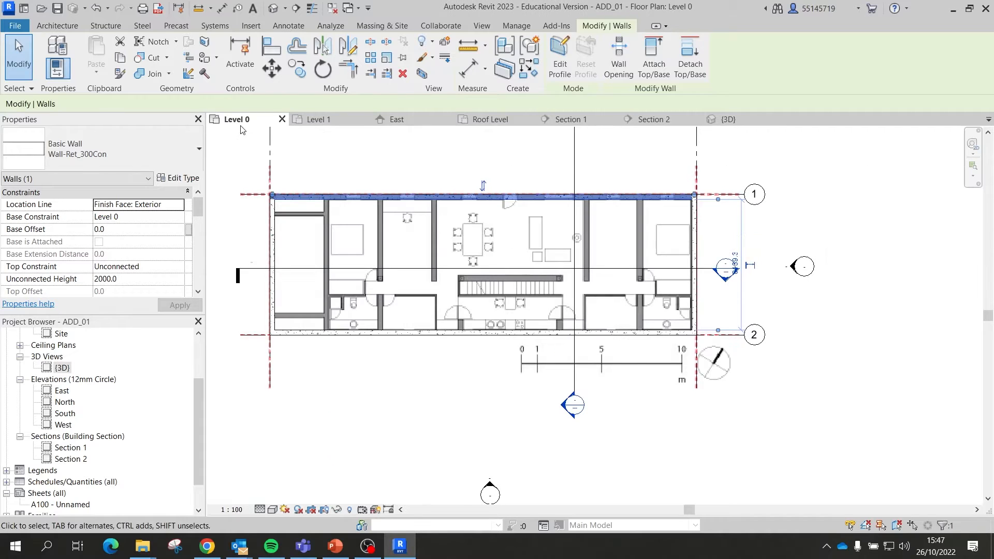
Step: Set the four retaining walls' top constraint to Up to Level 1
{"action": "left_click", "coordinate": [356, 342]}
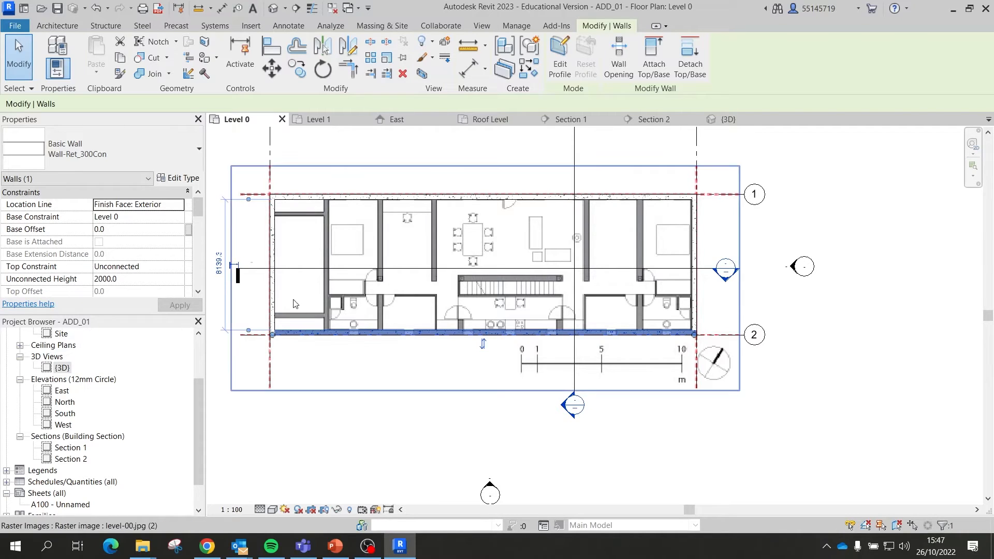
{"action": "left_click", "coordinate": [274, 299], "text": "ctrl"}
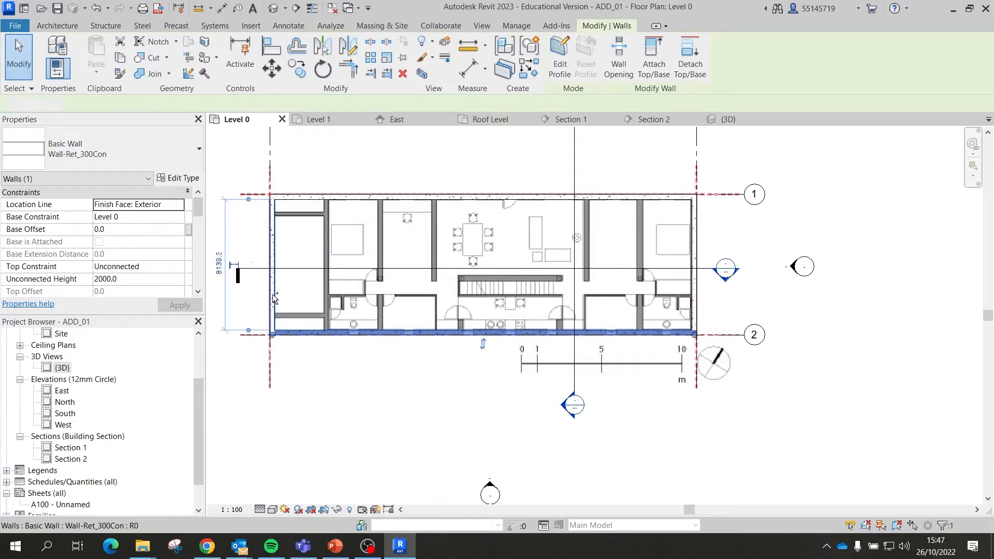
{"action": "left_click", "coordinate": [356, 195], "text": "ctrl"}
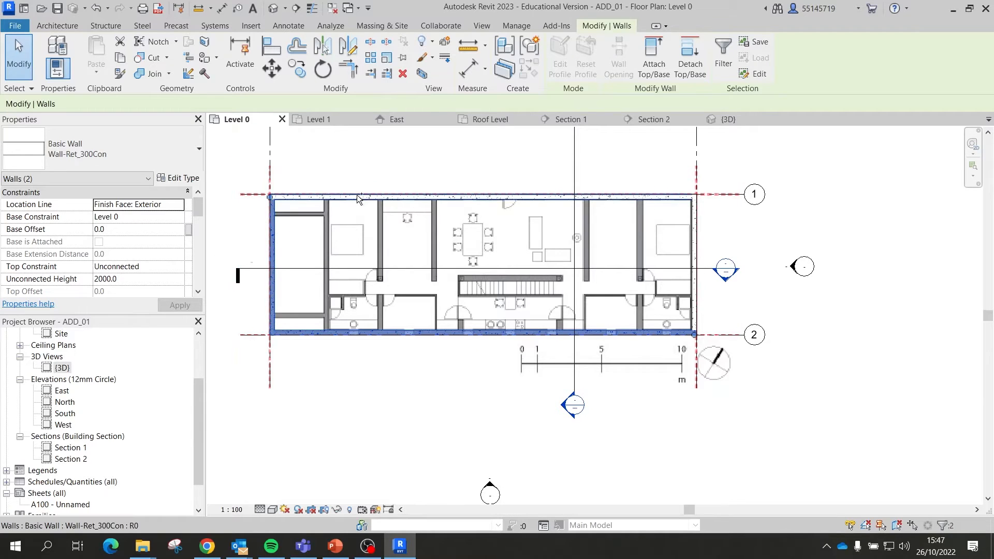
{"action": "left_click", "coordinate": [694, 251], "text": "ctrl"}
{"action": "left_click", "coordinate": [179, 267]}
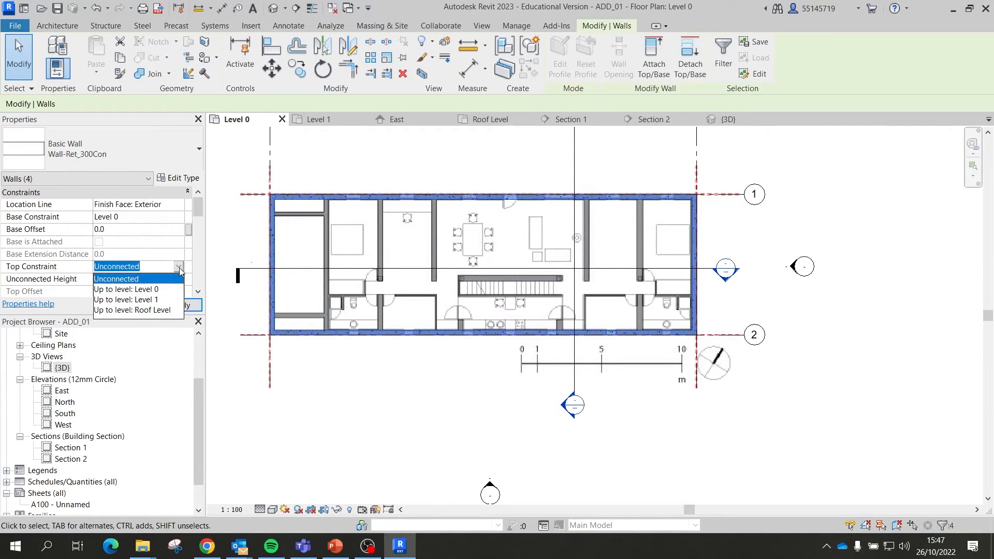
{"action": "left_click", "coordinate": [136, 300]}
{"action": "left_click", "coordinate": [182, 306]}
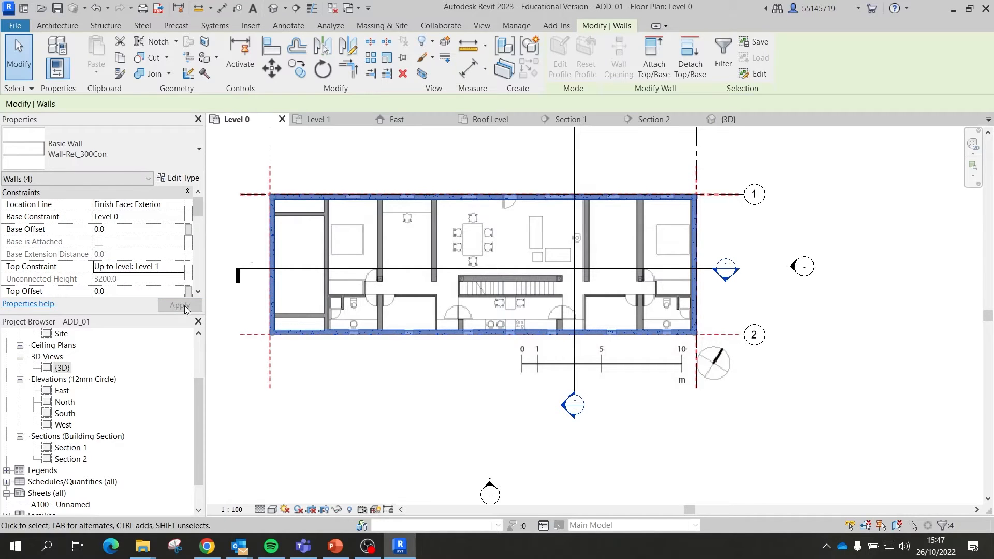
Step: Review the raised walls in the 3D view, then open the Level 1 plan
{"action": "left_click", "coordinate": [728, 120]}
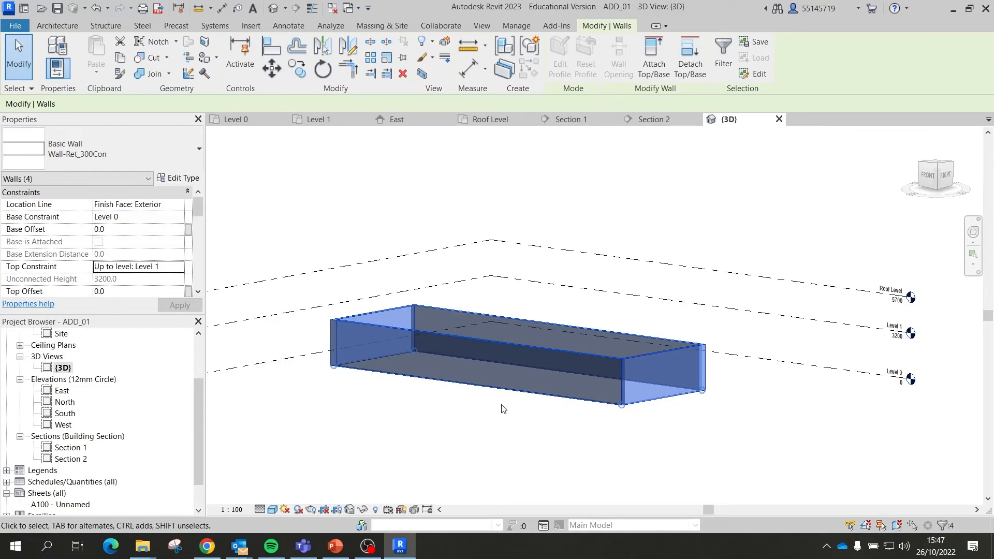
{"action": "middle_click_drag", "start_coordinate": [504, 409], "coordinate": [495, 368], "text": "shift"}
{"action": "left_click", "coordinate": [453, 411]}
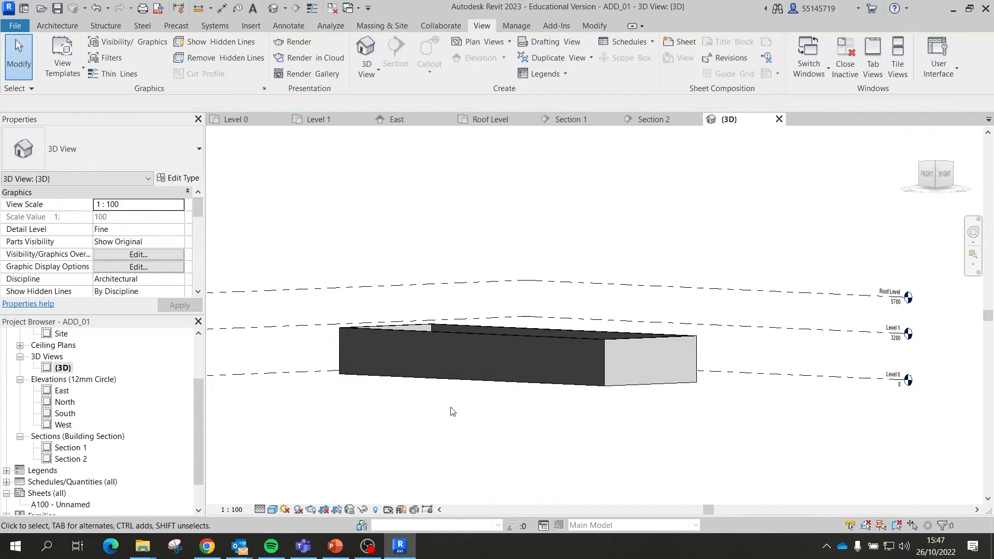
{"action": "middle_click_drag", "start_coordinate": [453, 412], "coordinate": [649, 429], "text": "shift"}
{"action": "scroll", "coordinate": [744, 419], "scroll_direction": "up", "scroll_amount": 3}
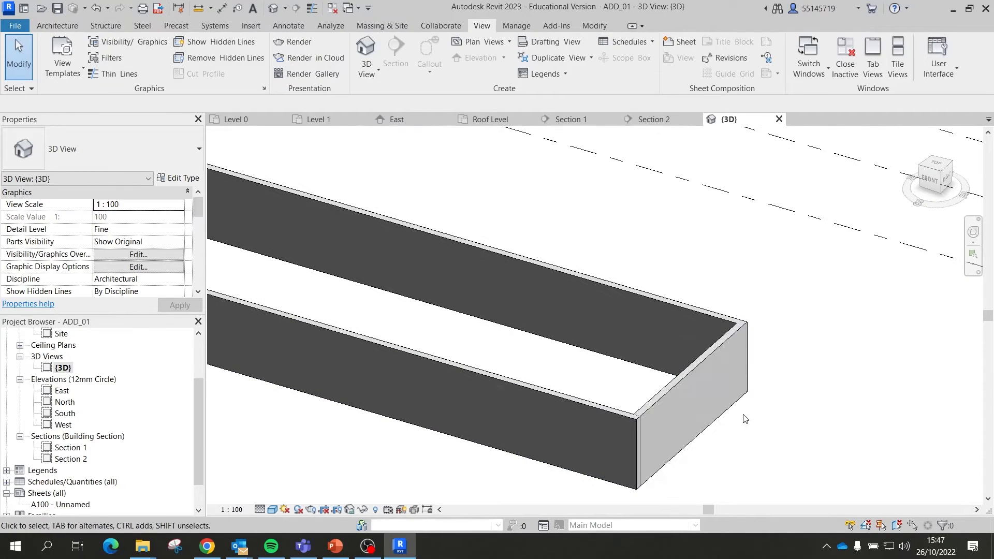
{"action": "scroll", "coordinate": [621, 417], "scroll_direction": "up", "scroll_amount": 2}
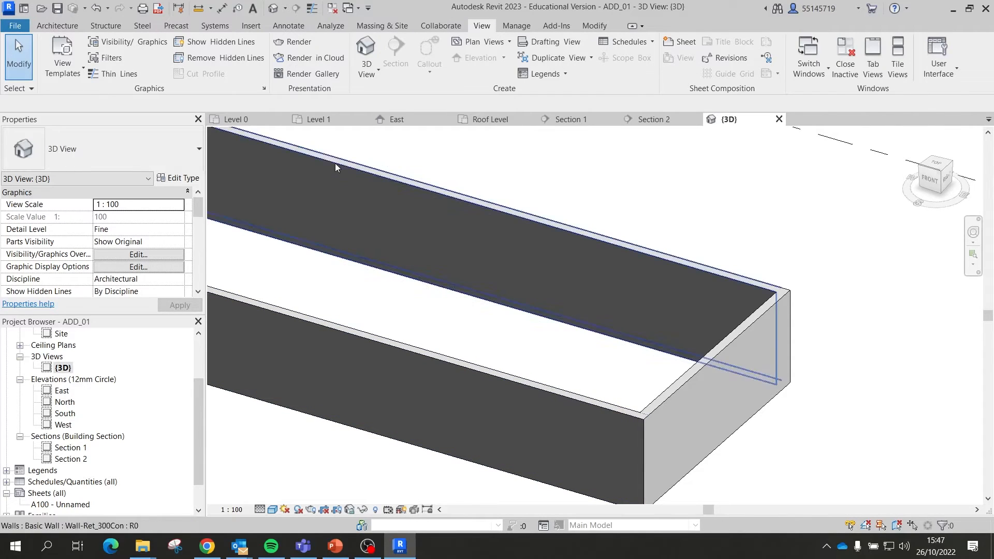
{"action": "left_click", "coordinate": [320, 120]}
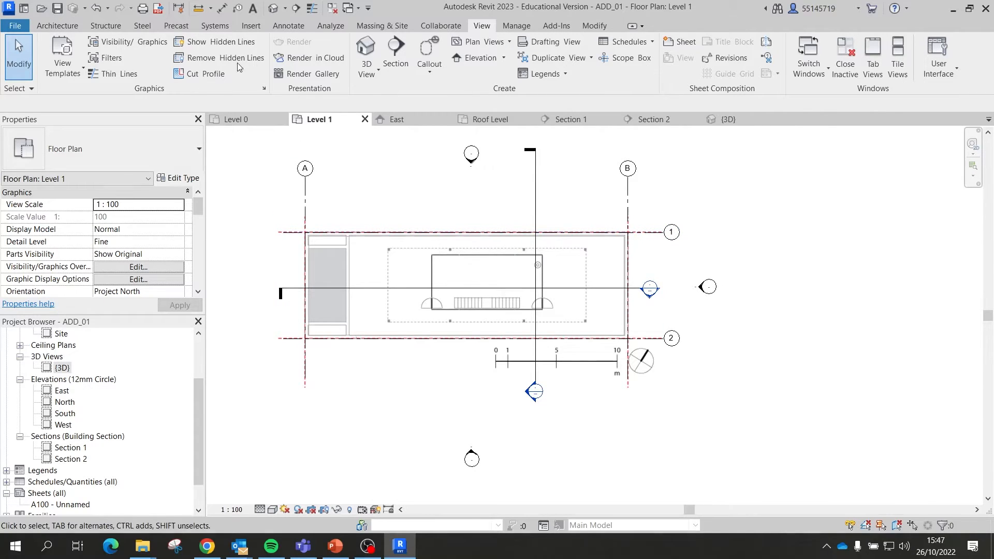
Step: Start a new floor using the Floor-Upper_160mmConc-CorusComFlor51 type
{"action": "left_click", "coordinate": [57, 25]}
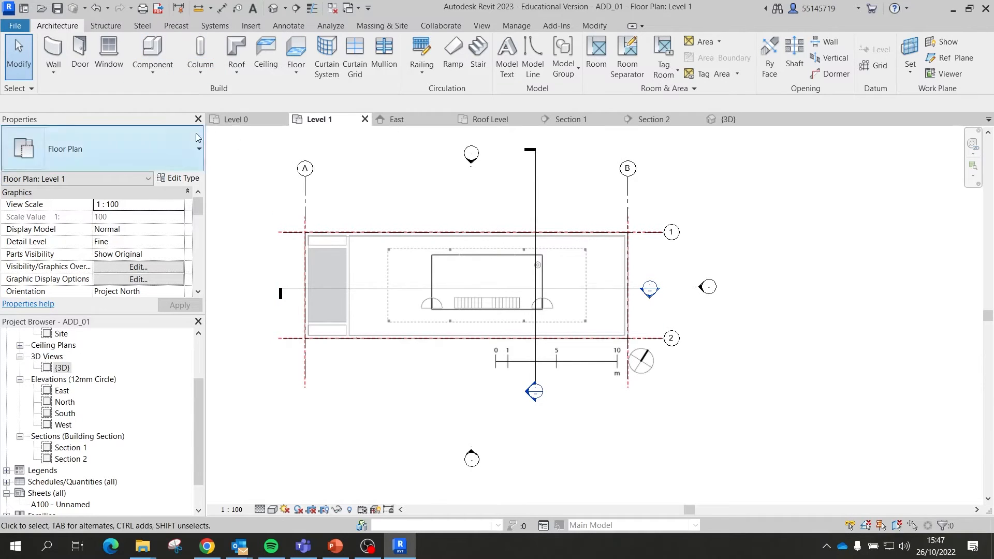
{"action": "left_click", "coordinate": [296, 52]}
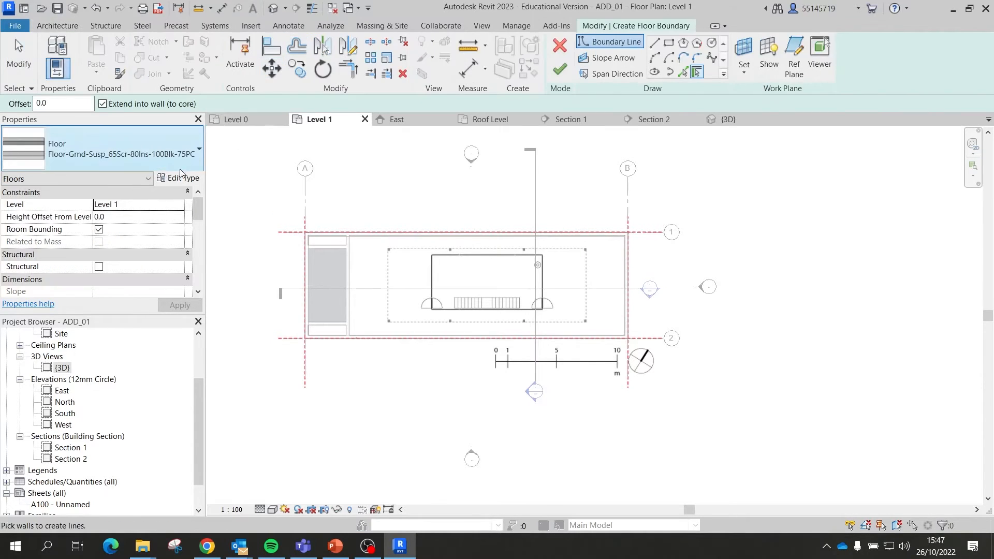
{"action": "left_click", "coordinate": [173, 158]}
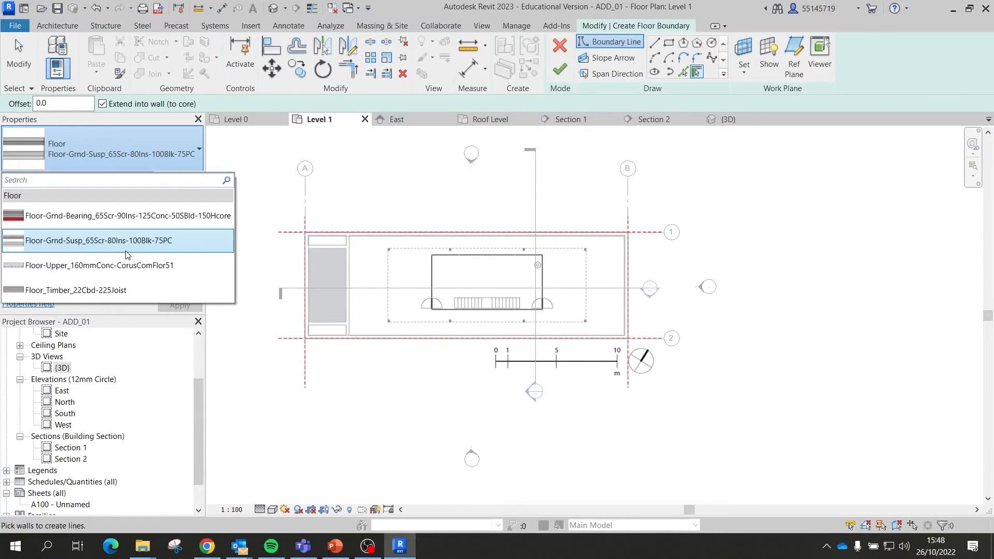
{"action": "left_click", "coordinate": [132, 266]}
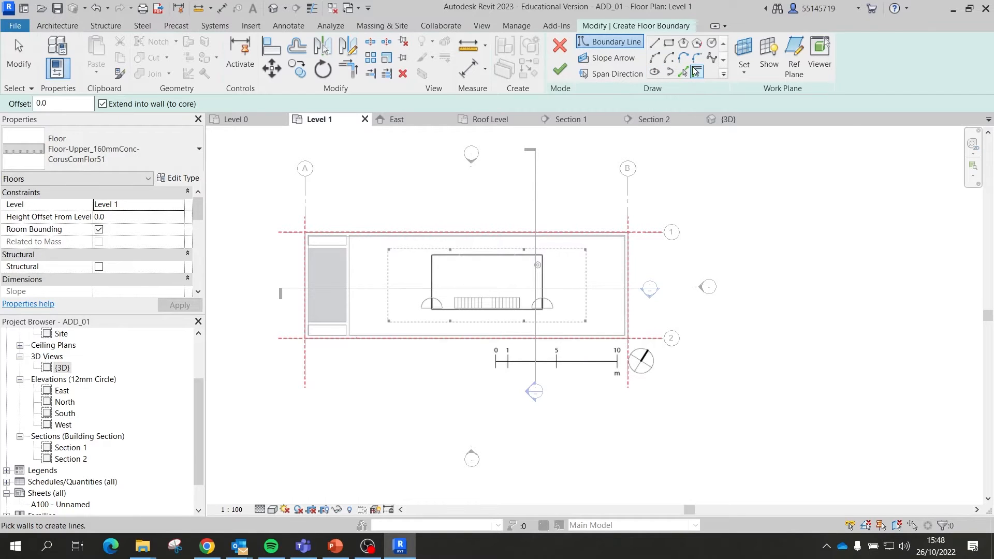
Step: Pick the four retaining walls as the boundary and finish, without attaching walls, joining geometry
{"action": "left_click", "coordinate": [697, 71]}
{"action": "left_click", "coordinate": [467, 234]}
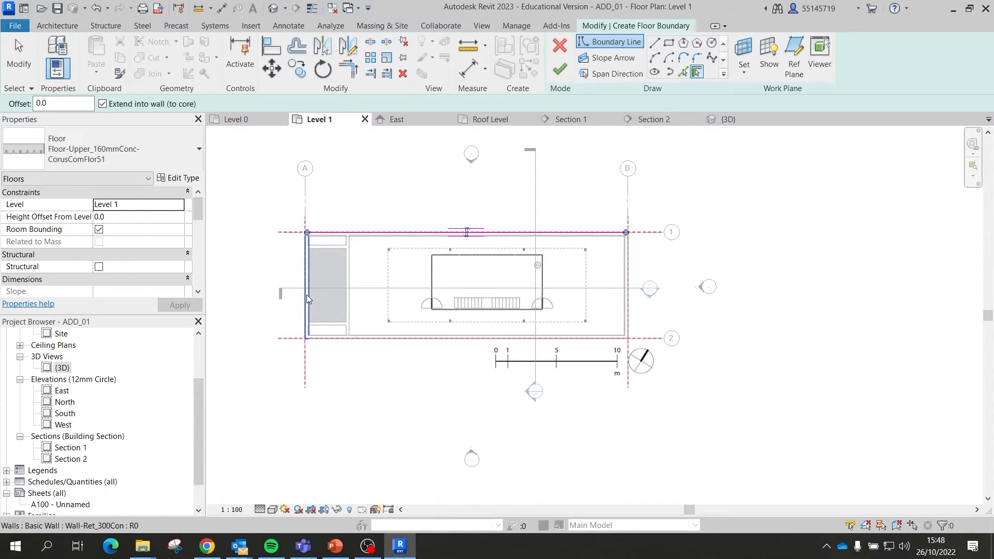
{"action": "left_click", "coordinate": [307, 294]}
{"action": "left_click", "coordinate": [479, 341]}
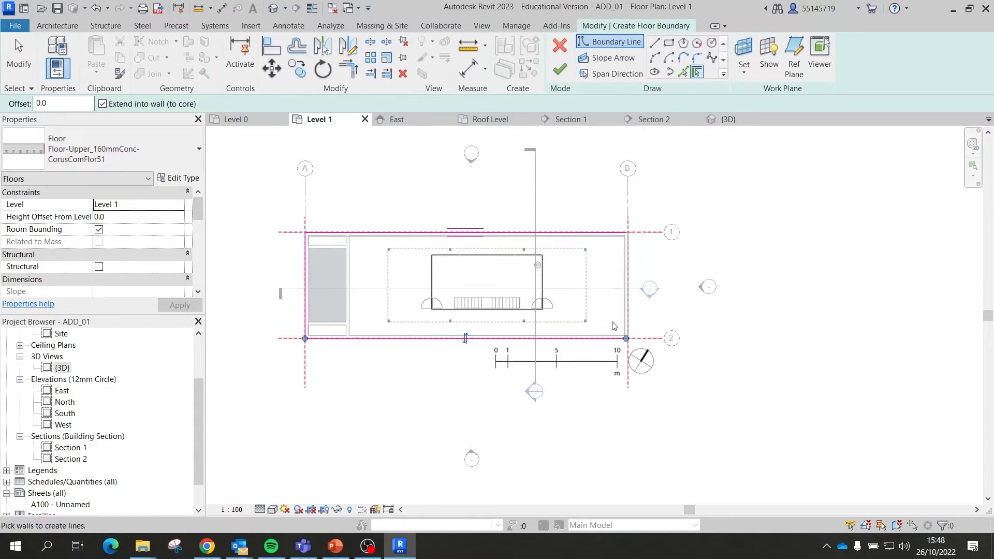
{"action": "left_click", "coordinate": [620, 310]}
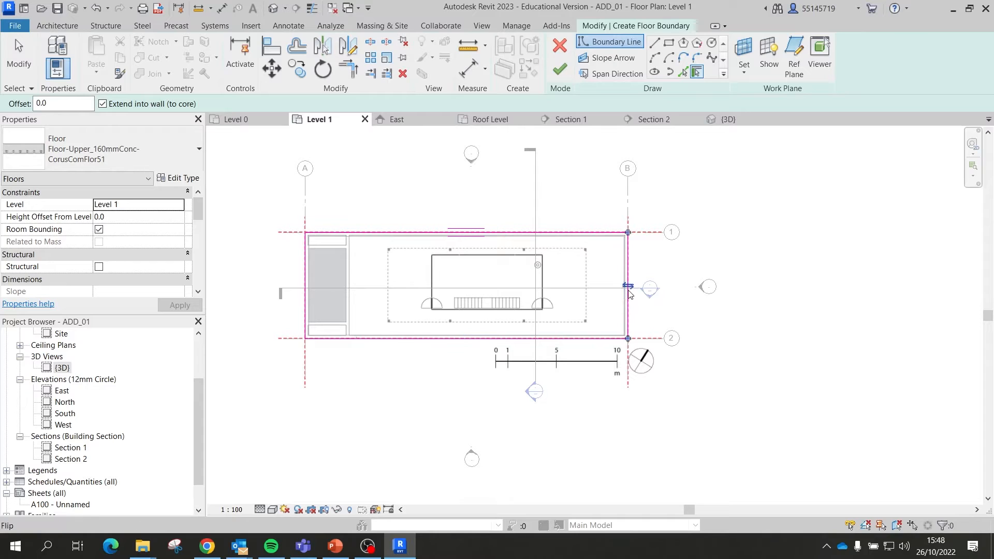
{"action": "left_click", "coordinate": [555, 78]}
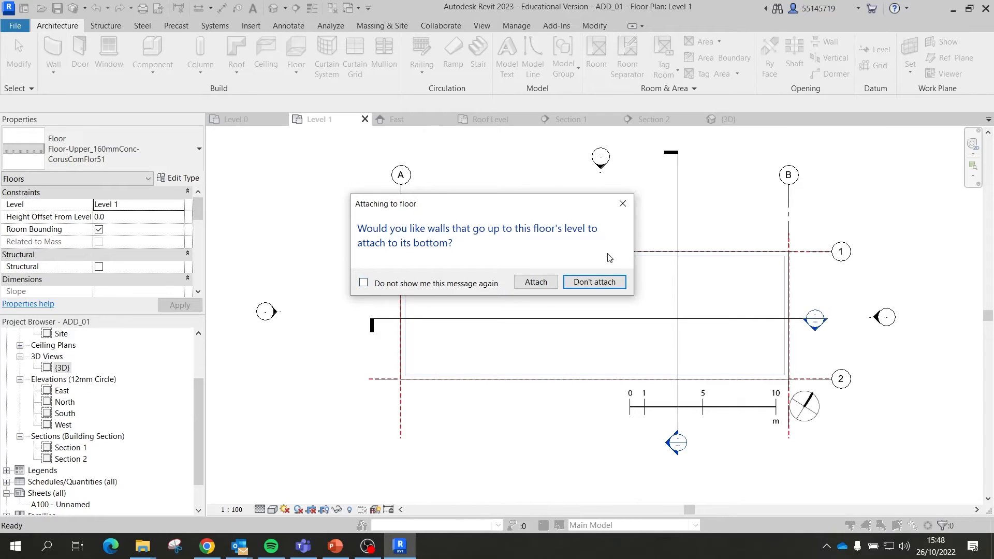
{"action": "left_click", "coordinate": [603, 282]}
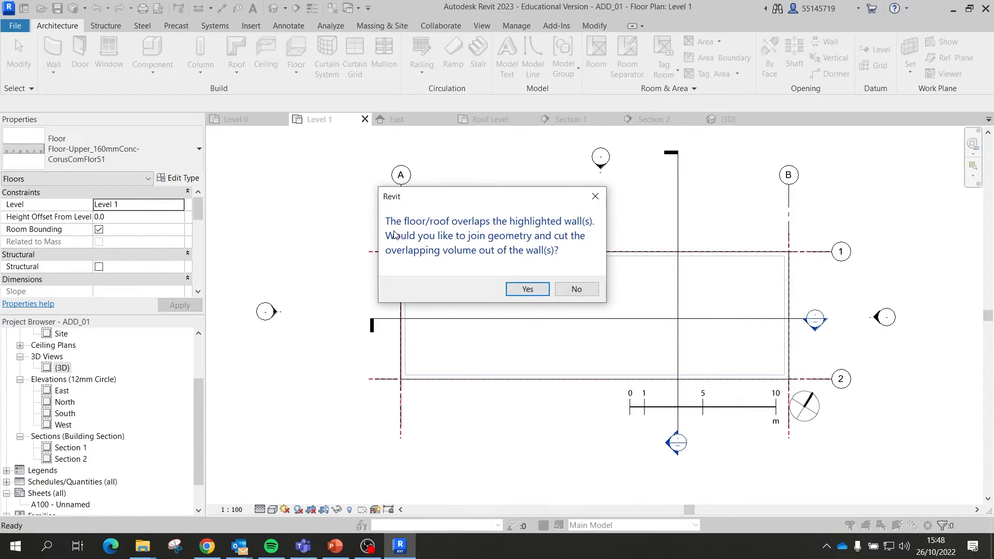
{"action": "left_click", "coordinate": [528, 289]}
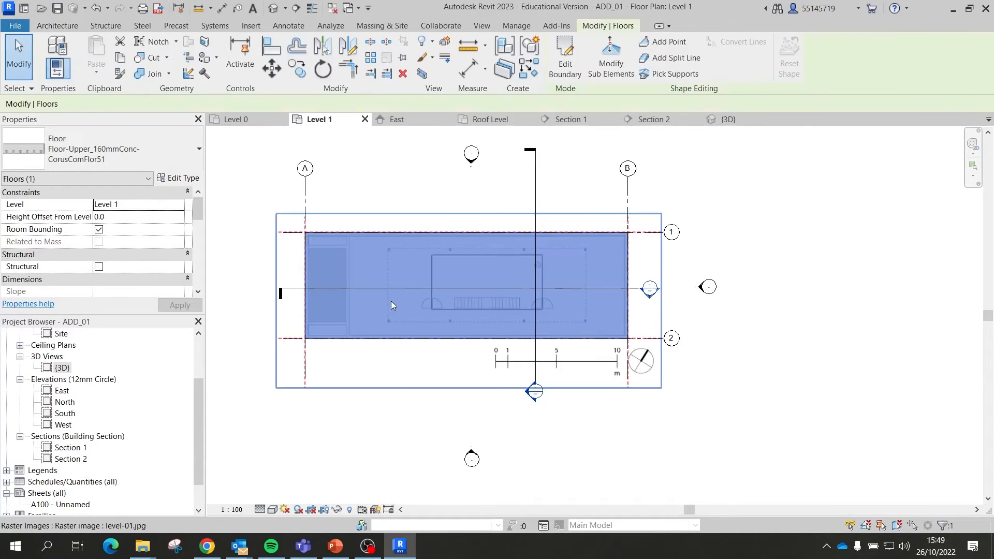
{"action": "left_click", "coordinate": [725, 294]}
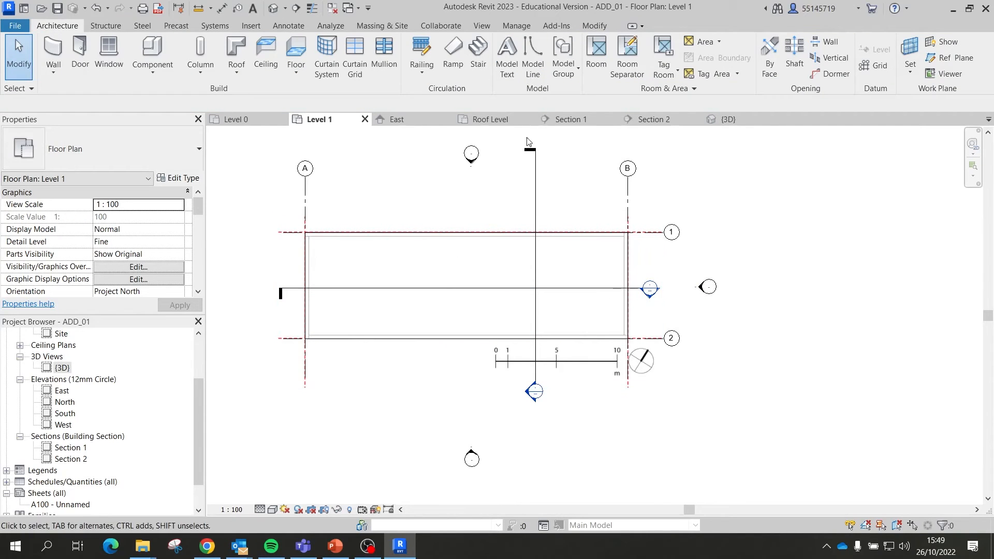
Step: Inspect the slab-to-wall junction in 3D, then select the wall in the East elevation
{"action": "left_click", "coordinate": [725, 120]}
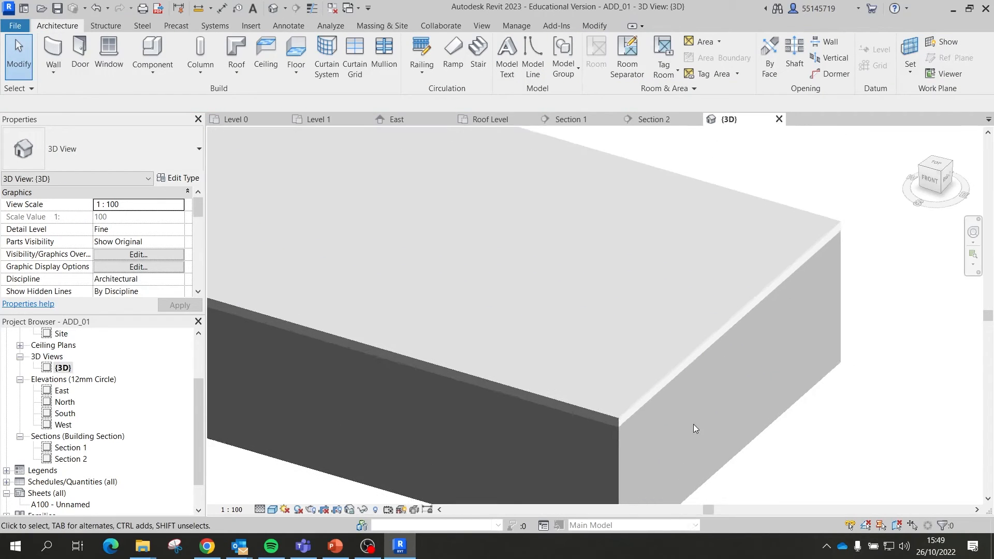
{"action": "scroll", "coordinate": [694, 424], "scroll_direction": "up", "scroll_amount": 1}
{"action": "left_click", "coordinate": [611, 433]}
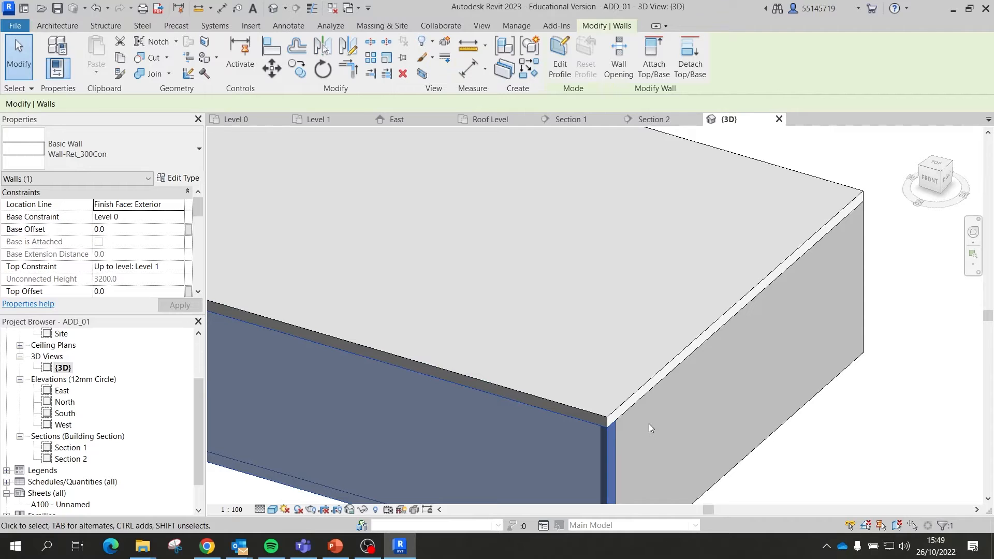
{"action": "middle_click_drag", "start_coordinate": [629, 431], "coordinate": [617, 292], "text": "shift"}
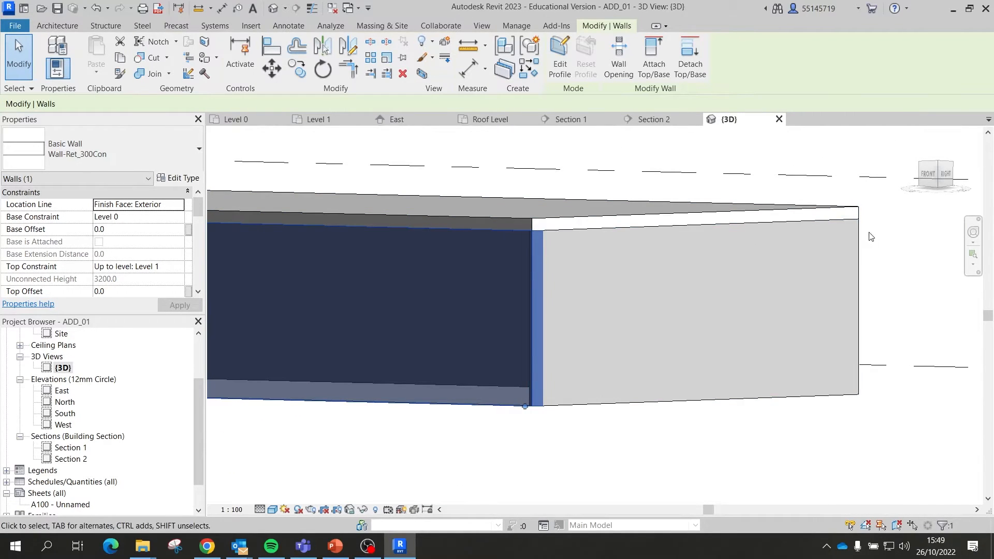
{"action": "middle_click_drag", "start_coordinate": [871, 237], "coordinate": [656, 268], "text": "shift"}
{"action": "left_click", "coordinate": [409, 119]}
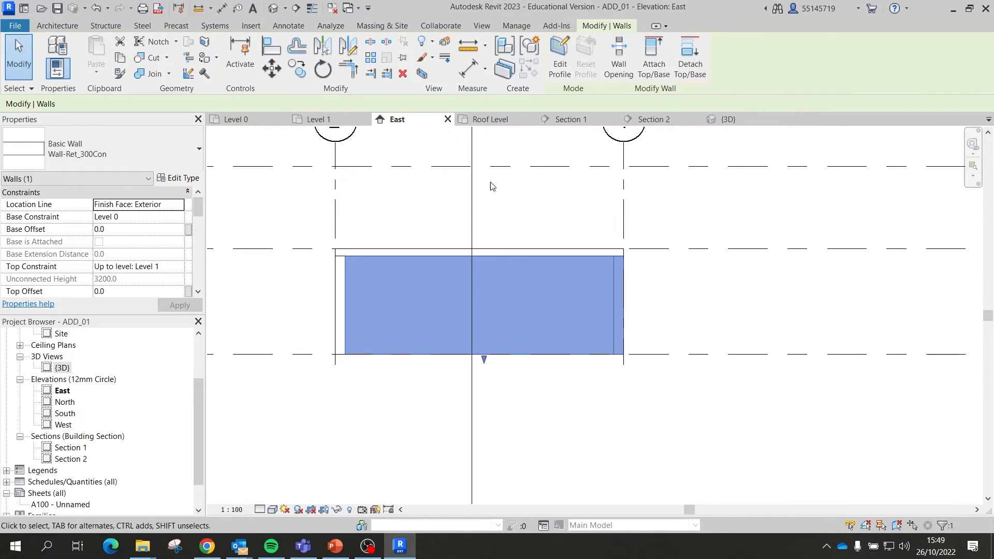
{"action": "scroll", "coordinate": [342, 259], "scroll_direction": "up", "scroll_amount": 2}
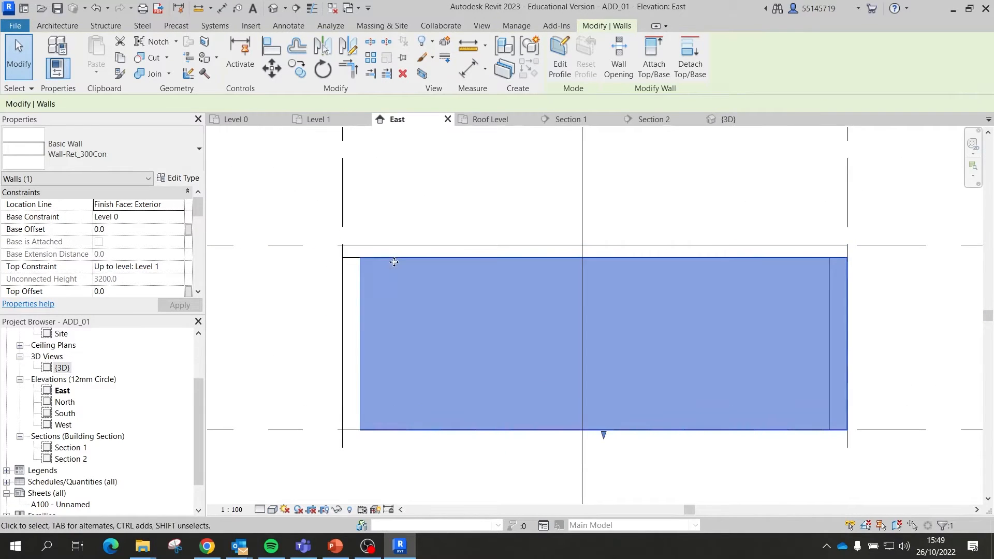
{"action": "left_click", "coordinate": [355, 281]}
{"action": "left_click", "coordinate": [849, 279]}
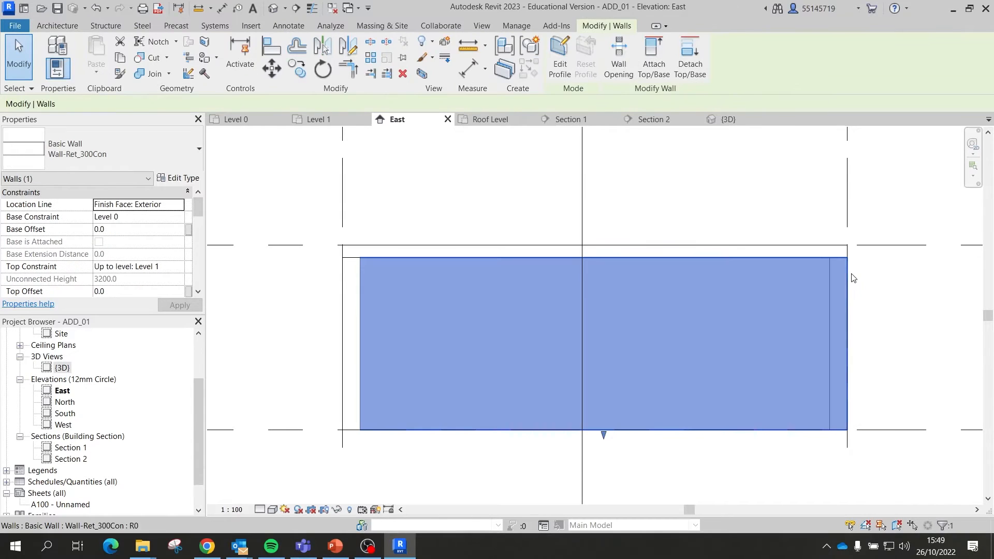
Step: Undo to the floor sketch and refinish it without attaching or joining the walls
{"action": "key", "text": "ctrl+z"}
{"action": "key", "text": "ctrl+z"}
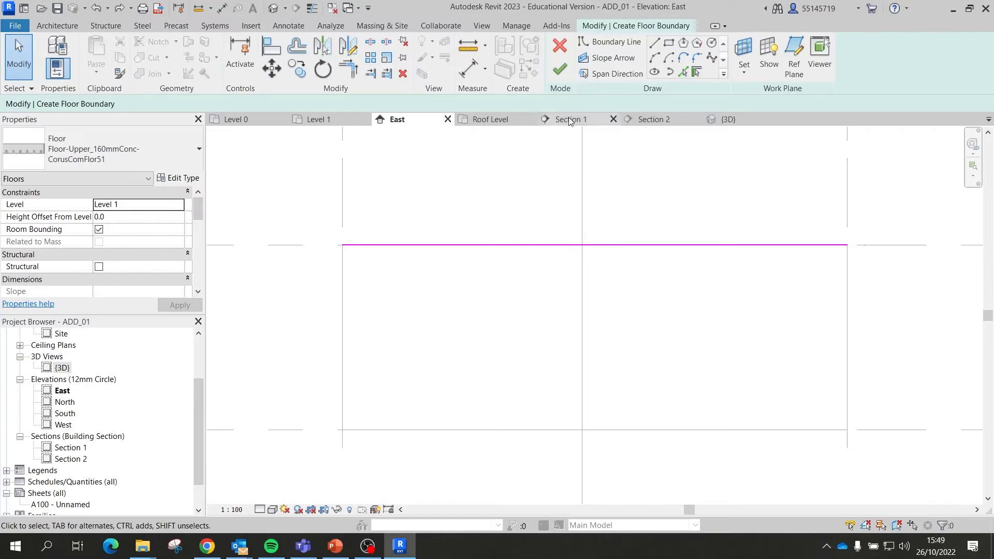
{"action": "left_click", "coordinate": [559, 69]}
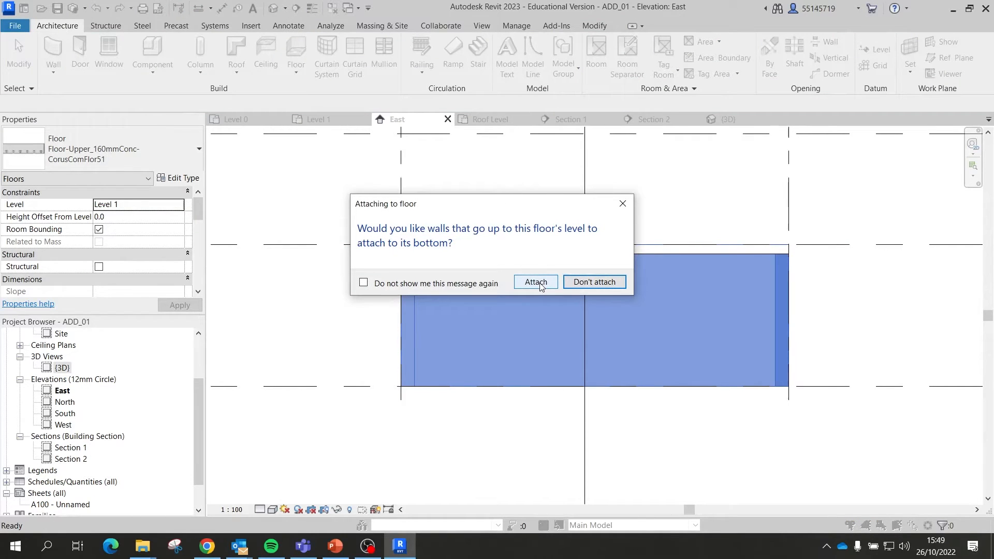
{"action": "left_click", "coordinate": [600, 282]}
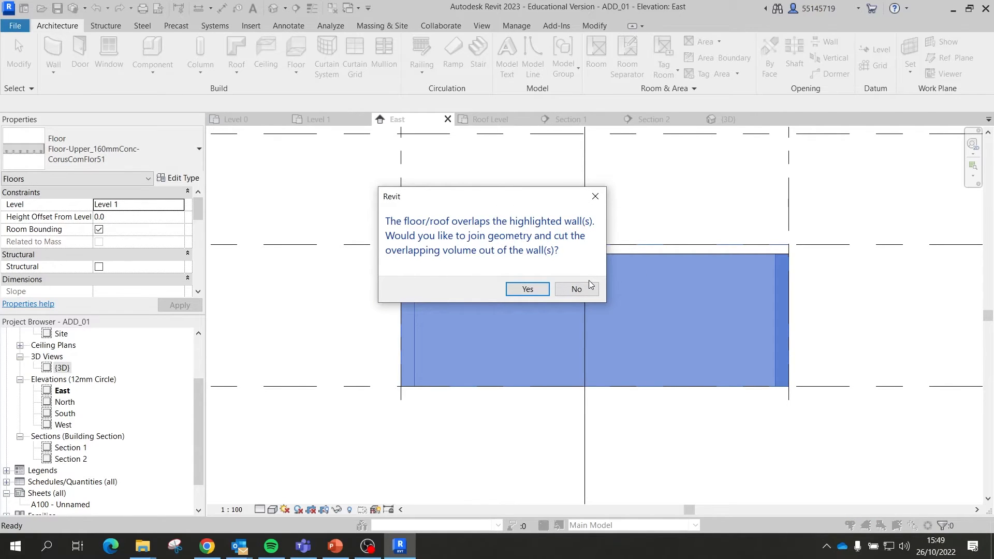
{"action": "left_click", "coordinate": [576, 289]}
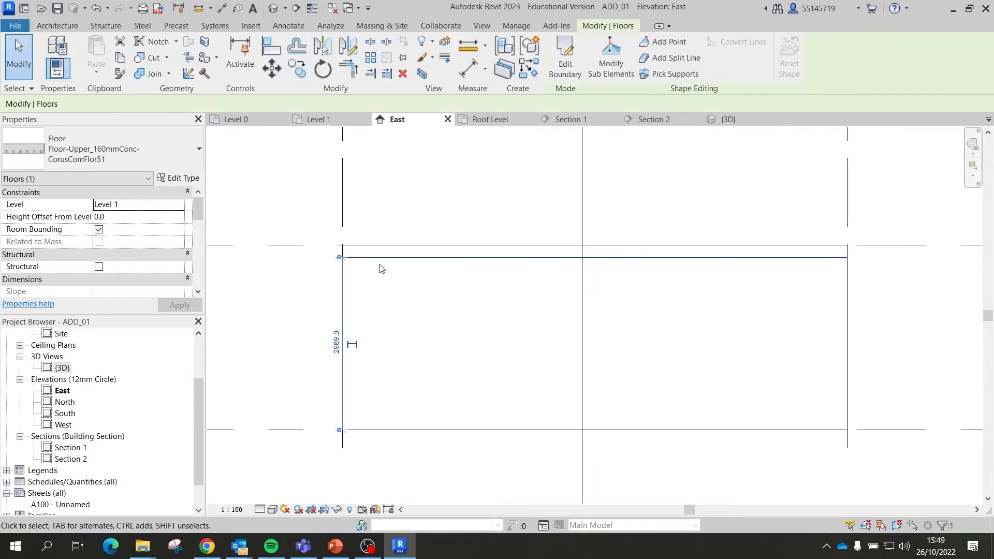
Step: Check the walls in the East elevation, then view the slab on the walls in 3D
{"action": "left_click", "coordinate": [346, 272]}
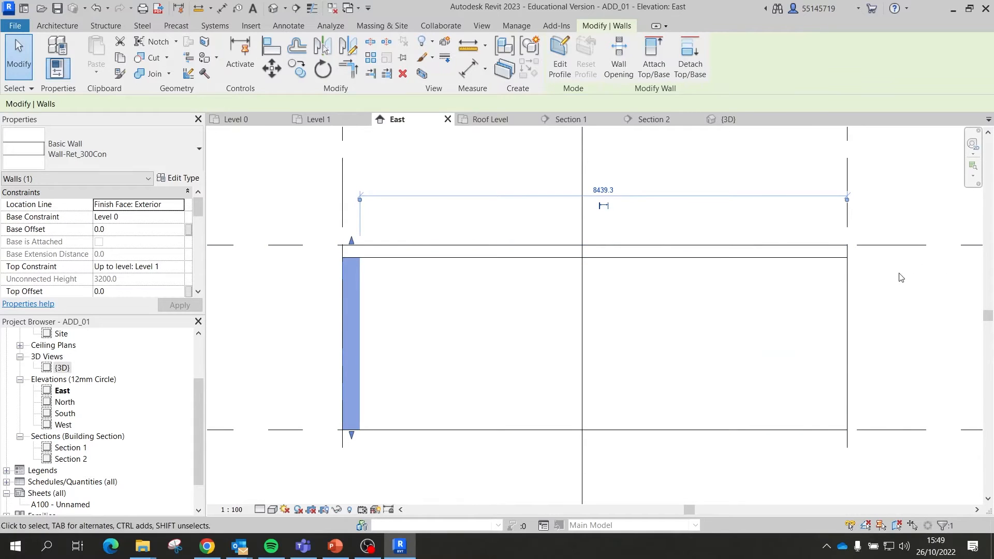
{"action": "scroll", "coordinate": [803, 278], "scroll_direction": "down", "scroll_amount": 2}
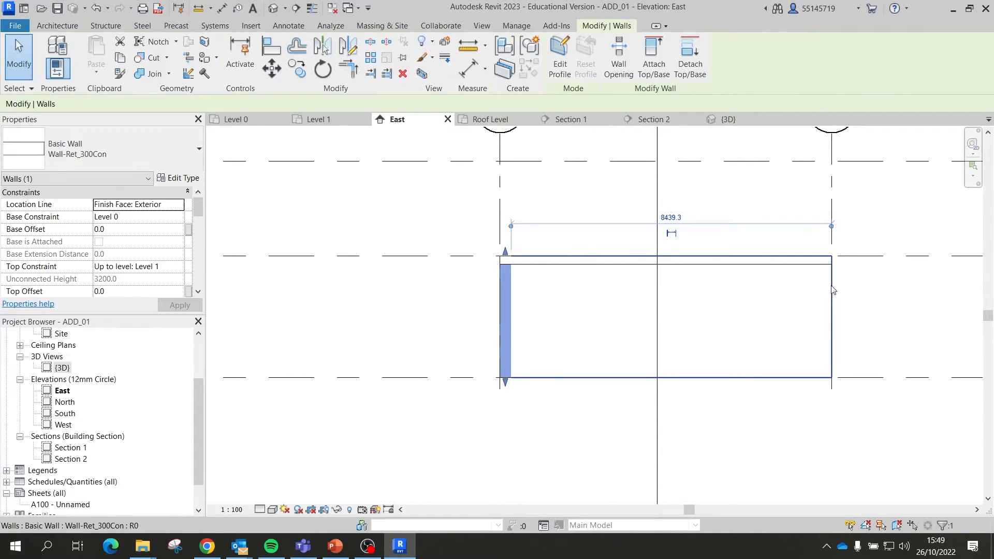
{"action": "left_click", "coordinate": [825, 285]}
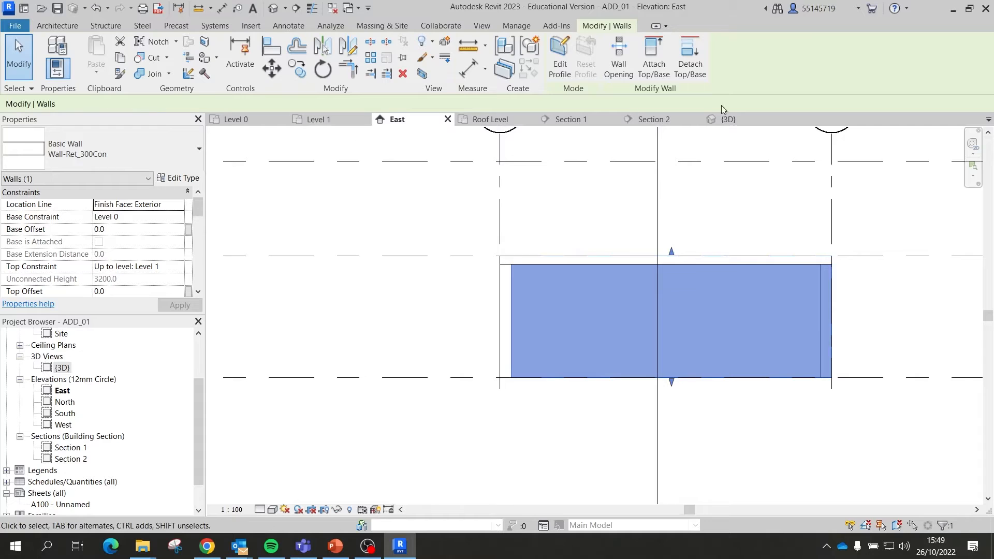
{"action": "left_click", "coordinate": [725, 119]}
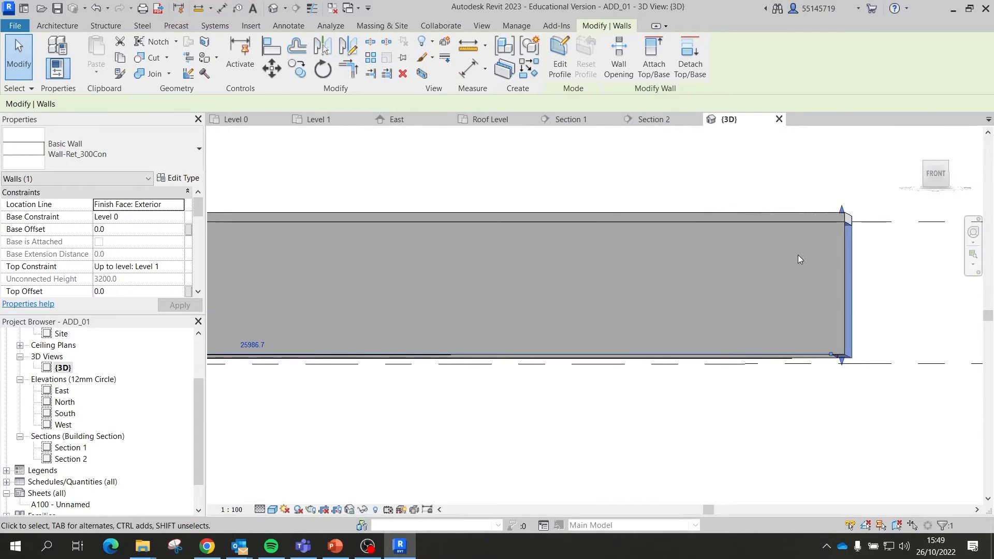
{"action": "middle_click_drag", "start_coordinate": [817, 256], "coordinate": [551, 355], "text": "shift"}
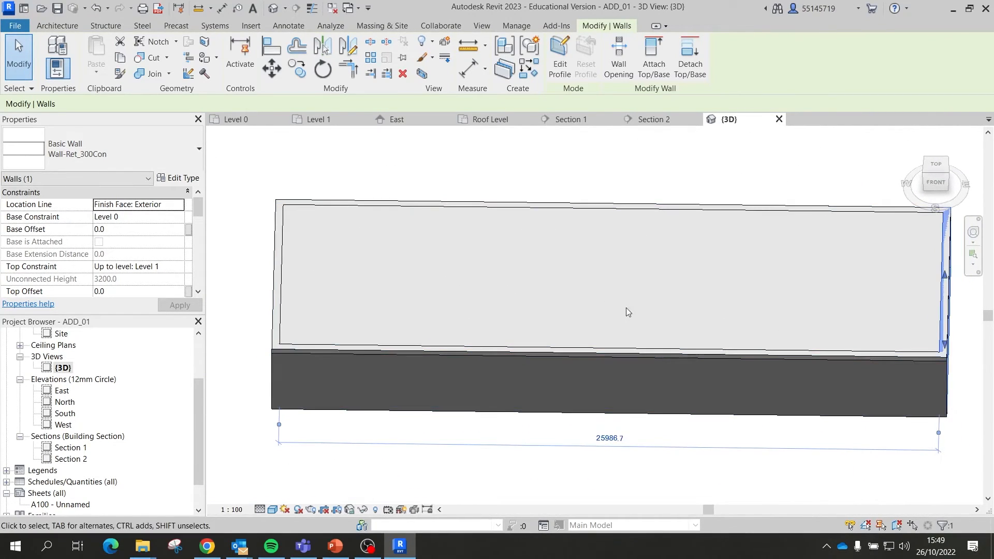
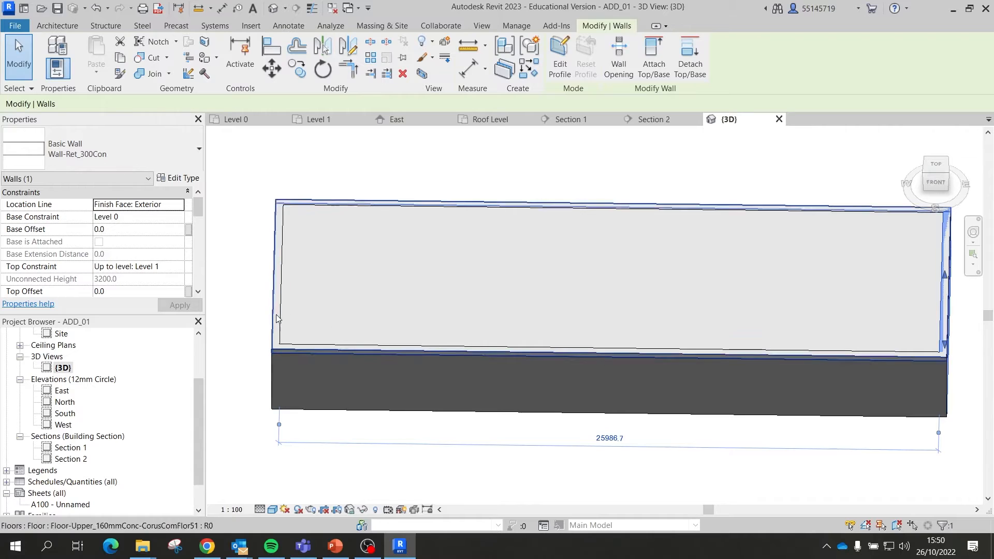
Step: Select the lower wall, then the 160mm upper floor in 3D, and return to Level 0 zoomed out
{"action": "left_click", "coordinate": [293, 354]}
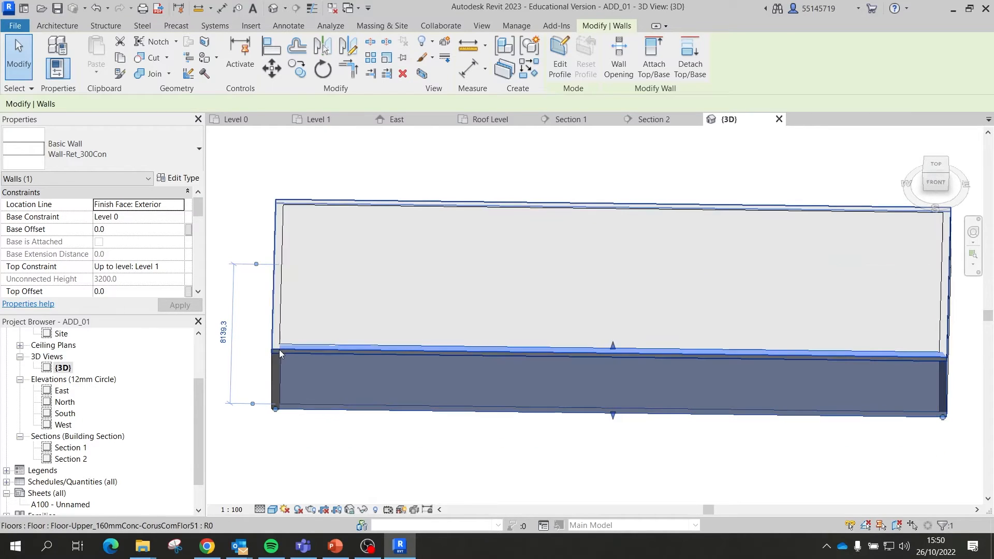
{"action": "left_click", "coordinate": [297, 338]}
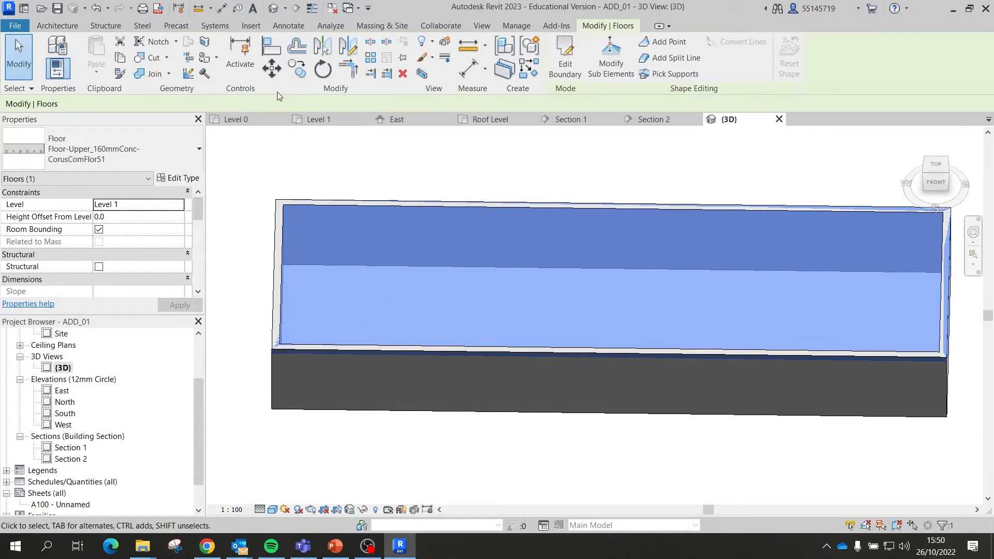
{"action": "left_click", "coordinate": [261, 120]}
{"action": "scroll", "coordinate": [290, 243], "scroll_direction": "down", "scroll_amount": 2}
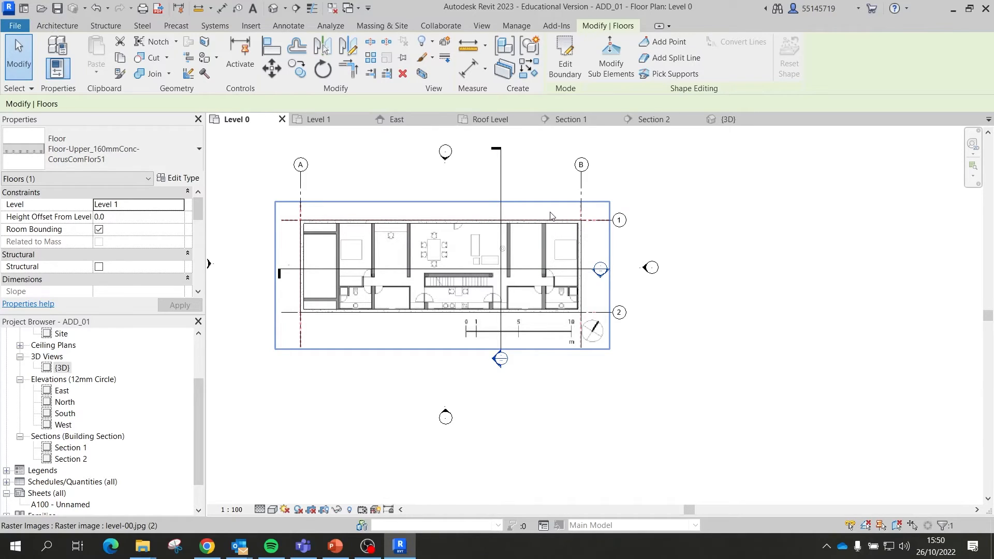
{"action": "key", "text": "Escape"}
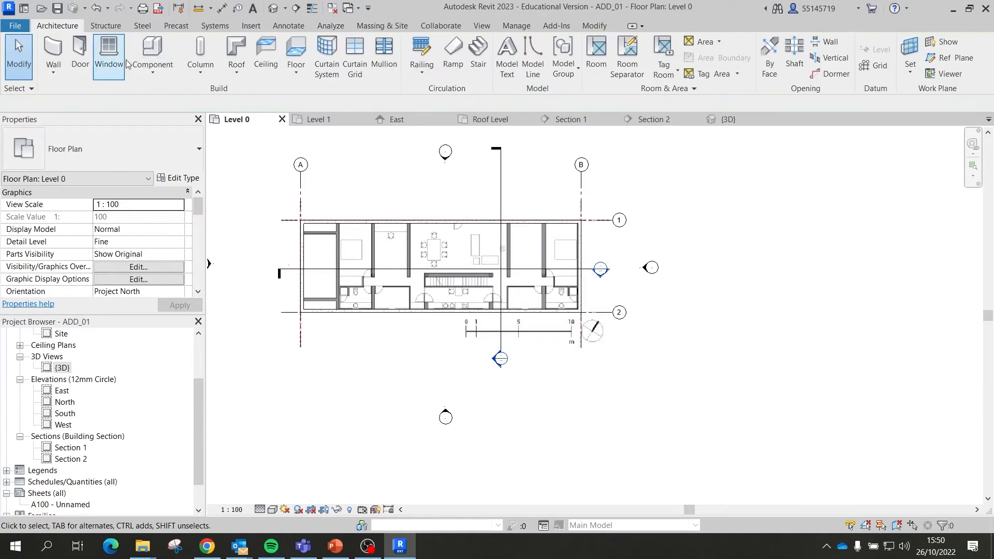
{"action": "left_click", "coordinate": [297, 52]}
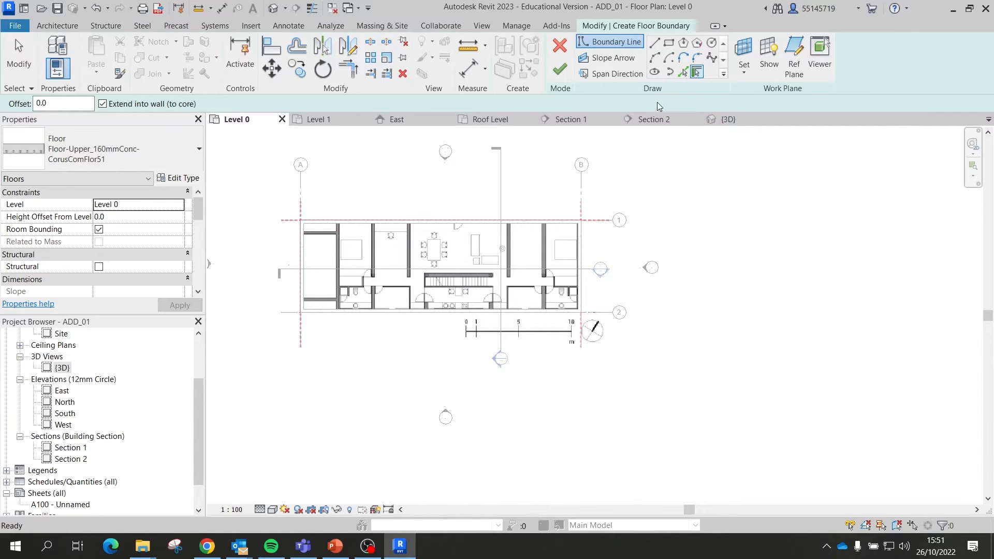
{"action": "key", "text": "Escape"}
{"action": "left_click", "coordinate": [64, 29]}
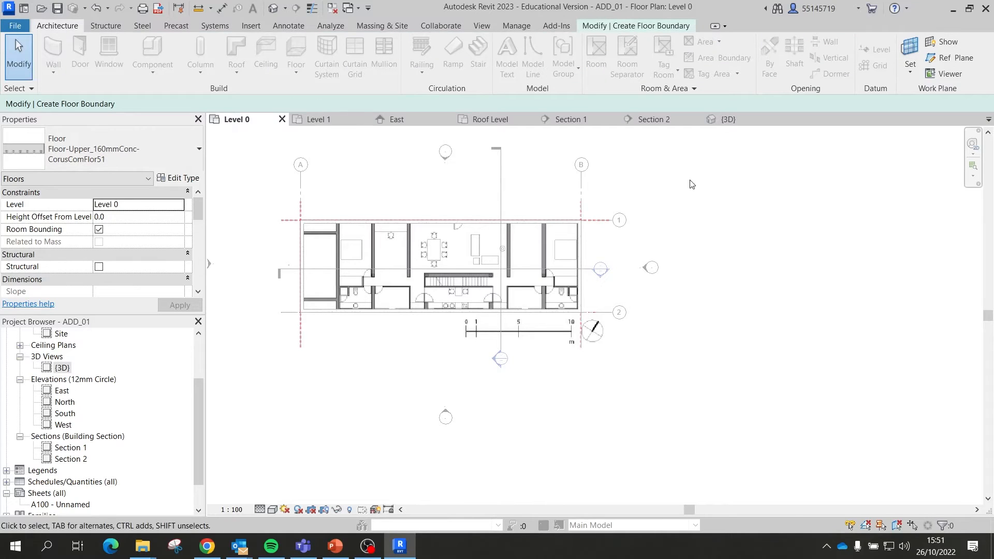
{"action": "scroll", "coordinate": [621, 184], "scroll_direction": "down", "scroll_amount": 3}
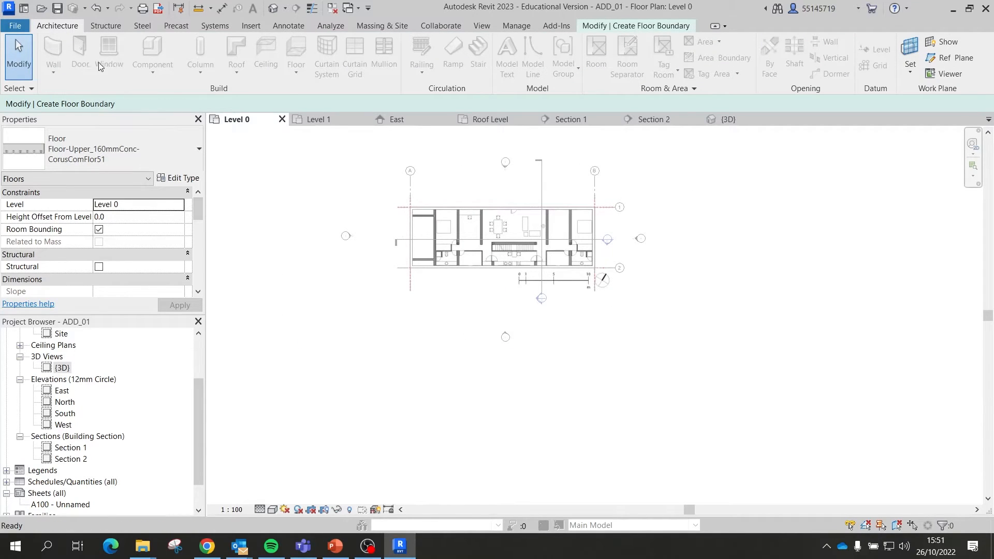
{"action": "left_click", "coordinate": [318, 119]}
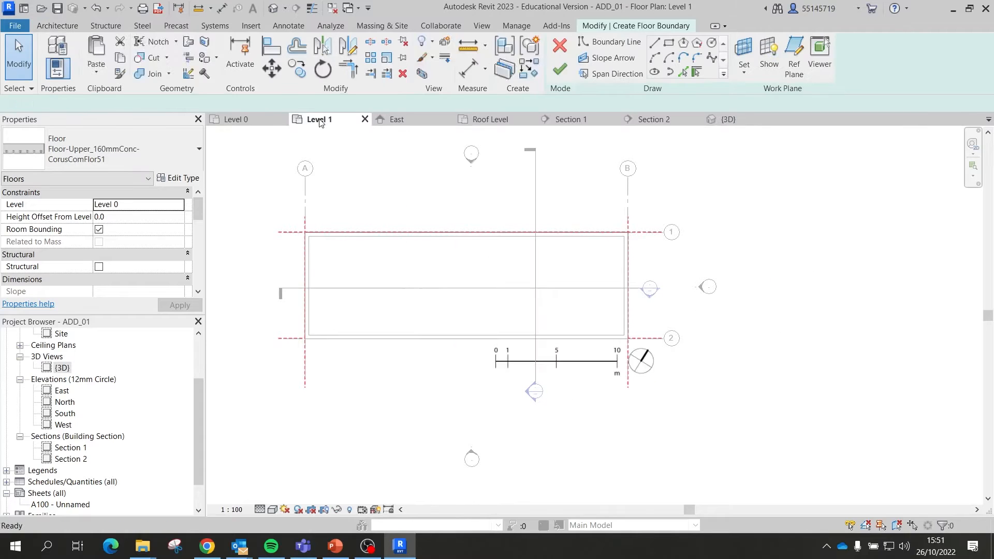
{"action": "left_click", "coordinate": [557, 48]}
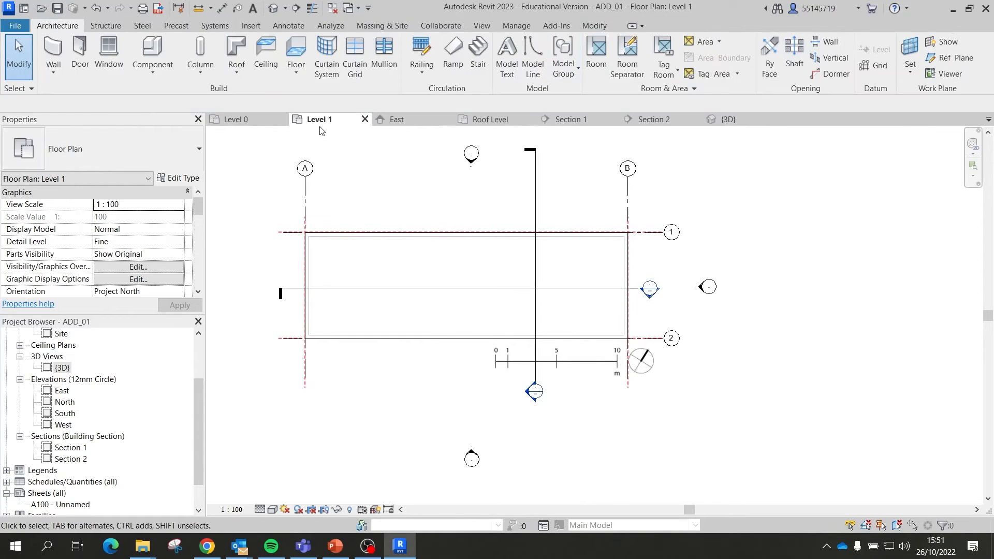
{"action": "left_click", "coordinate": [234, 119]}
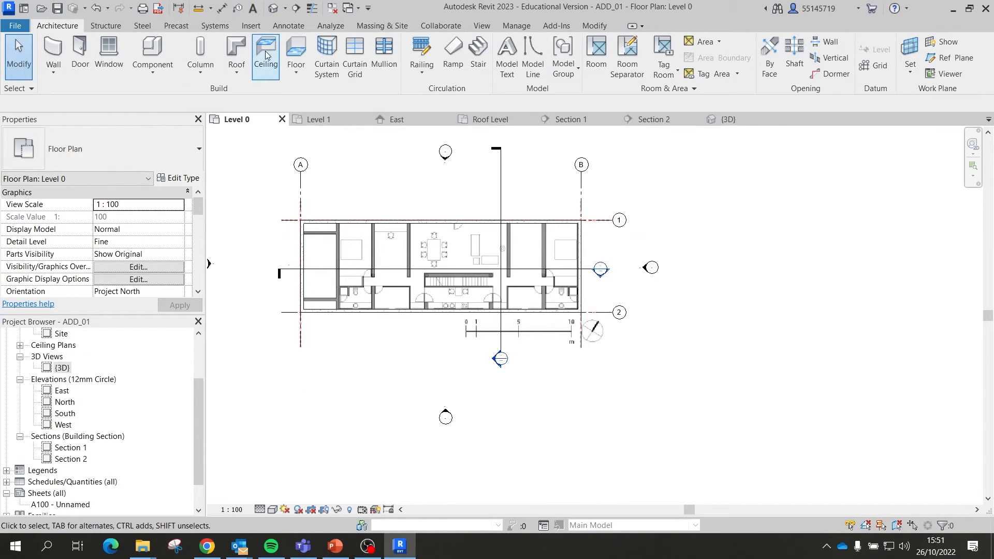
{"action": "left_click", "coordinate": [297, 47]}
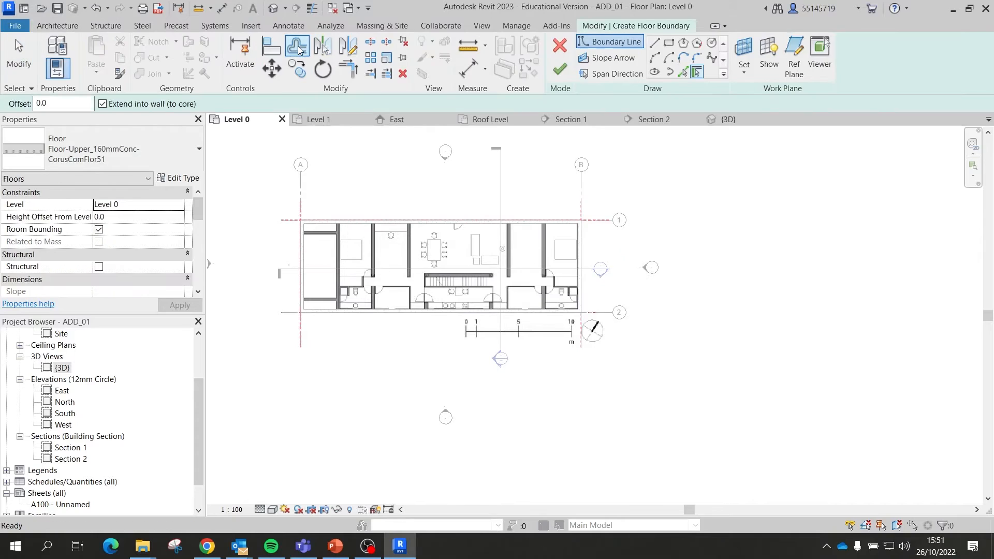
{"action": "left_click", "coordinate": [695, 73]}
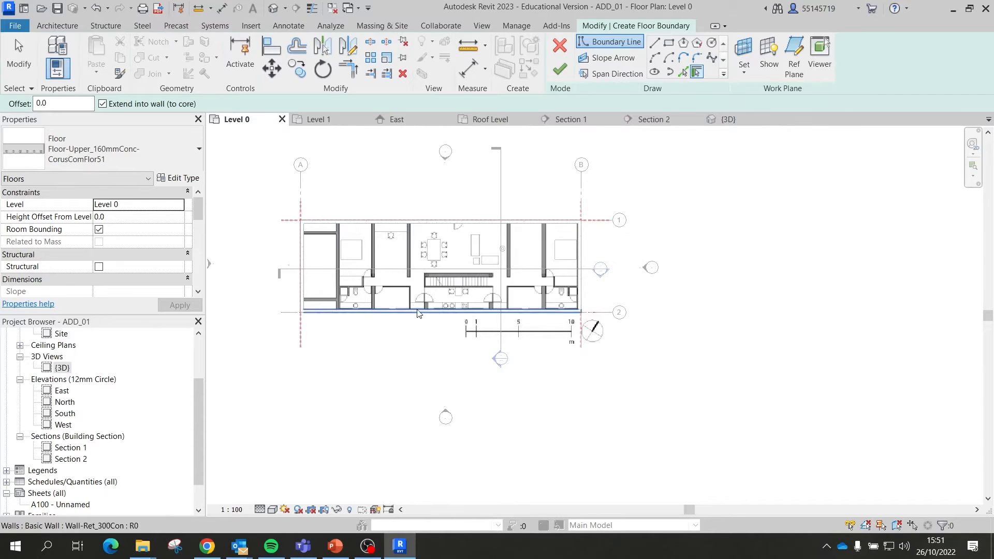
{"action": "key", "text": "Escape"}
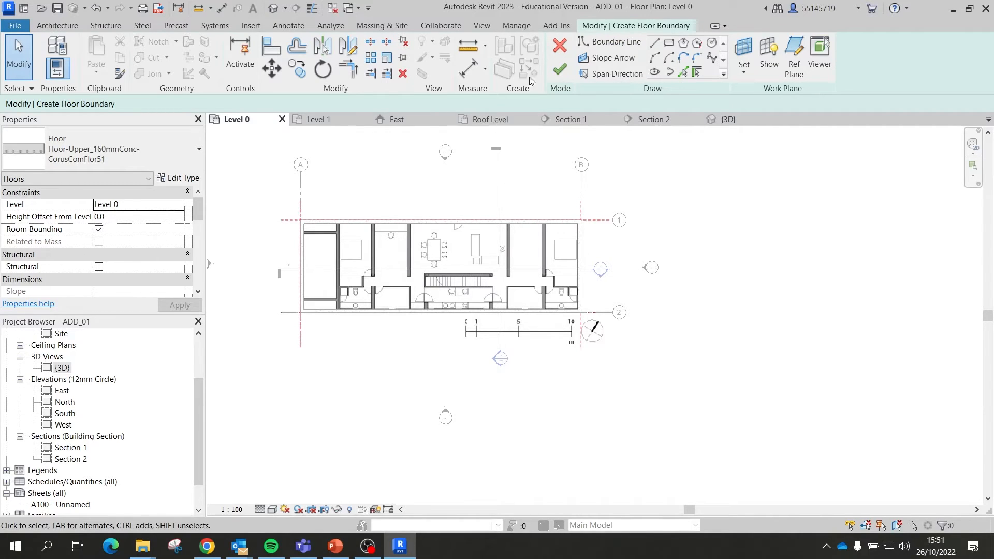
{"action": "left_click", "coordinate": [559, 46]}
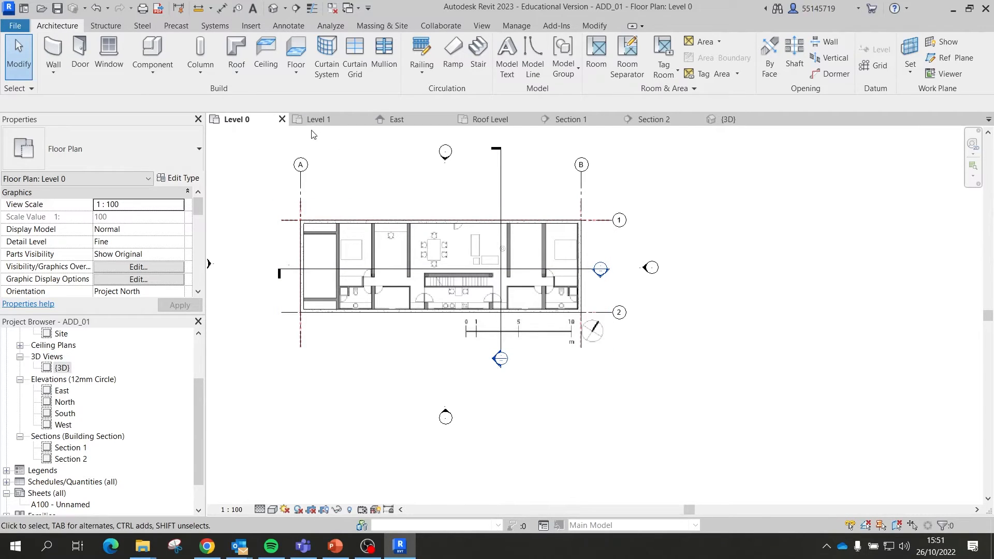
Step: Tab-select the exterior wall chain and the top wall, then select the level-00.jpg underlay
{"action": "scroll", "coordinate": [334, 294], "scroll_direction": "up", "scroll_amount": 2}
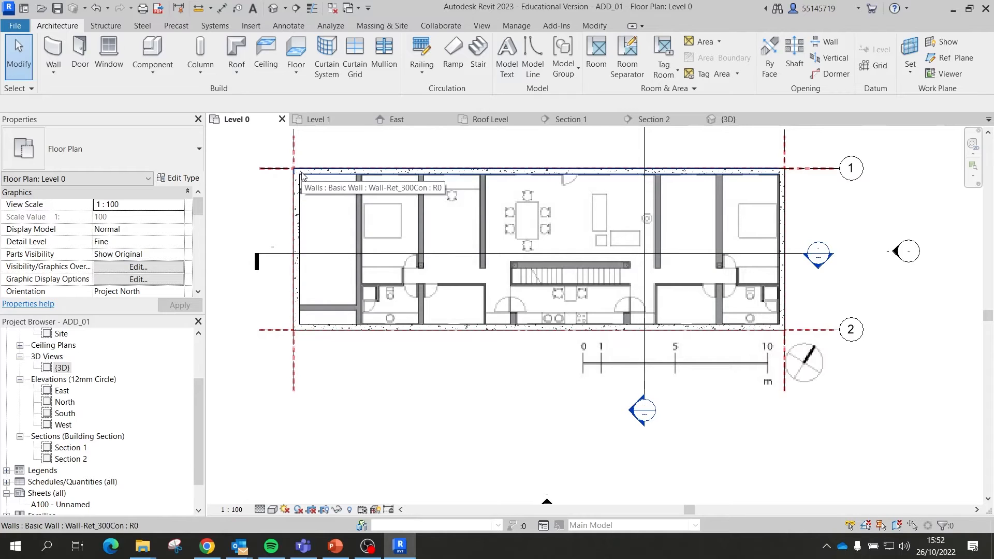
{"action": "key", "text": "Tab"}
{"action": "left_click", "coordinate": [302, 173]}
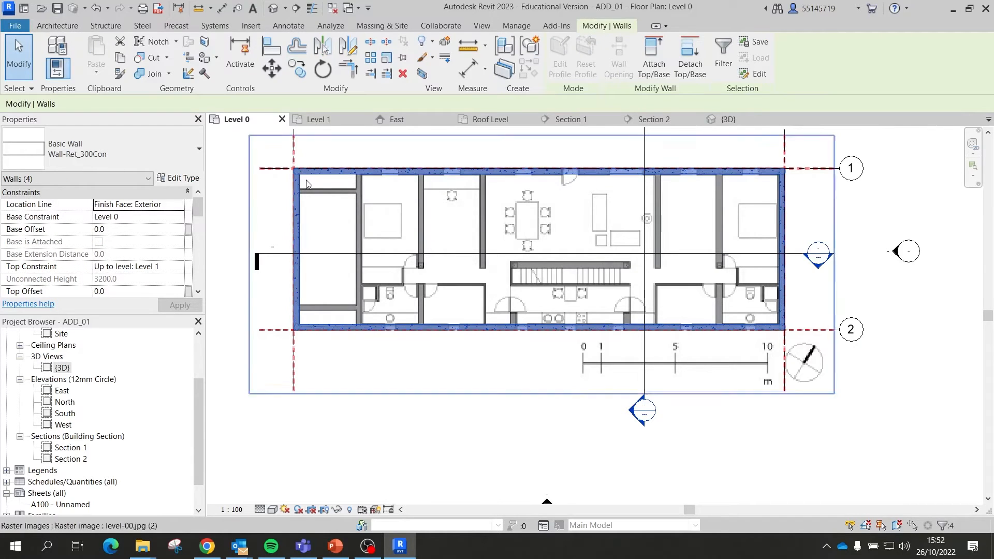
{"action": "left_click", "coordinate": [309, 172]}
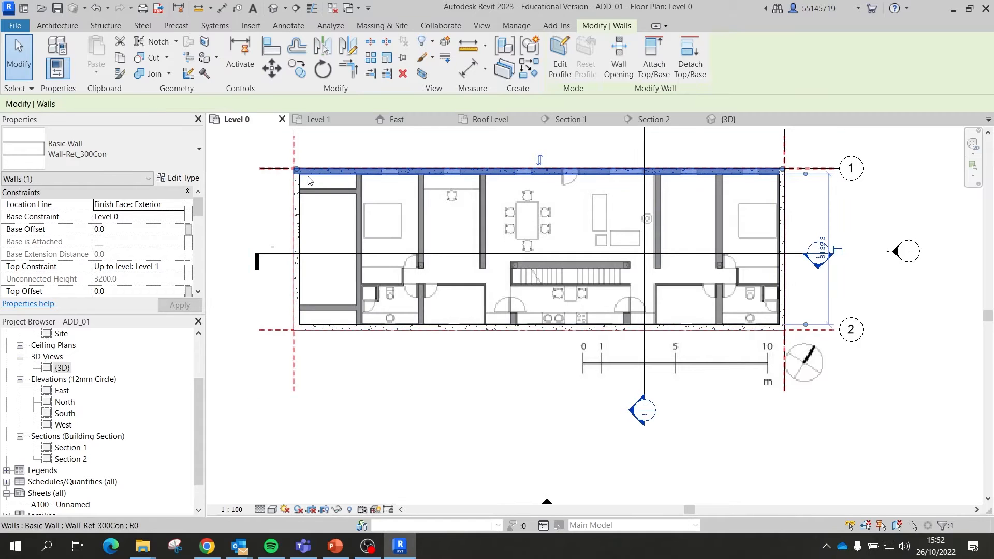
{"action": "left_click", "coordinate": [309, 180]}
{"action": "key", "text": "Tab"}
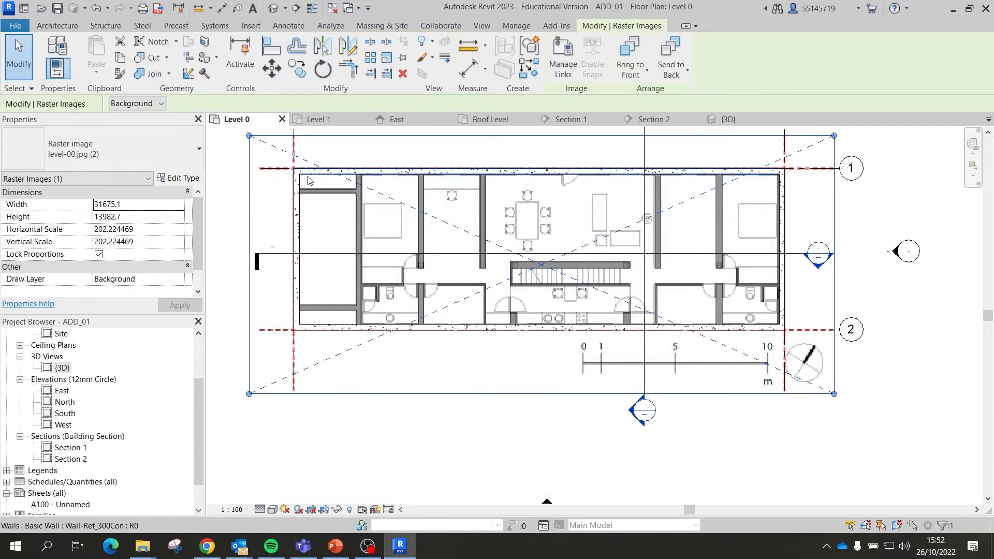
{"action": "left_click", "coordinate": [308, 173]}
{"action": "left_click", "coordinate": [824, 458]}
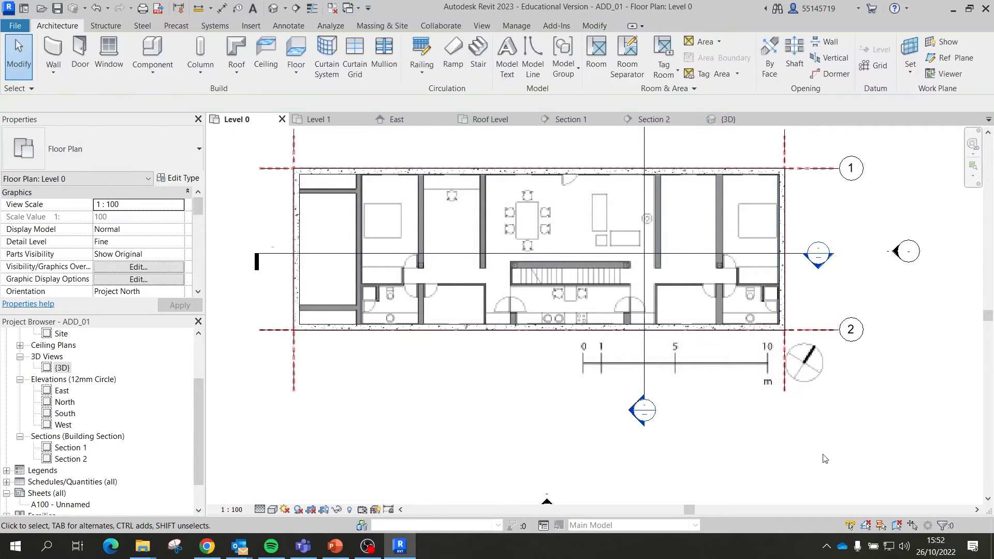
{"action": "scroll", "coordinate": [707, 376], "scroll_direction": "down", "scroll_amount": 2}
{"action": "left_click", "coordinate": [570, 286]}
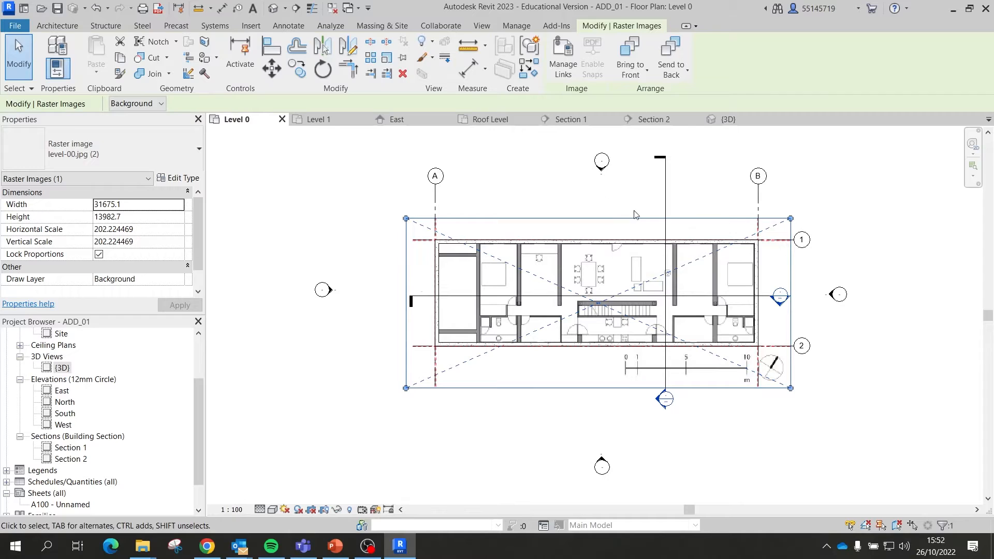
Step: Browse the View, Architecture, Manage, Add-Ins, Collaborate, Massing & Site and Analyze ribbon tabs, ending on View
{"action": "left_click", "coordinate": [487, 25]}
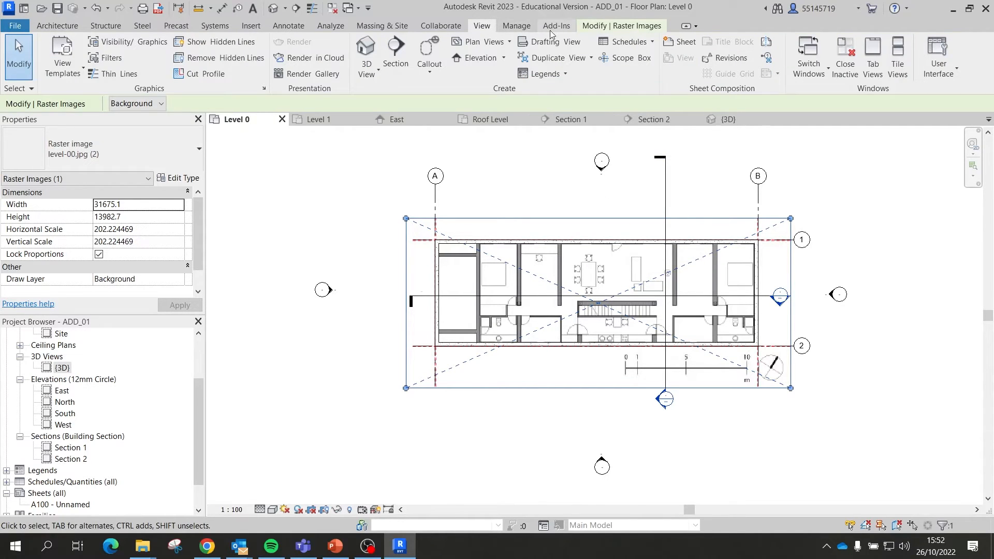
{"action": "left_click", "coordinate": [70, 30]}
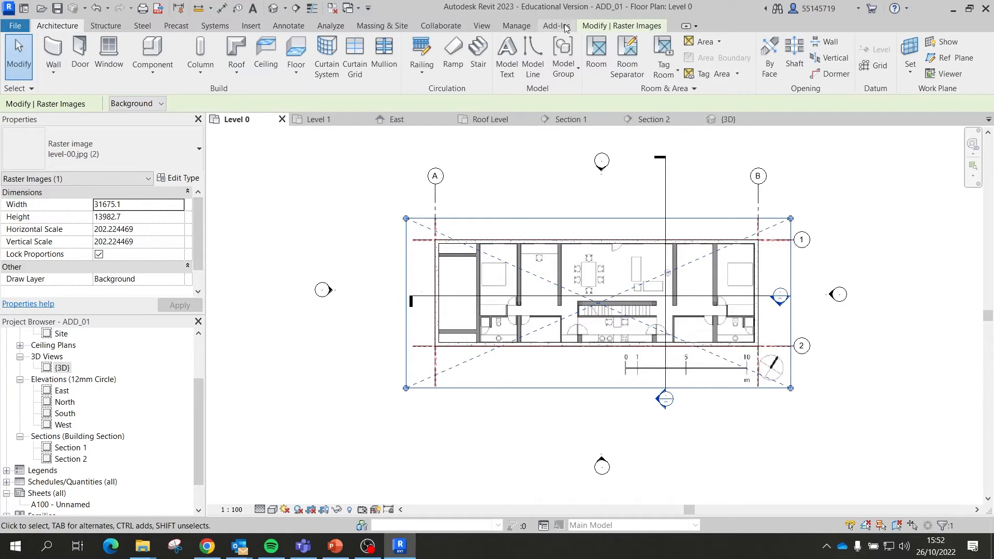
{"action": "left_click", "coordinate": [507, 28]}
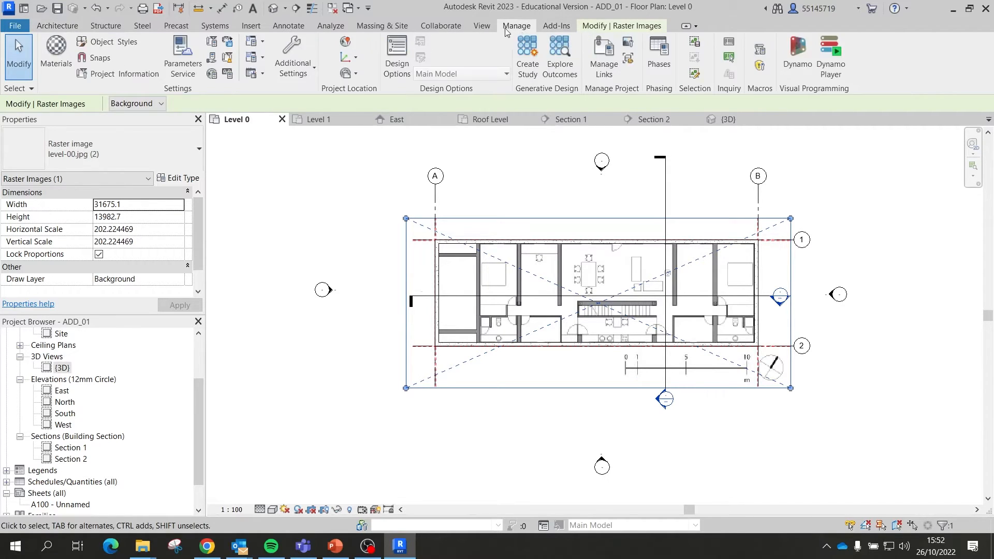
{"action": "left_click", "coordinate": [556, 27]}
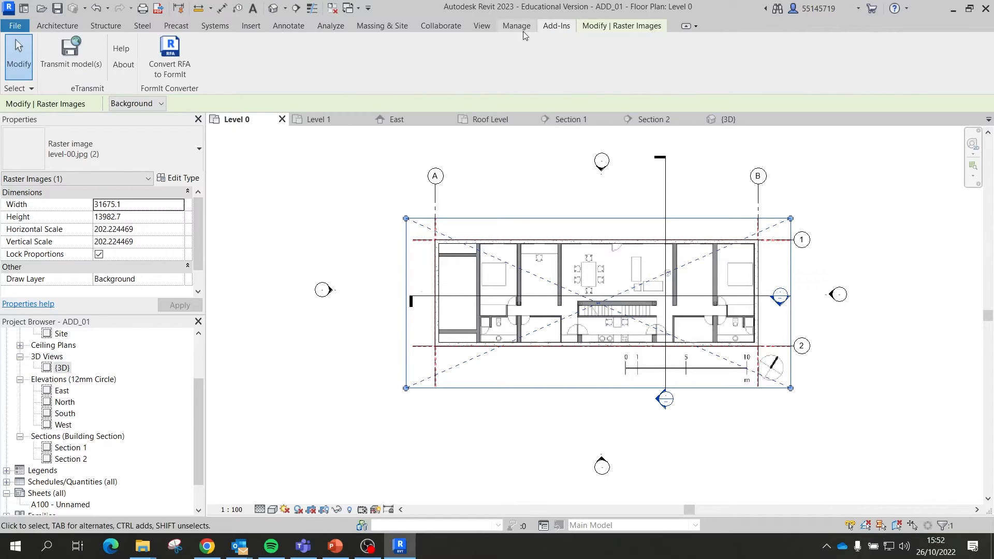
{"action": "left_click", "coordinate": [470, 27]}
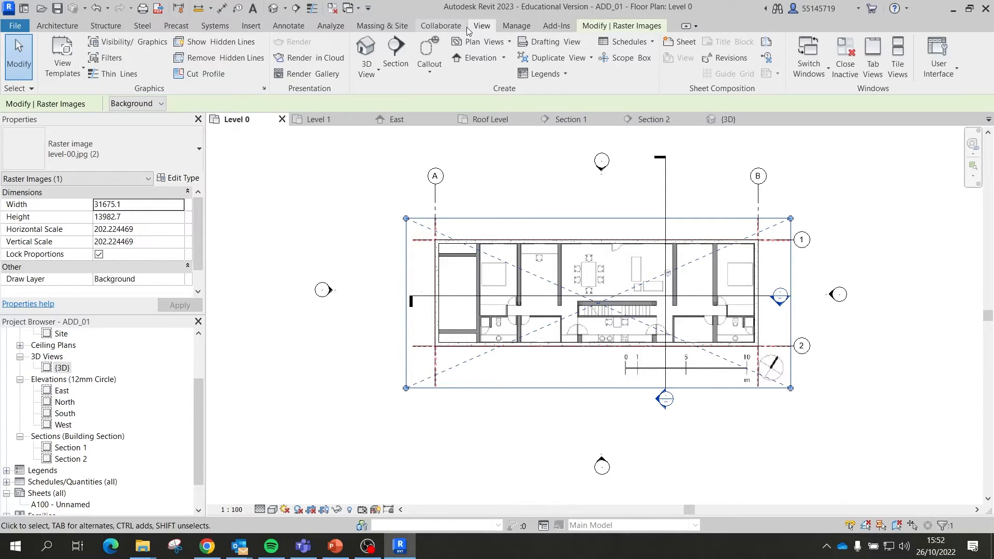
{"action": "left_click", "coordinate": [434, 27]}
{"action": "left_click", "coordinate": [393, 27]}
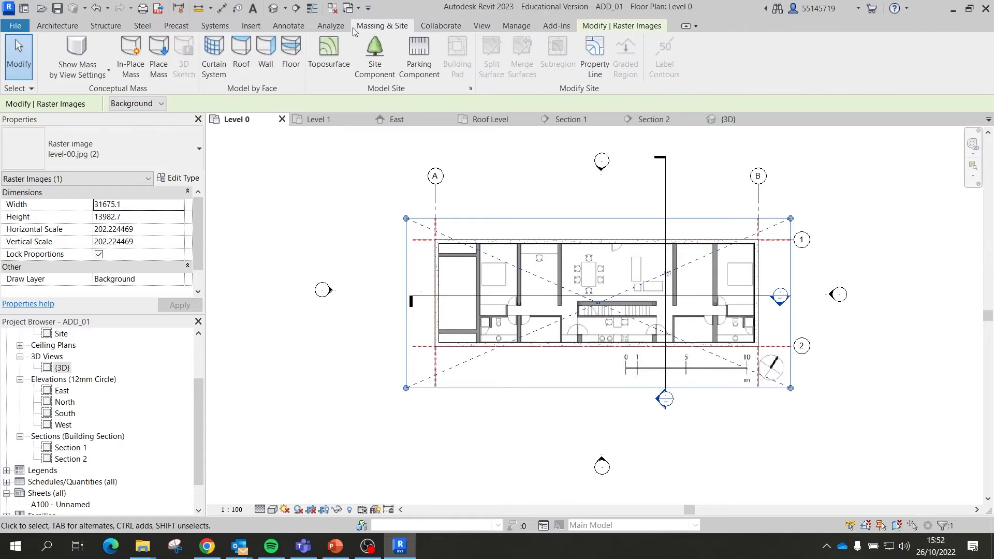
{"action": "left_click", "coordinate": [330, 25]}
{"action": "left_click", "coordinate": [487, 27]}
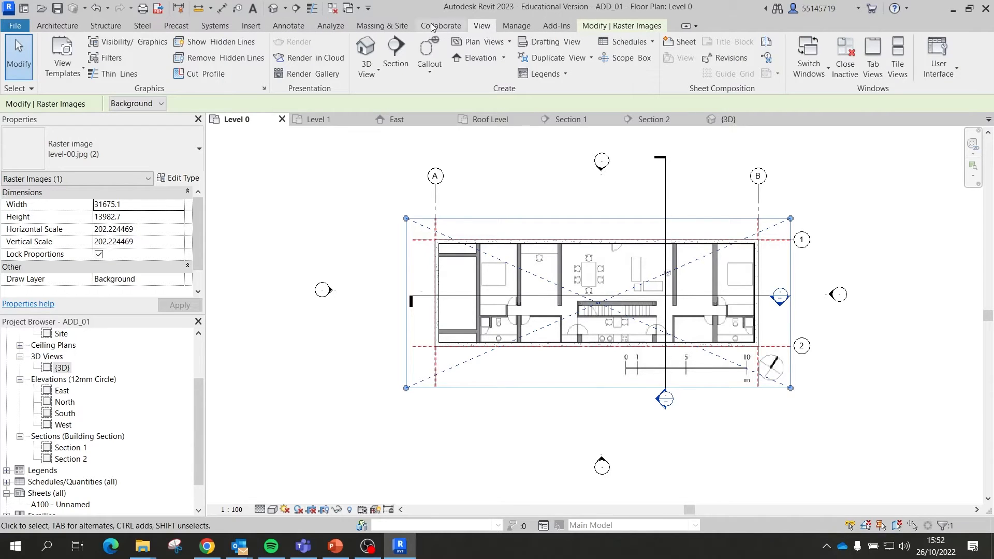
{"action": "left_click", "coordinate": [67, 27]}
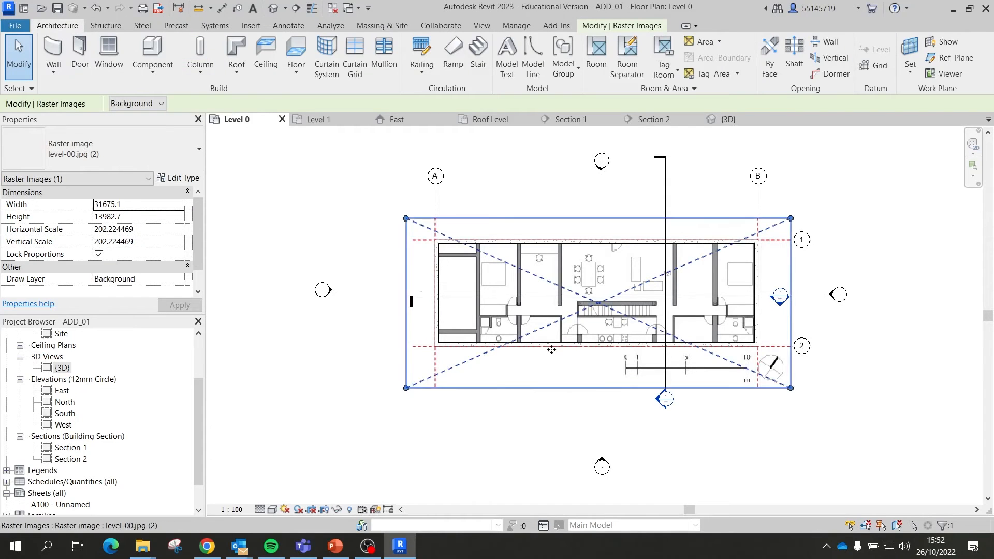
{"action": "scroll", "coordinate": [570, 268], "scroll_direction": "up", "scroll_amount": 5}
{"action": "scroll", "coordinate": [570, 268], "scroll_direction": "down", "scroll_amount": 6}
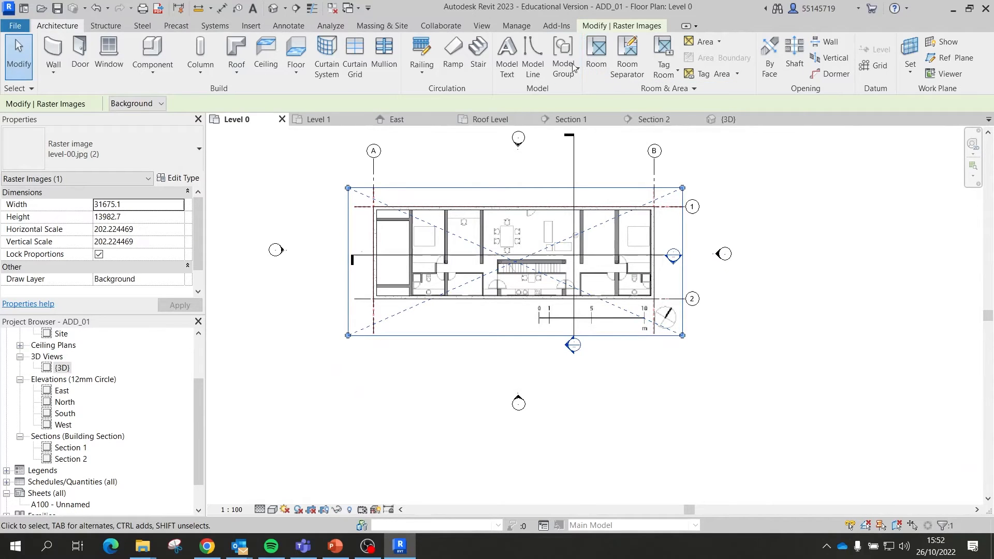
{"action": "left_click", "coordinate": [567, 27]}
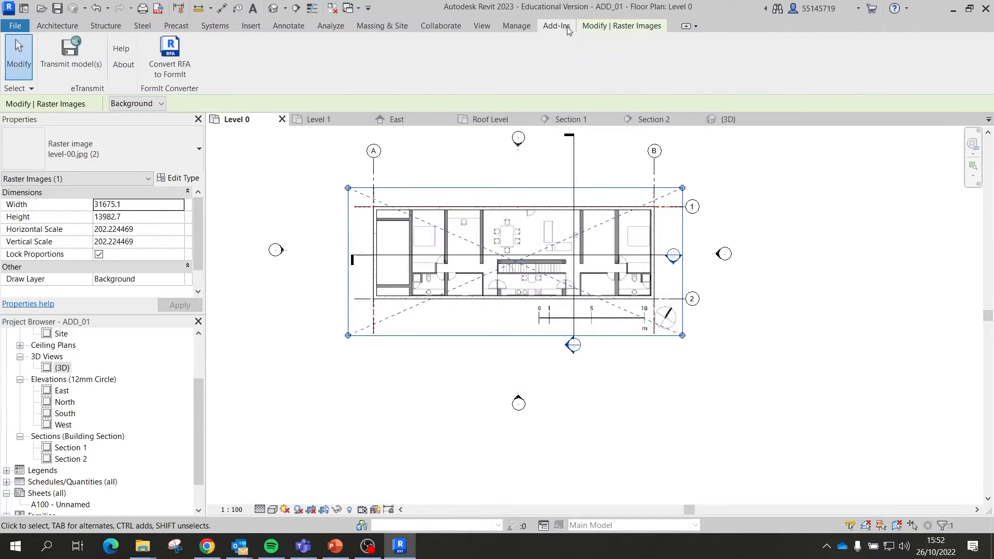
{"action": "left_click", "coordinate": [506, 33]}
{"action": "left_click", "coordinate": [483, 29]}
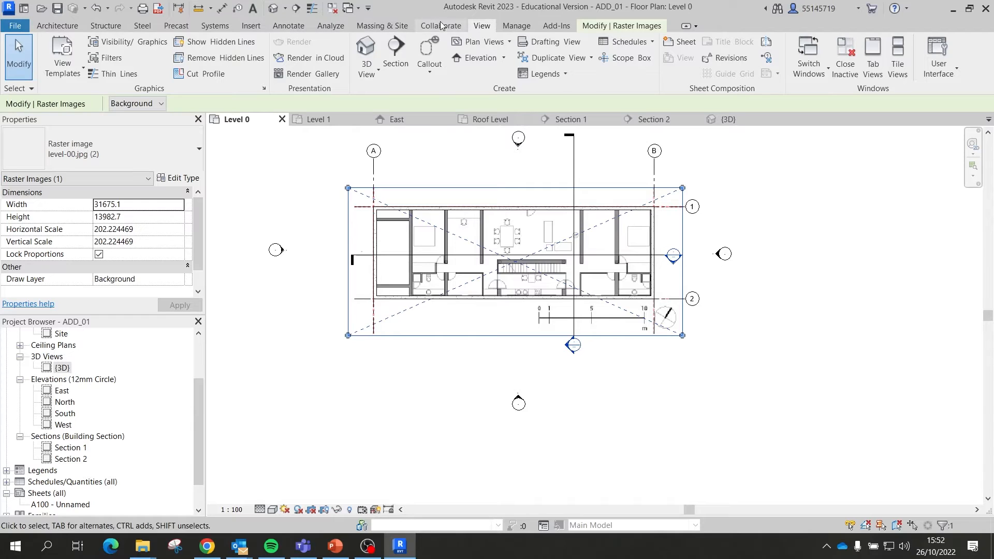
{"action": "left_click", "coordinate": [323, 23]}
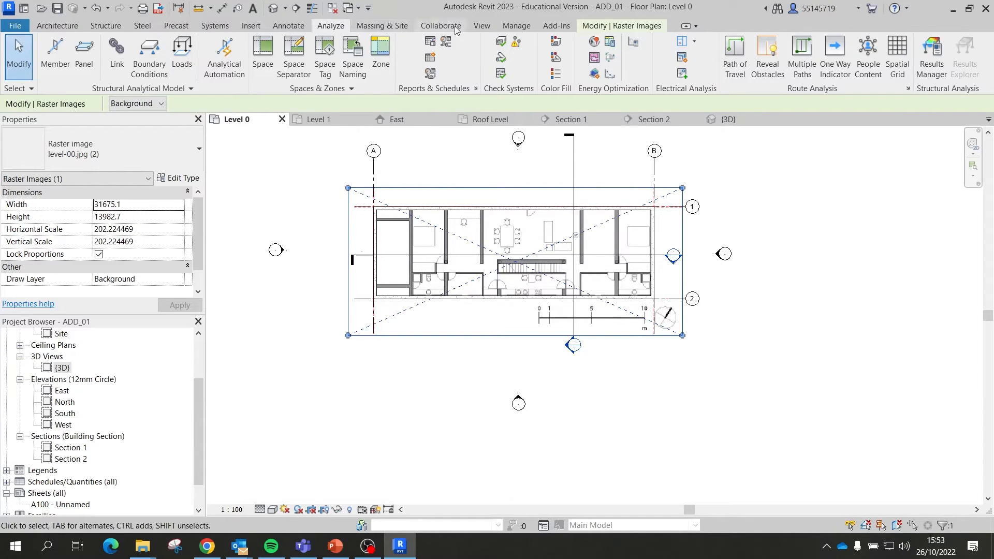
{"action": "left_click", "coordinate": [482, 26]}
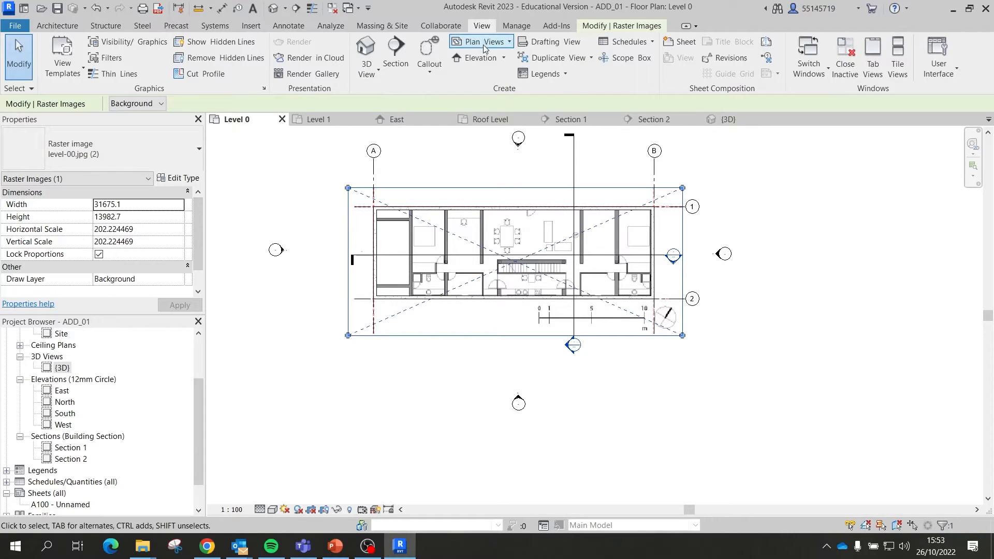
{"action": "left_click", "coordinate": [659, 348]}
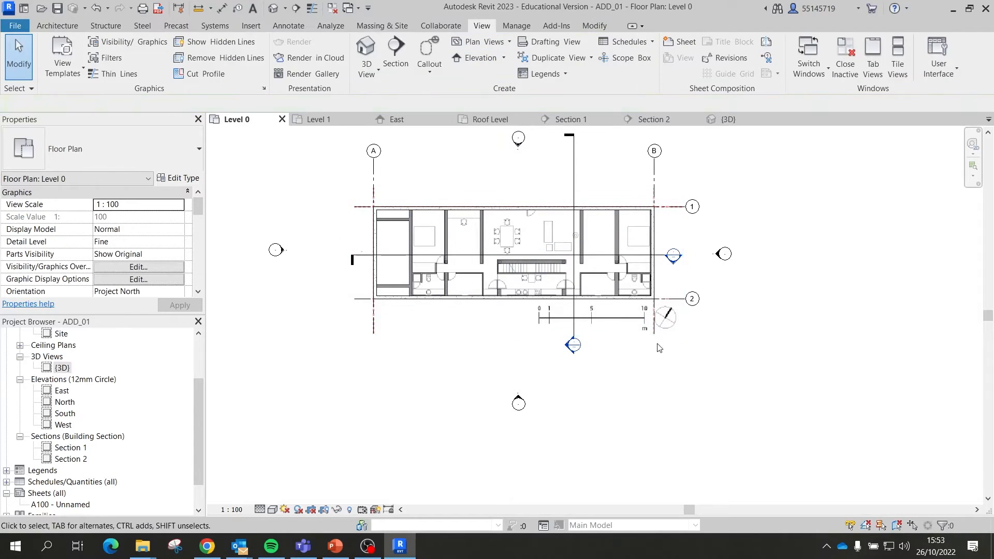
{"action": "left_click", "coordinate": [595, 26]}
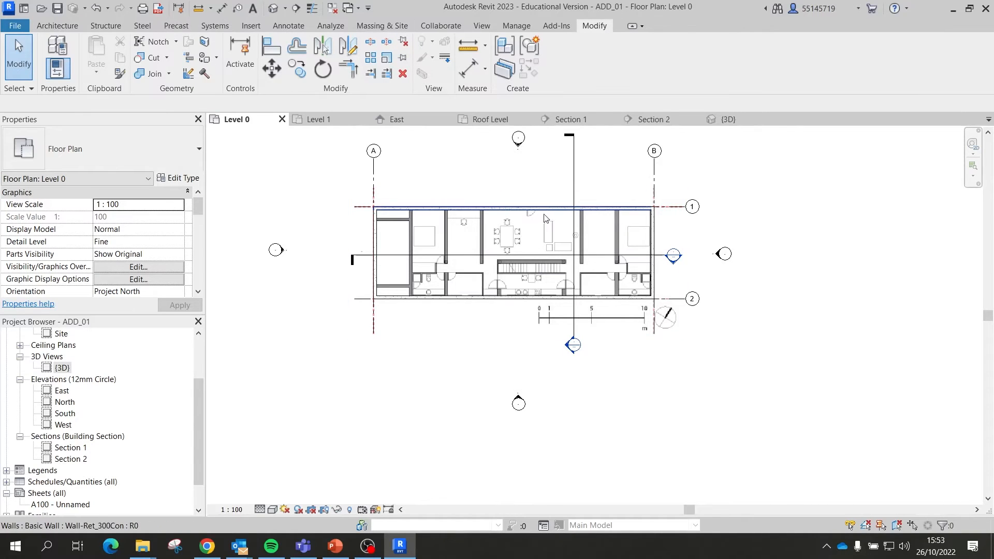
{"action": "left_click", "coordinate": [631, 249]}
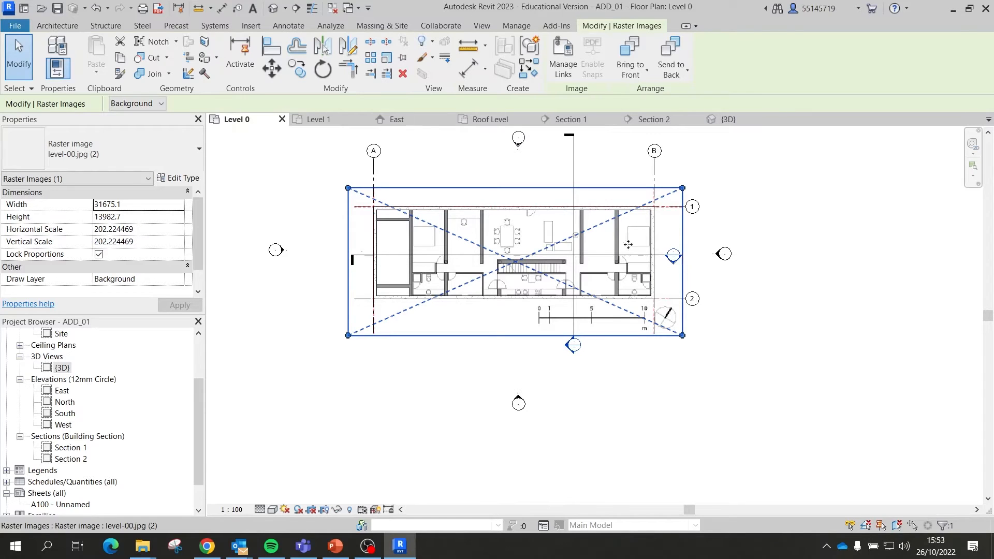
{"action": "left_click", "coordinate": [406, 61]}
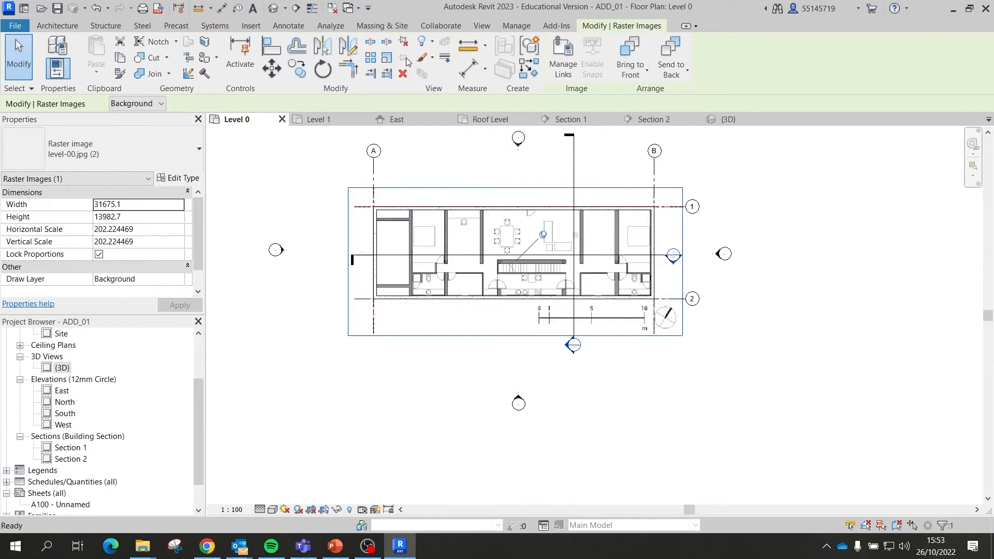
{"action": "left_click", "coordinate": [763, 266]}
{"action": "left_click", "coordinate": [683, 284]}
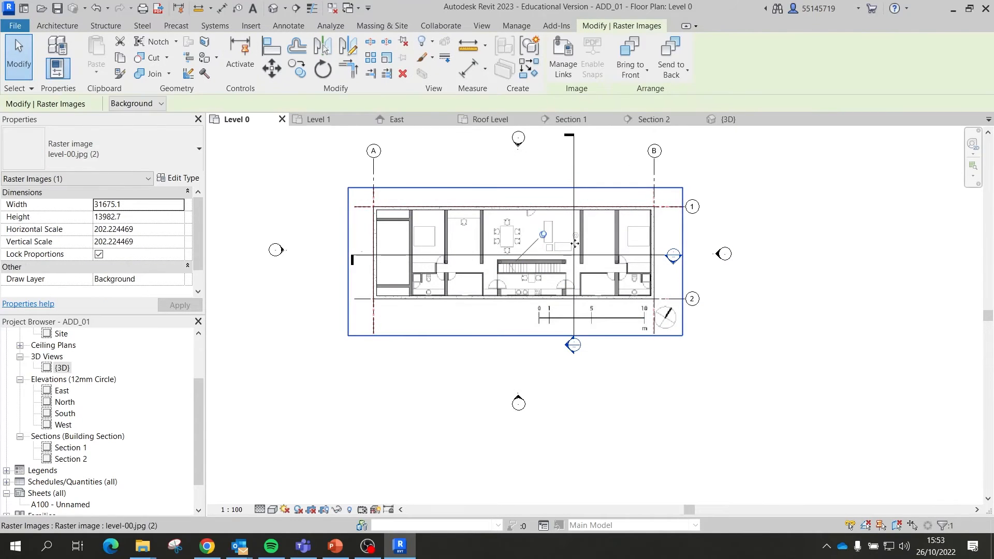
{"action": "left_click", "coordinate": [543, 235]}
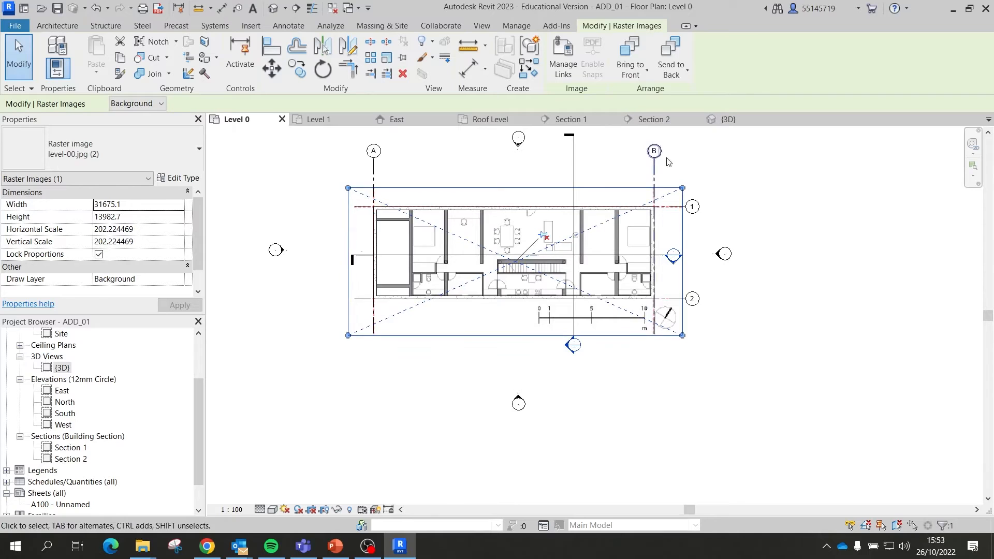
{"action": "left_click", "coordinate": [779, 213]}
{"action": "scroll", "coordinate": [595, 326], "scroll_direction": "up", "scroll_amount": 5}
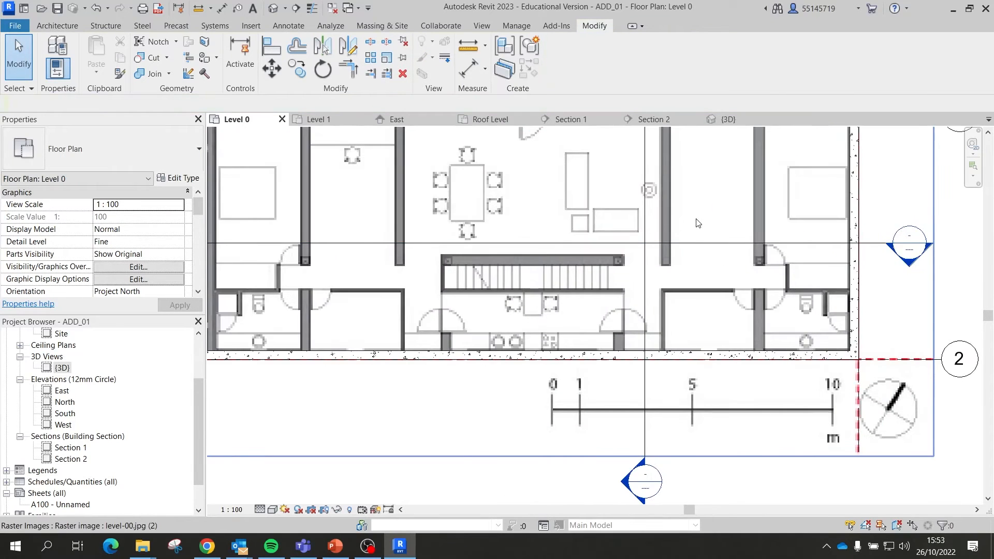
{"action": "scroll", "coordinate": [790, 264], "scroll_direction": "down", "scroll_amount": 4}
{"action": "scroll", "coordinate": [732, 284], "scroll_direction": "up", "scroll_amount": 3}
Step: Select and clear the bottom exterior wall in Level 0, then open the {3D} view
{"action": "scroll", "coordinate": [713, 281], "scroll_direction": "down", "scroll_amount": 2}
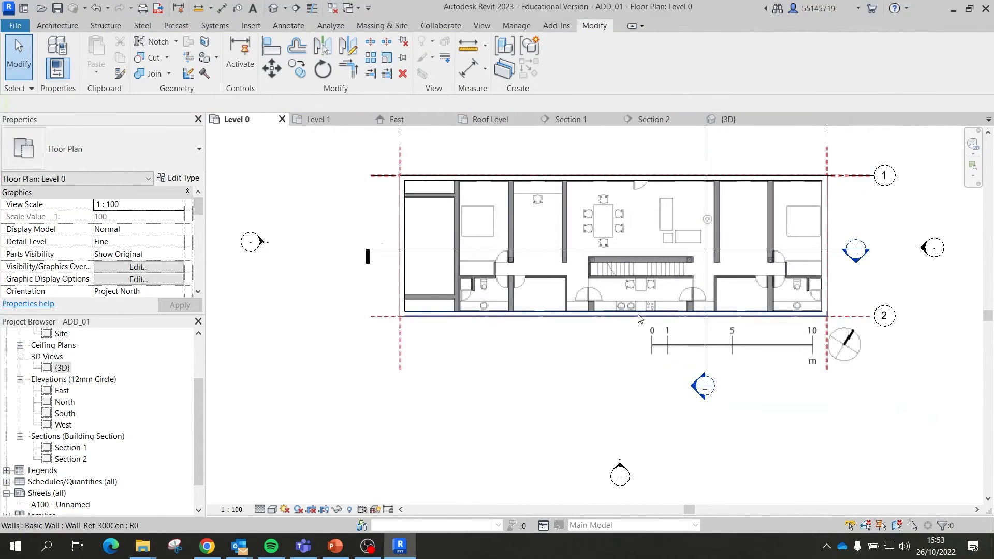
{"action": "left_click", "coordinate": [572, 317]}
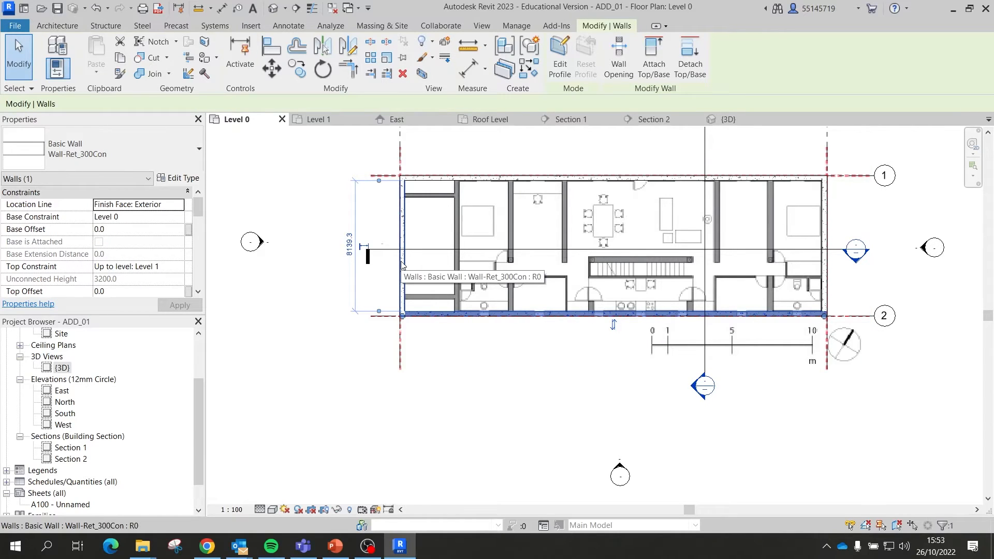
{"action": "left_click", "coordinate": [328, 195]}
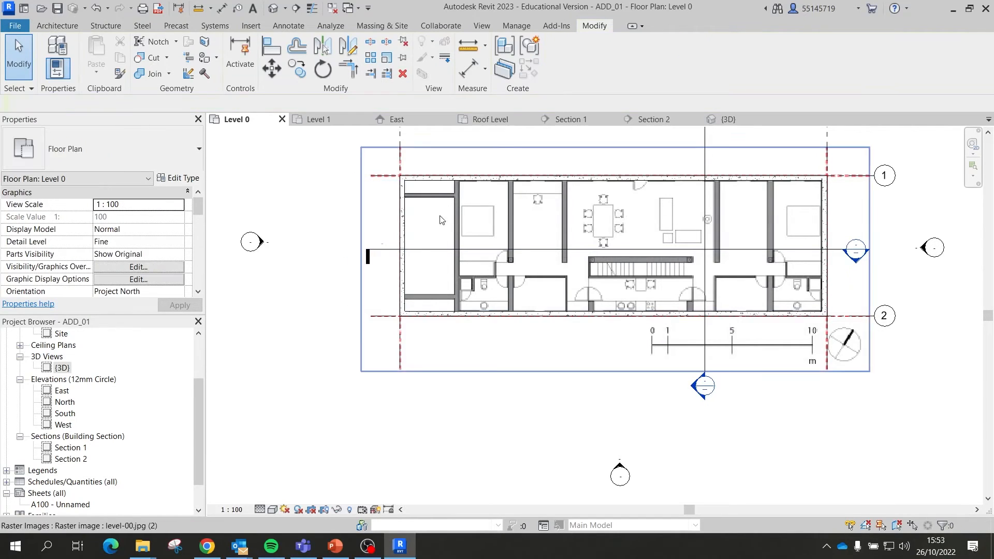
{"action": "left_click", "coordinate": [724, 119]}
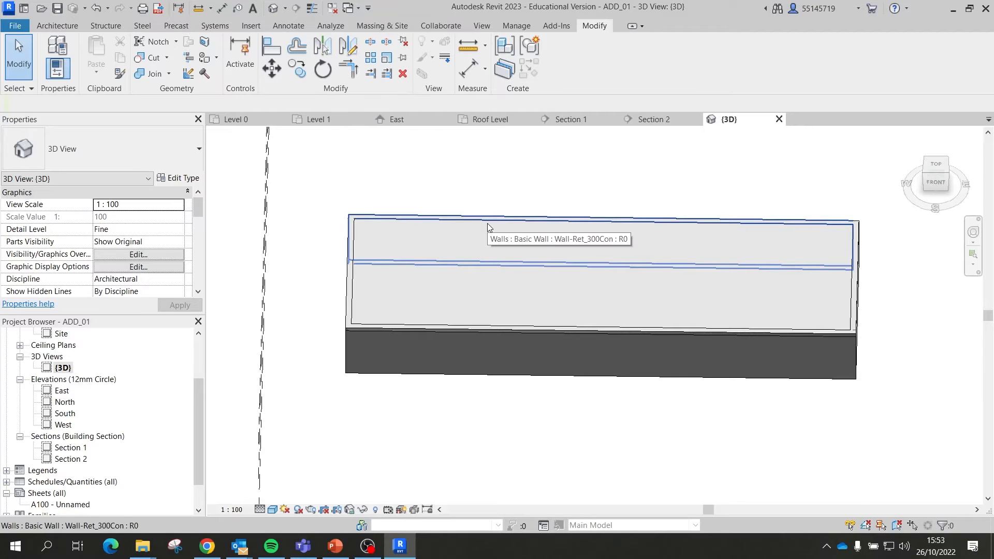
Step: Tab-cycle between the single front wall and the four-wall chain, ending with all four walls selected
{"action": "key", "text": "Tab"}
{"action": "key", "text": "Tab"}
{"action": "key", "text": "Tab"}
{"action": "key", "text": "Tab"}
{"action": "key", "text": "Tab"}
{"action": "key", "text": "Tab"}
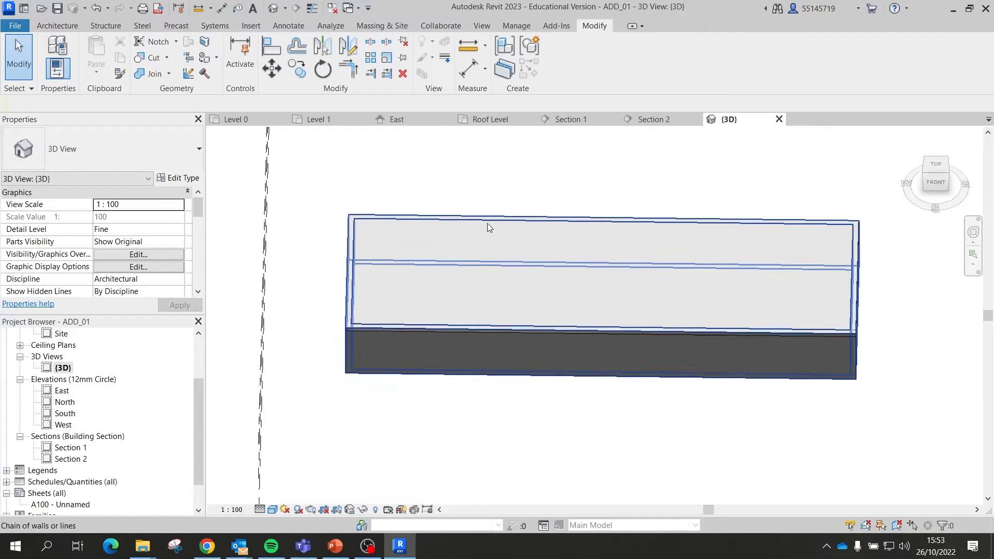
{"action": "key", "text": "Tab"}
{"action": "key", "text": "Tab"}
{"action": "key", "text": "Tab"}
{"action": "key", "text": "Tab"}
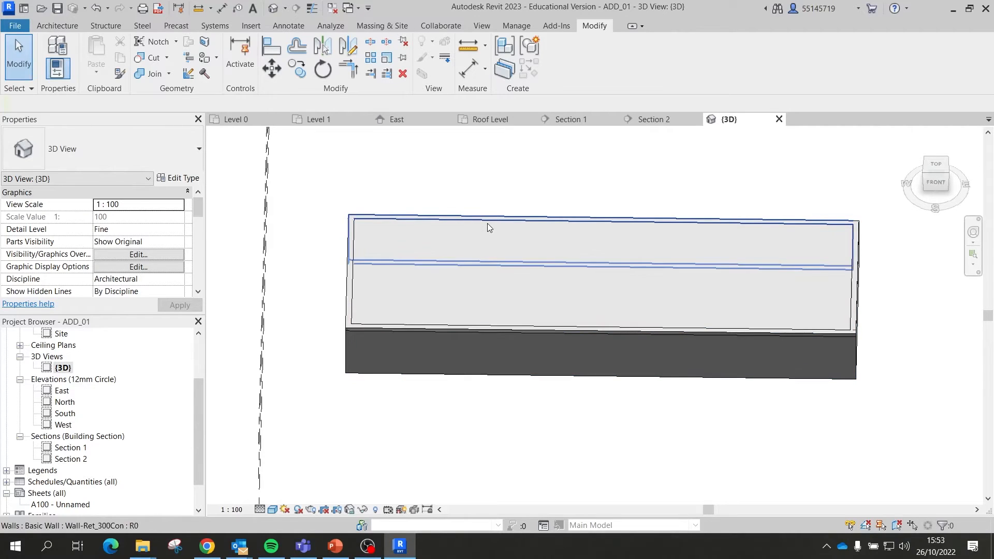
{"action": "key", "text": "Tab"}
{"action": "left_click", "coordinate": [389, 321]}
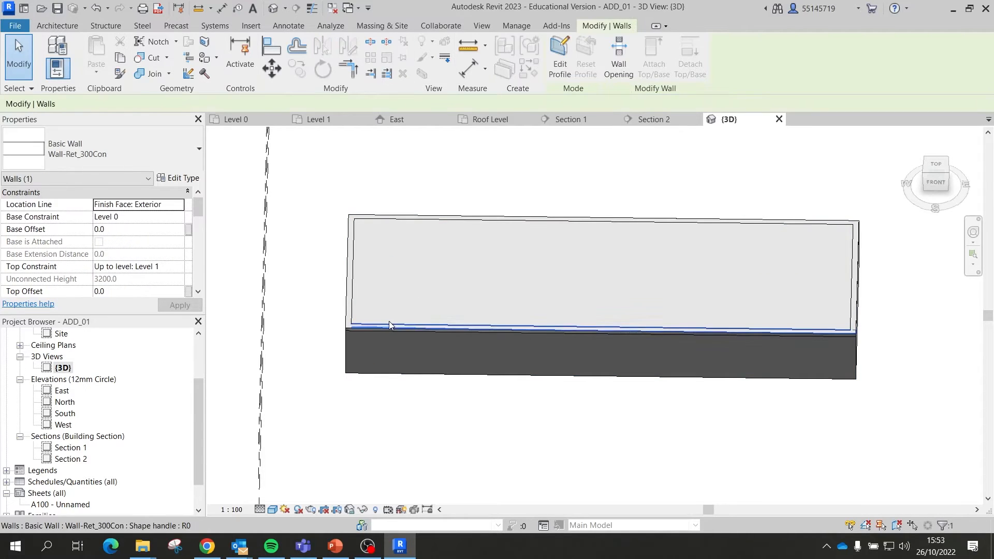
{"action": "key", "text": "Tab"}
{"action": "key", "text": "Tab"}
{"action": "left_click", "coordinate": [352, 306]}
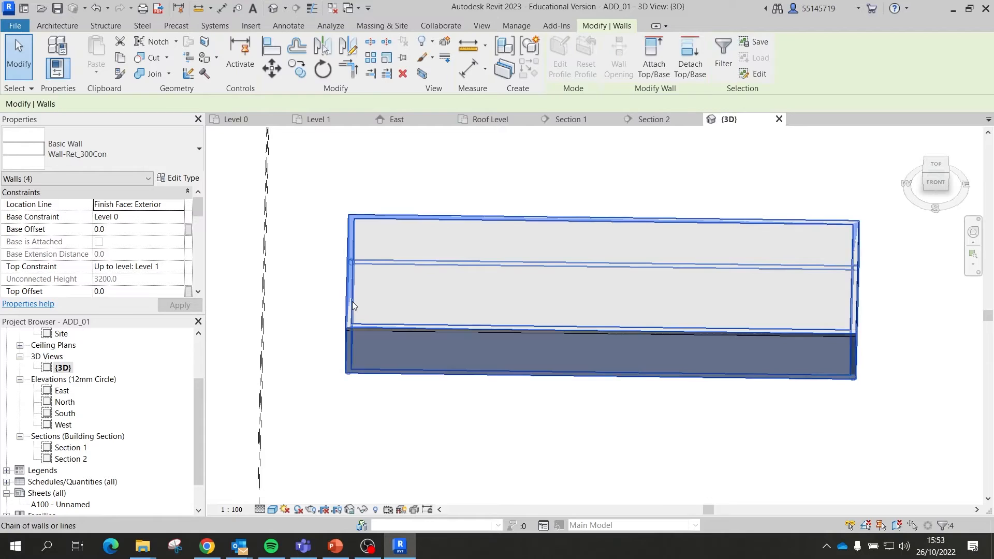
{"action": "left_click", "coordinate": [352, 305]}
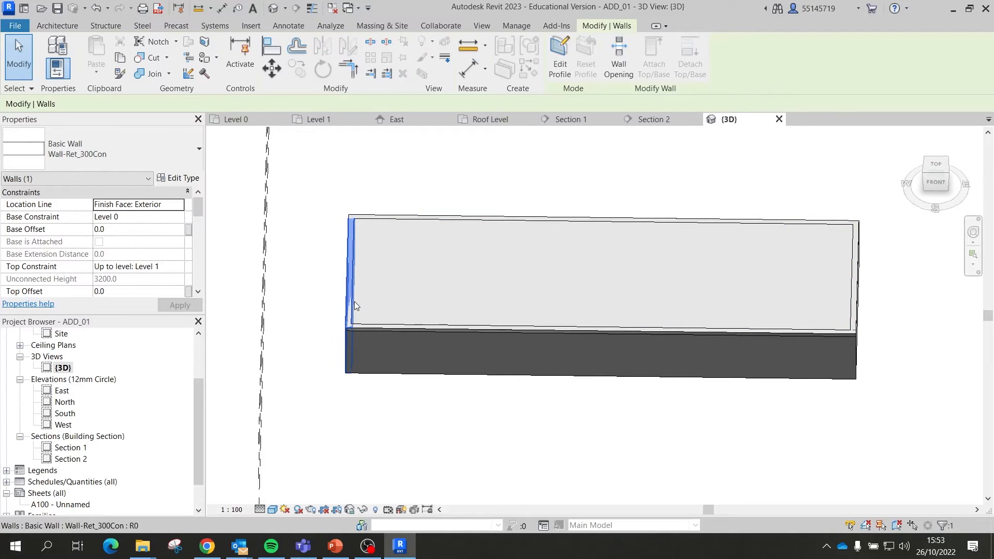
{"action": "key", "text": "Tab"}
{"action": "key", "text": "Escape"}
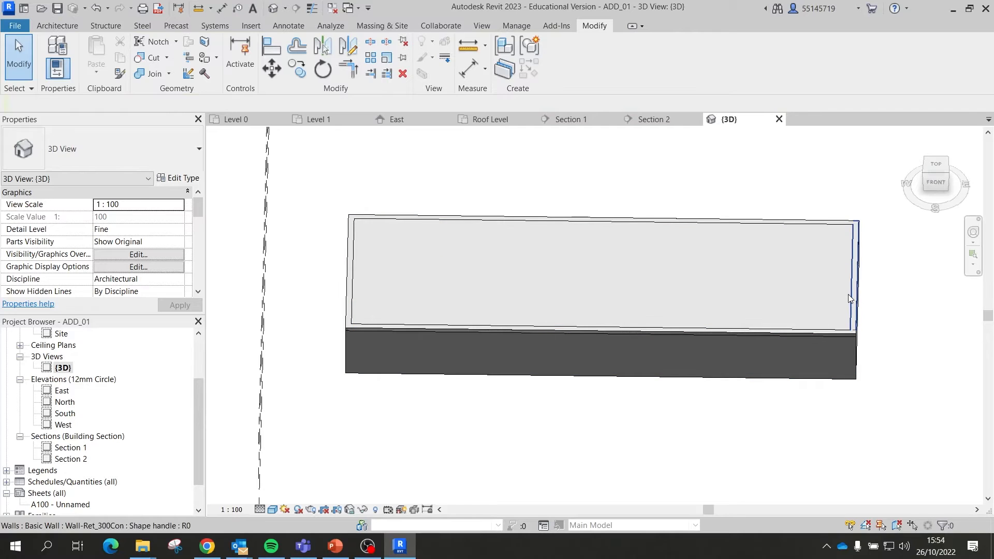
{"action": "key", "text": "Tab"}
{"action": "left_click", "coordinate": [848, 294]}
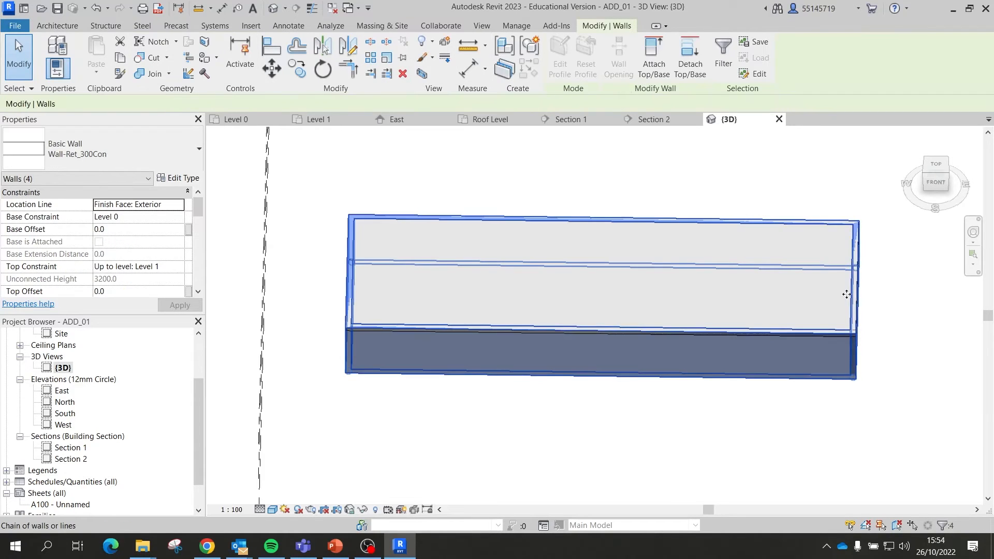
Step: Orbit to a tilted top view, then crossing-select the slab, walls and level planes together
{"action": "middle_click_drag", "start_coordinate": [725, 306], "coordinate": [722, 407], "text": "shift"}
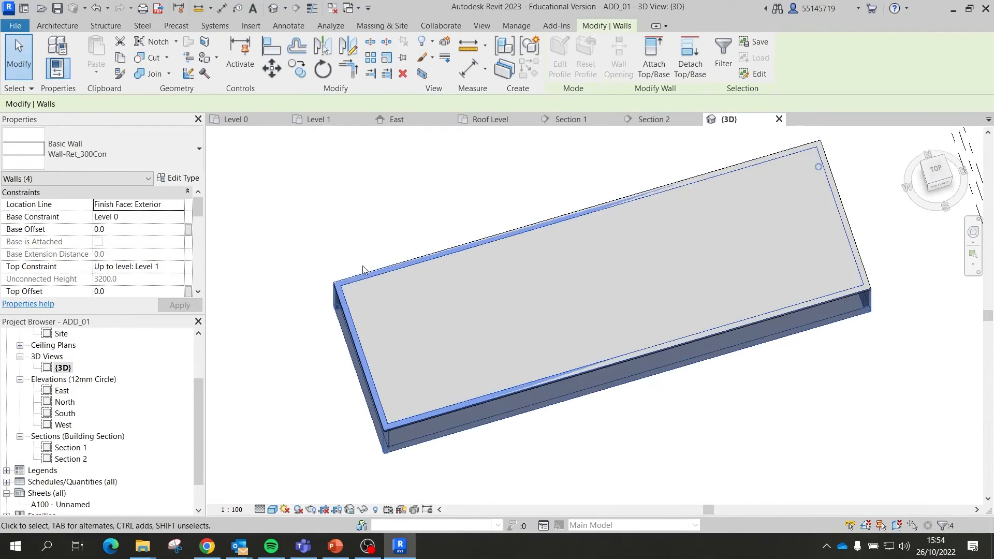
{"action": "left_click", "coordinate": [368, 282]}
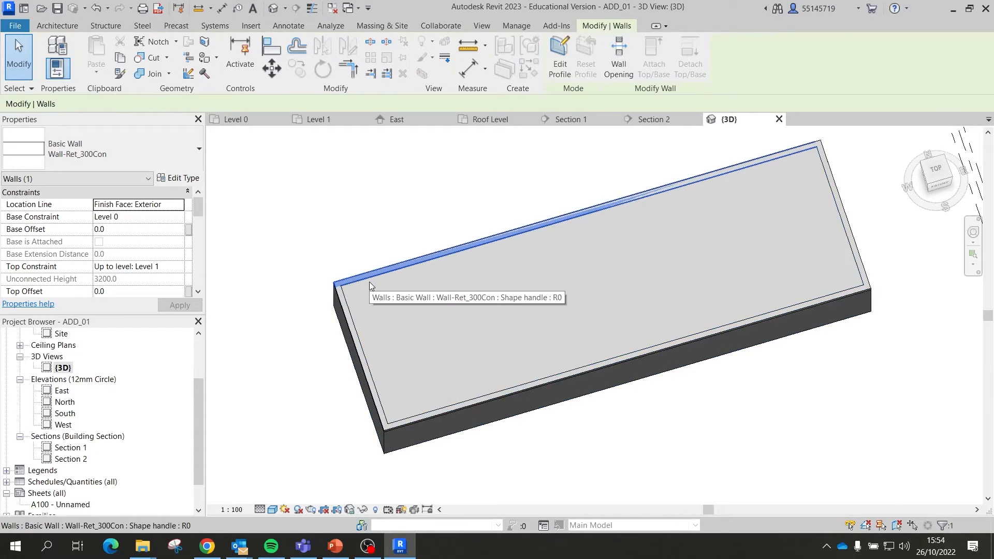
{"action": "key", "text": "Tab"}
{"action": "key", "text": "Tab"}
{"action": "key", "text": "Tab"}
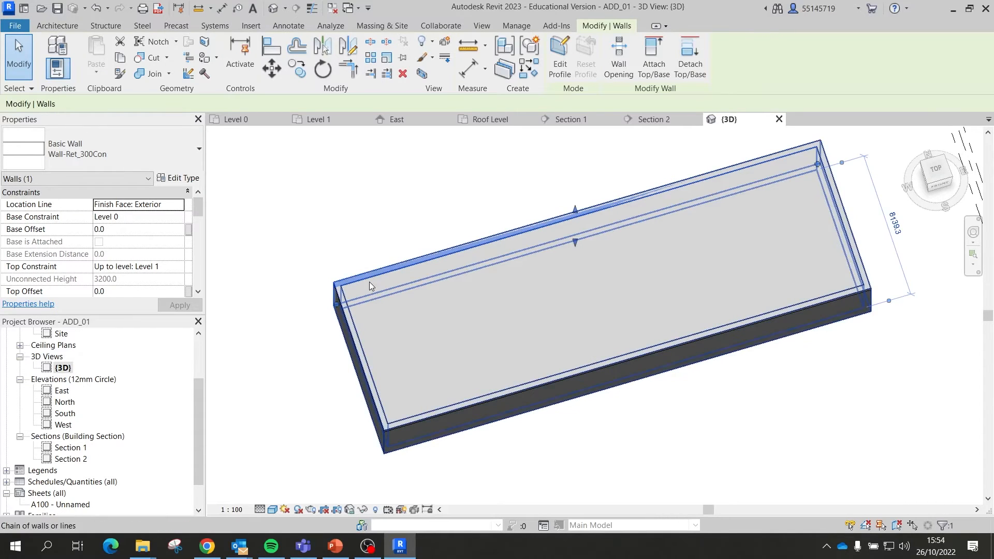
{"action": "left_click", "coordinate": [369, 282]}
{"action": "left_click_drag", "start_coordinate": [590, 346], "coordinate": [518, 311]}
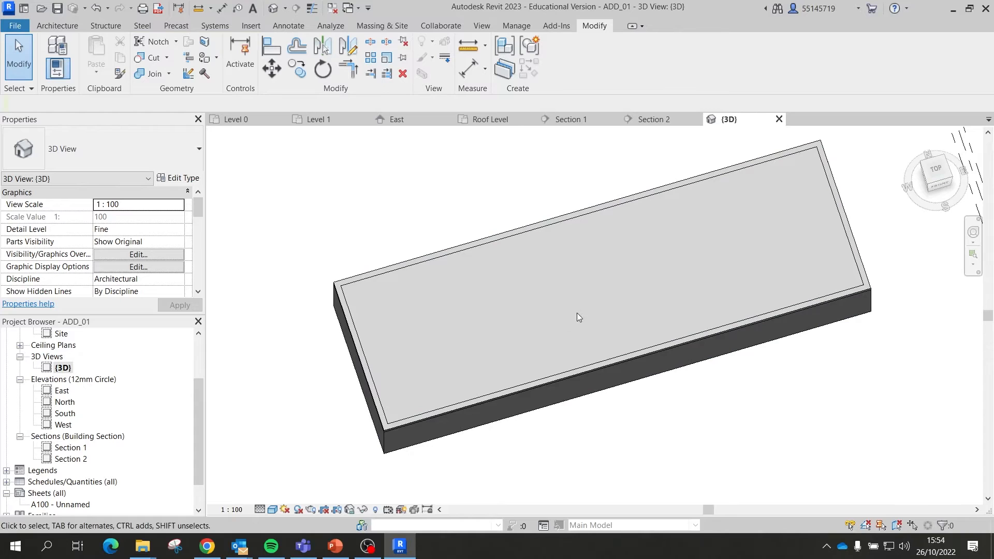
{"action": "left_click", "coordinate": [810, 298]}
{"action": "left_click", "coordinate": [811, 301]}
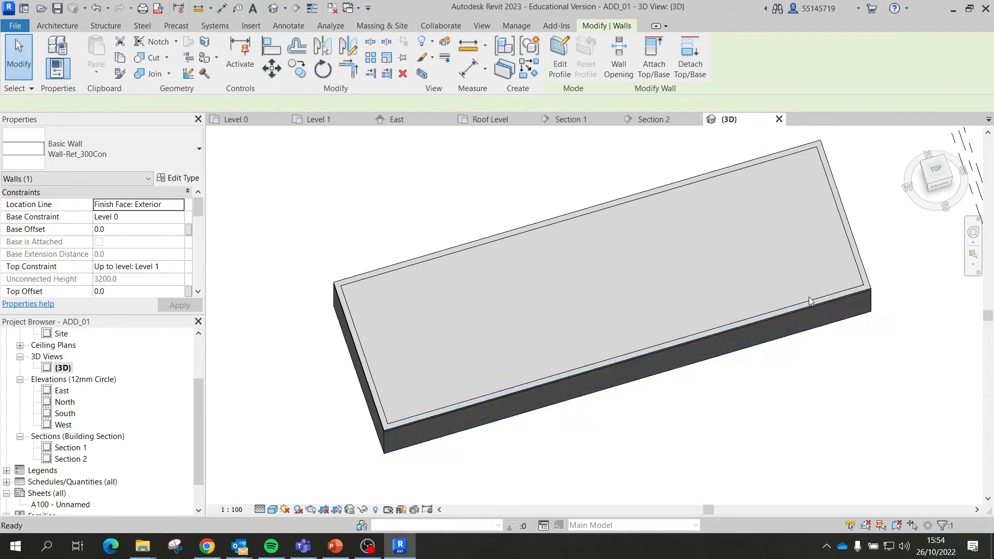
{"action": "scroll", "coordinate": [690, 311], "scroll_direction": "down", "scroll_amount": 3}
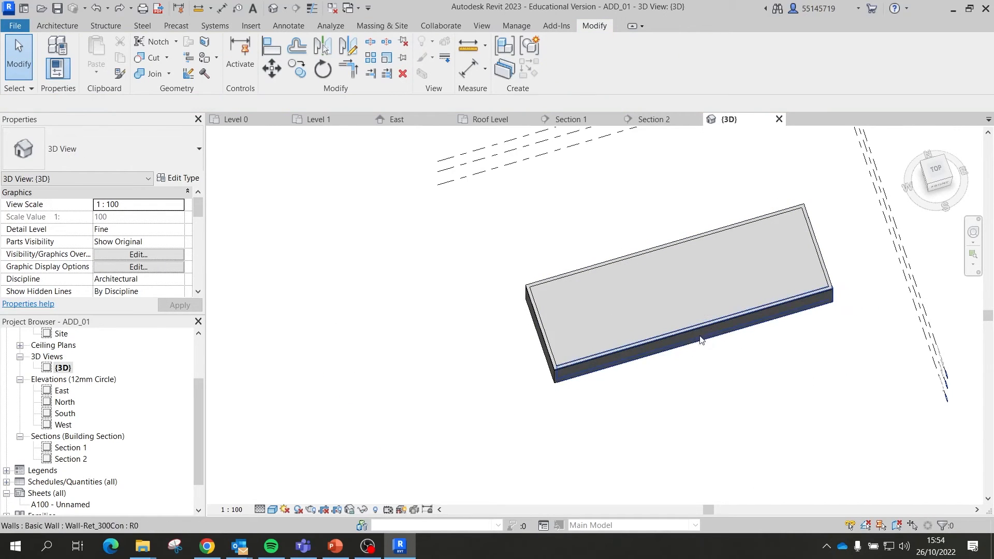
{"action": "middle_click_drag", "start_coordinate": [721, 326], "coordinate": [758, 303], "text": "shift"}
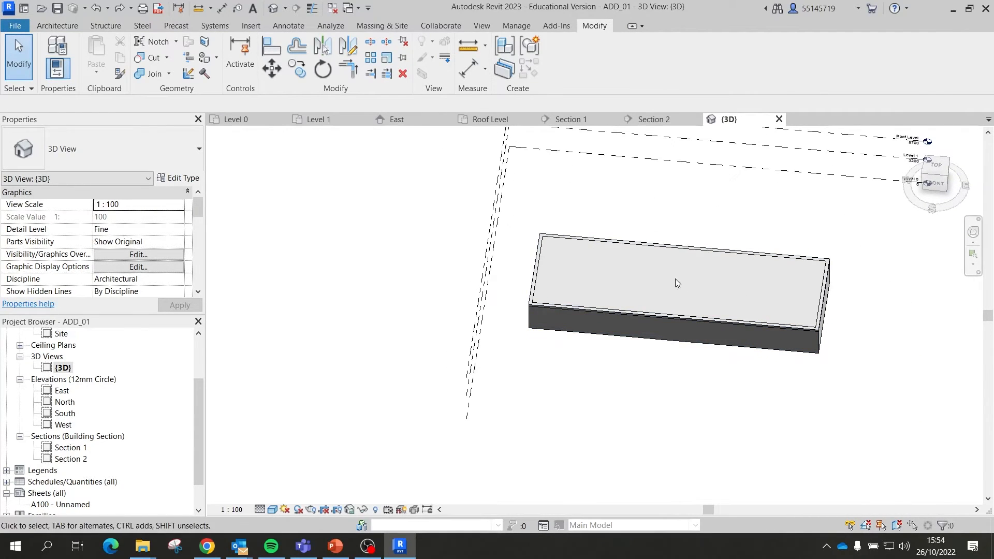
{"action": "left_click_drag", "start_coordinate": [913, 397], "coordinate": [409, 192]}
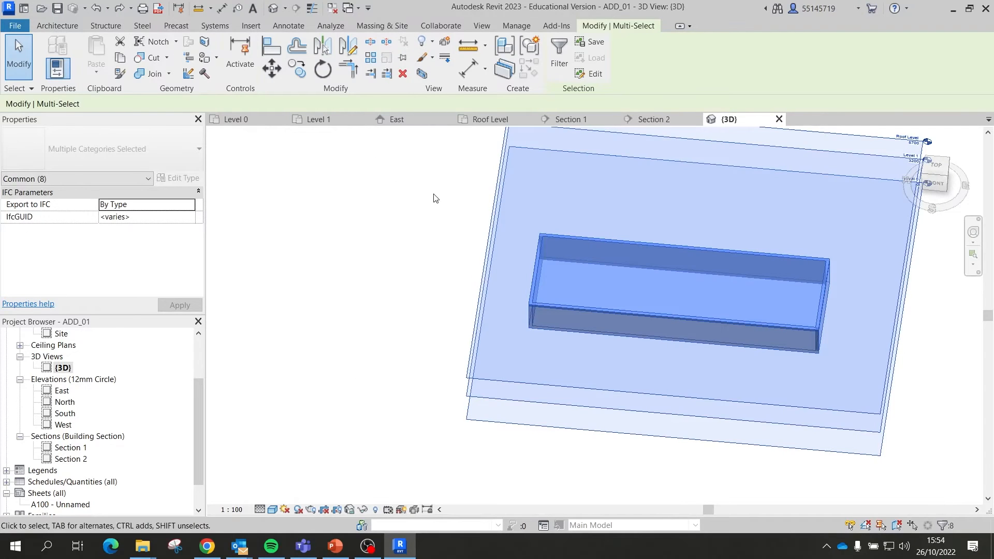
Step: Filter the selection down to only the Floors category
{"action": "left_click", "coordinate": [559, 57]}
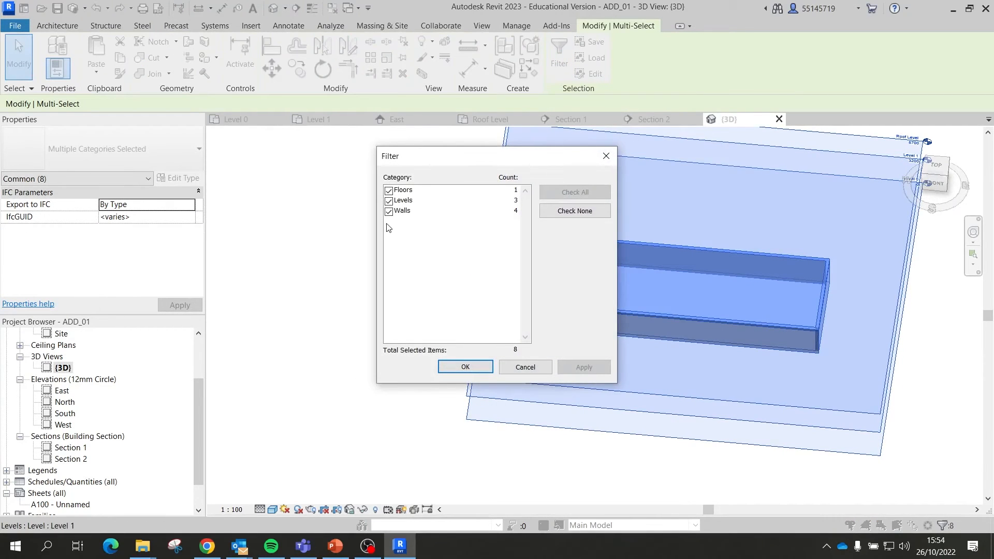
{"action": "left_click", "coordinate": [575, 211]}
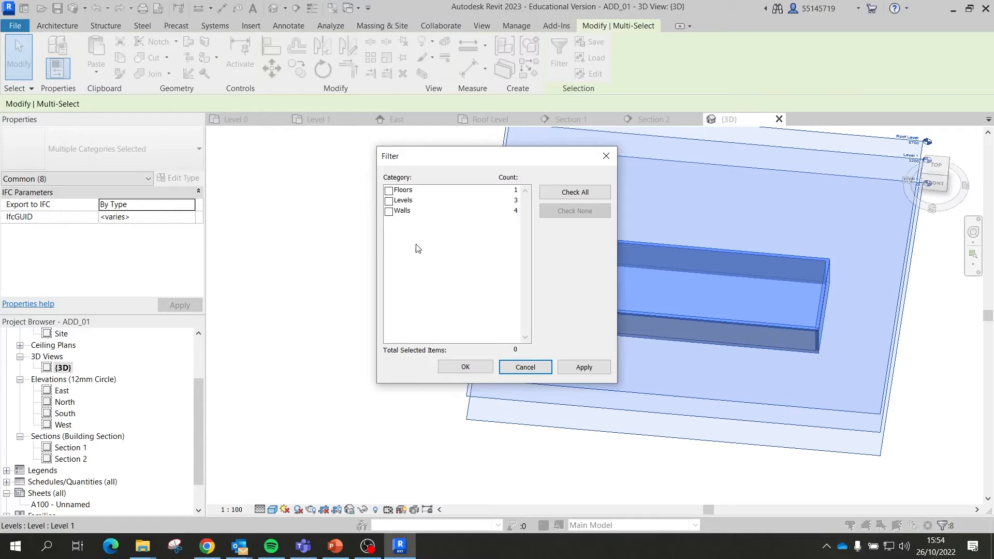
{"action": "left_click", "coordinate": [389, 191]}
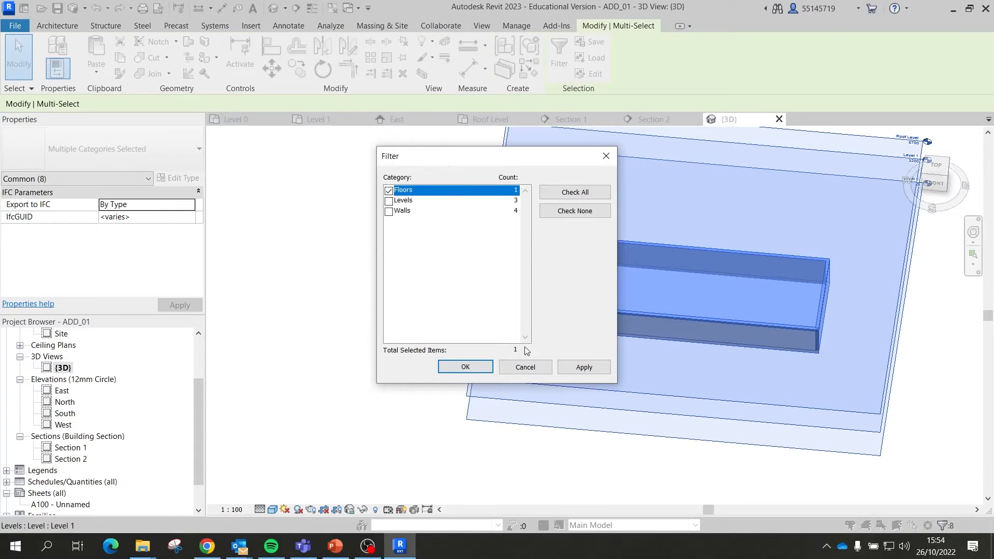
{"action": "left_click", "coordinate": [465, 367]}
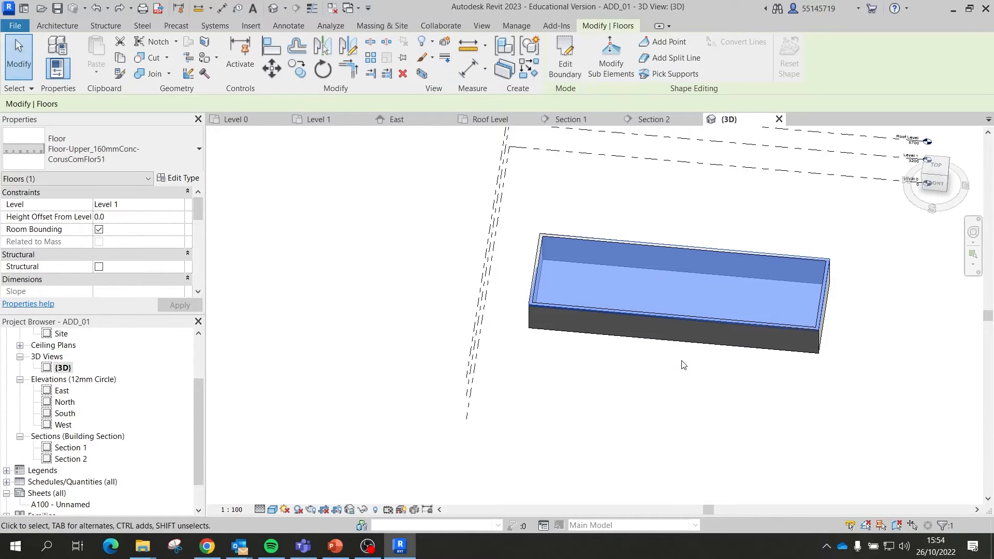
Step: Orbit around the Level 1 floor and enter Edit Boundary sketch mode
{"action": "middle_click_drag", "start_coordinate": [656, 311], "coordinate": [656, 256], "text": "shift"}
{"action": "scroll", "coordinate": [619, 318], "scroll_direction": "up", "scroll_amount": 3}
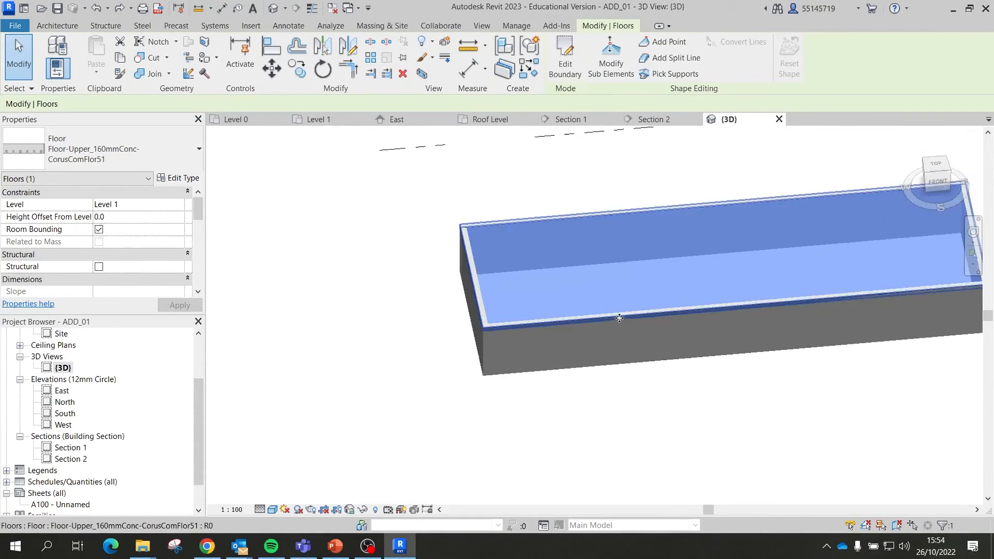
{"action": "middle_click_drag", "start_coordinate": [619, 318], "coordinate": [676, 339], "text": "shift"}
{"action": "scroll", "coordinate": [657, 297], "scroll_direction": "down", "scroll_amount": 4}
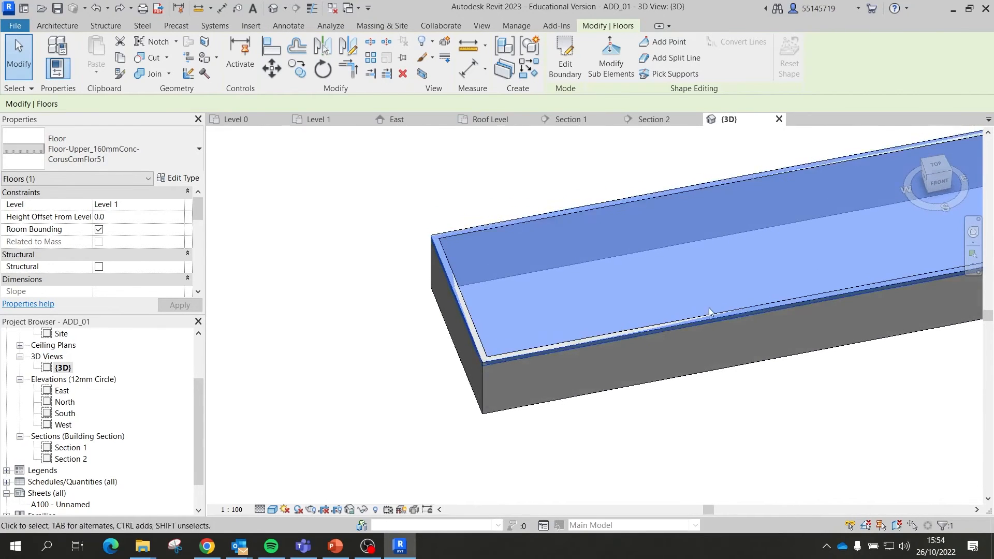
{"action": "left_click", "coordinate": [566, 57]}
{"action": "middle_click_drag", "start_coordinate": [571, 185], "coordinate": [516, 191], "text": "shift"}
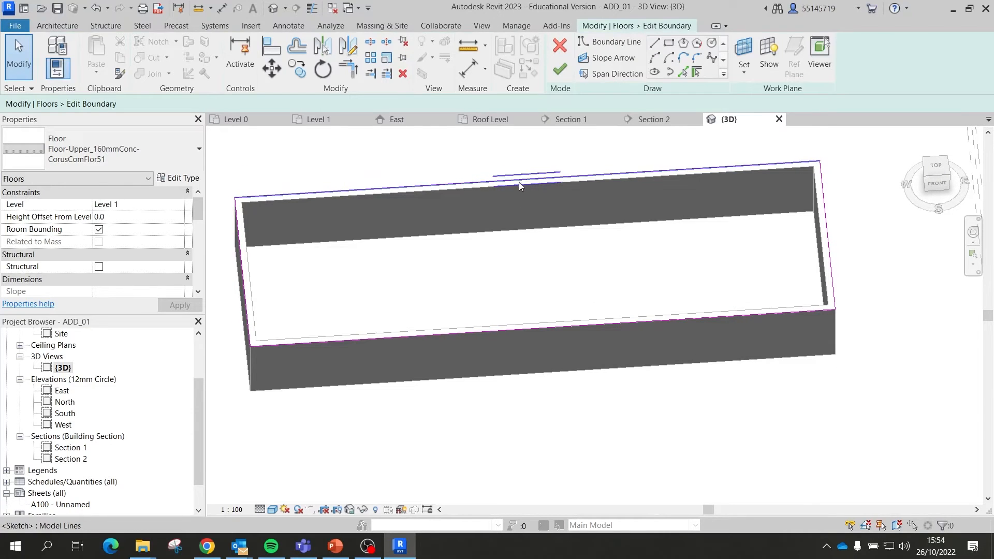
Step: Set the Offset distance to 150 after a rejected -150 and offset the top boundary line
{"action": "left_click", "coordinate": [295, 48]}
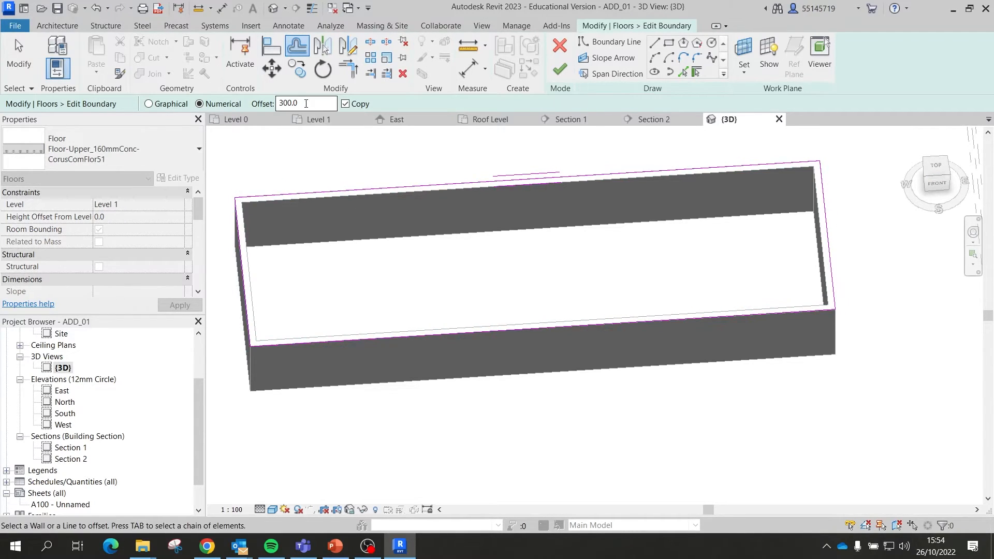
{"action": "double_click", "coordinate": [306, 104]}
{"action": "type", "text": "-150"}
{"action": "key", "text": "Return"}
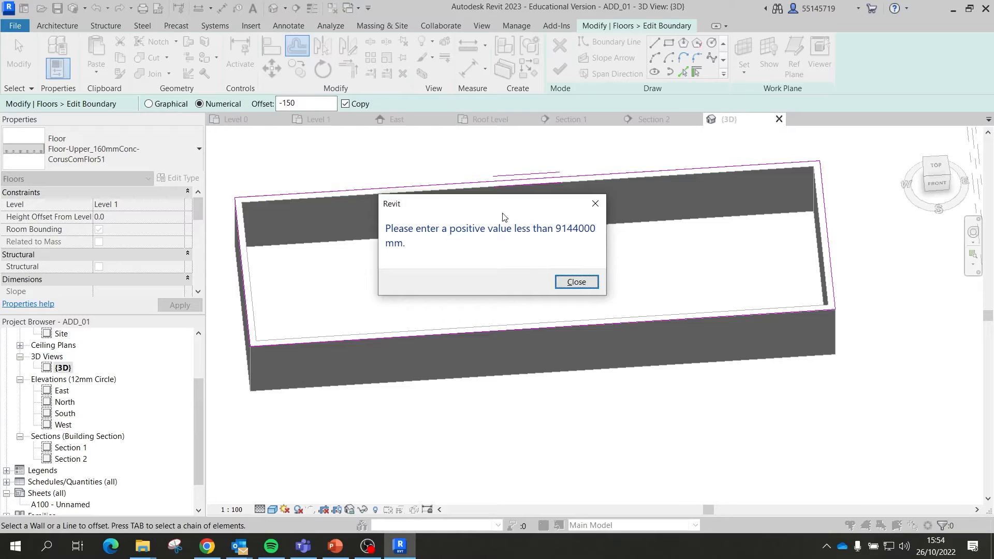
{"action": "left_click", "coordinate": [580, 287]}
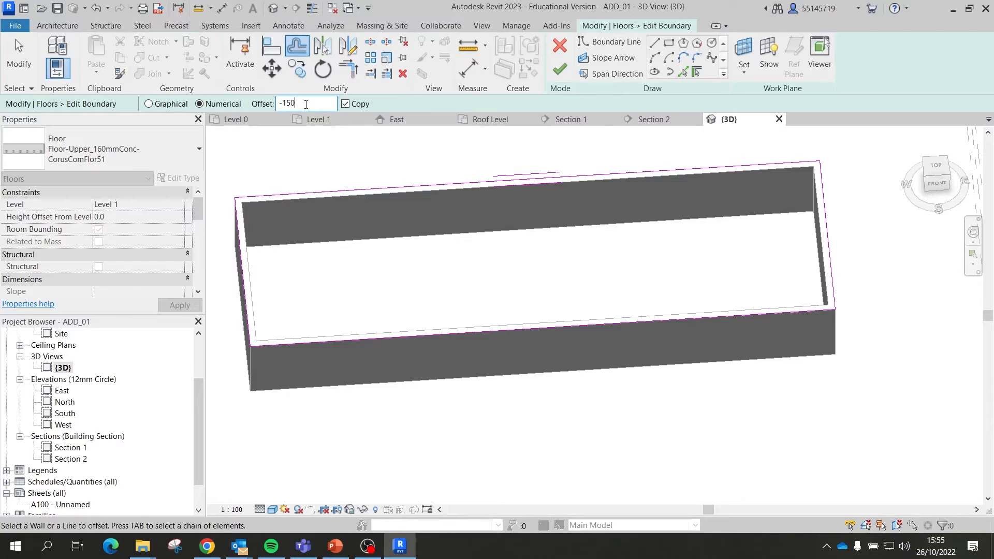
{"action": "type", "text": "1"}
{"action": "left_click", "coordinate": [333, 191]}
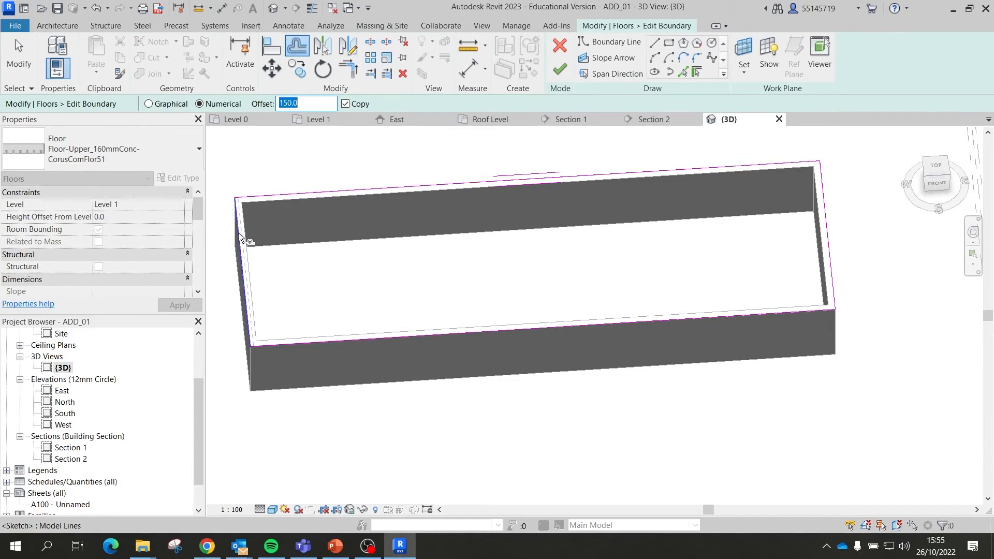
Step: Tab-pick the whole boundary loop and shift it outward by 150
{"action": "middle_click_drag", "start_coordinate": [436, 228], "coordinate": [426, 252], "text": "shift"}
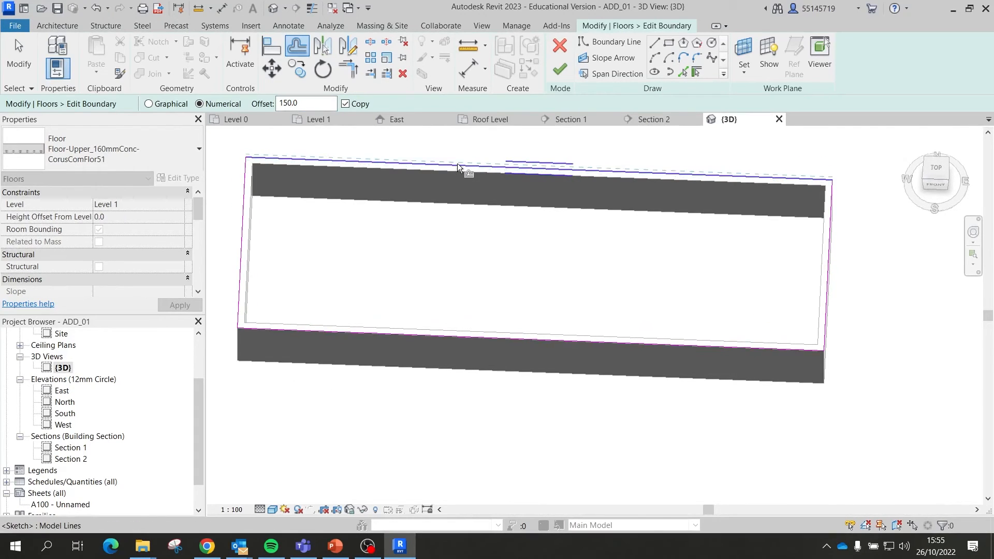
{"action": "key", "text": "Tab"}
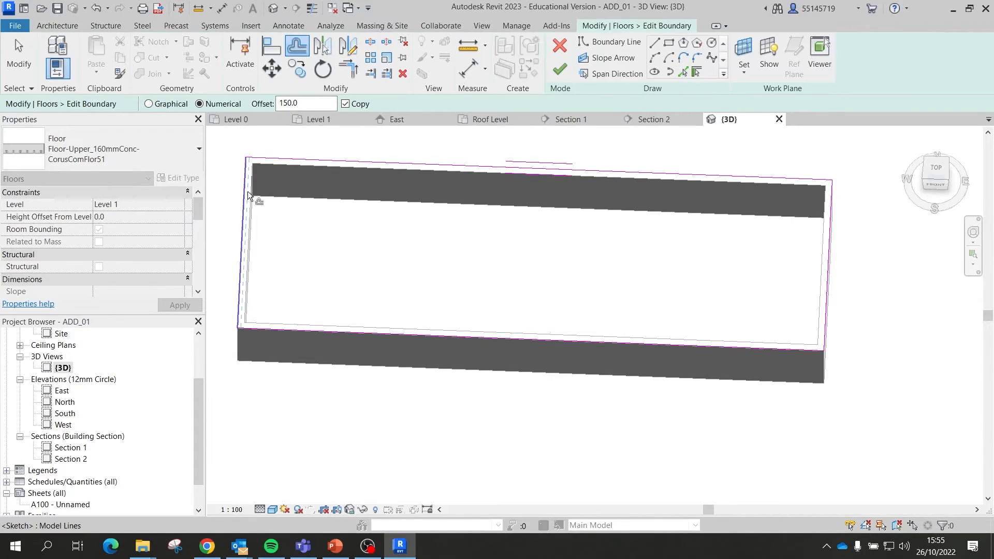
{"action": "key", "text": "Tab"}
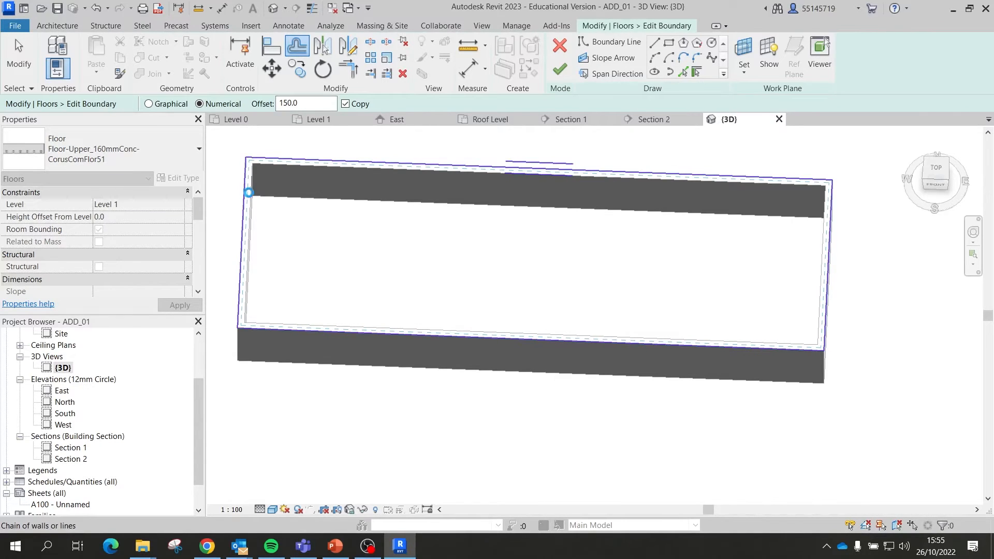
{"action": "left_click", "coordinate": [248, 192]}
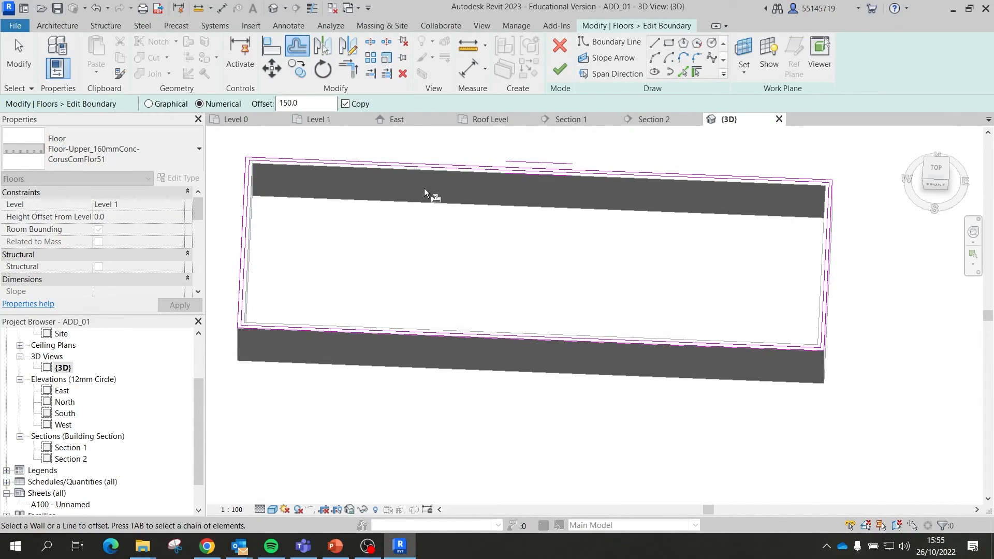
{"action": "key", "text": "Escape"}
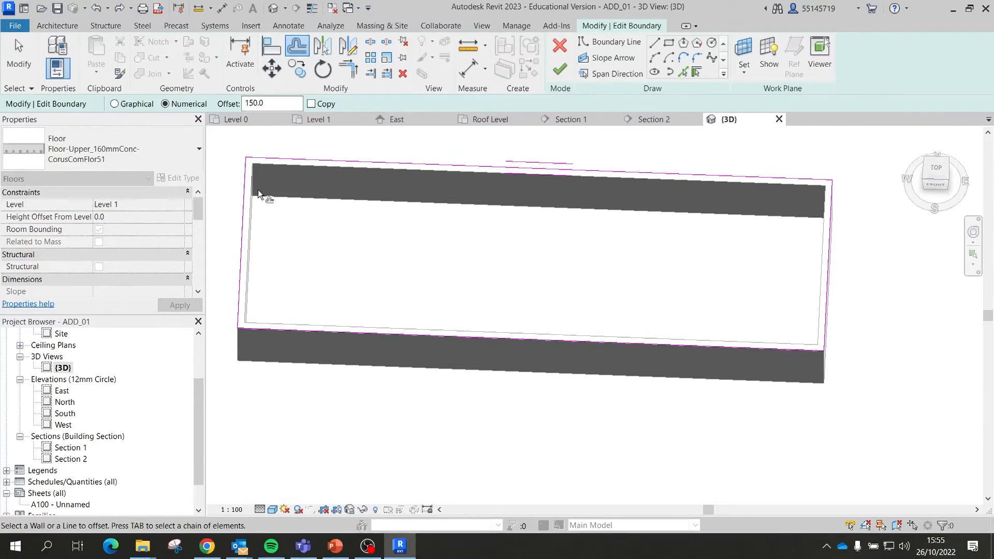
{"action": "key", "text": "Tab"}
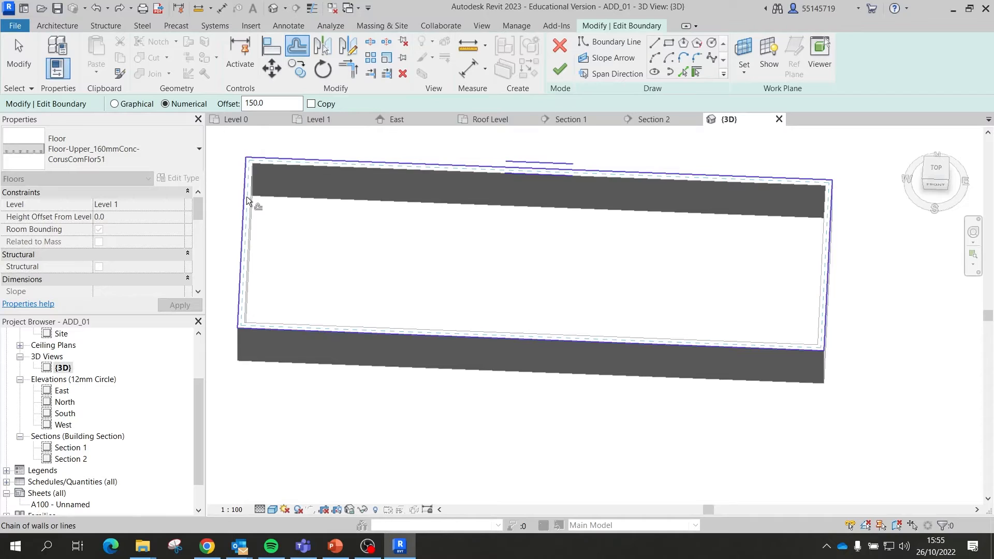
{"action": "left_click", "coordinate": [248, 201]}
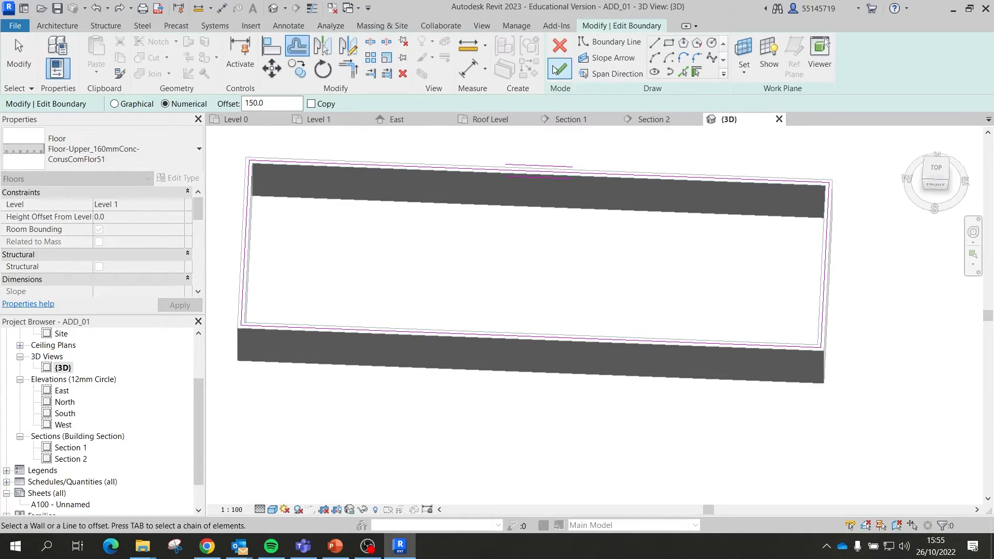
Step: Finish the floor sketch with Don't attach and Yes to join walls, then open Section 1
{"action": "left_click", "coordinate": [558, 69]}
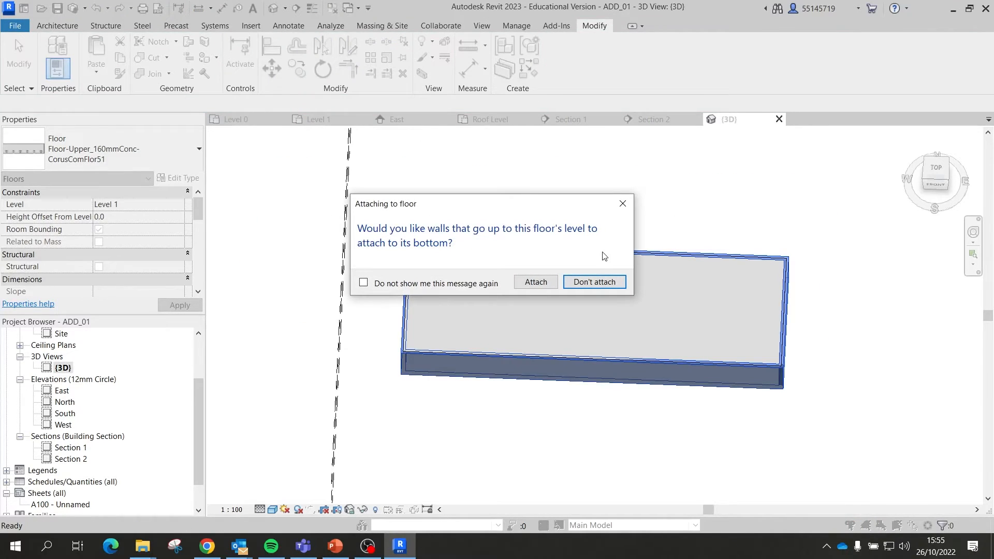
{"action": "left_click", "coordinate": [536, 283]}
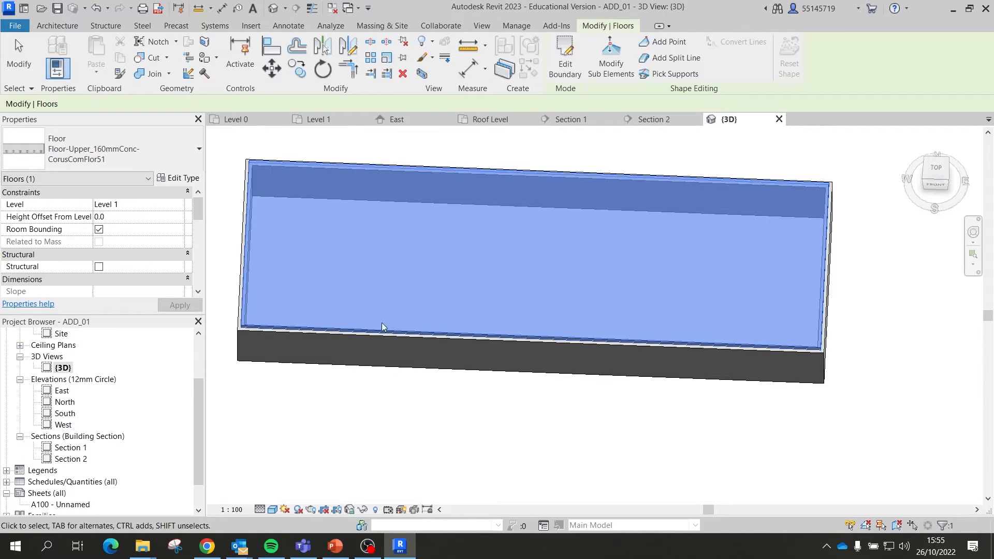
{"action": "key", "text": "Escape"}
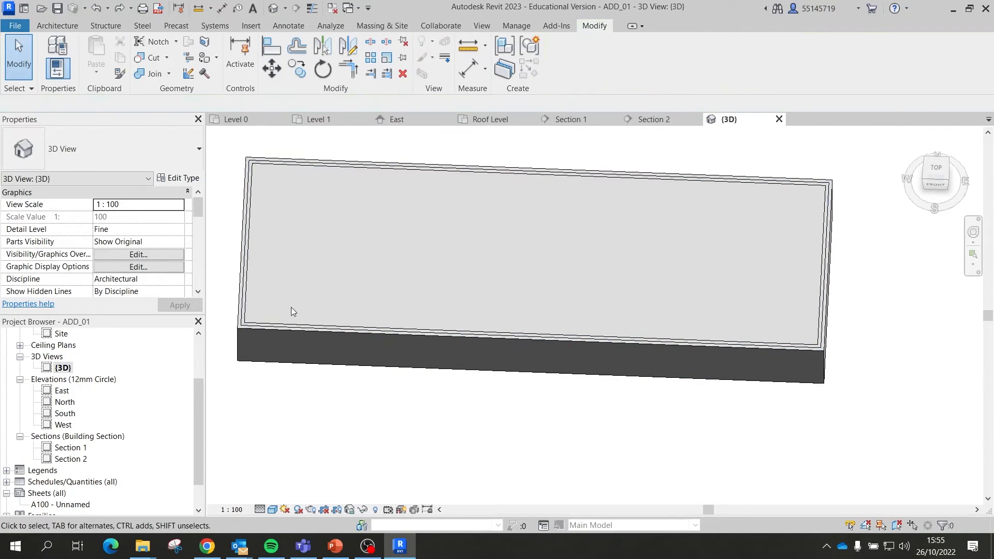
{"action": "left_click", "coordinate": [248, 294]}
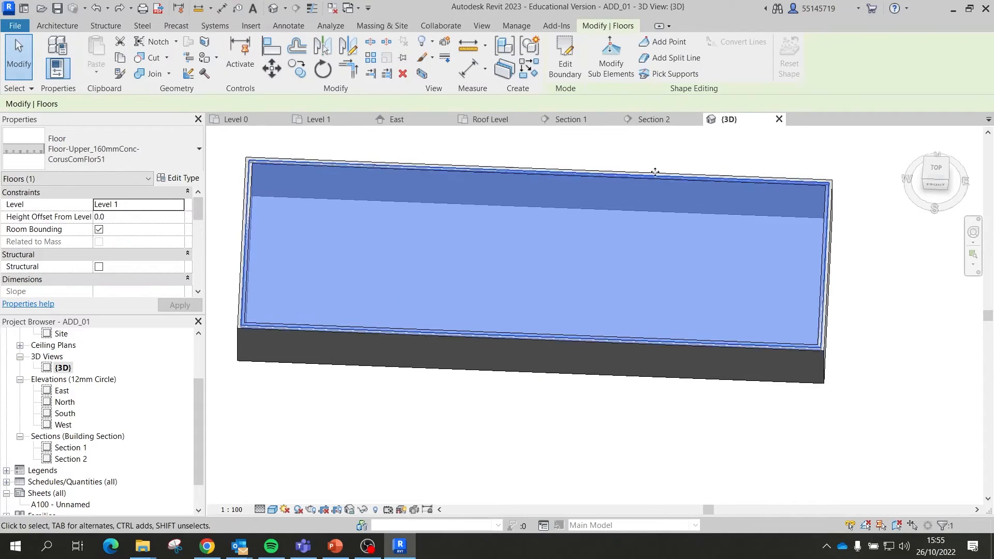
{"action": "left_click", "coordinate": [565, 61]}
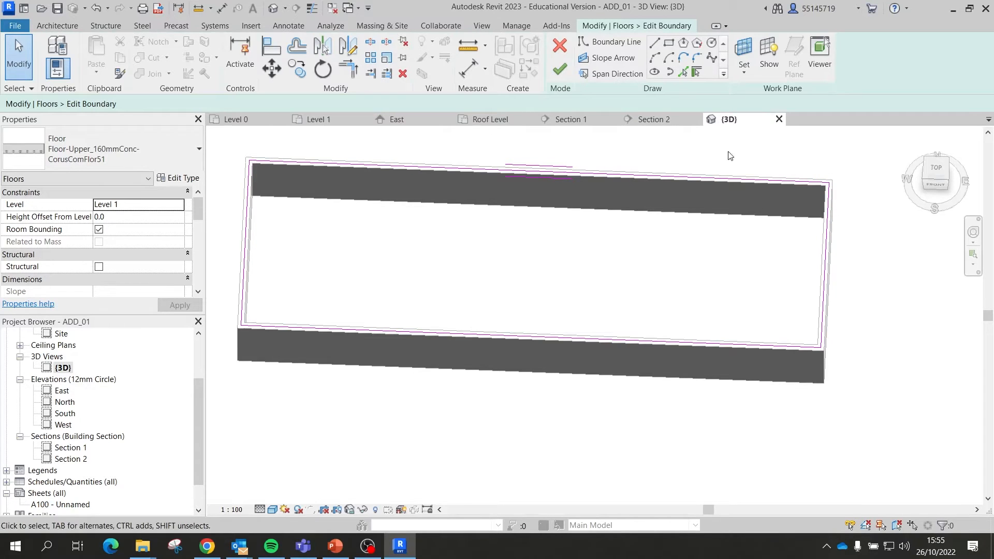
{"action": "left_click", "coordinate": [559, 68]}
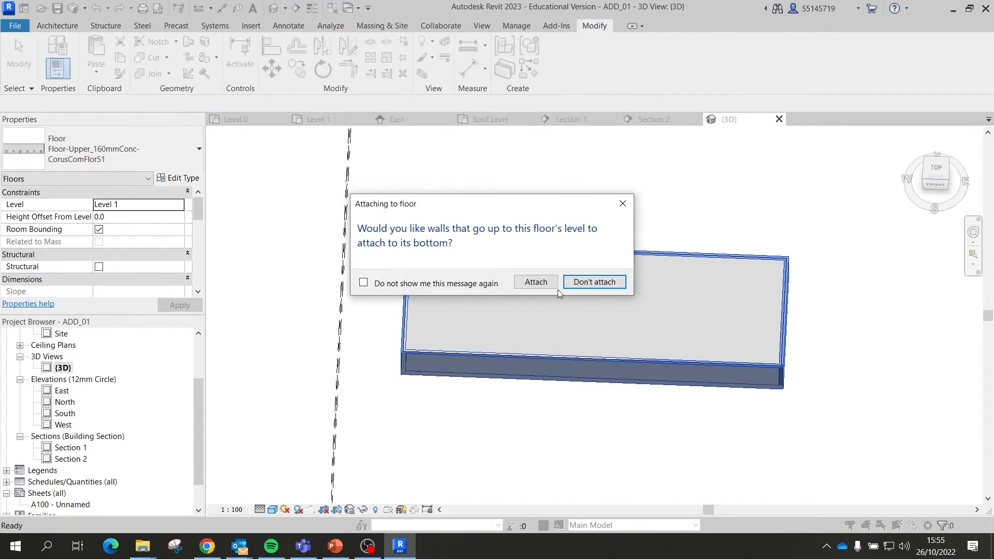
{"action": "left_click", "coordinate": [582, 283]}
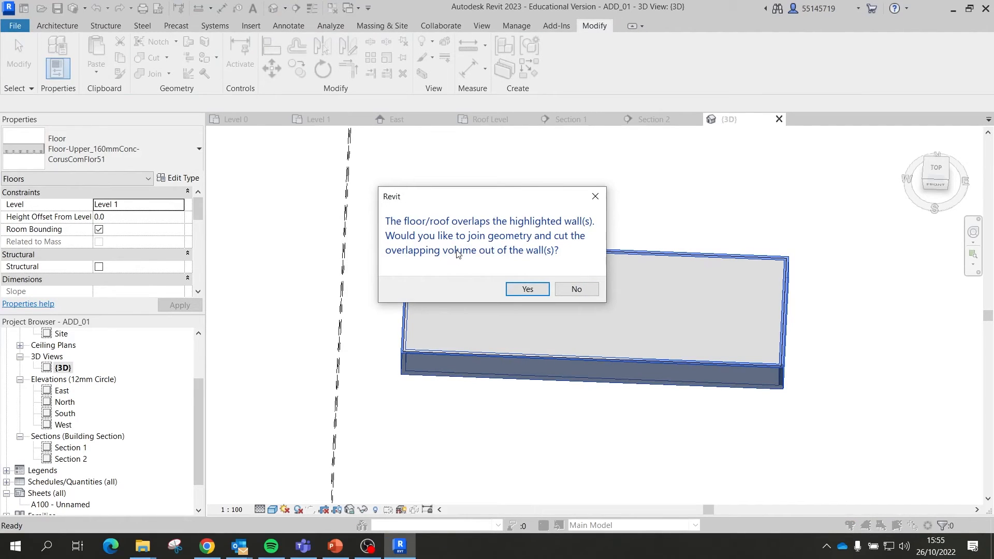
{"action": "left_click", "coordinate": [525, 288]}
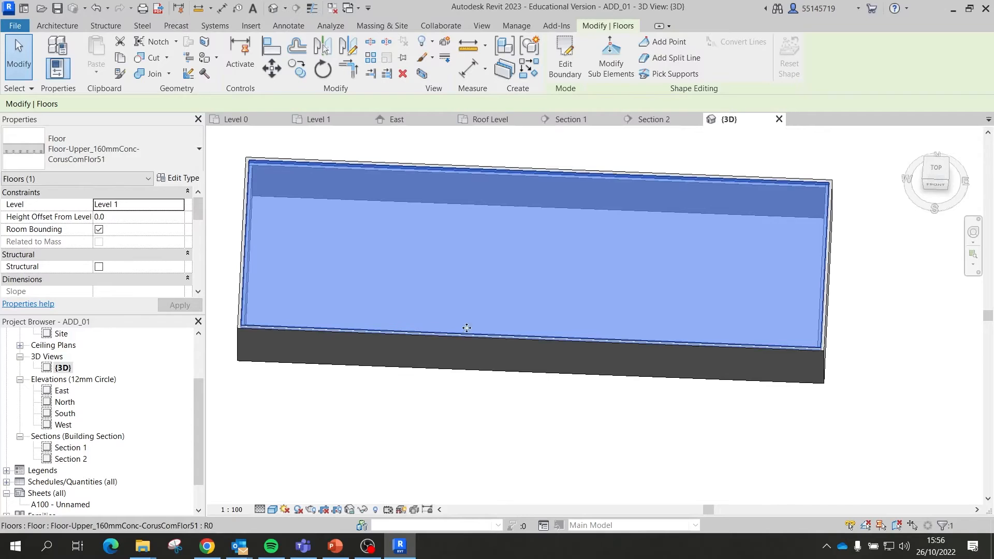
{"action": "left_click", "coordinate": [578, 122]}
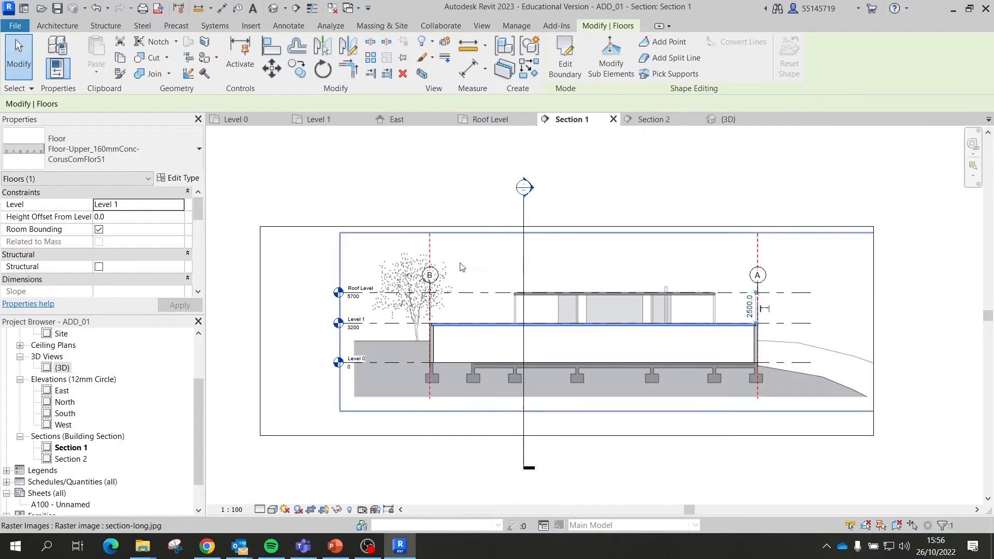
Step: Inspect the retaining wall and the floor above it at grid B, then return to Level 0
{"action": "scroll", "coordinate": [434, 329], "scroll_direction": "up", "scroll_amount": 10}
{"action": "left_click", "coordinate": [445, 315]}
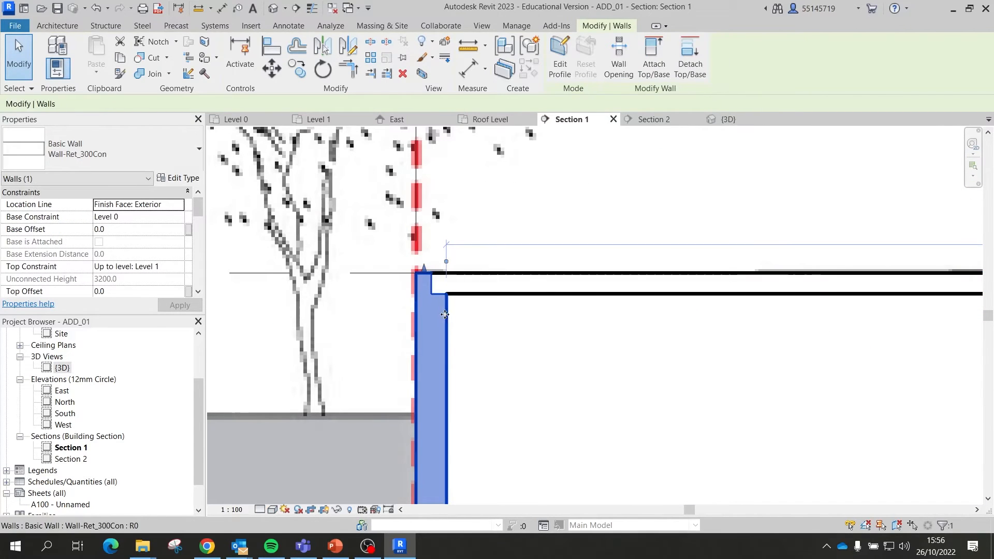
{"action": "left_click", "coordinate": [462, 295]}
{"action": "left_click", "coordinate": [447, 314]}
{"action": "left_click", "coordinate": [460, 294]}
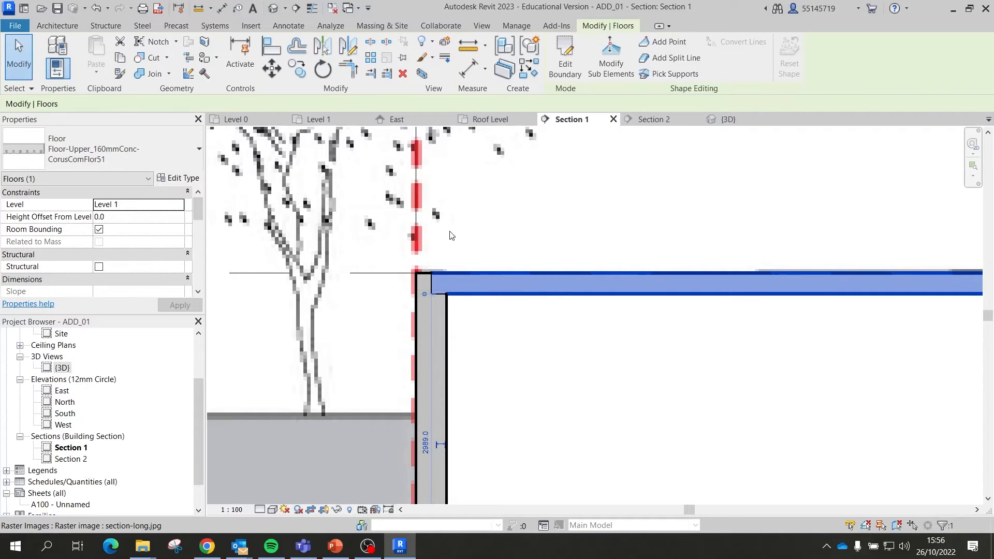
{"action": "left_click", "coordinate": [446, 300]}
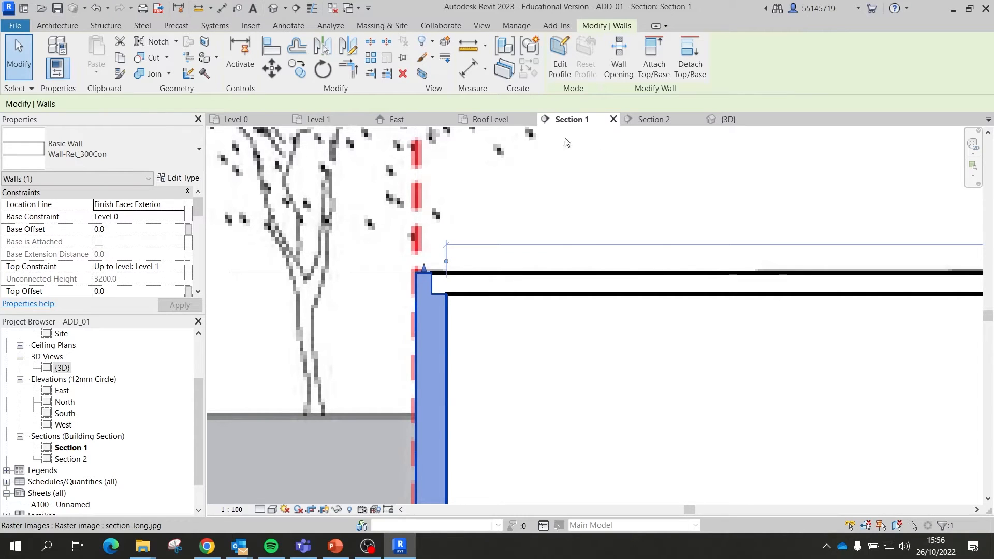
{"action": "scroll", "coordinate": [491, 318], "scroll_direction": "down", "scroll_amount": 5}
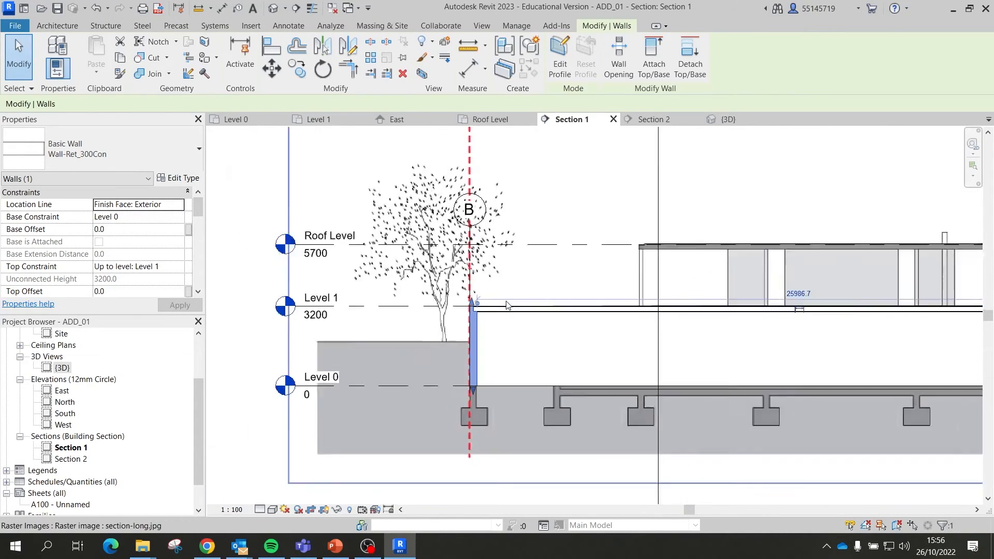
{"action": "scroll", "coordinate": [506, 305], "scroll_direction": "down", "scroll_amount": 2}
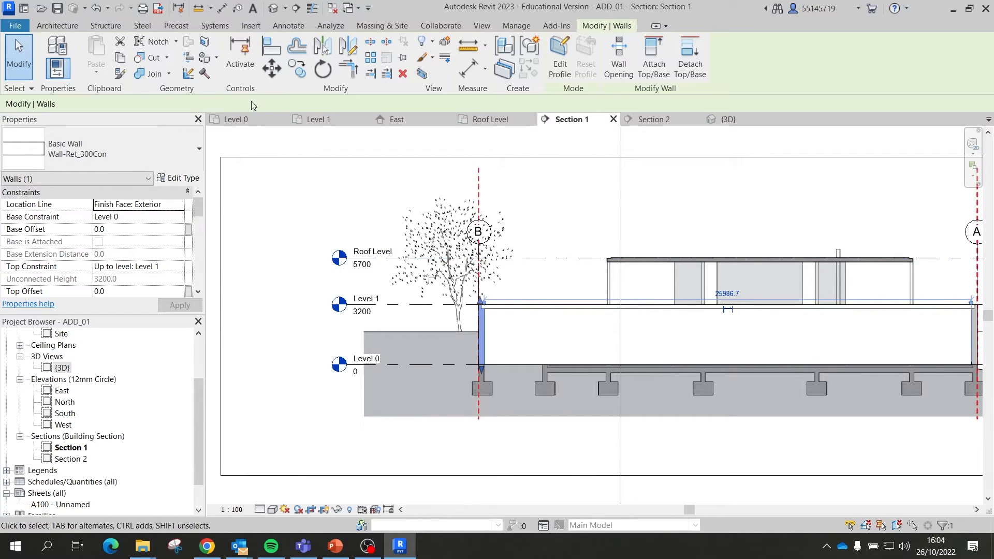
{"action": "left_click", "coordinate": [253, 118]}
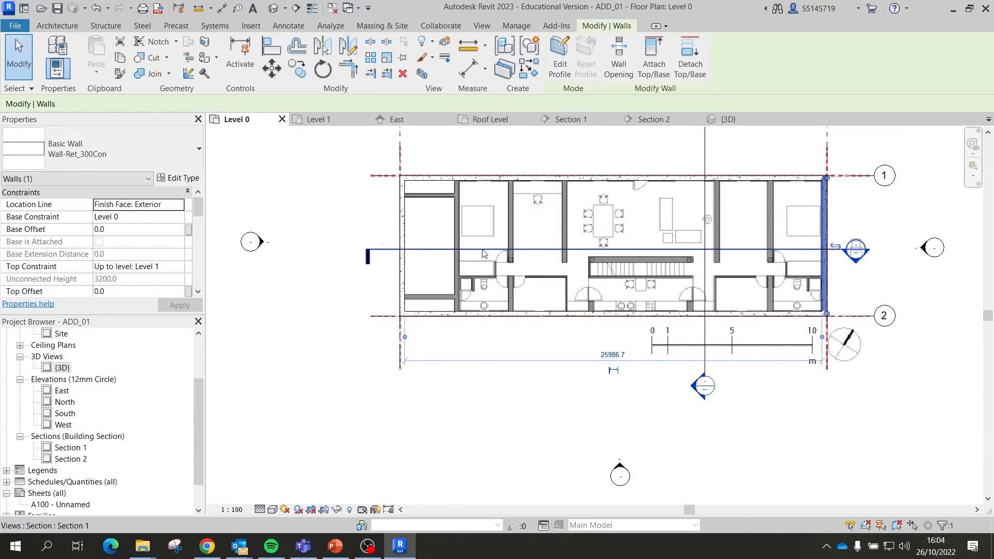
Step: Start drawing Wall-Ret_300Con walls with their top constrained to Level 1
{"action": "scroll", "coordinate": [506, 285], "scroll_direction": "up", "scroll_amount": 3}
{"action": "left_click", "coordinate": [173, 157]}
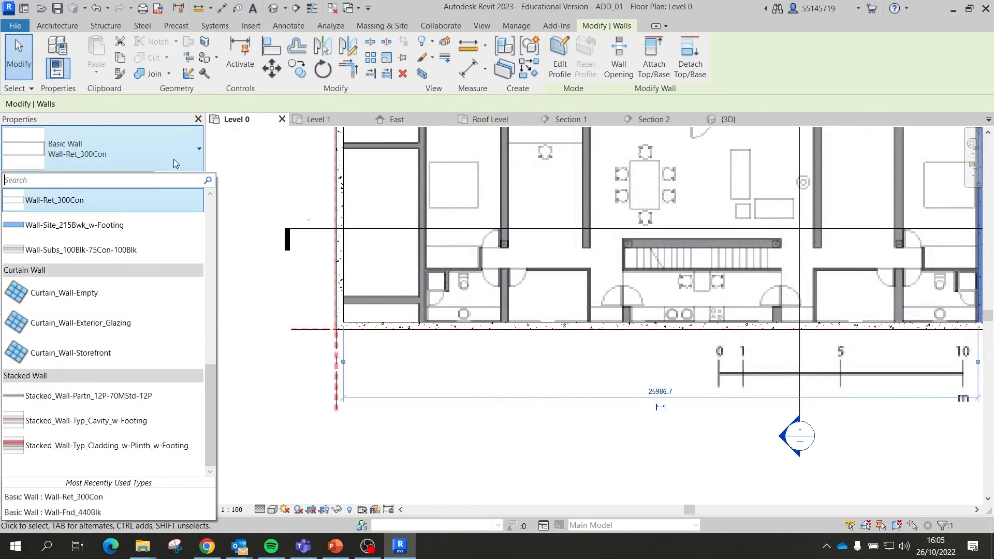
{"action": "left_click", "coordinate": [174, 203]}
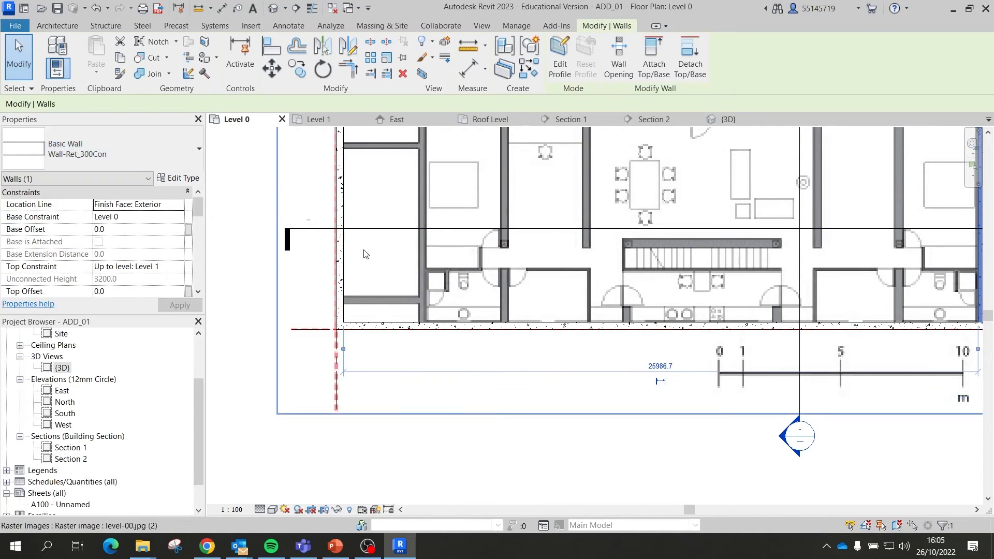
{"action": "scroll", "coordinate": [362, 255], "scroll_direction": "down", "scroll_amount": 2}
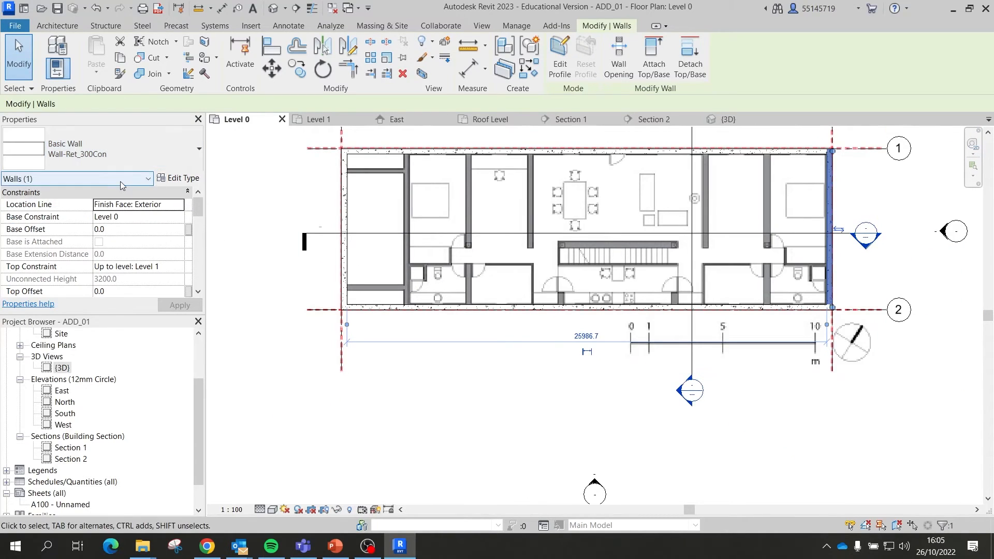
{"action": "left_click", "coordinate": [269, 198]}
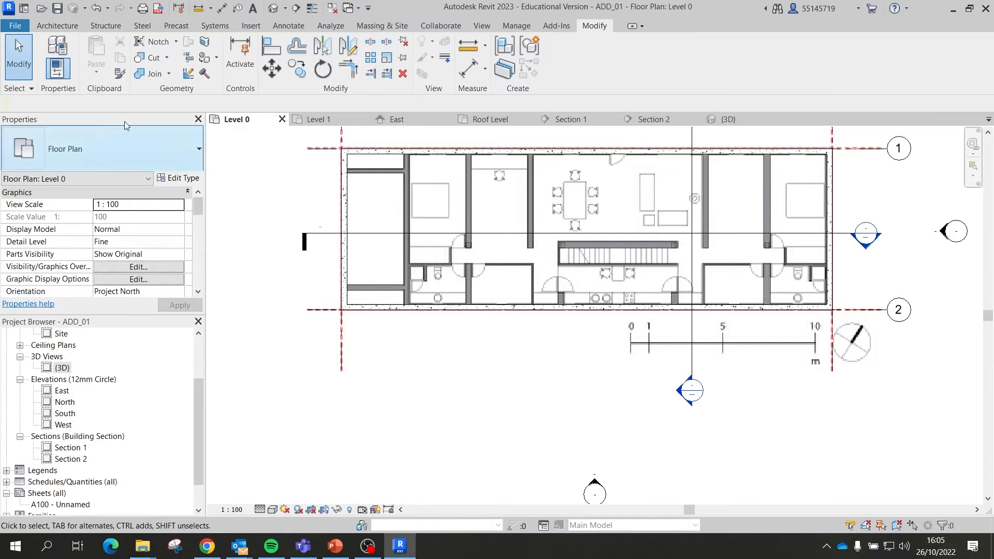
{"action": "left_click", "coordinate": [48, 27]}
{"action": "left_click", "coordinate": [53, 49]}
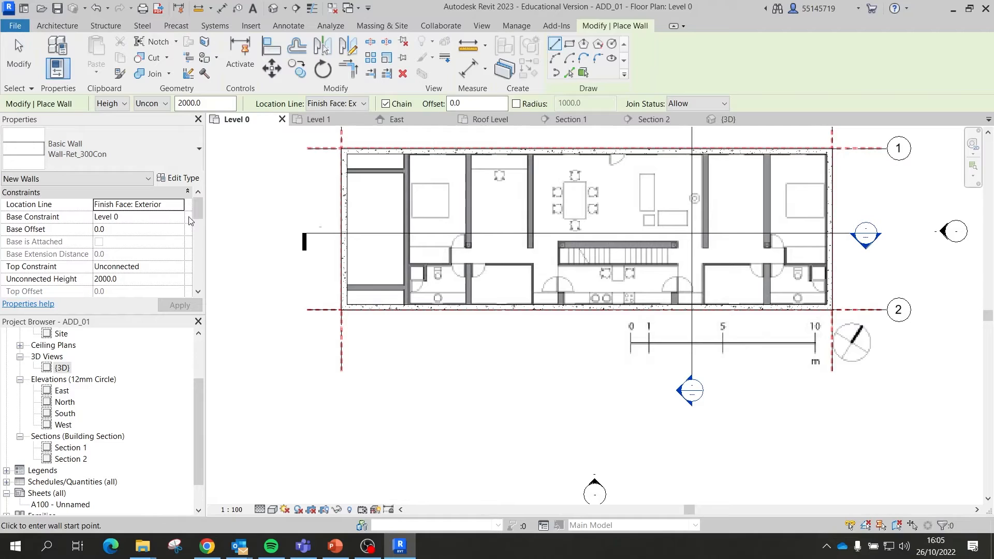
{"action": "left_click", "coordinate": [150, 104]}
{"action": "left_click", "coordinate": [148, 124]}
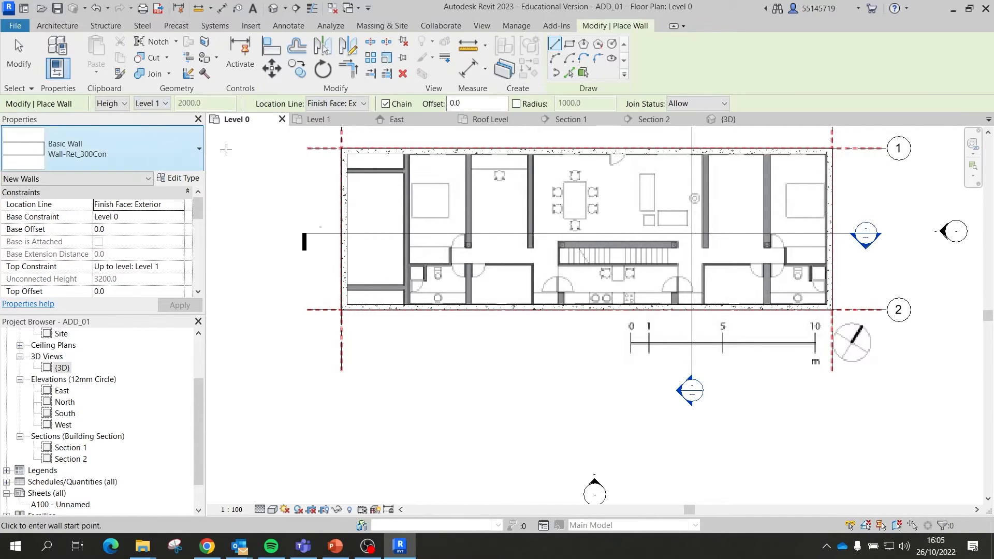
Step: Trace the diagonal interior wall from its lower end up to the top exterior wall
{"action": "scroll", "coordinate": [386, 277], "scroll_direction": "up", "scroll_amount": 5}
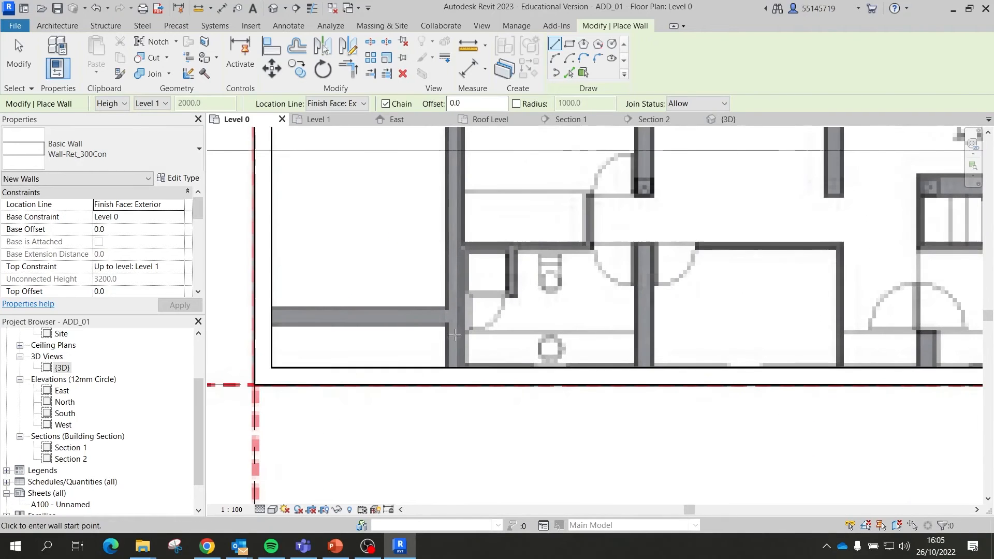
{"action": "left_click", "coordinate": [447, 368]}
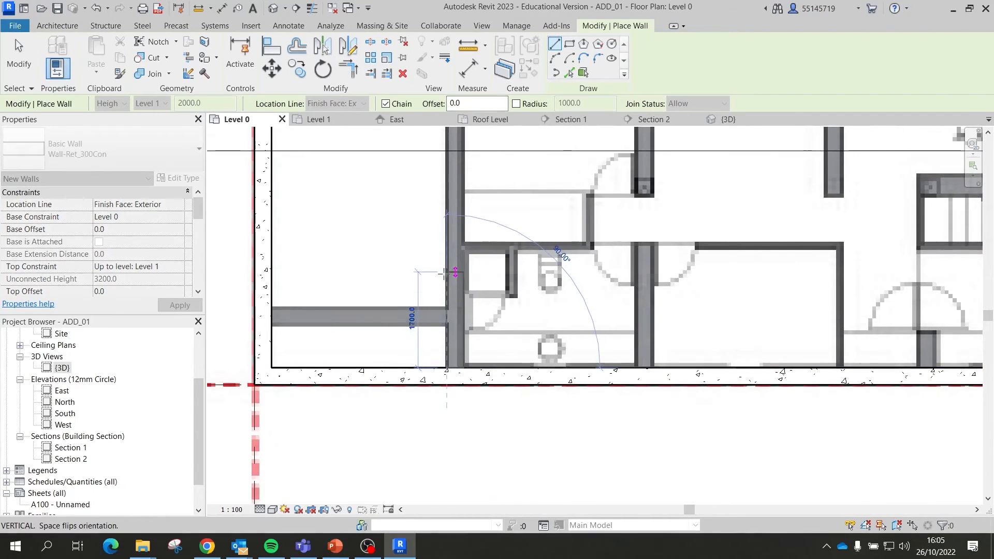
{"action": "scroll", "coordinate": [430, 249], "scroll_direction": "down", "scroll_amount": 5}
{"action": "scroll", "coordinate": [408, 158], "scroll_direction": "up", "scroll_amount": 5}
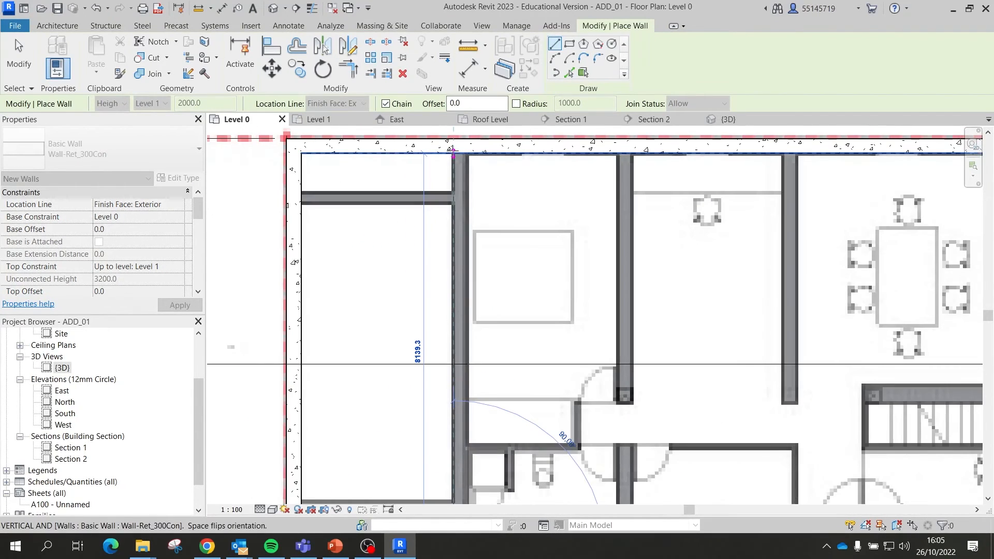
{"action": "left_click", "coordinate": [453, 152]}
{"action": "scroll", "coordinate": [456, 166], "scroll_direction": "down", "scroll_amount": 3}
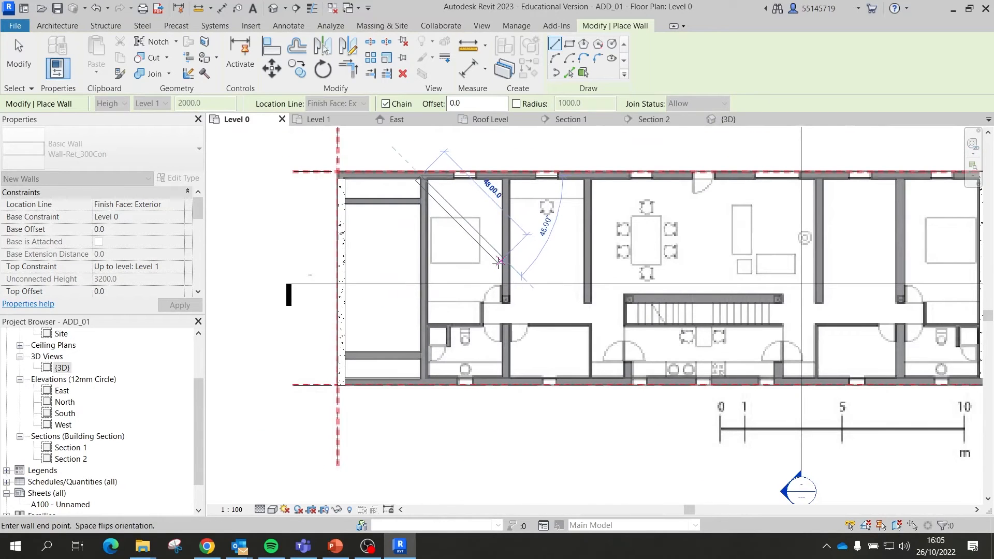
{"action": "scroll", "coordinate": [490, 255], "scroll_direction": "up", "scroll_amount": 6}
{"action": "key", "text": "Escape"}
{"action": "scroll", "coordinate": [432, 177], "scroll_direction": "down", "scroll_amount": 4}
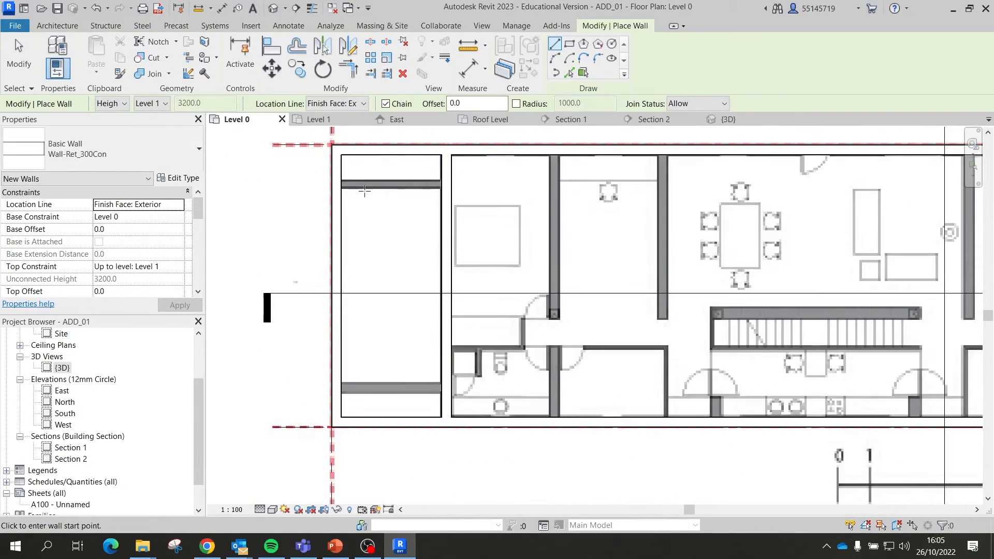
{"action": "scroll", "coordinate": [365, 191], "scroll_direction": "up", "scroll_amount": 2}
Step: Draw the lower horizontal partition from the left wall across to the right wall
{"action": "left_click", "coordinate": [331, 189]}
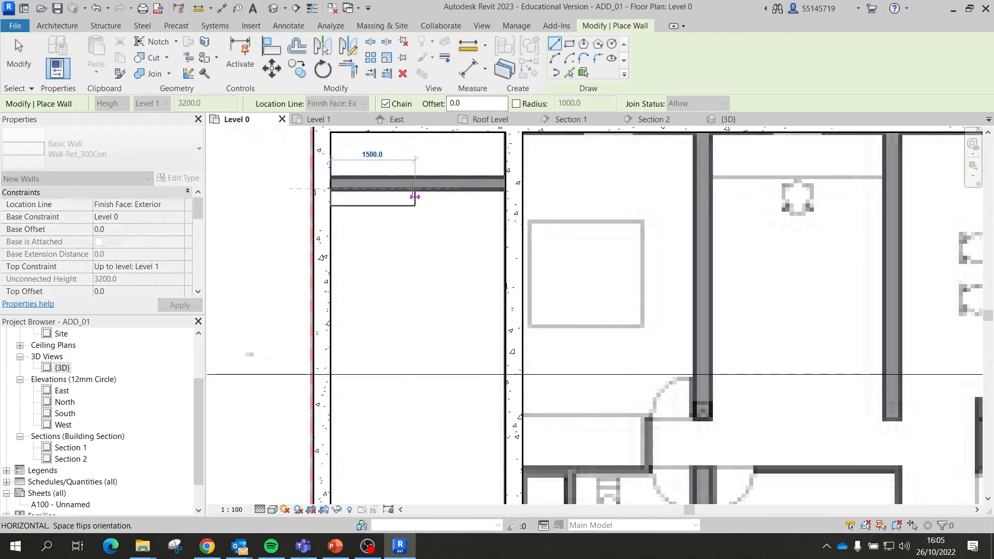
{"action": "key", "text": "Escape"}
{"action": "left_click", "coordinate": [330, 178]}
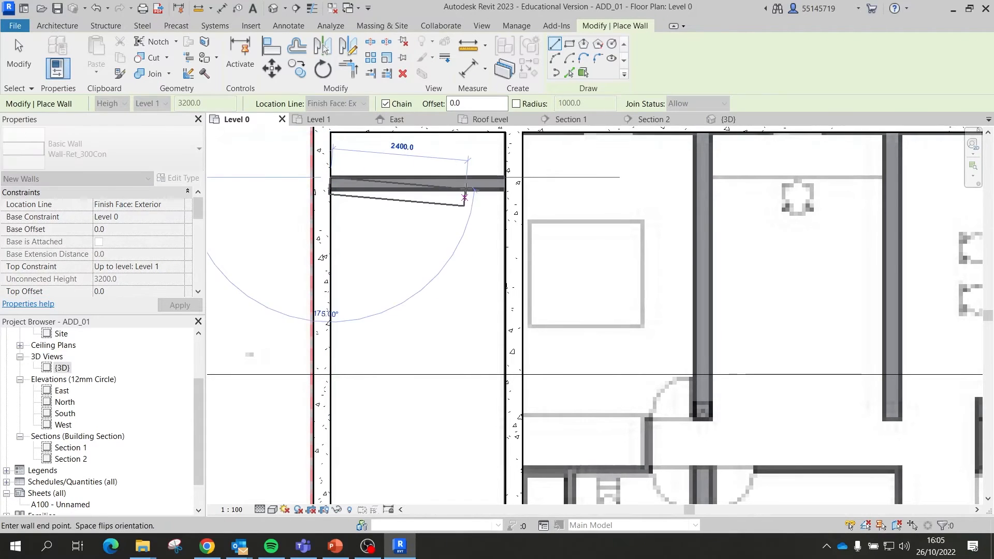
{"action": "scroll", "coordinate": [420, 179], "scroll_direction": "down", "scroll_amount": 2}
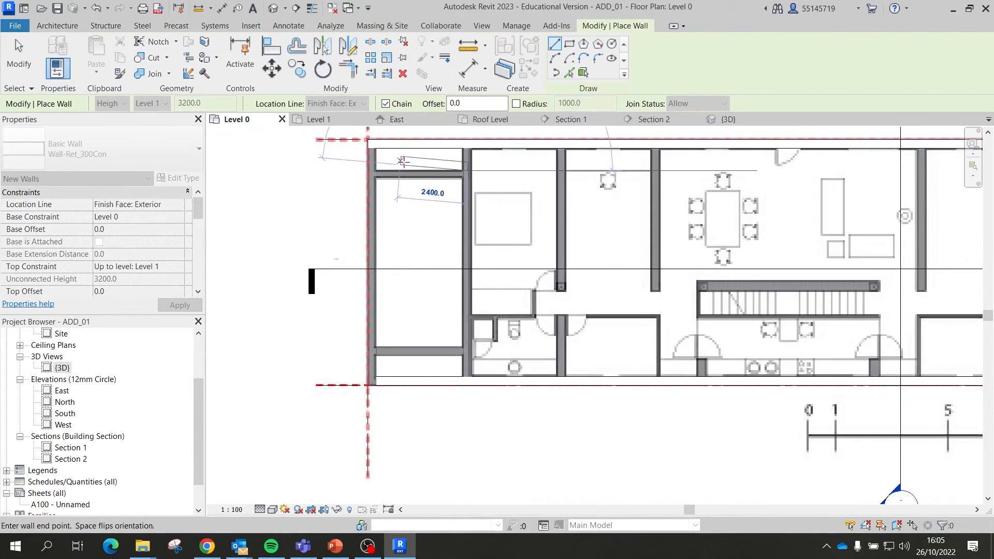
{"action": "scroll", "coordinate": [382, 384], "scroll_direction": "up", "scroll_amount": 1}
{"action": "key", "text": "Escape"}
{"action": "scroll", "coordinate": [357, 370], "scroll_direction": "down", "scroll_amount": 2}
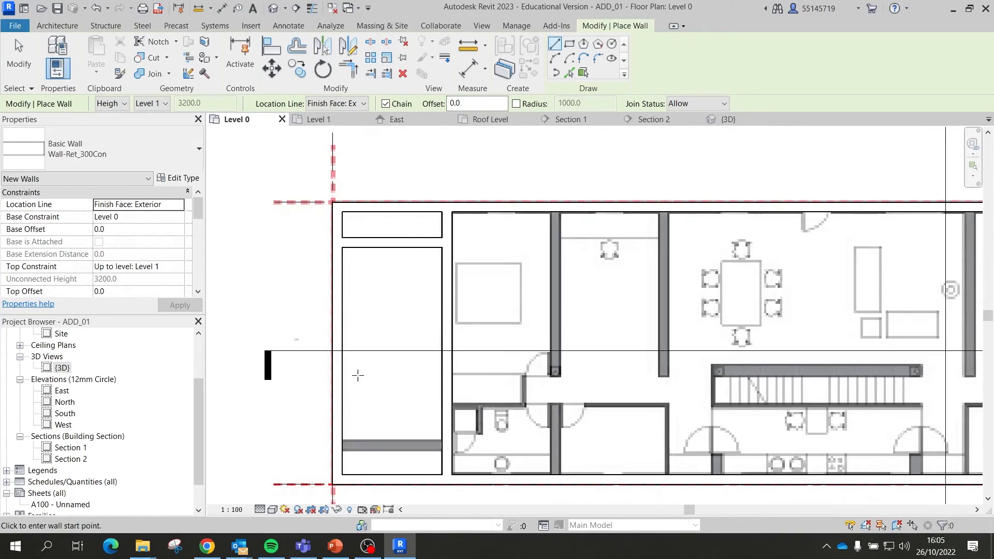
{"action": "scroll", "coordinate": [357, 370], "scroll_direction": "up", "scroll_amount": 2}
{"action": "left_click", "coordinate": [329, 445]}
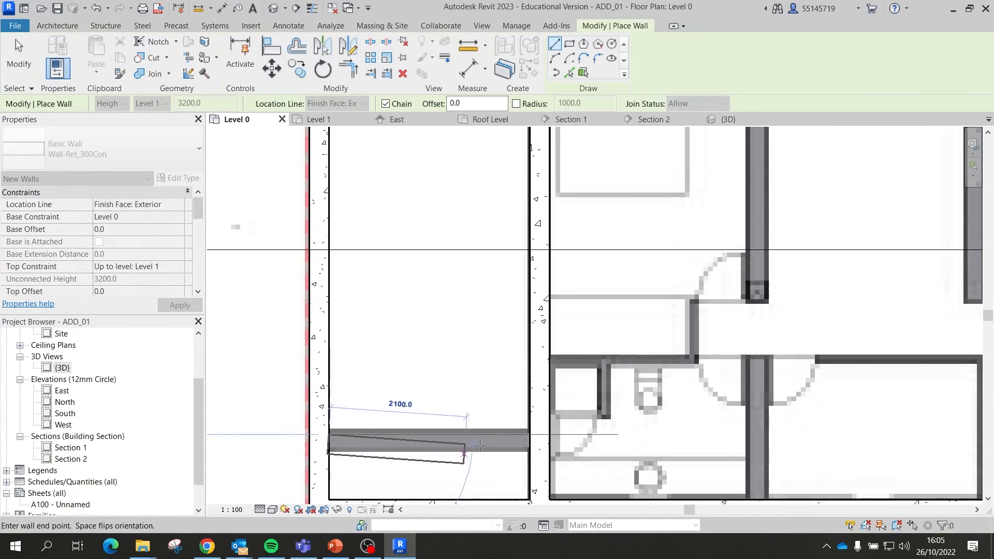
{"action": "left_click", "coordinate": [529, 443]}
{"action": "key", "text": "Escape"}
Step: Draw a vertical wall from the bottom exterior wall up to the top exterior wall
{"action": "scroll", "coordinate": [342, 326], "scroll_direction": "down", "scroll_amount": 3}
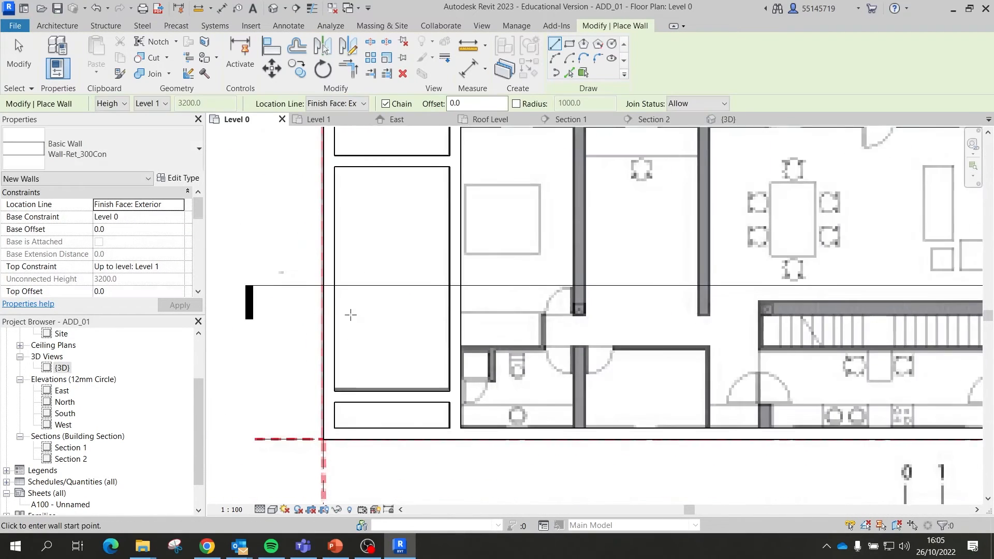
{"action": "scroll", "coordinate": [465, 404], "scroll_direction": "up", "scroll_amount": 2}
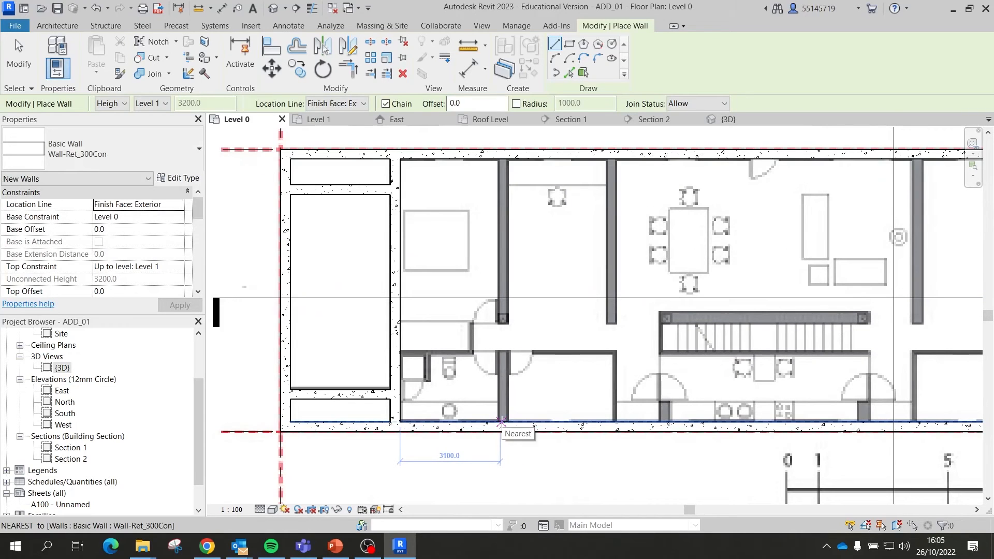
{"action": "left_click", "coordinate": [499, 421]}
{"action": "left_click", "coordinate": [495, 163]}
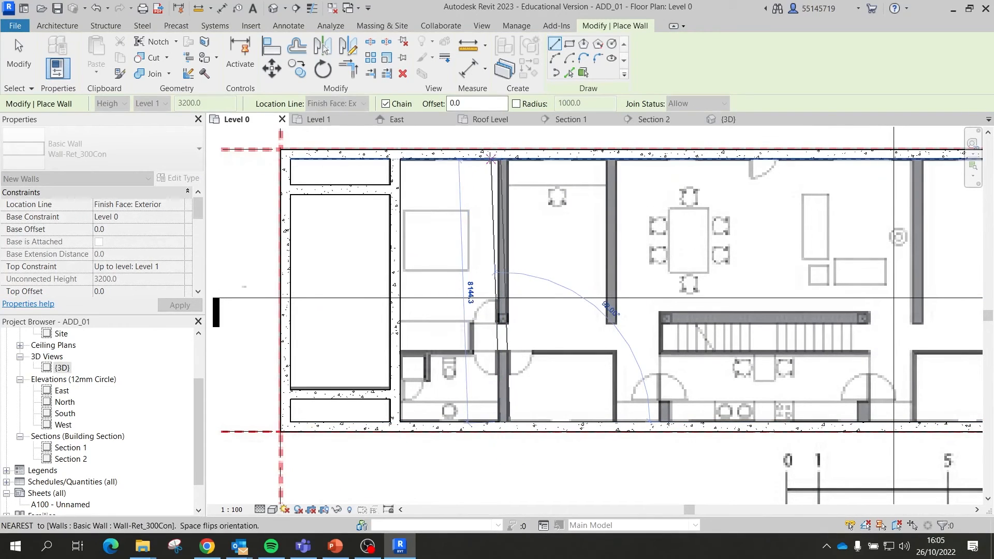
{"action": "key", "text": "Escape"}
{"action": "scroll", "coordinate": [536, 247], "scroll_direction": "down", "scroll_amount": 2}
{"action": "scroll", "coordinate": [570, 249], "scroll_direction": "up", "scroll_amount": 2}
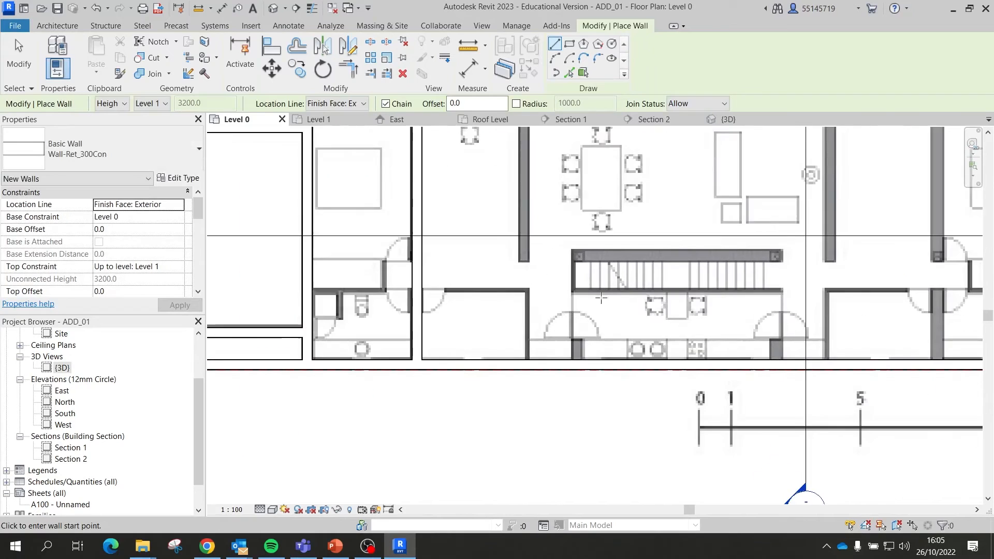
{"action": "scroll", "coordinate": [533, 218], "scroll_direction": "down", "scroll_amount": 3}
{"action": "scroll", "coordinate": [523, 194], "scroll_direction": "up", "scroll_amount": 3}
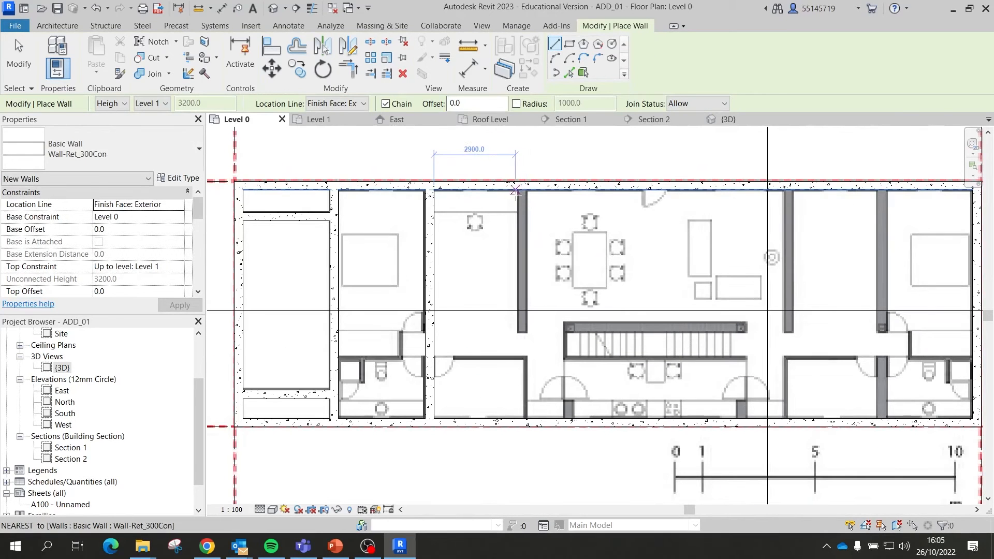
{"action": "scroll", "coordinate": [519, 190], "scroll_direction": "up", "scroll_amount": 2}
Step: Attempt a wall running down from the top exterior wall, then cancel it
{"action": "left_click", "coordinate": [519, 190]}
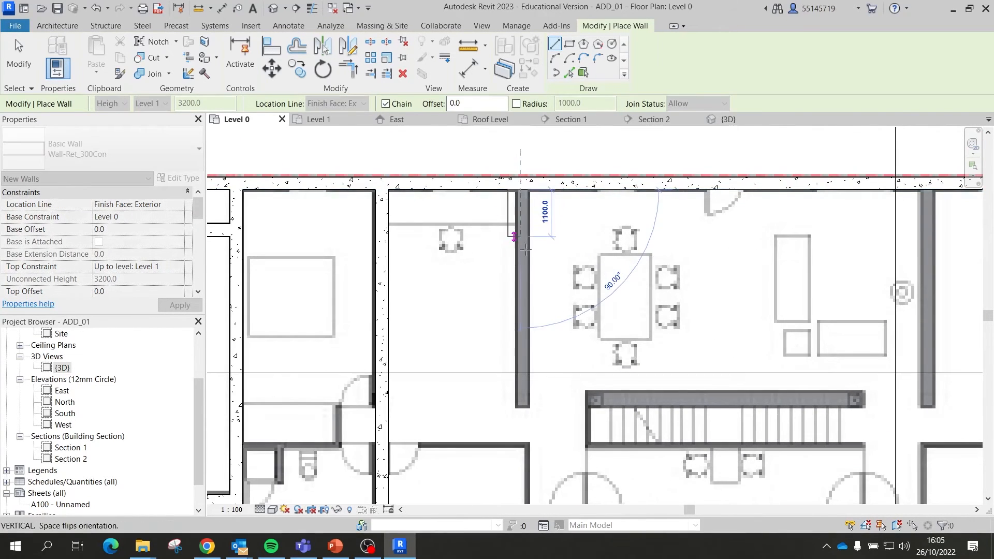
{"action": "key", "text": "Escape"}
{"action": "left_click", "coordinate": [526, 191]}
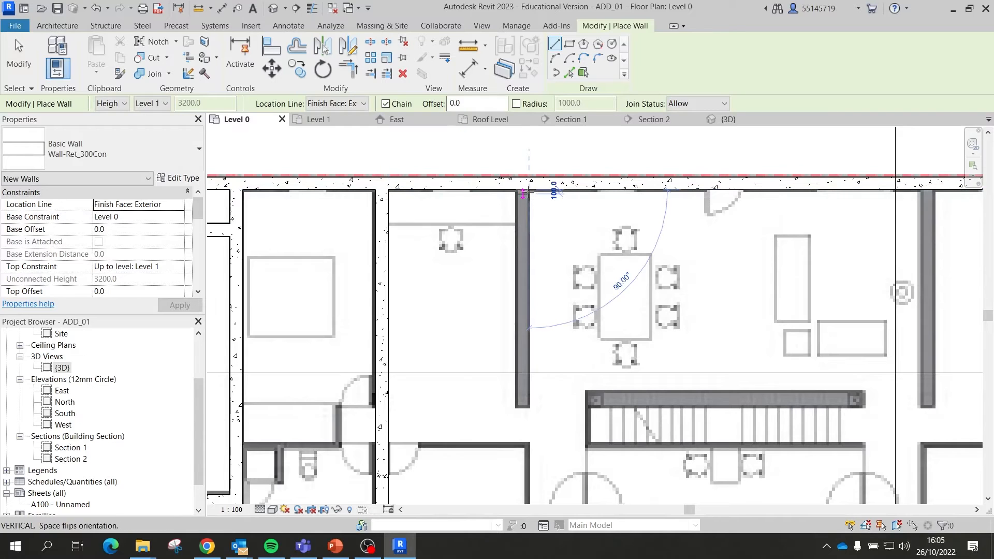
{"action": "scroll", "coordinate": [538, 466], "scroll_direction": "down", "scroll_amount": 3}
{"action": "scroll", "coordinate": [537, 473], "scroll_direction": "up", "scroll_amount": 2}
{"action": "scroll", "coordinate": [539, 475], "scroll_direction": "up", "scroll_amount": 2}
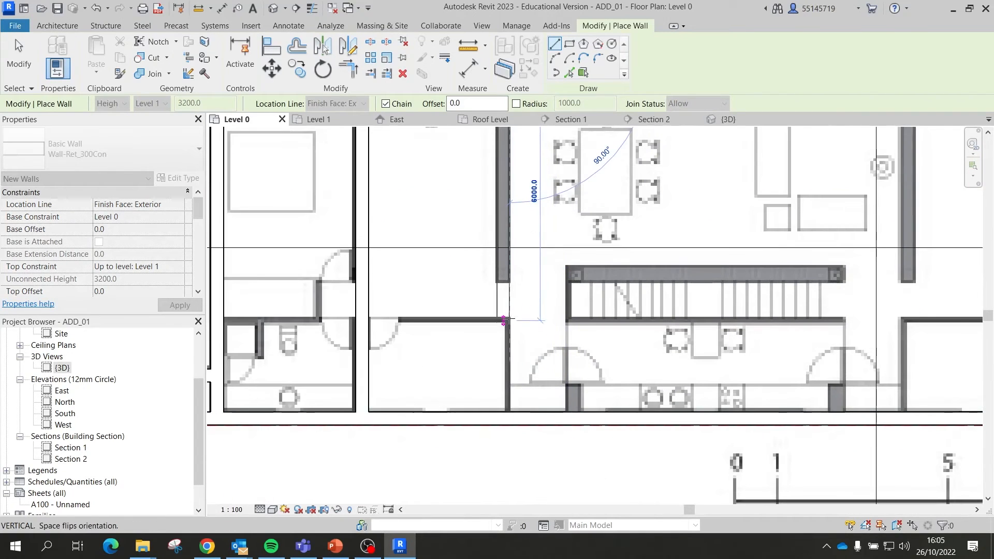
{"action": "key", "text": "Escape"}
{"action": "scroll", "coordinate": [466, 269], "scroll_direction": "down", "scroll_amount": 2}
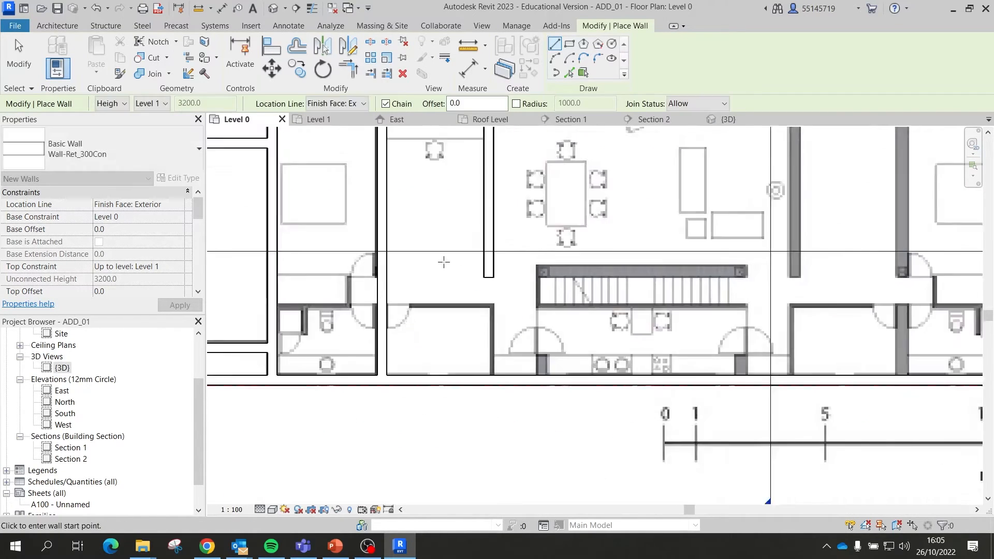
{"action": "scroll", "coordinate": [513, 262], "scroll_direction": "up", "scroll_amount": 2}
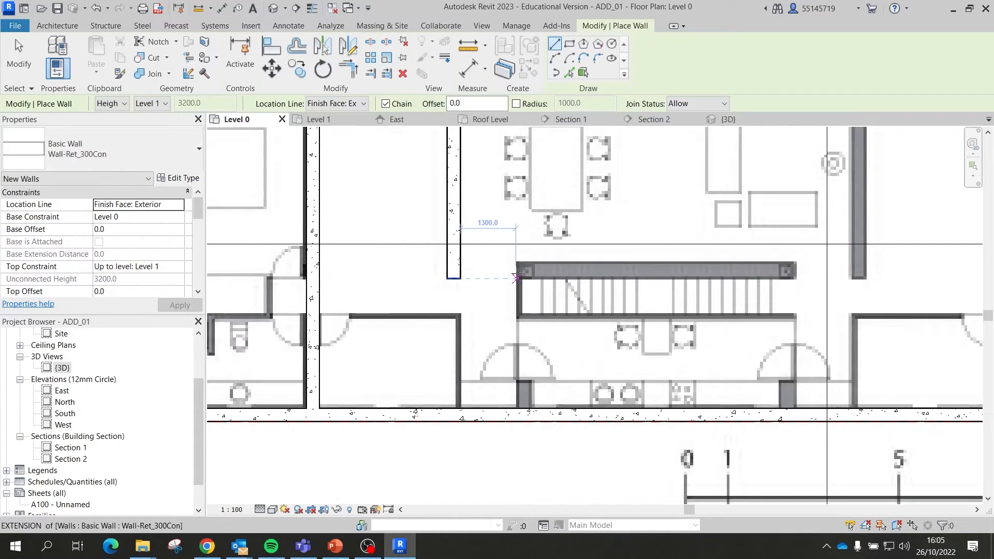
Step: Draw the horizontal wall along the stair from its left corner to its right end
{"action": "left_click", "coordinate": [517, 278]}
{"action": "key", "text": "Escape"}
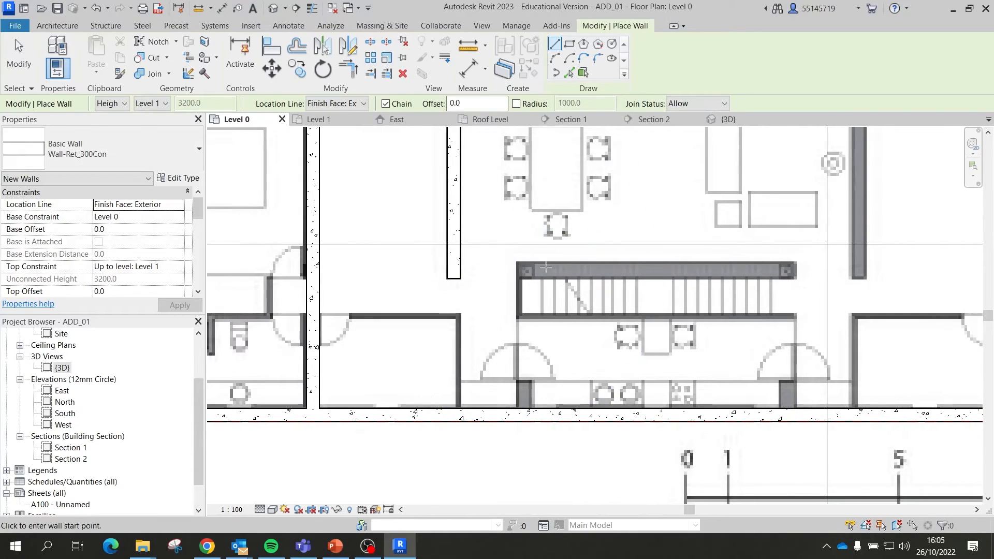
{"action": "left_click", "coordinate": [516, 261]}
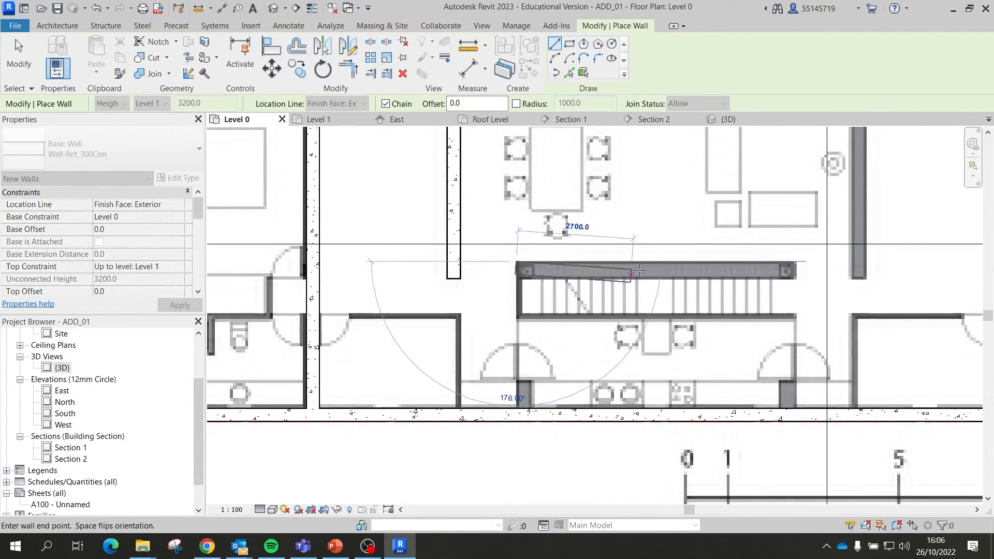
{"action": "left_click", "coordinate": [793, 267]}
{"action": "scroll", "coordinate": [664, 207], "scroll_direction": "down", "scroll_amount": 3}
{"action": "key", "text": "Escape"}
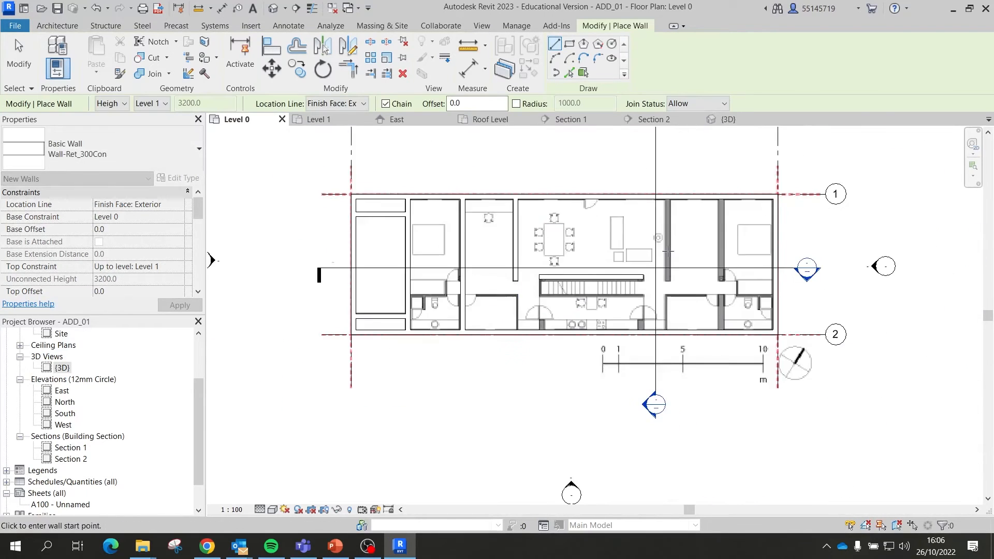
Step: Draw vertical walls from the top exterior wall down to the stair line and lower partition
{"action": "scroll", "coordinate": [664, 184], "scroll_direction": "up", "scroll_amount": 2}
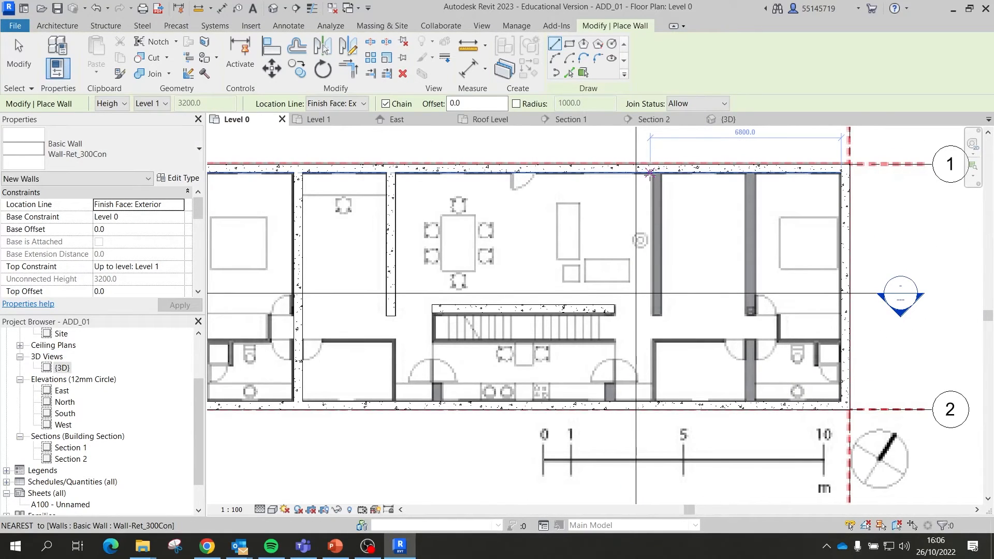
{"action": "left_click", "coordinate": [653, 173]}
{"action": "scroll", "coordinate": [653, 314], "scroll_direction": "up", "scroll_amount": 2}
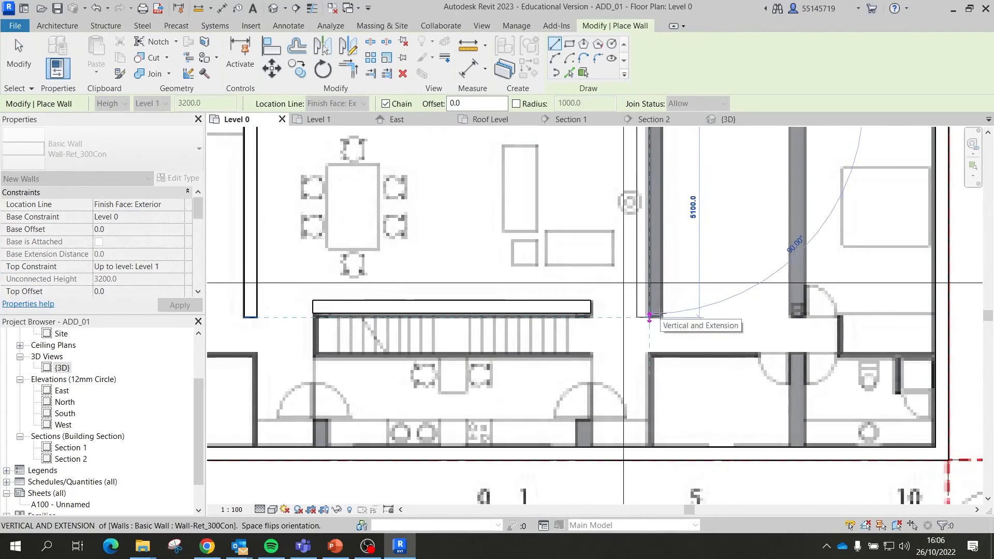
{"action": "left_click", "coordinate": [653, 316]}
{"action": "key", "text": "Escape"}
{"action": "scroll", "coordinate": [663, 176], "scroll_direction": "up", "scroll_amount": 2}
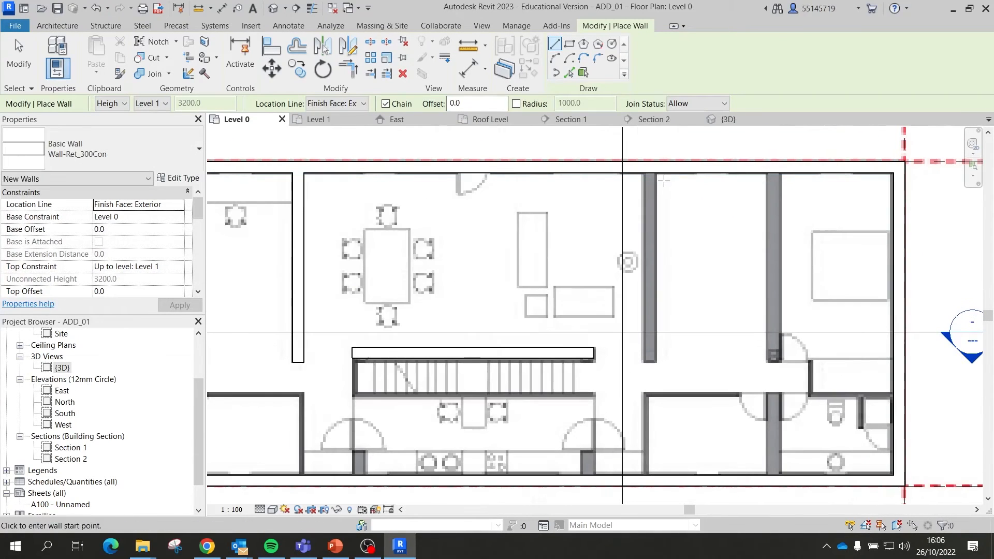
{"action": "left_click", "coordinate": [655, 173]}
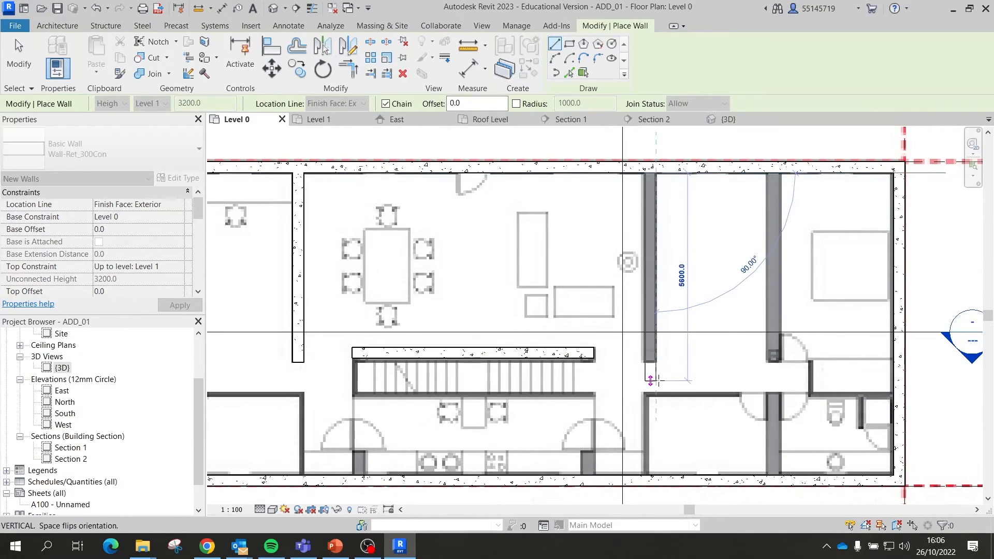
{"action": "left_click", "coordinate": [657, 365]}
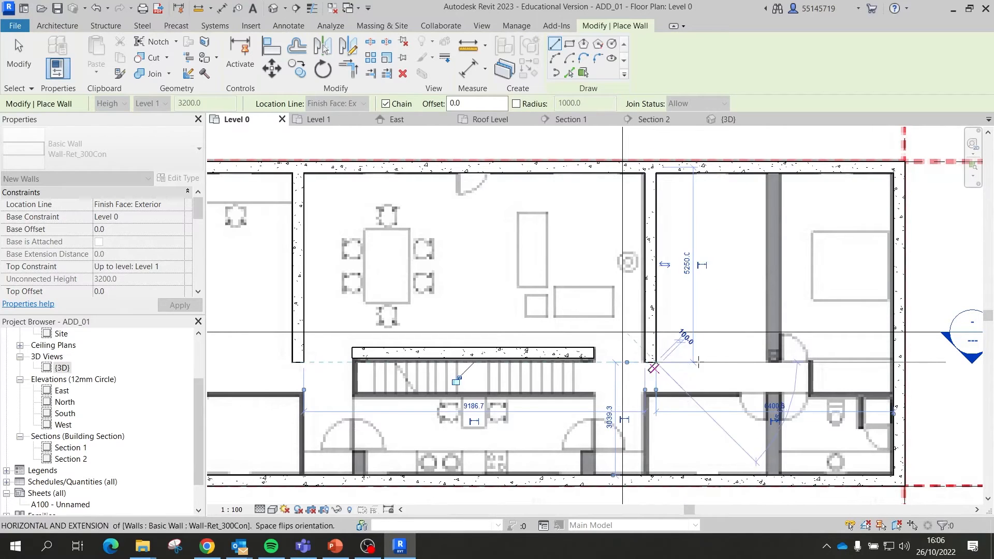
{"action": "key", "text": "Escape"}
{"action": "scroll", "coordinate": [707, 246], "scroll_direction": "down", "scroll_amount": 2}
{"action": "scroll", "coordinate": [766, 197], "scroll_direction": "up", "scroll_amount": 2}
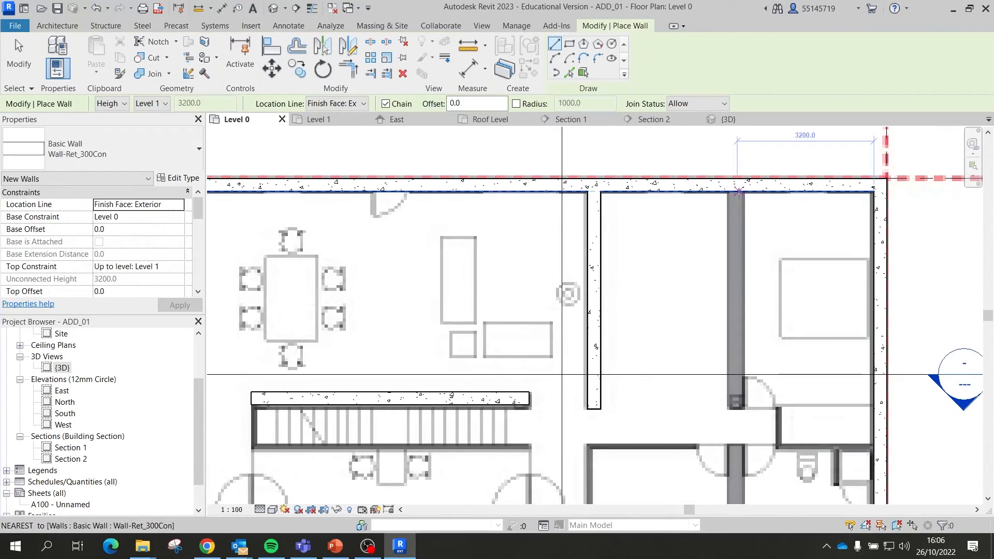
Step: Draw the right vertical wall from the top exterior wall past the stair line to the lower wall
{"action": "left_click", "coordinate": [743, 192]}
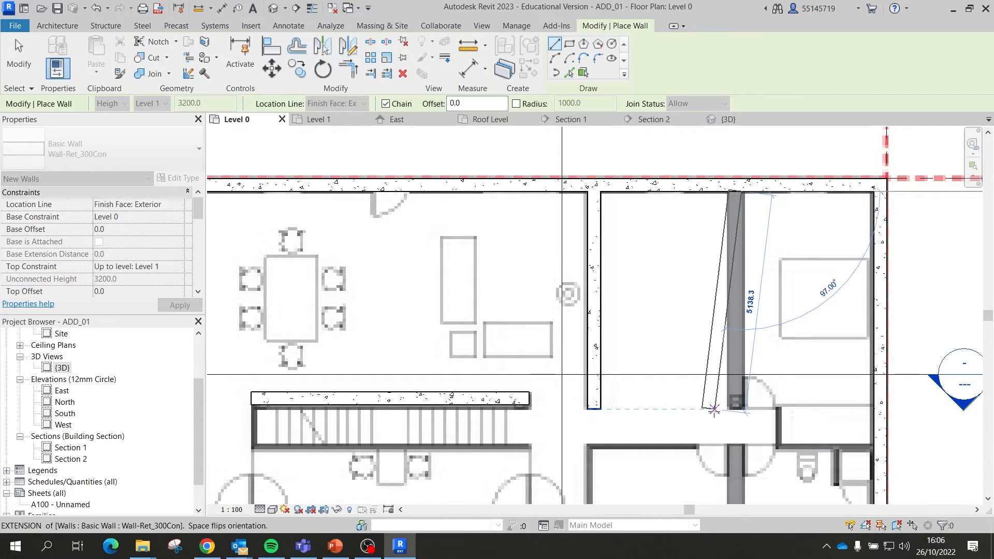
{"action": "scroll", "coordinate": [730, 383], "scroll_direction": "down", "scroll_amount": 3}
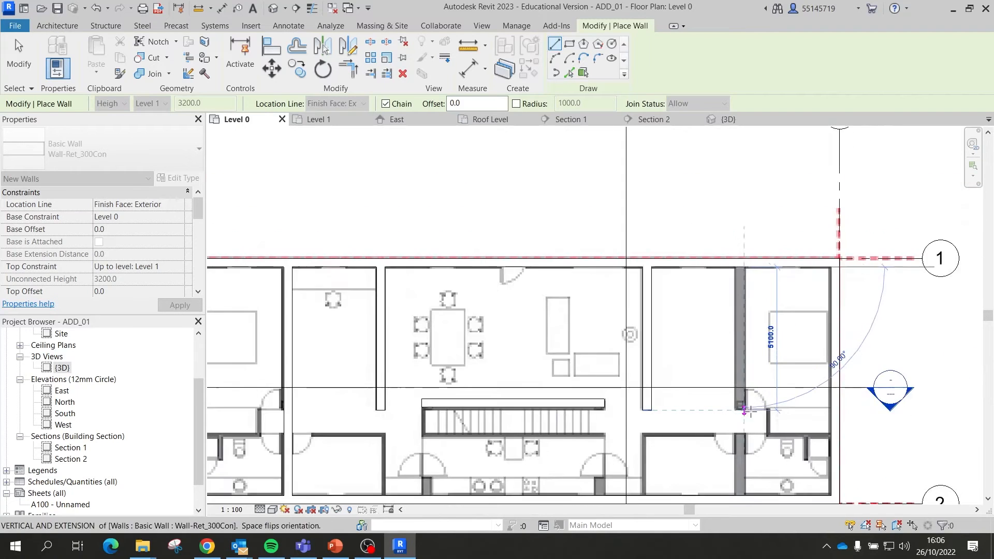
{"action": "scroll", "coordinate": [736, 369], "scroll_direction": "up", "scroll_amount": 3}
{"action": "scroll", "coordinate": [736, 370], "scroll_direction": "up", "scroll_amount": 2}
{"action": "left_click", "coordinate": [733, 387]}
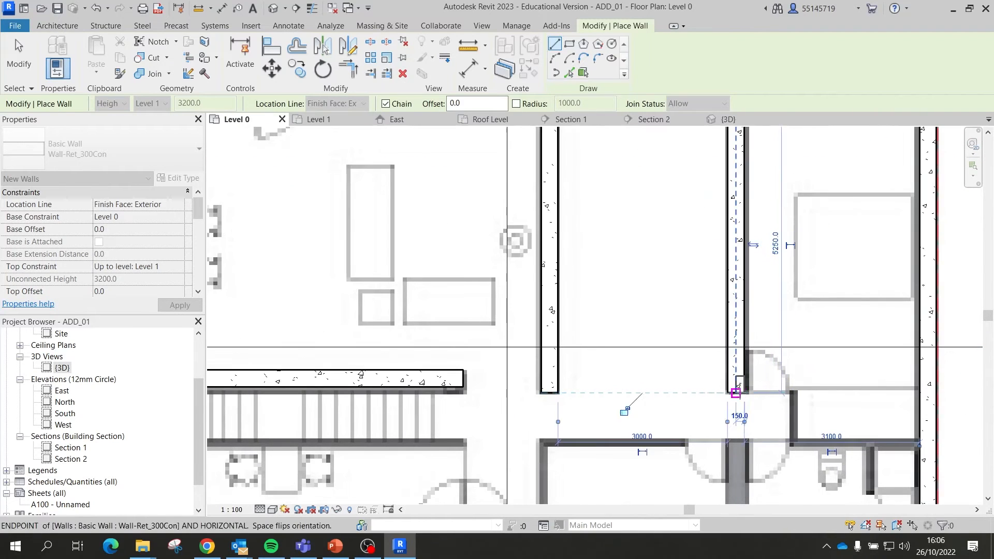
{"action": "scroll", "coordinate": [733, 388], "scroll_direction": "down", "scroll_amount": 2}
{"action": "scroll", "coordinate": [723, 389], "scroll_direction": "down", "scroll_amount": 2}
{"action": "scroll", "coordinate": [725, 388], "scroll_direction": "up", "scroll_amount": 3}
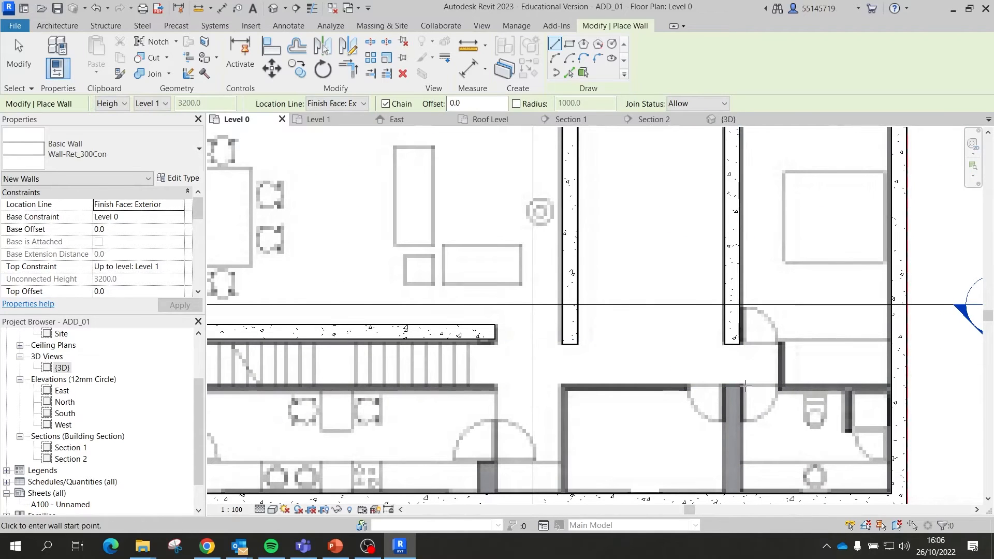
{"action": "left_click", "coordinate": [740, 388]}
{"action": "left_click", "coordinate": [744, 491]}
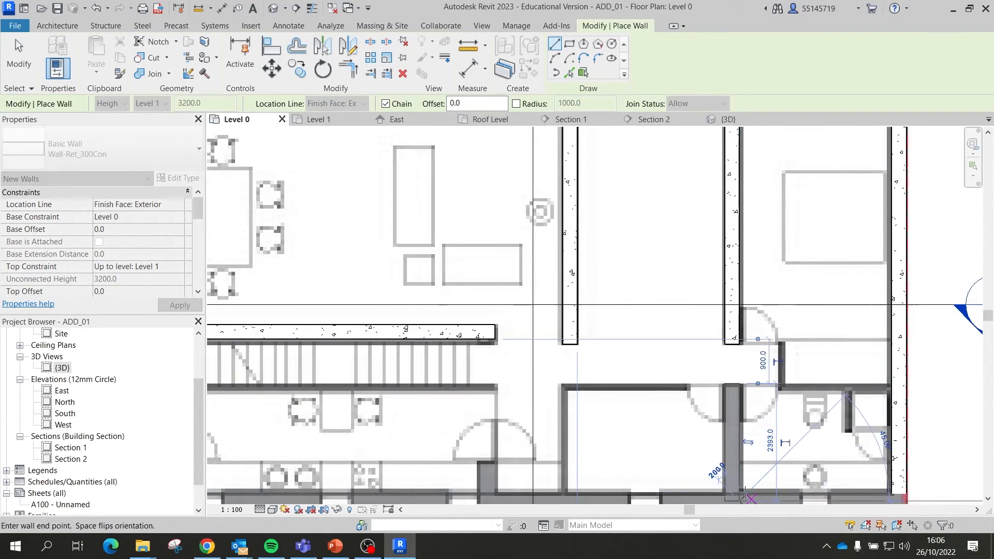
{"action": "key", "text": "Escape"}
{"action": "scroll", "coordinate": [693, 404], "scroll_direction": "down", "scroll_amount": 3}
{"action": "scroll", "coordinate": [808, 406], "scroll_direction": "up", "scroll_amount": 2}
{"action": "scroll", "coordinate": [792, 398], "scroll_direction": "down", "scroll_amount": 3}
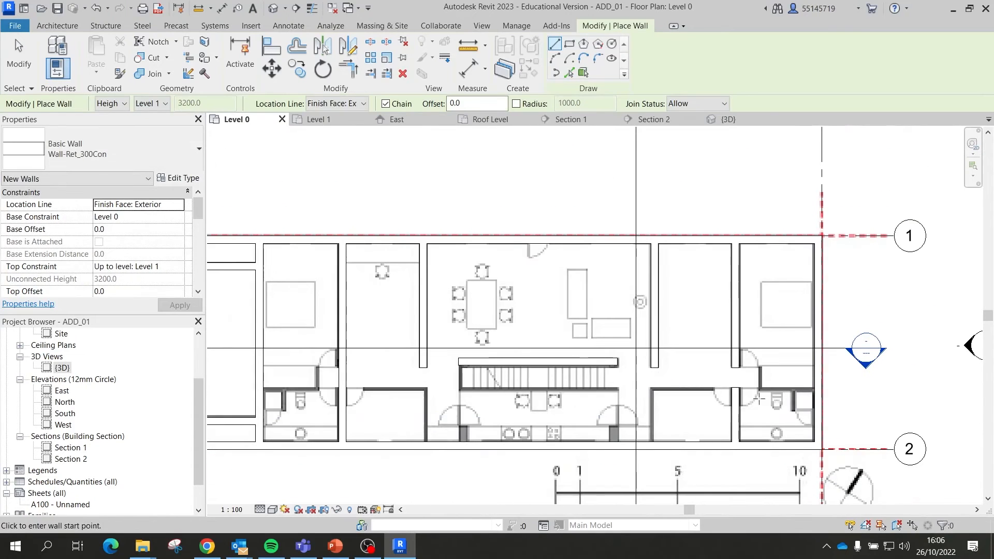
{"action": "left_click", "coordinate": [181, 154]}
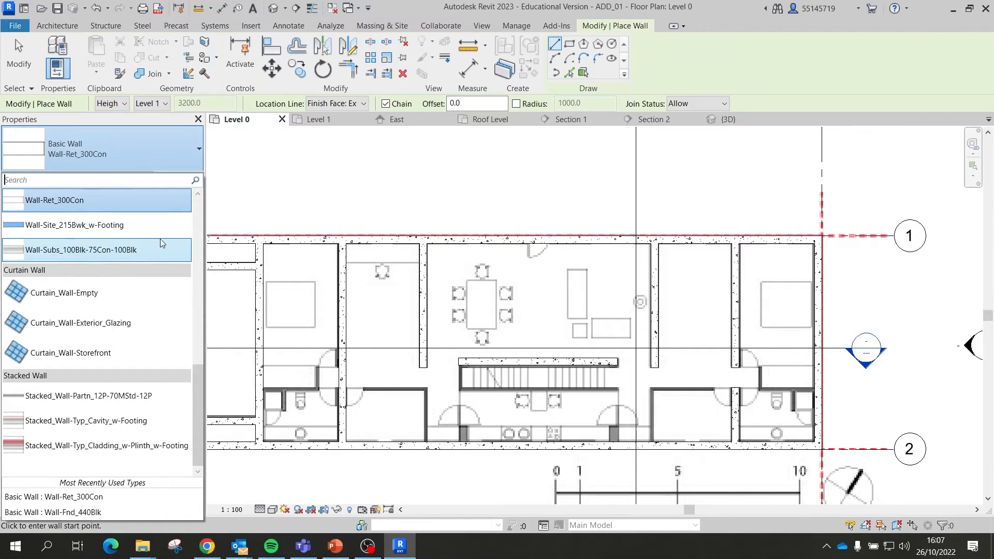
Step: Keep the Wall-Ret_300Con type, exit the Wall tool and switch to the Insert tools
{"action": "left_click", "coordinate": [190, 154]}
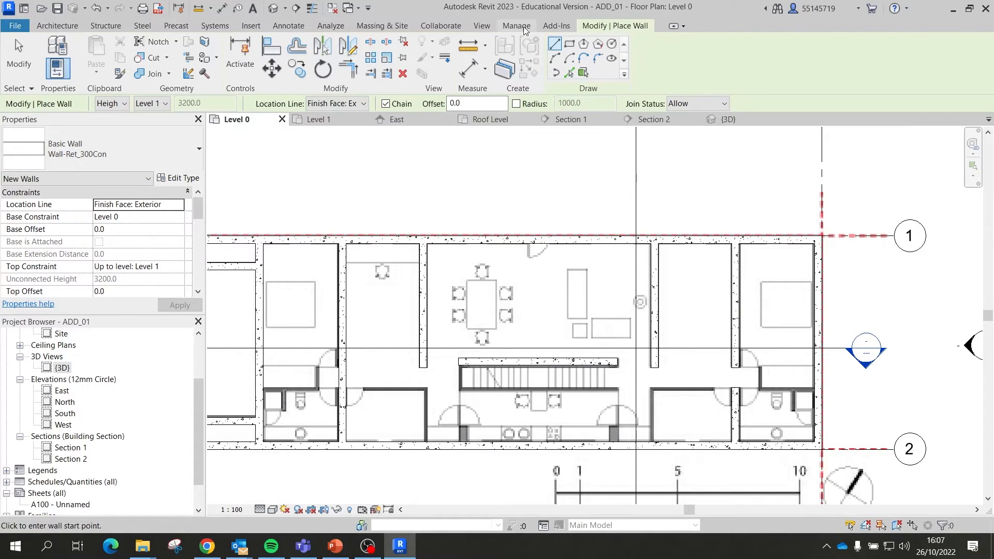
{"action": "key", "text": "Escape"}
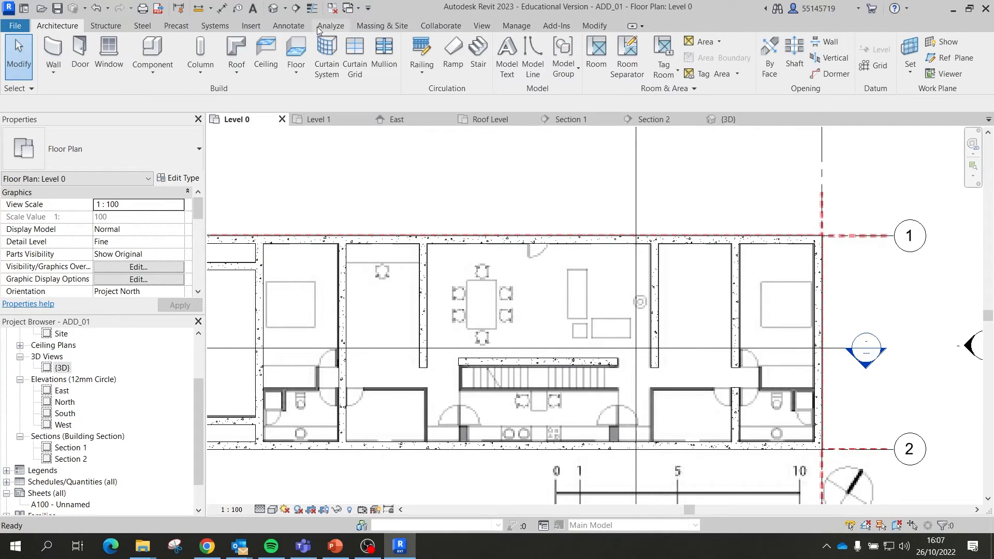
{"action": "left_click", "coordinate": [255, 27]}
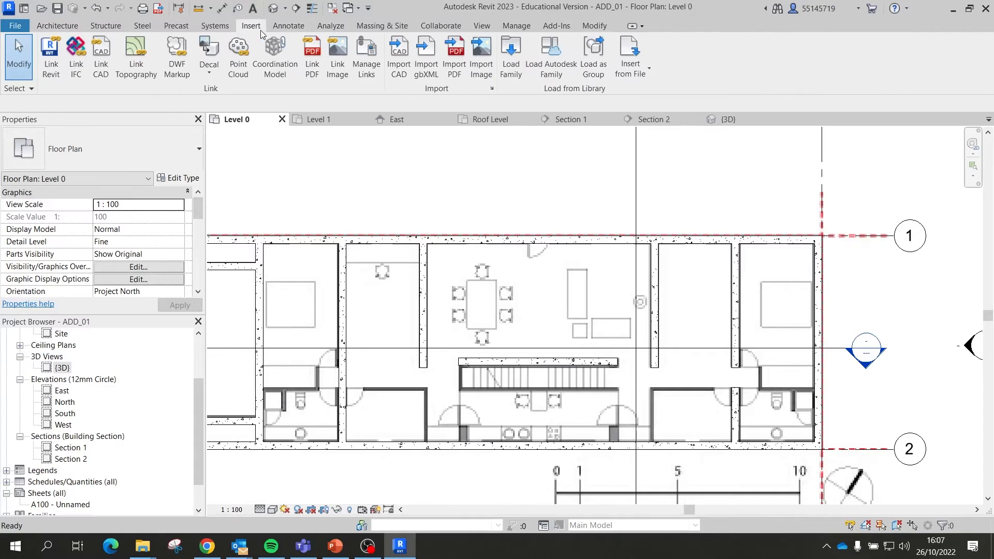
Step: In Load Family, open the UK library's Windows folder, then go back up to UK
{"action": "left_click", "coordinate": [509, 56]}
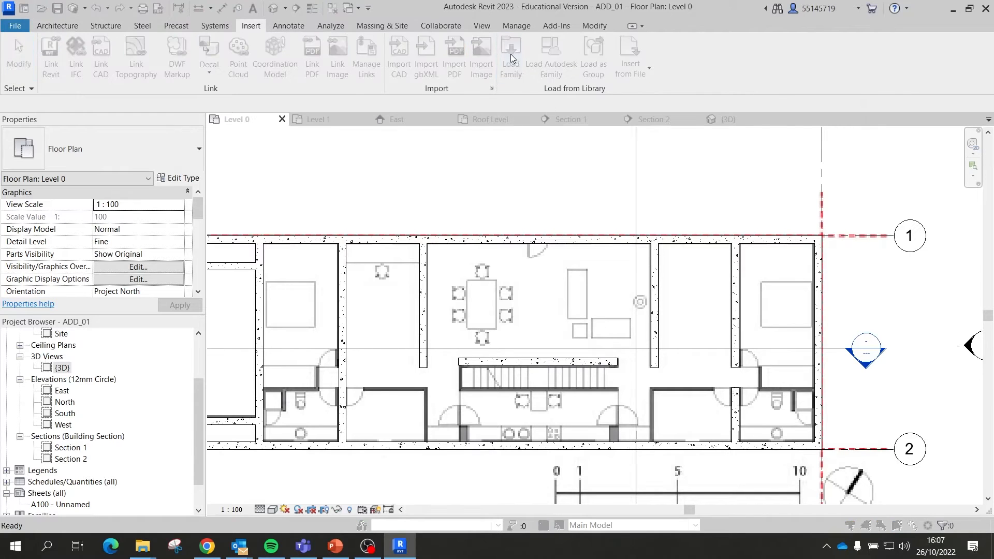
{"action": "double_click", "coordinate": [486, 126]}
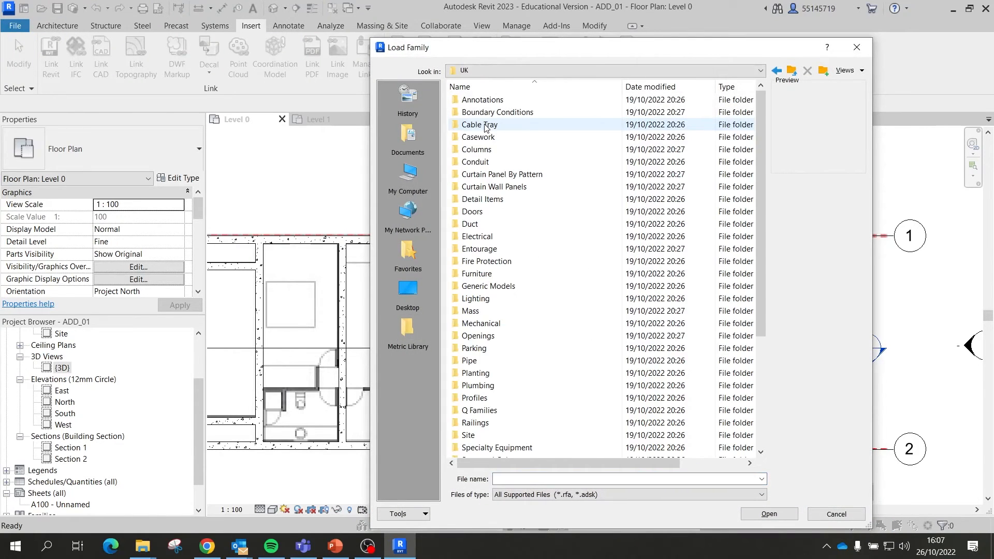
{"action": "scroll", "coordinate": [514, 176], "scroll_direction": "down", "scroll_amount": 4}
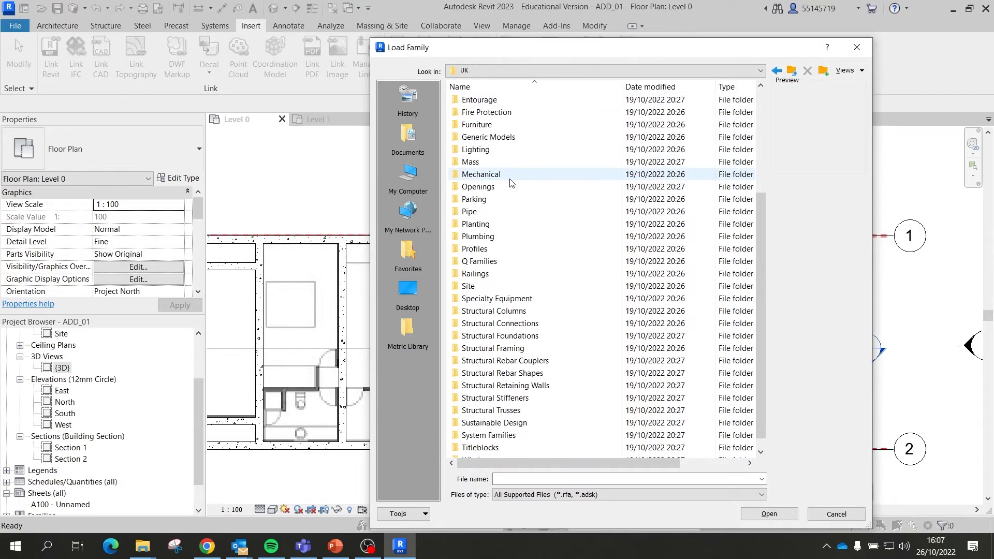
{"action": "left_click", "coordinate": [510, 179]}
{"action": "key", "text": "w"}
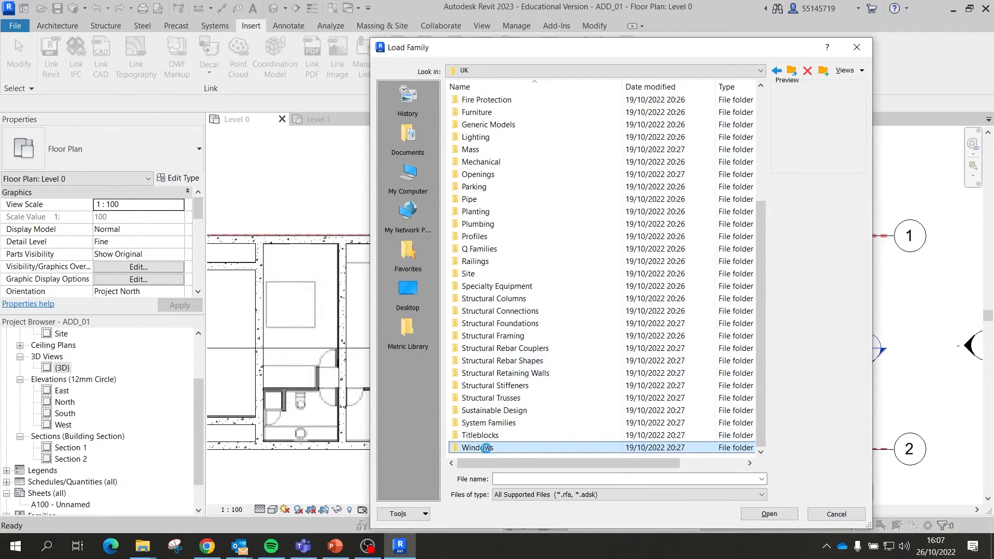
{"action": "double_click", "coordinate": [491, 449]}
{"action": "scroll", "coordinate": [501, 291], "scroll_direction": "down", "scroll_amount": 5}
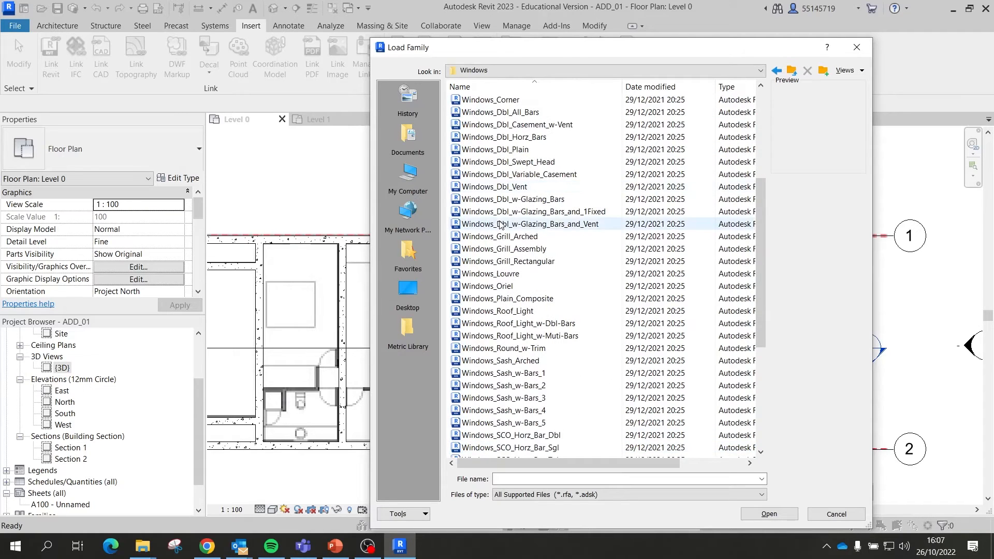
{"action": "scroll", "coordinate": [502, 214], "scroll_direction": "up", "scroll_amount": 2}
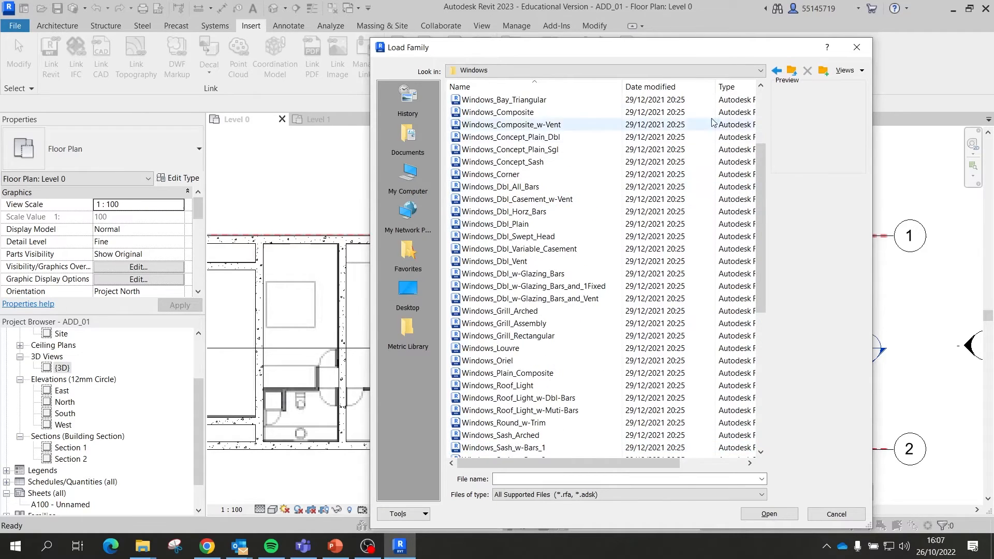
{"action": "left_click", "coordinate": [791, 71]}
Step: Try opening a family named 'wall', dismiss the not-found error and close Load Family
{"action": "scroll", "coordinate": [512, 311], "scroll_direction": "down", "scroll_amount": 4}
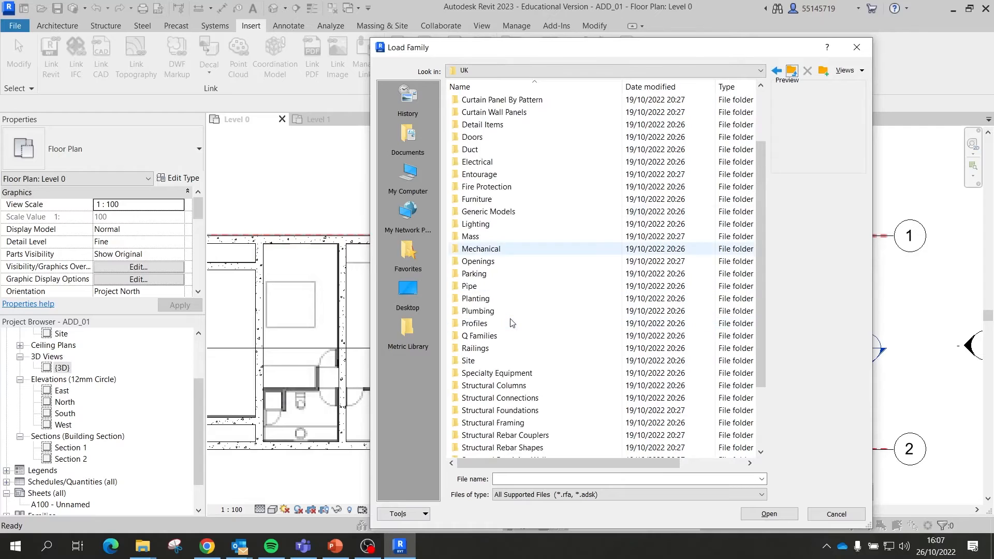
{"action": "scroll", "coordinate": [511, 323], "scroll_direction": "up", "scroll_amount": 4}
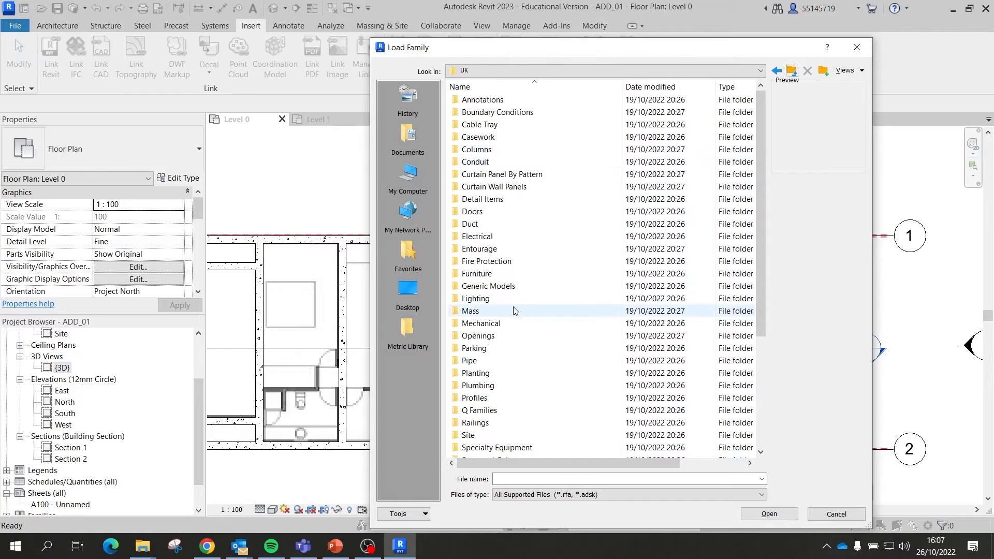
{"action": "scroll", "coordinate": [511, 290], "scroll_direction": "down", "scroll_amount": 3}
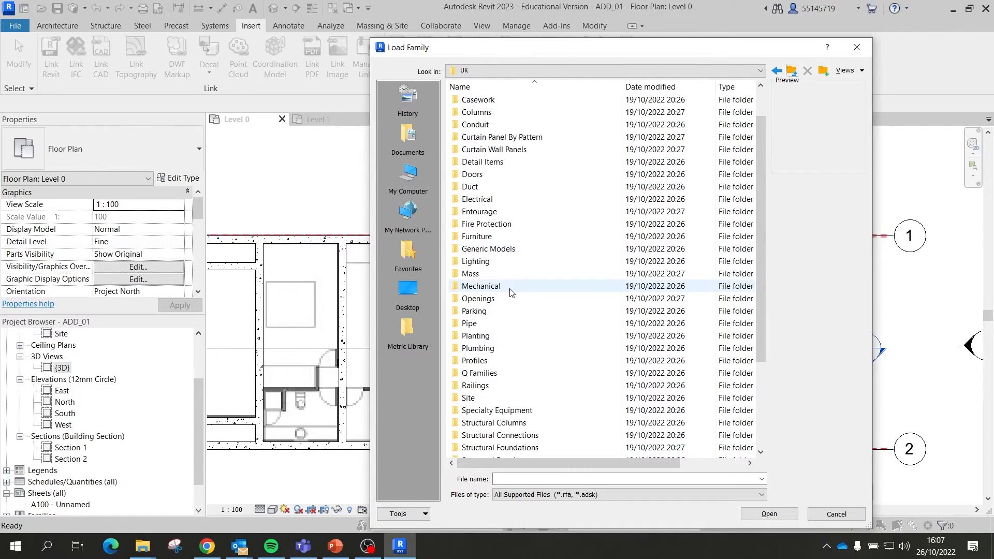
{"action": "scroll", "coordinate": [510, 292], "scroll_direction": "down", "scroll_amount": 2}
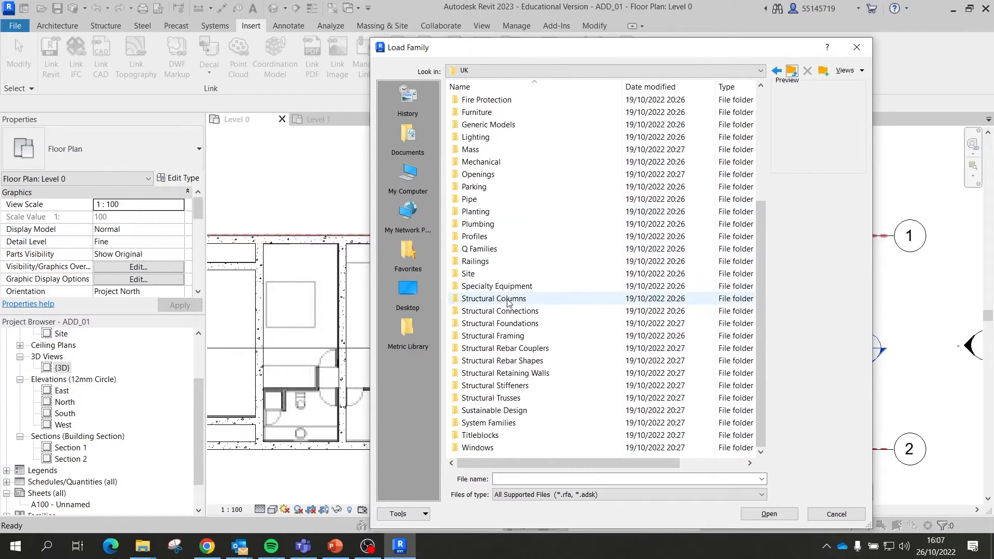
{"action": "left_click", "coordinate": [523, 481]}
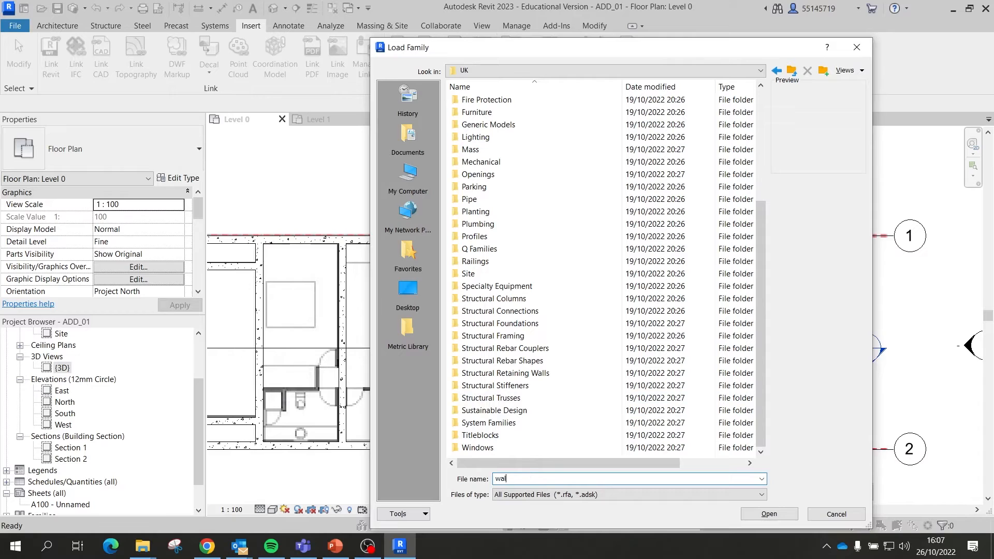
{"action": "type", "text": "wall"}
{"action": "key", "text": "Return"}
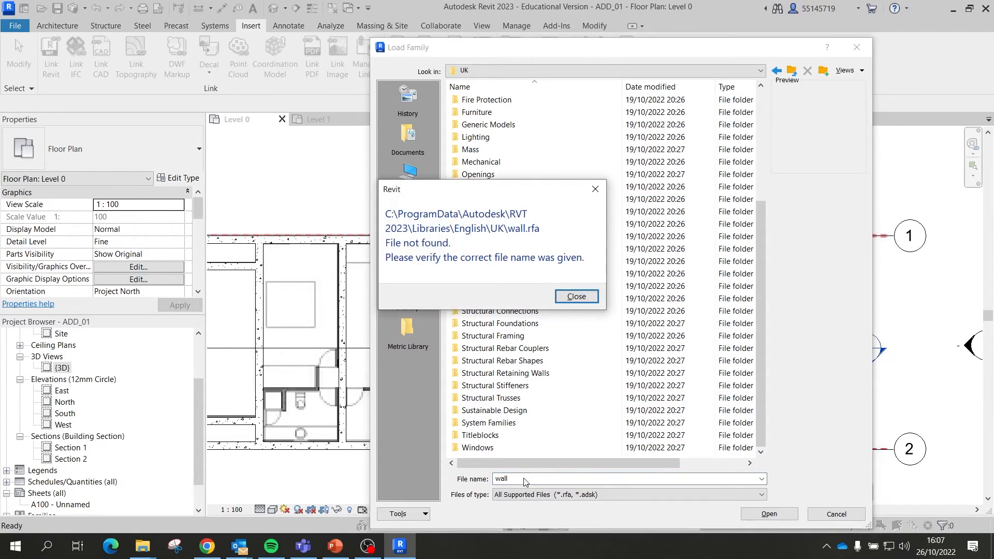
{"action": "left_click", "coordinate": [577, 297]}
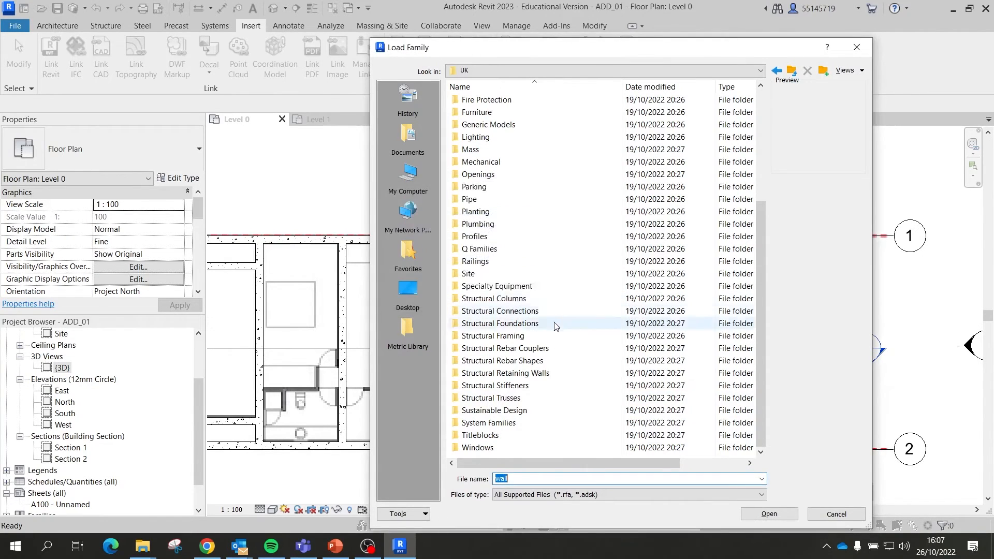
{"action": "scroll", "coordinate": [510, 399], "scroll_direction": "up", "scroll_amount": 3}
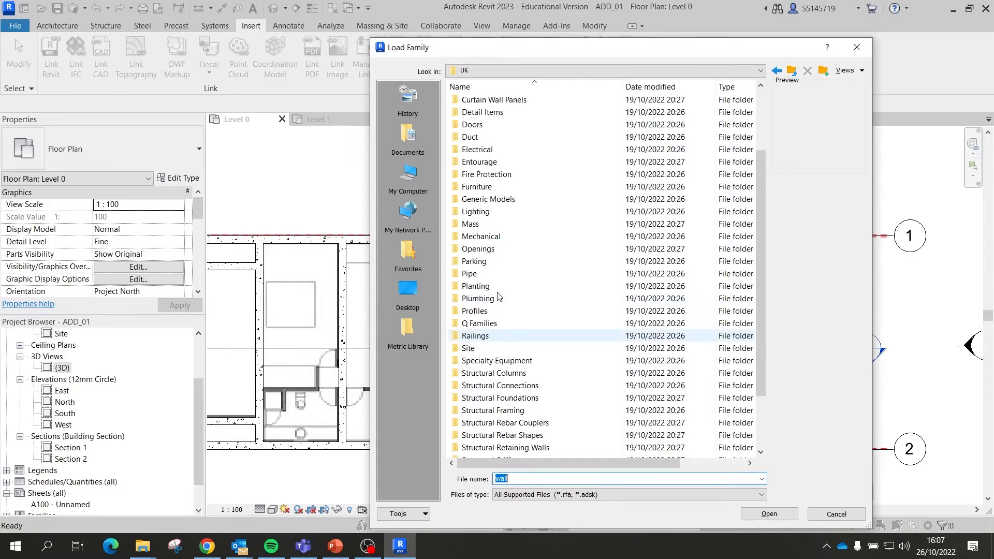
{"action": "scroll", "coordinate": [500, 299], "scroll_direction": "up", "scroll_amount": 1}
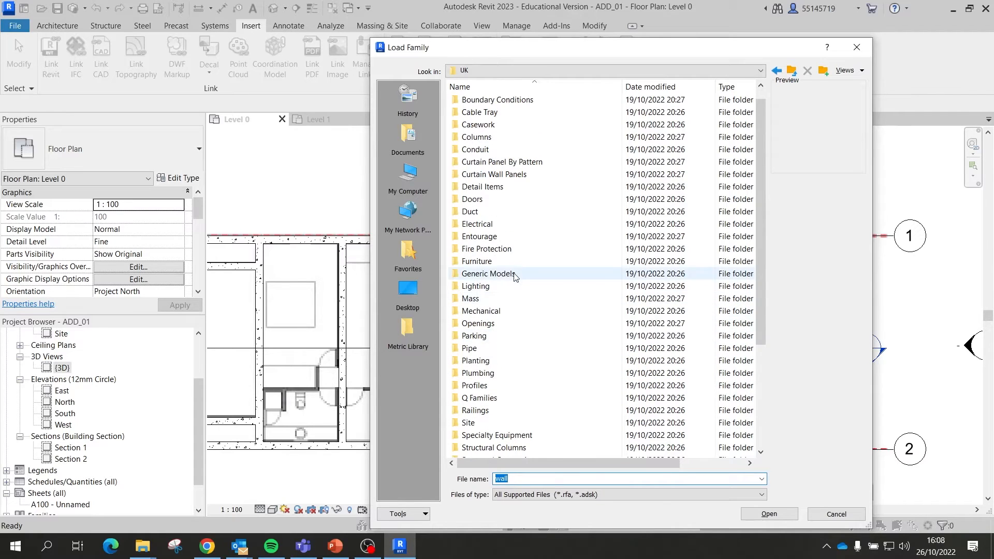
{"action": "scroll", "coordinate": [515, 275], "scroll_direction": "up", "scroll_amount": 1}
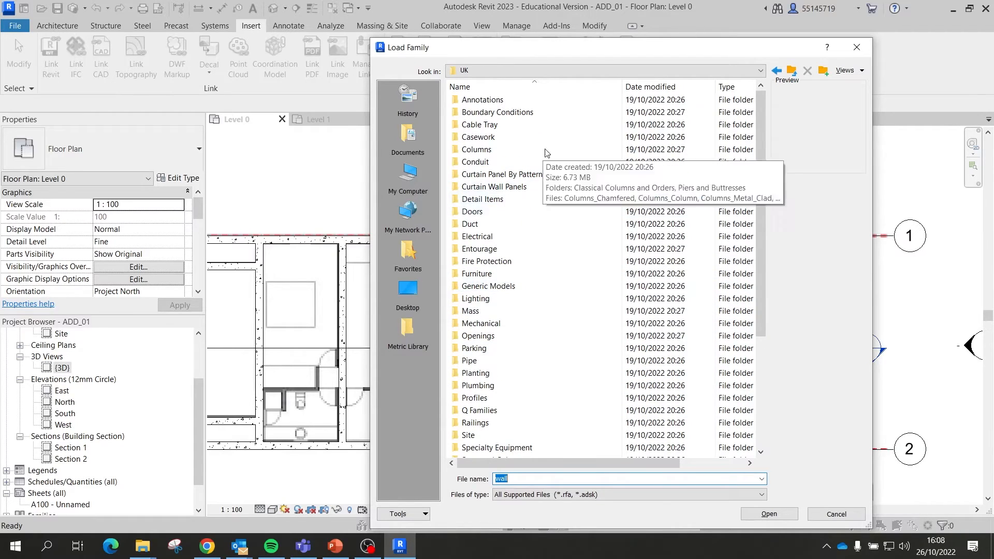
{"action": "left_click", "coordinate": [857, 47]}
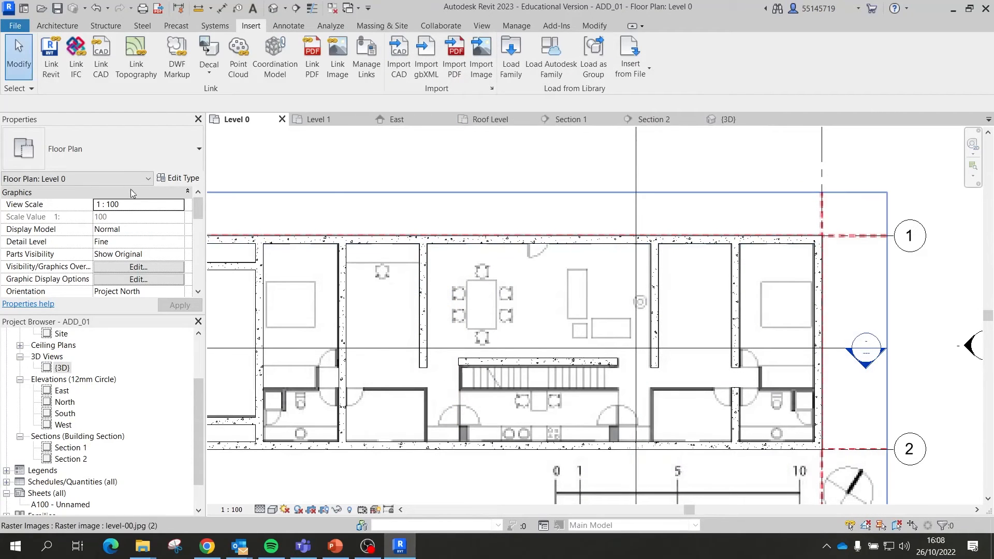
Step: Expand Families > Walls > Basic Wall in the Project Browser
{"action": "scroll", "coordinate": [136, 390], "scroll_direction": "down", "scroll_amount": 1}
{"action": "double_click", "coordinate": [16, 485]}
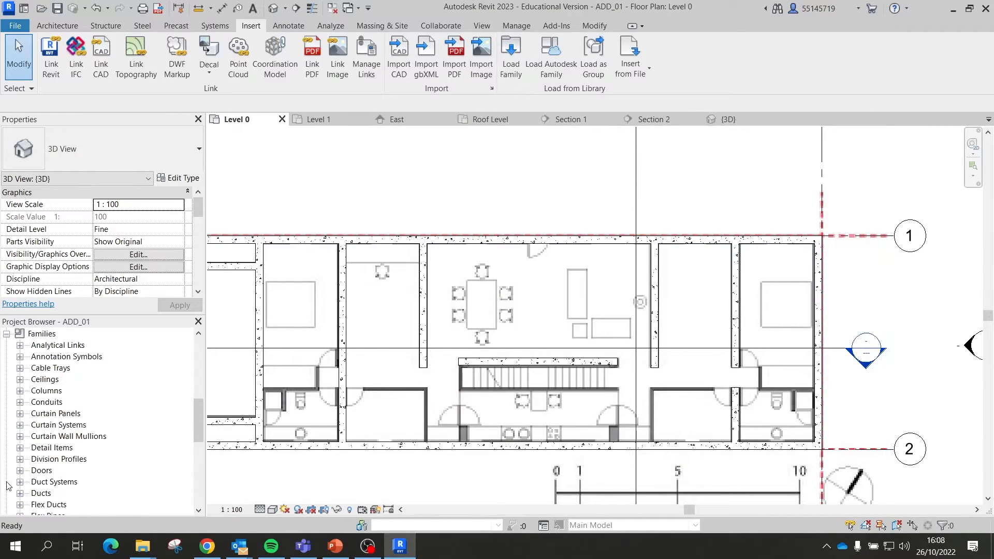
{"action": "scroll", "coordinate": [69, 458], "scroll_direction": "down", "scroll_amount": 6}
{"action": "scroll", "coordinate": [68, 458], "scroll_direction": "down", "scroll_amount": 2}
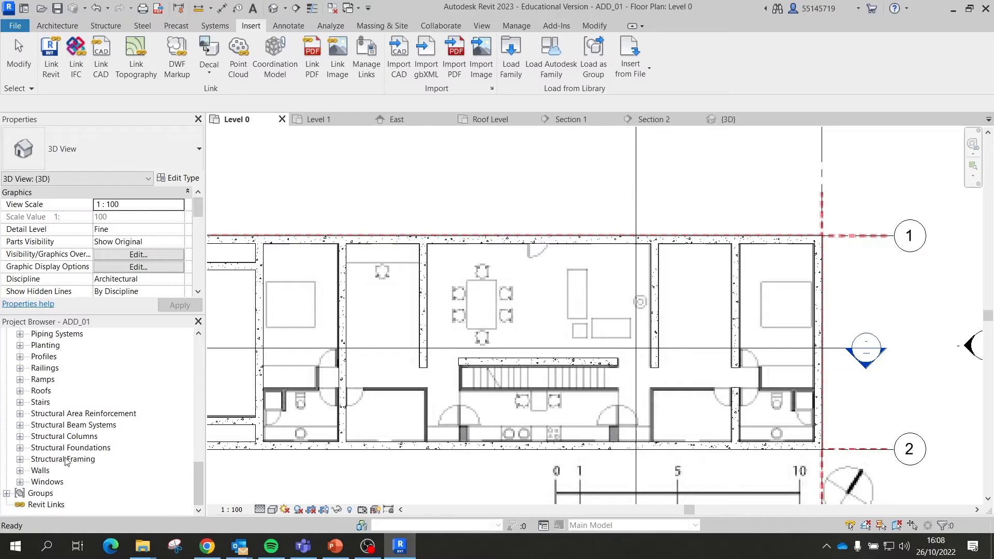
{"action": "left_click", "coordinate": [20, 471]}
{"action": "scroll", "coordinate": [87, 457], "scroll_direction": "down", "scroll_amount": 1}
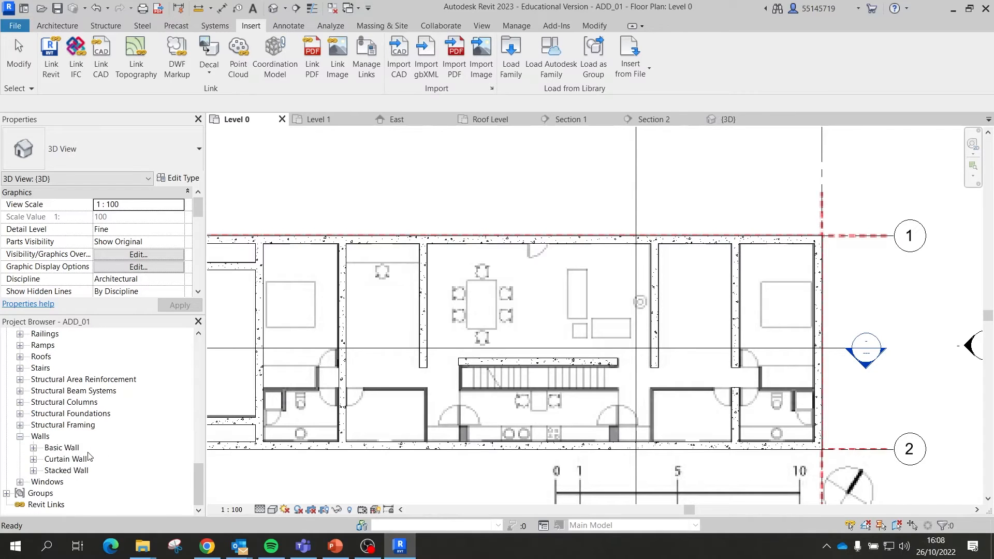
{"action": "left_click", "coordinate": [33, 448]}
{"action": "scroll", "coordinate": [75, 446], "scroll_direction": "up", "scroll_amount": 1}
{"action": "scroll", "coordinate": [44, 357], "scroll_direction": "down", "scroll_amount": 1}
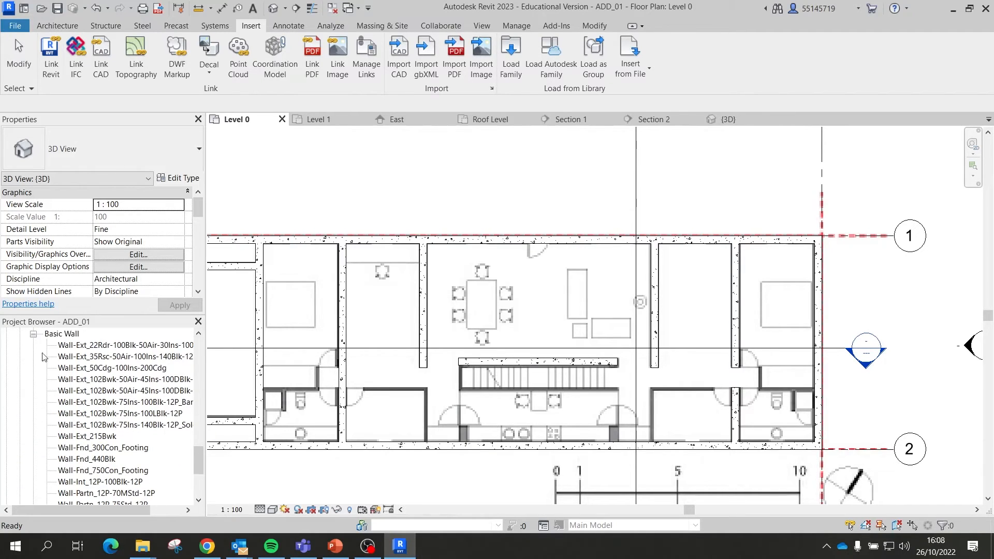
{"action": "left_click", "coordinate": [33, 335]}
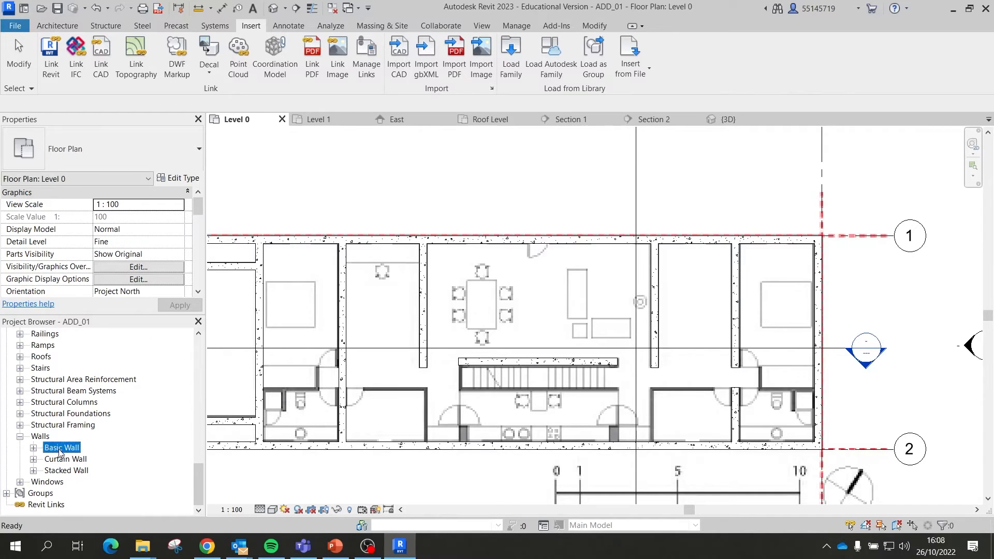
{"action": "double_click", "coordinate": [55, 448]}
Step: Inspect the Basic Wall types, including Wall-Fnd_750Con_Footing, Wall-Ret_300Con and the partition types
{"action": "left_click", "coordinate": [101, 425]}
{"action": "left_click", "coordinate": [107, 470]}
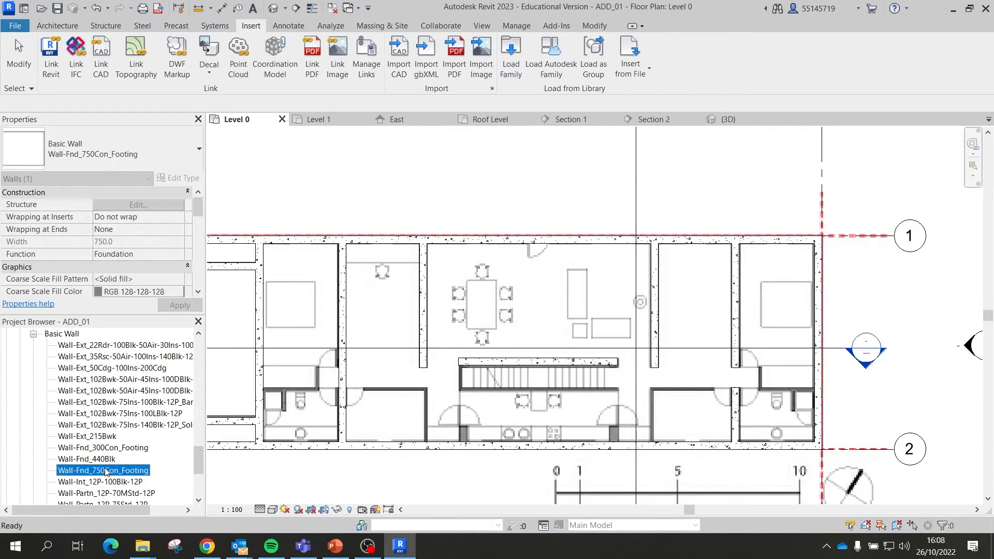
{"action": "scroll", "coordinate": [108, 461], "scroll_direction": "down", "scroll_amount": 2}
{"action": "left_click", "coordinate": [108, 459]}
{"action": "scroll", "coordinate": [118, 468], "scroll_direction": "down", "scroll_amount": 2}
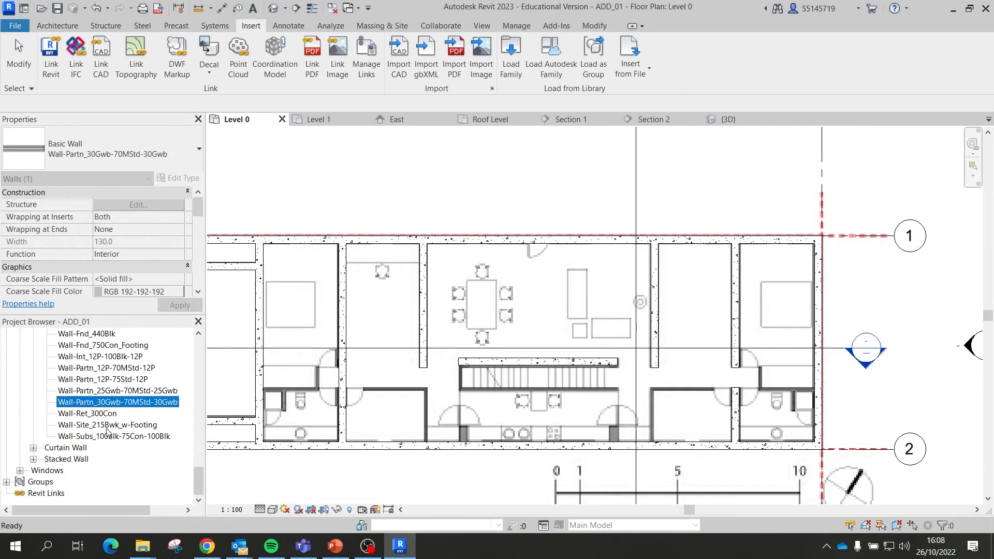
{"action": "left_click", "coordinate": [98, 414]}
{"action": "left_click", "coordinate": [99, 436]}
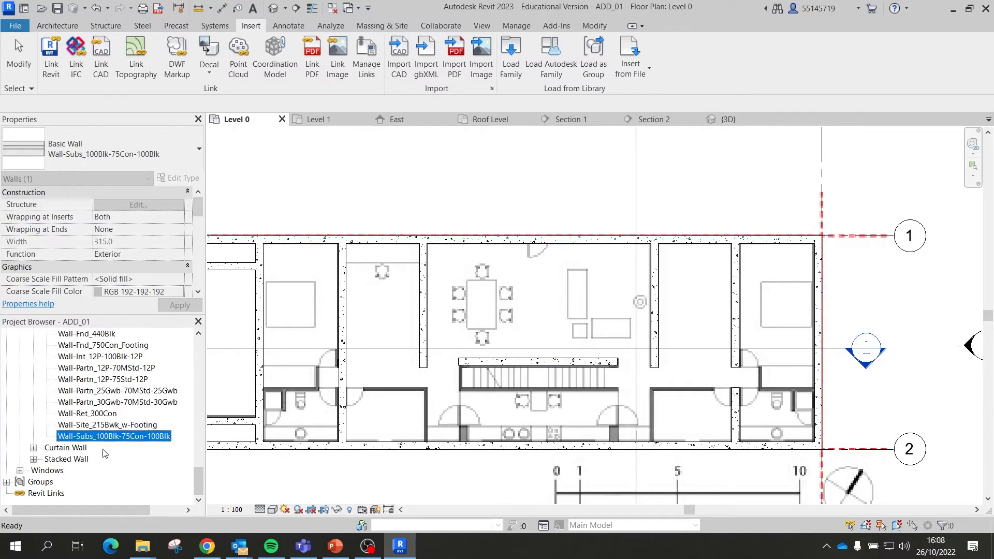
{"action": "left_click", "coordinate": [118, 380]}
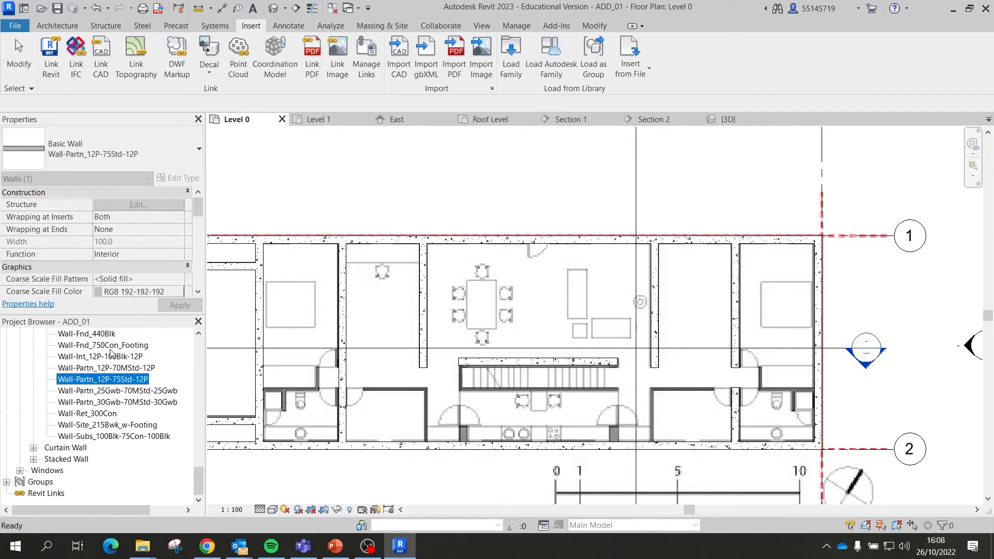
{"action": "scroll", "coordinate": [111, 354], "scroll_direction": "up", "scroll_amount": 4}
{"action": "left_click", "coordinate": [126, 357]}
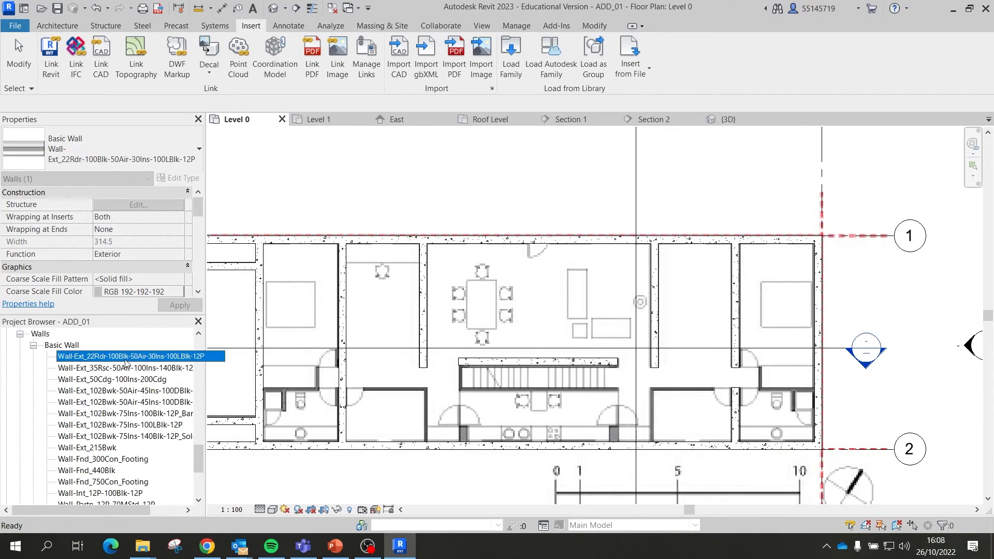
Step: View and close the Type Properties of Wall-Ext_22Rdr-100Blk-50Air-30Ins-100LBlk-12P, then select that type
{"action": "double_click", "coordinate": [125, 360]}
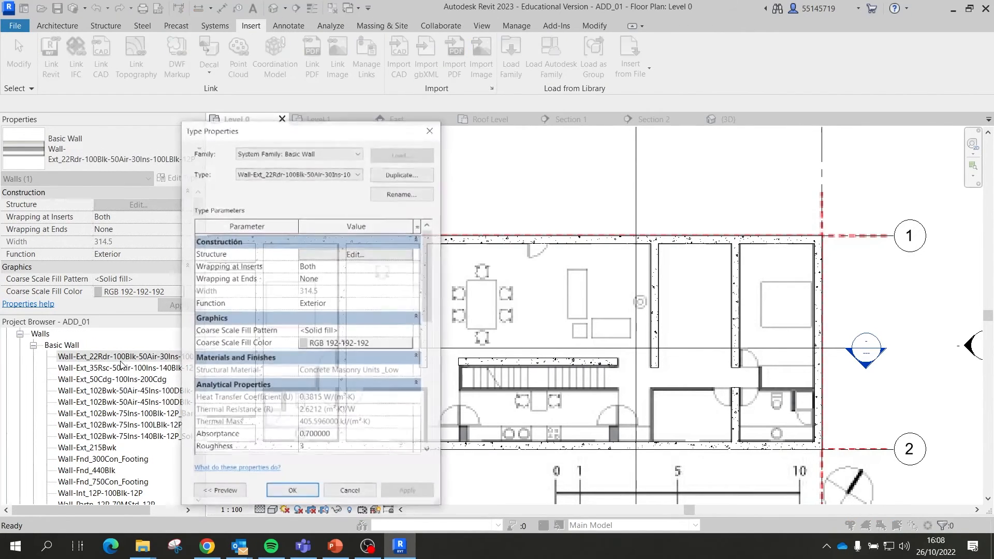
{"action": "left_click", "coordinate": [429, 130]}
{"action": "scroll", "coordinate": [275, 281], "scroll_direction": "down", "scroll_amount": 1}
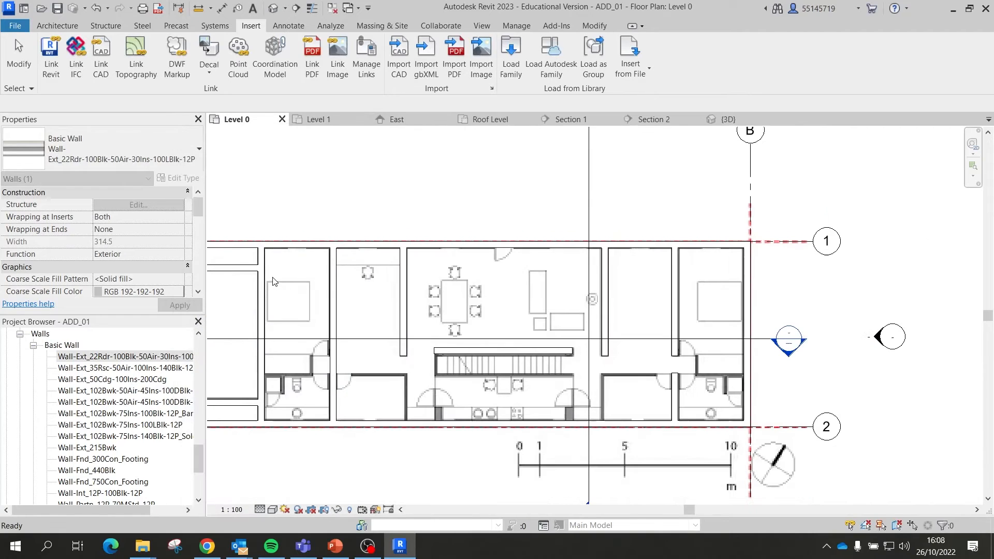
{"action": "left_click", "coordinate": [104, 147]}
{"action": "left_click", "coordinate": [67, 217]}
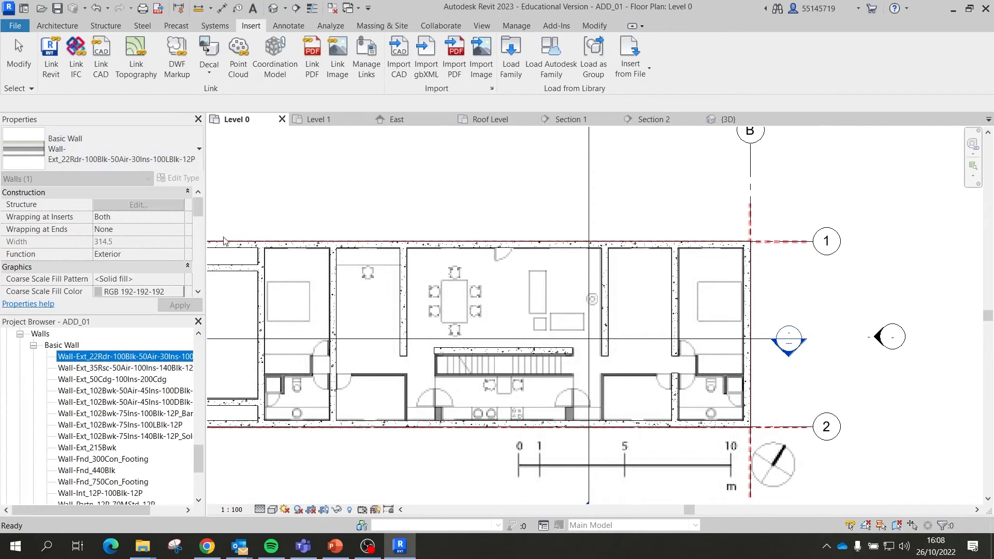
{"action": "scroll", "coordinate": [224, 241], "scroll_direction": "down", "scroll_amount": 2}
Step: Start the Wall tool with the Stacked_Wall-Partn_12P-70MStd-12P wall type
{"action": "left_click", "coordinate": [57, 25]}
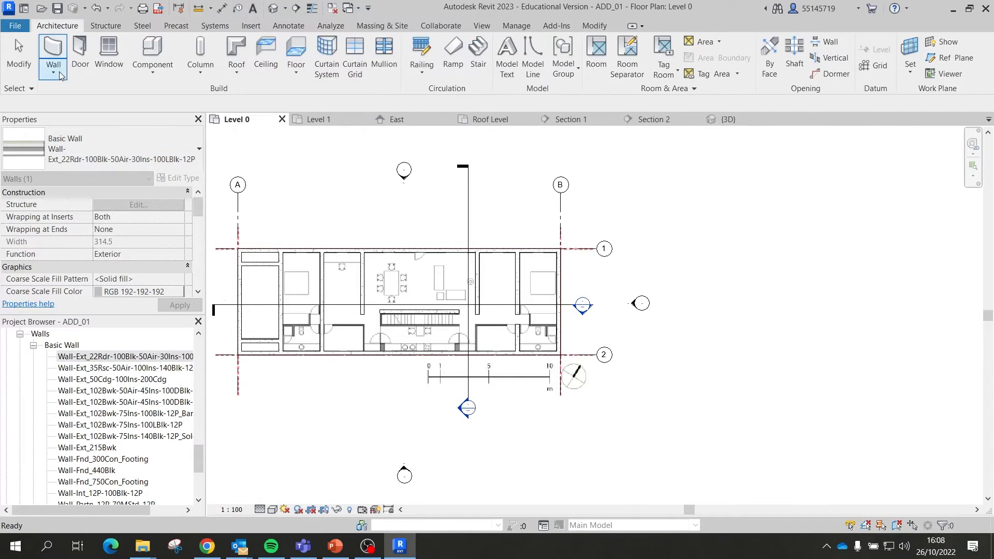
{"action": "left_click", "coordinate": [53, 49]}
{"action": "left_click", "coordinate": [104, 147]}
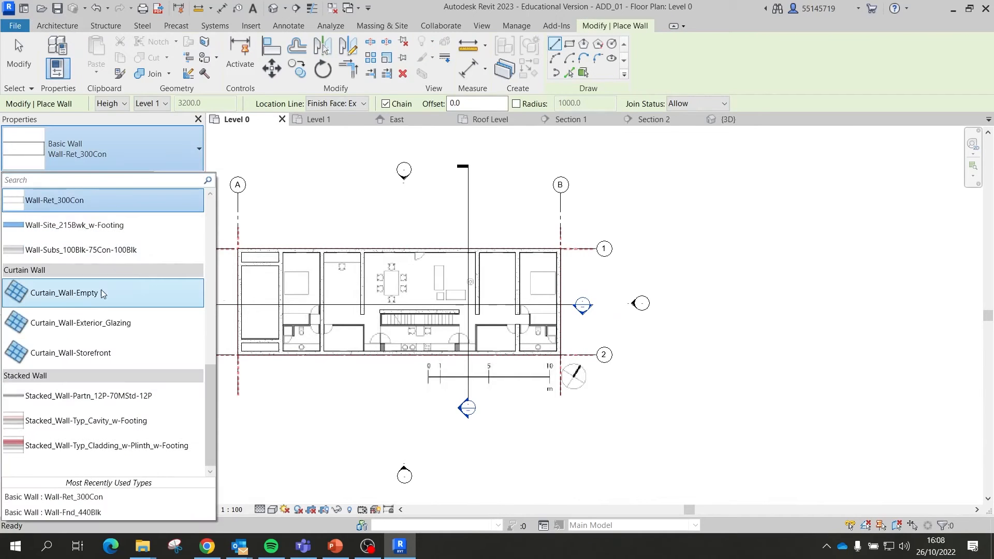
{"action": "left_click", "coordinate": [80, 404]}
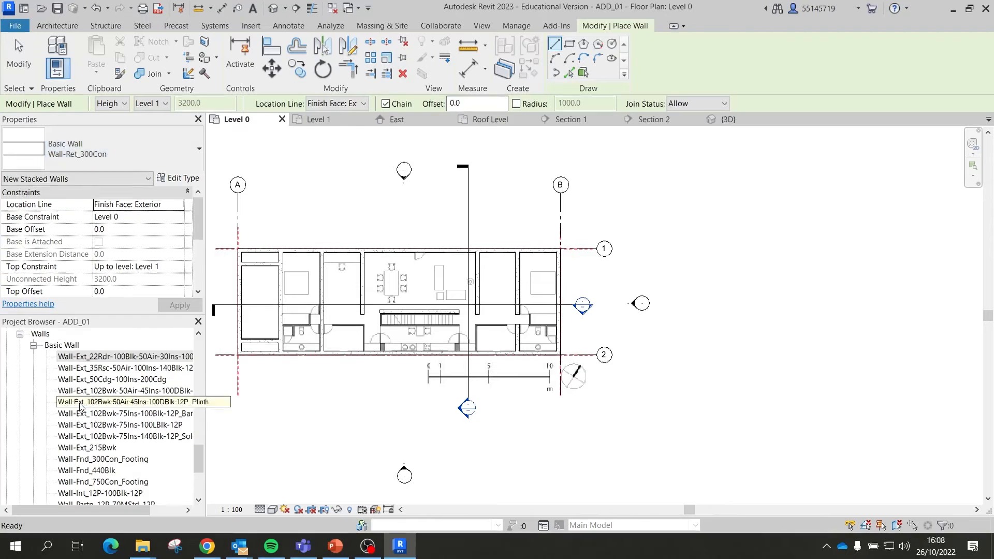
{"action": "scroll", "coordinate": [398, 342], "scroll_direction": "up", "scroll_amount": 6}
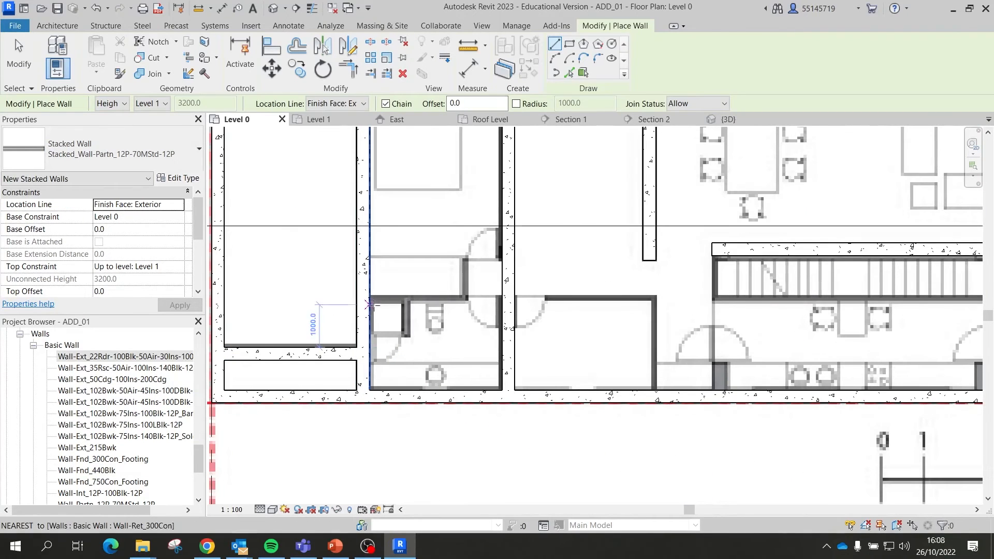
Step: Make several cancelled attempts to start the partition wall at the corner
{"action": "left_click", "coordinate": [370, 300]}
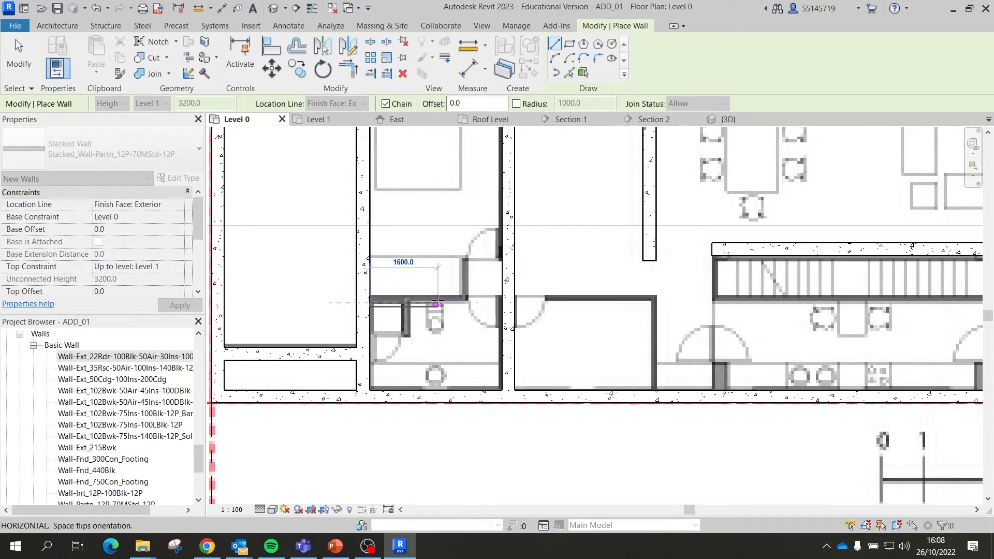
{"action": "key", "text": "Escape"}
{"action": "right_click", "coordinate": [364, 301]}
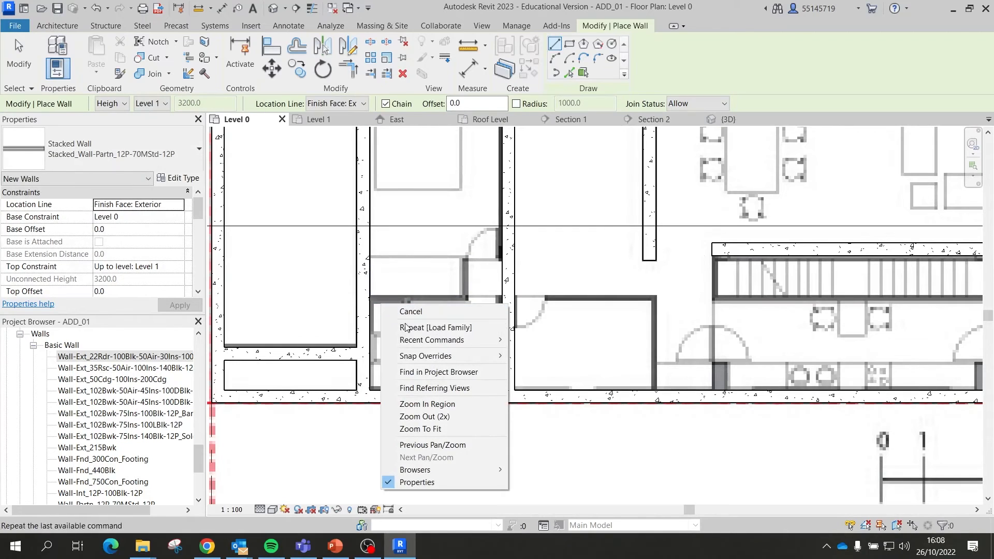
{"action": "key", "text": "Escape"}
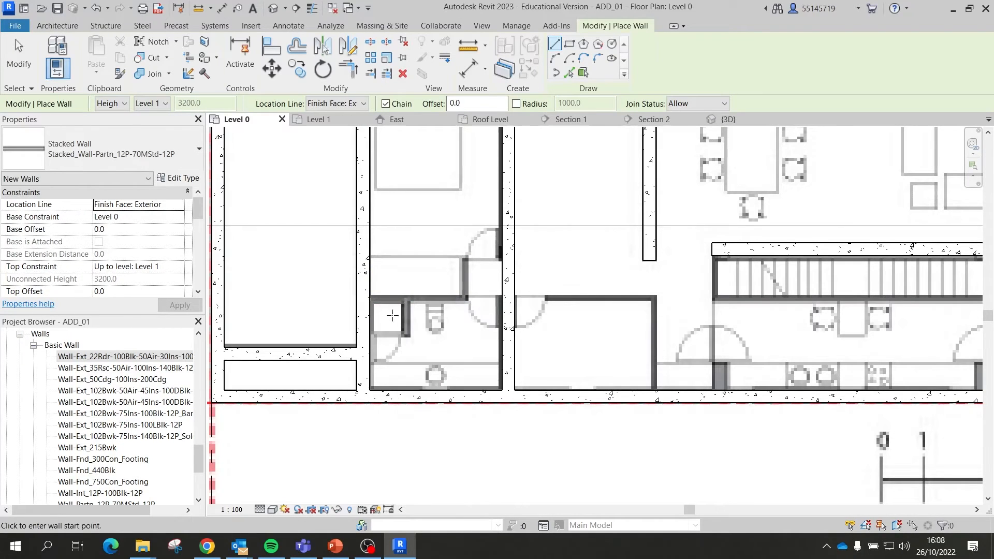
{"action": "left_click", "coordinate": [372, 300]}
{"action": "left_click", "coordinate": [373, 299]}
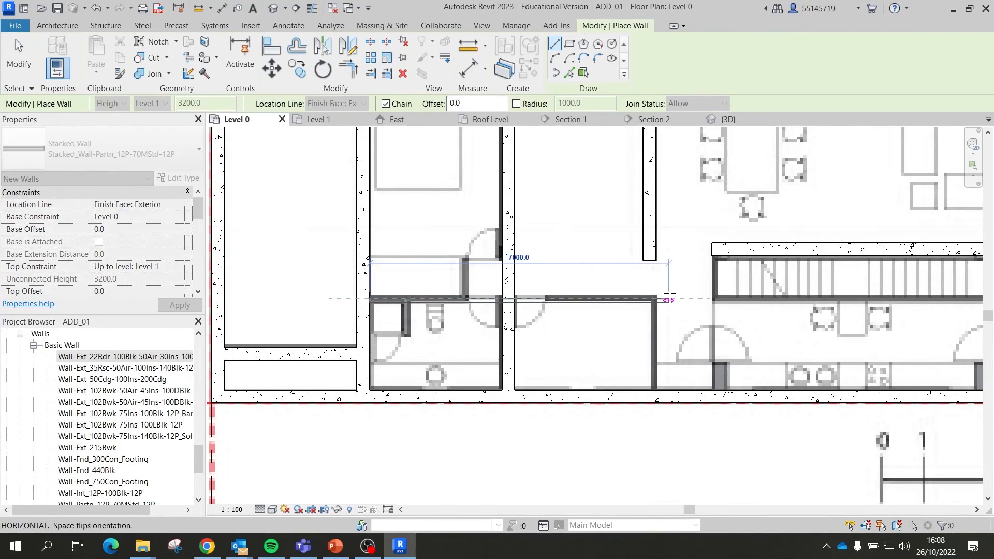
{"action": "key", "text": "Escape"}
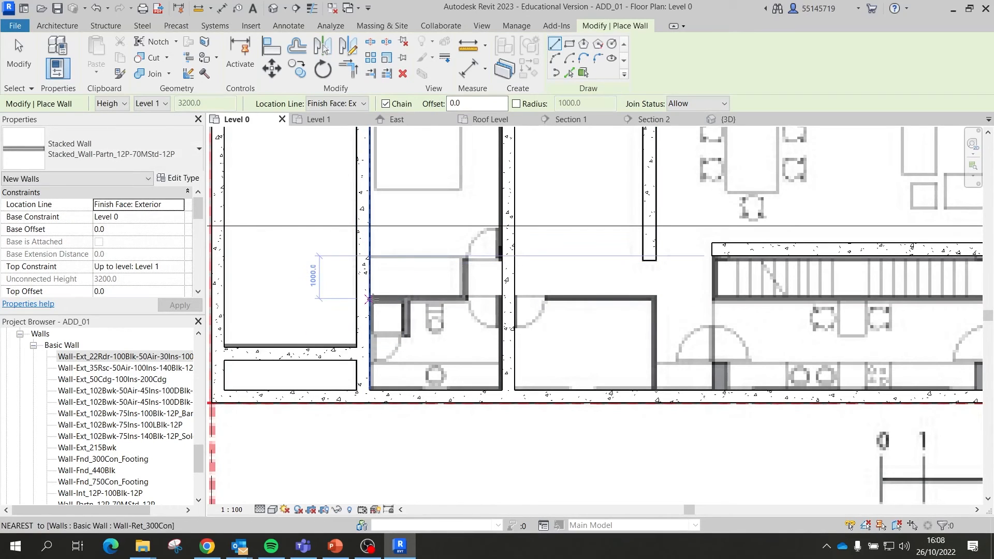
{"action": "left_click", "coordinate": [370, 296]}
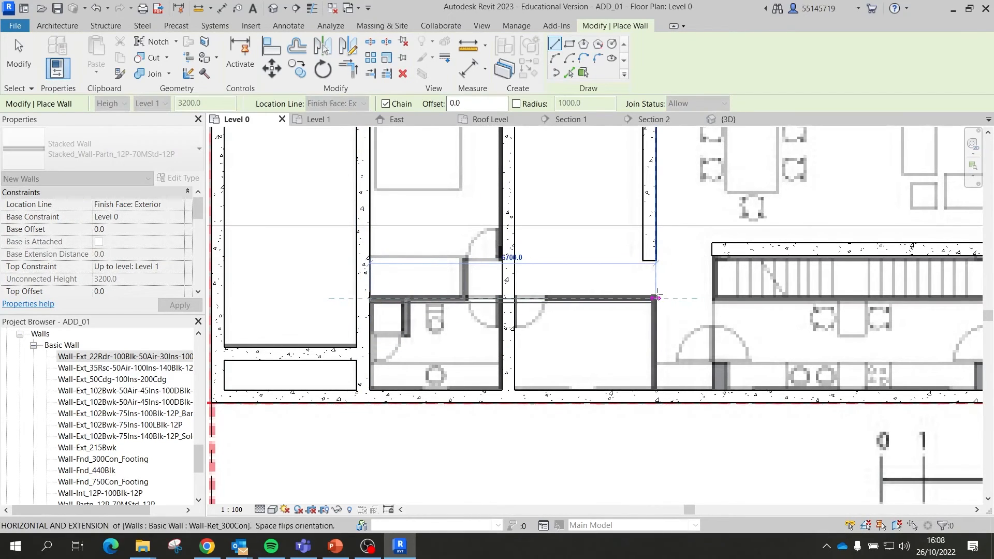
{"action": "scroll", "coordinate": [609, 293], "scroll_direction": "down", "scroll_amount": 4}
{"action": "scroll", "coordinate": [556, 336], "scroll_direction": "up", "scroll_amount": 4}
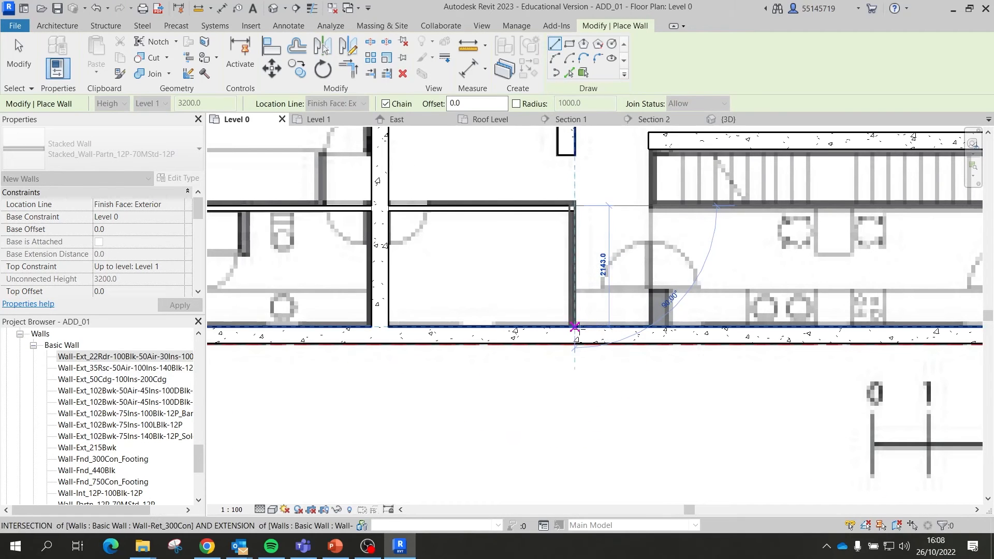
{"action": "scroll", "coordinate": [575, 327], "scroll_direction": "up", "scroll_amount": 3}
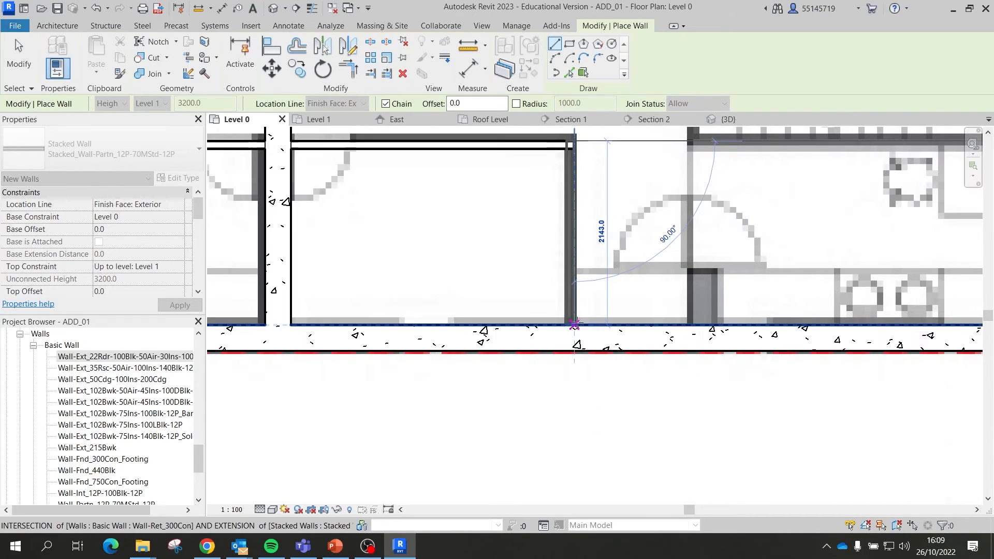
{"action": "scroll", "coordinate": [575, 324], "scroll_direction": "down", "scroll_amount": 5}
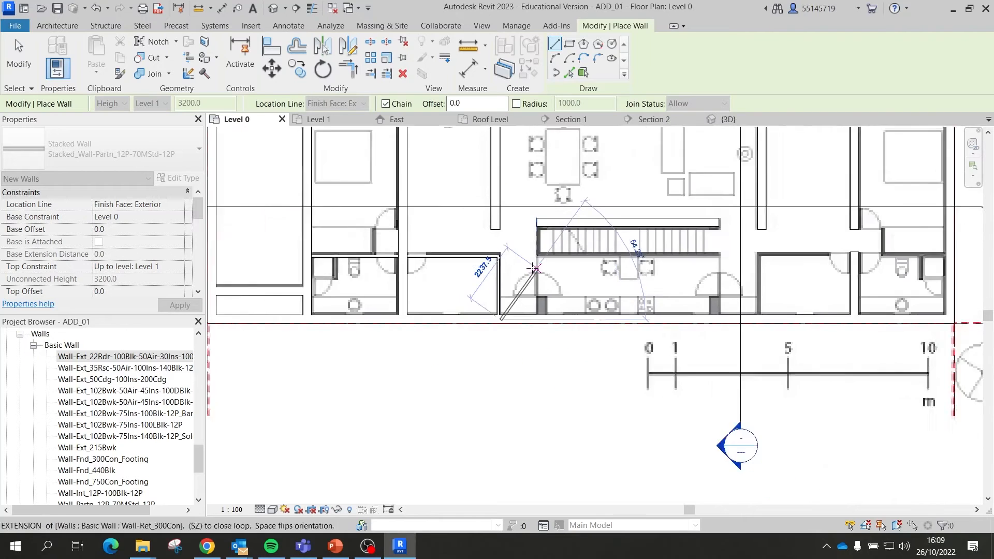
{"action": "scroll", "coordinate": [860, 268], "scroll_direction": "up", "scroll_amount": 2}
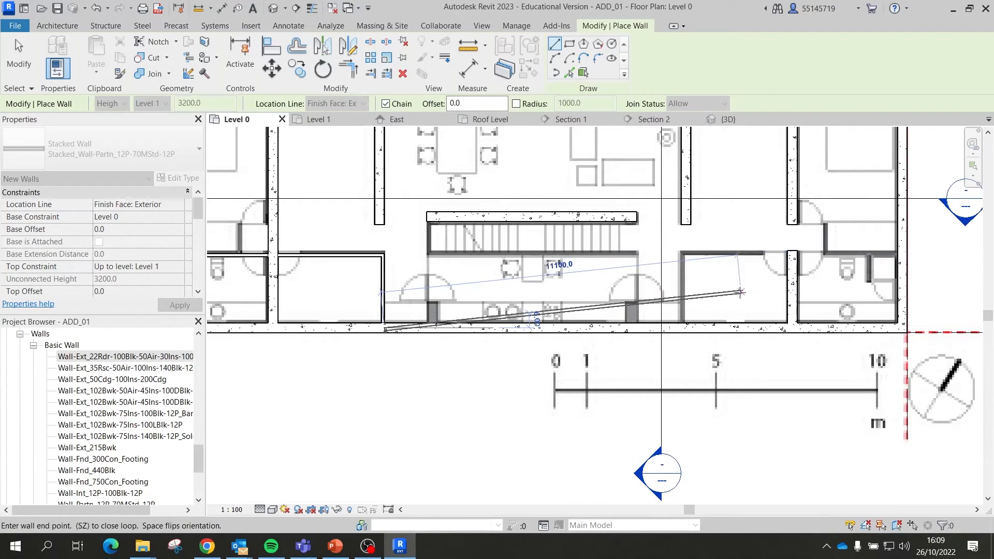
{"action": "key", "text": "Escape"}
Step: Draw the L-shaped partition up from the bottom wall, then right to the end wall
{"action": "left_click", "coordinate": [681, 323]}
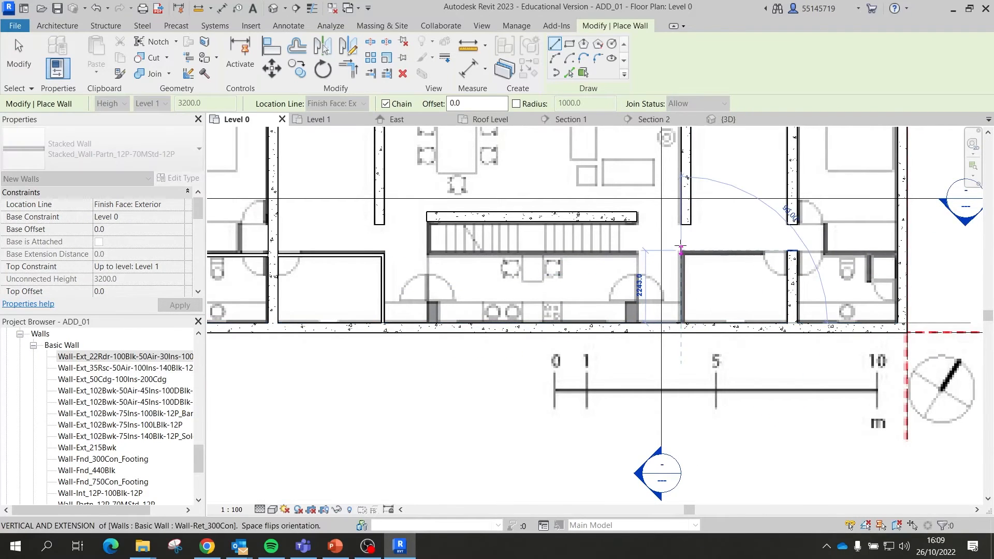
{"action": "left_click", "coordinate": [681, 249]}
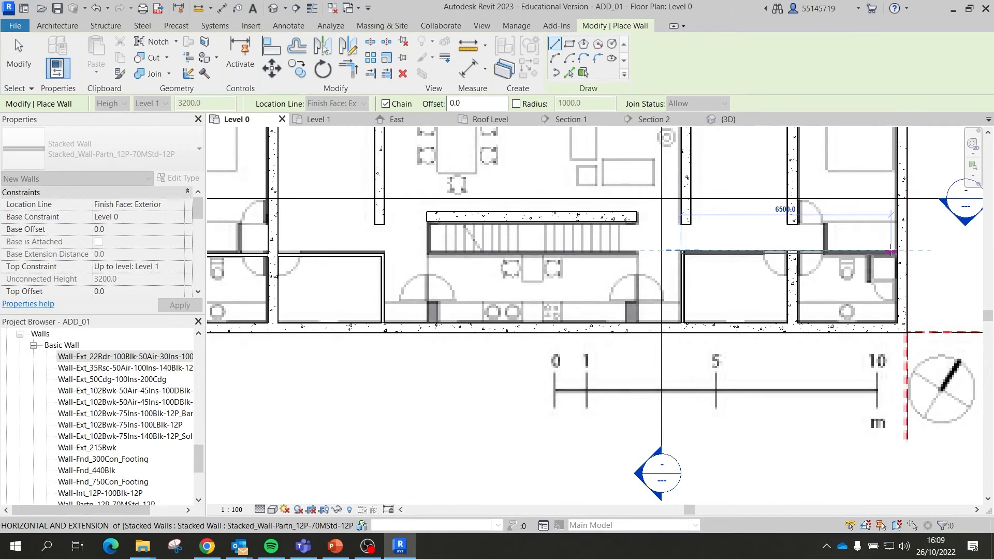
{"action": "left_click", "coordinate": [897, 250]}
{"action": "key", "text": "Escape"}
{"action": "scroll", "coordinate": [688, 261], "scroll_direction": "down", "scroll_amount": 4}
Step: Set the Level 0 view to Wireframe so the traced walls show over the plan image
{"action": "key", "text": "Escape"}
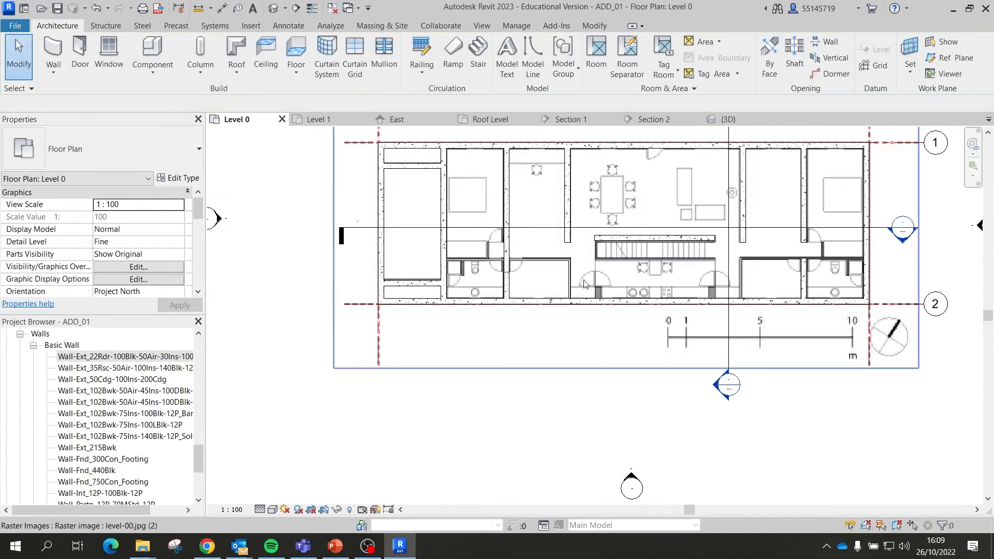
{"action": "scroll", "coordinate": [642, 174], "scroll_direction": "up", "scroll_amount": 3}
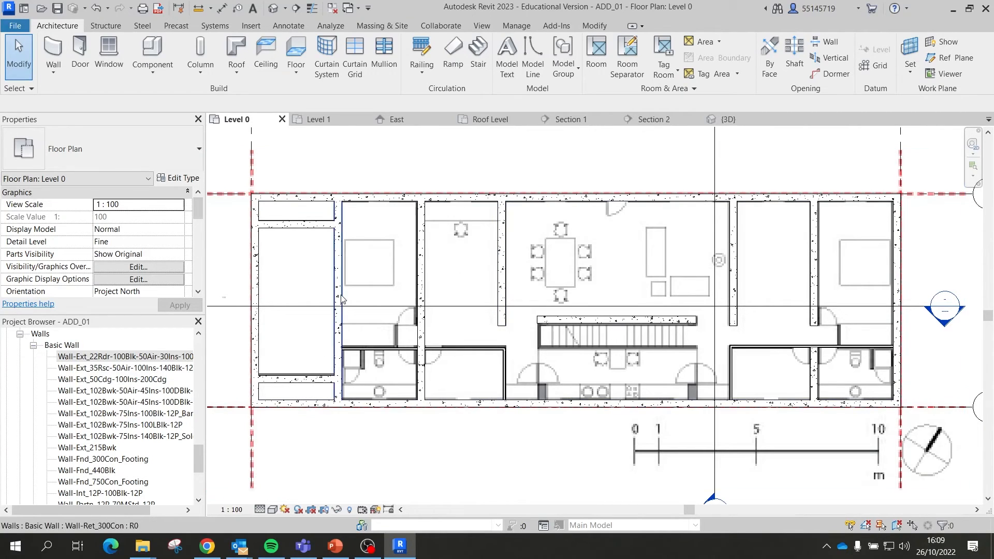
{"action": "left_click", "coordinate": [270, 511]}
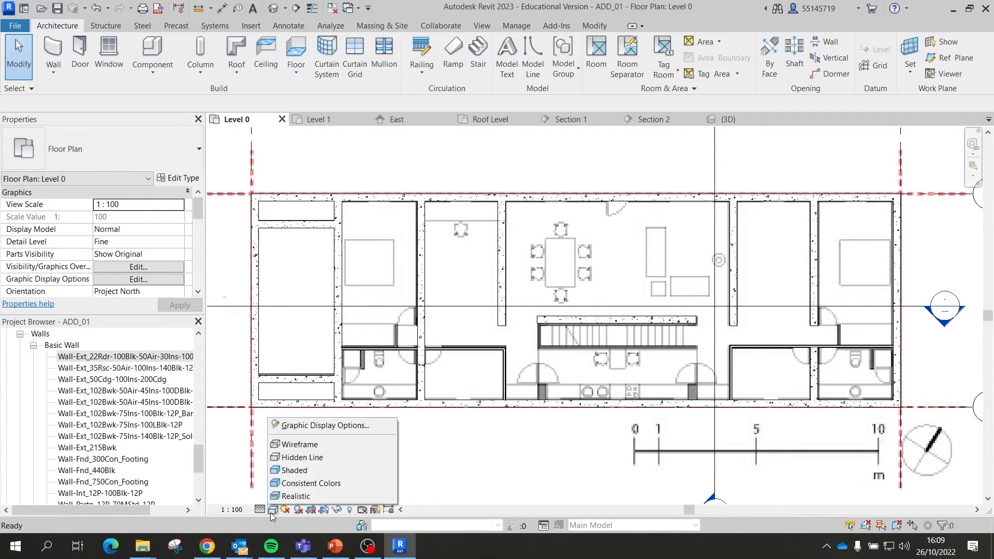
{"action": "left_click", "coordinate": [294, 445]}
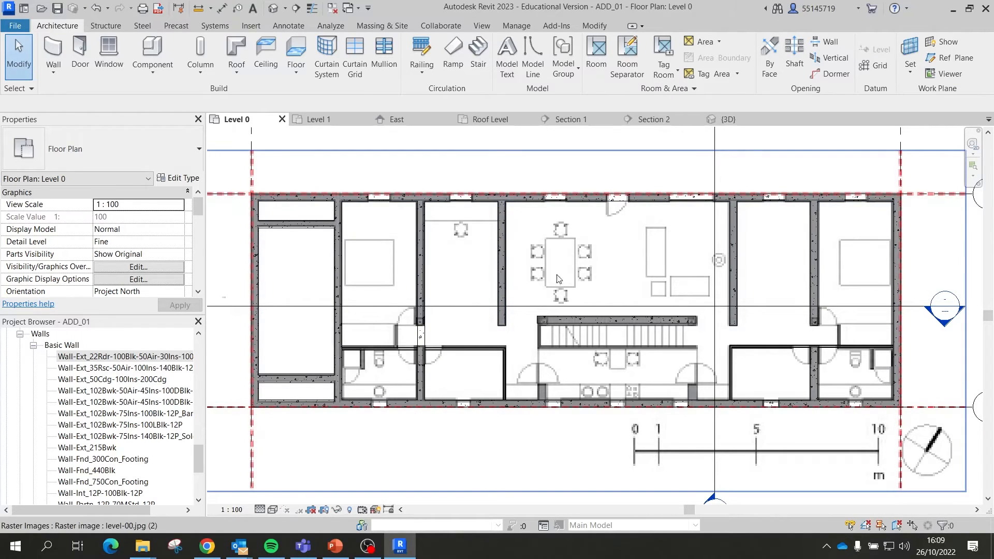
Step: Start placing windows with the Windows_Sgl_Plain 910x1210mm type
{"action": "left_click", "coordinate": [108, 55]}
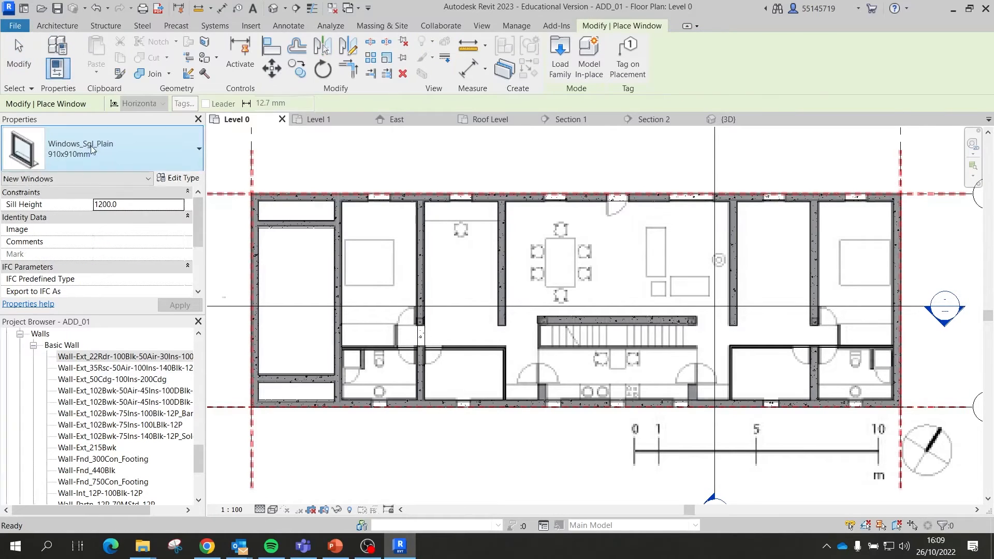
{"action": "left_click", "coordinate": [92, 148]}
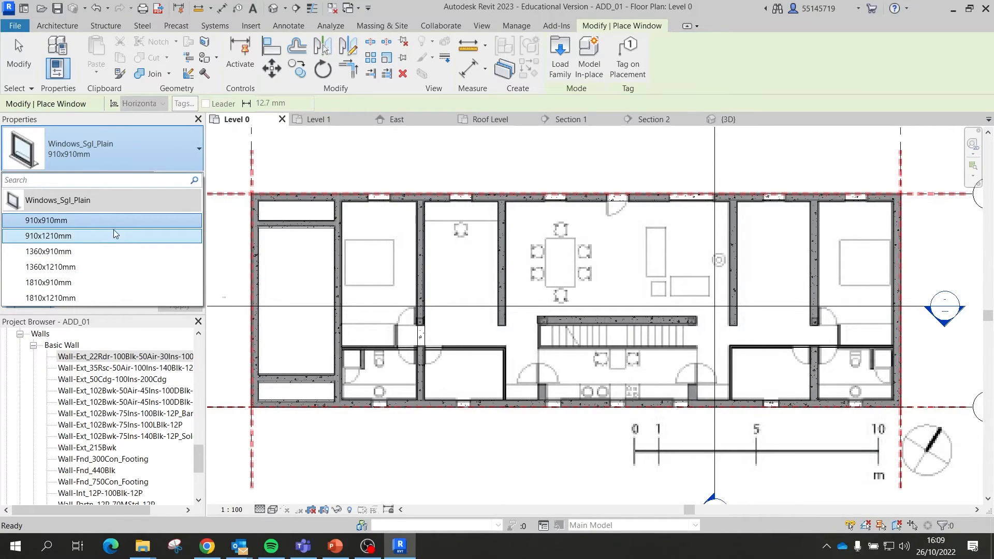
{"action": "left_click", "coordinate": [80, 266]}
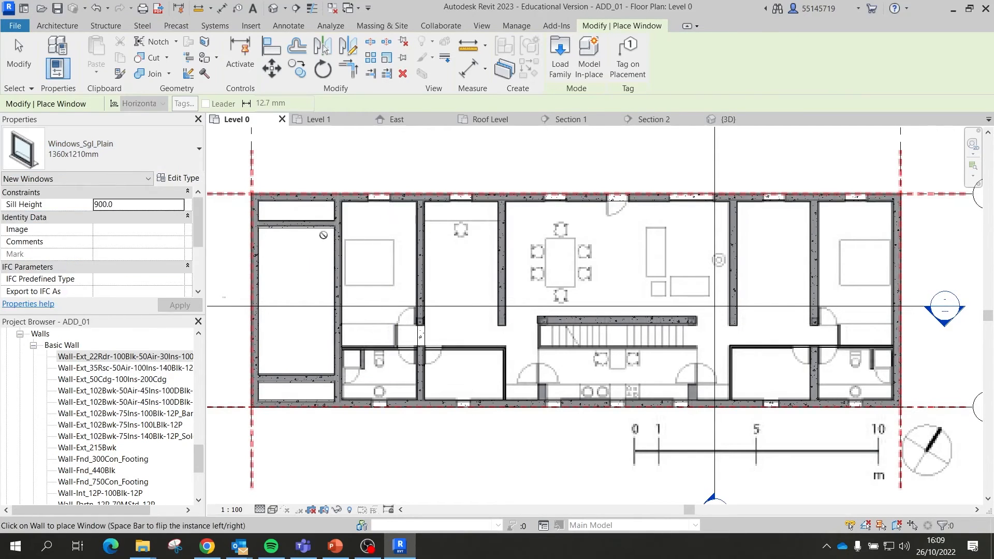
{"action": "scroll", "coordinate": [391, 196], "scroll_direction": "up", "scroll_amount": 3}
{"action": "scroll", "coordinate": [391, 196], "scroll_direction": "up", "scroll_amount": 2}
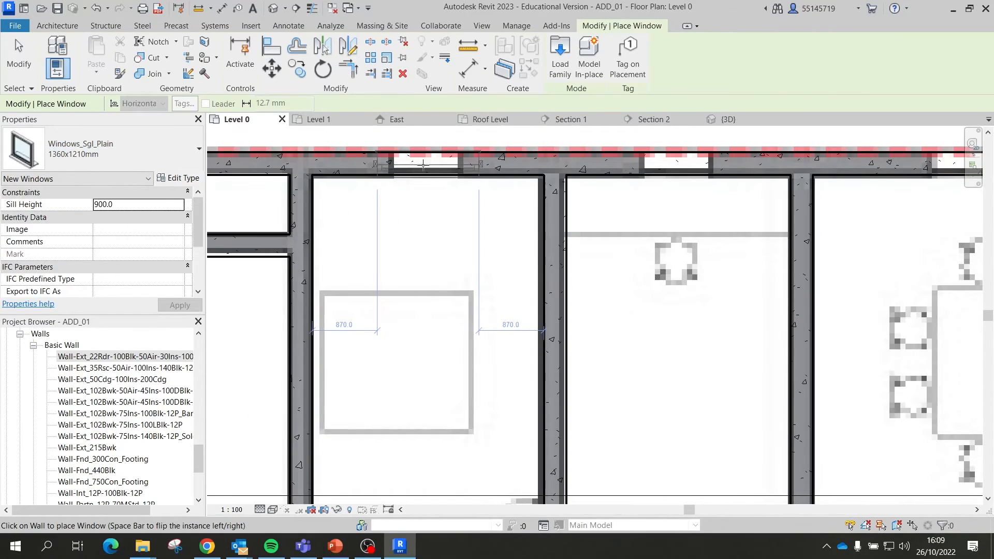
{"action": "left_click", "coordinate": [117, 138]}
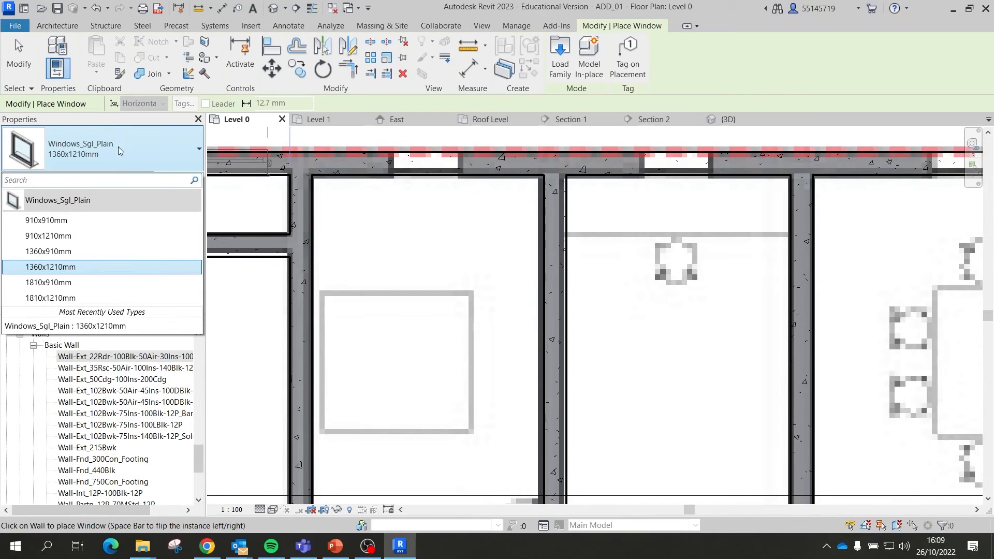
{"action": "left_click", "coordinate": [81, 250]}
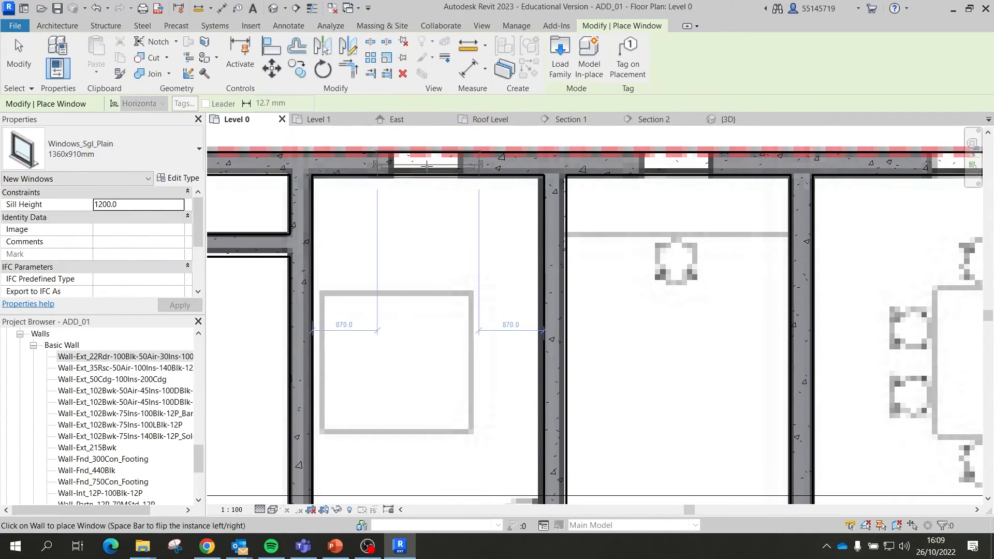
{"action": "left_click", "coordinate": [157, 149]}
{"action": "left_click", "coordinate": [98, 235]}
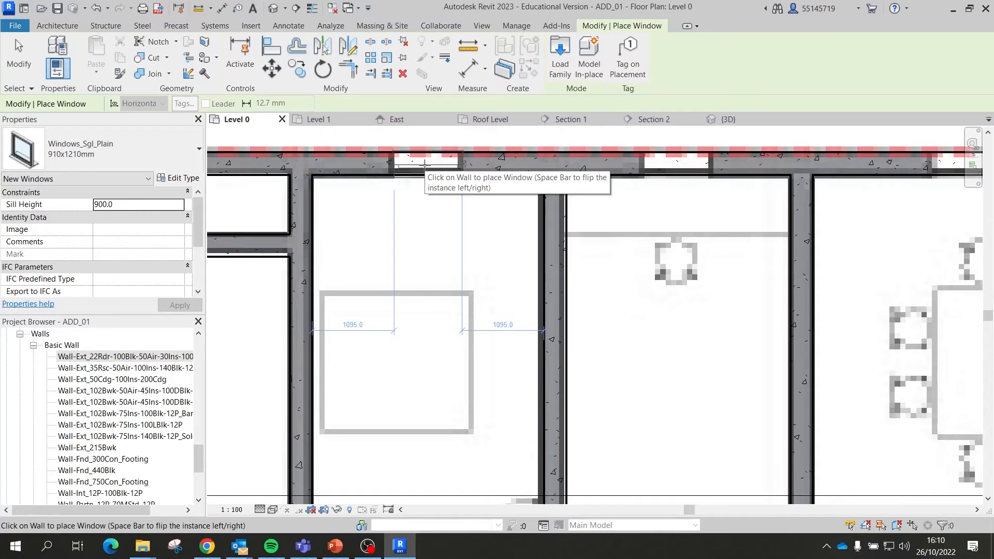
Step: Place four 910x1210mm windows along the top exterior wall, one per room
{"action": "left_click", "coordinate": [424, 165]}
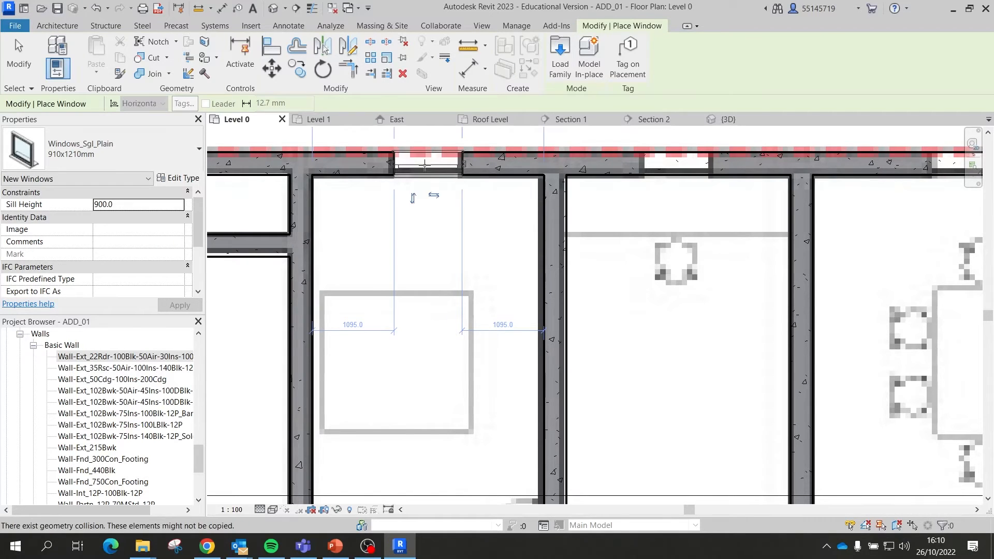
{"action": "scroll", "coordinate": [326, 193], "scroll_direction": "down", "scroll_amount": 2}
{"action": "scroll", "coordinate": [554, 195], "scroll_direction": "up", "scroll_amount": 3}
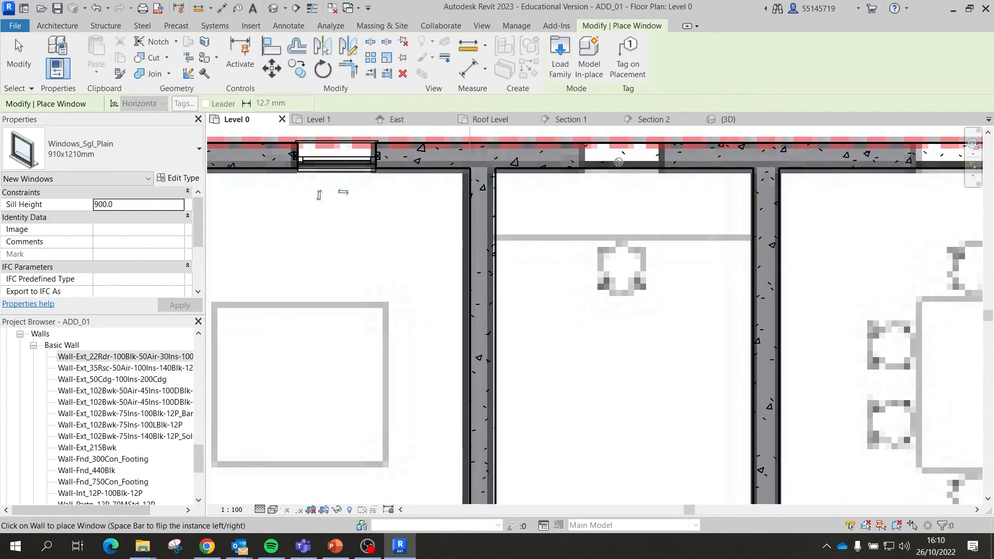
{"action": "scroll", "coordinate": [626, 192], "scroll_direction": "down", "scroll_amount": 2}
{"action": "scroll", "coordinate": [627, 191], "scroll_direction": "up", "scroll_amount": 2}
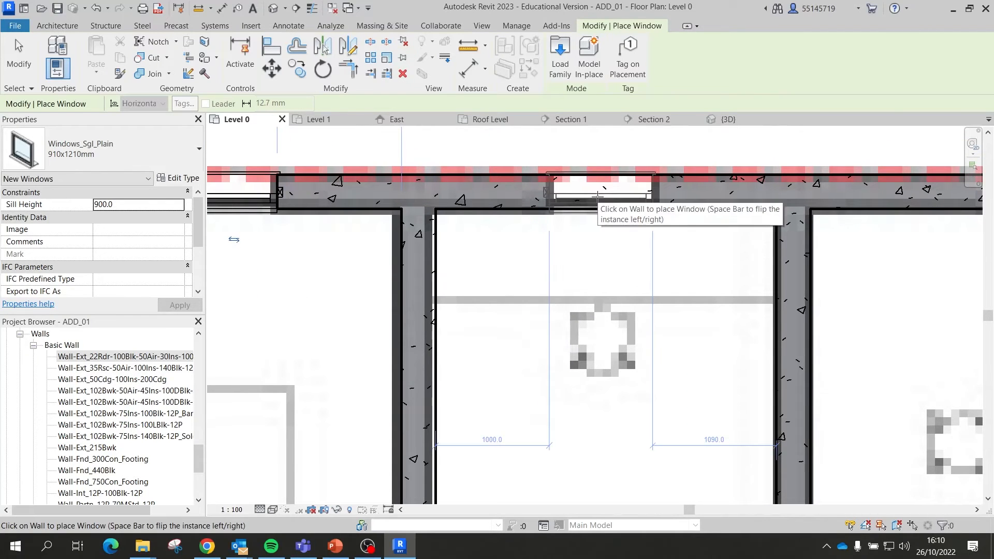
{"action": "left_click", "coordinate": [597, 197]}
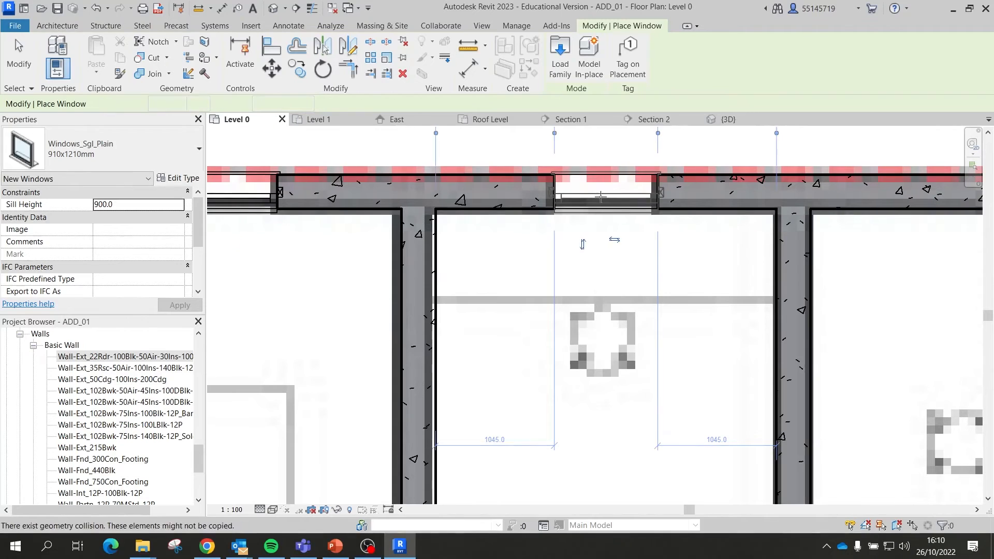
{"action": "scroll", "coordinate": [516, 209], "scroll_direction": "down", "scroll_amount": 2}
{"action": "scroll", "coordinate": [474, 215], "scroll_direction": "down", "scroll_amount": 1}
{"action": "scroll", "coordinate": [544, 210], "scroll_direction": "up", "scroll_amount": 4}
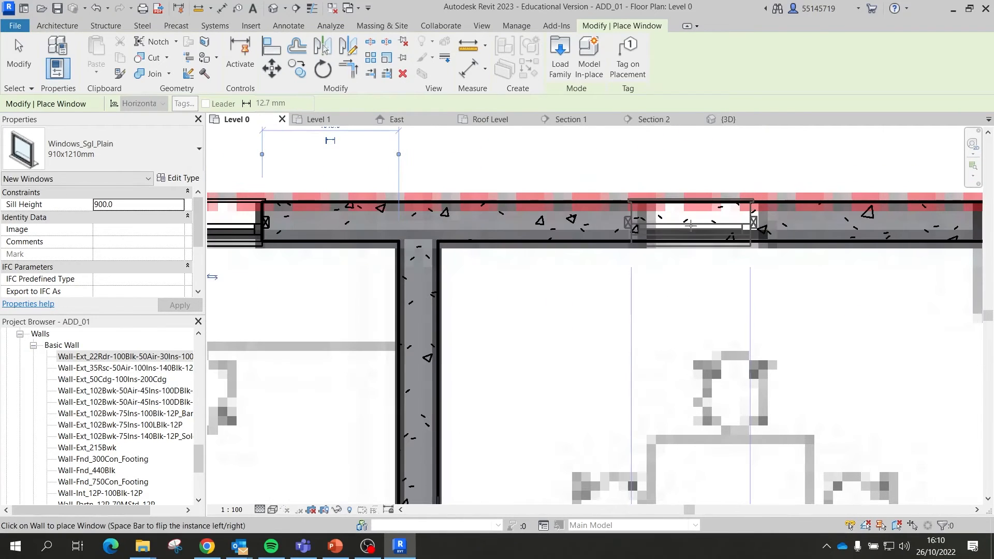
{"action": "scroll", "coordinate": [705, 224], "scroll_direction": "down", "scroll_amount": 5}
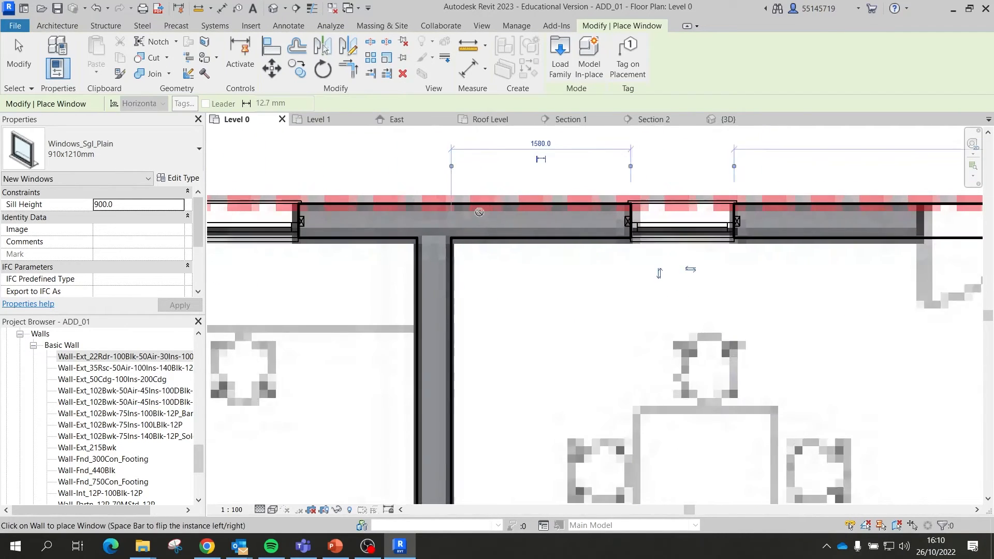
{"action": "scroll", "coordinate": [540, 219], "scroll_direction": "up", "scroll_amount": 5}
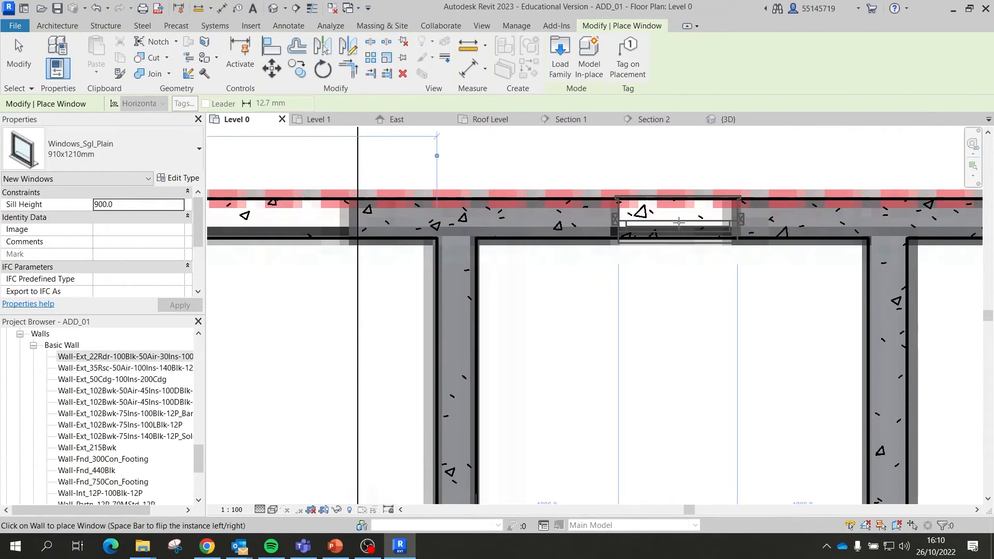
{"action": "left_click", "coordinate": [679, 223]}
{"action": "scroll", "coordinate": [486, 221], "scroll_direction": "down", "scroll_amount": 4}
{"action": "scroll", "coordinate": [749, 222], "scroll_direction": "up", "scroll_amount": 4}
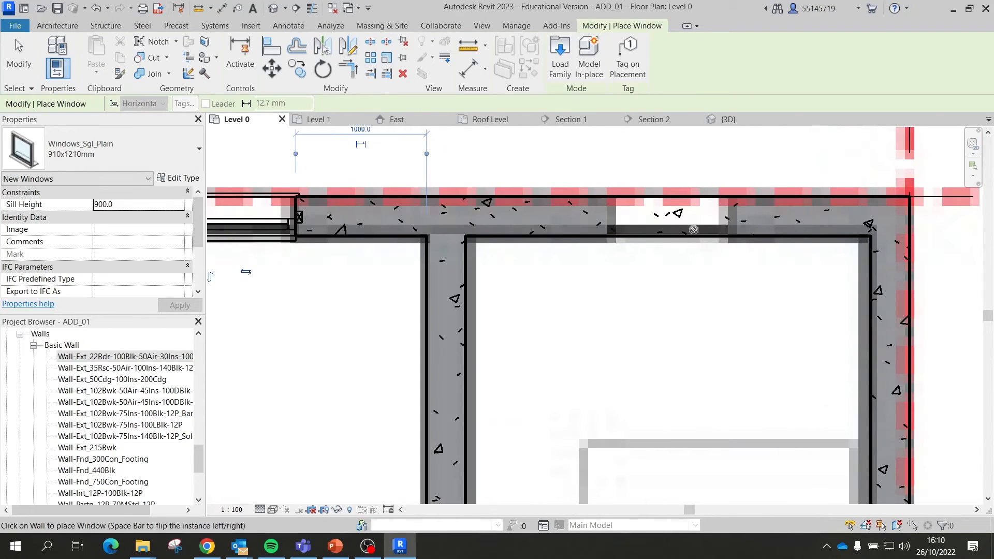
{"action": "left_click", "coordinate": [668, 228]}
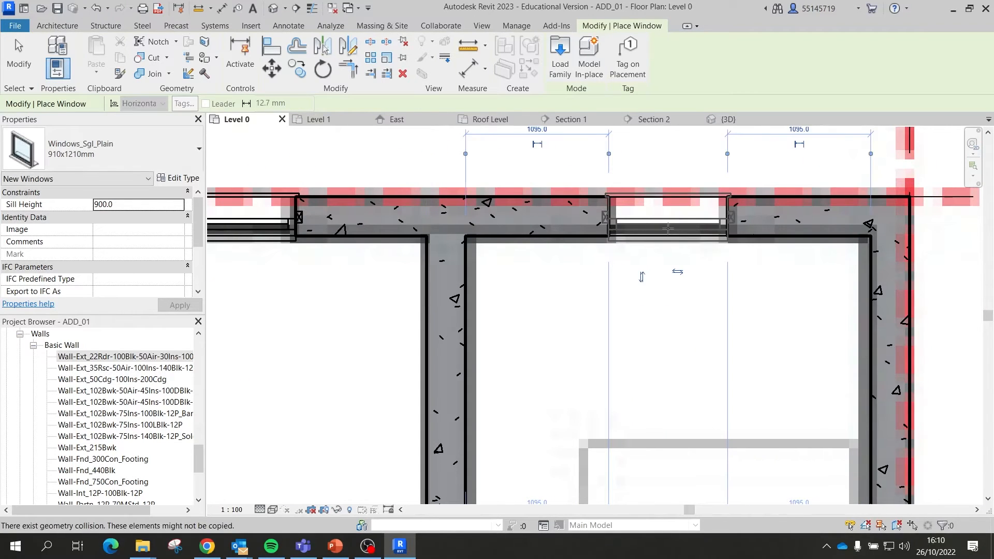
{"action": "scroll", "coordinate": [667, 227], "scroll_direction": "down", "scroll_amount": 5}
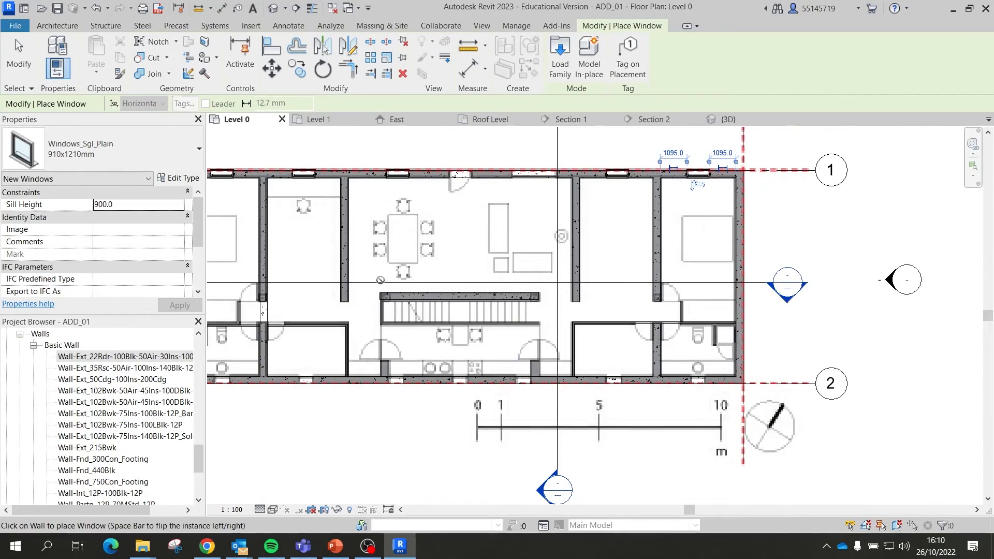
Step: Switch the window type to 910x910mm and bring the bottom wall into view
{"action": "left_click", "coordinate": [155, 150]}
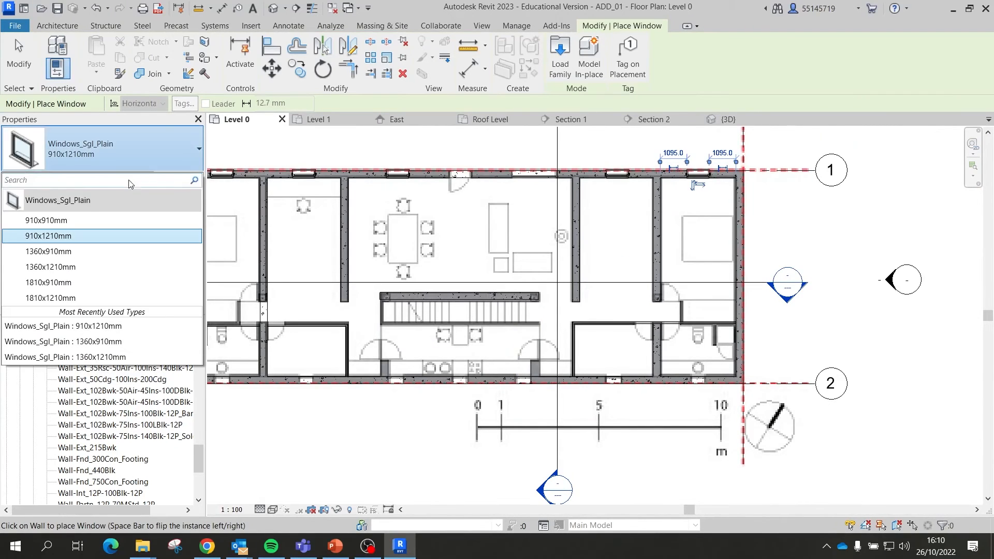
{"action": "left_click", "coordinate": [74, 222]}
{"action": "scroll", "coordinate": [243, 388], "scroll_direction": "up", "scroll_amount": 2}
{"action": "scroll", "coordinate": [370, 372], "scroll_direction": "down", "scroll_amount": 1}
{"action": "middle_click_drag", "start_coordinate": [369, 371], "coordinate": [411, 380]}
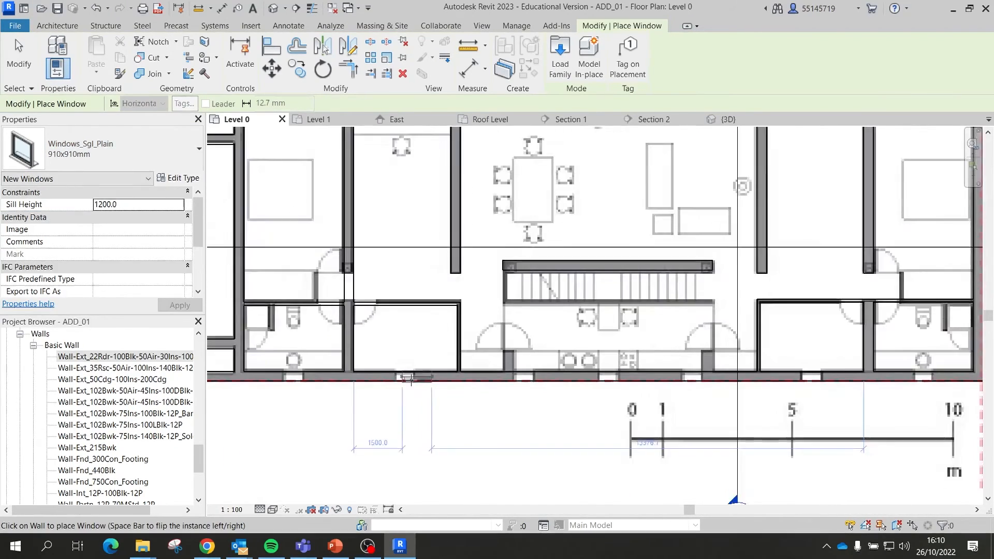
{"action": "scroll", "coordinate": [411, 380], "scroll_direction": "up", "scroll_amount": 4}
{"action": "left_click", "coordinate": [131, 156]}
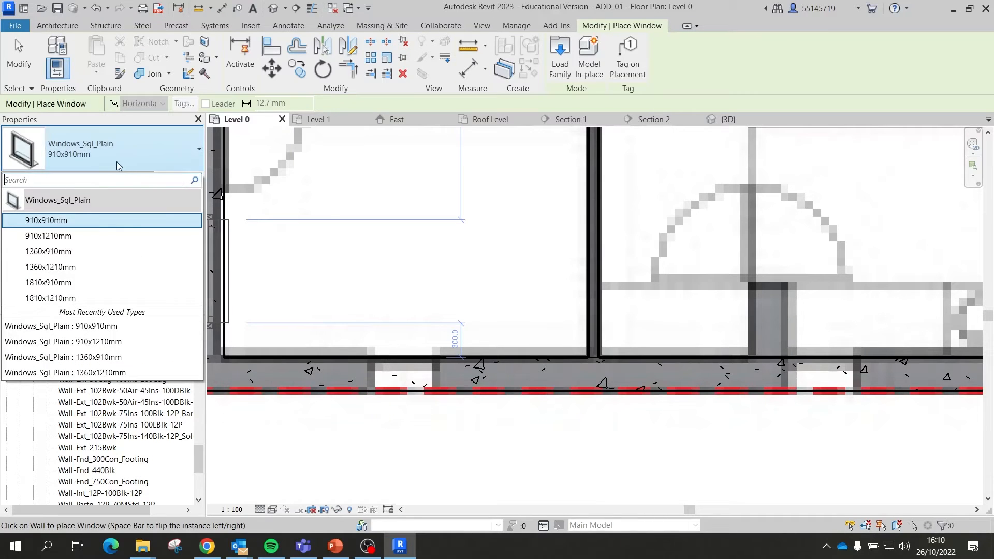
{"action": "left_click", "coordinate": [174, 158]}
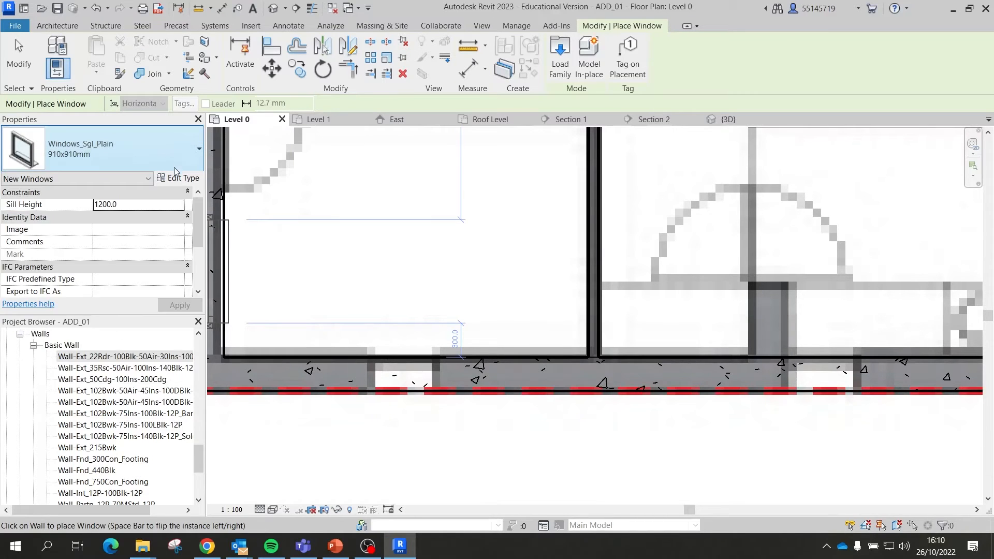
Step: Duplicate the 910x910mm window type as 600x600mm, with rough and actual width and height 600
{"action": "left_click", "coordinate": [176, 178]}
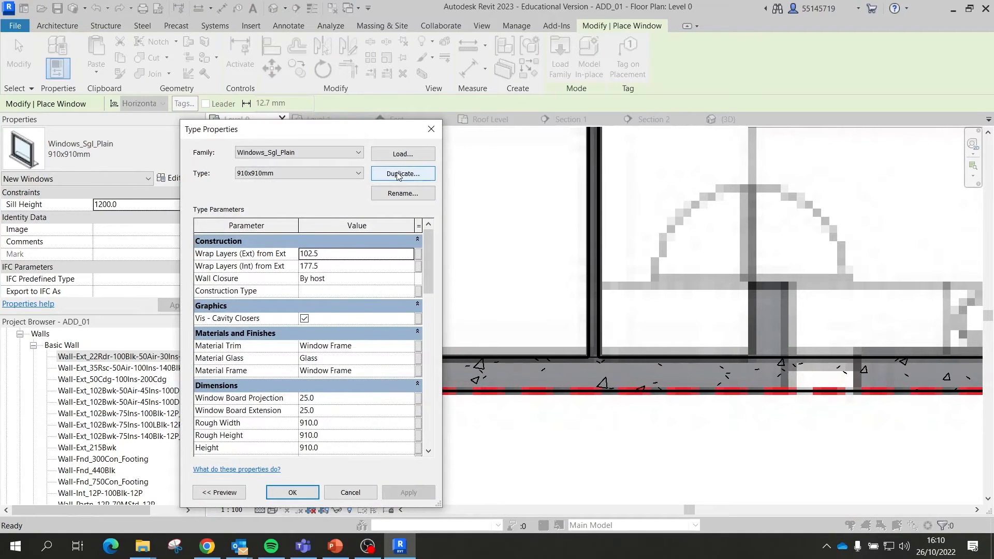
{"action": "left_click", "coordinate": [398, 174]}
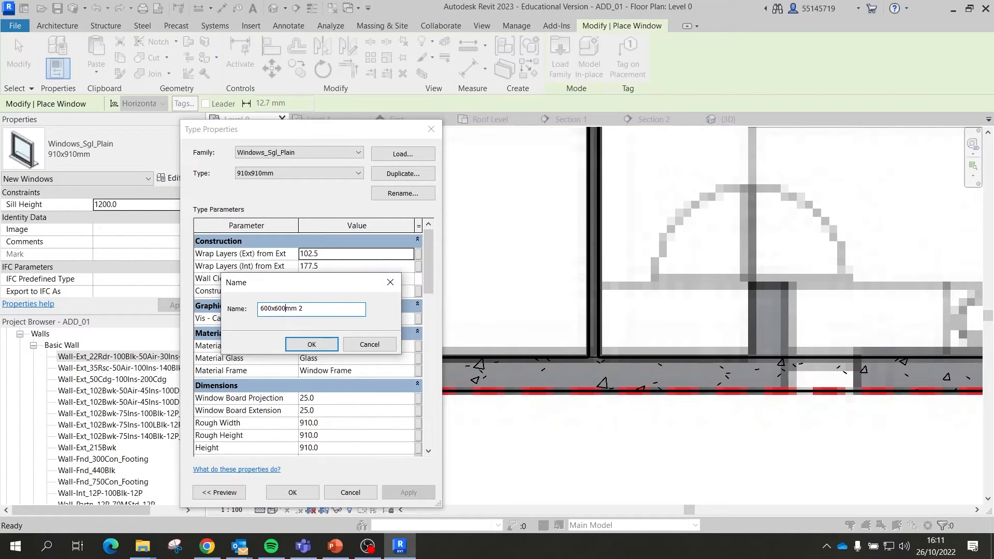
{"action": "left_click", "coordinate": [324, 346]}
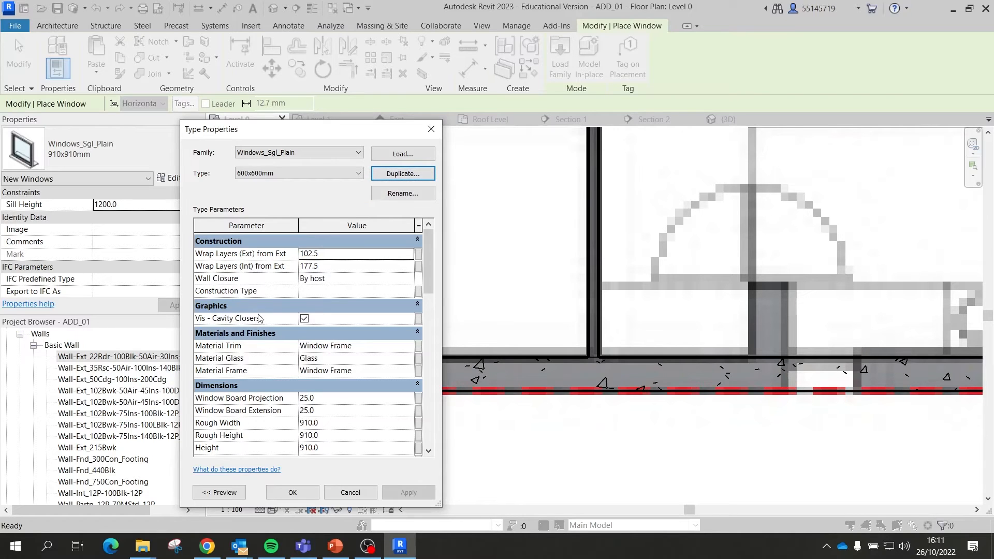
{"action": "scroll", "coordinate": [276, 270], "scroll_direction": "down", "scroll_amount": 3}
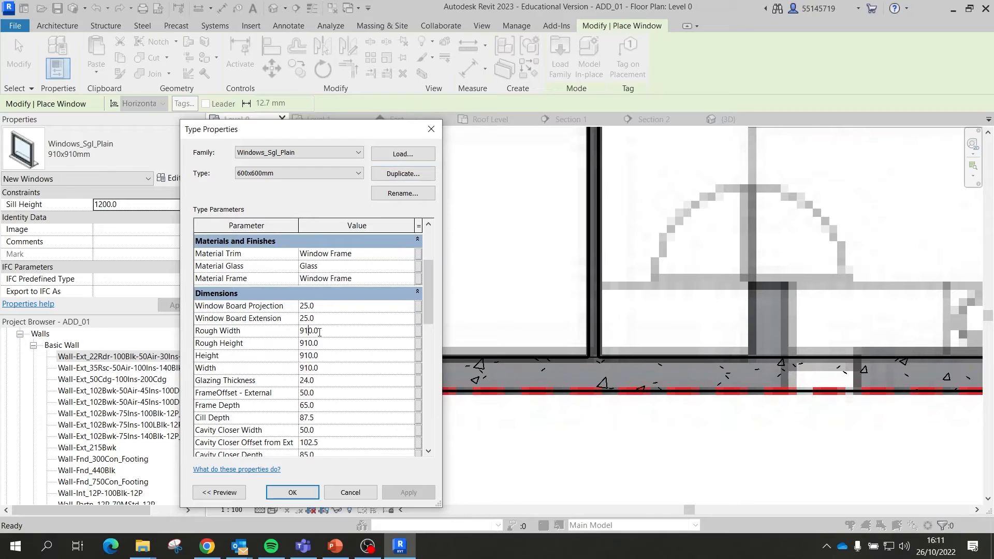
{"action": "type", "text": "60"}
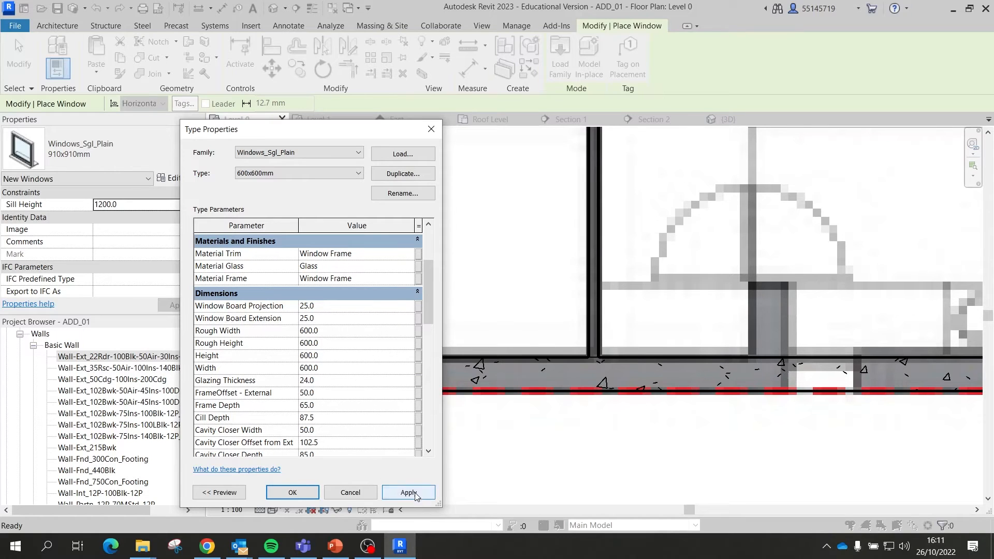
{"action": "left_click", "coordinate": [294, 493]}
{"action": "scroll", "coordinate": [401, 357], "scroll_direction": "up", "scroll_amount": 3}
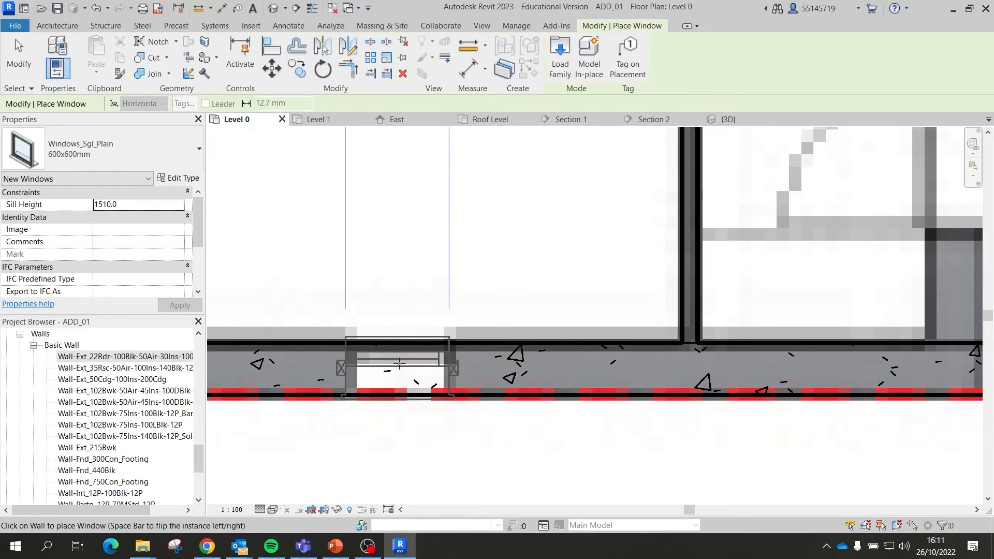
Step: Place a 600x600mm window in the bottom exterior wall of the Level 0 plan
{"action": "scroll", "coordinate": [305, 365], "scroll_direction": "down", "scroll_amount": 2}
{"action": "scroll", "coordinate": [304, 365], "scroll_direction": "down", "scroll_amount": 2}
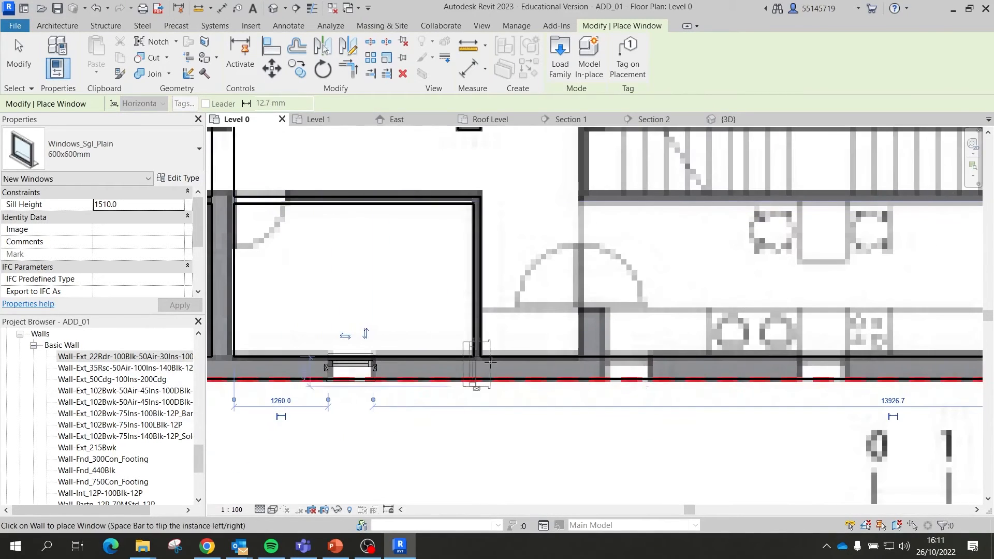
{"action": "scroll", "coordinate": [673, 350], "scroll_direction": "up", "scroll_amount": 3}
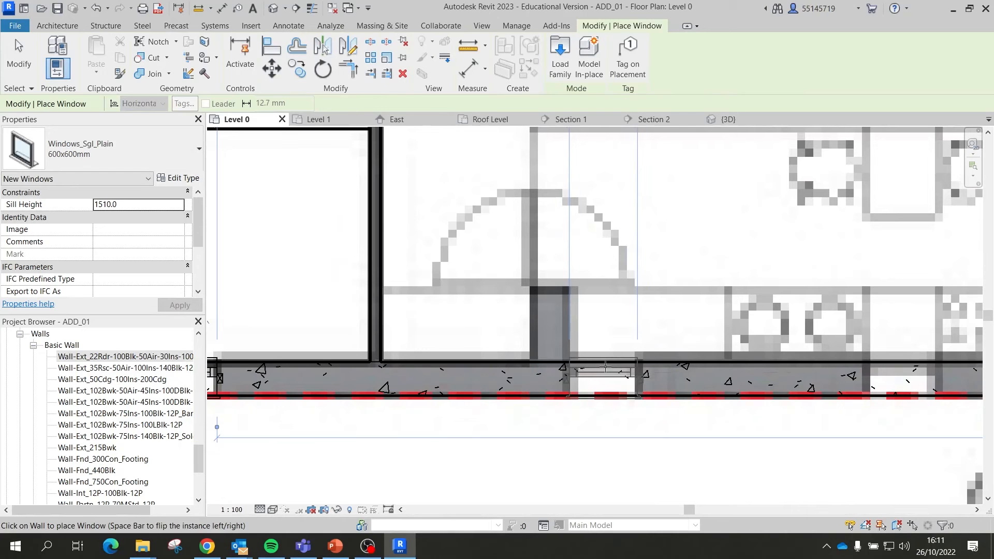
{"action": "left_click", "coordinate": [605, 367]}
{"action": "scroll", "coordinate": [605, 366], "scroll_direction": "down", "scroll_amount": 2}
{"action": "scroll", "coordinate": [658, 366], "scroll_direction": "up", "scroll_amount": 2}
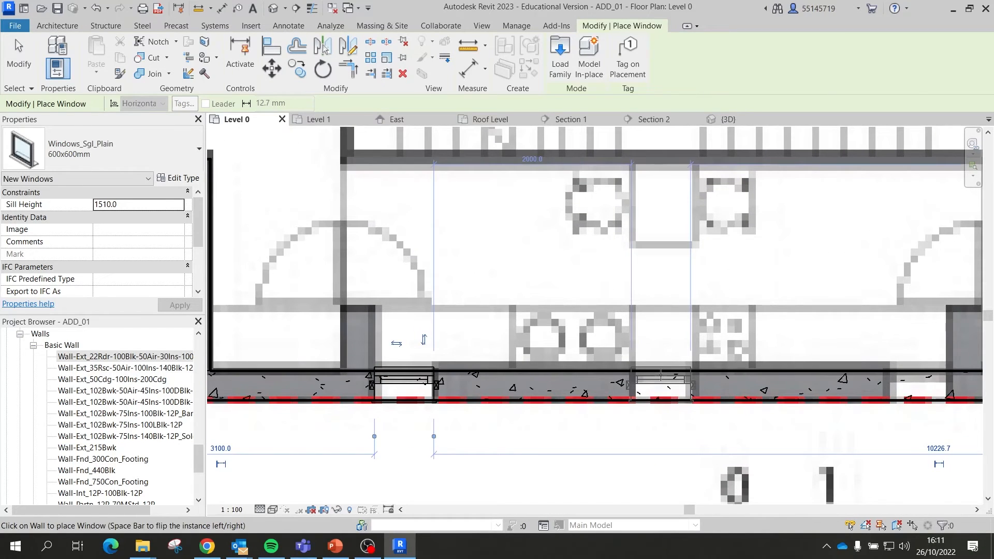
{"action": "scroll", "coordinate": [661, 374], "scroll_direction": "down", "scroll_amount": 2}
{"action": "scroll", "coordinate": [639, 376], "scroll_direction": "up", "scroll_amount": 2}
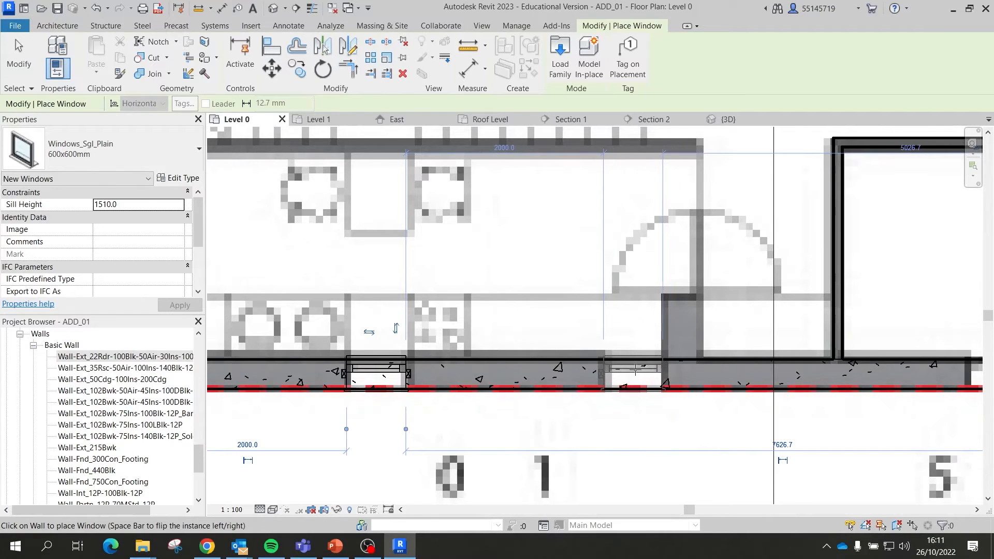
{"action": "scroll", "coordinate": [632, 362], "scroll_direction": "down", "scroll_amount": 3}
{"action": "scroll", "coordinate": [627, 357], "scroll_direction": "up", "scroll_amount": 4}
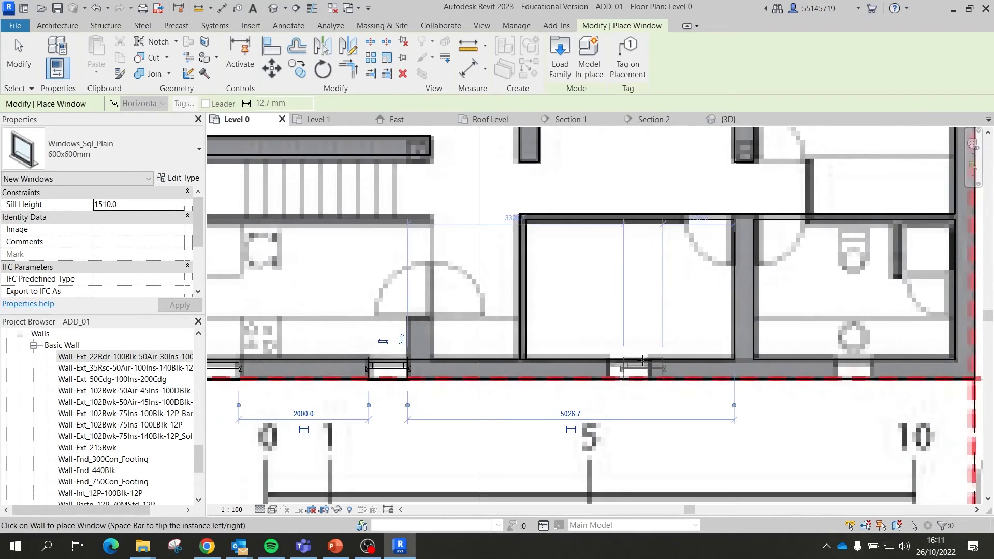
{"action": "scroll", "coordinate": [576, 366], "scroll_direction": "down", "scroll_amount": 4}
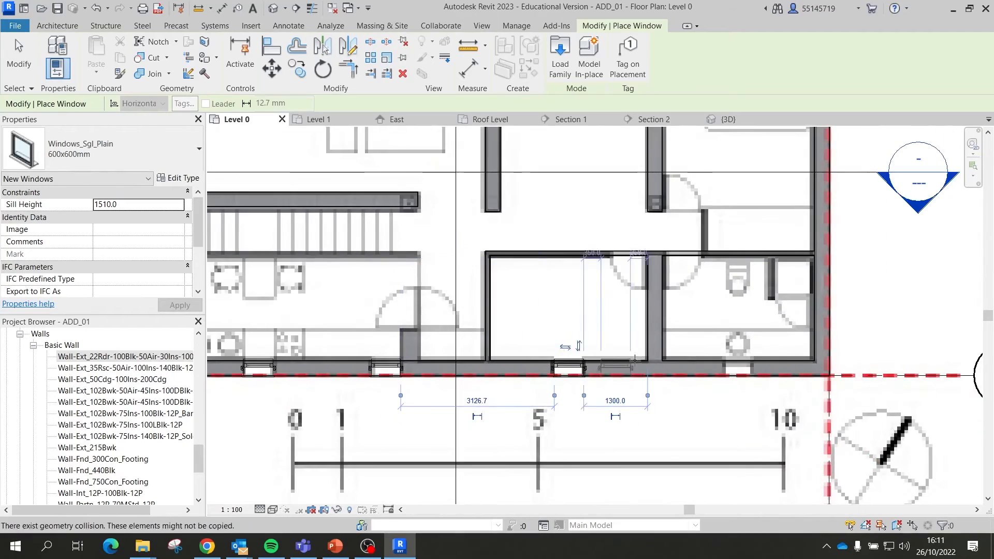
{"action": "scroll", "coordinate": [746, 357], "scroll_direction": "up", "scroll_amount": 3}
{"action": "scroll", "coordinate": [730, 362], "scroll_direction": "down", "scroll_amount": 4}
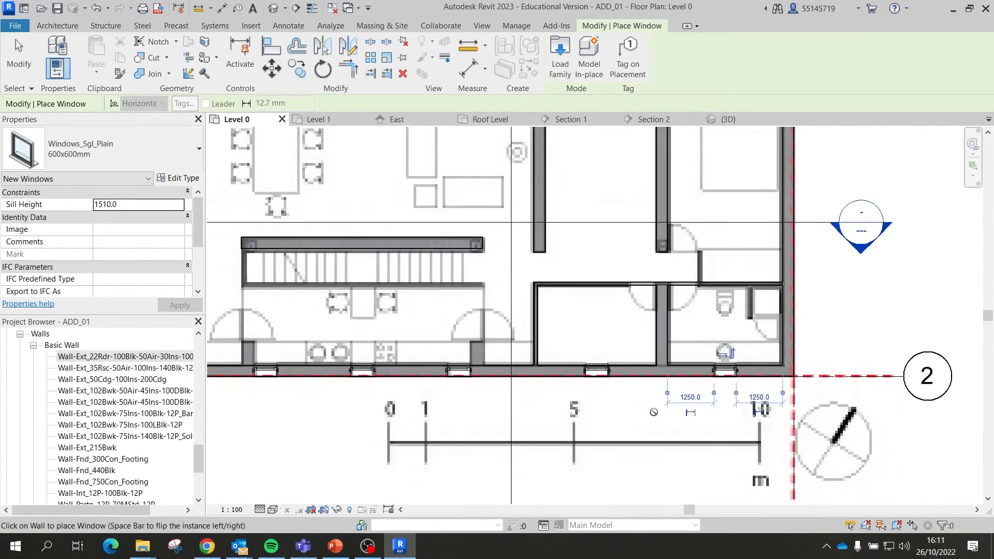
{"action": "scroll", "coordinate": [559, 239], "scroll_direction": "up", "scroll_amount": 5}
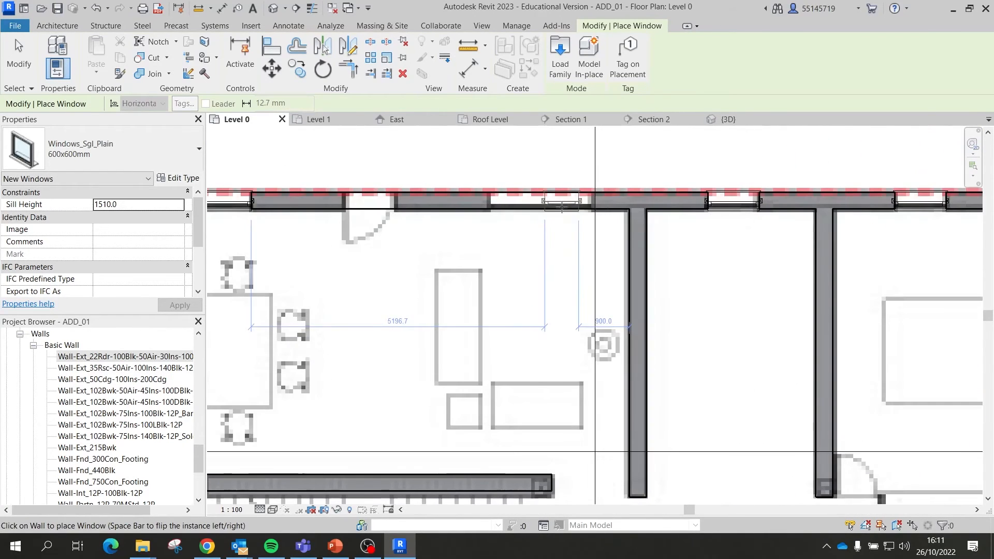
Step: Duplicate the window type as '2000x200mm 2' with rough width and height 2000
{"action": "left_click", "coordinate": [193, 150]}
{"action": "left_click", "coordinate": [184, 179]}
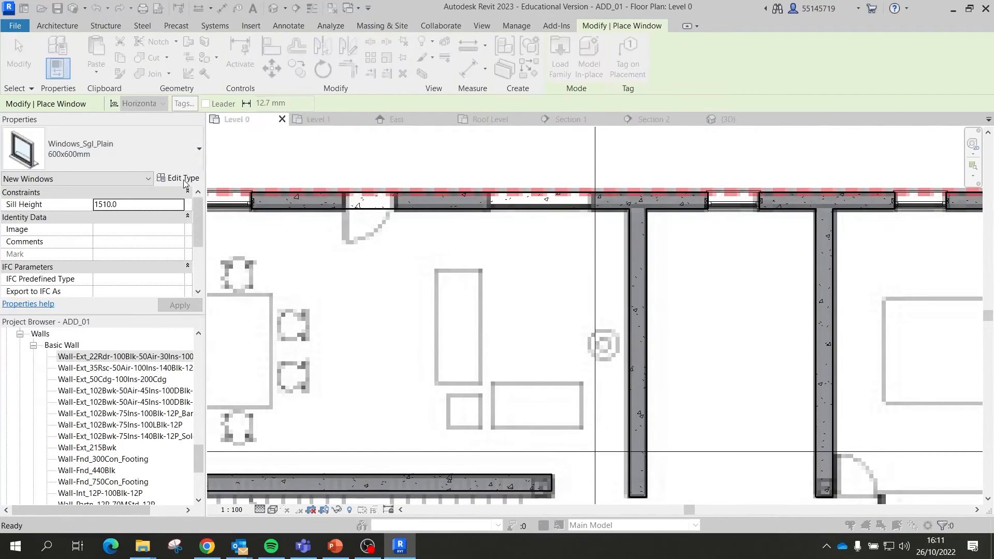
{"action": "left_click", "coordinate": [403, 175]}
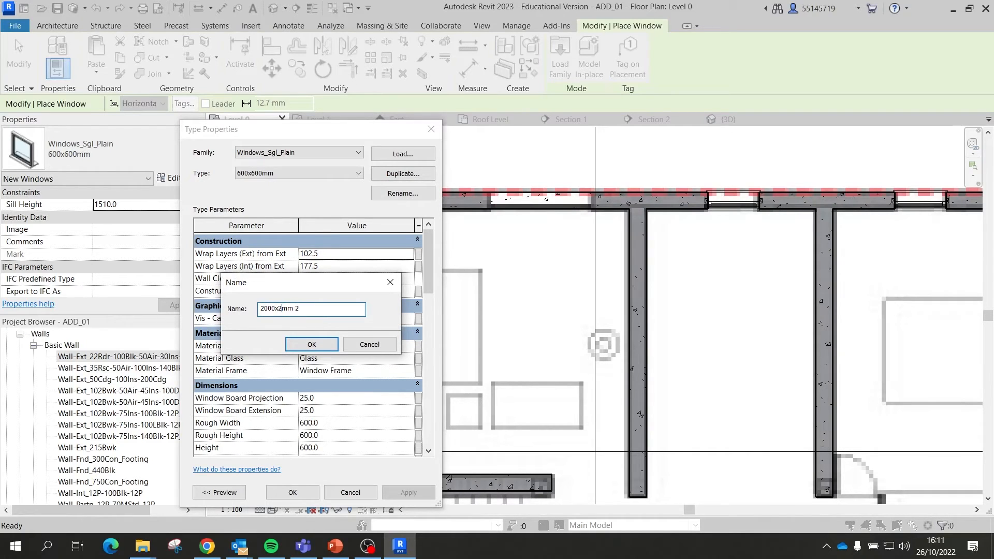
{"action": "left_click", "coordinate": [312, 345]}
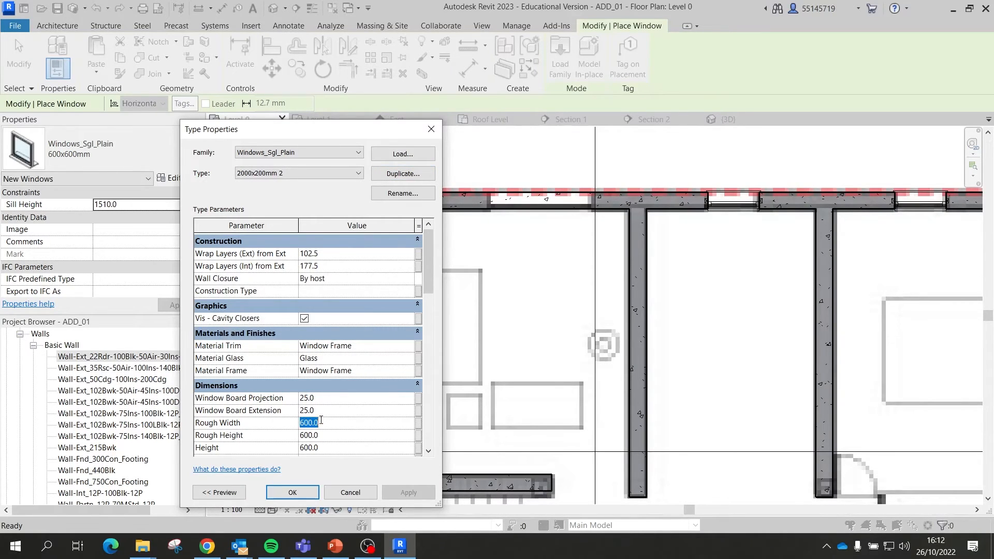
{"action": "type", "text": "20"}
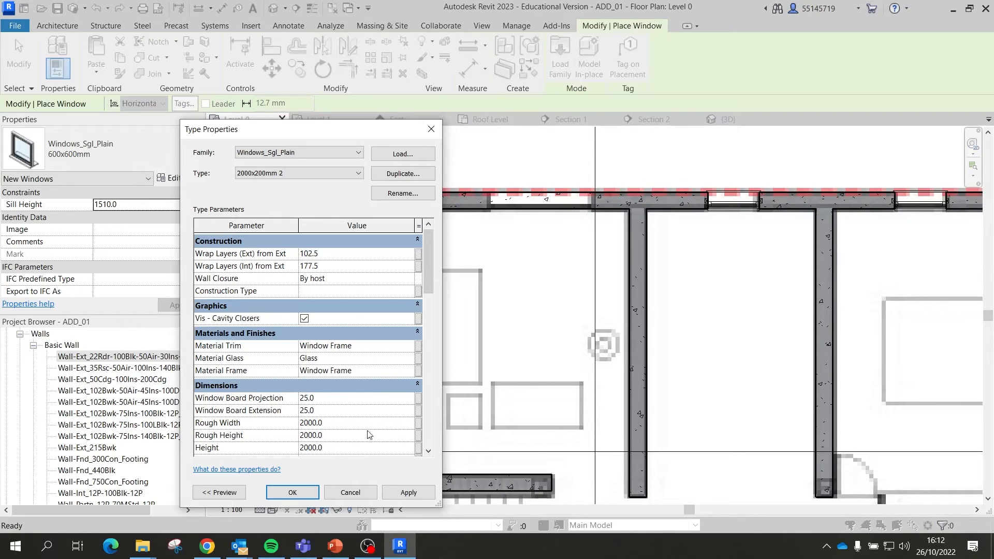
{"action": "left_click", "coordinate": [292, 492]}
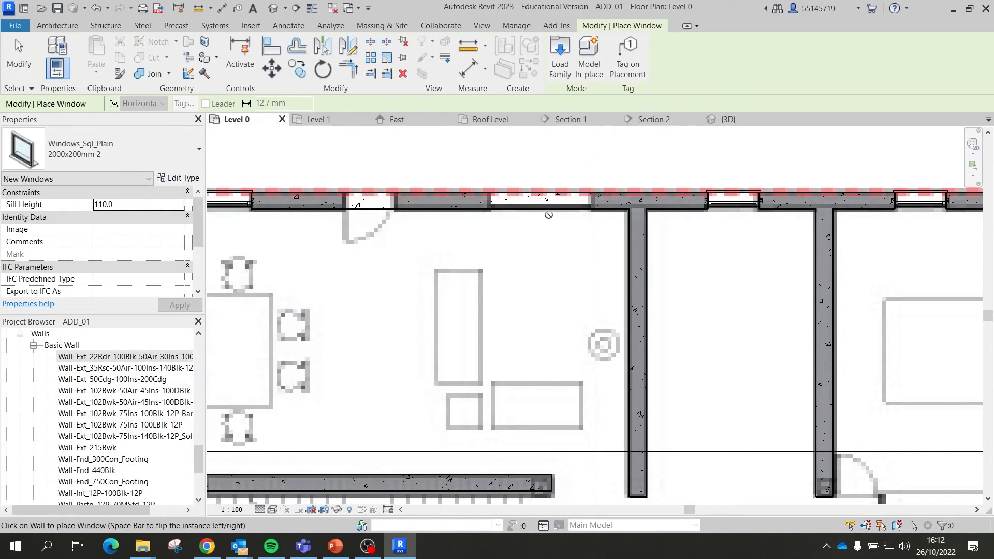
{"action": "scroll", "coordinate": [541, 202], "scroll_direction": "up", "scroll_amount": 3}
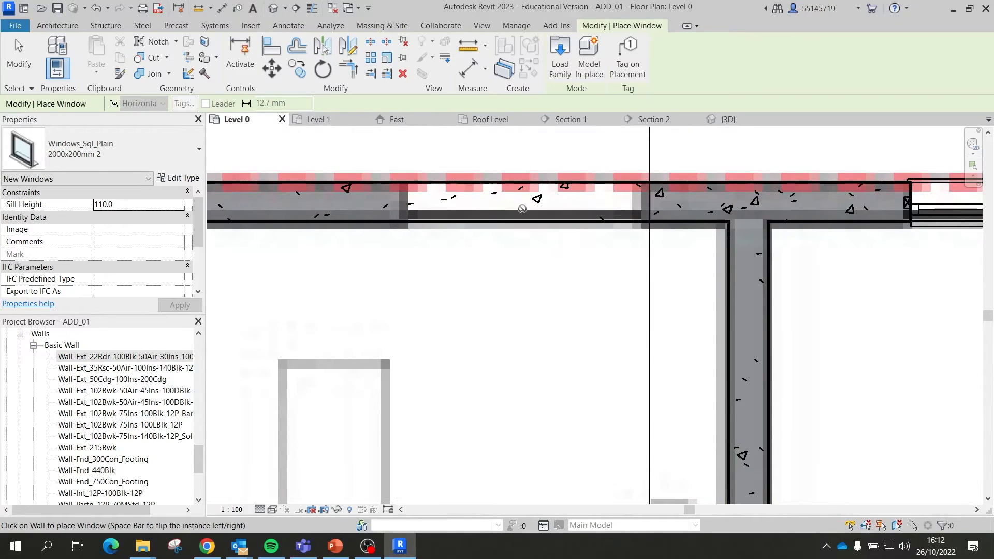
Step: Place one 2000x200mm 2 window in the top exterior wall and finish placing windows
{"action": "left_click", "coordinate": [525, 206]}
{"action": "scroll", "coordinate": [544, 202], "scroll_direction": "down", "scroll_amount": 5}
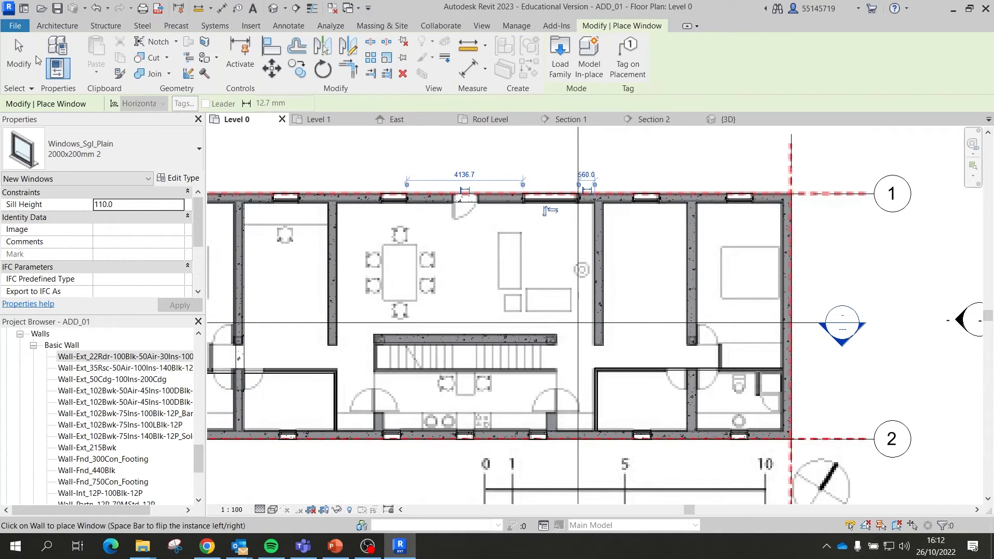
{"action": "left_click", "coordinate": [24, 56]}
Step: Open the {3D} view and orbit around to inspect the windows in the long walls
{"action": "left_click", "coordinate": [713, 121]}
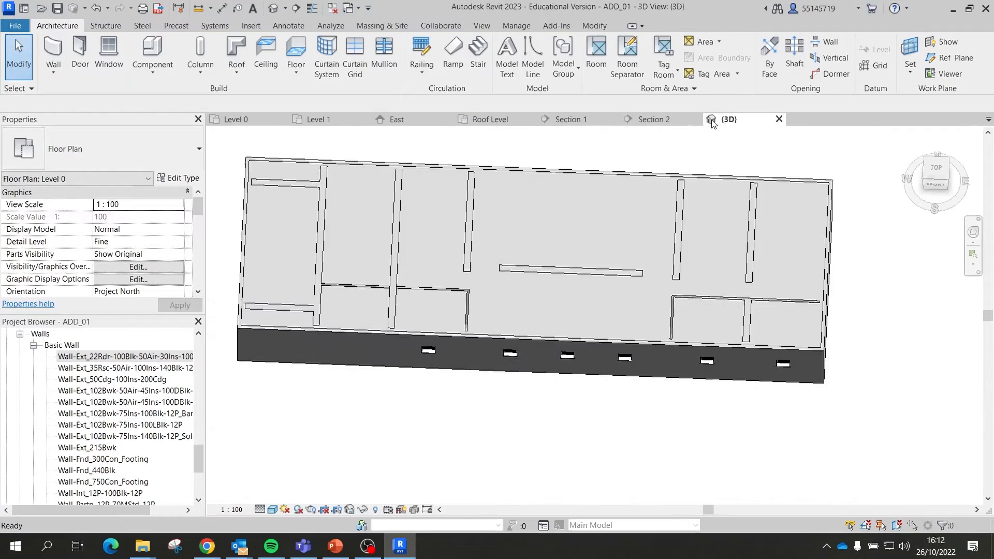
{"action": "middle_click_drag", "start_coordinate": [641, 290], "coordinate": [652, 186], "text": "shift"}
{"action": "mouse_move", "coordinate": [539, 233]}
{"action": "middle_mouse_down", "text": "shift"}
{"action": "mouse_move", "coordinate": [550, 244]}
{"action": "mouse_move", "coordinate": [527, 247]}
{"action": "middle_mouse_up", "text": "shift"}
{"action": "scroll", "coordinate": [527, 248], "scroll_direction": "down", "scroll_amount": 1}
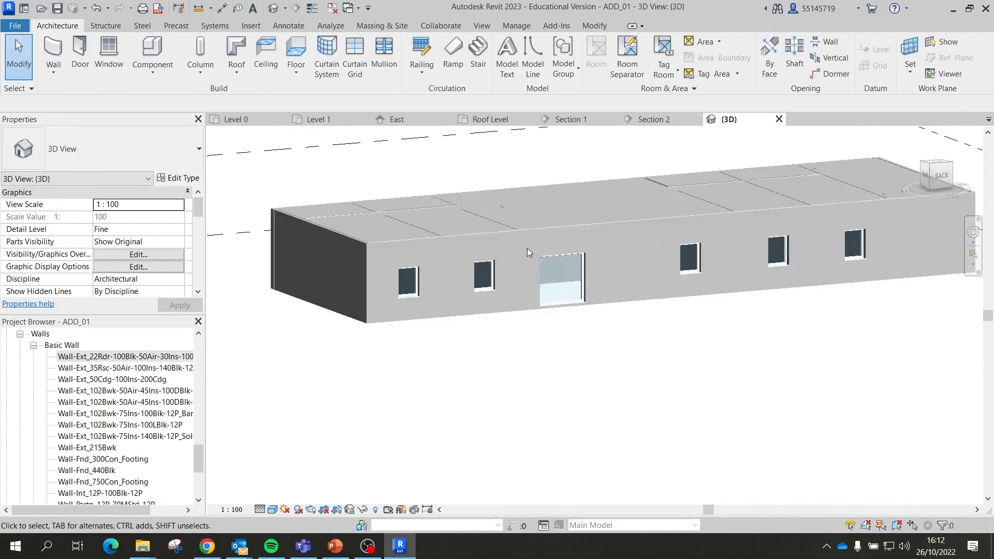
{"action": "middle_click_drag", "start_coordinate": [464, 235], "coordinate": [760, 277], "text": "shift"}
Step: On Level 0, copy the bottom-wall 600x600mm window to a spot further left
{"action": "left_click", "coordinate": [241, 121]}
{"action": "scroll", "coordinate": [533, 278], "scroll_direction": "down", "scroll_amount": 2}
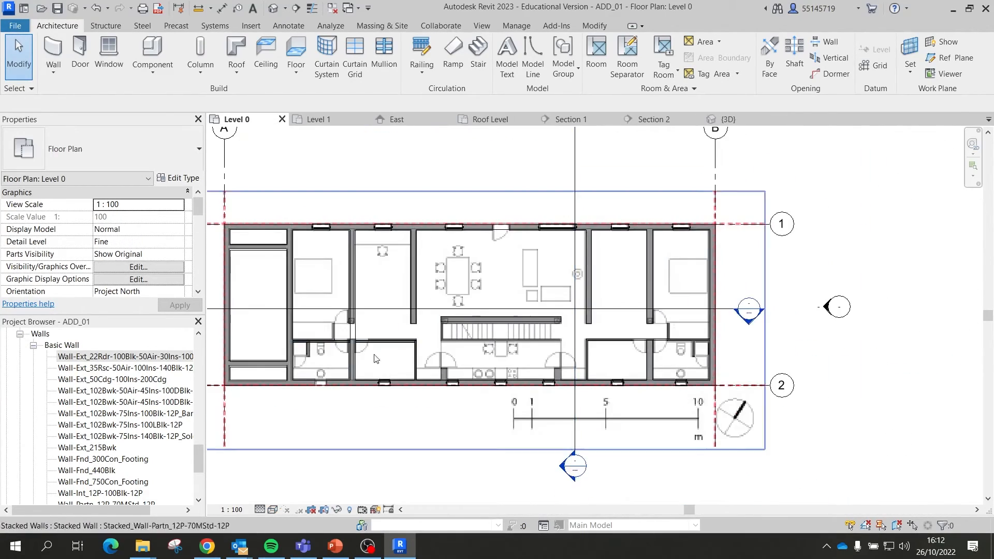
{"action": "scroll", "coordinate": [376, 359], "scroll_direction": "up", "scroll_amount": 2}
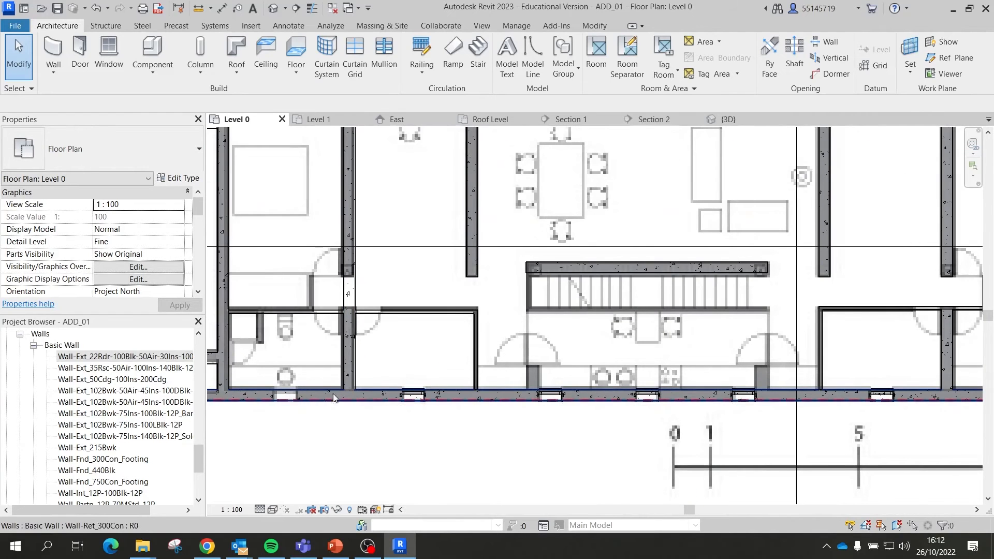
{"action": "scroll", "coordinate": [333, 403], "scroll_direction": "down", "scroll_amount": 2}
{"action": "scroll", "coordinate": [352, 399], "scroll_direction": "up", "scroll_amount": 3}
{"action": "scroll", "coordinate": [550, 399], "scroll_direction": "down", "scroll_amount": 1}
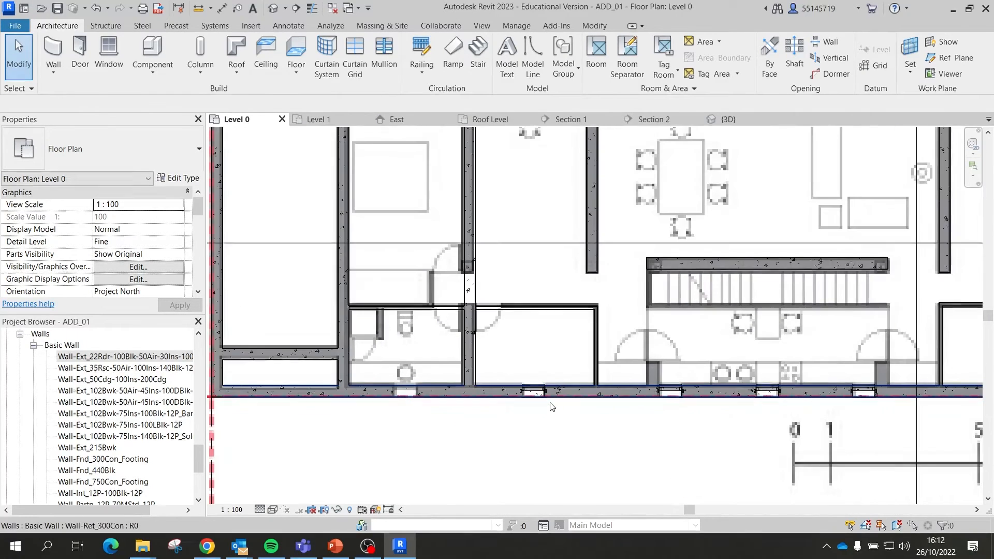
{"action": "scroll", "coordinate": [552, 407], "scroll_direction": "up", "scroll_amount": 3}
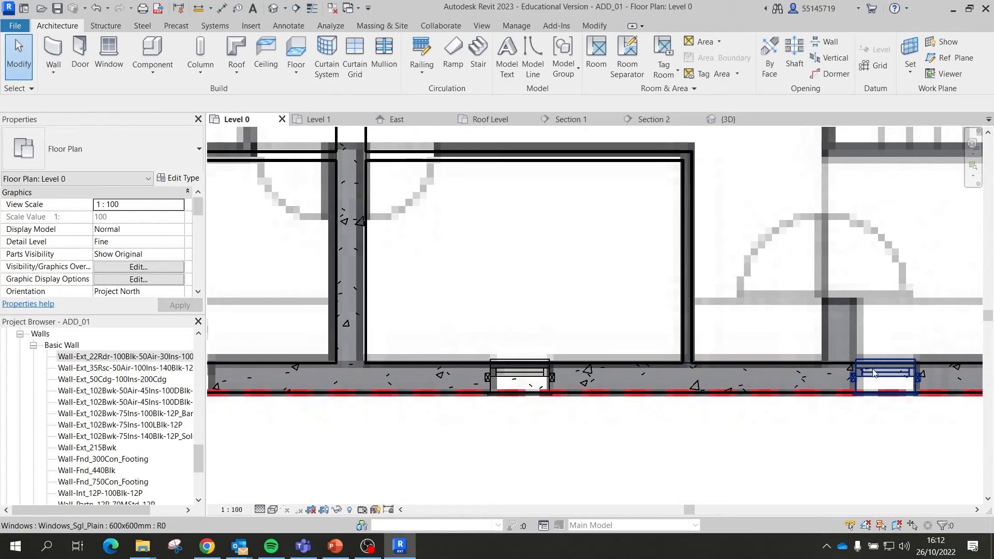
{"action": "scroll", "coordinate": [485, 369], "scroll_direction": "down", "scroll_amount": 2}
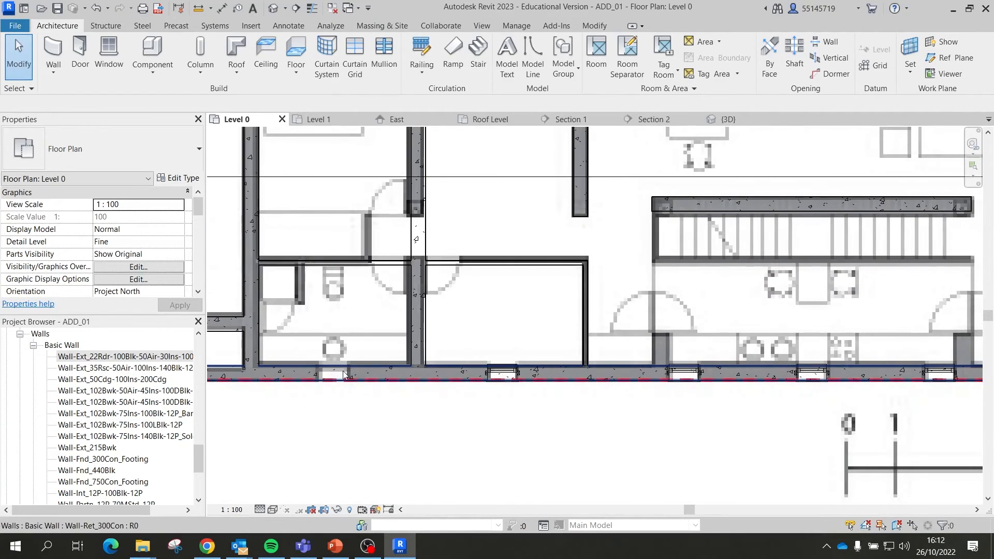
{"action": "left_click", "coordinate": [498, 376]}
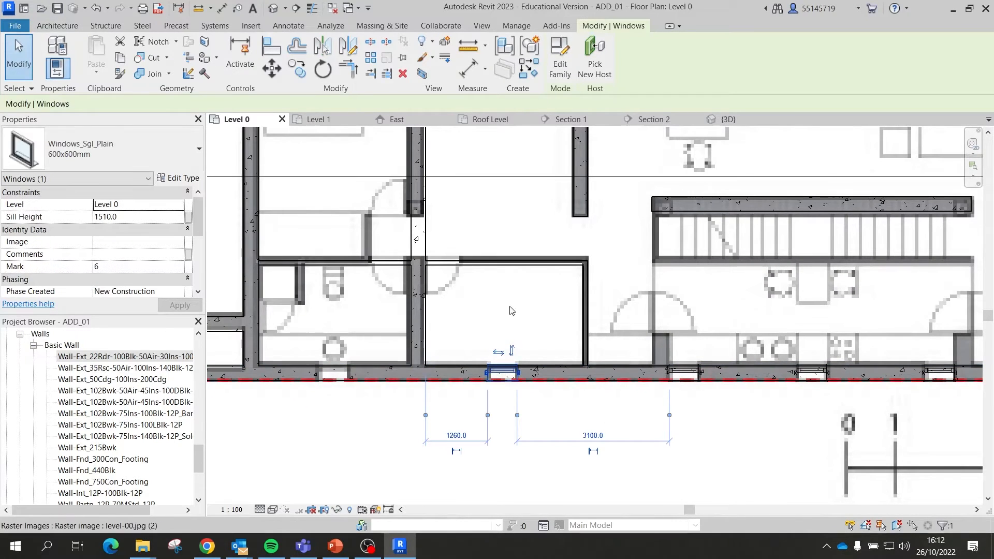
{"action": "left_click", "coordinate": [297, 68]}
{"action": "scroll", "coordinate": [492, 362], "scroll_direction": "up", "scroll_amount": 2}
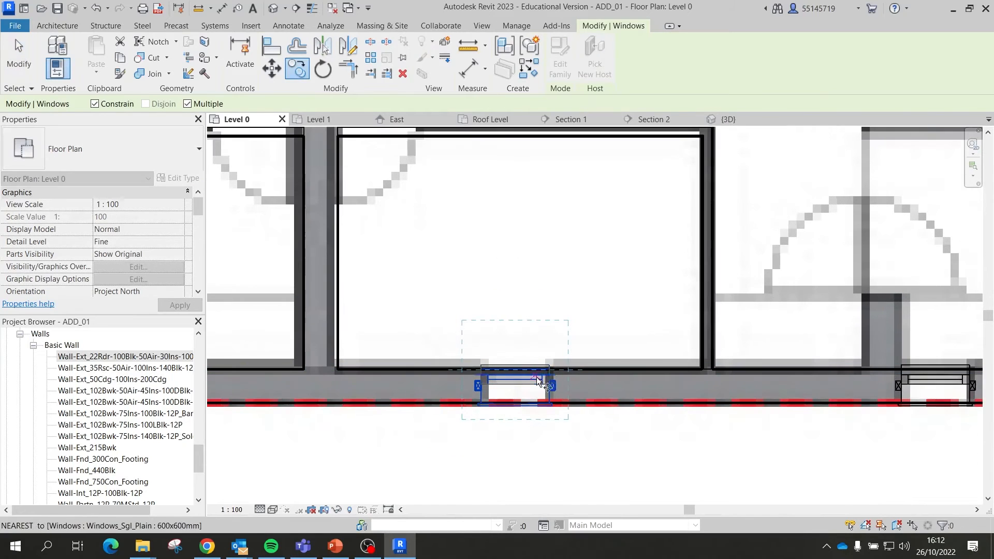
{"action": "left_click", "coordinate": [550, 370]}
{"action": "scroll", "coordinate": [409, 370], "scroll_direction": "up", "scroll_amount": 5}
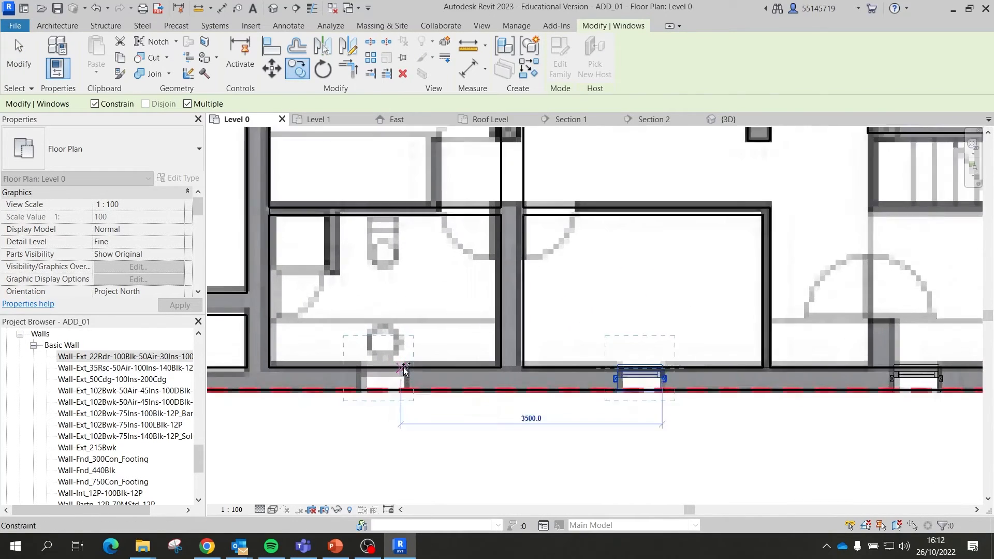
{"action": "left_click", "coordinate": [409, 370]}
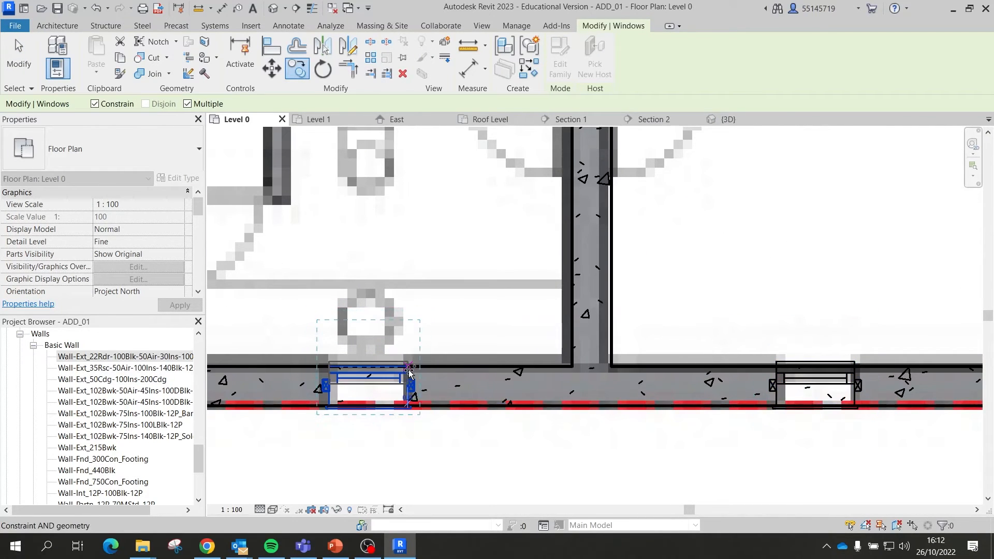
{"action": "key", "text": "Escape"}
{"action": "key", "text": "Escape"}
Step: Select the imported floor plan image to check it, then deselect it
{"action": "scroll", "coordinate": [425, 256], "scroll_direction": "down", "scroll_amount": 6}
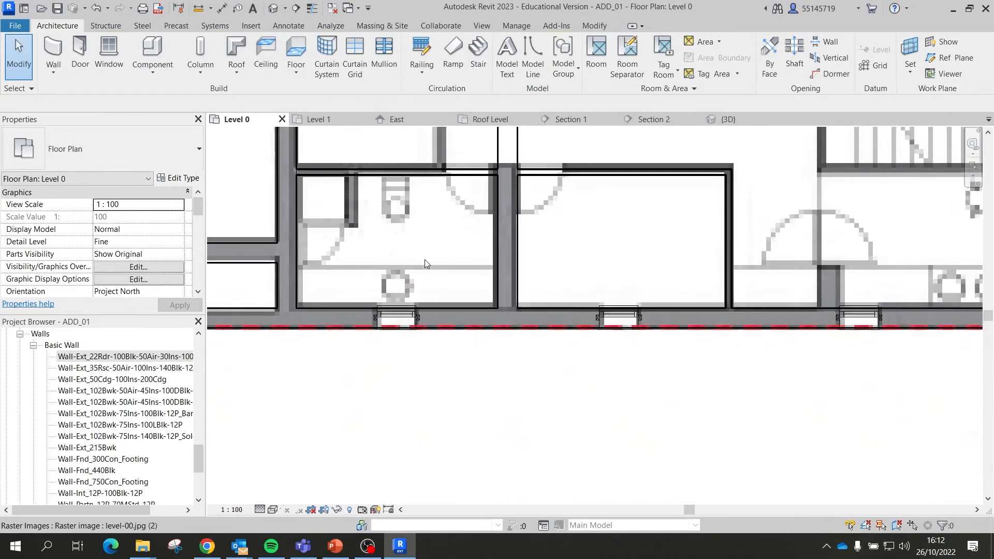
{"action": "left_click", "coordinate": [454, 434]}
{"action": "scroll", "coordinate": [418, 429], "scroll_direction": "down", "scroll_amount": 6}
{"action": "scroll", "coordinate": [398, 253], "scroll_direction": "up", "scroll_amount": 3}
{"action": "scroll", "coordinate": [398, 253], "scroll_direction": "up", "scroll_amount": 1}
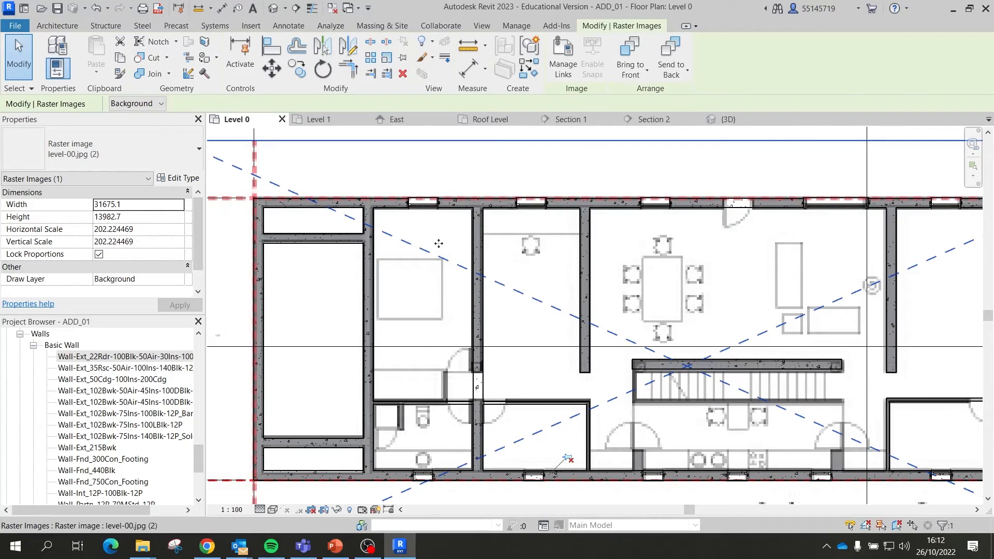
{"action": "scroll", "coordinate": [426, 236], "scroll_direction": "down", "scroll_amount": 3}
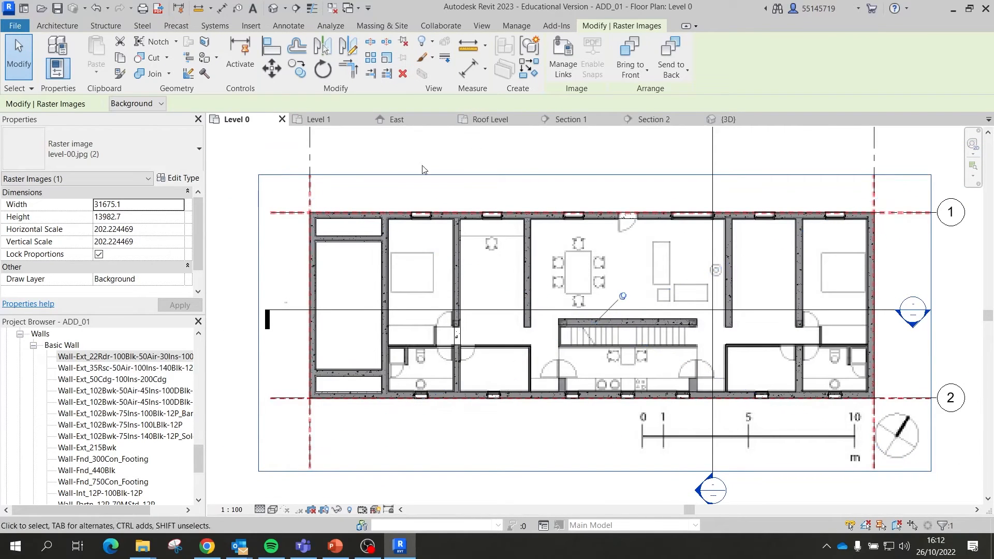
{"action": "left_click", "coordinate": [461, 160]}
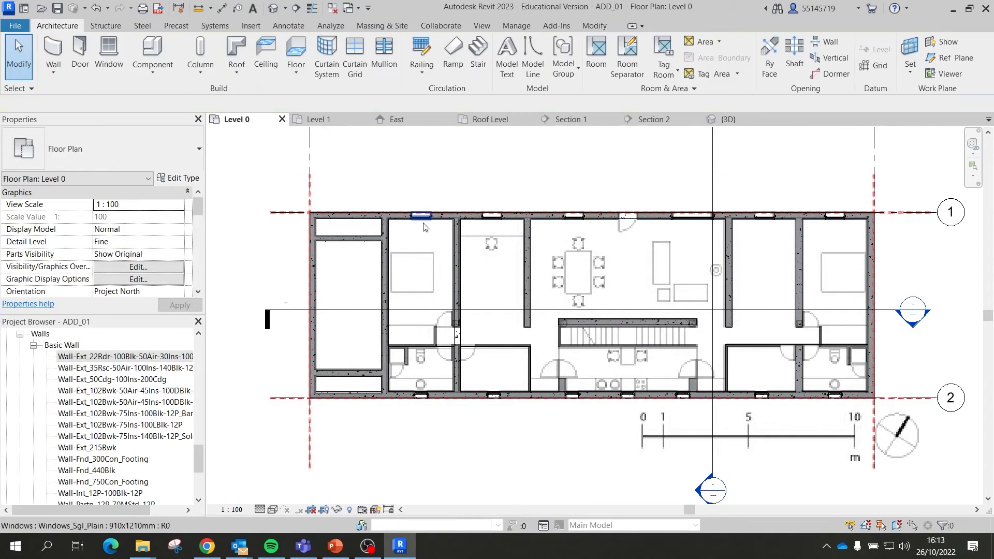
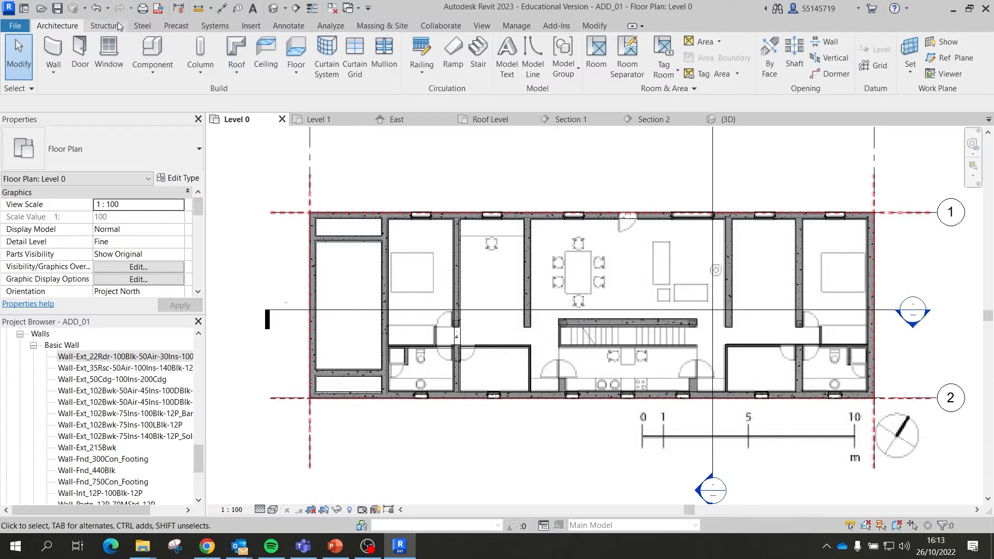
Step: Start the Door tool and check the available door types without changing them
{"action": "left_click", "coordinate": [87, 55]}
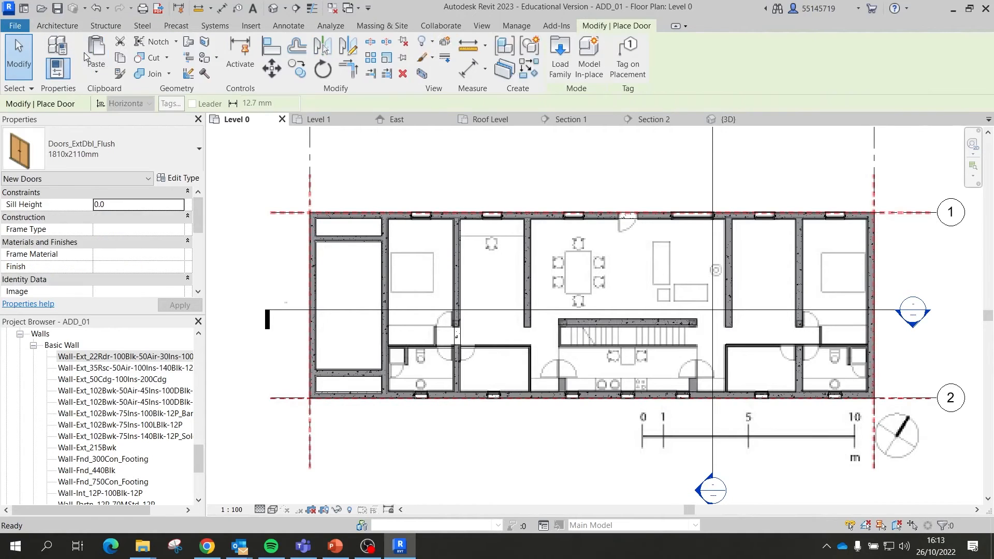
{"action": "left_click", "coordinate": [148, 162]}
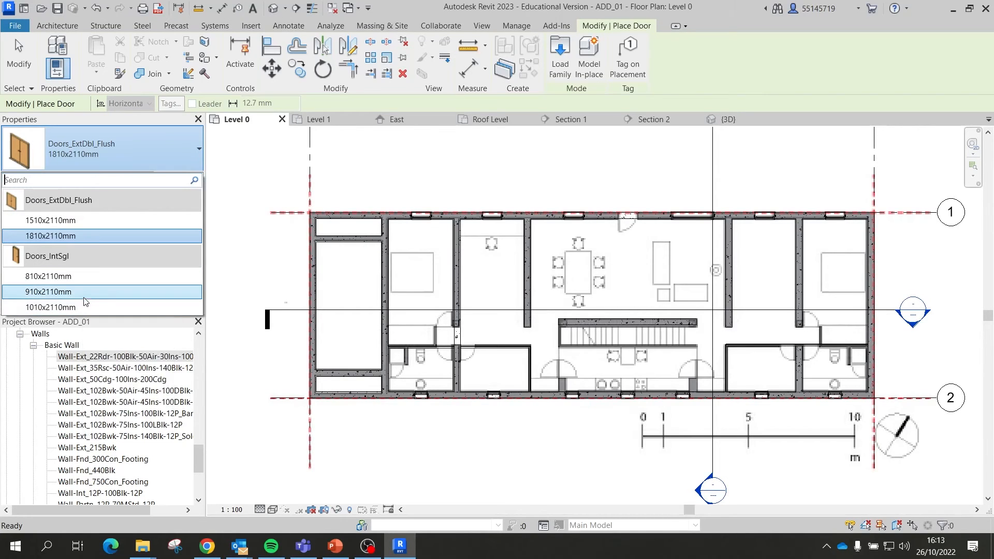
{"action": "mouse_move", "coordinate": [87, 295]}
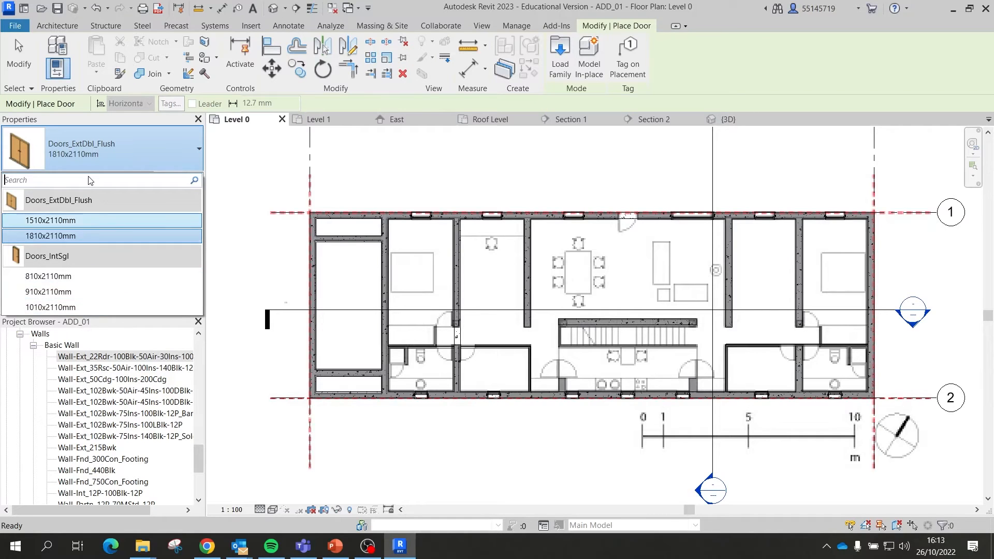
{"action": "left_click", "coordinate": [118, 145]}
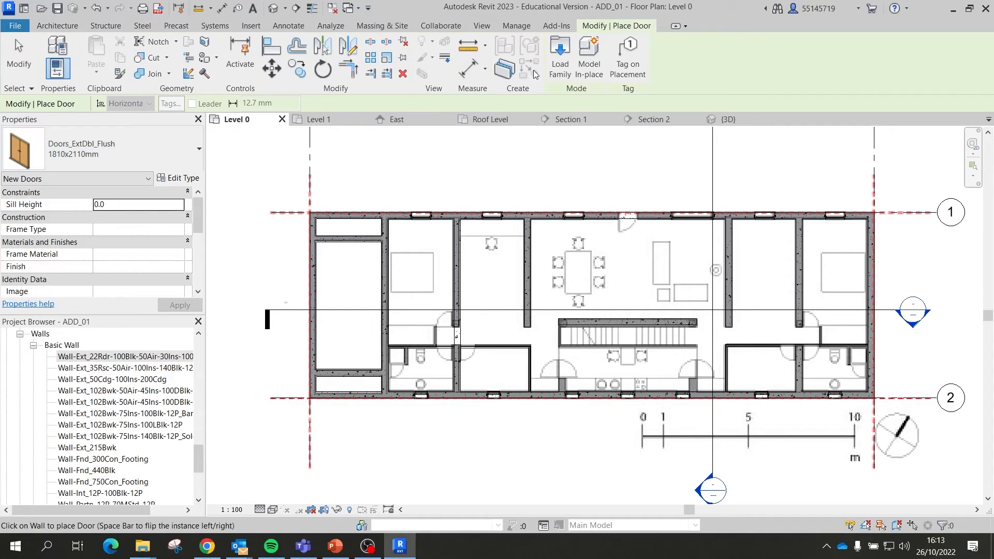
Step: In Load Family, open Doors > External Doors and preview several single and double door families
{"action": "left_click", "coordinate": [560, 54]}
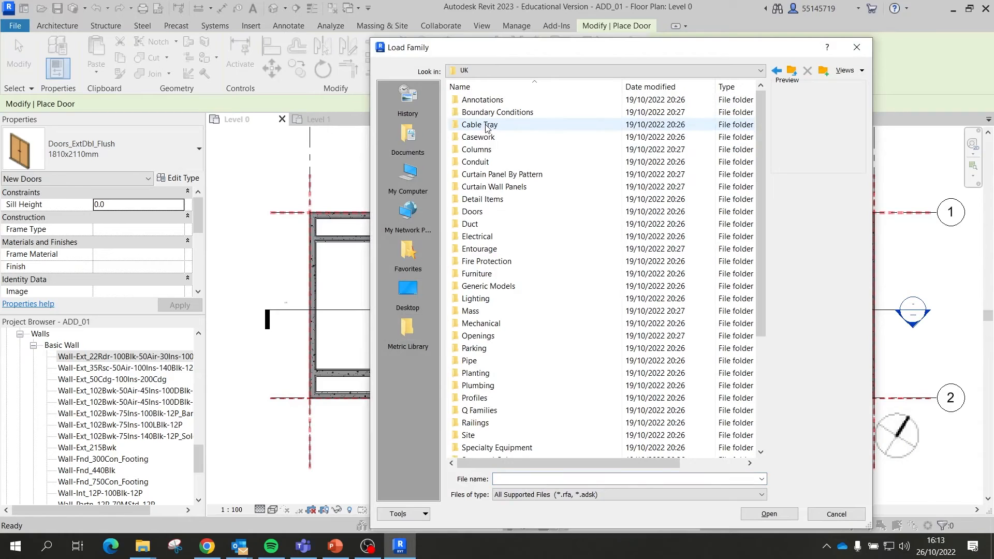
{"action": "double_click", "coordinate": [479, 211]}
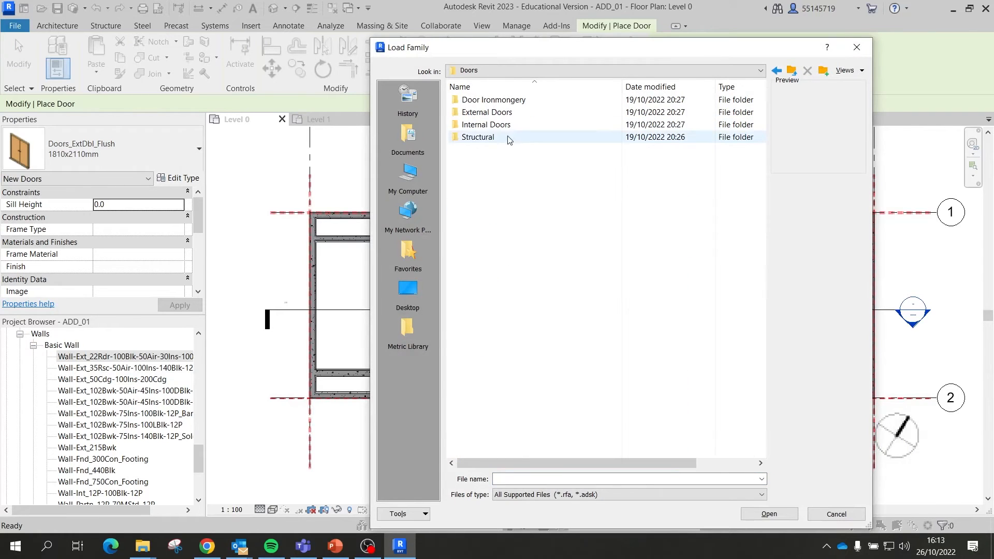
{"action": "double_click", "coordinate": [506, 112]}
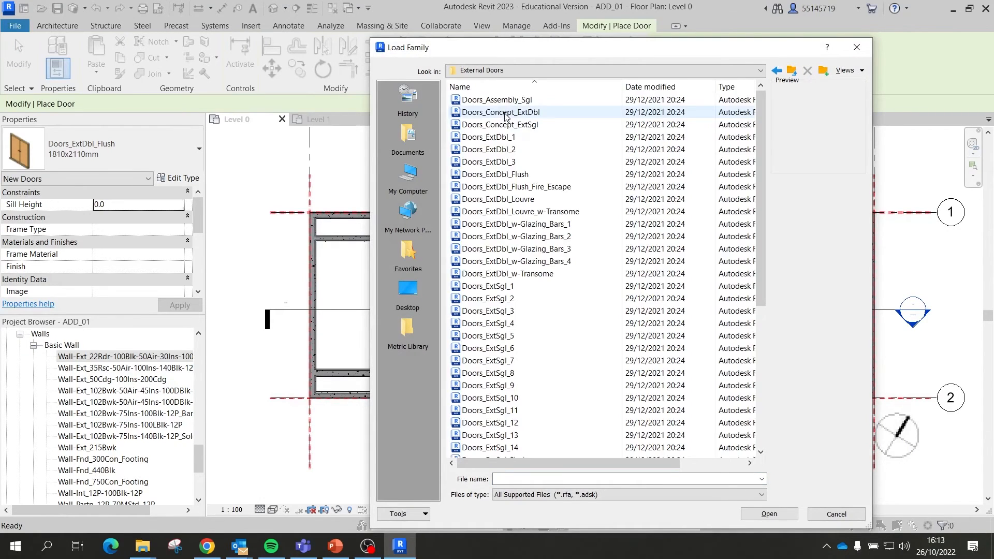
{"action": "scroll", "coordinate": [530, 202], "scroll_direction": "down", "scroll_amount": 3}
{"action": "left_click", "coordinate": [533, 212]}
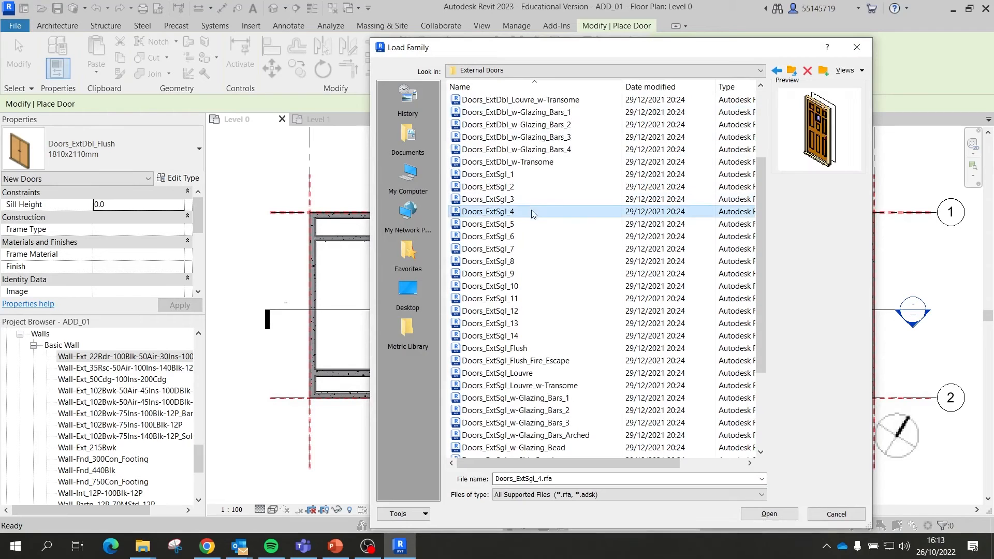
{"action": "left_click", "coordinate": [506, 262]}
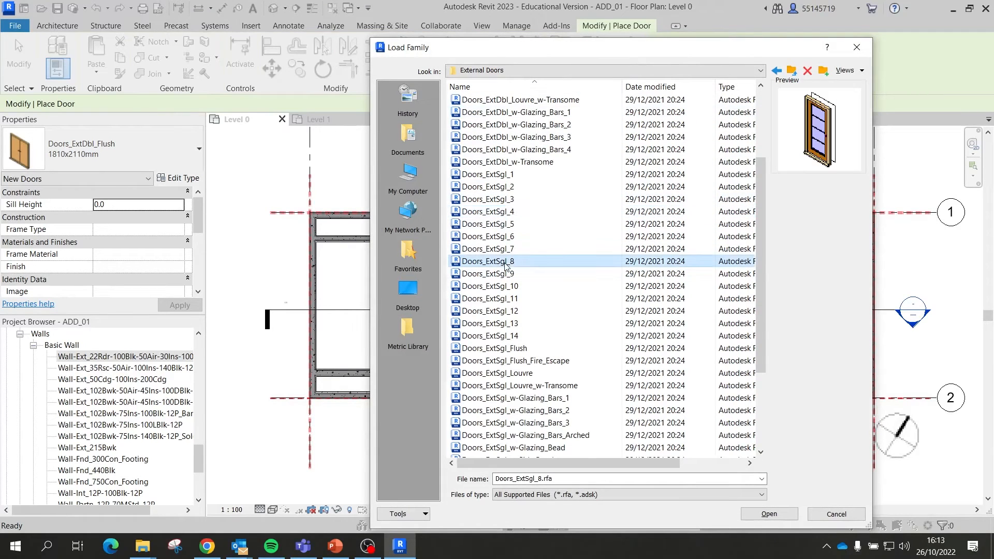
{"action": "left_click", "coordinate": [524, 151]}
{"action": "left_click", "coordinate": [528, 126]}
{"action": "left_click", "coordinate": [535, 102]}
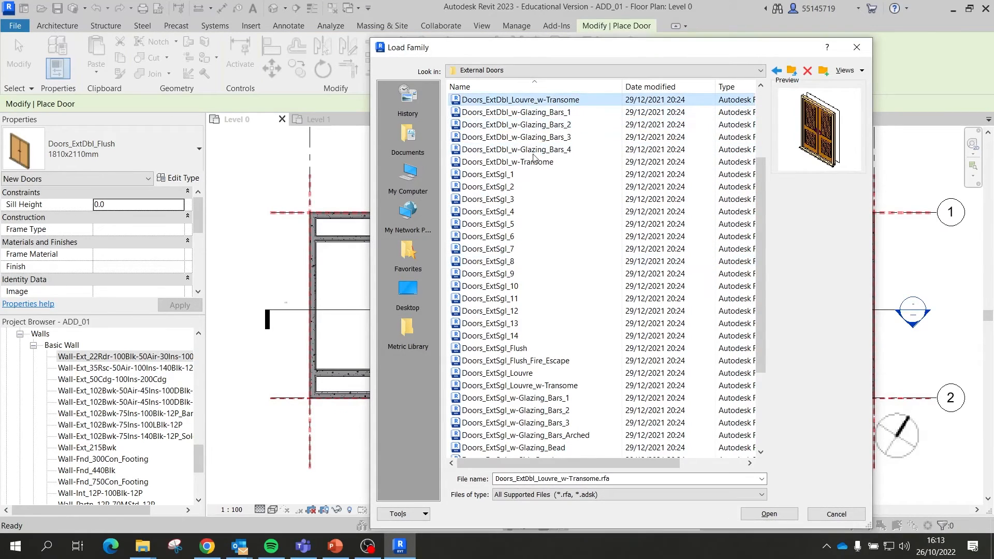
Step: Compare the remaining single-door previews and settle on Doors_ExtSgl_w-Transome
{"action": "scroll", "coordinate": [535, 158], "scroll_direction": "down", "scroll_amount": 3}
{"action": "left_click", "coordinate": [520, 236]}
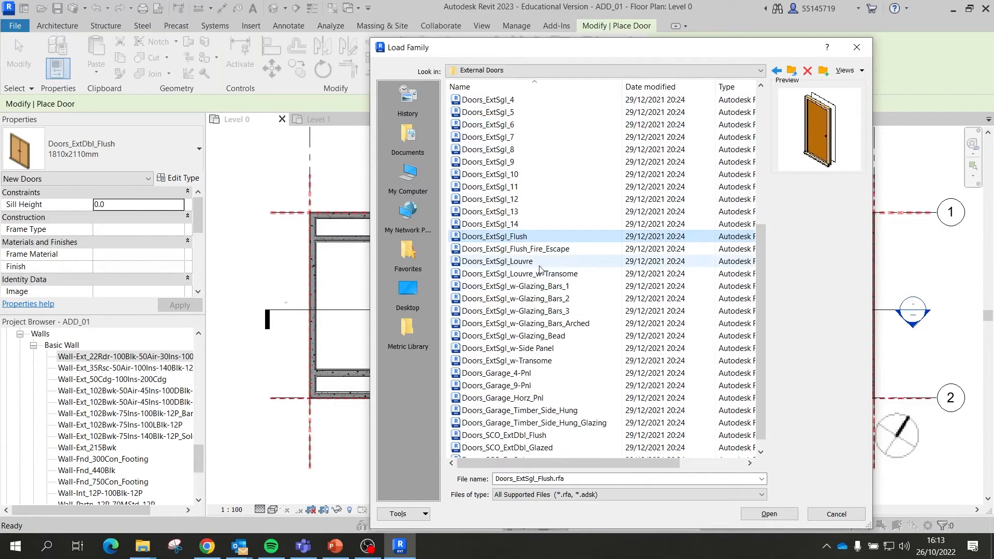
{"action": "left_click", "coordinate": [518, 249]}
{"action": "left_click", "coordinate": [517, 261]}
{"action": "left_click", "coordinate": [520, 298]}
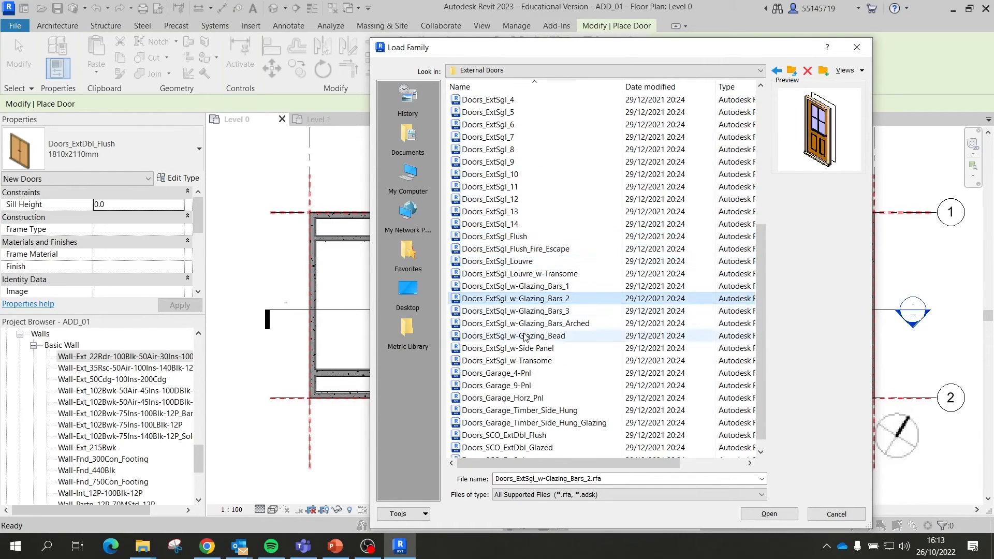
{"action": "left_click", "coordinate": [524, 335]}
{"action": "key", "text": "Down"}
{"action": "key", "text": "Down"}
{"action": "key", "text": "Down"}
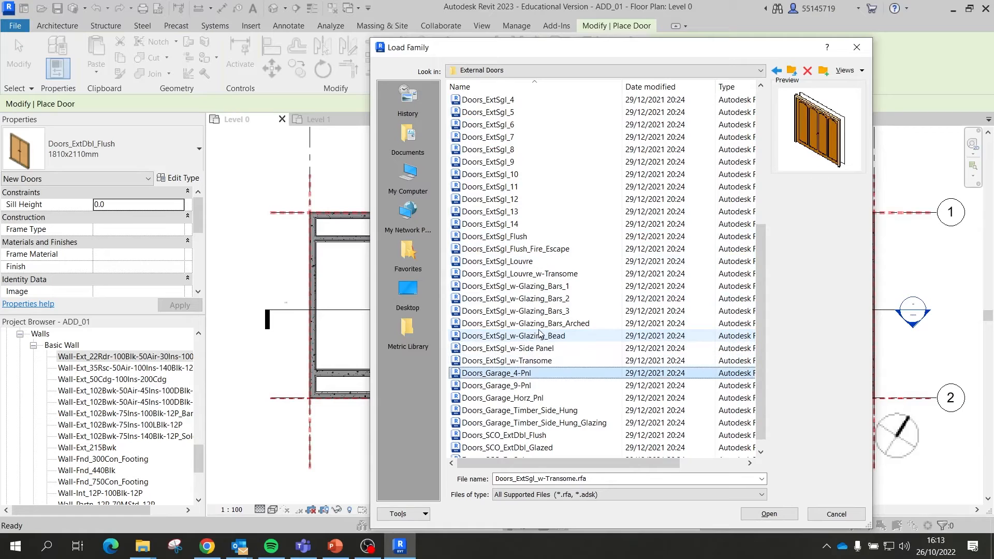
{"action": "key", "text": "Down"}
{"action": "key", "text": "Down"}
{"action": "key", "text": "Down"}
{"action": "key", "text": "Down"}
{"action": "key", "text": "Down"}
{"action": "key", "text": "Down"}
{"action": "key", "text": "Down"}
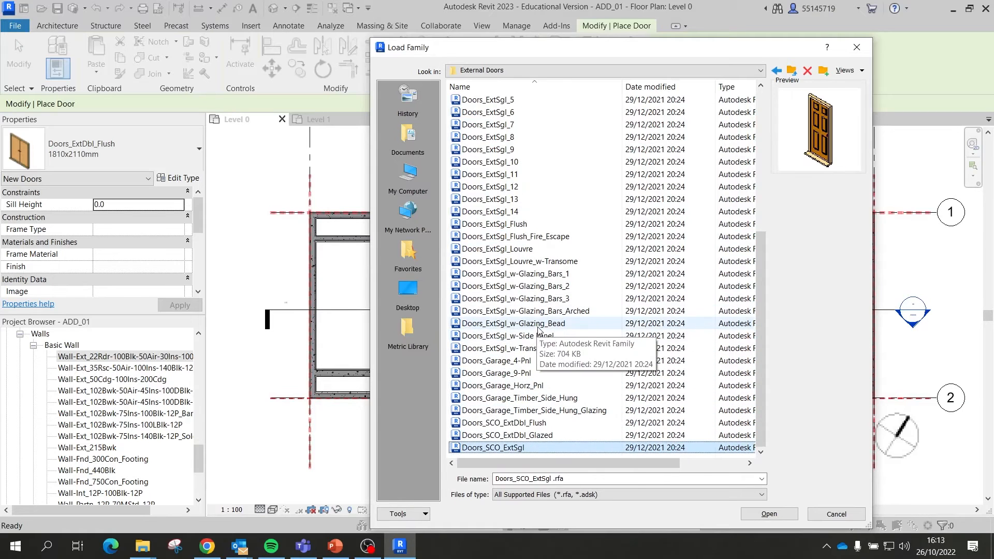
{"action": "key", "text": "Up"}
{"action": "key", "text": "Up"}
{"action": "key", "text": "Up"}
{"action": "key", "text": "Up"}
{"action": "key", "text": "Up"}
{"action": "key", "text": "Up"}
{"action": "key", "text": "Up"}
{"action": "key", "text": "Up"}
{"action": "key", "text": "Up"}
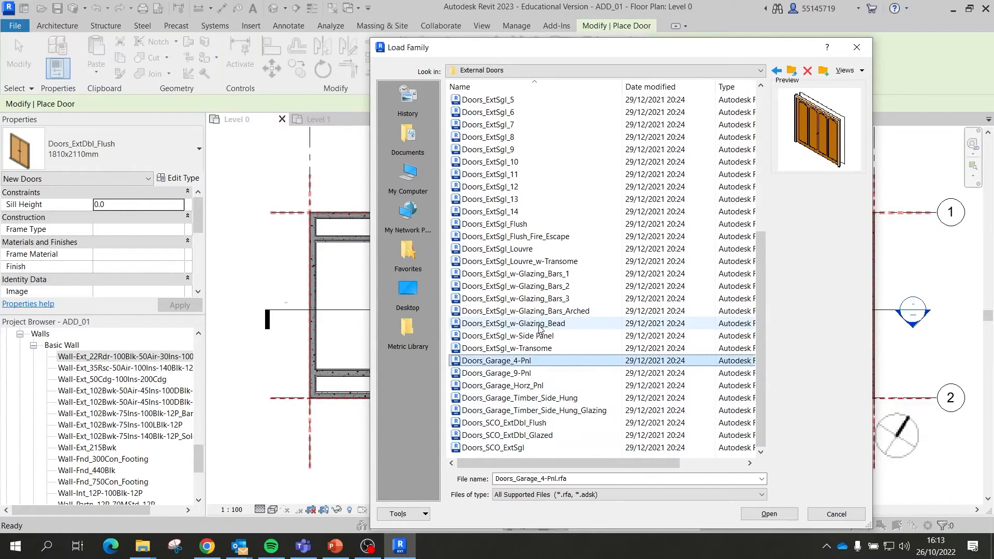
{"action": "key", "text": "Up"}
{"action": "key", "text": "Down"}
{"action": "key", "text": "Down"}
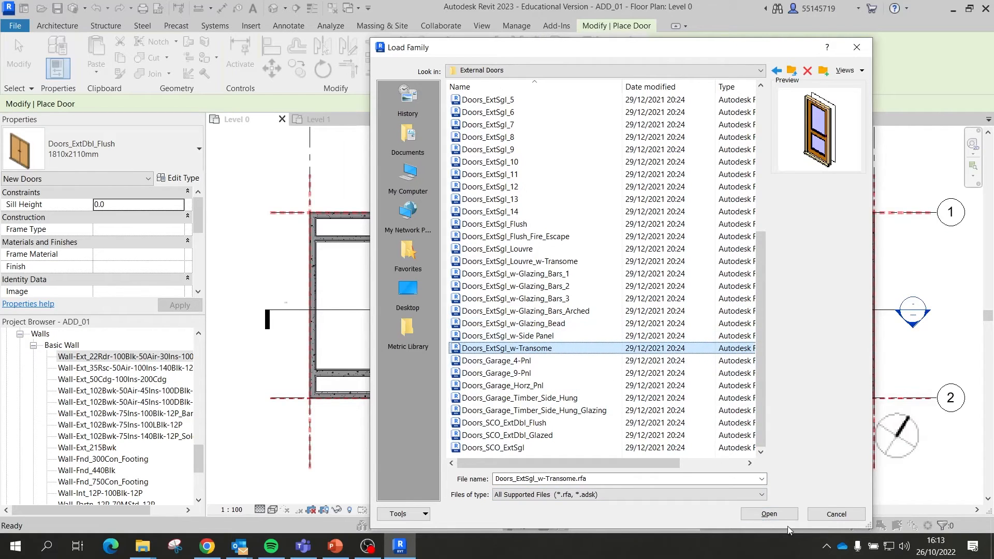
Step: Load Doors_ExtSgl_w-Transome and place a 910x2110mm door, hinge flipped, in the top exterior wall
{"action": "left_click", "coordinate": [769, 514]}
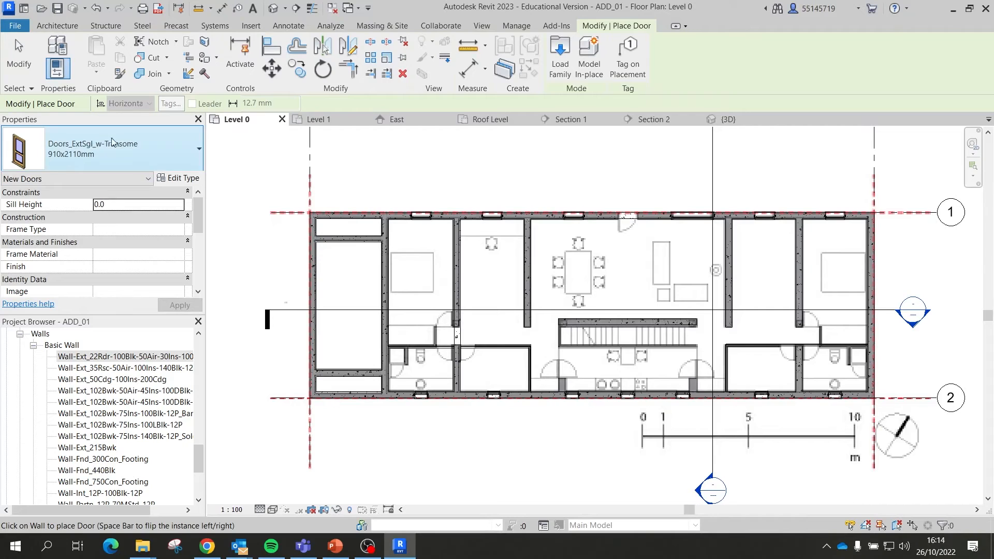
{"action": "scroll", "coordinate": [566, 225], "scroll_direction": "up", "scroll_amount": 5}
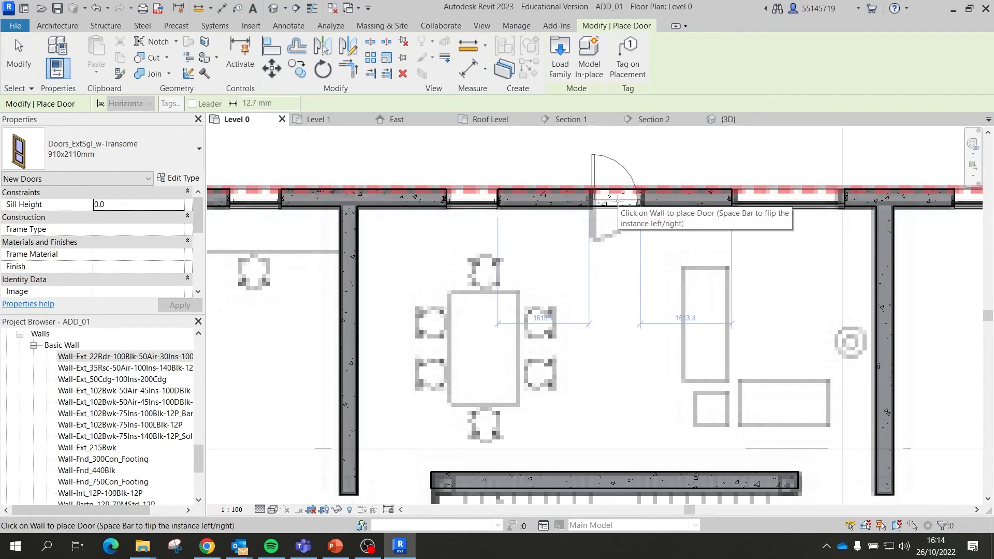
{"action": "key", "text": "space"}
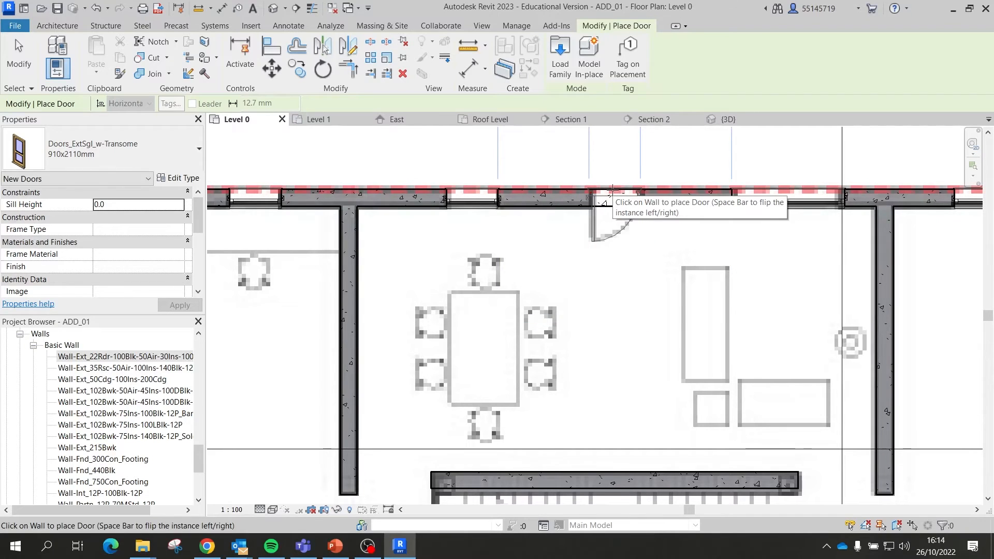
{"action": "left_click", "coordinate": [612, 190]}
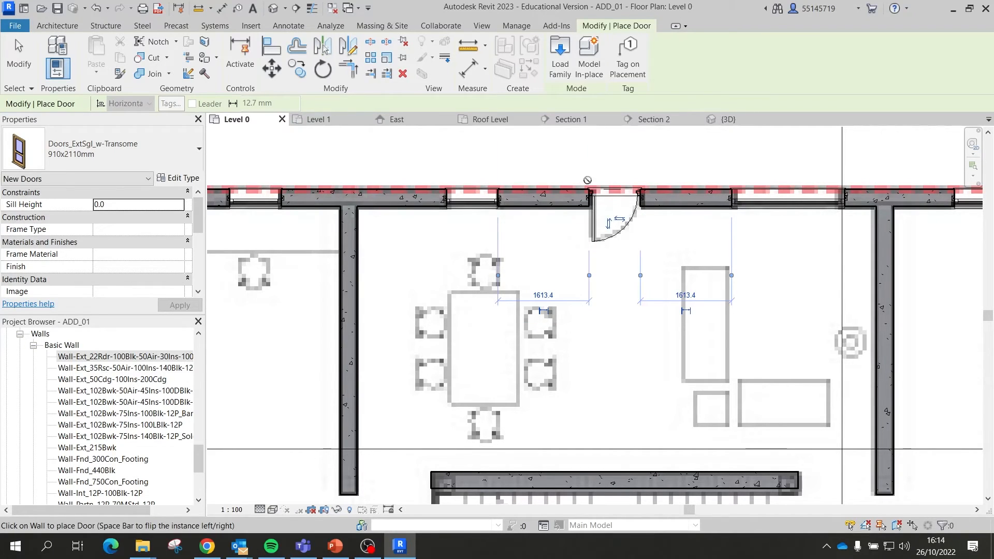
{"action": "left_click", "coordinate": [19, 54]}
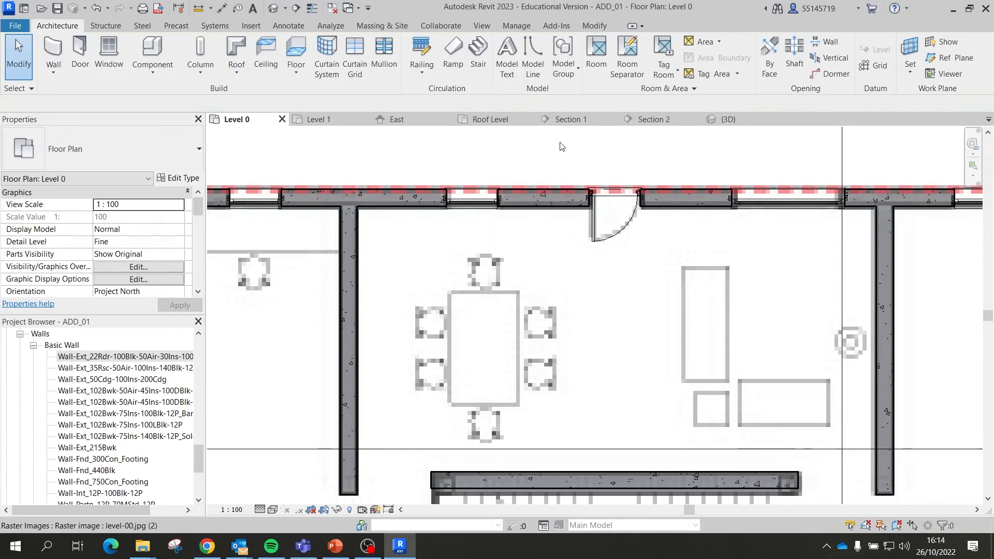
Step: Orbit and zoom the {3D} view to inspect the new transome door beside the windows
{"action": "left_click", "coordinate": [710, 121]}
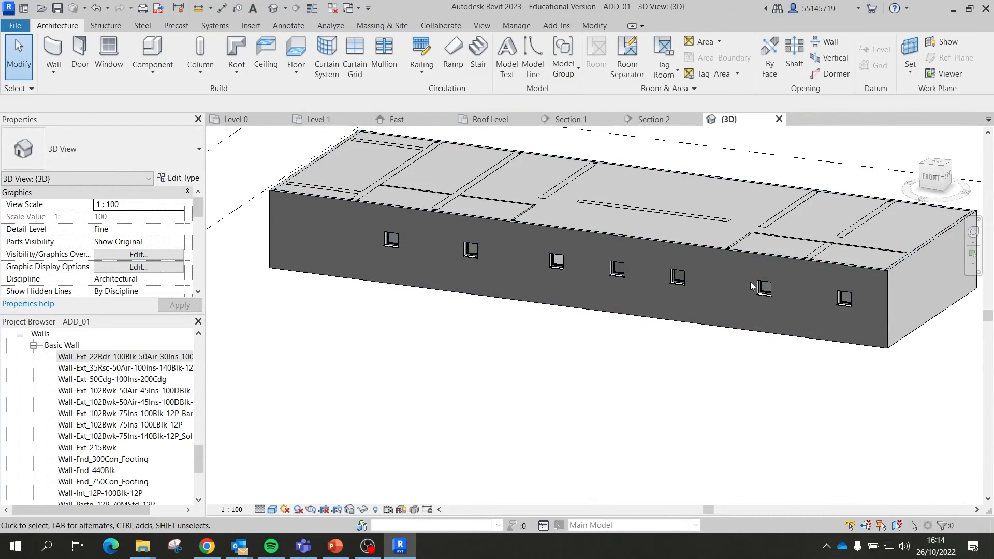
{"action": "middle_click_drag", "start_coordinate": [730, 293], "coordinate": [652, 312], "text": "shift"}
{"action": "scroll", "coordinate": [651, 312], "scroll_direction": "down", "scroll_amount": 5}
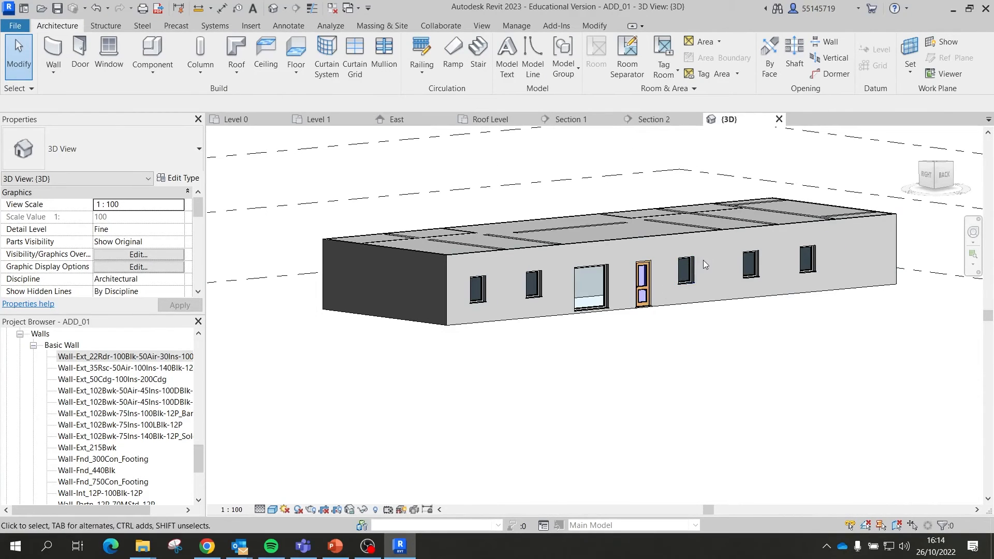
{"action": "scroll", "coordinate": [574, 314], "scroll_direction": "up", "scroll_amount": 4}
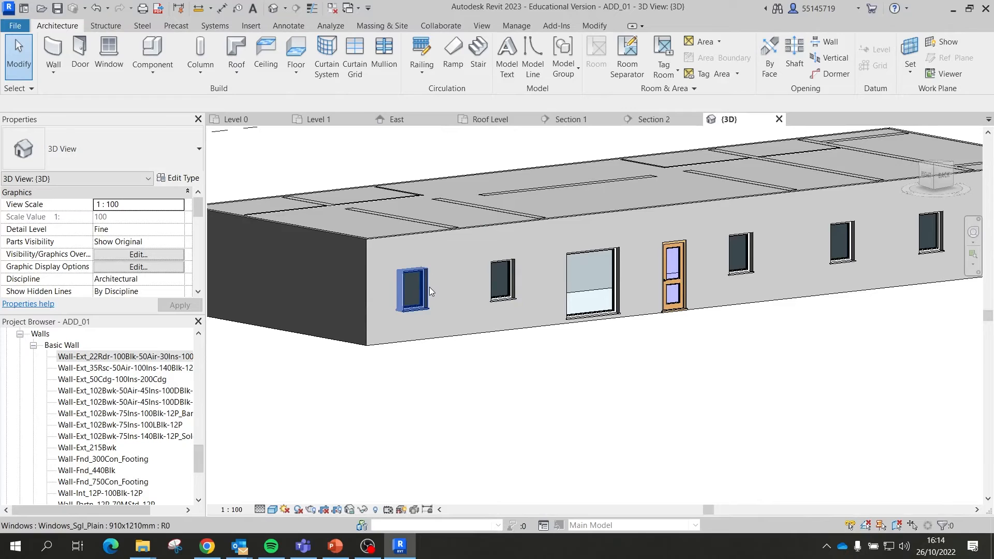
{"action": "scroll", "coordinate": [649, 373], "scroll_direction": "down", "scroll_amount": 2}
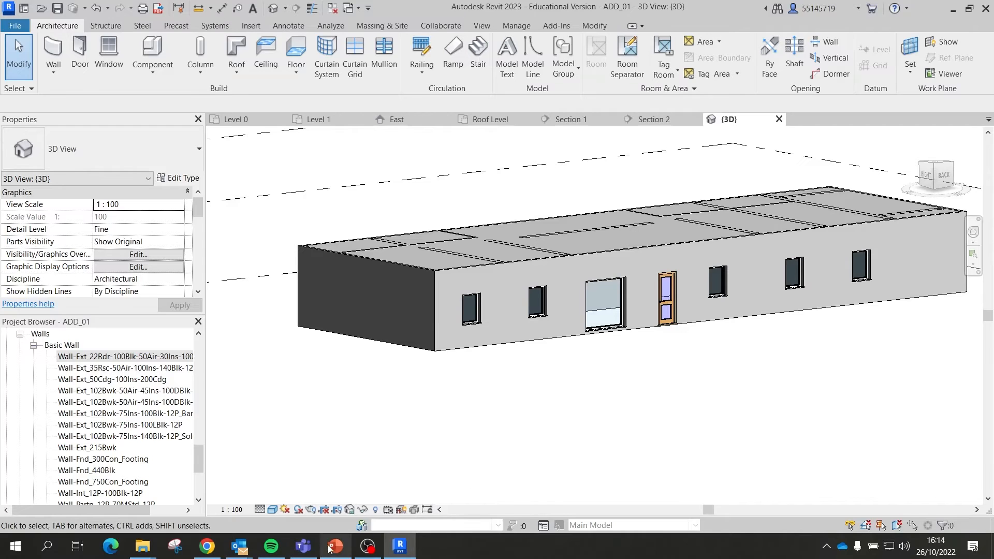
{"action": "left_click", "coordinate": [142, 546]}
{"action": "left_click", "coordinate": [313, 498]}
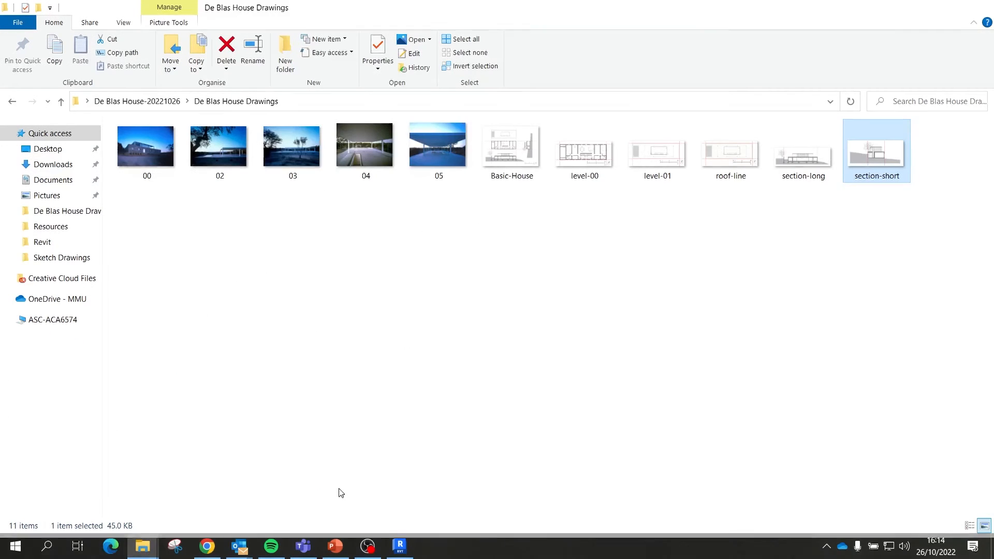
{"action": "left_click", "coordinate": [151, 150]}
{"action": "double_click", "coordinate": [150, 151]}
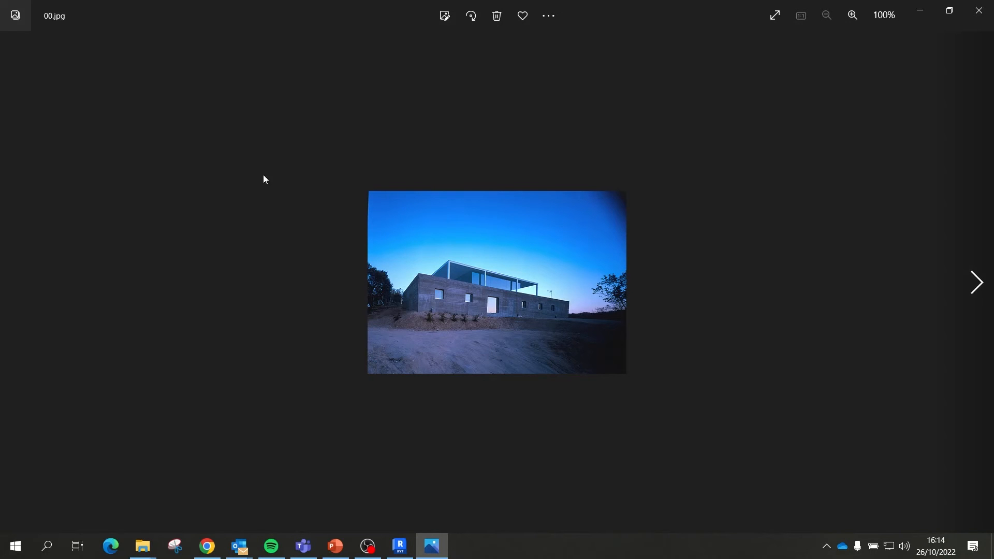
{"action": "left_click", "coordinate": [968, 278]}
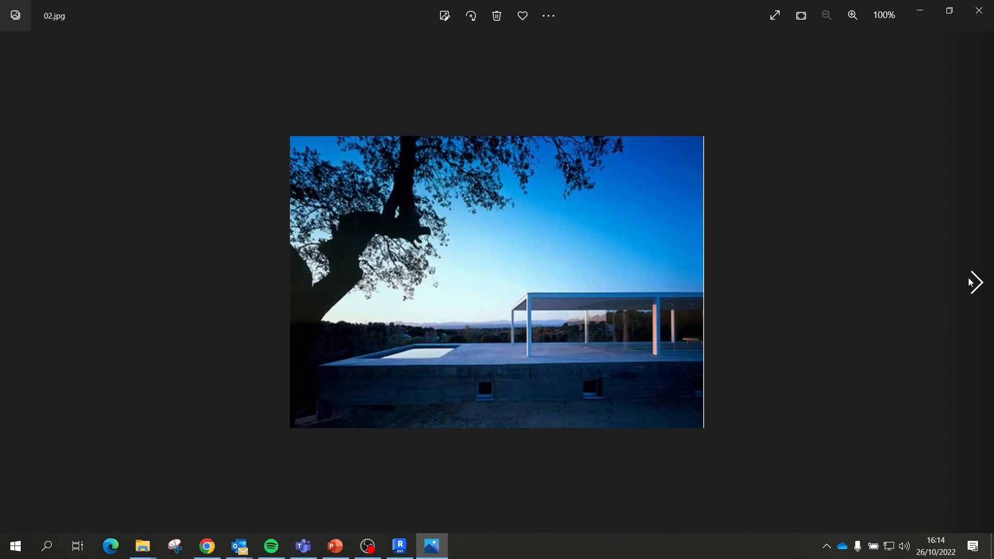
{"action": "left_click", "coordinate": [968, 278]}
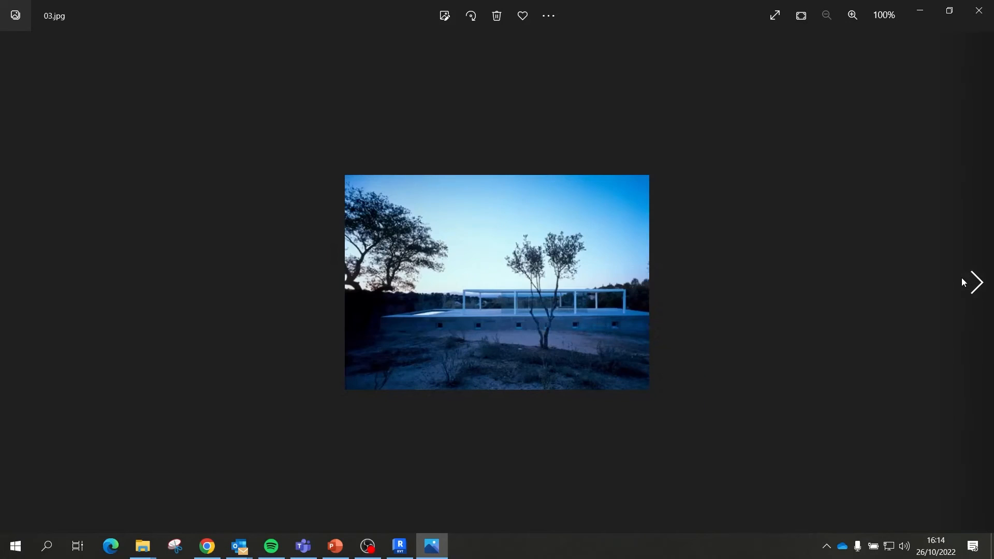
{"action": "left_click", "coordinate": [979, 10]}
Step: In the 3D view, tilt above the front wall and select the leftmost small window
{"action": "left_click", "coordinate": [921, 7]}
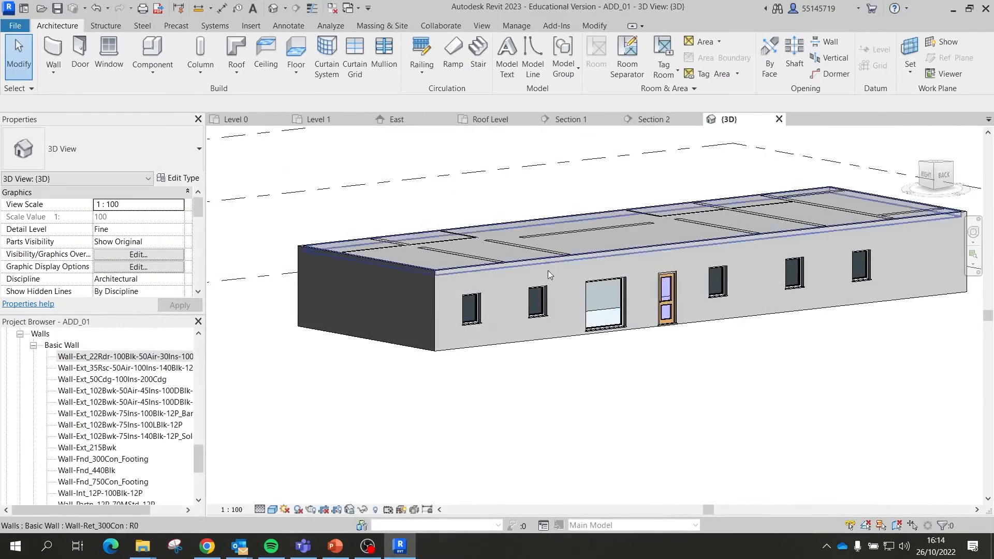
{"action": "scroll", "coordinate": [548, 271], "scroll_direction": "up", "scroll_amount": 5}
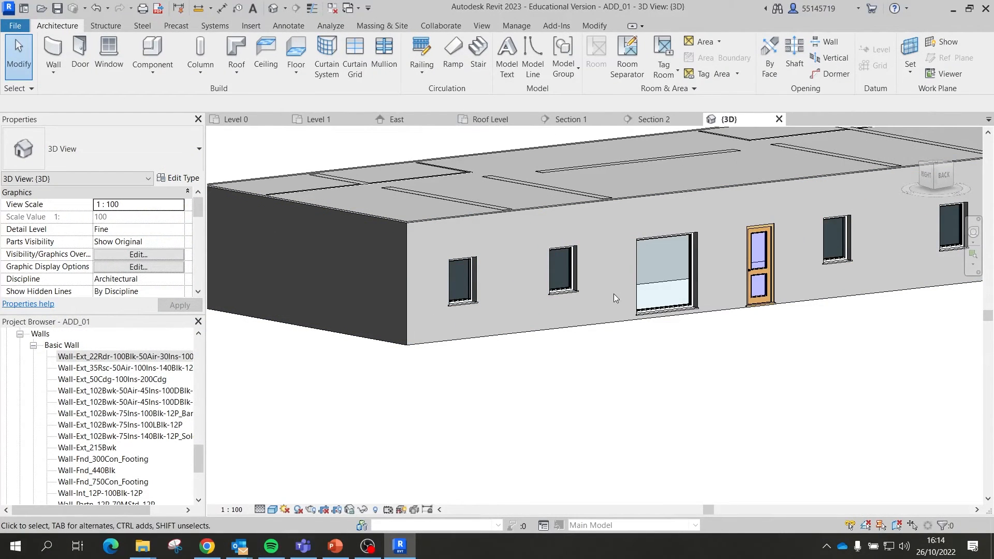
{"action": "middle_click_drag", "start_coordinate": [613, 293], "coordinate": [592, 286], "text": "shift"}
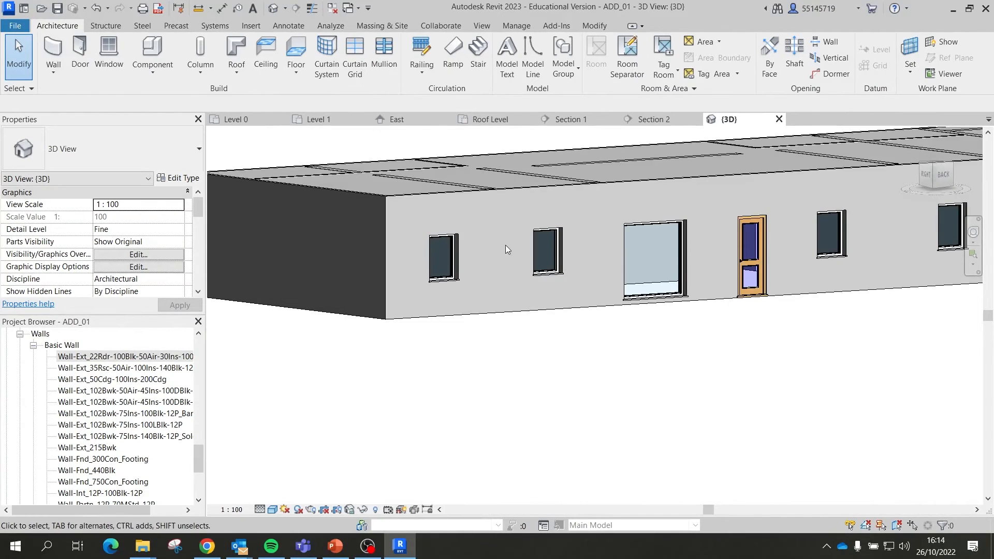
{"action": "middle_click_drag", "start_coordinate": [511, 233], "coordinate": [550, 254], "text": "shift"}
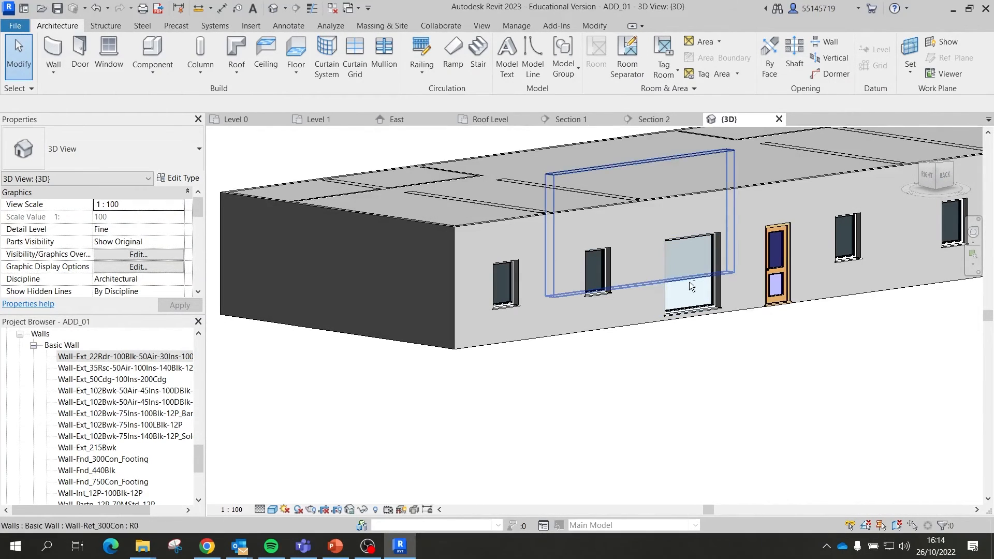
{"action": "middle_click_drag", "start_coordinate": [690, 283], "coordinate": [653, 249], "text": "shift"}
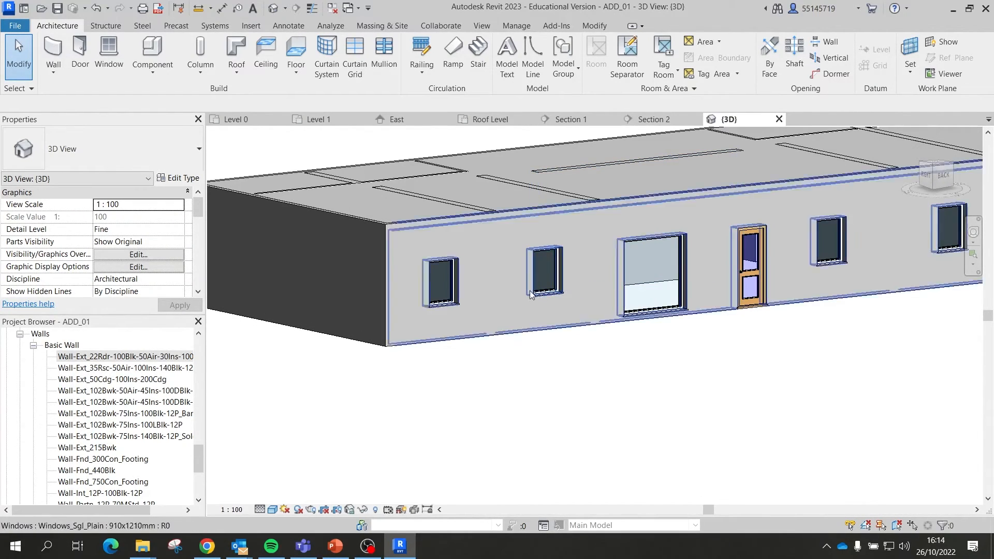
{"action": "left_click", "coordinate": [449, 304]}
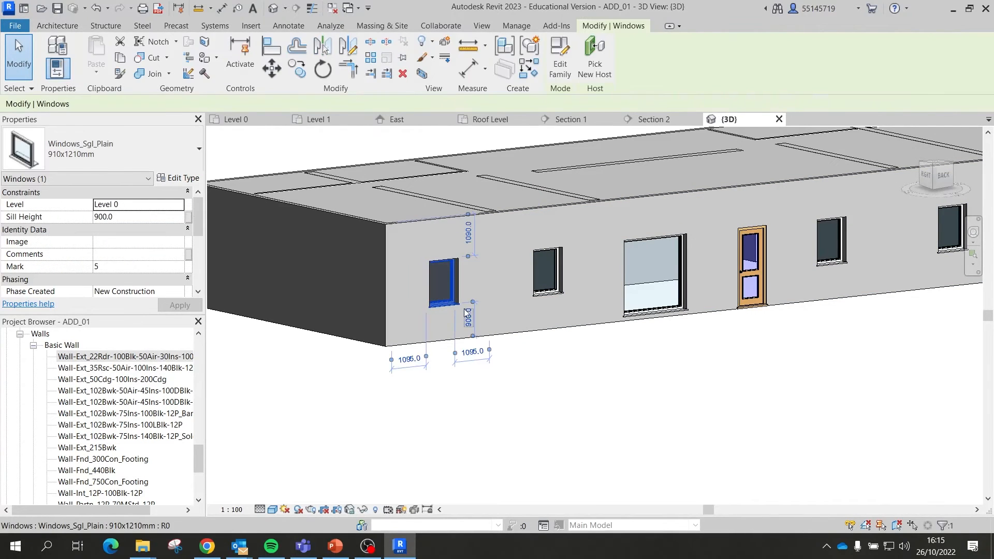
Step: Set the Windows_Sgl_Plain 910x1210mm type's Rough Height to 910 and apply it
{"action": "left_click", "coordinate": [145, 150]}
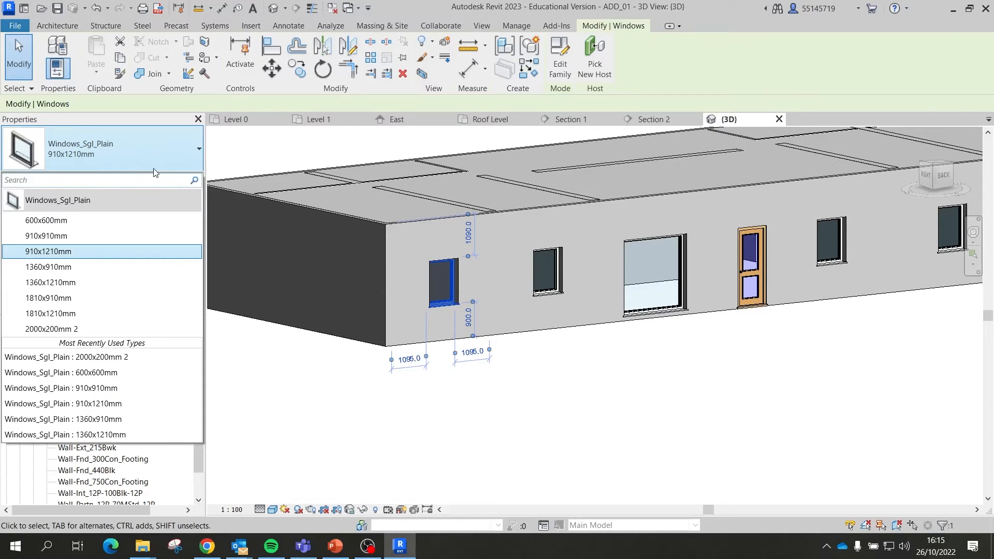
{"action": "left_click", "coordinate": [154, 171]}
{"action": "left_click", "coordinate": [176, 179]}
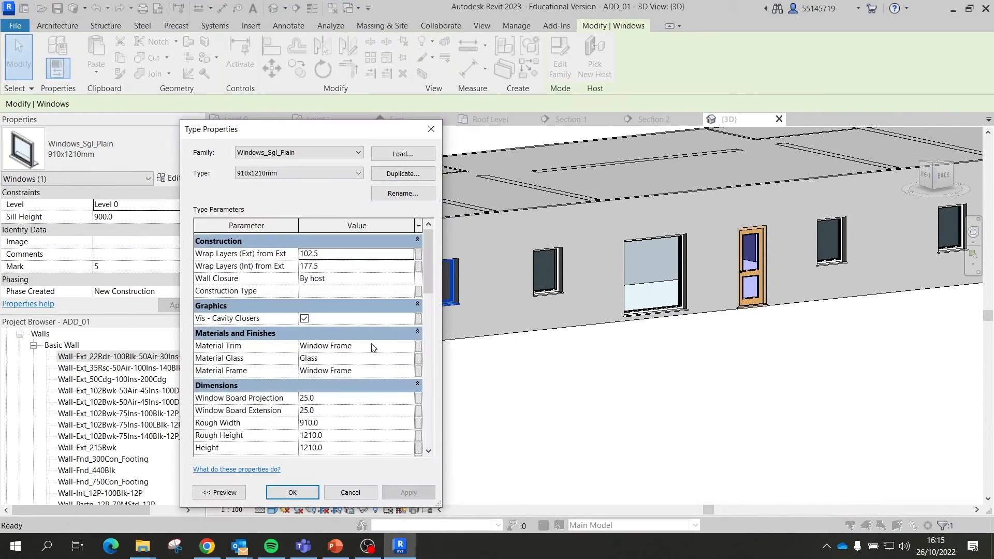
{"action": "scroll", "coordinate": [305, 351], "scroll_direction": "down", "scroll_amount": 3}
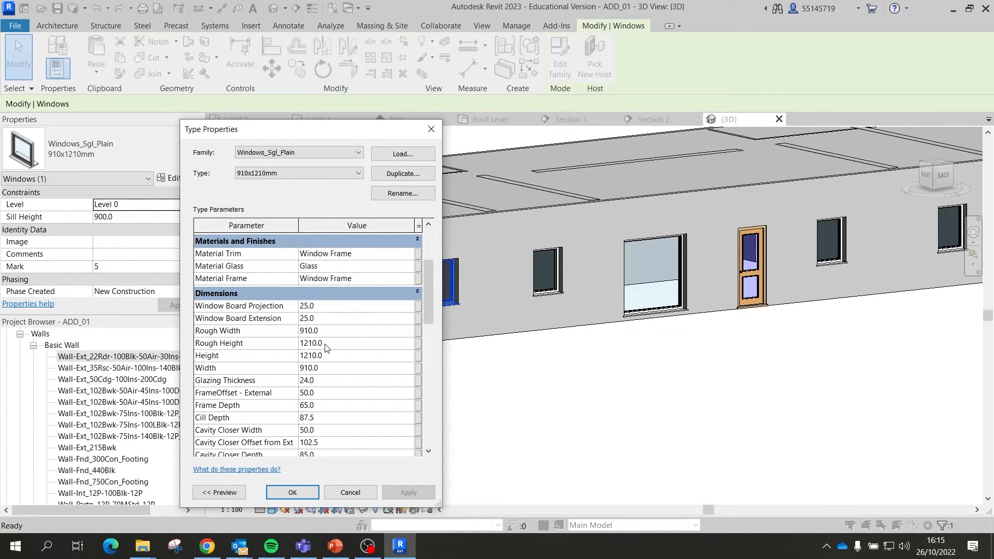
{"action": "double_click", "coordinate": [325, 344]}
{"action": "type", "text": "9"}
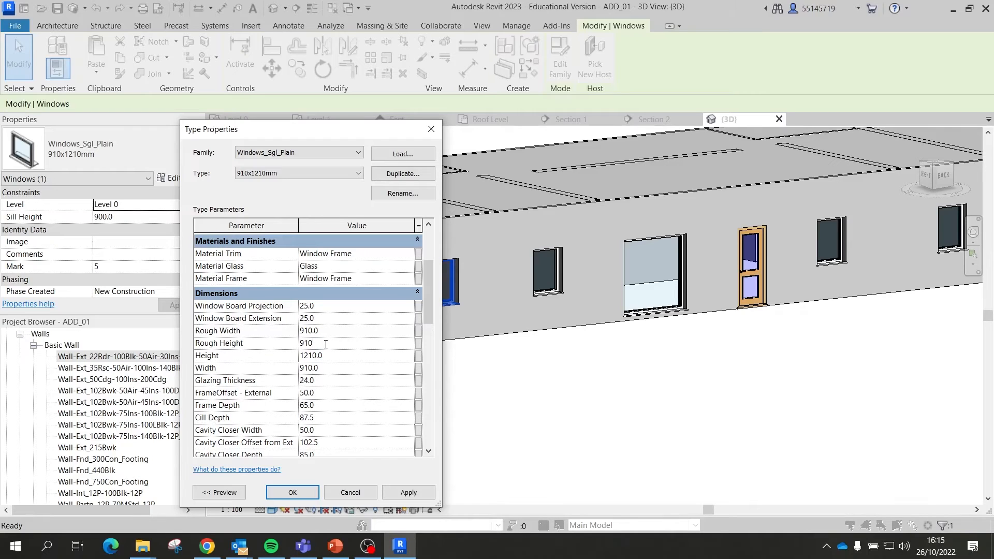
{"action": "type", "text": "10"}
{"action": "key", "text": "Return"}
{"action": "left_click", "coordinate": [384, 494]}
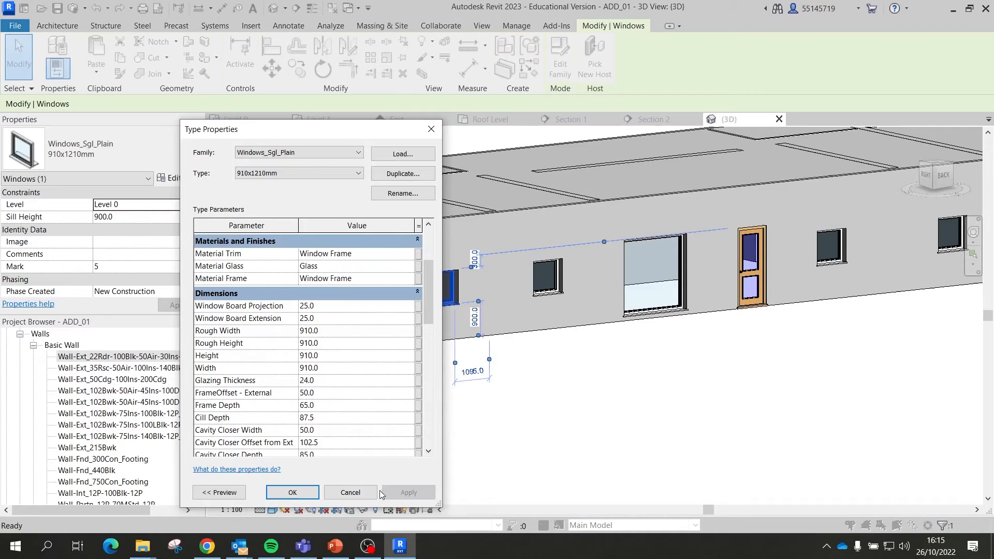
{"action": "left_click", "coordinate": [292, 492]}
{"action": "key", "text": "Escape"}
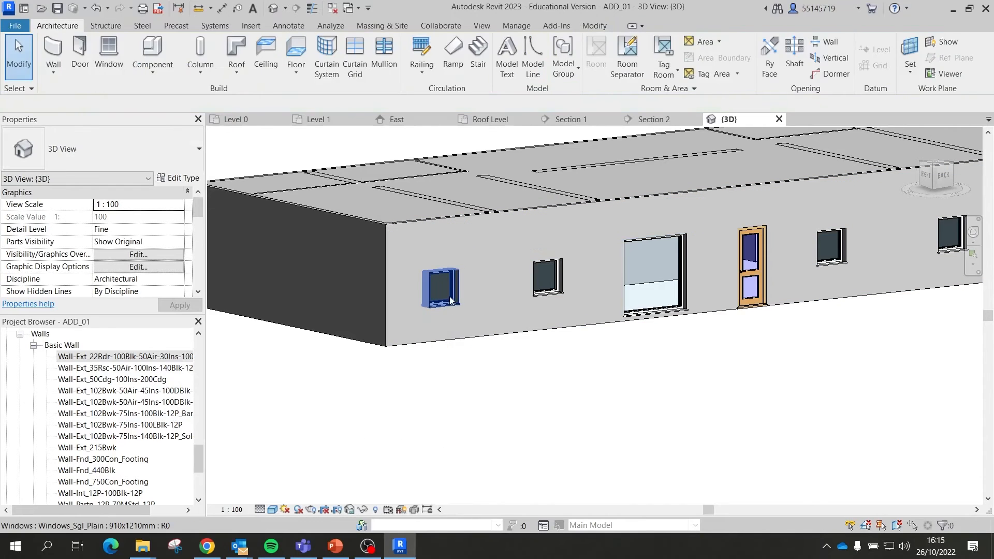
Step: Begin a head height edit on the leftmost window, cancel it, and dismiss the save reminder
{"action": "left_click", "coordinate": [452, 309]}
{"action": "scroll", "coordinate": [125, 244], "scroll_direction": "down", "scroll_amount": 5}
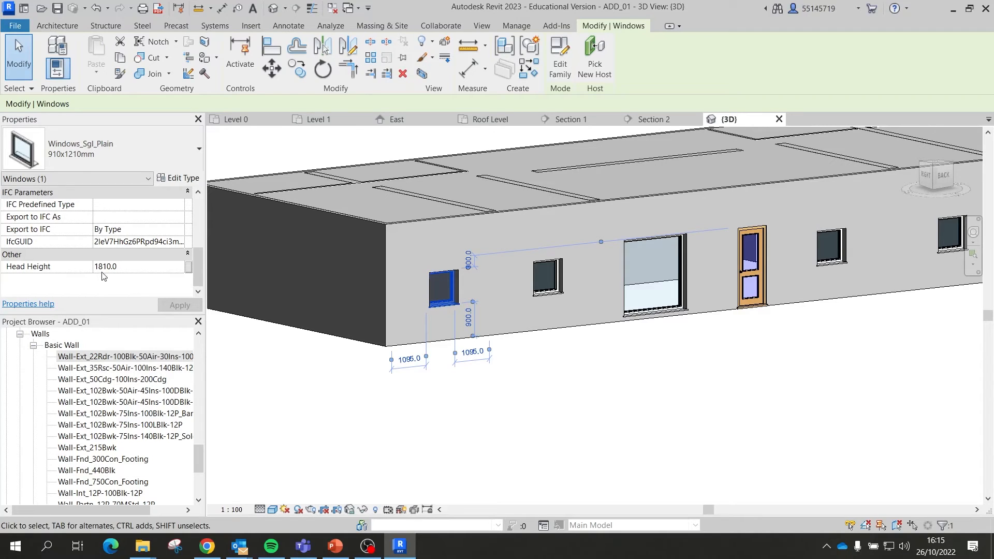
{"action": "left_click", "coordinate": [130, 266]}
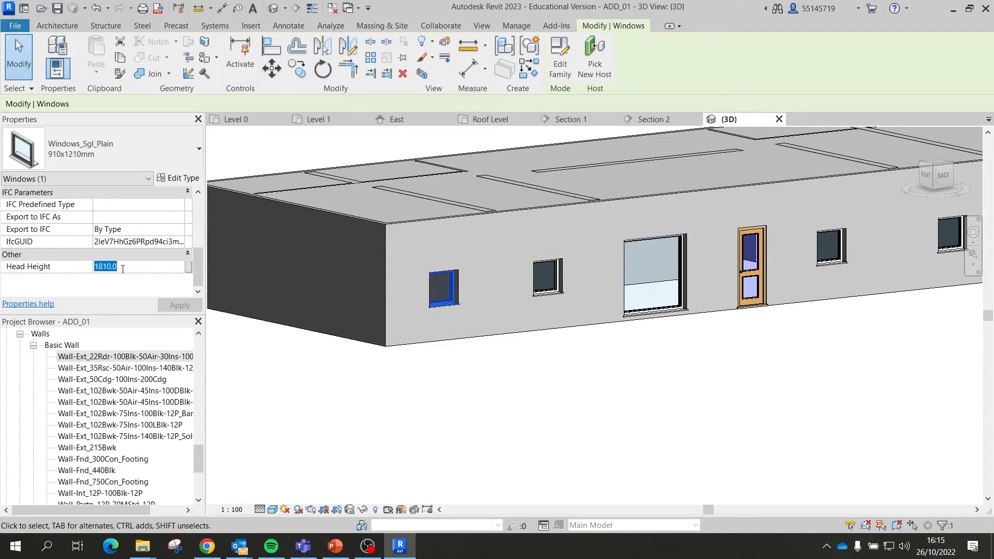
{"action": "type", "text": "200"}
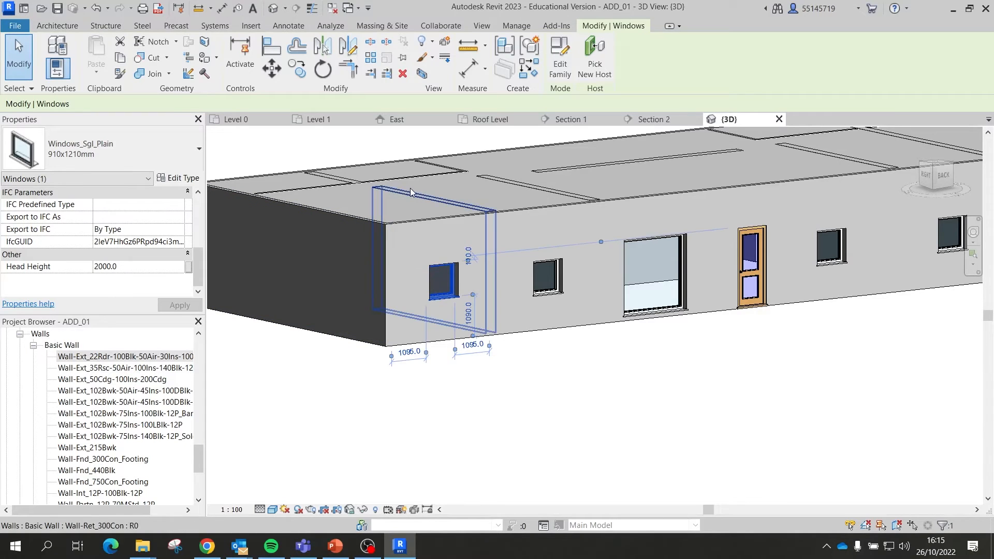
{"action": "key", "text": "Escape"}
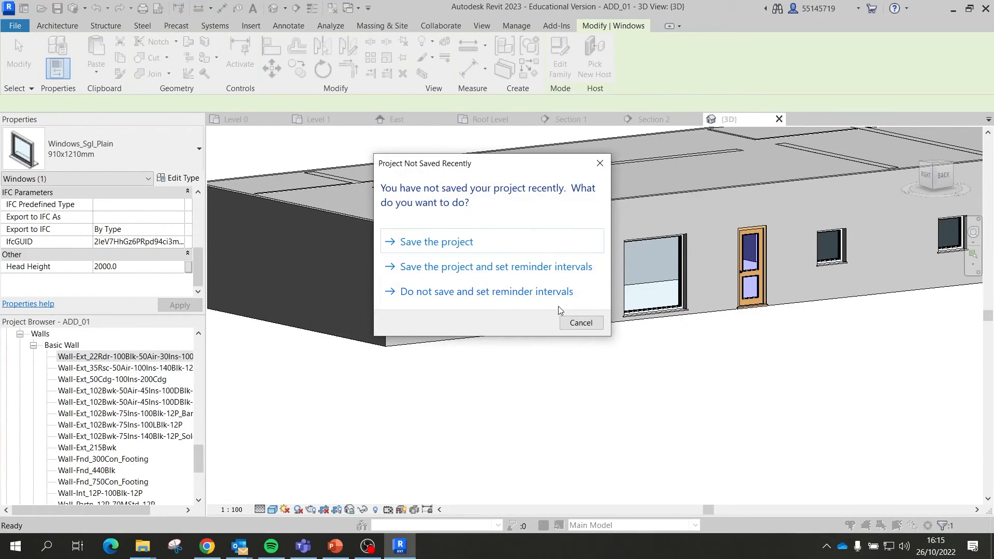
{"action": "left_click", "coordinate": [579, 322]}
Step: Select the five small front-wall windows, leaving the wall out of the selection
{"action": "left_click", "coordinate": [443, 288]}
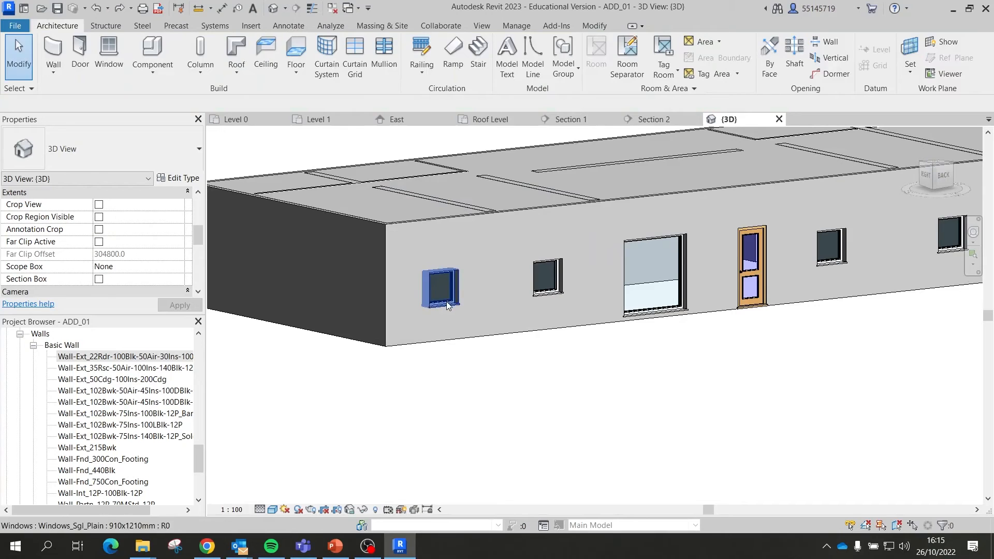
{"action": "left_click", "coordinate": [552, 293], "text": "ctrl"}
{"action": "scroll", "coordinate": [500, 290], "scroll_direction": "down", "scroll_amount": 3}
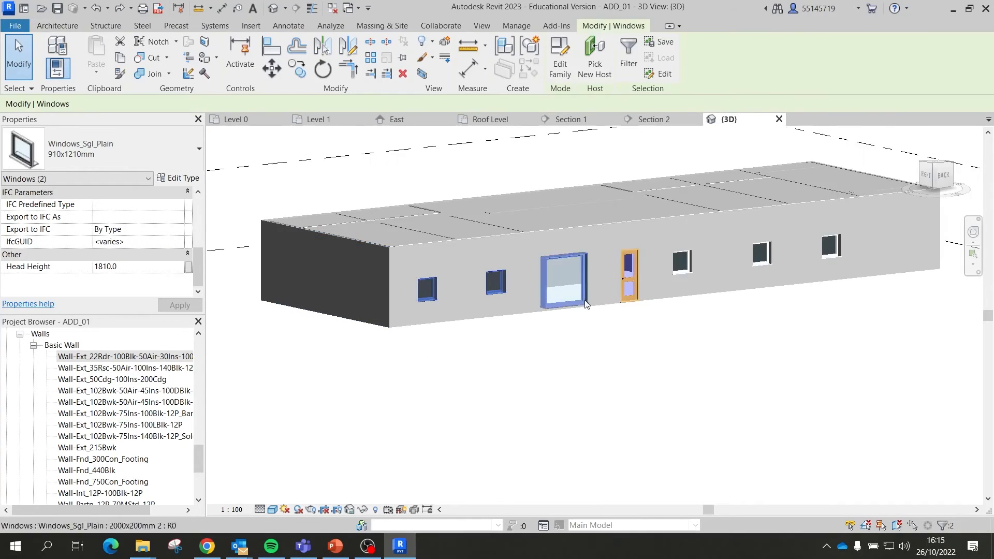
{"action": "scroll", "coordinate": [709, 253], "scroll_direction": "up", "scroll_amount": 3}
{"action": "left_click", "coordinate": [682, 251], "text": "ctrl"}
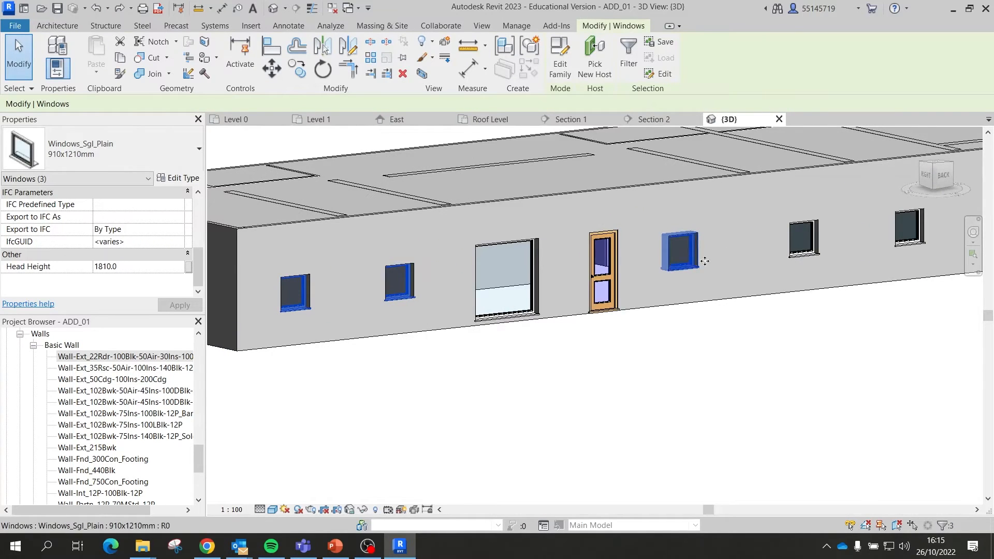
{"action": "left_click", "coordinate": [806, 241], "text": "ctrl"}
{"action": "left_click", "coordinate": [678, 221], "text": "ctrl"}
{"action": "scroll", "coordinate": [814, 244], "scroll_direction": "down", "scroll_amount": 2}
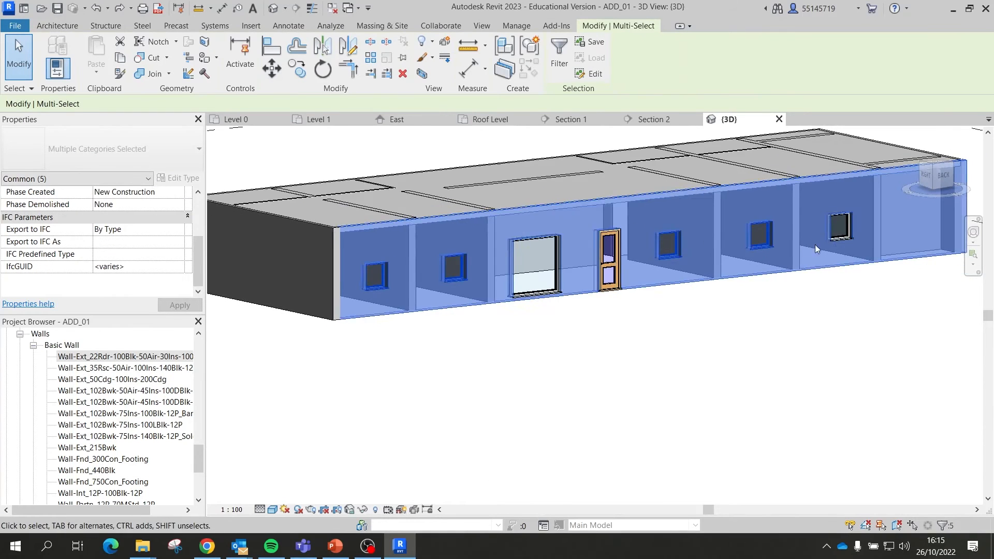
{"action": "left_click", "coordinate": [843, 235], "text": "ctrl"}
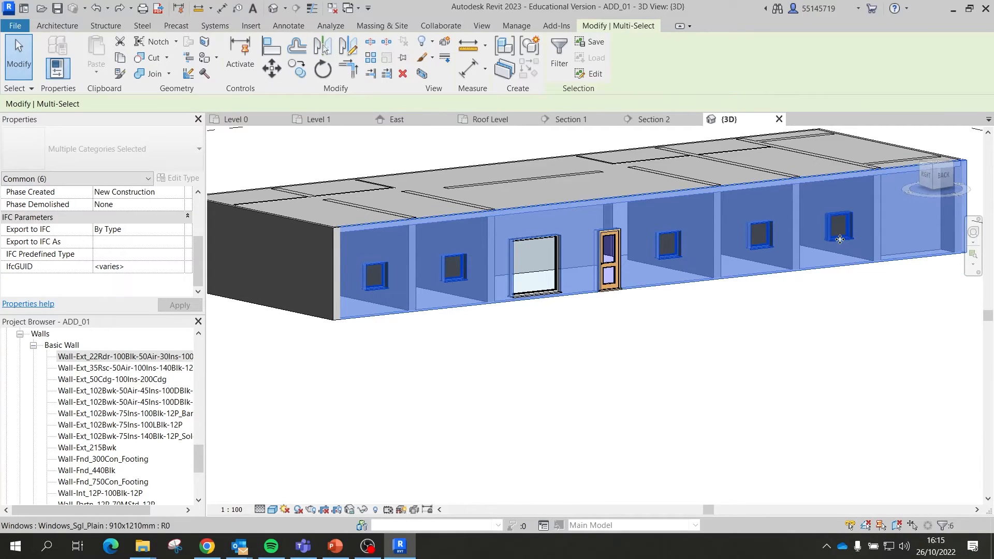
{"action": "left_click", "coordinate": [828, 266], "text": "shift"}
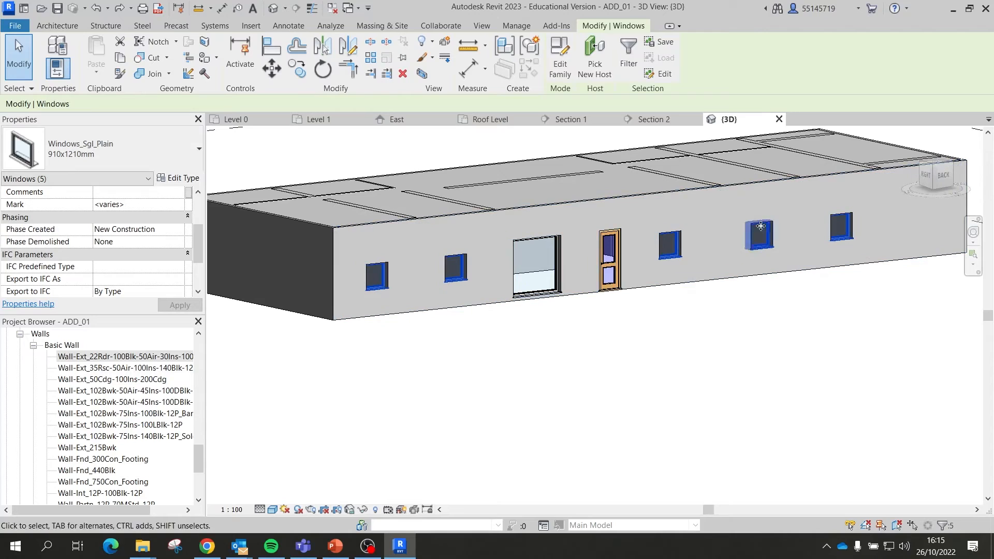
Step: Set the five selected windows' Head Height to 2300
{"action": "scroll", "coordinate": [113, 268], "scroll_direction": "down", "scroll_amount": 2}
{"action": "left_click", "coordinate": [128, 267]}
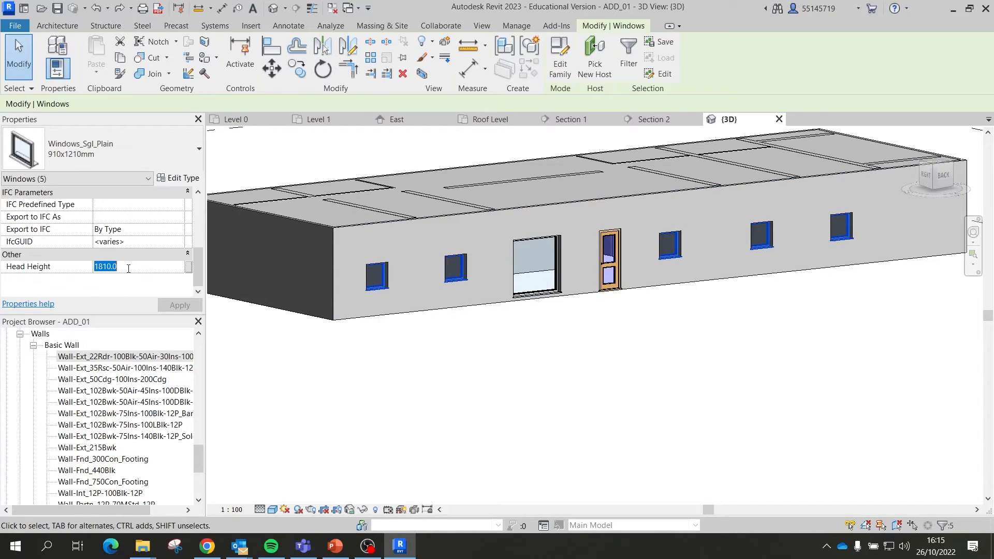
{"action": "type", "text": "2300"}
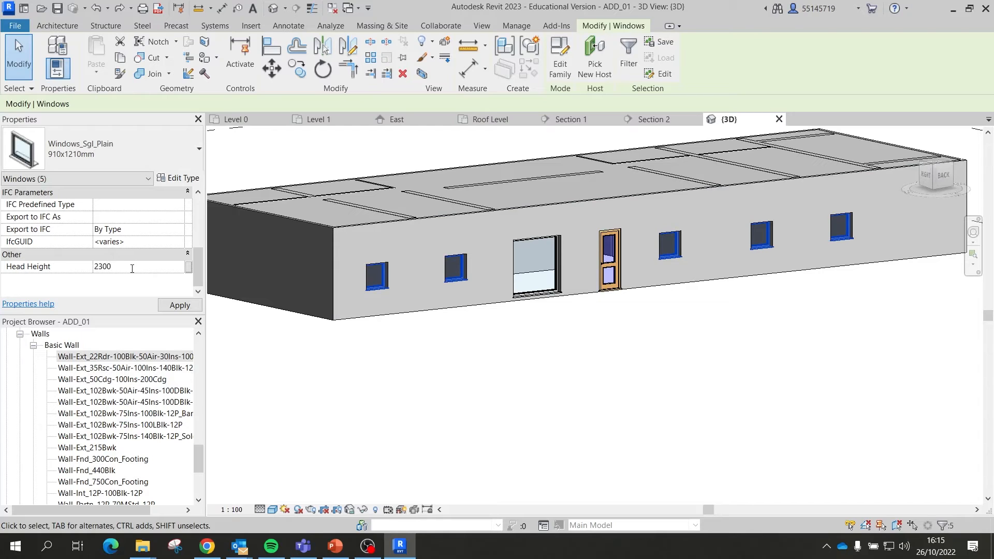
{"action": "key", "text": "Return"}
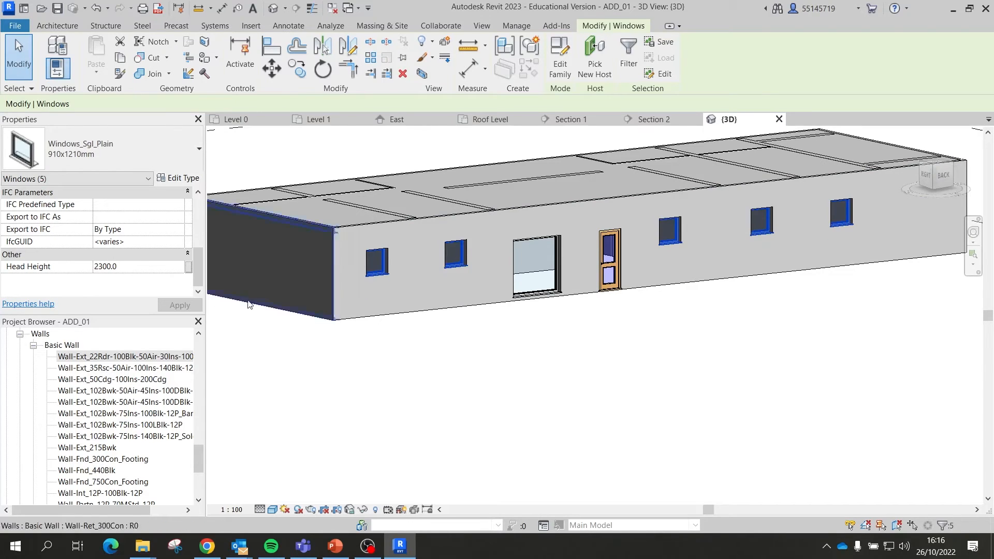
Step: Change the large window beside the door from Head Height 2110 to 2300, then deselect
{"action": "scroll", "coordinate": [589, 226], "scroll_direction": "up", "scroll_amount": 3}
{"action": "left_click", "coordinate": [506, 248]}
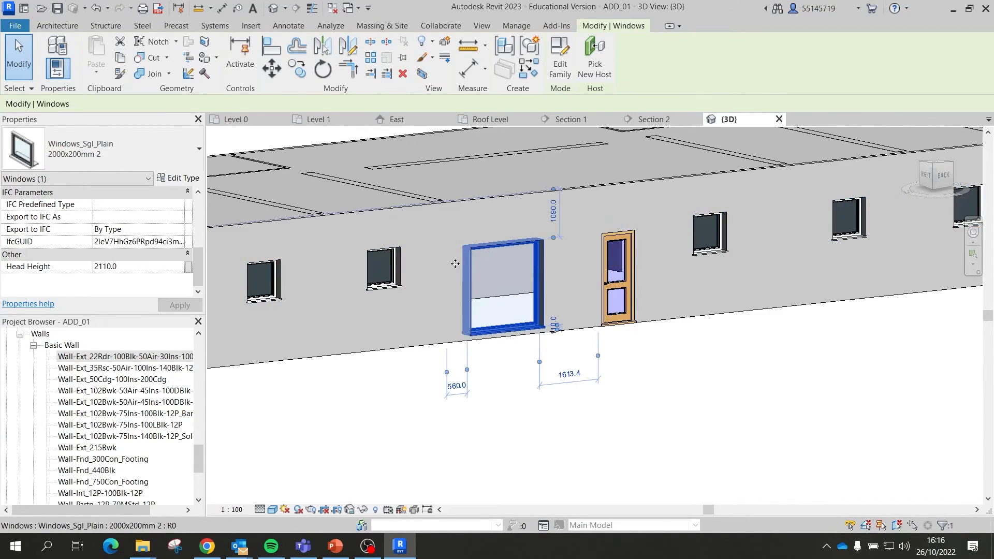
{"action": "left_click", "coordinate": [123, 267]}
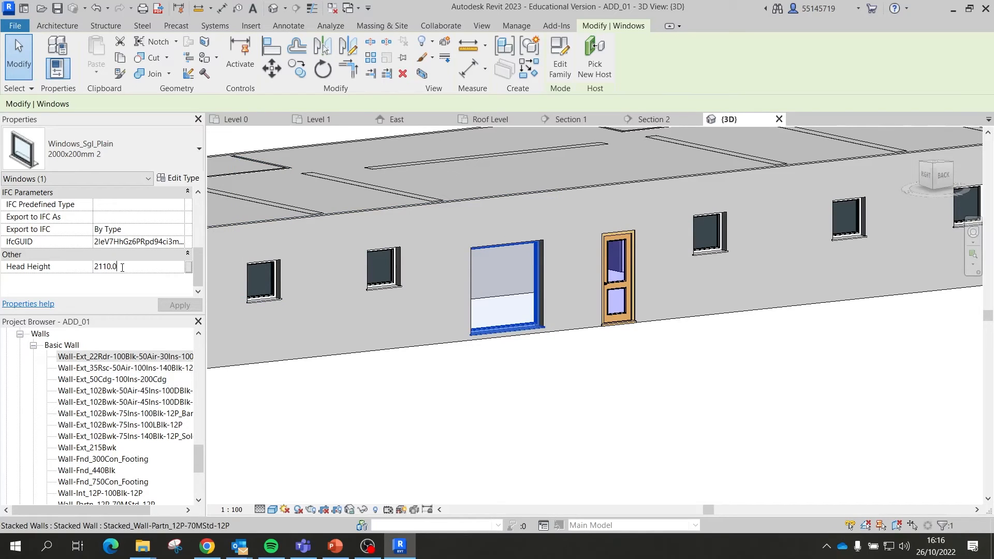
{"action": "double_click", "coordinate": [124, 266]}
{"action": "type", "text": "230"}
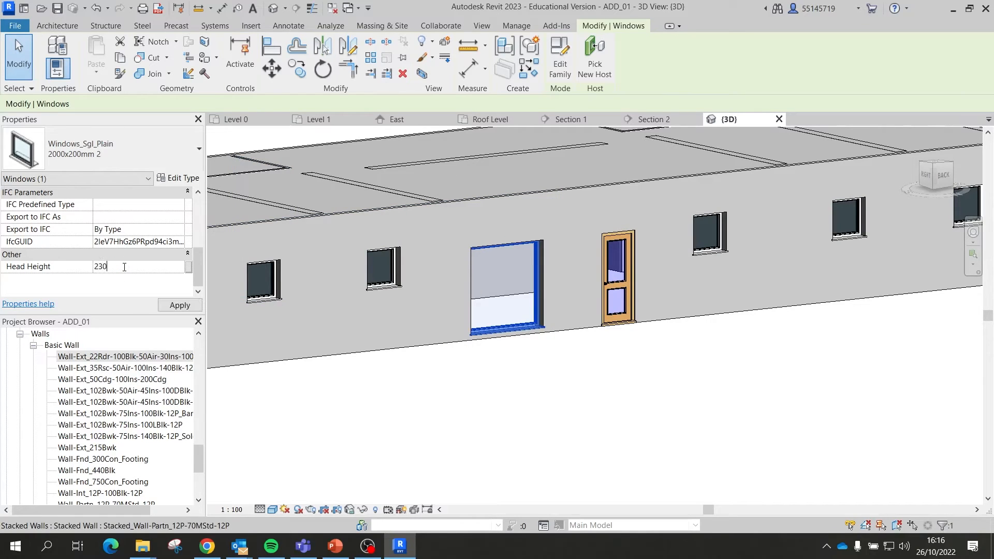
{"action": "type", "text": "0"}
{"action": "key", "text": "Return"}
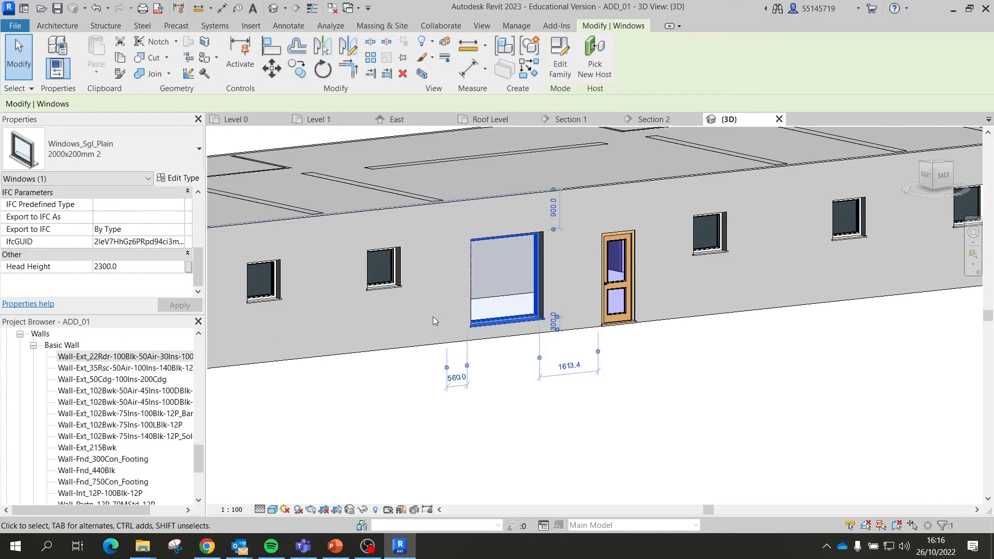
{"action": "scroll", "coordinate": [433, 316], "scroll_direction": "down", "scroll_amount": 3}
{"action": "left_click", "coordinate": [524, 352]}
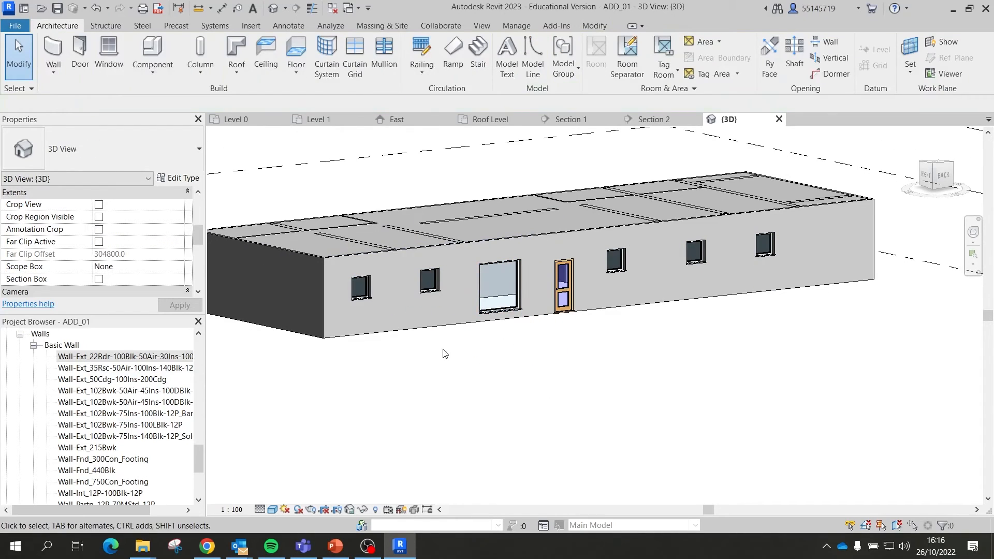
{"action": "scroll", "coordinate": [441, 349], "scroll_direction": "down", "scroll_amount": 2}
{"action": "middle_click_drag", "start_coordinate": [439, 348], "coordinate": [632, 406], "text": "shift"}
{"action": "scroll", "coordinate": [637, 365], "scroll_direction": "up", "scroll_amount": 3}
{"action": "scroll", "coordinate": [635, 363], "scroll_direction": "down", "scroll_amount": 2}
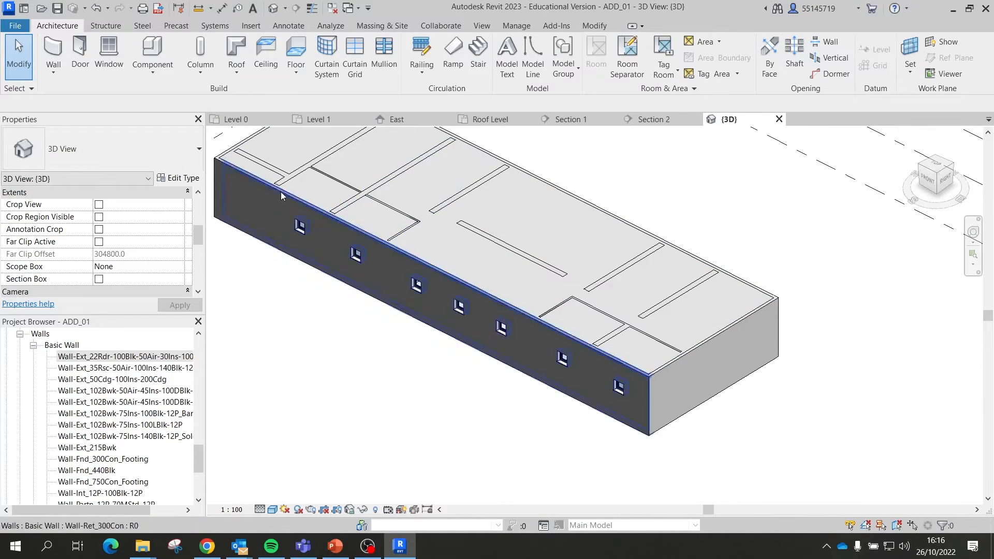
{"action": "left_click", "coordinate": [467, 228]}
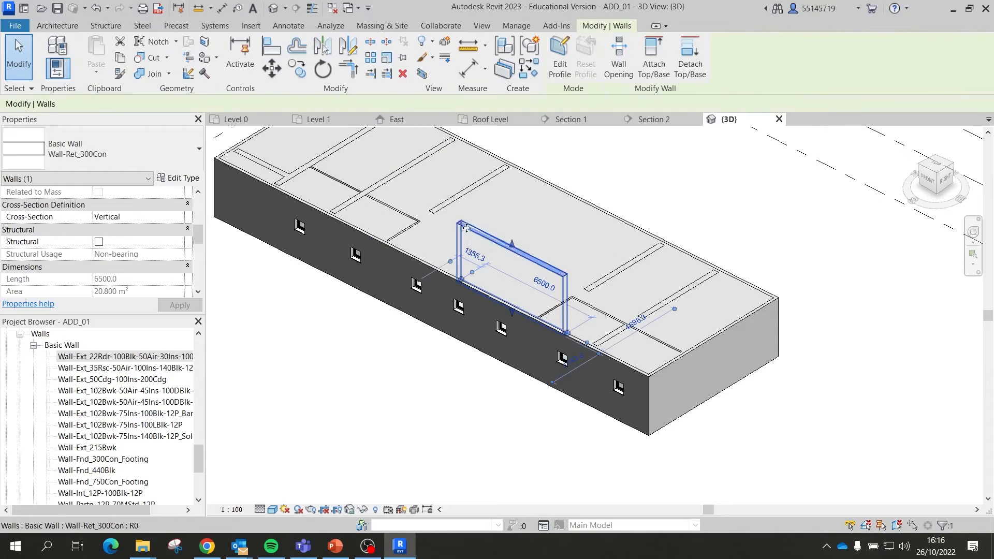
{"action": "left_click", "coordinate": [449, 200], "text": "ctrl"}
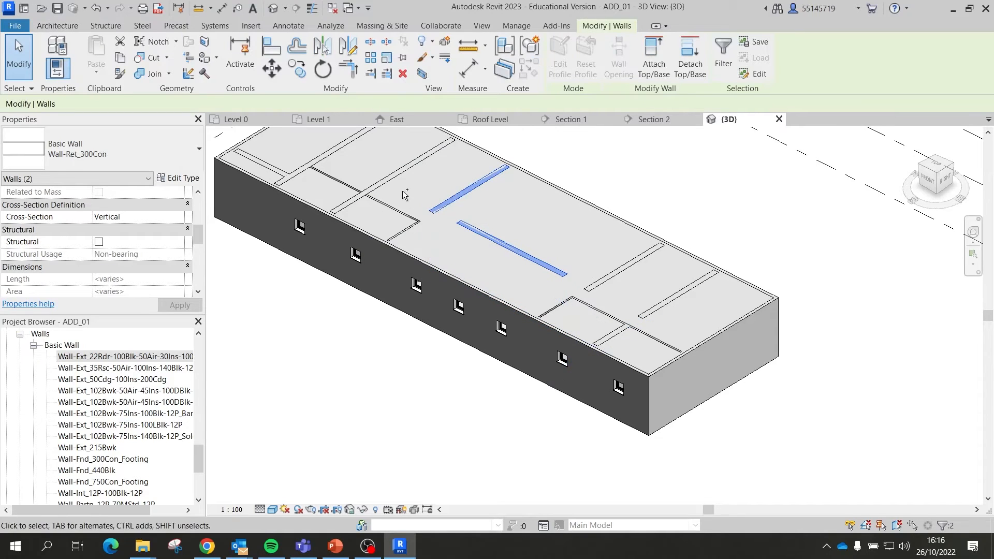
{"action": "left_click", "coordinate": [386, 178], "text": "ctrl"}
{"action": "left_click", "coordinate": [344, 188], "text": "ctrl"}
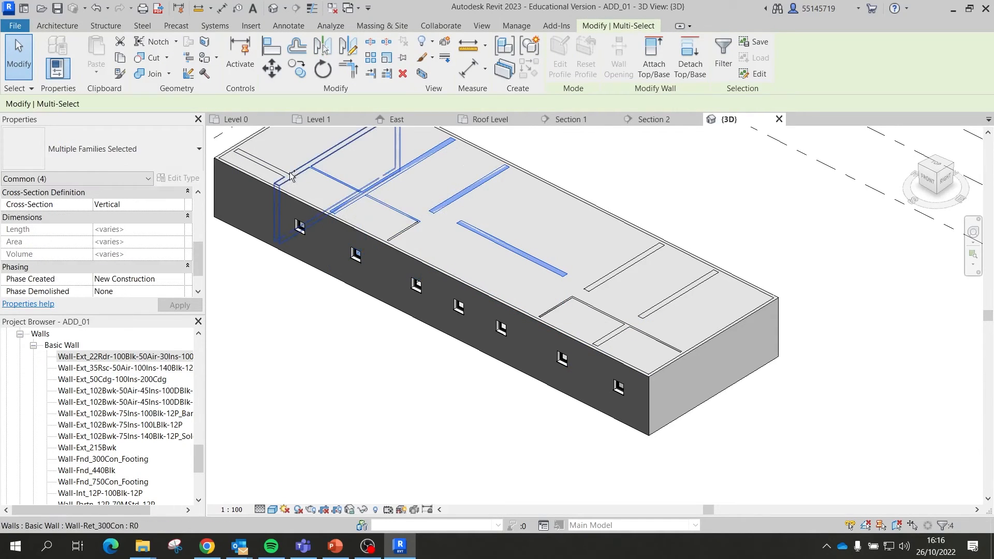
{"action": "left_click", "coordinate": [298, 176], "text": "ctrl"}
{"action": "left_click", "coordinate": [274, 171], "text": "ctrl"}
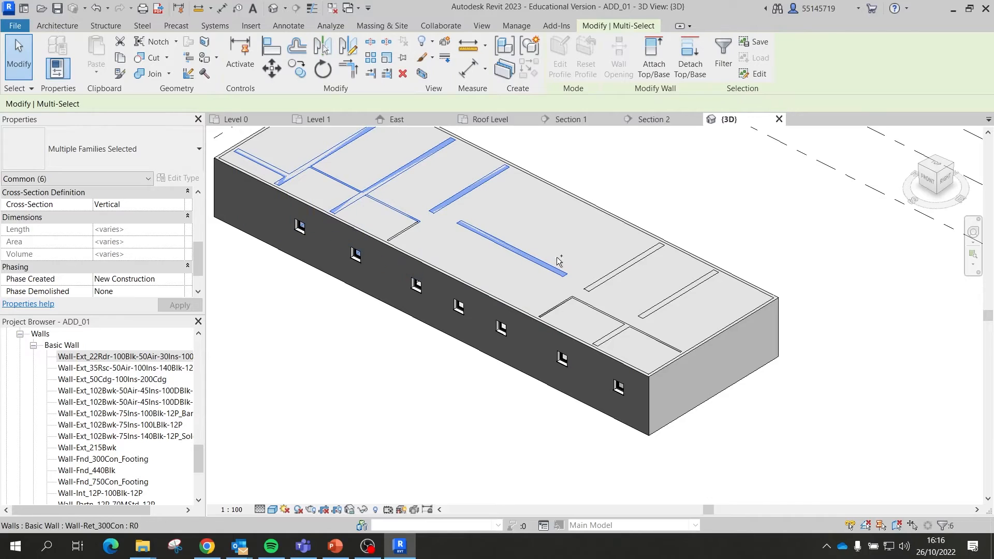
{"action": "left_click", "coordinate": [399, 235], "text": "ctrl"}
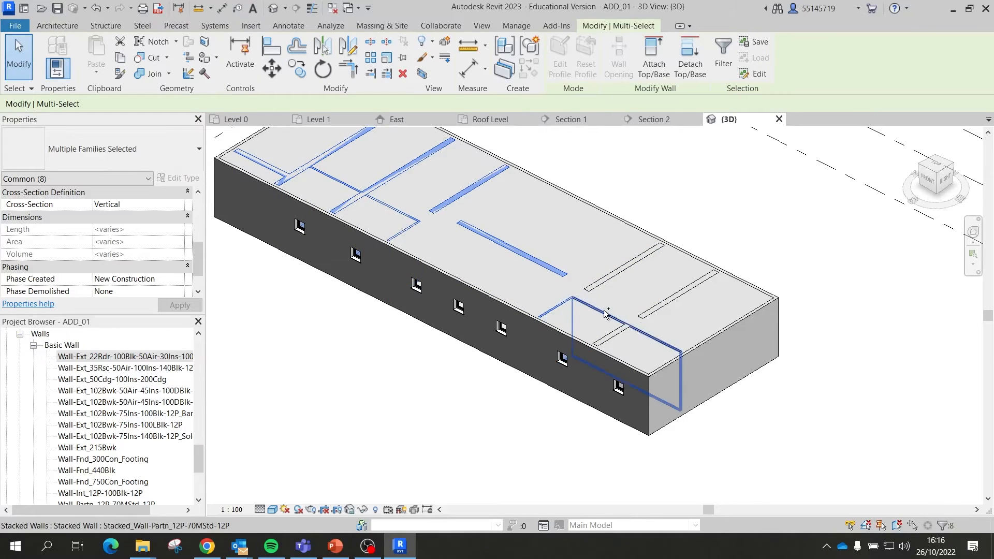
{"action": "left_click", "coordinate": [608, 316], "text": "ctrl"}
{"action": "left_click", "coordinate": [613, 273], "text": "ctrl"}
{"action": "left_click", "coordinate": [675, 296], "text": "ctrl"}
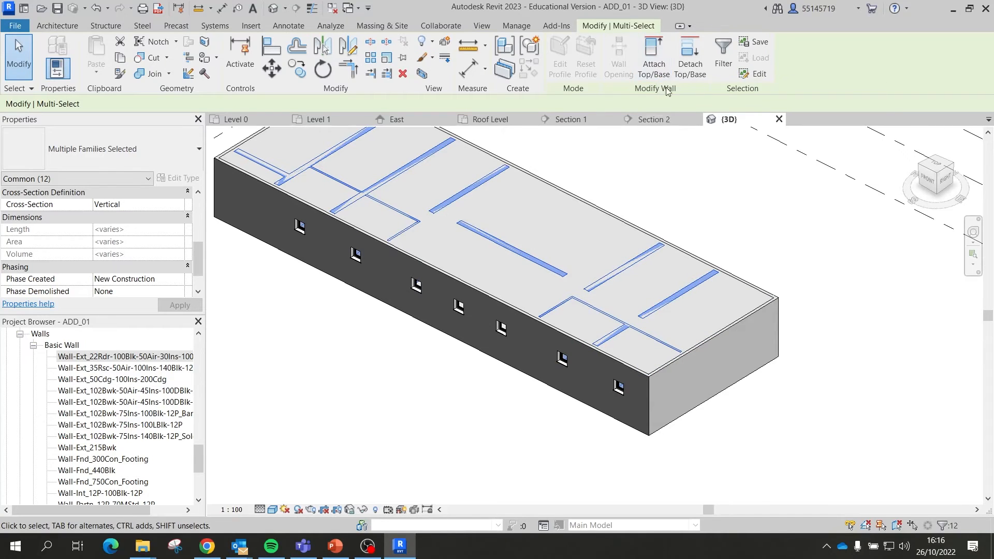
{"action": "left_click", "coordinate": [655, 57]}
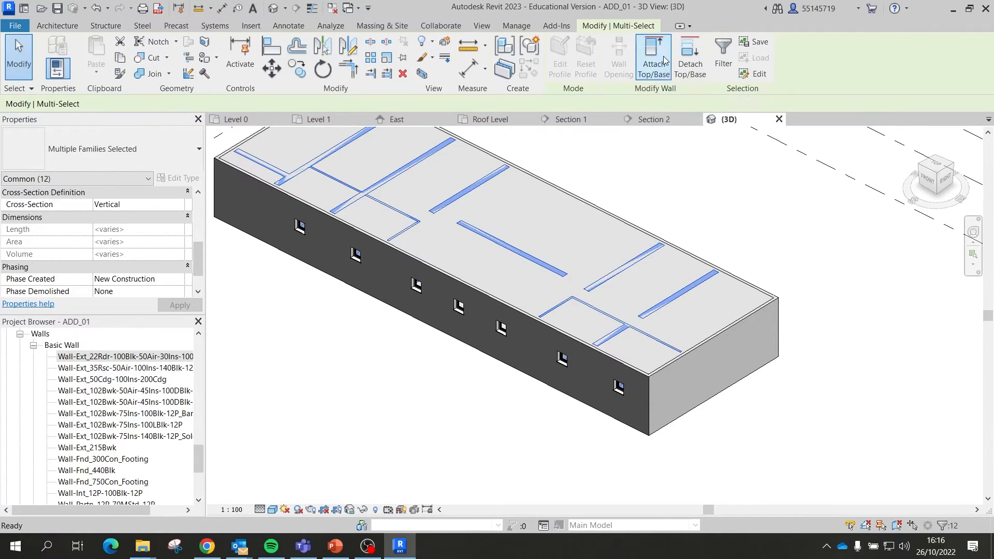
{"action": "left_click", "coordinate": [583, 209]}
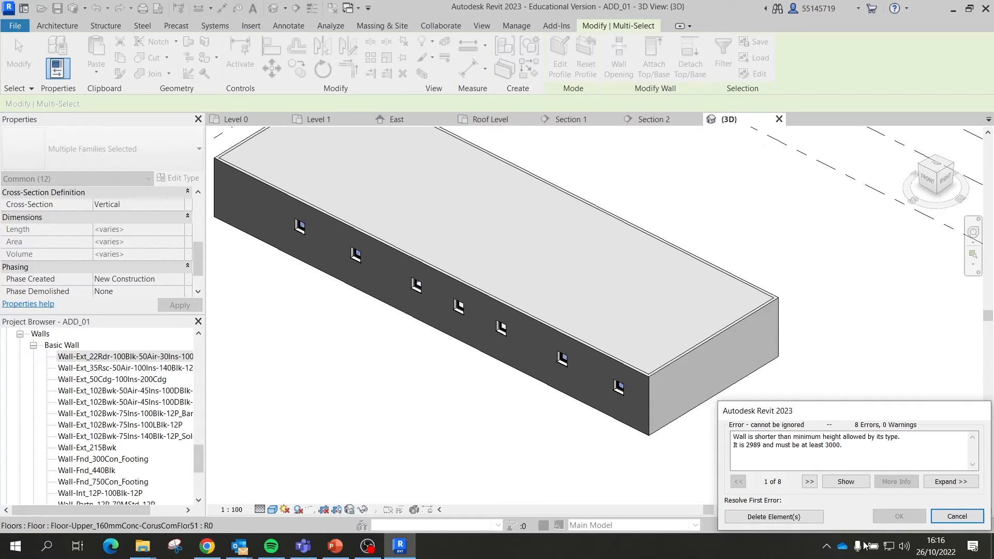
{"action": "left_click", "coordinate": [947, 514]}
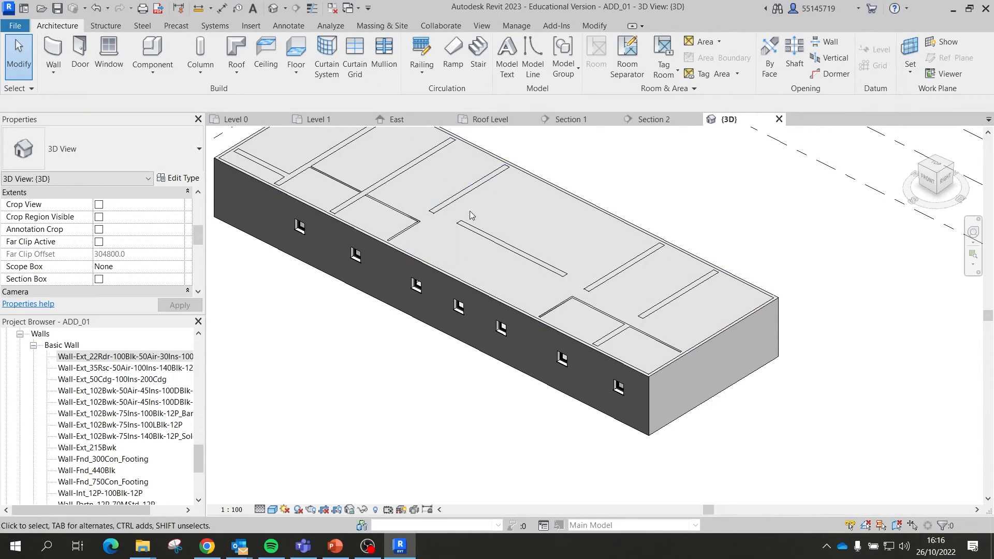
Step: Orbit the 3D model to a steeper top-down view, then switch to the Level 1 floor plan
{"action": "middle_click_drag", "start_coordinate": [451, 216], "coordinate": [624, 192], "text": "shift"}
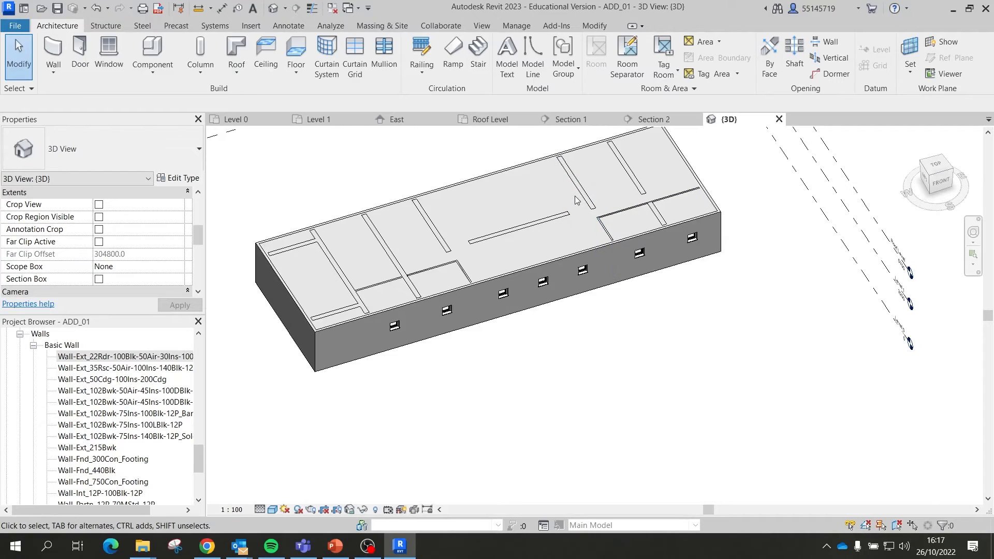
{"action": "scroll", "coordinate": [450, 274], "scroll_direction": "up", "scroll_amount": 3}
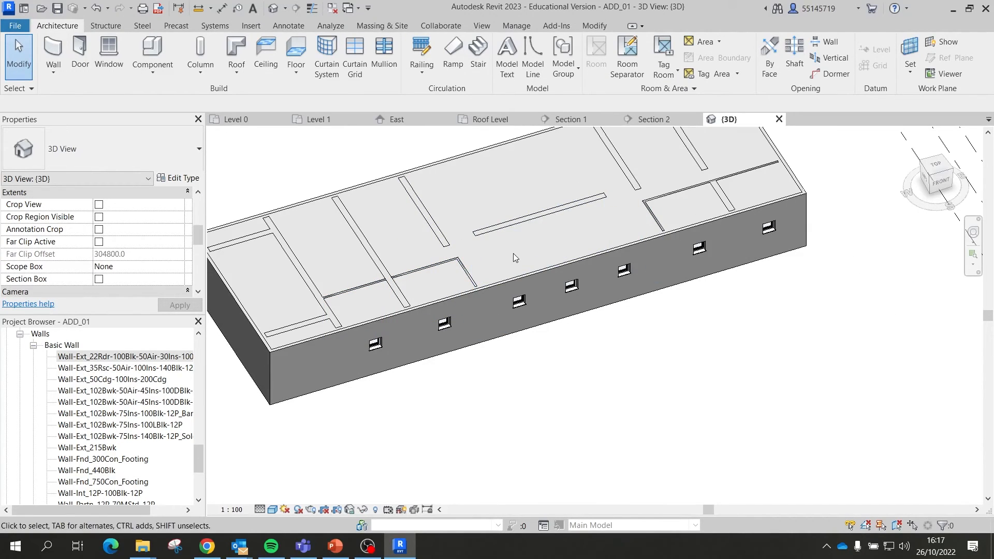
{"action": "scroll", "coordinate": [594, 240], "scroll_direction": "down", "scroll_amount": 3}
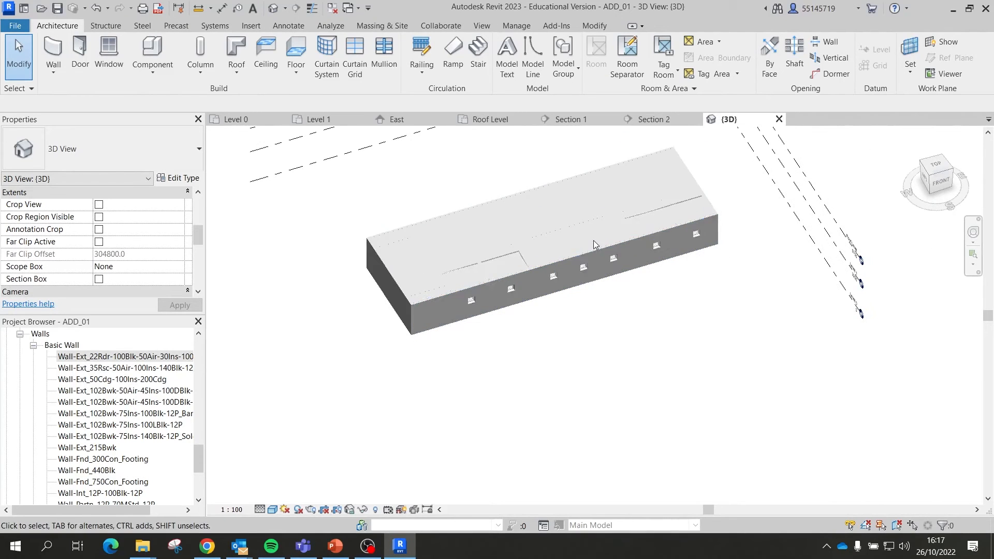
{"action": "middle_click_drag", "start_coordinate": [581, 253], "coordinate": [570, 297], "text": "shift"}
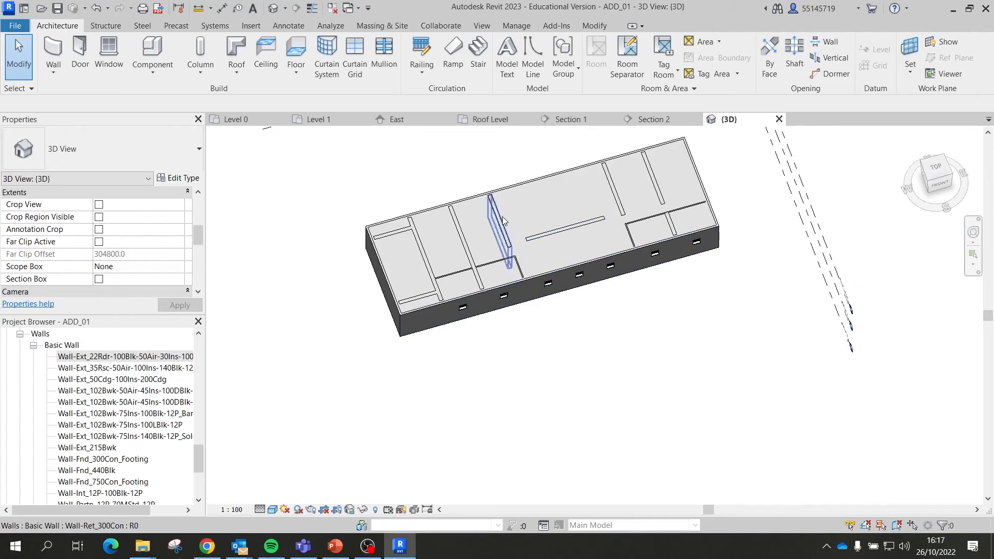
{"action": "left_click", "coordinate": [321, 119]}
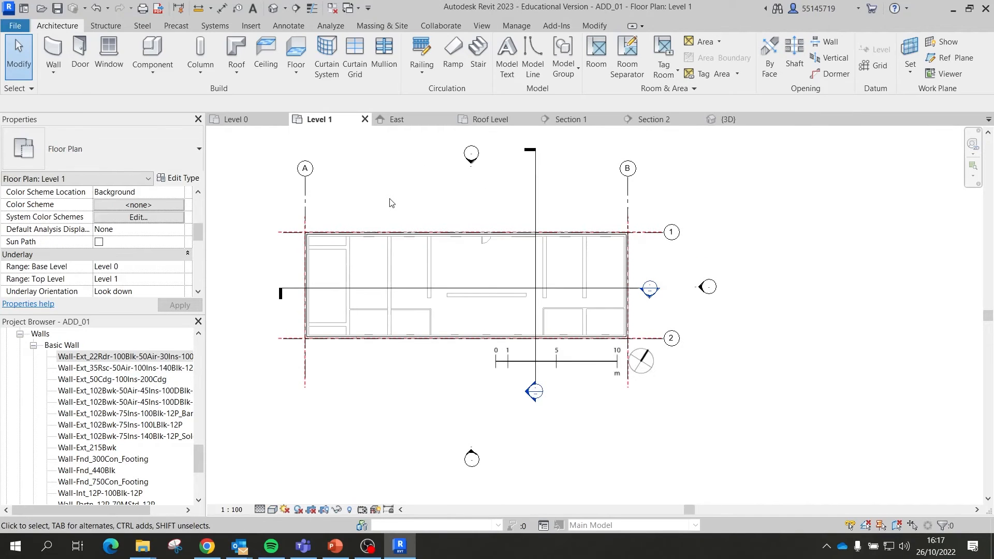
{"action": "scroll", "coordinate": [493, 286], "scroll_direction": "up", "scroll_amount": 2}
{"action": "scroll", "coordinate": [784, 294], "scroll_direction": "down", "scroll_amount": 1}
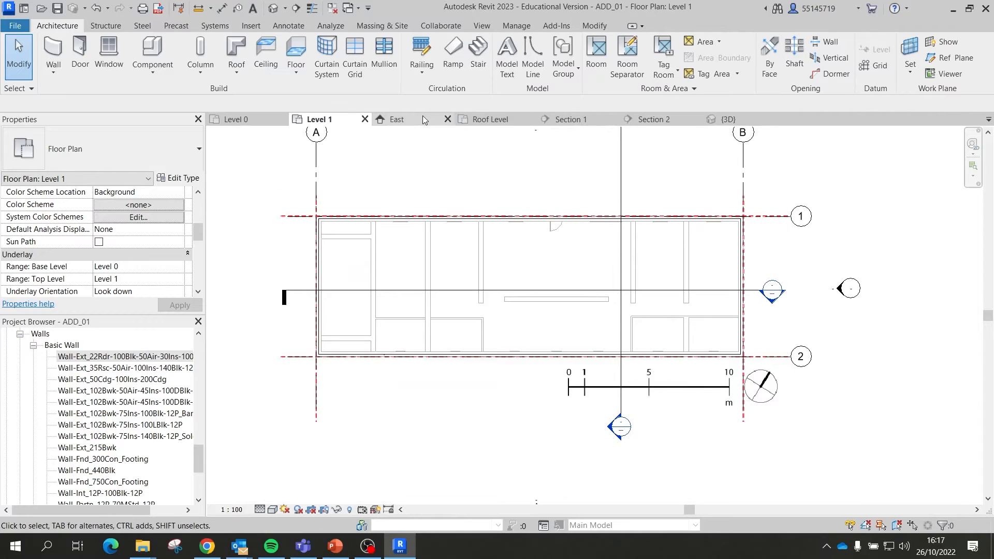
Step: Close the East elevation and glance at Roof Level before returning to Level 1
{"action": "left_click", "coordinate": [447, 119]}
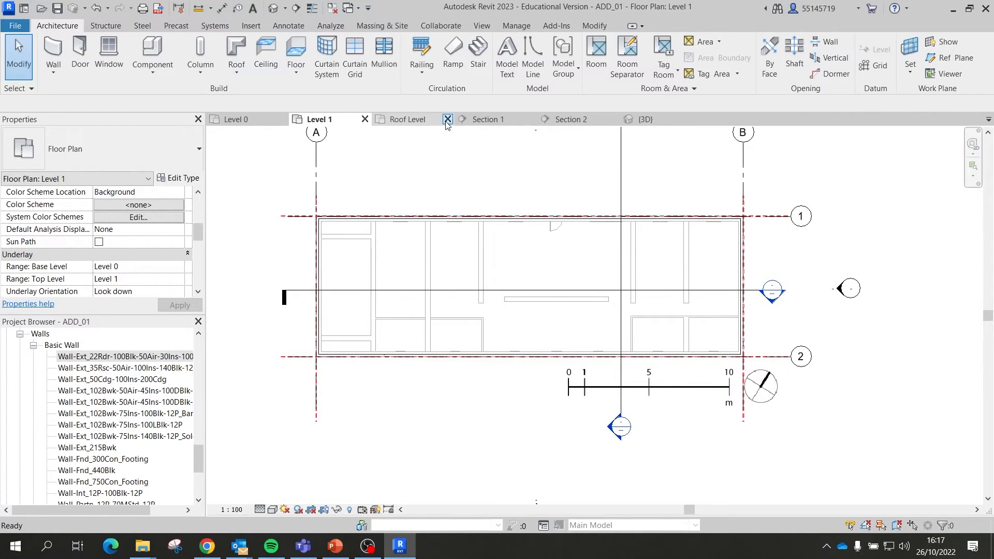
{"action": "left_click", "coordinate": [421, 122]}
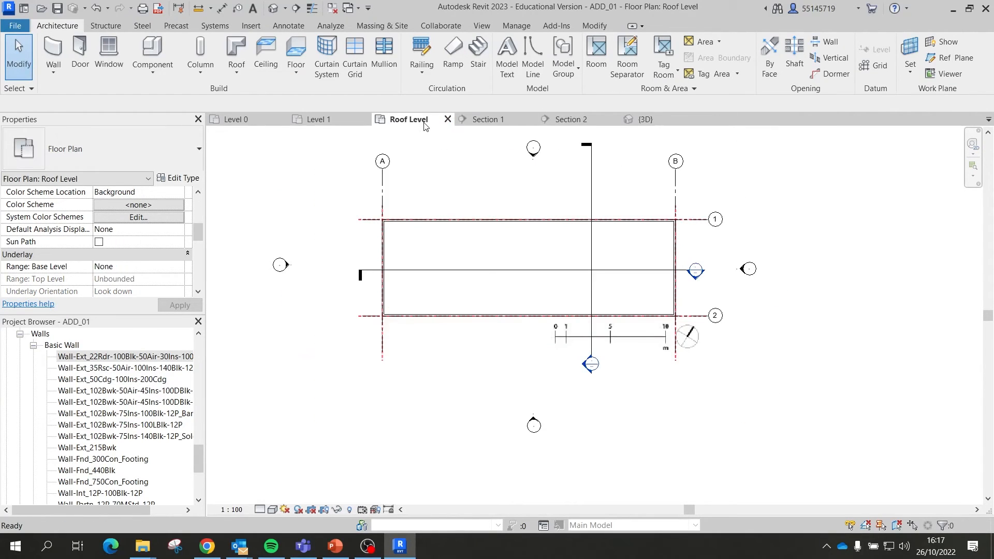
{"action": "left_click", "coordinate": [343, 120]}
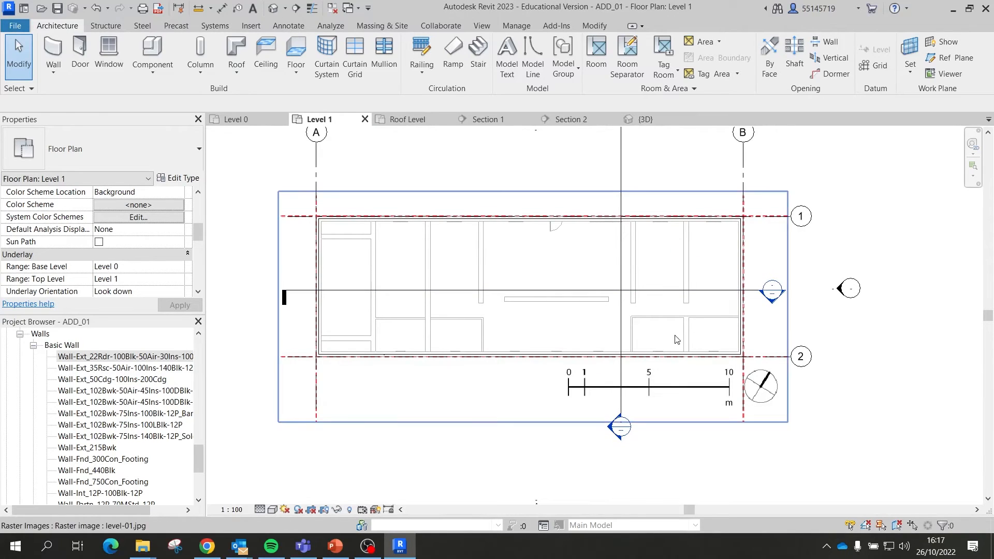
Step: Set the Level 1 plan to Hidden Line and check the underlay floor-plan image
{"action": "left_click", "coordinate": [273, 510]}
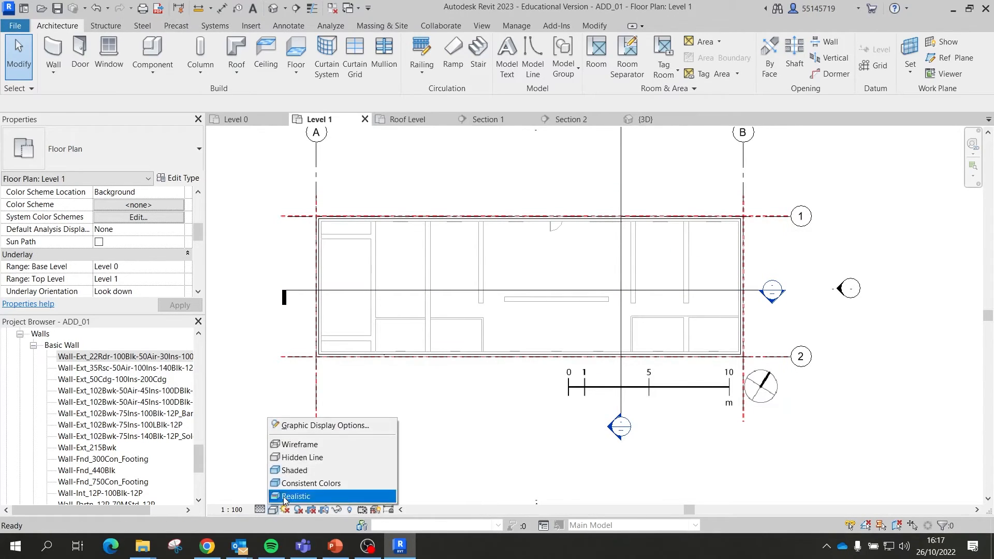
{"action": "left_click", "coordinate": [296, 457]}
{"action": "scroll", "coordinate": [621, 279], "scroll_direction": "up", "scroll_amount": 3}
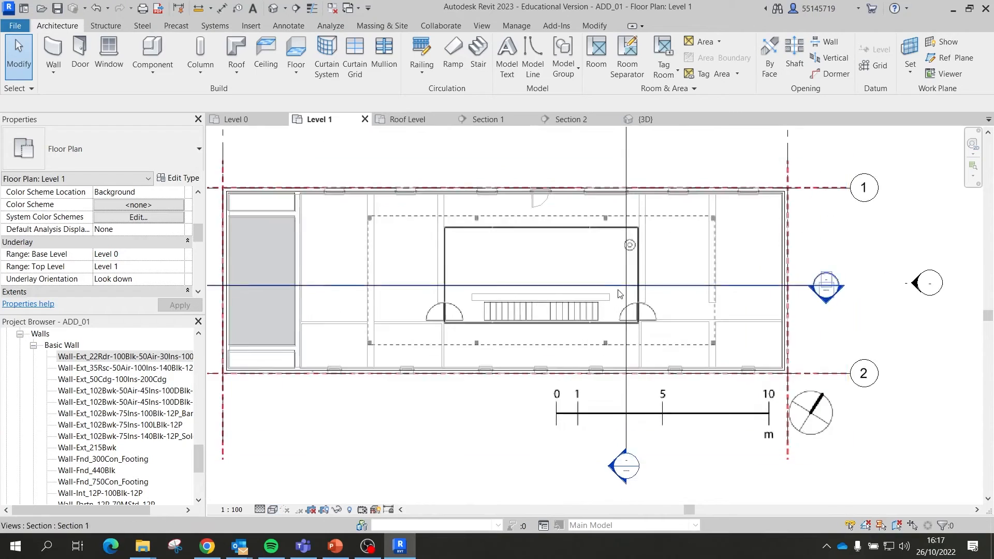
{"action": "scroll", "coordinate": [585, 241], "scroll_direction": "down", "scroll_amount": 2}
{"action": "left_click", "coordinate": [517, 228]}
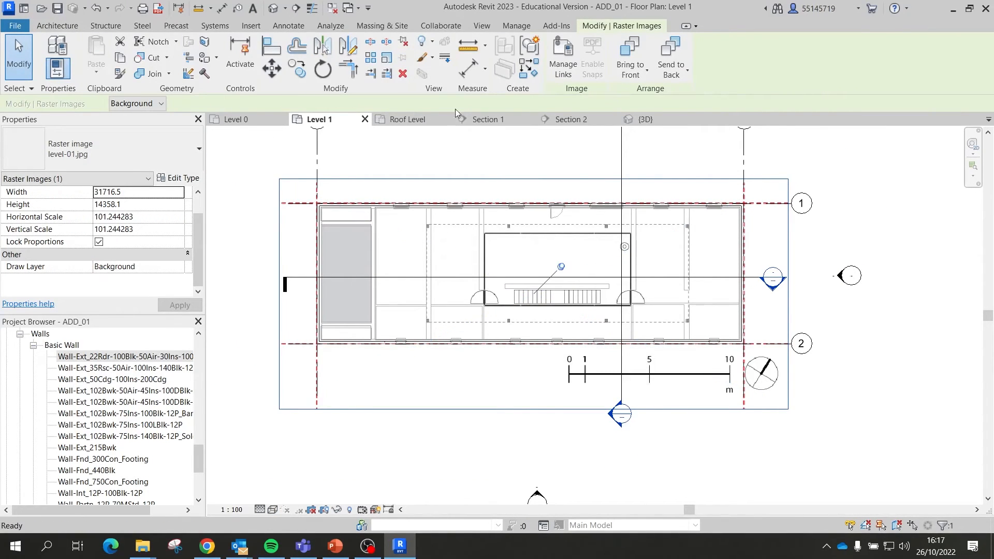
{"action": "left_click", "coordinate": [835, 257]}
{"action": "scroll", "coordinate": [534, 304], "scroll_direction": "up", "scroll_amount": 2}
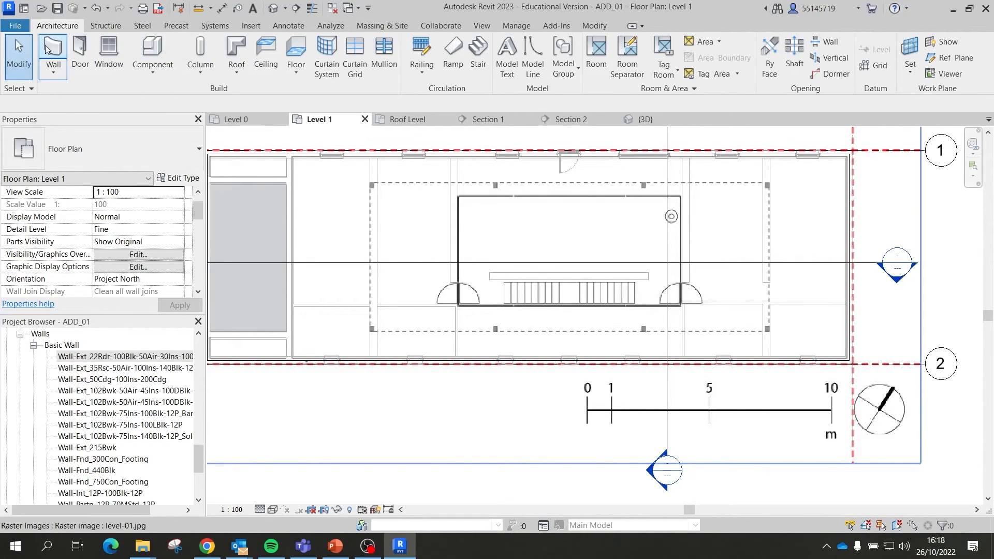
Step: Start a Curtain_Wall-Empty wall in rectangle mode and review its top constraint options
{"action": "left_click", "coordinate": [63, 50]}
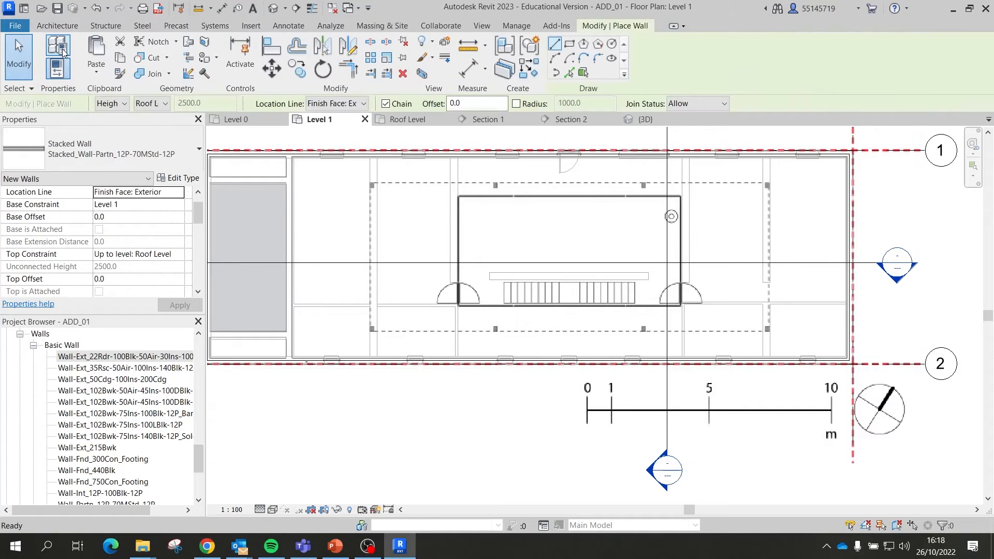
{"action": "left_click", "coordinate": [91, 159]}
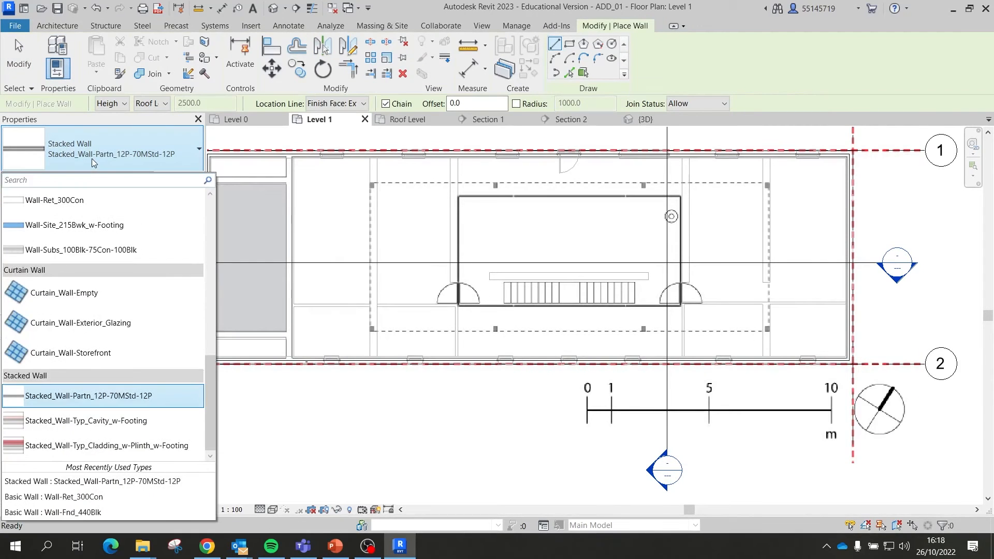
{"action": "left_click", "coordinate": [59, 297]}
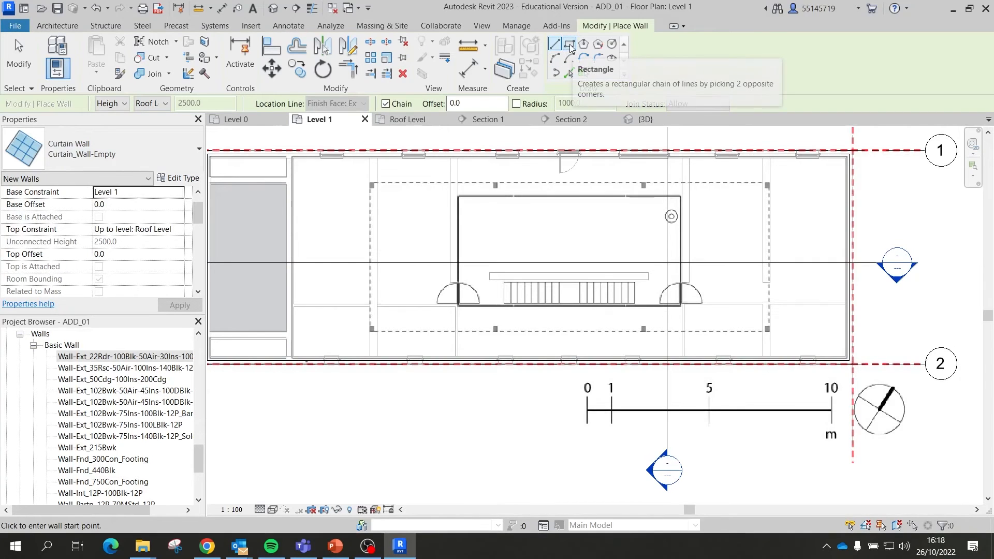
{"action": "left_click", "coordinate": [570, 44]}
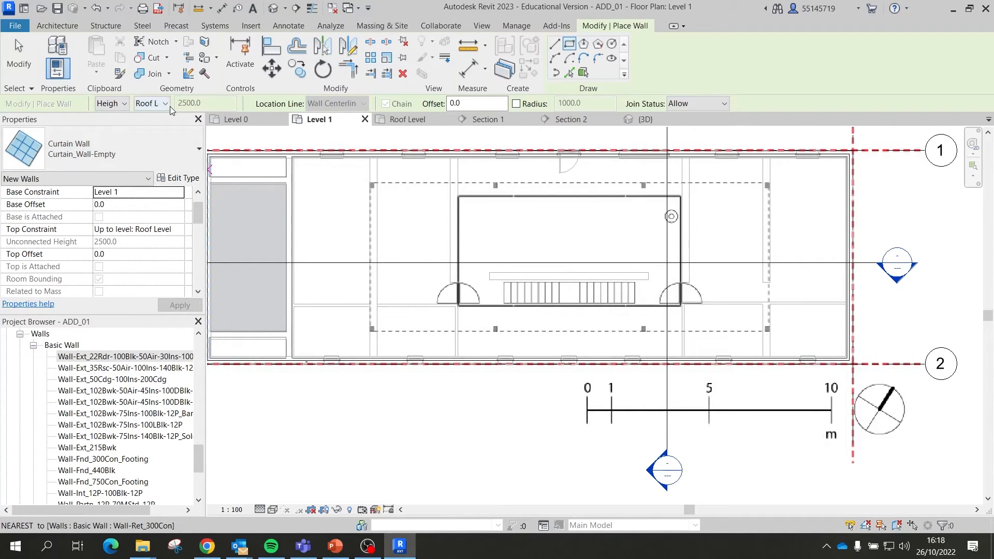
{"action": "left_click", "coordinate": [150, 103]}
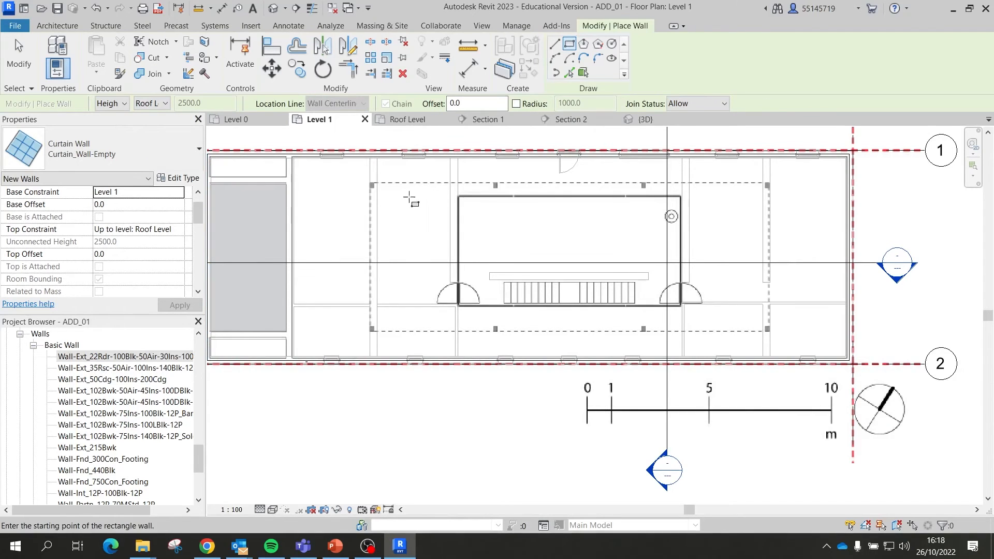
Step: Draw the curtain-wall rectangle between opposite corners around the central first-floor area
{"action": "scroll", "coordinate": [370, 183], "scroll_direction": "up", "scroll_amount": 5}
{"action": "scroll", "coordinate": [372, 184], "scroll_direction": "up", "scroll_amount": 3}
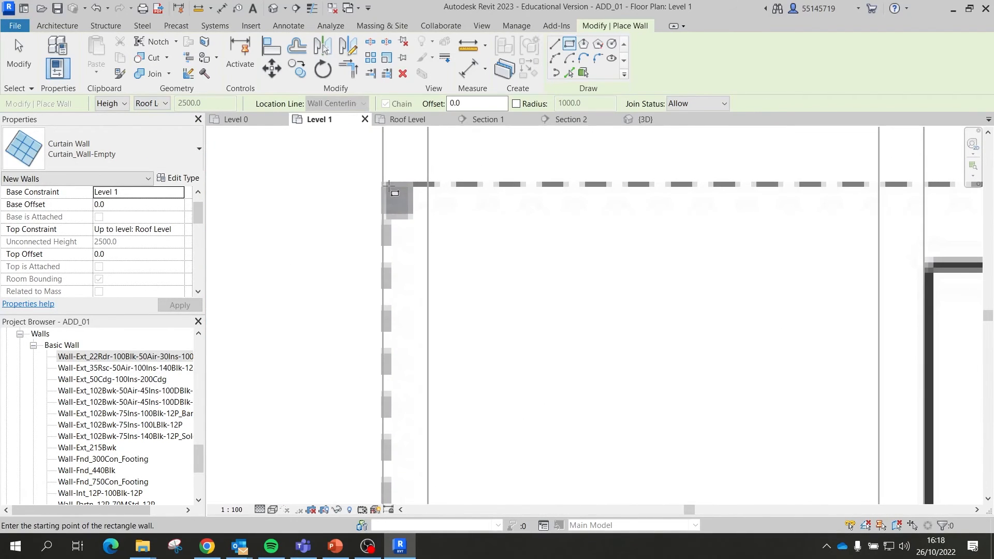
{"action": "left_click", "coordinate": [390, 186]}
{"action": "scroll", "coordinate": [342, 207], "scroll_direction": "down", "scroll_amount": 6}
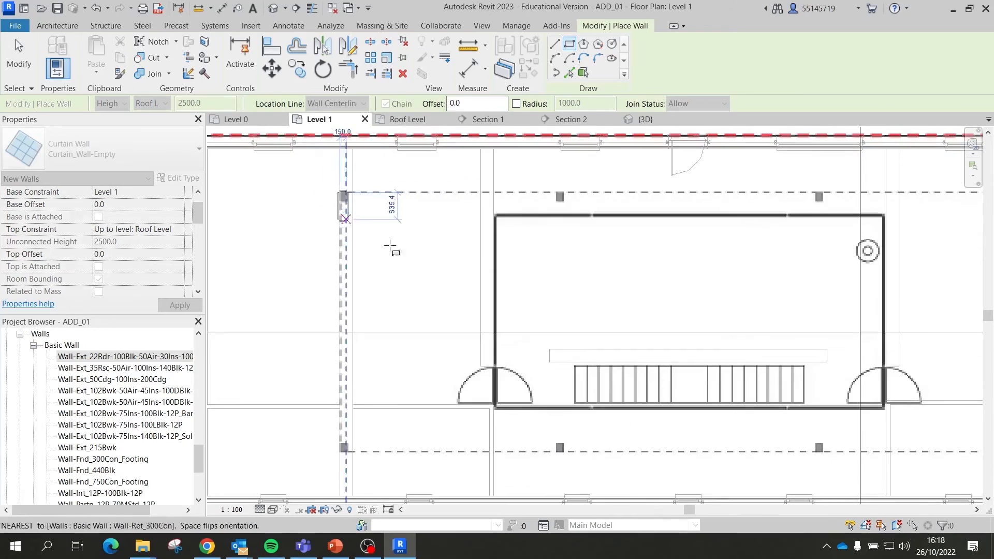
{"action": "scroll", "coordinate": [433, 266], "scroll_direction": "down", "scroll_amount": 5}
{"action": "scroll", "coordinate": [744, 359], "scroll_direction": "up", "scroll_amount": 5}
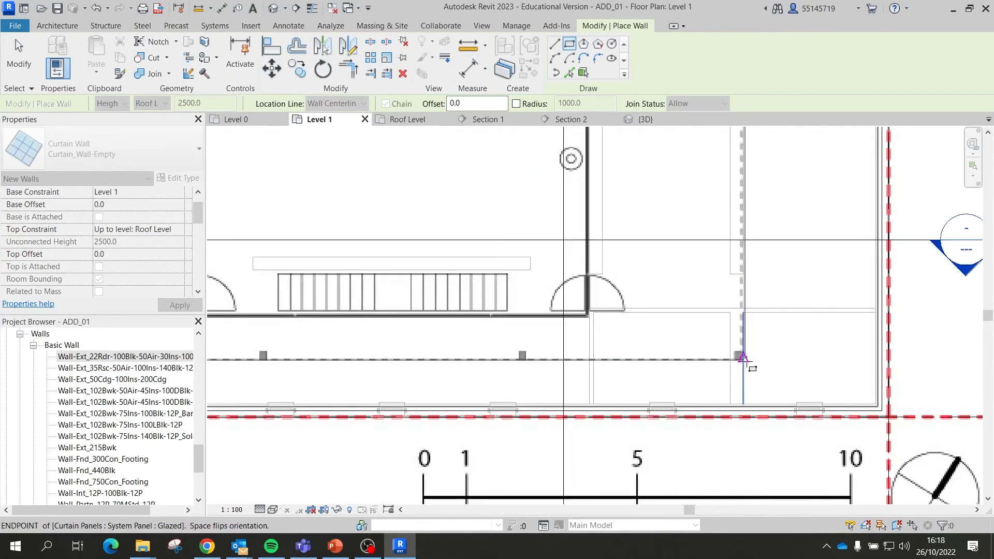
{"action": "scroll", "coordinate": [743, 358], "scroll_direction": "up", "scroll_amount": 5}
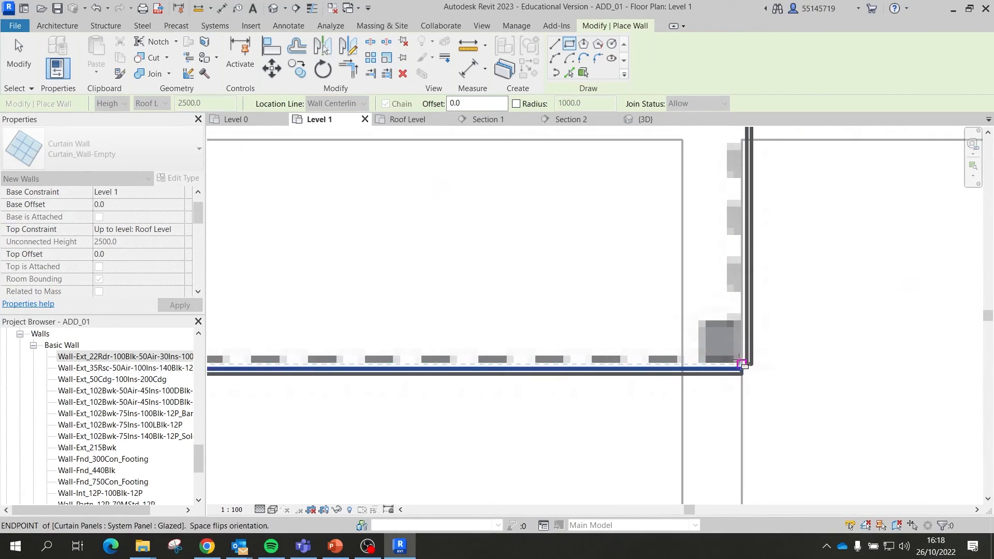
{"action": "scroll", "coordinate": [741, 362], "scroll_direction": "up", "scroll_amount": 3}
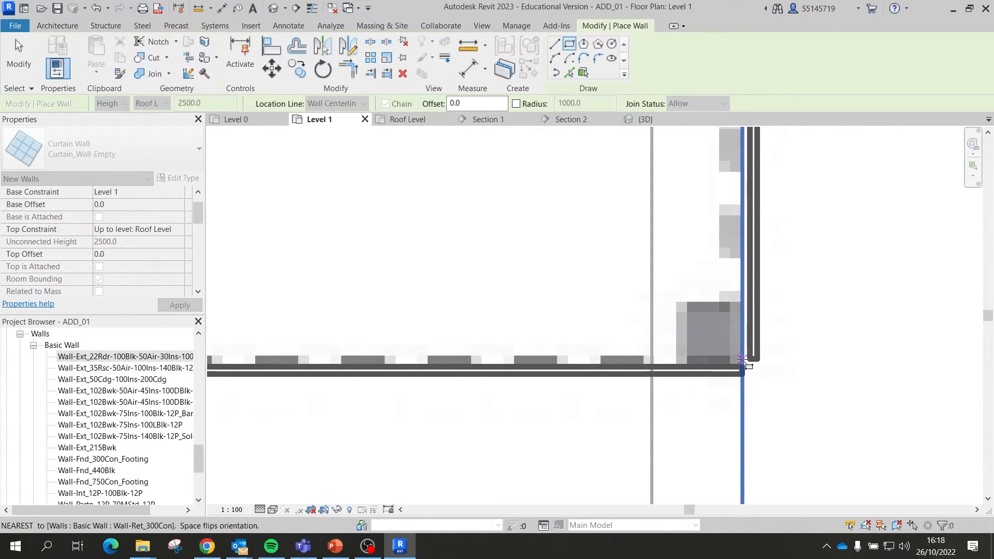
{"action": "left_click", "coordinate": [743, 358]}
{"action": "scroll", "coordinate": [745, 363], "scroll_direction": "down", "scroll_amount": 6}
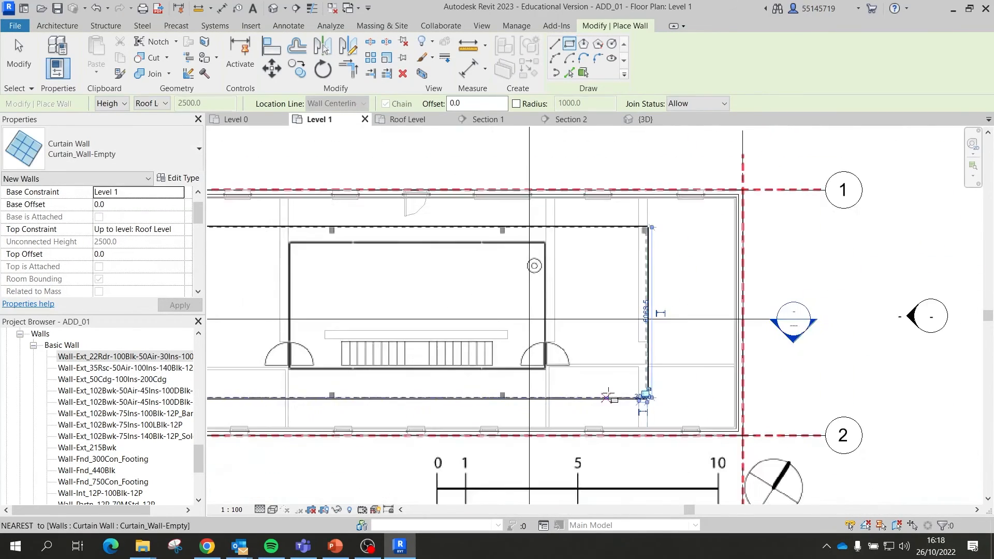
{"action": "scroll", "coordinate": [608, 396], "scroll_direction": "down", "scroll_amount": 3}
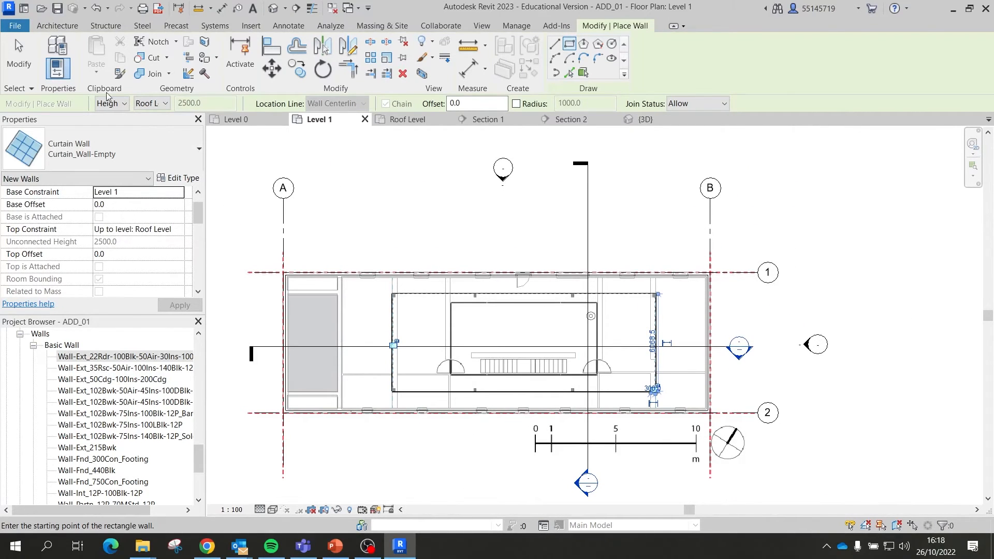
{"action": "left_click", "coordinate": [18, 57]}
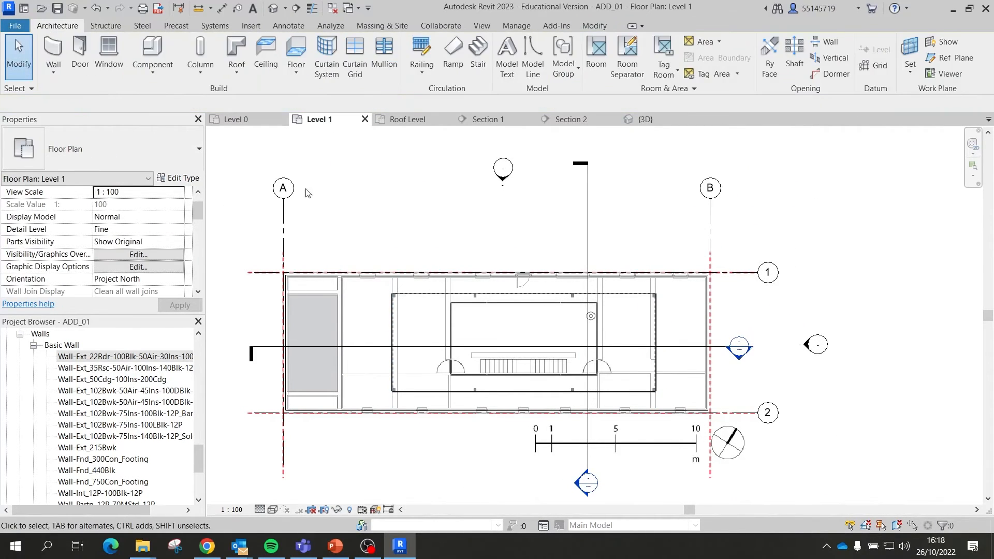
Step: Check the curtain-wall enclosure in the 3D view, then return to the Roof Level plan
{"action": "left_click", "coordinate": [643, 124]}
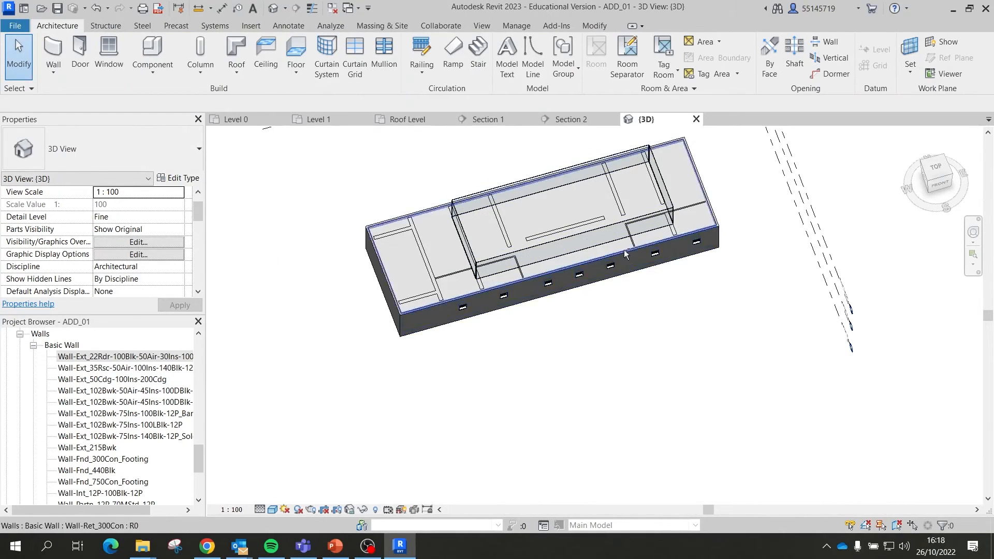
{"action": "middle_click_drag", "start_coordinate": [625, 253], "coordinate": [536, 323], "text": "shift"}
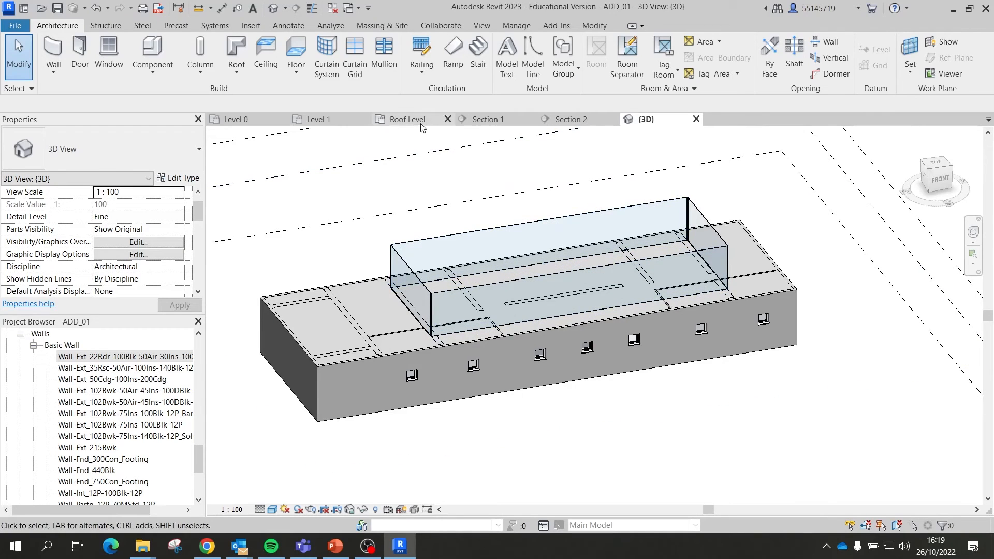
{"action": "left_click", "coordinate": [407, 119]}
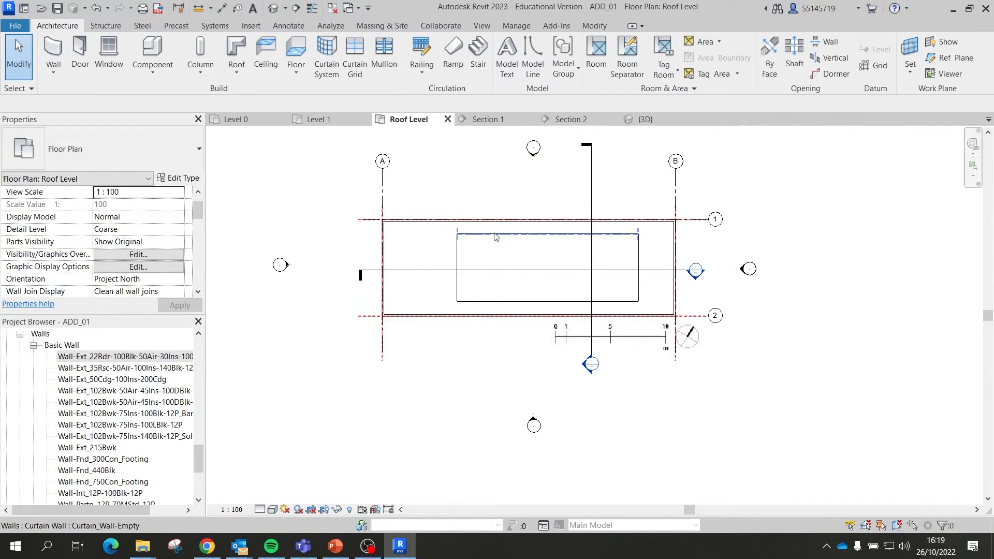
Step: Inspect the left curtain wall and the roof-line underlay image, then clear the selection
{"action": "scroll", "coordinate": [457, 263], "scroll_direction": "up", "scroll_amount": 3}
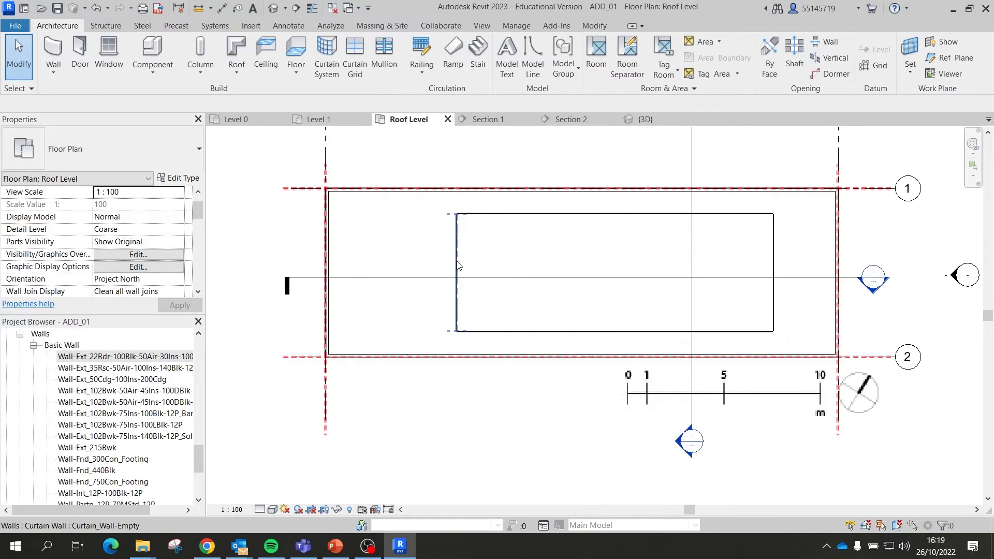
{"action": "left_click", "coordinate": [457, 265]}
{"action": "left_click", "coordinate": [556, 261]}
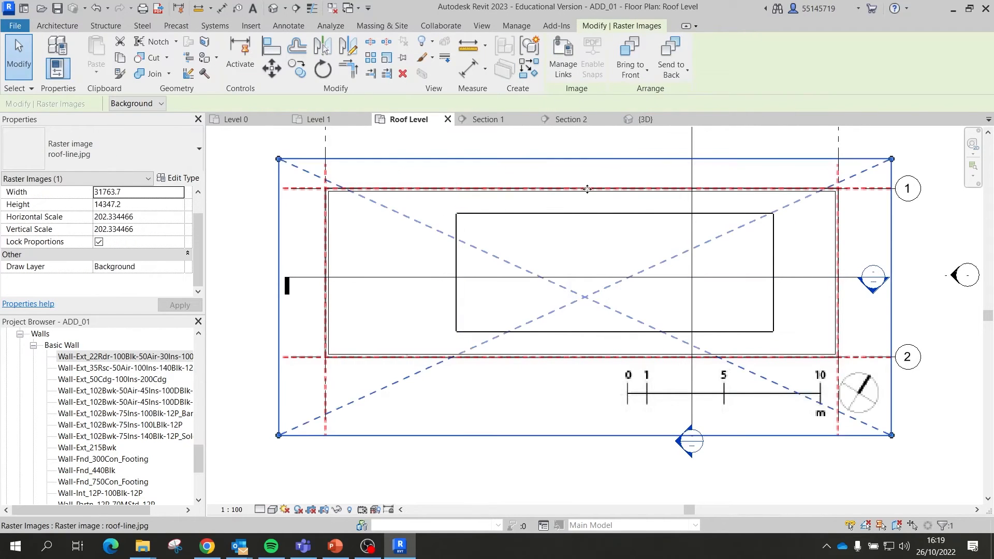
{"action": "left_click", "coordinate": [866, 144]}
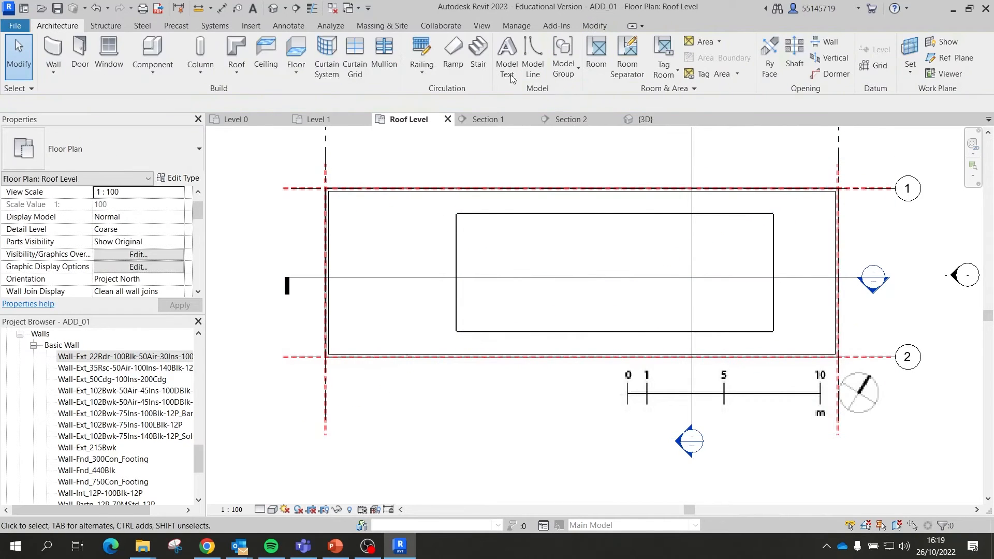
Step: Create a 30° Roof by Footprint from the picked curtain walls and view it in 3D
{"action": "left_click", "coordinate": [234, 54]}
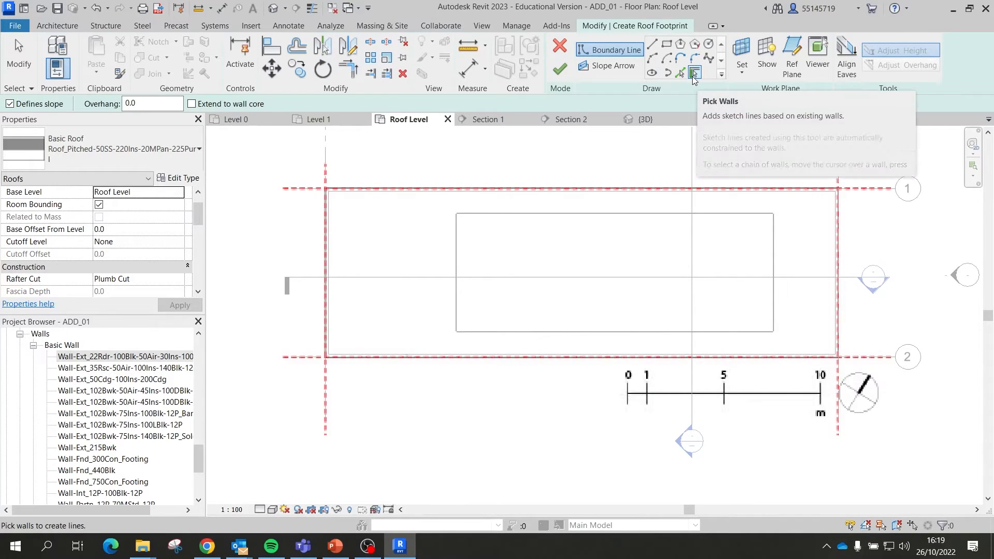
{"action": "left_click", "coordinate": [524, 214]}
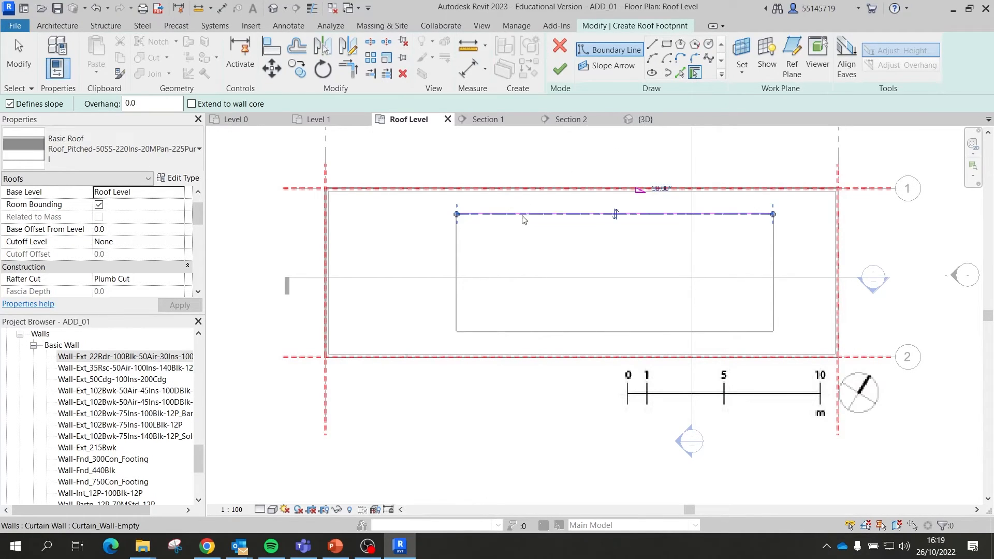
{"action": "left_click", "coordinate": [458, 228]}
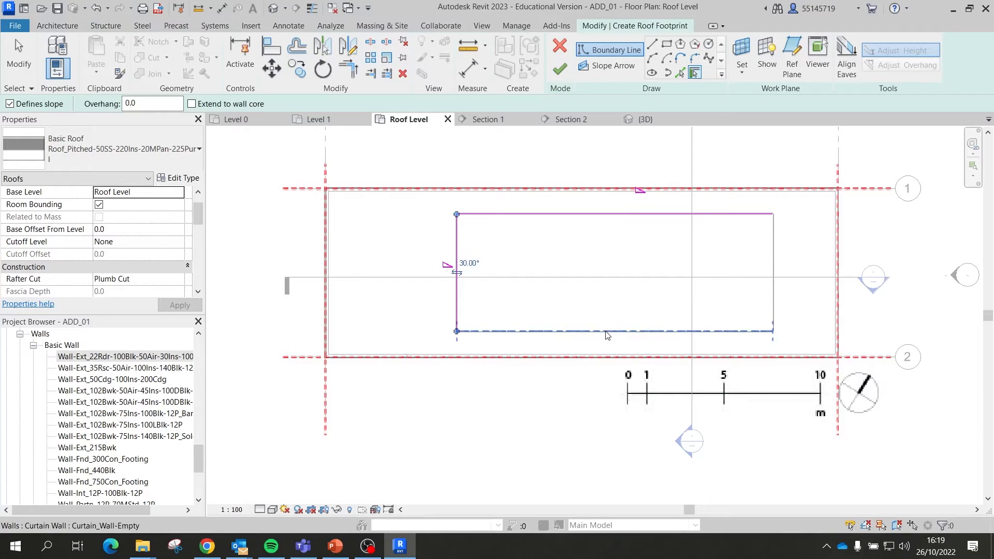
{"action": "left_click", "coordinate": [607, 333]}
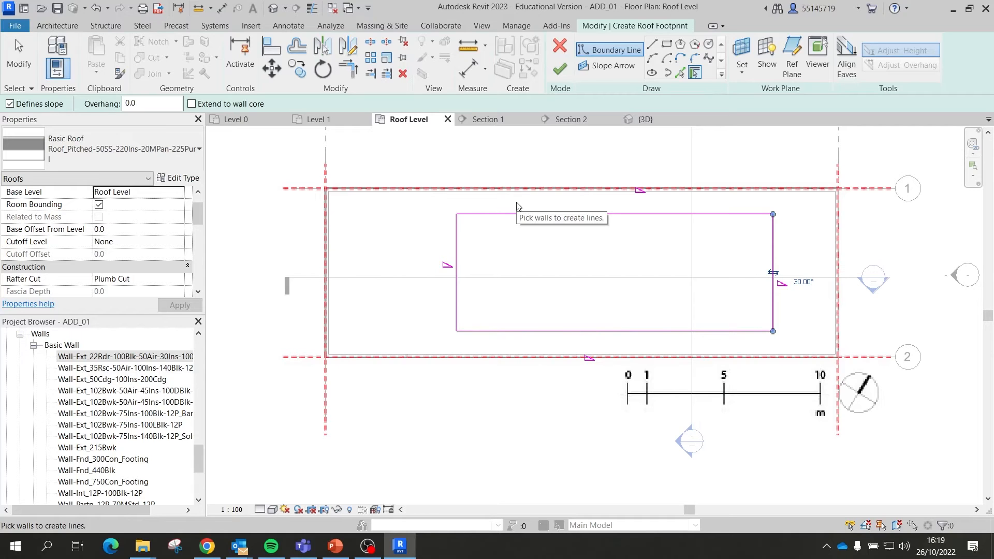
{"action": "left_click", "coordinate": [560, 68]}
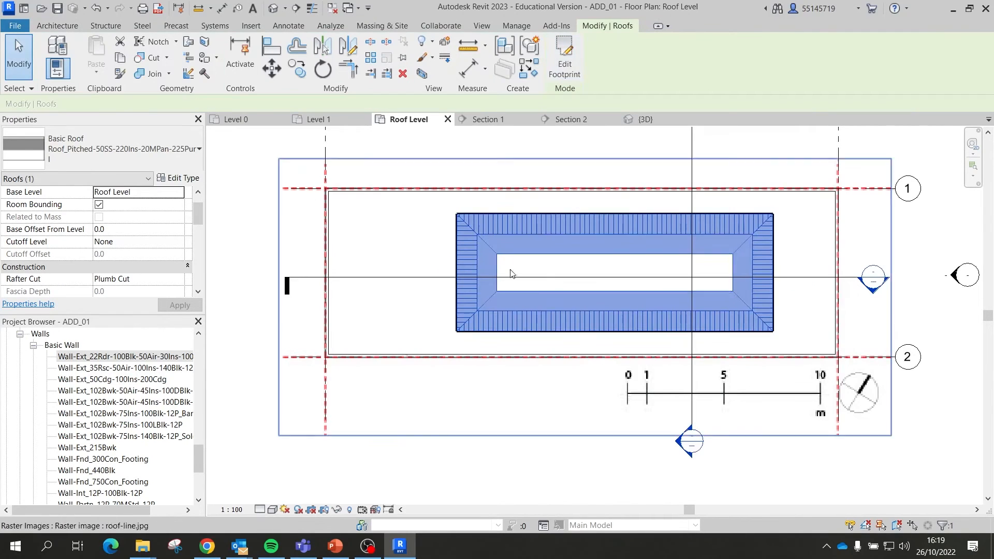
{"action": "left_click", "coordinate": [666, 120]}
{"action": "key", "text": "Escape"}
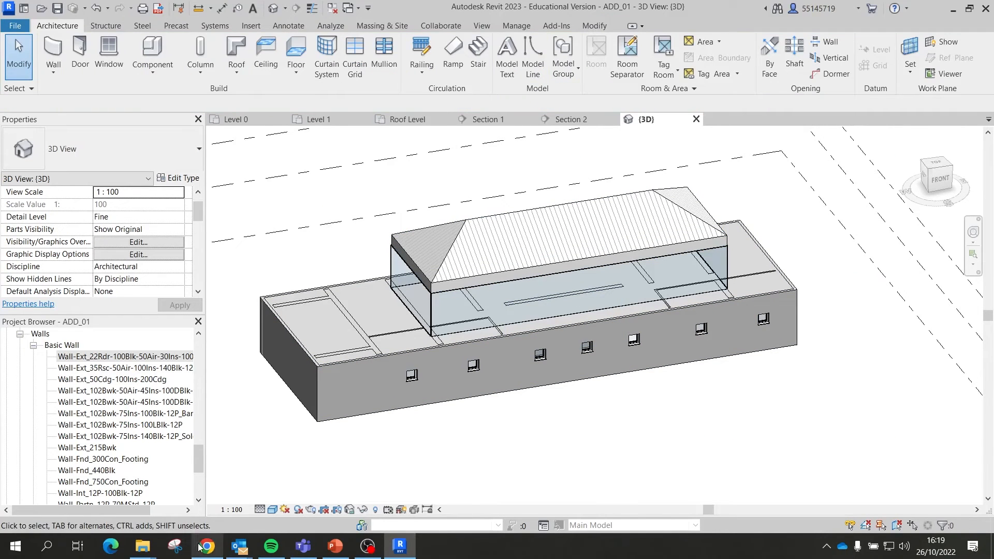
Step: View De Blas House images 05, level-00 and 03 in Photos, then return to Revit
{"action": "mouse_move", "coordinate": [150, 544]}
{"action": "left_click", "coordinate": [270, 510]}
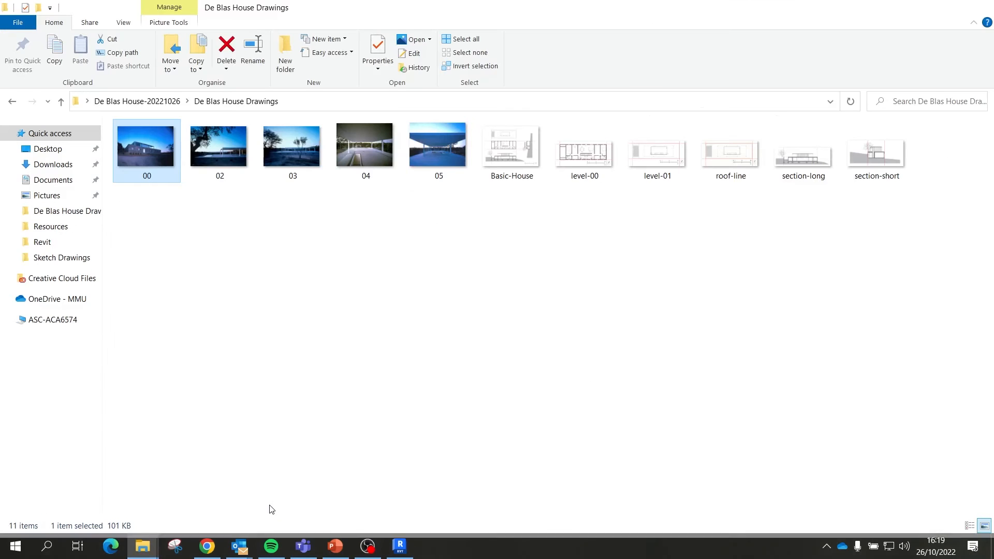
{"action": "left_click", "coordinate": [453, 157]}
{"action": "double_click", "coordinate": [453, 161]}
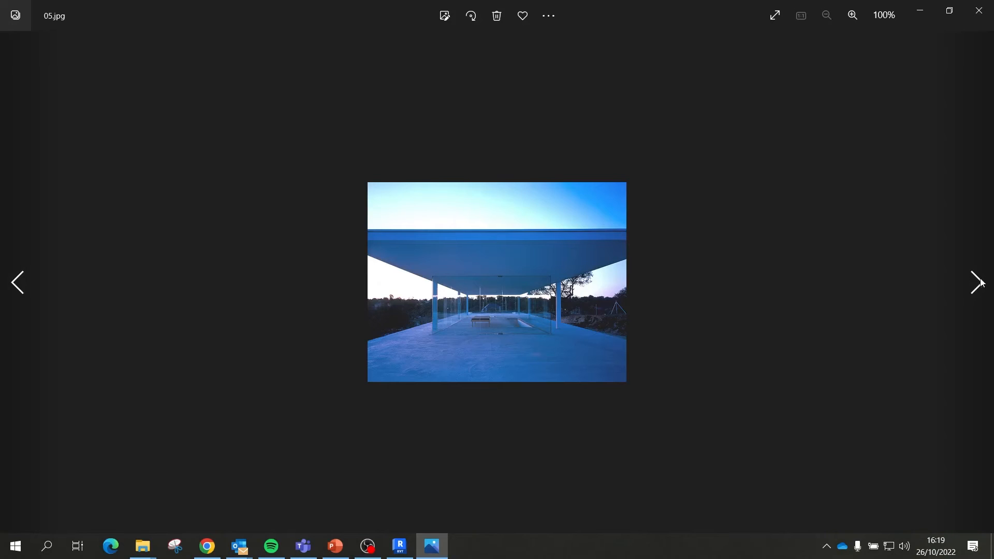
{"action": "left_click", "coordinate": [976, 283]}
{"action": "left_click", "coordinate": [976, 283]}
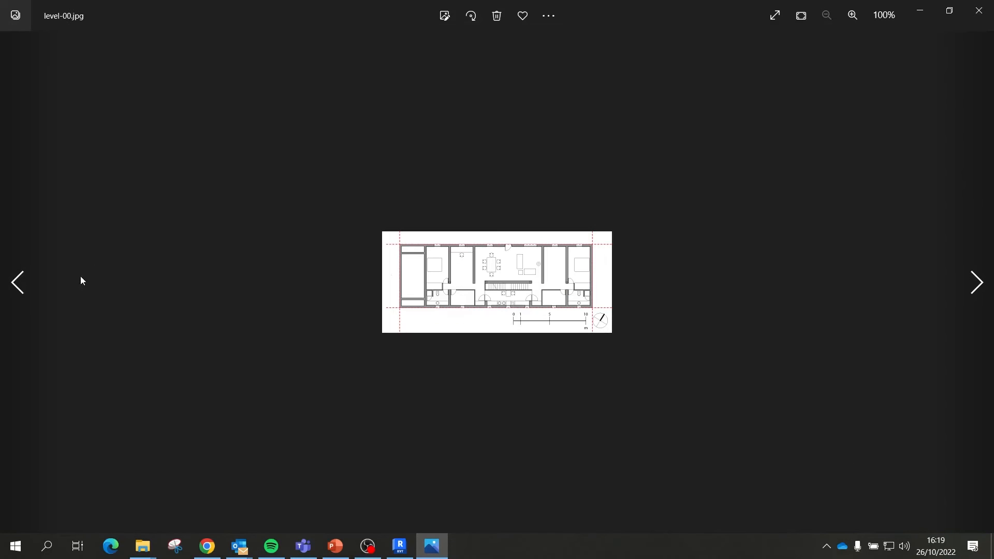
{"action": "left_click", "coordinate": [35, 281]}
{"action": "left_click", "coordinate": [35, 280]}
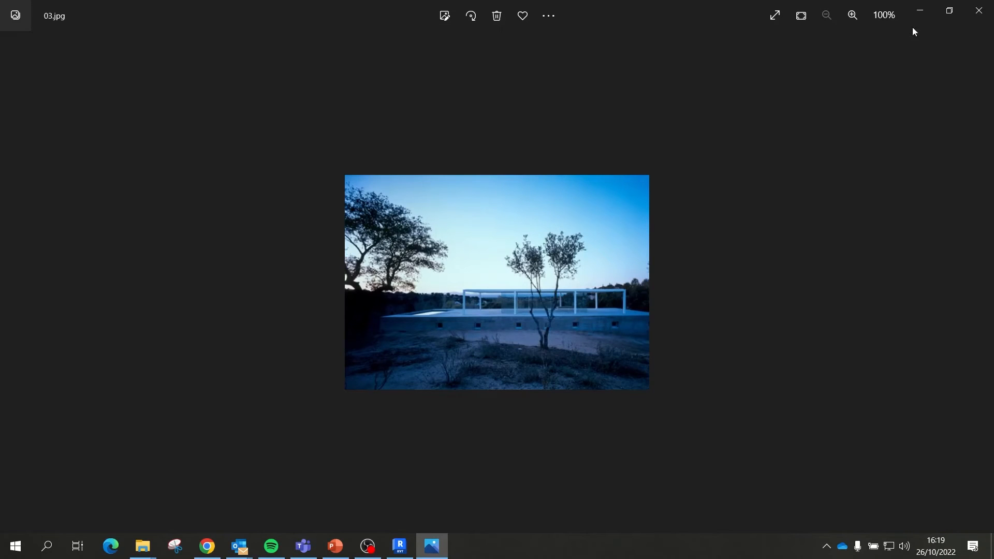
{"action": "left_click", "coordinate": [979, 10]}
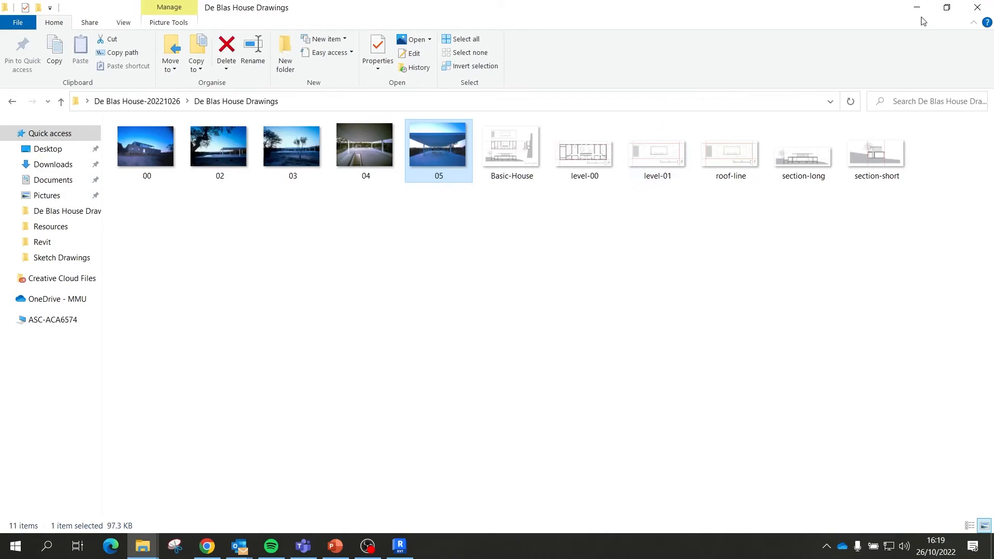
{"action": "left_click", "coordinate": [916, 7]}
Step: Clear Defines Roof Slope on all four footprint edges of the Roof_Pitched roof and finish the sketch
{"action": "left_click", "coordinate": [527, 277]}
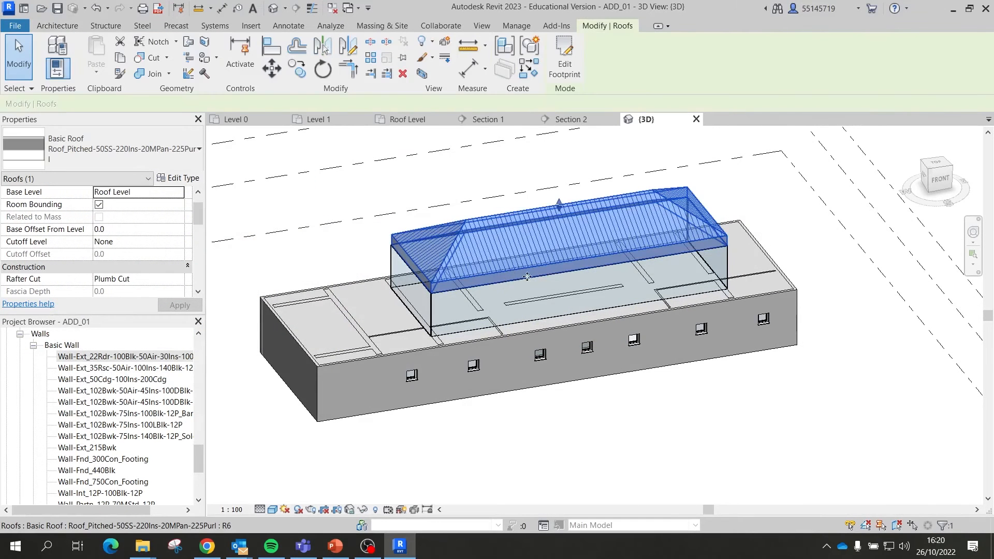
{"action": "left_click", "coordinate": [570, 63]}
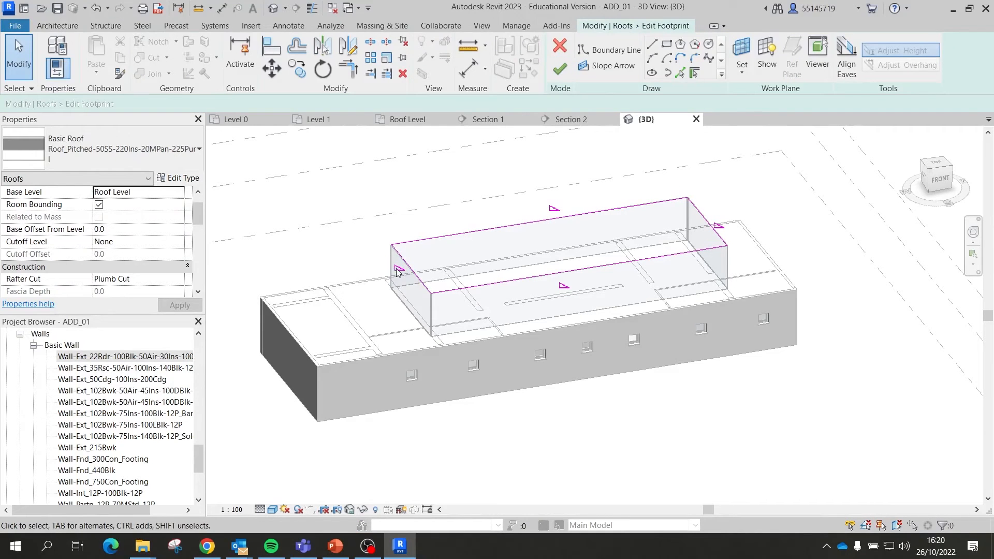
{"action": "scroll", "coordinate": [399, 278], "scroll_direction": "up", "scroll_amount": 3}
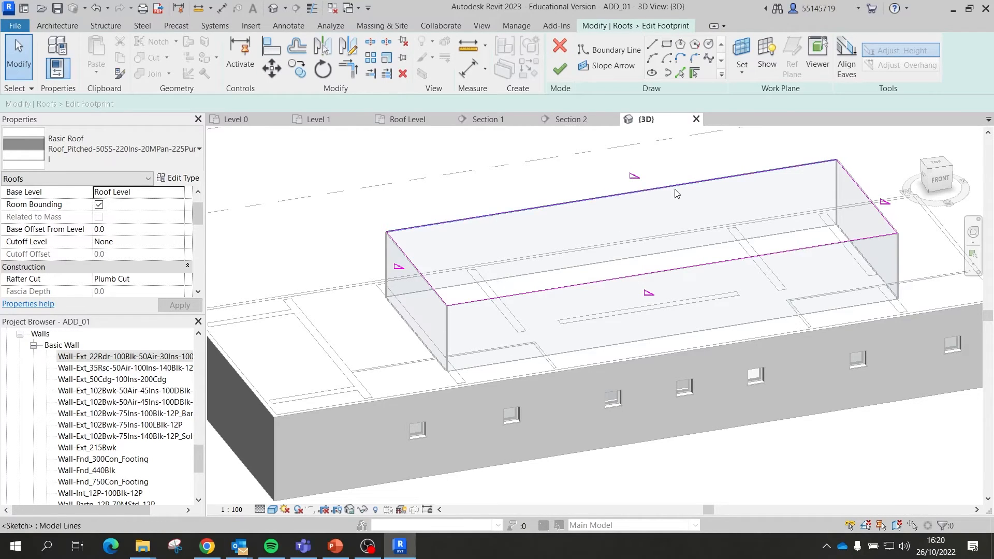
{"action": "left_click", "coordinate": [603, 198]}
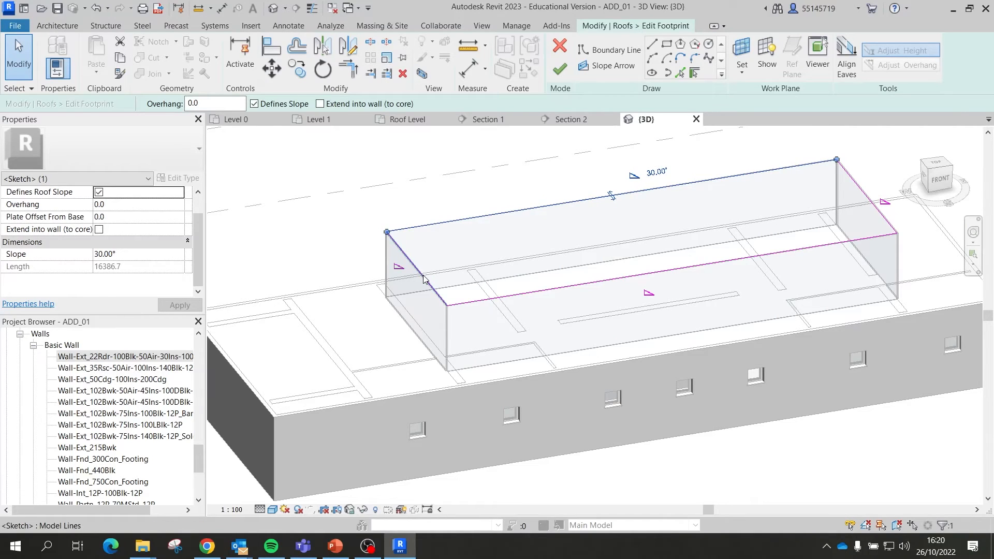
{"action": "left_click", "coordinate": [524, 292], "text": "ctrl"}
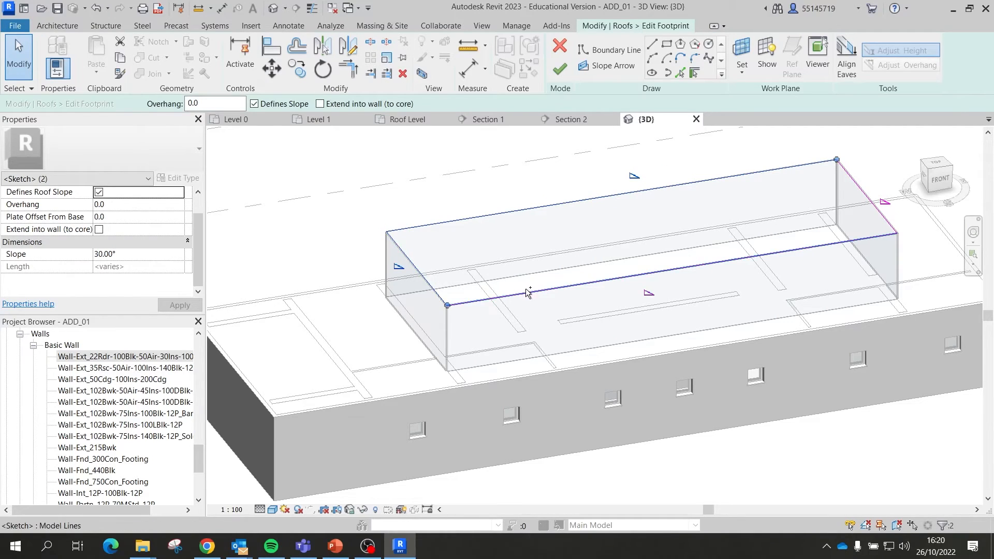
{"action": "left_click", "coordinate": [527, 293], "text": "ctrl"}
{"action": "left_click", "coordinate": [850, 178], "text": "ctrl"}
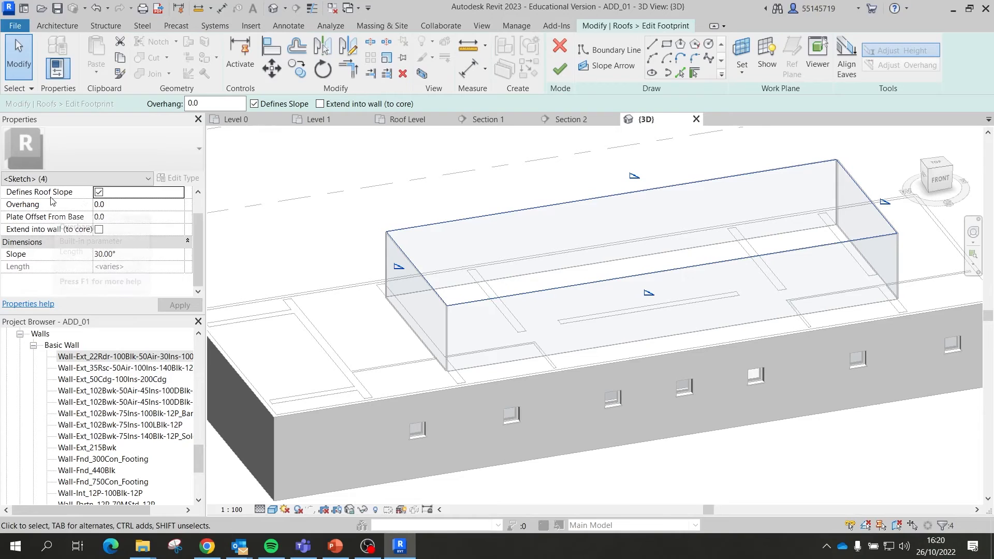
{"action": "left_click", "coordinate": [99, 193]}
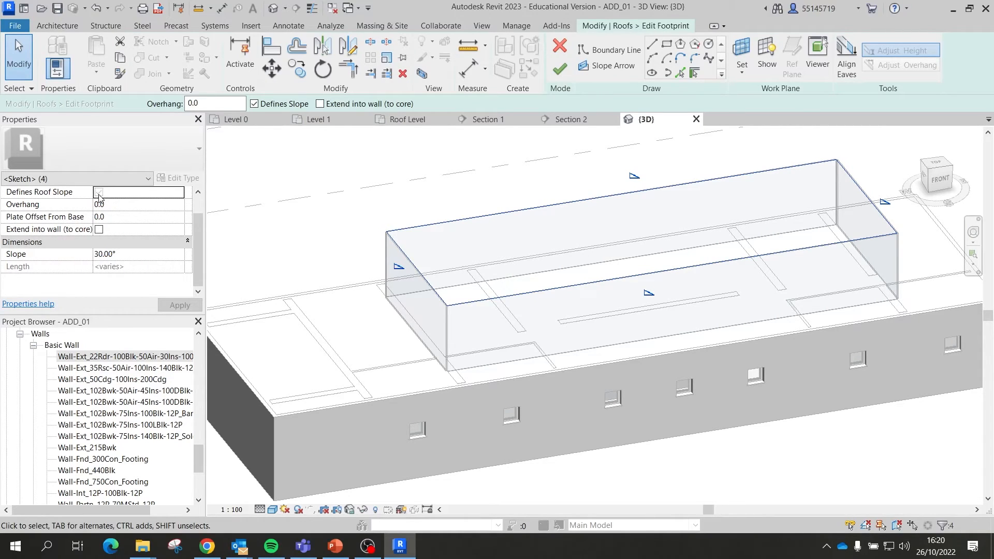
{"action": "left_click", "coordinate": [177, 305]}
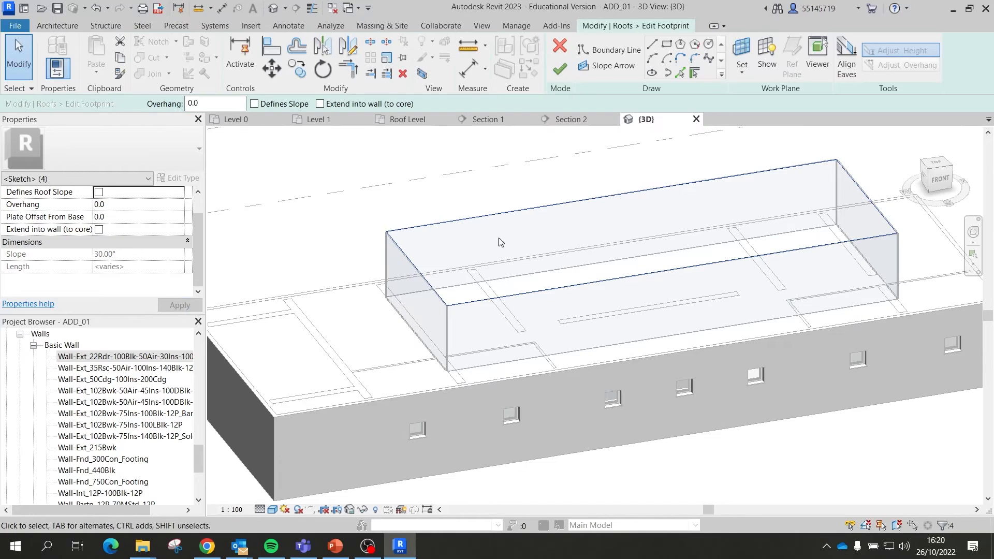
{"action": "left_click", "coordinate": [560, 69]}
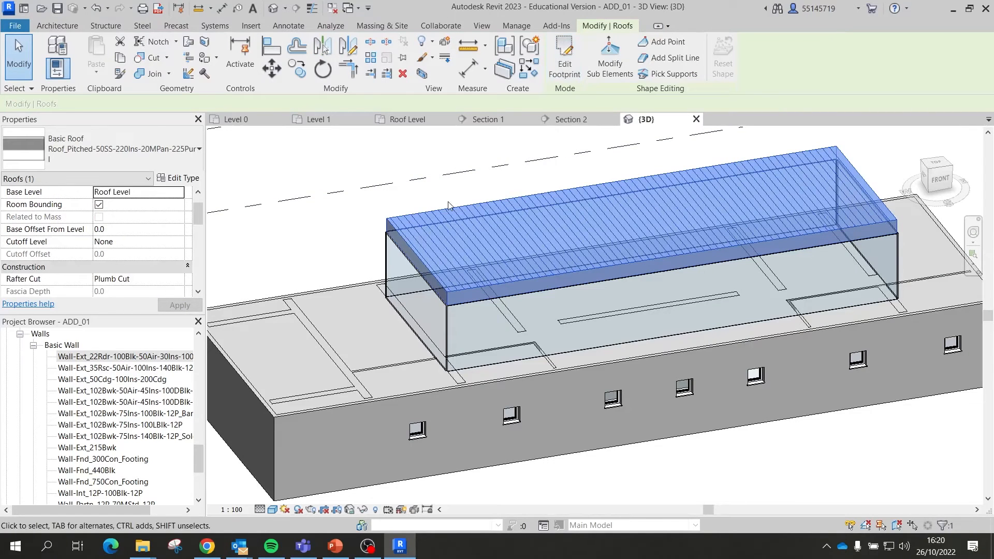
{"action": "key", "text": "Escape"}
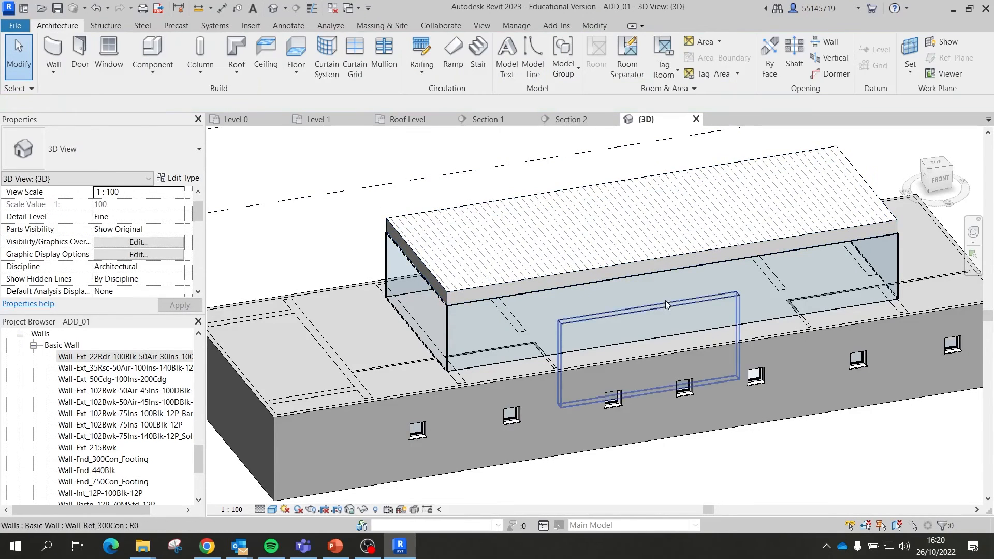
Step: Try other roof types on the added roof, then settle back on Roof_Flat-4Felt-150Ins-50Scr-150Conc-12P
{"action": "middle_click_drag", "start_coordinate": [664, 308], "coordinate": [607, 212], "text": "shift"}
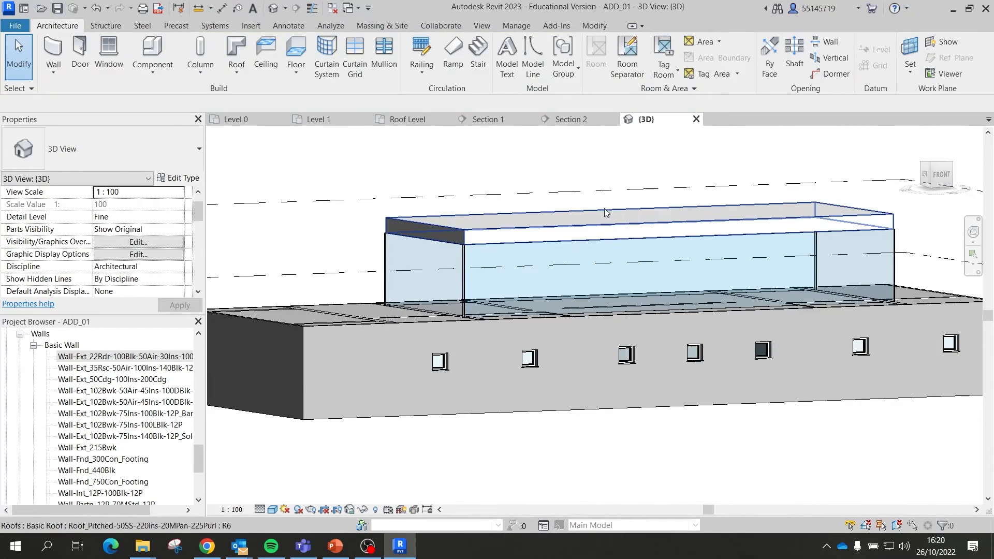
{"action": "left_click", "coordinate": [554, 226]}
{"action": "left_click", "coordinate": [152, 156]}
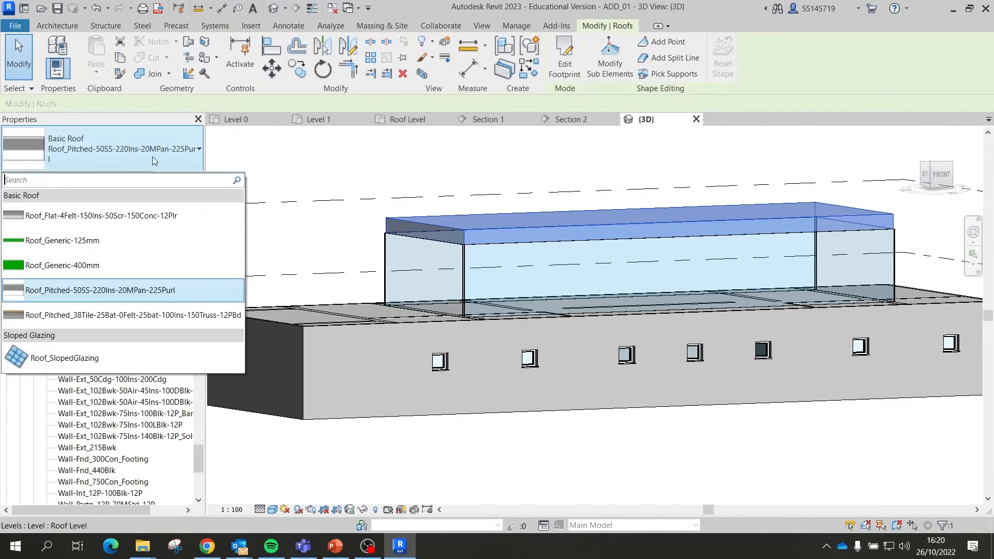
{"action": "left_click", "coordinate": [146, 216]}
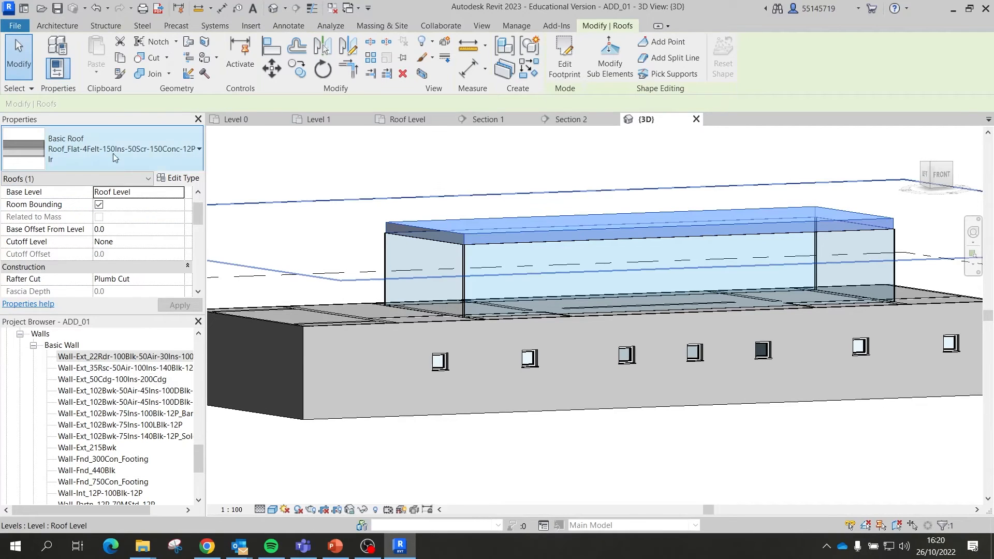
{"action": "left_click", "coordinate": [82, 140]}
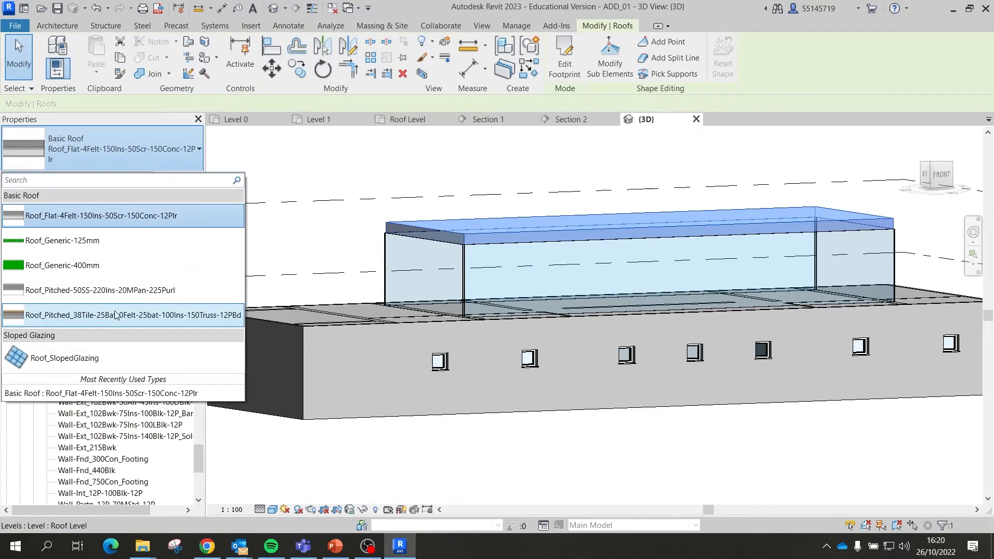
{"action": "left_click", "coordinate": [117, 316]}
{"action": "left_click", "coordinate": [78, 153]}
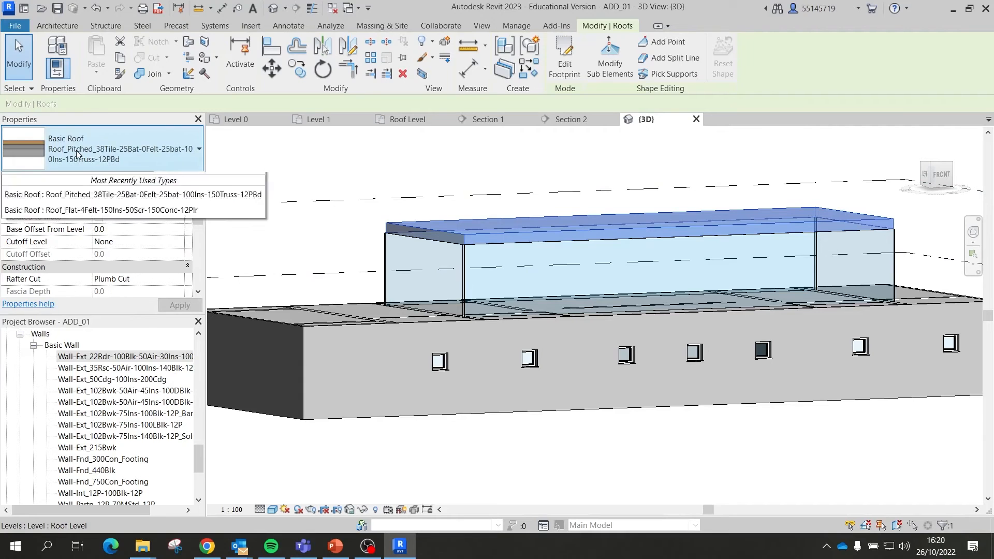
{"action": "left_click", "coordinate": [80, 153]}
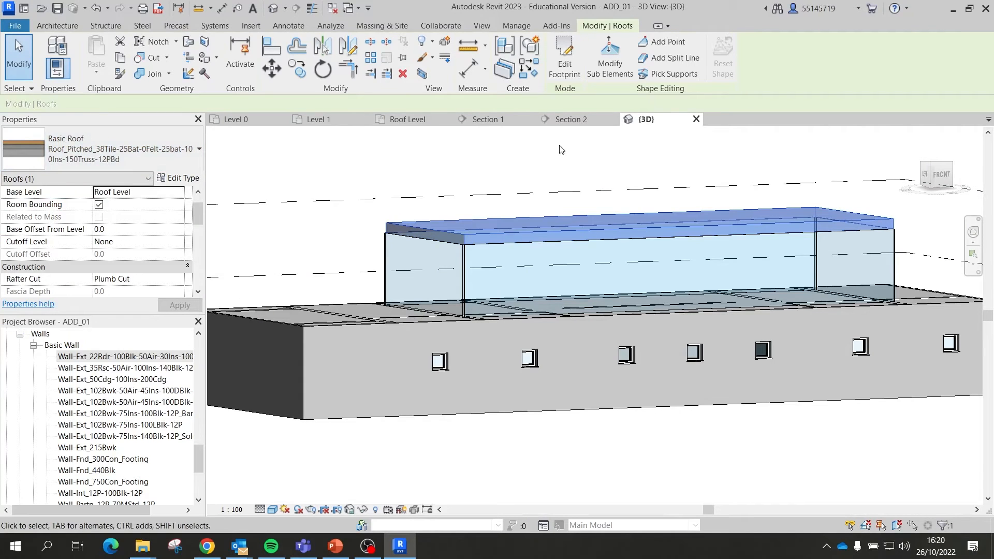
{"action": "left_click", "coordinate": [416, 178]}
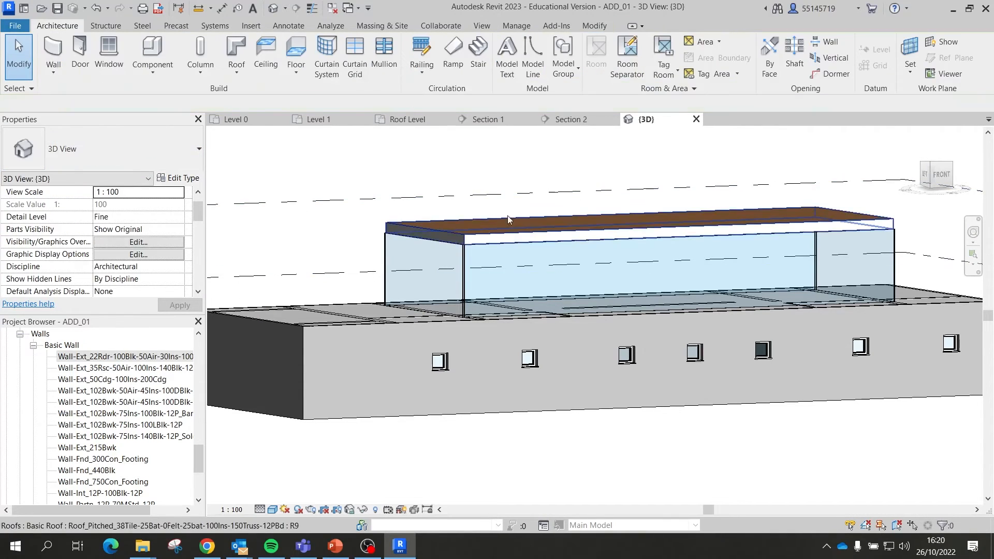
{"action": "left_click", "coordinate": [447, 239]}
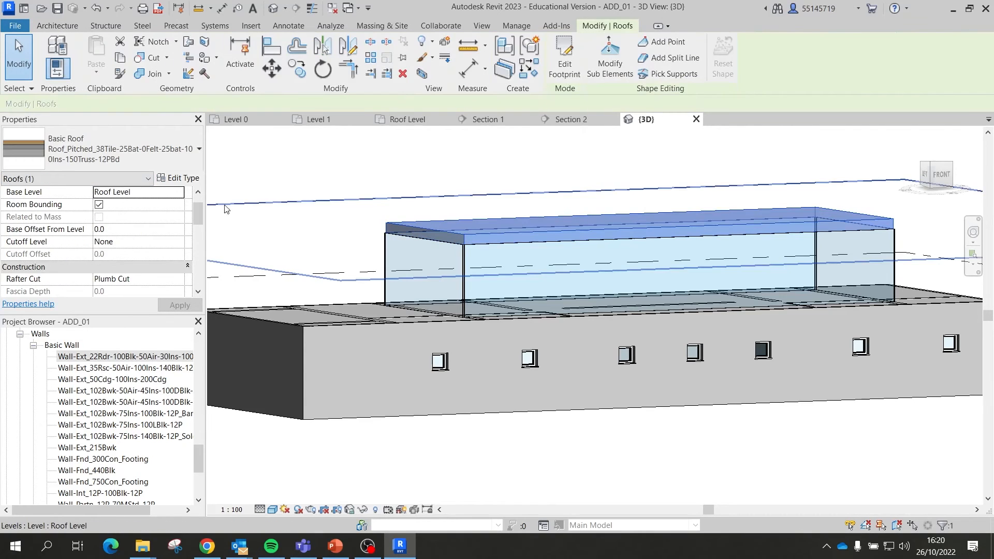
{"action": "left_click", "coordinate": [198, 149]}
{"action": "left_click", "coordinate": [76, 221]}
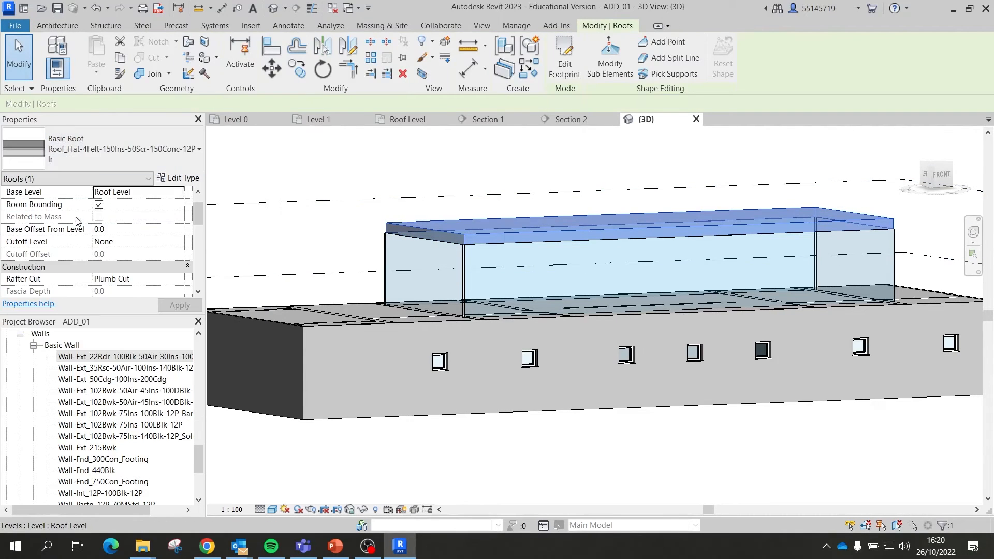
Step: Orbit the 3D view, select the roof and bring up Section 2 zoomed in
{"action": "left_click", "coordinate": [389, 197]}
{"action": "middle_click_drag", "start_coordinate": [644, 228], "coordinate": [561, 235], "text": "shift"}
{"action": "left_click", "coordinate": [485, 236]}
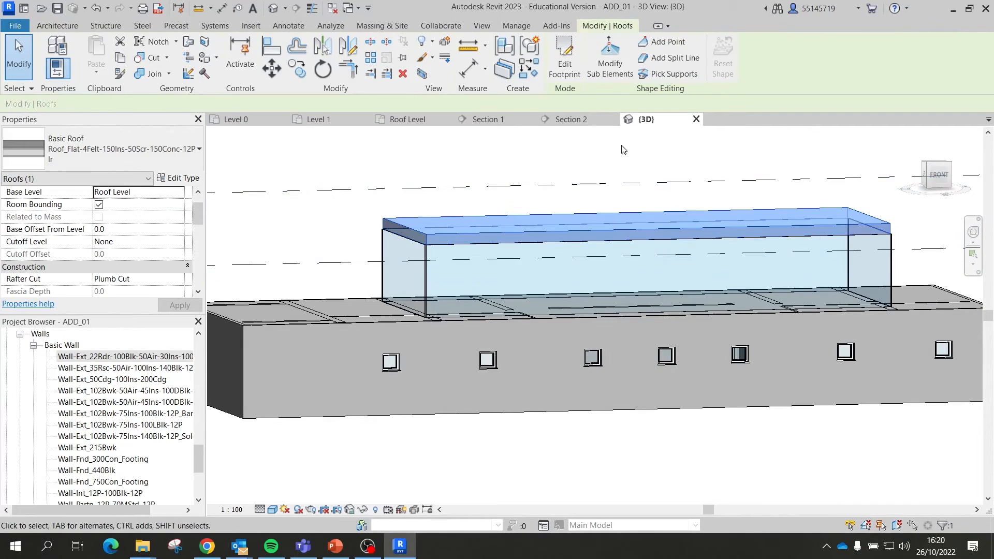
{"action": "left_click", "coordinate": [565, 120]}
{"action": "scroll", "coordinate": [797, 207], "scroll_direction": "up", "scroll_amount": 5}
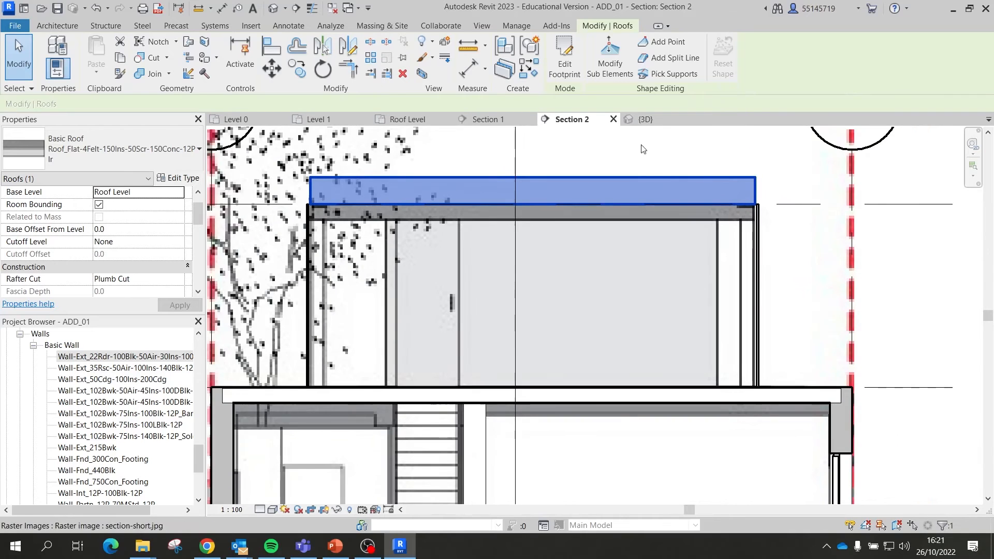
Step: Duplicate the roof's type as a new type named 'roof add'
{"action": "left_click", "coordinate": [198, 155]}
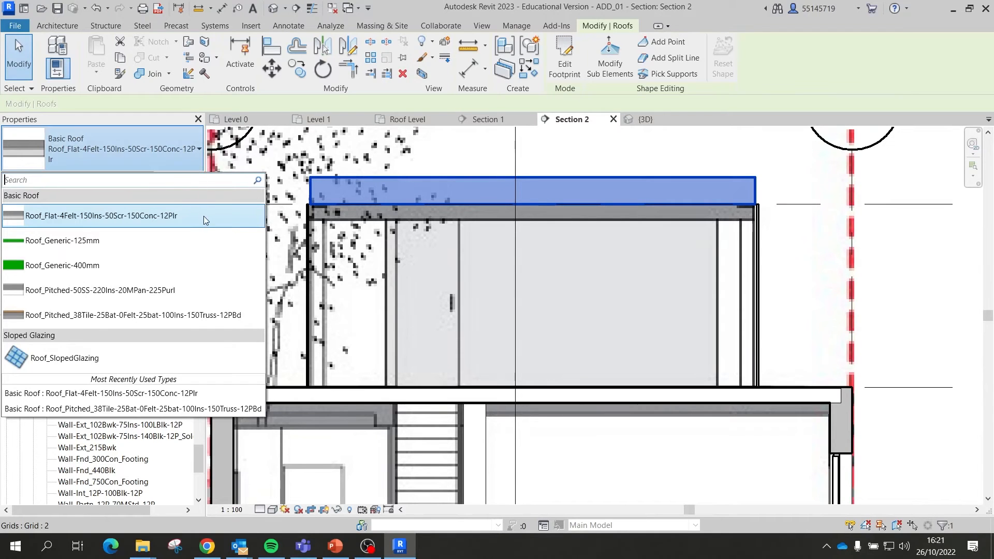
{"action": "left_click", "coordinate": [172, 158]}
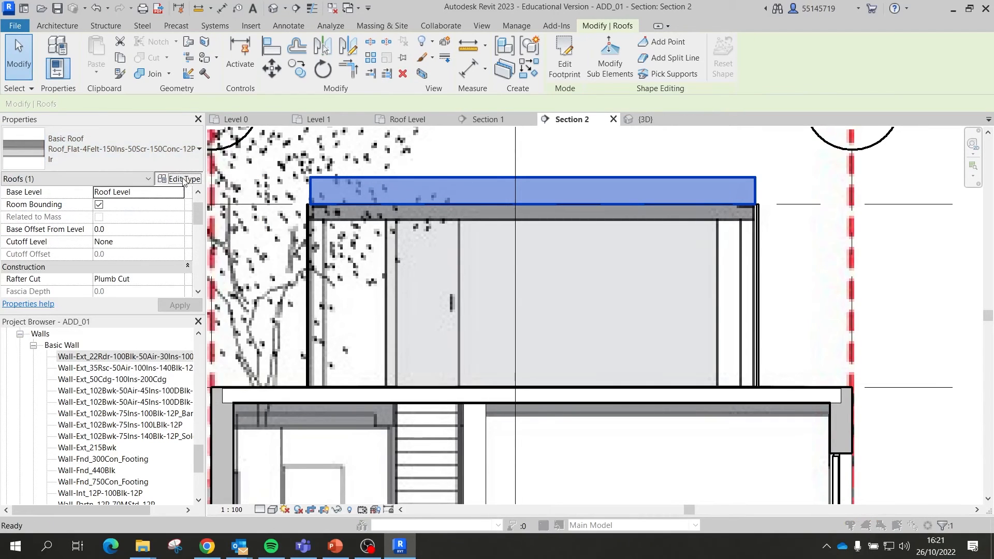
{"action": "left_click", "coordinate": [176, 178]}
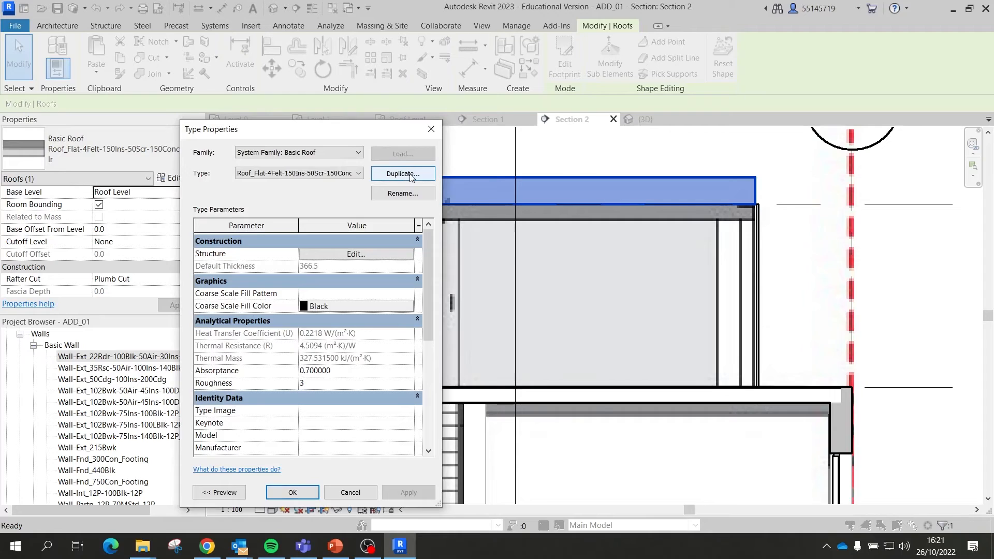
{"action": "left_click", "coordinate": [404, 193]}
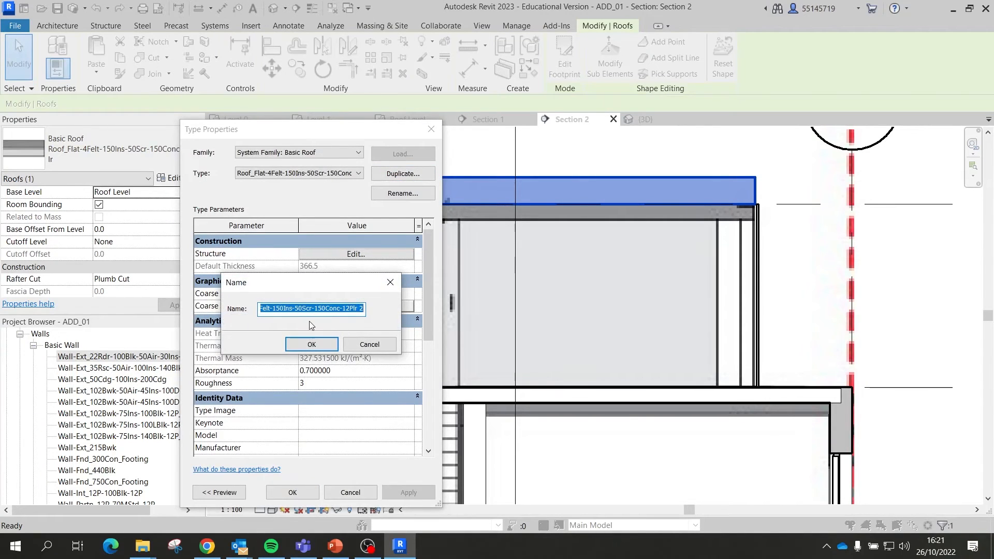
{"action": "type", "text": "roof "}
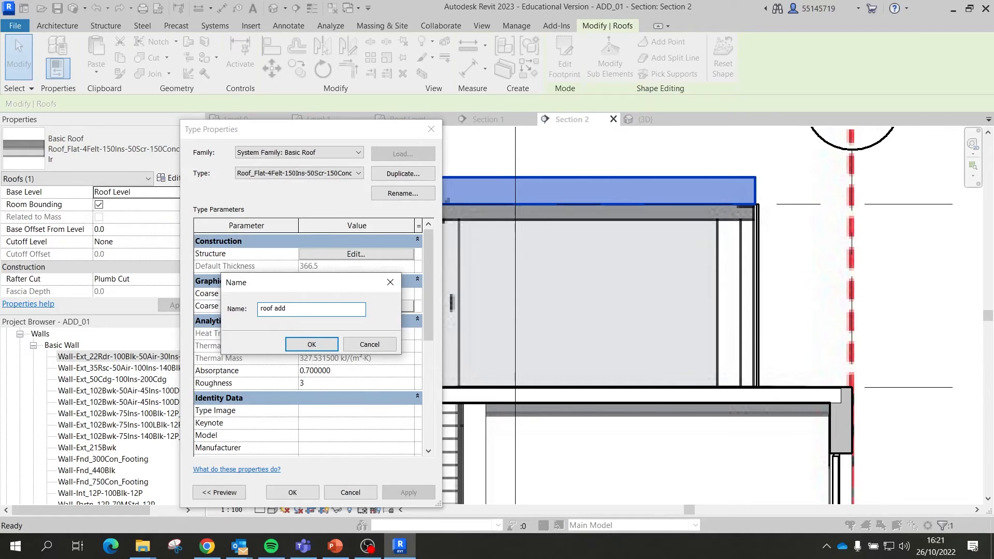
{"action": "type", "text": "add"}
{"action": "key", "text": "Return"}
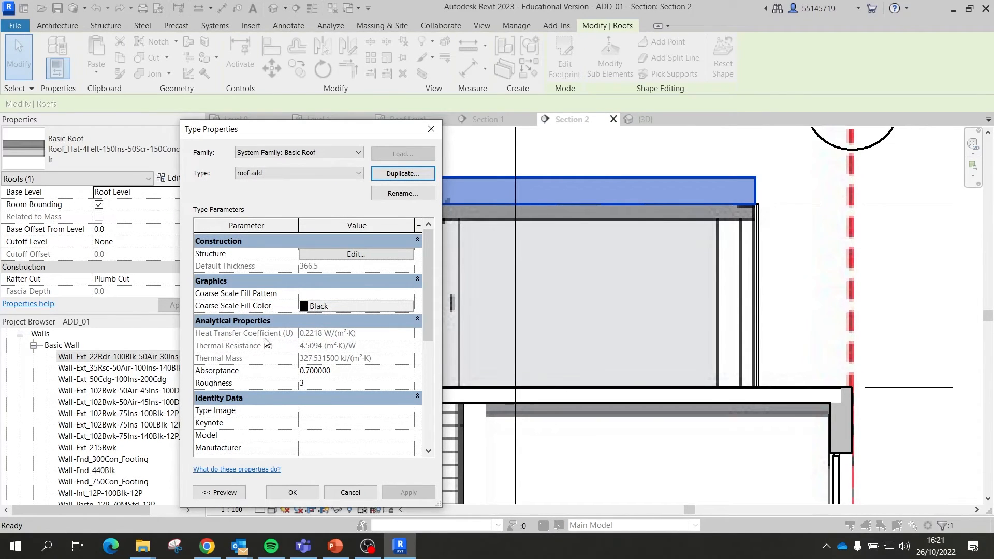
Step: Set the 'roof add' structural concrete layer to 75 mm and apply the type
{"action": "scroll", "coordinate": [266, 308], "scroll_direction": "down", "scroll_amount": 3}
{"action": "scroll", "coordinate": [311, 269], "scroll_direction": "up", "scroll_amount": 3}
{"action": "left_click", "coordinate": [332, 253]}
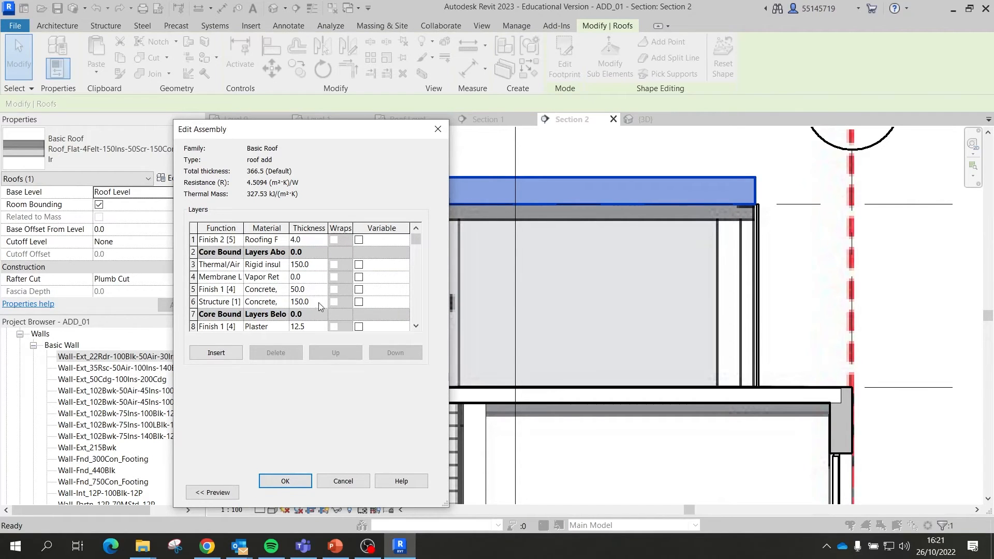
{"action": "left_click", "coordinate": [311, 304]}
{"action": "left_click", "coordinate": [289, 303]}
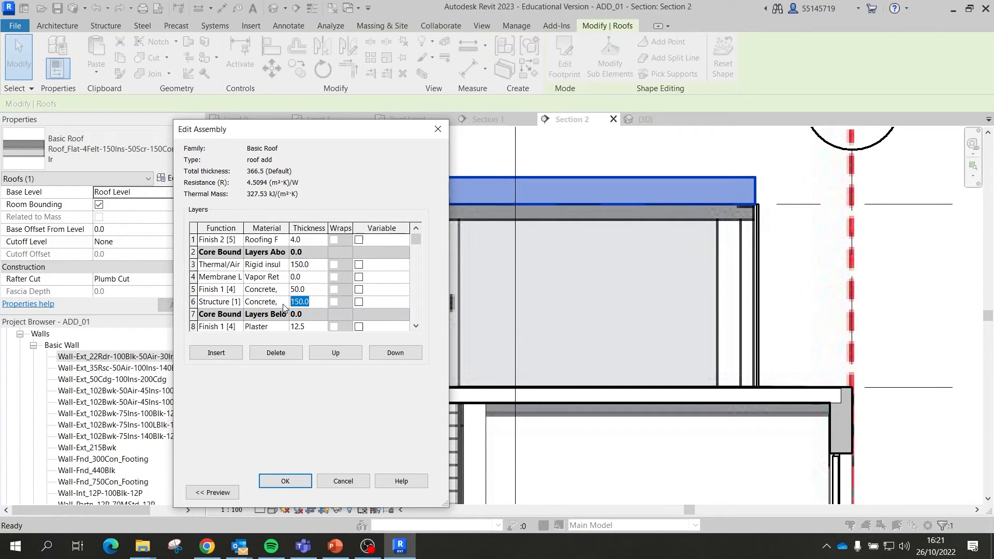
{"action": "type", "text": "75"}
{"action": "left_click", "coordinate": [317, 282]}
{"action": "left_click", "coordinate": [286, 481]}
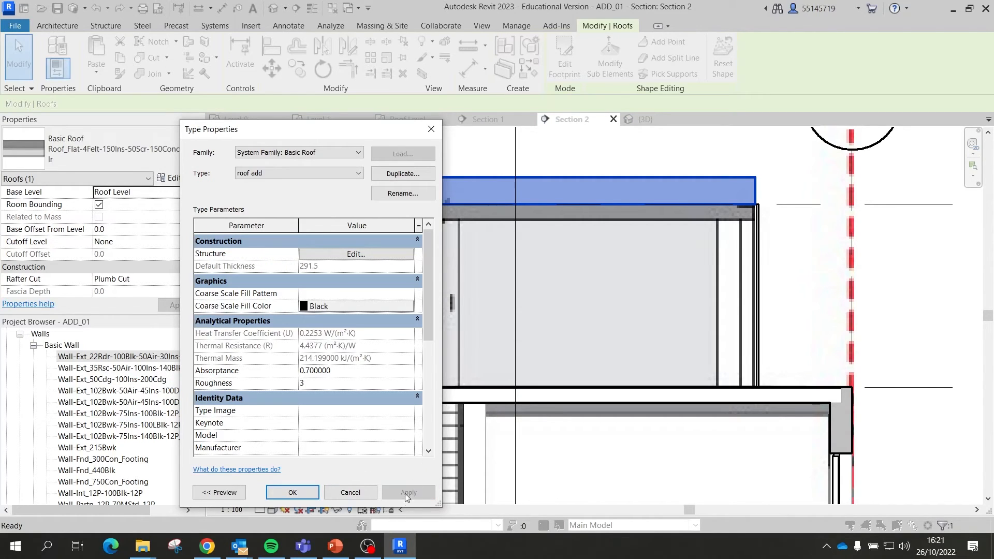
{"action": "left_click", "coordinate": [293, 495]}
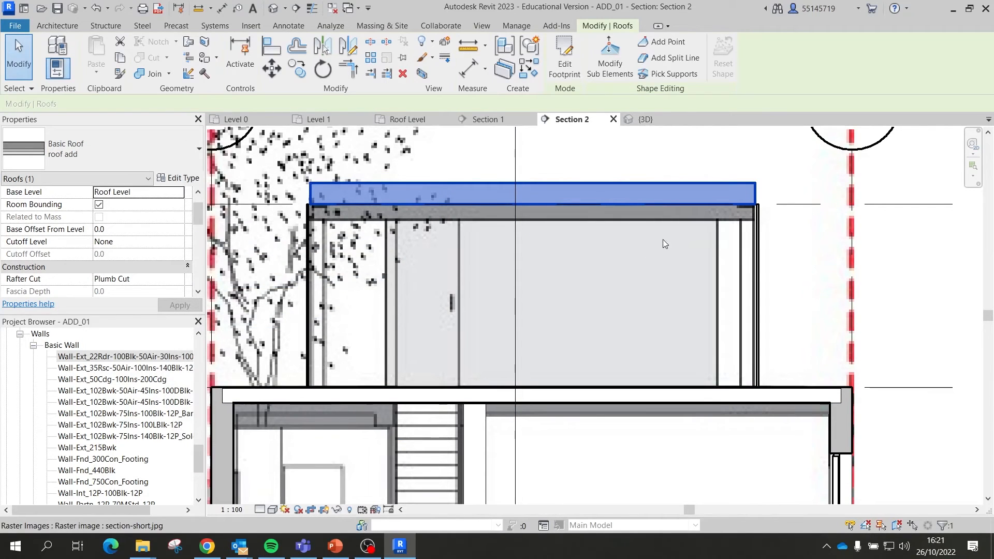
Step: Thin the concrete finish layer to 15 and the insulation to 75, giving a 181.5 roof
{"action": "left_click", "coordinate": [177, 177]}
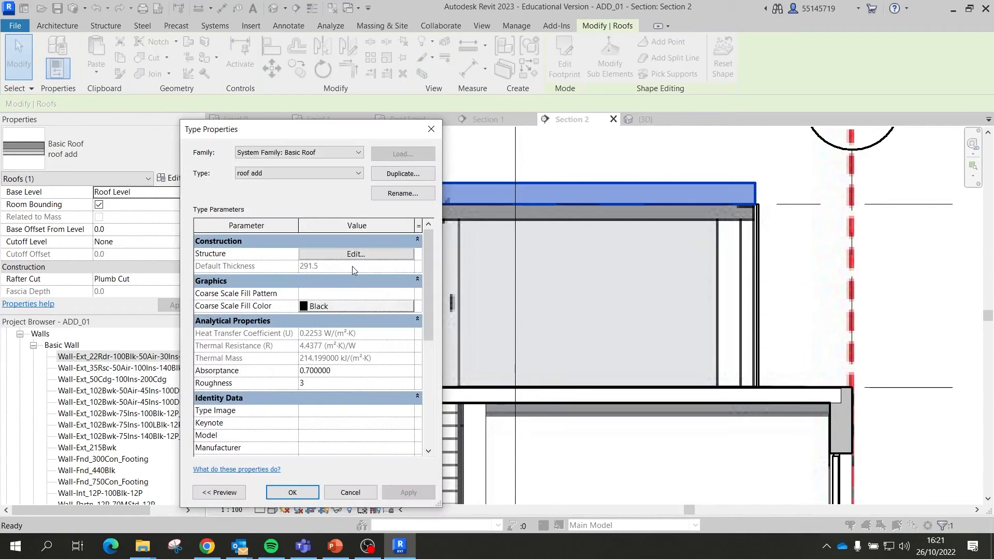
{"action": "left_click", "coordinate": [374, 258]}
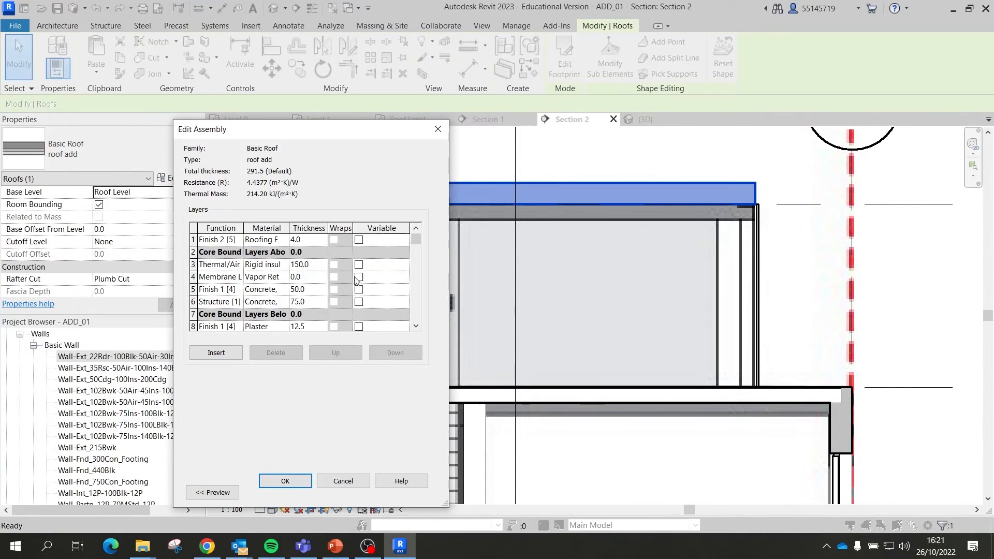
{"action": "left_click", "coordinate": [305, 289]}
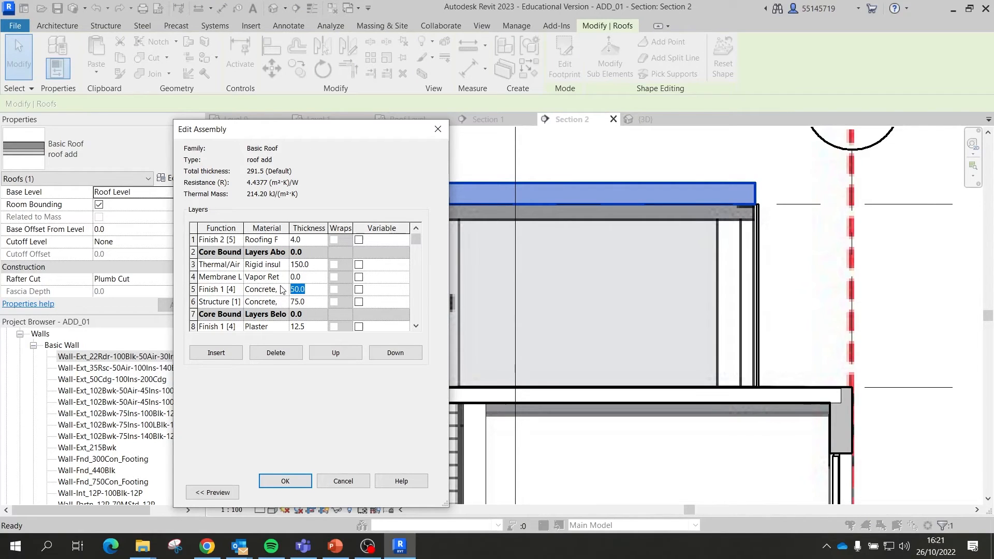
{"action": "type", "text": "1"}
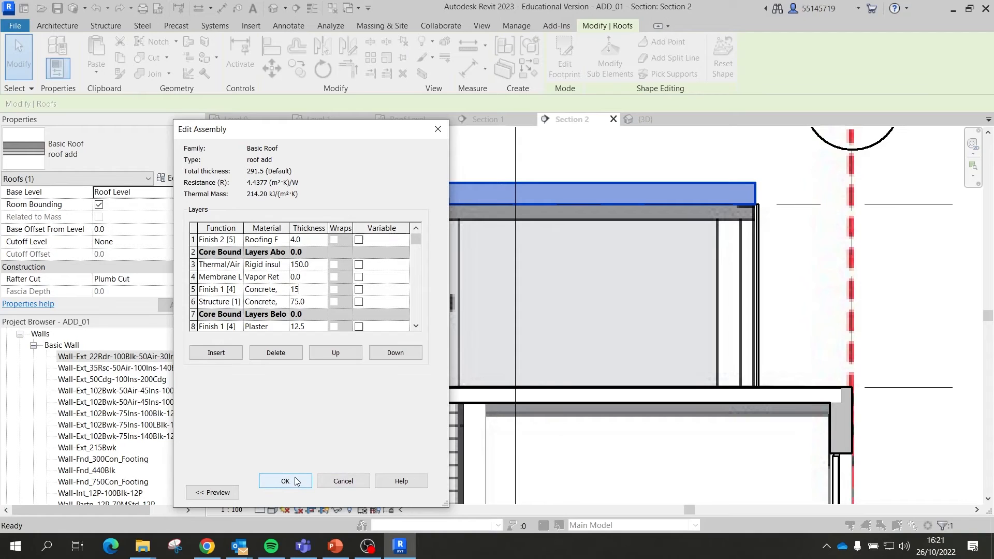
{"action": "type", "text": "5"}
{"action": "left_click", "coordinate": [305, 265]}
{"action": "left_click_drag", "start_coordinate": [309, 265], "coordinate": [282, 260]}
{"action": "type", "text": "75"}
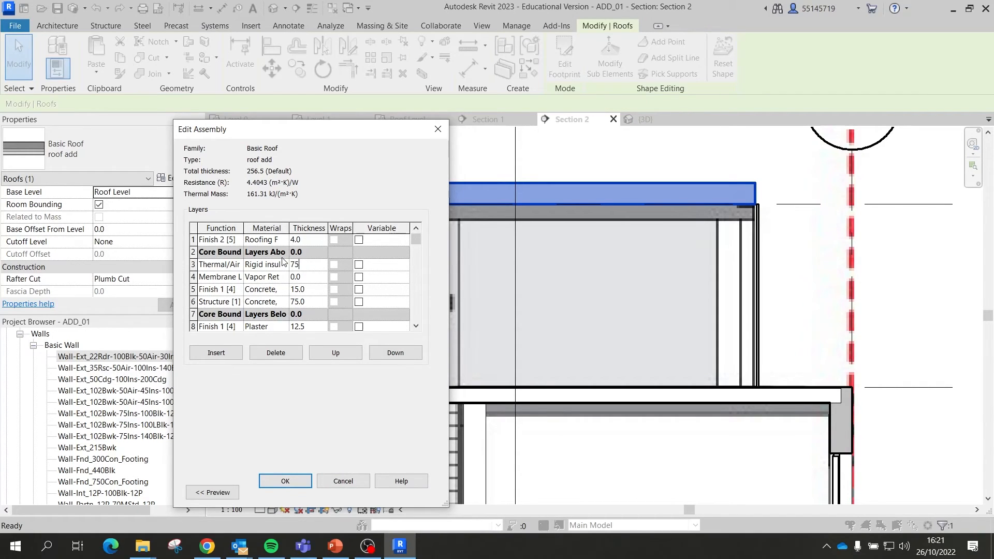
{"action": "left_click", "coordinate": [303, 481]}
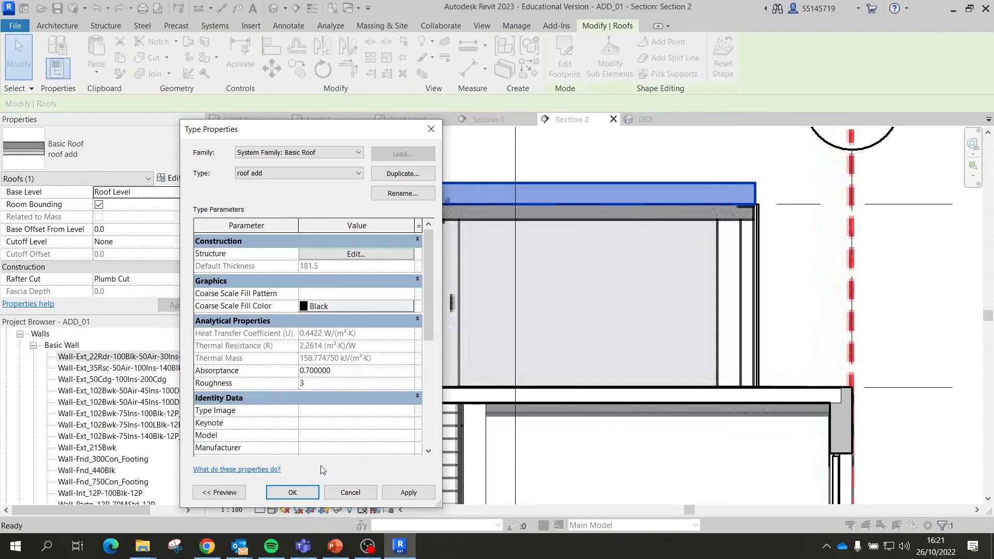
{"action": "left_click", "coordinate": [423, 497]}
{"action": "left_click", "coordinate": [292, 493]}
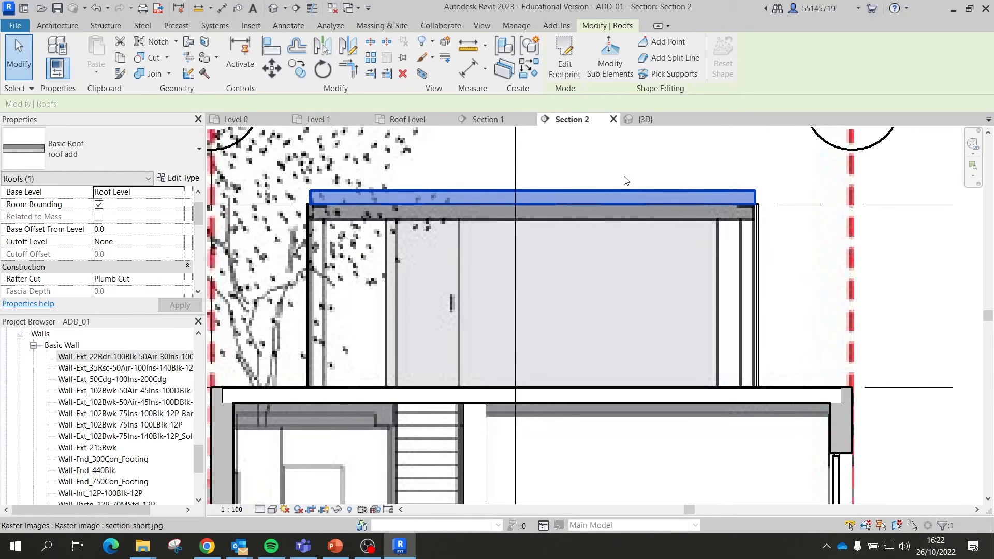
Step: Select the roof add roof in Section 2 and set its Base Offset From Level to -200
{"action": "scroll", "coordinate": [612, 193], "scroll_direction": "down", "scroll_amount": 1}
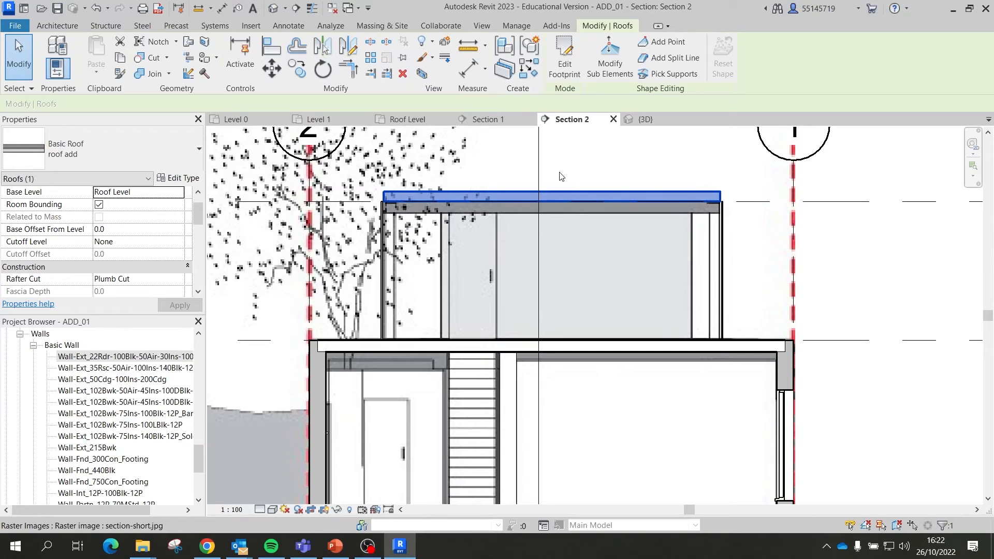
{"action": "scroll", "coordinate": [596, 190], "scroll_direction": "down", "scroll_amount": 1}
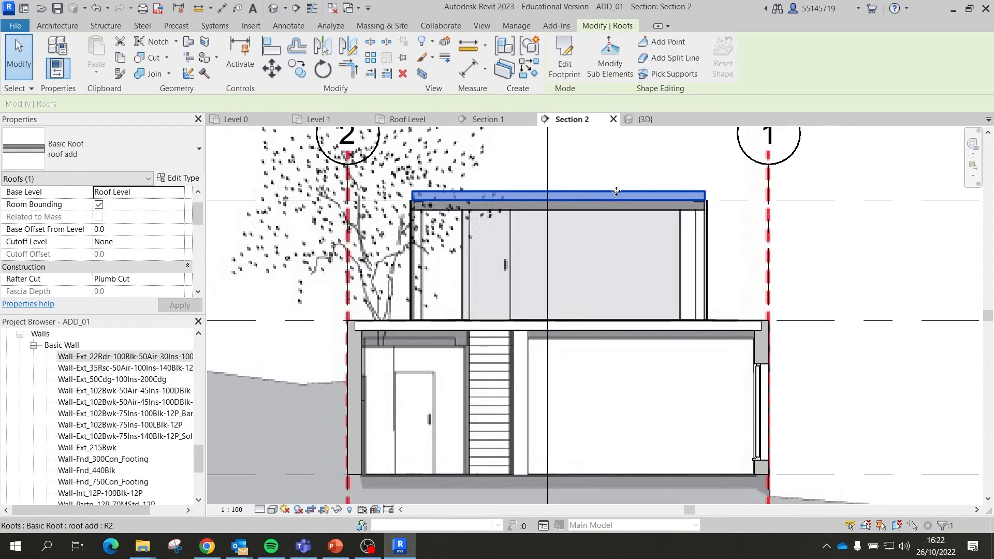
{"action": "scroll", "coordinate": [466, 204], "scroll_direction": "up", "scroll_amount": 1}
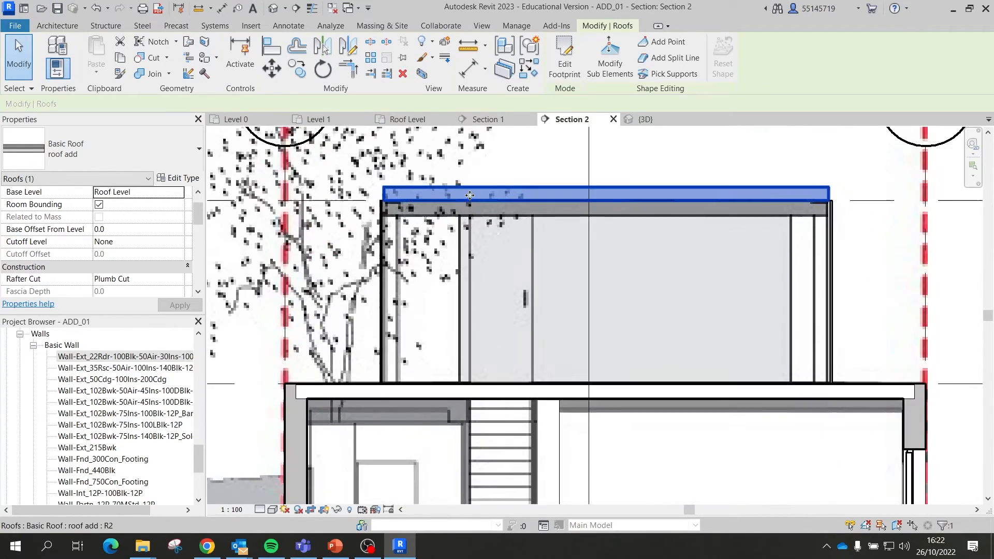
{"action": "left_click", "coordinate": [538, 183]}
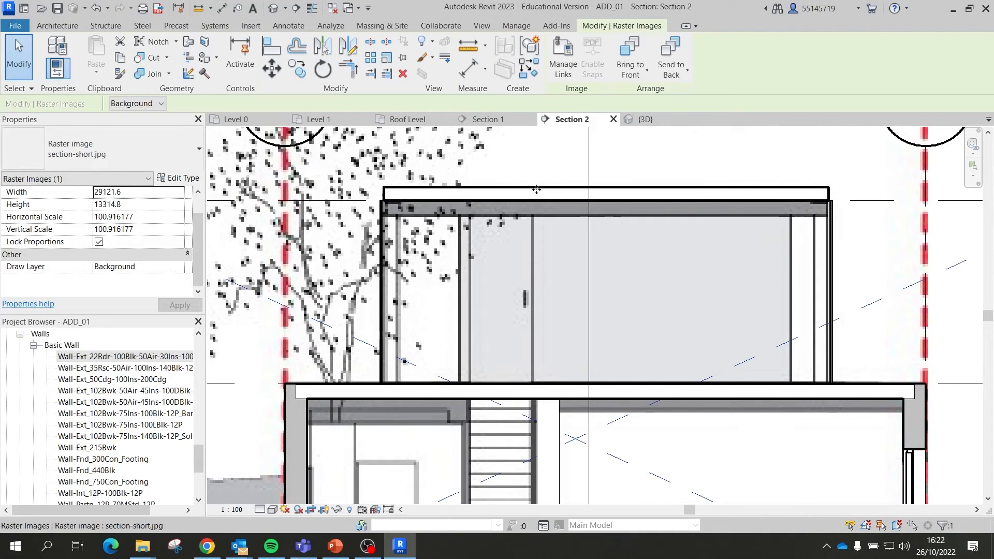
{"action": "scroll", "coordinate": [437, 230], "scroll_direction": "down", "scroll_amount": 1}
{"action": "scroll", "coordinate": [437, 230], "scroll_direction": "down", "scroll_amount": 1}
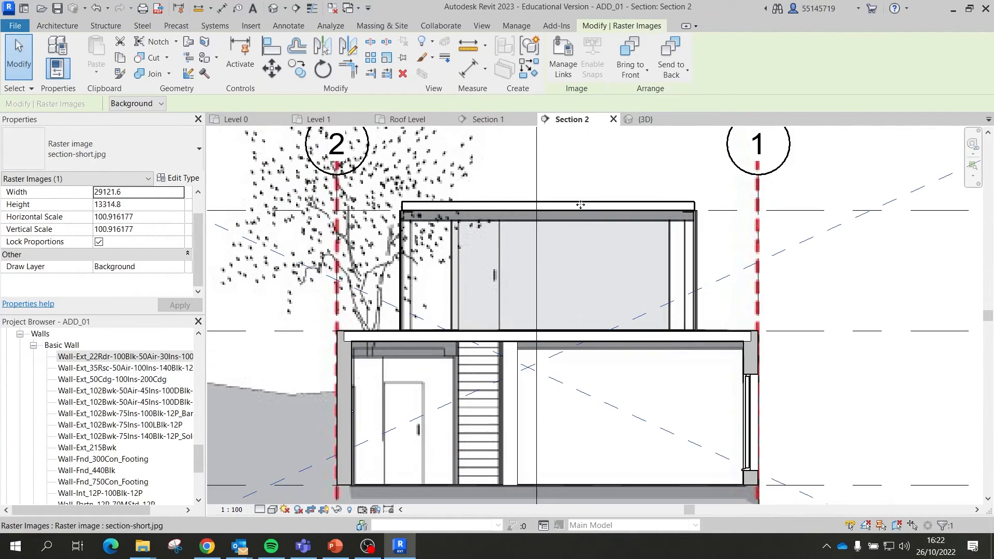
{"action": "scroll", "coordinate": [589, 270], "scroll_direction": "down", "scroll_amount": 2}
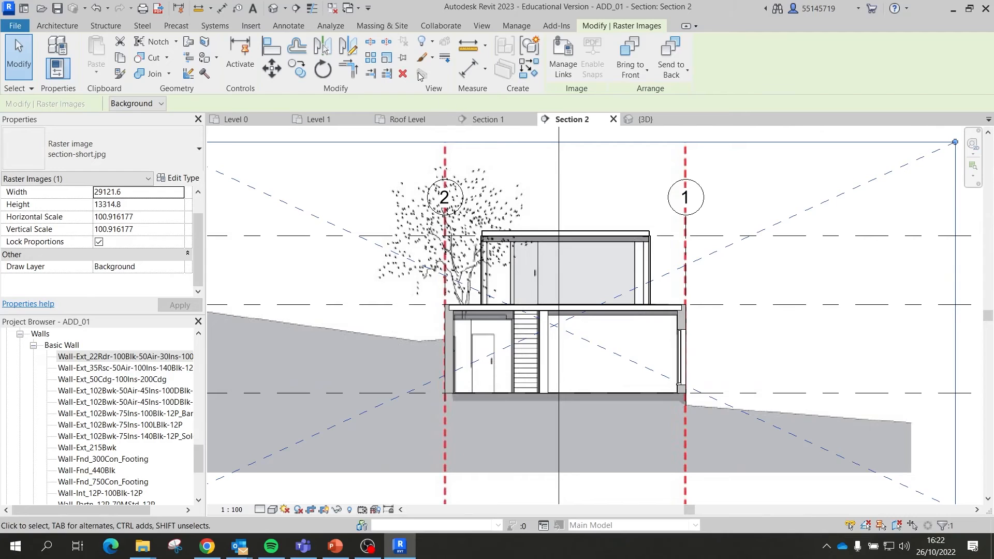
{"action": "scroll", "coordinate": [510, 192], "scroll_direction": "up", "scroll_amount": 2}
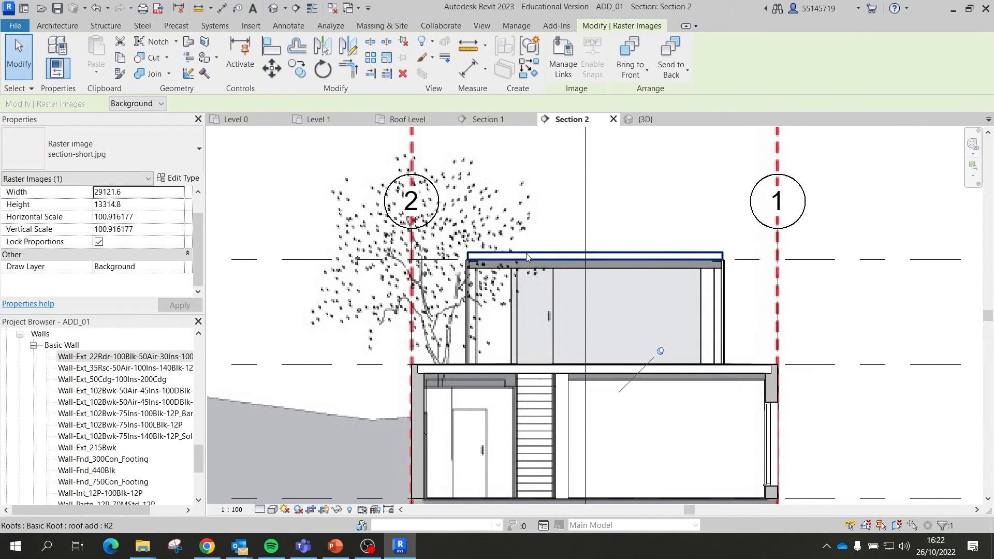
{"action": "left_click", "coordinate": [527, 254]}
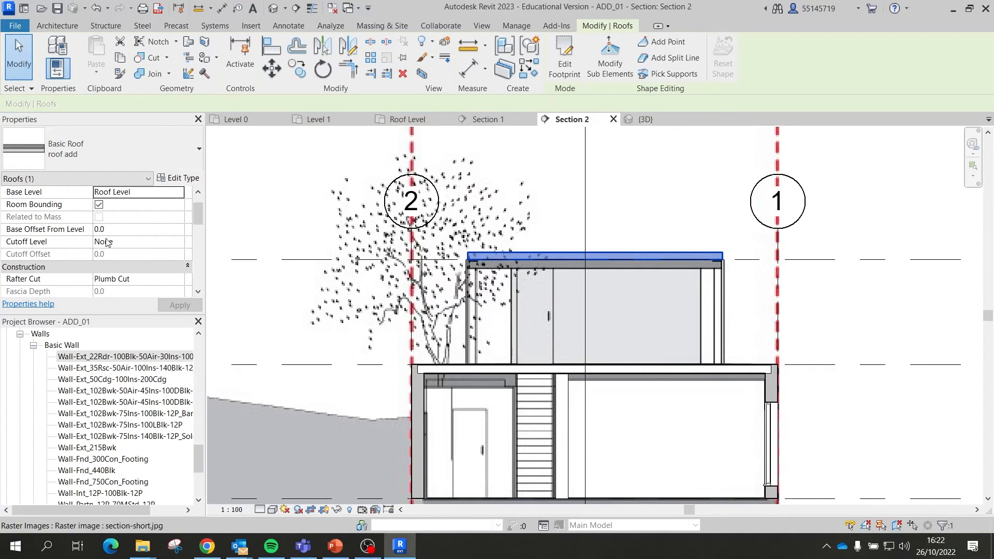
{"action": "mouse_move", "coordinate": [72, 238]}
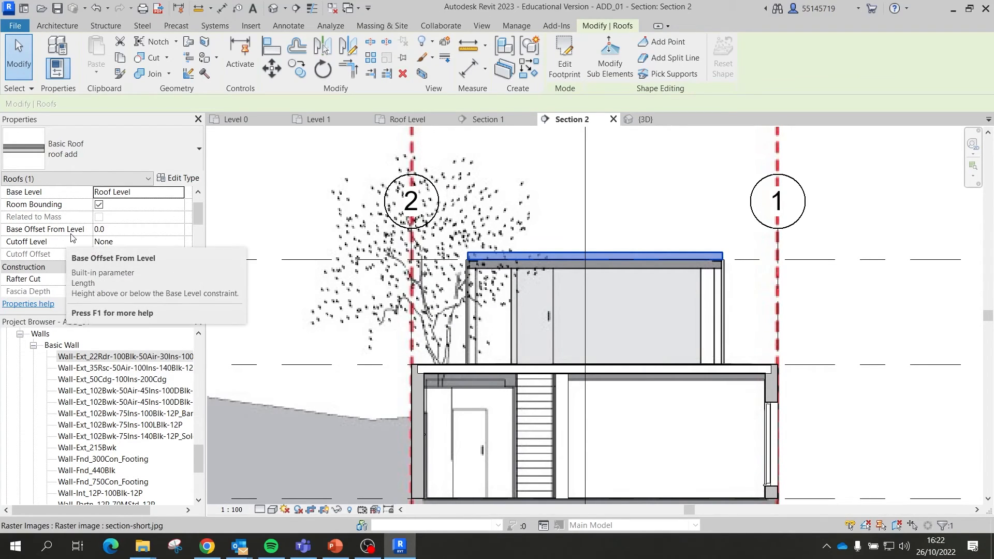
{"action": "left_click", "coordinate": [113, 229]}
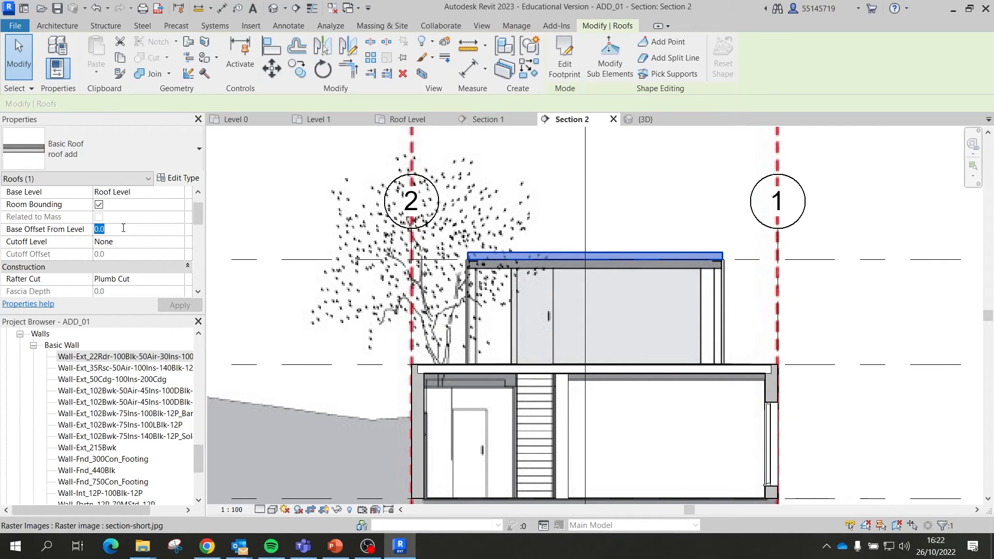
{"action": "type", "text": "-"}
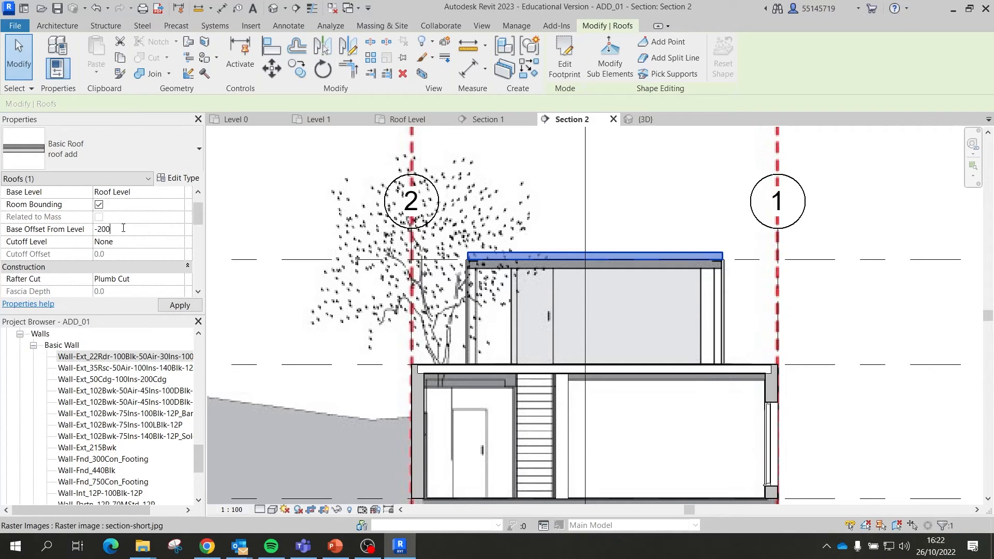
{"action": "type", "text": "200"}
{"action": "key", "text": "Return"}
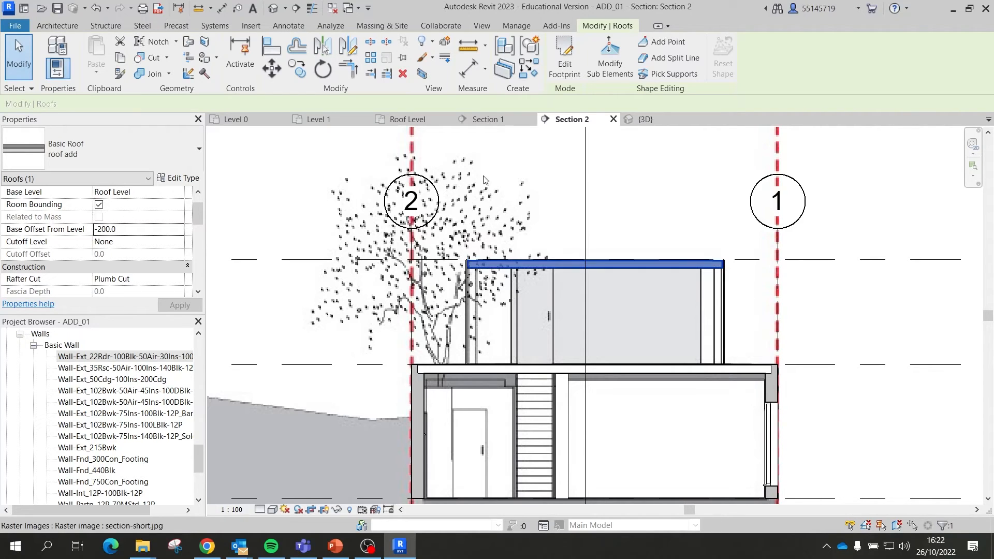
{"action": "scroll", "coordinate": [722, 282], "scroll_direction": "up", "scroll_amount": 5}
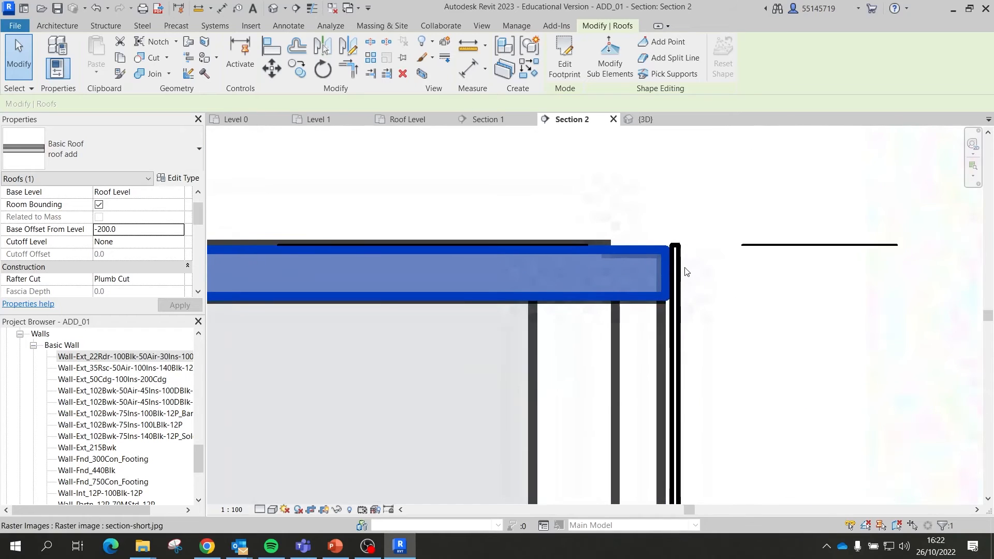
{"action": "scroll", "coordinate": [670, 269], "scroll_direction": "down", "scroll_amount": 4}
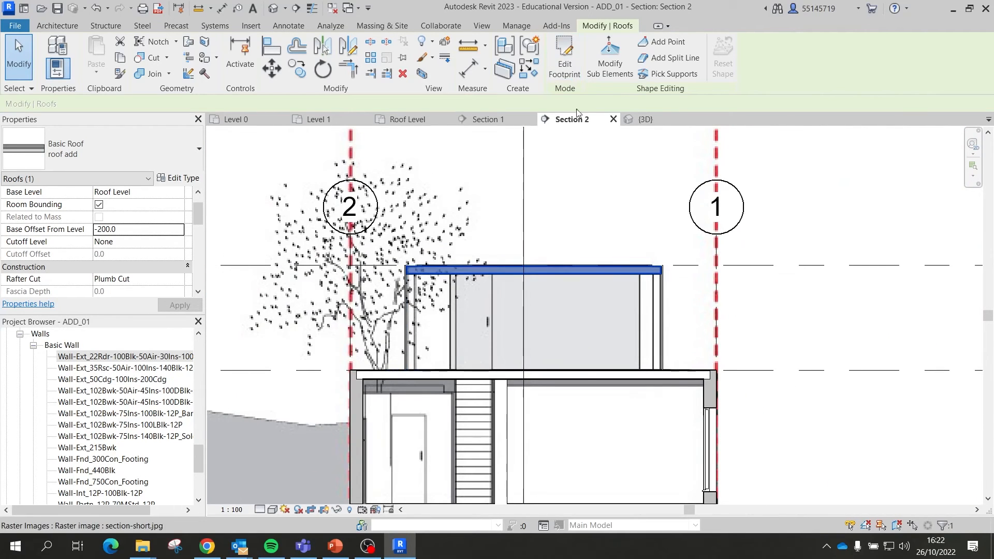
Step: Look over the model from above in 3D, then open the Level 1 floor plan
{"action": "left_click", "coordinate": [646, 121]}
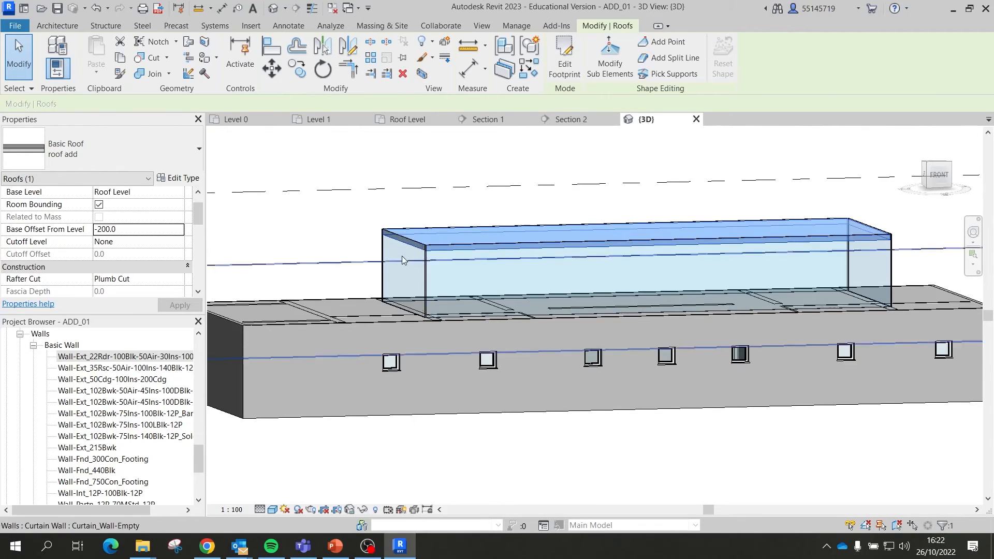
{"action": "key", "text": "Escape"}
{"action": "scroll", "coordinate": [432, 244], "scroll_direction": "up", "scroll_amount": 5}
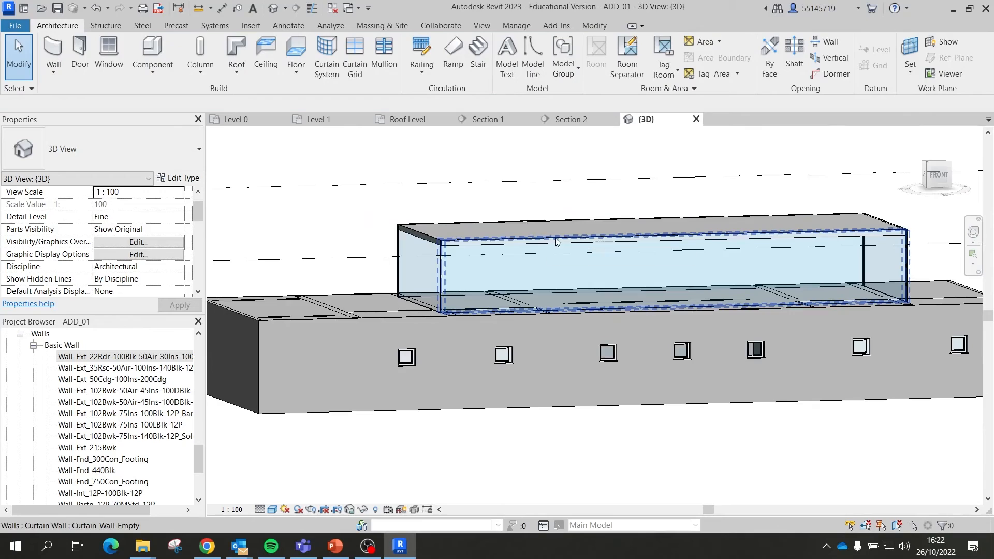
{"action": "middle_click_drag", "start_coordinate": [579, 243], "coordinate": [472, 324], "text": "shift"}
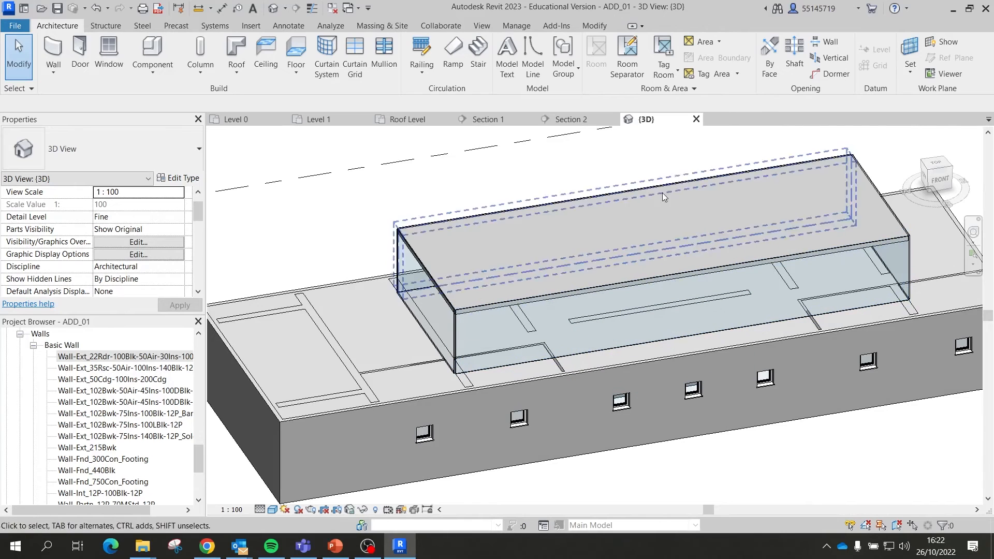
{"action": "left_click", "coordinate": [320, 118]}
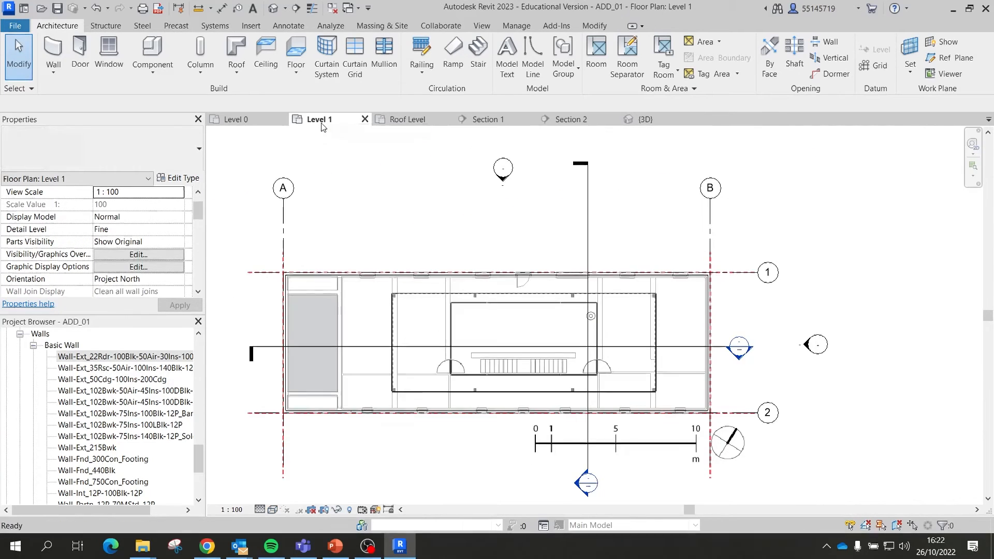
{"action": "scroll", "coordinate": [578, 445], "scroll_direction": "up", "scroll_amount": 2}
{"action": "scroll", "coordinate": [576, 442], "scroll_direction": "up", "scroll_amount": 1}
Step: Drag the bottom and left curtain walls inward onto the inner room's wall lines
{"action": "left_click", "coordinate": [497, 342]}
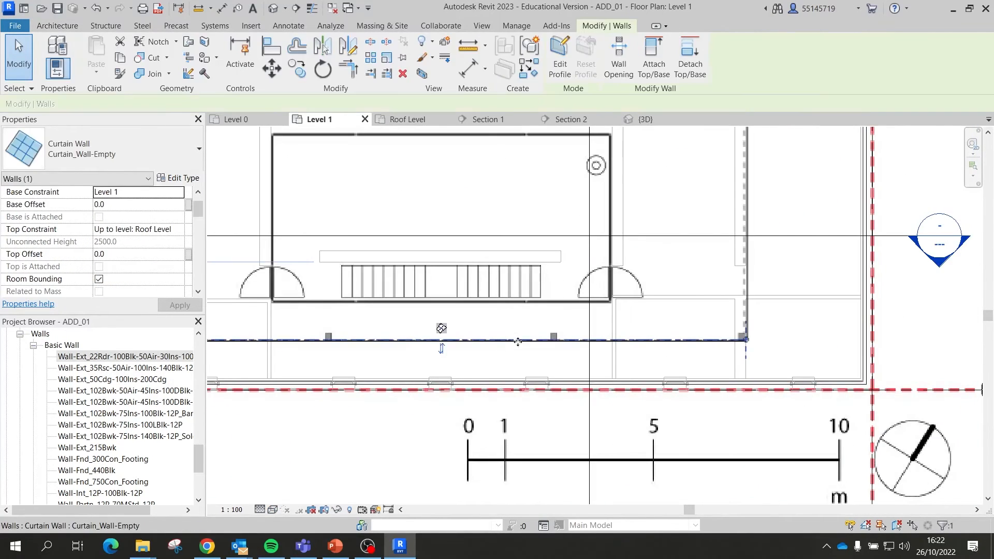
{"action": "scroll", "coordinate": [728, 306], "scroll_direction": "down", "scroll_amount": 4}
{"action": "scroll", "coordinate": [578, 321], "scroll_direction": "up", "scroll_amount": 2}
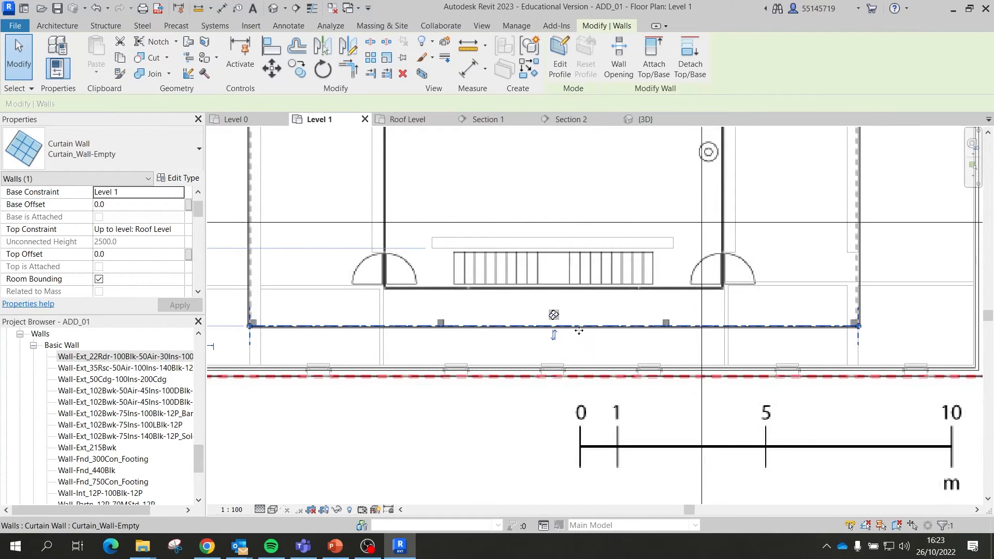
{"action": "left_click_drag", "start_coordinate": [581, 327], "coordinate": [582, 288]}
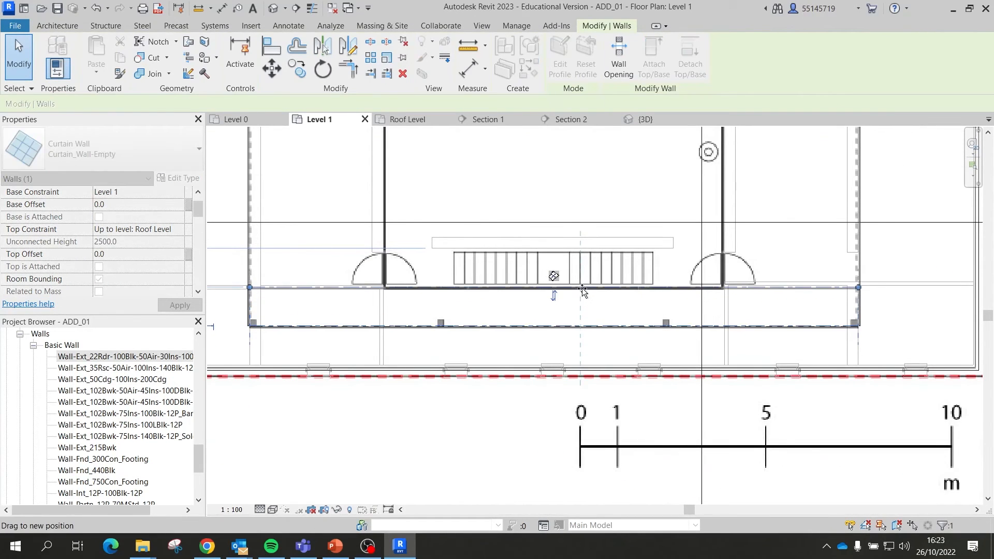
{"action": "scroll", "coordinate": [593, 316], "scroll_direction": "down", "scroll_amount": 1}
{"action": "scroll", "coordinate": [593, 322], "scroll_direction": "down", "scroll_amount": 2}
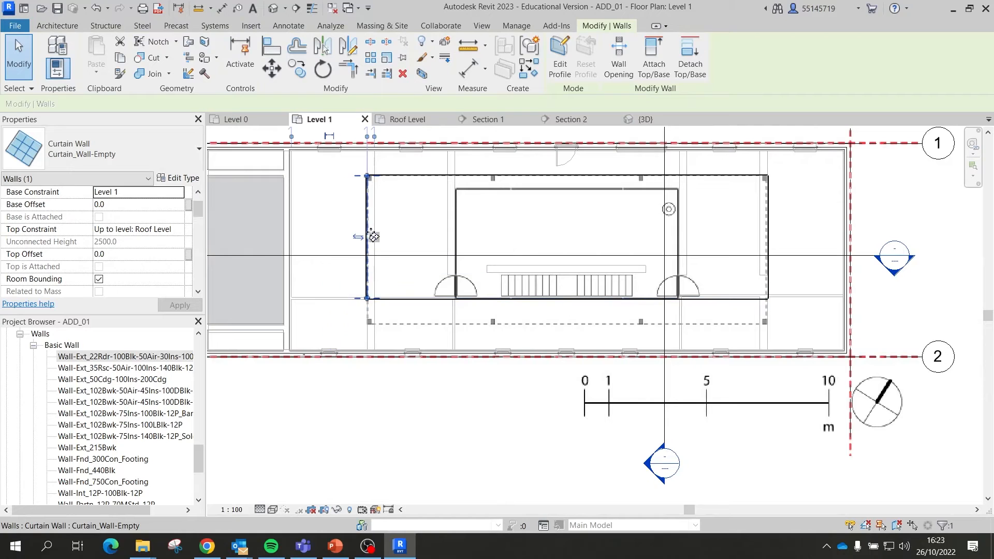
{"action": "left_click_drag", "start_coordinate": [369, 232], "coordinate": [460, 231]}
Step: Drag the top and right curtain walls inward onto the inner room's walls
{"action": "scroll", "coordinate": [543, 181], "scroll_direction": "up", "scroll_amount": 2}
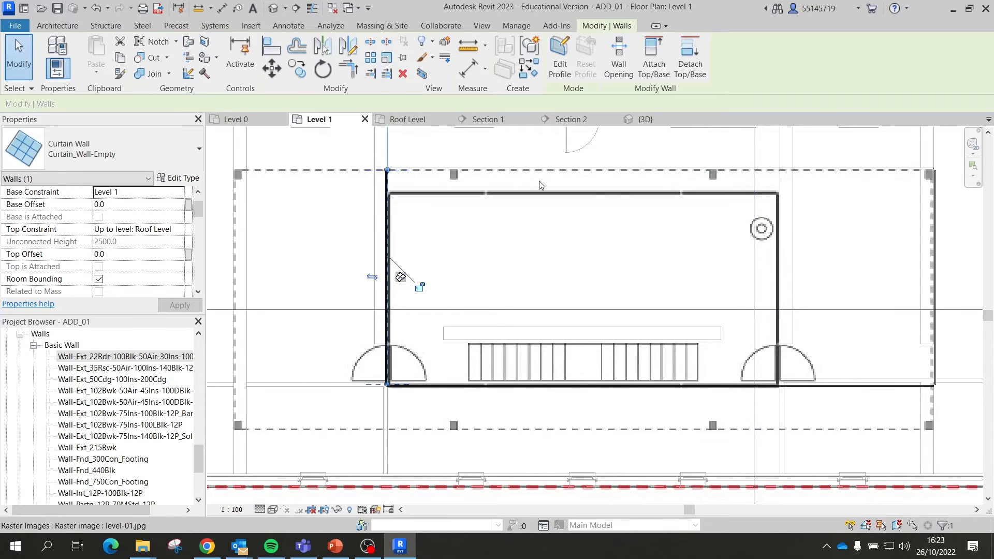
{"action": "left_click", "coordinate": [574, 172]}
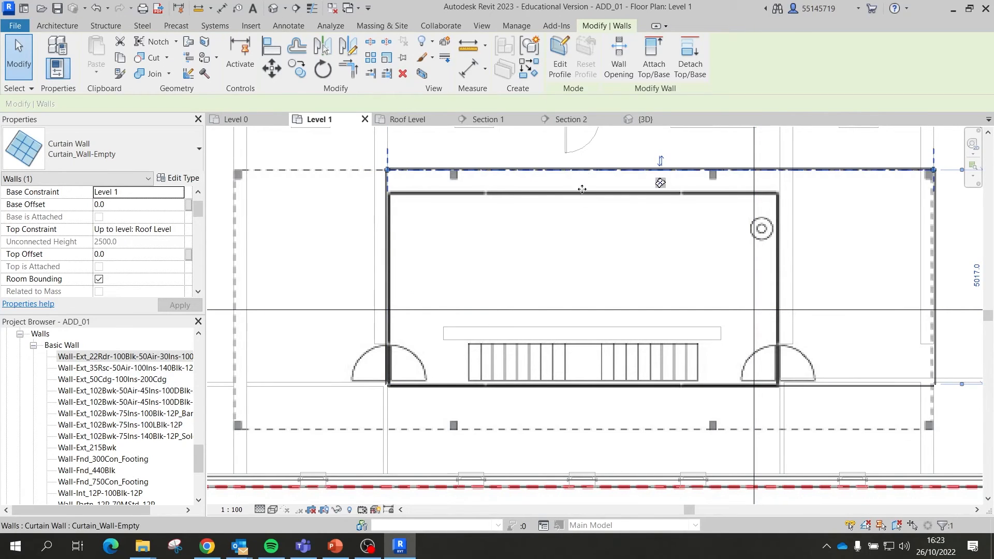
{"action": "left_click_drag", "start_coordinate": [582, 189], "coordinate": [583, 197]}
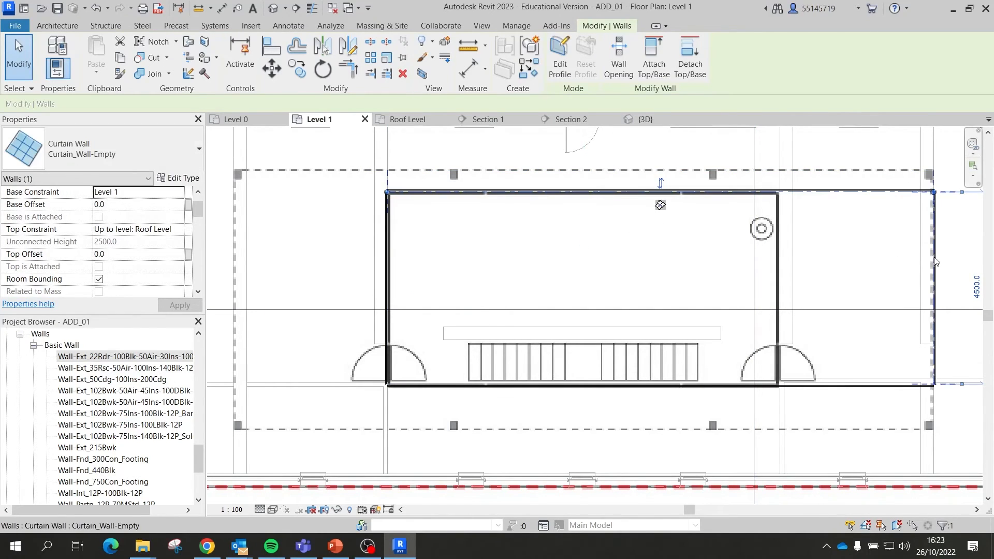
{"action": "left_click_drag", "start_coordinate": [935, 262], "coordinate": [779, 261]}
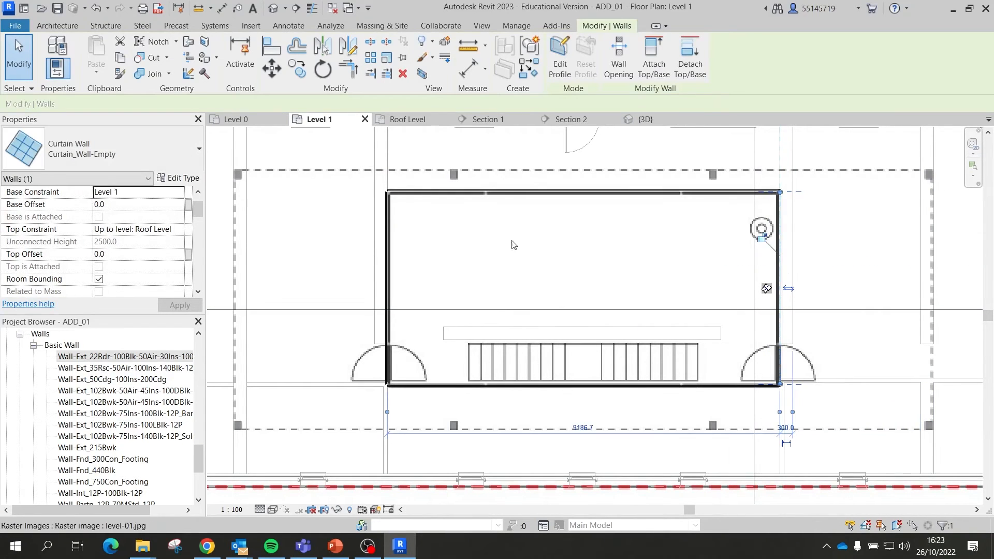
{"action": "left_click", "coordinate": [635, 166]}
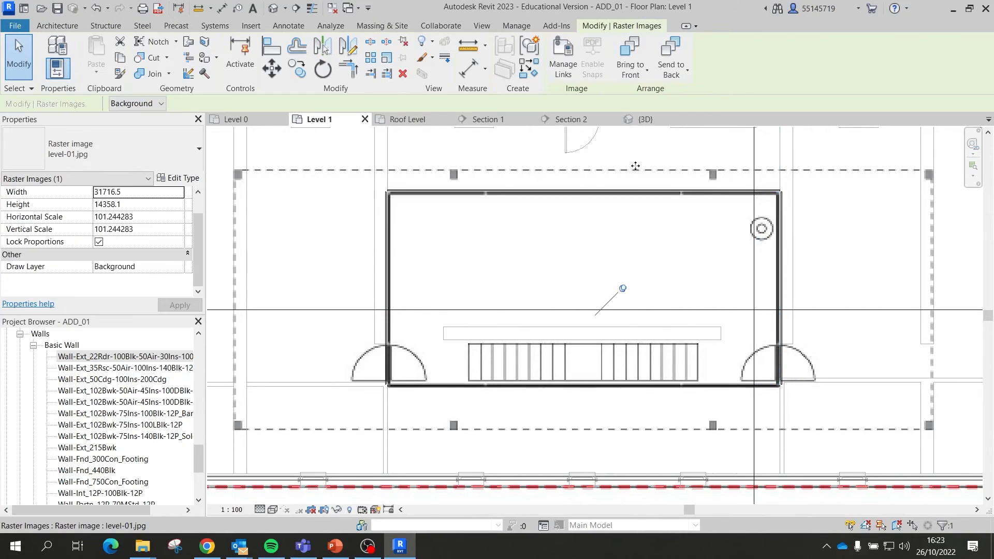
{"action": "scroll", "coordinate": [542, 195], "scroll_direction": "down", "scroll_amount": 2}
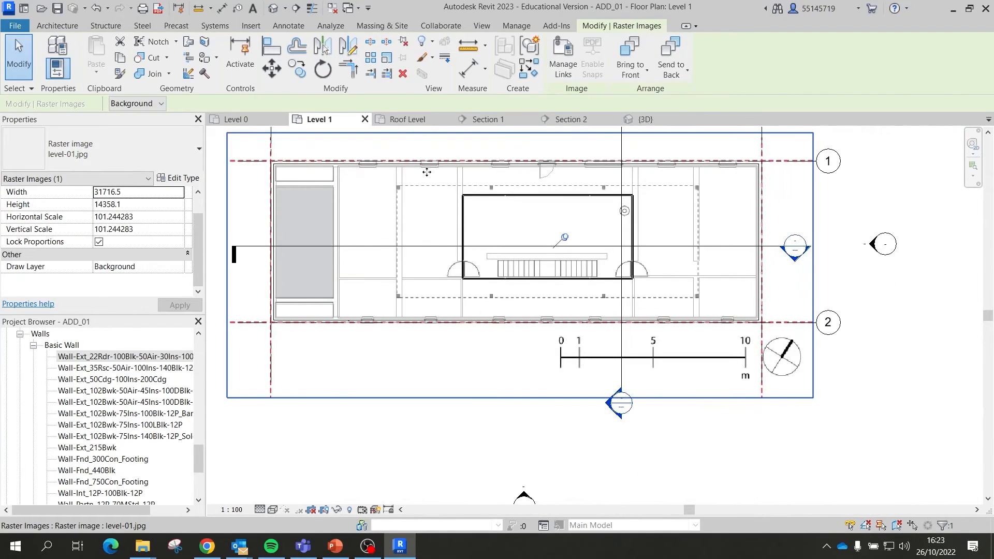
Step: In 3D, undo the last change and trial-delete two curtain walls, then restore them
{"action": "left_click", "coordinate": [657, 120]}
{"action": "scroll", "coordinate": [579, 221], "scroll_direction": "up", "scroll_amount": 3}
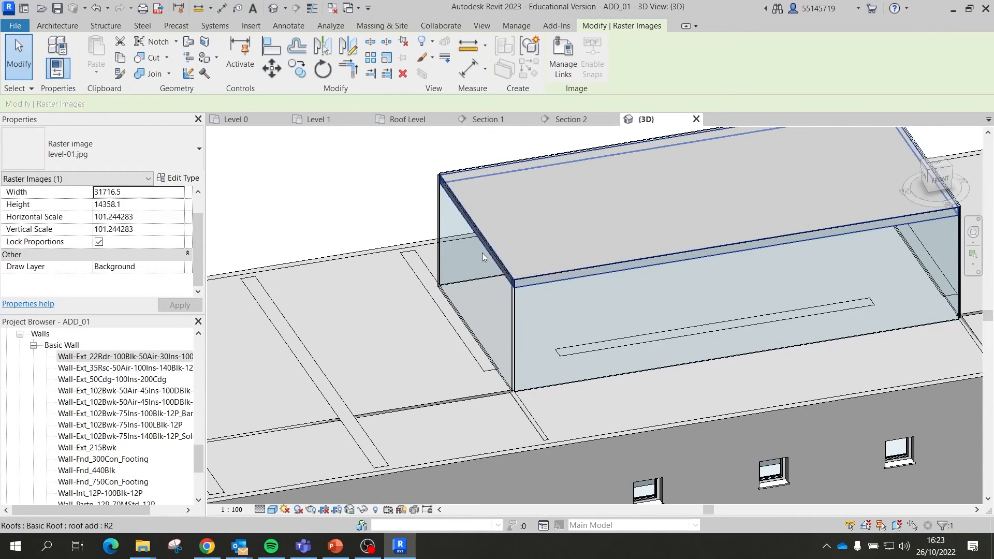
{"action": "scroll", "coordinate": [486, 253], "scroll_direction": "down", "scroll_amount": 2}
{"action": "scroll", "coordinate": [503, 260], "scroll_direction": "down", "scroll_amount": 3}
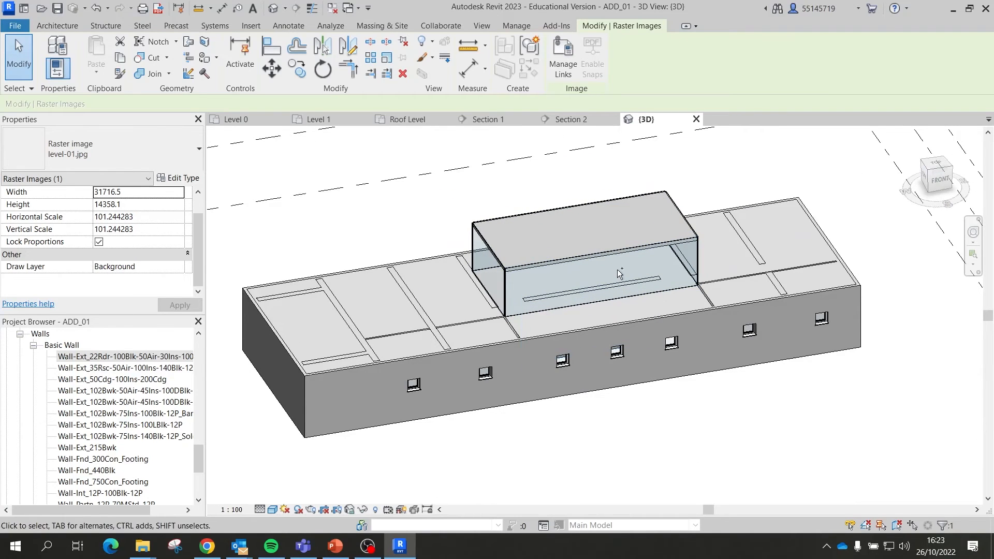
{"action": "key", "text": "Escape"}
{"action": "key", "text": "ctrl+z"}
{"action": "key", "text": "ctrl+z"}
{"action": "key", "text": "ctrl+z"}
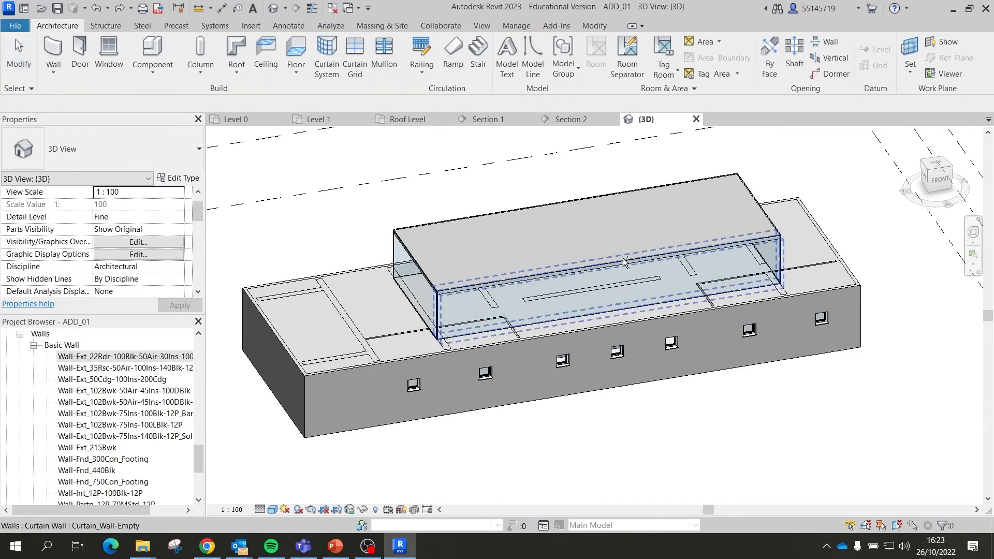
{"action": "scroll", "coordinate": [585, 275], "scroll_direction": "up", "scroll_amount": 4}
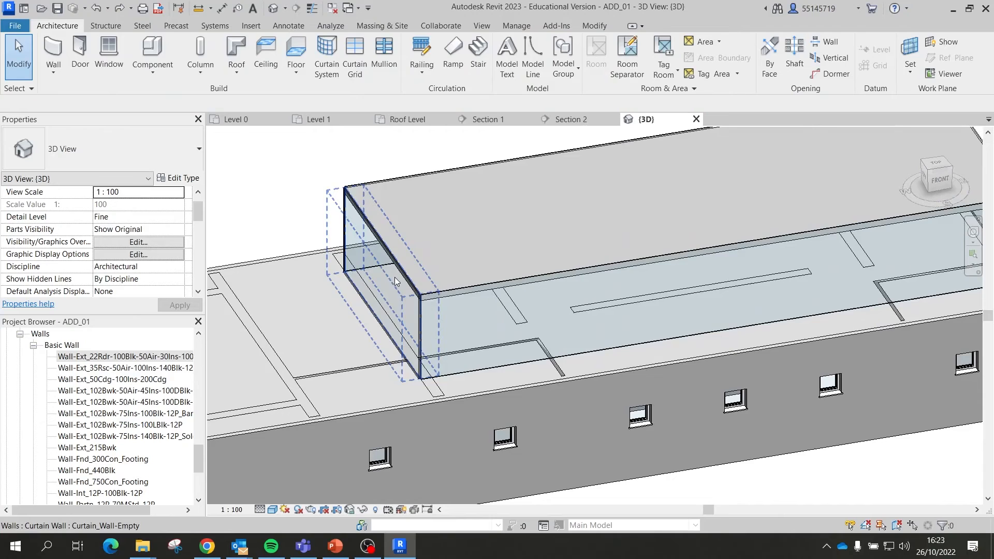
{"action": "left_click", "coordinate": [395, 280]}
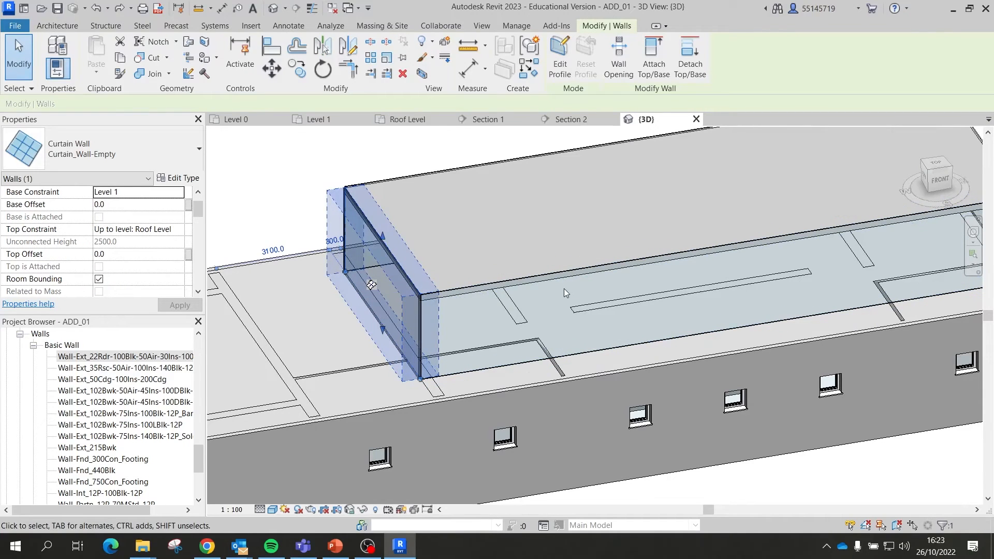
{"action": "left_click", "coordinate": [465, 300], "text": "ctrl"}
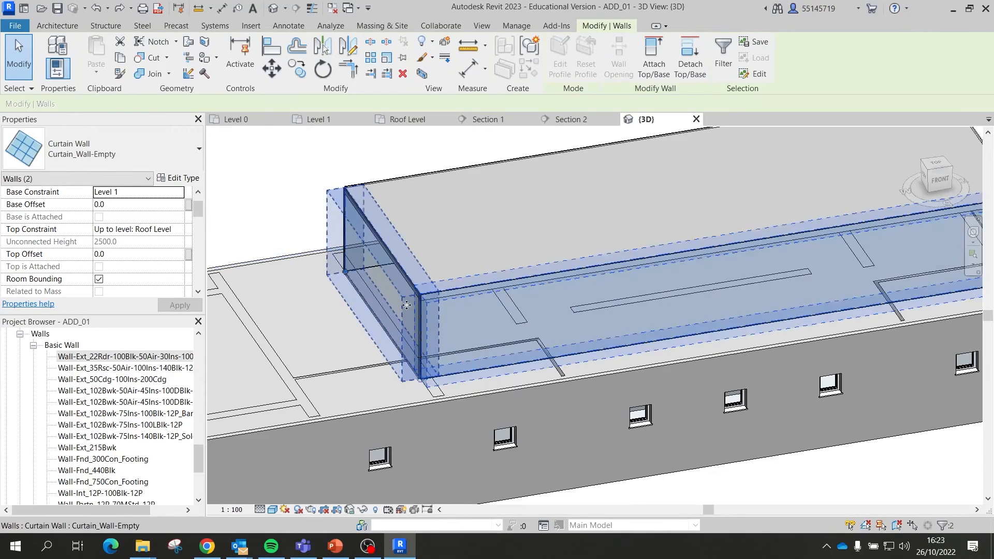
{"action": "scroll", "coordinate": [399, 275], "scroll_direction": "down", "scroll_amount": 2}
{"action": "key", "text": "Delete"}
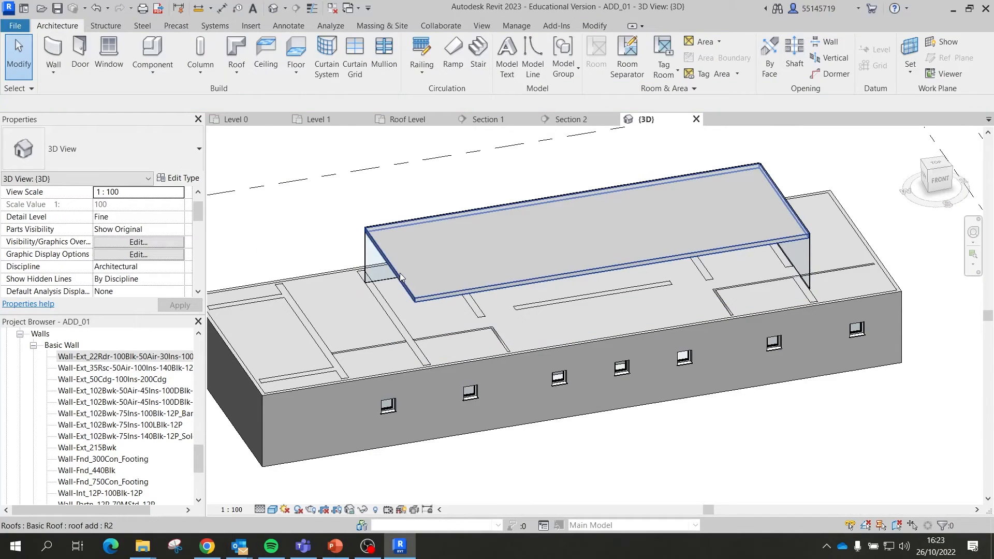
{"action": "key", "text": "ctrl+z"}
Step: Delete the right-end and left-end curtain walls, then return to the Level 1 plan
{"action": "left_click", "coordinate": [366, 259]}
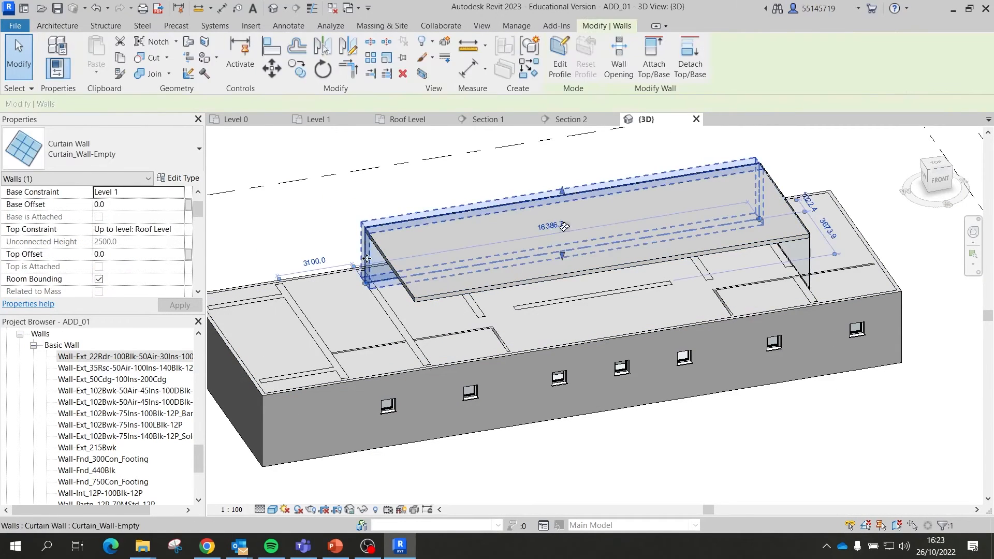
{"action": "key", "text": "Escape"}
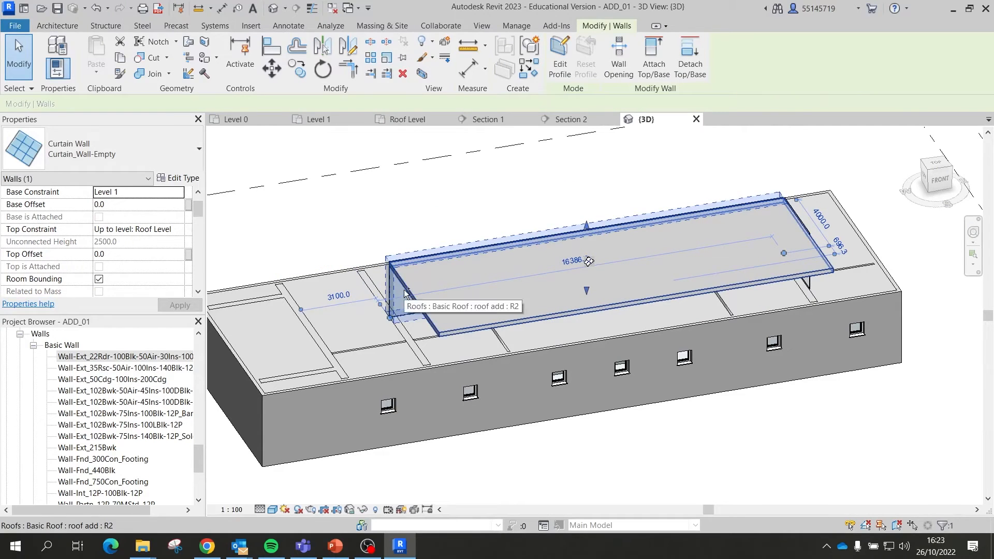
{"action": "left_click", "coordinate": [776, 228]}
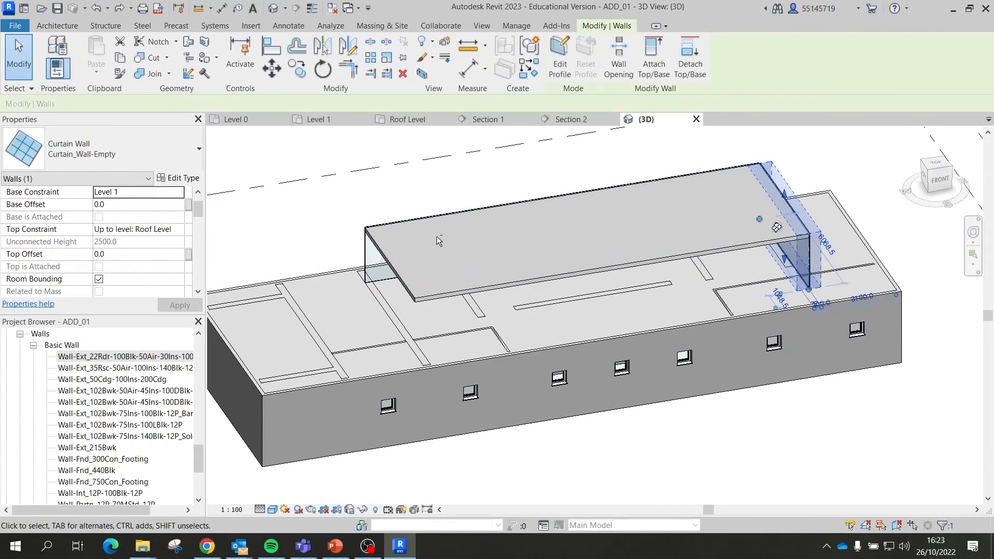
{"action": "left_click", "coordinate": [369, 258], "text": "ctrl"}
{"action": "key", "text": "Delete"}
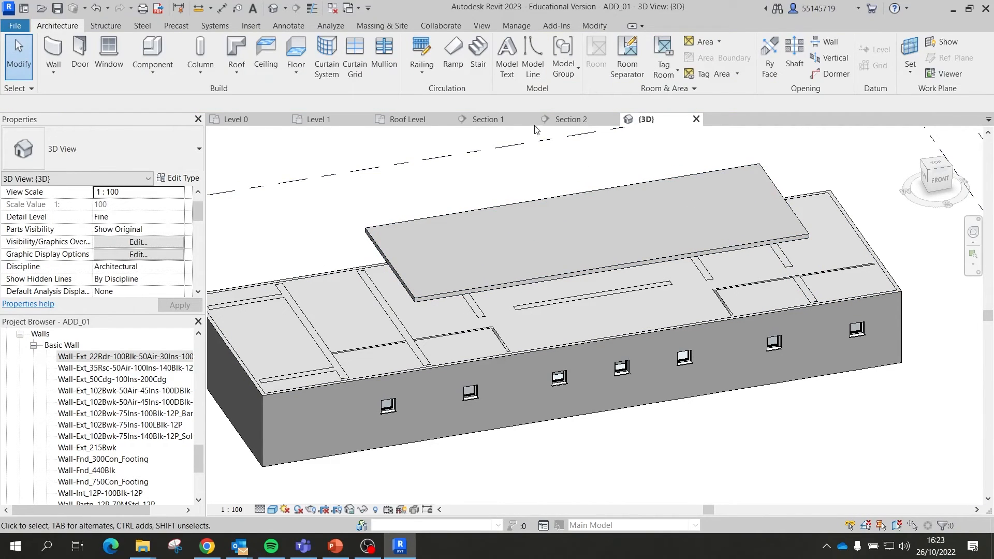
{"action": "left_click", "coordinate": [328, 119]}
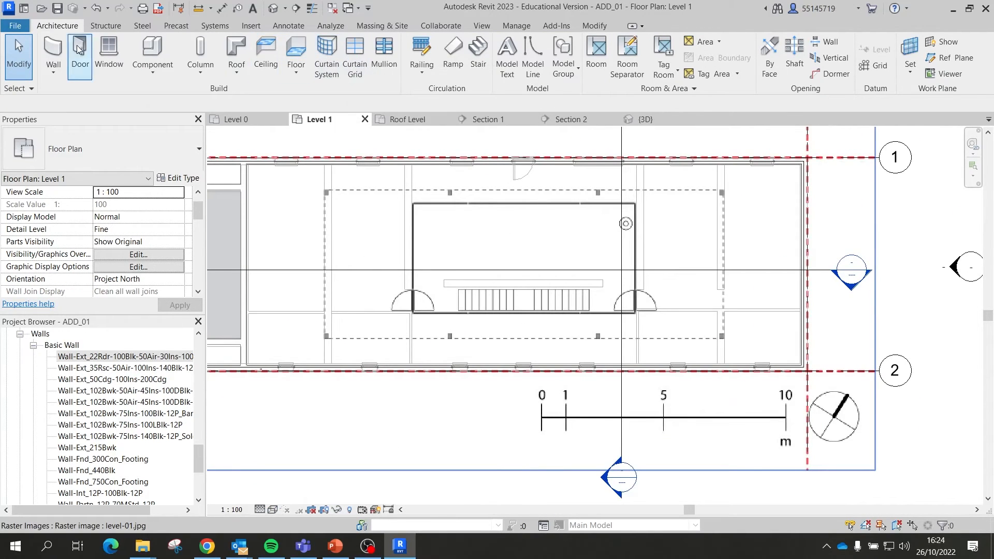
Step: Draw a Curtain_Wall-Empty rectangle from the room's top-left corner to its lower-right corner
{"action": "left_click", "coordinate": [53, 56]}
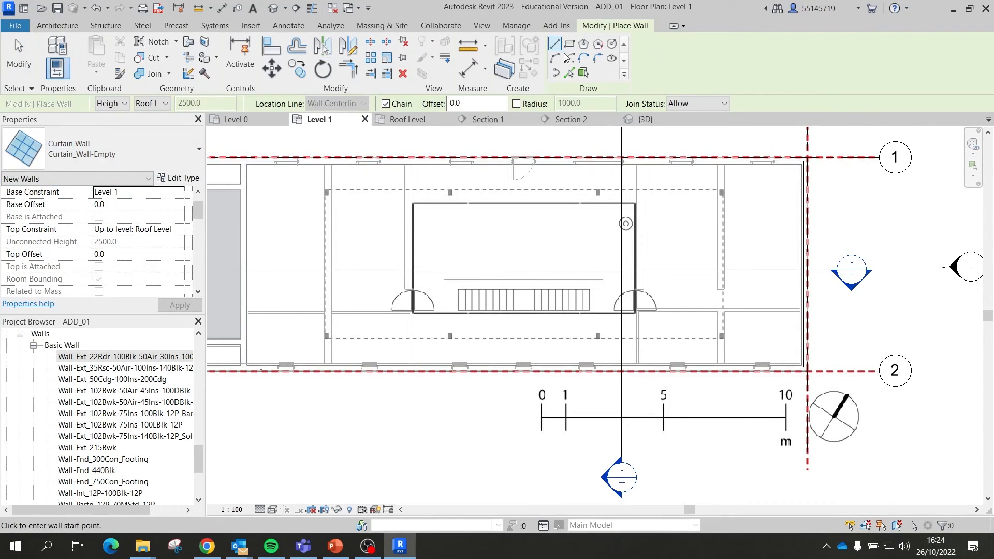
{"action": "left_click", "coordinate": [569, 52]}
{"action": "scroll", "coordinate": [414, 189], "scroll_direction": "up", "scroll_amount": 5}
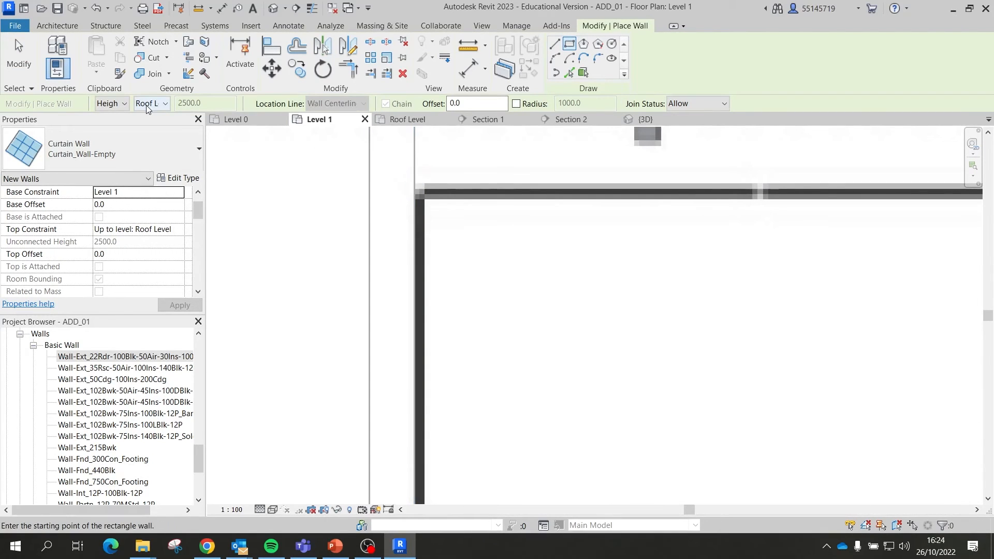
{"action": "left_click", "coordinate": [414, 189]}
{"action": "scroll", "coordinate": [416, 192], "scroll_direction": "down", "scroll_amount": 5}
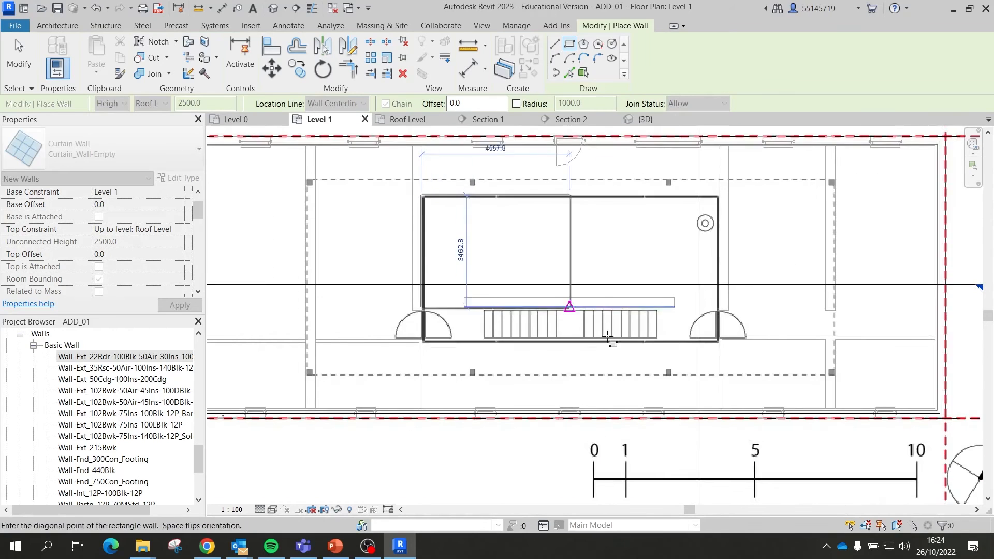
{"action": "scroll", "coordinate": [609, 336], "scroll_direction": "up", "scroll_amount": 6}
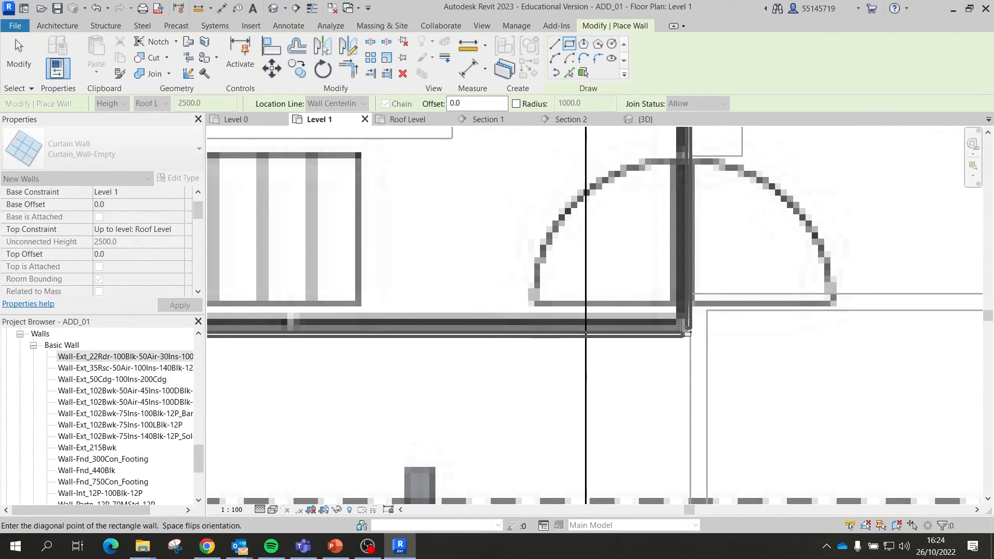
{"action": "left_click", "coordinate": [682, 326]}
{"action": "scroll", "coordinate": [684, 331], "scroll_direction": "down", "scroll_amount": 4}
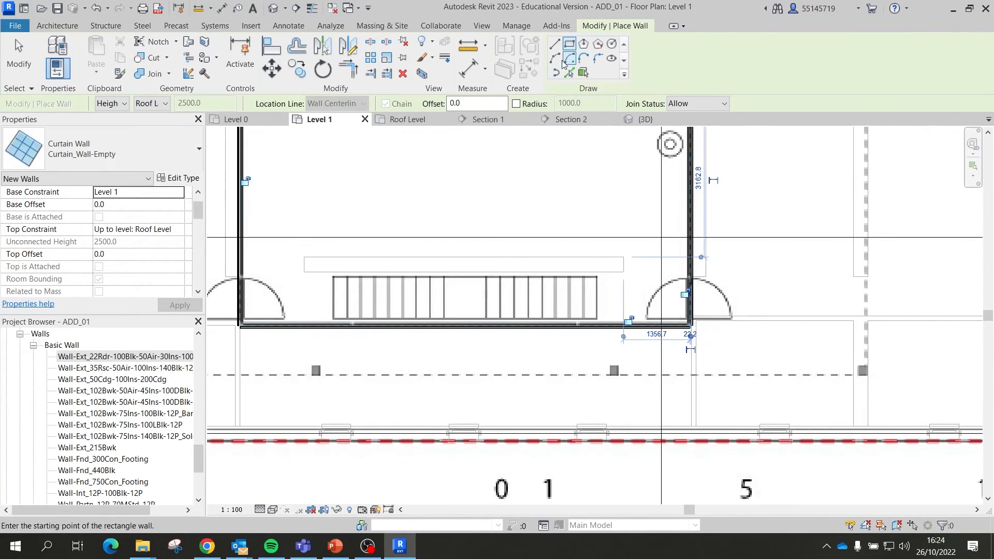
{"action": "key", "text": "Escape"}
{"action": "key", "text": "Escape"}
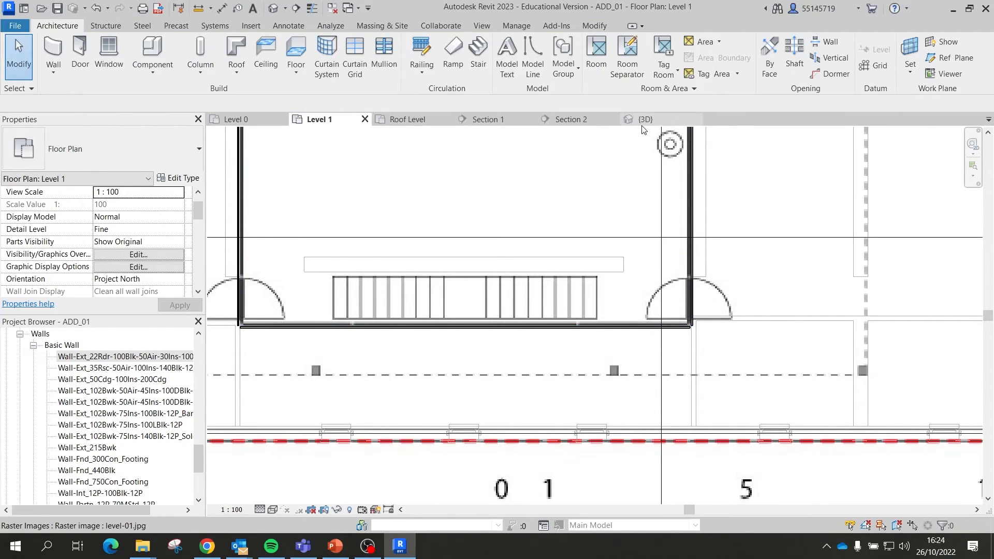
{"action": "left_click", "coordinate": [643, 123]}
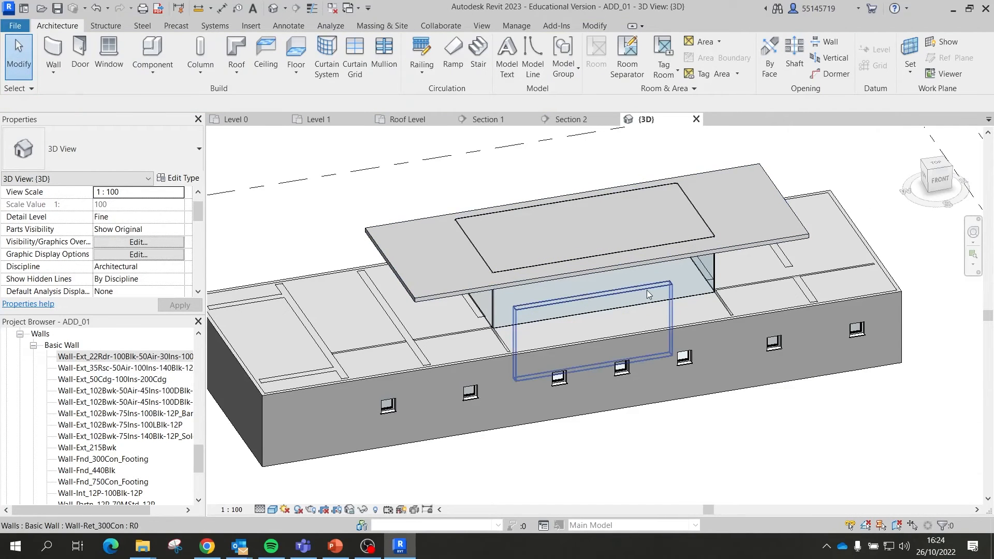
Step: Orbit to a front view of the new curtain walls and try a crossing selection around them
{"action": "middle_click_drag", "start_coordinate": [649, 290], "coordinate": [675, 223], "text": "shift"}
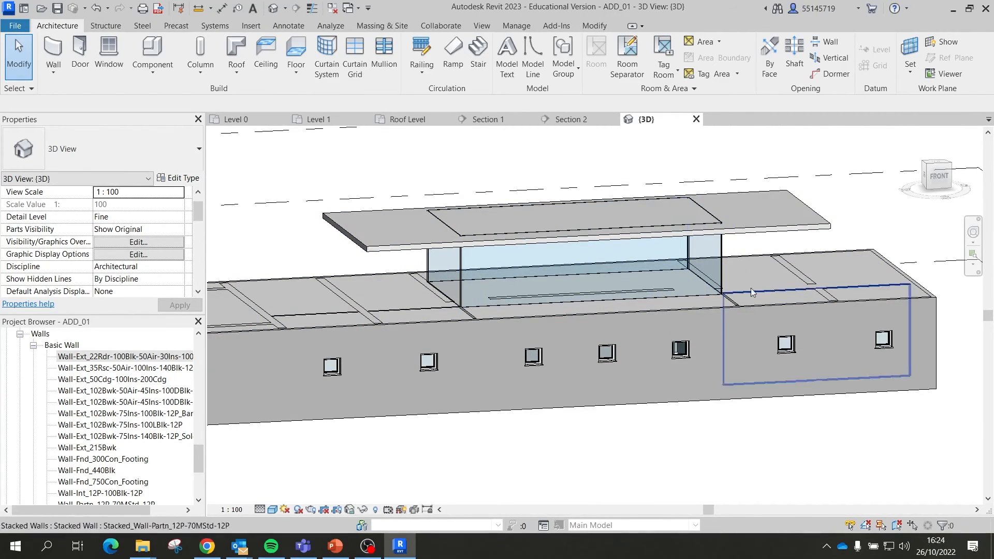
{"action": "middle_click_drag", "start_coordinate": [548, 269], "coordinate": [590, 296], "text": "shift"}
{"action": "scroll", "coordinate": [483, 293], "scroll_direction": "up", "scroll_amount": 2}
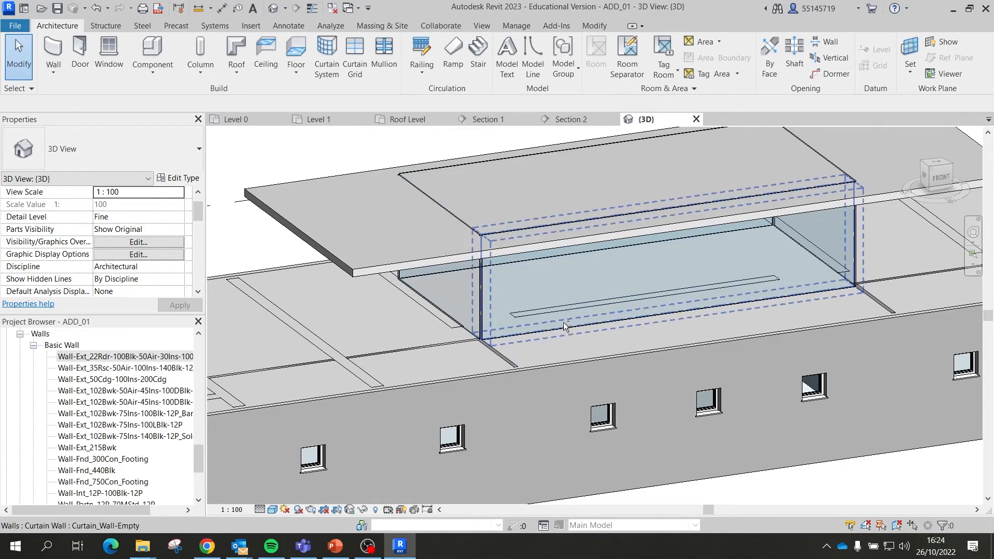
{"action": "middle_click_drag", "start_coordinate": [563, 322], "coordinate": [515, 242], "text": "shift"}
{"action": "left_click_drag", "start_coordinate": [899, 239], "coordinate": [635, 210]}
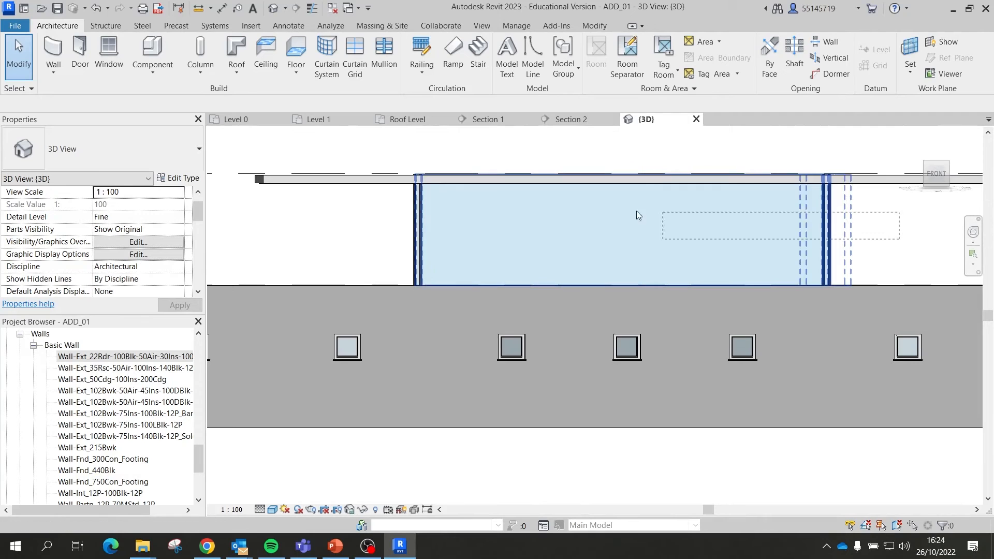
{"action": "left_click_drag", "start_coordinate": [375, 202], "coordinate": [358, 207]}
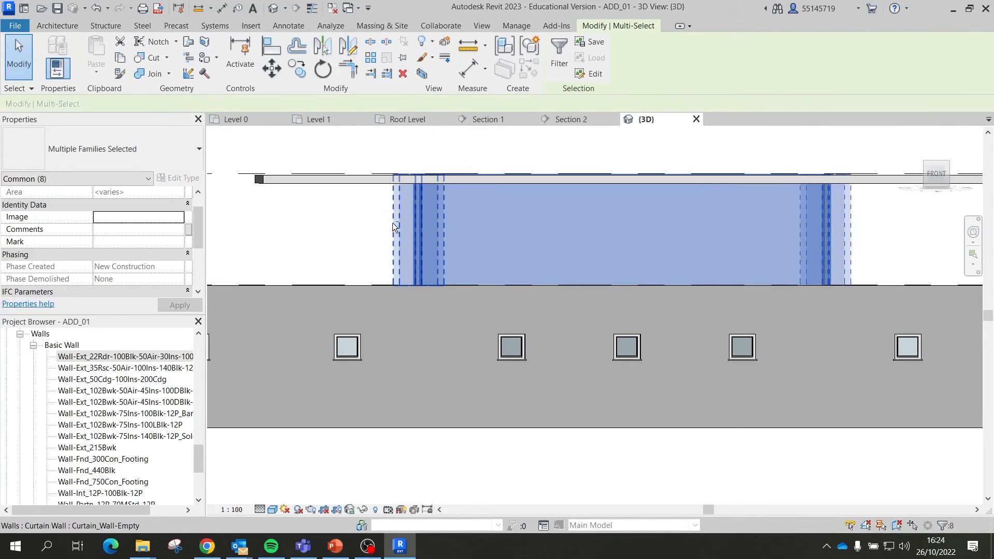
Step: Select the four Curtain_Wall-Empty walls and attach their tops to the roof add roof
{"action": "middle_click_drag", "start_coordinate": [453, 199], "coordinate": [479, 243], "text": "shift"}
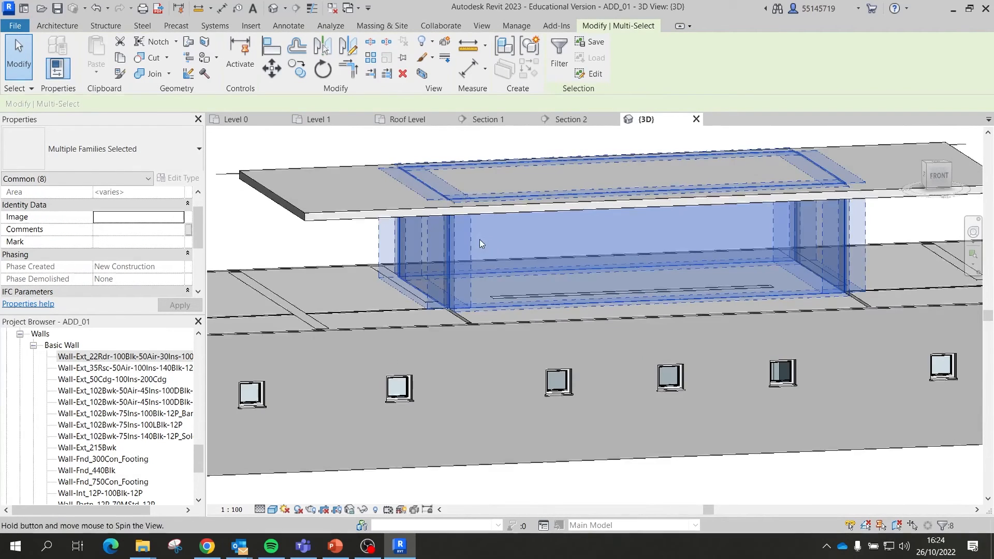
{"action": "left_click", "coordinate": [451, 247]}
{"action": "middle_click_drag", "start_coordinate": [538, 256], "coordinate": [545, 211], "text": "shift"}
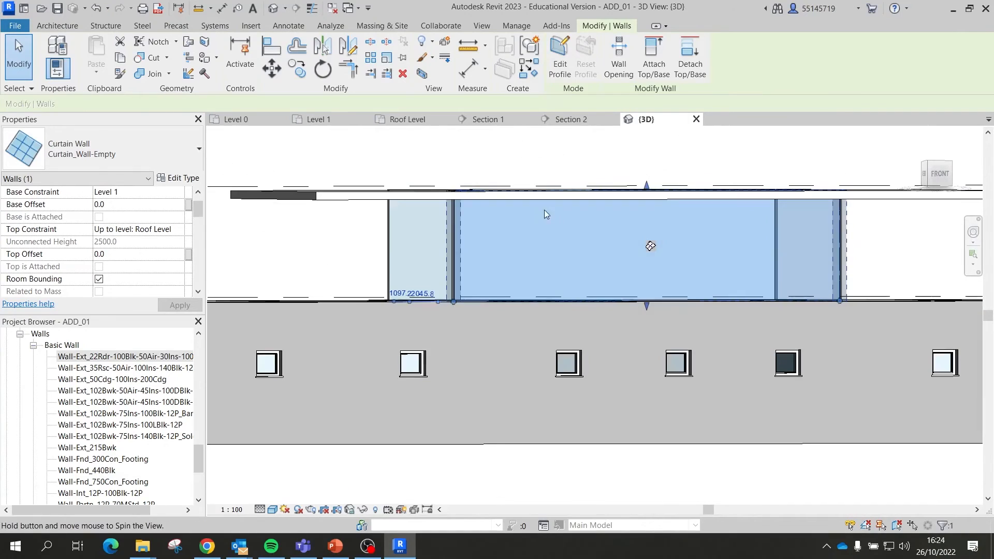
{"action": "left_click", "coordinate": [391, 242], "text": "ctrl"}
{"action": "middle_click_drag", "start_coordinate": [523, 244], "coordinate": [569, 283], "text": "shift"}
{"action": "left_click", "coordinate": [802, 269], "text": "ctrl"}
{"action": "mouse_move", "coordinate": [829, 269]}
{"action": "middle_mouse_down", "text": "shift"}
{"action": "mouse_move", "coordinate": [752, 250]}
{"action": "mouse_move", "coordinate": [819, 260]}
{"action": "middle_mouse_up", "text": "shift"}
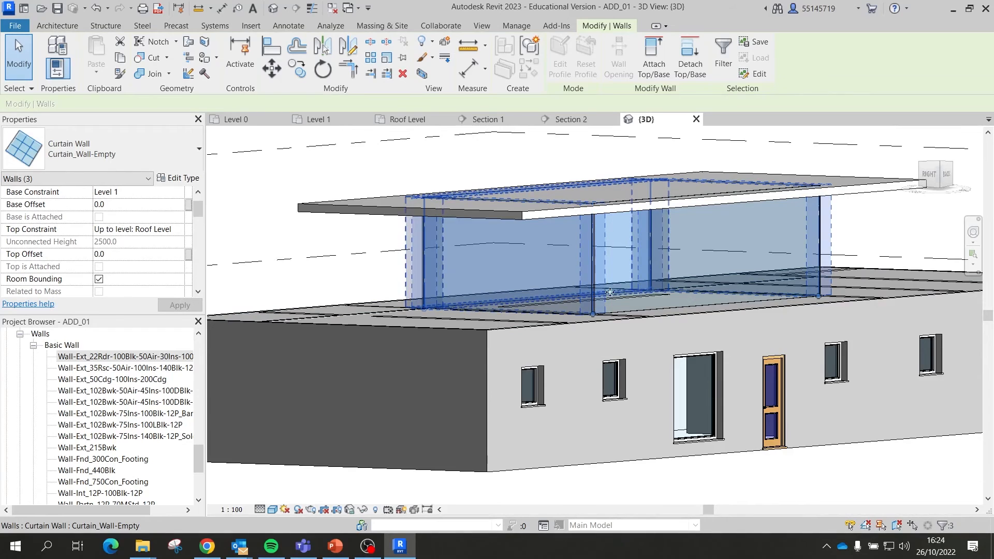
{"action": "left_click", "coordinate": [637, 309], "text": "ctrl"}
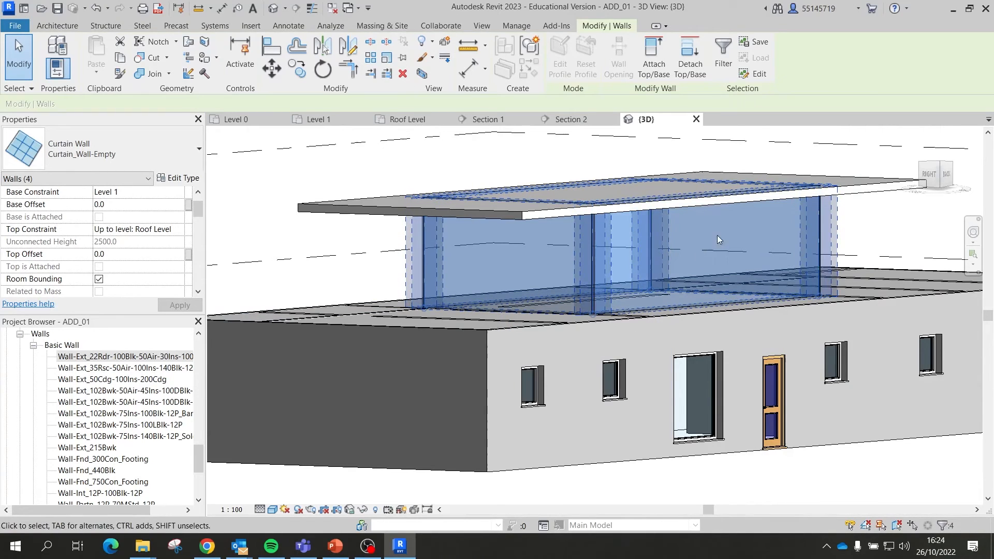
{"action": "left_click", "coordinate": [647, 57]}
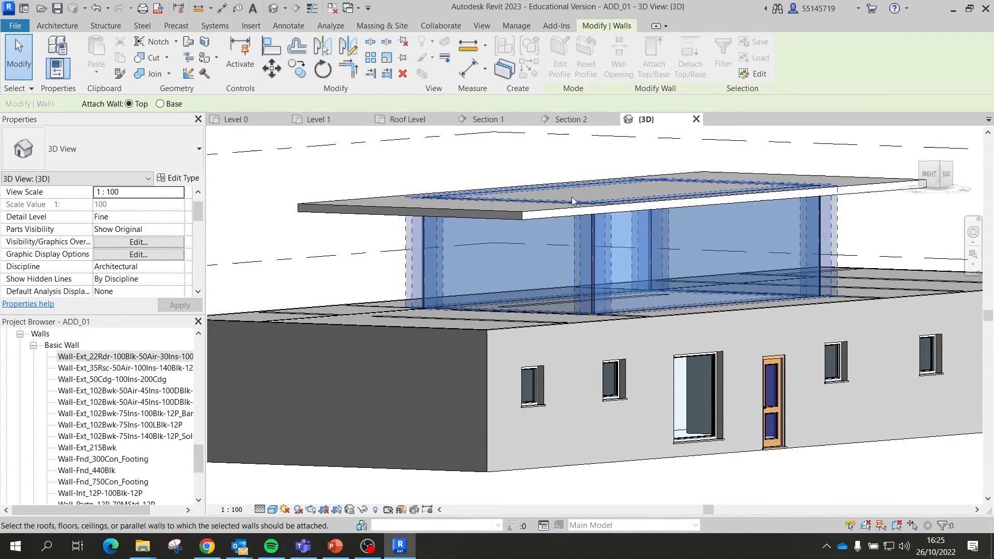
{"action": "left_click", "coordinate": [521, 217]}
{"action": "middle_click_drag", "start_coordinate": [464, 262], "coordinate": [757, 201], "text": "shift"}
Step: Deselect the walls, orbit the 3D view to check them against the roof, and open Section 1
{"action": "left_click", "coordinate": [799, 168]}
{"action": "scroll", "coordinate": [559, 228], "scroll_direction": "down", "scroll_amount": 3}
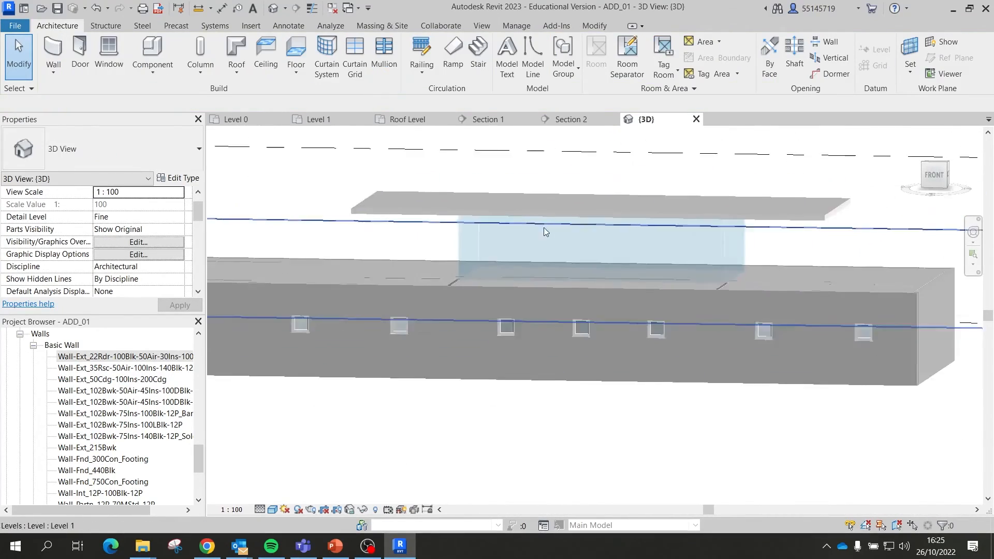
{"action": "middle_click_drag", "start_coordinate": [541, 228], "coordinate": [595, 208], "text": "shift"}
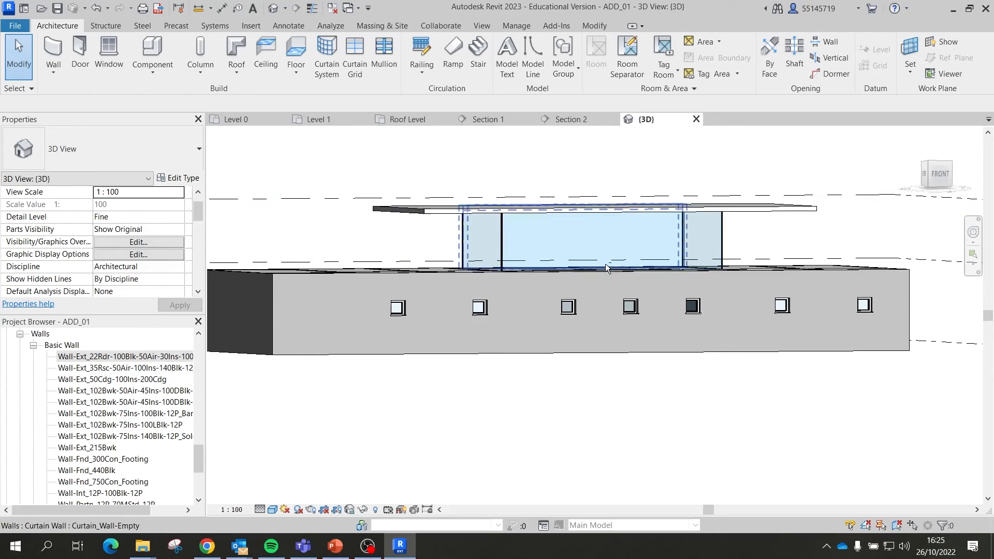
{"action": "middle_click_drag", "start_coordinate": [605, 263], "coordinate": [486, 249], "text": "shift"}
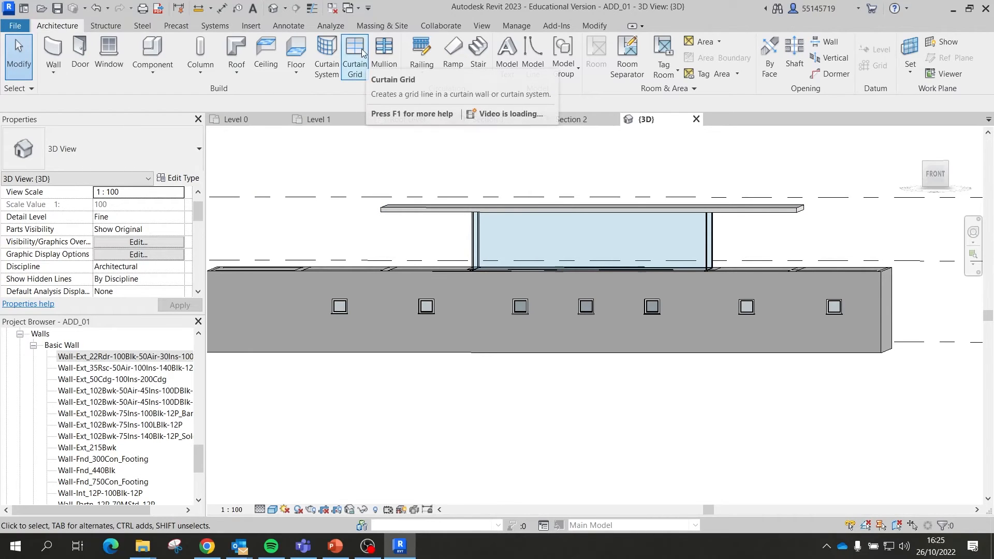
{"action": "middle_click_drag", "start_coordinate": [455, 204], "coordinate": [469, 212], "text": "shift"}
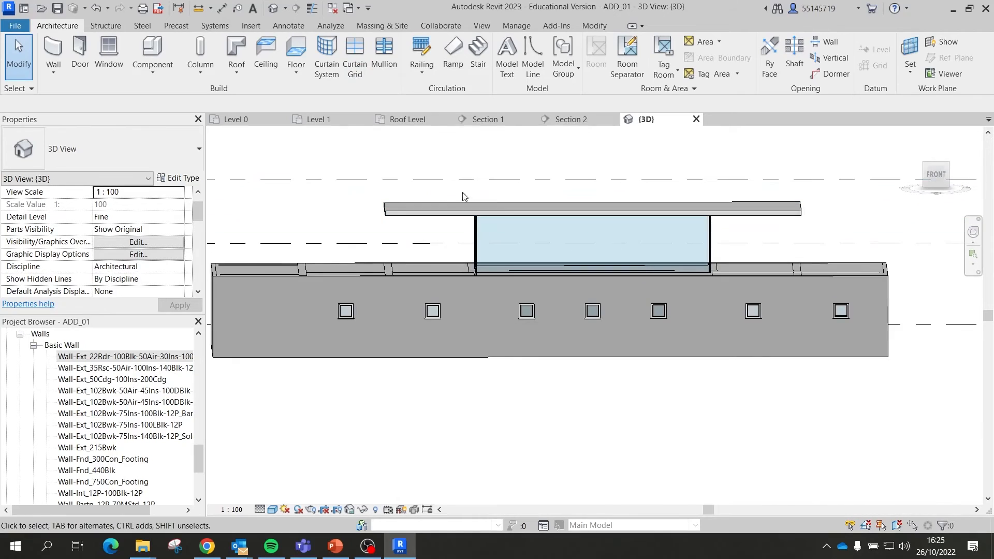
{"action": "left_click", "coordinate": [500, 120]}
{"action": "left_click", "coordinate": [581, 122]}
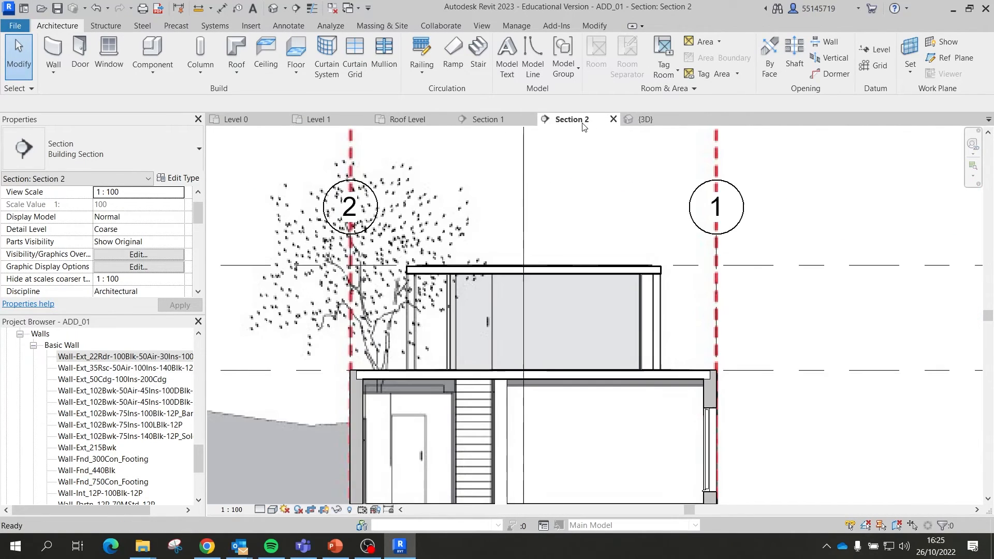
{"action": "left_click", "coordinate": [490, 120]}
{"action": "scroll", "coordinate": [579, 265], "scroll_direction": "up", "scroll_amount": 5}
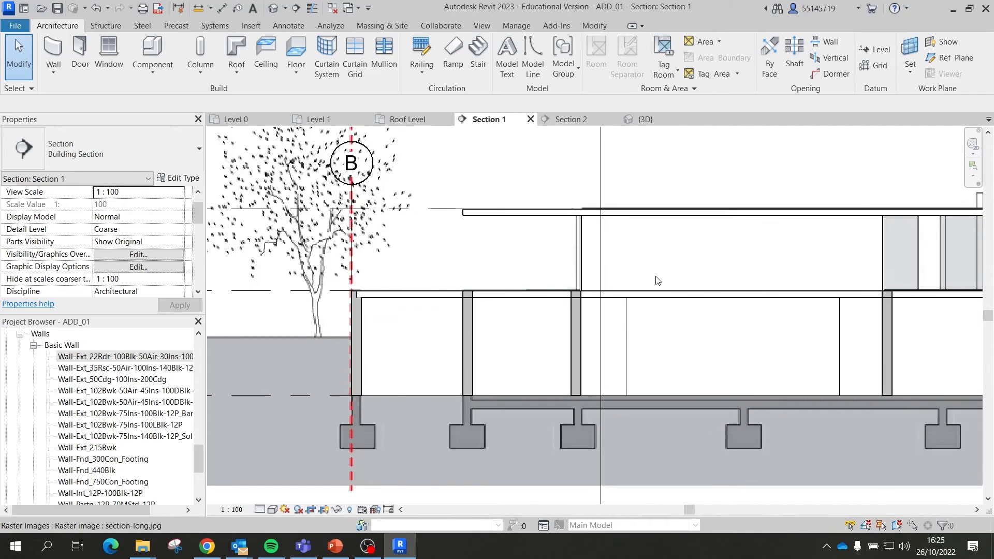
{"action": "left_click", "coordinate": [579, 261]}
{"action": "middle_click_drag", "start_coordinate": [666, 276], "coordinate": [497, 258]}
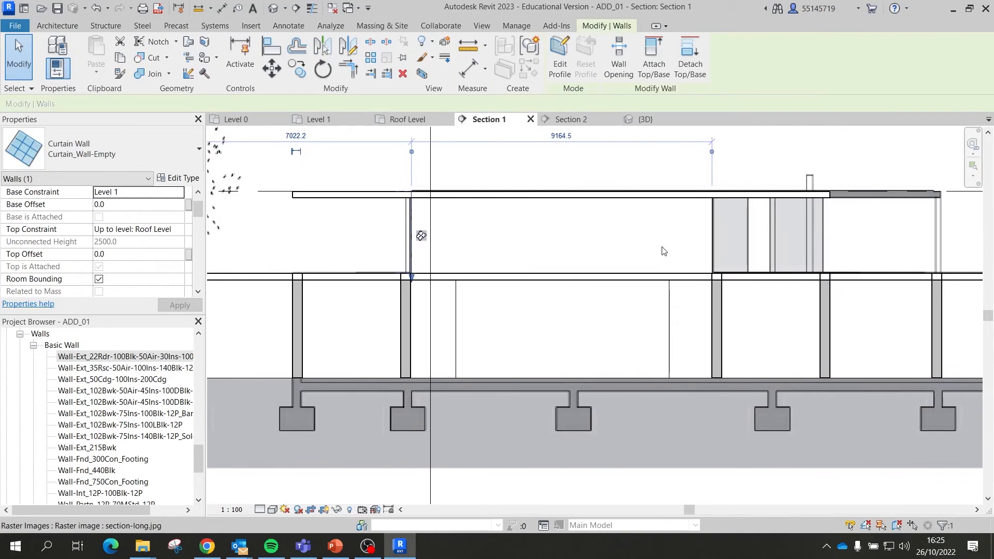
{"action": "left_click", "coordinate": [708, 233]}
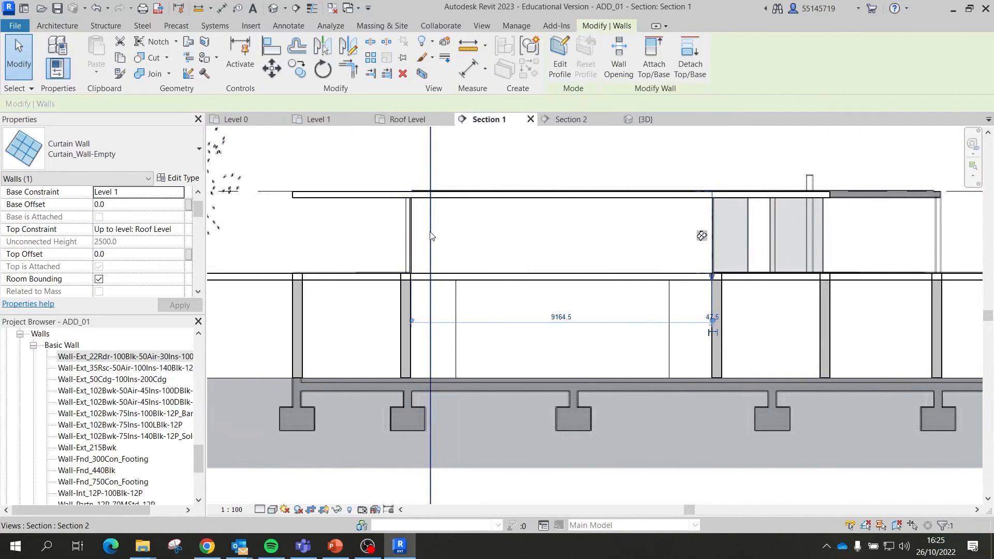
{"action": "left_click", "coordinate": [414, 235]}
{"action": "left_click", "coordinate": [561, 196]}
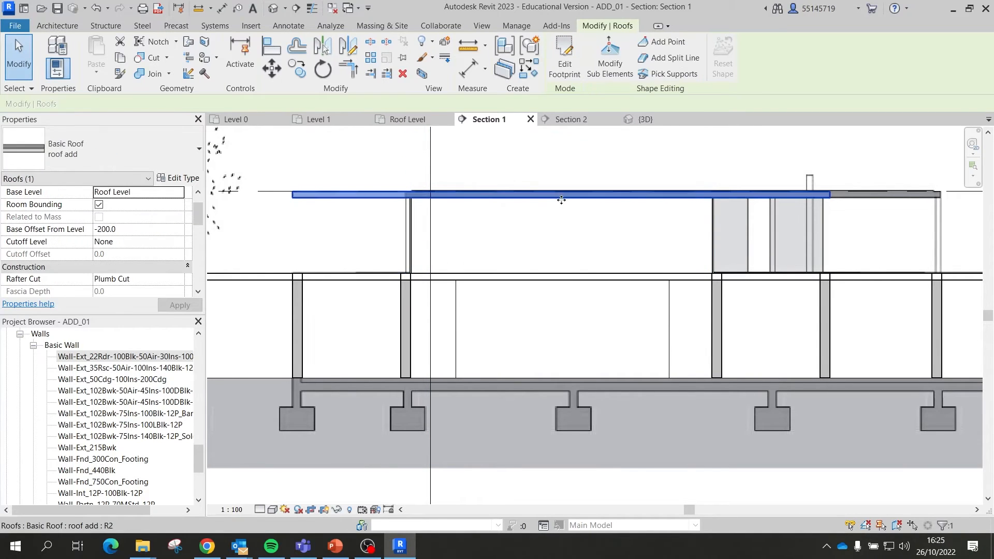
{"action": "left_click", "coordinate": [570, 278]}
{"action": "left_click", "coordinate": [482, 177]}
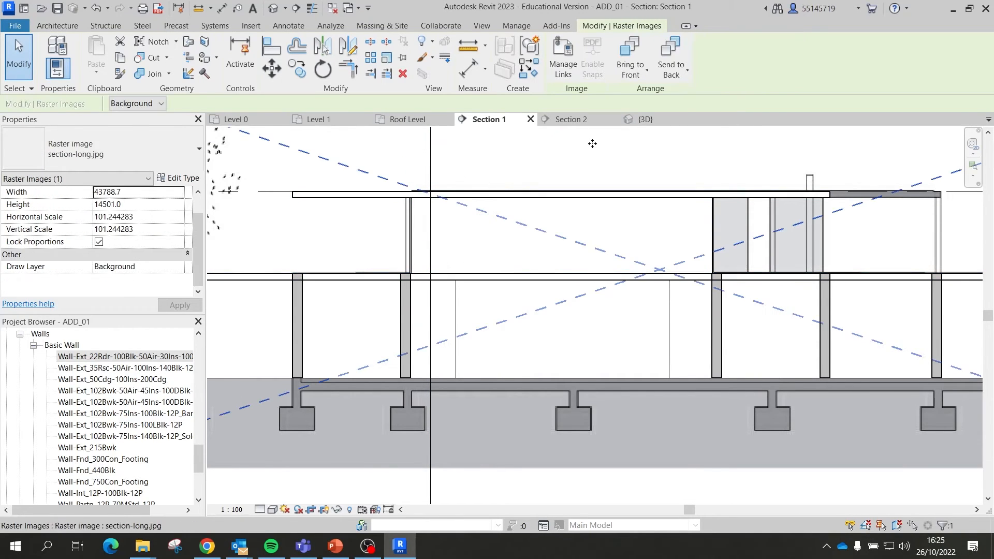
{"action": "scroll", "coordinate": [502, 212], "scroll_direction": "down", "scroll_amount": 2}
{"action": "left_click", "coordinate": [402, 57]}
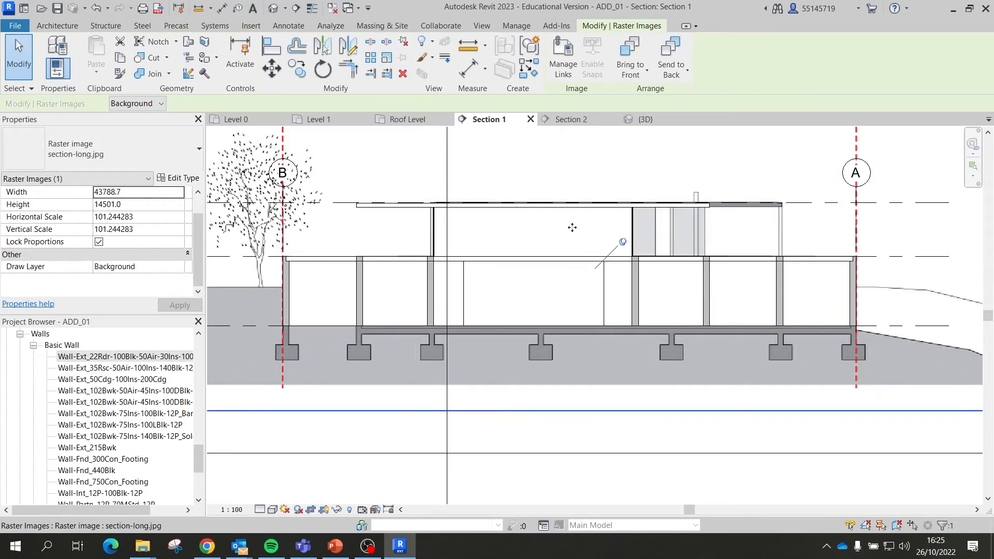
{"action": "scroll", "coordinate": [568, 227], "scroll_direction": "up", "scroll_amount": 1}
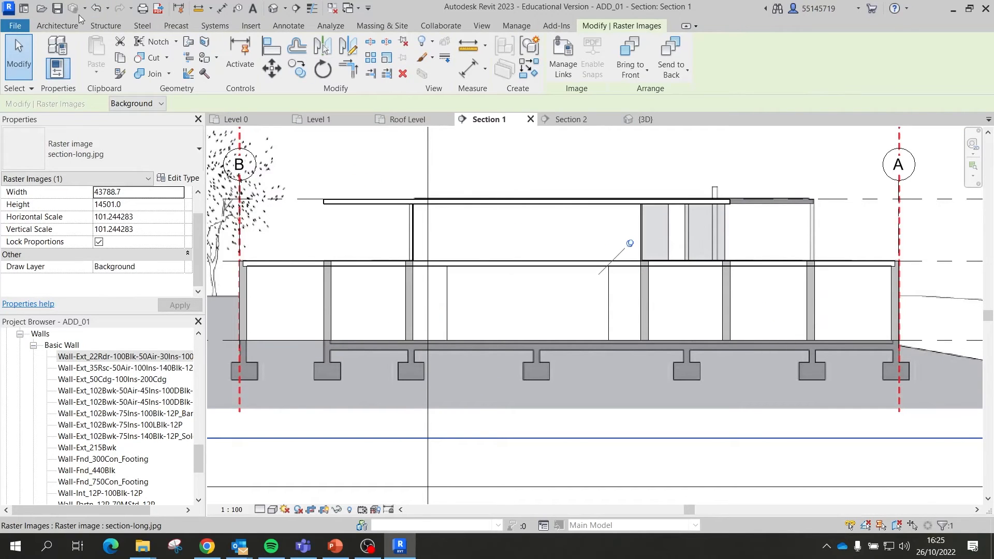
{"action": "left_click", "coordinate": [61, 25]}
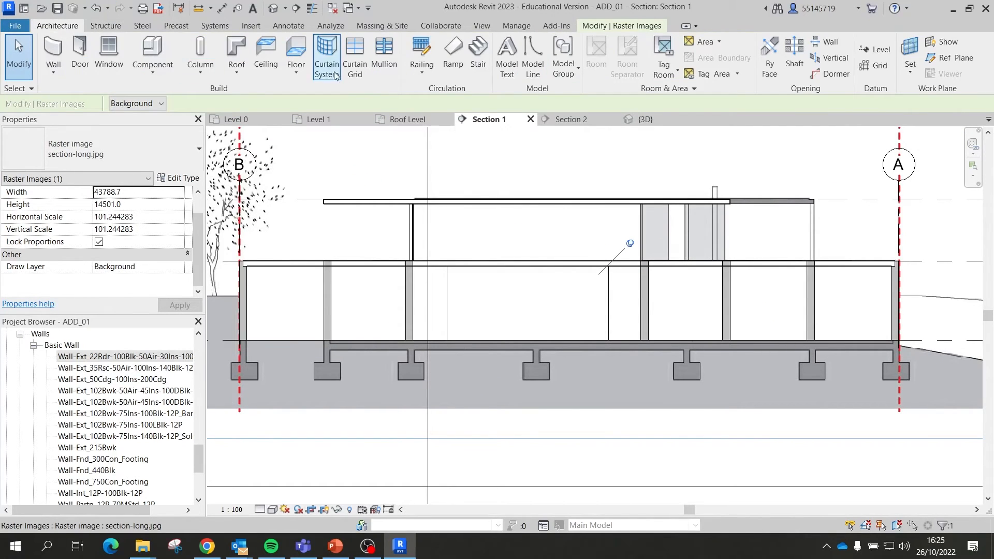
Step: Place vertical curtain grid lines at 1800, 1800, a third point and a midpoint across the wall
{"action": "left_click", "coordinate": [355, 56]}
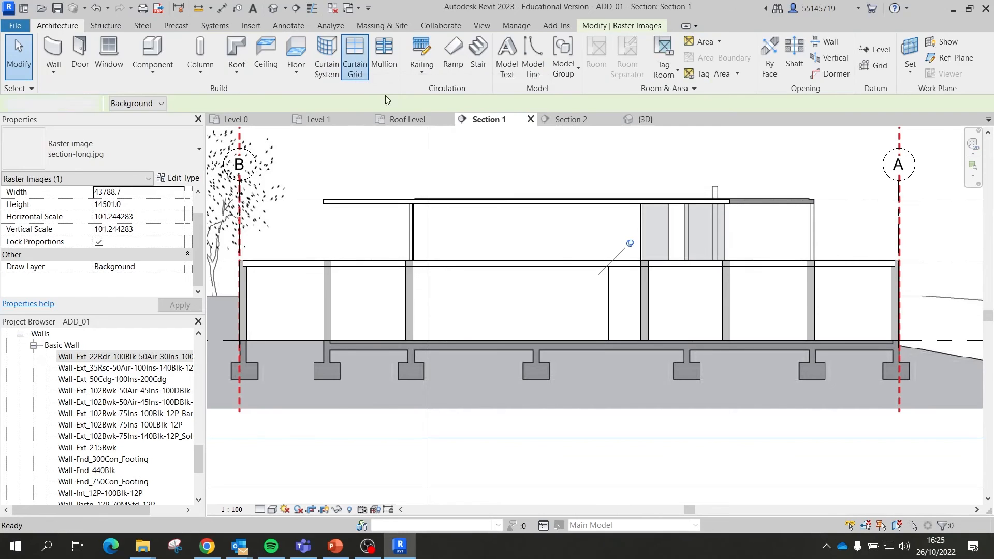
{"action": "scroll", "coordinate": [463, 212], "scroll_direction": "up", "scroll_amount": 2}
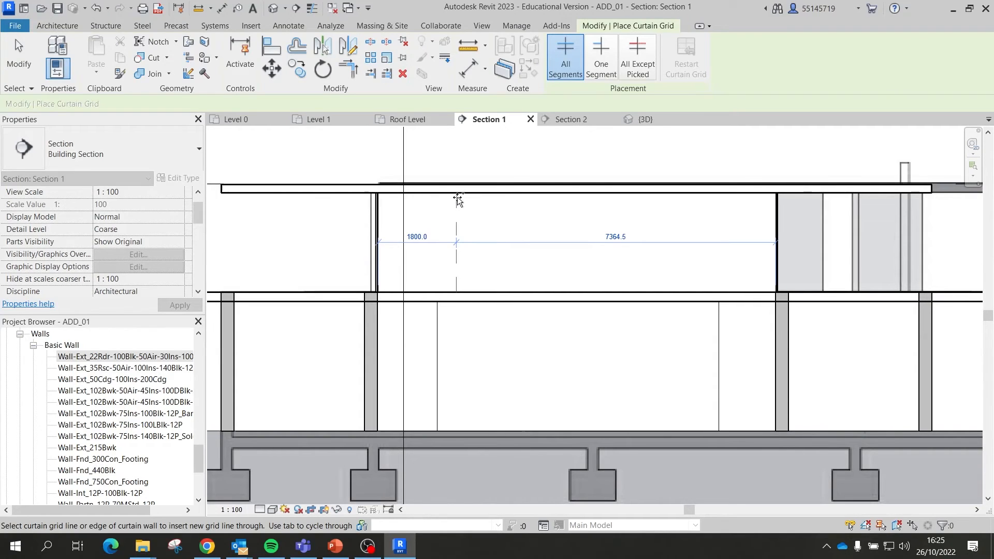
{"action": "left_click", "coordinate": [456, 199]}
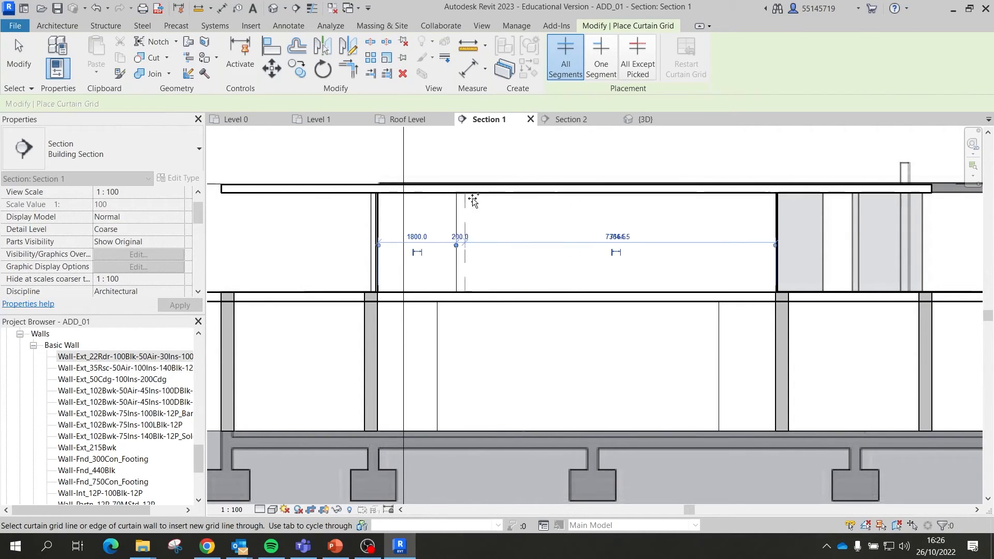
{"action": "left_click", "coordinate": [535, 197]}
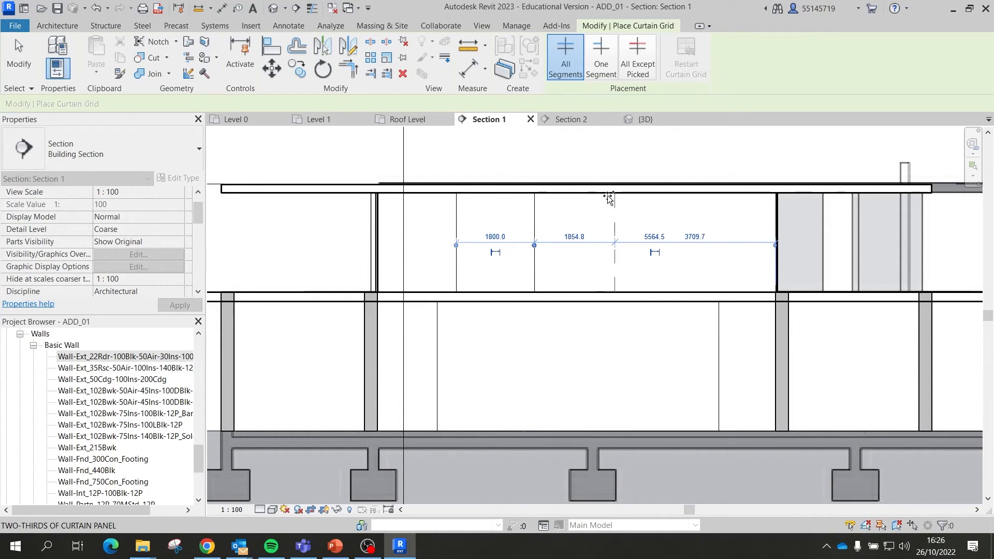
{"action": "scroll", "coordinate": [603, 195], "scroll_direction": "up", "scroll_amount": 3}
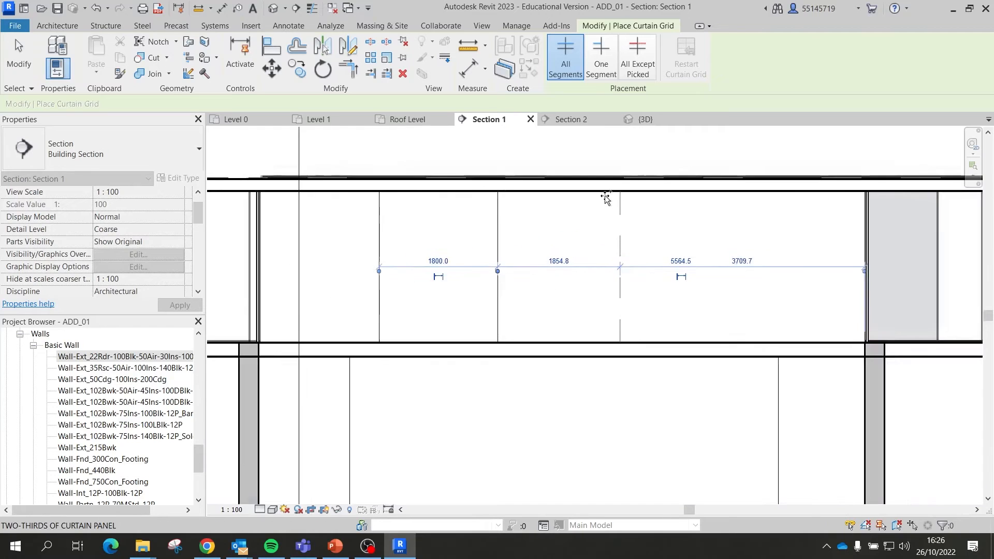
{"action": "left_click", "coordinate": [614, 194]}
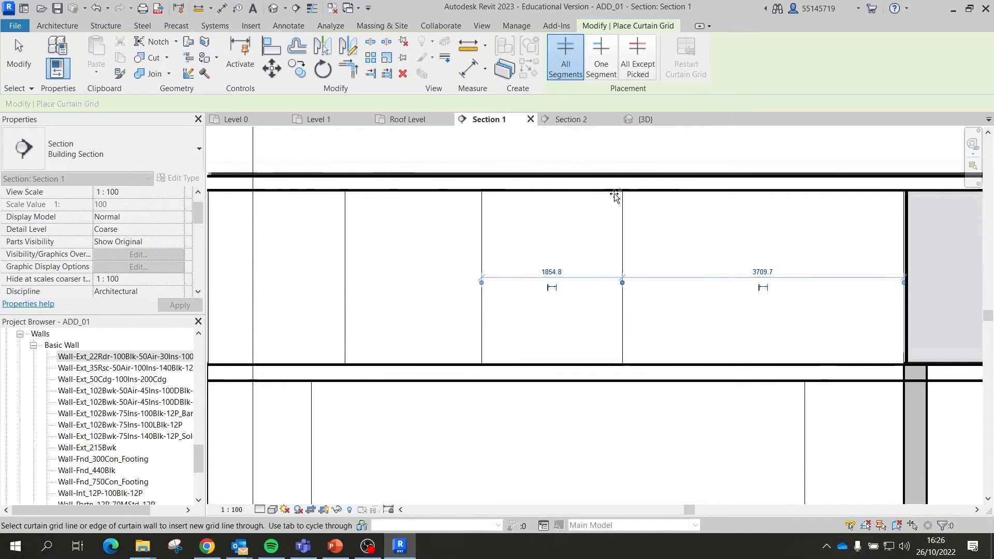
{"action": "scroll", "coordinate": [488, 194], "scroll_direction": "down", "scroll_amount": 2}
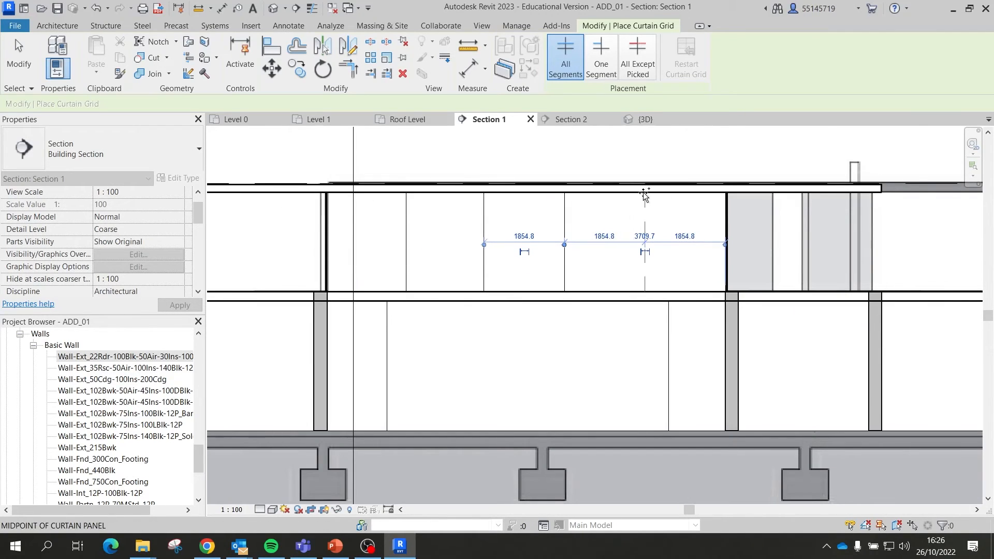
{"action": "left_click", "coordinate": [645, 194]}
{"action": "scroll", "coordinate": [652, 178], "scroll_direction": "down", "scroll_amount": 2}
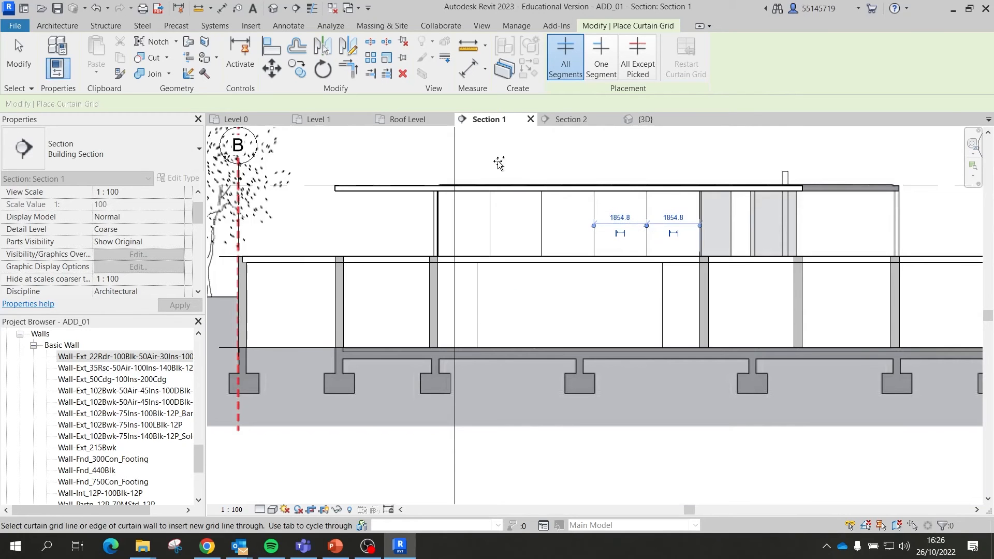
{"action": "key", "text": "Escape"}
{"action": "key", "text": "Escape"}
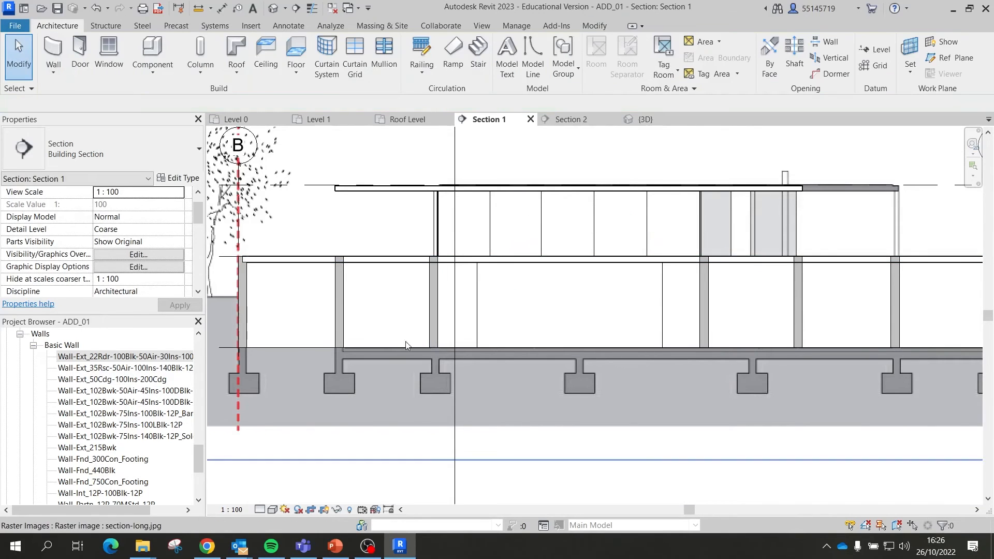
{"action": "left_click", "coordinate": [636, 120]}
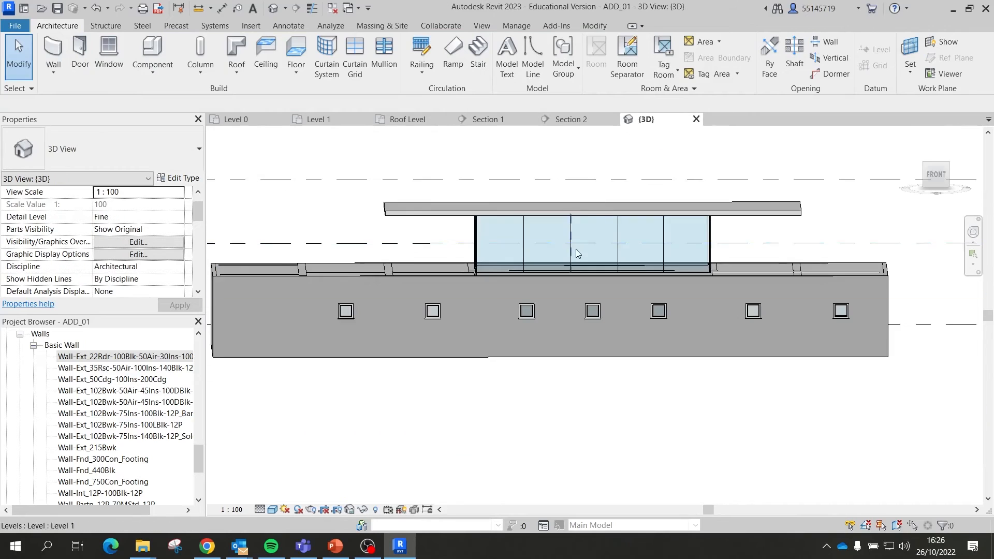
{"action": "middle_click_drag", "start_coordinate": [622, 244], "coordinate": [685, 306], "text": "shift"}
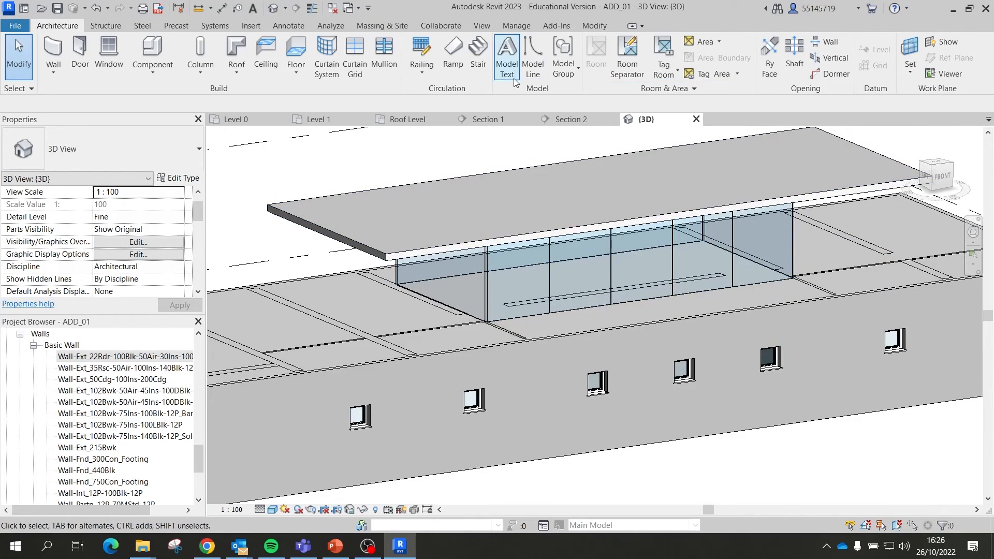
{"action": "left_click", "coordinate": [570, 119]}
{"action": "left_click", "coordinate": [485, 119]}
{"action": "scroll", "coordinate": [490, 243], "scroll_direction": "down", "scroll_amount": 2}
{"action": "scroll", "coordinate": [490, 239], "scroll_direction": "up", "scroll_amount": 2}
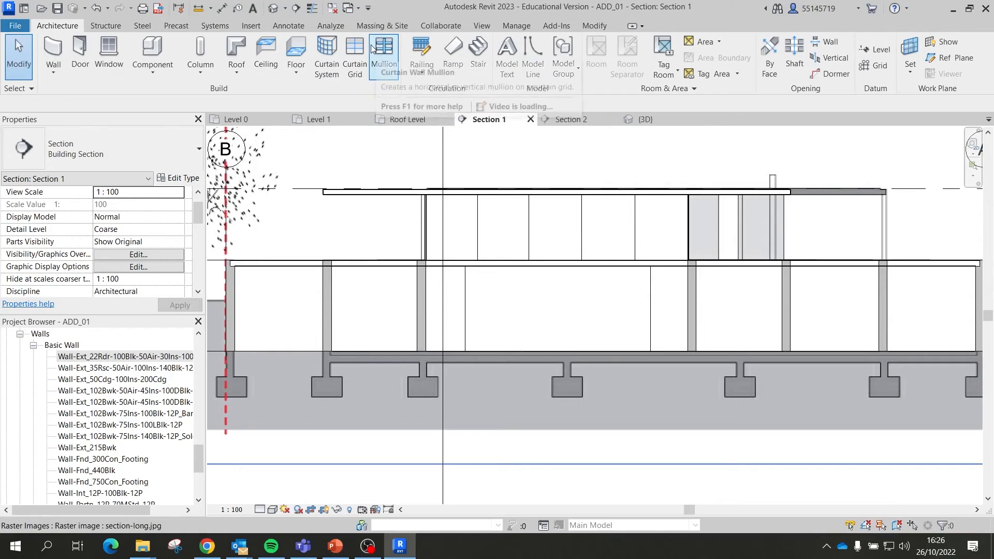
Step: Draw an aligned dimension from wall end to wall end through all four grid lines, above the roof
{"action": "left_click", "coordinate": [288, 26]}
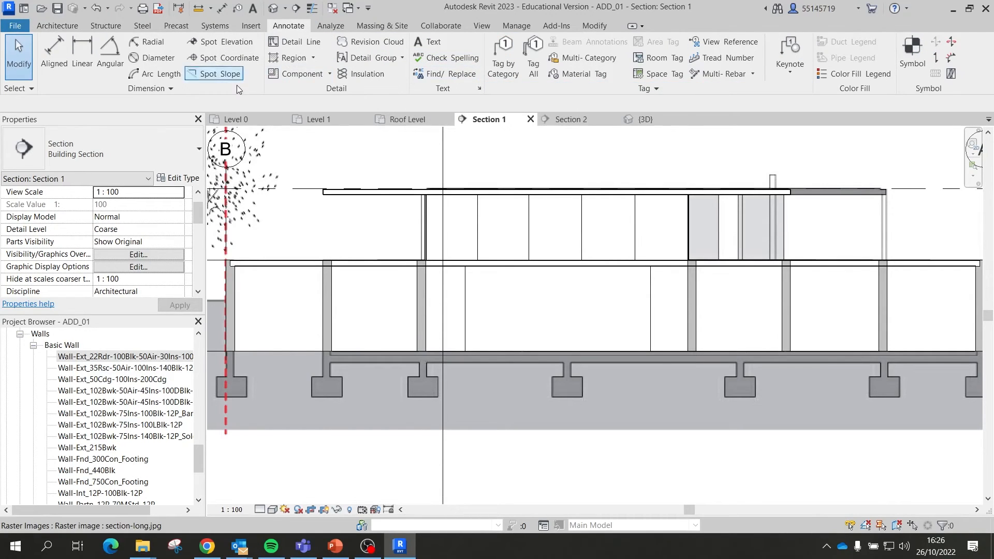
{"action": "left_click", "coordinate": [54, 52]}
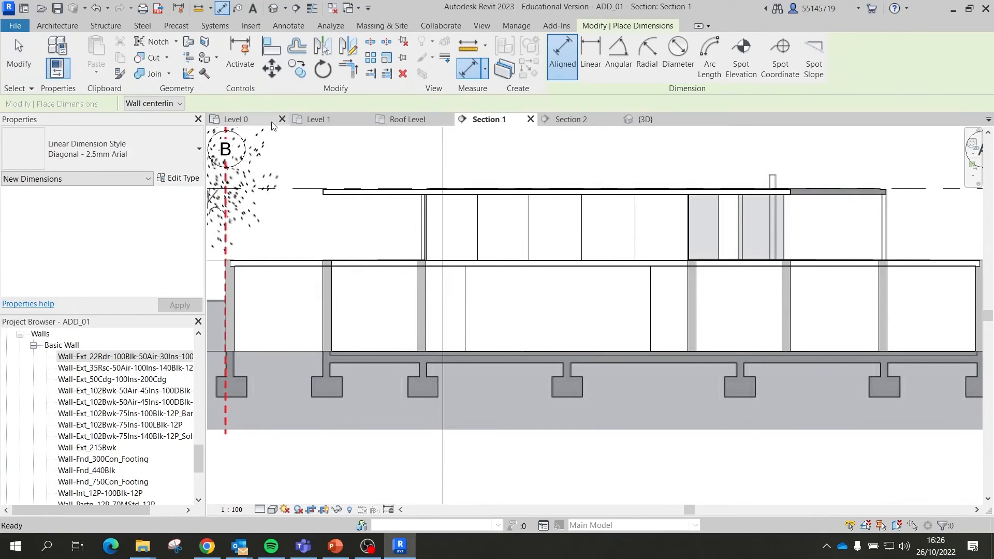
{"action": "left_click", "coordinate": [426, 236]}
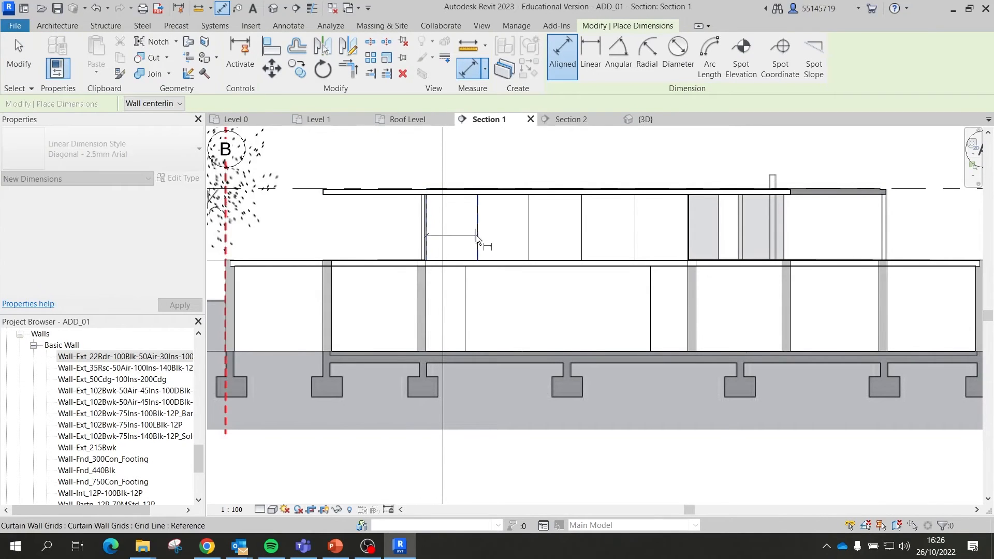
{"action": "left_click", "coordinate": [478, 241]}
{"action": "scroll", "coordinate": [532, 240], "scroll_direction": "up", "scroll_amount": 1}
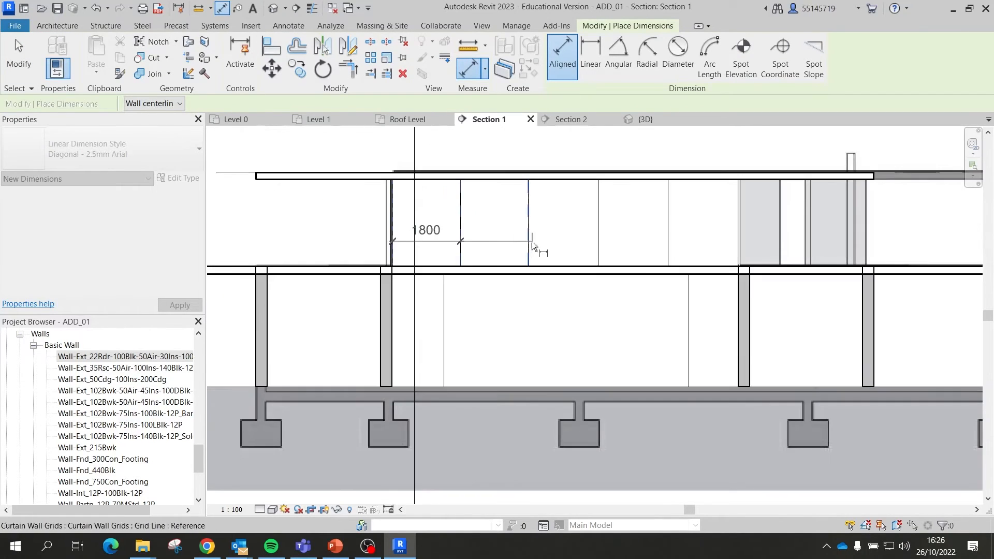
{"action": "left_click", "coordinate": [528, 246]}
{"action": "left_click", "coordinate": [599, 244]}
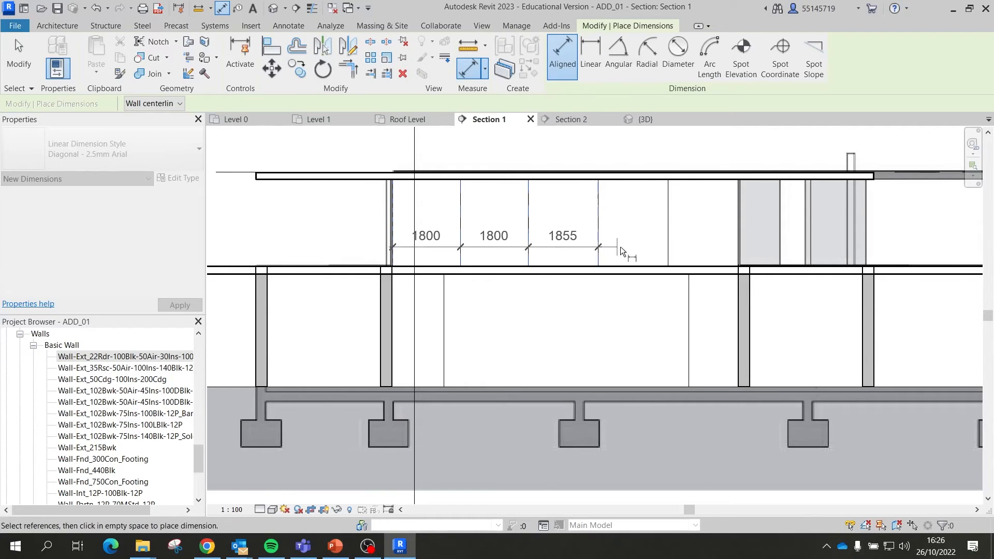
{"action": "left_click", "coordinate": [668, 245]}
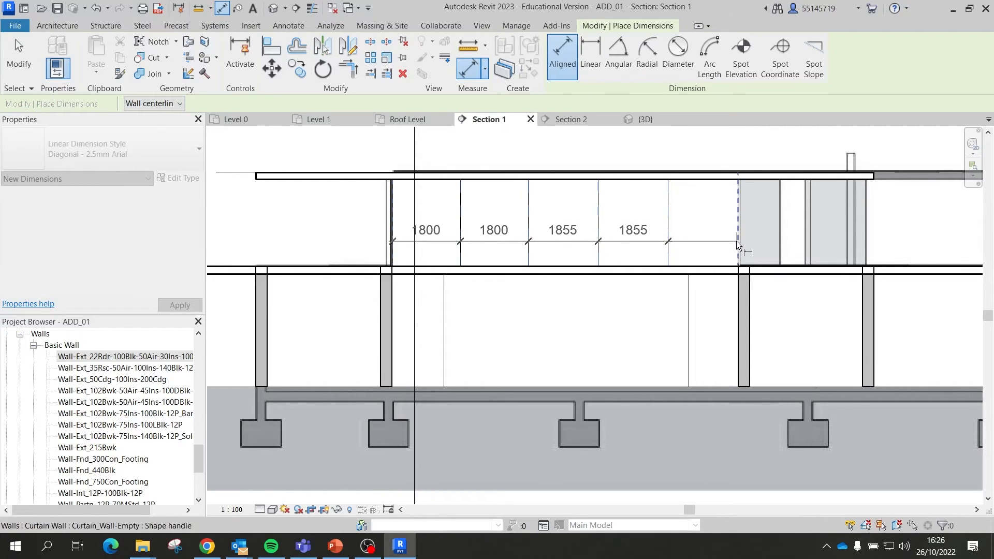
{"action": "left_click", "coordinate": [737, 243]}
{"action": "scroll", "coordinate": [724, 242], "scroll_direction": "down", "scroll_amount": 2}
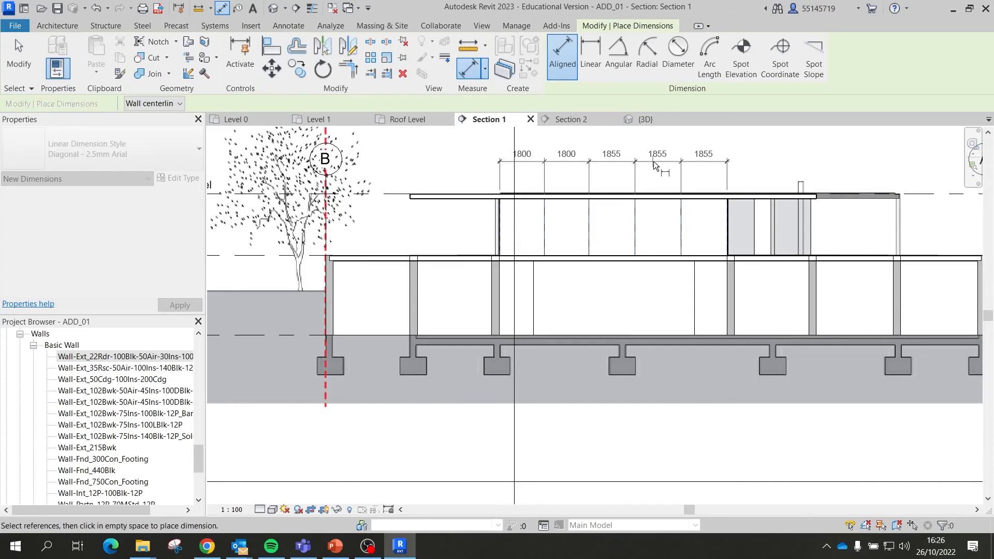
{"action": "left_click", "coordinate": [616, 162]}
Step: Finish dimensioning and select the new 1800, 1800, 1855, 1855, 1855 dimension string
{"action": "scroll", "coordinate": [616, 172], "scroll_direction": "down", "scroll_amount": 2}
{"action": "scroll", "coordinate": [616, 172], "scroll_direction": "up", "scroll_amount": 4}
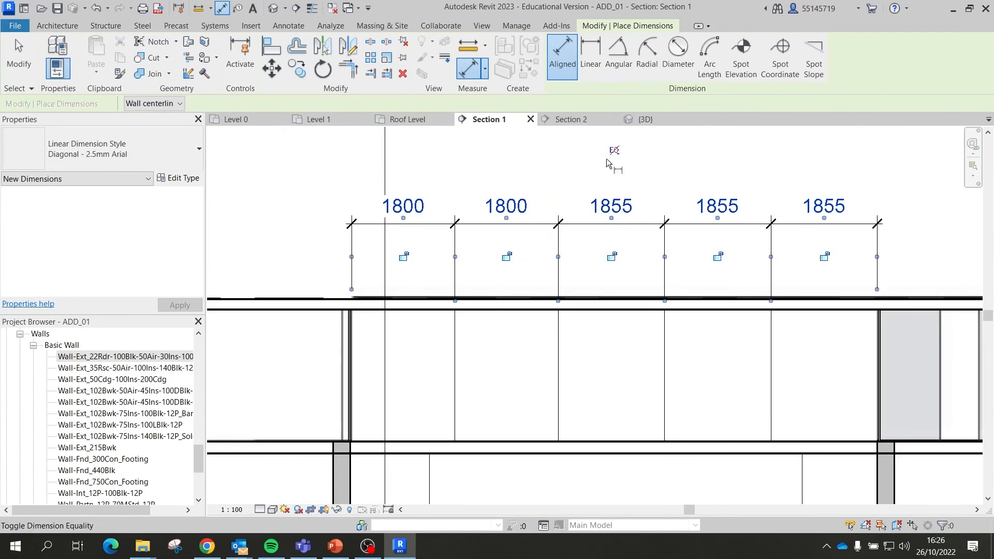
{"action": "left_click", "coordinate": [19, 51]}
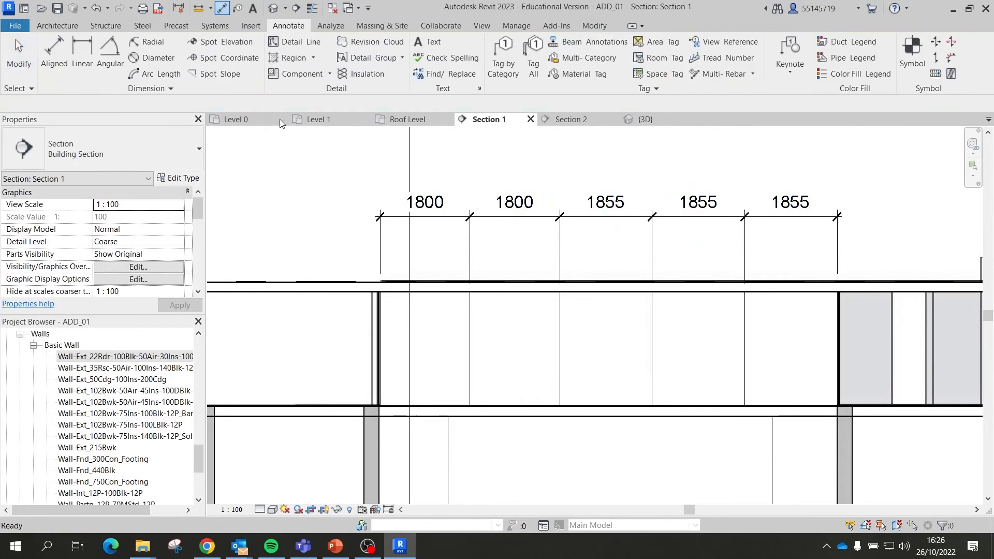
{"action": "left_click", "coordinate": [578, 216]}
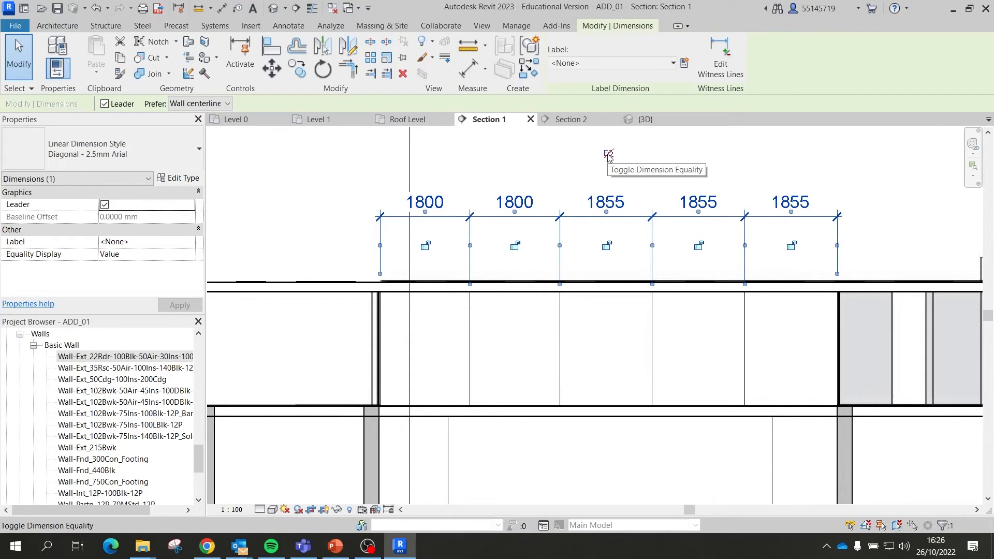
Step: Toggle EQ on the dimension, then delete the string while keeping the equality constraint
{"action": "left_click", "coordinate": [608, 156]}
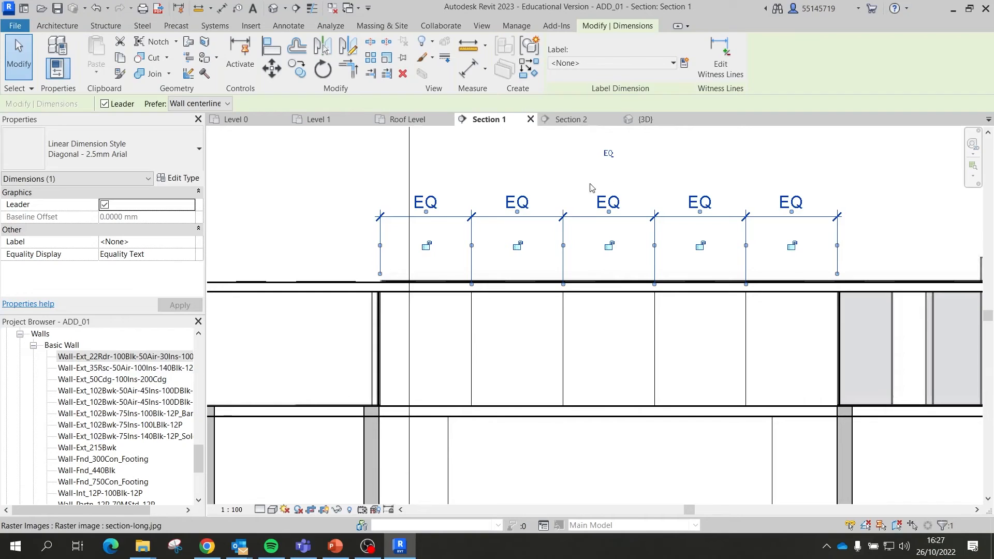
{"action": "left_click", "coordinate": [572, 184]}
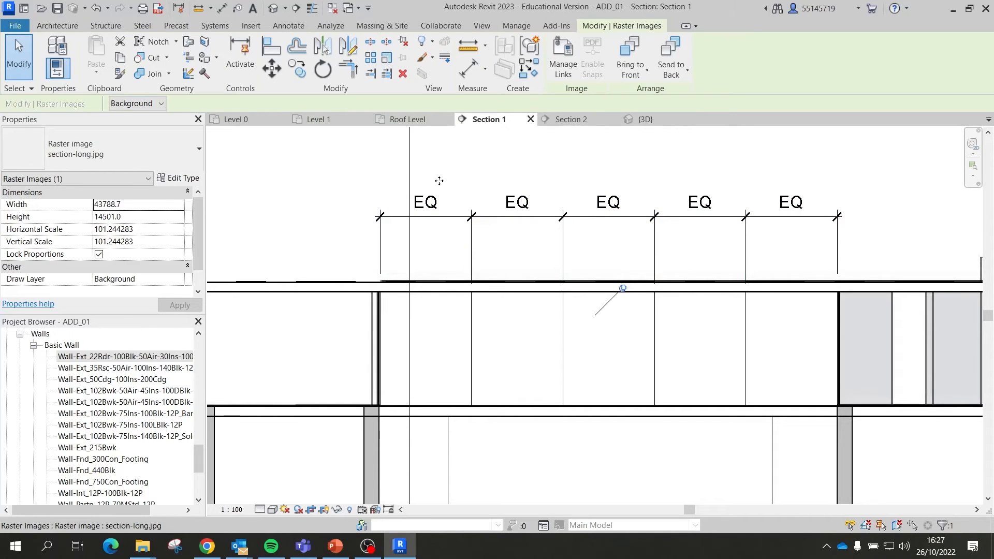
{"action": "key", "text": "Escape"}
{"action": "left_click", "coordinate": [487, 216]}
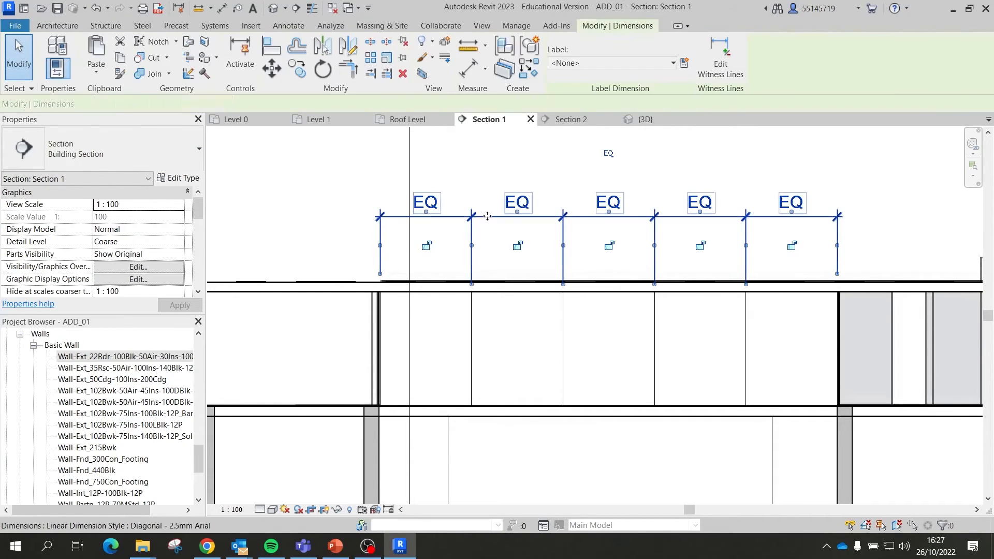
{"action": "key", "text": "Delete"}
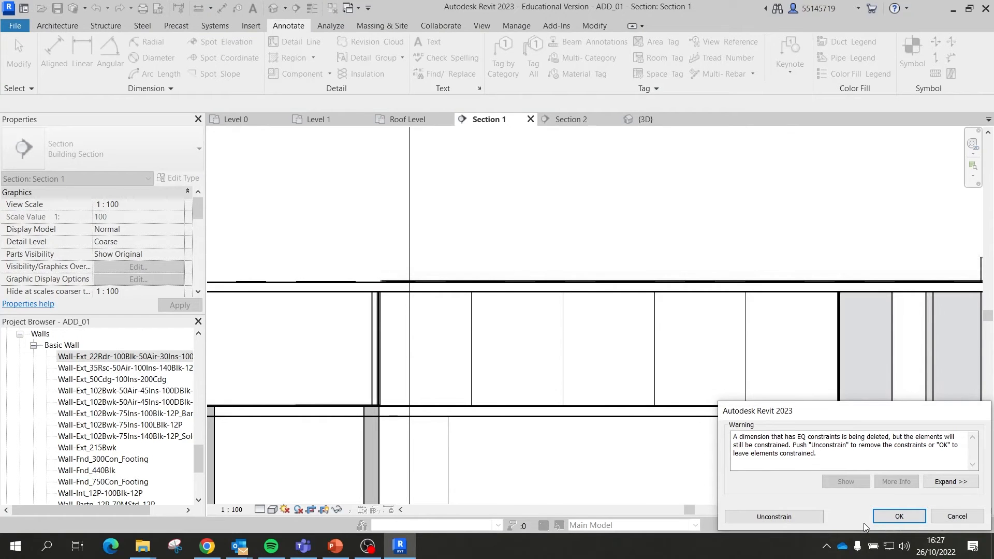
{"action": "left_click", "coordinate": [881, 515]}
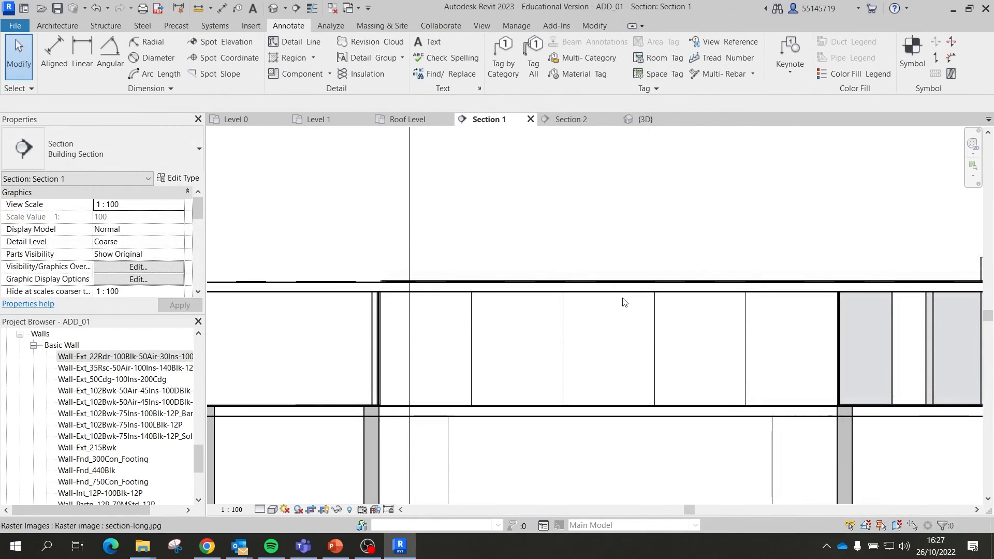
Step: Check that a curtain grid line still keeps its equal spacing, then clear the selection
{"action": "left_click", "coordinate": [656, 328]}
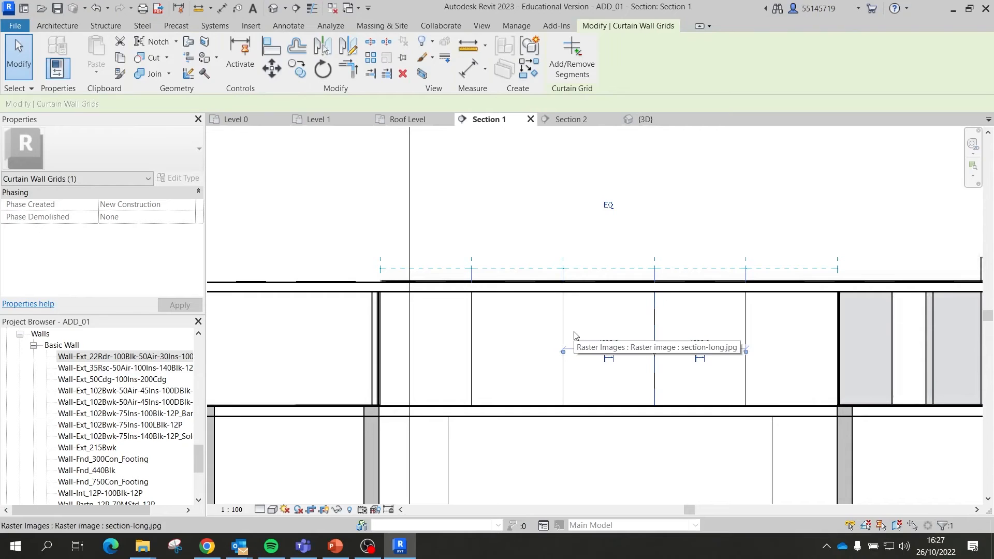
{"action": "left_click", "coordinate": [472, 328]}
{"action": "left_click", "coordinate": [645, 212]}
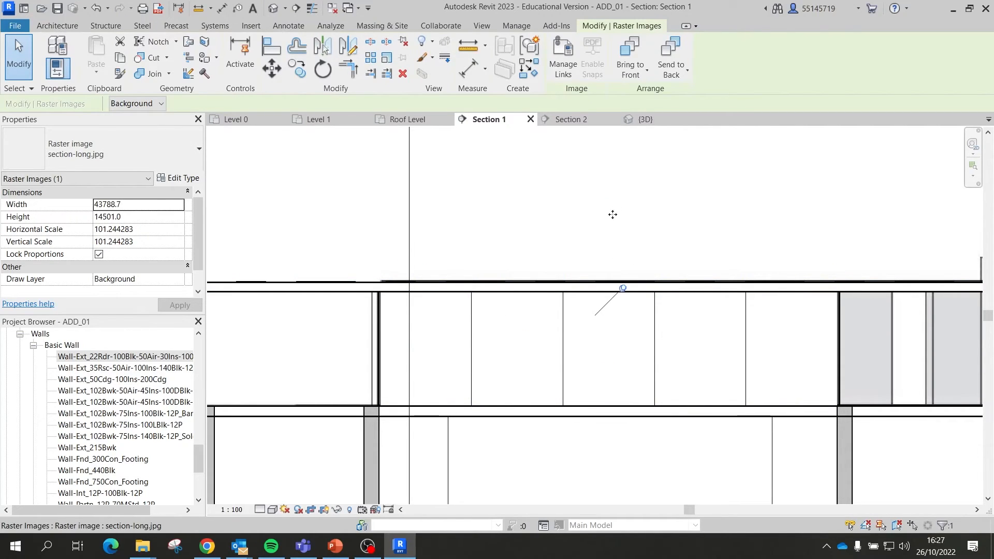
{"action": "scroll", "coordinate": [673, 274], "scroll_direction": "down", "scroll_amount": 3}
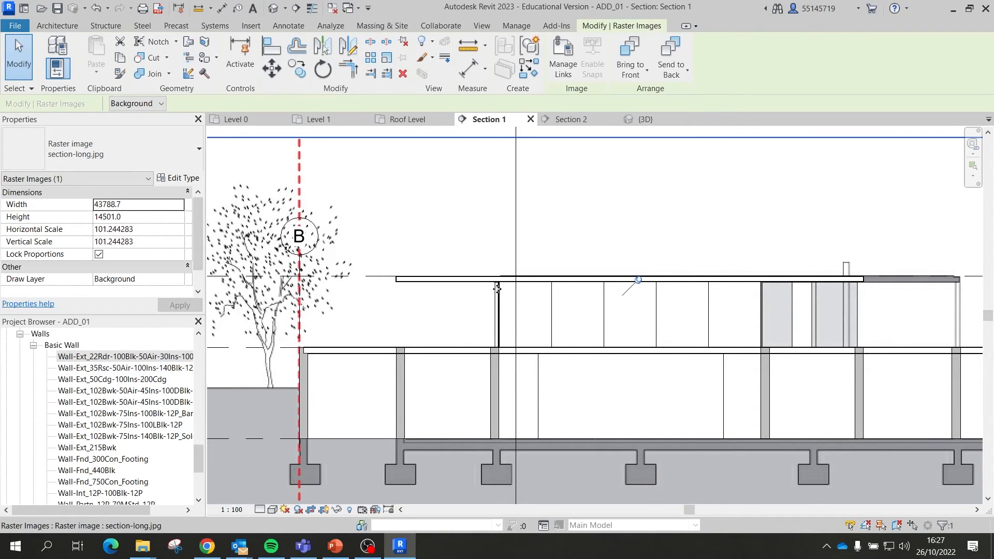
Step: Open Section 2 and select both first-floor curtain walls and the section-short.jpg background image
{"action": "left_click", "coordinate": [583, 121]}
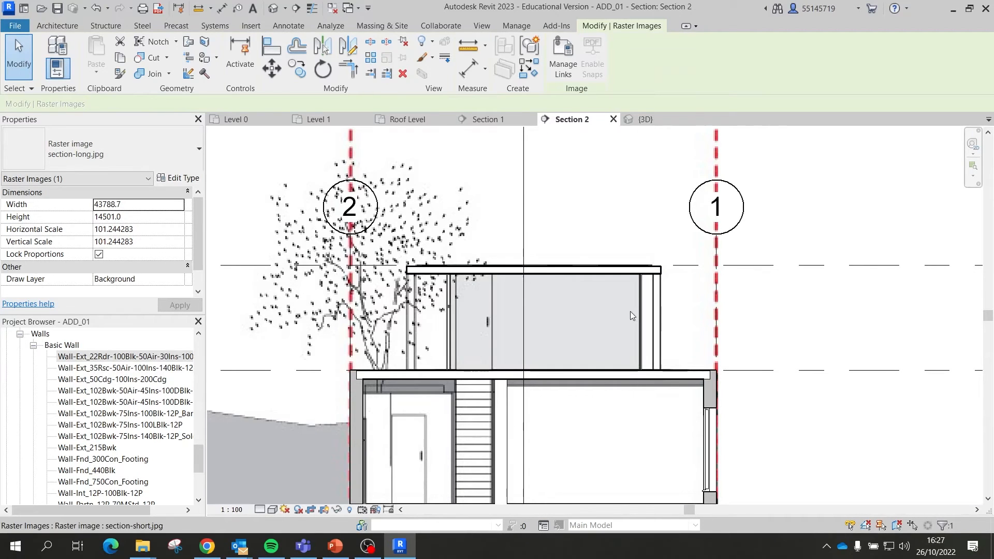
{"action": "left_click", "coordinate": [514, 319]}
{"action": "scroll", "coordinate": [501, 320], "scroll_direction": "up", "scroll_amount": 2}
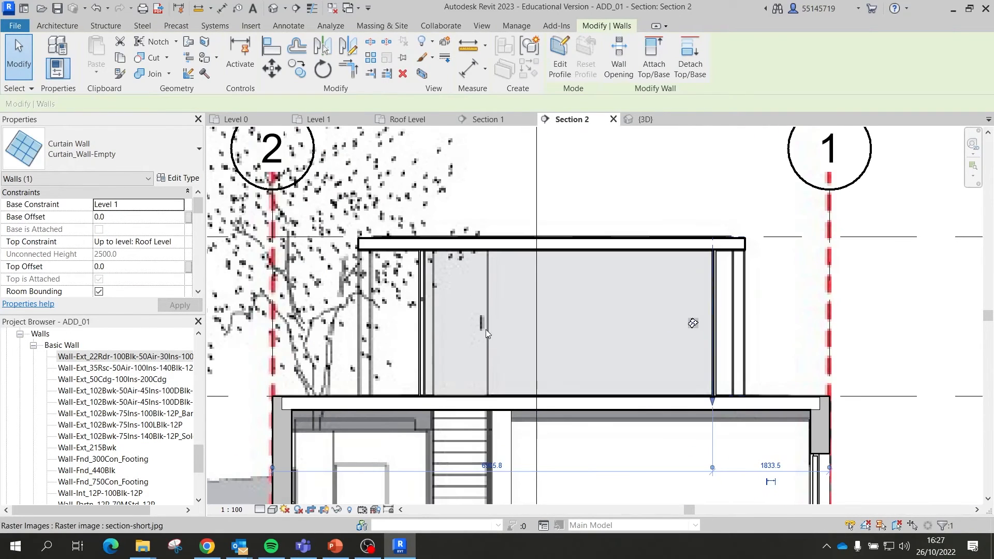
{"action": "left_click", "coordinate": [424, 354]}
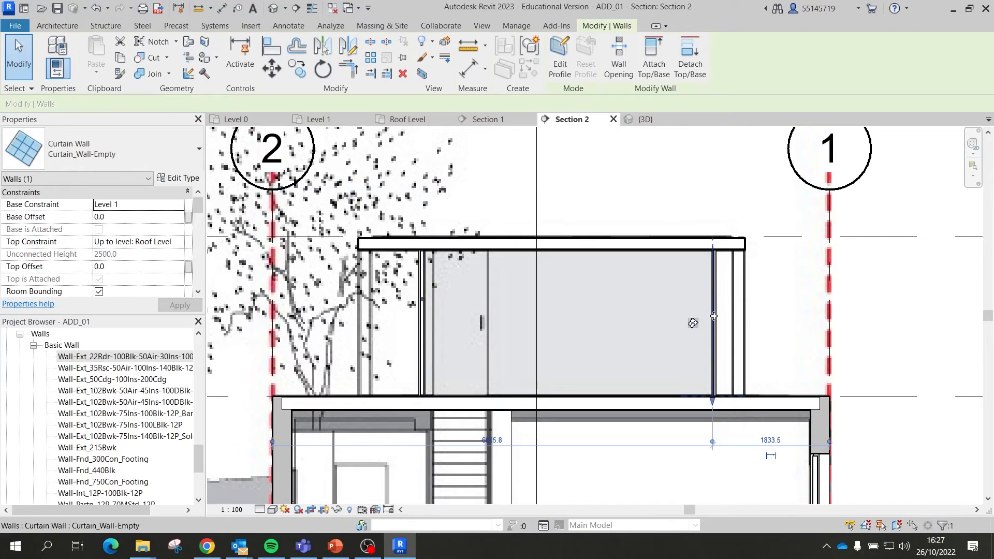
{"action": "left_click", "coordinate": [648, 196]}
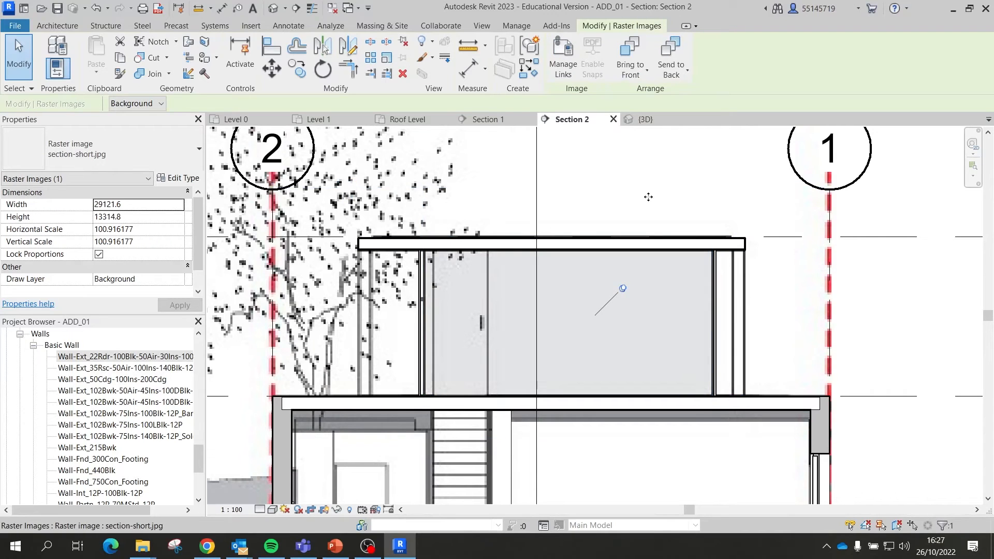
Step: Start and cancel Curtain Grid, then select the first-floor curtain wall and roof slab in turn
{"action": "left_click", "coordinate": [60, 24]}
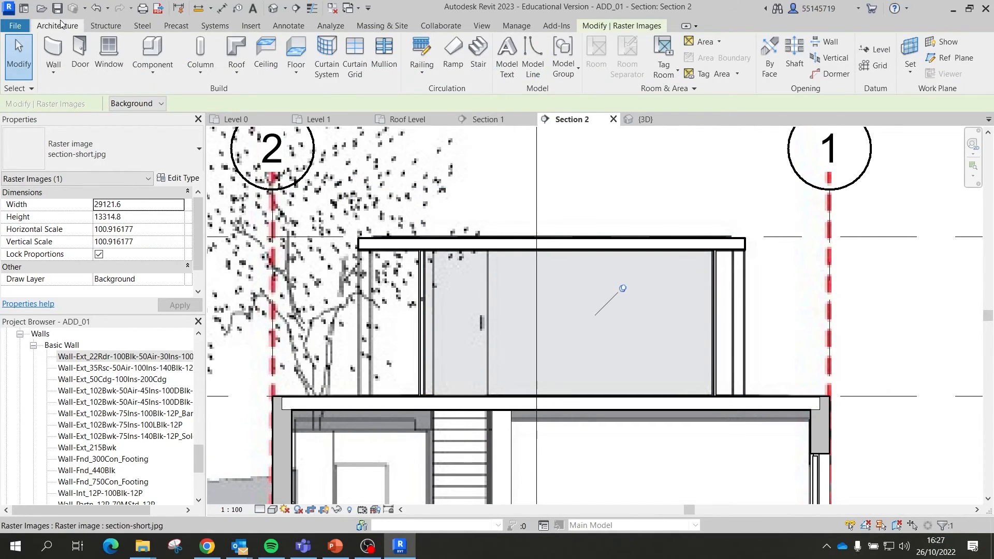
{"action": "left_click", "coordinate": [354, 56]}
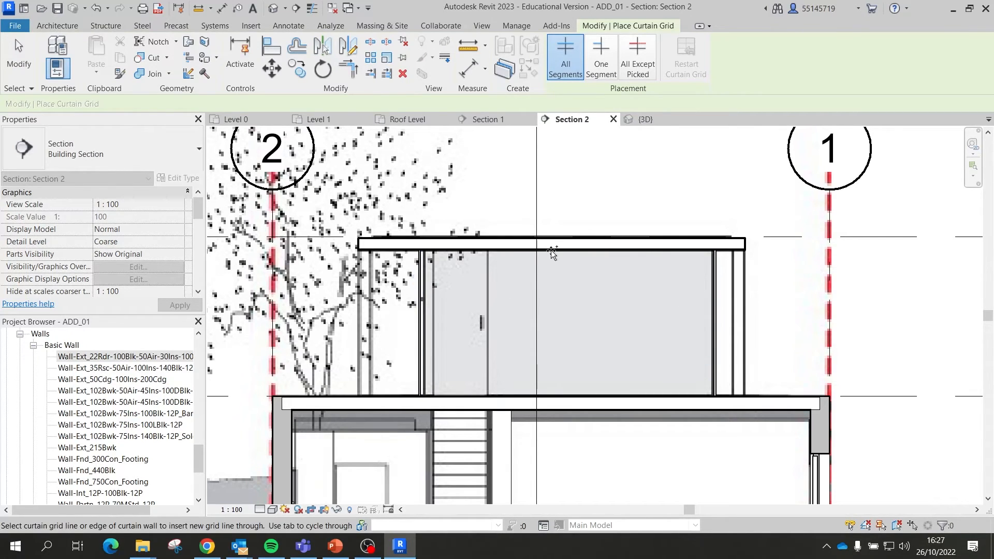
{"action": "key", "text": "Escape"}
{"action": "left_click", "coordinate": [686, 264]}
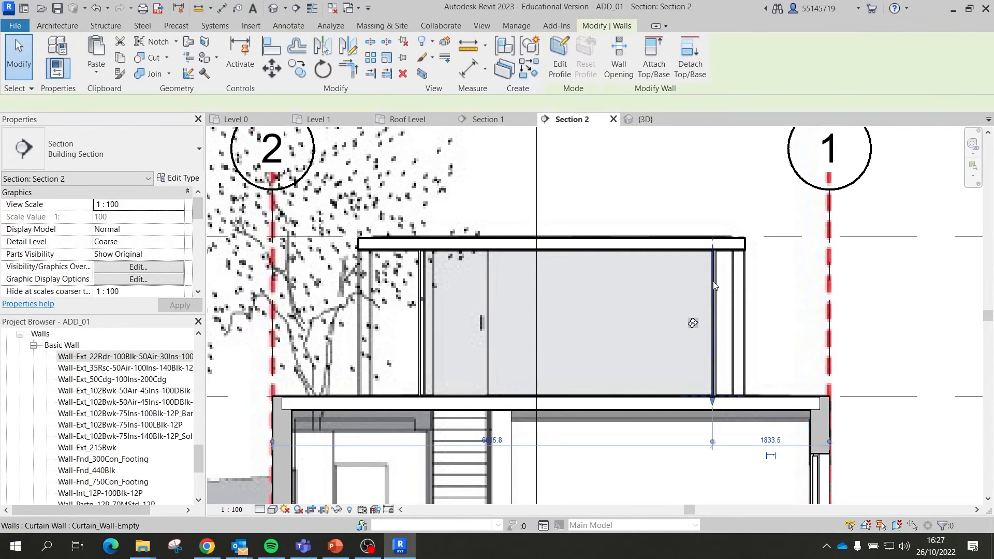
{"action": "key", "text": "Escape"}
{"action": "left_click", "coordinate": [672, 250]}
{"action": "key", "text": "Escape"}
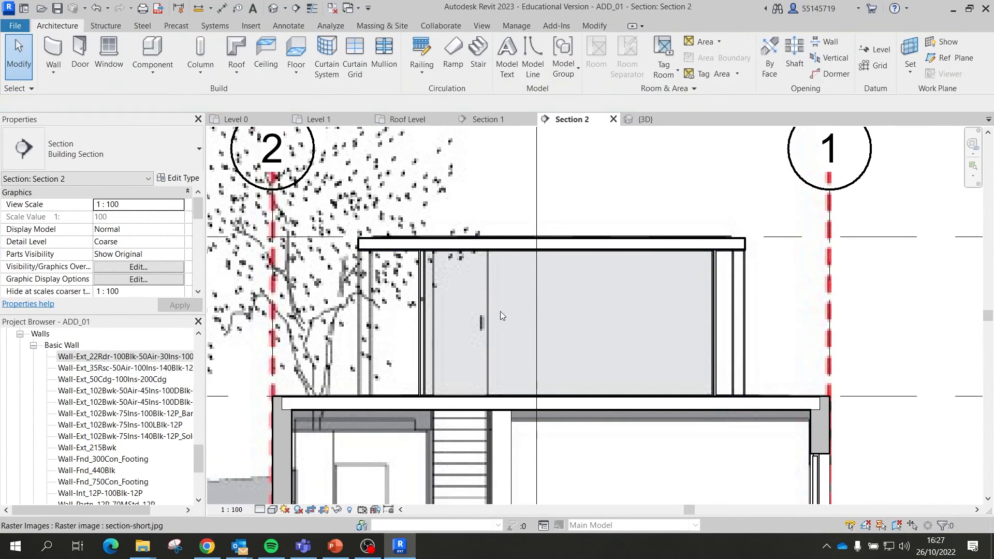
{"action": "left_click", "coordinate": [427, 353]}
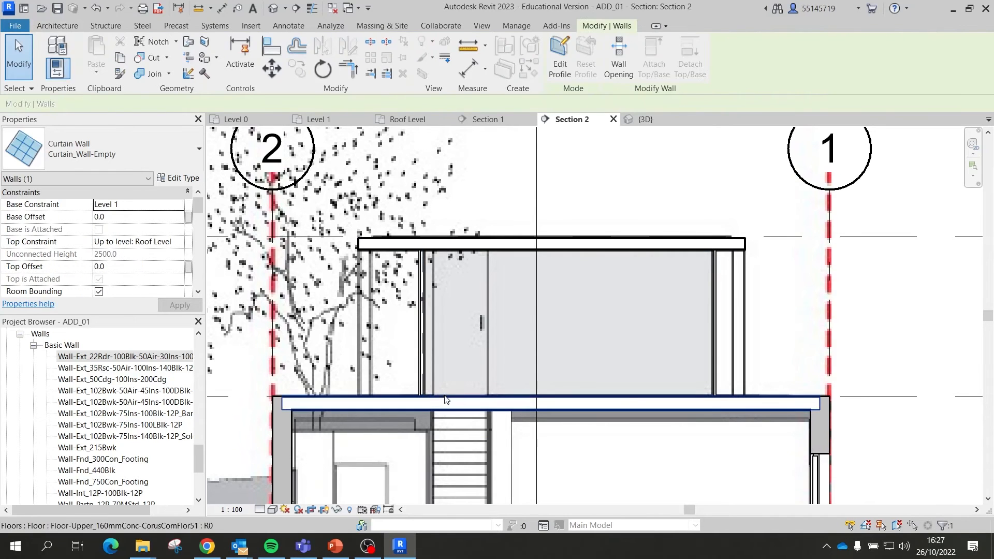
Step: Check the selected curtain wall in the 3D view, then return to Section 2
{"action": "left_click", "coordinate": [644, 119]}
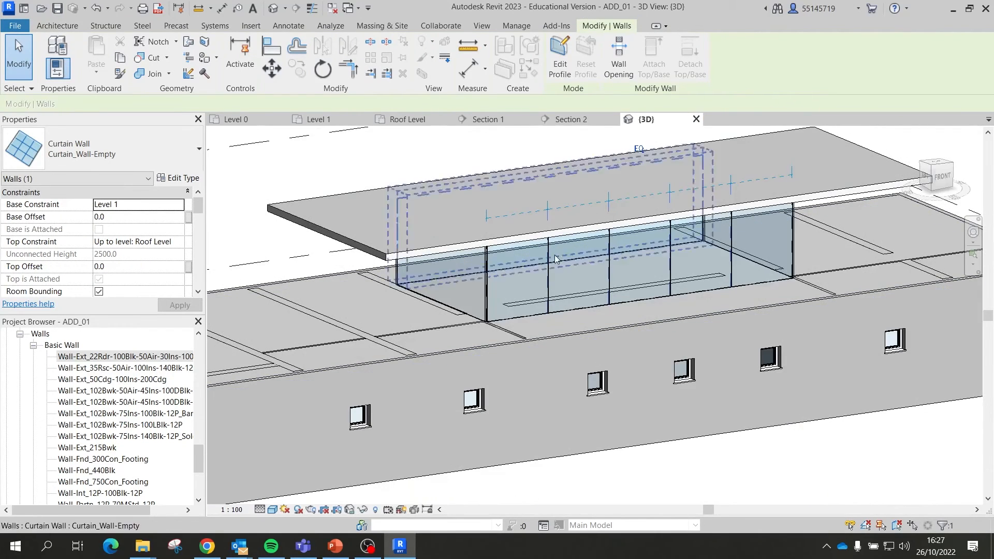
{"action": "left_click", "coordinate": [440, 307]}
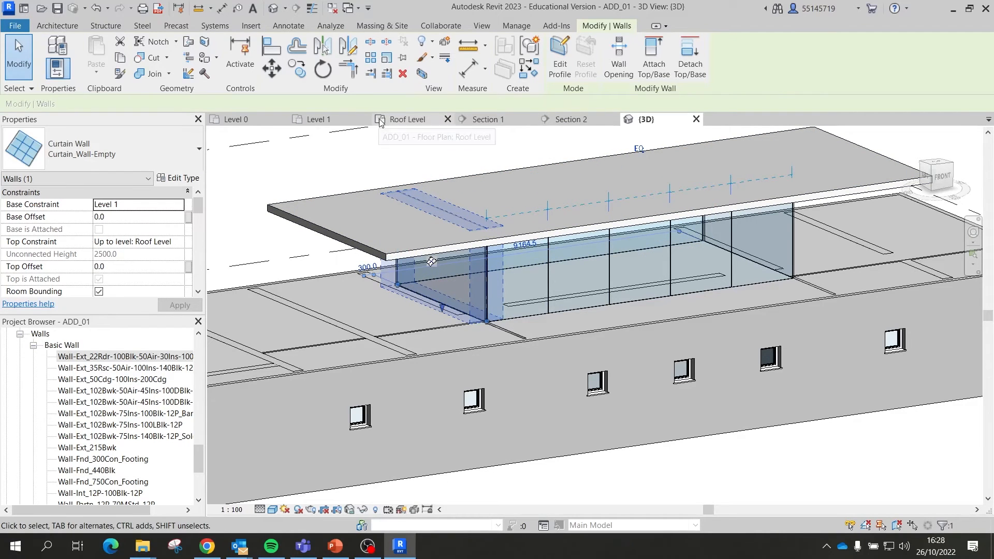
{"action": "left_click", "coordinate": [572, 119]}
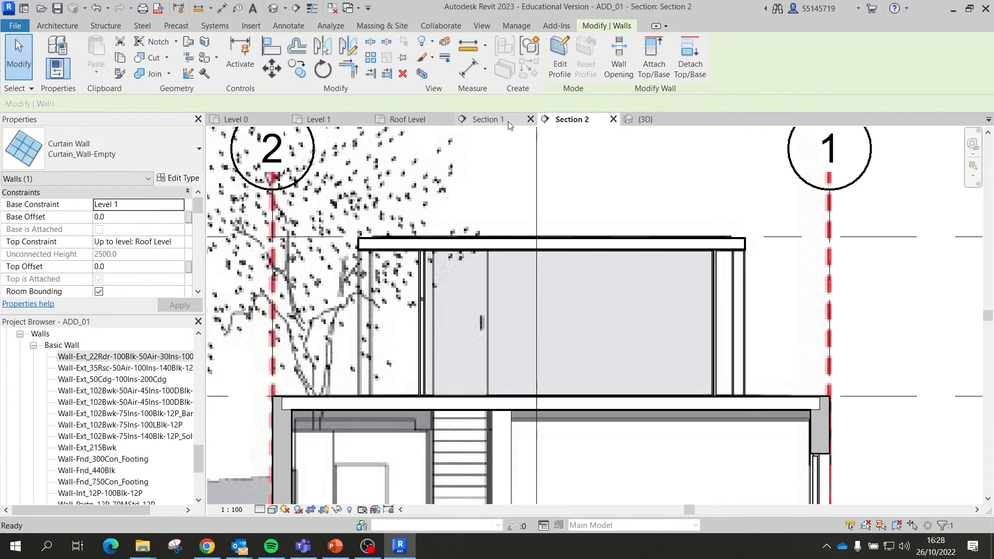
{"action": "left_click", "coordinate": [485, 120]}
{"action": "left_click", "coordinate": [569, 121]}
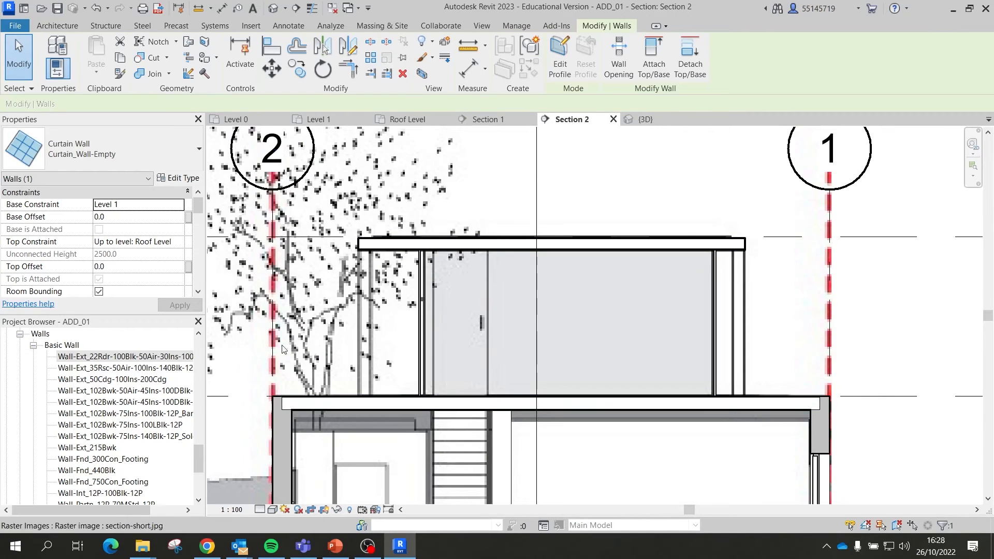
Step: Set Section 2's visual style to Wireframe, then switch back to Section 1
{"action": "left_click", "coordinate": [273, 510]}
{"action": "left_click", "coordinate": [331, 441]}
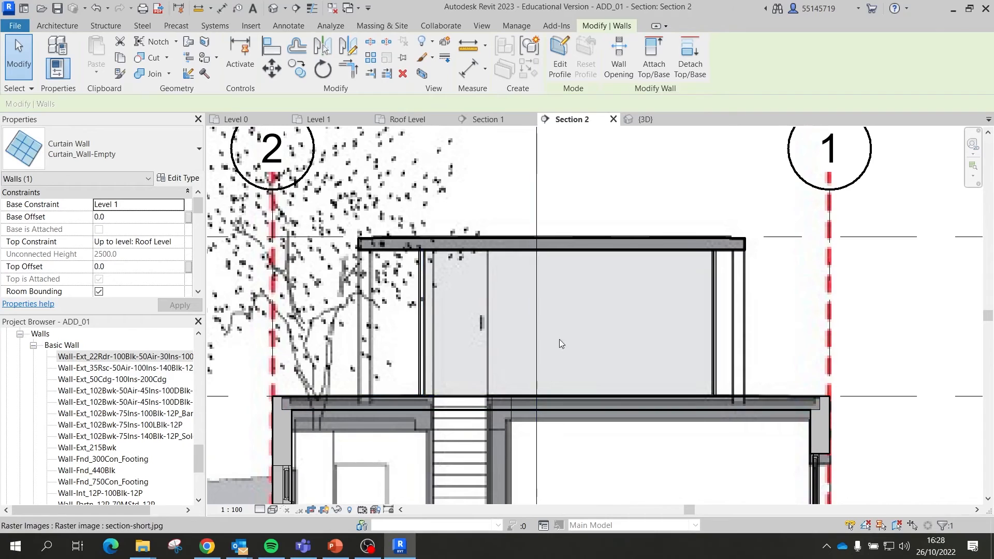
{"action": "scroll", "coordinate": [620, 280], "scroll_direction": "down", "scroll_amount": 2}
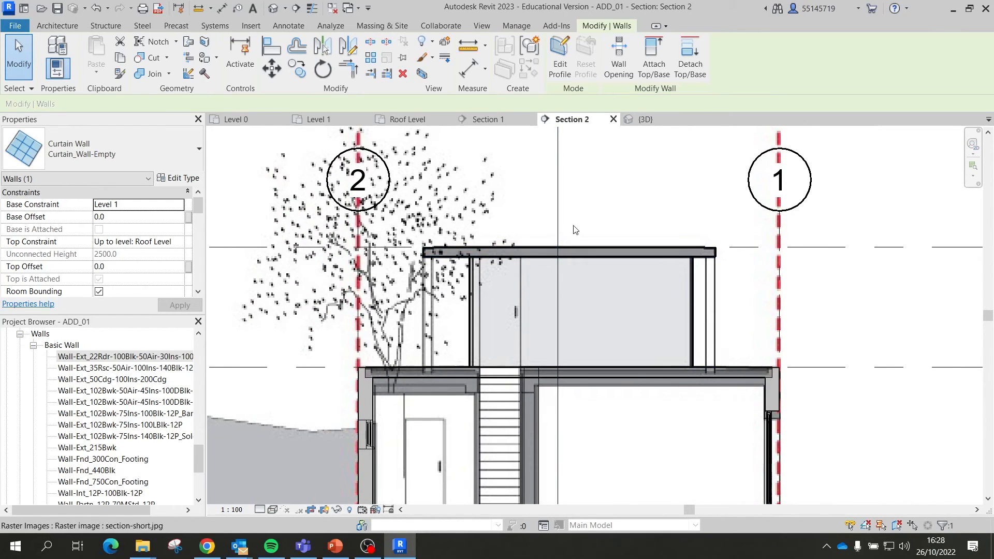
{"action": "left_click", "coordinate": [487, 120]}
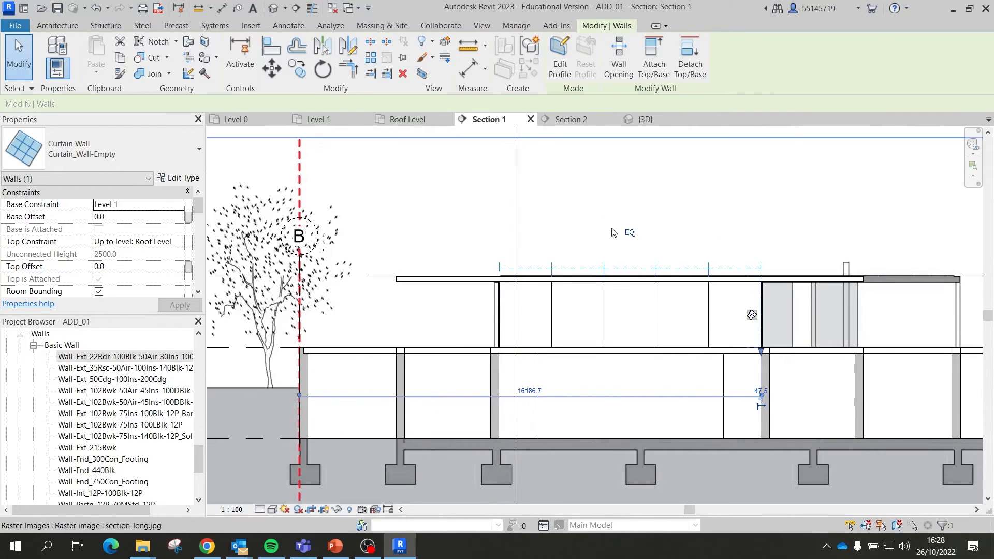
Step: In the 3D view, open and dismiss the curtain wall's context menu
{"action": "left_click", "coordinate": [642, 119]}
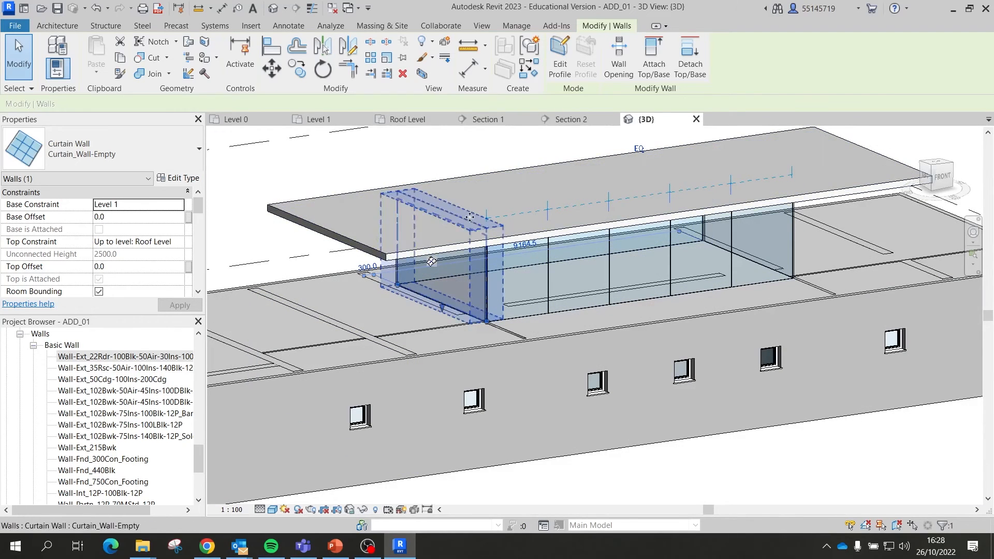
{"action": "right_click", "coordinate": [445, 270]}
{"action": "mouse_move", "coordinate": [446, 287]}
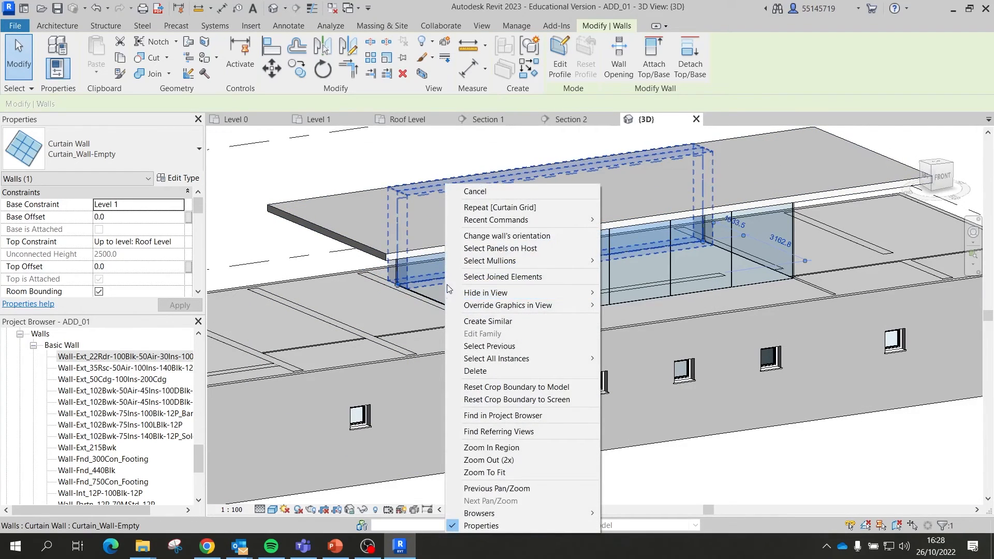
{"action": "left_click", "coordinate": [792, 303]}
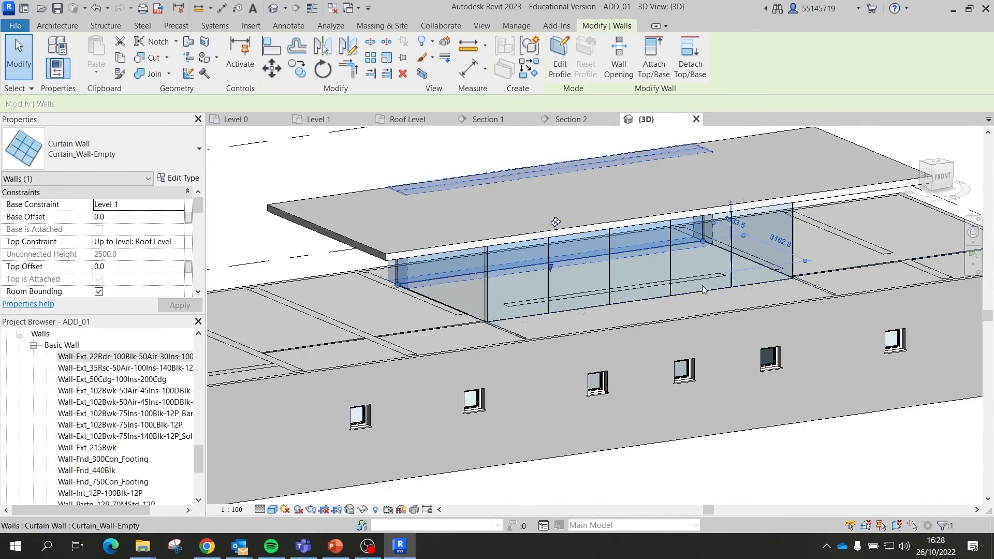
Step: Reselect the curtain wall, open and close its context menu, then return to Section 2
{"action": "left_click", "coordinate": [466, 313]}
{"action": "key", "text": "Escape"}
{"action": "left_click", "coordinate": [478, 319]}
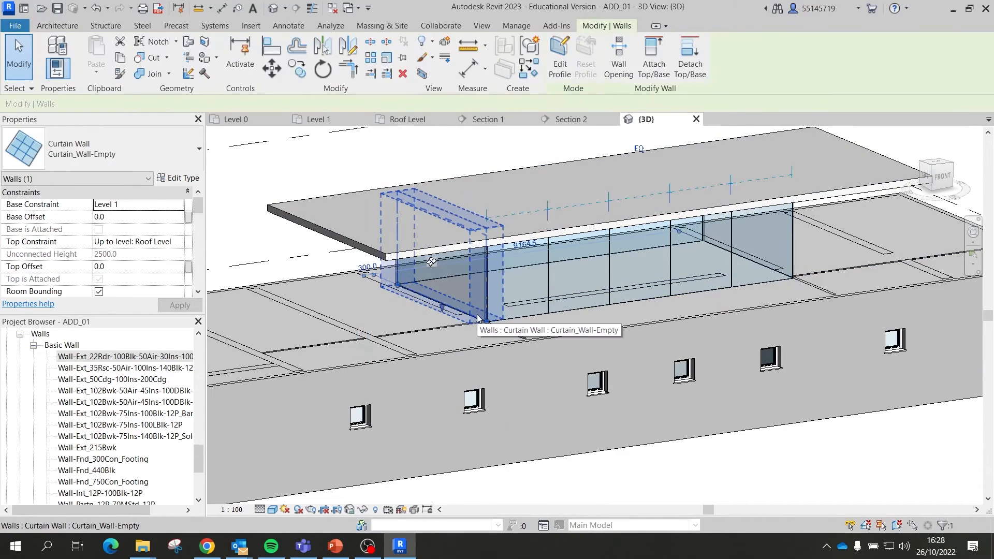
{"action": "right_click", "coordinate": [478, 306]}
{"action": "mouse_move", "coordinate": [479, 305]}
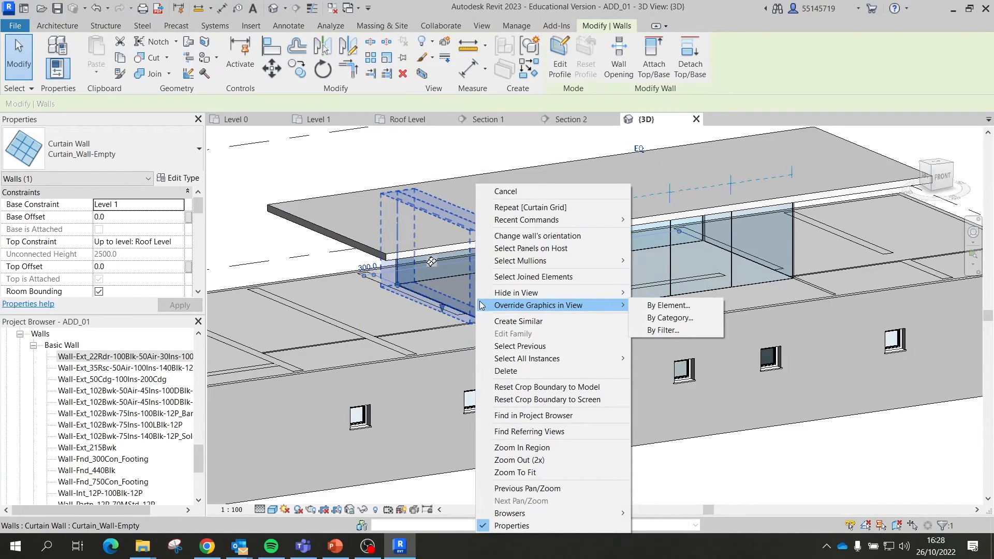
{"action": "key", "text": "Escape"}
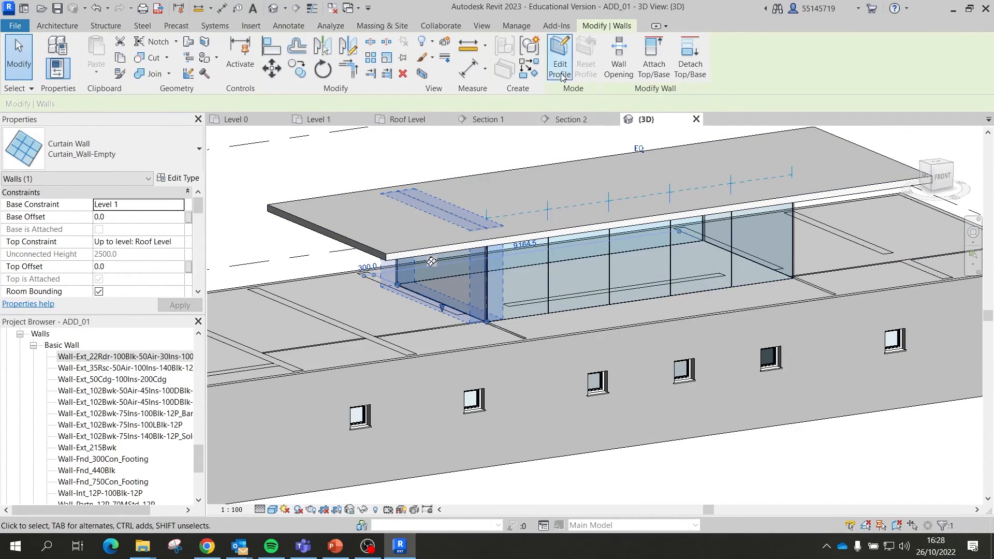
{"action": "left_click", "coordinate": [584, 124]}
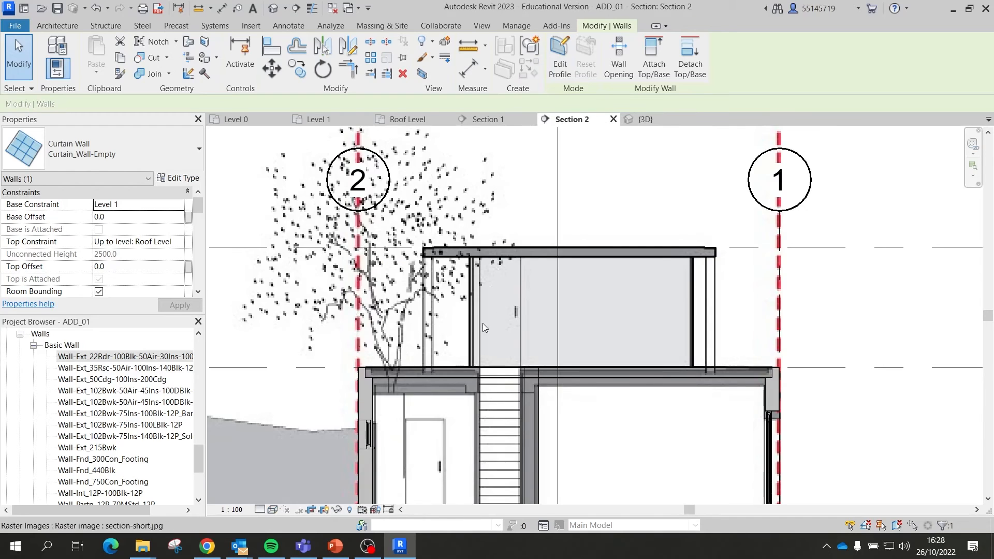
Step: Start and cancel the Curtain Grid tool in Section 2
{"action": "scroll", "coordinate": [514, 294], "scroll_direction": "down", "scroll_amount": 2}
{"action": "scroll", "coordinate": [558, 306], "scroll_direction": "up", "scroll_amount": 4}
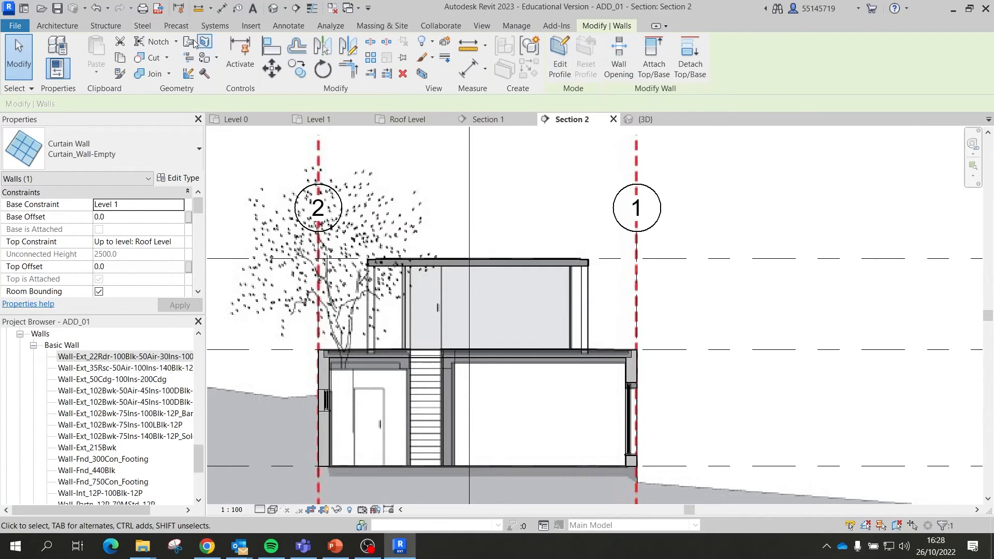
{"action": "left_click", "coordinate": [57, 26]}
{"action": "left_click", "coordinate": [355, 57]}
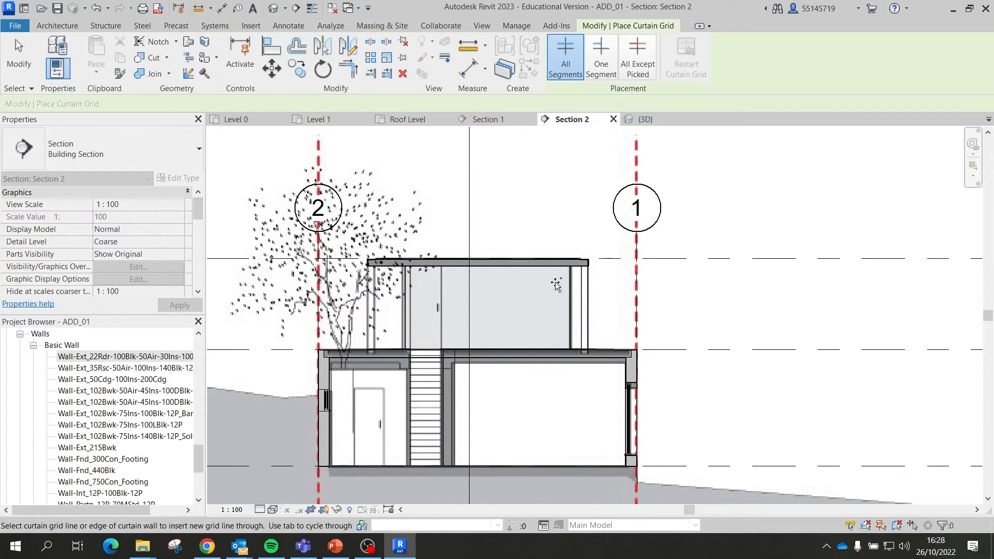
{"action": "key", "text": "Escape"}
Step: Select the section's crop region boundary and switch Crop View off to show all three levels
{"action": "scroll", "coordinate": [582, 268], "scroll_direction": "down", "scroll_amount": 4}
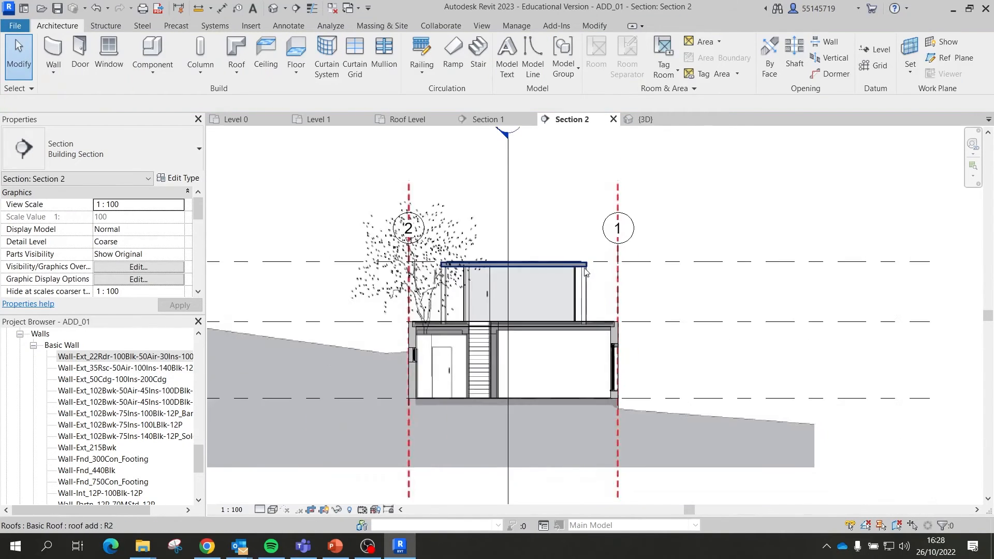
{"action": "left_click", "coordinate": [765, 263]}
{"action": "left_click", "coordinate": [789, 240]}
{"action": "scroll", "coordinate": [718, 252], "scroll_direction": "down", "scroll_amount": 2}
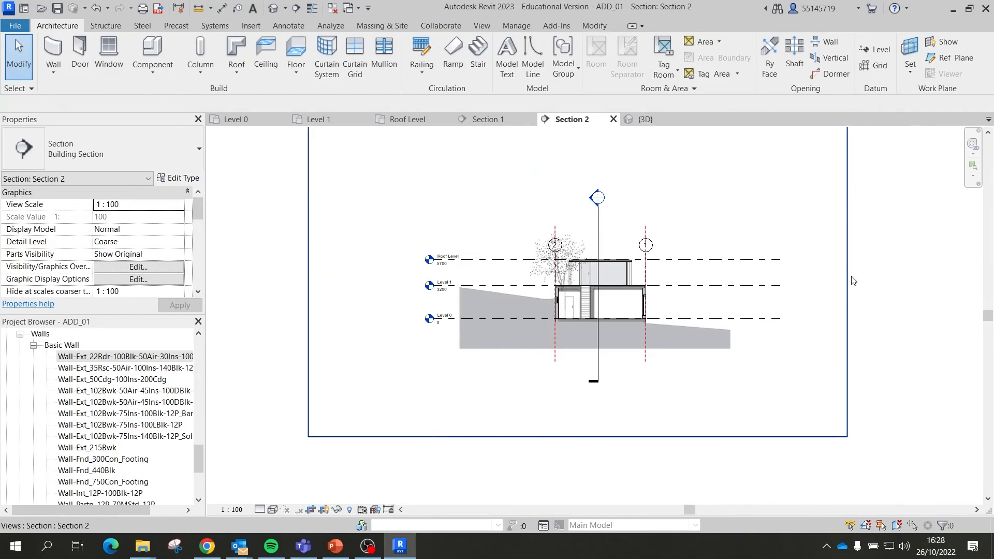
{"action": "left_click", "coordinate": [849, 278]}
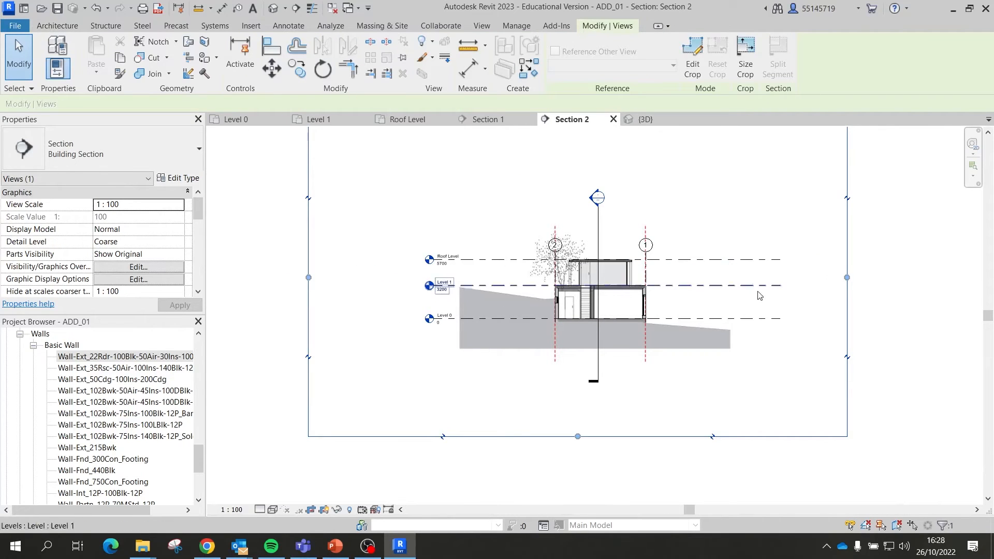
{"action": "left_click", "coordinate": [402, 59]}
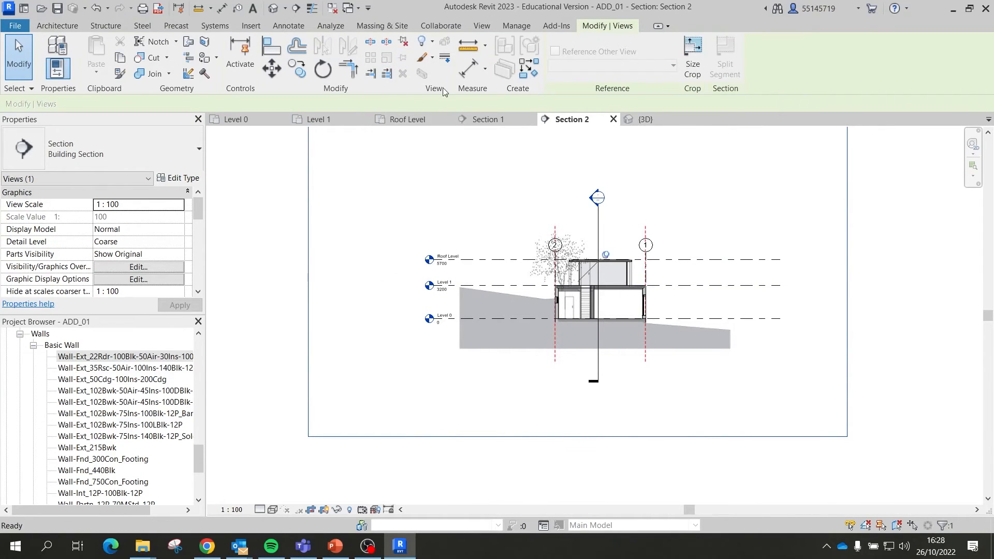
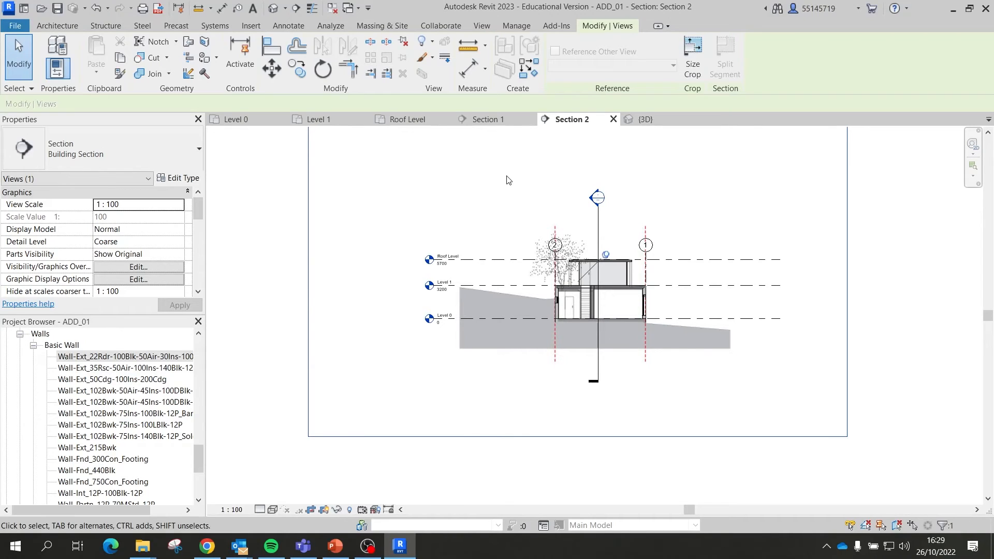
Step: Zoom out over the Section 1 drawing, then switch to the pavilion's 3D view
{"action": "left_click", "coordinate": [485, 121]}
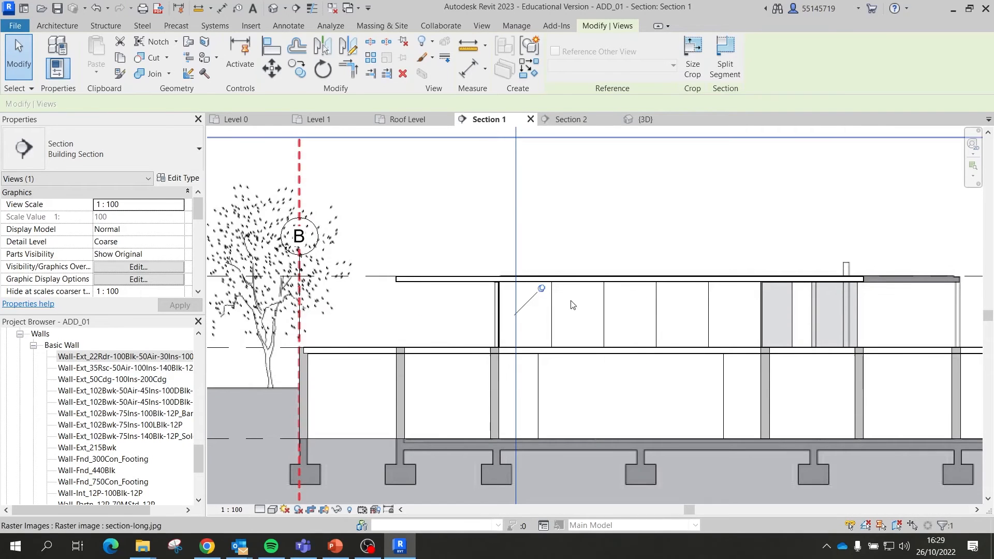
{"action": "scroll", "coordinate": [573, 304], "scroll_direction": "down", "scroll_amount": 2}
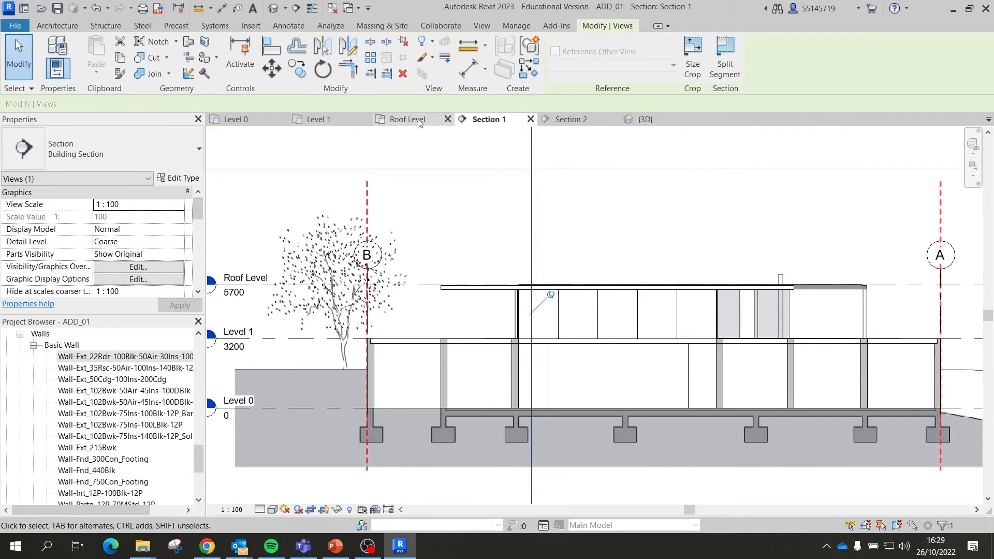
{"action": "left_click", "coordinate": [665, 120]}
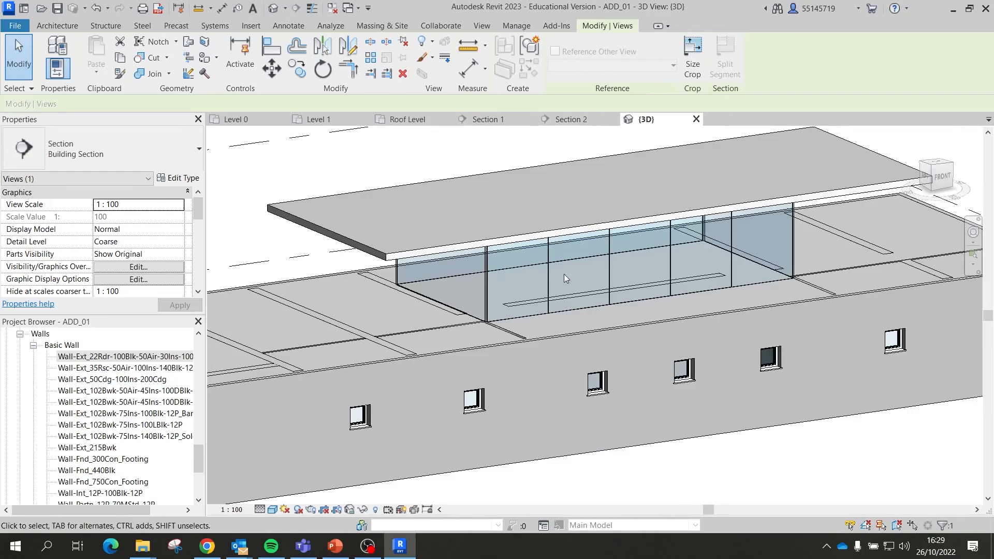
Step: Select the left and right upper-storey curtain walls and orbit out to see the whole building
{"action": "left_click", "coordinate": [480, 298]}
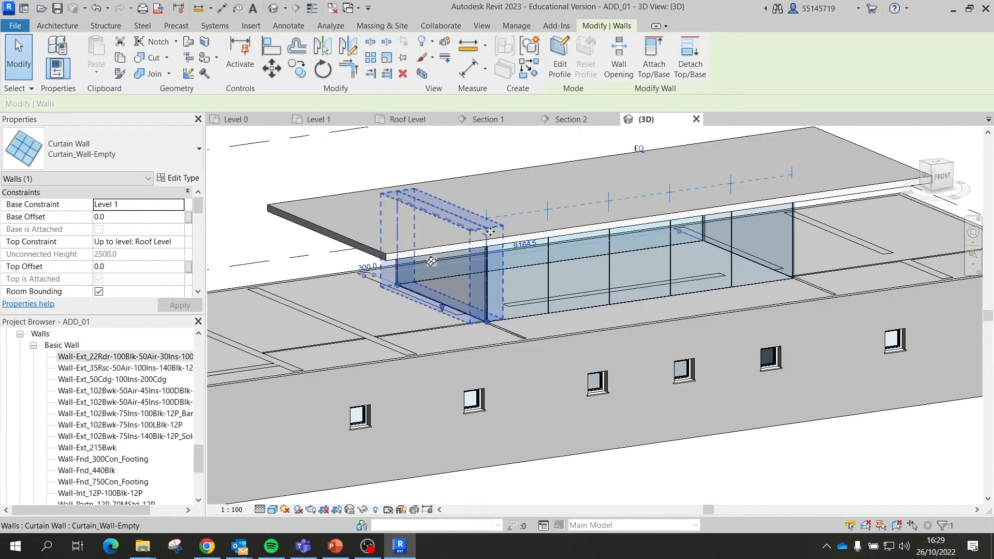
{"action": "middle_click_drag", "start_coordinate": [490, 231], "coordinate": [703, 302], "text": "shift"}
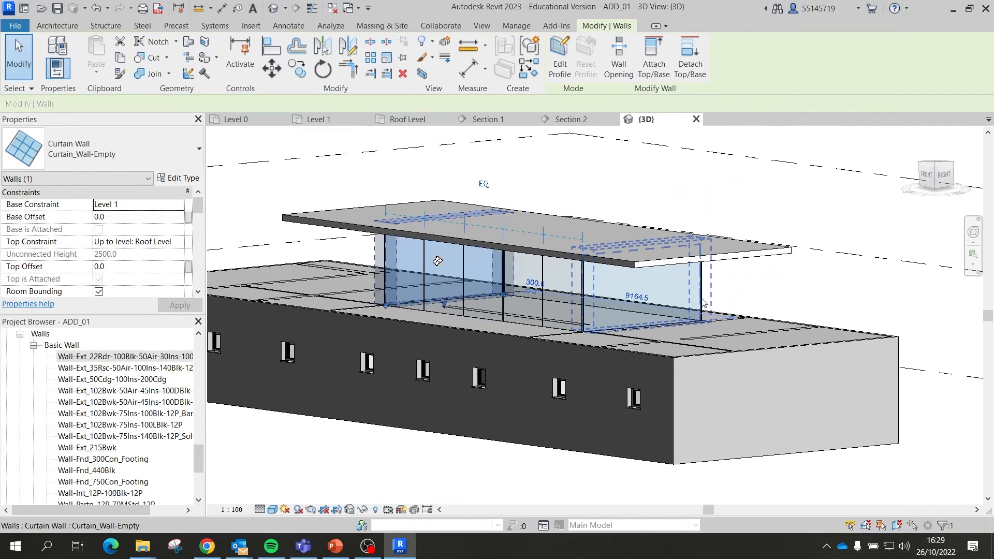
{"action": "left_click", "coordinate": [703, 303]}
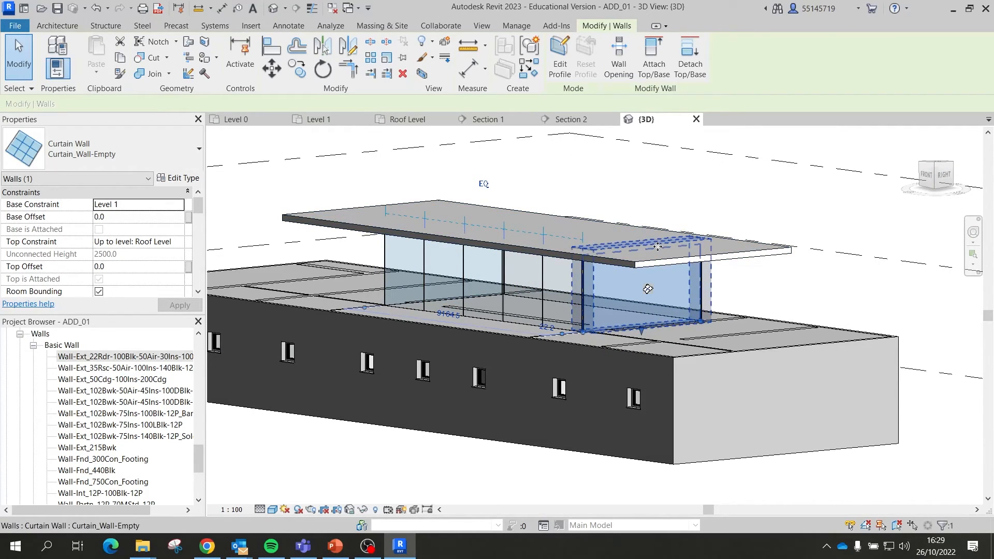
{"action": "scroll", "coordinate": [649, 282], "scroll_direction": "down", "scroll_amount": 3}
{"action": "middle_click_drag", "start_coordinate": [647, 285], "coordinate": [666, 310], "text": "shift"}
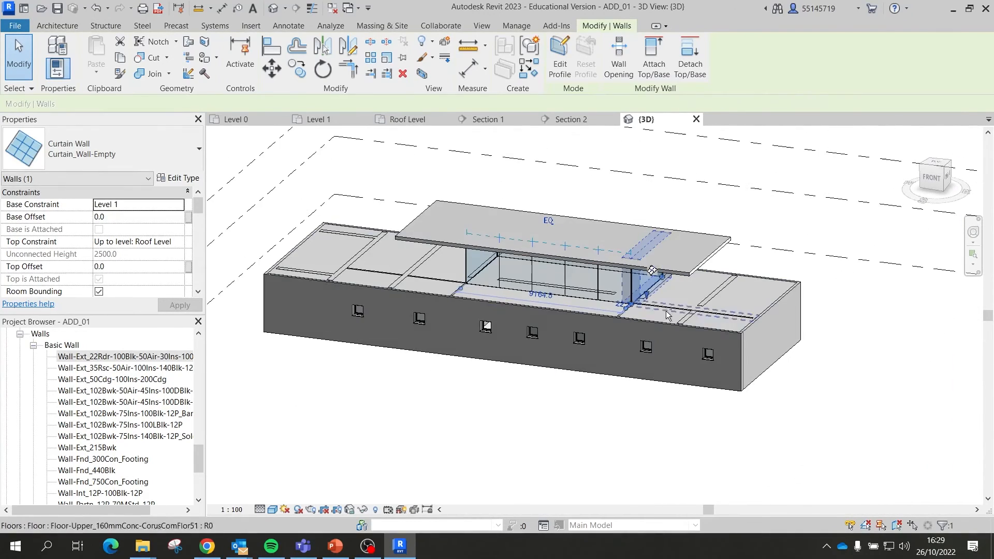
Step: Go through Section 1 to Section 2 and scroll the Project Browser to Views (all)
{"action": "left_click", "coordinate": [505, 119]}
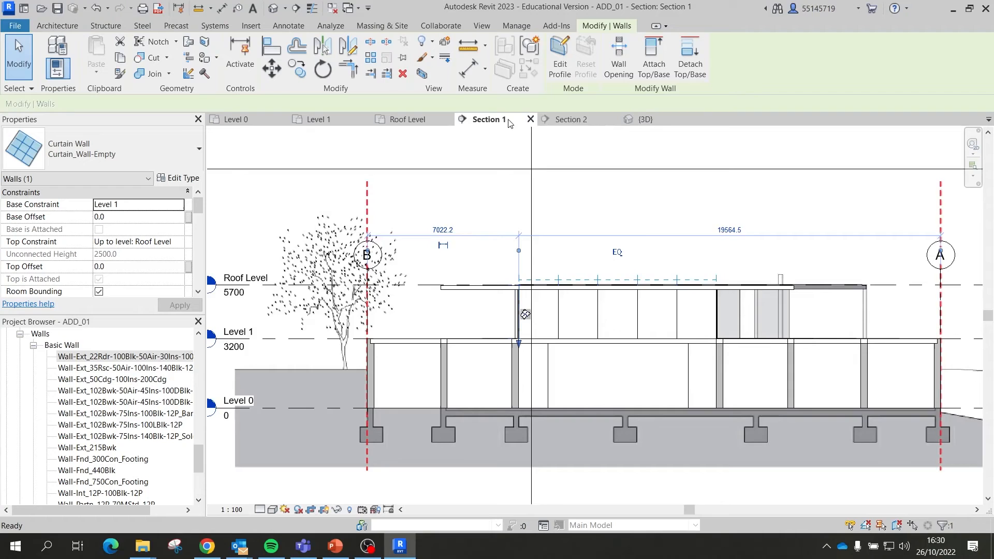
{"action": "left_click", "coordinate": [581, 123]}
{"action": "scroll", "coordinate": [626, 293], "scroll_direction": "up", "scroll_amount": 3}
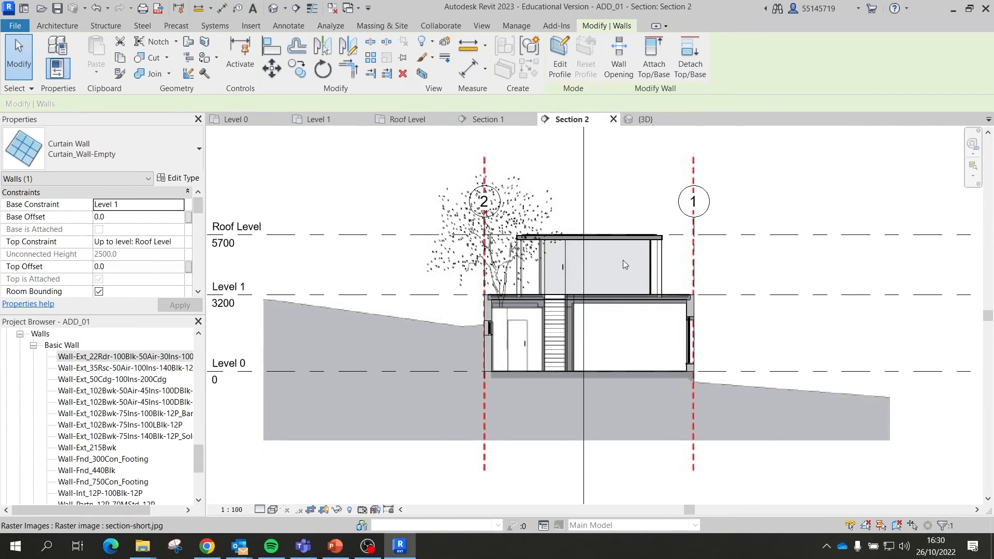
{"action": "scroll", "coordinate": [629, 263], "scroll_direction": "down", "scroll_amount": 3}
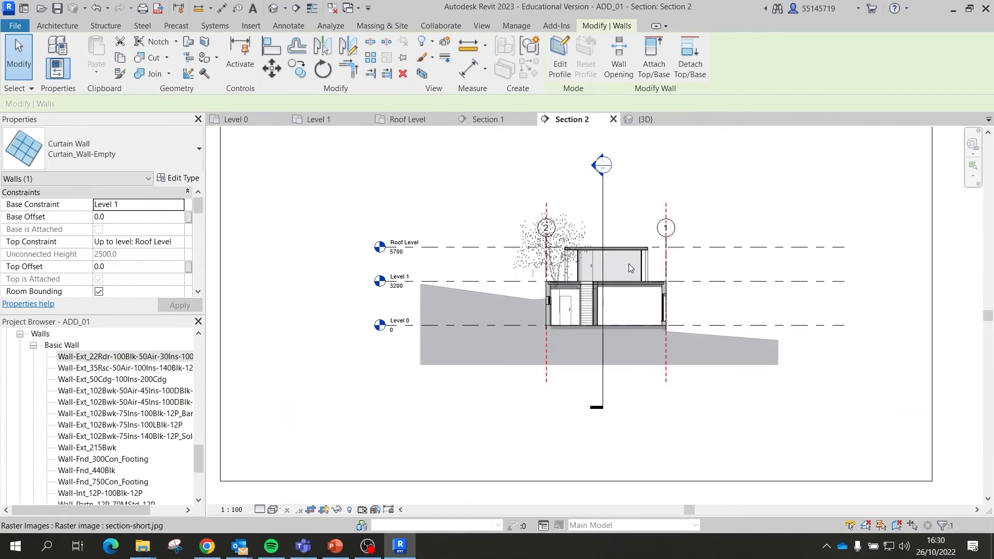
{"action": "scroll", "coordinate": [629, 263], "scroll_direction": "up", "scroll_amount": 1}
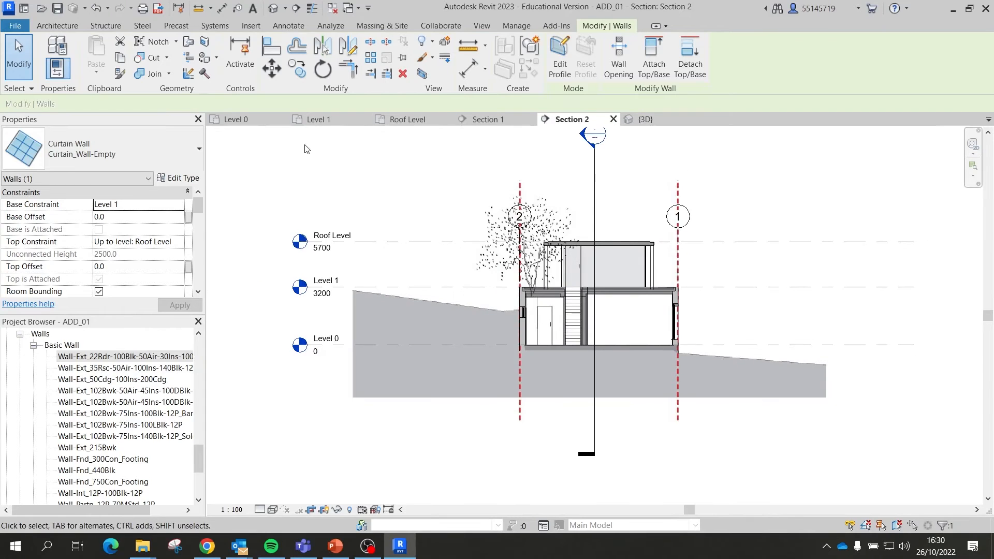
{"action": "scroll", "coordinate": [101, 358], "scroll_direction": "down", "scroll_amount": 3}
{"action": "scroll", "coordinate": [127, 406], "scroll_direction": "up", "scroll_amount": 8}
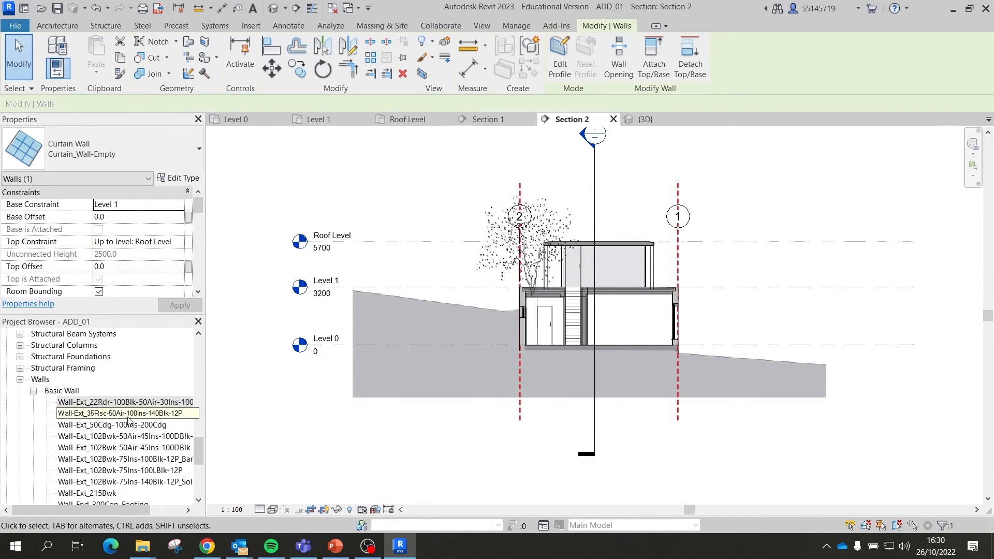
{"action": "scroll", "coordinate": [130, 411], "scroll_direction": "up", "scroll_amount": 5}
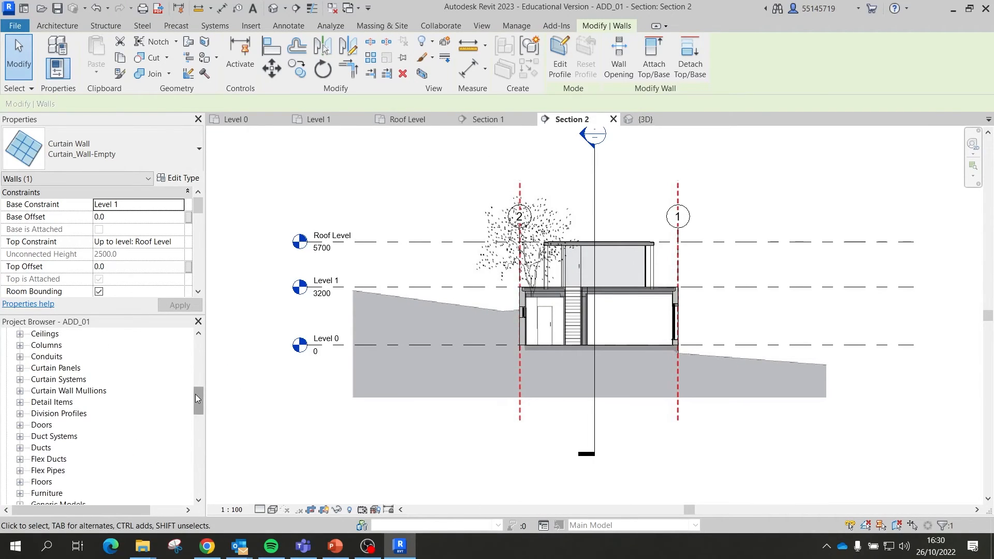
{"action": "left_click_drag", "start_coordinate": [196, 399], "coordinate": [196, 350]}
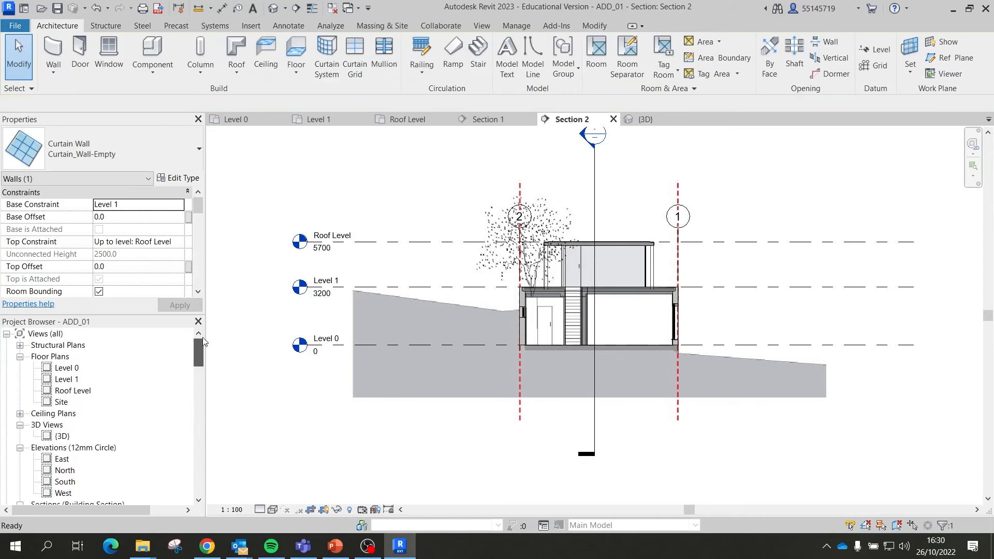
Step: Open the South, North and East elevations, zooming the East view onto the curtain wall
{"action": "double_click", "coordinate": [64, 481]}
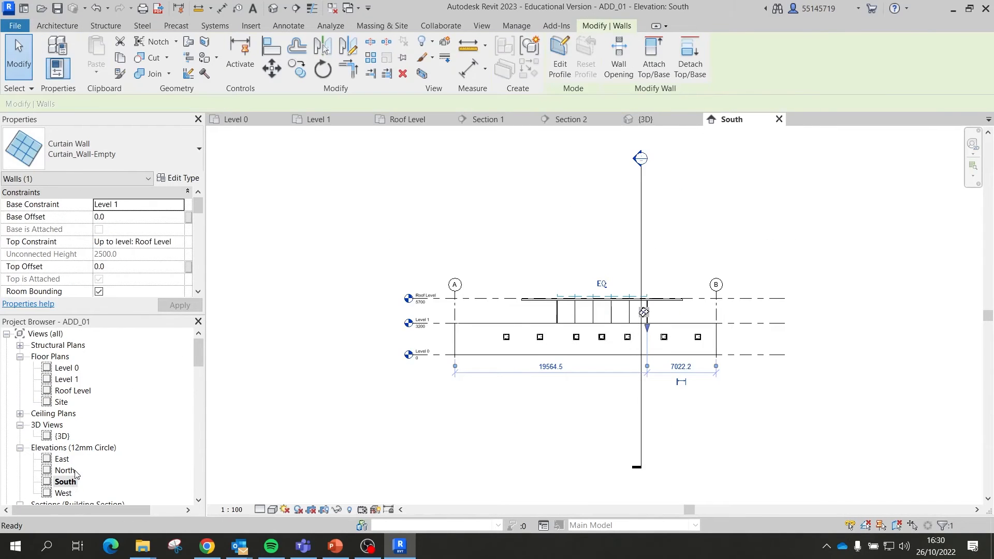
{"action": "double_click", "coordinate": [66, 470]}
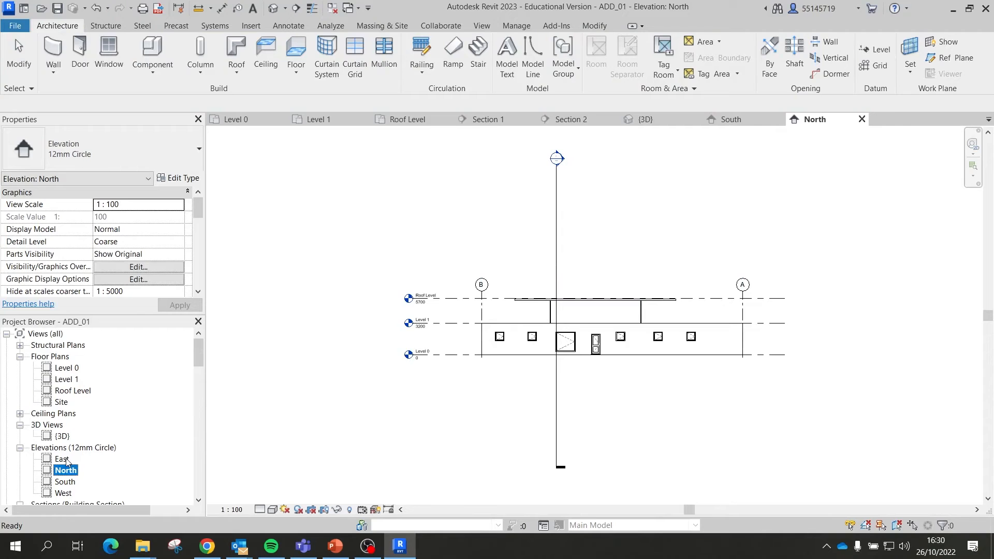
{"action": "double_click", "coordinate": [63, 459]}
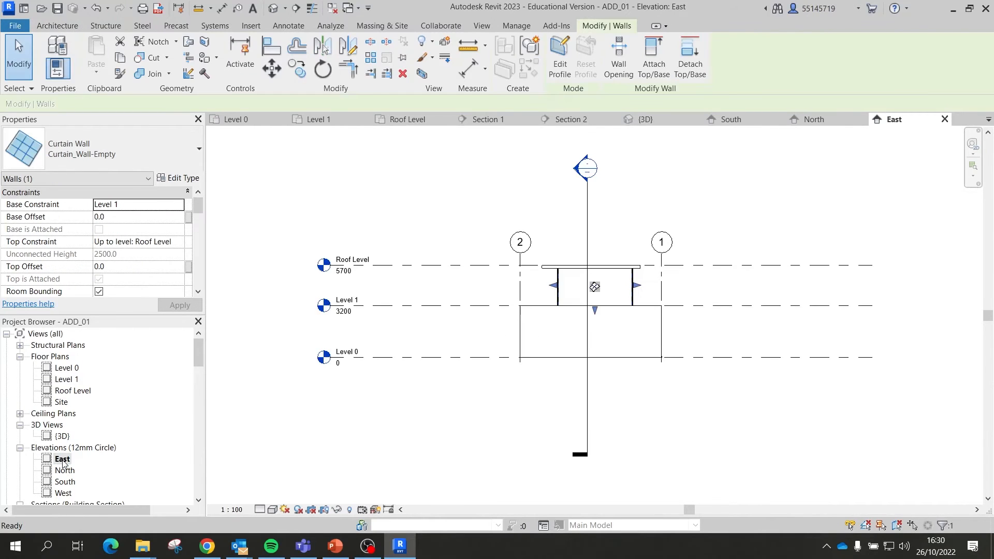
{"action": "scroll", "coordinate": [692, 311], "scroll_direction": "up", "scroll_amount": 8}
{"action": "scroll", "coordinate": [521, 251], "scroll_direction": "down", "scroll_amount": 2}
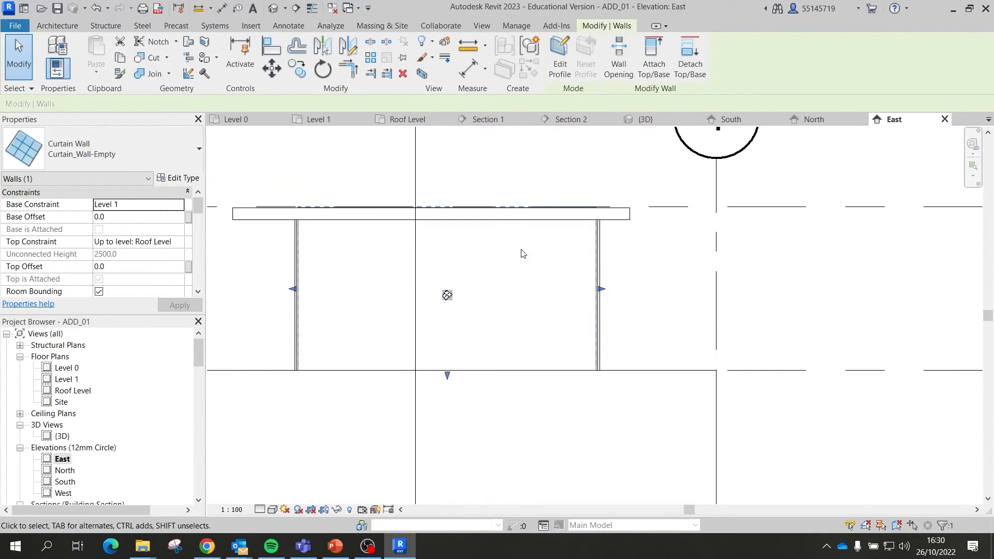
{"action": "scroll", "coordinate": [569, 148], "scroll_direction": "down", "scroll_amount": 3}
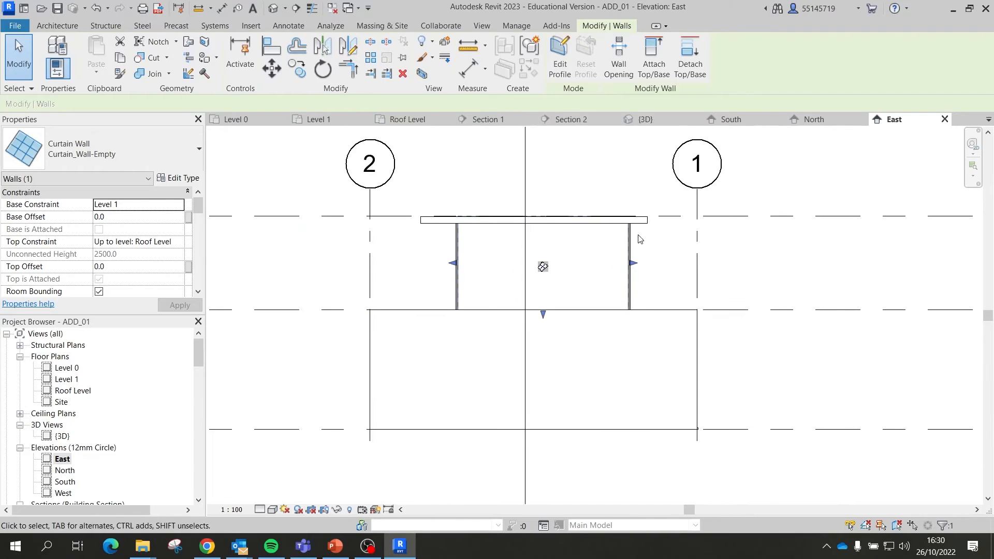
{"action": "scroll", "coordinate": [342, 76], "scroll_direction": "up", "scroll_amount": 13}
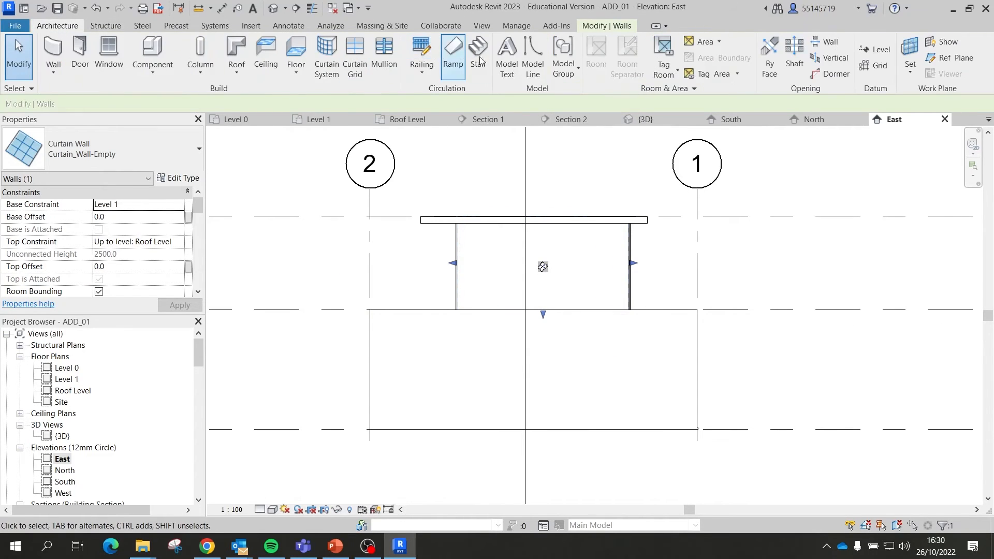
Step: Add two vertical curtain grid lines to the east curtain wall
{"action": "left_click", "coordinate": [353, 50]}
{"action": "scroll", "coordinate": [510, 227], "scroll_direction": "up", "scroll_amount": 3}
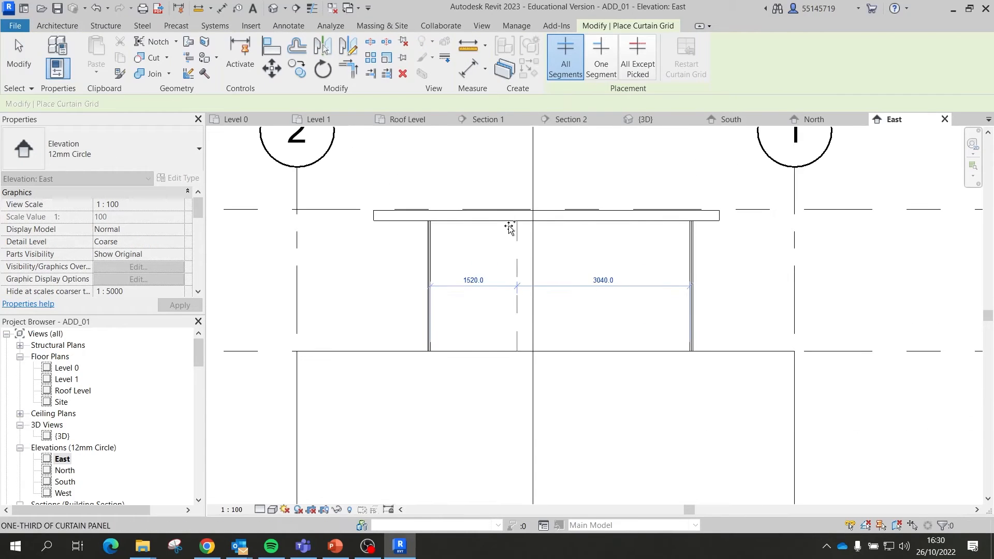
{"action": "left_click", "coordinate": [504, 226]}
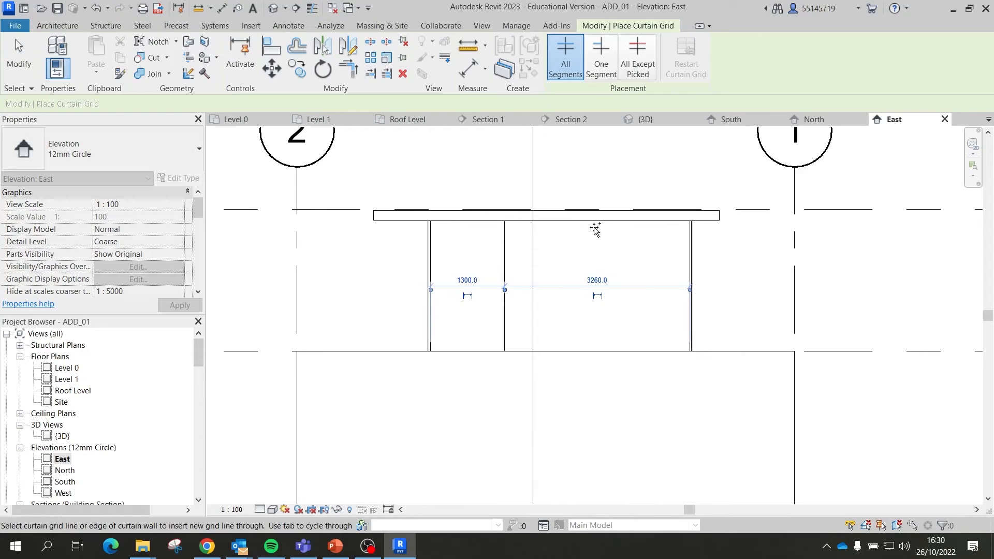
{"action": "left_click", "coordinate": [595, 221]}
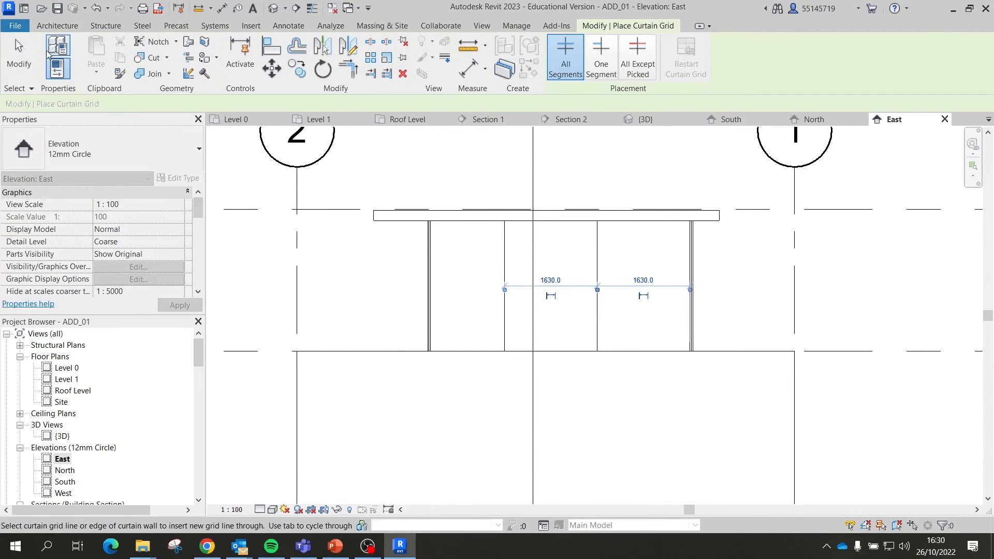
{"action": "left_click", "coordinate": [28, 56]}
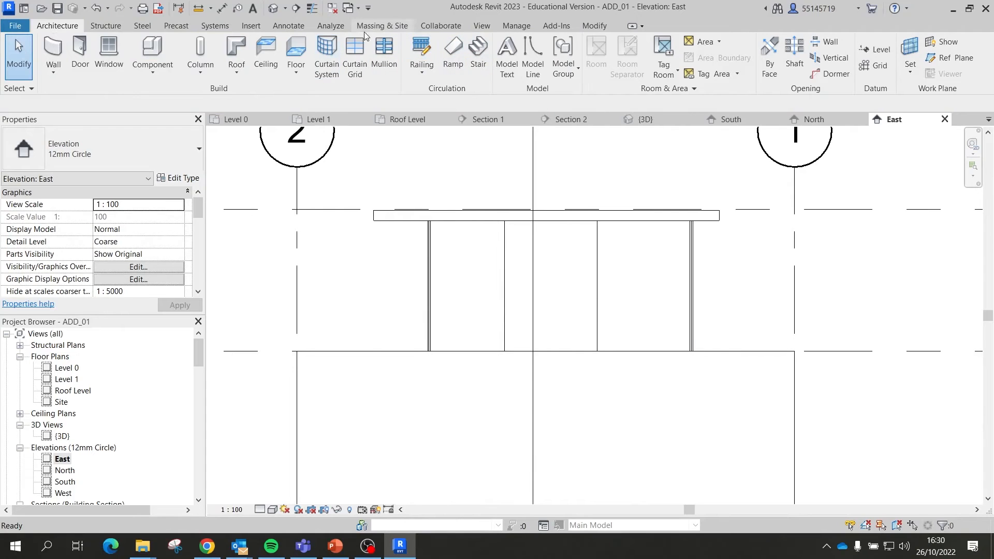
Step: Dimension across the four mullions and toggle EQ so the three panels are equal
{"action": "left_click", "coordinate": [288, 26]}
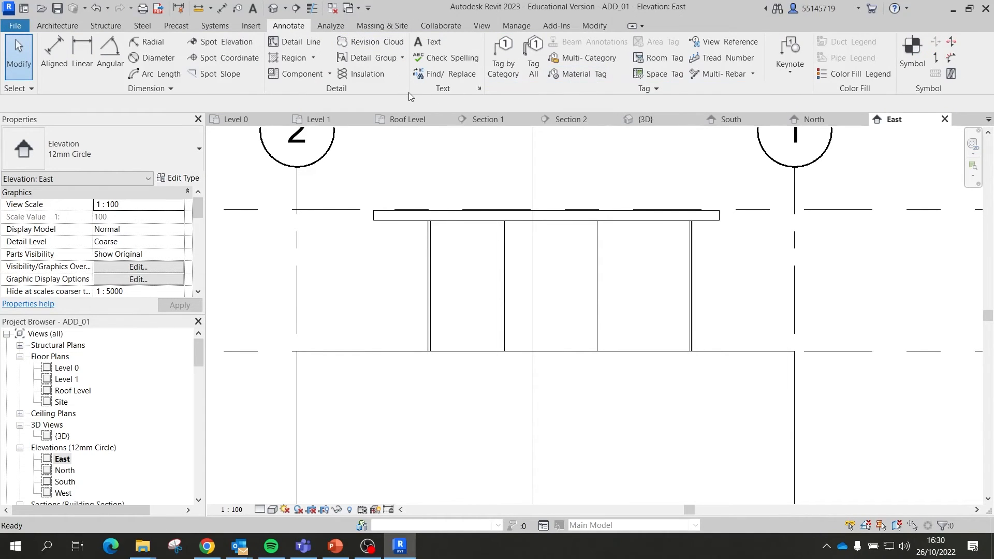
{"action": "left_click", "coordinate": [53, 54]}
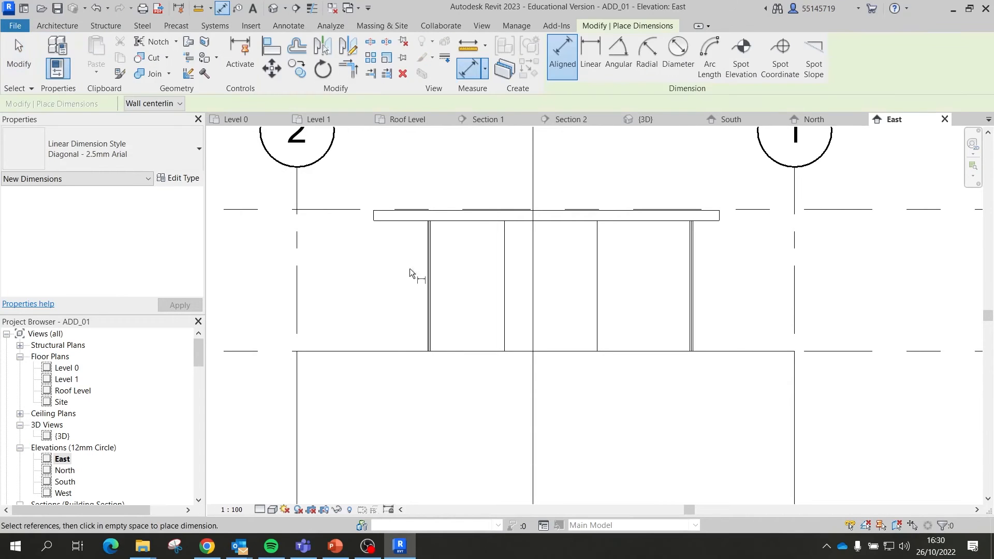
{"action": "left_click", "coordinate": [430, 287]}
{"action": "left_click", "coordinate": [504, 291]}
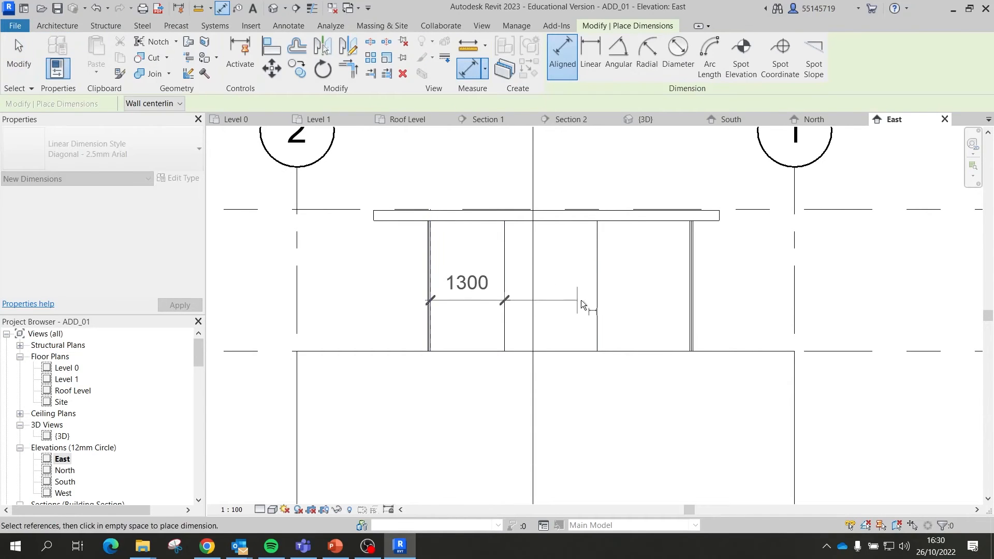
{"action": "left_click", "coordinate": [597, 301]}
{"action": "left_click", "coordinate": [692, 296]}
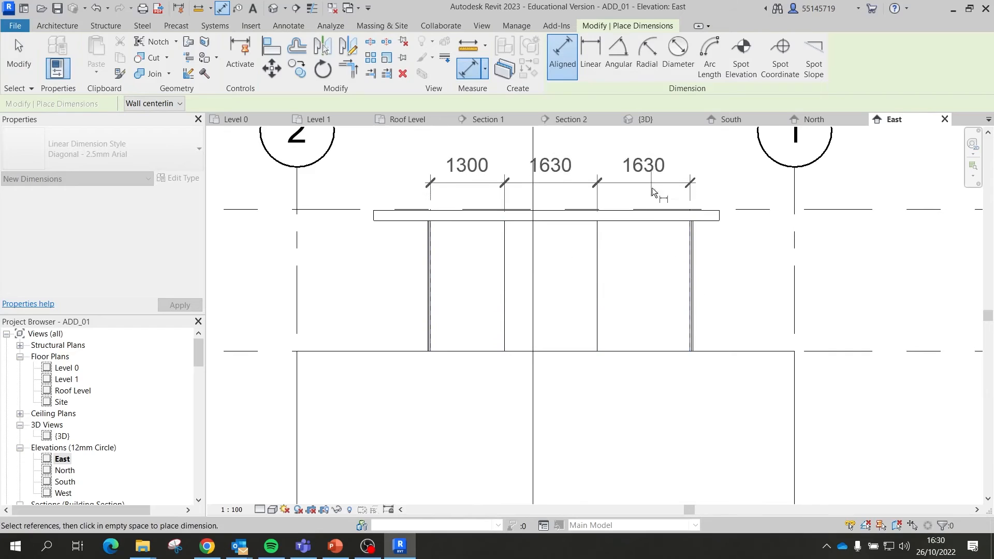
{"action": "scroll", "coordinate": [651, 198], "scroll_direction": "down", "scroll_amount": 2}
{"action": "left_click", "coordinate": [637, 181]}
{"action": "scroll", "coordinate": [591, 137], "scroll_direction": "up", "scroll_amount": 2}
{"action": "left_click", "coordinate": [592, 138]}
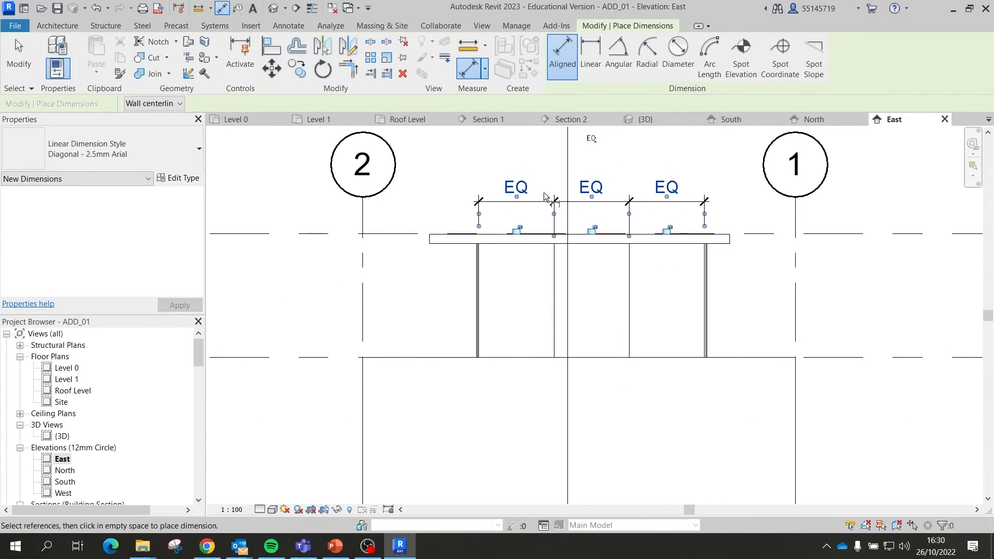
{"action": "key", "text": "Escape"}
Step: Delete the EQ dimension string and accept the constraint warning
{"action": "left_click", "coordinate": [573, 202]}
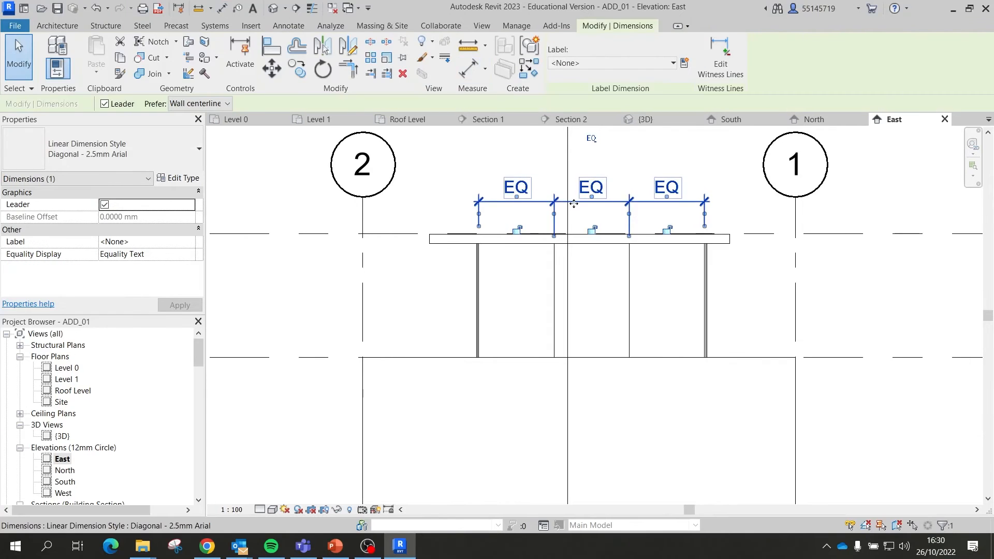
{"action": "key", "text": "Delete"}
{"action": "left_click", "coordinate": [899, 516]}
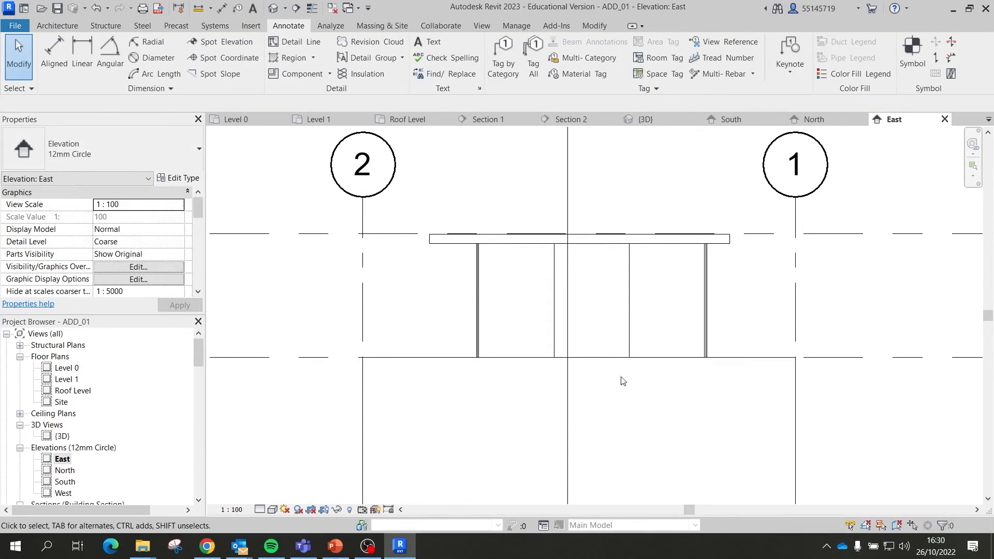
{"action": "scroll", "coordinate": [536, 217], "scroll_direction": "down", "scroll_amount": 2}
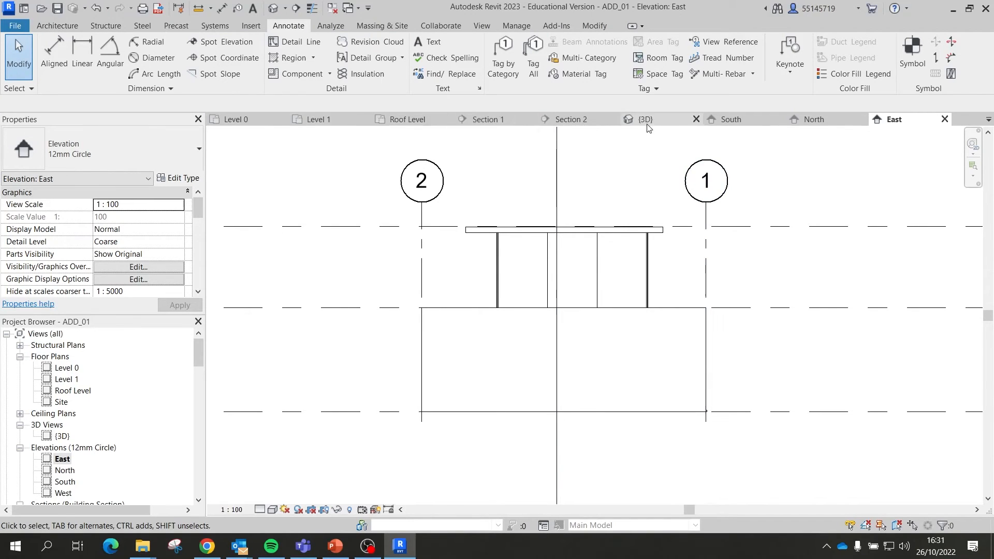
Step: Switch to the 3D view and close the South, North and East elevation tabs
{"action": "left_click", "coordinate": [662, 120]}
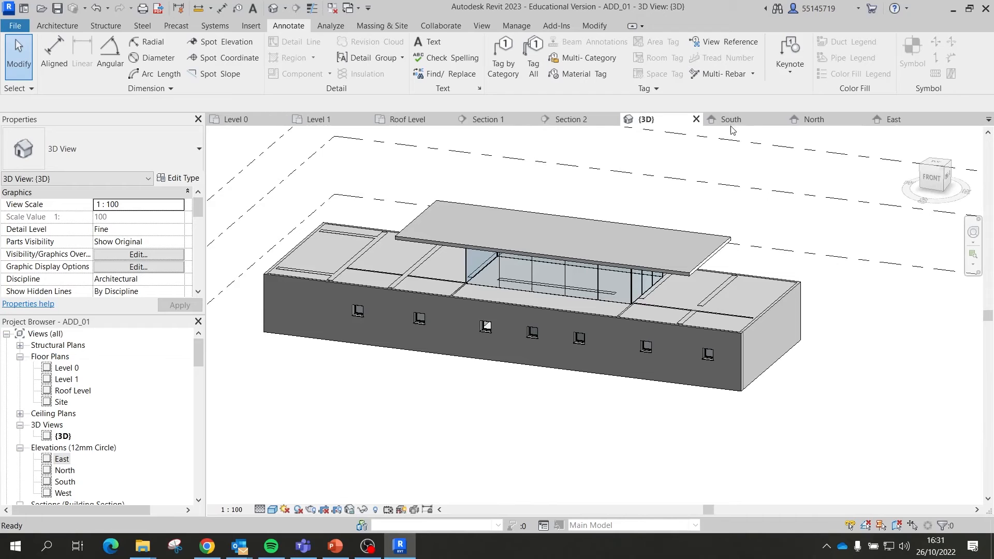
{"action": "left_click", "coordinate": [779, 119]}
{"action": "left_click", "coordinate": [779, 119]}
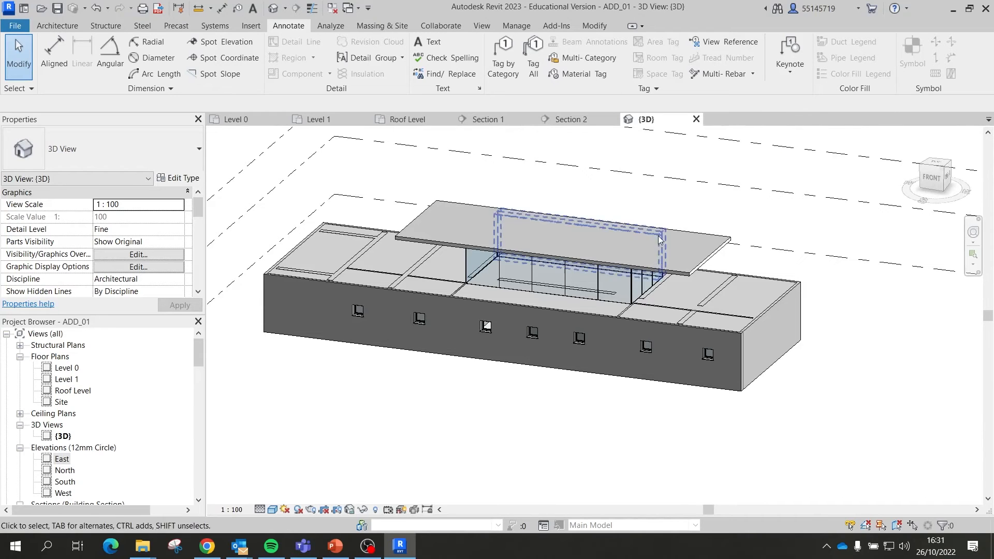
{"action": "scroll", "coordinate": [516, 269], "scroll_direction": "up", "scroll_amount": 3}
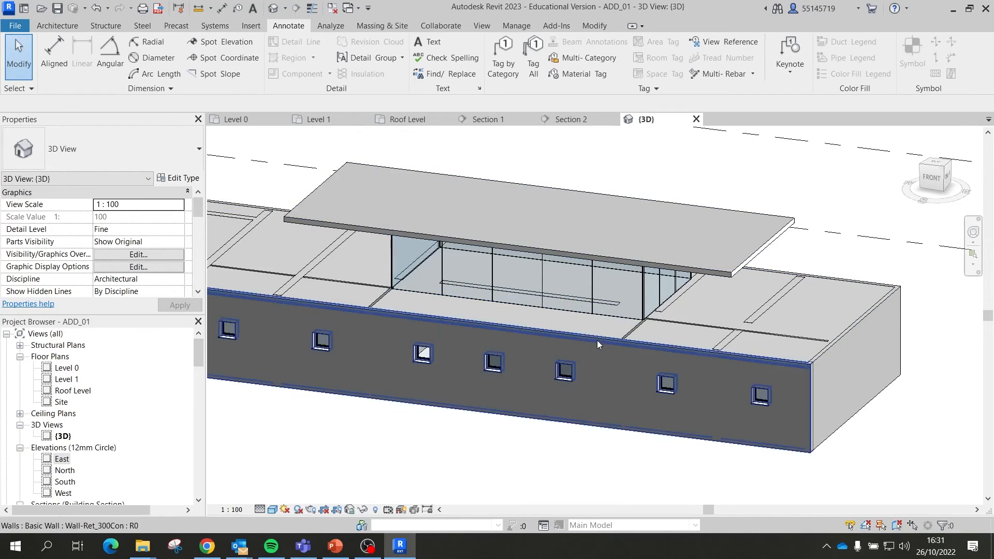
Step: Orbit around the pavilion to inspect the divided curtain wall and roof slab
{"action": "middle_click_drag", "start_coordinate": [596, 287], "coordinate": [728, 268], "text": "shift"}
{"action": "scroll", "coordinate": [543, 335], "scroll_direction": "up", "scroll_amount": 5}
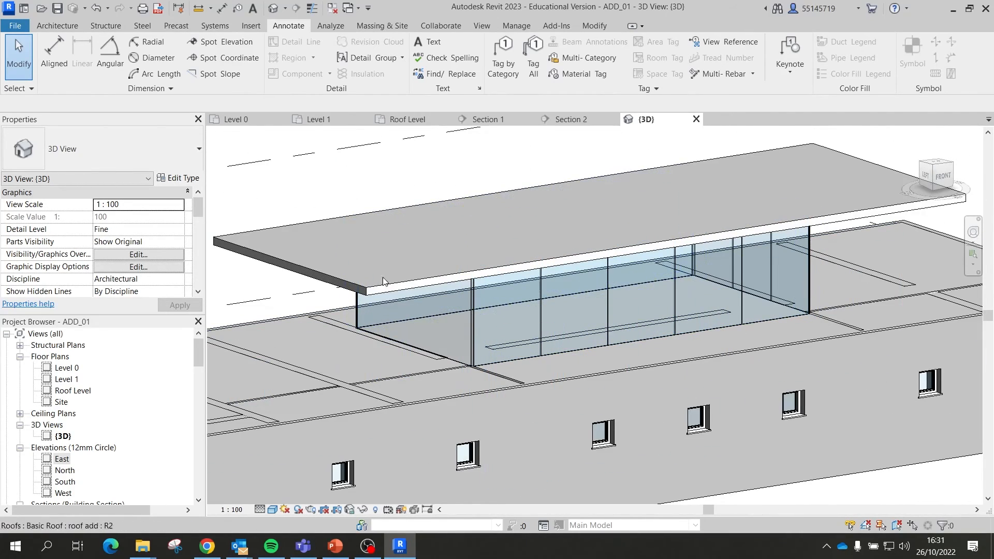
{"action": "scroll", "coordinate": [632, 318], "scroll_direction": "down", "scroll_amount": 3}
{"action": "middle_click_drag", "start_coordinate": [645, 317], "coordinate": [459, 346], "text": "shift"}
{"action": "left_click", "coordinate": [520, 324]}
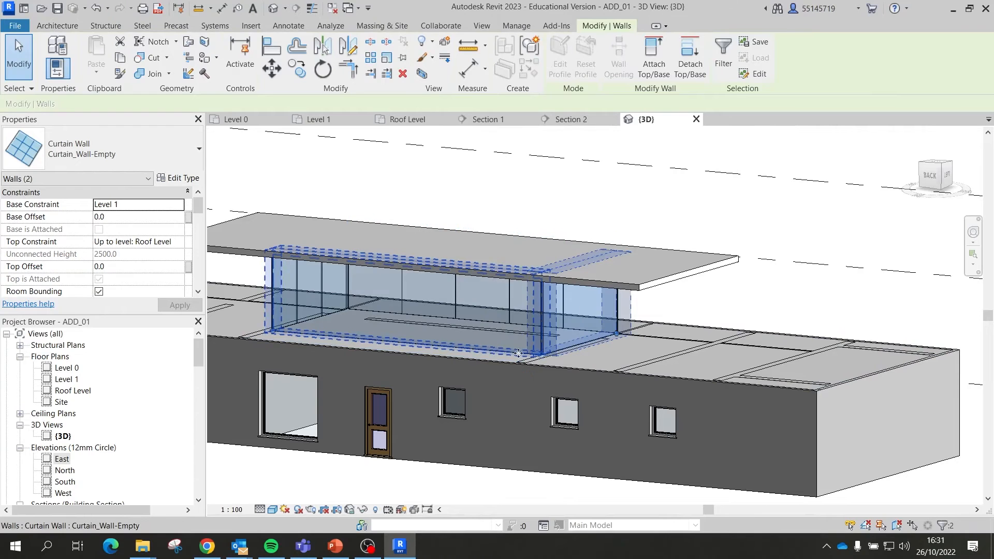
{"action": "key", "text": "Escape"}
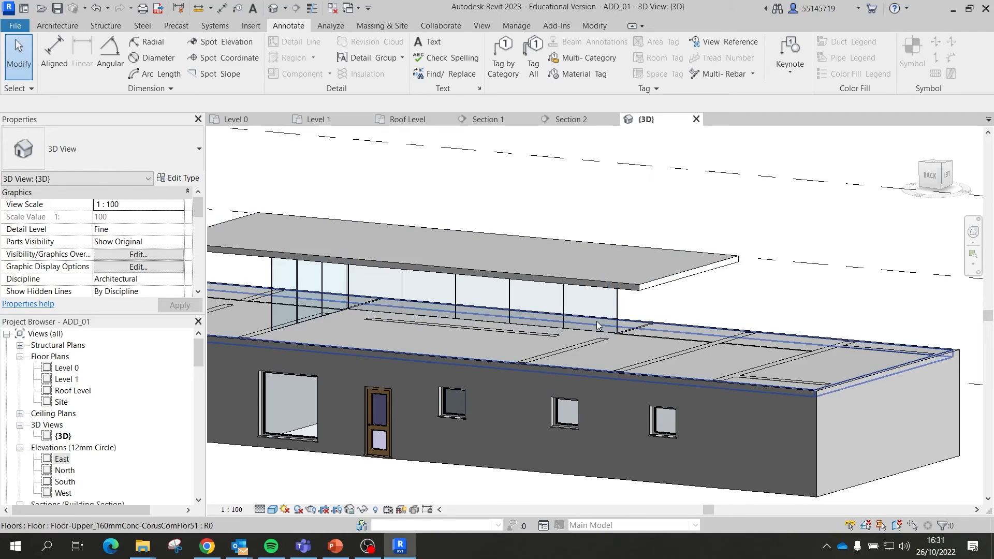
{"action": "middle_click_drag", "start_coordinate": [596, 321], "coordinate": [367, 355], "text": "shift"}
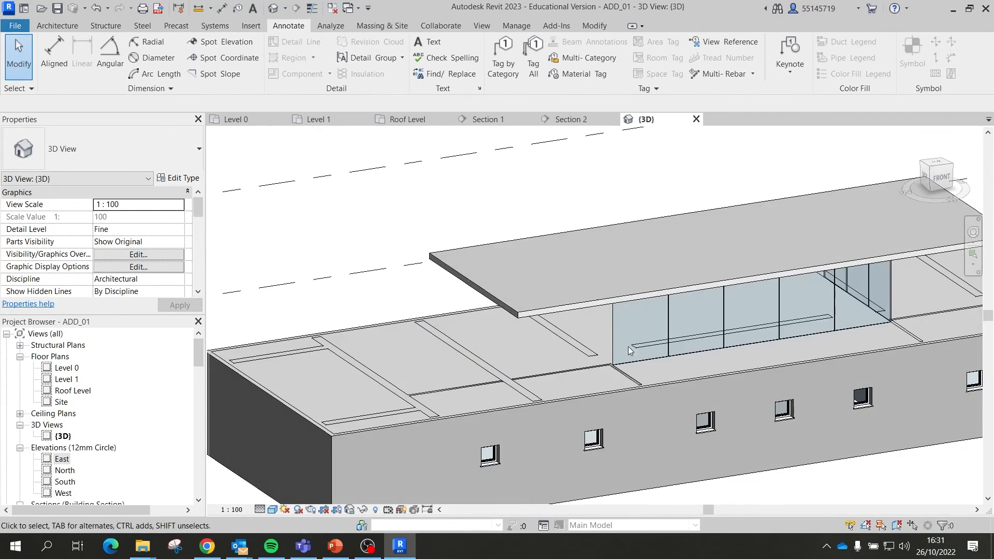
{"action": "middle_click_drag", "start_coordinate": [668, 339], "coordinate": [573, 396], "text": "shift"}
{"action": "middle_click_drag", "start_coordinate": [580, 265], "coordinate": [560, 300], "text": "shift"}
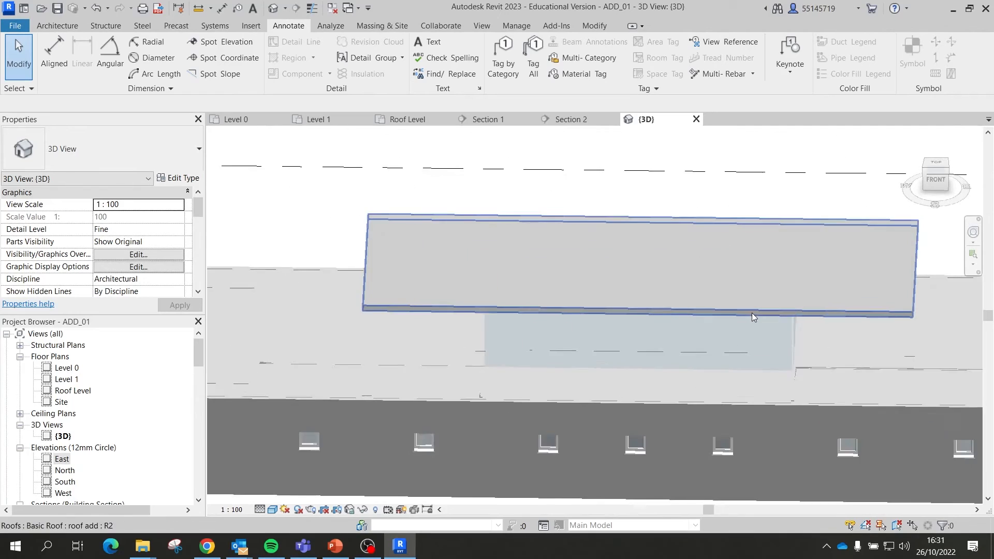
{"action": "middle_click_drag", "start_coordinate": [751, 312], "coordinate": [698, 228], "text": "shift"}
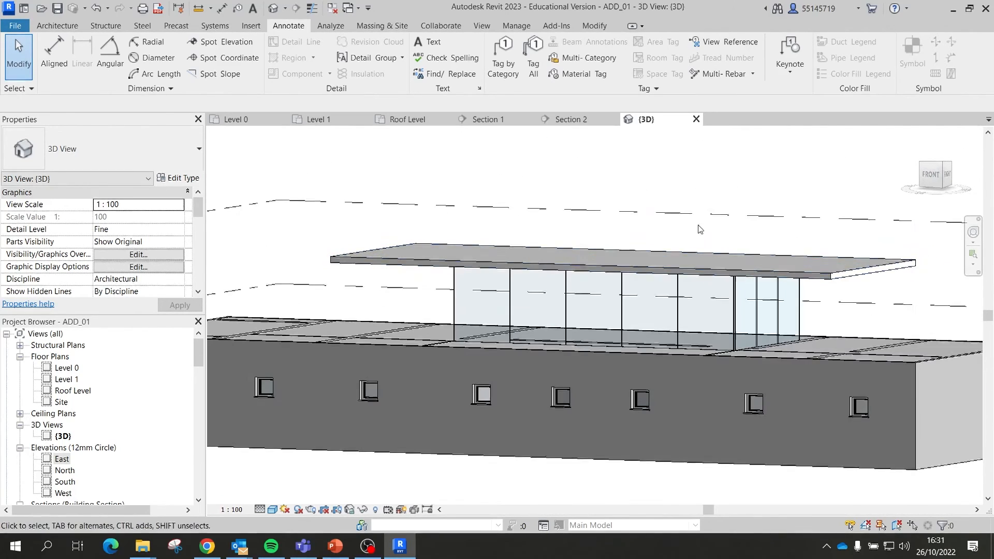
{"action": "scroll", "coordinate": [599, 308], "scroll_direction": "up", "scroll_amount": 2}
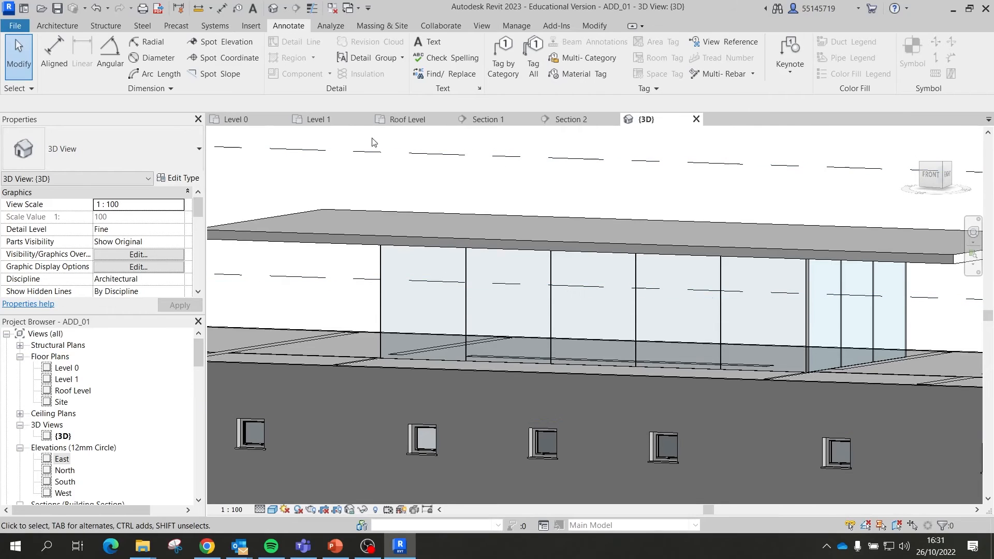
Step: Start the Mullion tool with the Rectangular Mullion 30mm_Square type
{"action": "left_click", "coordinate": [58, 26]}
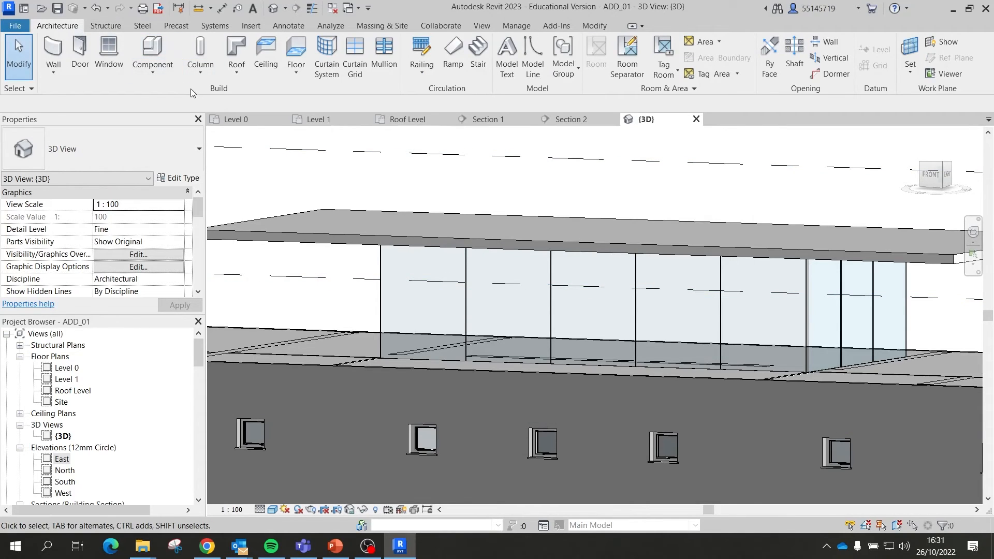
{"action": "left_click", "coordinate": [383, 56]}
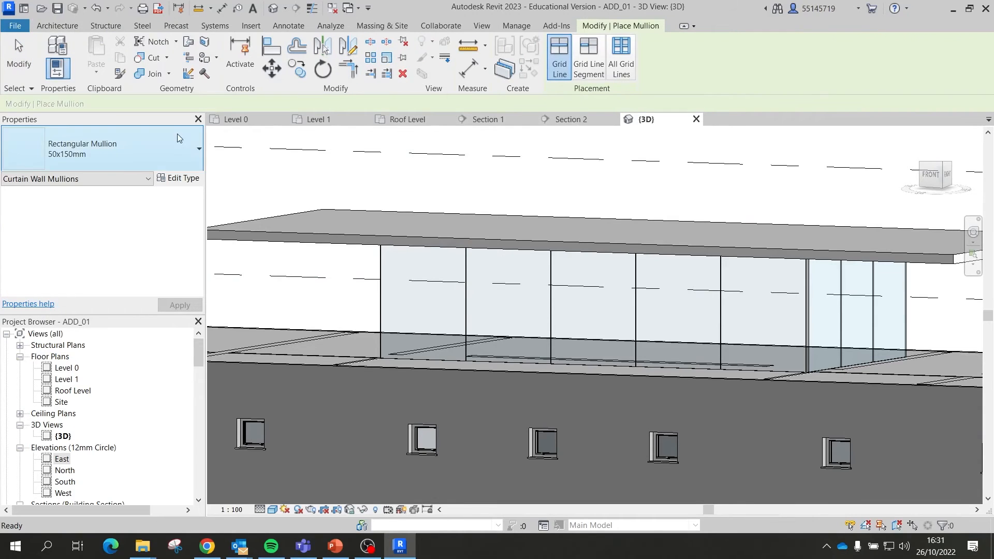
{"action": "left_click", "coordinate": [136, 153]}
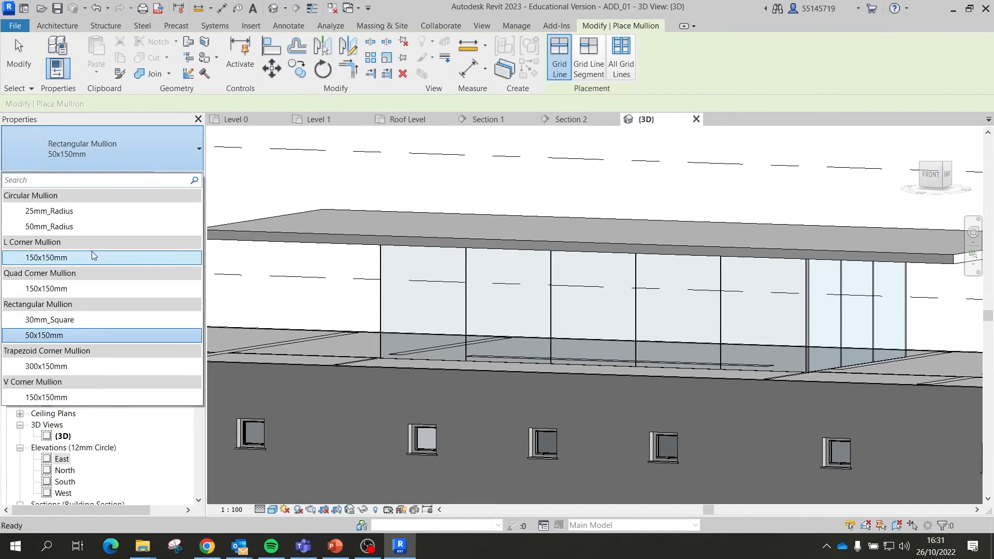
{"action": "left_click", "coordinate": [75, 320]}
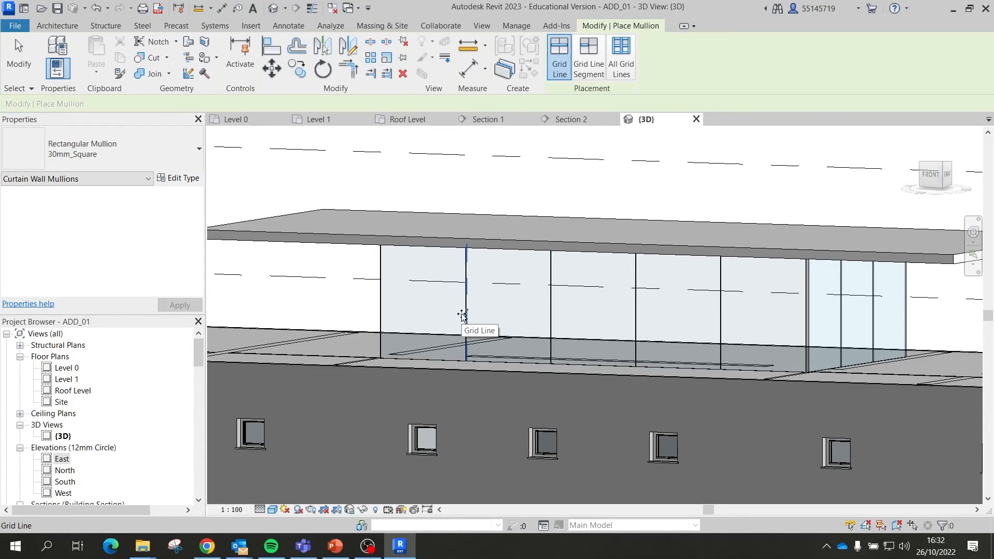
Step: Place 30mm_Square mullions on each vertical curtain grid line, including the corner bay
{"action": "scroll", "coordinate": [465, 321], "scroll_direction": "up", "scroll_amount": 1}
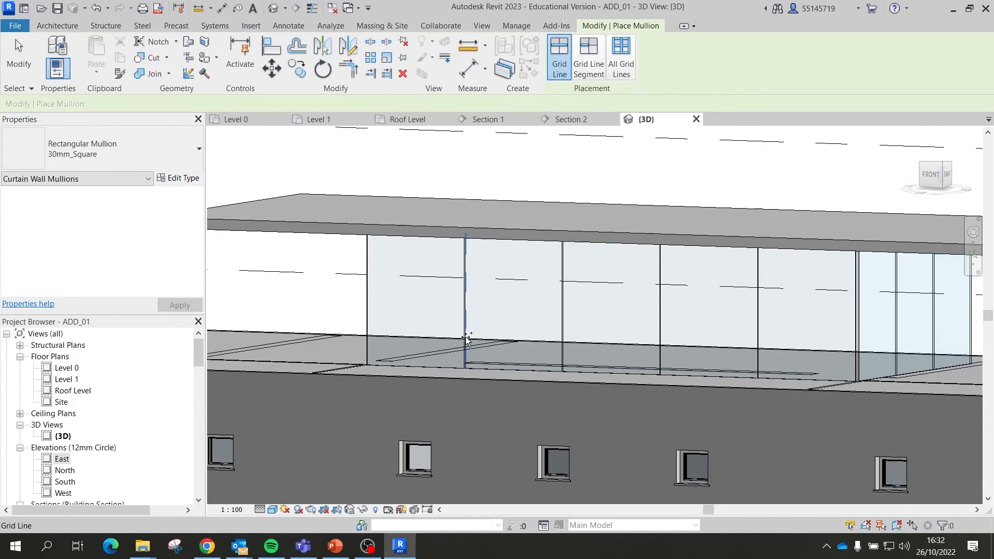
{"action": "left_click", "coordinate": [467, 337]}
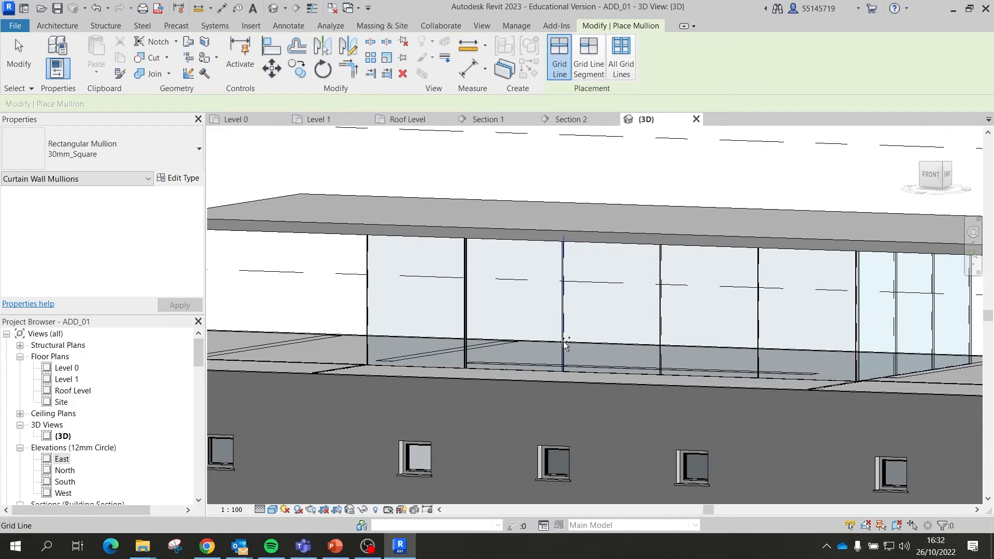
{"action": "left_click", "coordinate": [566, 342]}
{"action": "left_click", "coordinate": [668, 346]}
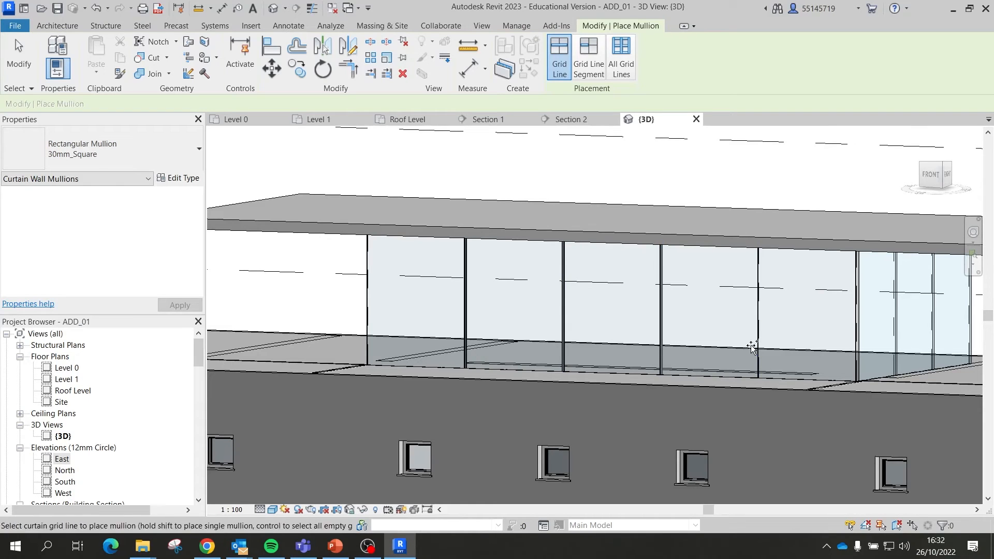
{"action": "left_click", "coordinate": [761, 346]}
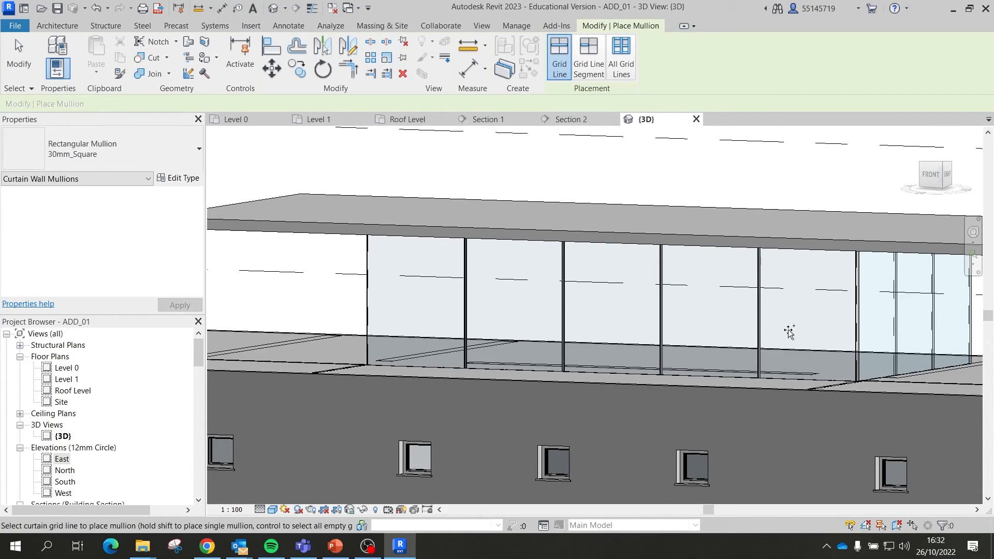
{"action": "middle_click_drag", "start_coordinate": [855, 321], "coordinate": [737, 324], "text": "shift"}
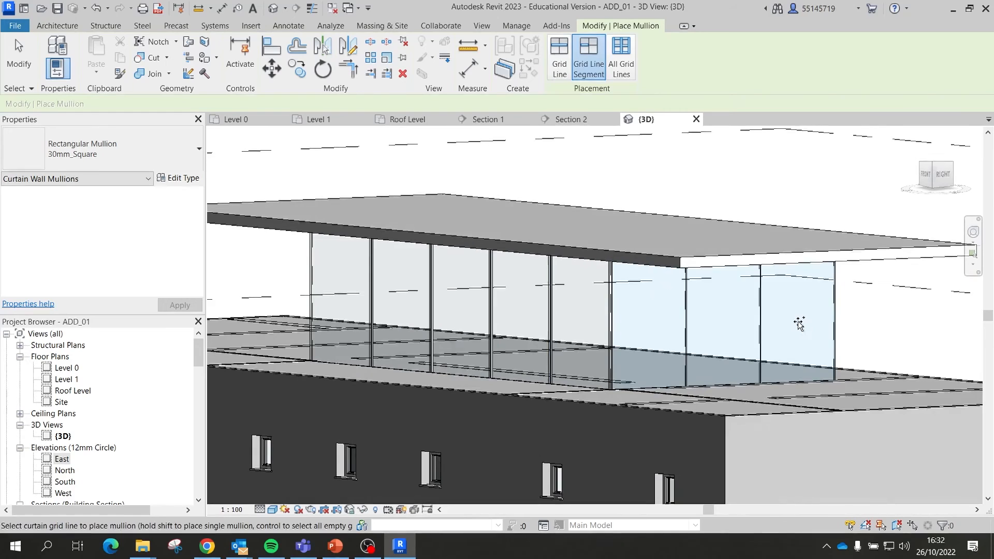
{"action": "left_click", "coordinate": [688, 345]}
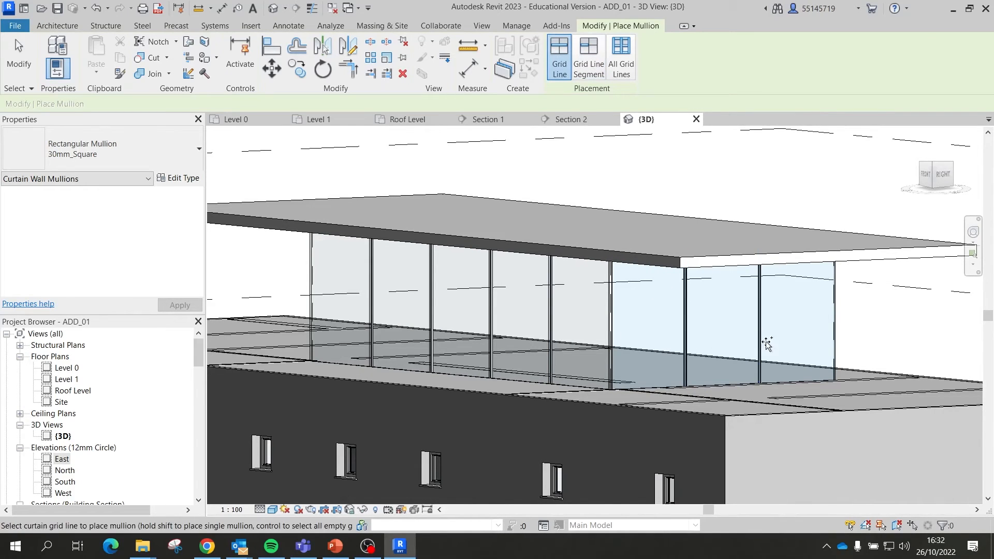
{"action": "key", "text": "shift"}
{"action": "middle_click_drag", "start_coordinate": [807, 352], "coordinate": [811, 383], "text": "shift"}
{"action": "middle_click_drag", "start_coordinate": [675, 348], "coordinate": [656, 360], "text": "shift"}
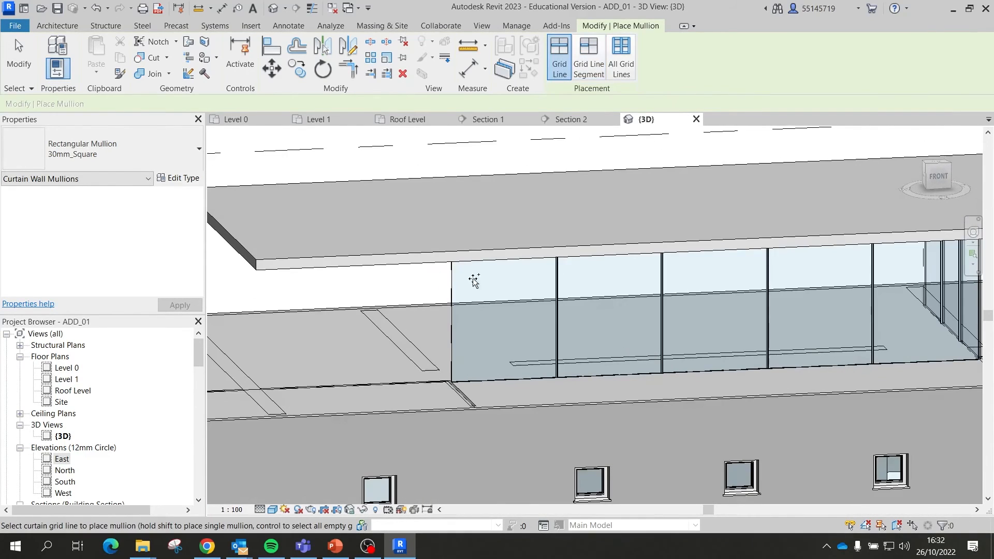
Step: Finish placing mullions and crossing-select all parts of the front curtain wall
{"action": "left_click", "coordinate": [18, 56]}
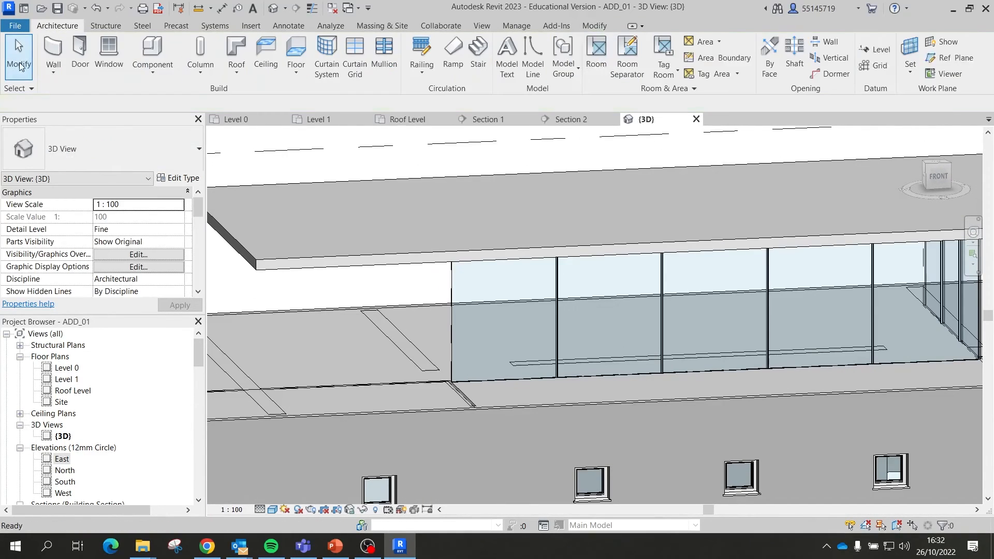
{"action": "left_click", "coordinate": [459, 302]}
{"action": "scroll", "coordinate": [459, 302], "scroll_direction": "down", "scroll_amount": 3}
{"action": "middle_click_drag", "start_coordinate": [667, 336], "coordinate": [588, 354], "text": "shift"}
{"action": "middle_click_drag", "start_coordinate": [711, 335], "coordinate": [833, 300], "text": "shift"}
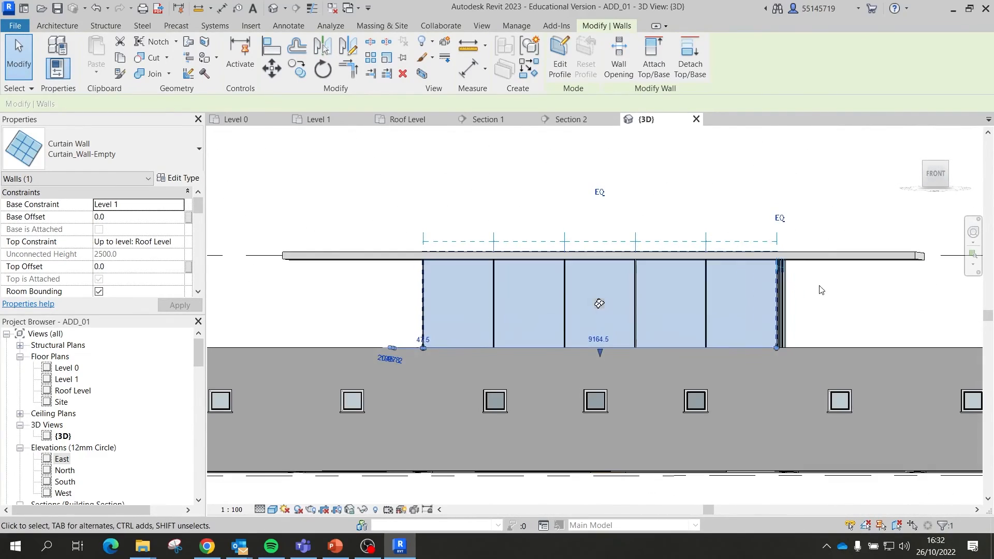
{"action": "left_click_drag", "start_coordinate": [849, 301], "coordinate": [341, 295]}
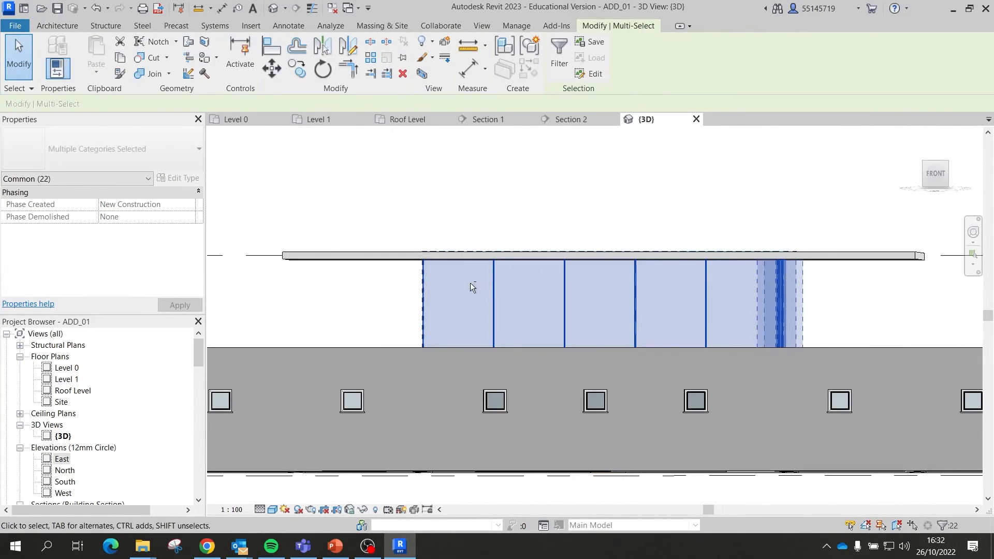
{"action": "middle_click_drag", "start_coordinate": [470, 283], "coordinate": [492, 348], "text": "shift"}
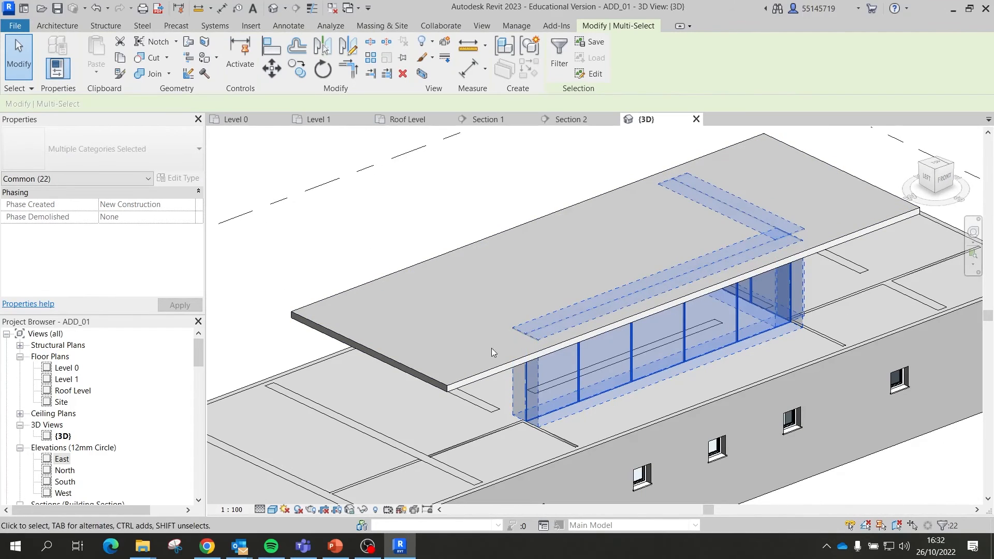
{"action": "scroll", "coordinate": [517, 310], "scroll_direction": "down", "scroll_amount": 3}
Step: Check the selection's categories in Filter, drop the right bay, and open the Roof Level plan
{"action": "left_click", "coordinate": [550, 61]}
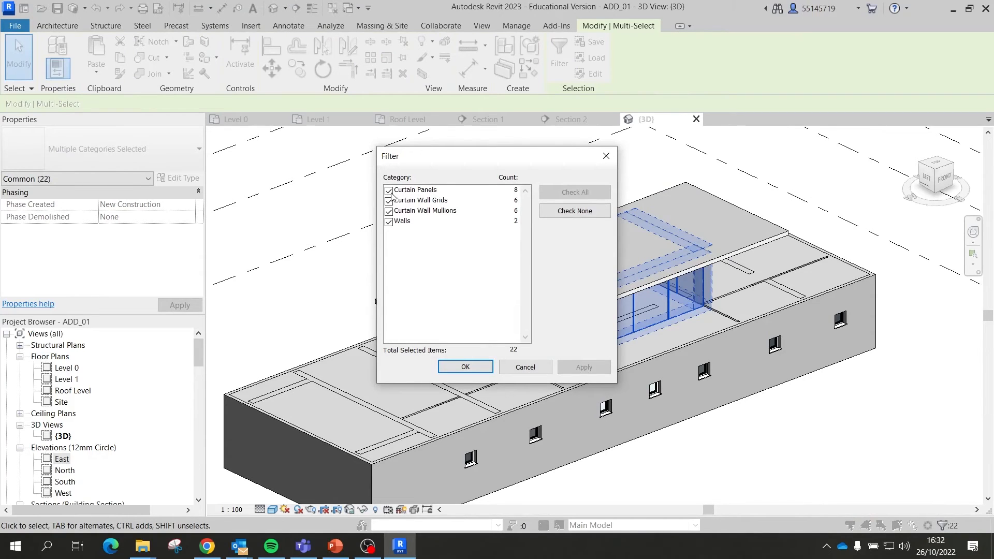
{"action": "left_click", "coordinate": [389, 222]}
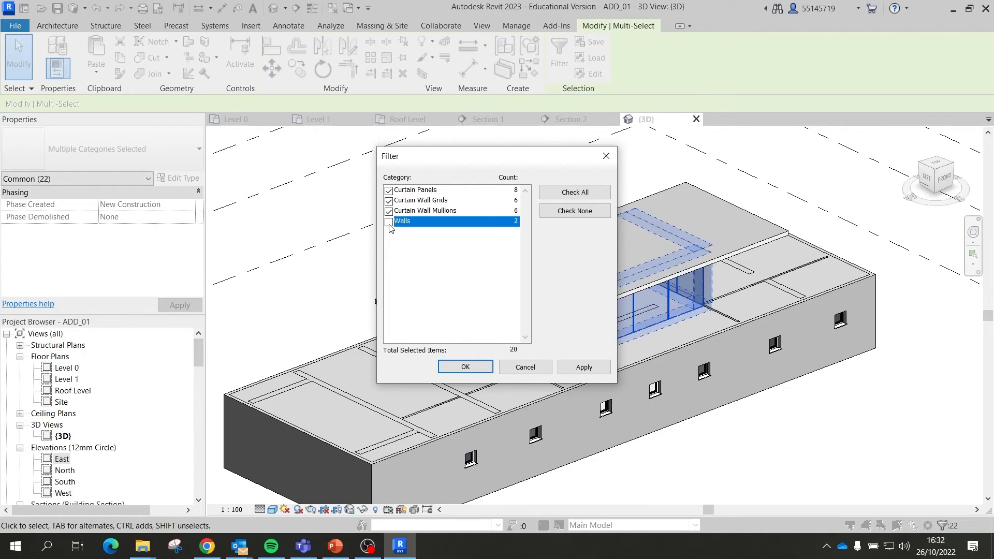
{"action": "left_click", "coordinate": [595, 370]}
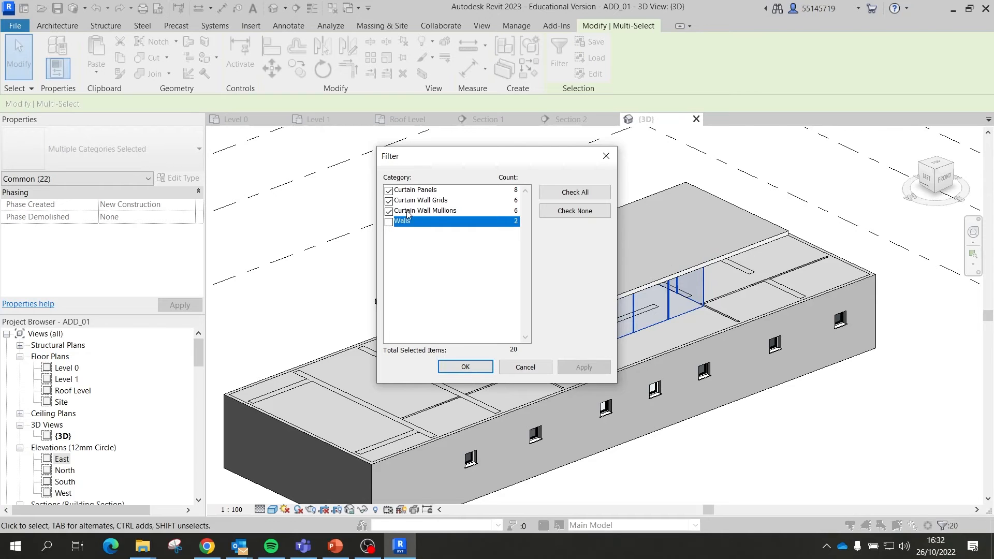
{"action": "left_click", "coordinate": [389, 222]}
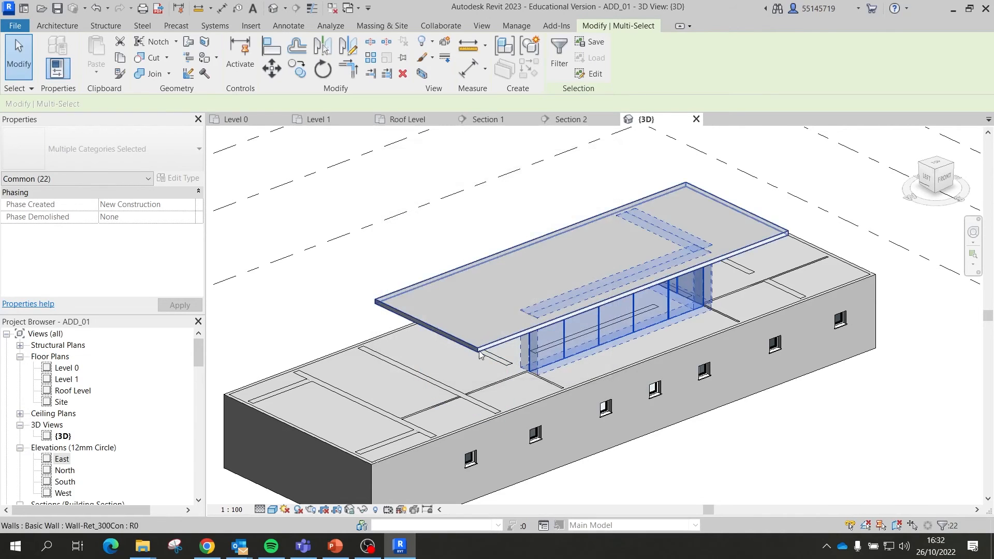
{"action": "middle_click_drag", "start_coordinate": [583, 312], "coordinate": [768, 297], "text": "shift"}
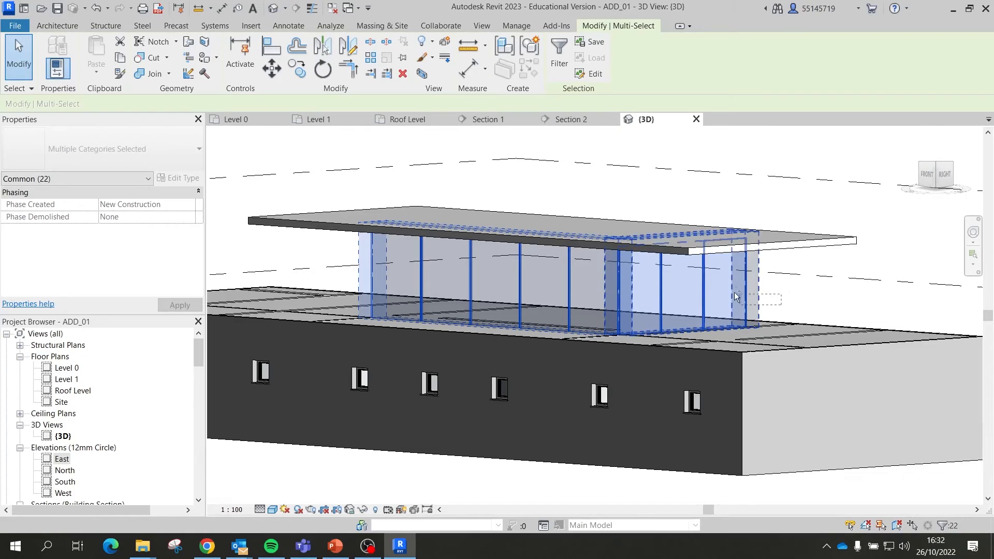
{"action": "left_click", "coordinate": [647, 280], "text": "shift"}
{"action": "middle_click_drag", "start_coordinate": [649, 280], "coordinate": [505, 166], "text": "shift"}
{"action": "left_click", "coordinate": [421, 118]}
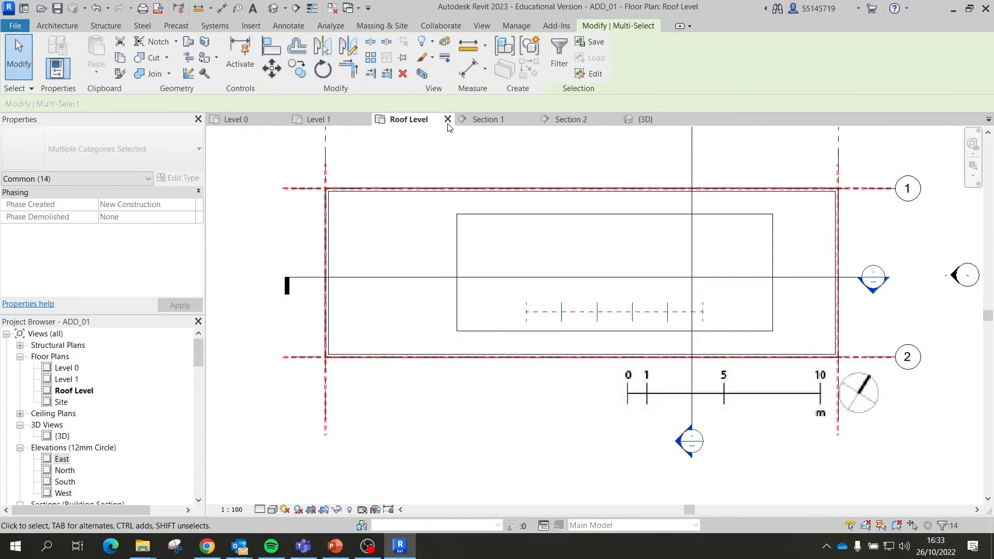
Step: On Level 1, mirror-copy the curtain wall across the horizontal centre line to the top edge
{"action": "left_click", "coordinate": [327, 119]}
{"action": "scroll", "coordinate": [607, 309], "scroll_direction": "down", "scroll_amount": 5}
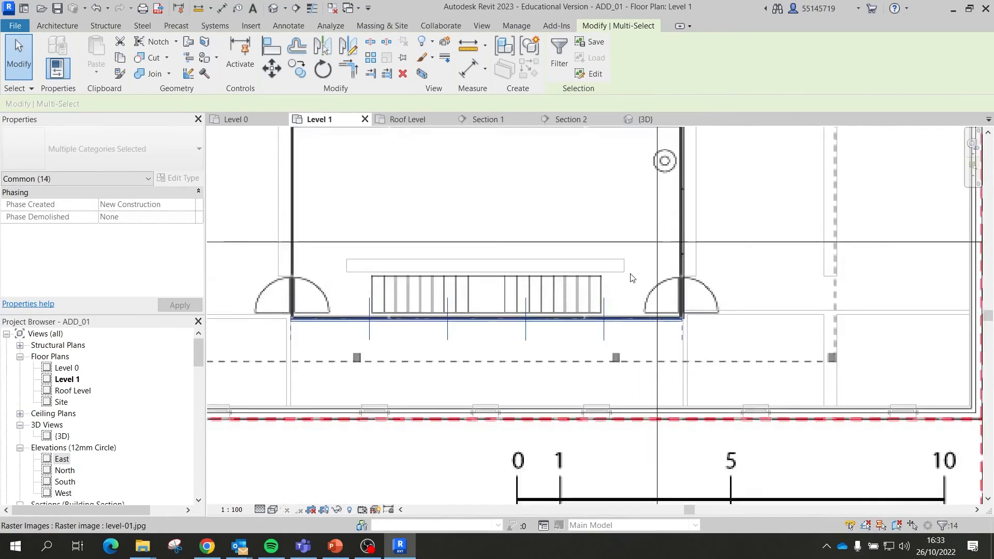
{"action": "scroll", "coordinate": [624, 262], "scroll_direction": "up", "scroll_amount": 2}
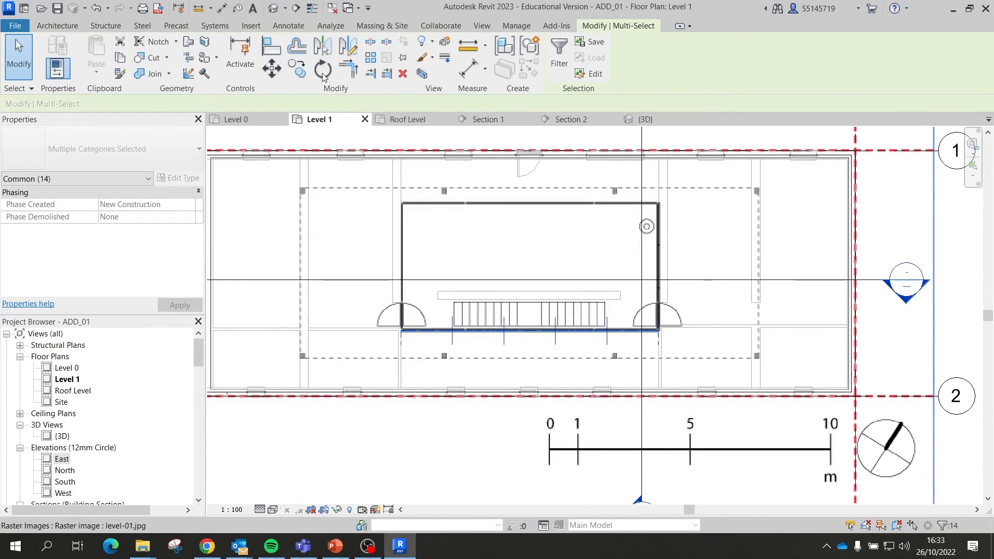
{"action": "left_click", "coordinate": [348, 47]}
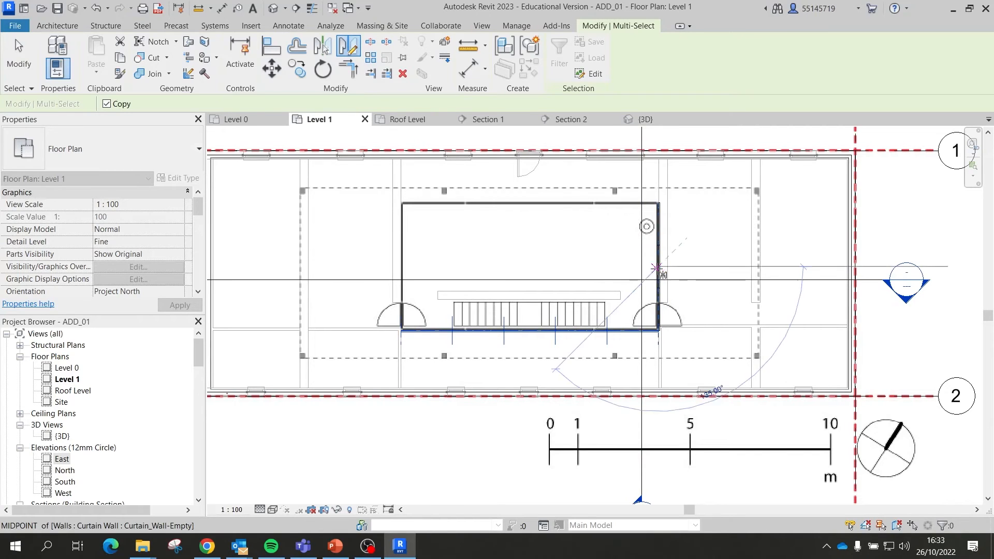
{"action": "left_click", "coordinate": [362, 266]}
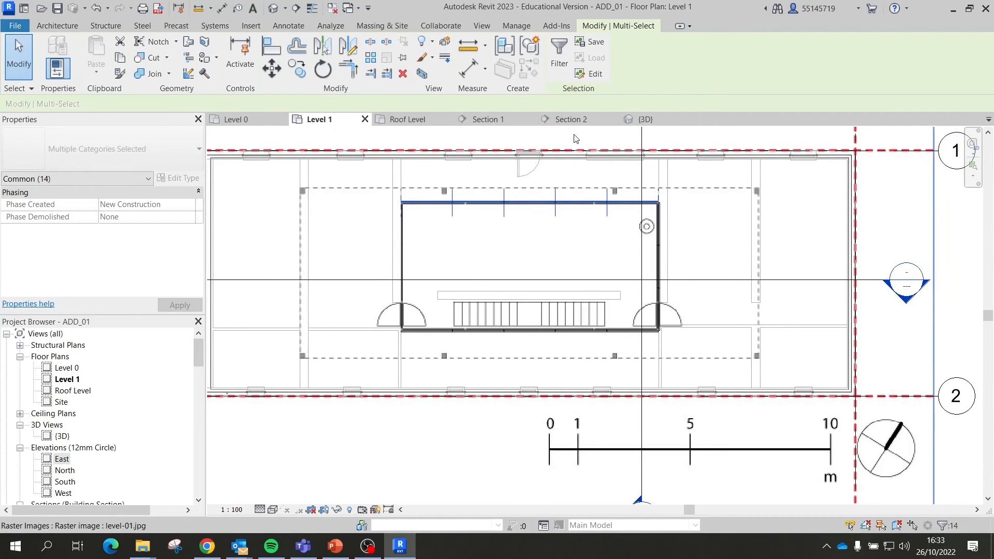
Step: Orbit the 3D view to check the copied back curtain wall
{"action": "left_click", "coordinate": [639, 119]}
{"action": "middle_click_drag", "start_coordinate": [493, 302], "coordinate": [799, 215], "text": "shift"}
{"action": "middle_click_drag", "start_coordinate": [448, 238], "coordinate": [364, 164], "text": "shift"}
Step: Window-select the side curtain wall in 3D and confirm its 8 items in Filter
{"action": "left_click", "coordinate": [365, 164]}
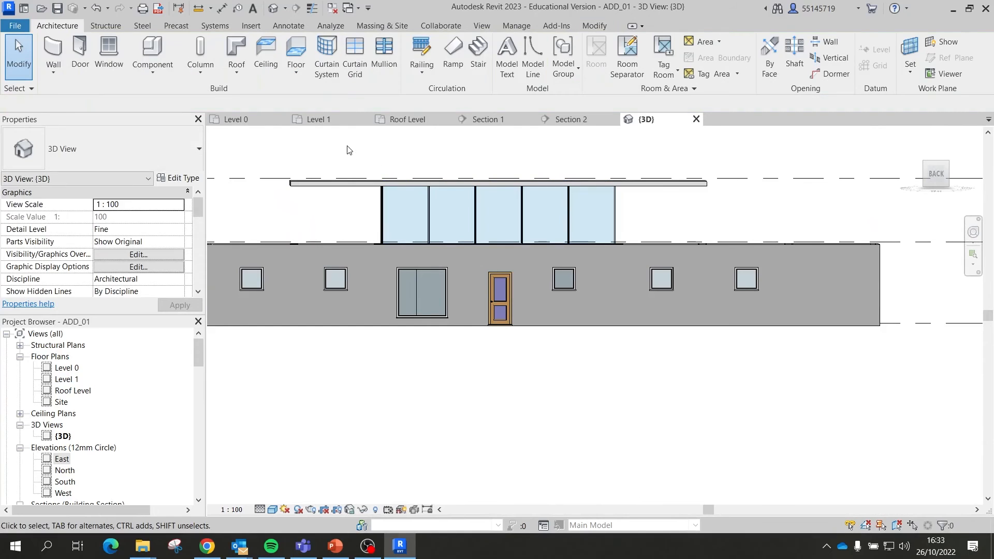
{"action": "left_click_drag", "start_coordinate": [348, 147], "coordinate": [414, 269]}
{"action": "scroll", "coordinate": [325, 210], "scroll_direction": "up", "scroll_amount": 2}
{"action": "middle_click_drag", "start_coordinate": [325, 209], "coordinate": [383, 235], "text": "shift"}
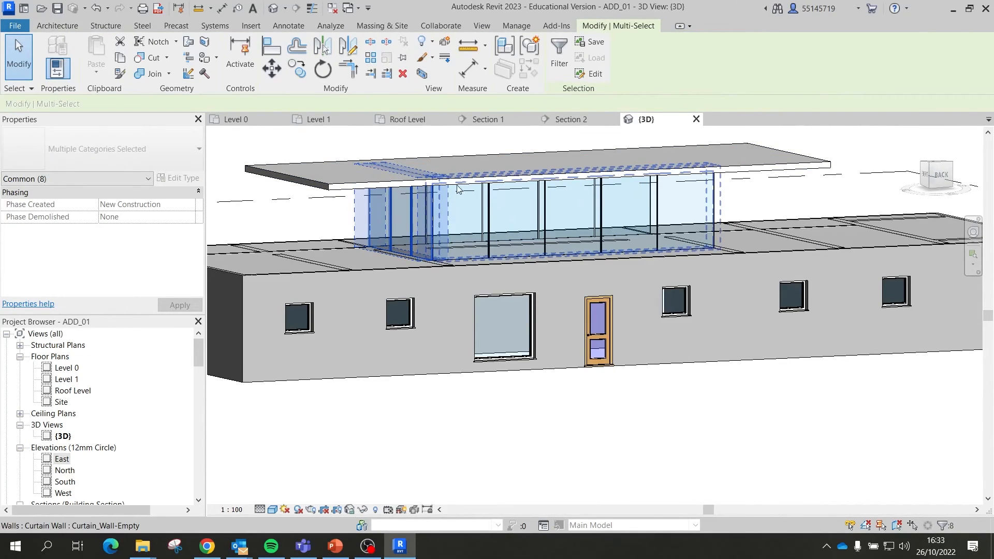
{"action": "left_click", "coordinate": [559, 58]}
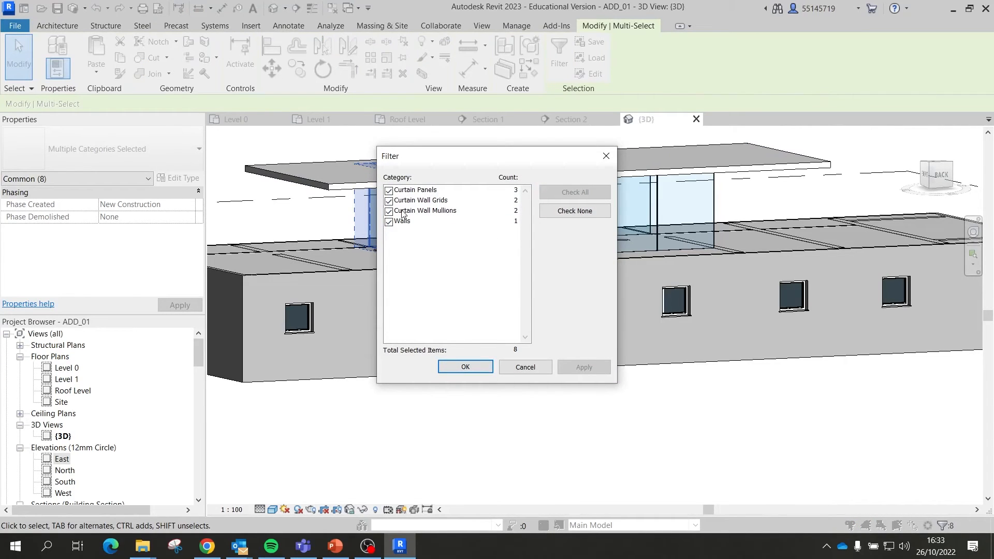
{"action": "left_click", "coordinate": [466, 366]}
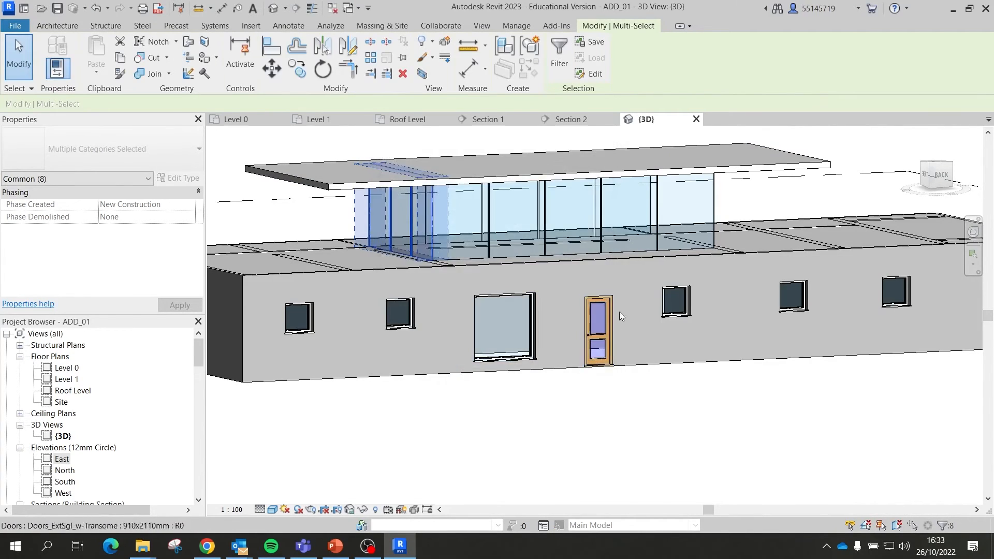
Step: On Level 1, mirror-copy the side curtain wall across a vertical axis
{"action": "left_click", "coordinate": [343, 123]}
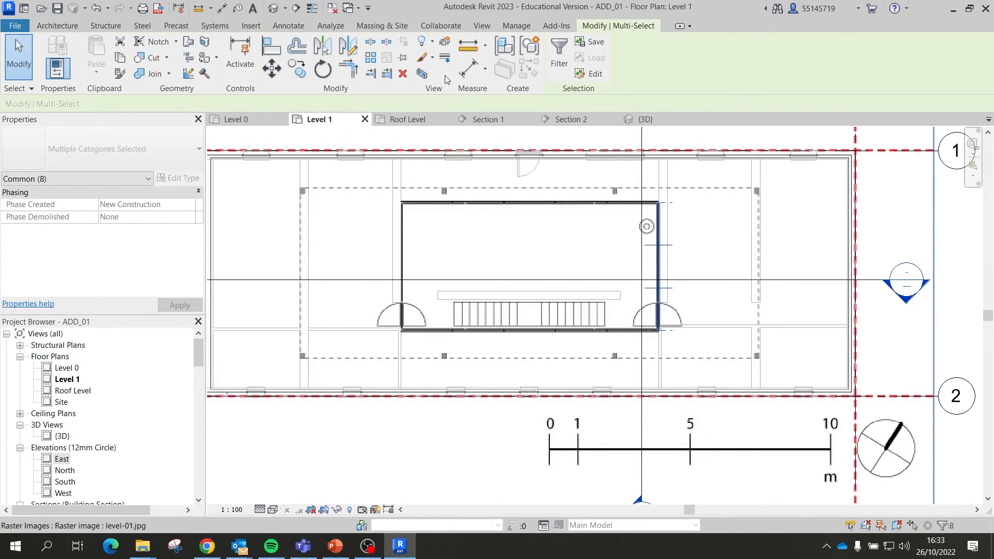
{"action": "left_click", "coordinate": [346, 56]}
{"action": "scroll", "coordinate": [530, 331], "scroll_direction": "up", "scroll_amount": 2}
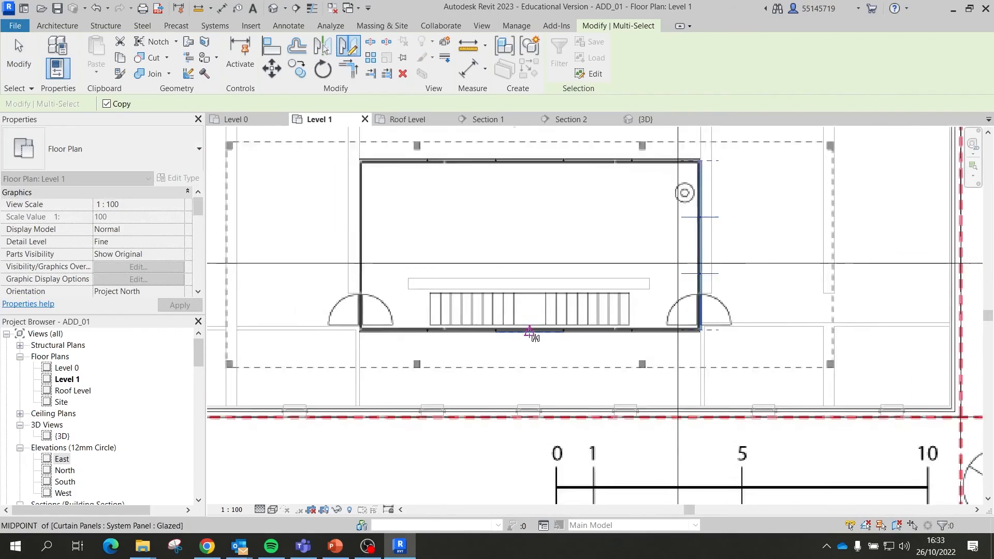
{"action": "left_click", "coordinate": [530, 331]}
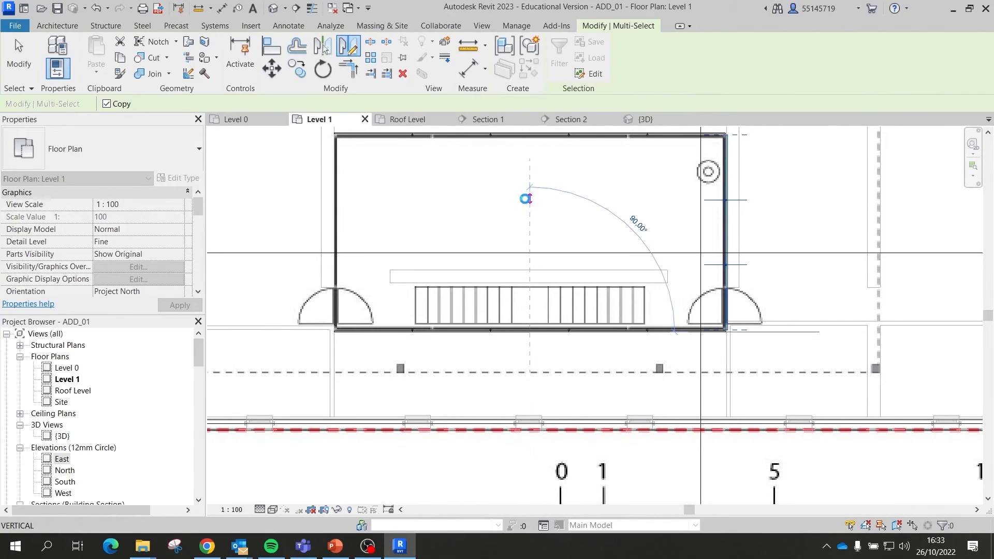
{"action": "left_click", "coordinate": [528, 205]}
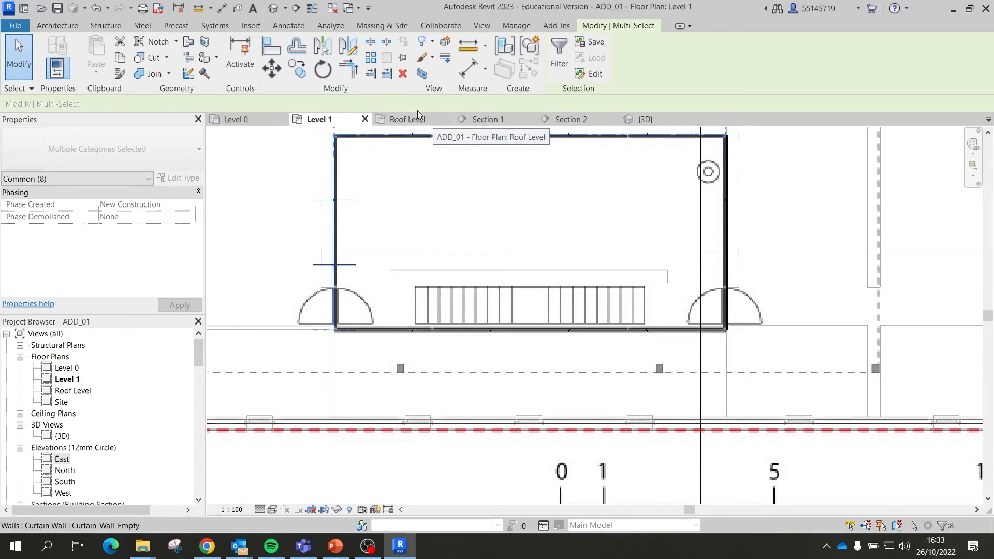
Step: Orbit the 3D view to inspect the glazing now surrounding the pavilion
{"action": "left_click", "coordinate": [646, 120]}
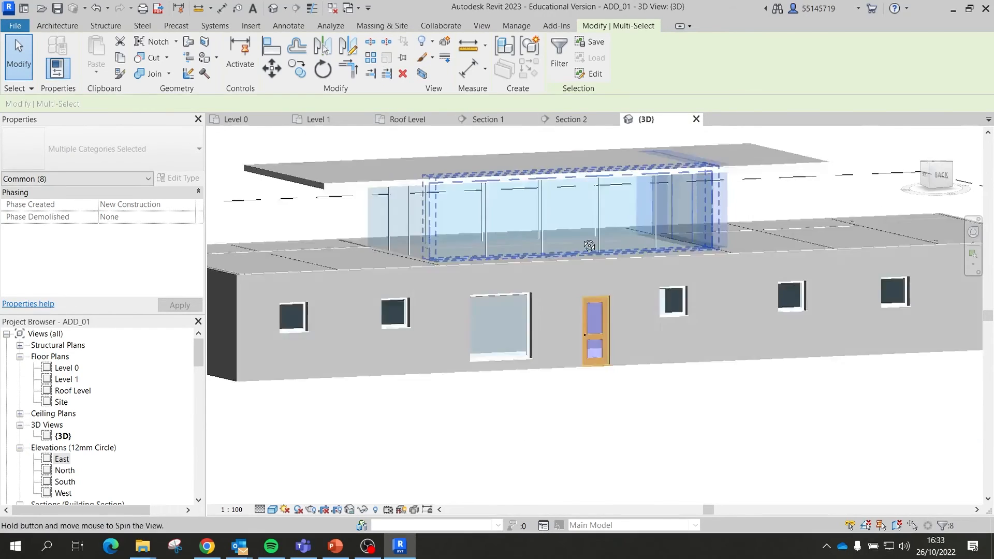
{"action": "middle_click_drag", "start_coordinate": [551, 246], "coordinate": [810, 212], "text": "shift"}
{"action": "left_click", "coordinate": [811, 211]}
{"action": "middle_click_drag", "start_coordinate": [623, 212], "coordinate": [745, 228], "text": "shift"}
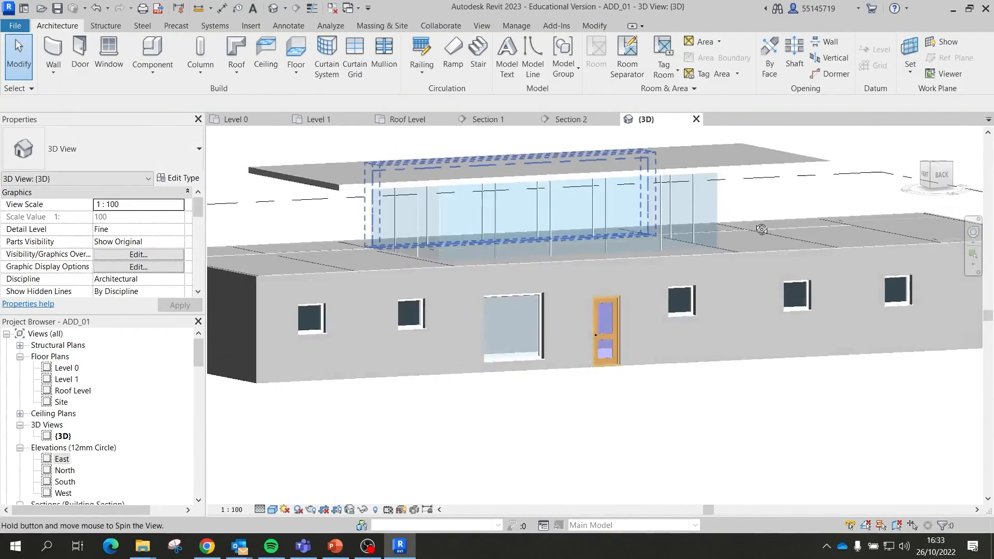
{"action": "scroll", "coordinate": [487, 221], "scroll_direction": "up", "scroll_amount": 3}
{"action": "middle_click_drag", "start_coordinate": [380, 243], "coordinate": [474, 286], "text": "shift"}
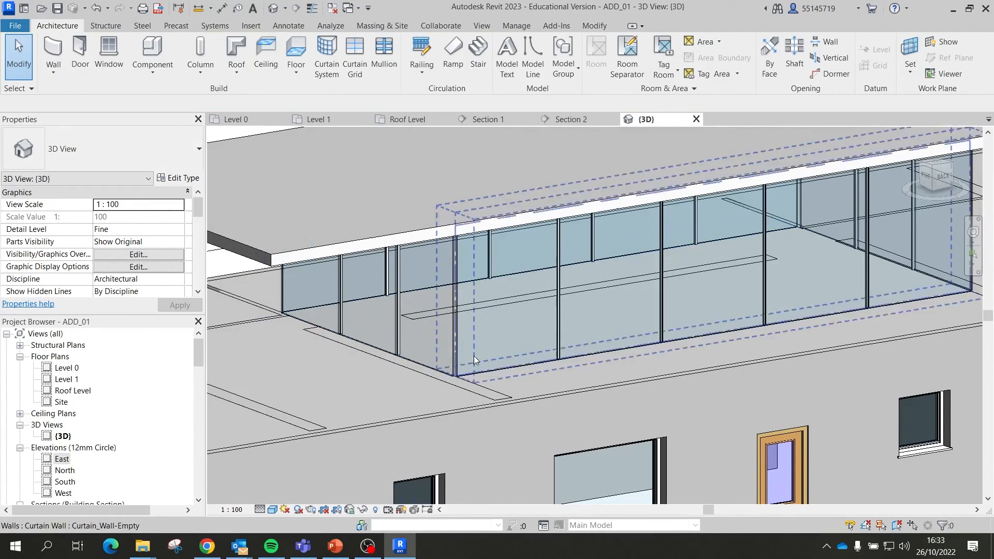
{"action": "scroll", "coordinate": [456, 372], "scroll_direction": "up", "scroll_amount": 5}
{"action": "scroll", "coordinate": [458, 370], "scroll_direction": "down", "scroll_amount": 4}
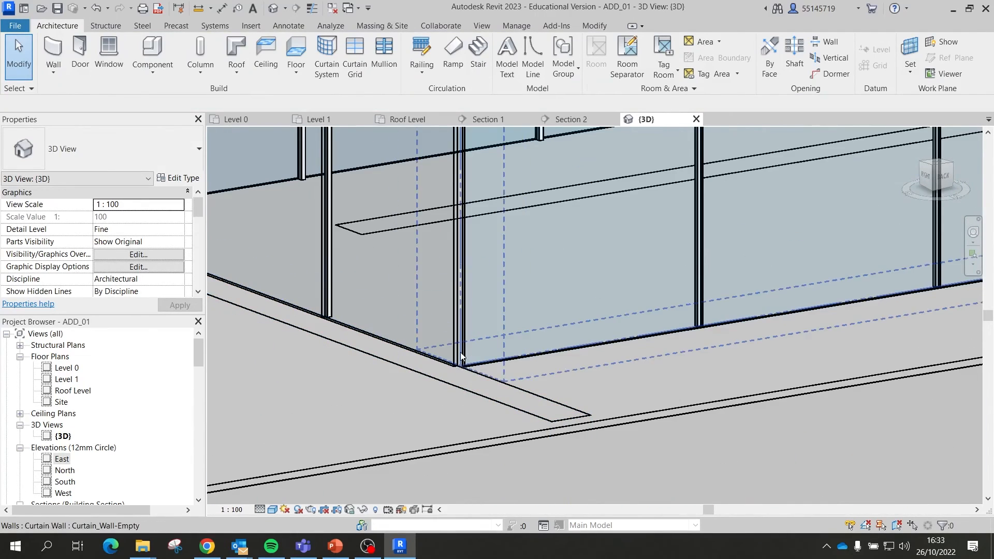
{"action": "middle_click_drag", "start_coordinate": [462, 364], "coordinate": [293, 323], "text": "shift"}
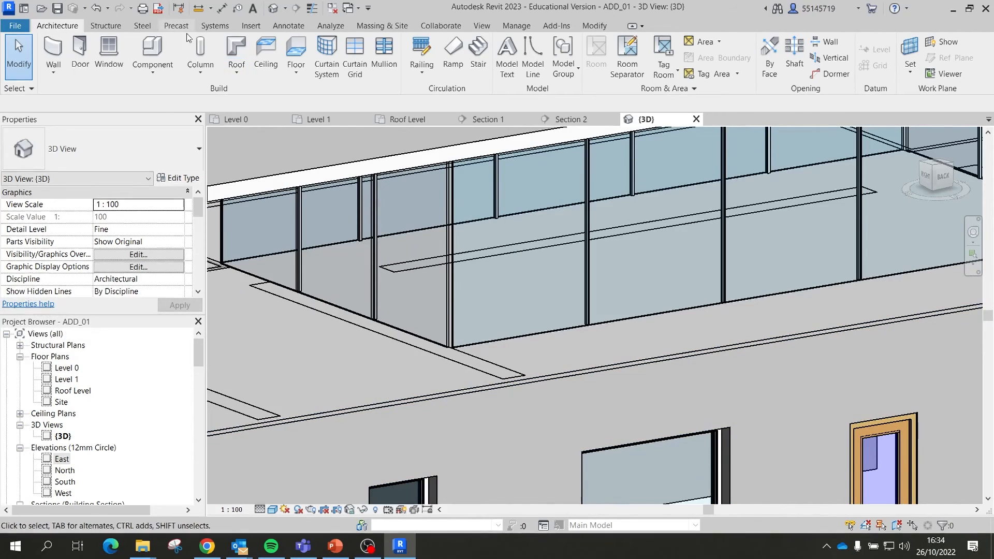
Step: Try placing an L Corner Mullion 150x150mm on one corner, then undo it
{"action": "left_click", "coordinate": [378, 65]}
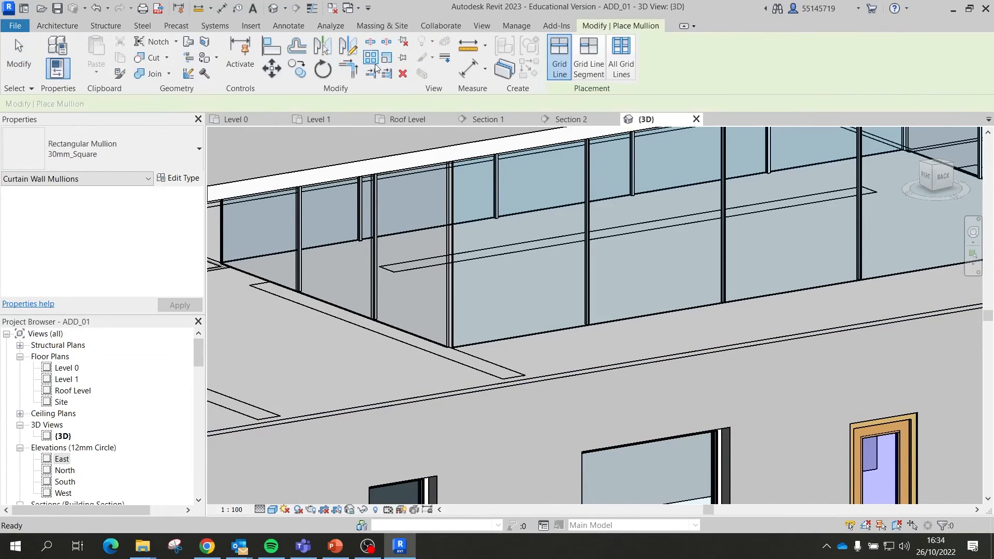
{"action": "left_click", "coordinate": [138, 153]}
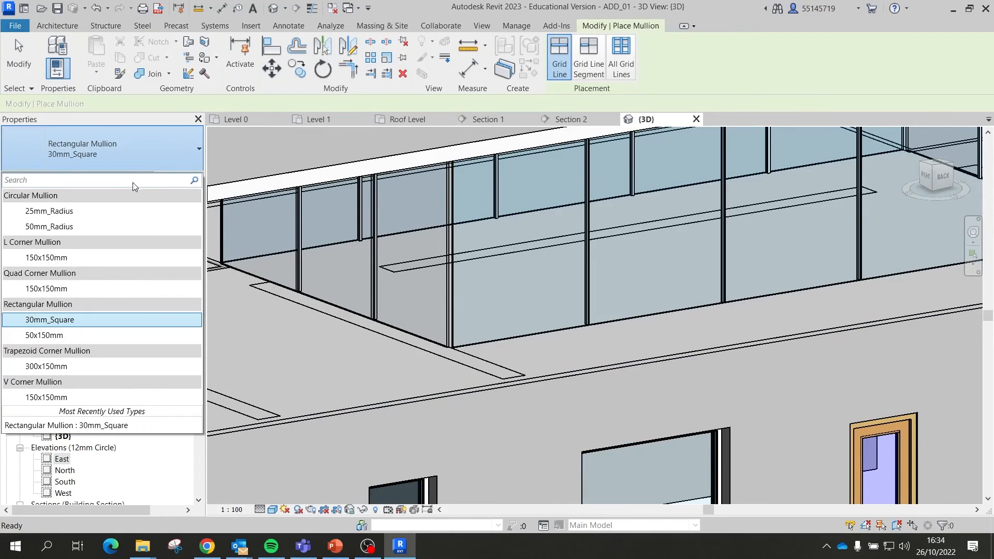
{"action": "left_click", "coordinate": [60, 258]}
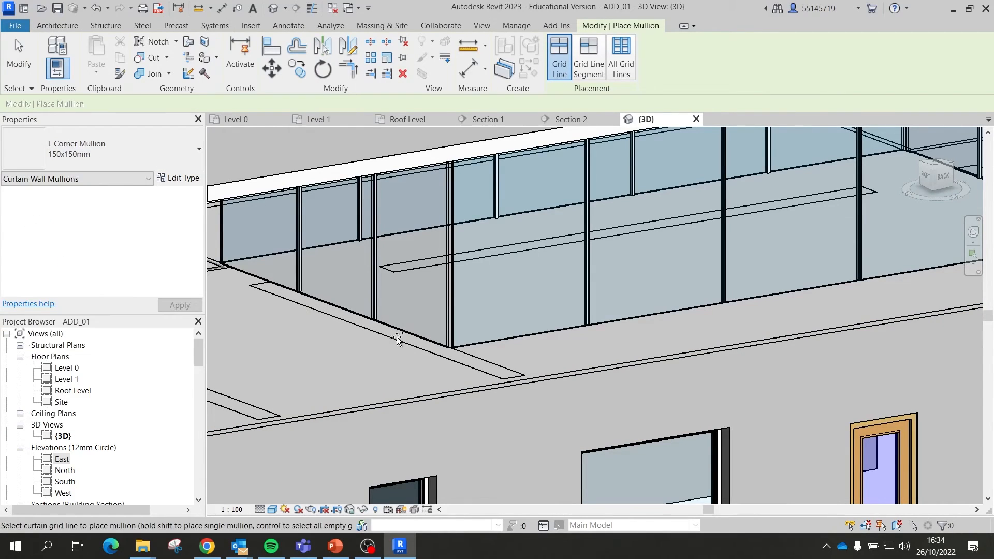
{"action": "left_click", "coordinate": [448, 345]}
{"action": "middle_click_drag", "start_coordinate": [453, 358], "coordinate": [395, 353], "text": "shift"}
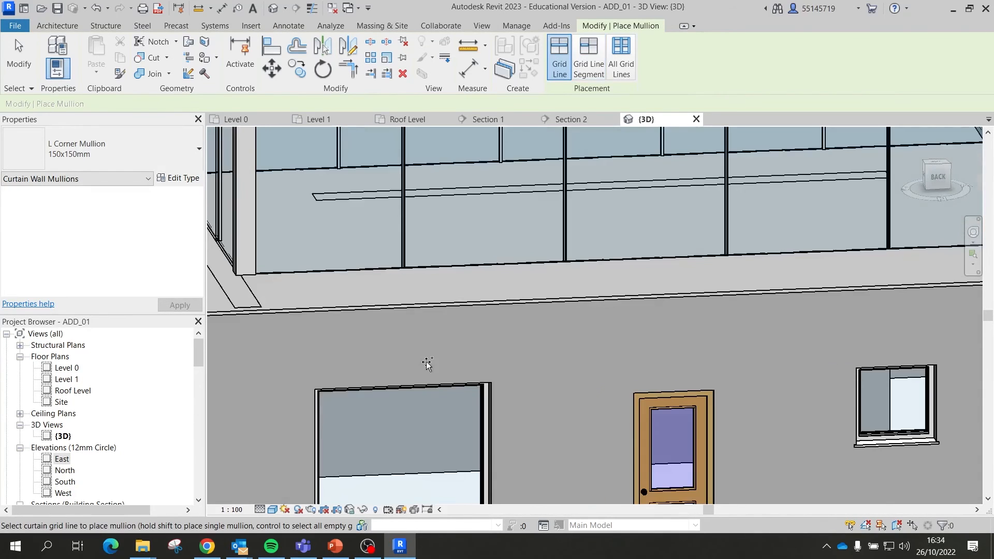
{"action": "scroll", "coordinate": [426, 362], "scroll_direction": "down", "scroll_amount": 1}
{"action": "key", "text": "ctrl+z"}
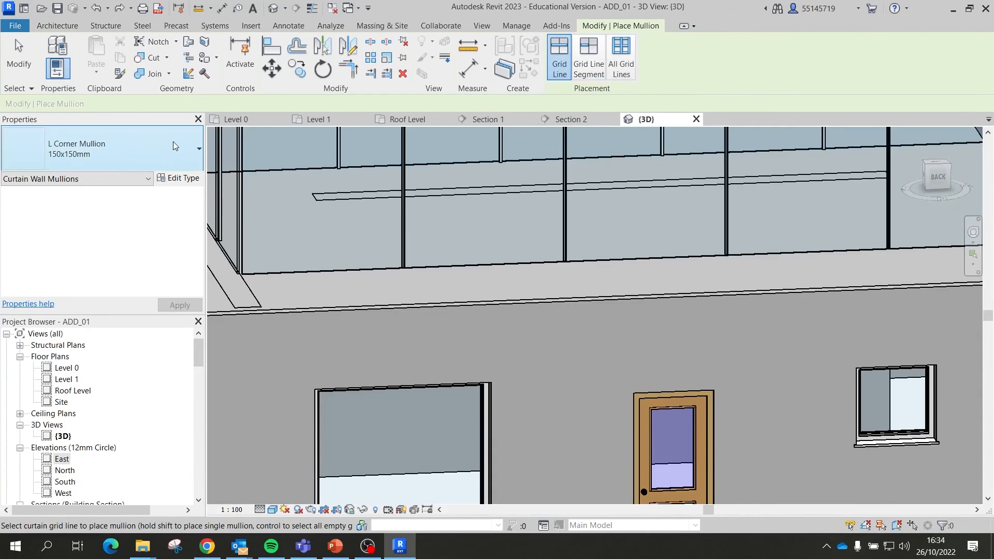
Step: Duplicate the L Corner Mullion type as 50x50mm 2 with thickness 50
{"action": "left_click", "coordinate": [191, 148]}
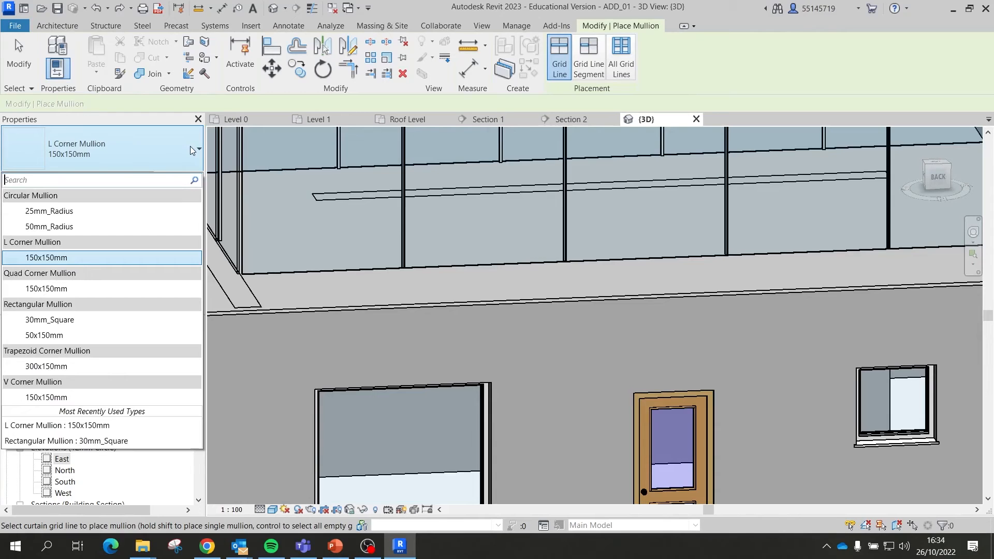
{"action": "left_click", "coordinate": [182, 172]}
{"action": "left_click", "coordinate": [182, 179]}
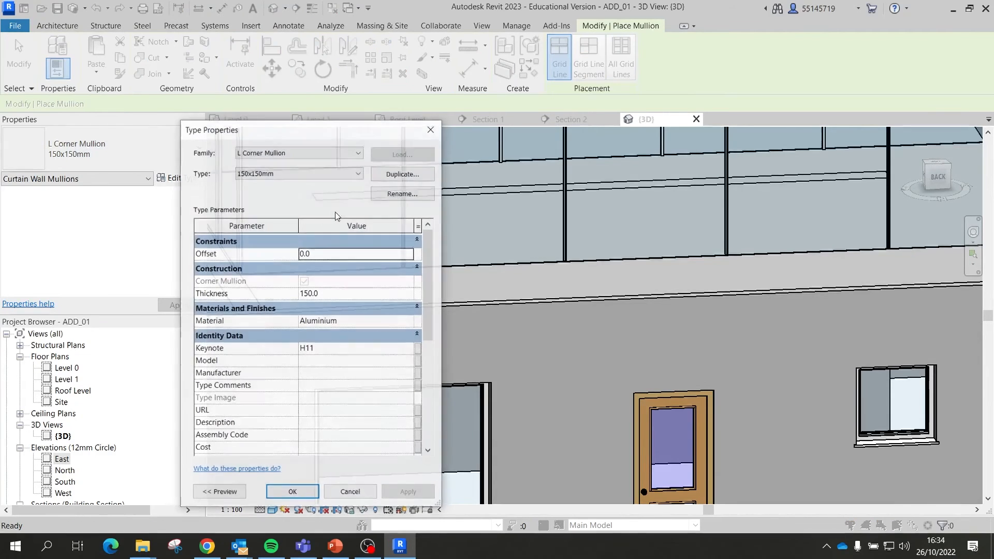
{"action": "left_click", "coordinate": [414, 175]}
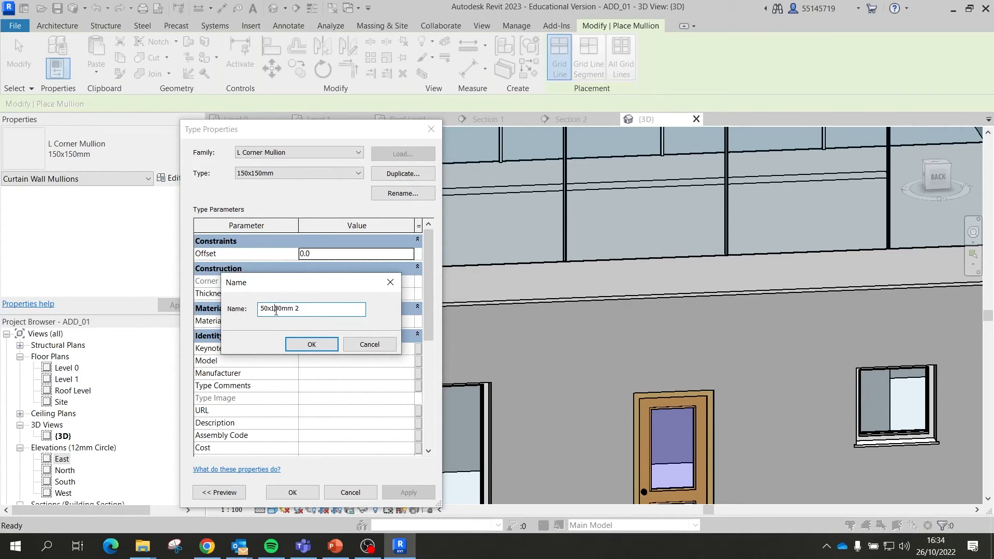
{"action": "left_click", "coordinate": [325, 348]}
{"action": "left_click", "coordinate": [325, 293]}
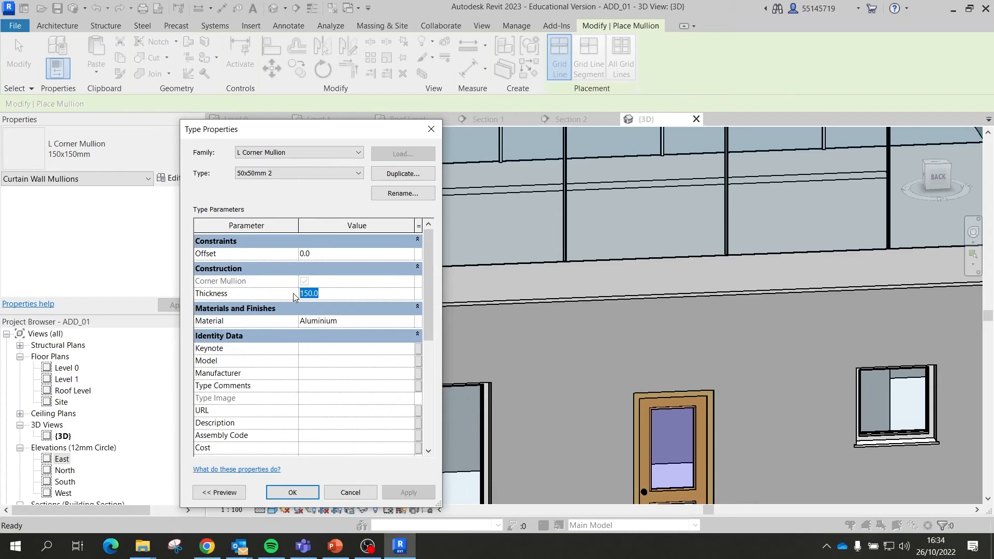
{"action": "type", "text": "50"}
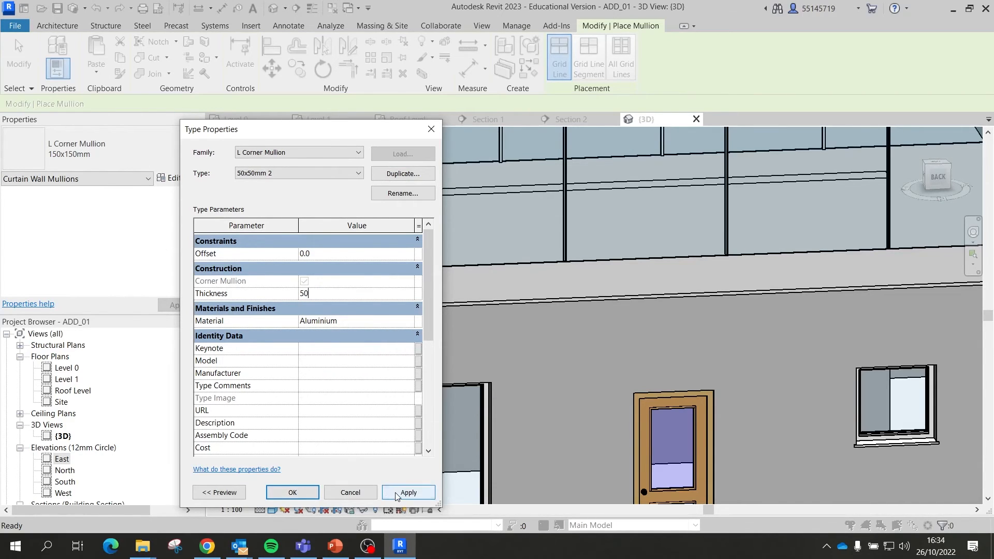
{"action": "left_click", "coordinate": [291, 493]}
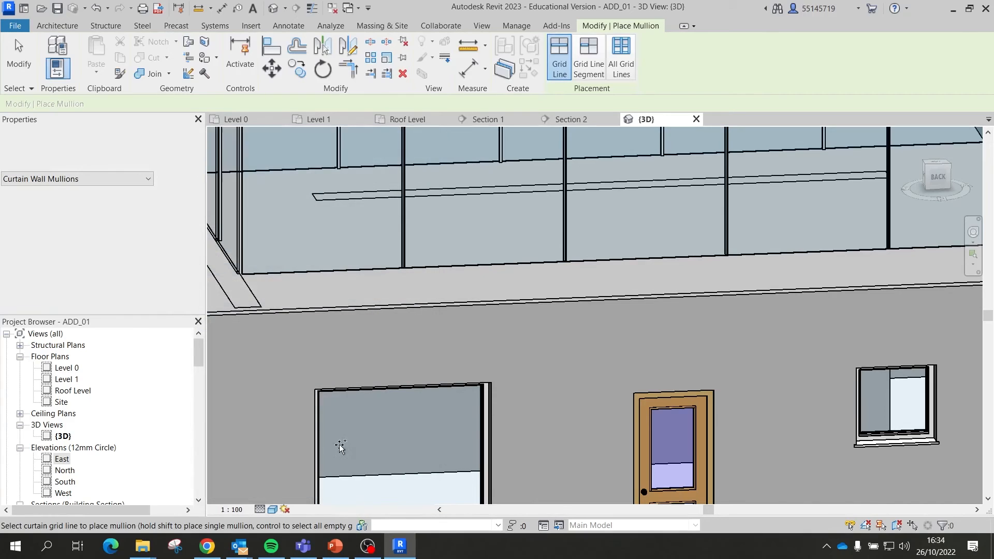
Step: Place the 50x50mm 2 corner mullions on the pavilion's four glass corners
{"action": "left_click", "coordinate": [242, 252]}
{"action": "scroll", "coordinate": [250, 273], "scroll_direction": "down", "scroll_amount": 2}
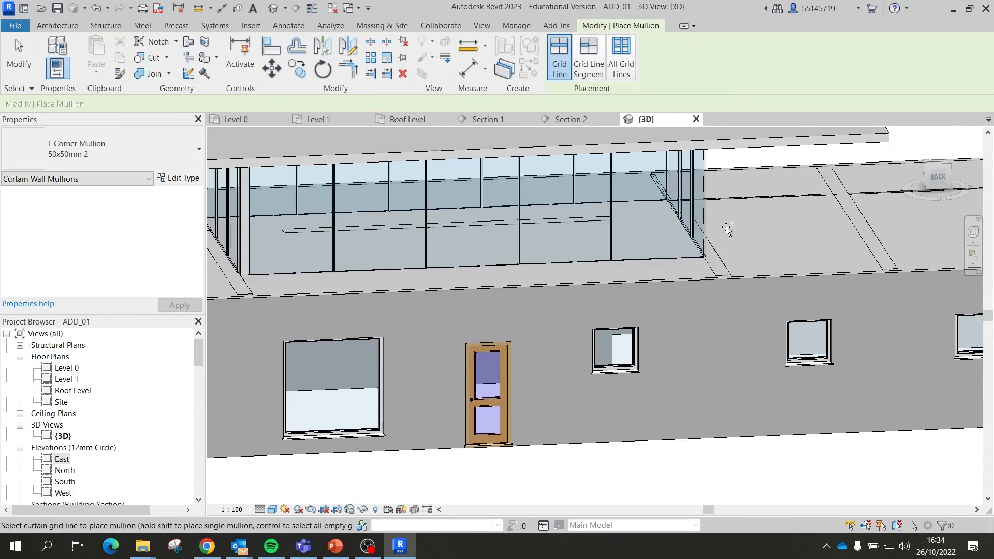
{"action": "left_click", "coordinate": [705, 220]}
{"action": "middle_click_drag", "start_coordinate": [745, 248], "coordinate": [458, 248], "text": "shift"}
{"action": "left_click", "coordinate": [784, 228]}
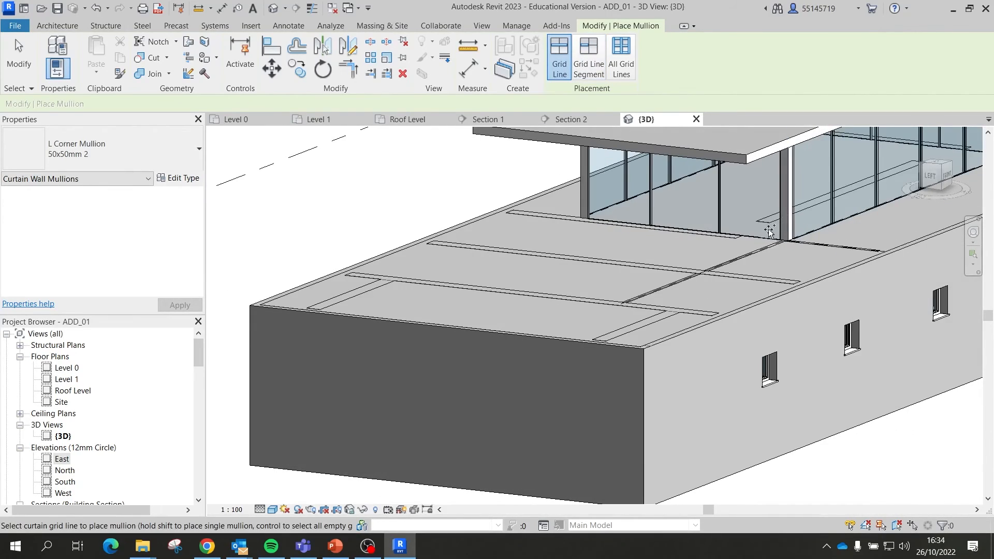
{"action": "middle_click_drag", "start_coordinate": [784, 228], "coordinate": [583, 261], "text": "shift"}
{"action": "middle_click_drag", "start_coordinate": [678, 279], "coordinate": [517, 280]}
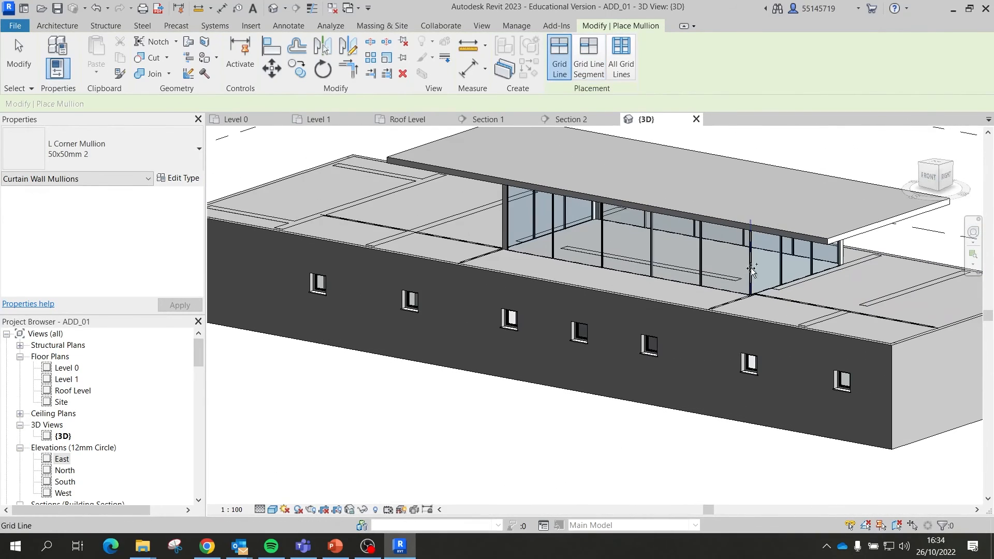
{"action": "left_click", "coordinate": [751, 268]}
{"action": "middle_click_drag", "start_coordinate": [694, 293], "coordinate": [562, 264], "text": "shift"}
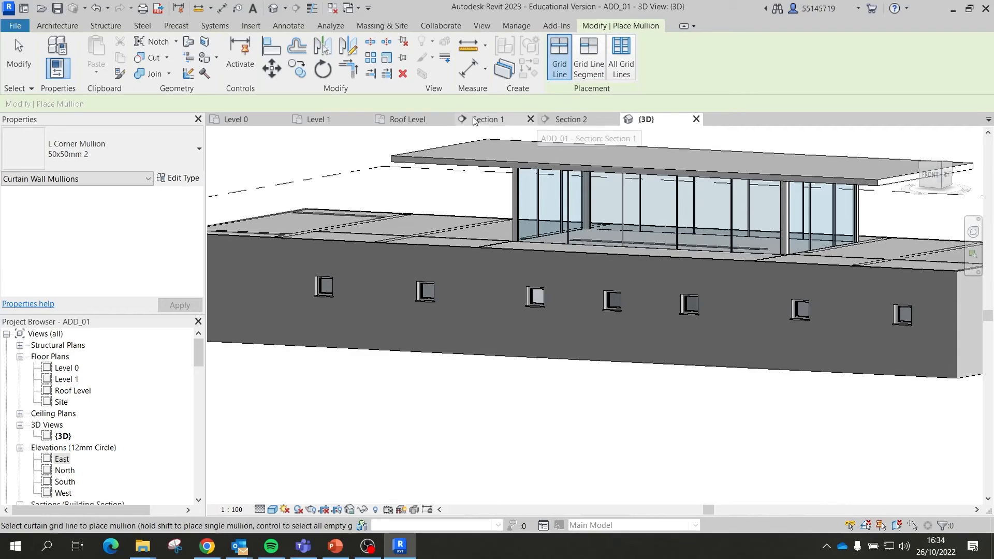
Step: Open the Level 1 plan and browse the structural column types without choosing one
{"action": "left_click", "coordinate": [406, 120]}
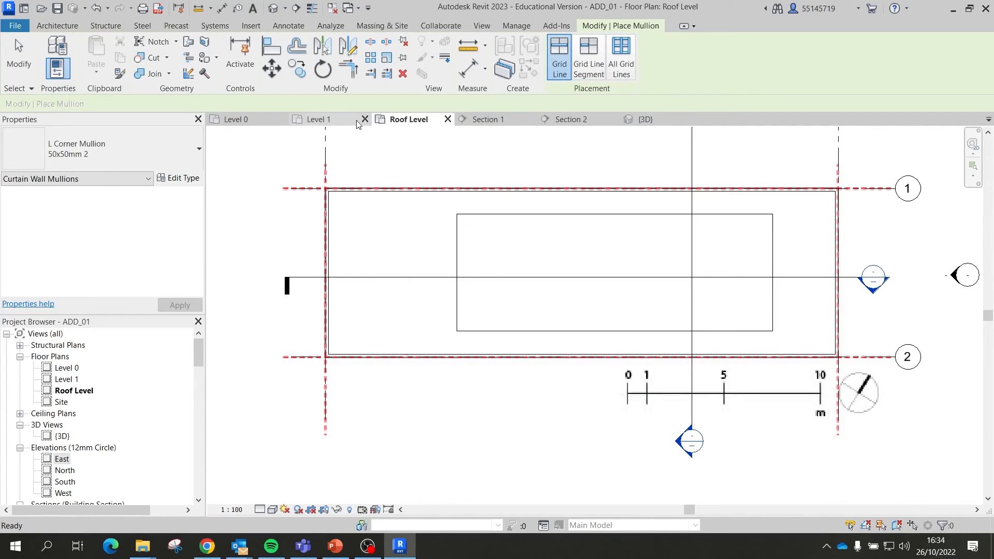
{"action": "left_click", "coordinate": [341, 119]}
{"action": "scroll", "coordinate": [599, 350], "scroll_direction": "down", "scroll_amount": 3}
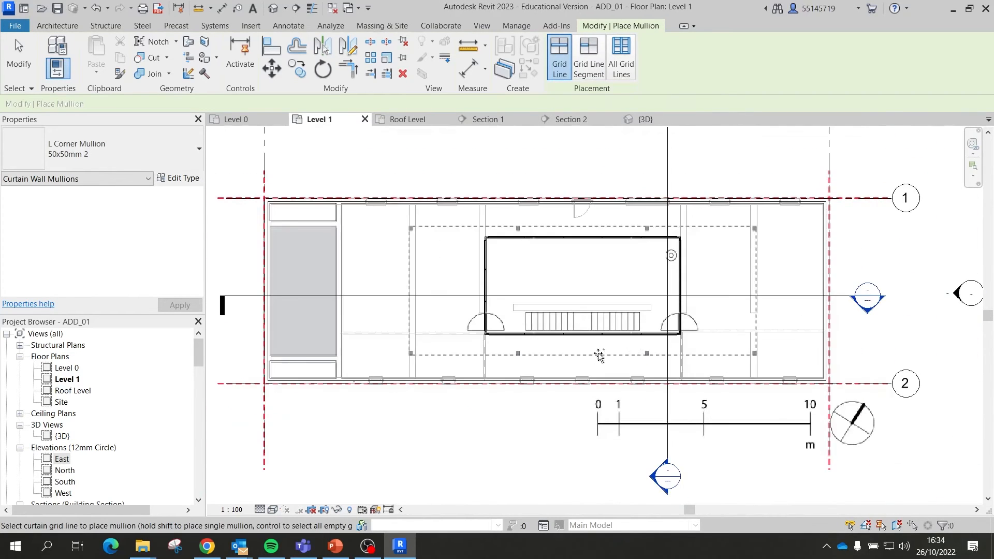
{"action": "scroll", "coordinate": [411, 350], "scroll_direction": "up", "scroll_amount": 2}
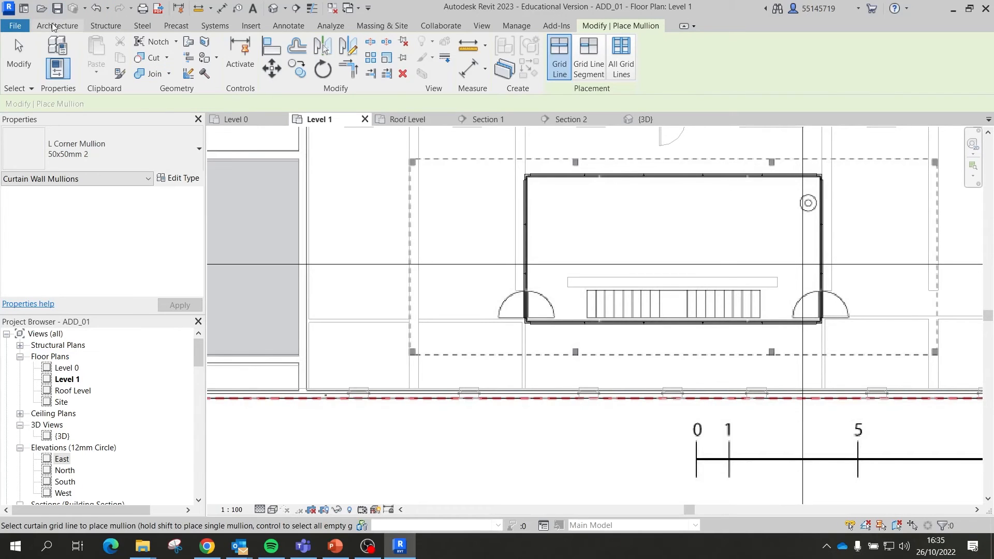
{"action": "left_click", "coordinate": [67, 25]}
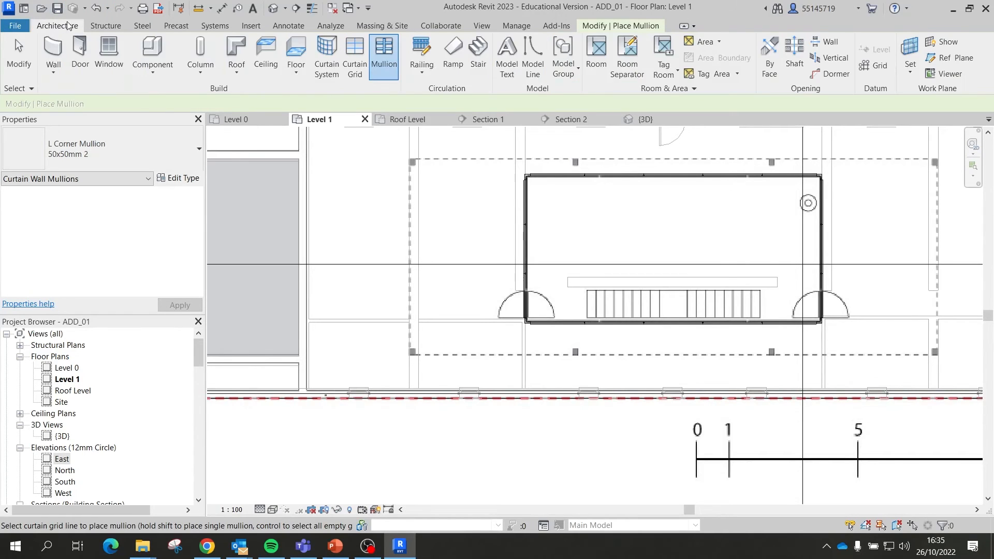
{"action": "left_click", "coordinate": [209, 62]}
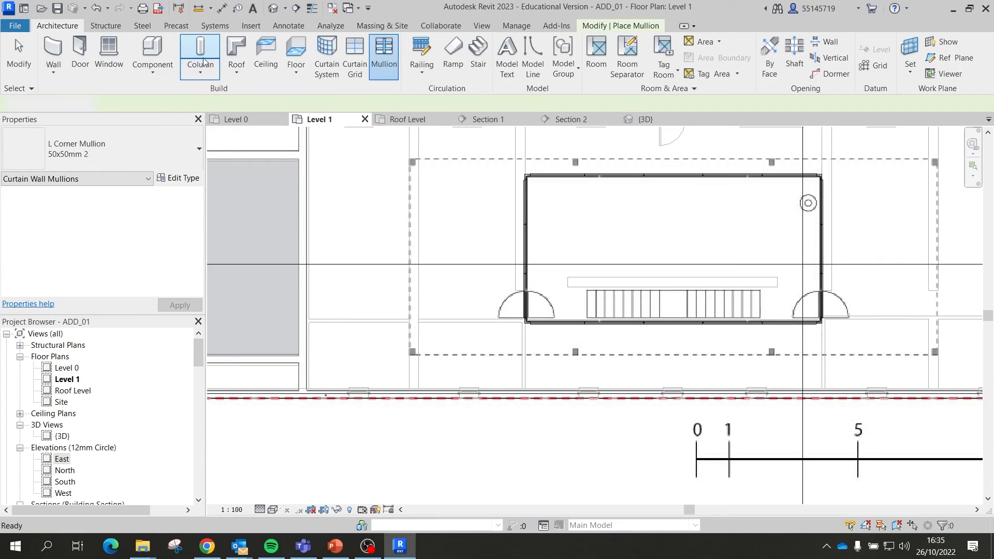
{"action": "left_click", "coordinate": [131, 160]}
{"action": "left_click", "coordinate": [142, 151]}
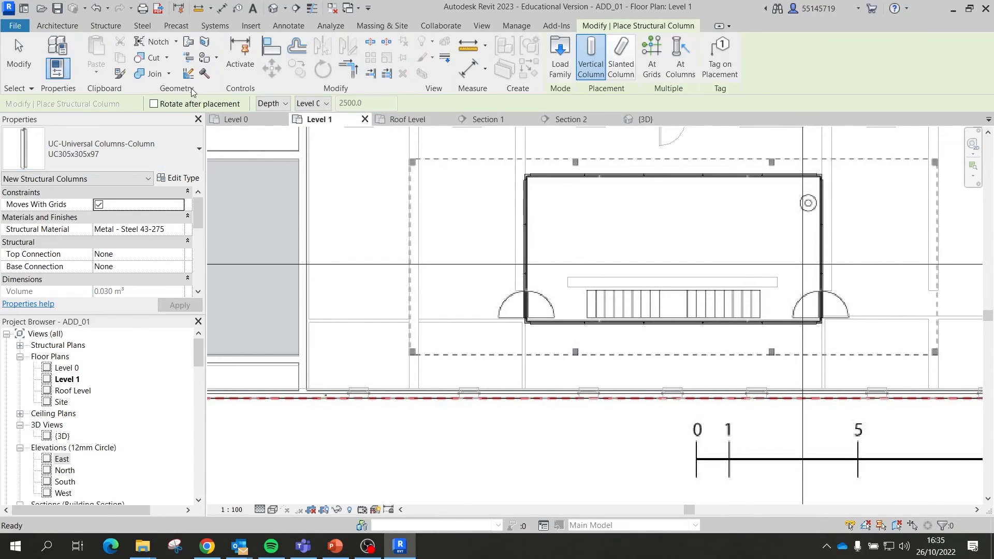
Step: Start an architectural column with the Columns_Rectangular 450x450mm type
{"action": "left_click", "coordinate": [57, 26]}
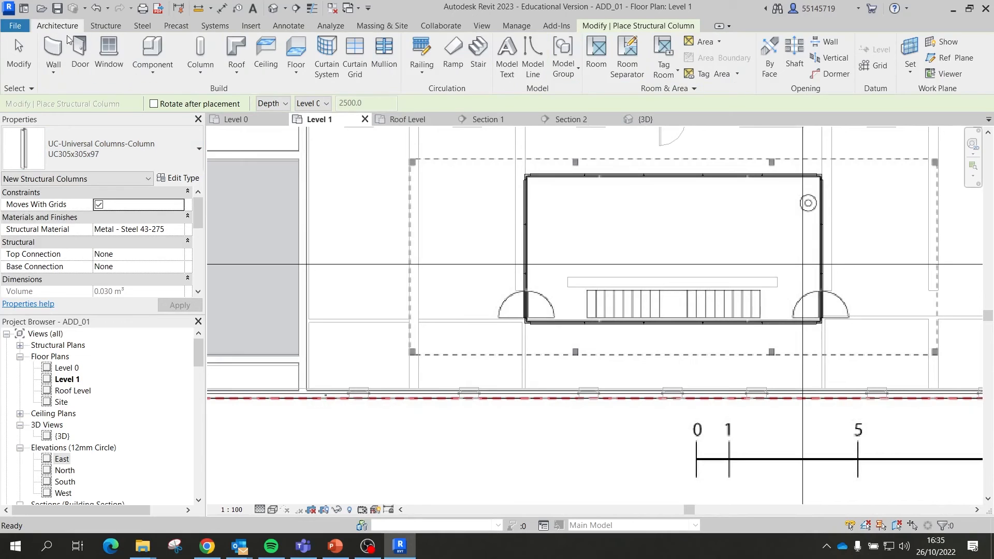
{"action": "left_click", "coordinate": [201, 75]}
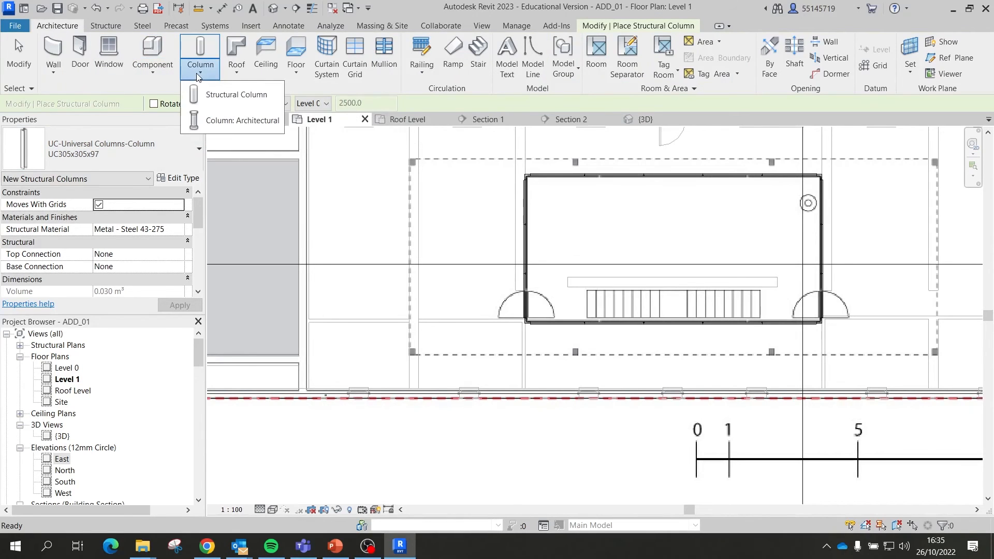
{"action": "left_click", "coordinate": [245, 125]}
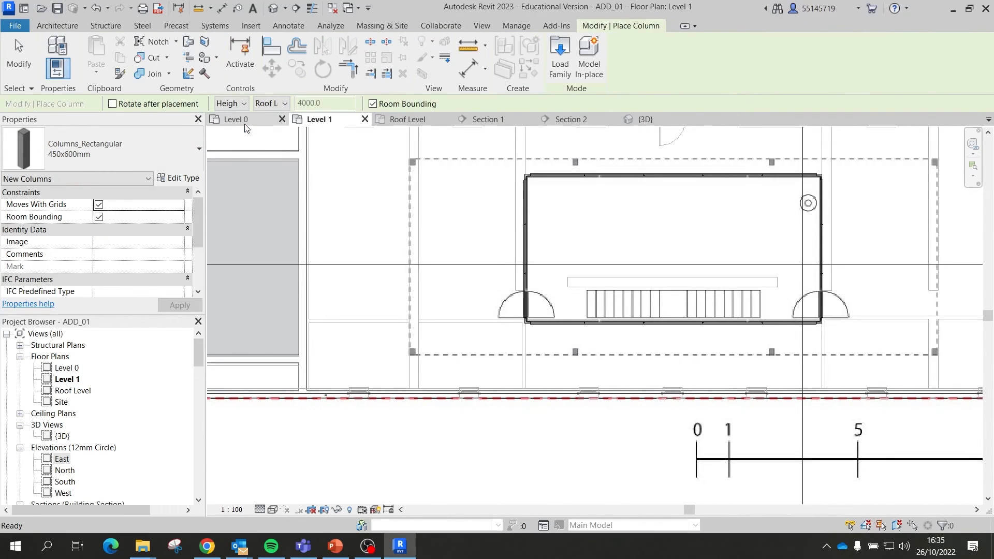
{"action": "left_click", "coordinate": [91, 147]}
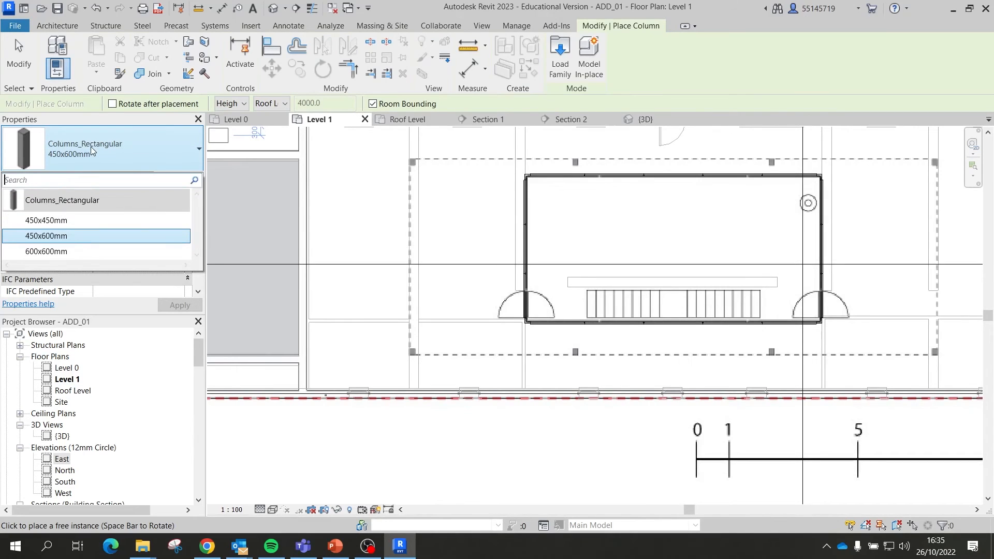
{"action": "left_click", "coordinate": [79, 220]}
{"action": "scroll", "coordinate": [530, 304], "scroll_direction": "up", "scroll_amount": 3}
{"action": "scroll", "coordinate": [533, 301], "scroll_direction": "up", "scroll_amount": 2}
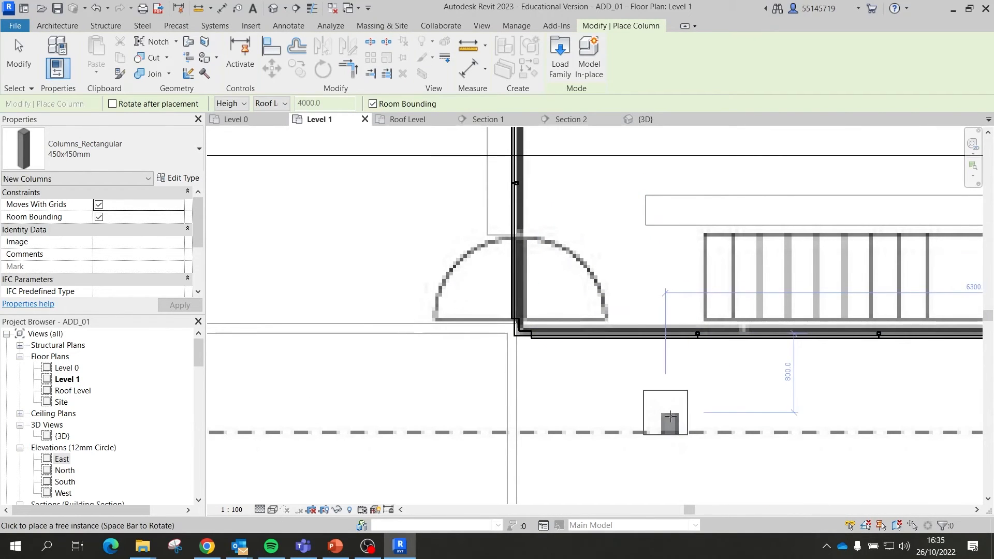
{"action": "scroll", "coordinate": [673, 409], "scroll_direction": "down", "scroll_amount": 4}
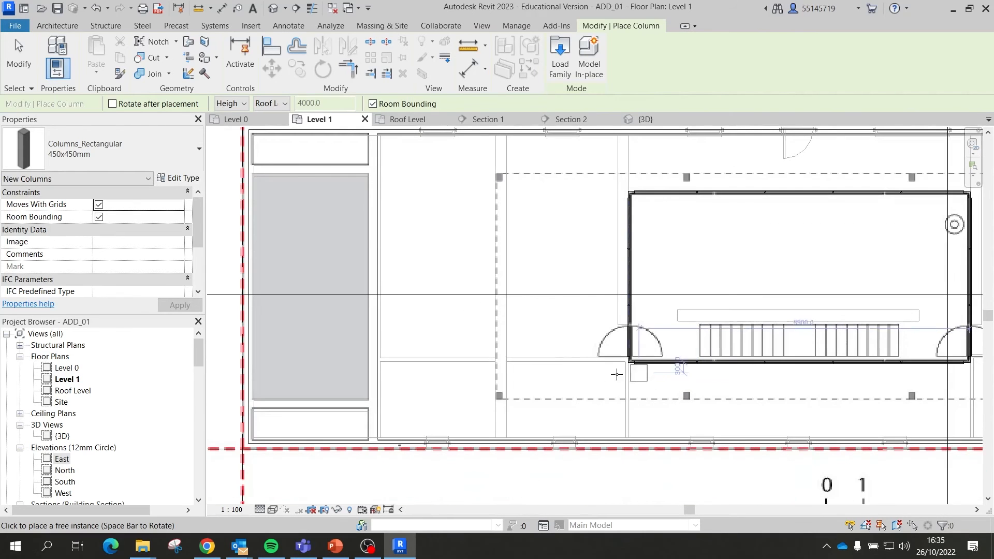
{"action": "scroll", "coordinate": [507, 399], "scroll_direction": "up", "scroll_amount": 2}
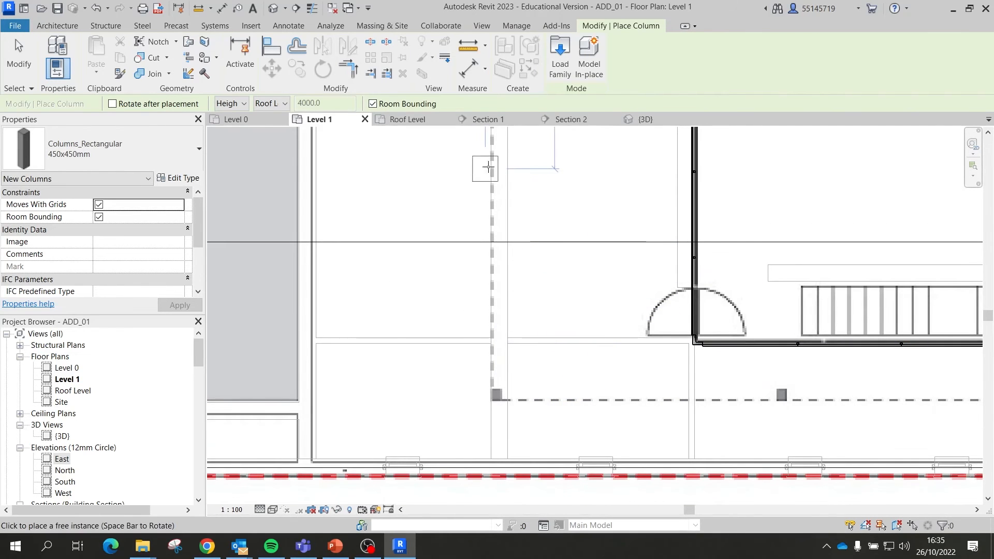
{"action": "left_click", "coordinate": [196, 164]}
{"action": "left_click", "coordinate": [197, 164]}
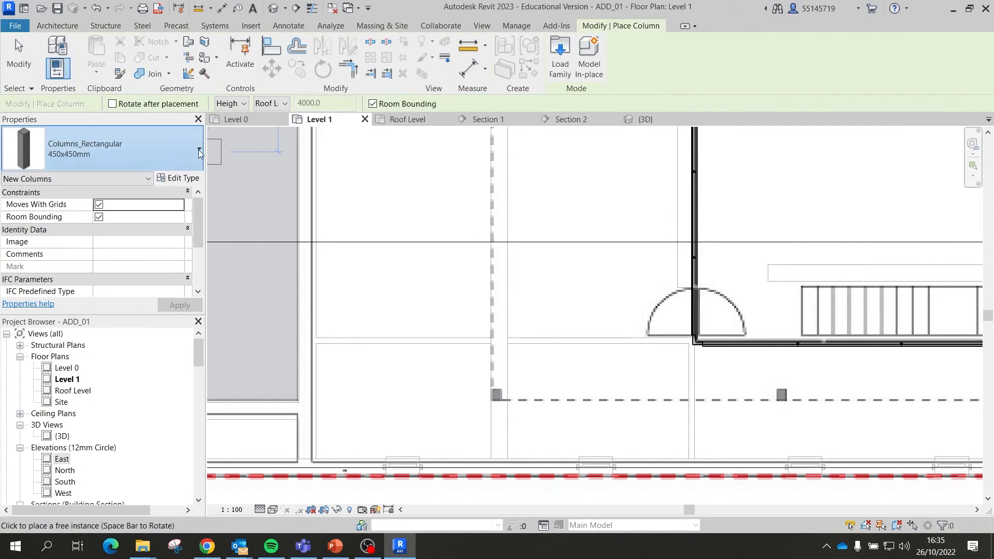
Step: Duplicate the 450x450mm column type as 150x150mm 2 with depth and width 150
{"action": "left_click", "coordinate": [183, 178]}
{"action": "left_click", "coordinate": [405, 176]}
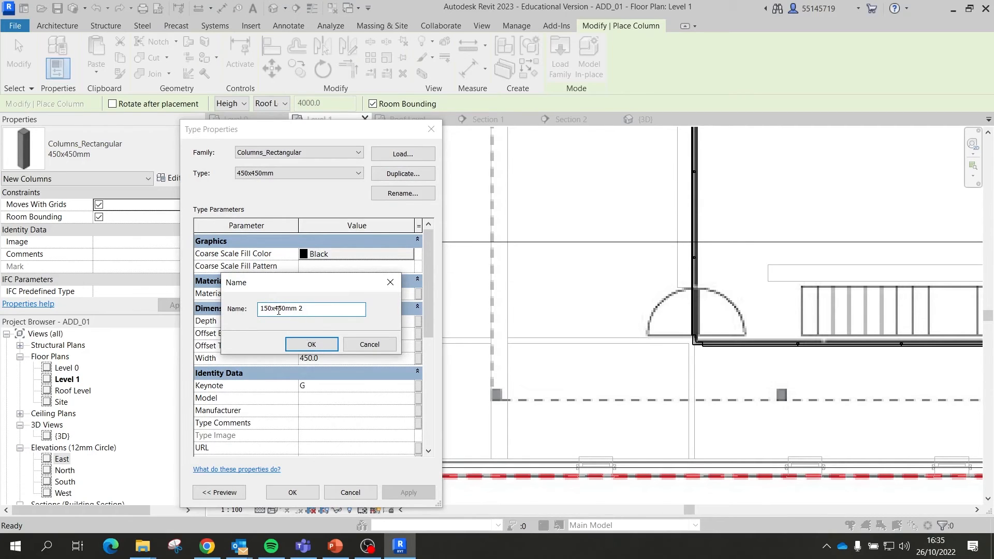
{"action": "left_click", "coordinate": [317, 347]}
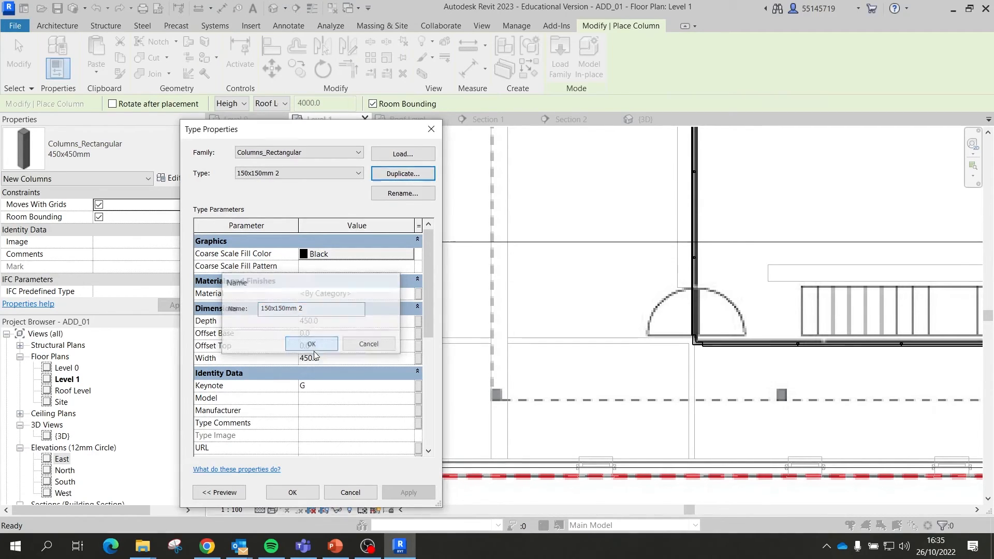
{"action": "left_click", "coordinate": [322, 322]}
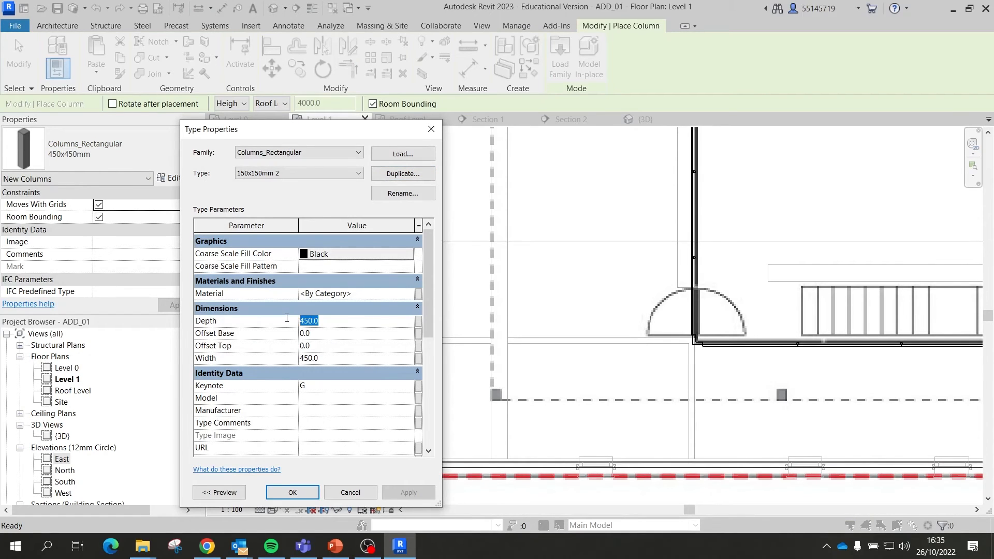
{"action": "type", "text": "1"}
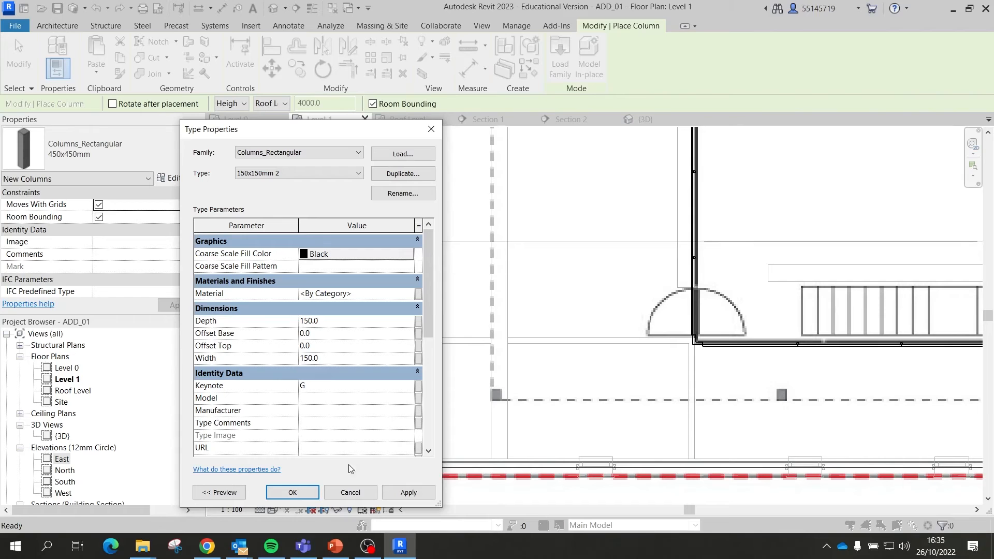
{"action": "left_click", "coordinate": [292, 492]}
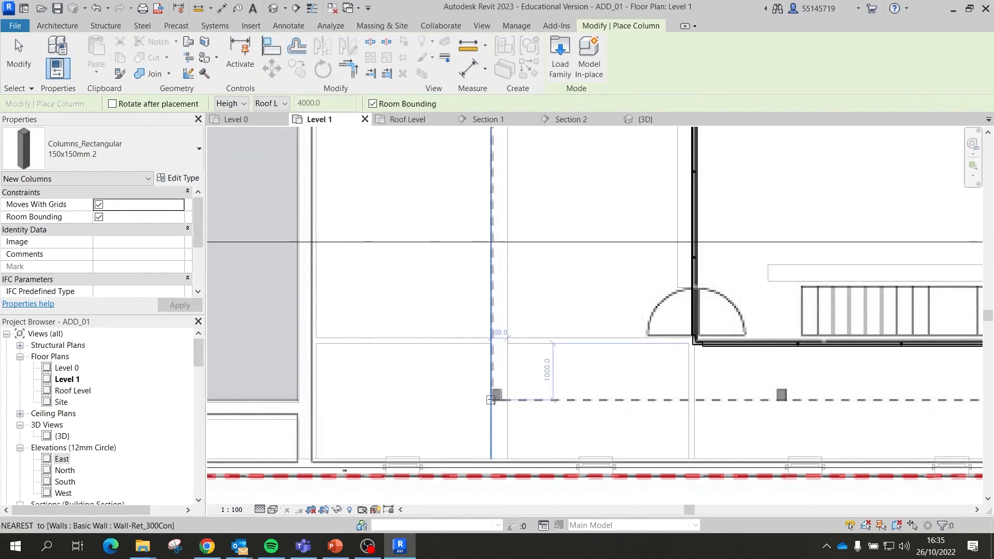
Step: Place a 150x150mm 2 column at the dashed roof outline corner and end the command
{"action": "scroll", "coordinate": [491, 400], "scroll_direction": "up", "scroll_amount": 2}
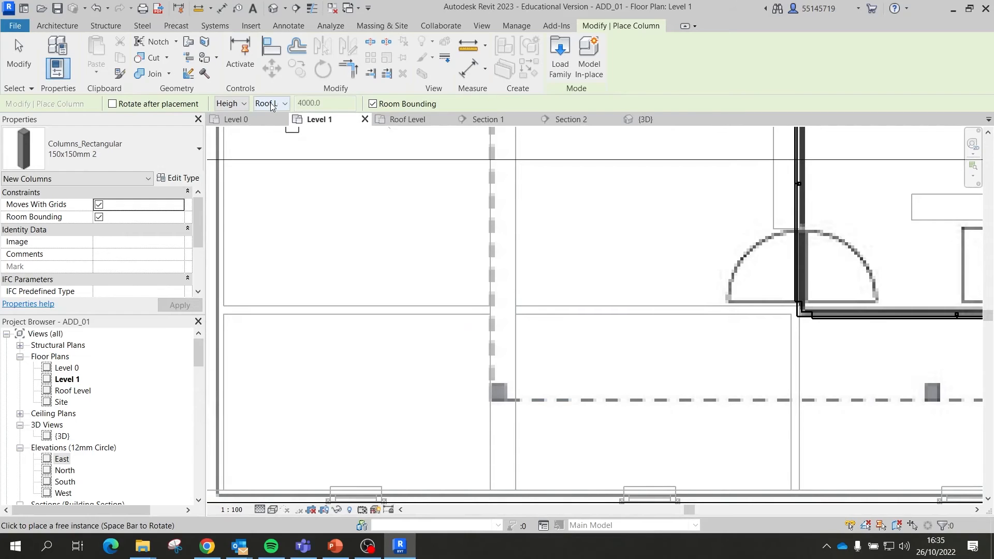
{"action": "scroll", "coordinate": [482, 383], "scroll_direction": "up", "scroll_amount": 5}
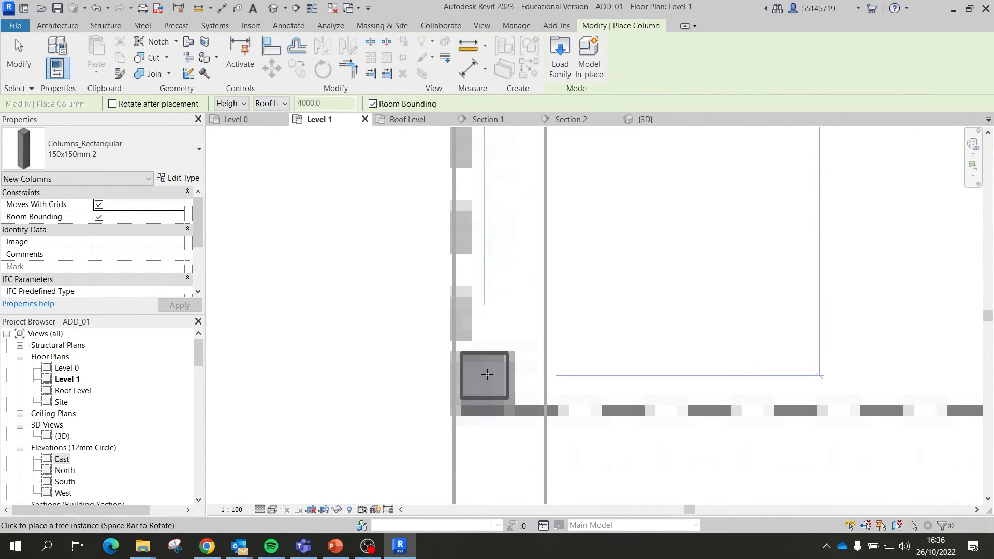
{"action": "scroll", "coordinate": [311, 362], "scroll_direction": "down", "scroll_amount": 6}
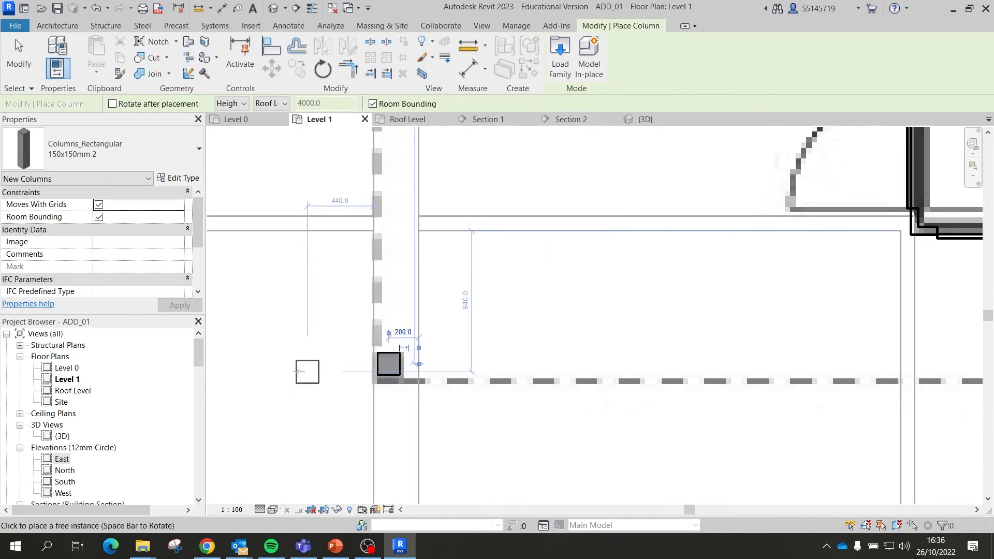
{"action": "scroll", "coordinate": [521, 364], "scroll_direction": "up", "scroll_amount": 3}
{"action": "scroll", "coordinate": [521, 363], "scroll_direction": "up", "scroll_amount": 4}
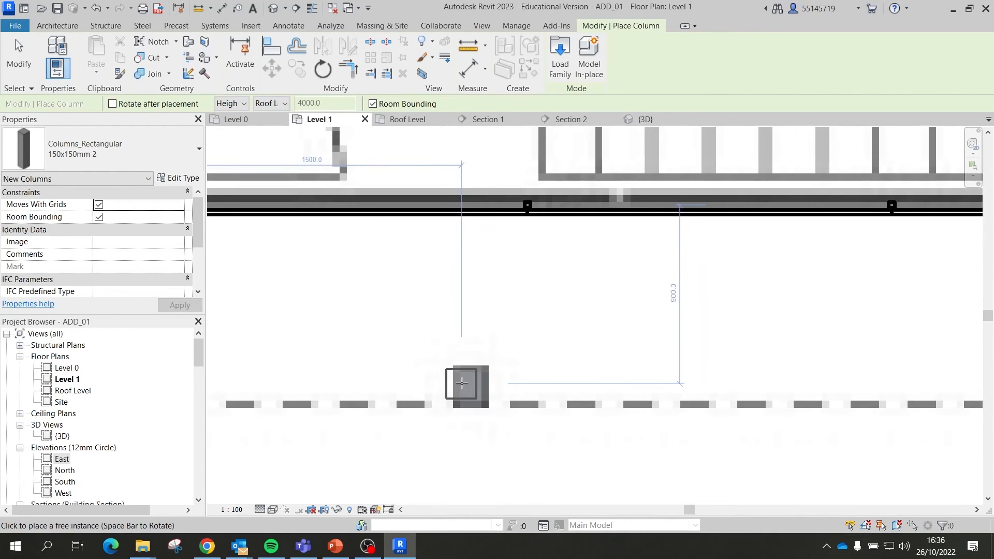
{"action": "scroll", "coordinate": [320, 367], "scroll_direction": "down", "scroll_amount": 3}
{"action": "scroll", "coordinate": [523, 369], "scroll_direction": "up", "scroll_amount": 4}
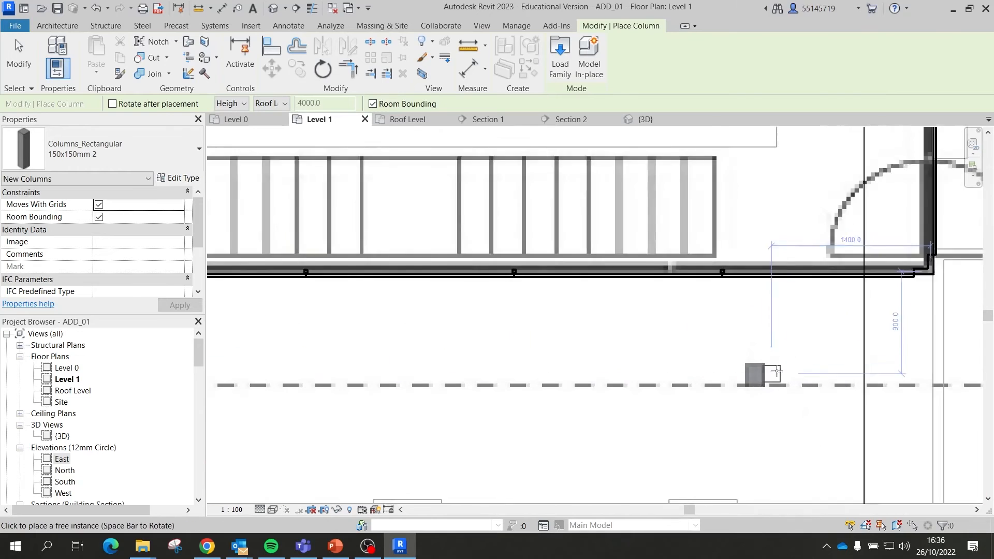
{"action": "left_click", "coordinate": [743, 376]}
{"action": "scroll", "coordinate": [404, 330], "scroll_direction": "down", "scroll_amount": 9}
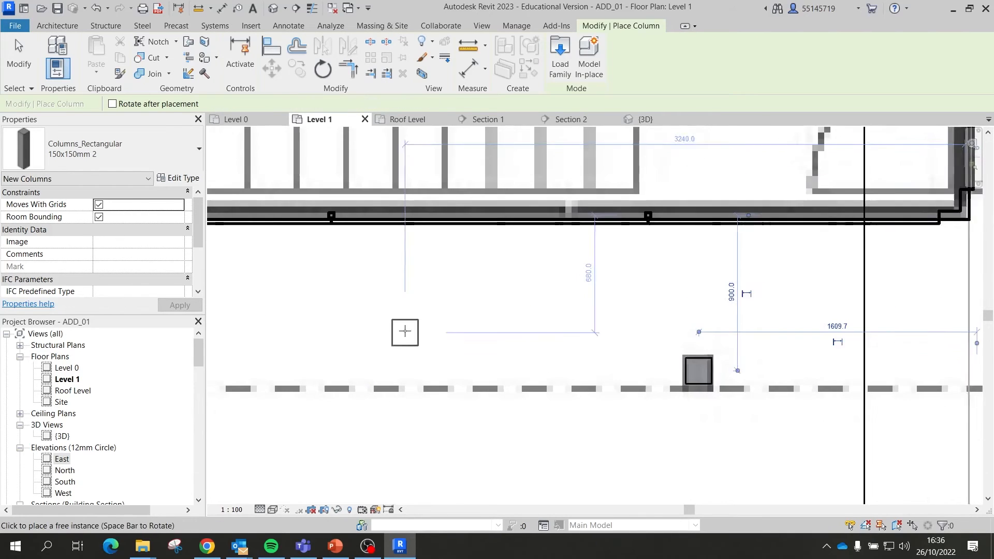
{"action": "scroll", "coordinate": [787, 338], "scroll_direction": "up", "scroll_amount": 8}
{"action": "scroll", "coordinate": [794, 338], "scroll_direction": "down", "scroll_amount": 4}
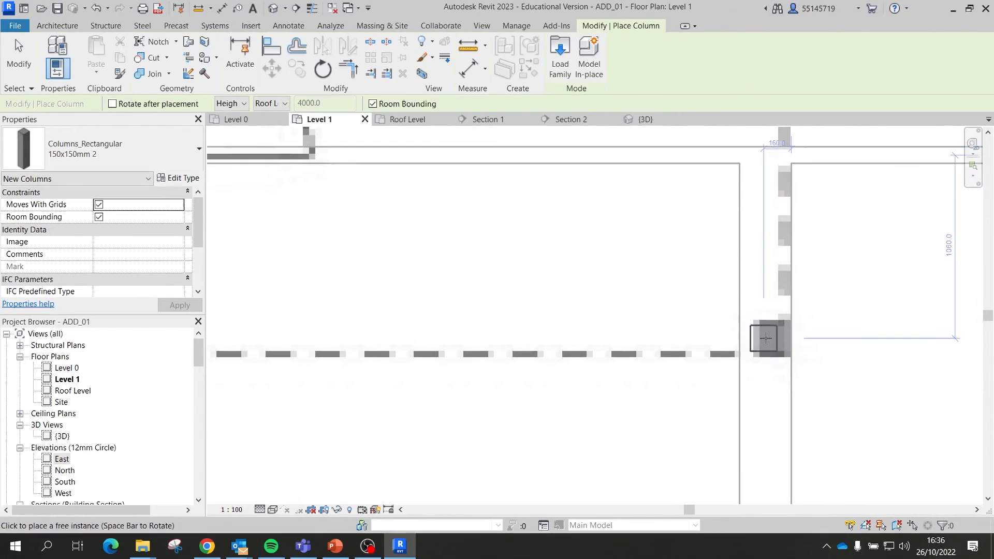
{"action": "scroll", "coordinate": [792, 384], "scroll_direction": "down", "scroll_amount": 6}
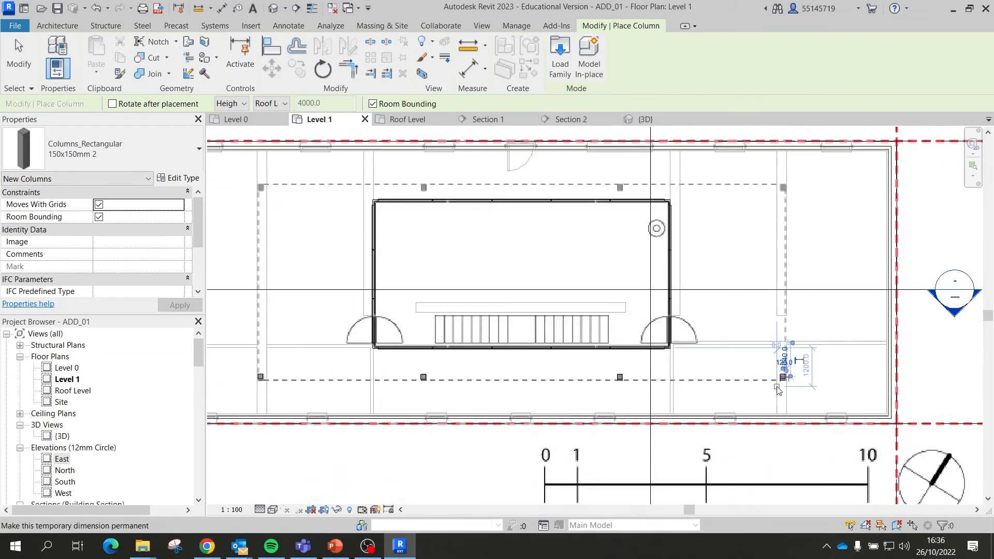
{"action": "left_click", "coordinate": [18, 45]}
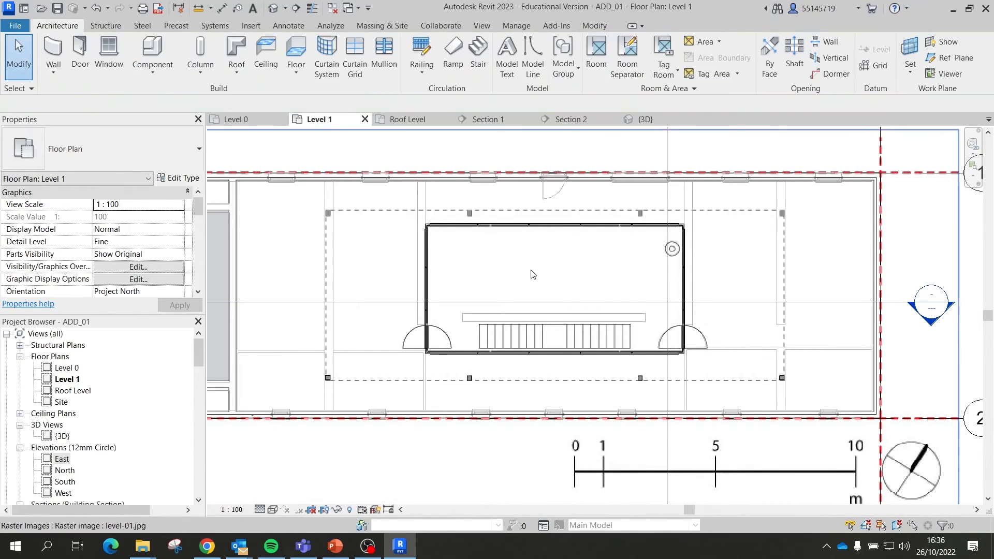
Step: In the 3D view, orbit to the new column and start the Align tool
{"action": "left_click", "coordinate": [648, 120]}
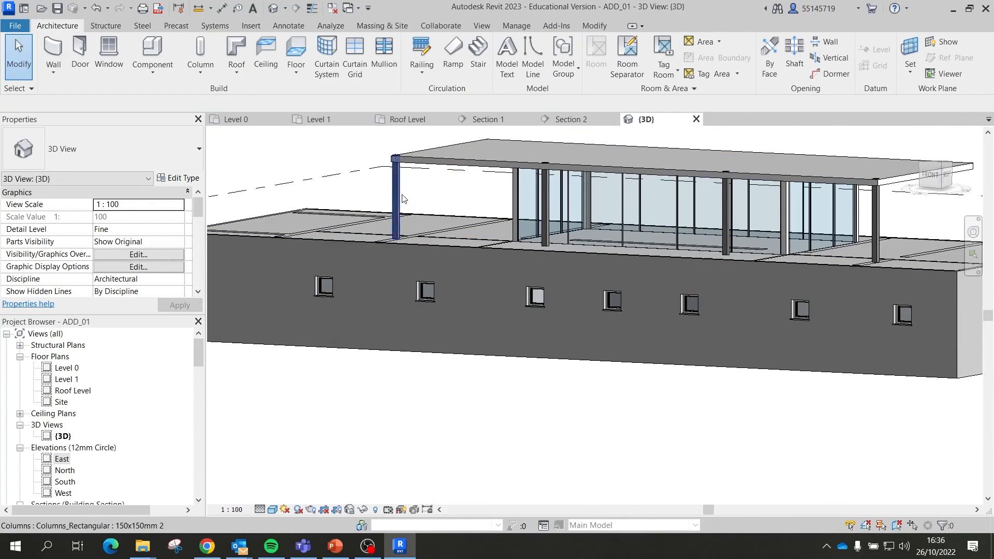
{"action": "scroll", "coordinate": [395, 176], "scroll_direction": "up", "scroll_amount": 2}
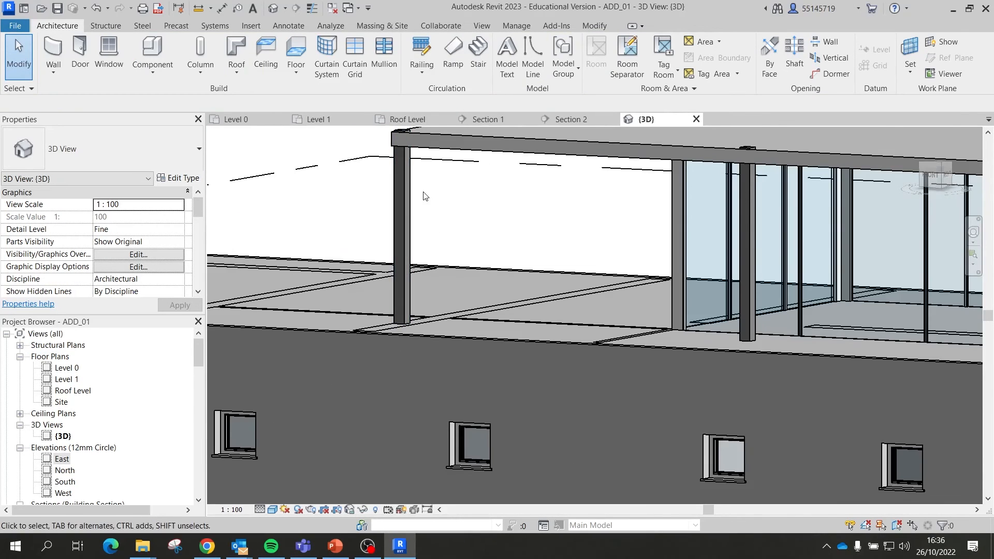
{"action": "middle_click_drag", "start_coordinate": [423, 191], "coordinate": [616, 386], "text": "shift"}
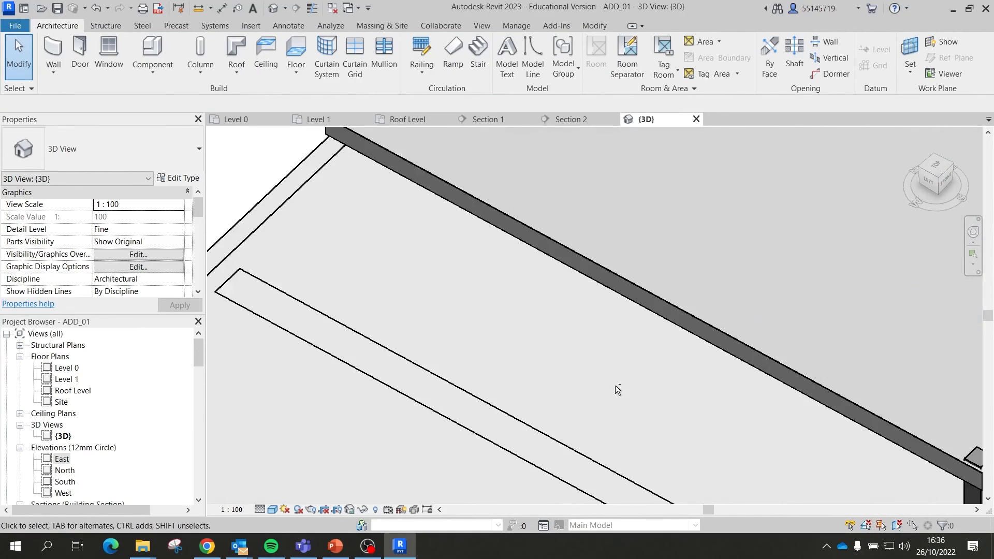
{"action": "middle_click_drag", "start_coordinate": [712, 397], "coordinate": [536, 330], "text": "shift"}
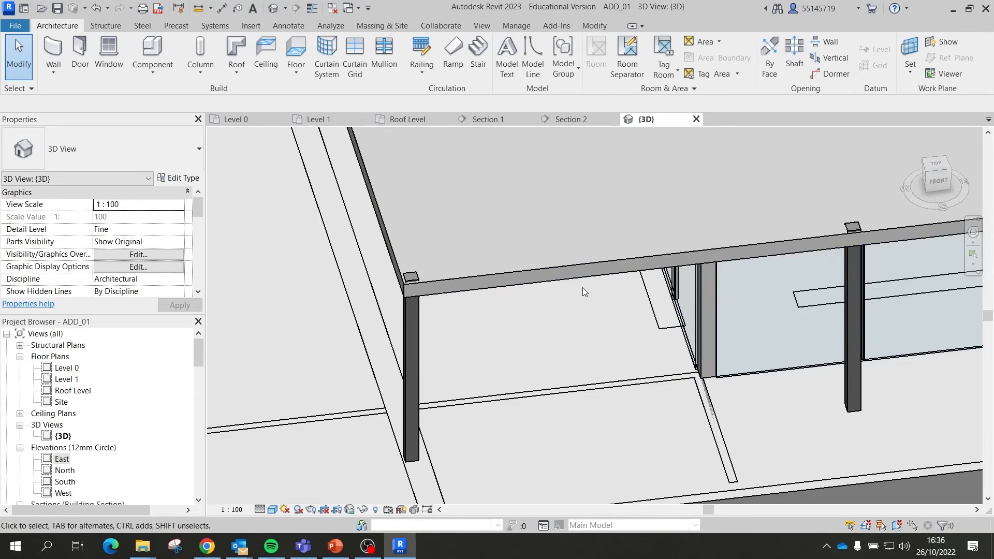
{"action": "left_click", "coordinate": [595, 24]}
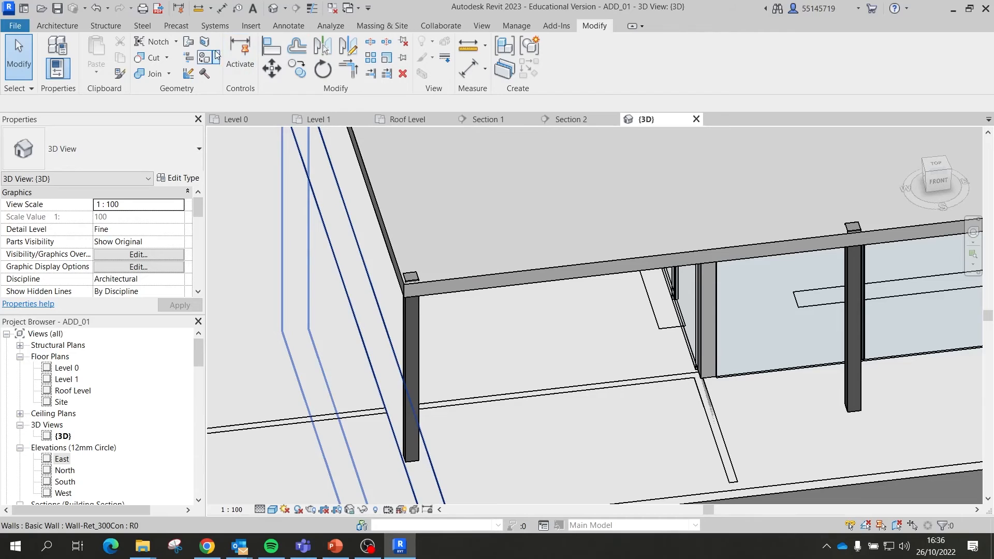
{"action": "left_click", "coordinate": [278, 50]}
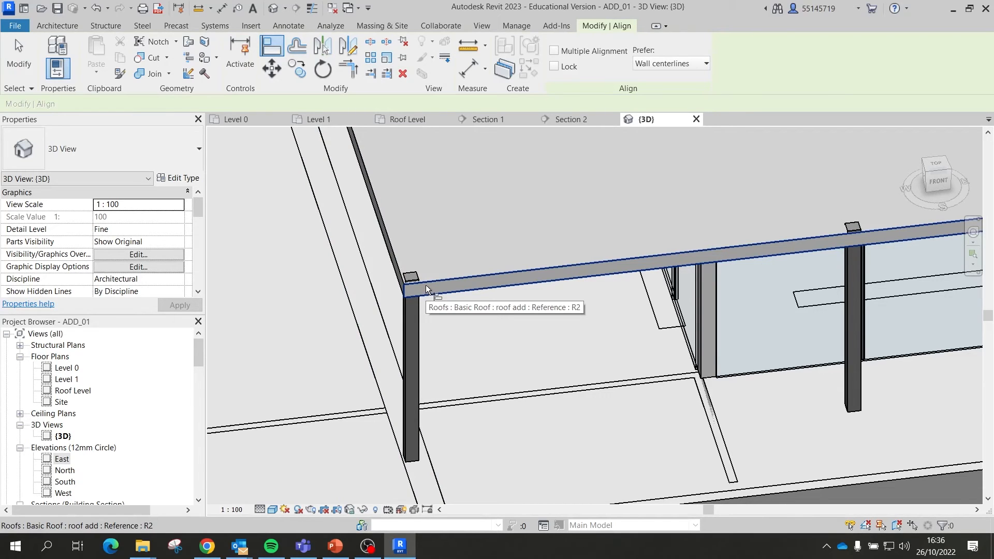
Step: Align the first corner column flush with the roof edge
{"action": "scroll", "coordinate": [421, 287], "scroll_direction": "up", "scroll_amount": 2}
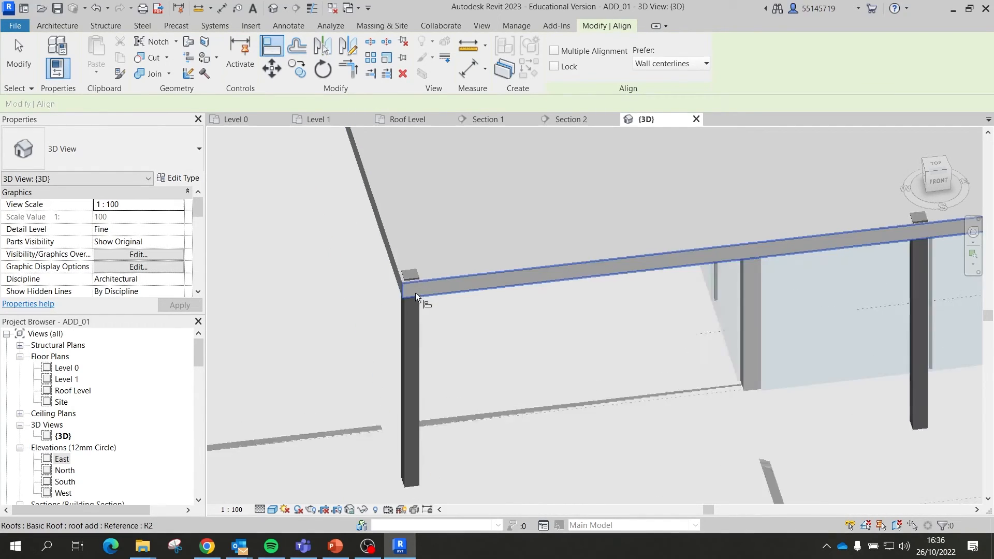
{"action": "left_click", "coordinate": [458, 288]}
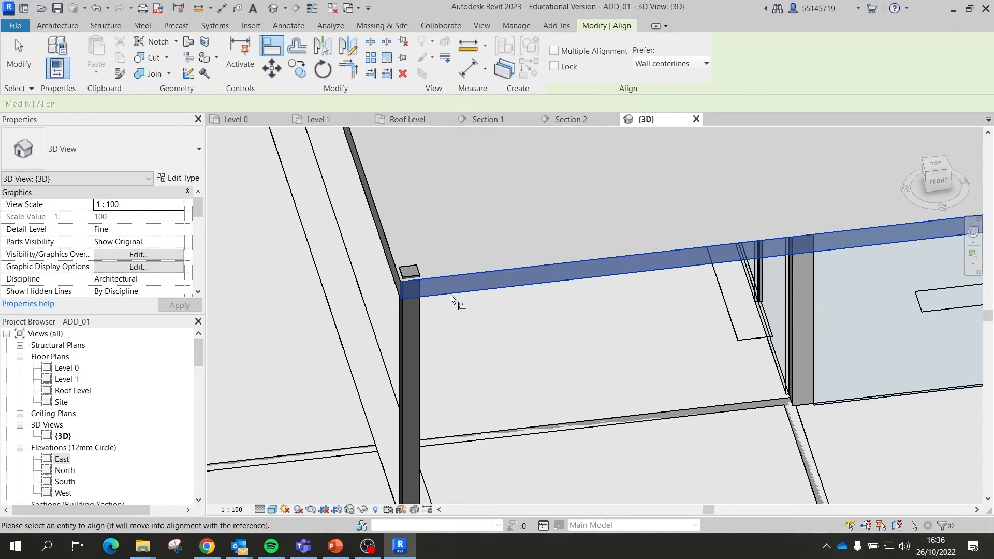
{"action": "left_click", "coordinate": [419, 322]}
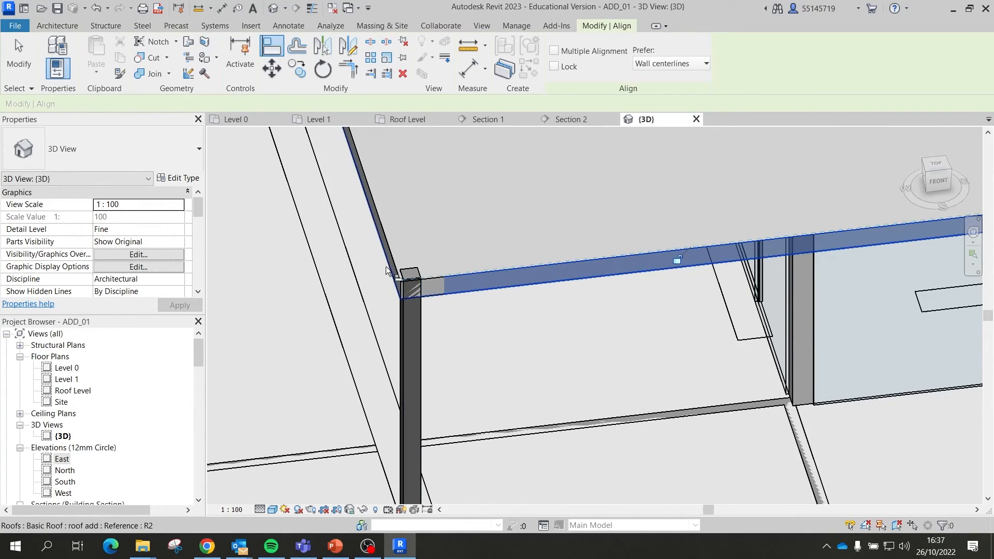
{"action": "left_click", "coordinate": [404, 314]}
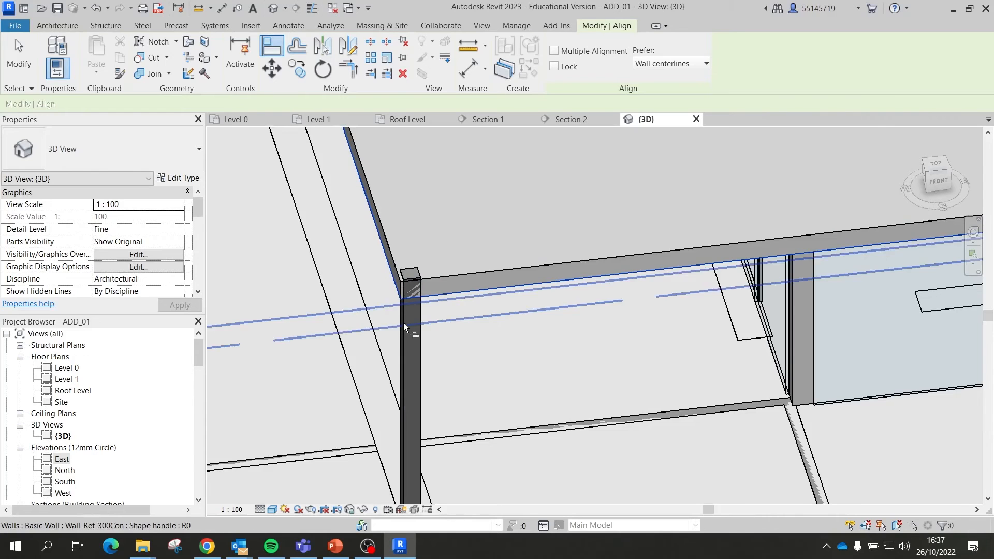
{"action": "scroll", "coordinate": [401, 290], "scroll_direction": "up", "scroll_amount": 2}
{"action": "middle_click_drag", "start_coordinate": [415, 315], "coordinate": [579, 362], "text": "shift"}
{"action": "scroll", "coordinate": [735, 398], "scroll_direction": "down", "scroll_amount": 3}
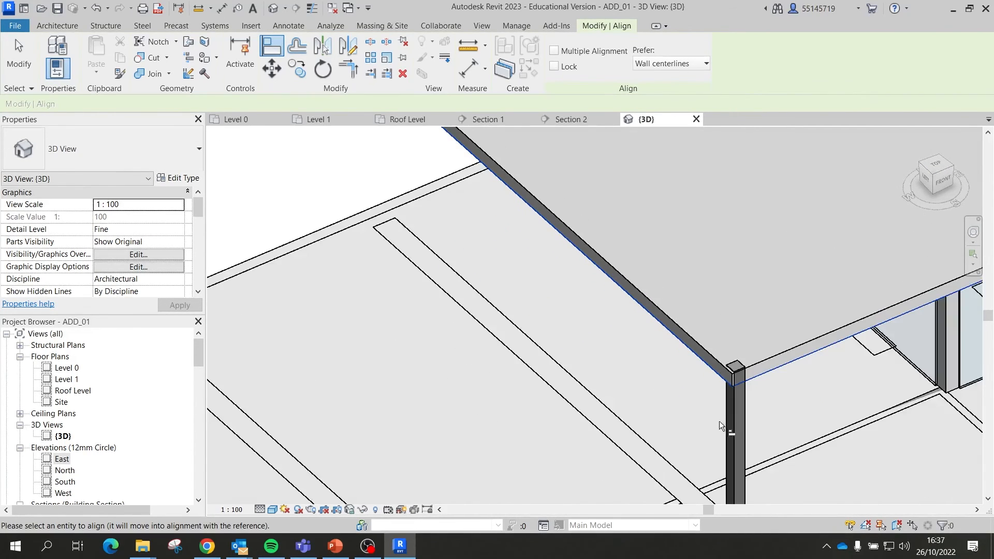
{"action": "scroll", "coordinate": [725, 421], "scroll_direction": "up", "scroll_amount": 2}
{"action": "key", "text": "Escape"}
{"action": "key", "text": "Escape"}
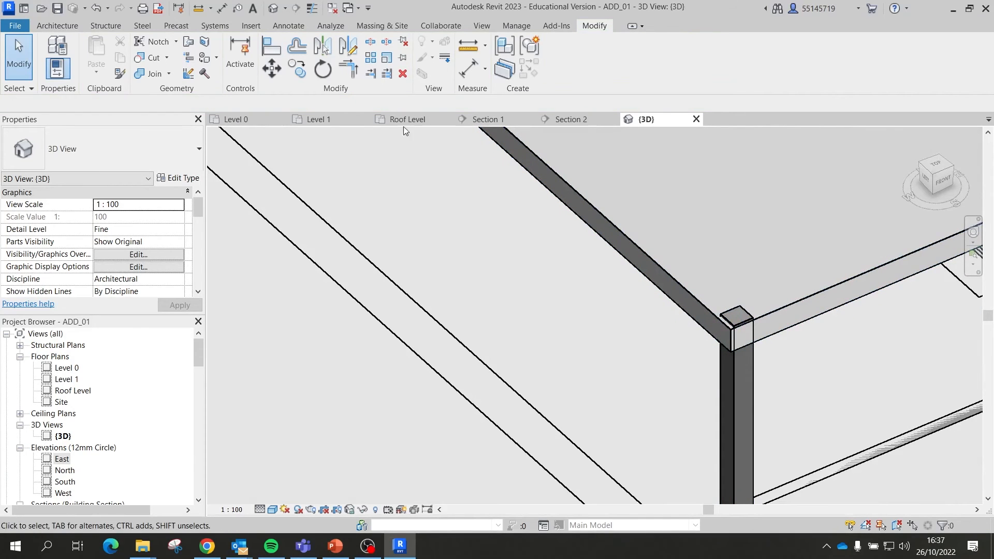
Step: Align another corner column to the roof edge beam
{"action": "left_click", "coordinate": [272, 47]}
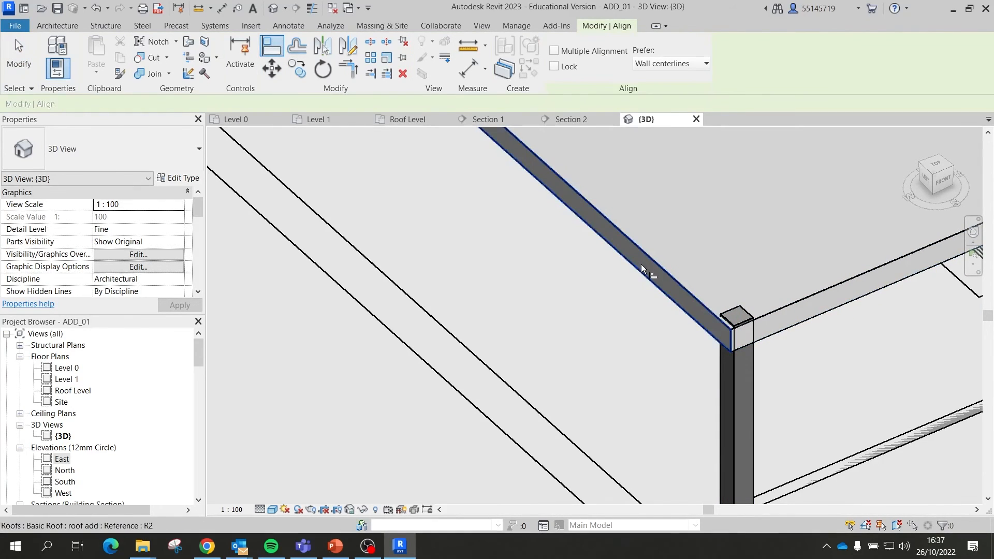
{"action": "left_click", "coordinate": [641, 264]}
{"action": "left_click", "coordinate": [722, 375]}
{"action": "scroll", "coordinate": [735, 330], "scroll_direction": "up", "scroll_amount": 4}
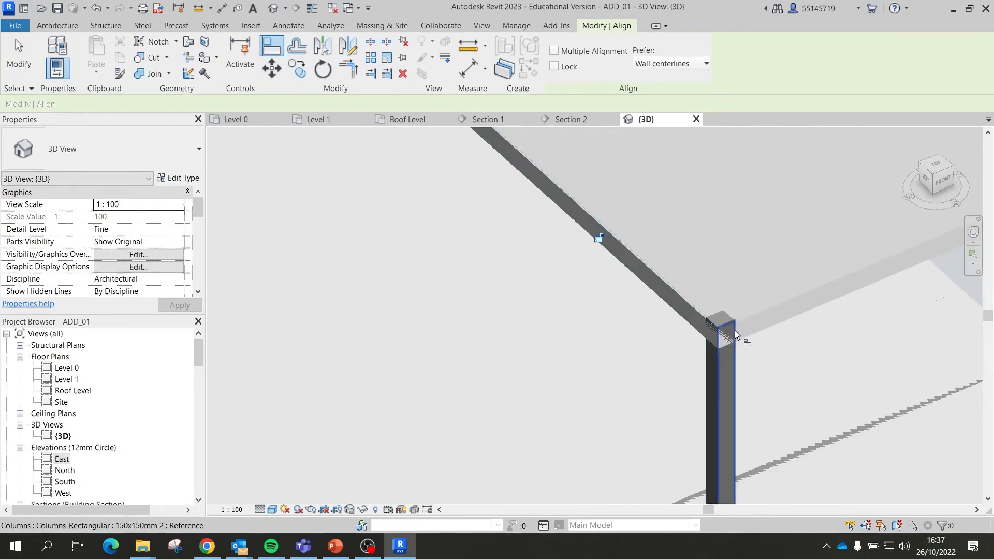
{"action": "scroll", "coordinate": [709, 329], "scroll_direction": "up", "scroll_amount": 2}
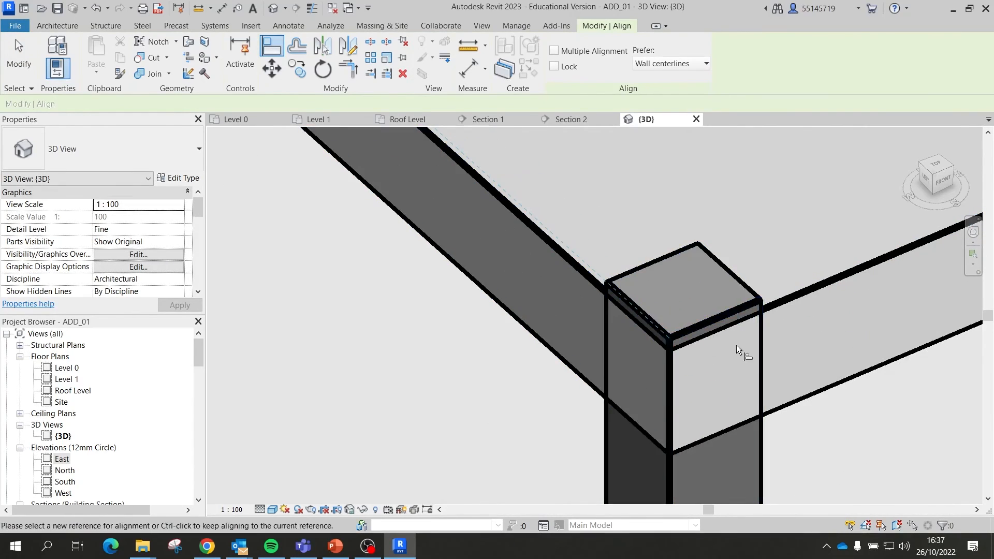
{"action": "scroll", "coordinate": [602, 308], "scroll_direction": "down", "scroll_amount": 1}
{"action": "scroll", "coordinate": [422, 312], "scroll_direction": "down", "scroll_amount": 5}
{"action": "scroll", "coordinate": [737, 247], "scroll_direction": "up", "scroll_amount": 1}
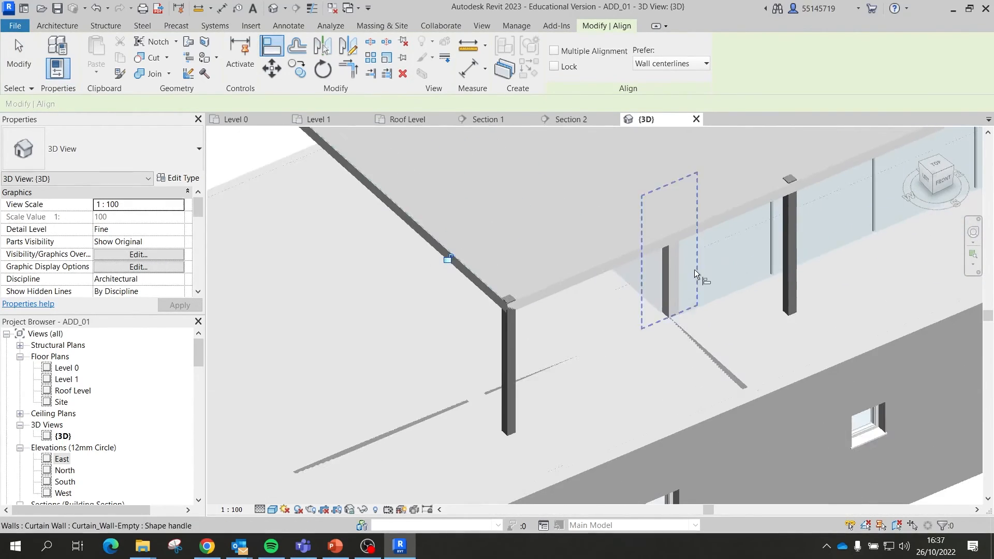
{"action": "middle_click_drag", "start_coordinate": [715, 271], "coordinate": [667, 240], "text": "shift"}
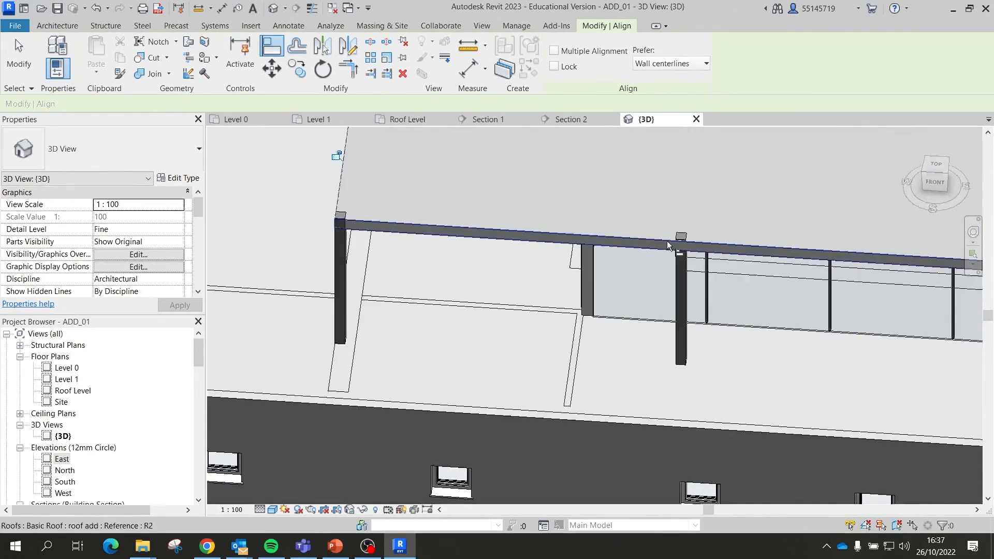
{"action": "left_click", "coordinate": [709, 252]}
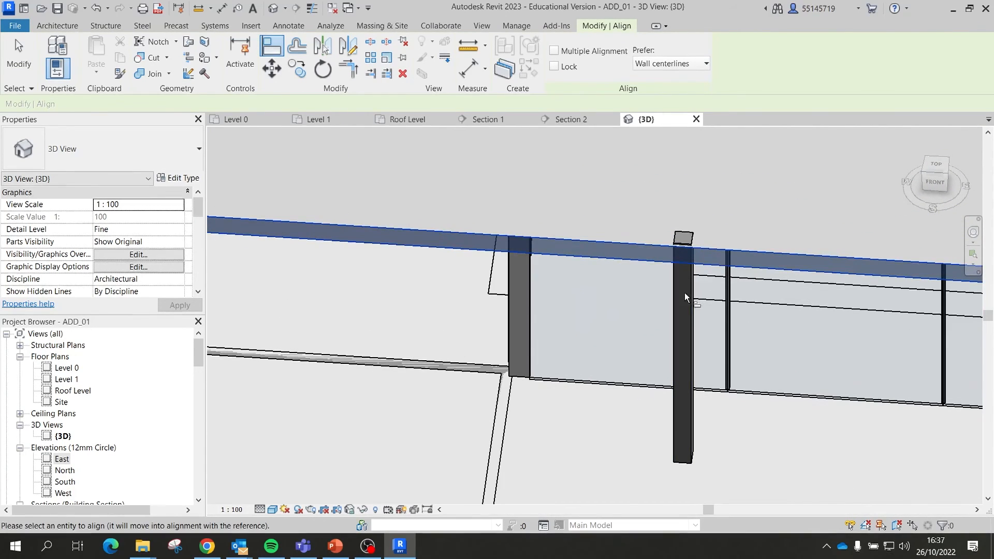
{"action": "key", "text": "Escape"}
{"action": "key", "text": "Escape"}
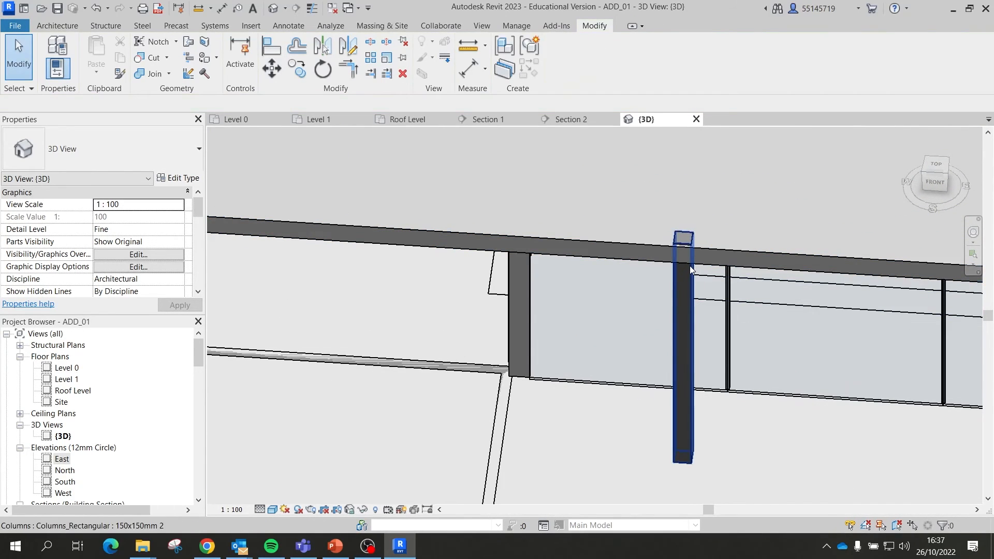
Step: Align the middle columns' faces to the roof beam
{"action": "left_click", "coordinate": [271, 45]}
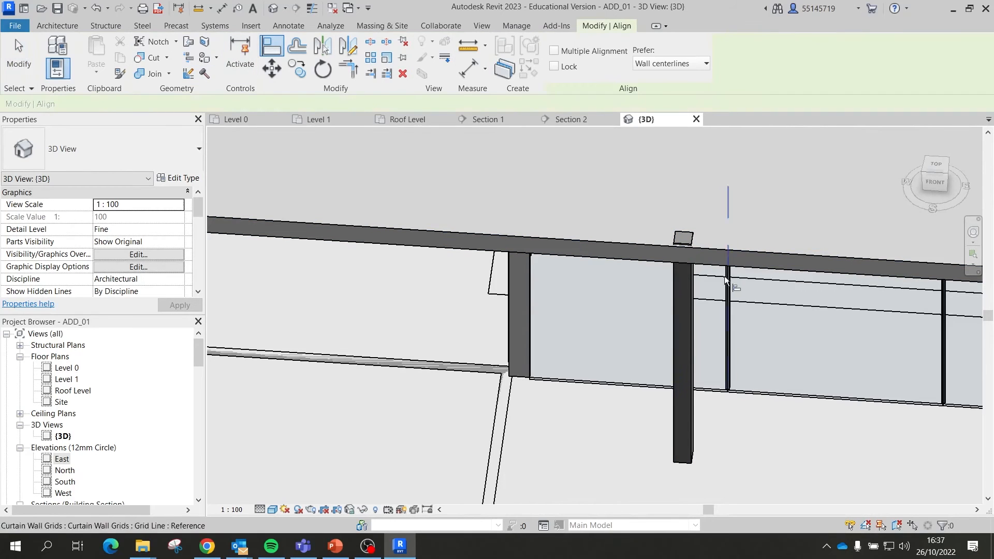
{"action": "left_click", "coordinate": [687, 290]}
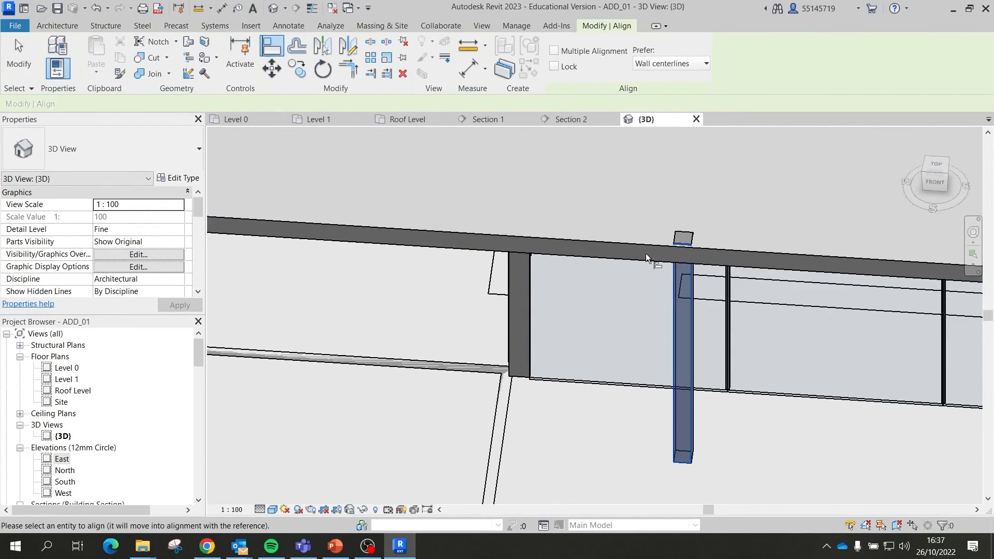
{"action": "key", "text": "Escape"}
{"action": "key", "text": "Escape"}
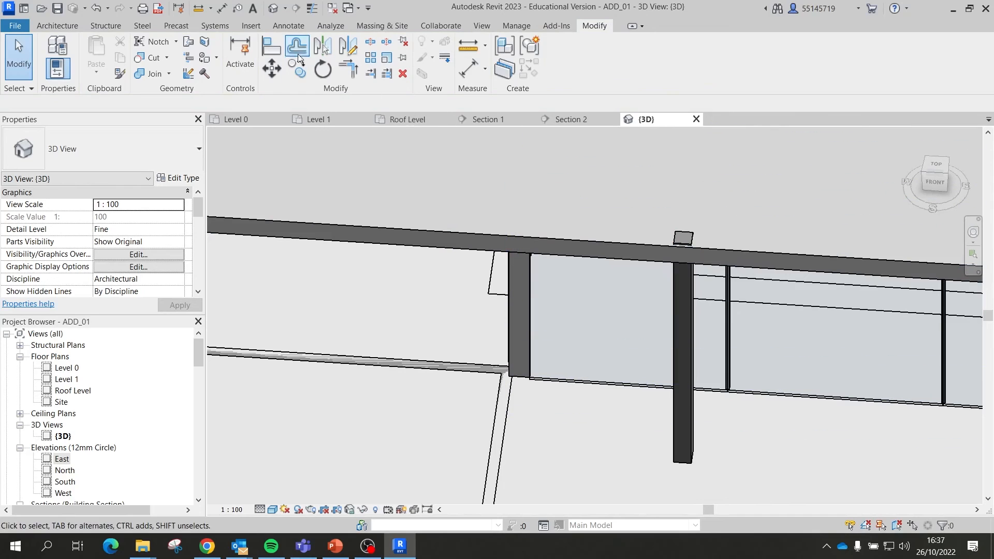
{"action": "left_click", "coordinate": [271, 46]}
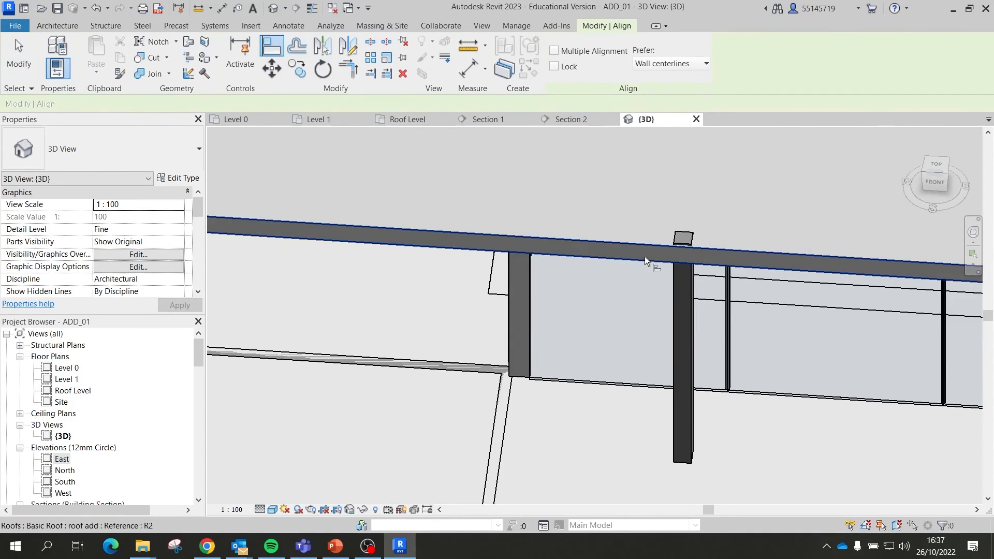
{"action": "left_click", "coordinate": [645, 256]}
{"action": "left_click", "coordinate": [687, 291]}
{"action": "scroll", "coordinate": [689, 262], "scroll_direction": "up", "scroll_amount": 2}
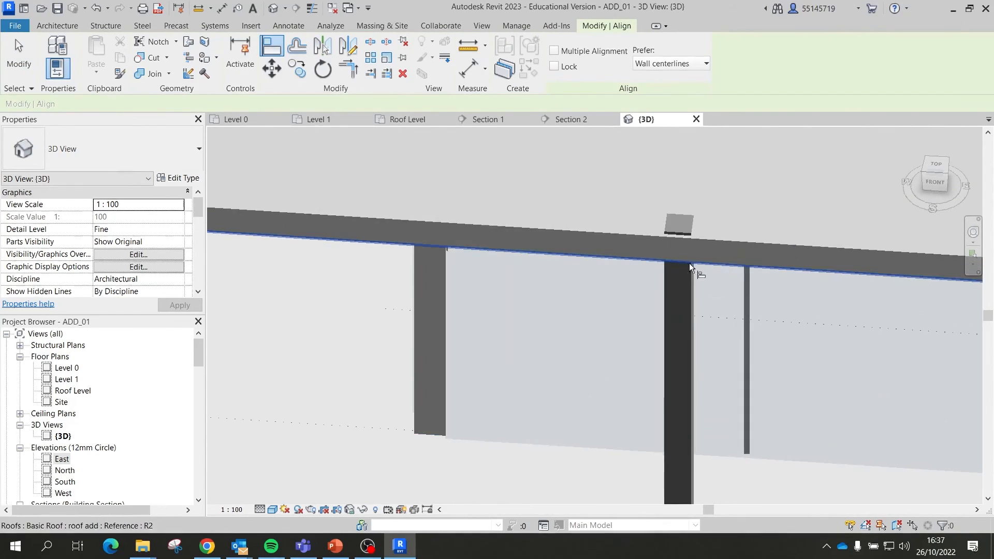
{"action": "left_click", "coordinate": [619, 236]}
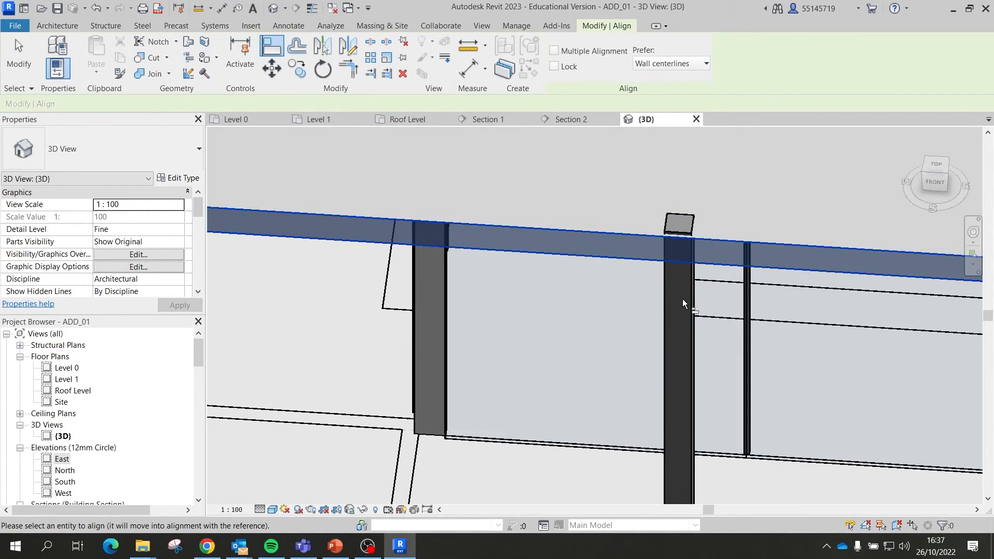
{"action": "left_click", "coordinate": [666, 307]}
{"action": "scroll", "coordinate": [483, 266], "scroll_direction": "down", "scroll_amount": 2}
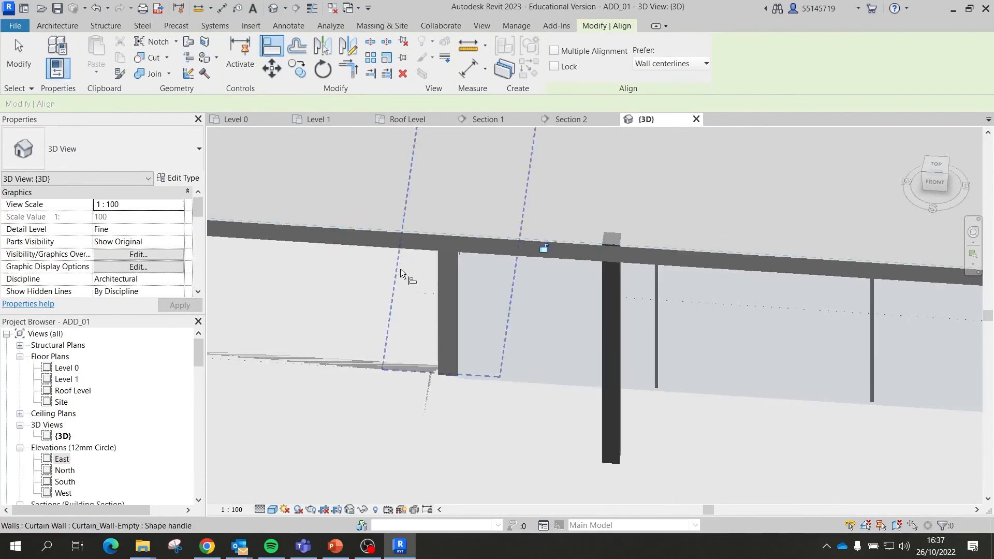
{"action": "scroll", "coordinate": [731, 321], "scroll_direction": "down", "scroll_amount": 2}
{"action": "scroll", "coordinate": [765, 263], "scroll_direction": "up", "scroll_amount": 5}
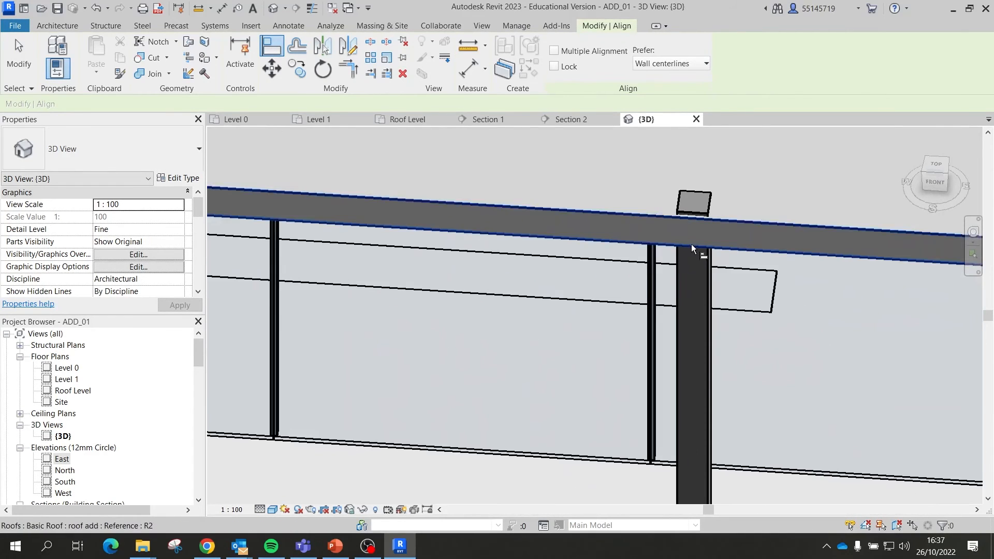
Step: Align the remaining end columns to the roof beam and edge, then finish aligning
{"action": "left_click", "coordinate": [663, 241]}
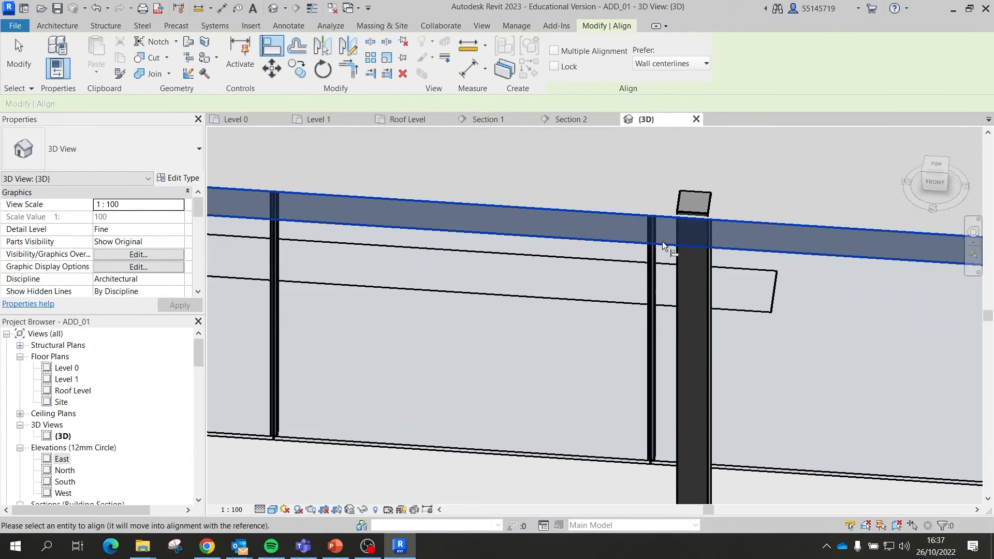
{"action": "left_click", "coordinate": [679, 275]}
{"action": "scroll", "coordinate": [565, 248], "scroll_direction": "down", "scroll_amount": 3}
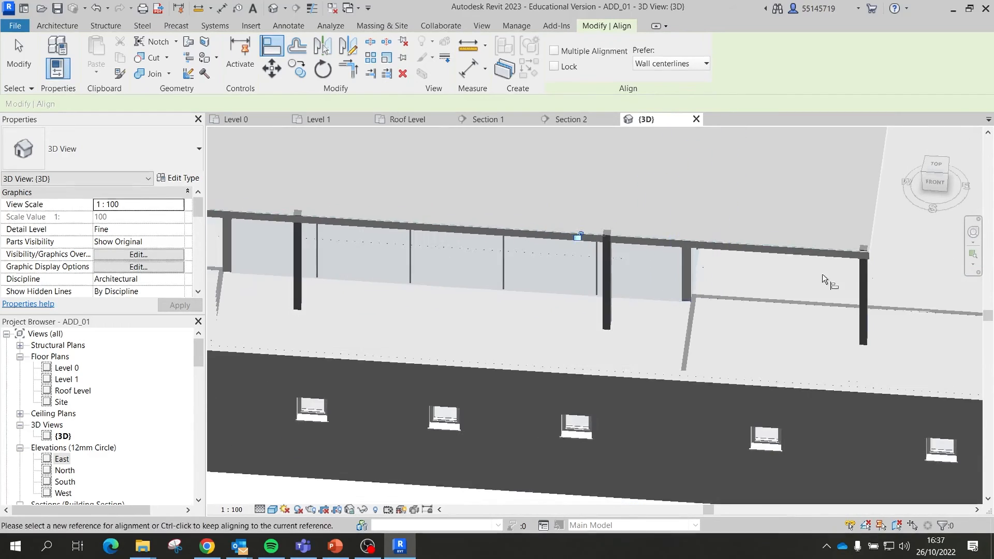
{"action": "scroll", "coordinate": [829, 258], "scroll_direction": "up", "scroll_amount": 6}
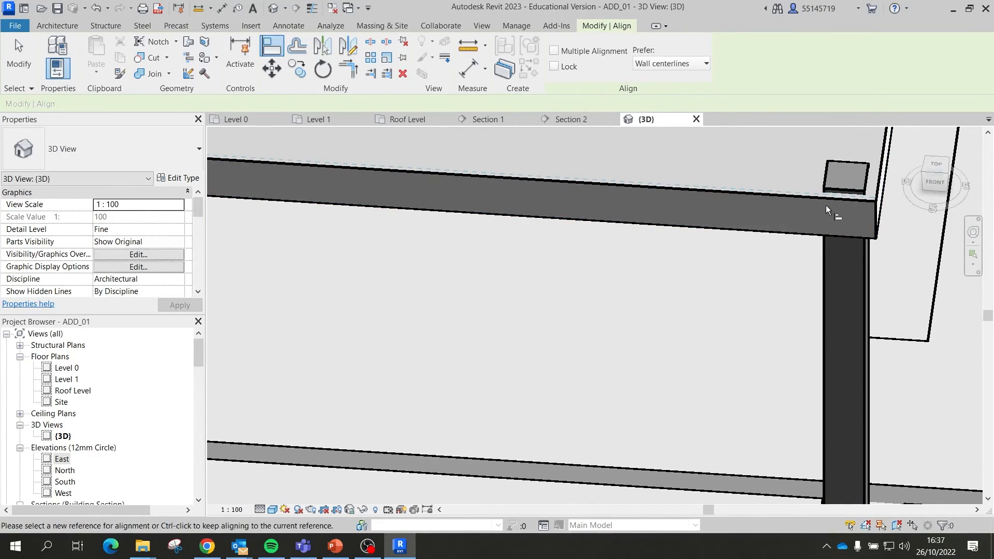
{"action": "left_click", "coordinate": [838, 200]}
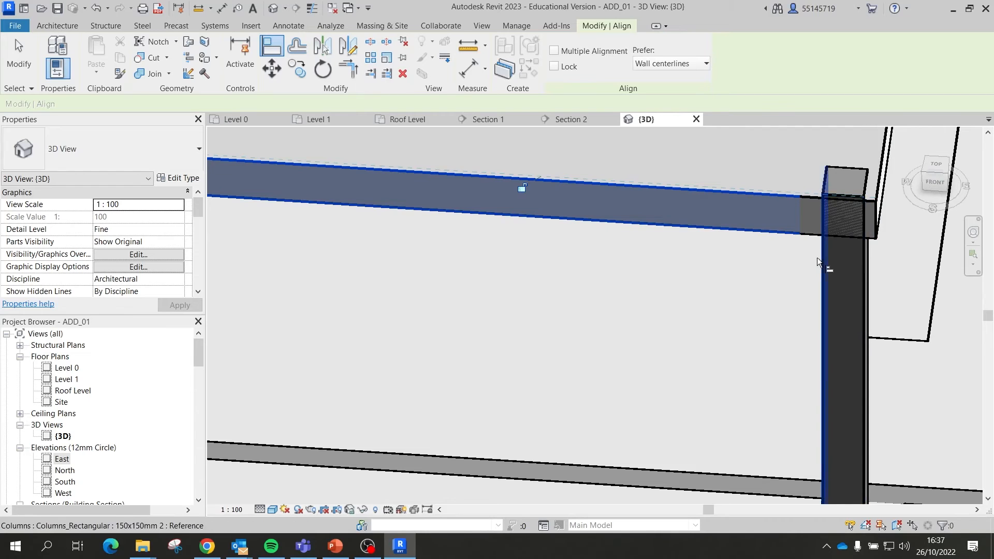
{"action": "left_click", "coordinate": [817, 257]}
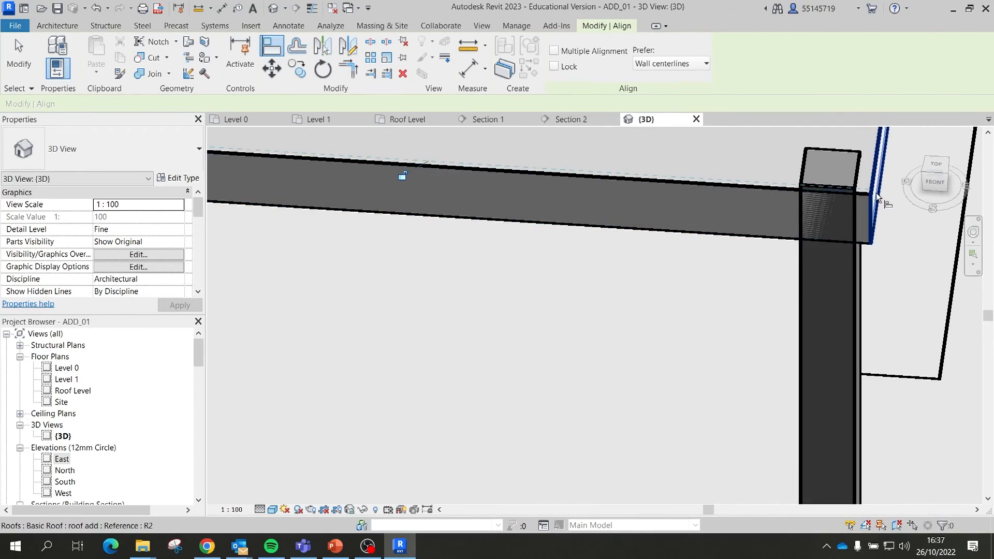
{"action": "left_click", "coordinate": [876, 191]}
{"action": "left_click", "coordinate": [859, 254]}
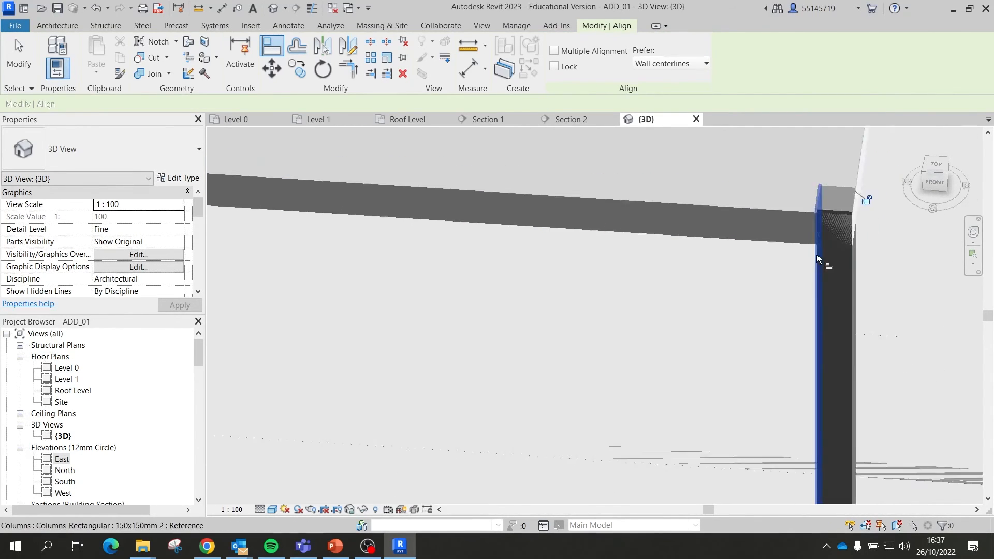
{"action": "scroll", "coordinate": [828, 253], "scroll_direction": "down", "scroll_amount": 6}
{"action": "key", "text": "Escape"}
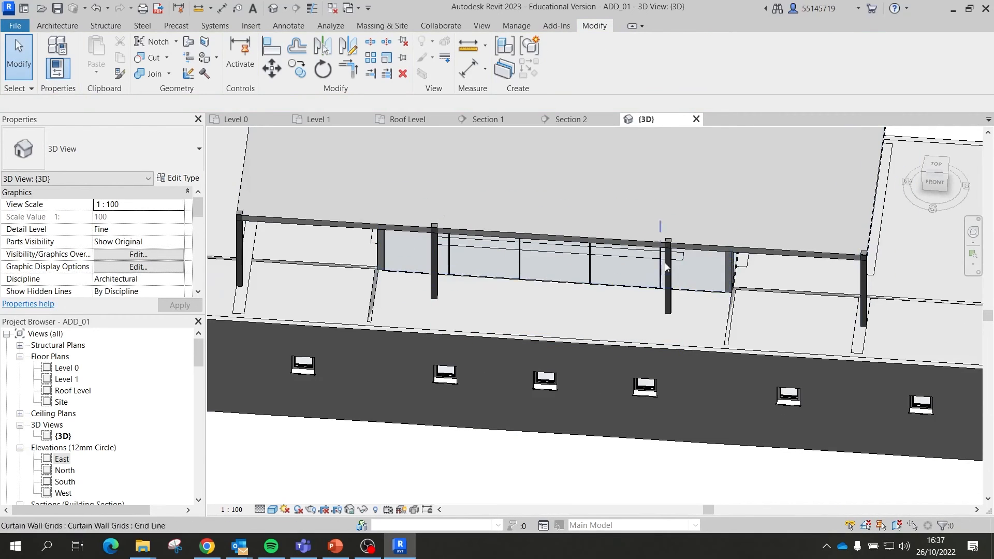
Step: Select the front row of columns in the 3D view
{"action": "scroll", "coordinate": [665, 262], "scroll_direction": "down", "scroll_amount": 8}
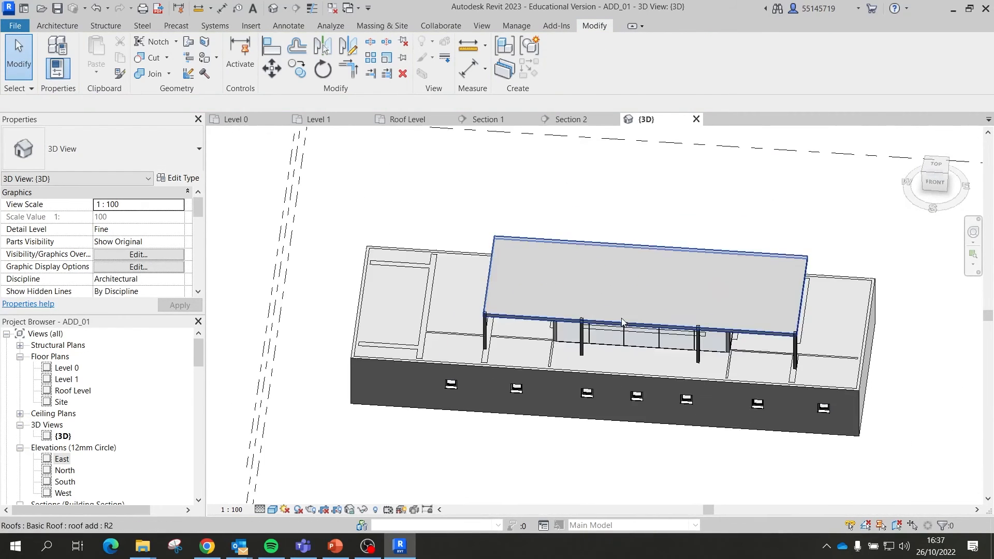
{"action": "scroll", "coordinate": [622, 320], "scroll_direction": "up", "scroll_amount": 6}
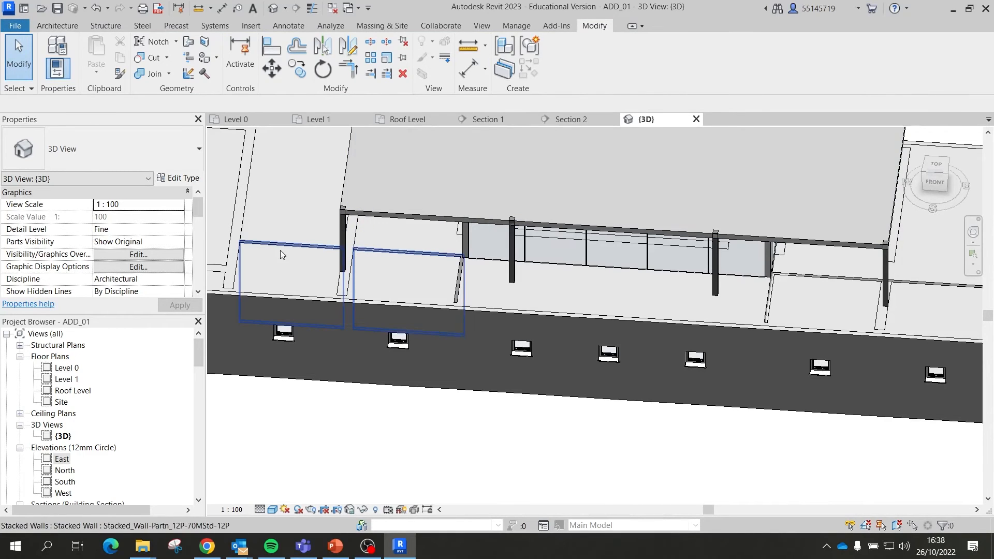
{"action": "left_click", "coordinate": [344, 247]}
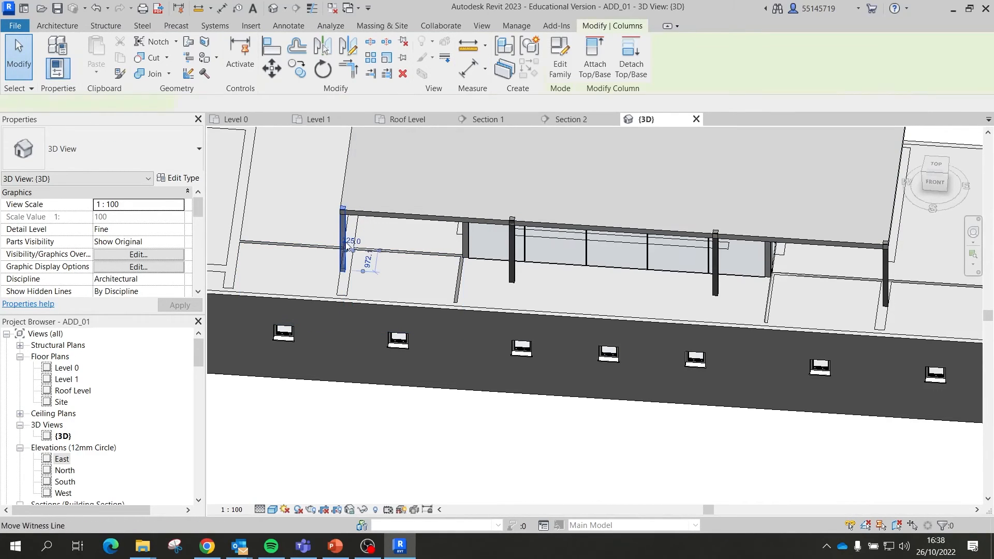
{"action": "left_click", "coordinate": [513, 253], "text": "ctrl"}
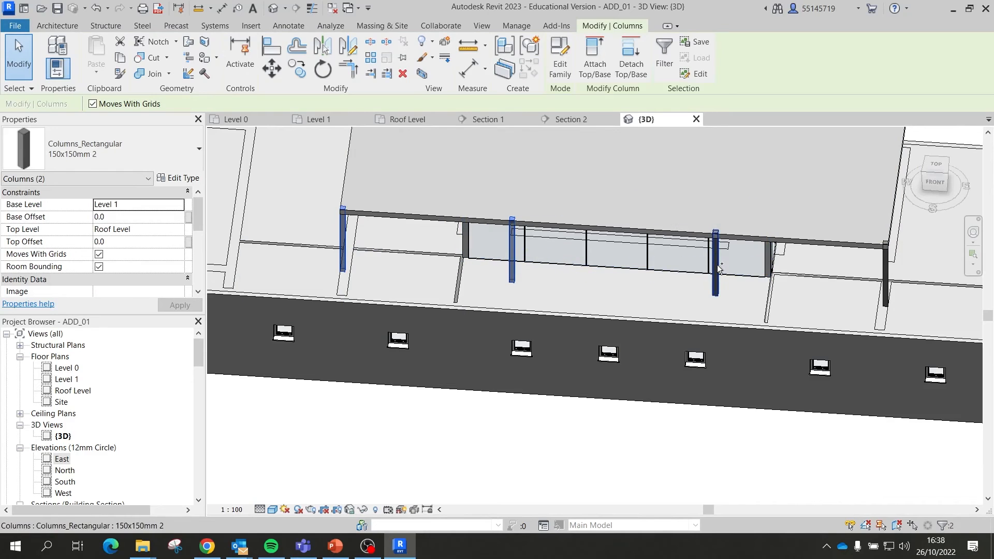
{"action": "left_click", "coordinate": [717, 268], "text": "ctrl"}
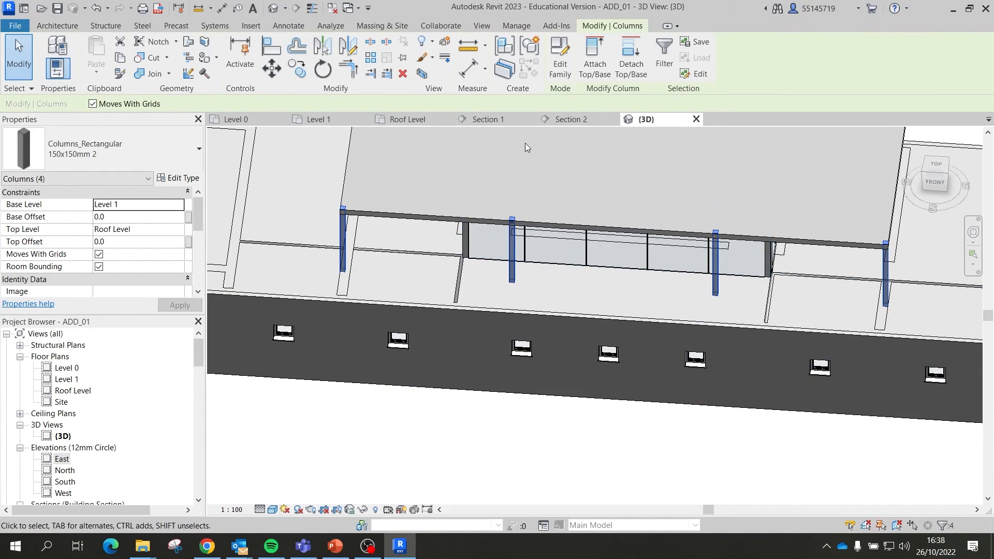
Step: On the Roof Level plan, mirror-copy them across a horizontal axis through the roof centre
{"action": "left_click", "coordinate": [425, 119]}
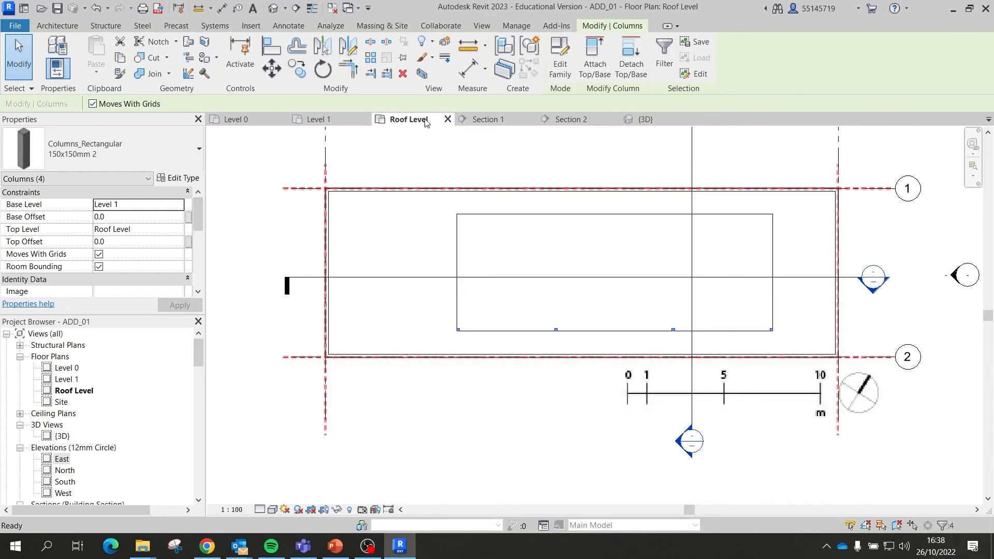
{"action": "scroll", "coordinate": [767, 285], "scroll_direction": "up", "scroll_amount": 1}
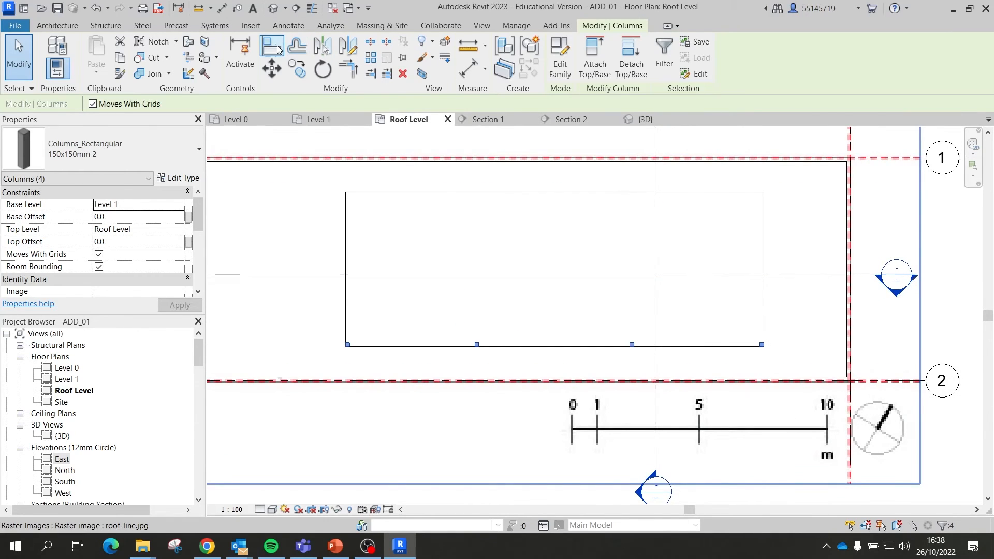
{"action": "left_click", "coordinate": [347, 47]}
{"action": "left_click", "coordinate": [763, 269]}
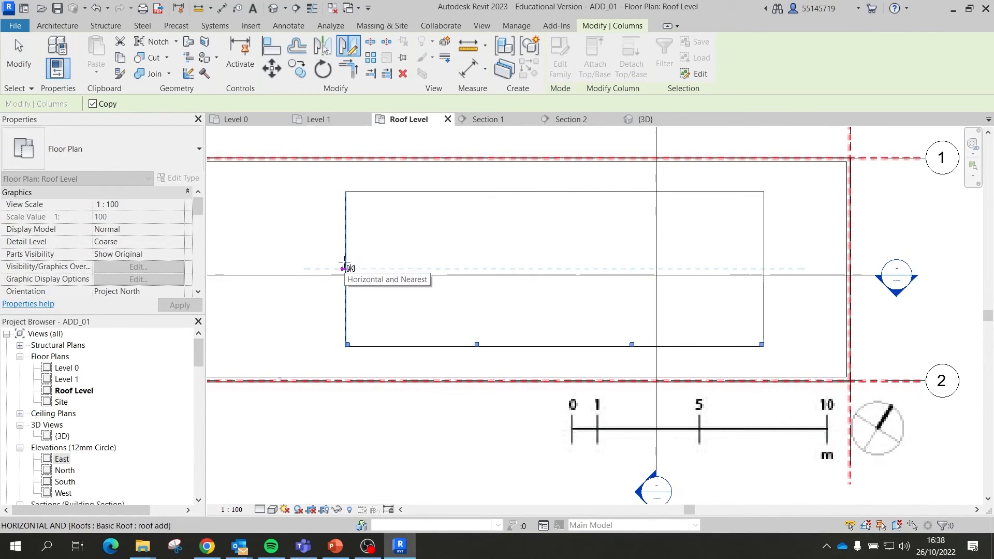
{"action": "left_click", "coordinate": [346, 267]}
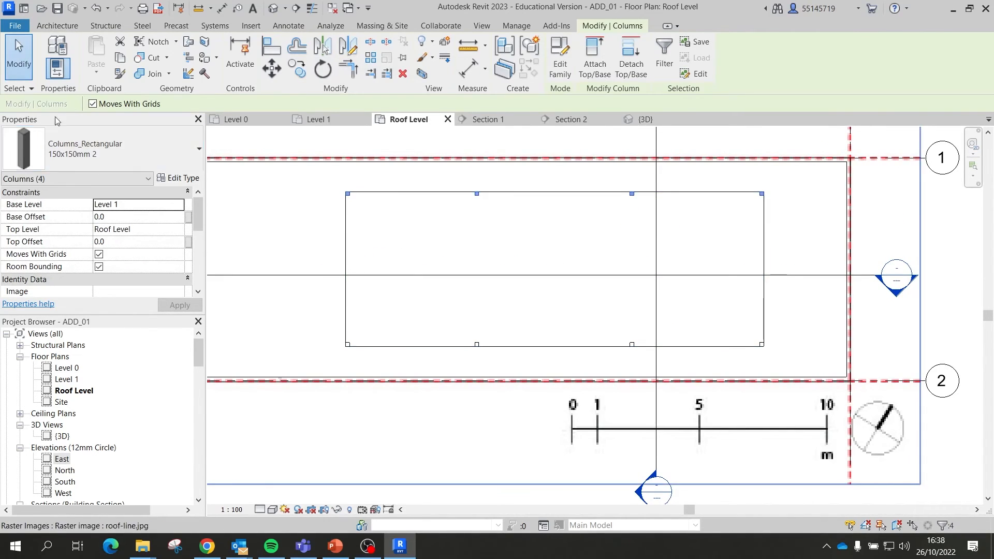
{"action": "key", "text": "Escape"}
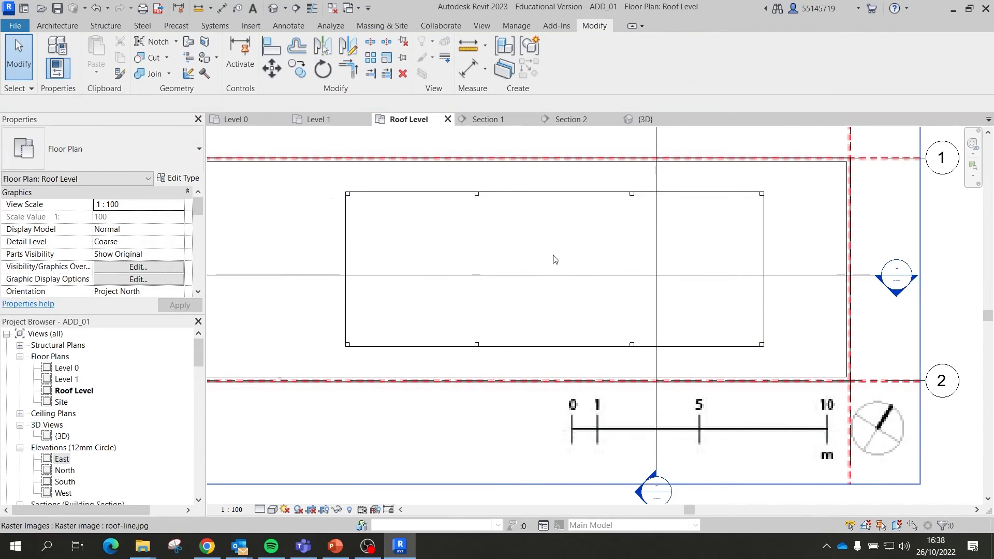
{"action": "scroll", "coordinate": [555, 258], "scroll_direction": "down", "scroll_amount": 3}
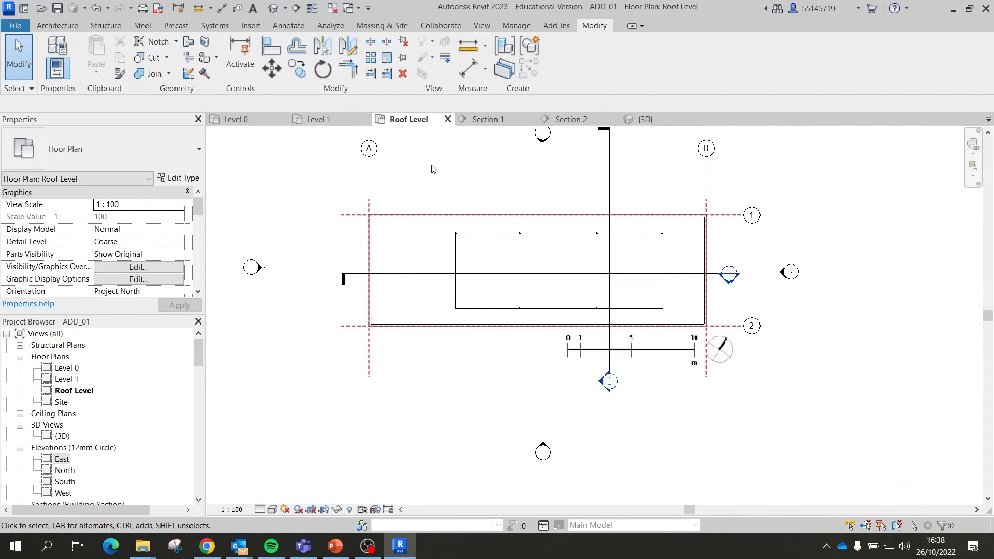
Step: Window-select the roof area and filter the selection down to the eight columns
{"action": "left_click_drag", "start_coordinate": [434, 169], "coordinate": [710, 356]}
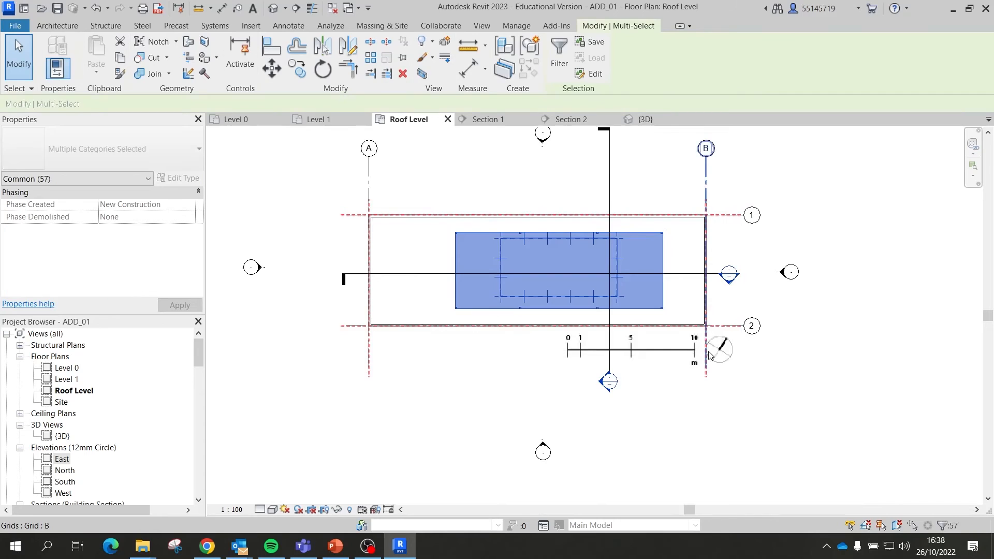
{"action": "left_click", "coordinate": [560, 60]}
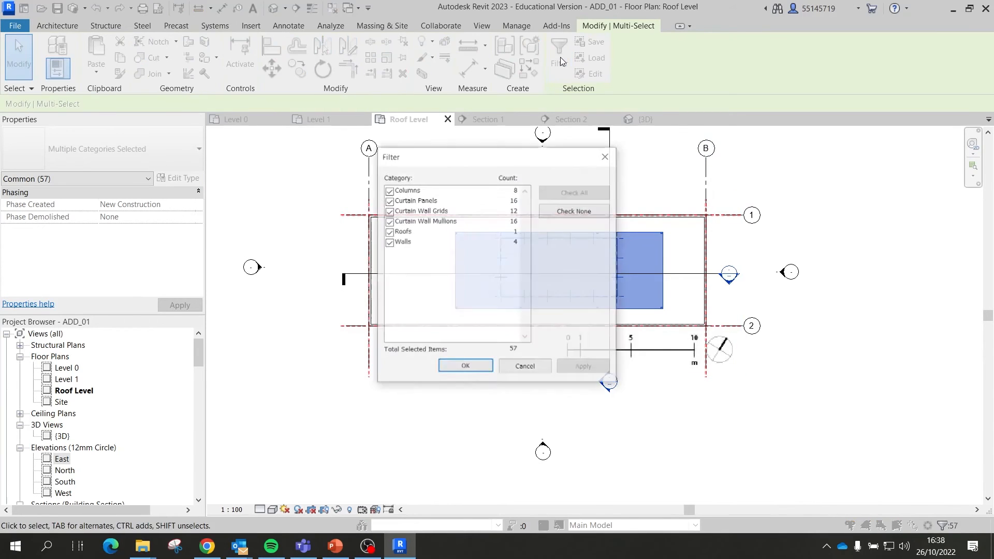
{"action": "left_click", "coordinate": [583, 214]}
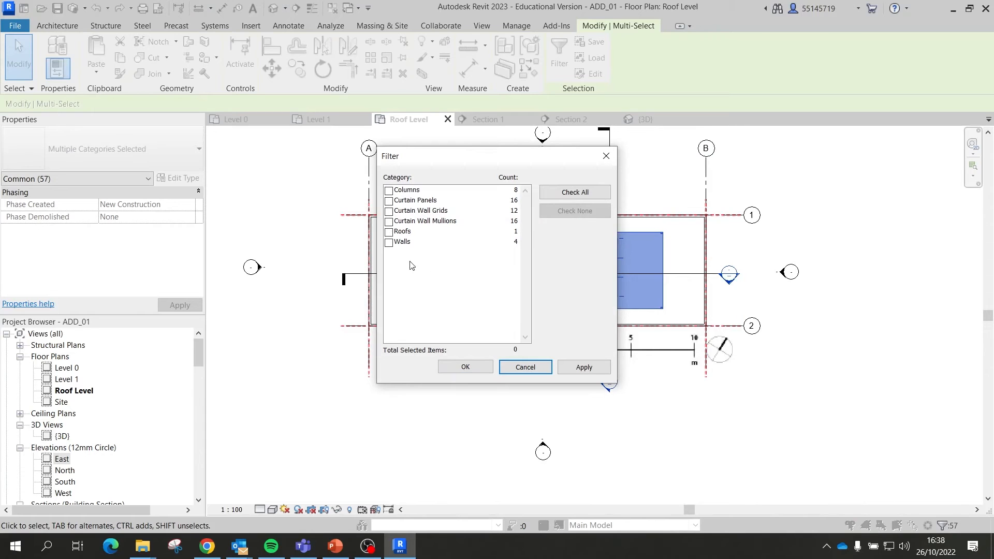
{"action": "left_click", "coordinate": [389, 191]}
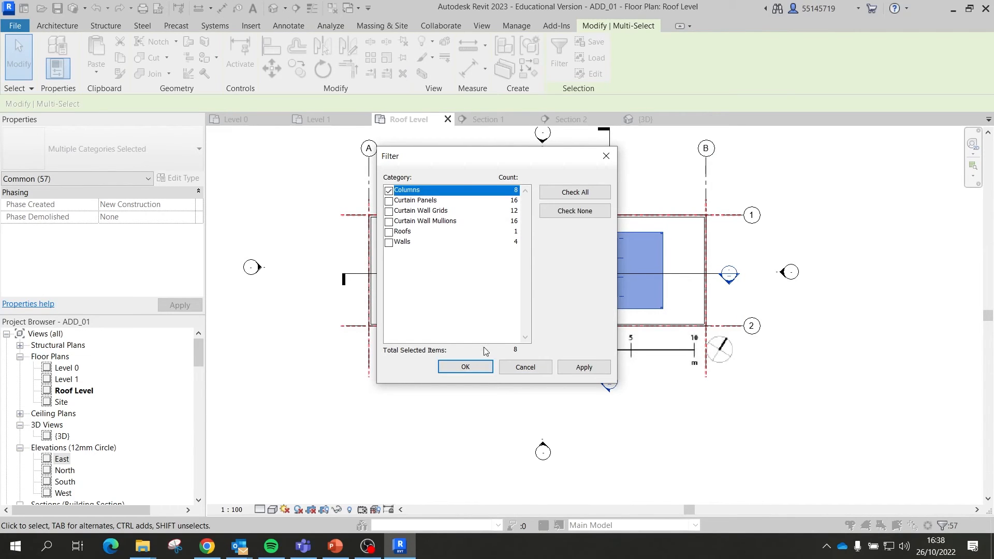
{"action": "left_click", "coordinate": [466, 369]}
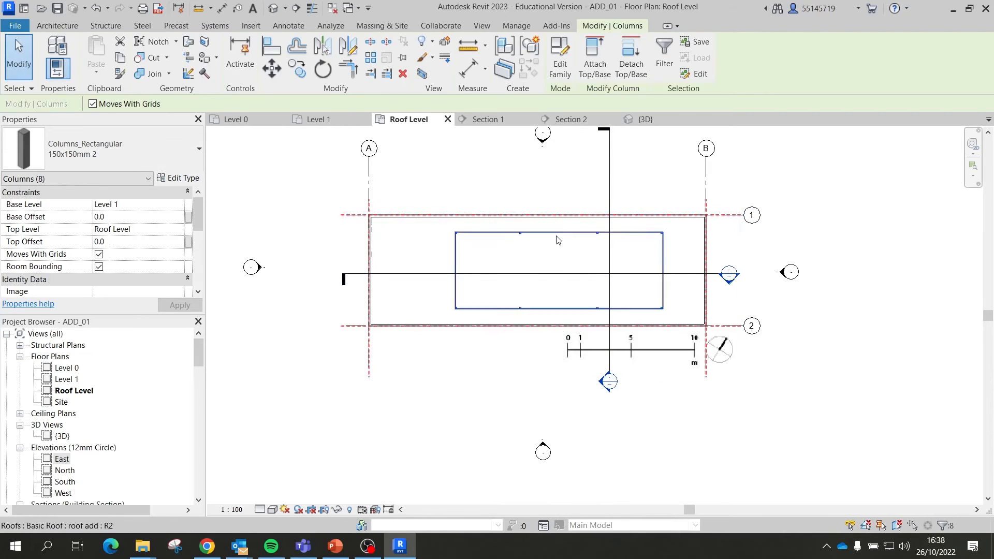
Step: In the 3D view, attach the selected column tops to the roof
{"action": "left_click", "coordinate": [640, 120]}
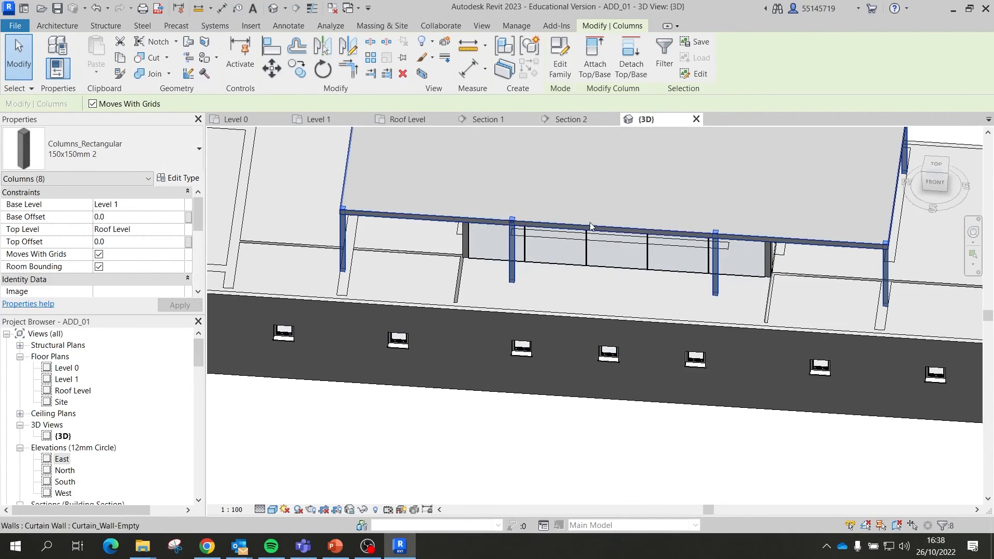
{"action": "left_click", "coordinate": [595, 59]}
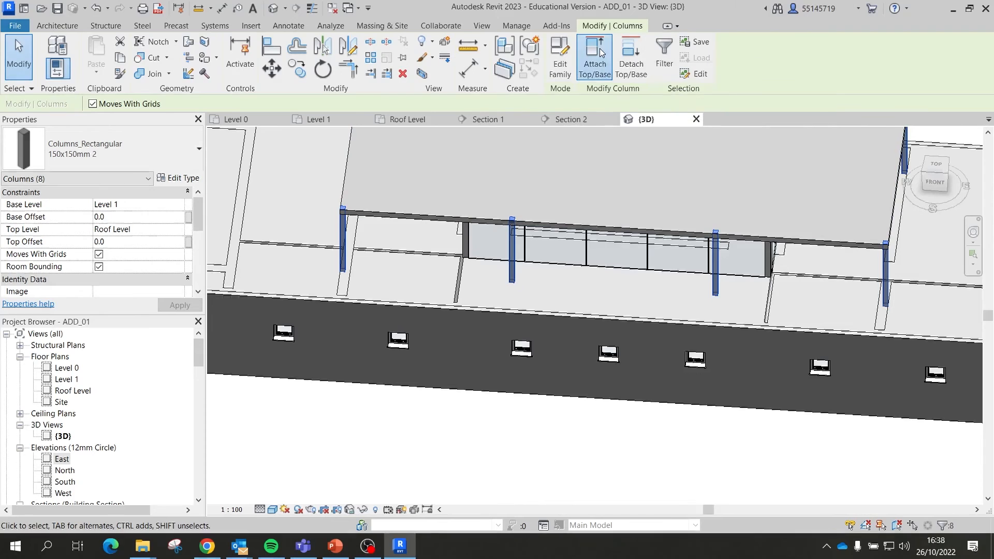
{"action": "left_click", "coordinate": [438, 221]}
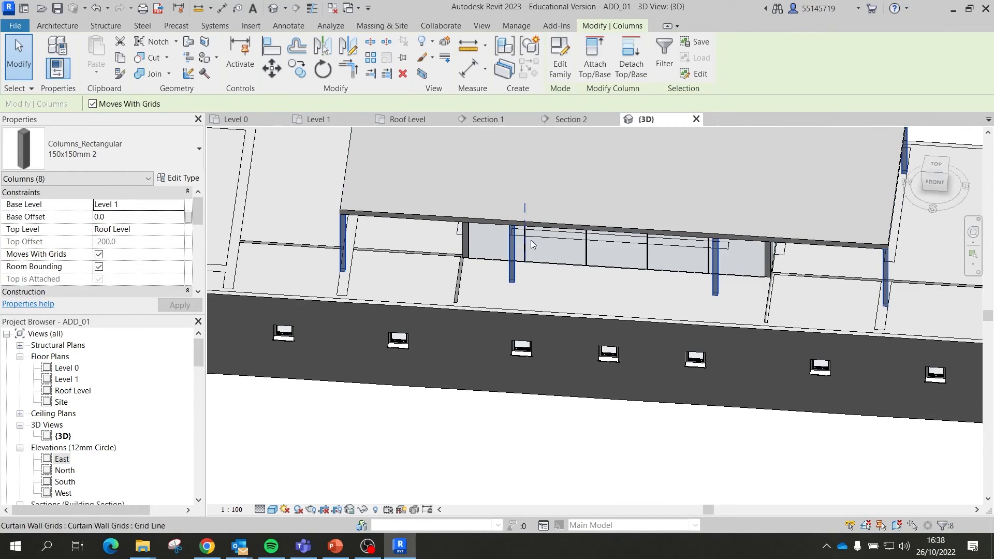
{"action": "middle_click_drag", "start_coordinate": [670, 266], "coordinate": [675, 287], "text": "shift"}
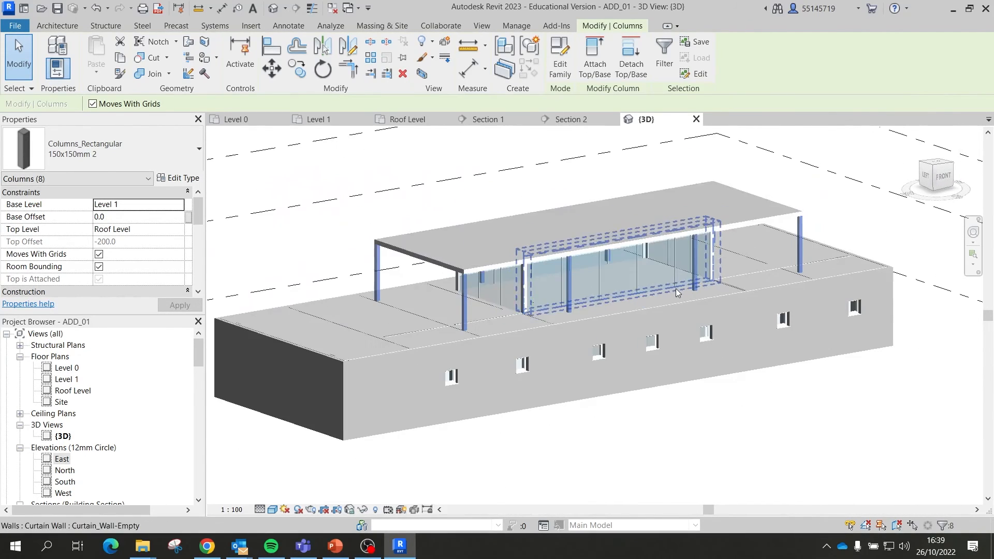
Step: Deselect the columns, view the whole building, and save the project
{"action": "left_click", "coordinate": [18, 70]}
{"action": "middle_click_drag", "start_coordinate": [608, 269], "coordinate": [546, 309], "text": "shift"}
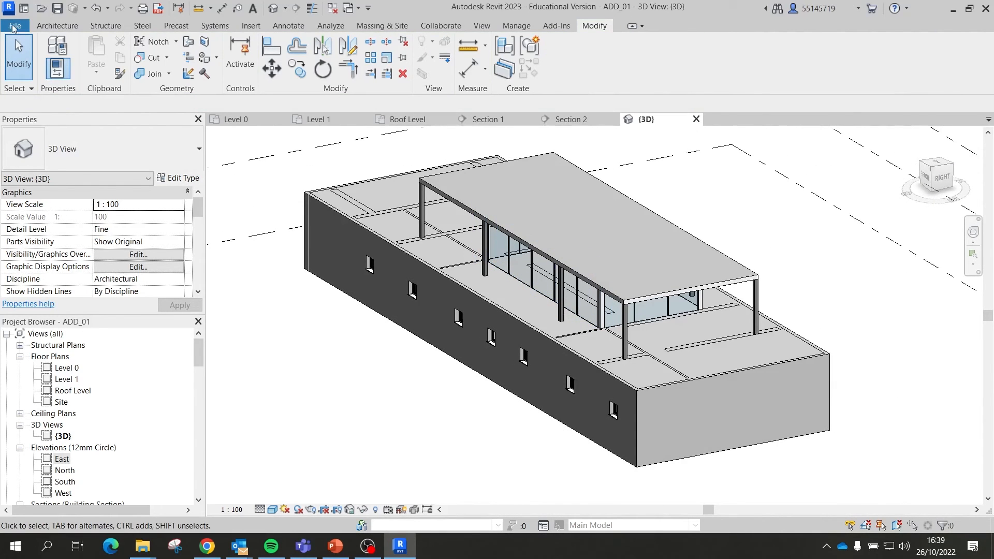
{"action": "left_click", "coordinate": [57, 9]}
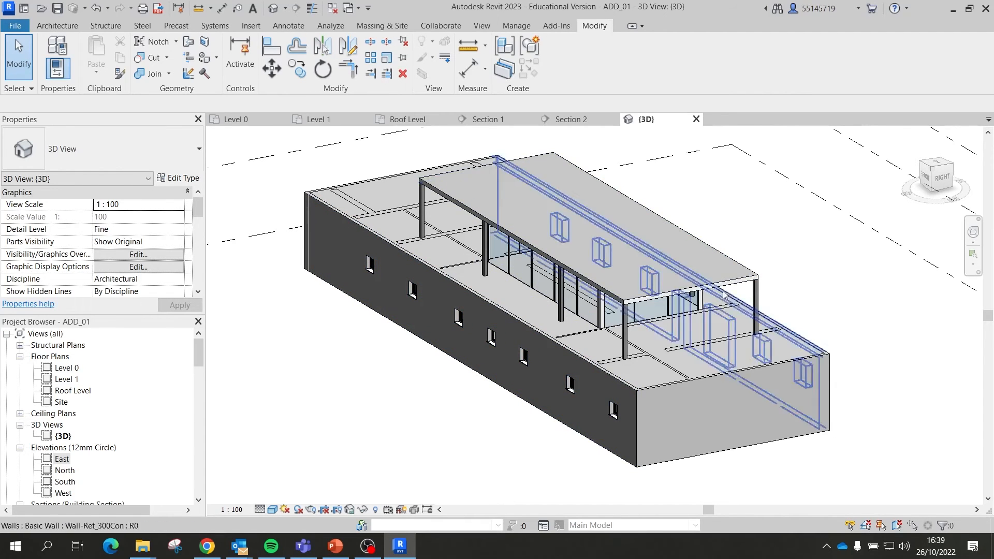
Step: In the Project Browser, collapse Families and select the A100 sheet
{"action": "scroll", "coordinate": [771, 316], "scroll_direction": "down", "scroll_amount": 1}
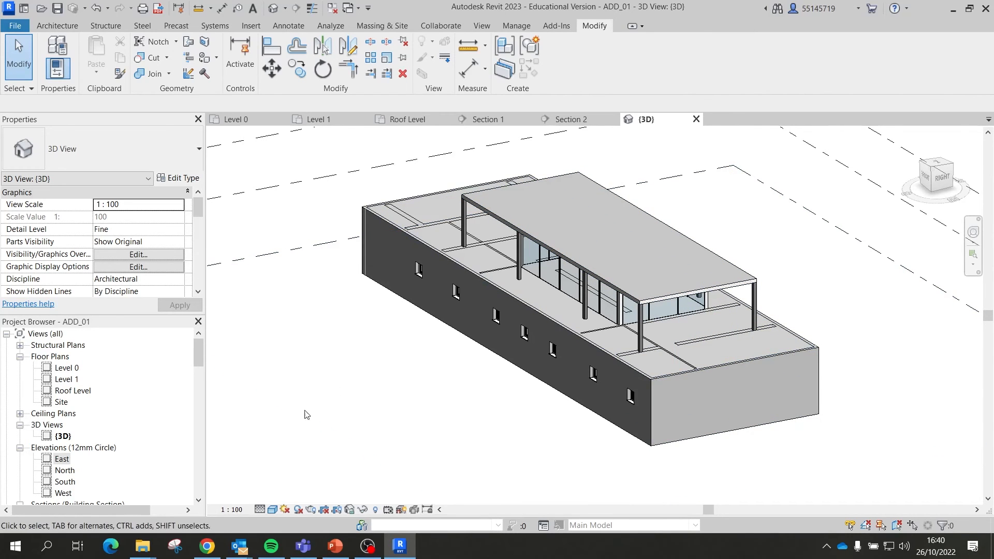
{"action": "scroll", "coordinate": [128, 411], "scroll_direction": "down", "scroll_amount": 6}
{"action": "scroll", "coordinate": [129, 411], "scroll_direction": "down", "scroll_amount": 1}
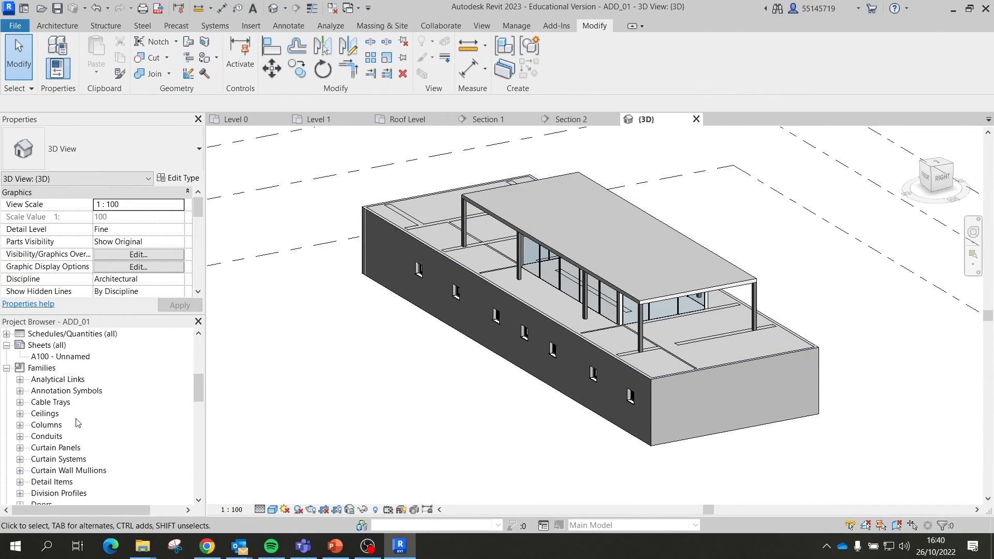
{"action": "left_click", "coordinate": [6, 368]}
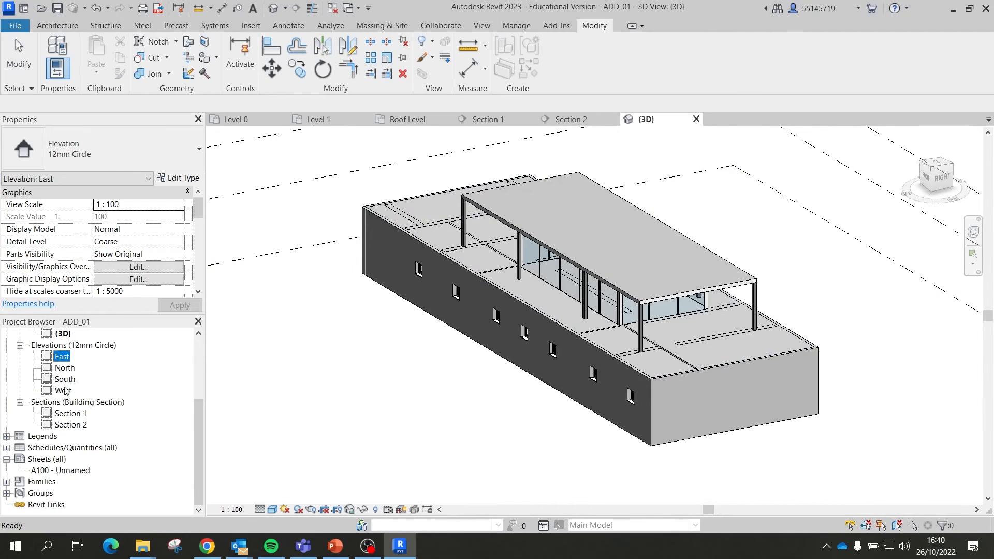
{"action": "left_click", "coordinate": [58, 471]}
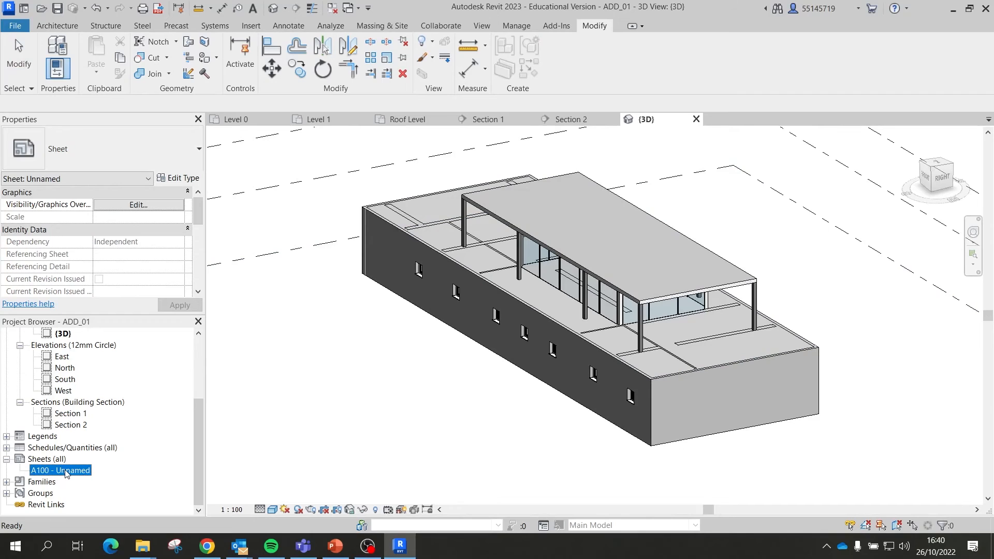
Step: Keep the sheet title A100 - Unnamed, open that sheet and inspect its empty A1 title block
{"action": "left_click", "coordinate": [67, 470]}
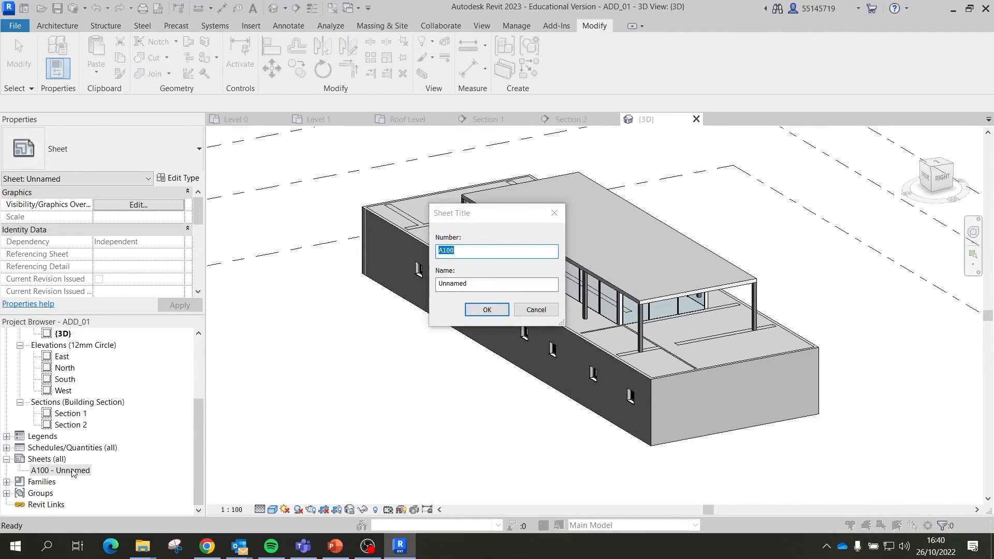
{"action": "left_click", "coordinate": [487, 309]}
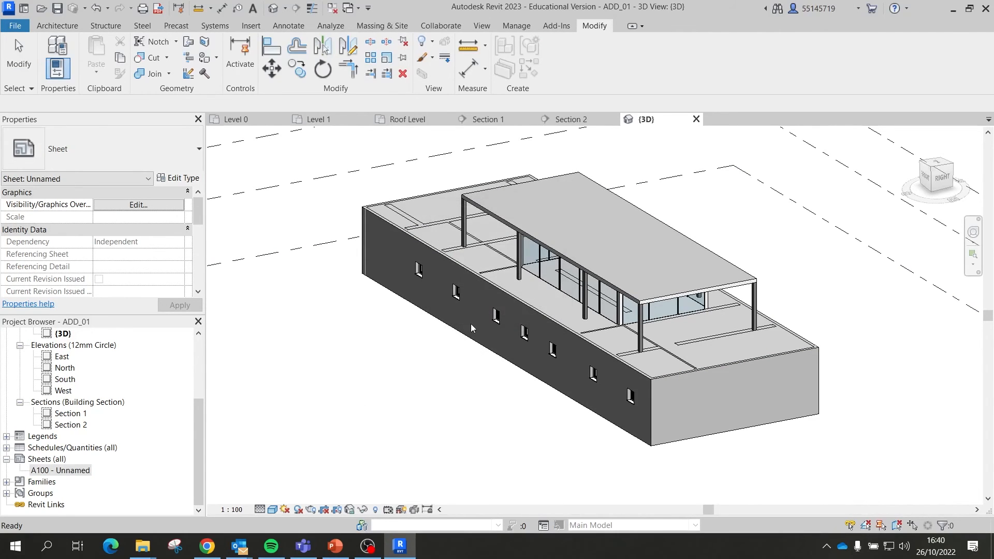
{"action": "double_click", "coordinate": [71, 475]}
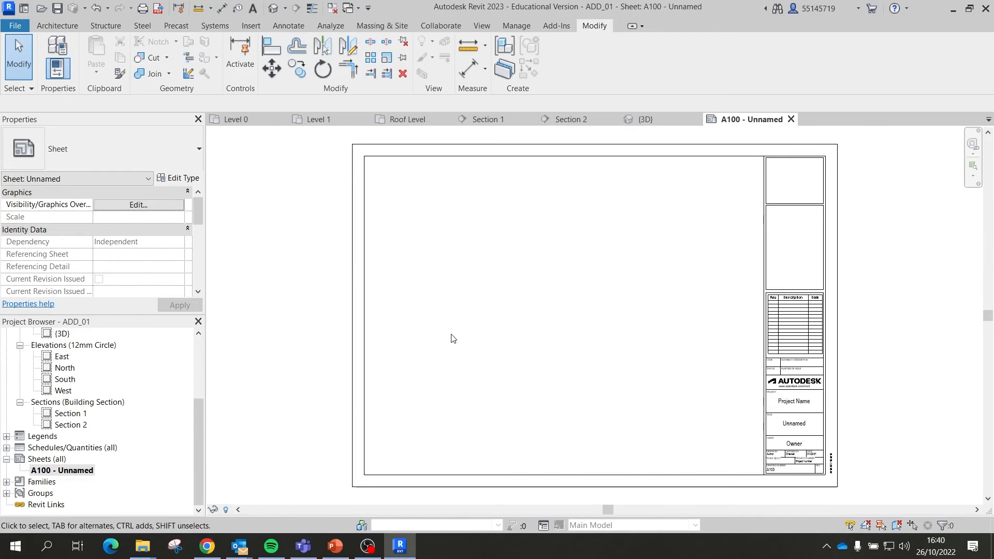
{"action": "scroll", "coordinate": [685, 316], "scroll_direction": "up", "scroll_amount": 2}
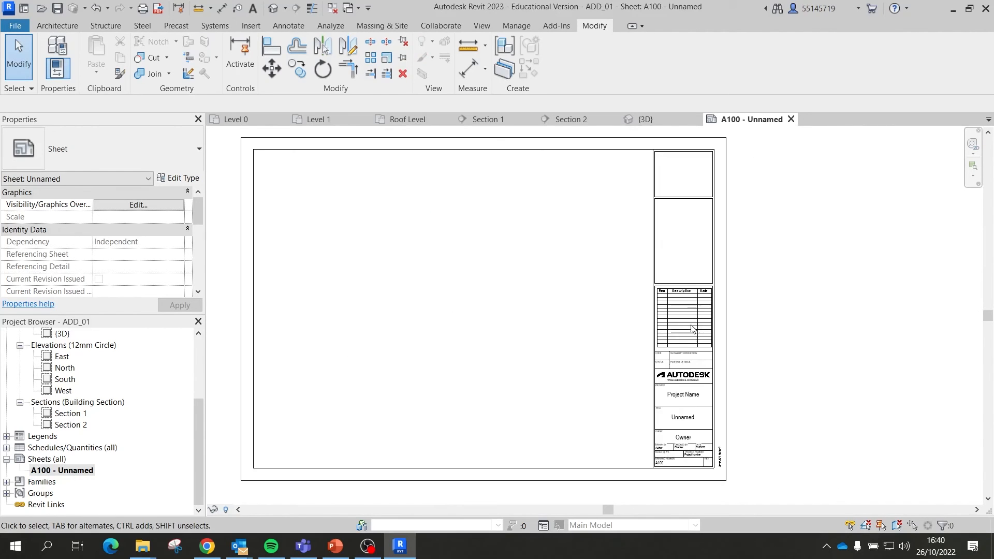
{"action": "left_click", "coordinate": [653, 318]}
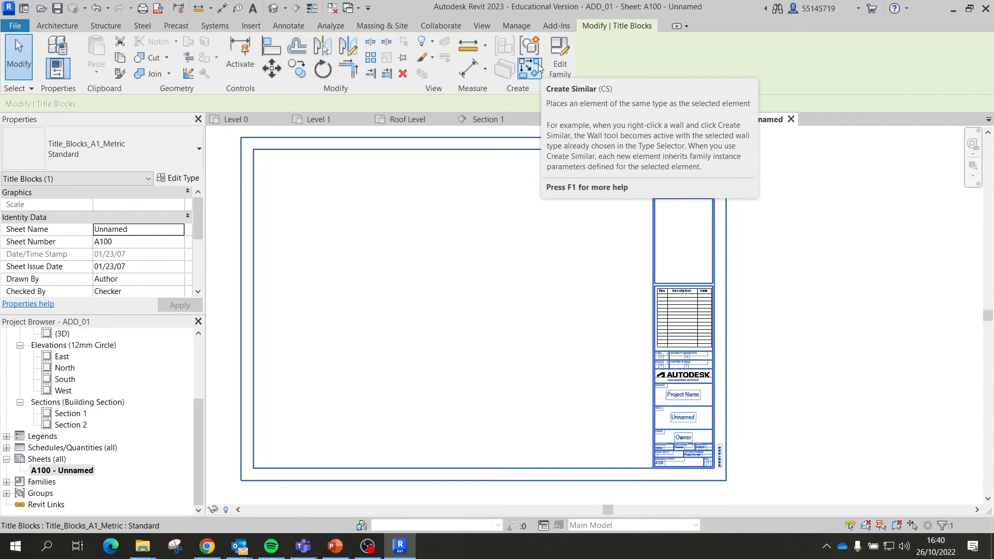
{"action": "left_click", "coordinate": [517, 263]}
{"action": "scroll", "coordinate": [676, 253], "scroll_direction": "down", "scroll_amount": 1}
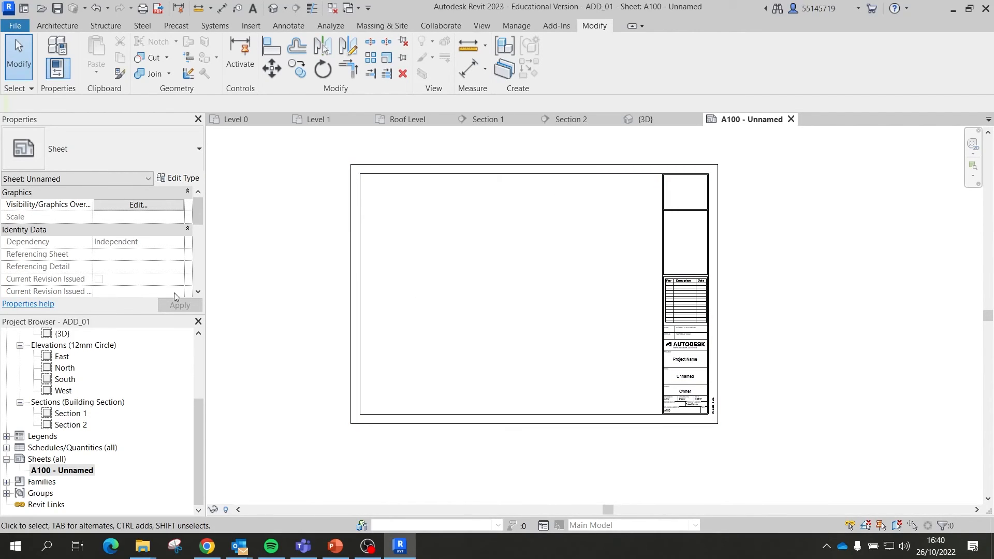
{"action": "scroll", "coordinate": [87, 368], "scroll_direction": "up", "scroll_amount": 2}
{"action": "scroll", "coordinate": [87, 368], "scroll_direction": "up", "scroll_amount": 2}
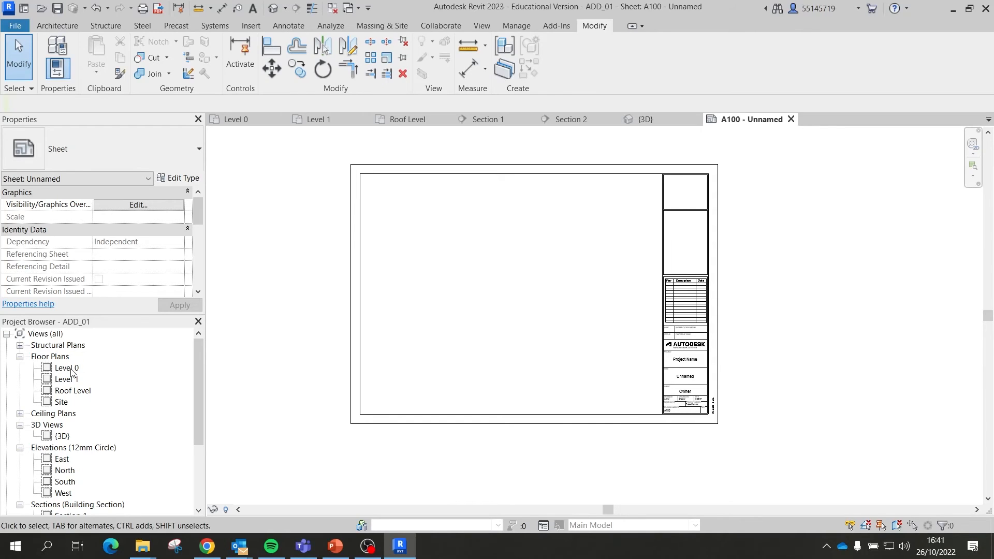
Step: Duplicate the Level 0 floor plan and rename the copy to 'Level 0 Board'
{"action": "left_click", "coordinate": [71, 371]}
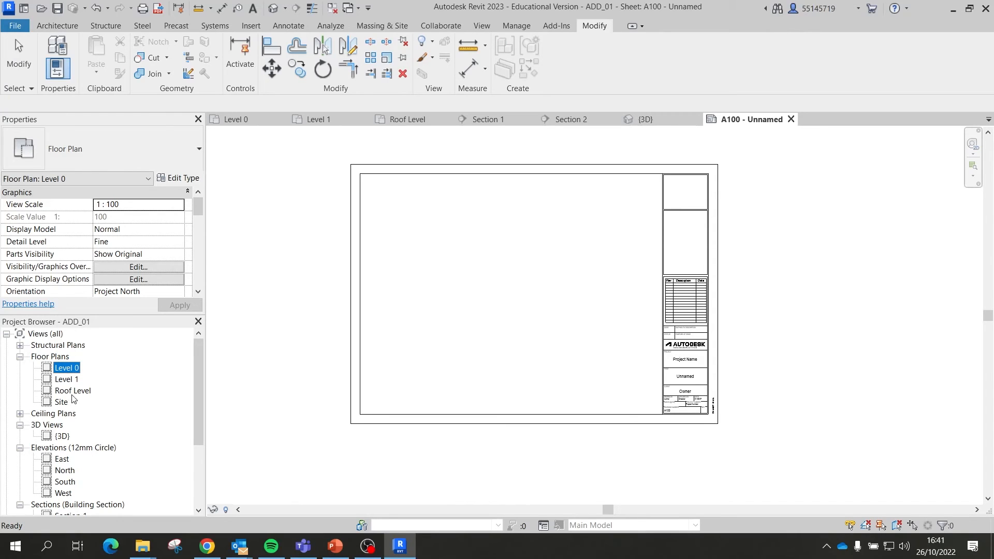
{"action": "left_click", "coordinate": [73, 392], "text": "shift"}
{"action": "right_click", "coordinate": [70, 373]}
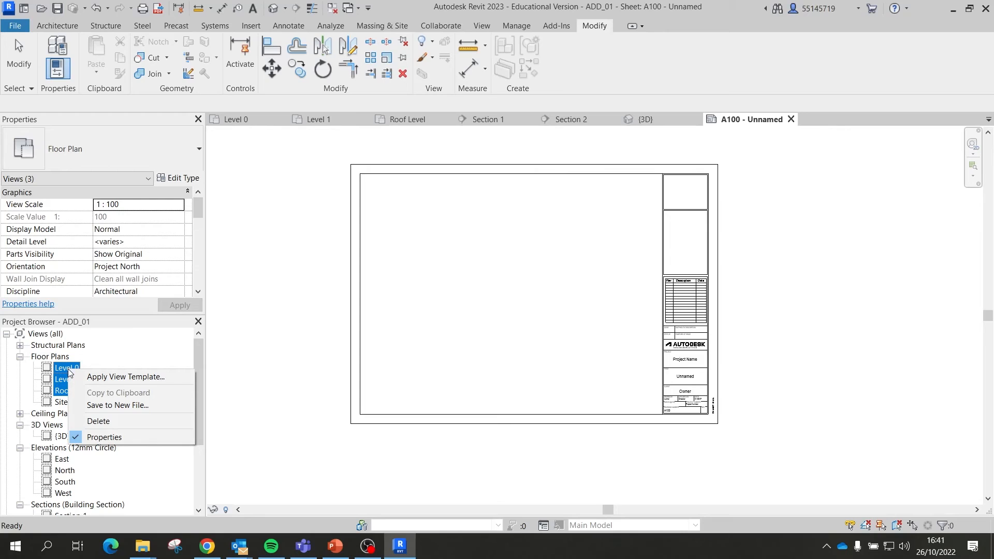
{"action": "key", "text": "Escape"}
{"action": "left_click", "coordinate": [70, 370]}
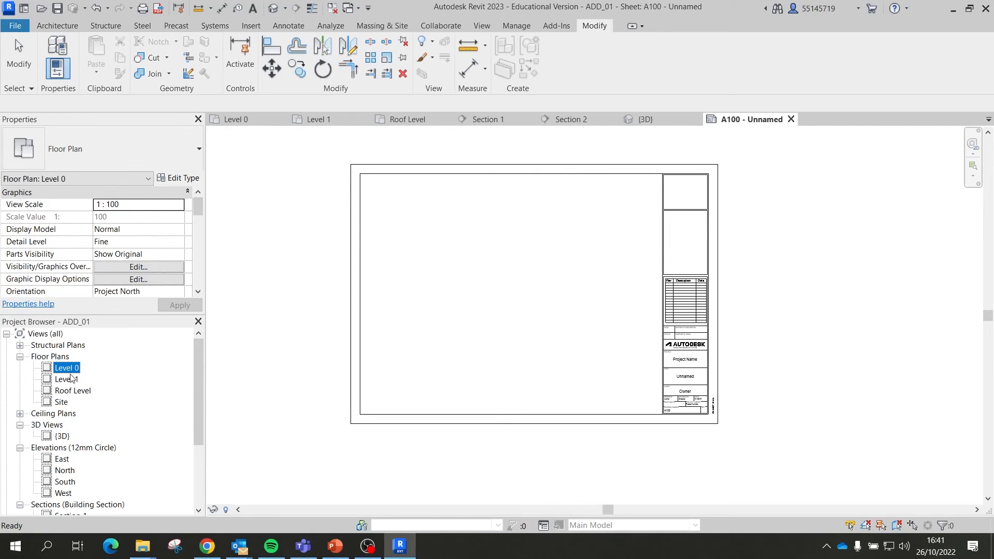
{"action": "right_click", "coordinate": [71, 372]}
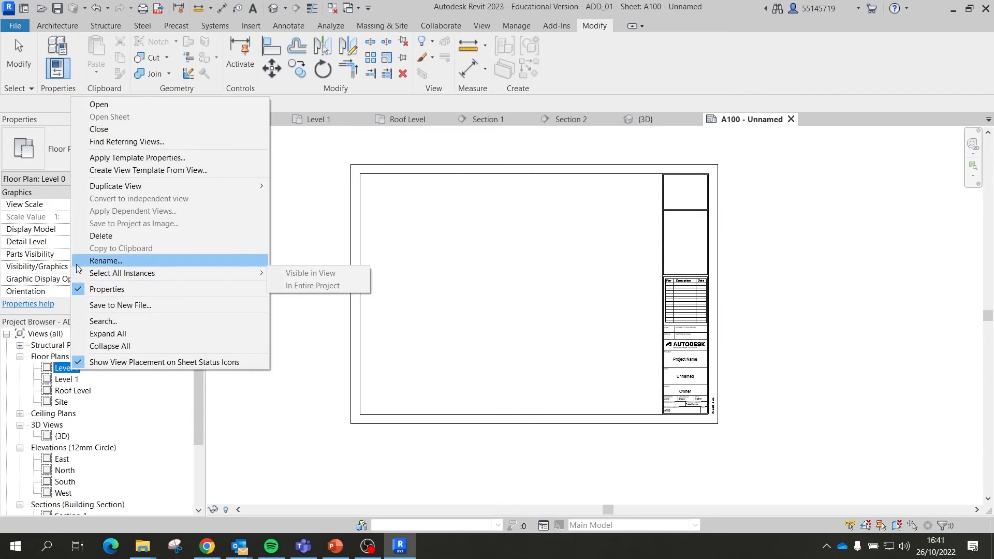
{"action": "mouse_move", "coordinate": [249, 186]}
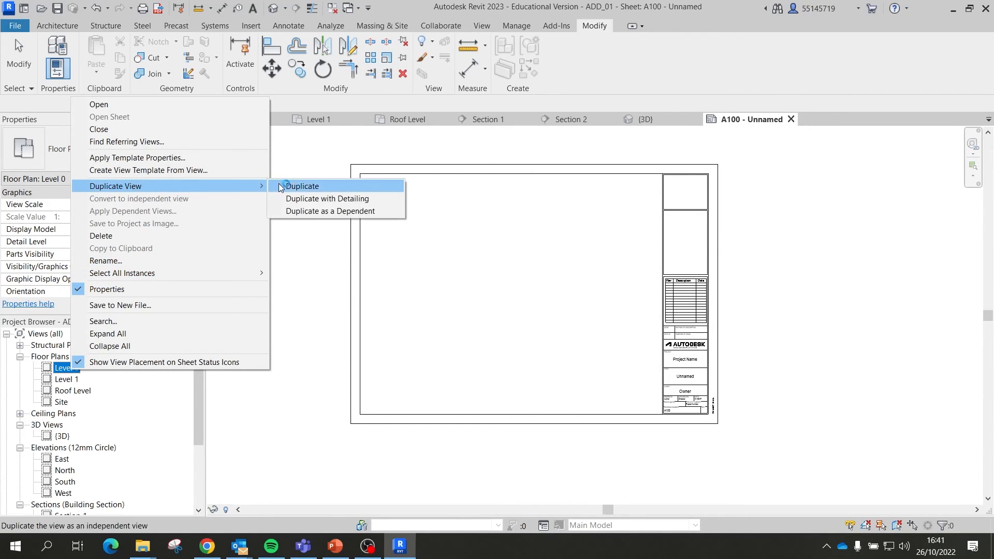
{"action": "left_click", "coordinate": [298, 187]}
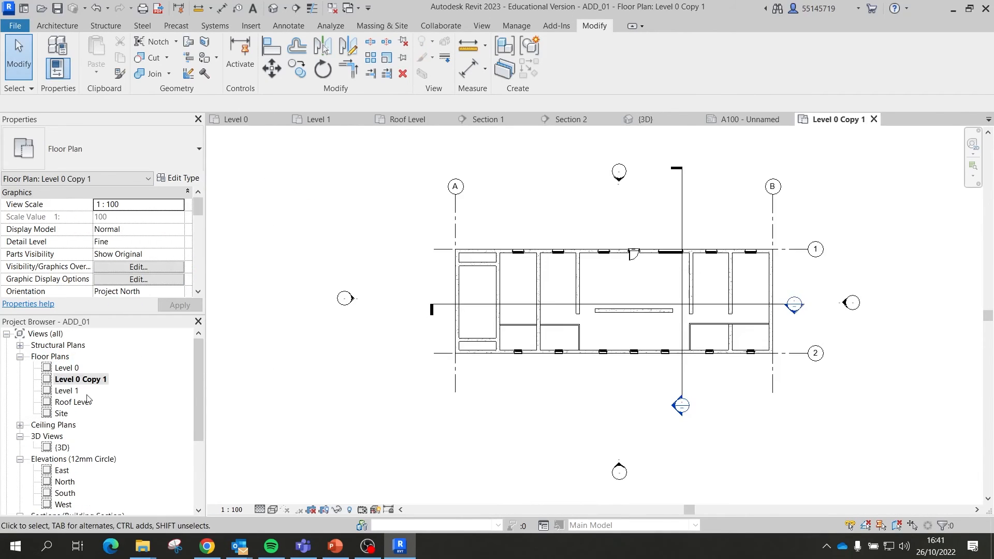
{"action": "right_click", "coordinate": [95, 381]}
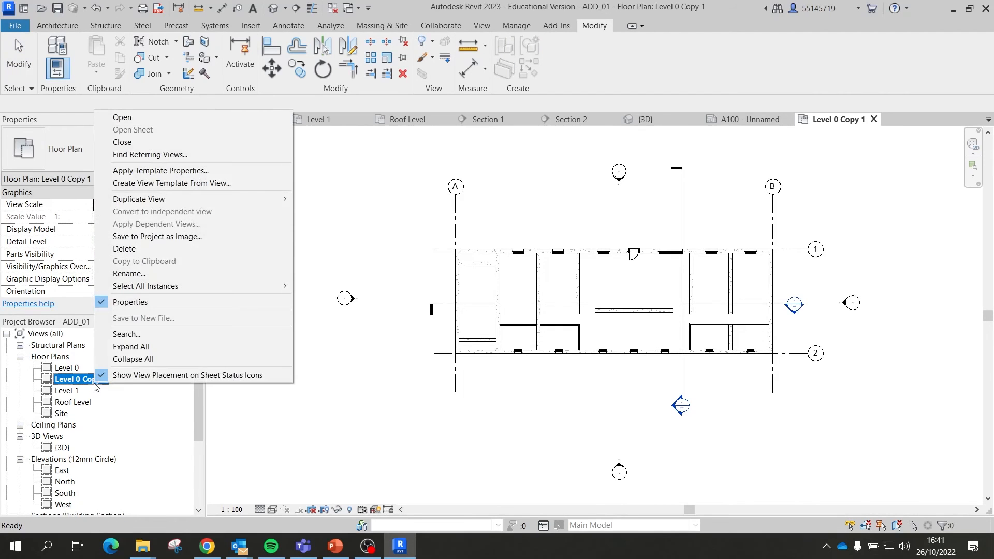
{"action": "left_click", "coordinate": [129, 273]}
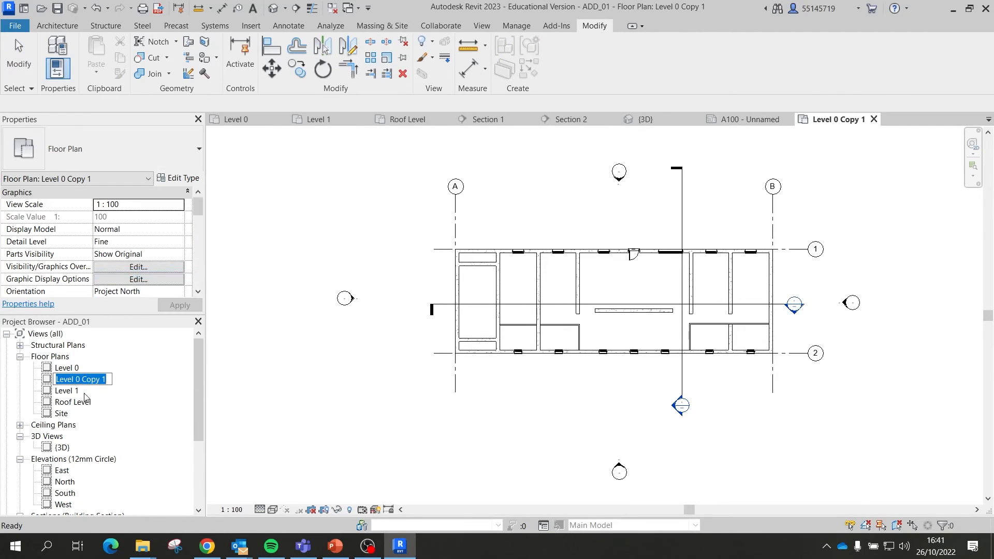
{"action": "key", "text": "End"}
{"action": "key", "text": "shift+Left"}
{"action": "key", "text": "shift+Left"}
{"action": "key", "text": "shift+Left"}
{"action": "key", "text": "shift+Left"}
{"action": "key", "text": "shift+Left"}
{"action": "key", "text": "shift+Left"}
{"action": "type", "text": "Board"}
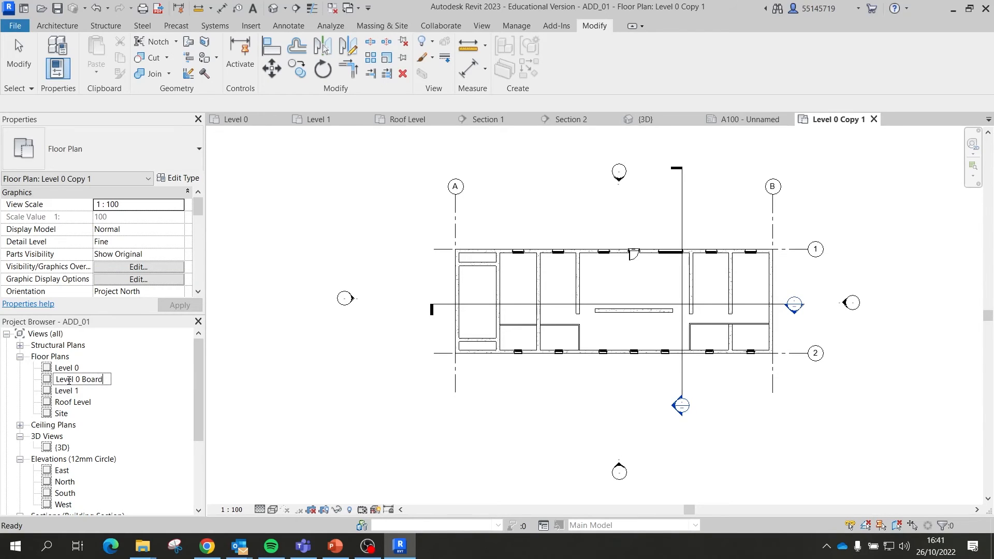
{"action": "key", "text": "Return"}
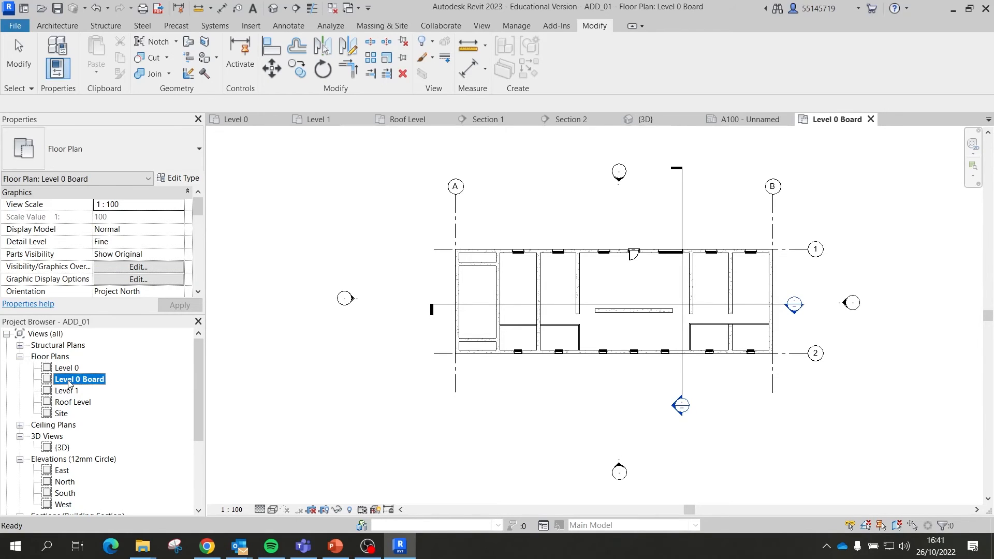
Step: Duplicate the Level 1 floor plan and rename the copy to 'Level 1 Board'
{"action": "left_click", "coordinate": [72, 391]}
{"action": "right_click", "coordinate": [73, 391]}
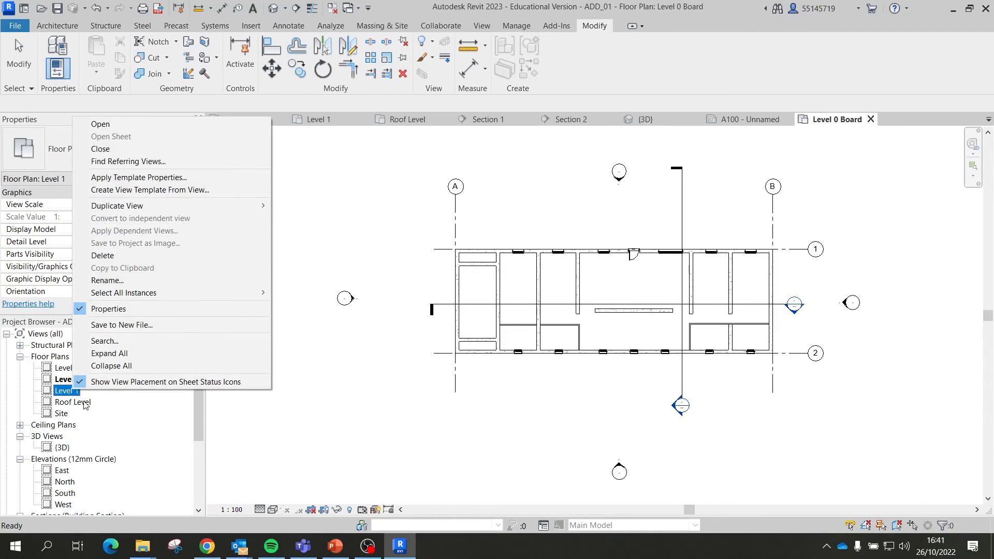
{"action": "mouse_move", "coordinate": [168, 206]}
{"action": "left_click", "coordinate": [290, 206]}
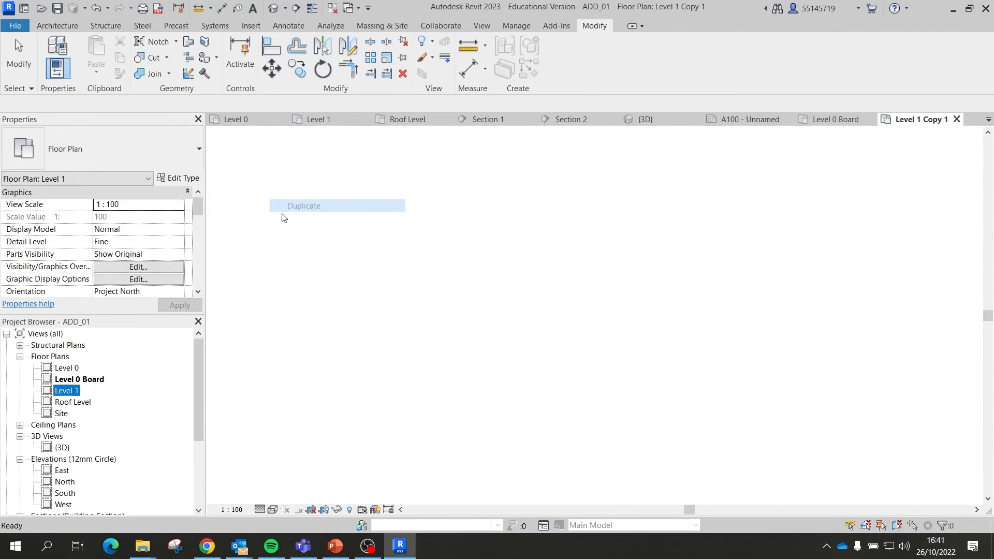
{"action": "right_click", "coordinate": [93, 402]}
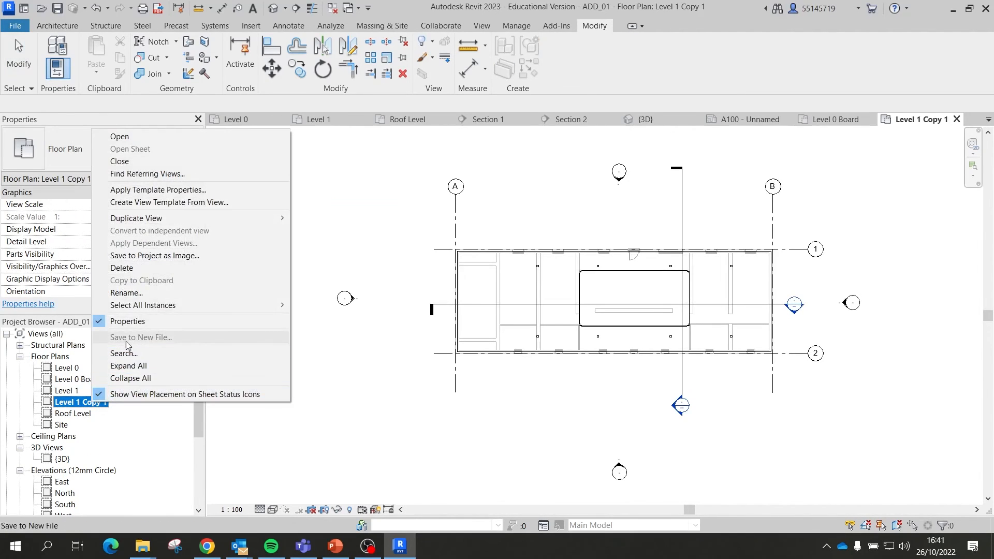
{"action": "left_click", "coordinate": [126, 292]}
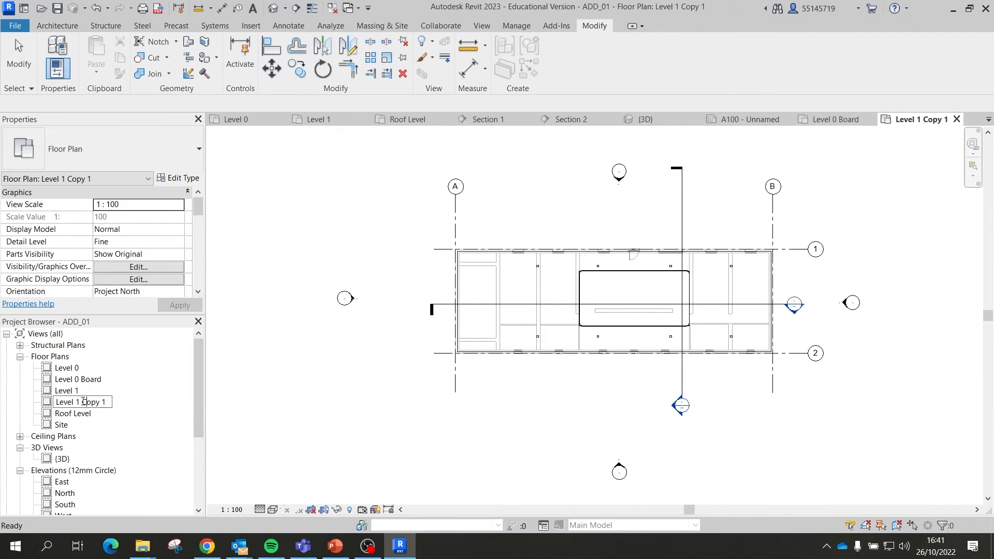
{"action": "left_click_drag", "start_coordinate": [83, 402], "coordinate": [111, 402]}
{"action": "type", "text": "Board"}
{"action": "key", "text": "Return"}
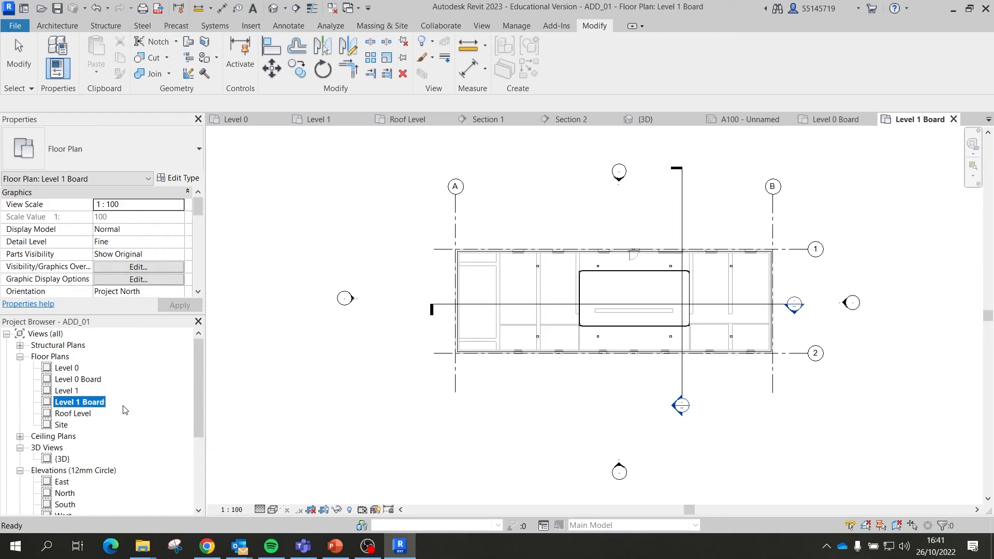
Step: Duplicate the Roof Level floor plan and rename the copy to 'Roof Level Board'
{"action": "left_click", "coordinate": [89, 414]}
{"action": "right_click", "coordinate": [88, 414]}
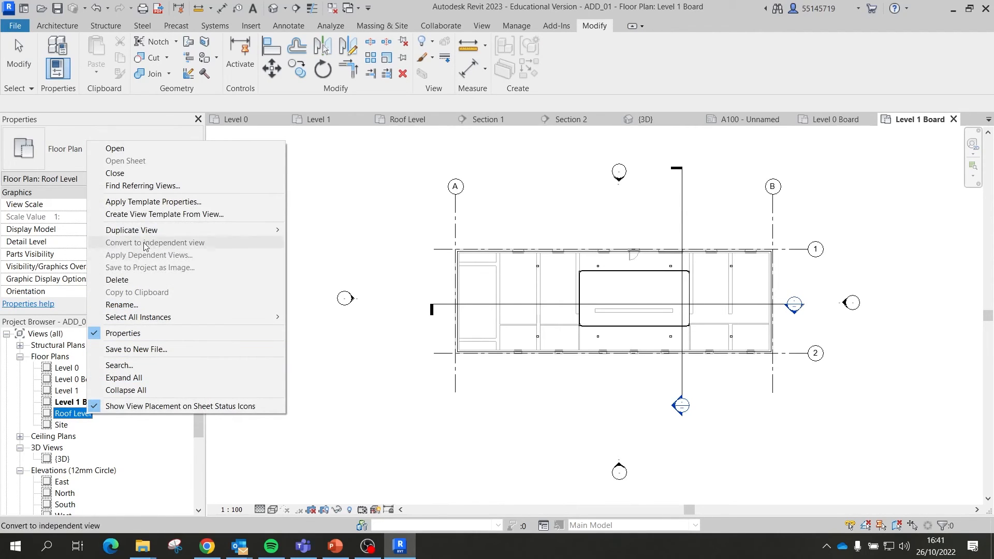
{"action": "mouse_move", "coordinate": [155, 230]}
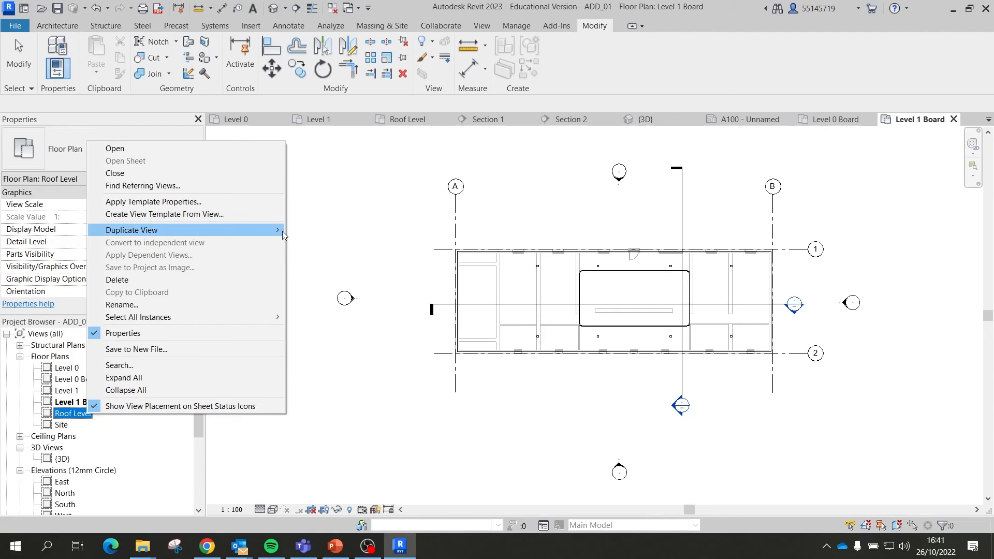
{"action": "left_click", "coordinate": [314, 229]}
{"action": "right_click", "coordinate": [103, 424]}
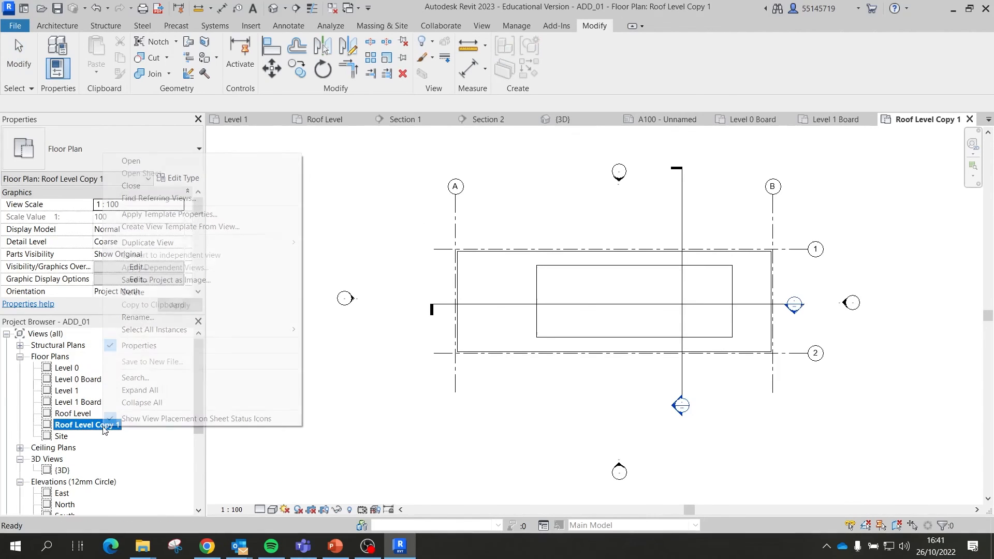
{"action": "left_click", "coordinate": [136, 317]}
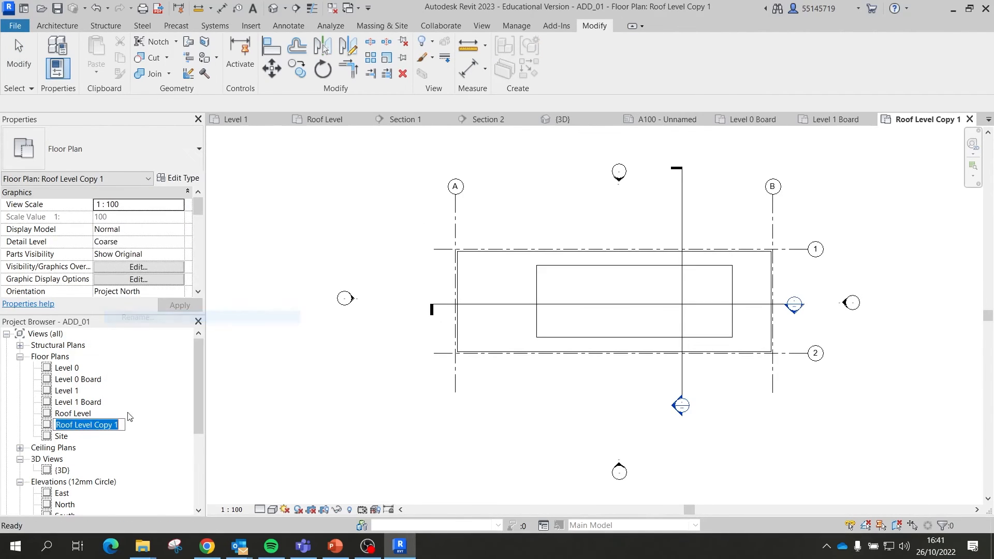
{"action": "left_click", "coordinate": [103, 425]}
{"action": "left_click_drag", "start_coordinate": [96, 425], "coordinate": [133, 426]}
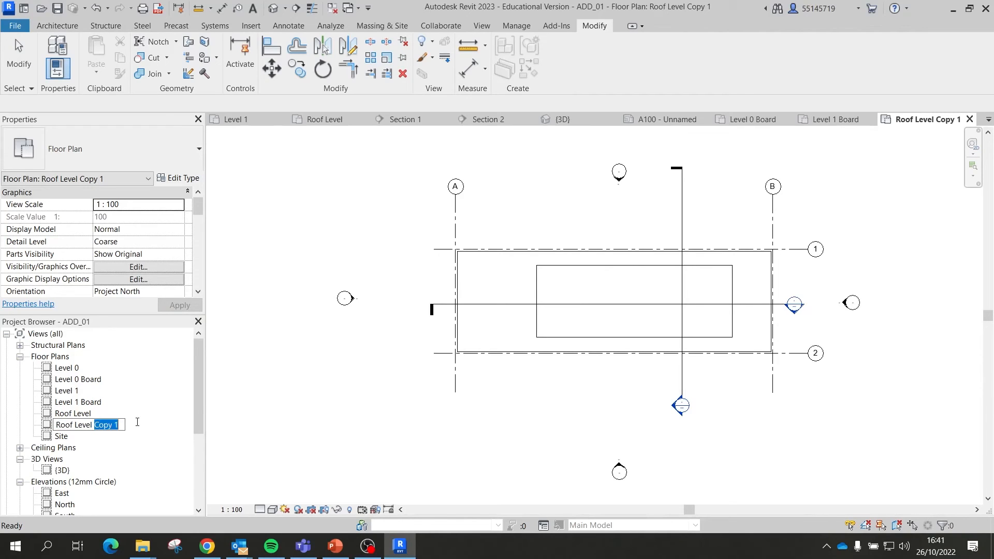
{"action": "type", "text": "Board"}
{"action": "key", "text": "Return"}
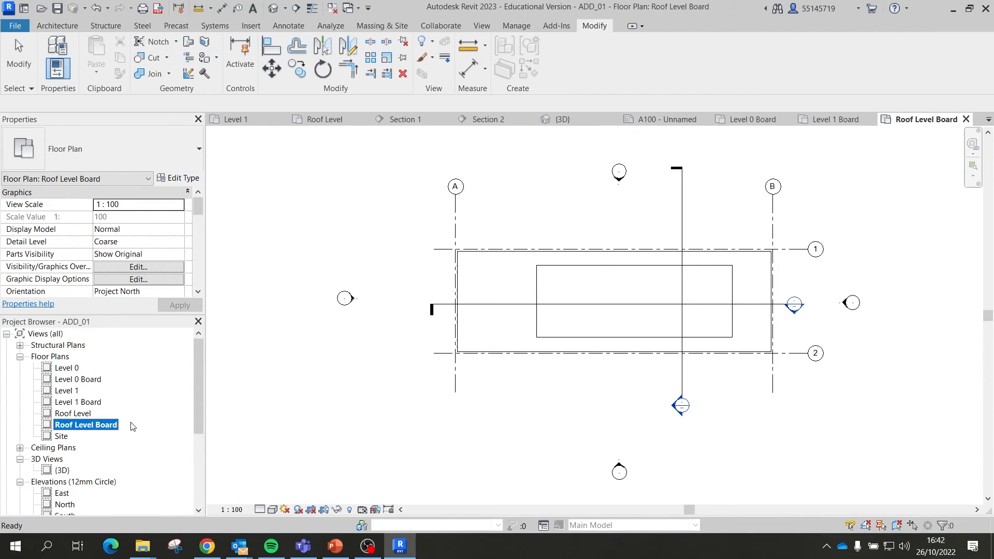
Step: Open the Level 0 Board plan and zoom around the ground-floor layout between grids 1 and 2
{"action": "double_click", "coordinate": [96, 382]}
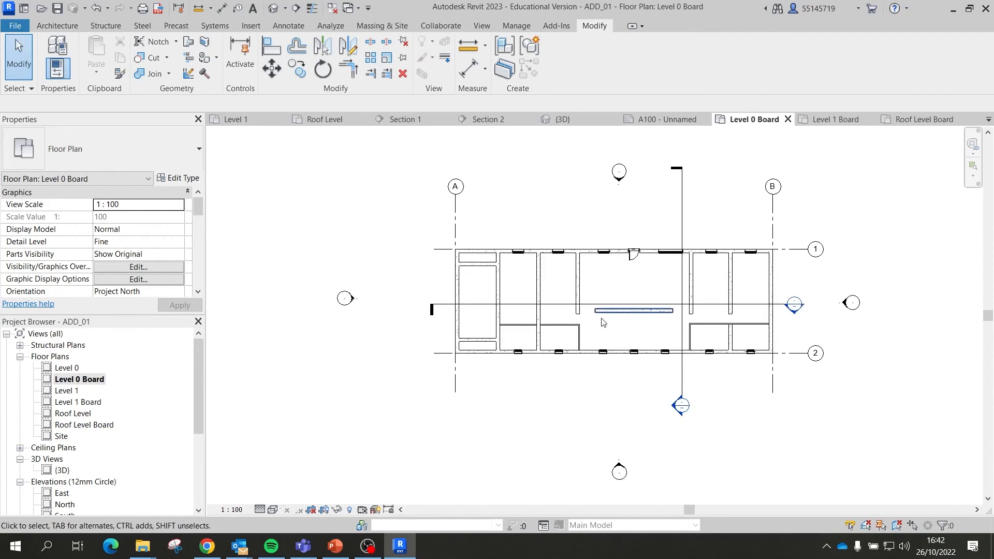
{"action": "scroll", "coordinate": [568, 333], "scroll_direction": "up", "scroll_amount": 3}
{"action": "scroll", "coordinate": [400, 397], "scroll_direction": "down", "scroll_amount": 2}
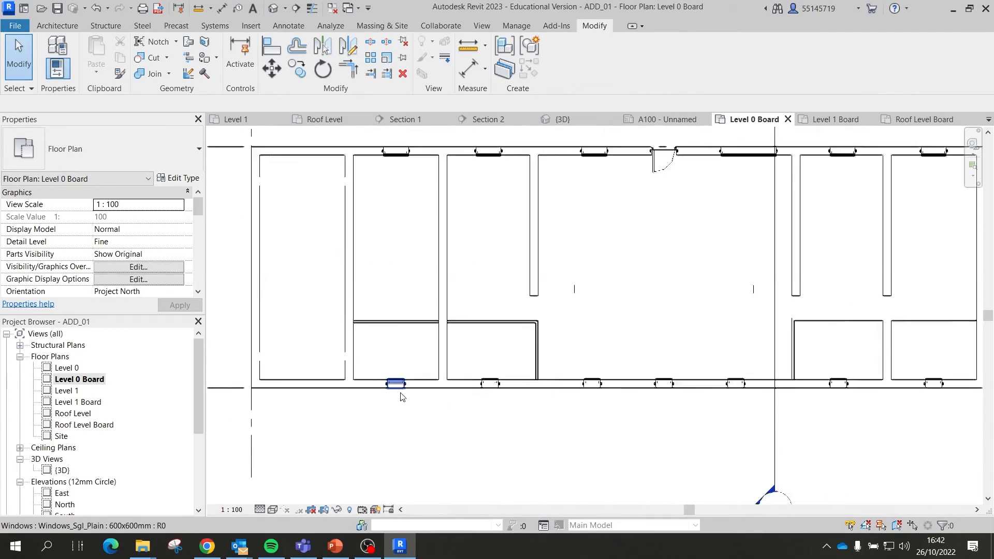
{"action": "scroll", "coordinate": [632, 310], "scroll_direction": "up", "scroll_amount": 1}
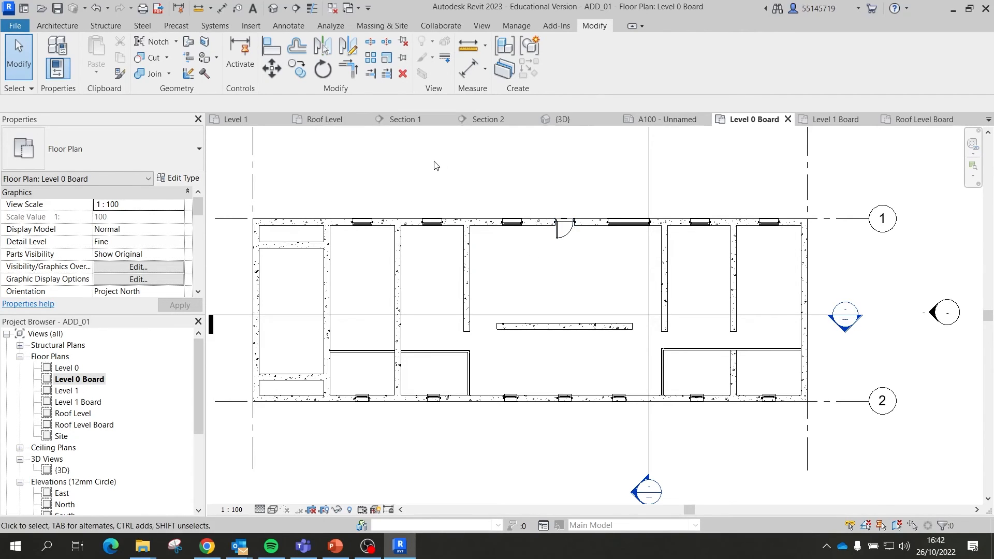
{"action": "scroll", "coordinate": [647, 209], "scroll_direction": "down", "scroll_amount": 2}
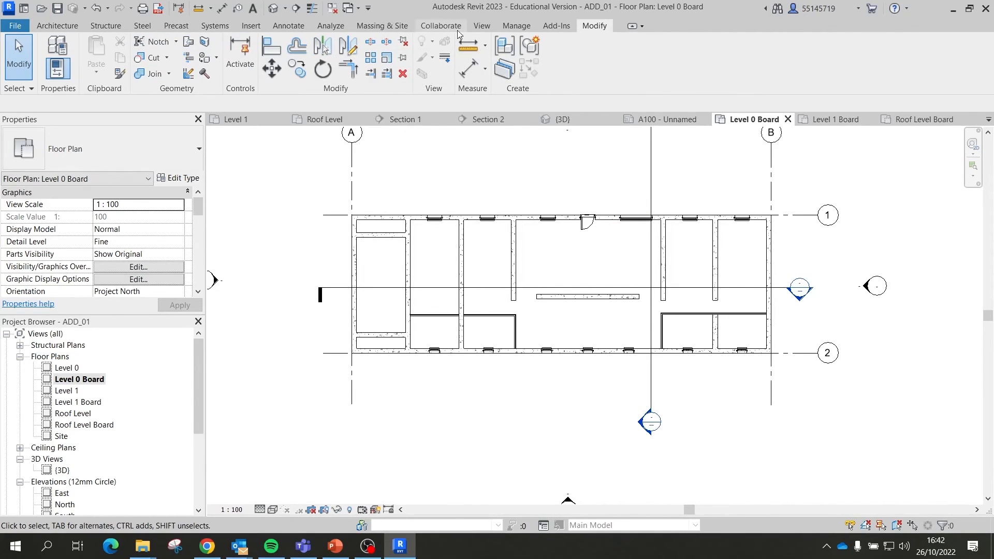
{"action": "left_click", "coordinate": [480, 27]}
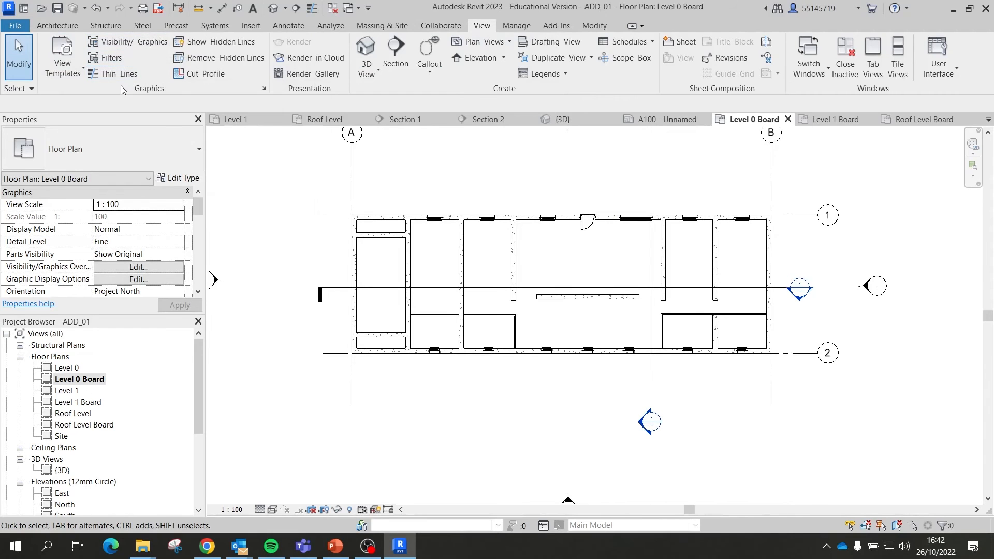
Step: Show Visibility/Graphic Overrides for Level 0 Board, moving the dialog up to reveal the plan
{"action": "left_click", "coordinate": [148, 45]}
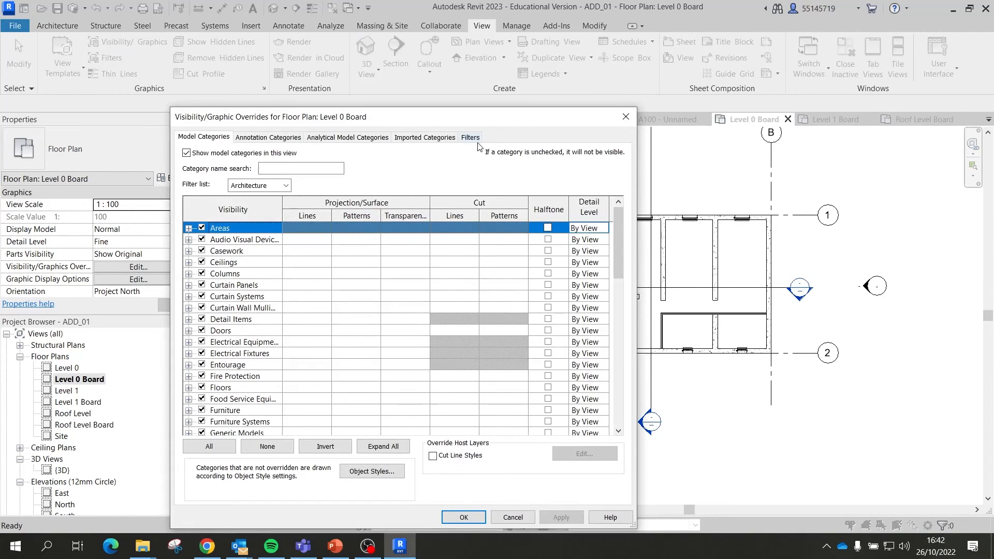
{"action": "left_click", "coordinate": [626, 116]}
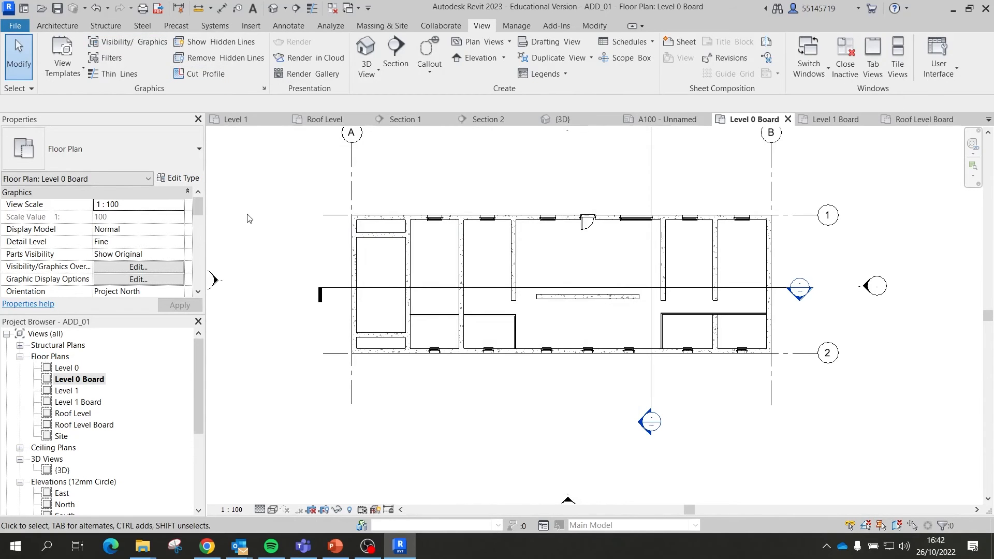
{"action": "key", "text": "v"}
{"action": "key", "text": "v"}
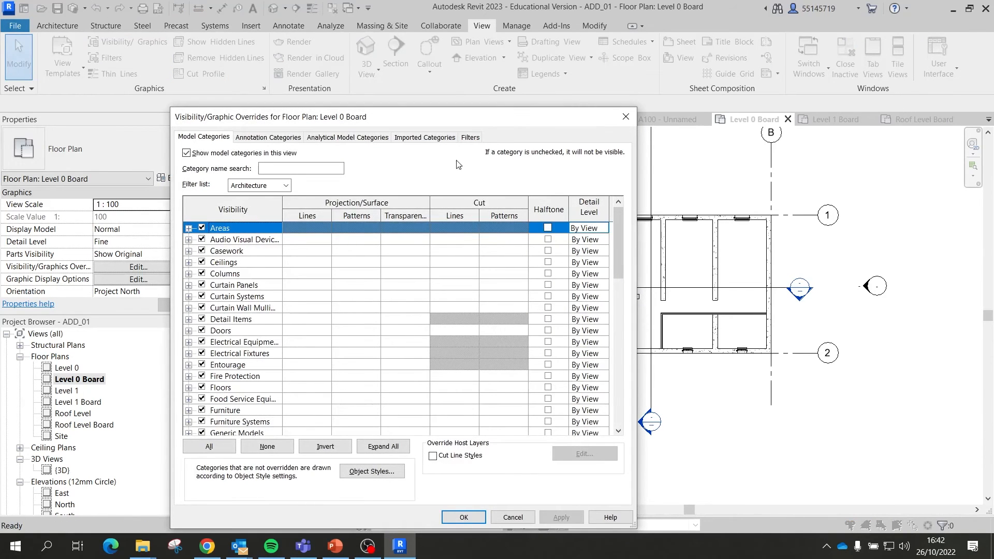
{"action": "left_click", "coordinate": [617, 118]}
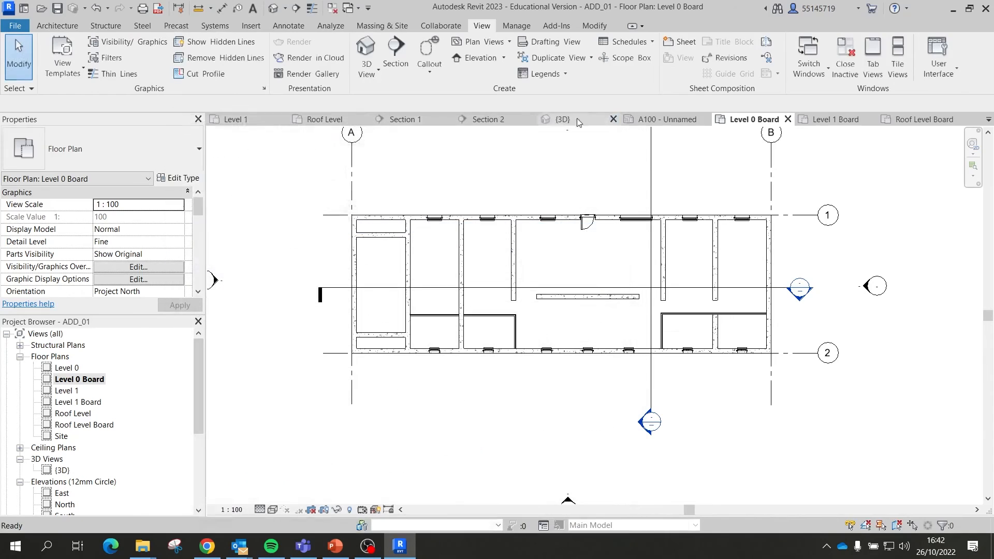
{"action": "left_click", "coordinate": [135, 43]}
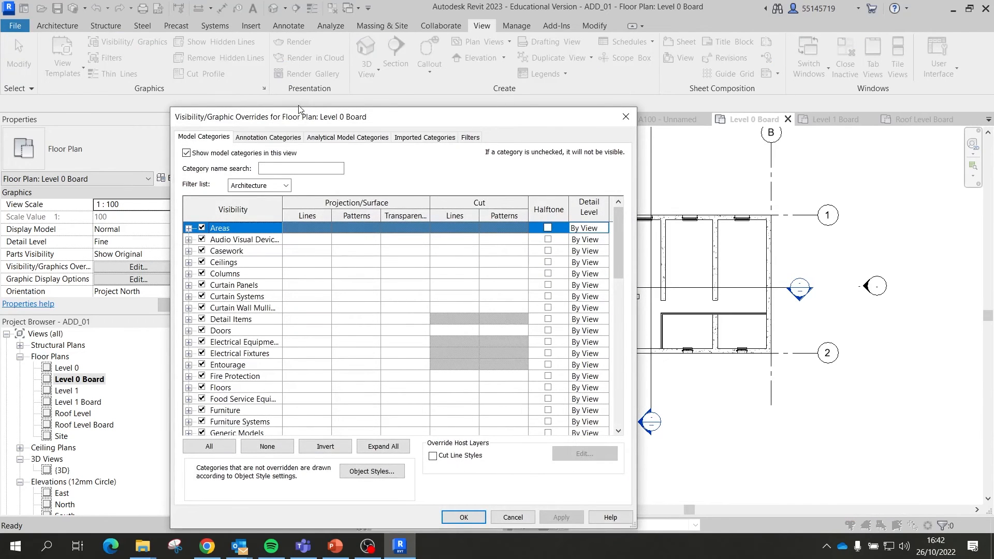
{"action": "left_click_drag", "start_coordinate": [298, 109], "coordinate": [297, 44]}
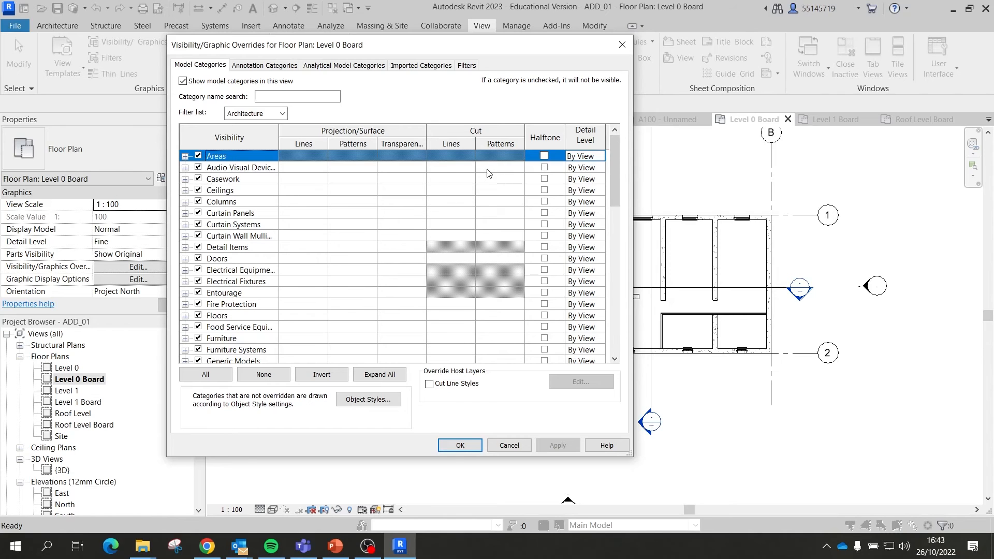
Step: Override the Walls cut lines to a Solid pattern, Black colour, line weight 4, and apply
{"action": "scroll", "coordinate": [362, 223], "scroll_direction": "down", "scroll_amount": 3}
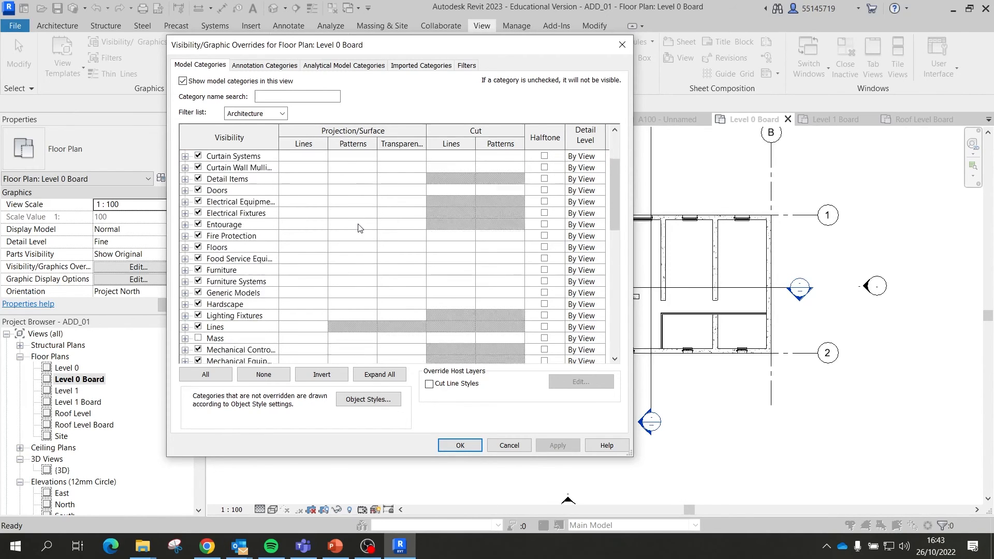
{"action": "left_click_drag", "start_coordinate": [615, 220], "coordinate": [601, 338]}
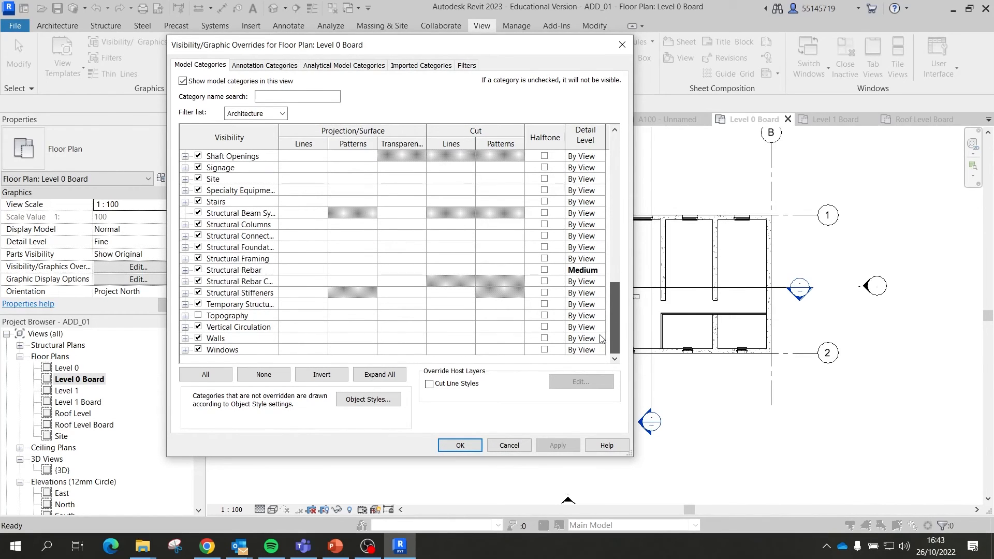
{"action": "left_click", "coordinate": [461, 339]}
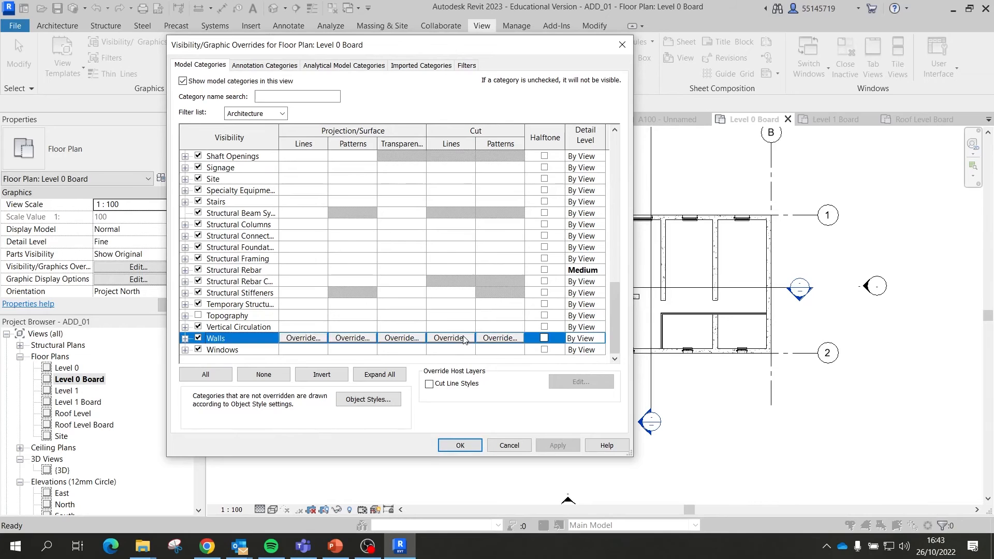
{"action": "left_click", "coordinate": [457, 339]}
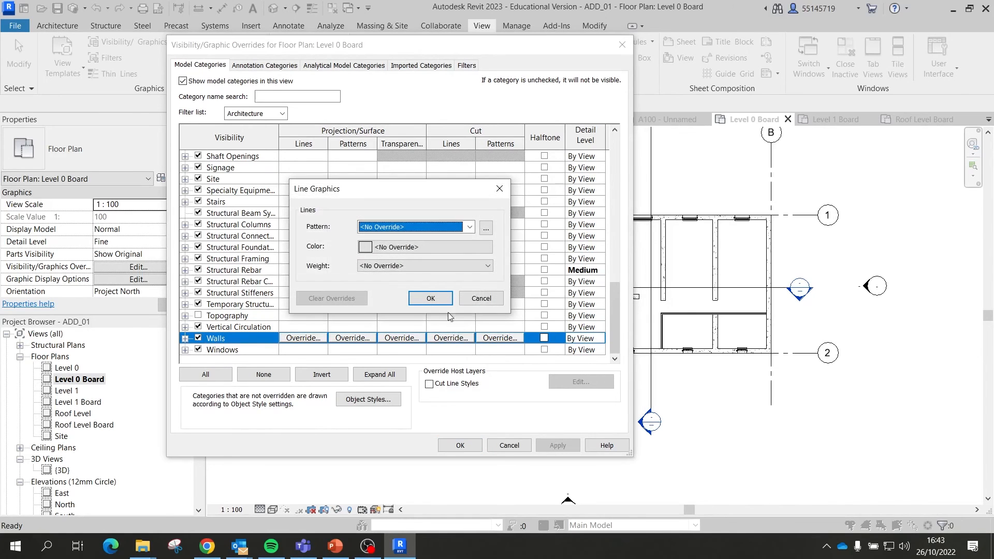
{"action": "left_click", "coordinate": [470, 230]}
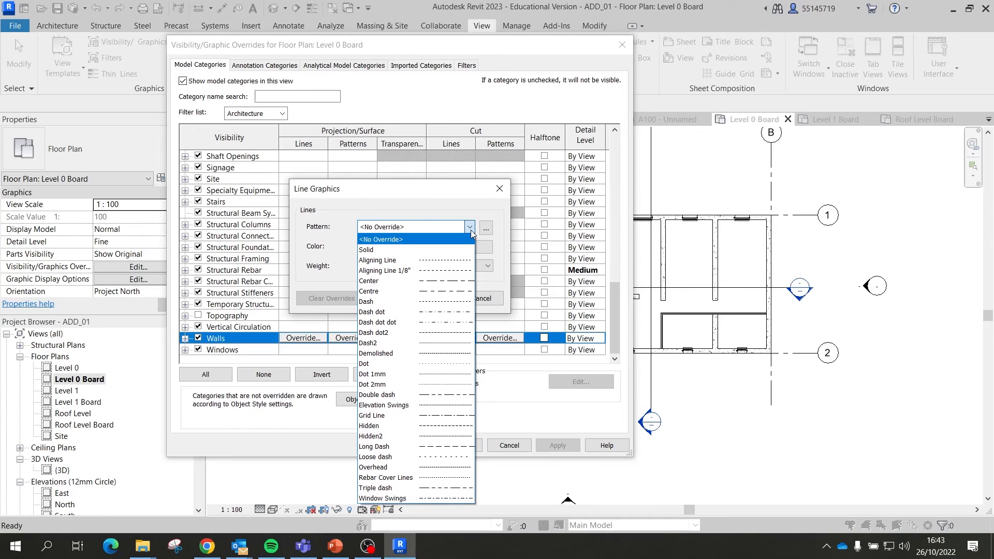
{"action": "key", "text": "Down"}
{"action": "key", "text": "Return"}
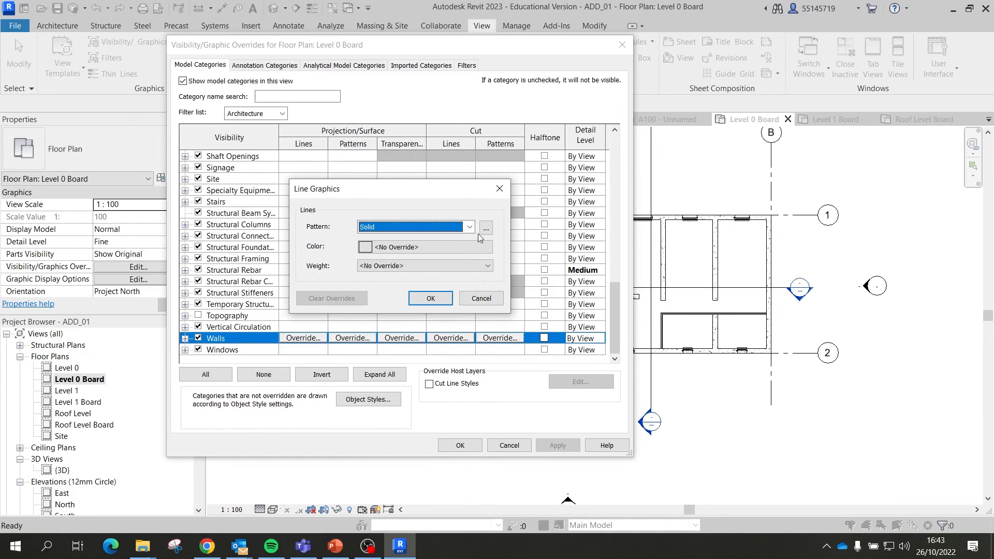
{"action": "left_click", "coordinate": [416, 248]}
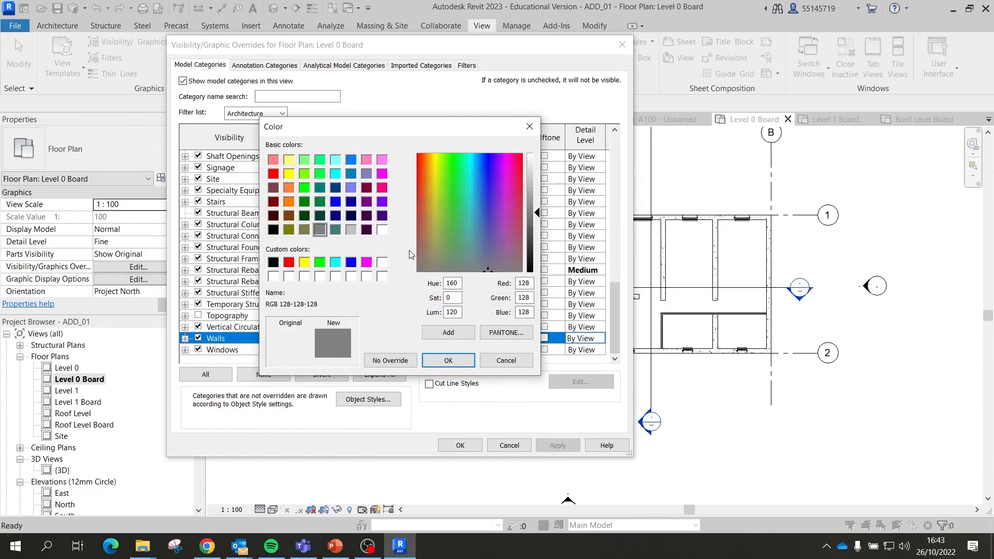
{"action": "left_click", "coordinate": [274, 262]}
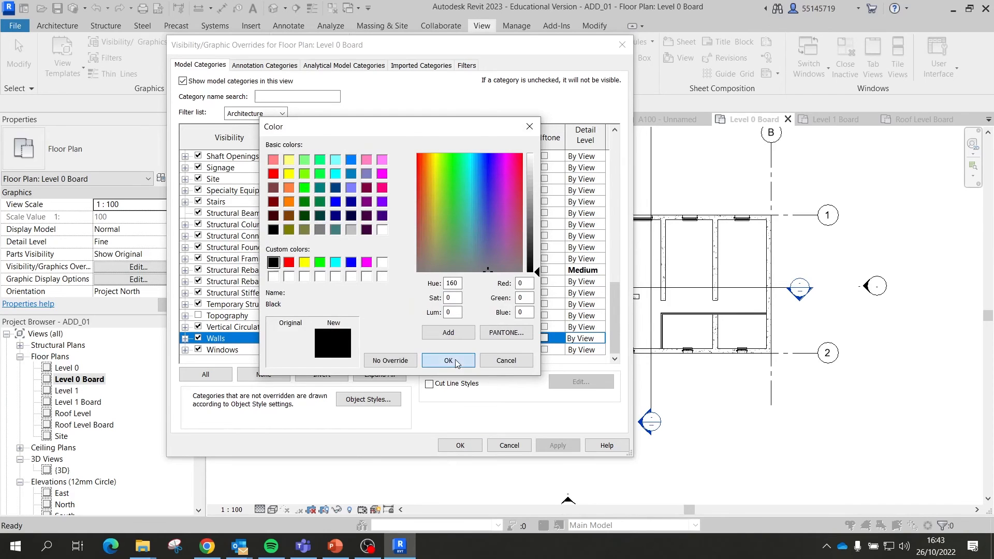
{"action": "left_click", "coordinate": [448, 361]}
{"action": "left_click", "coordinate": [400, 266]}
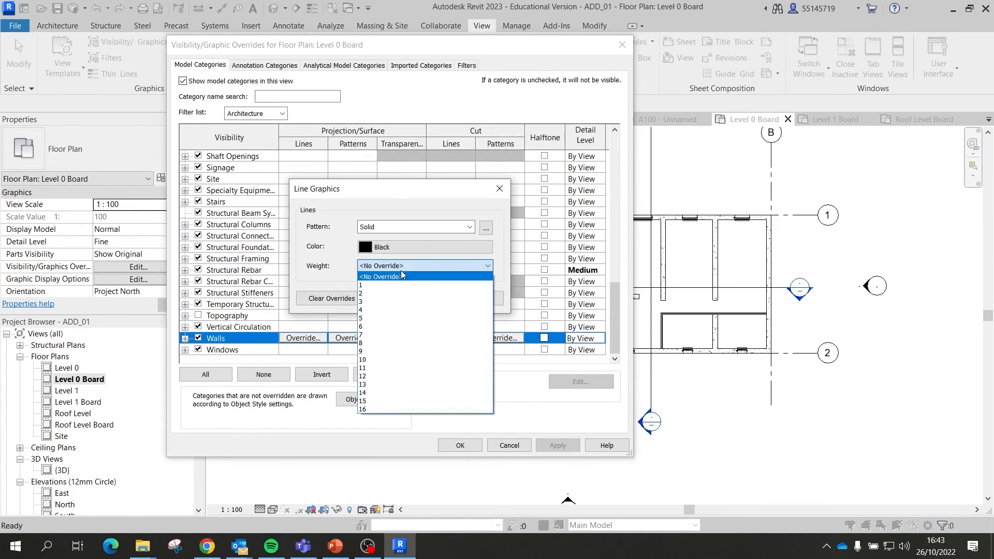
{"action": "left_click", "coordinate": [382, 310]}
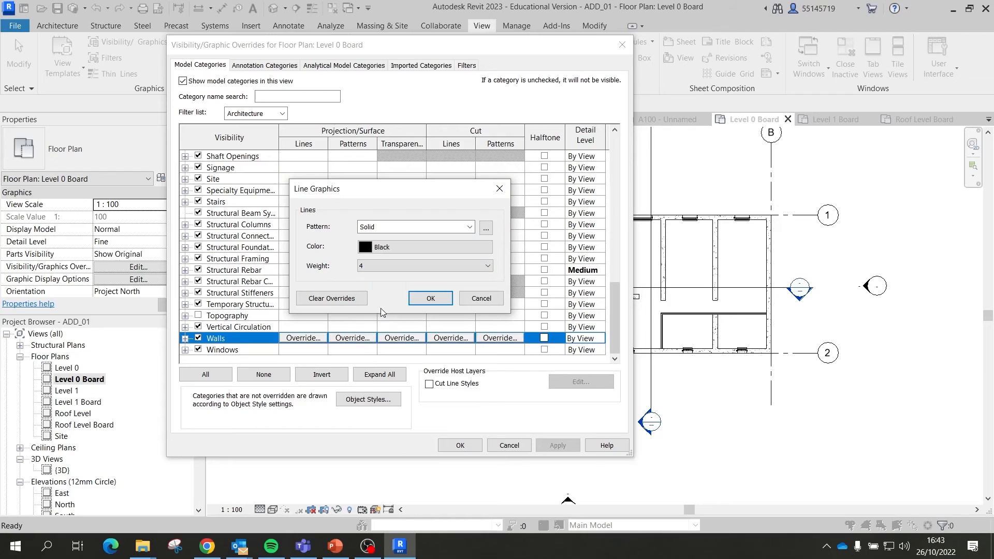
{"action": "left_click", "coordinate": [436, 303]}
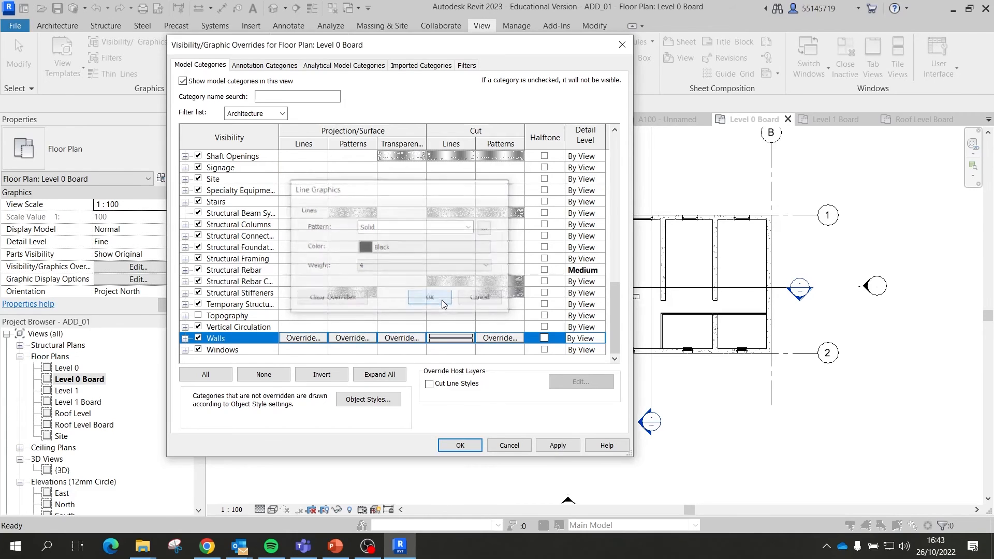
{"action": "left_click", "coordinate": [558, 447]}
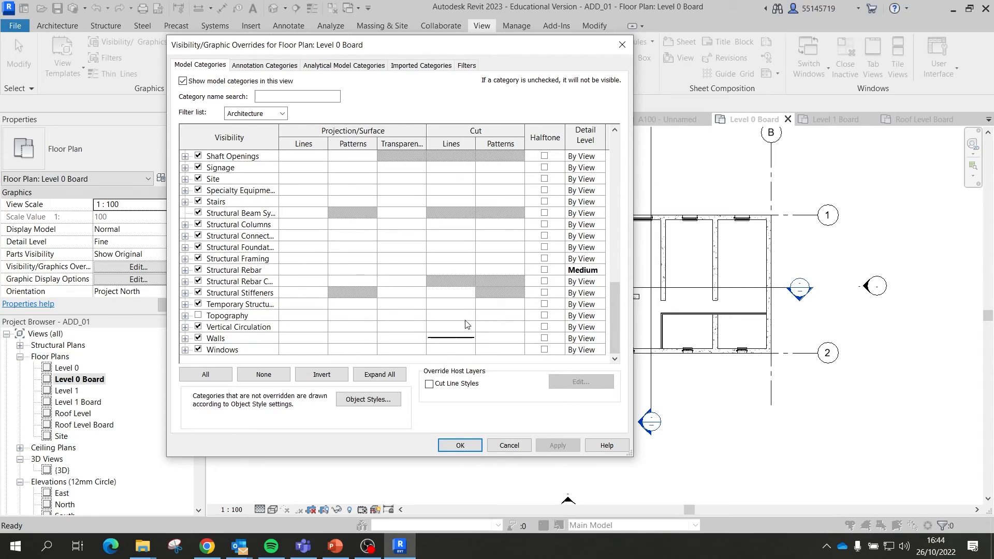
{"action": "left_click_drag", "start_coordinate": [414, 49], "coordinate": [399, 15]}
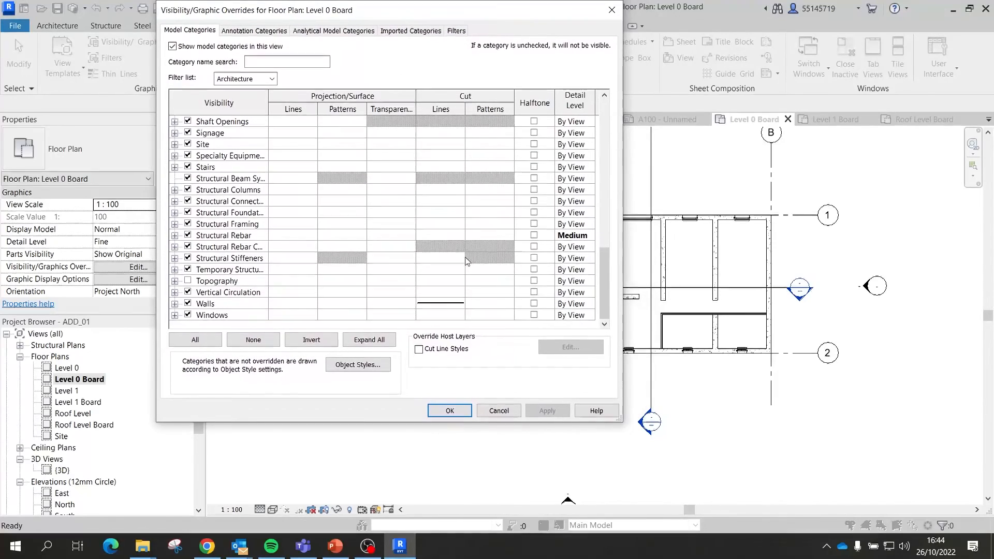
Step: Set both the foreground and background Walls cut patterns to Solid fill
{"action": "left_click", "coordinate": [505, 306]}
{"action": "left_click", "coordinate": [490, 303]}
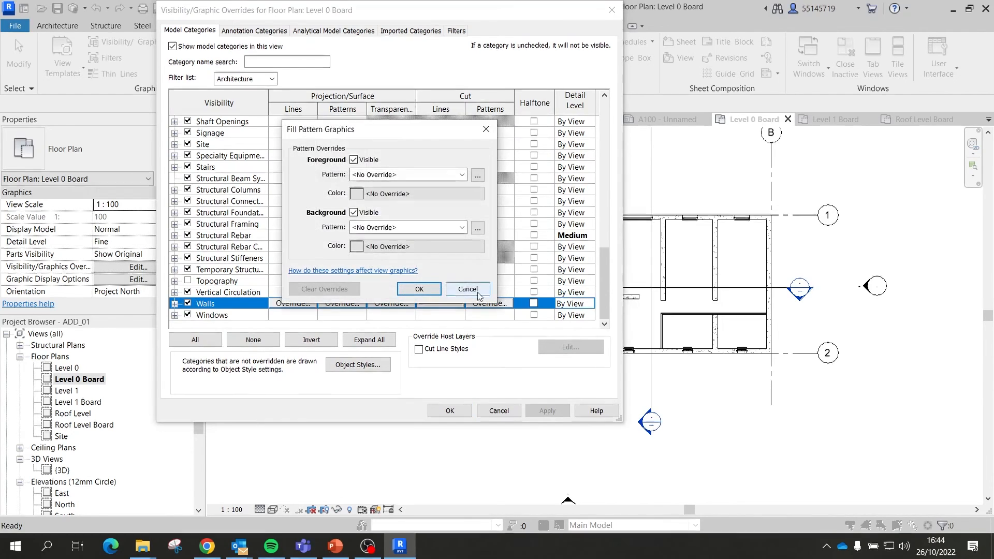
{"action": "left_click", "coordinate": [477, 176]}
{"action": "left_click", "coordinate": [443, 203]}
{"action": "left_click", "coordinate": [398, 339]}
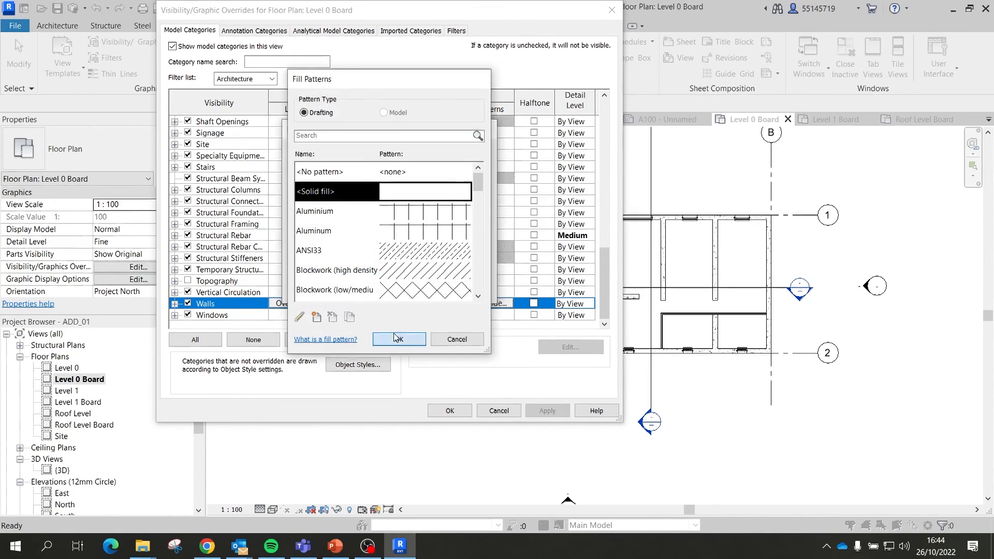
{"action": "left_click", "coordinate": [477, 228]}
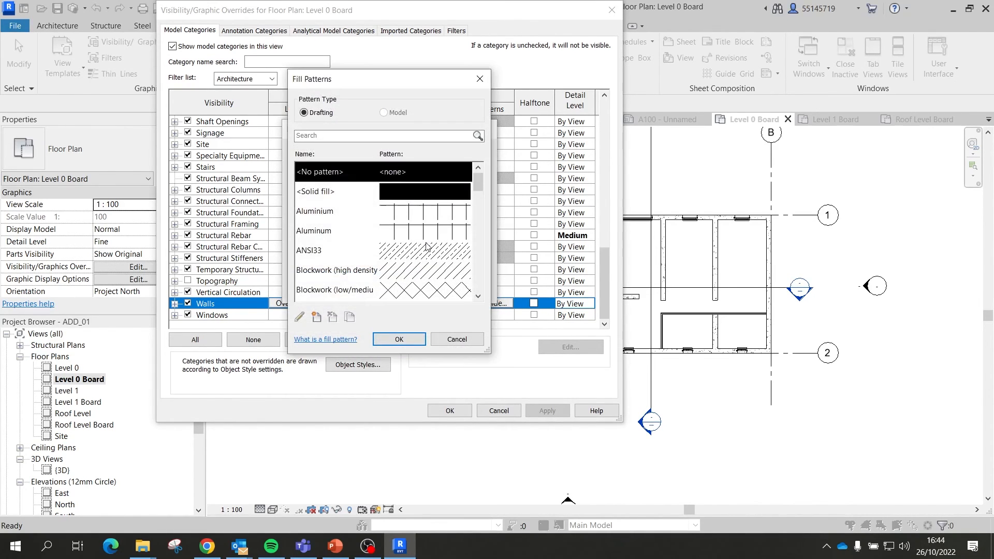
{"action": "left_click", "coordinate": [420, 200]}
{"action": "left_click", "coordinate": [399, 339]}
Step: Colour both Walls cut fills red, apply, and close Visibility/Graphic Overrides
{"action": "left_click", "coordinate": [399, 247]}
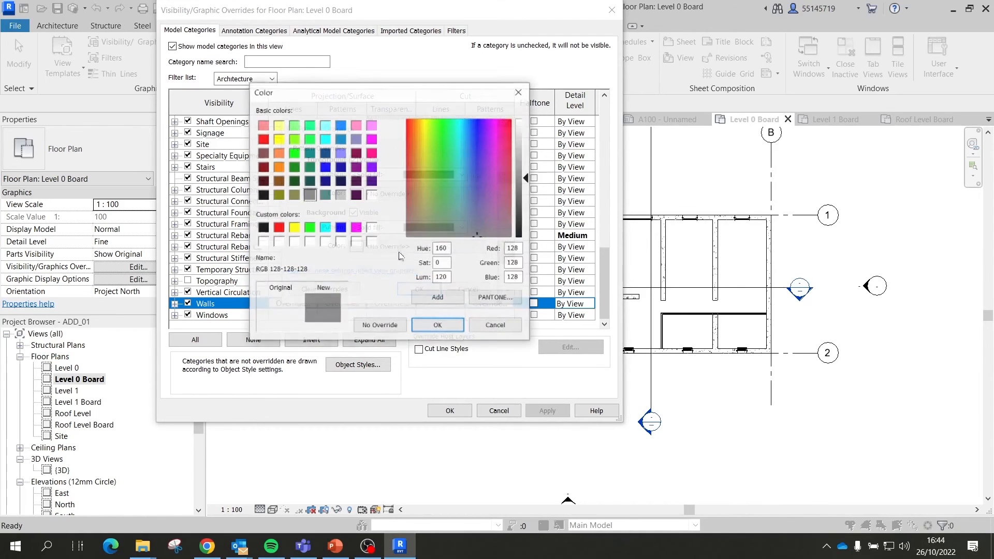
{"action": "left_click", "coordinate": [279, 227]}
{"action": "left_click", "coordinate": [437, 324]}
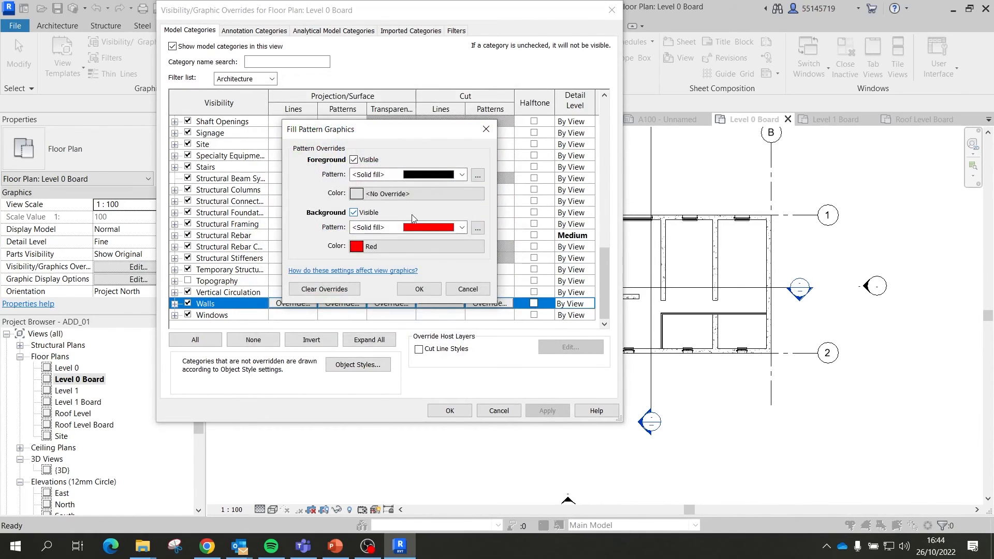
{"action": "left_click", "coordinate": [380, 194]}
{"action": "left_click", "coordinate": [279, 227]}
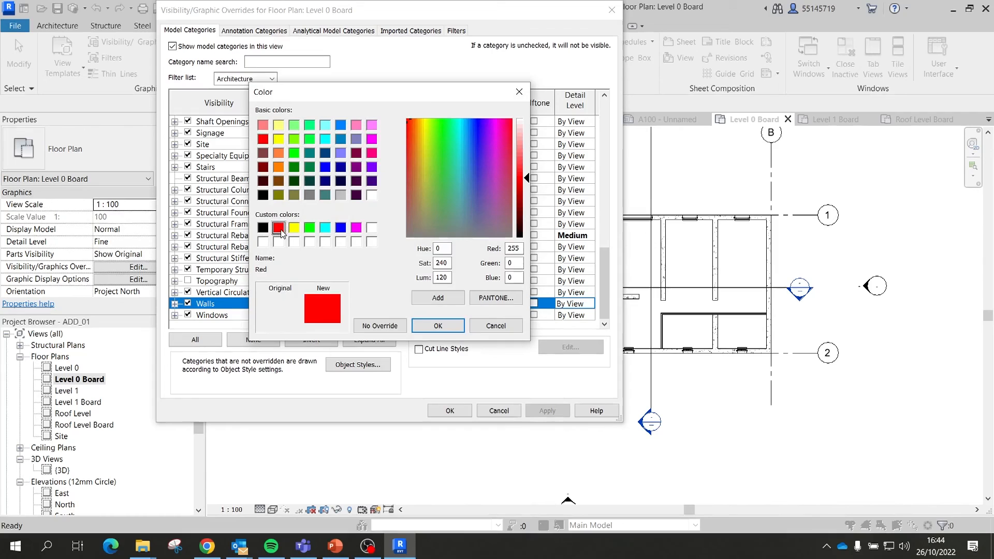
{"action": "left_click", "coordinate": [437, 326]}
{"action": "left_click", "coordinate": [419, 290]}
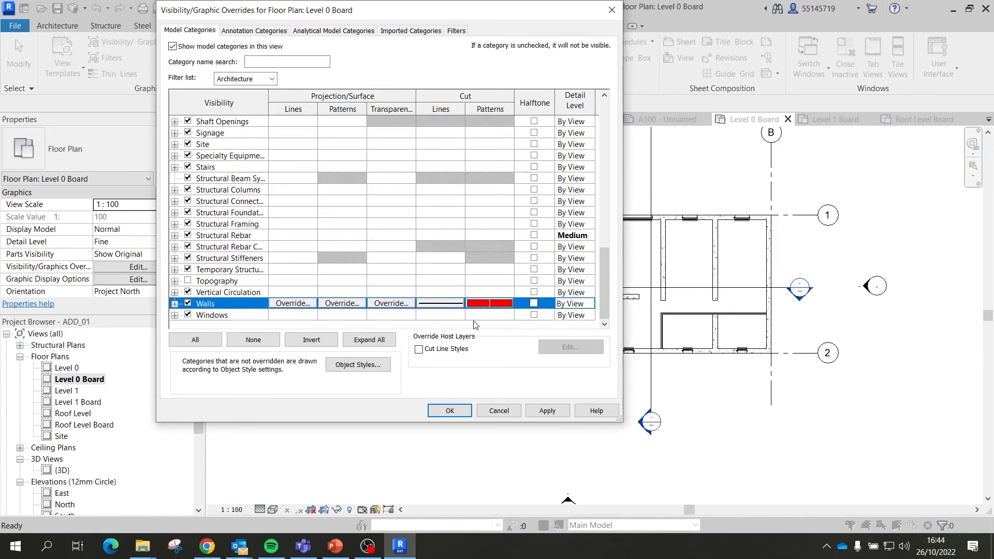
{"action": "left_click", "coordinate": [535, 410]}
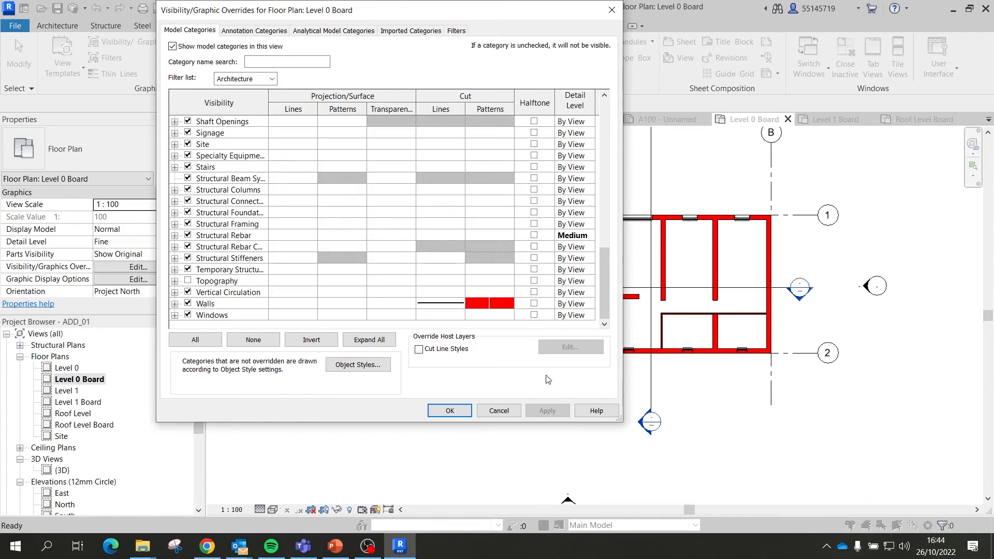
{"action": "left_click", "coordinate": [453, 412]}
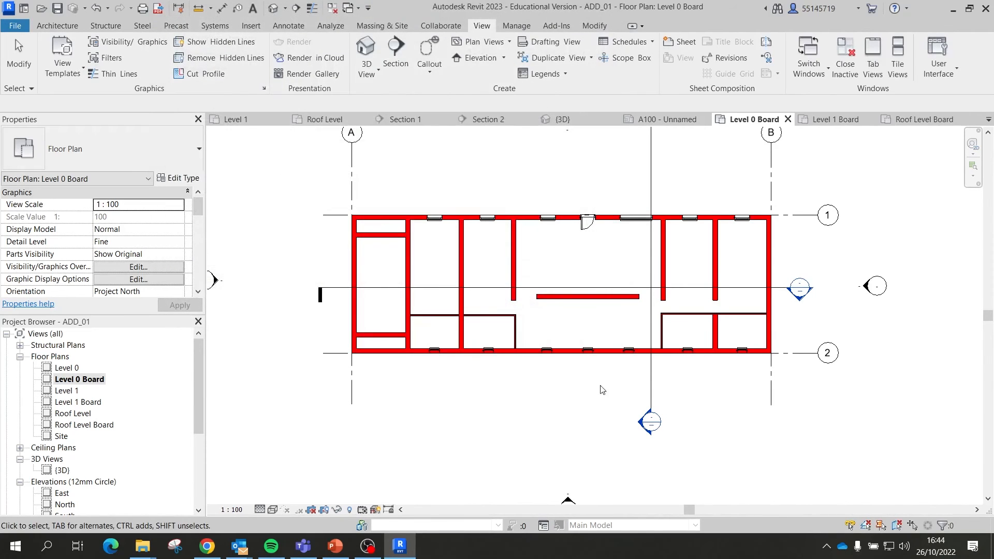
Step: Frame the red-walled building in the Level 0 Board plan and expand the View Templates menu
{"action": "scroll", "coordinate": [599, 388], "scroll_direction": "up", "scroll_amount": 5}
{"action": "scroll", "coordinate": [566, 409], "scroll_direction": "down", "scroll_amount": 5}
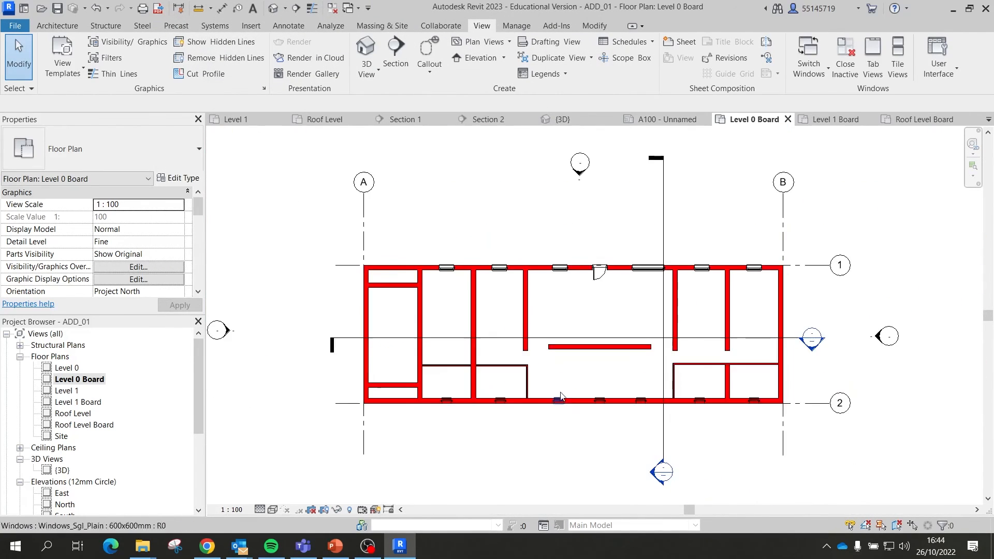
{"action": "scroll", "coordinate": [561, 282], "scroll_direction": "up", "scroll_amount": 4}
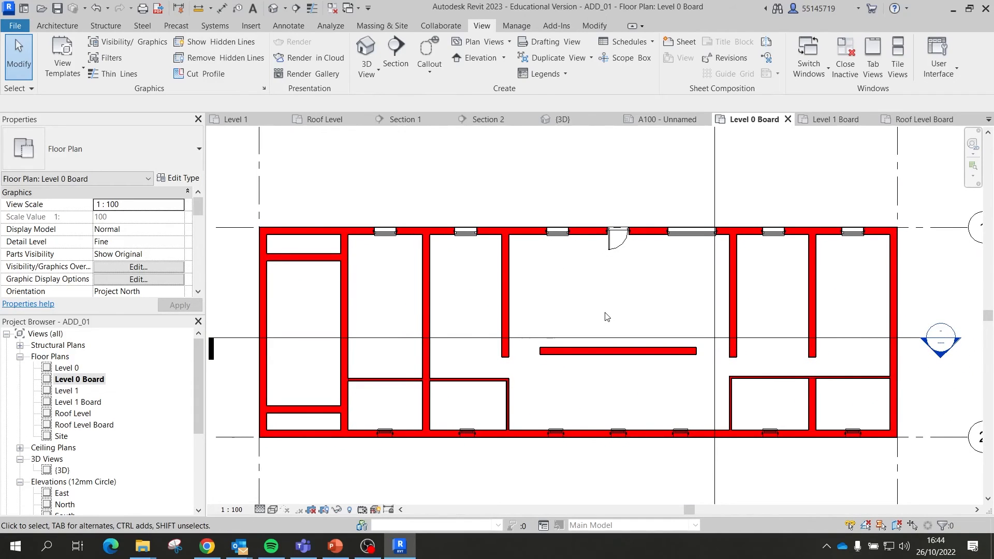
{"action": "scroll", "coordinate": [615, 287], "scroll_direction": "down", "scroll_amount": 3}
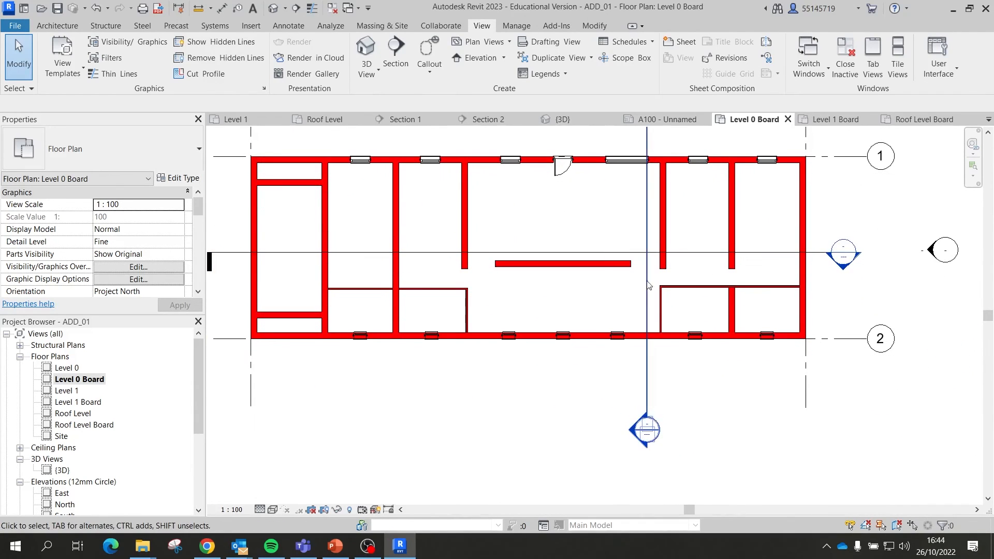
{"action": "middle_click_drag", "start_coordinate": [666, 281], "coordinate": [686, 311]}
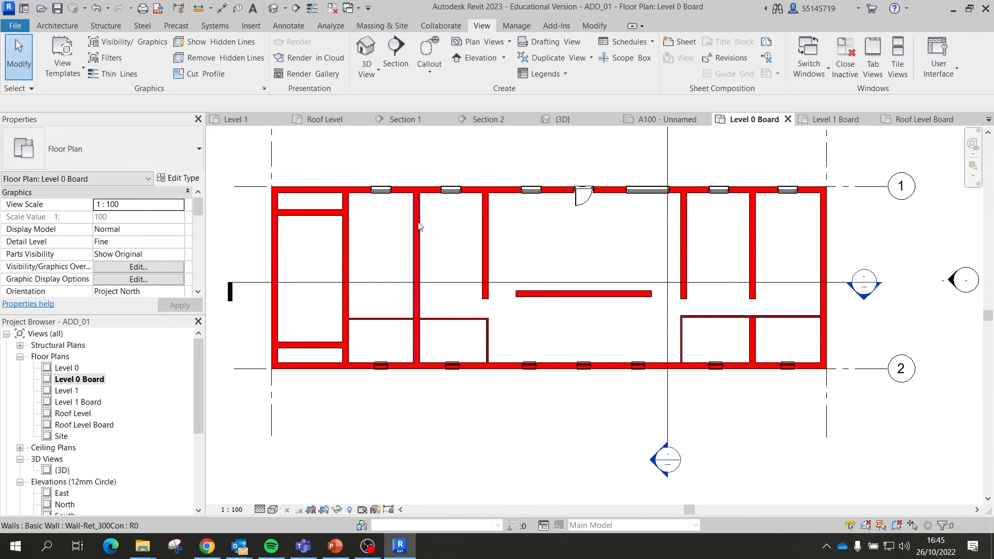
{"action": "left_click", "coordinate": [71, 80]}
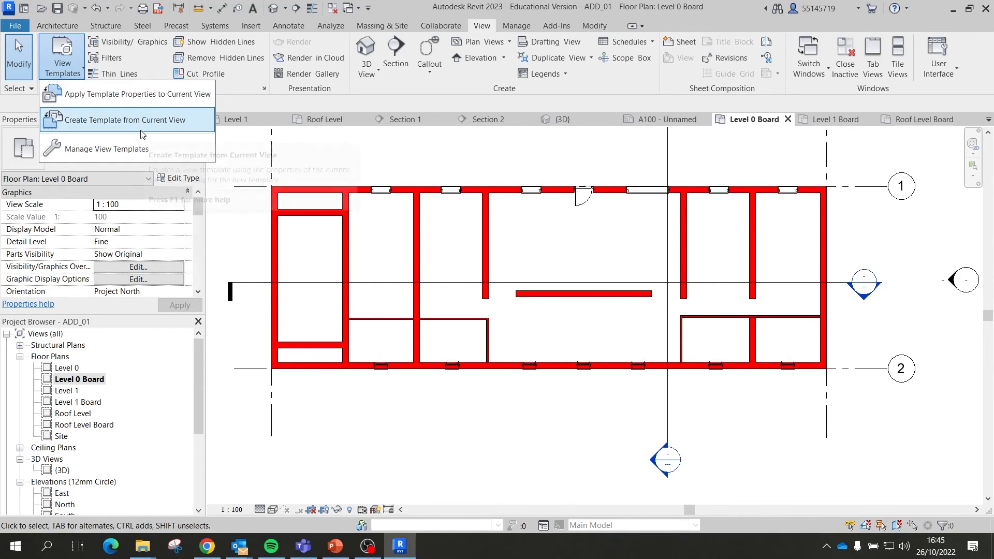
Step: Create the 'ADD Workshop' view template from this view, then select Level 1 Board and Roof Level Board
{"action": "left_click", "coordinate": [127, 120]}
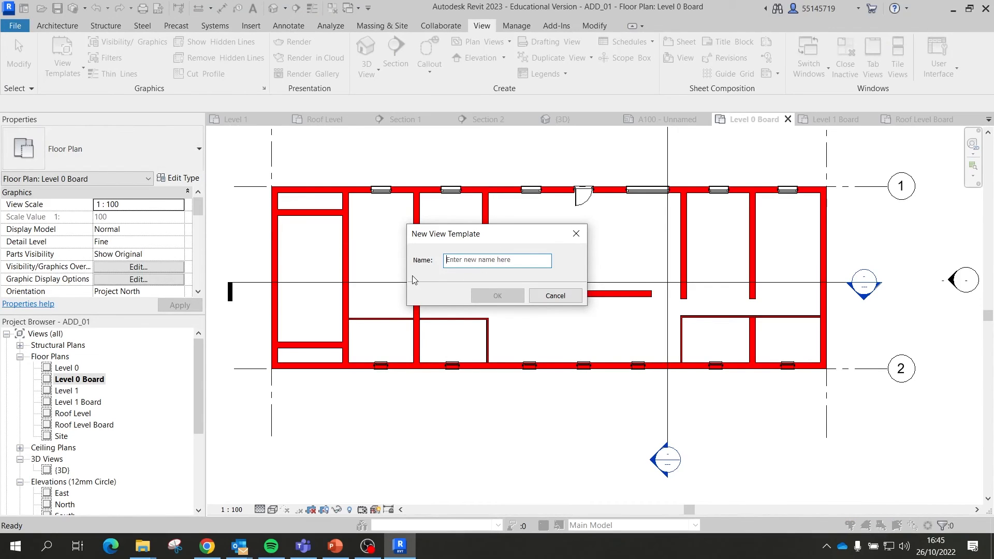
{"action": "type", "text": "ADD Workshop"}
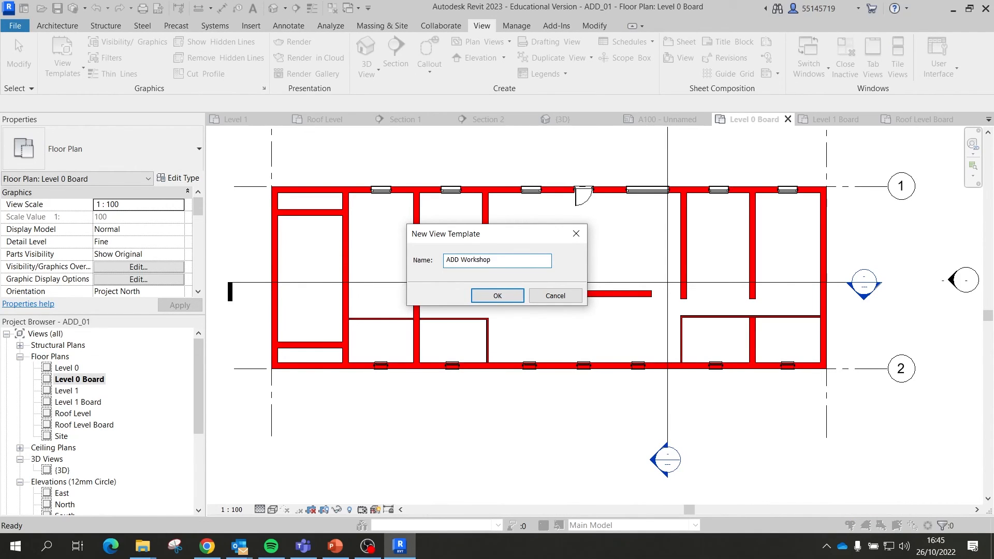
{"action": "key", "text": "Return"}
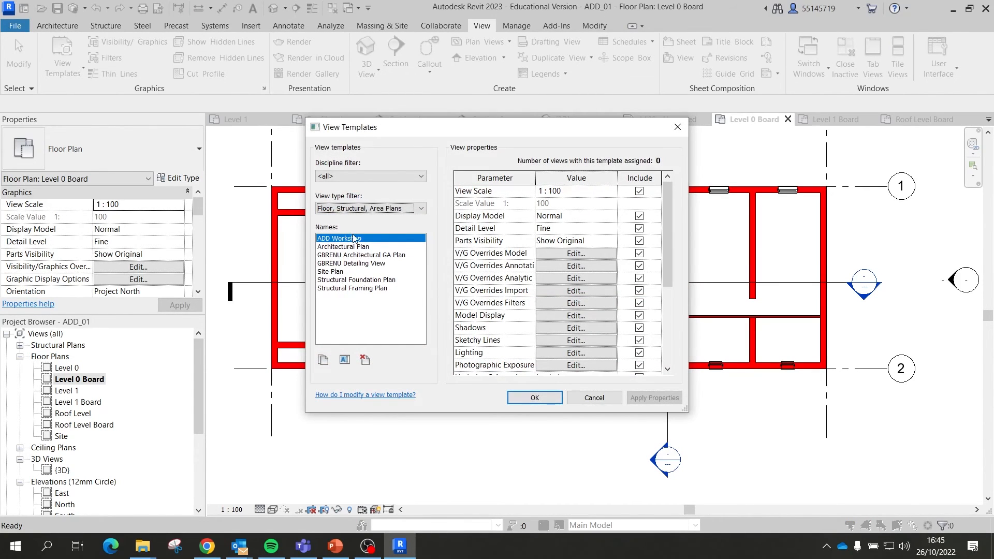
{"action": "left_click", "coordinate": [528, 397]}
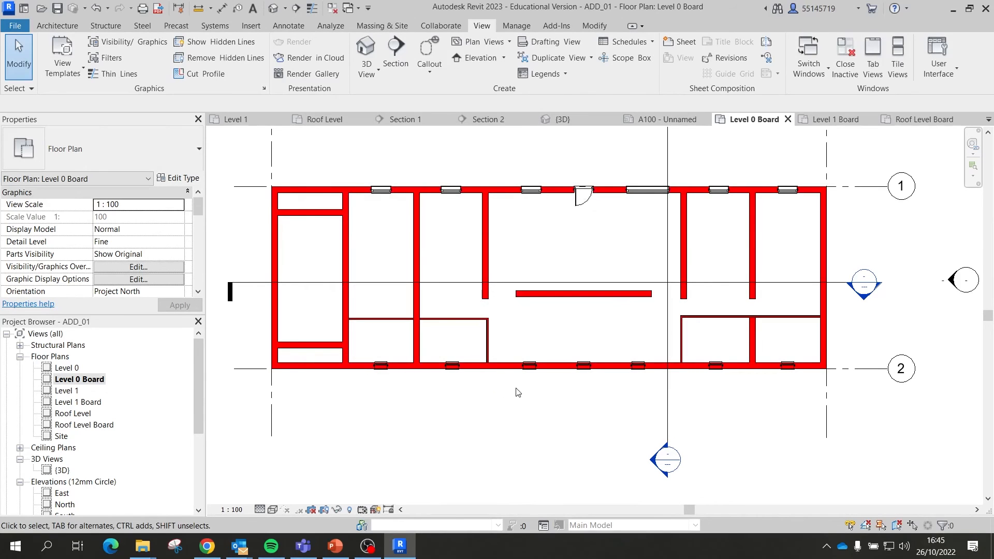
{"action": "left_click", "coordinate": [85, 403]}
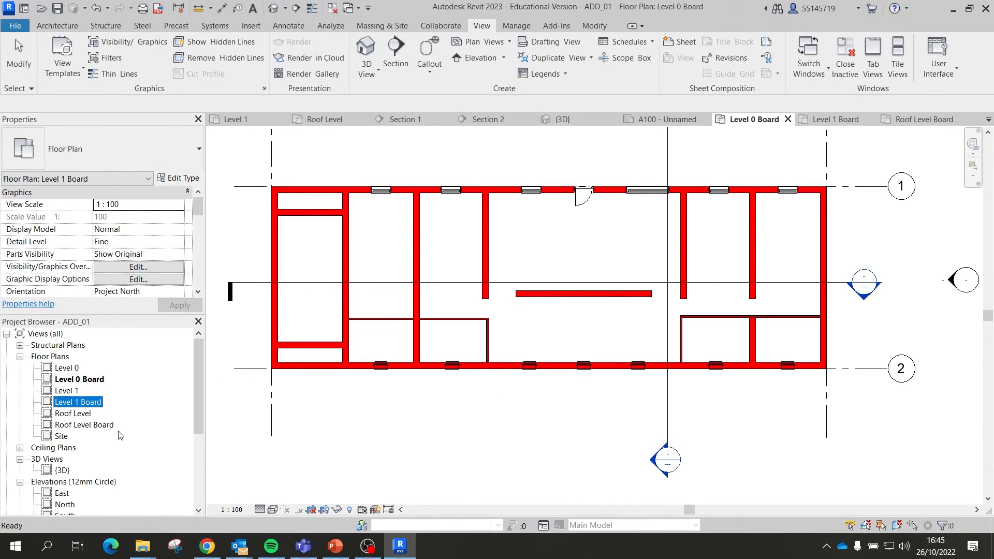
{"action": "left_click", "coordinate": [104, 426], "text": "ctrl"}
Step: Apply the ADD Workshop view template to Level 1 Board and Roof Level Board
{"action": "right_click", "coordinate": [104, 426]}
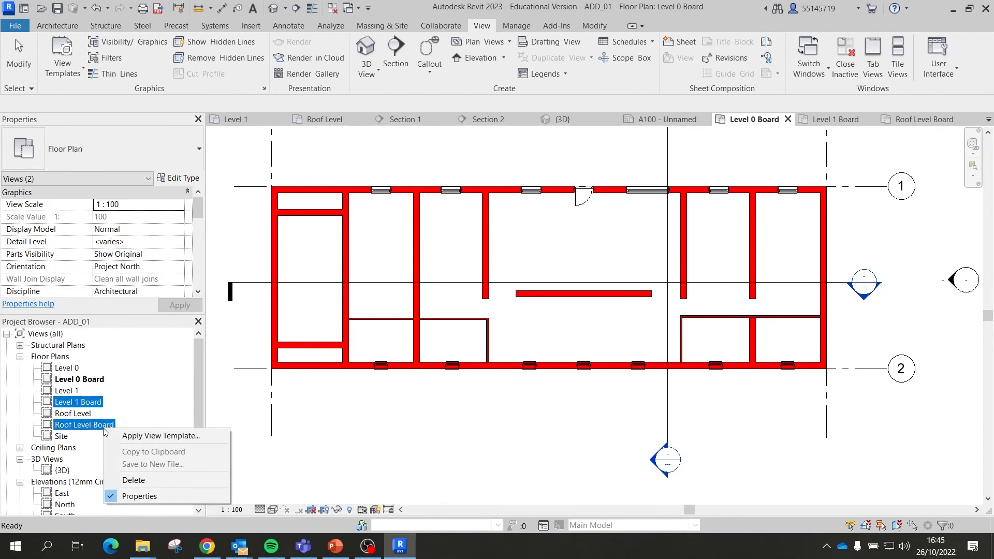
{"action": "left_click", "coordinate": [147, 437]}
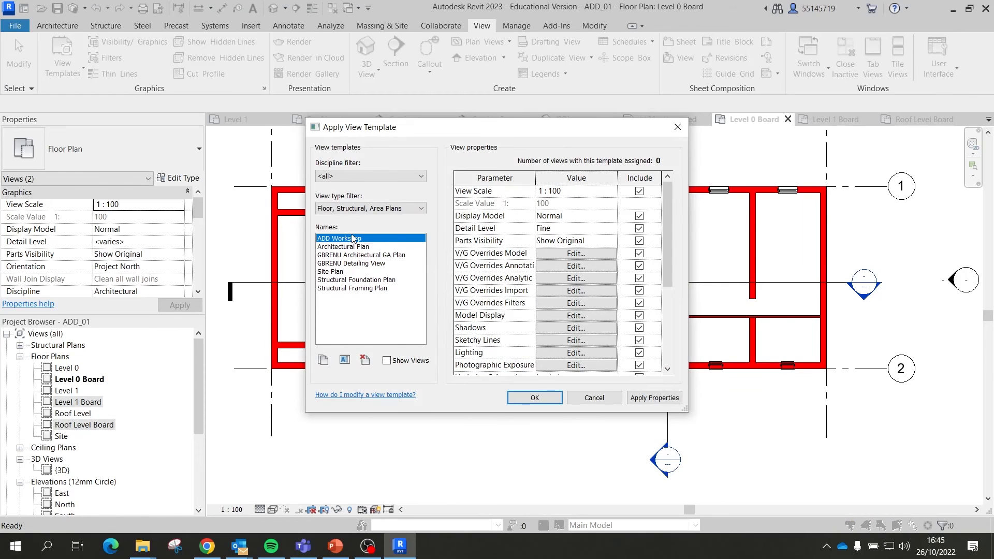
{"action": "left_click", "coordinate": [549, 400]}
Step: Open the Level 1 Board plan and zoom to show the whole building
{"action": "double_click", "coordinate": [101, 404]}
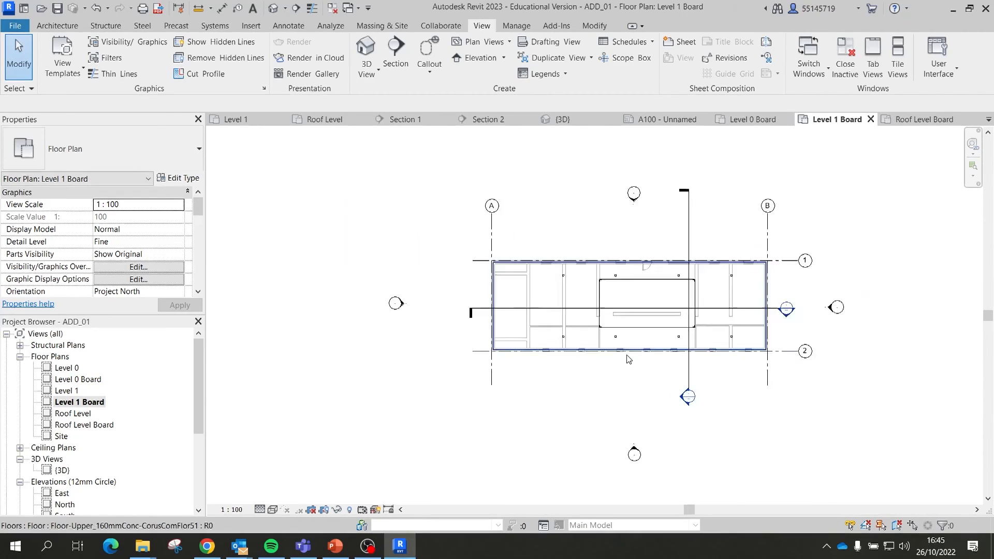
{"action": "scroll", "coordinate": [572, 350], "scroll_direction": "up", "scroll_amount": 3}
{"action": "scroll", "coordinate": [551, 302], "scroll_direction": "down", "scroll_amount": 3}
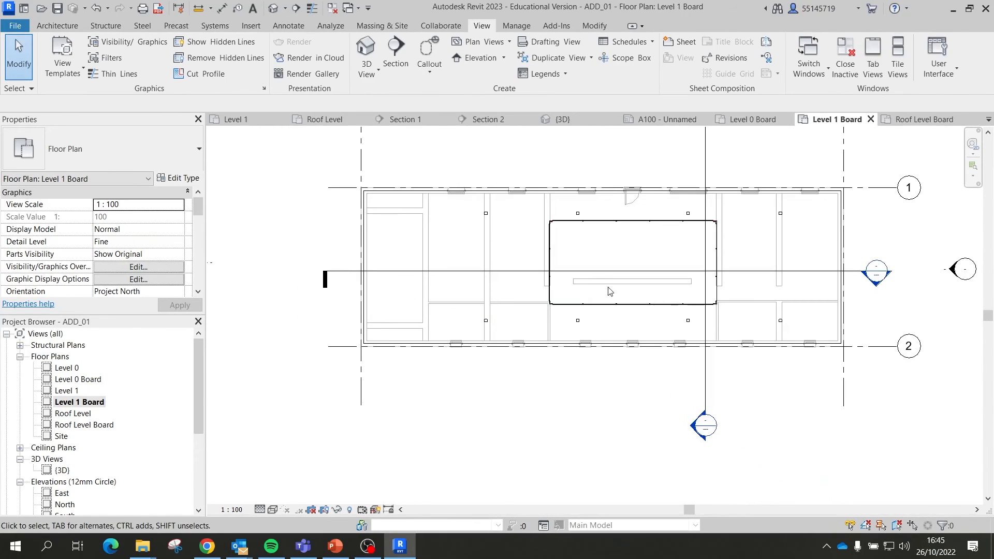
{"action": "scroll", "coordinate": [552, 303], "scroll_direction": "up", "scroll_amount": 8}
{"action": "scroll", "coordinate": [533, 300], "scroll_direction": "up", "scroll_amount": 2}
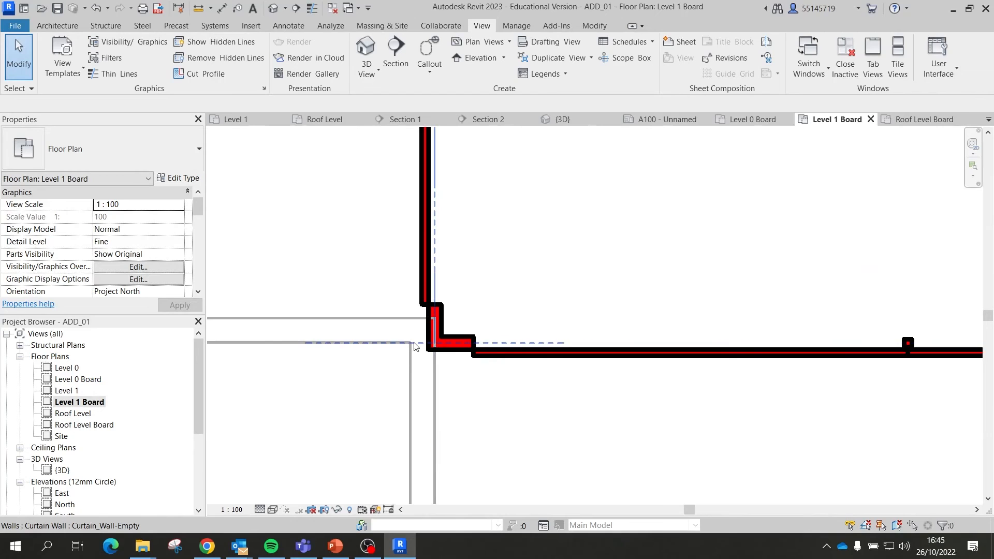
{"action": "scroll", "coordinate": [402, 333], "scroll_direction": "down", "scroll_amount": 3}
{"action": "scroll", "coordinate": [404, 334], "scroll_direction": "up", "scroll_amount": 3}
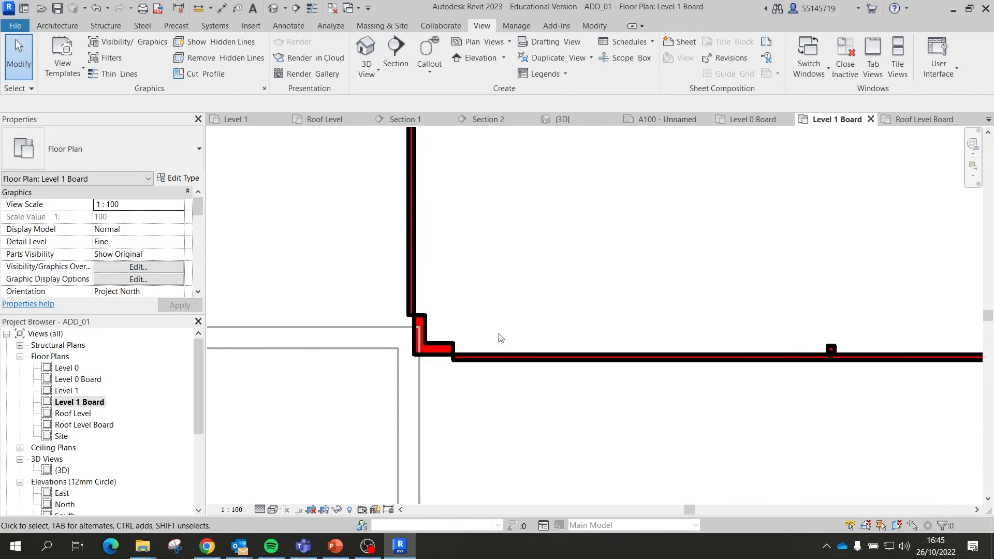
{"action": "scroll", "coordinate": [501, 337], "scroll_direction": "down", "scroll_amount": 1}
{"action": "scroll", "coordinate": [310, 392], "scroll_direction": "down", "scroll_amount": 5}
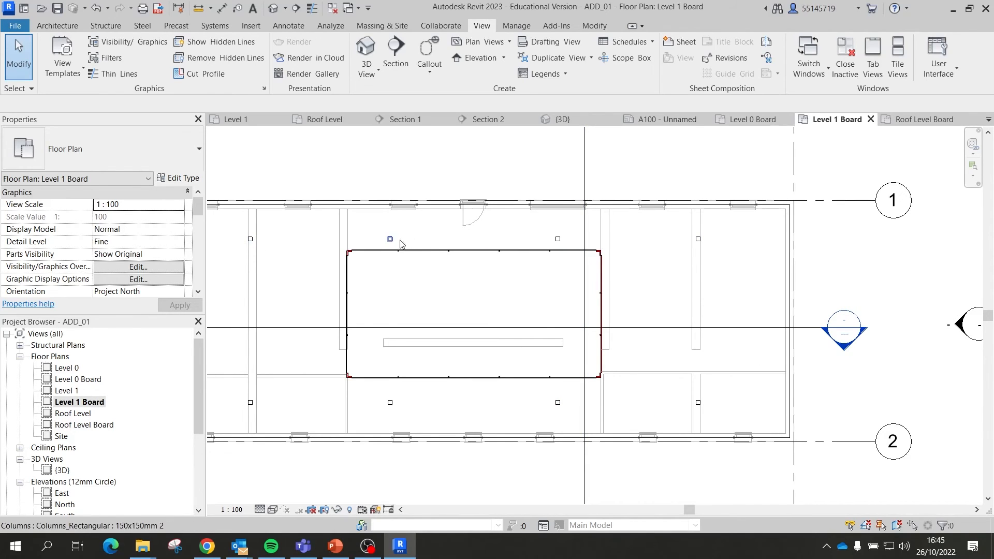
{"action": "scroll", "coordinate": [566, 261], "scroll_direction": "down", "scroll_amount": 2}
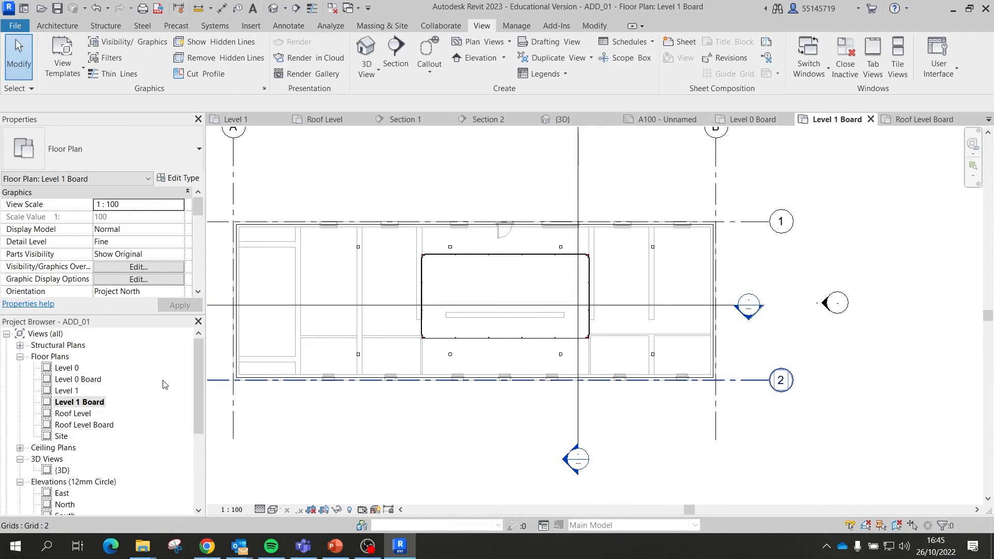
{"action": "left_click", "coordinate": [65, 55]}
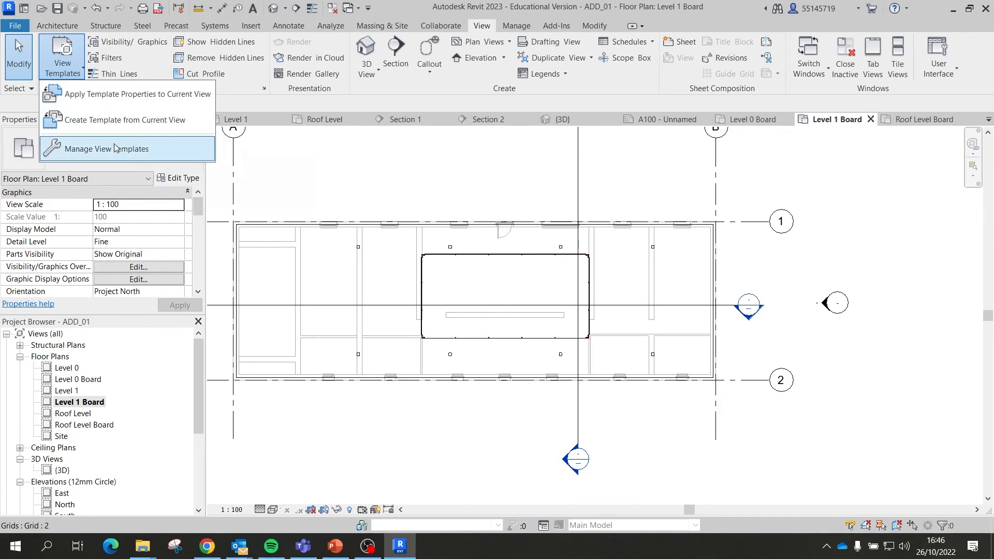
Step: Review the template's Shadows and Model Display settings without changes, then reopen Level 0 Board
{"action": "left_click", "coordinate": [119, 157]}
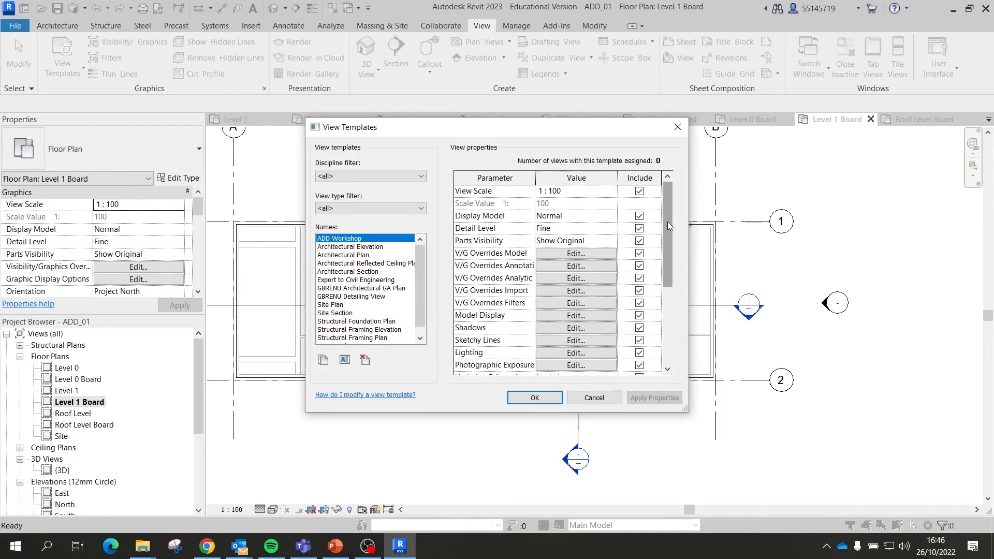
{"action": "left_click_drag", "start_coordinate": [666, 221], "coordinate": [671, 279]}
{"action": "left_click_drag", "start_coordinate": [673, 280], "coordinate": [675, 207]}
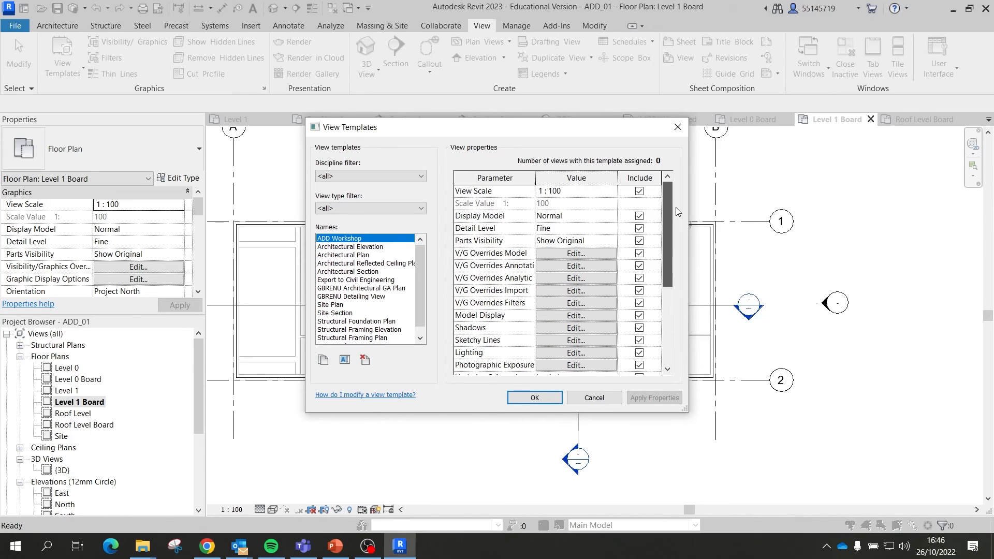
{"action": "left_click_drag", "start_coordinate": [675, 207], "coordinate": [674, 265]}
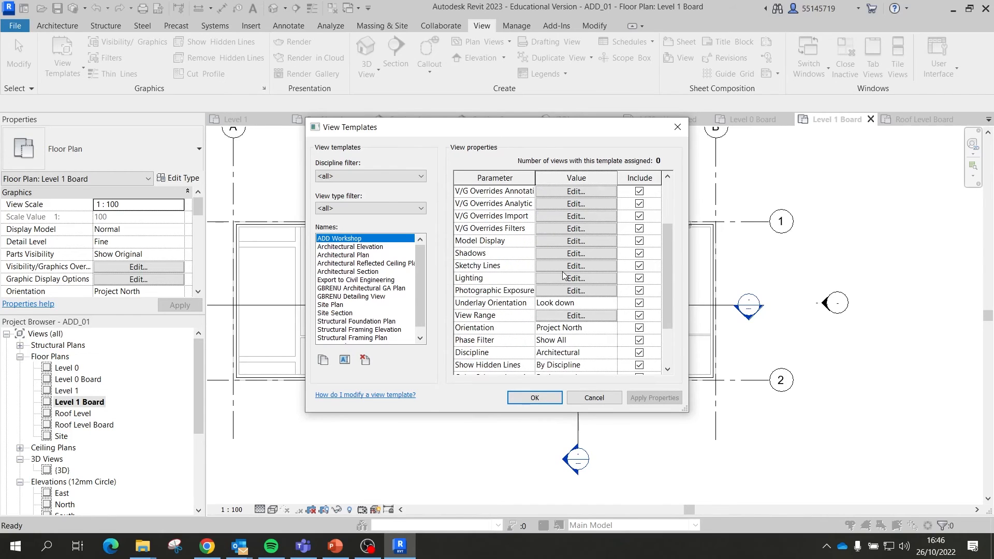
{"action": "left_click", "coordinate": [572, 254]}
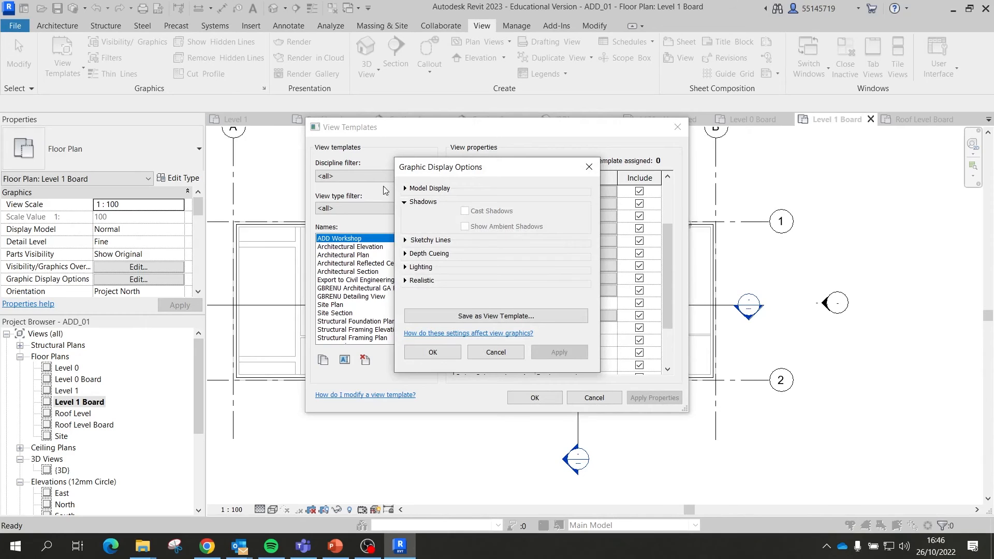
{"action": "left_click", "coordinate": [405, 189]}
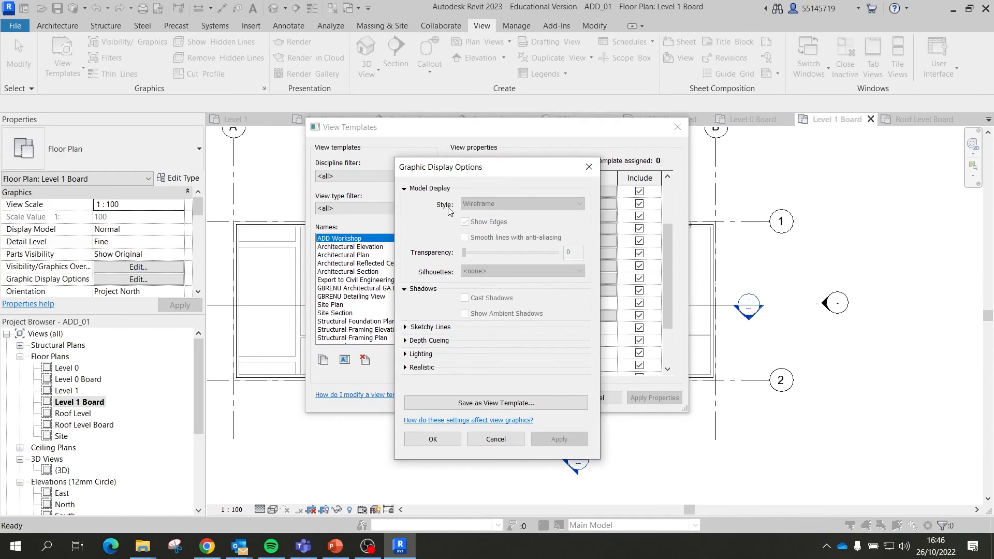
{"action": "left_click", "coordinate": [510, 438]}
{"action": "left_click", "coordinate": [677, 127]}
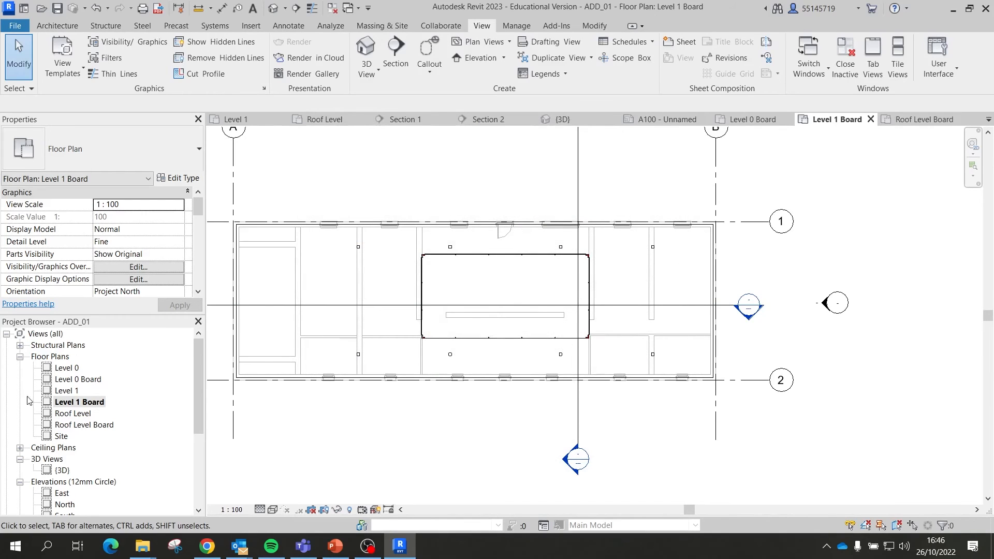
{"action": "double_click", "coordinate": [77, 378]}
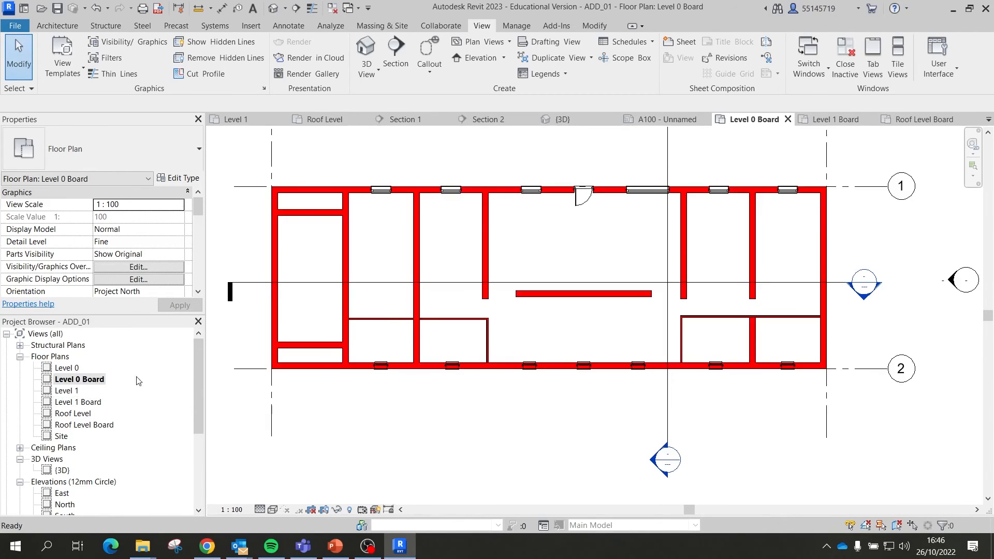
Step: Give the model categories down to Windows a dark red (RGB 128-000-000) cut-pattern foreground and apply
{"action": "left_click", "coordinate": [127, 42]}
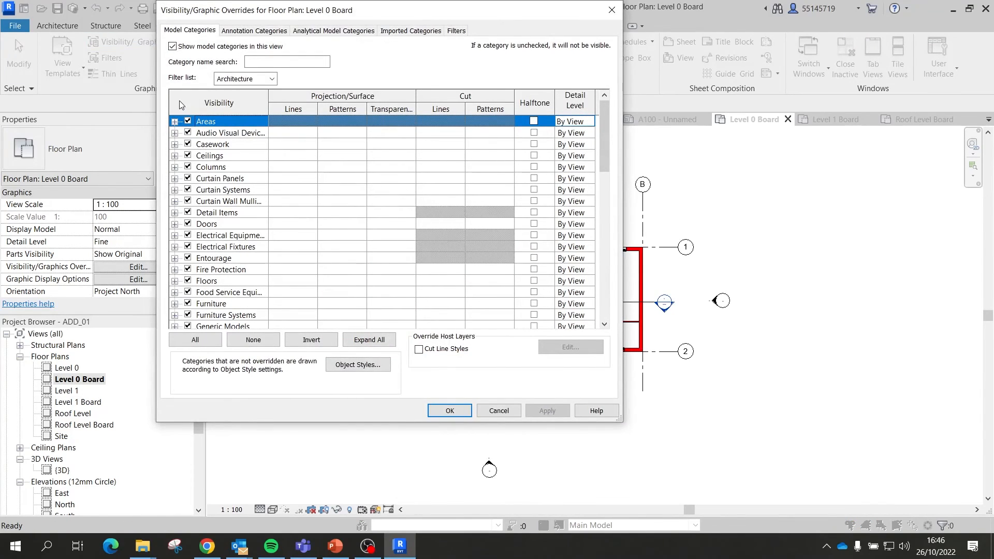
{"action": "scroll", "coordinate": [393, 217], "scroll_direction": "down", "scroll_amount": 6}
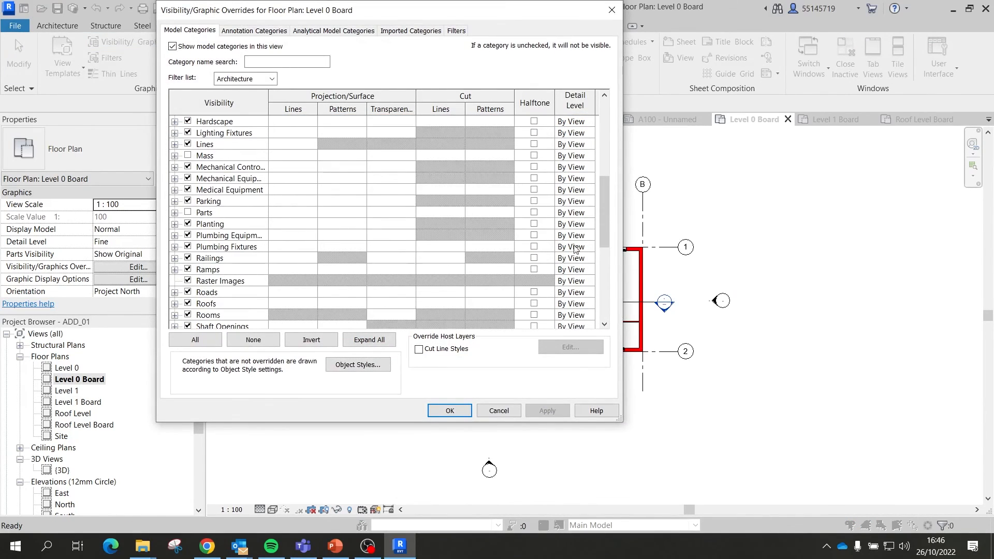
{"action": "left_click_drag", "start_coordinate": [602, 202], "coordinate": [601, 299]}
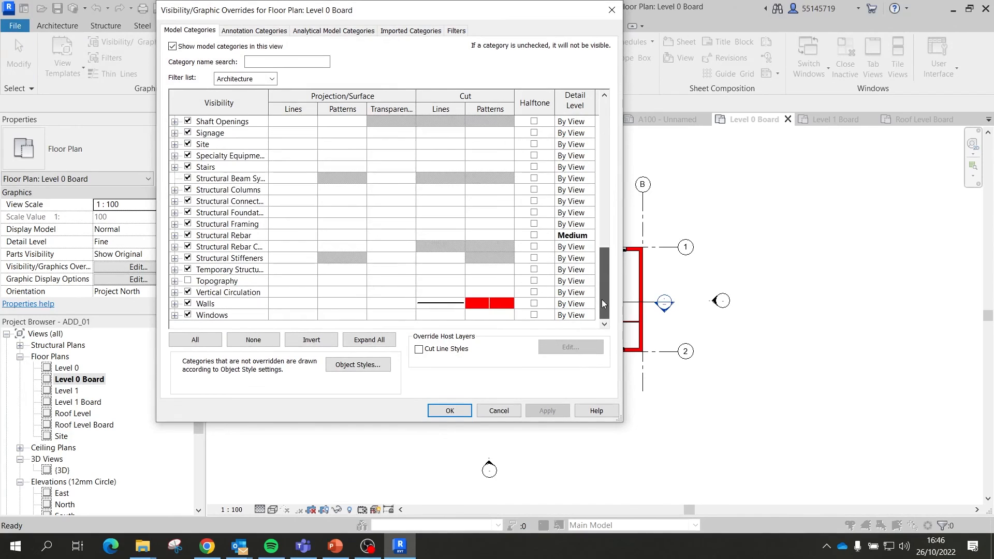
{"action": "left_click", "coordinate": [217, 315], "text": "shift"}
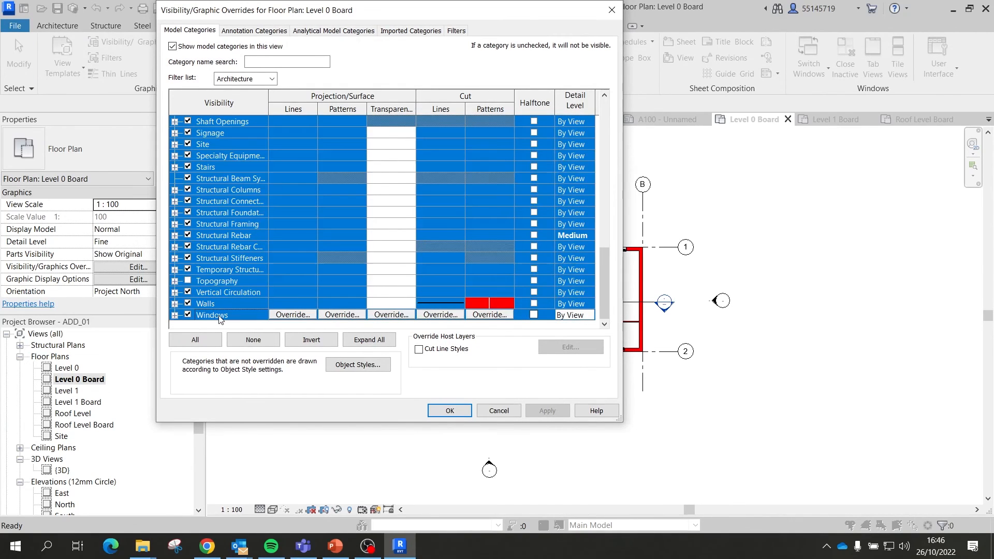
{"action": "left_click", "coordinate": [489, 314]}
{"action": "left_click", "coordinate": [430, 194]}
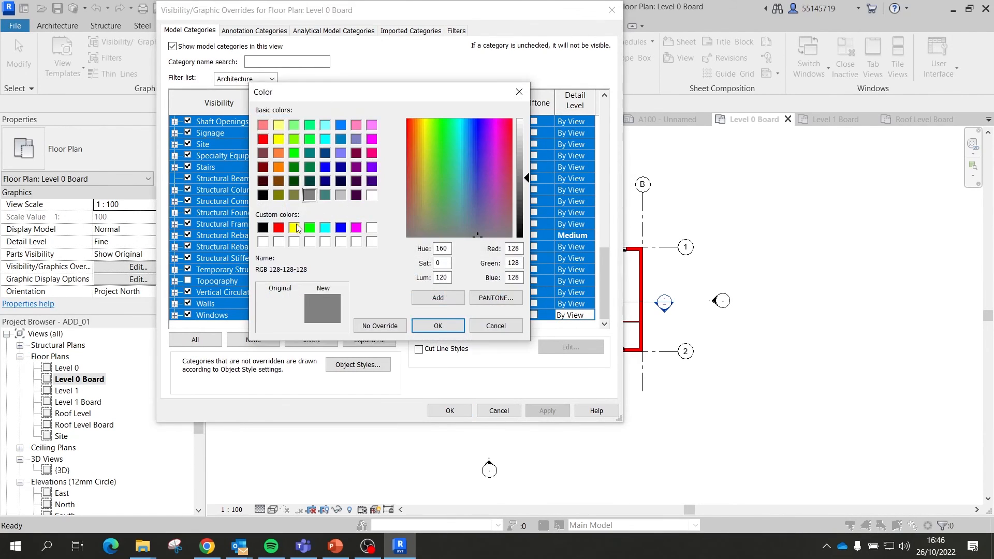
{"action": "left_click", "coordinate": [264, 169]}
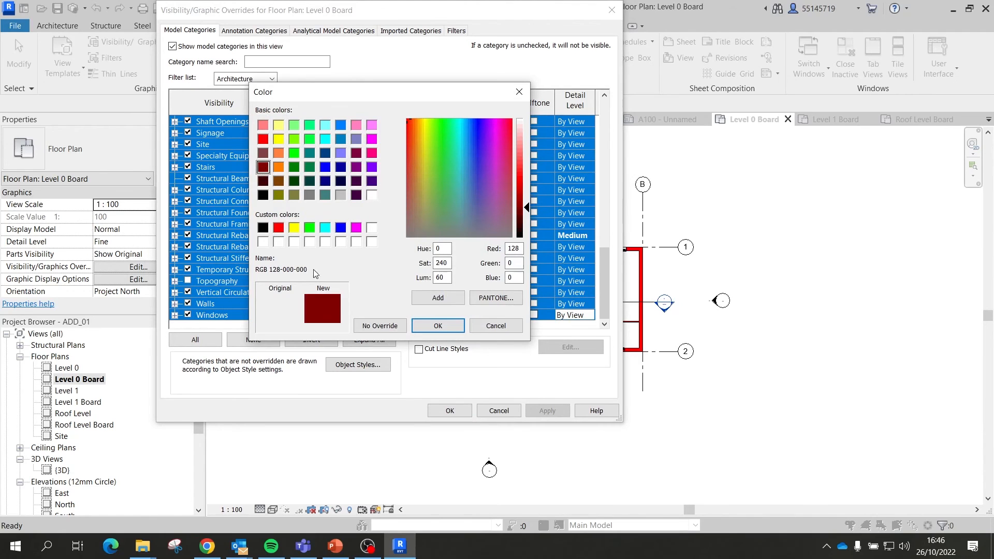
{"action": "left_click", "coordinate": [438, 325]}
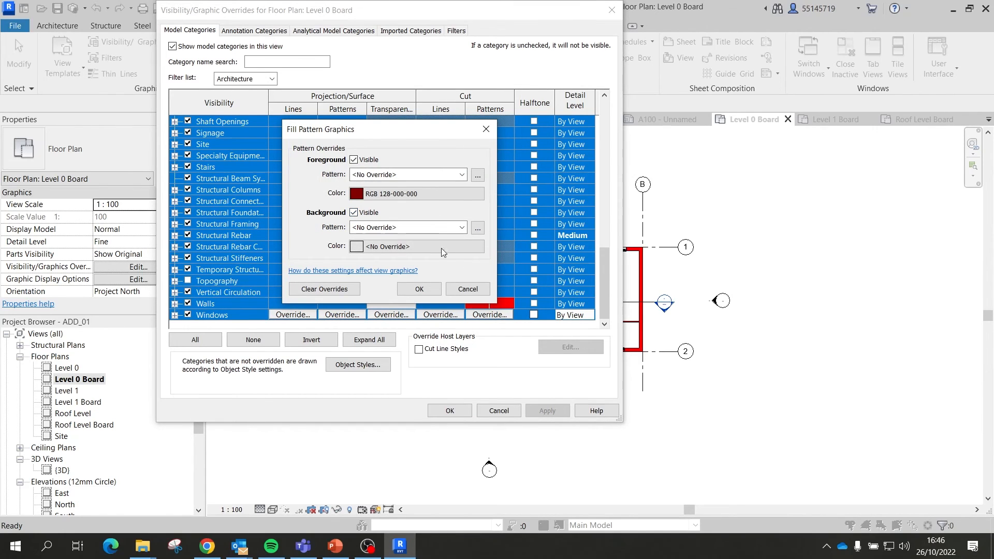
{"action": "left_click", "coordinate": [422, 290]}
{"action": "left_click", "coordinate": [541, 408]}
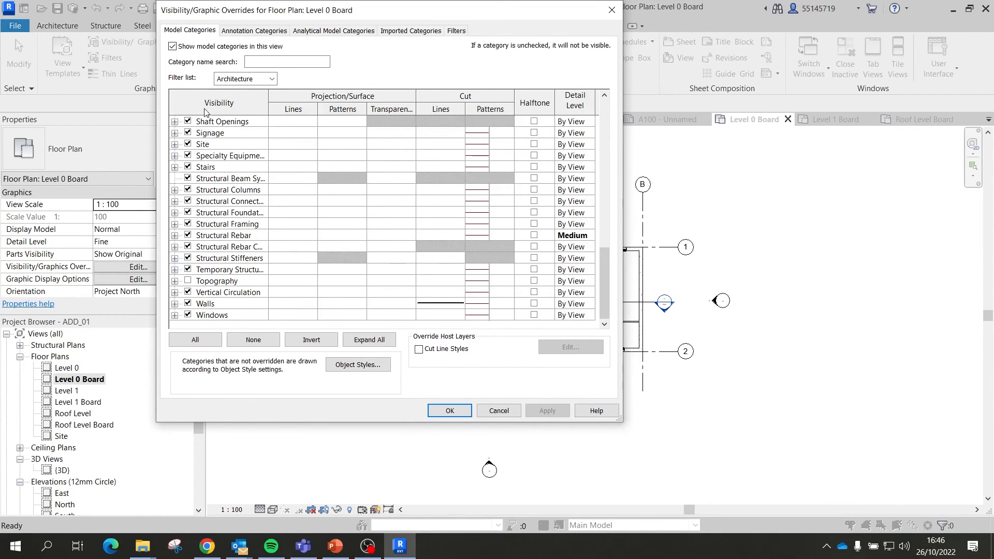
Step: Select Areas through Windows and set their cut-pattern background colour to dark red
{"action": "scroll", "coordinate": [218, 137], "scroll_direction": "up", "scroll_amount": 10}
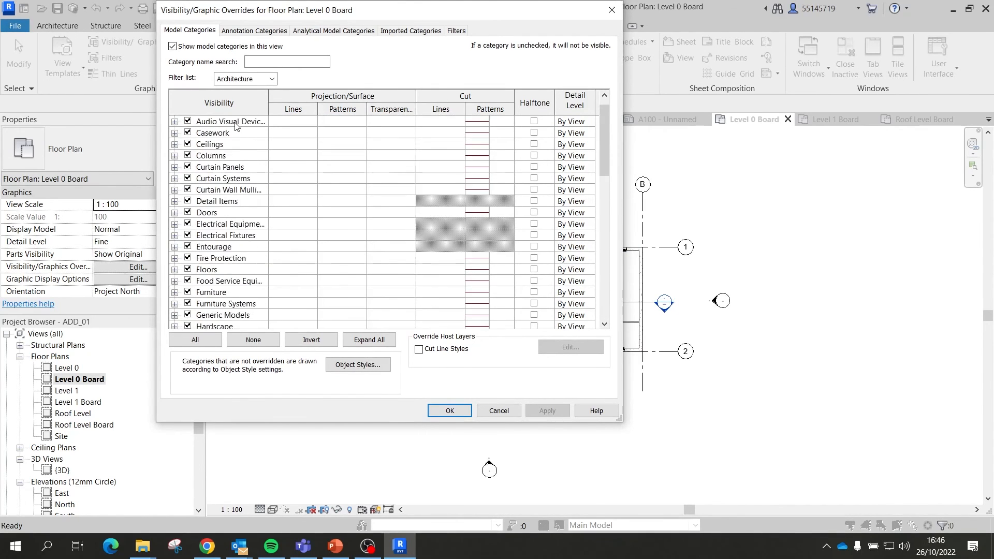
{"action": "left_click", "coordinate": [219, 122]}
{"action": "scroll", "coordinate": [222, 217], "scroll_direction": "down", "scroll_amount": 10}
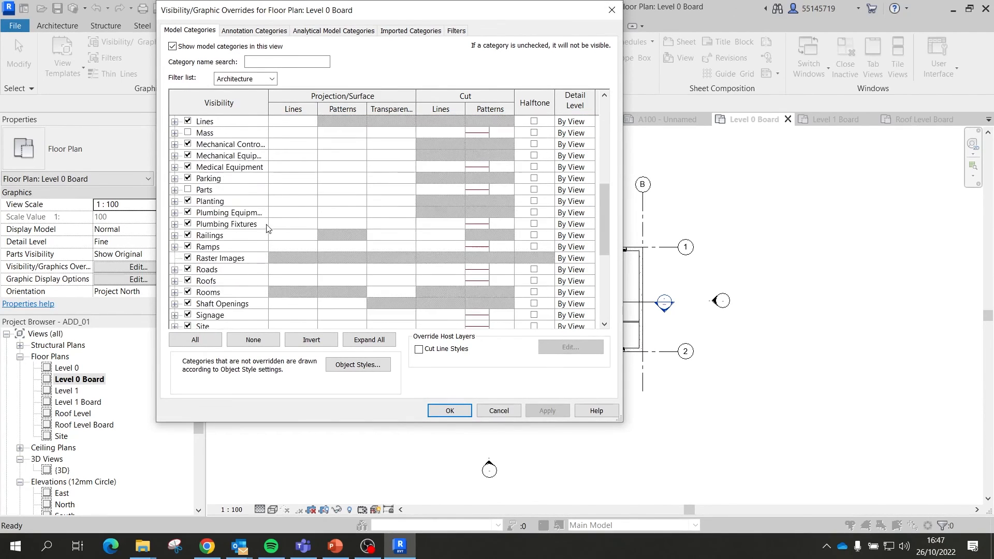
{"action": "scroll", "coordinate": [217, 307], "scroll_direction": "down", "scroll_amount": 2}
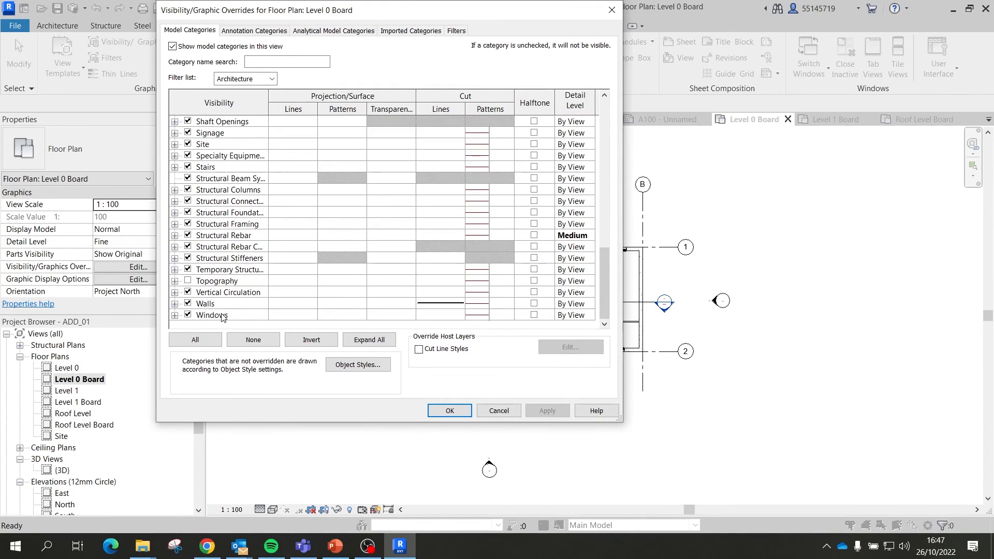
{"action": "left_click", "coordinate": [231, 315], "text": "shift"}
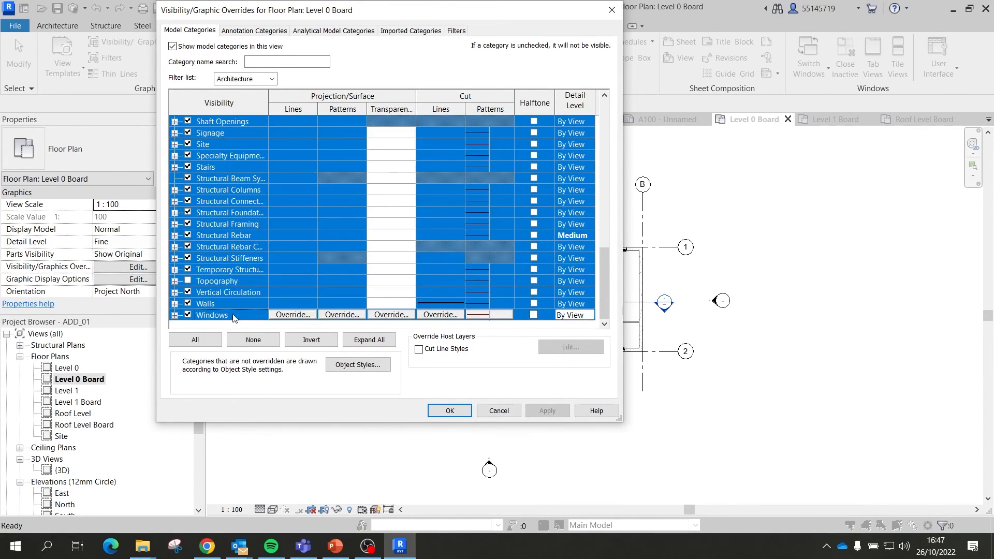
{"action": "left_click", "coordinate": [502, 314]}
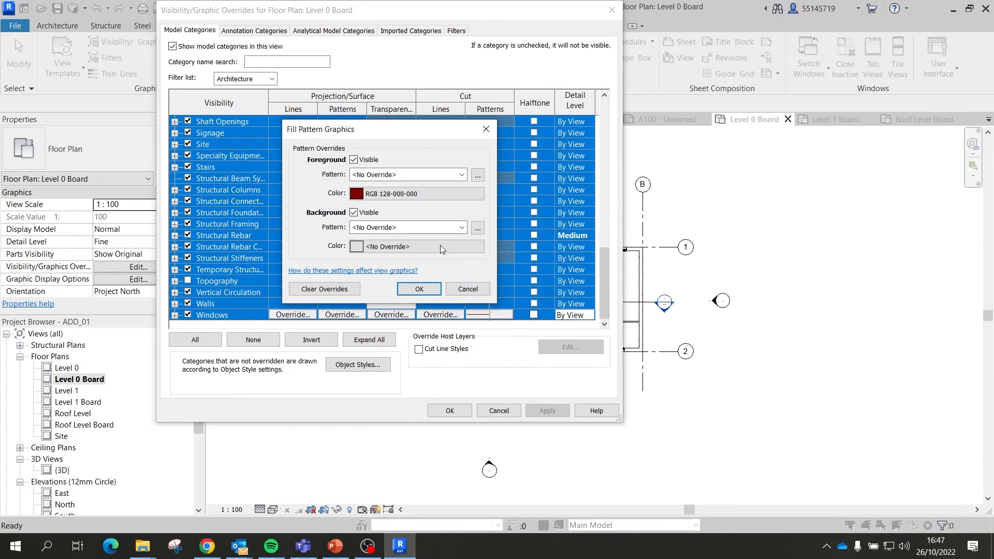
{"action": "left_click", "coordinate": [440, 246]}
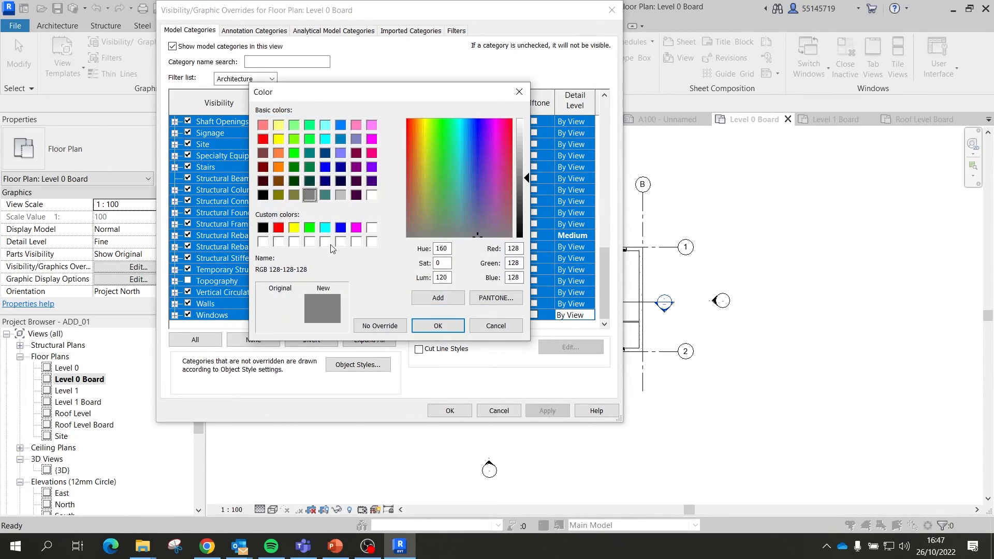
{"action": "left_click", "coordinate": [263, 167]}
{"action": "left_click", "coordinate": [438, 322]}
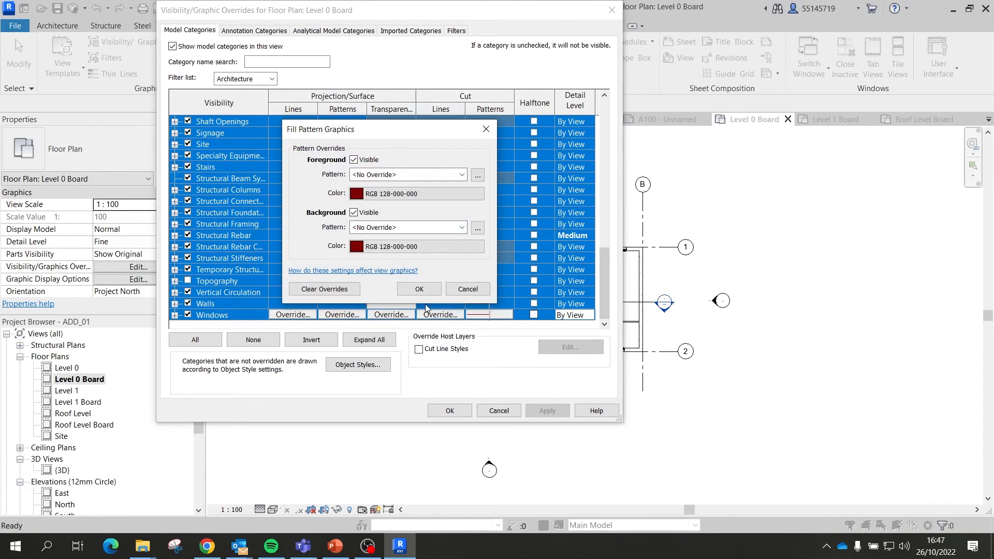
Step: Make both cut-pattern foreground and background Solid fill, then apply and close the overrides
{"action": "left_click", "coordinate": [461, 228]}
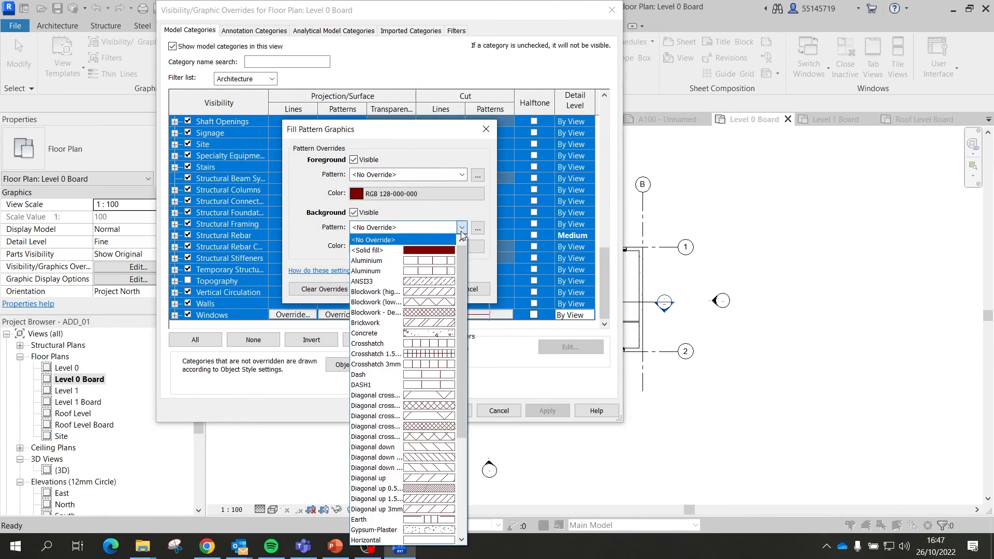
{"action": "left_click", "coordinate": [372, 250]}
{"action": "left_click", "coordinate": [461, 175]}
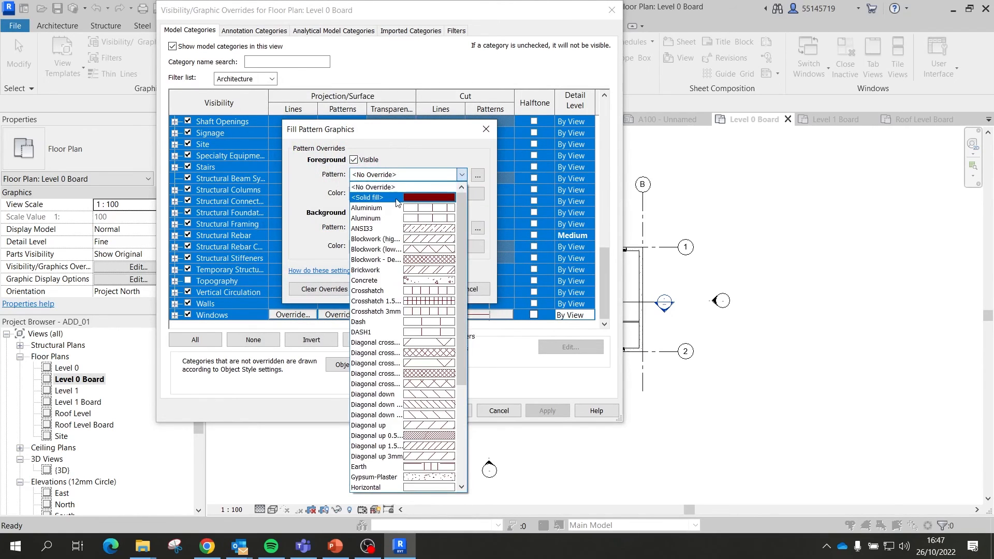
{"action": "left_click", "coordinate": [372, 197]}
{"action": "left_click", "coordinate": [423, 289]}
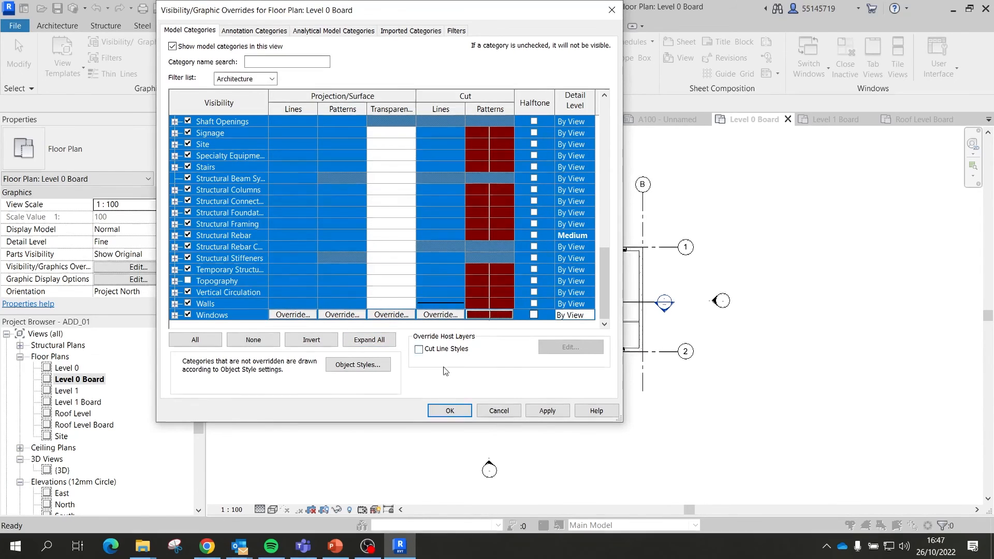
{"action": "left_click", "coordinate": [547, 410]}
{"action": "left_click", "coordinate": [463, 412]}
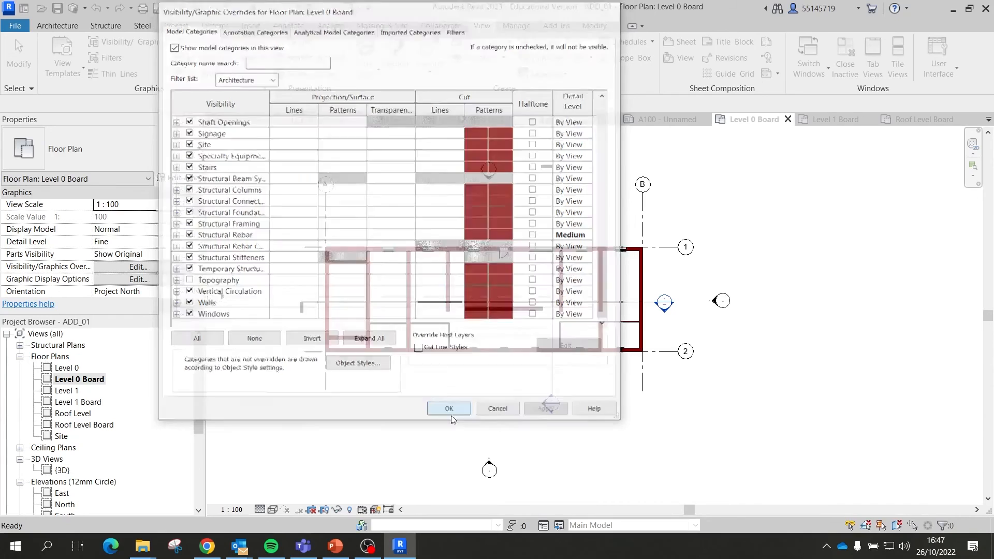
Step: Switch to the Level 1 Board plan, inspect a column, then deselect and zoom out
{"action": "scroll", "coordinate": [508, 282], "scroll_direction": "up", "scroll_amount": 3}
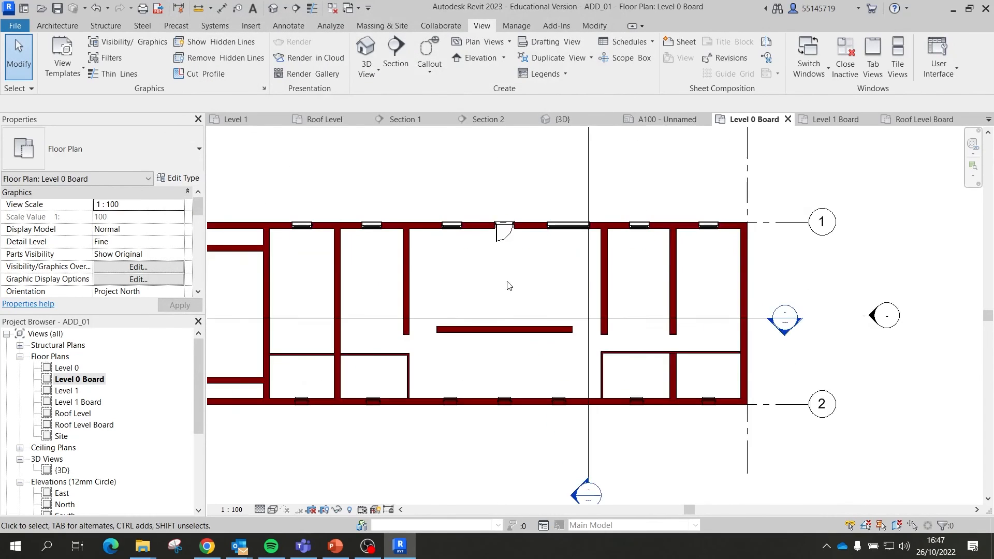
{"action": "scroll", "coordinate": [508, 283], "scroll_direction": "down", "scroll_amount": 1}
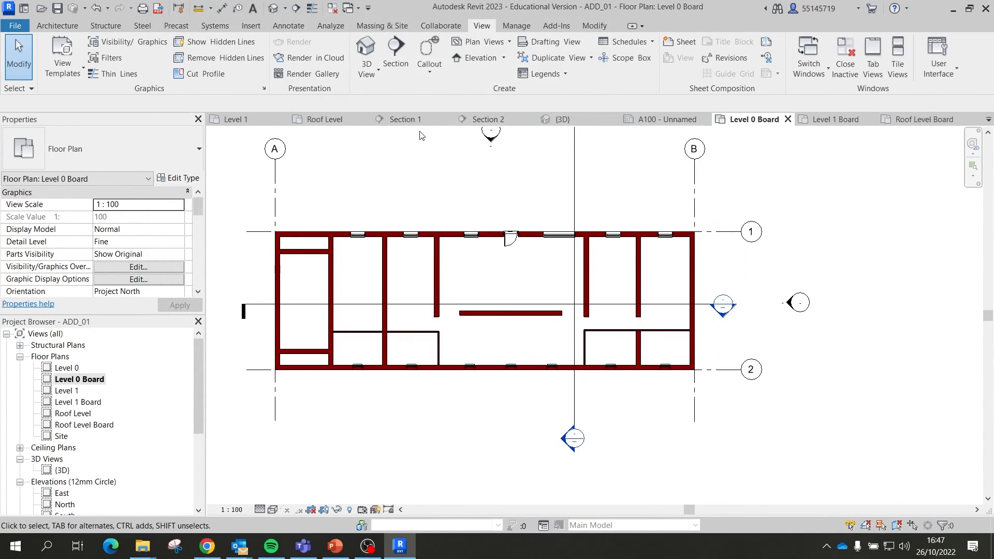
{"action": "left_click", "coordinate": [832, 122]}
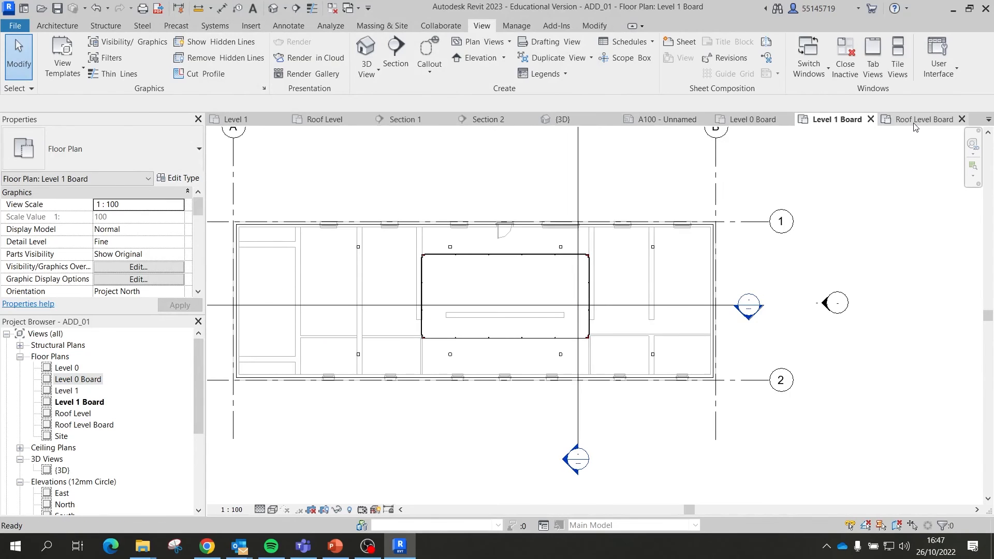
{"action": "scroll", "coordinate": [673, 243], "scroll_direction": "up", "scroll_amount": 2}
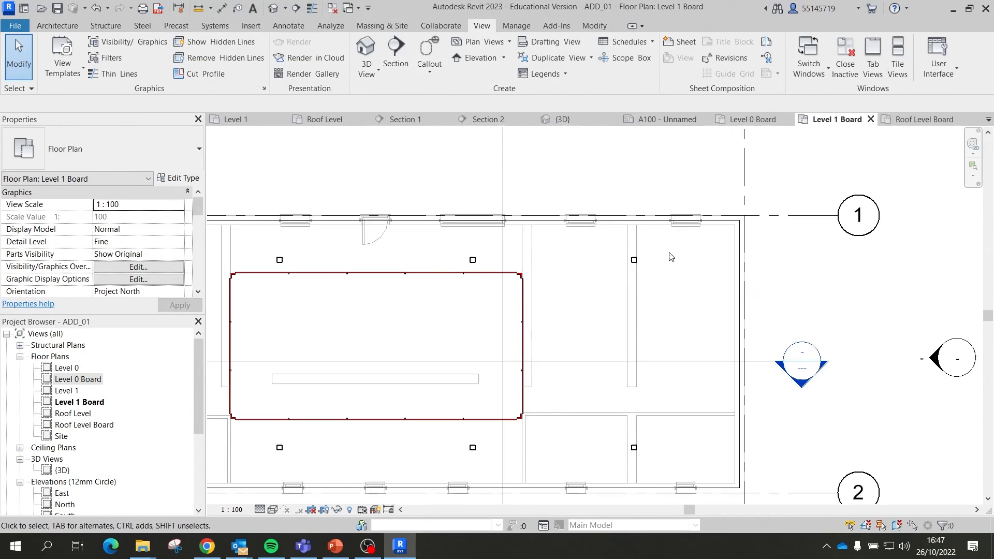
{"action": "left_click", "coordinate": [635, 267]}
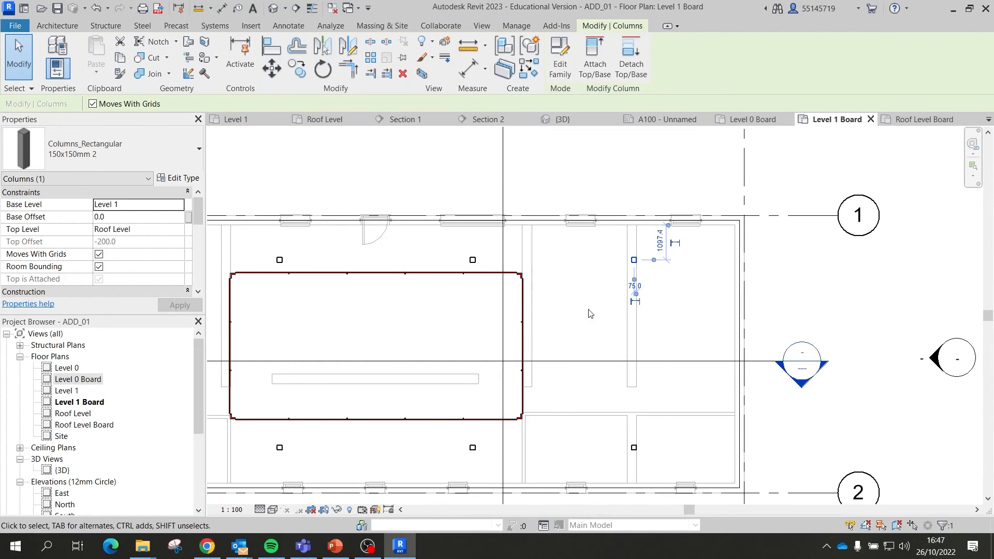
{"action": "scroll", "coordinate": [602, 306], "scroll_direction": "down", "scroll_amount": 4}
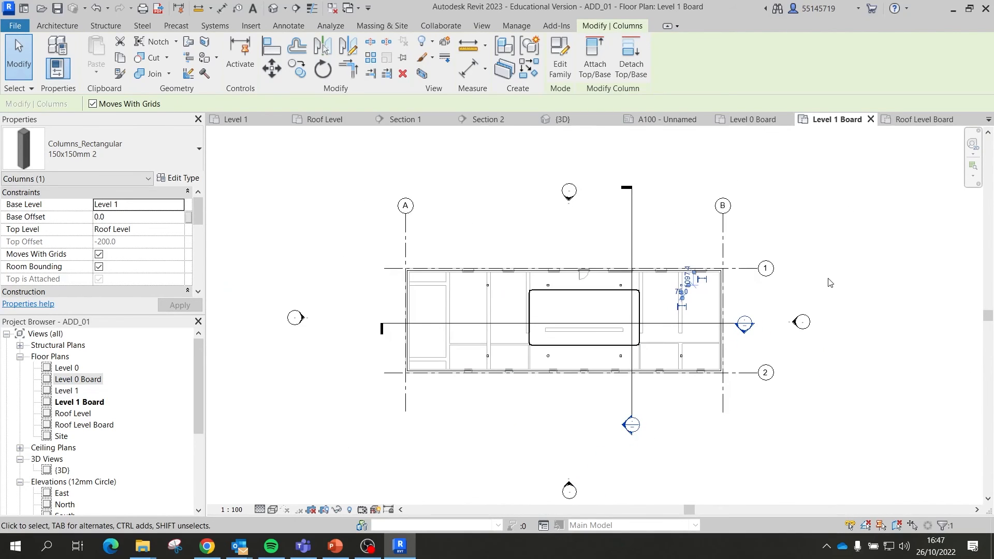
{"action": "left_click", "coordinate": [831, 252]}
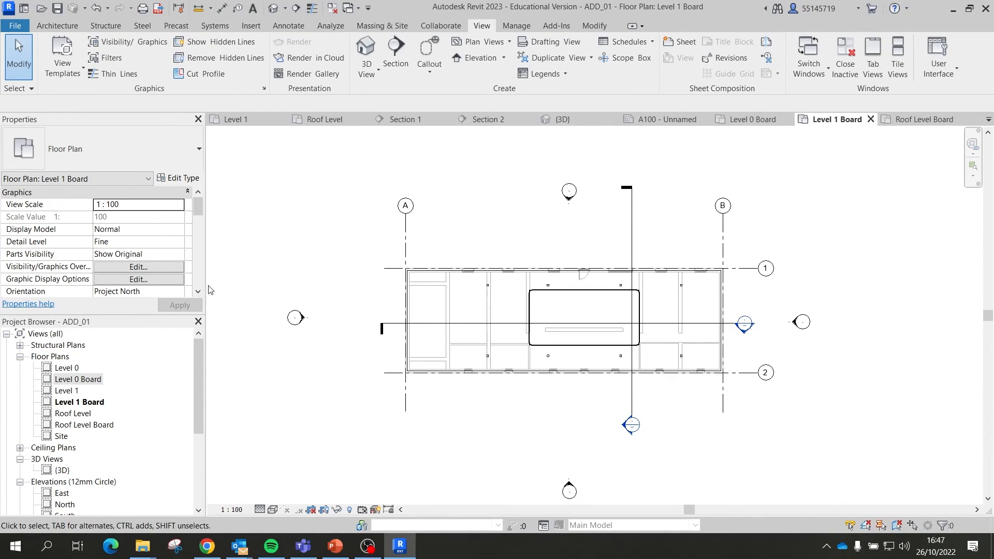
{"action": "scroll", "coordinate": [126, 406], "scroll_direction": "down", "scroll_amount": 4}
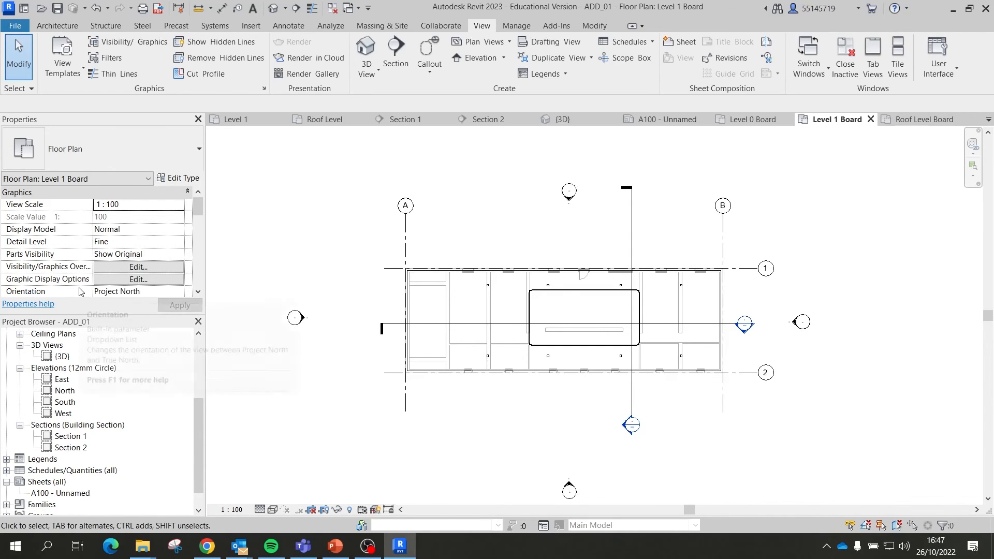
Step: Open sheet A100 and place the Level 0 Board plan on it as a viewport
{"action": "double_click", "coordinate": [64, 493]}
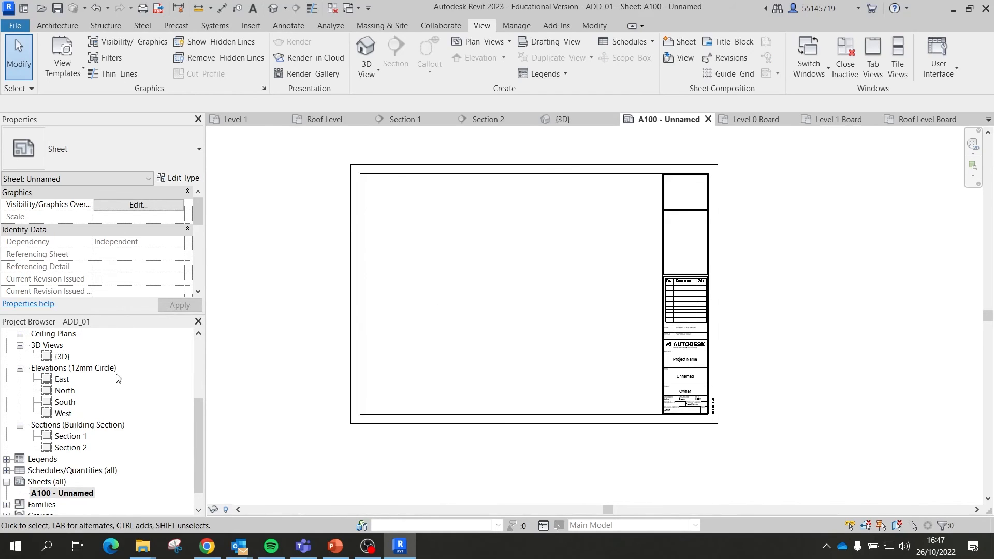
{"action": "scroll", "coordinate": [109, 373], "scroll_direction": "up", "scroll_amount": 4}
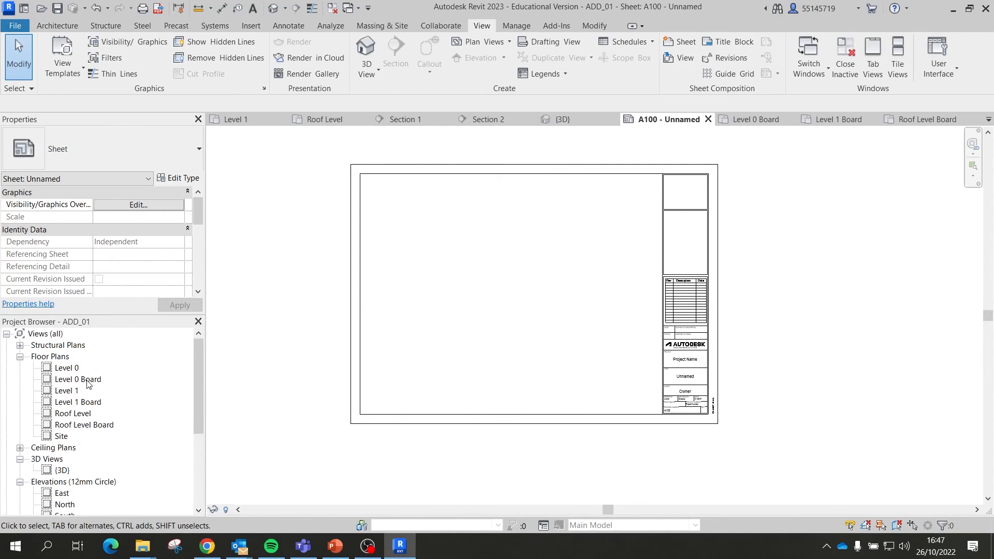
{"action": "left_click_drag", "start_coordinate": [88, 382], "coordinate": [440, 224]}
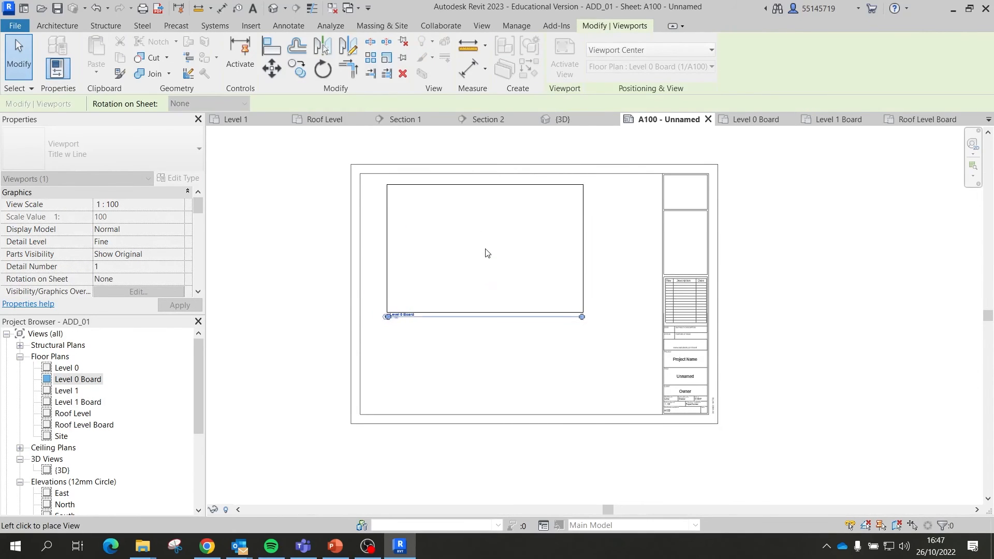
{"action": "left_click", "coordinate": [468, 251]}
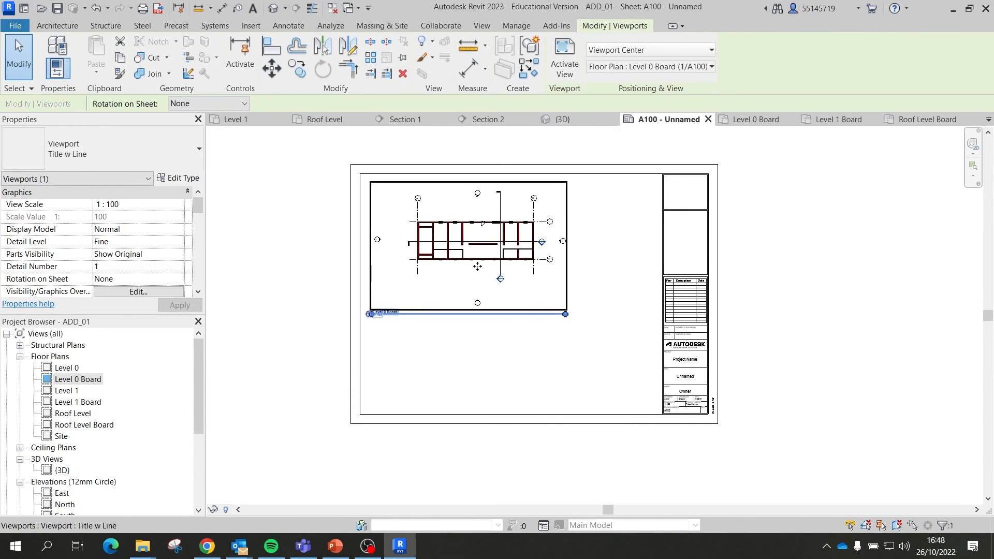
Step: Change the Level 0 Board viewport type to No Title
{"action": "scroll", "coordinate": [475, 279], "scroll_direction": "up", "scroll_amount": 3}
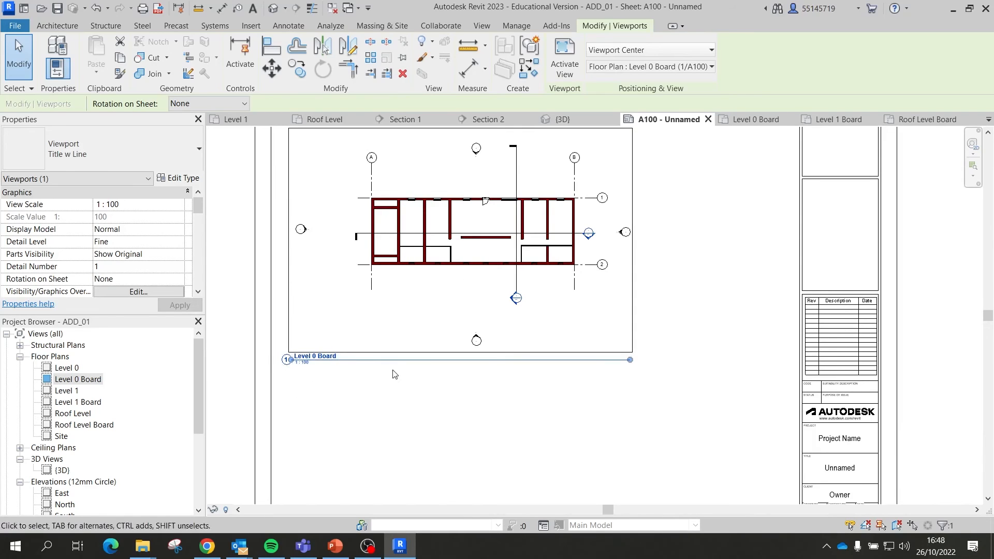
{"action": "left_click", "coordinate": [130, 148]}
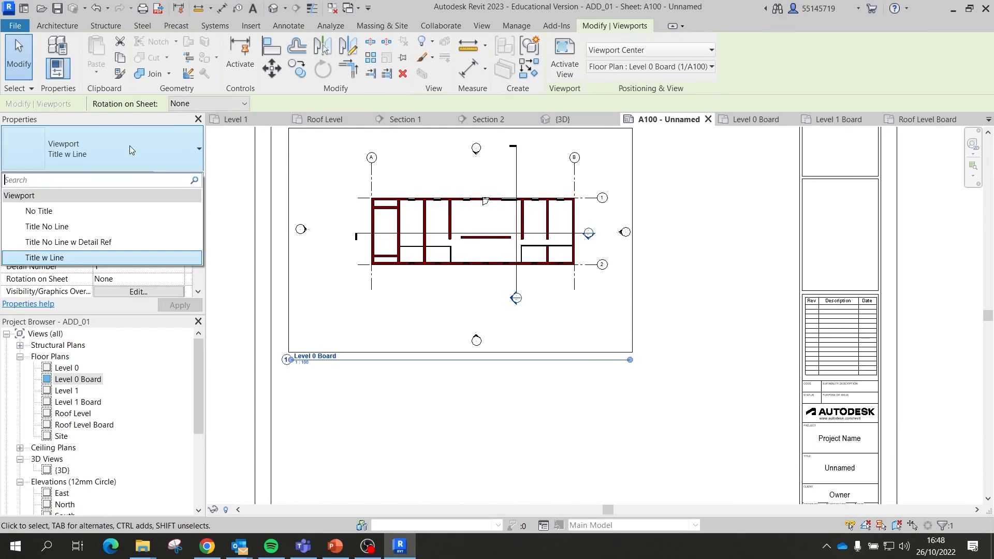
{"action": "left_click", "coordinate": [40, 217]}
Step: Move the Level 0 Board viewport up and left, briefly activating and deactivating it
{"action": "left_click", "coordinate": [428, 398]}
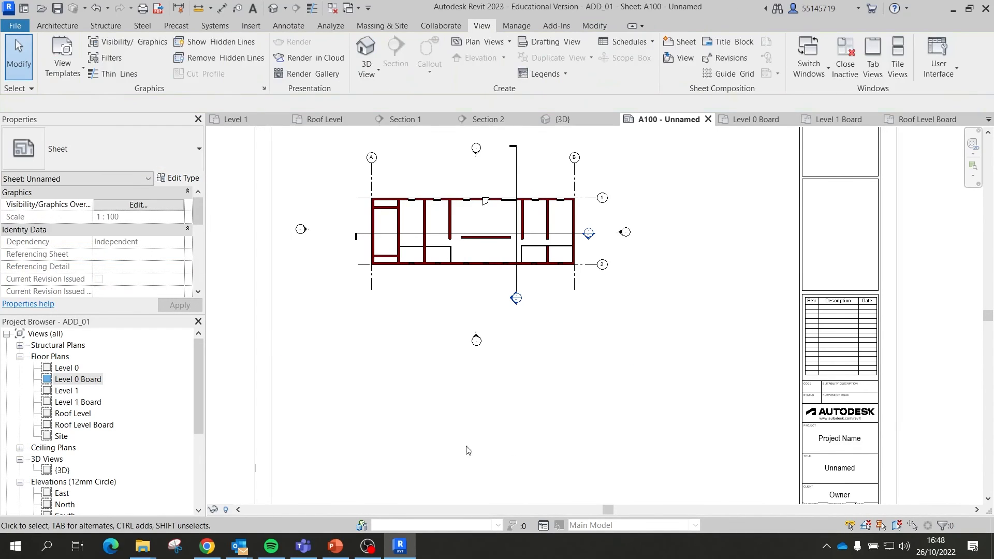
{"action": "scroll", "coordinate": [554, 384], "scroll_direction": "down", "scroll_amount": 2}
{"action": "left_click", "coordinate": [557, 308]}
{"action": "left_click_drag", "start_coordinate": [556, 308], "coordinate": [545, 288]}
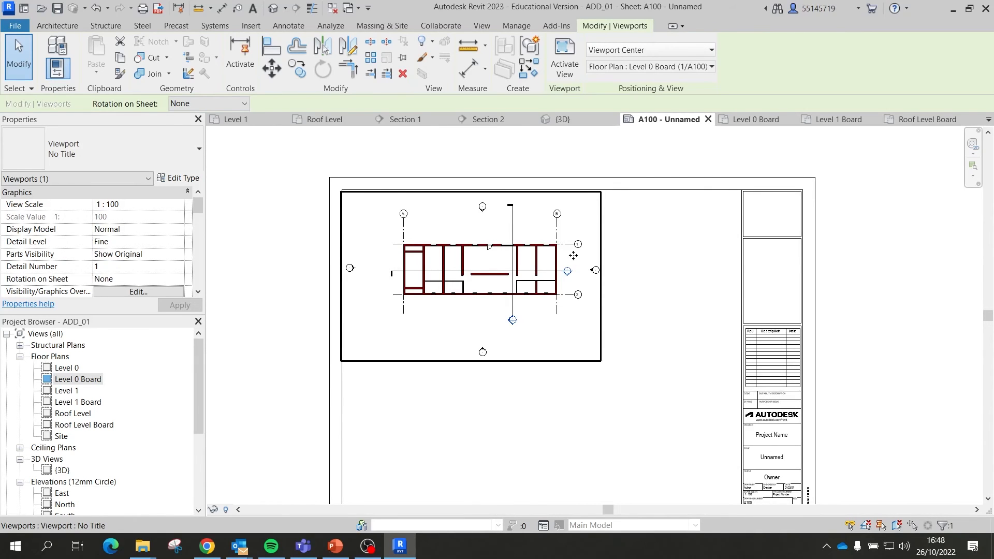
{"action": "double_click", "coordinate": [555, 260]}
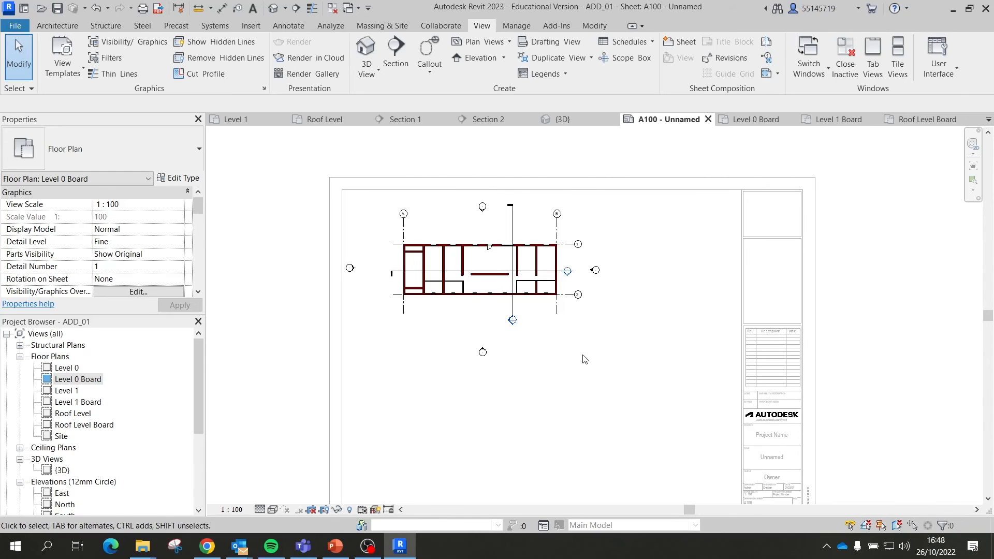
{"action": "double_click", "coordinate": [655, 422]}
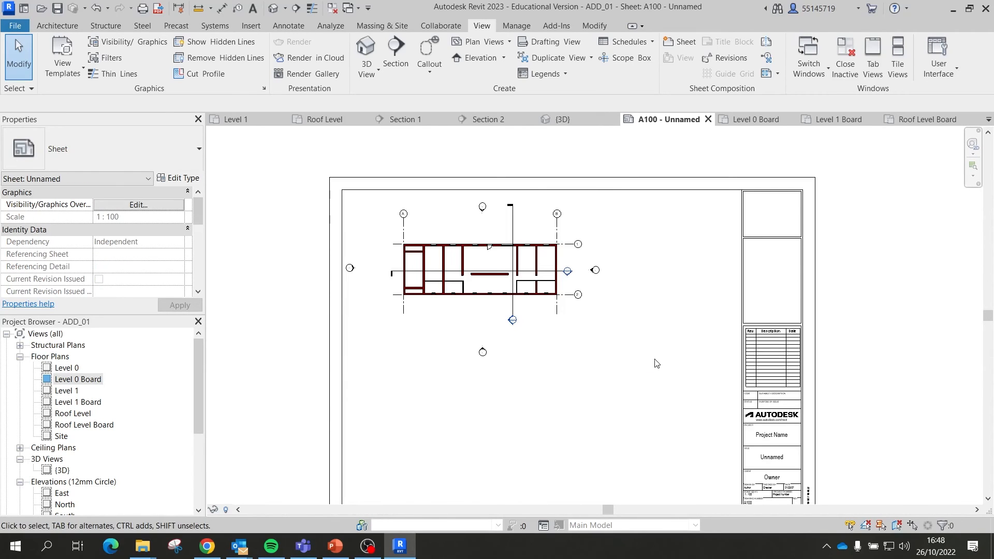
Step: Nudge the viewport slightly right and activate it for editing
{"action": "left_click", "coordinate": [550, 311]}
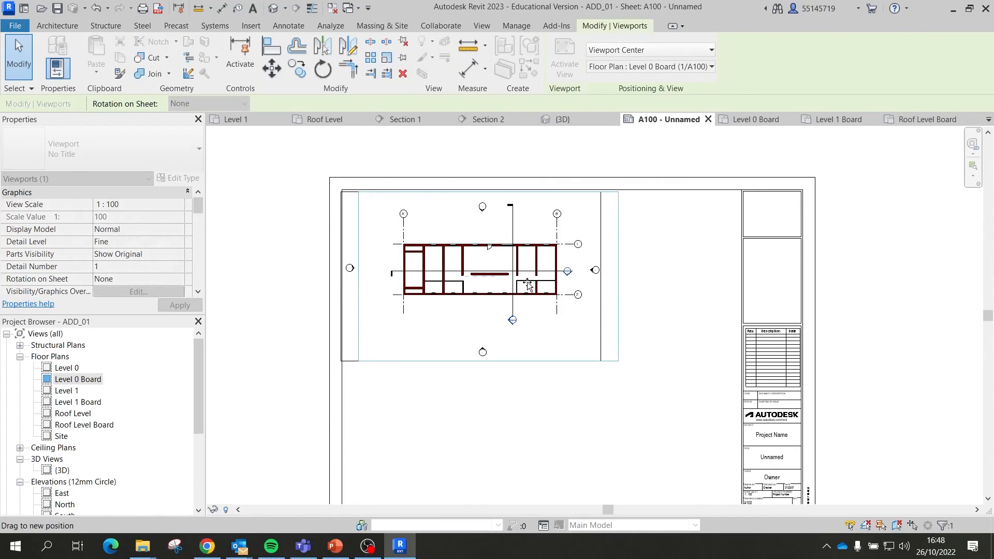
{"action": "mouse_move", "coordinate": [528, 284]}
{"action": "left_mouse_down"}
{"action": "mouse_move", "coordinate": [557, 284]}
{"action": "mouse_move", "coordinate": [481, 284]}
{"action": "mouse_move", "coordinate": [542, 284]}
{"action": "left_mouse_up"}
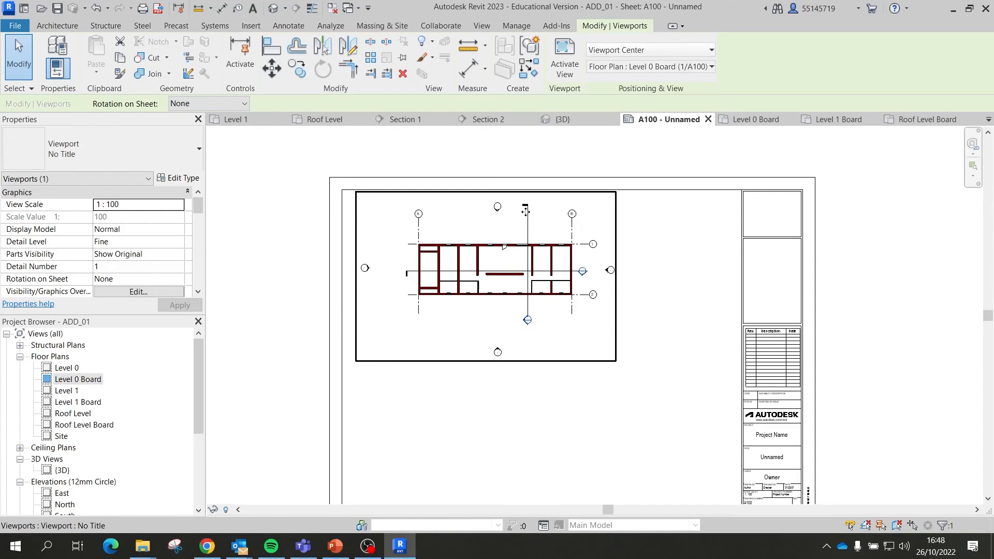
{"action": "double_click", "coordinate": [415, 243]}
Step: Hide the elevation marker and section line categories inside the Level 0 Board viewport
{"action": "left_click_drag", "start_coordinate": [383, 251], "coordinate": [355, 308]}
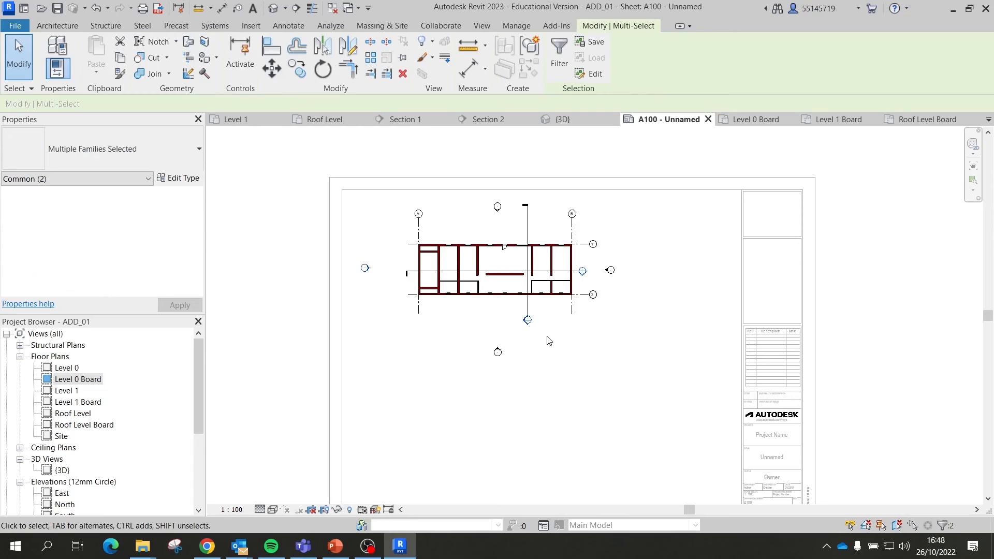
{"action": "left_click", "coordinate": [527, 309], "text": "ctrl"}
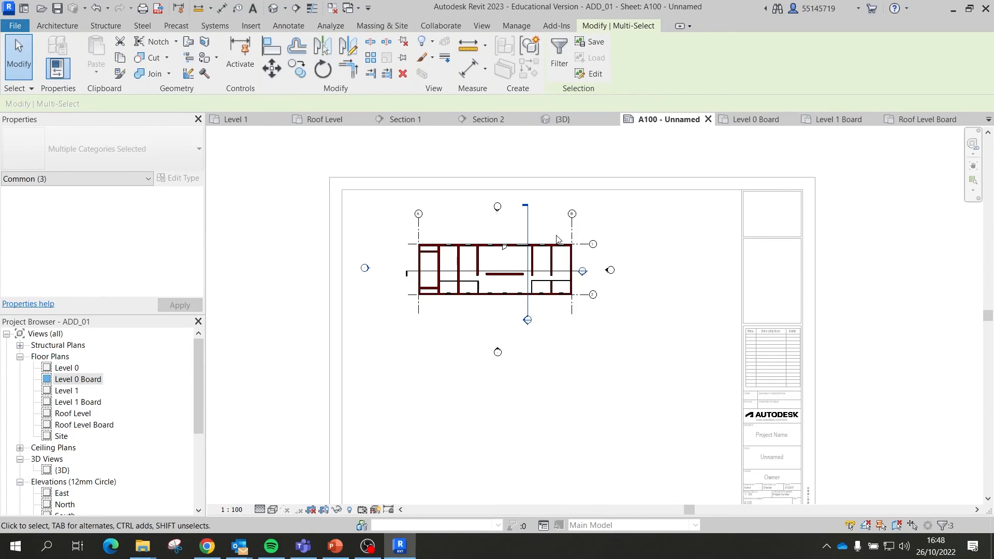
{"action": "right_click", "coordinate": [506, 216]}
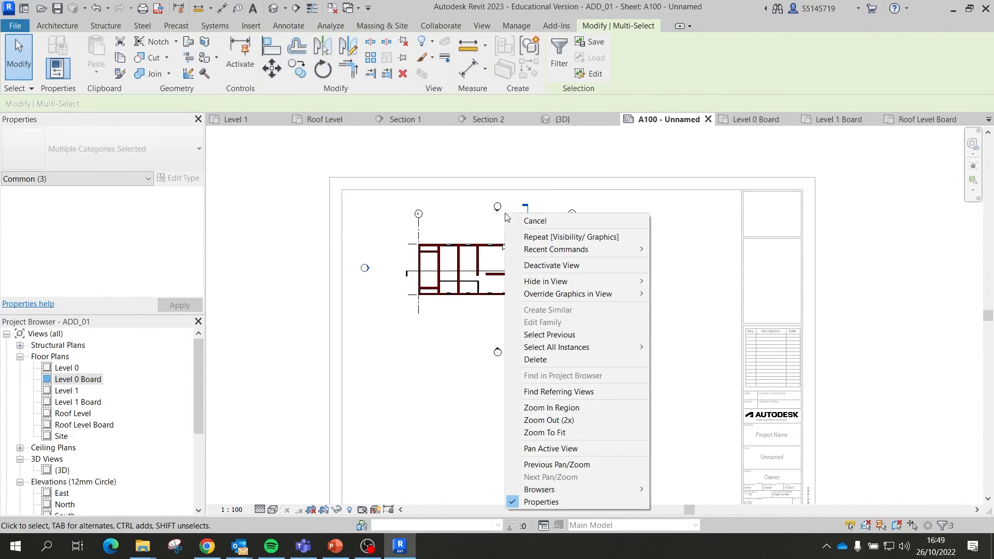
{"action": "mouse_move", "coordinate": [578, 281]}
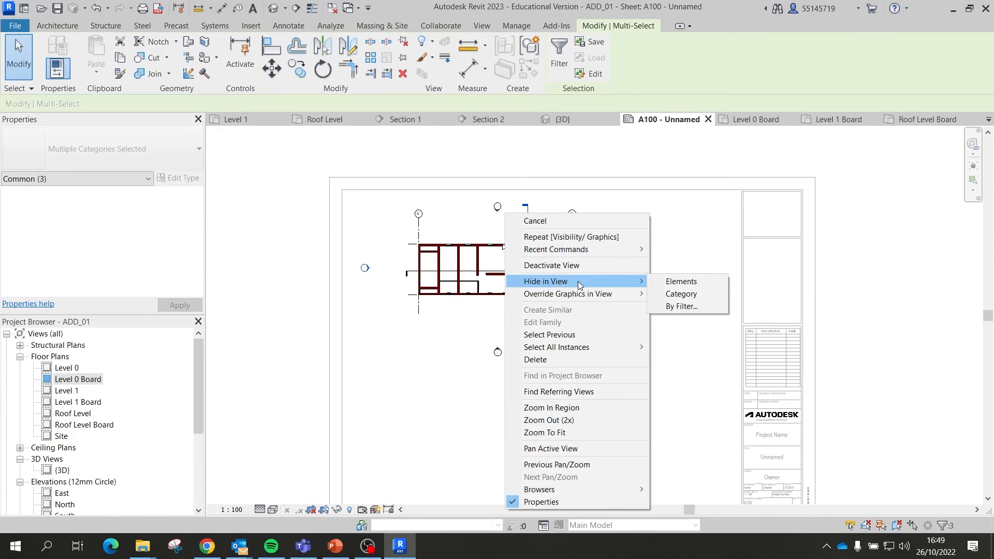
{"action": "left_click", "coordinate": [677, 299]}
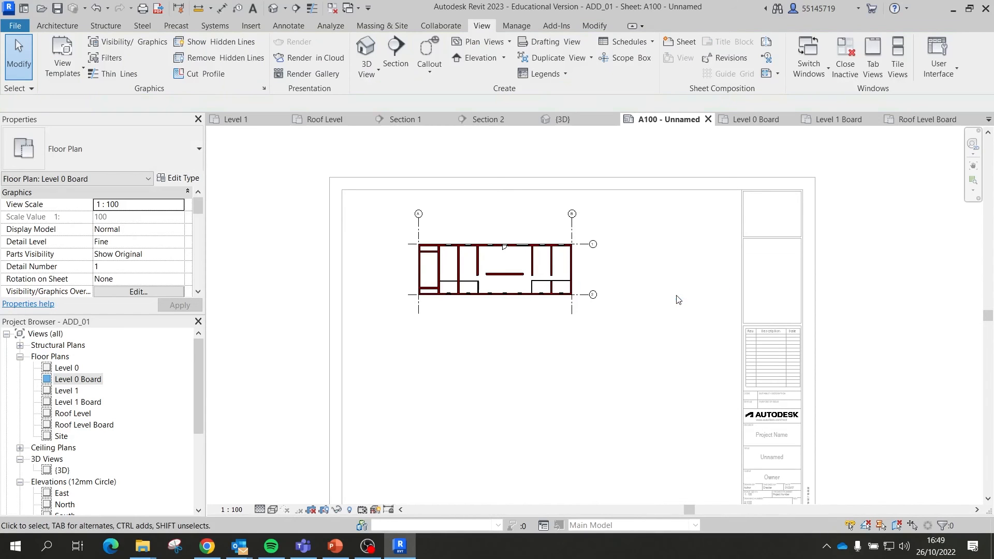
Step: Deactivate the viewport and shift the Level 0 Board viewport left on sheet A100
{"action": "double_click", "coordinate": [551, 333]}
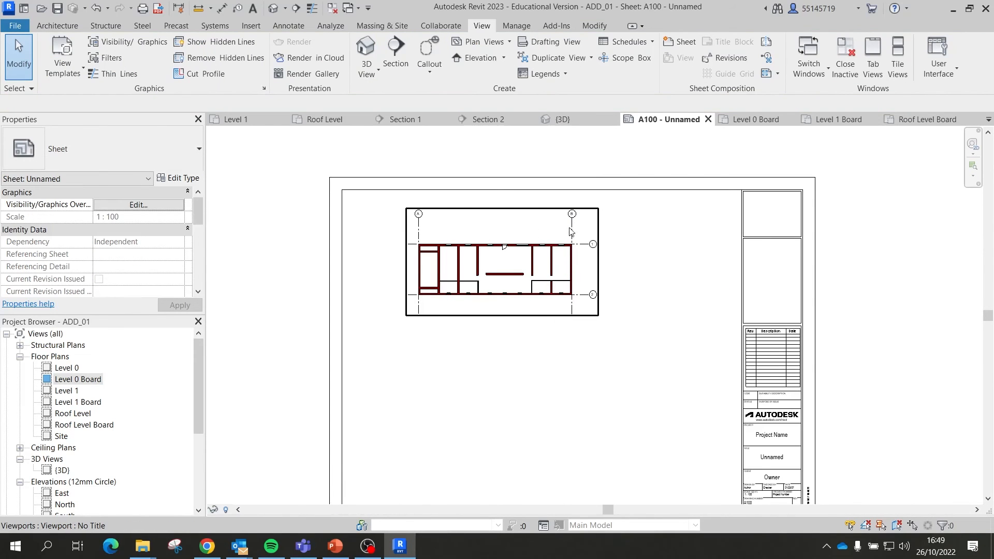
{"action": "left_click", "coordinate": [571, 264]}
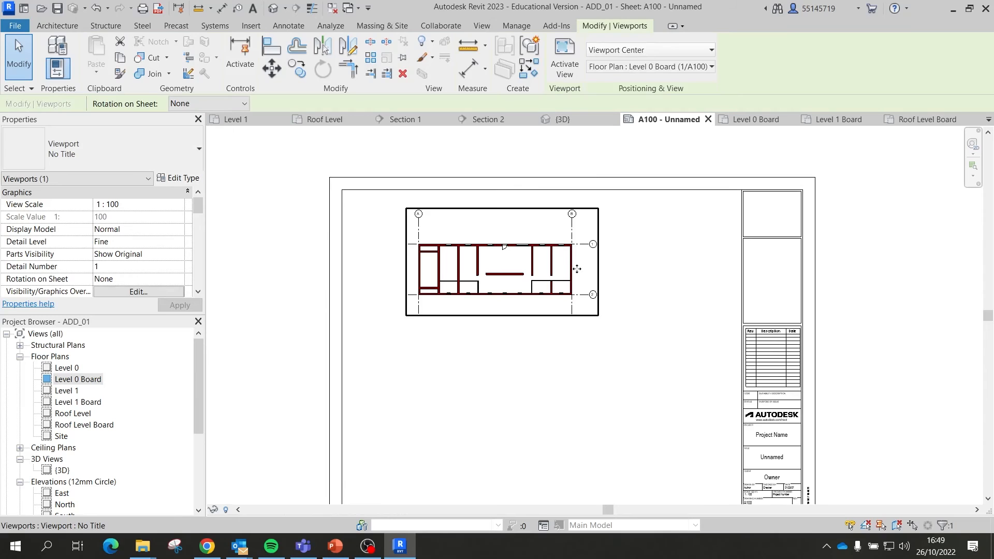
{"action": "left_click_drag", "start_coordinate": [577, 268], "coordinate": [545, 268]}
{"action": "left_click", "coordinate": [595, 305]}
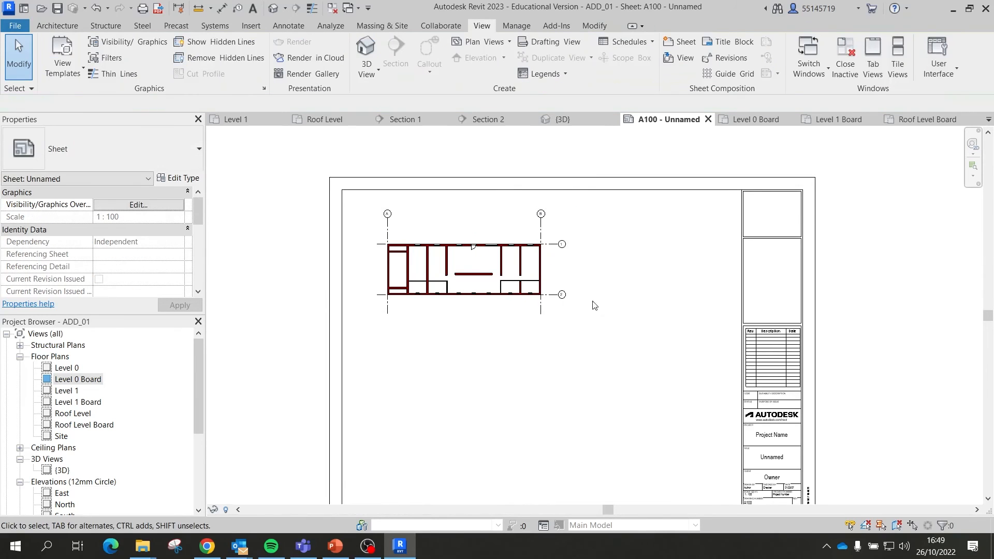
{"action": "left_click", "coordinate": [545, 292]}
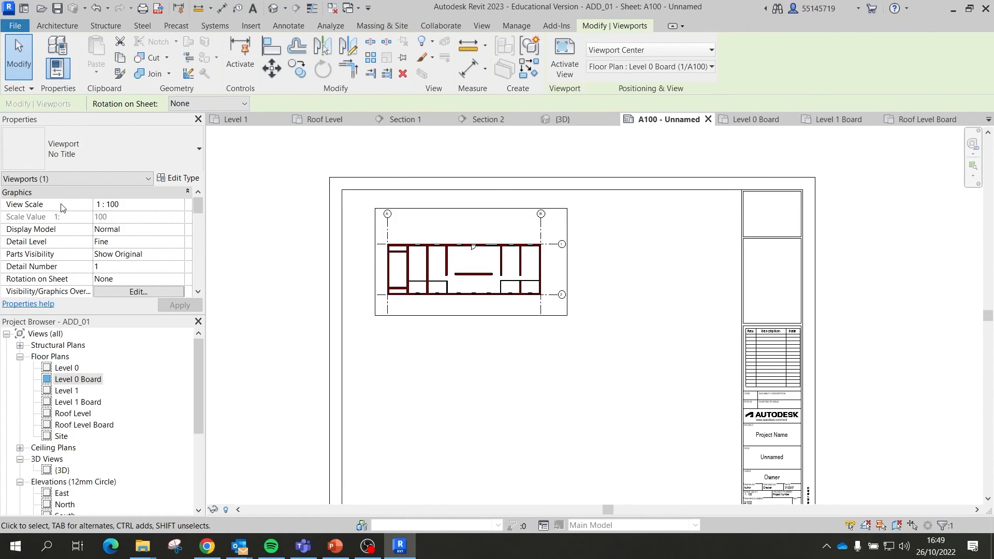
Step: Set Level 0 Board to 1 : 200 and move it to the sheet's top-left
{"action": "left_click", "coordinate": [175, 208]}
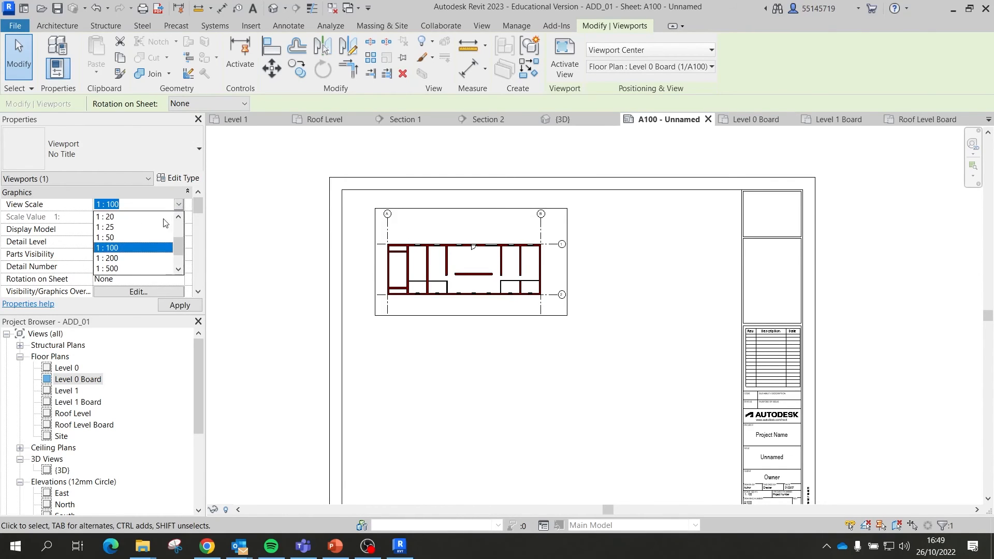
{"action": "left_click", "coordinate": [139, 259]}
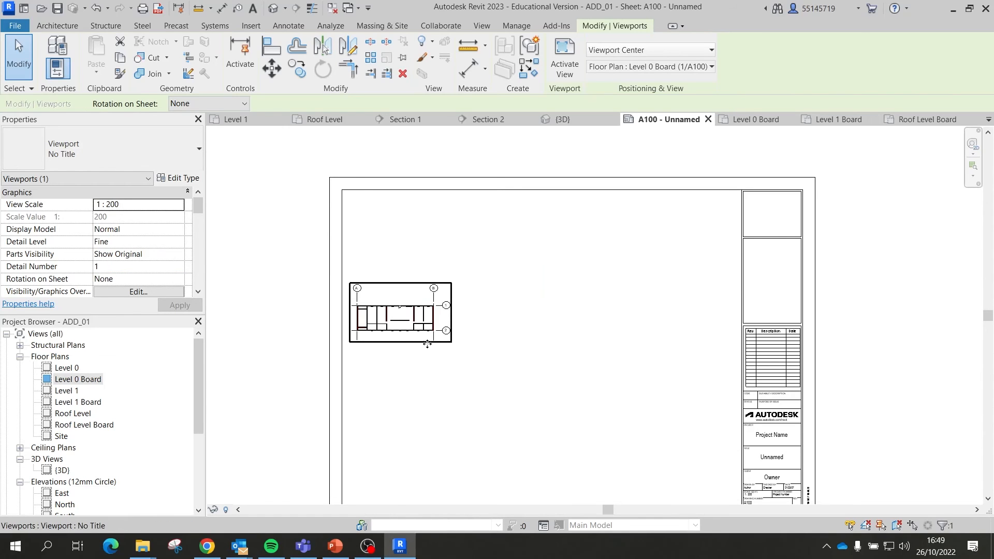
{"action": "left_click_drag", "start_coordinate": [433, 342], "coordinate": [444, 263]}
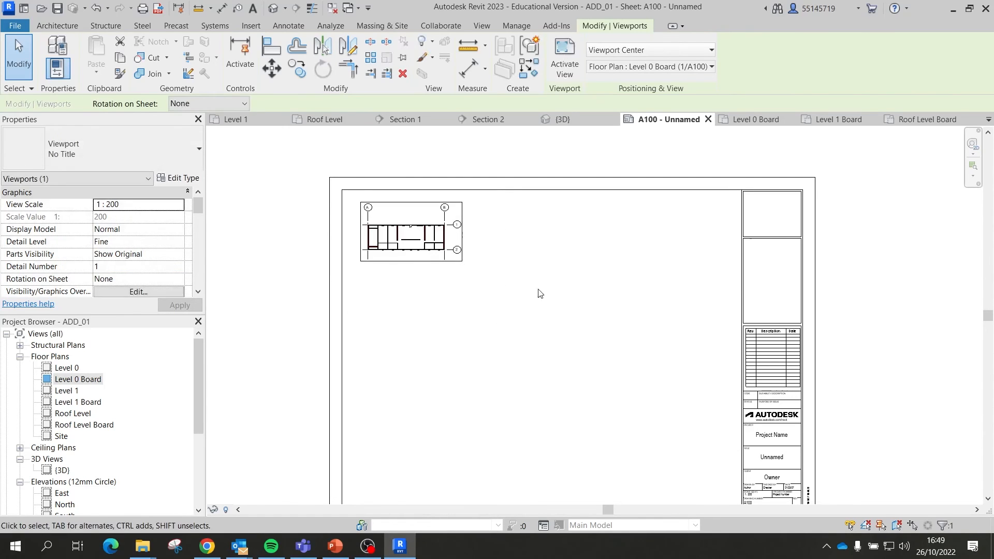
{"action": "left_click", "coordinate": [544, 298]}
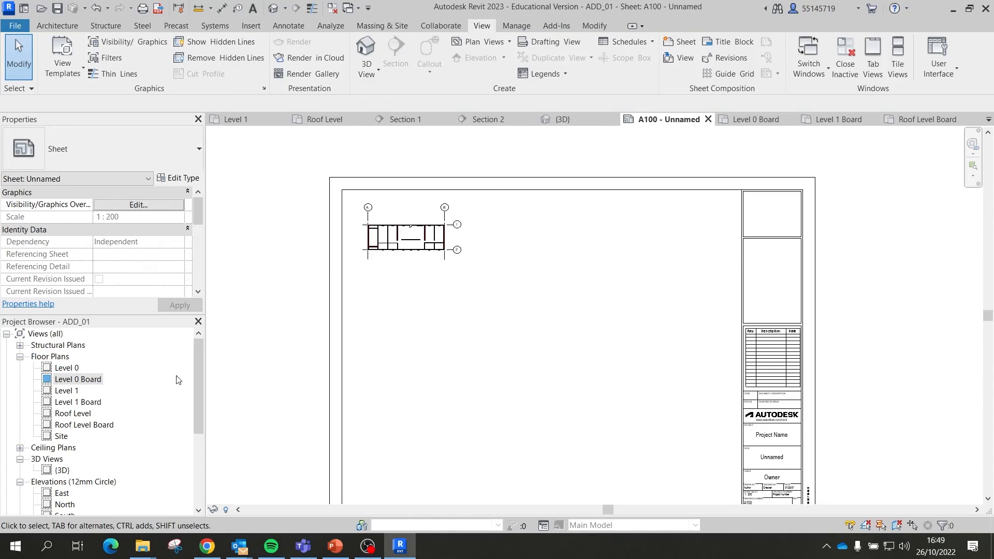
Step: Place Level 1 Board on the sheet with No Title at 1 : 200, beneath Level 0 Board
{"action": "left_click", "coordinate": [78, 404]}
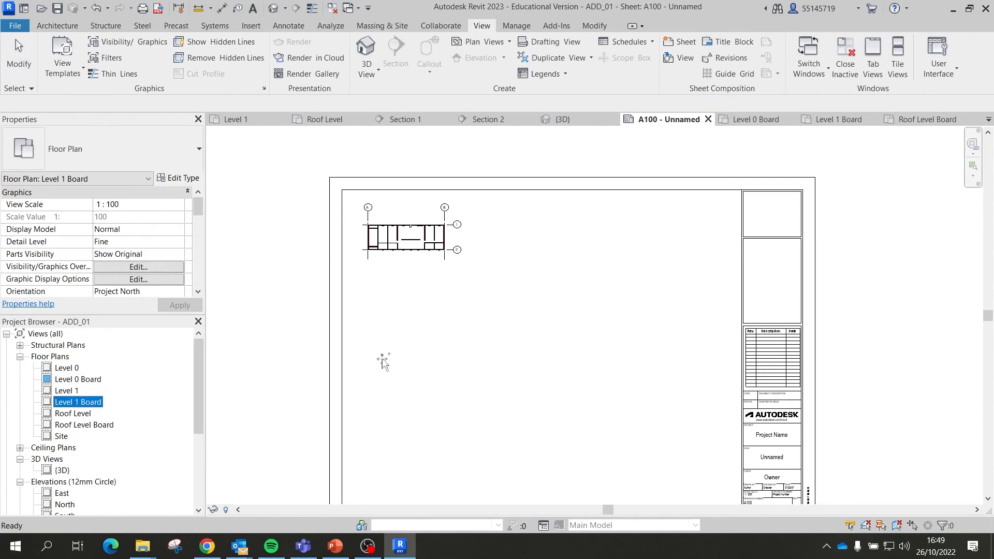
{"action": "left_click_drag", "start_coordinate": [383, 363], "coordinate": [426, 333]}
{"action": "left_click", "coordinate": [502, 377]}
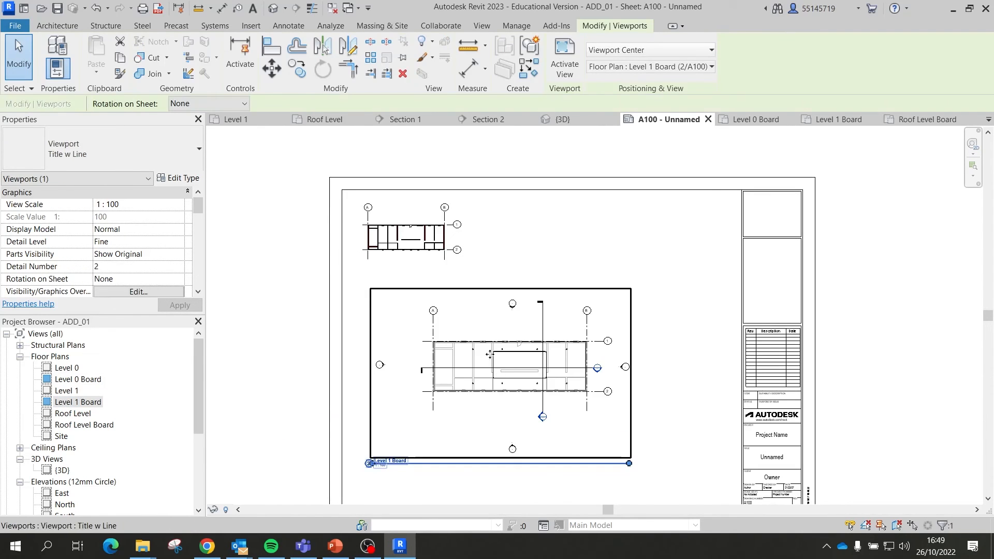
{"action": "left_click", "coordinate": [181, 162]}
{"action": "left_click", "coordinate": [88, 207]}
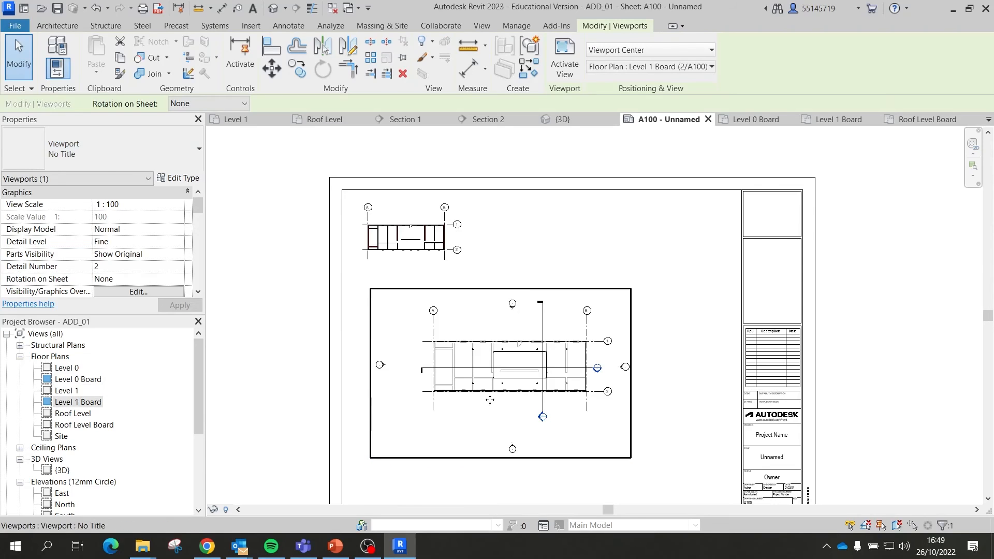
{"action": "left_click", "coordinate": [178, 206]}
{"action": "scroll", "coordinate": [127, 257], "scroll_direction": "down", "scroll_amount": 1}
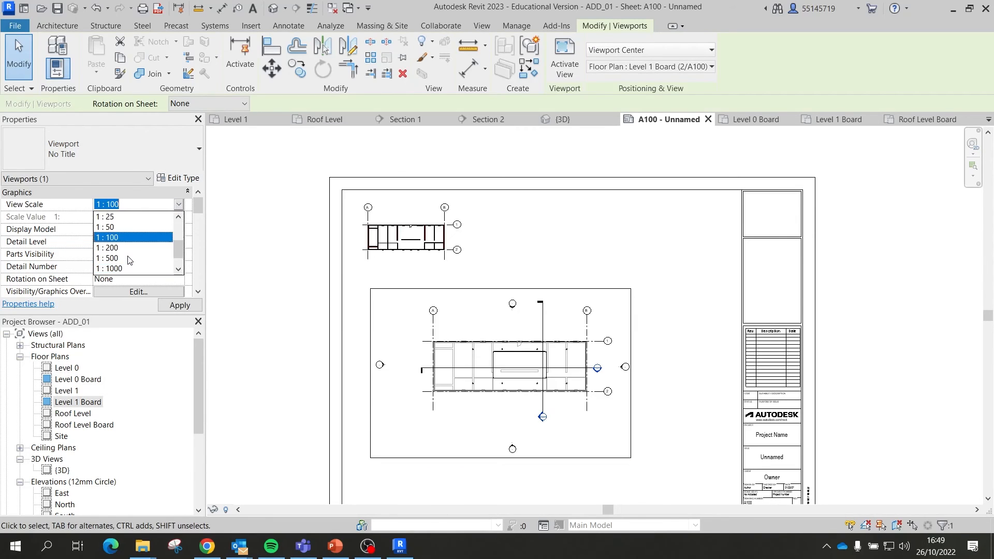
{"action": "left_click", "coordinate": [123, 248]}
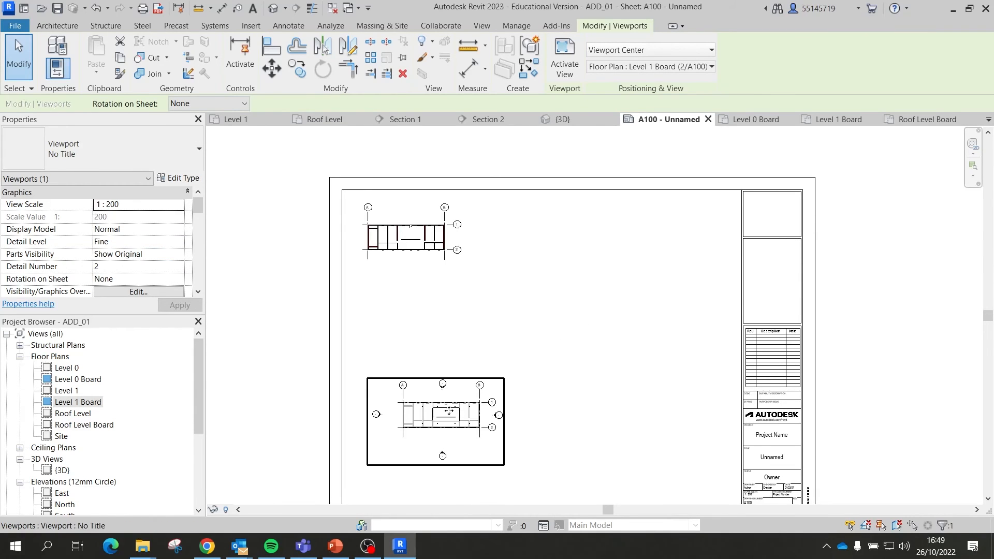
{"action": "left_click_drag", "start_coordinate": [459, 415], "coordinate": [423, 313]}
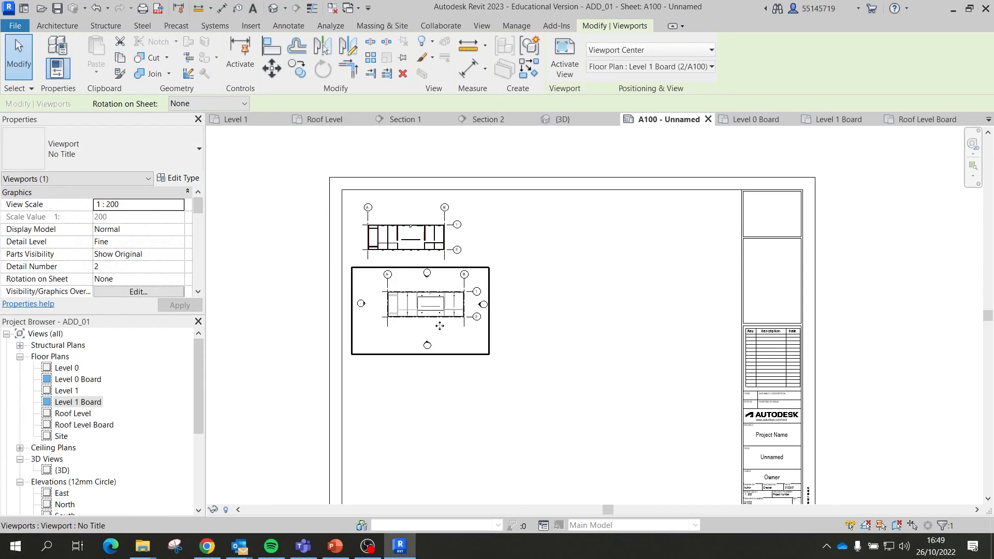
Step: Hide the elevation marker category inside the Level 1 Board viewport
{"action": "double_click", "coordinate": [435, 326]}
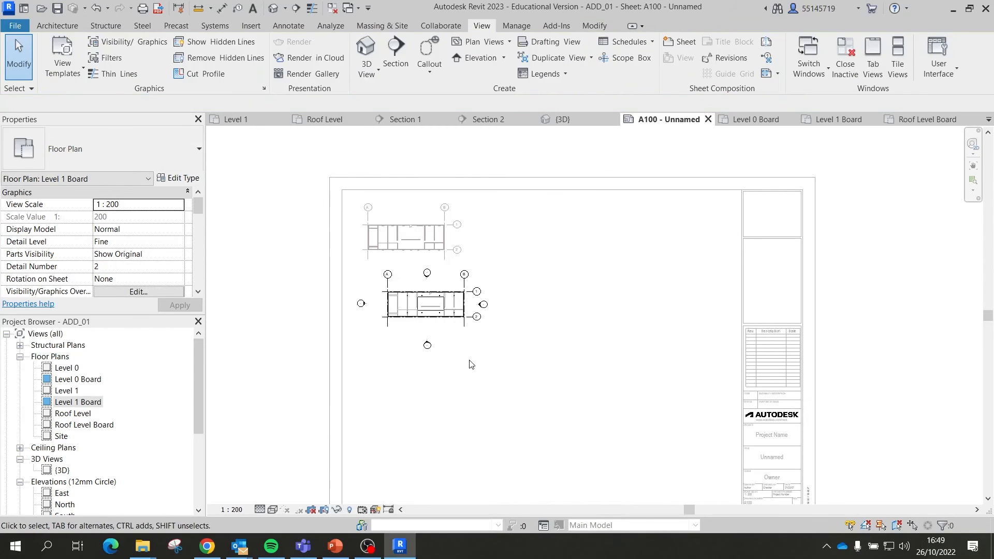
{"action": "left_click_drag", "start_coordinate": [481, 360], "coordinate": [389, 336]}
{"action": "scroll", "coordinate": [490, 330], "scroll_direction": "up", "scroll_amount": 4}
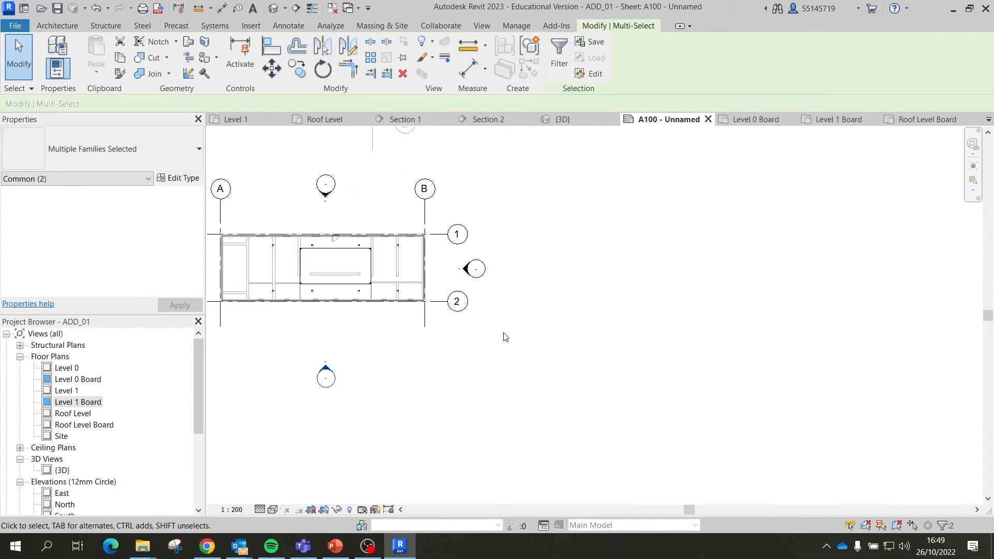
{"action": "mouse_move", "coordinate": [511, 333]}
{"action": "left_mouse_down", "text": "ctrl"}
{"action": "mouse_move", "coordinate": [459, 269]}
{"action": "mouse_move", "coordinate": [521, 304]}
{"action": "mouse_move", "coordinate": [484, 255]}
{"action": "left_mouse_up", "text": "ctrl"}
{"action": "right_click", "coordinate": [454, 319]}
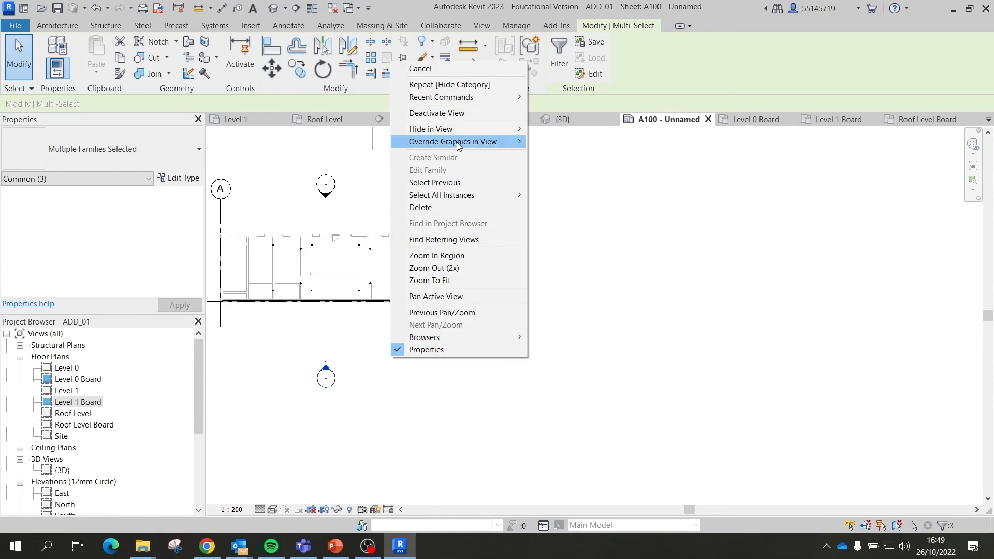
{"action": "mouse_move", "coordinate": [479, 129]}
{"action": "left_click", "coordinate": [556, 139]}
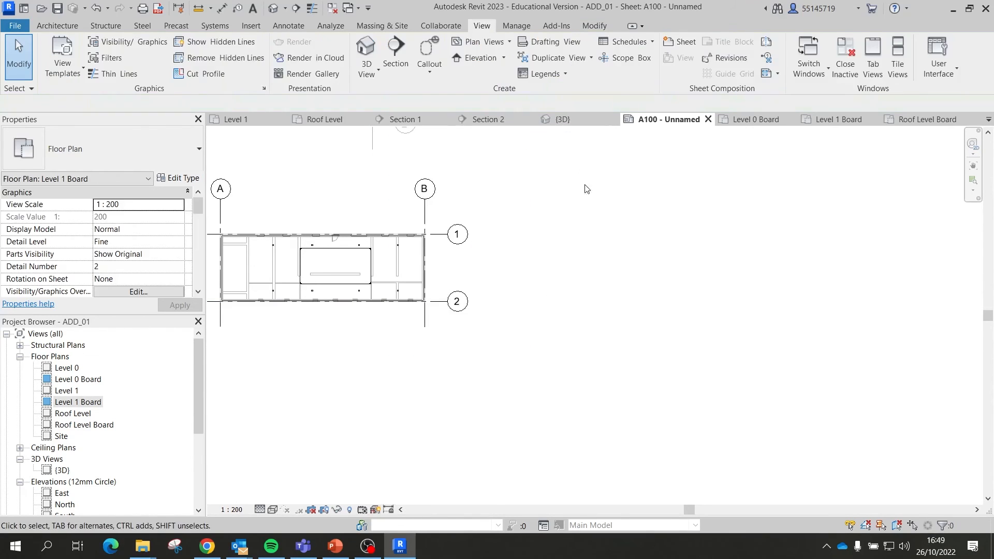
{"action": "scroll", "coordinate": [611, 317], "scroll_direction": "down", "scroll_amount": 1}
{"action": "double_click", "coordinate": [612, 315]}
Step: Select Section 1 in the Project Browser for placement on sheet A100
{"action": "left_click", "coordinate": [479, 297]}
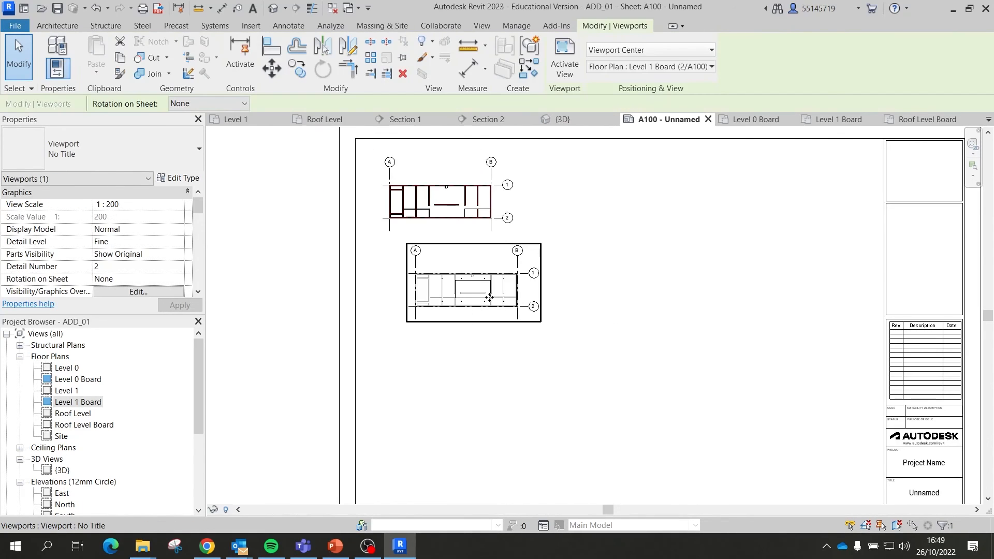
{"action": "left_click", "coordinate": [590, 357]}
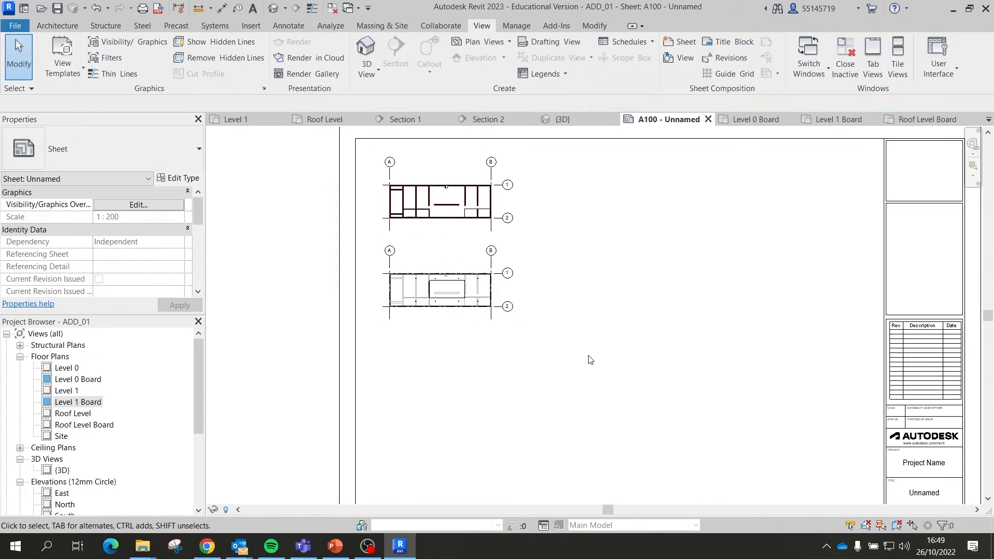
{"action": "scroll", "coordinate": [458, 271], "scroll_direction": "down", "scroll_amount": 1}
{"action": "scroll", "coordinate": [458, 270], "scroll_direction": "down", "scroll_amount": 2}
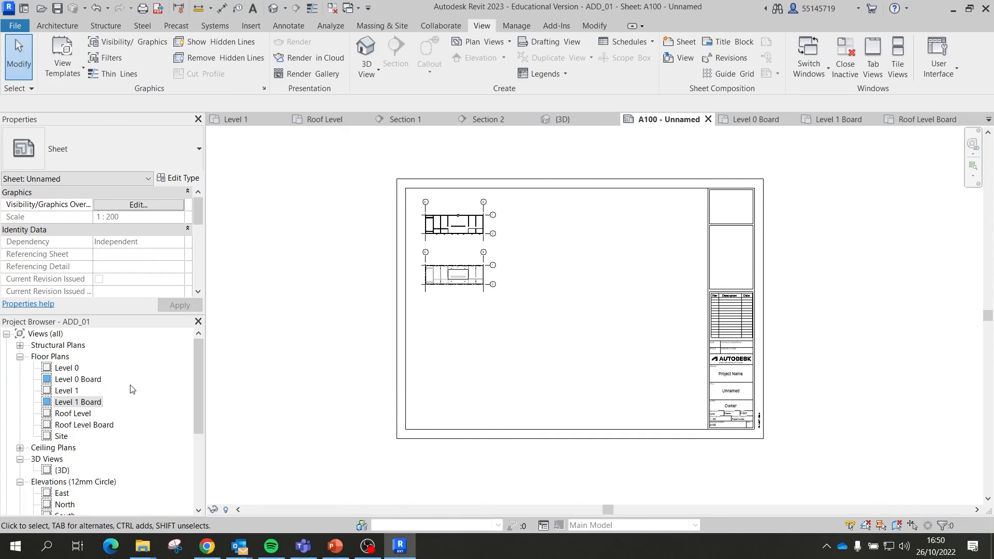
{"action": "scroll", "coordinate": [101, 414], "scroll_direction": "down", "scroll_amount": 4}
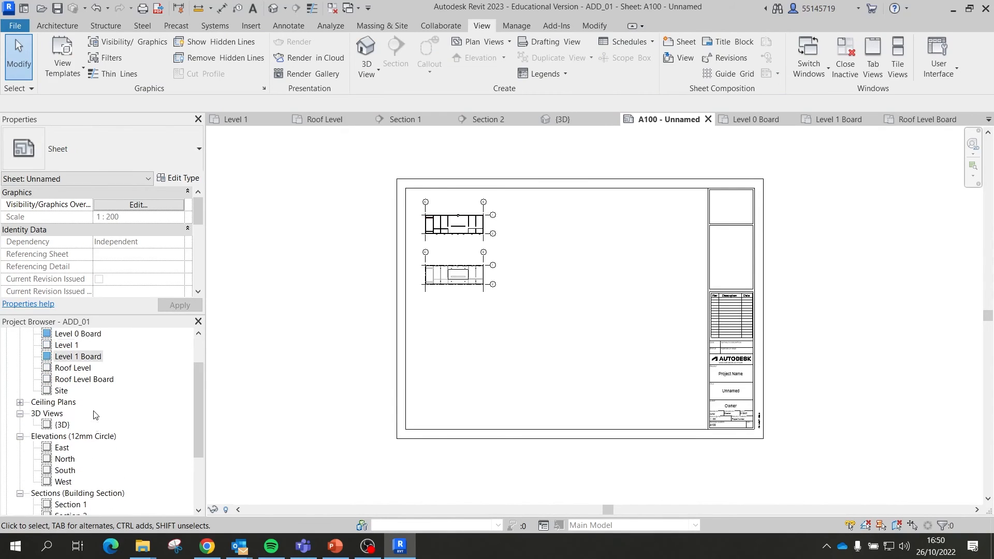
{"action": "scroll", "coordinate": [95, 414], "scroll_direction": "down", "scroll_amount": 5}
{"action": "left_click", "coordinate": [67, 460]}
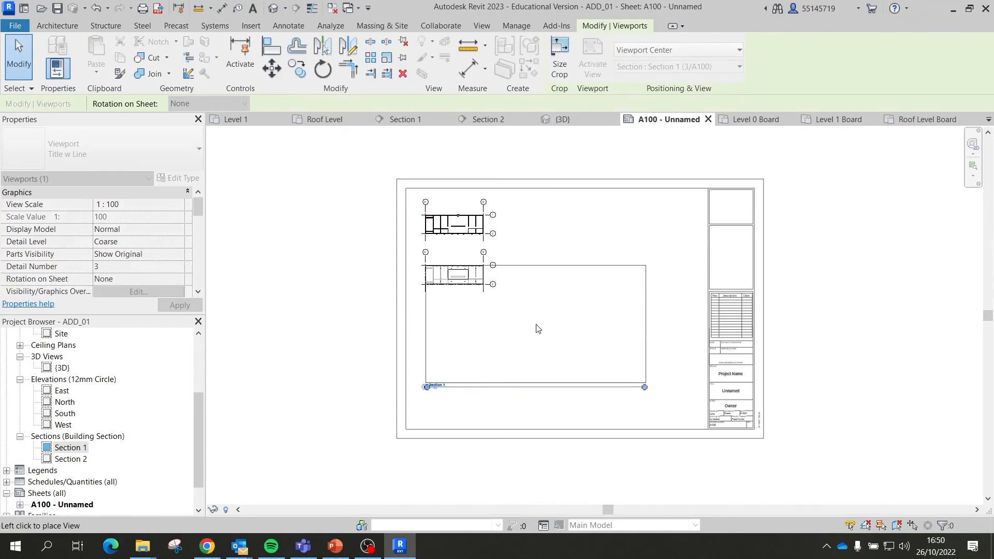
Step: Place Section 1 at the top of the sheet with the No Title viewport type
{"action": "left_click", "coordinate": [580, 326]}
{"action": "left_click_drag", "start_coordinate": [630, 268], "coordinate": [656, 181]}
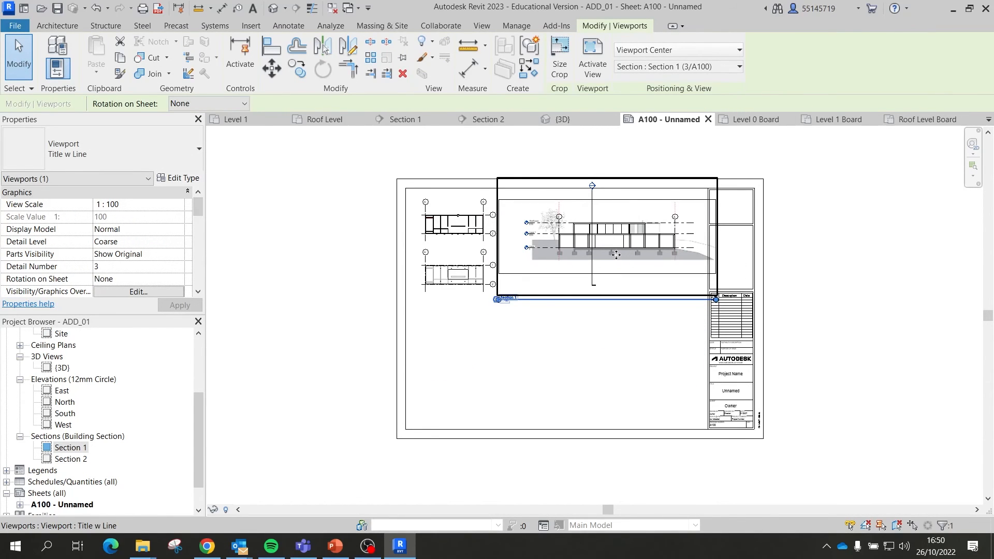
{"action": "left_click", "coordinate": [124, 155]}
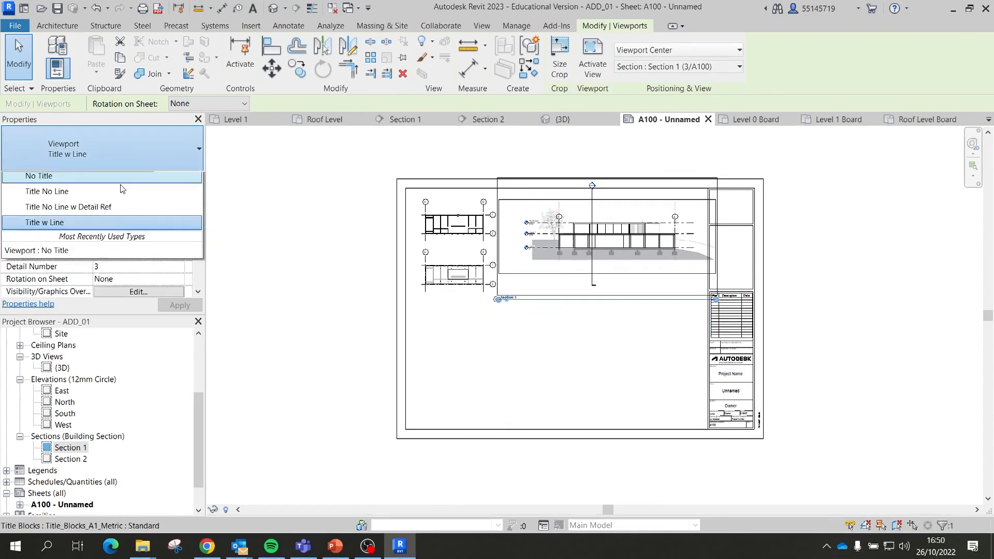
{"action": "left_click", "coordinate": [52, 211]}
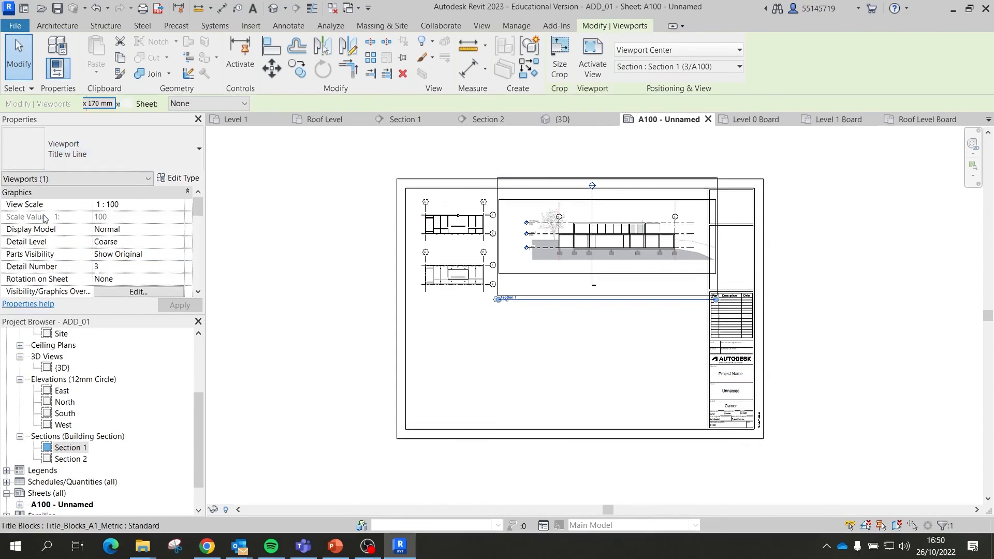
{"action": "left_click", "coordinate": [607, 337]}
Step: Hide the crop boundary and section marker categories inside the Section 1 viewport
{"action": "double_click", "coordinate": [617, 281]}
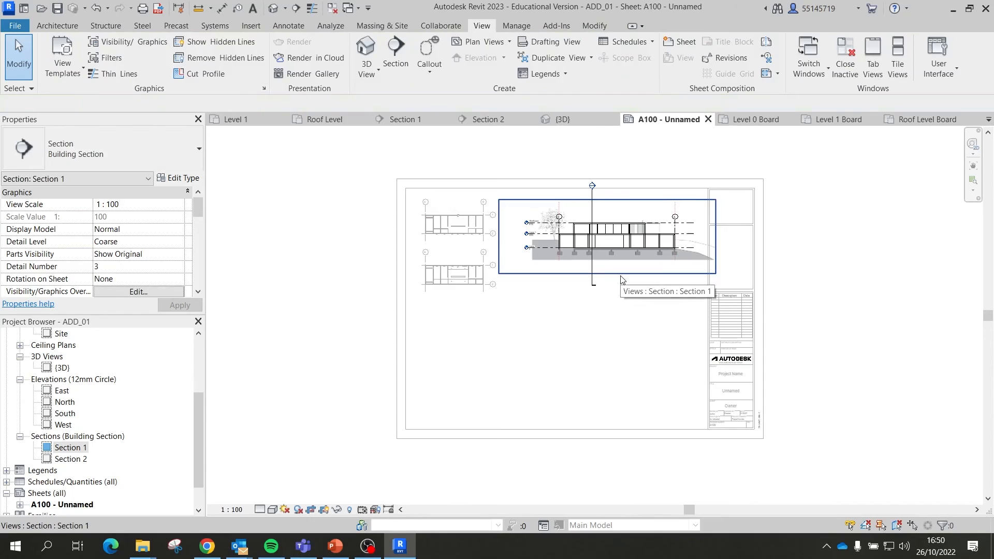
{"action": "left_click", "coordinate": [620, 274]}
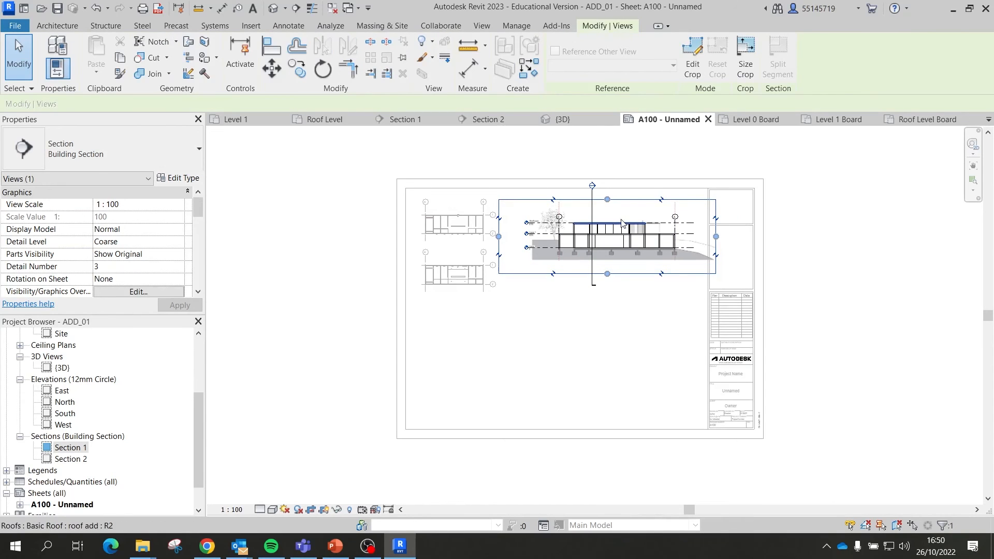
{"action": "right_click", "coordinate": [634, 231]}
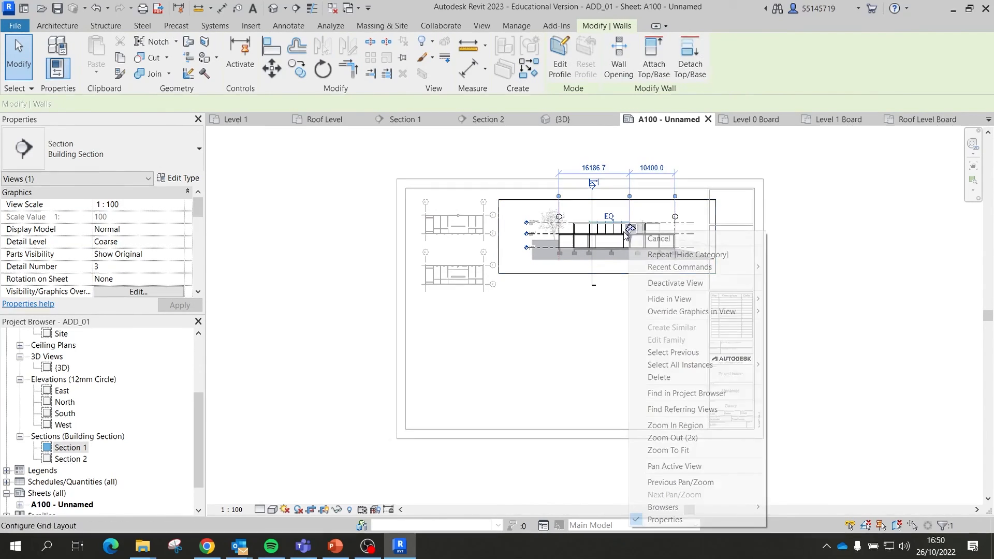
{"action": "key", "text": "Escape"}
{"action": "right_click", "coordinate": [516, 281]}
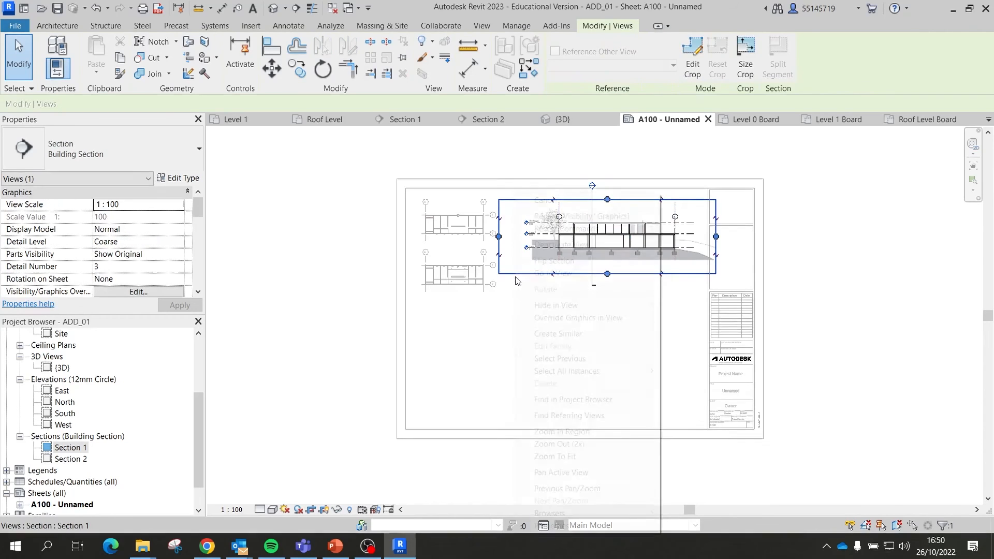
{"action": "mouse_move", "coordinate": [595, 305]}
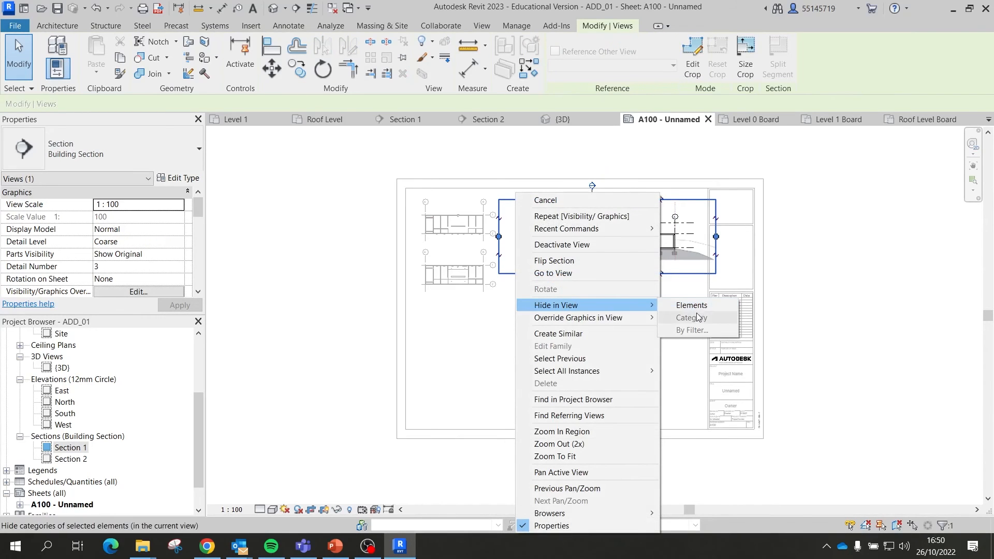
{"action": "left_click", "coordinate": [697, 303]}
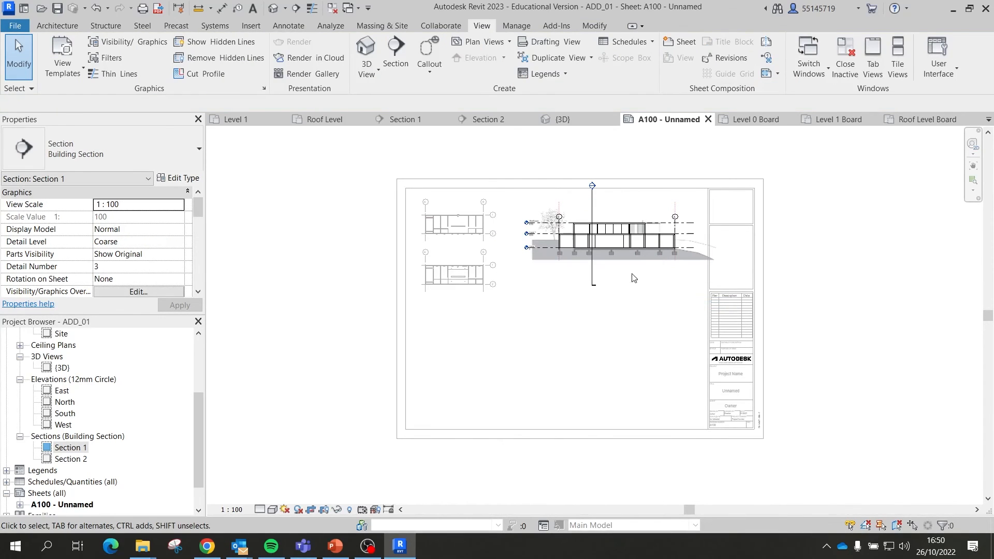
{"action": "left_click", "coordinate": [593, 280]}
{"action": "right_click", "coordinate": [594, 279]}
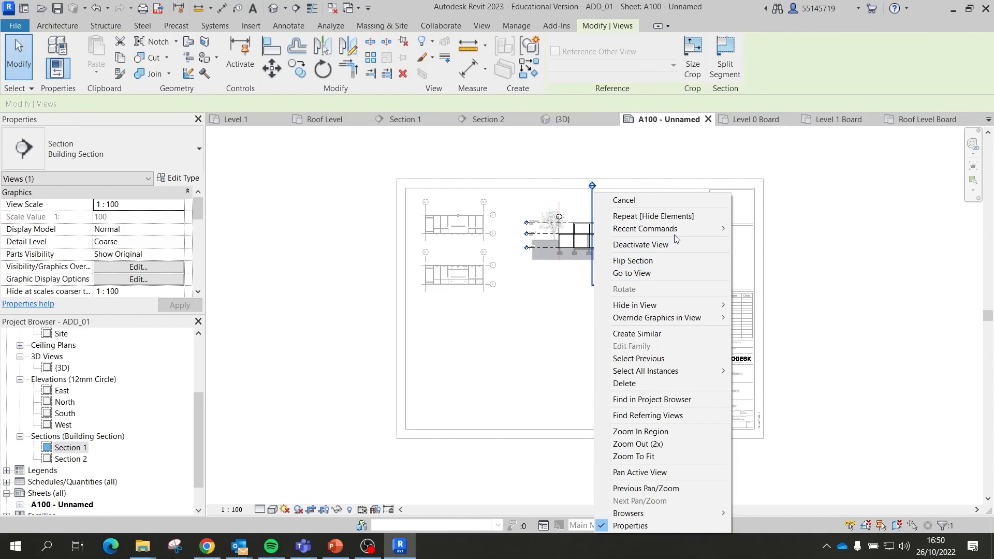
{"action": "mouse_move", "coordinate": [666, 304]}
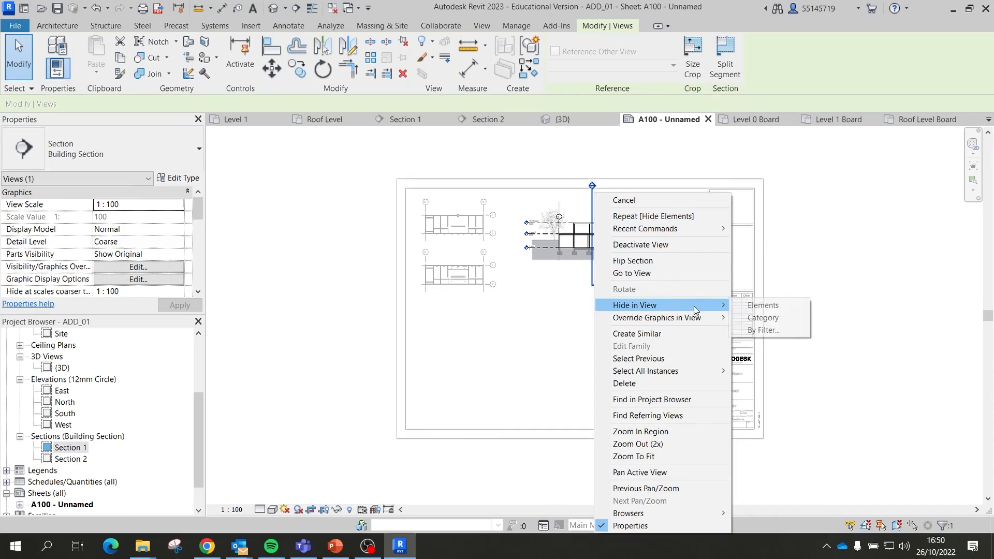
{"action": "left_click", "coordinate": [760, 317]}
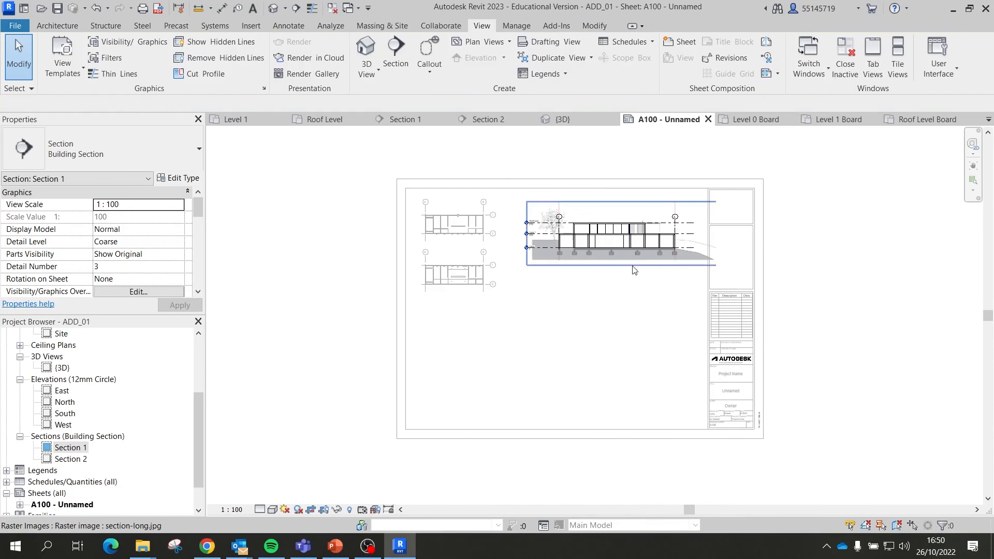
Step: Move the Section 1 viewport left until it sits against the two plan viewports
{"action": "left_click", "coordinate": [633, 289]}
{"action": "left_click", "coordinate": [662, 263]}
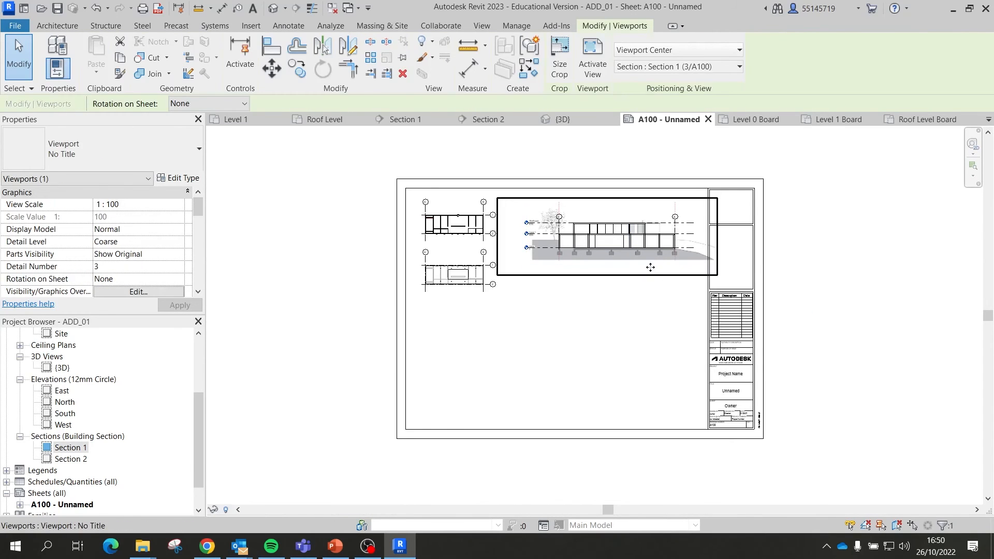
{"action": "left_click_drag", "start_coordinate": [650, 267], "coordinate": [646, 267]}
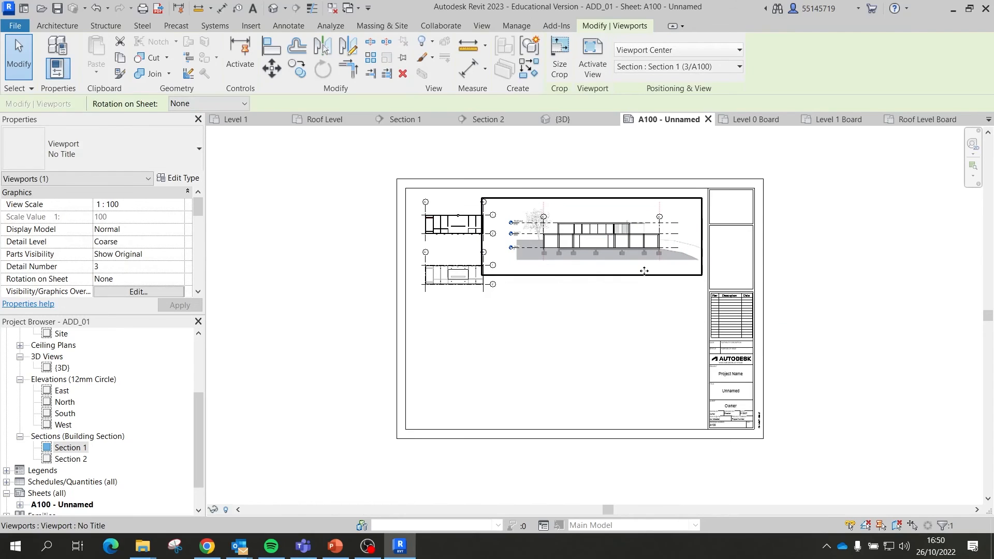
{"action": "left_click", "coordinate": [634, 321]}
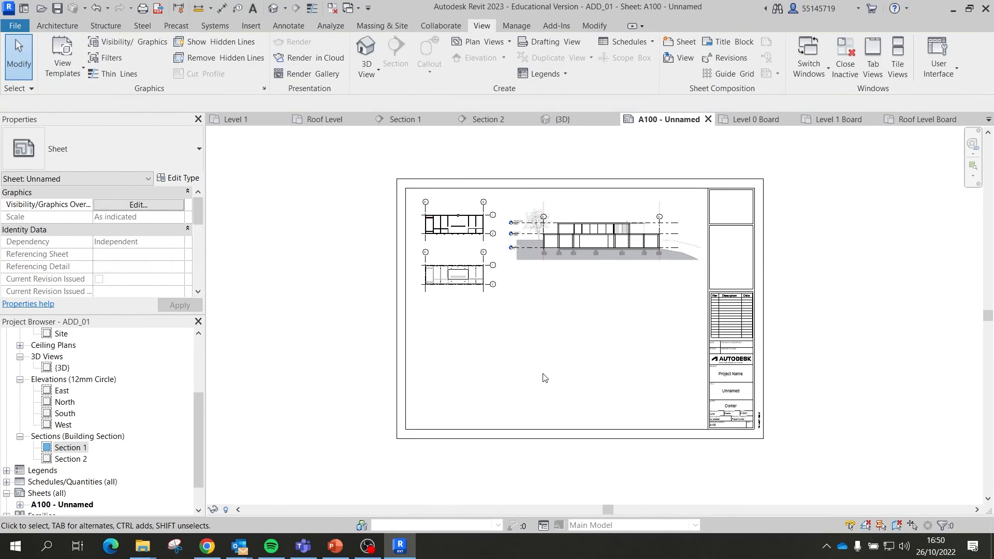
Step: Duplicate the default {3D} view as {3D} Copy 1
{"action": "double_click", "coordinate": [64, 369]}
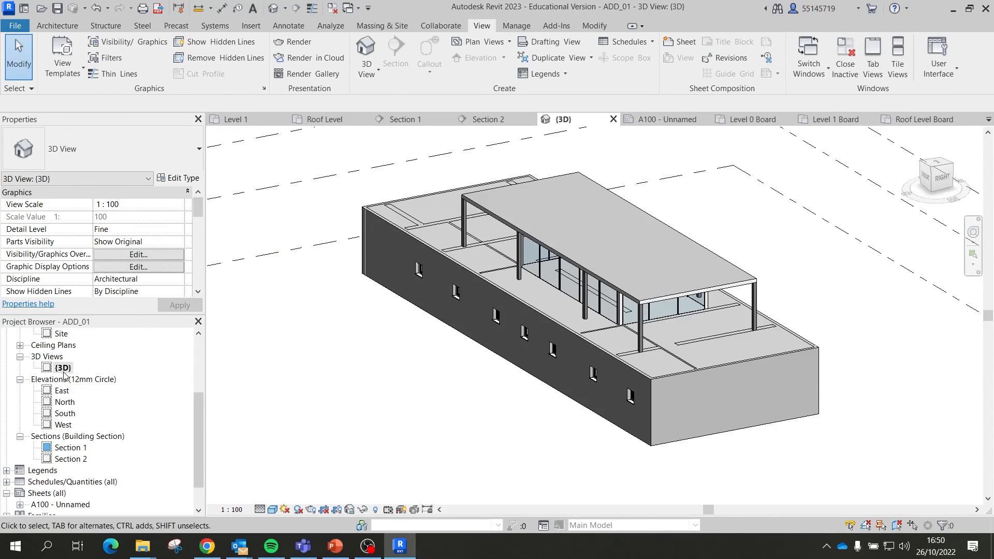
{"action": "right_click", "coordinate": [64, 371]}
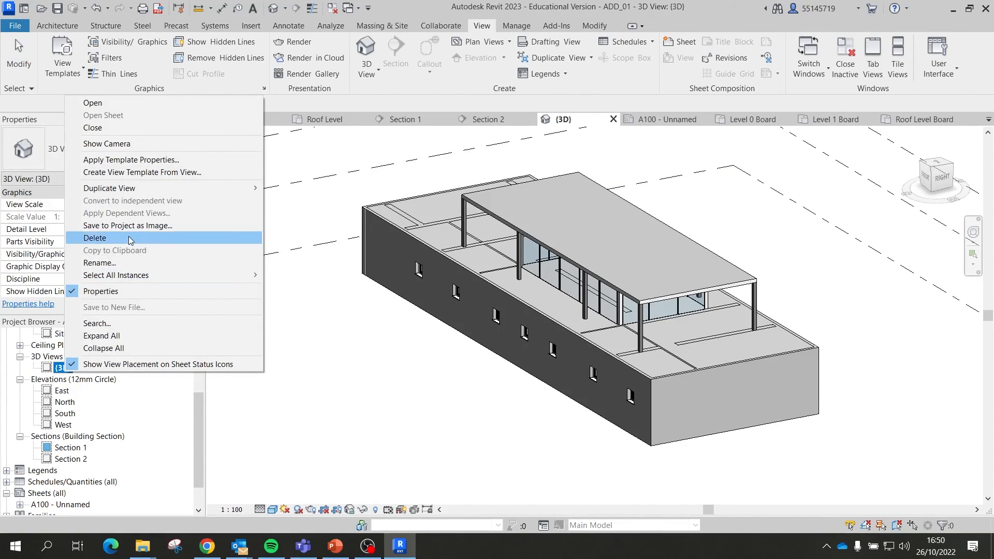
{"action": "mouse_move", "coordinate": [168, 188]}
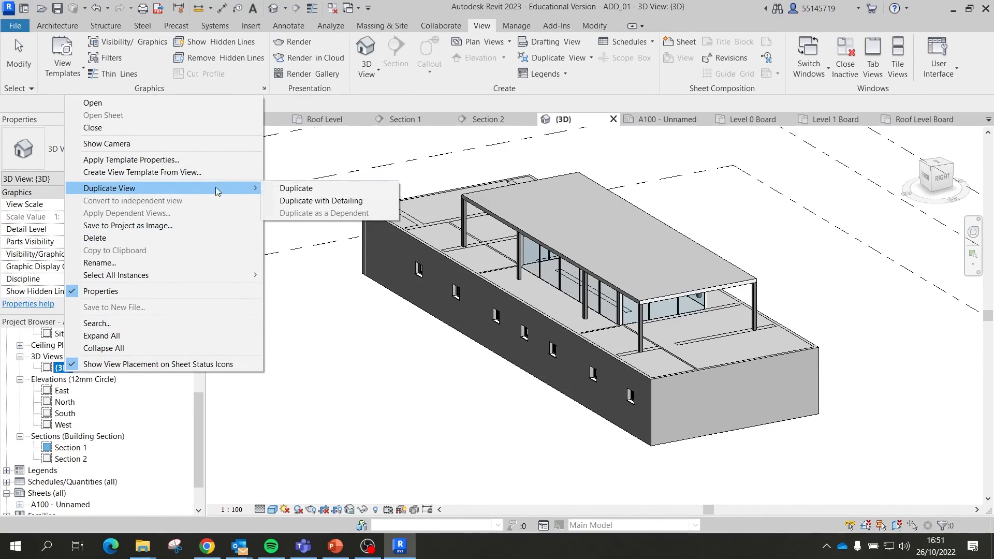
{"action": "left_click", "coordinate": [298, 189]}
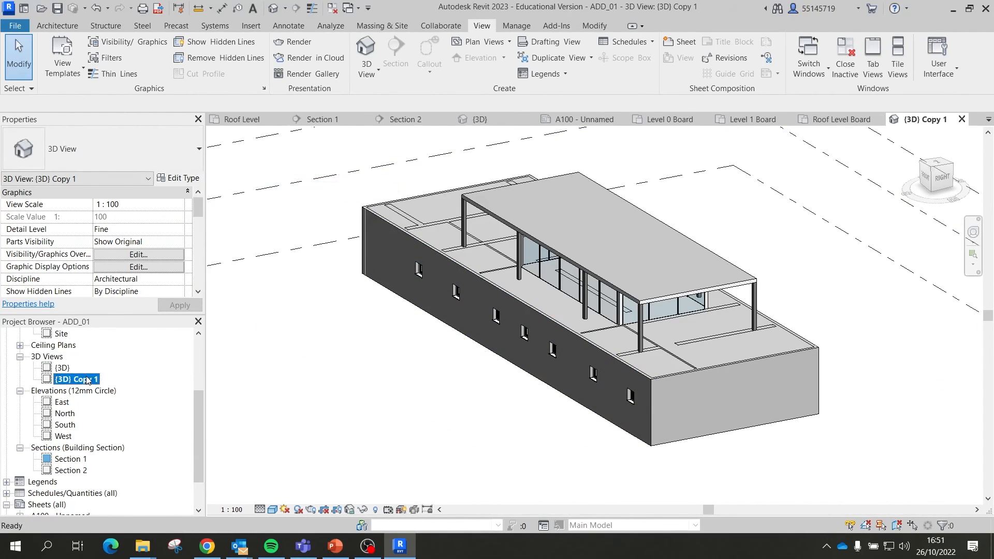
Step: Hide the Levels category in {3D} Copy 1
{"action": "scroll", "coordinate": [464, 329], "scroll_direction": "down", "scroll_amount": 3}
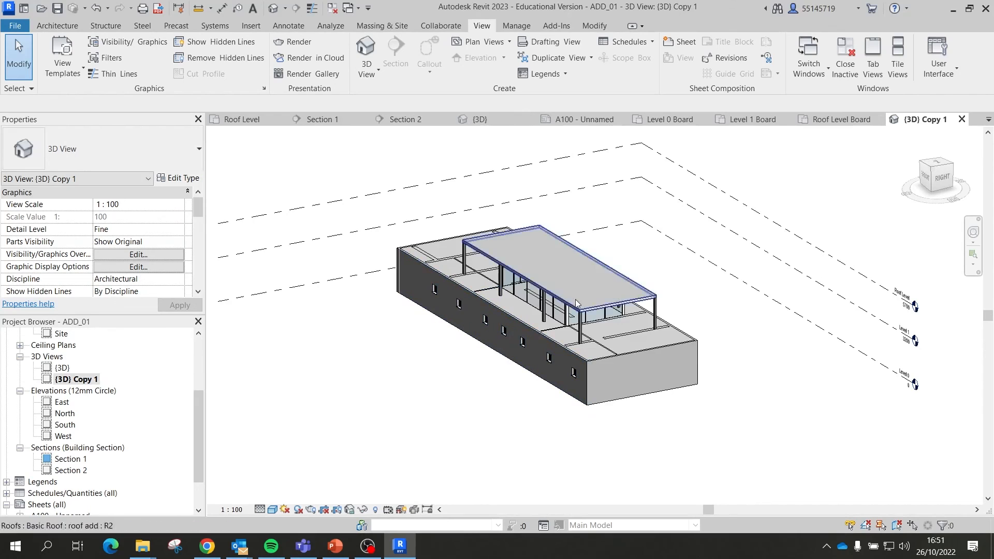
{"action": "scroll", "coordinate": [513, 272], "scroll_direction": "down", "scroll_amount": 1}
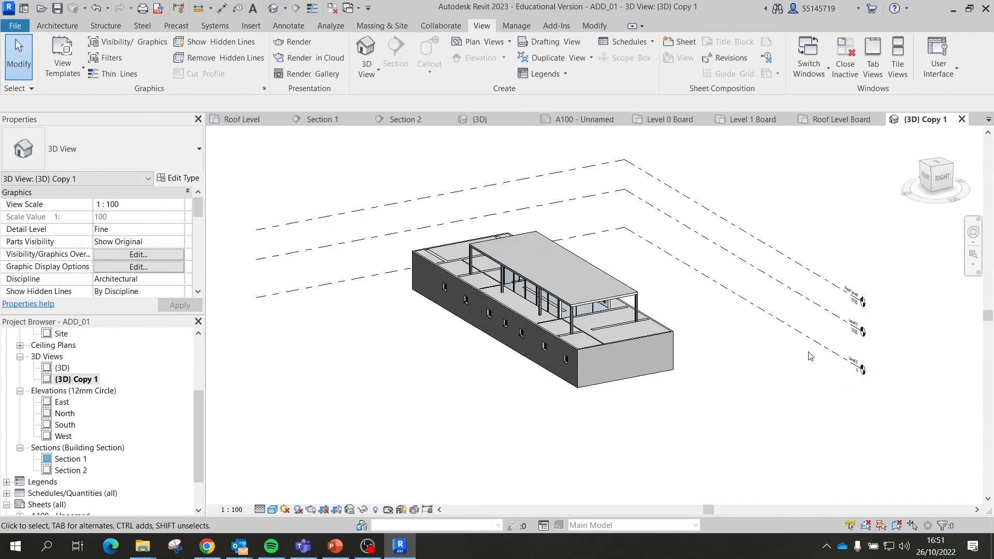
{"action": "left_click_drag", "start_coordinate": [890, 410], "coordinate": [832, 239]}
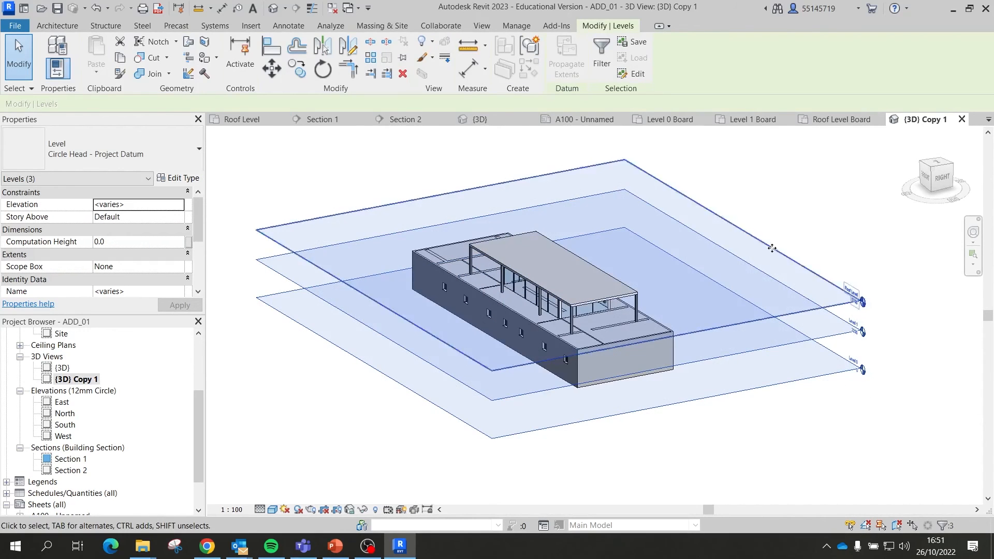
{"action": "right_click", "coordinate": [664, 244]}
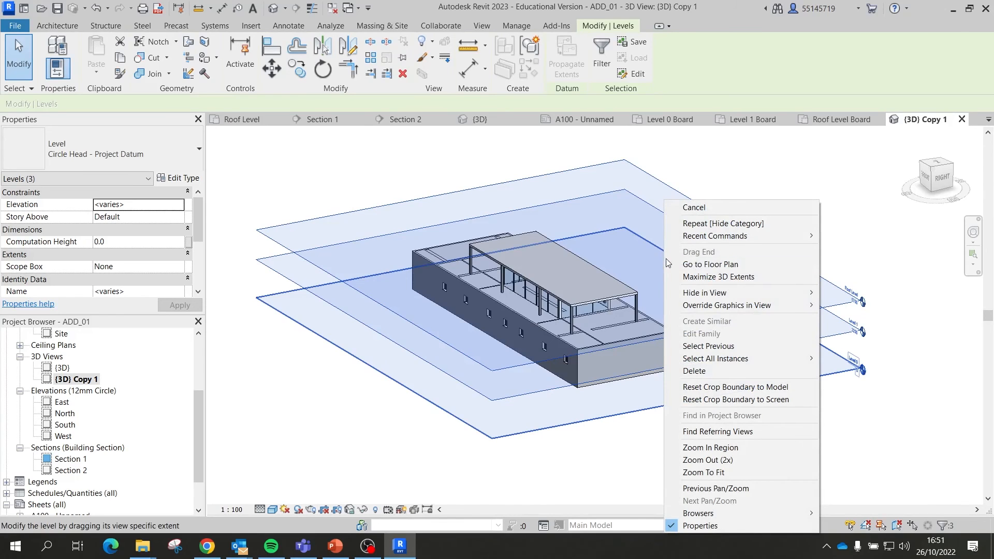
{"action": "mouse_move", "coordinate": [726, 295]}
{"action": "left_click", "coordinate": [849, 304]}
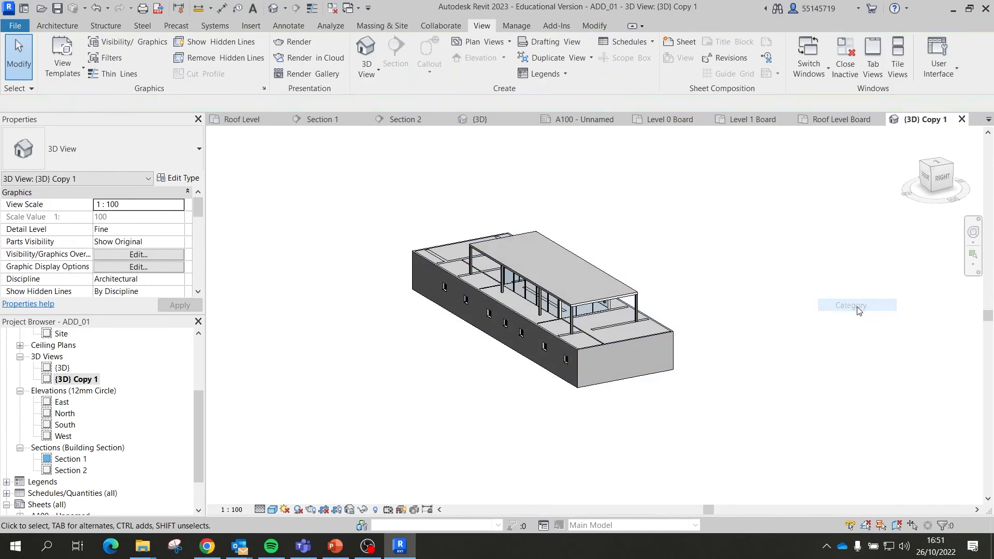
Step: Turn on cast shadows and the sun path, keeping the current sun settings
{"action": "middle_click_drag", "start_coordinate": [576, 363], "coordinate": [316, 474], "text": "shift"}
{"action": "left_click", "coordinate": [298, 511]}
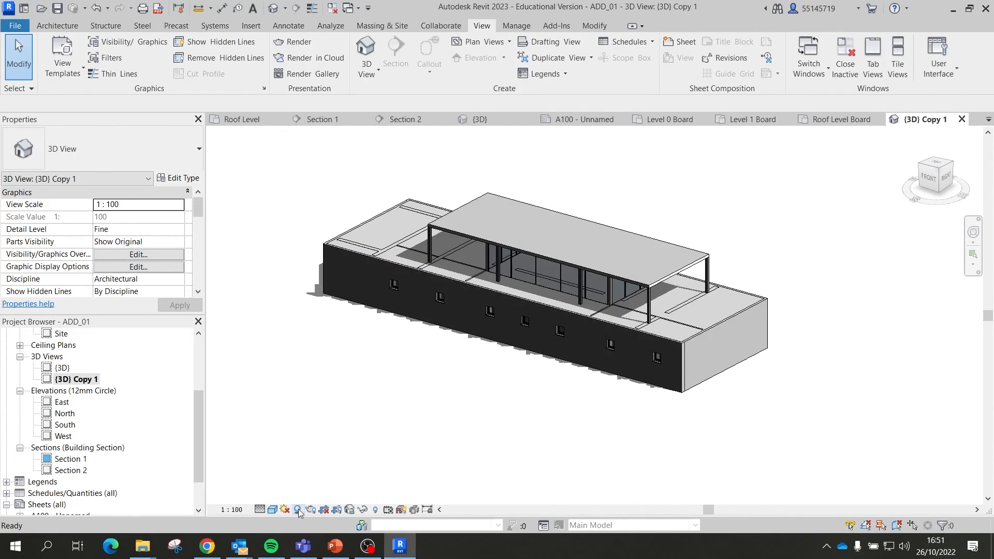
{"action": "left_click", "coordinate": [286, 511]}
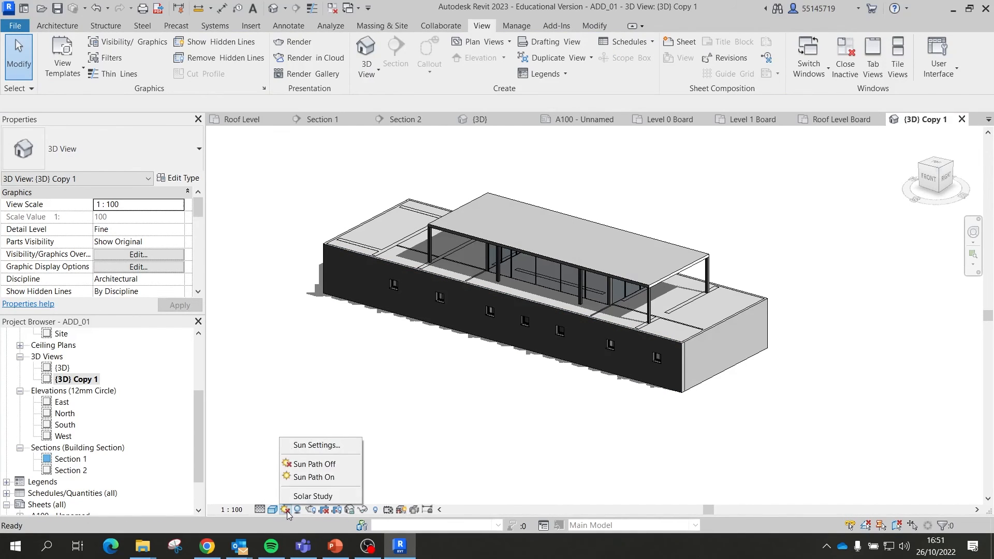
{"action": "left_click", "coordinate": [312, 478]}
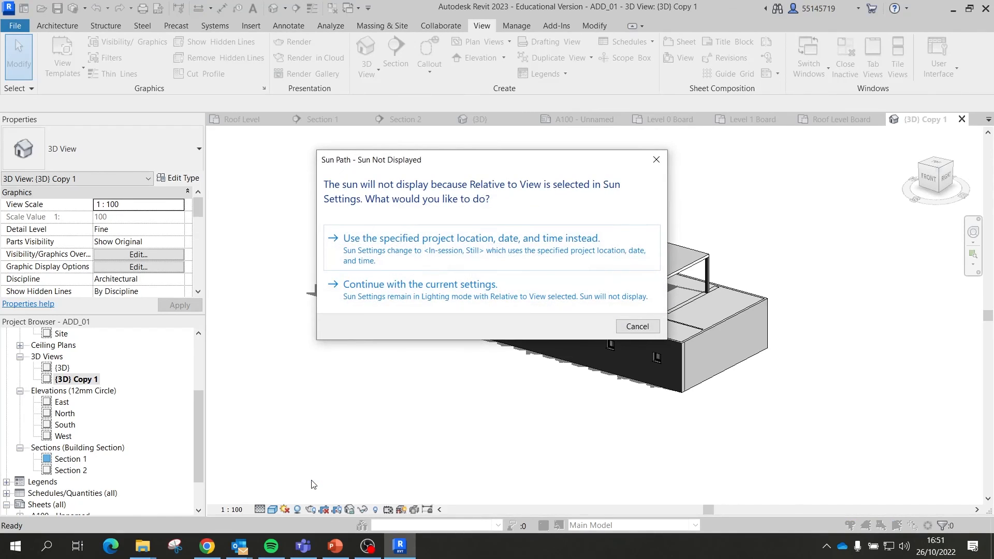
{"action": "left_click", "coordinate": [410, 289]}
{"action": "scroll", "coordinate": [569, 305], "scroll_direction": "down", "scroll_amount": 4}
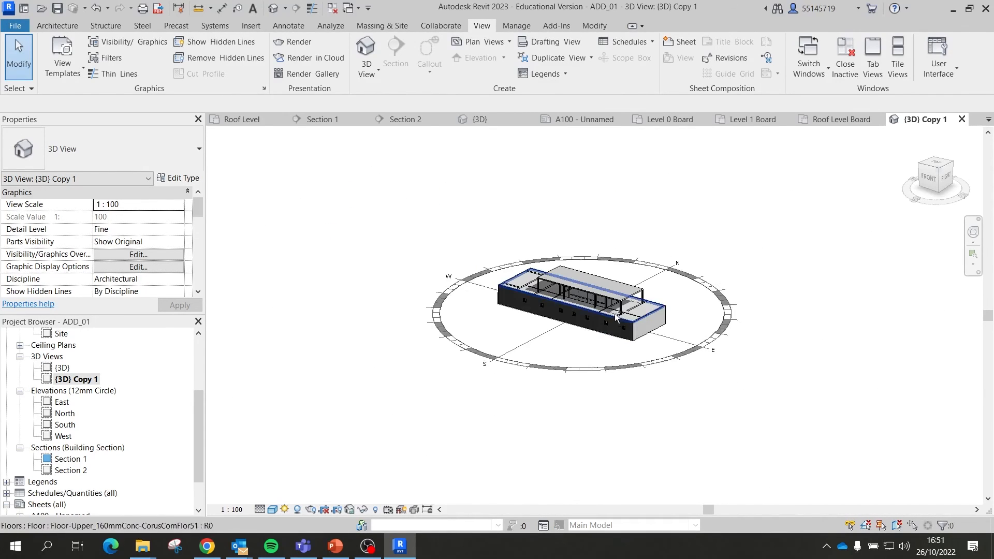
{"action": "scroll", "coordinate": [559, 352], "scroll_direction": "up", "scroll_amount": 3}
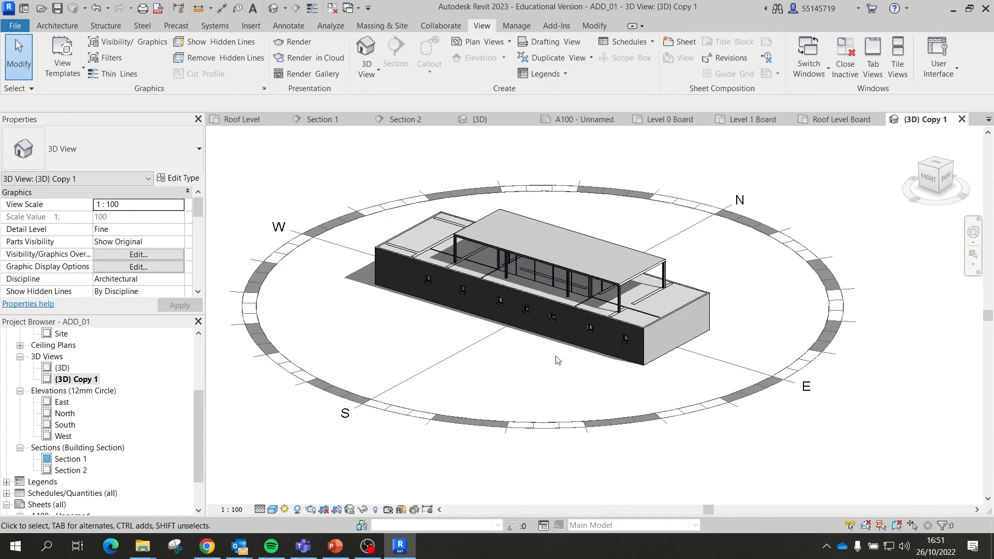
Step: Set the {3D} Copy 1 visual style to Consistent Colors and review the Properties palette
{"action": "left_click", "coordinate": [273, 509]}
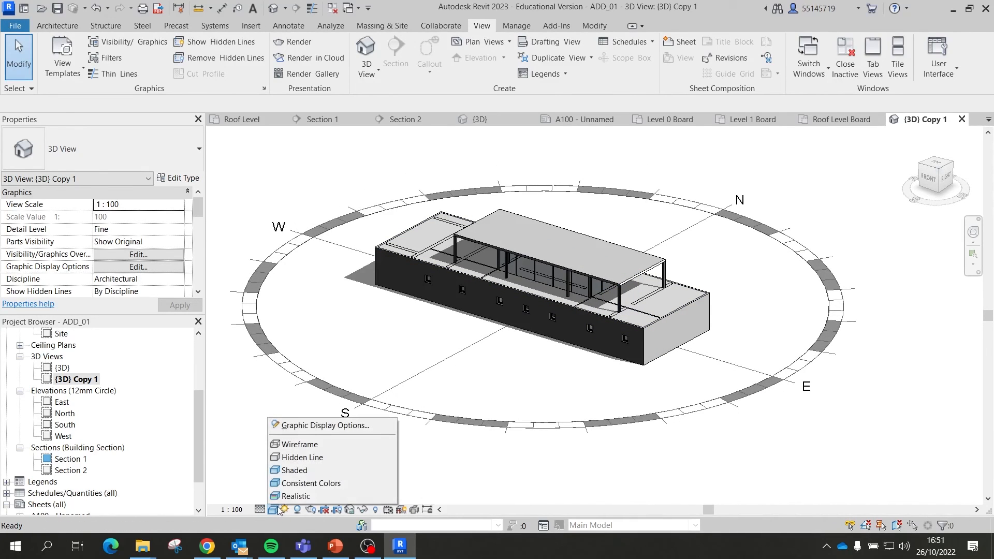
{"action": "left_click", "coordinate": [301, 485]}
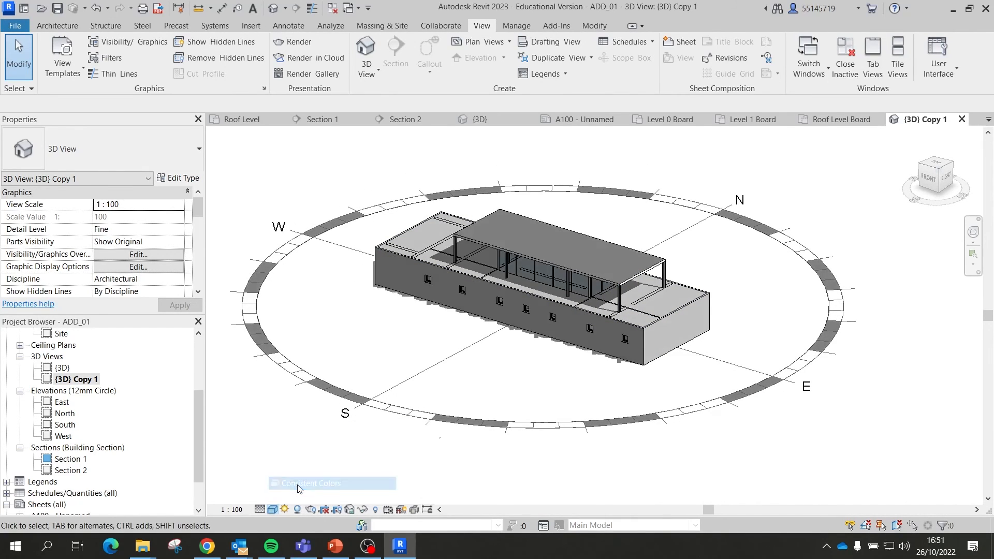
{"action": "left_click", "coordinate": [270, 509]}
{"action": "left_click", "coordinate": [301, 485]}
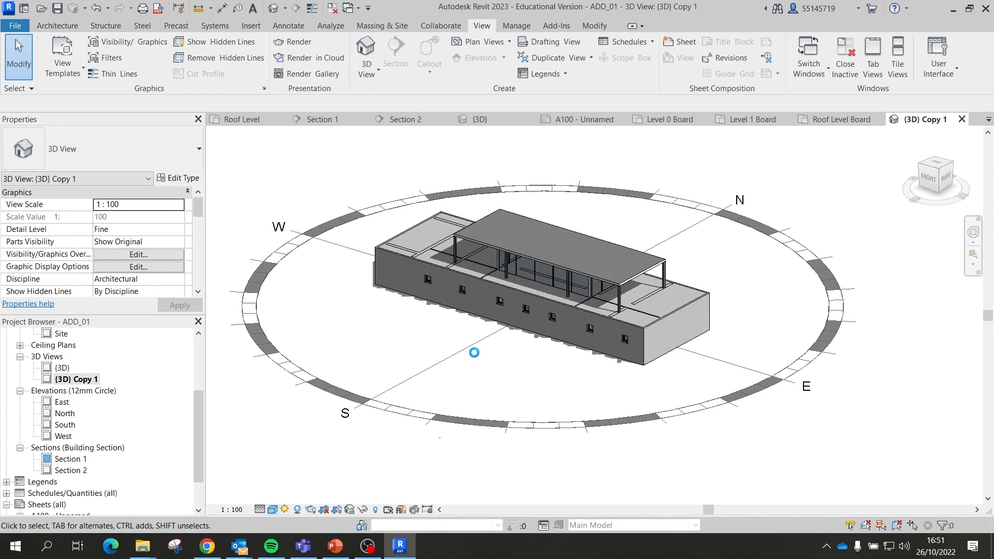
{"action": "scroll", "coordinate": [586, 305], "scroll_direction": "up", "scroll_amount": 4}
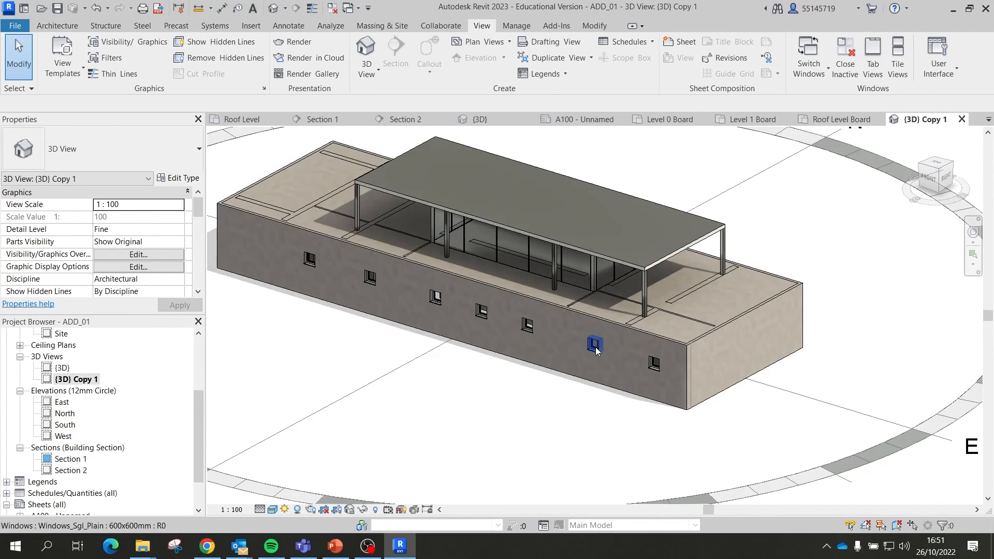
{"action": "scroll", "coordinate": [326, 367], "scroll_direction": "down", "scroll_amount": 3}
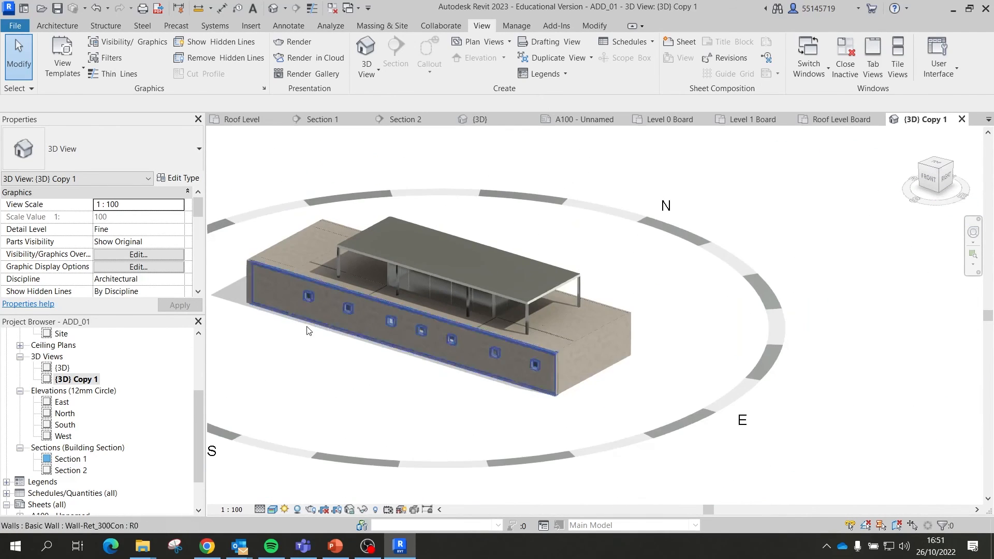
{"action": "left_click", "coordinate": [272, 510]}
{"action": "left_click", "coordinate": [309, 484]}
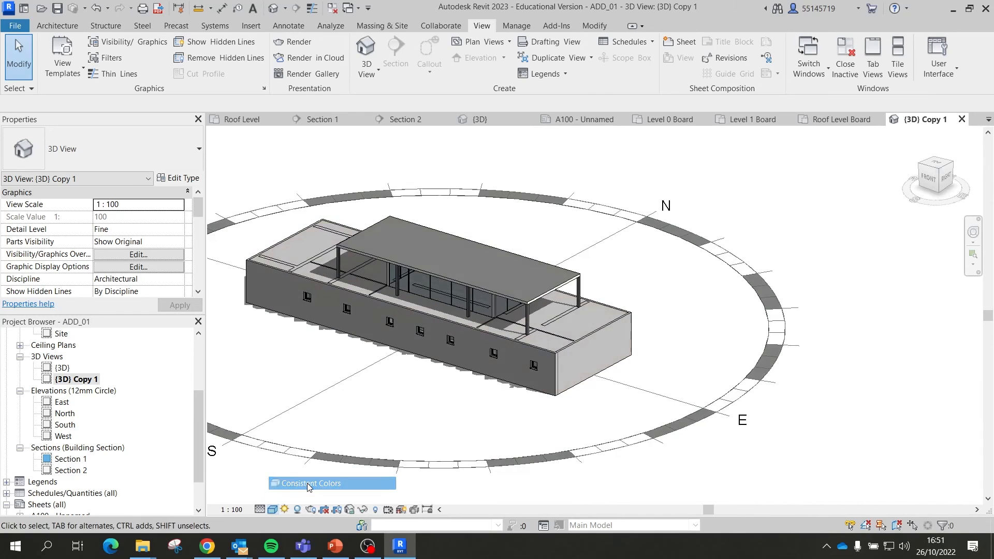
{"action": "scroll", "coordinate": [594, 284], "scroll_direction": "down", "scroll_amount": 3}
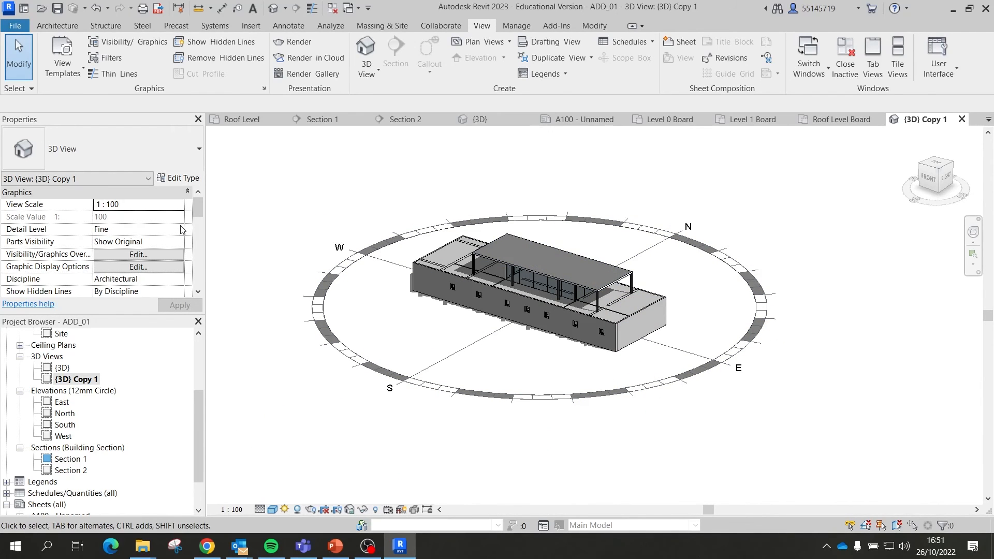
{"action": "scroll", "coordinate": [192, 228], "scroll_direction": "down", "scroll_amount": 3}
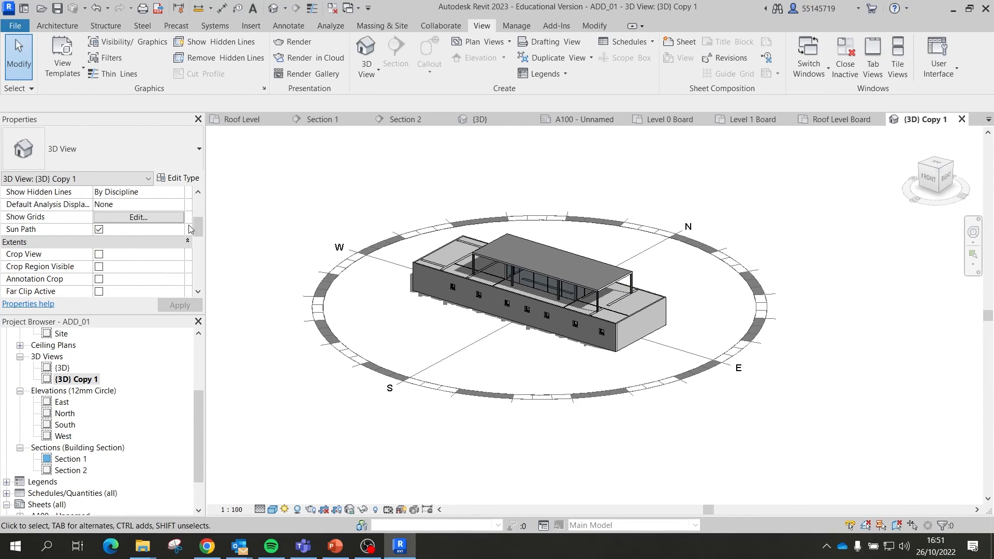
{"action": "scroll", "coordinate": [190, 229], "scroll_direction": "down", "scroll_amount": 3}
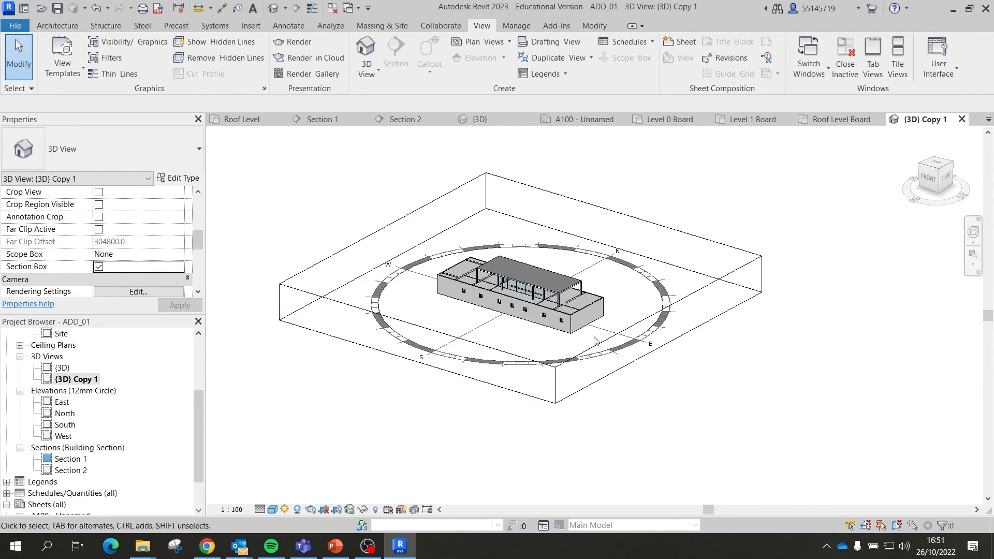
Step: Drag the section box's side and front faces inward so the house's front facade is cut away
{"action": "left_click", "coordinate": [715, 281]}
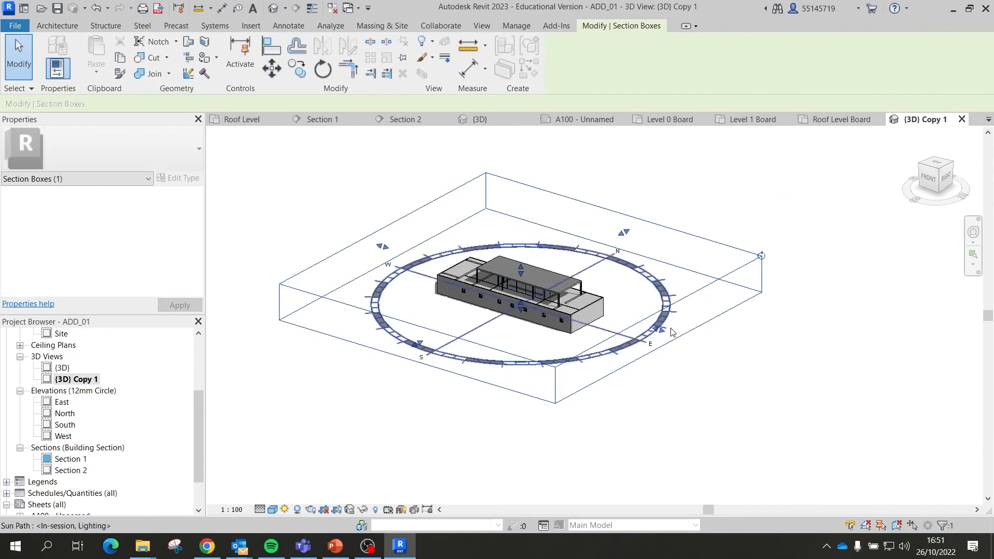
{"action": "scroll", "coordinate": [538, 305], "scroll_direction": "up", "scroll_amount": 4}
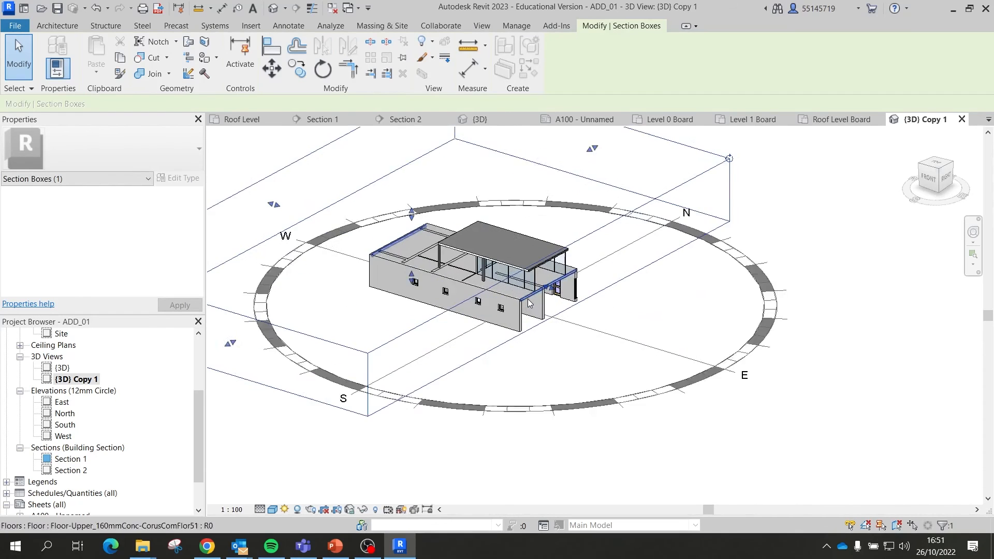
{"action": "scroll", "coordinate": [458, 344], "scroll_direction": "down", "scroll_amount": 3}
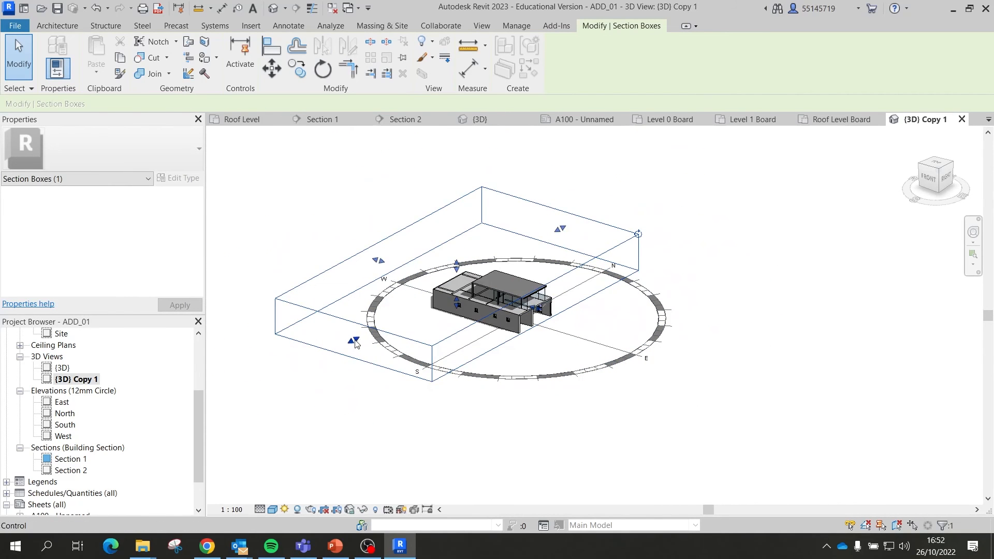
{"action": "scroll", "coordinate": [512, 298], "scroll_direction": "up", "scroll_amount": 4}
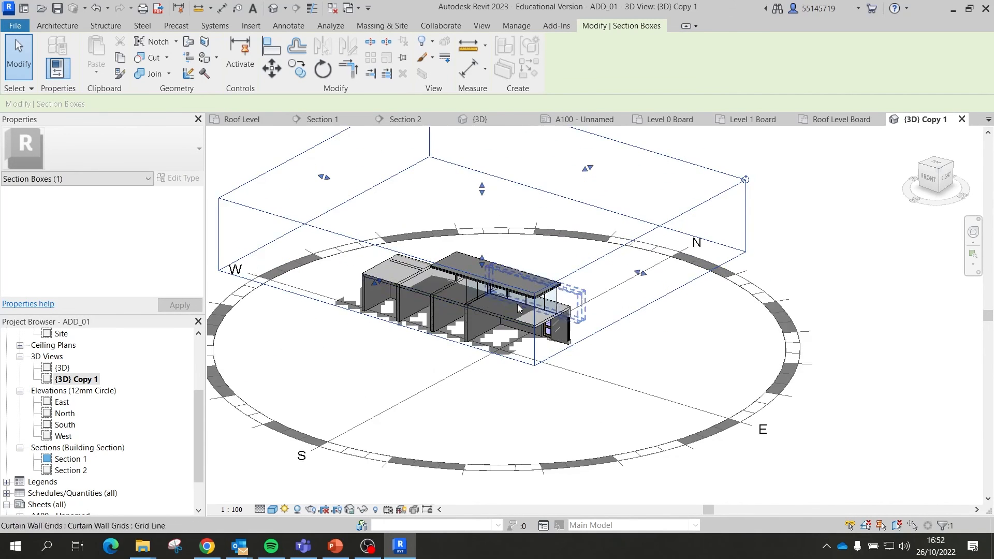
{"action": "scroll", "coordinate": [510, 300], "scroll_direction": "down", "scroll_amount": 3}
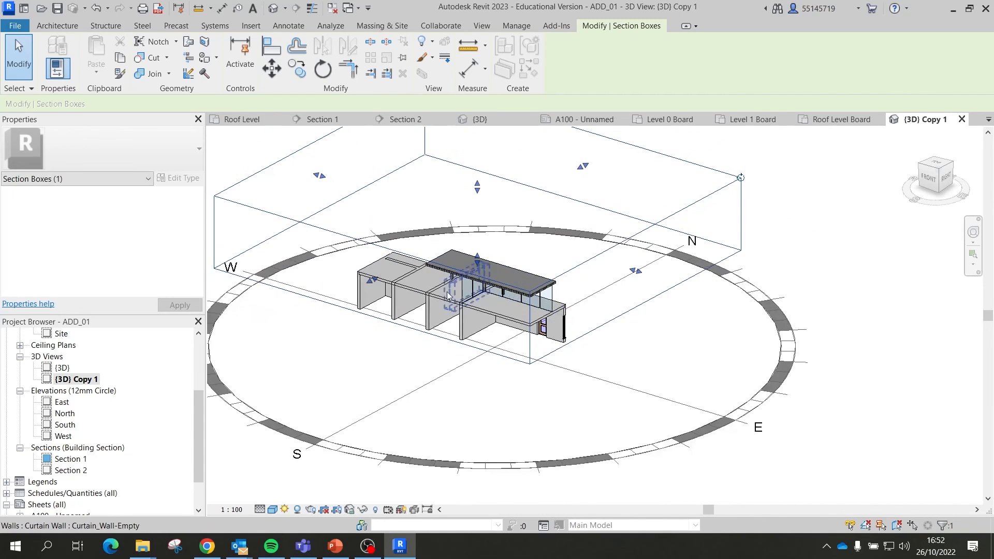
{"action": "left_click_drag", "start_coordinate": [369, 287], "coordinate": [367, 292]}
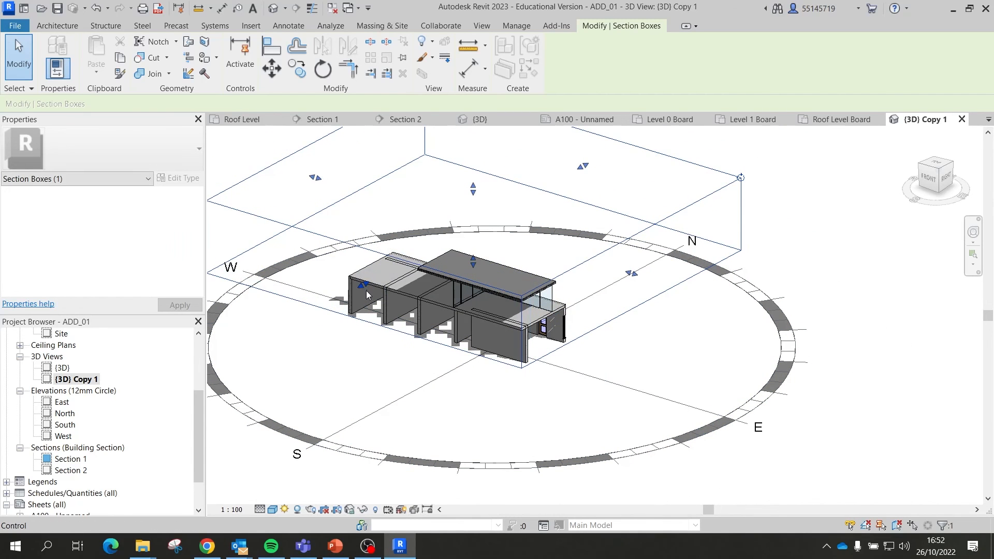
{"action": "middle_click_drag", "start_coordinate": [367, 294], "coordinate": [553, 267], "text": "shift"}
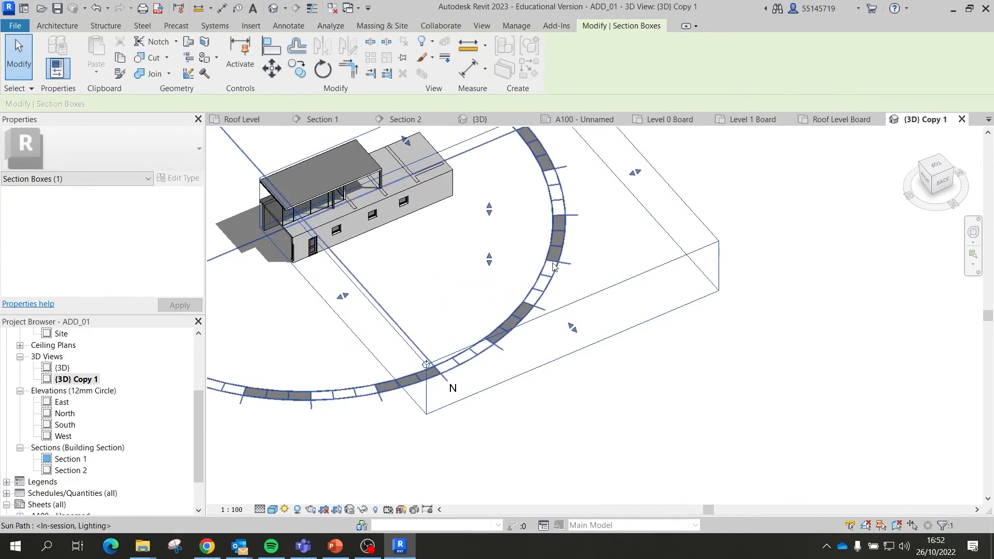
{"action": "left_click_drag", "start_coordinate": [637, 175], "coordinate": [531, 209]}
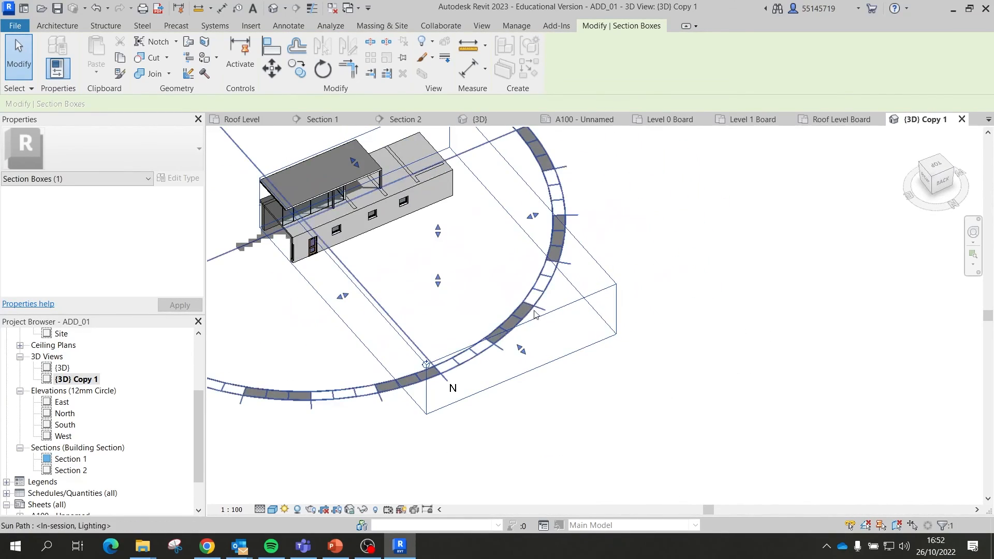
{"action": "left_click_drag", "start_coordinate": [524, 350], "coordinate": [362, 214]}
{"action": "scroll", "coordinate": [302, 200], "scroll_direction": "up", "scroll_amount": 2}
{"action": "middle_click_drag", "start_coordinate": [304, 181], "coordinate": [610, 284], "text": "shift"}
Step: Turn the sun path off in {3D} Copy 1
{"action": "left_click", "coordinate": [686, 342]}
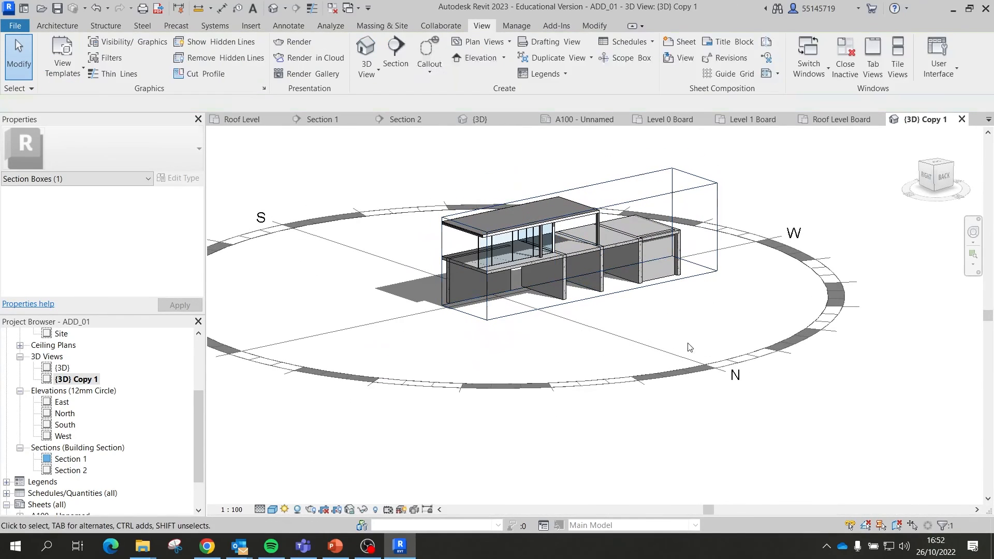
{"action": "left_click", "coordinate": [285, 510]}
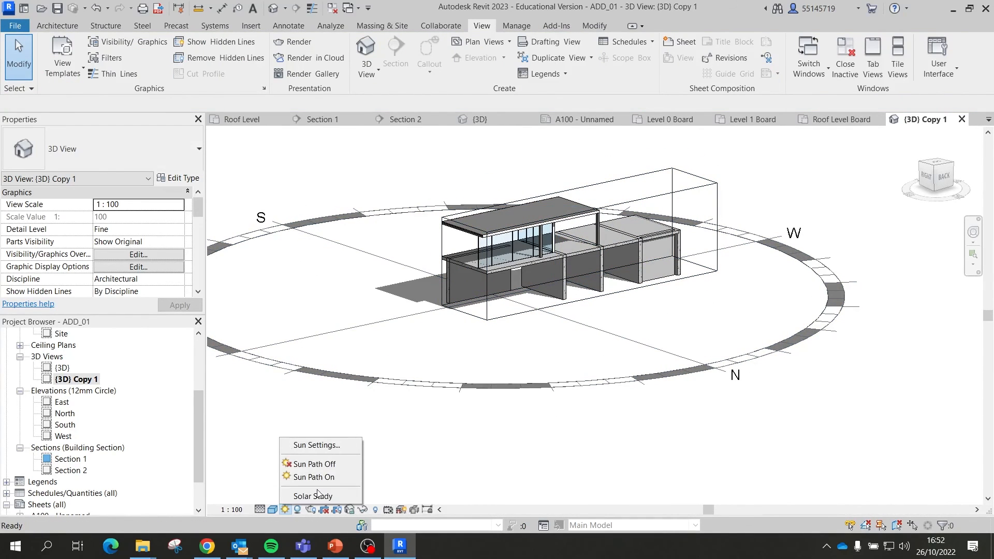
{"action": "left_click", "coordinate": [329, 465]}
{"action": "scroll", "coordinate": [585, 249], "scroll_direction": "up", "scroll_amount": 5}
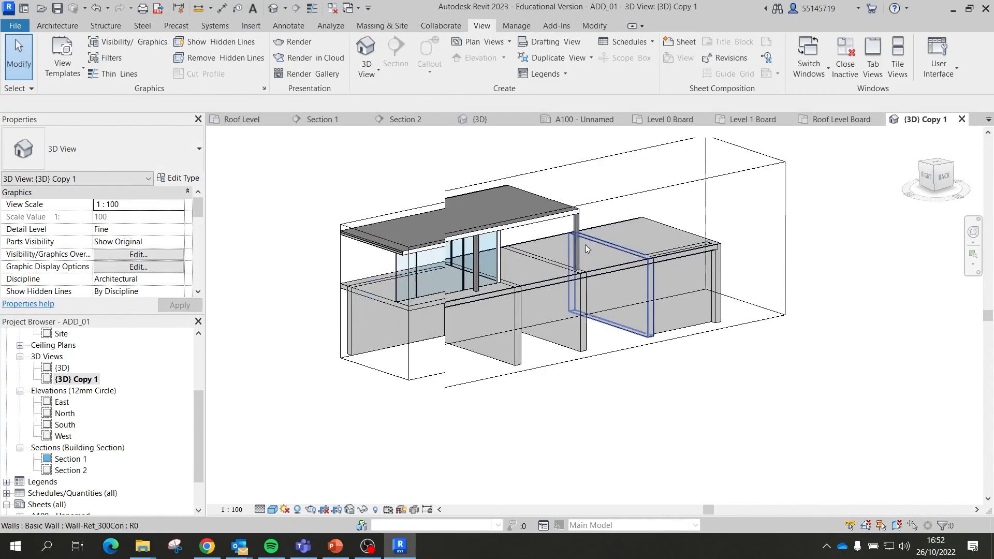
{"action": "middle_click_drag", "start_coordinate": [558, 290], "coordinate": [632, 341], "text": "shift"}
Step: Hide the section box category in {3D} Copy 1
{"action": "left_click", "coordinate": [668, 355]}
{"action": "right_click", "coordinate": [586, 221]}
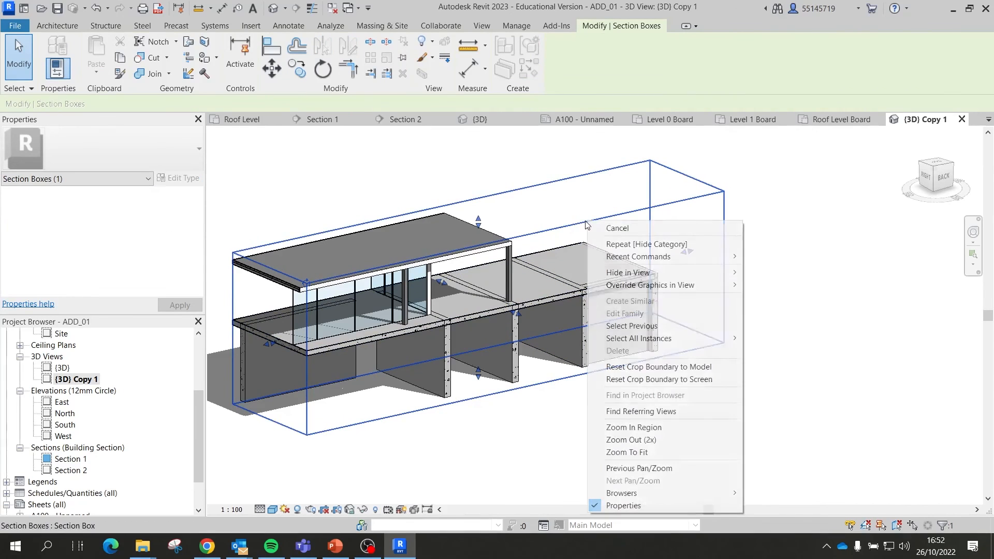
{"action": "mouse_move", "coordinate": [670, 271]}
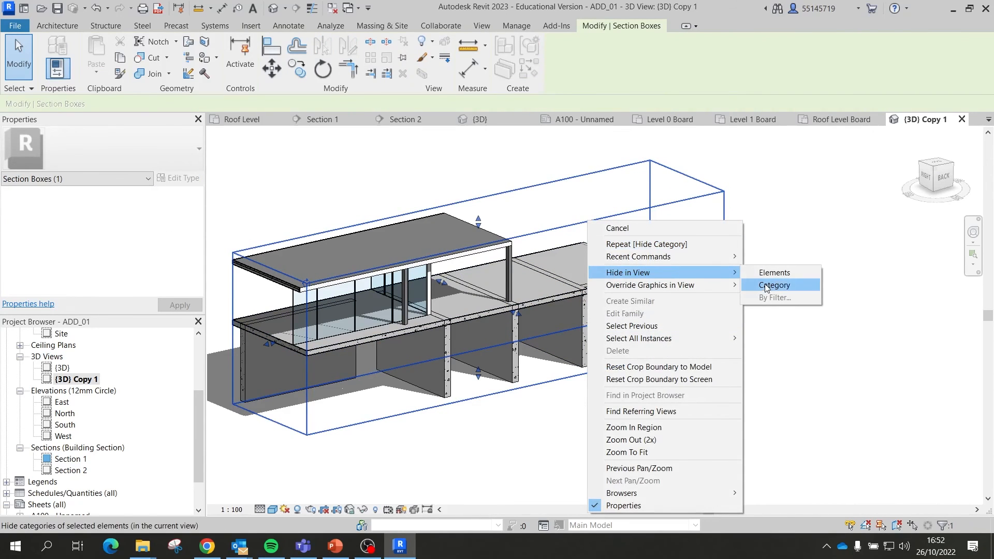
{"action": "left_click", "coordinate": [766, 286]}
{"action": "scroll", "coordinate": [716, 344], "scroll_direction": "down", "scroll_amount": 2}
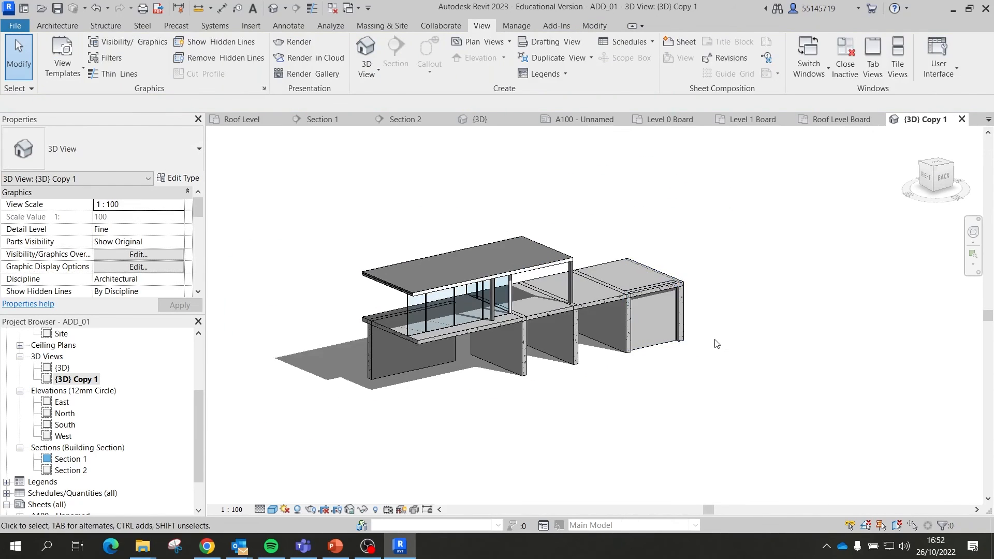
{"action": "middle_click_drag", "start_coordinate": [716, 344], "coordinate": [701, 331]}
{"action": "scroll", "coordinate": [95, 435], "scroll_direction": "down", "scroll_amount": 2}
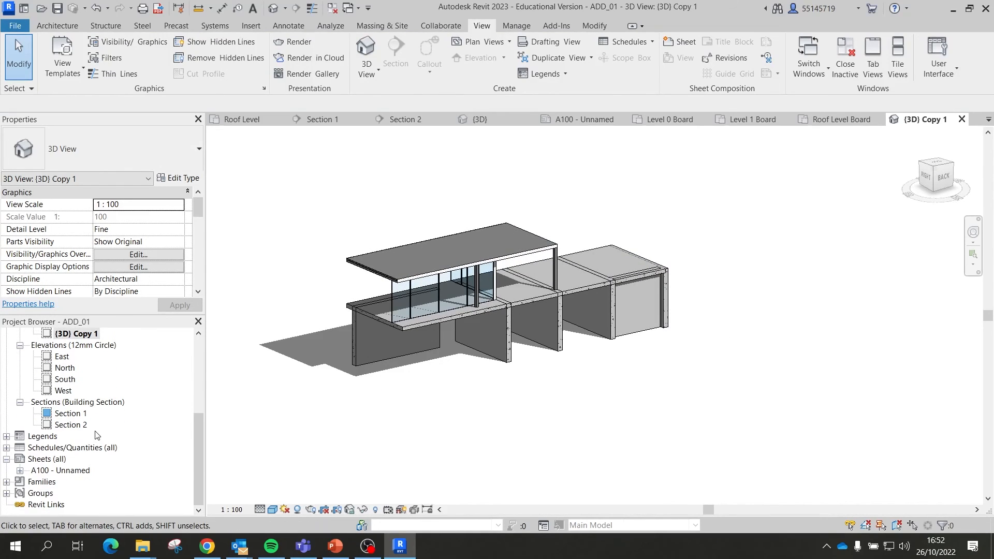
Step: Open sheet A100 and drop the {3D} Copy 1 view onto it
{"action": "double_click", "coordinate": [60, 471]}
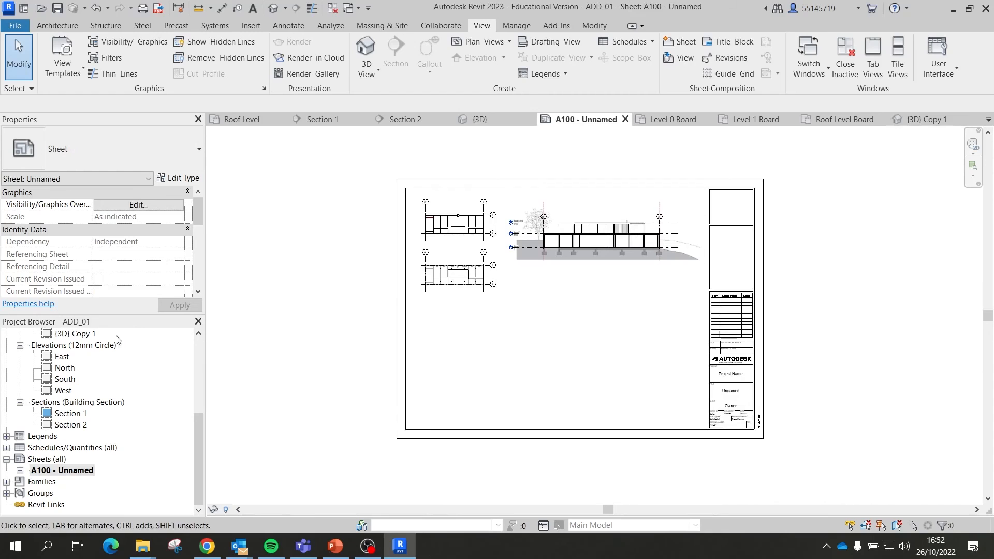
{"action": "scroll", "coordinate": [94, 370], "scroll_direction": "up", "scroll_amount": 2}
{"action": "left_click_drag", "start_coordinate": [75, 380], "coordinate": [361, 378]}
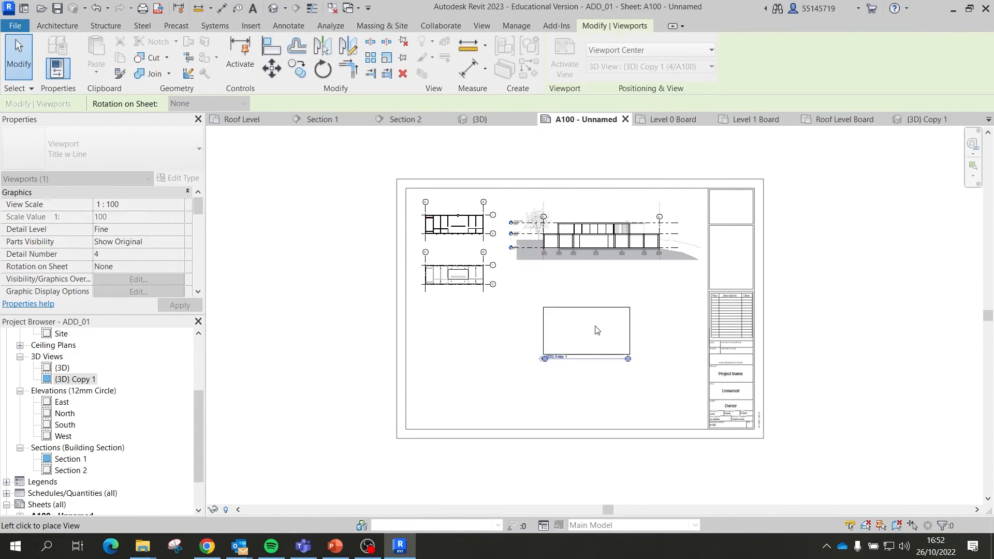
{"action": "left_click", "coordinate": [607, 320]}
{"action": "scroll", "coordinate": [608, 327], "scroll_direction": "up", "scroll_amount": 2}
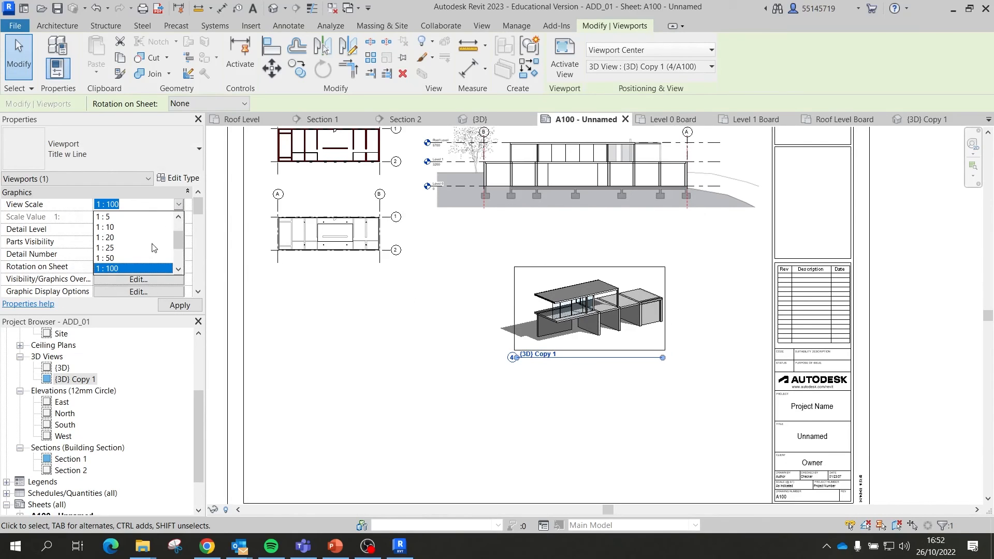
Step: Set the 3D viewport to 1 : 50 and move it below Section 1
{"action": "left_click", "coordinate": [138, 254]}
{"action": "left_click", "coordinate": [178, 205]}
{"action": "left_click", "coordinate": [132, 261]}
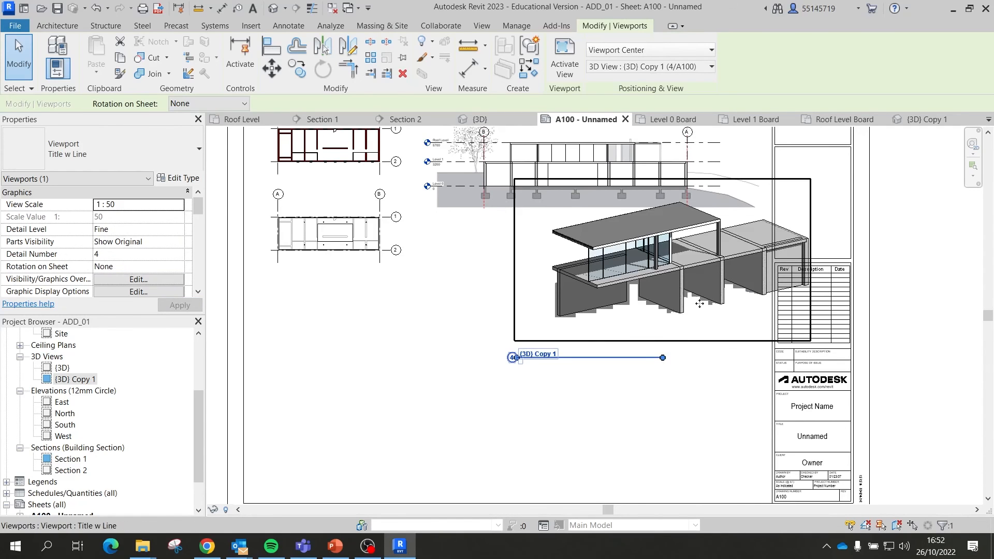
{"action": "left_click_drag", "start_coordinate": [700, 304], "coordinate": [605, 363]}
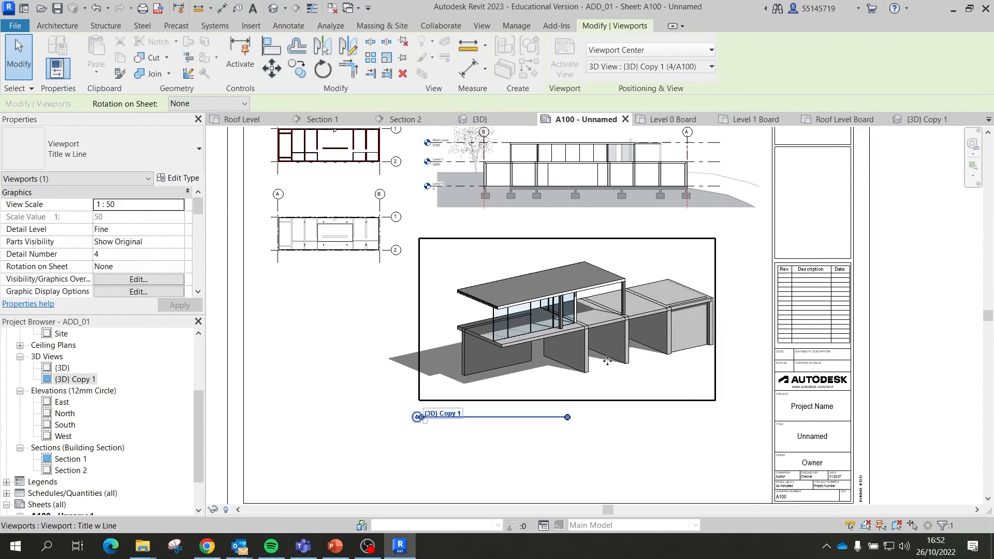
Step: Give the 3D viewport the No Title type
{"action": "left_click", "coordinate": [129, 153]}
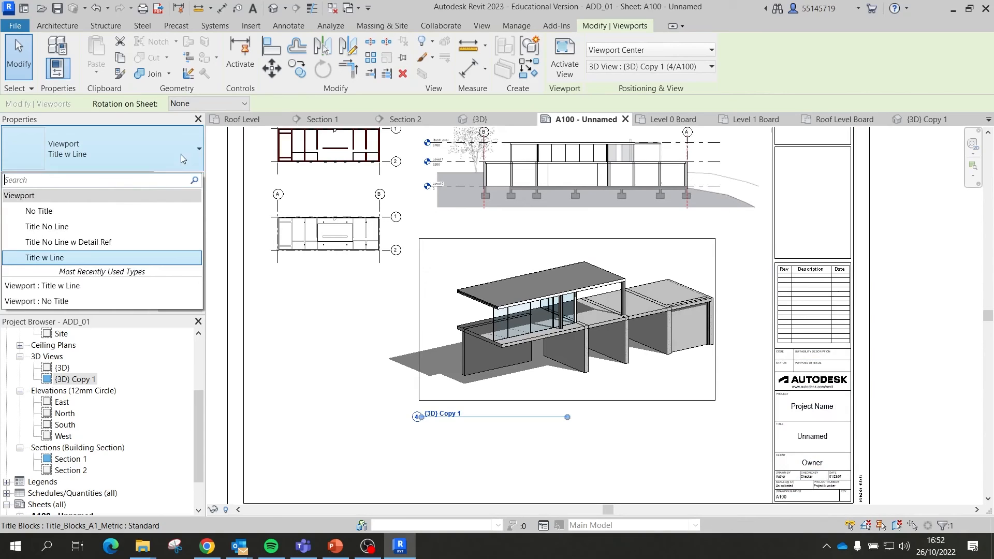
{"action": "left_click", "coordinate": [117, 210]}
{"action": "left_click", "coordinate": [737, 346]}
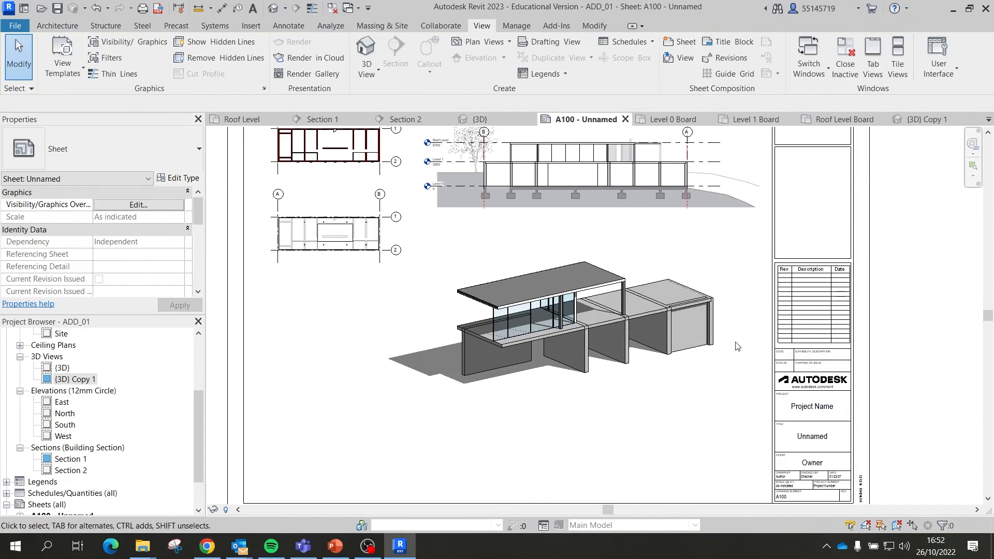
{"action": "scroll", "coordinate": [737, 346], "scroll_direction": "down", "scroll_amount": 3}
{"action": "scroll", "coordinate": [811, 399], "scroll_direction": "up", "scroll_amount": 4}
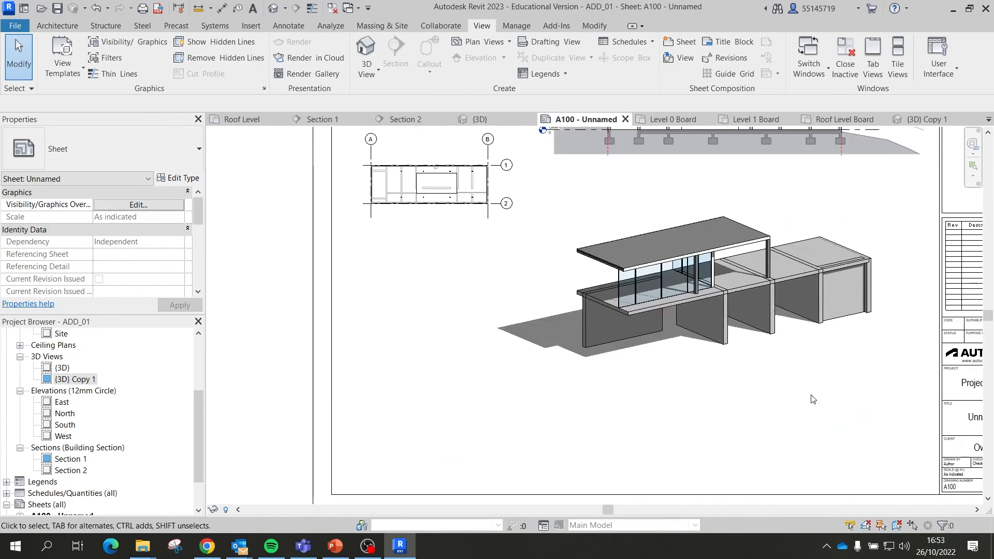
{"action": "scroll", "coordinate": [811, 399], "scroll_direction": "down", "scroll_amount": 3}
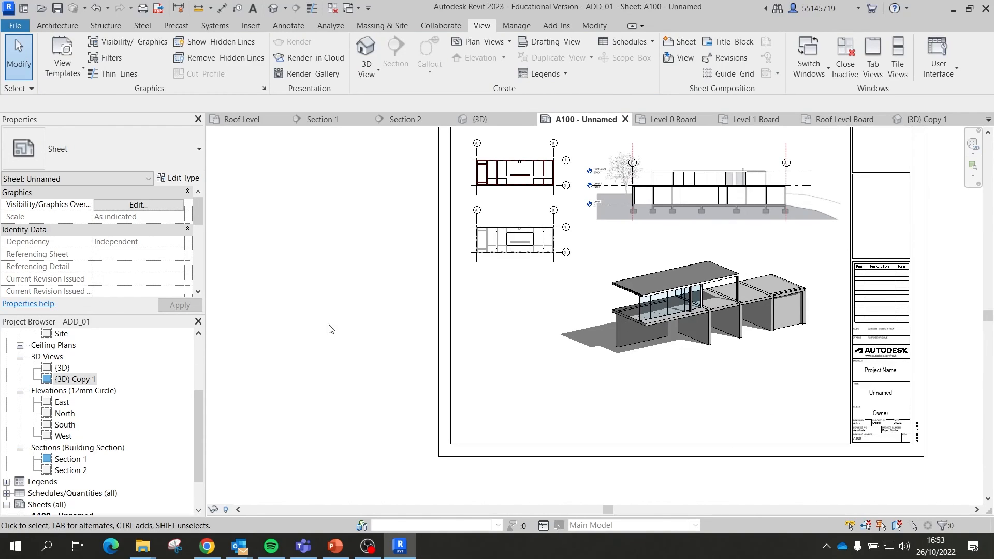
{"action": "scroll", "coordinate": [118, 385], "scroll_direction": "up", "scroll_amount": 2}
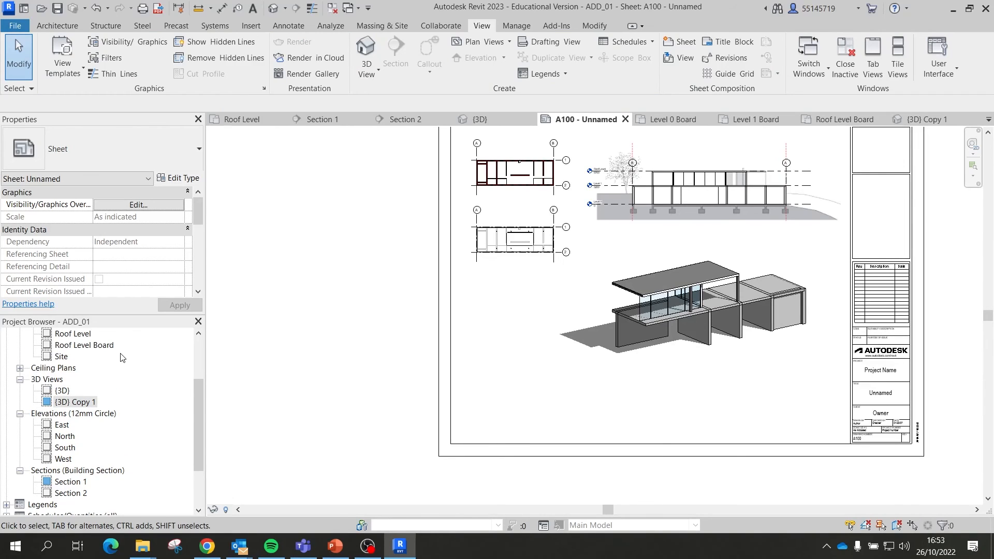
{"action": "scroll", "coordinate": [117, 370], "scroll_direction": "up", "scroll_amount": 3}
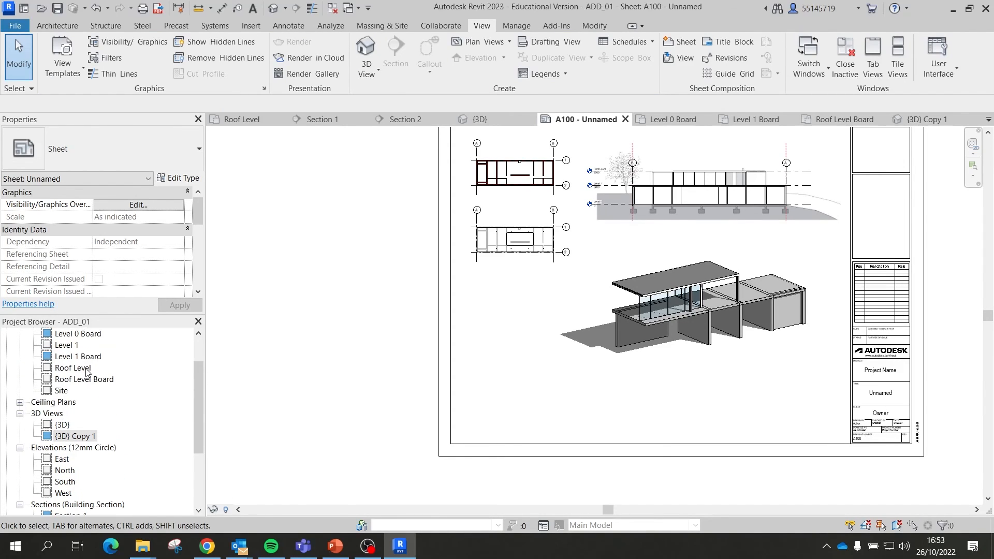
{"action": "scroll", "coordinate": [85, 372], "scroll_direction": "up", "scroll_amount": 4}
{"action": "scroll", "coordinate": [73, 385], "scroll_direction": "down", "scroll_amount": 5}
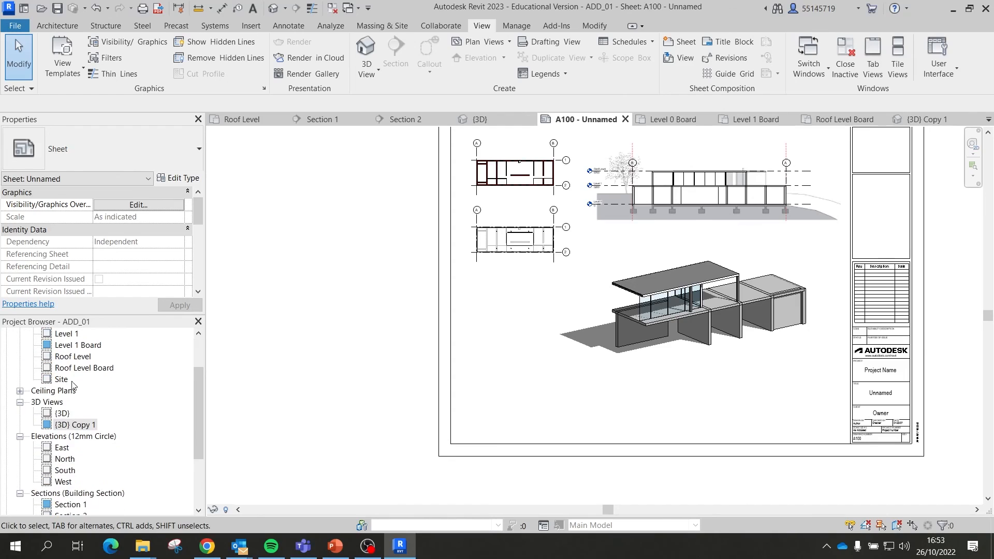
Step: Open the default {3D} view and orbit the model to a lower, side-on angle
{"action": "double_click", "coordinate": [62, 413]}
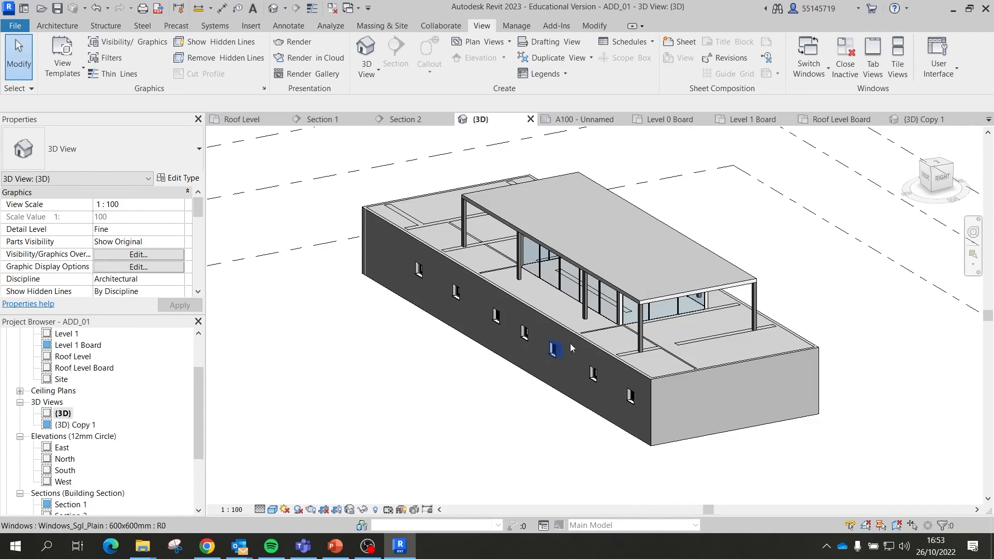
{"action": "scroll", "coordinate": [651, 350], "scroll_direction": "up", "scroll_amount": 5}
{"action": "middle_click_drag", "start_coordinate": [691, 360], "coordinate": [602, 319], "text": "shift"}
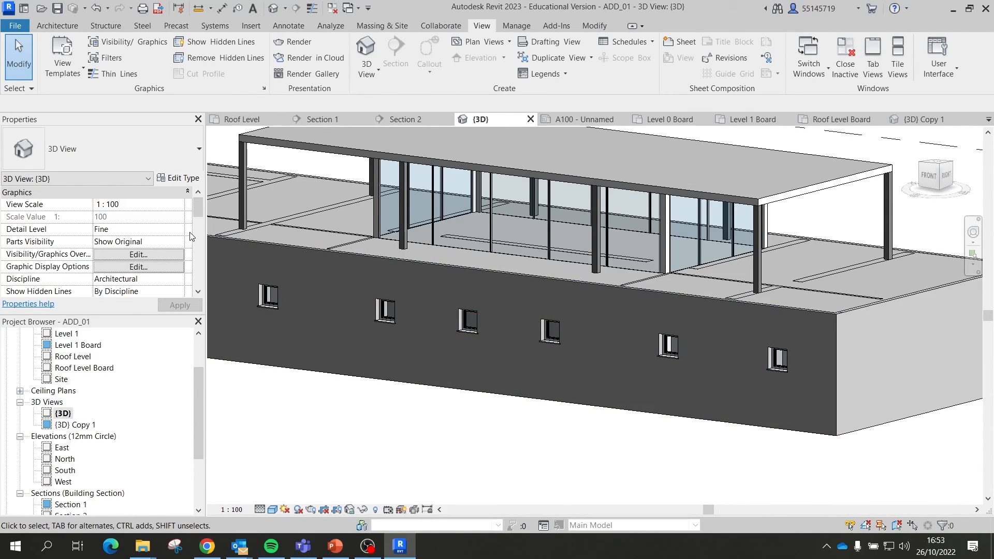
{"action": "left_click_drag", "start_coordinate": [201, 207], "coordinate": [198, 260]}
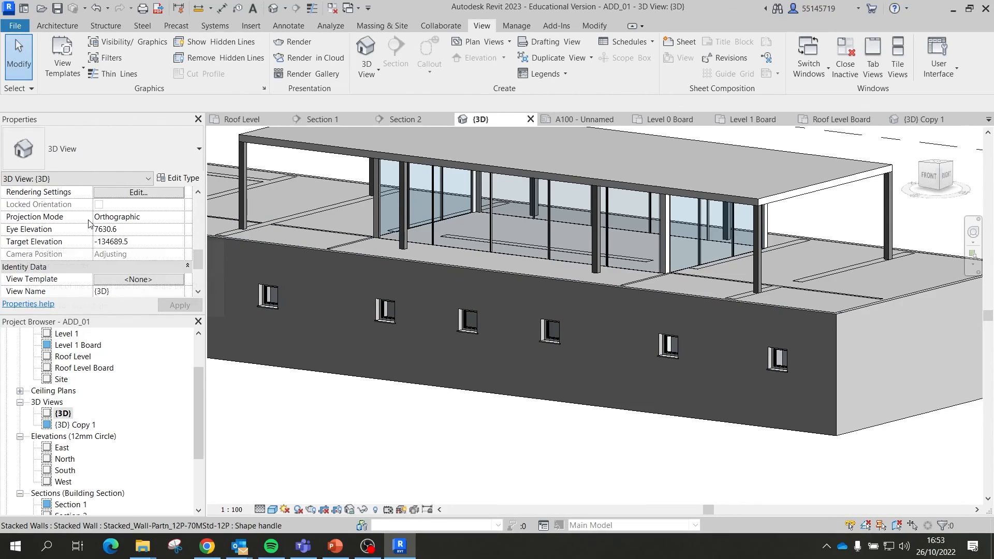
Step: Set the {3D} view's Projection Mode to Perspective and frame the building near eye level
{"action": "left_click", "coordinate": [178, 221]}
{"action": "left_click", "coordinate": [130, 241]}
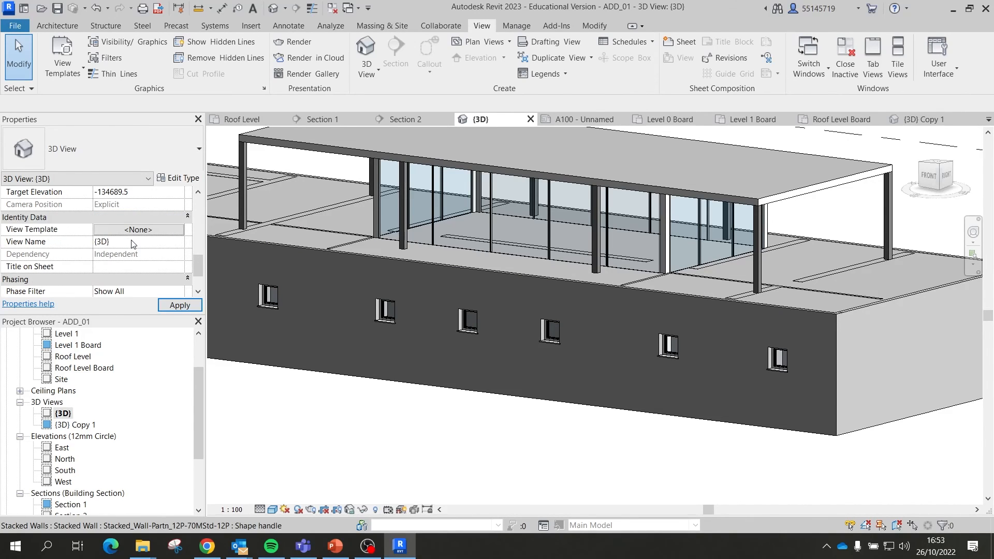
{"action": "scroll", "coordinate": [544, 309], "scroll_direction": "down", "scroll_amount": 5}
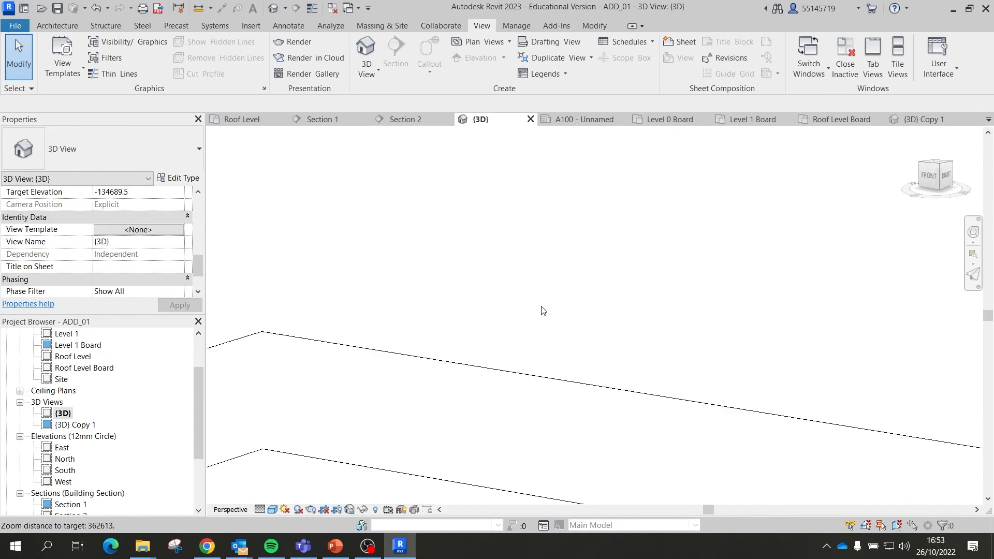
{"action": "scroll", "coordinate": [607, 481], "scroll_direction": "down", "scroll_amount": 3}
{"action": "scroll", "coordinate": [605, 467], "scroll_direction": "up", "scroll_amount": 1}
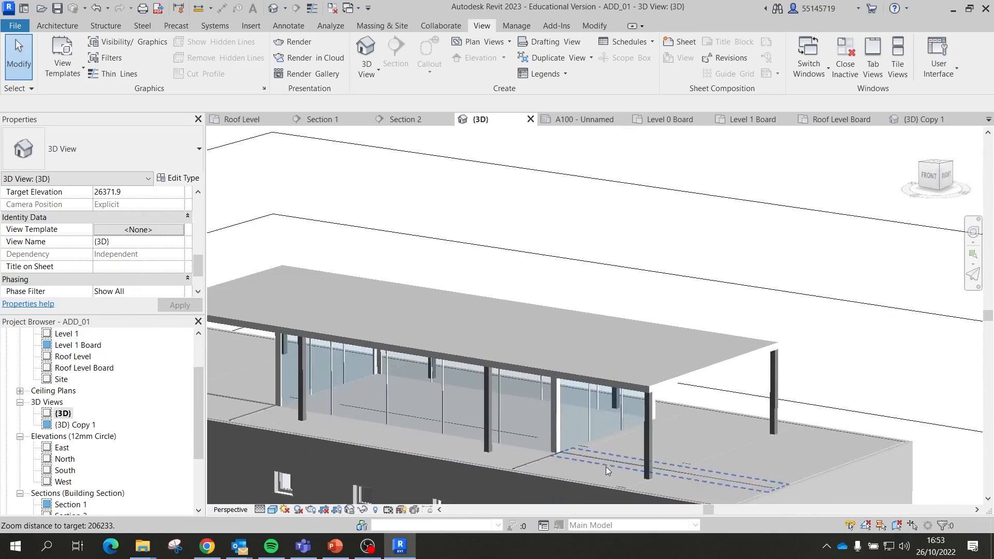
{"action": "middle_click_drag", "start_coordinate": [606, 469], "coordinate": [639, 296], "text": "shift"}
{"action": "scroll", "coordinate": [684, 281], "scroll_direction": "down", "scroll_amount": 2}
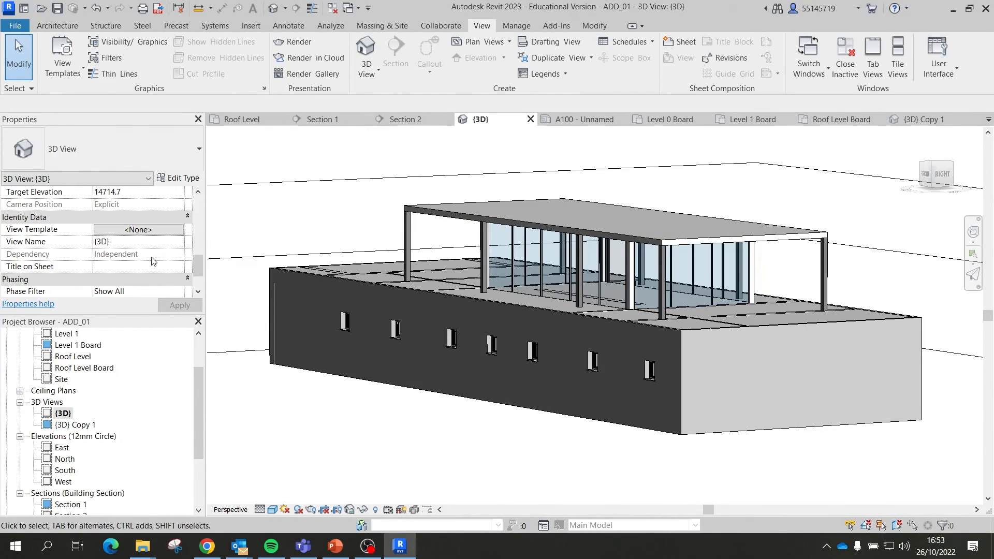
{"action": "scroll", "coordinate": [155, 250], "scroll_direction": "down", "scroll_amount": 1}
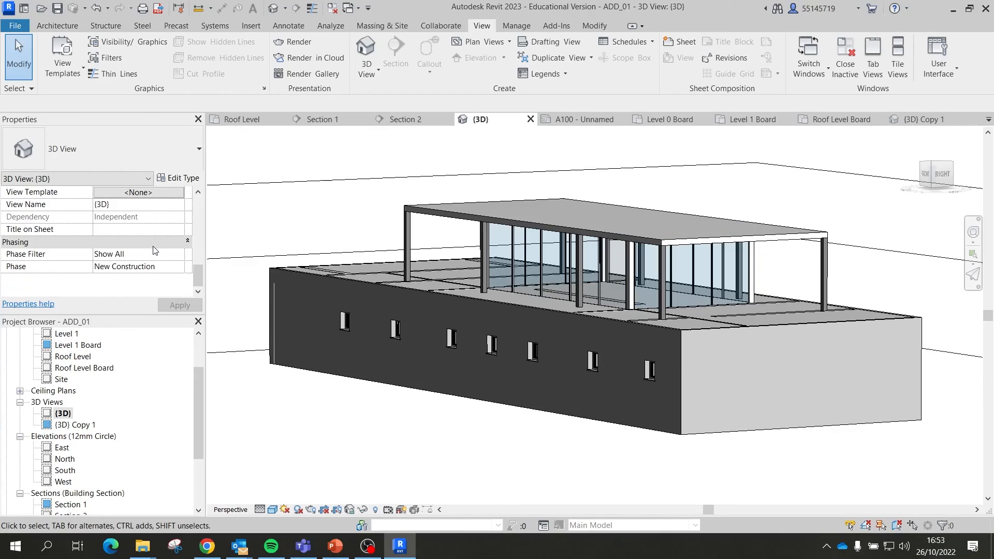
{"action": "scroll", "coordinate": [158, 250], "scroll_direction": "up", "scroll_amount": 6}
{"action": "scroll", "coordinate": [164, 251], "scroll_direction": "down", "scroll_amount": 1}
{"action": "scroll", "coordinate": [164, 251], "scroll_direction": "down", "scroll_amount": 2}
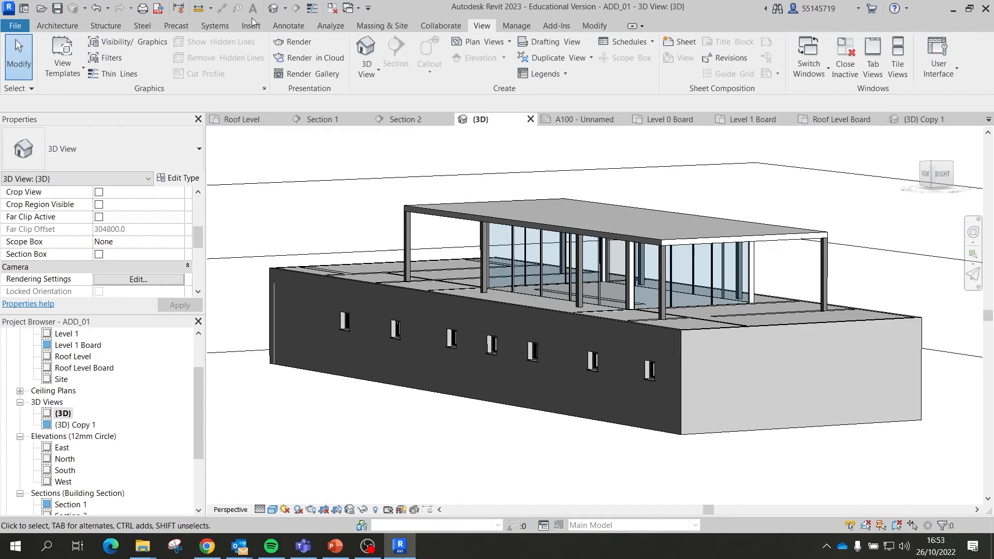
Step: Place two Gray_Birch-3.1_Meters site component trees beside the house
{"action": "left_click", "coordinate": [388, 25]}
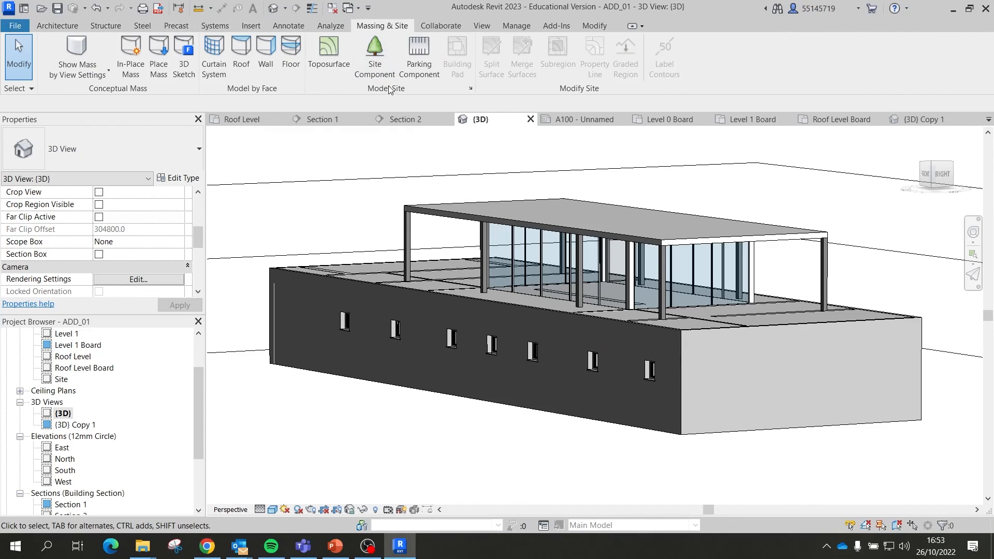
{"action": "left_click", "coordinate": [377, 72]}
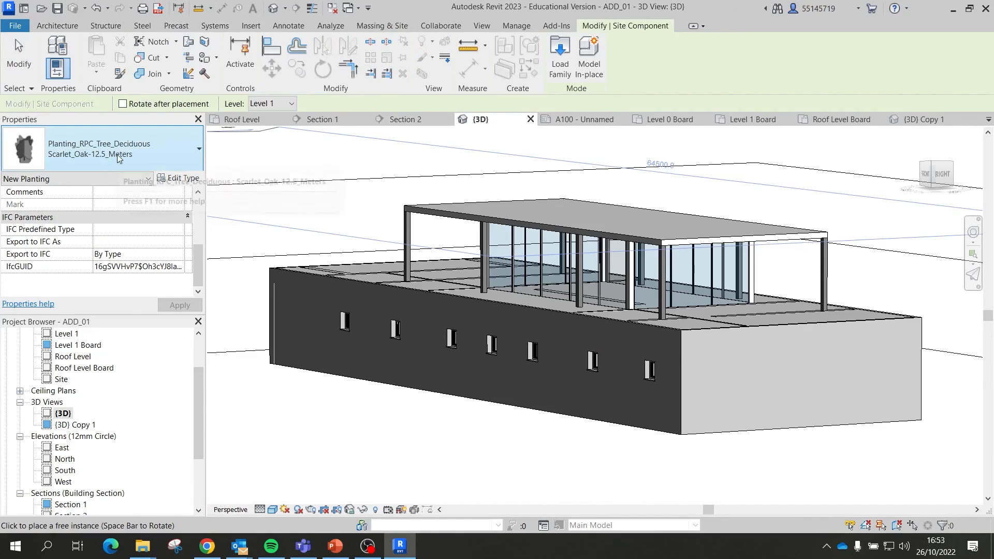
{"action": "left_click", "coordinate": [118, 157]}
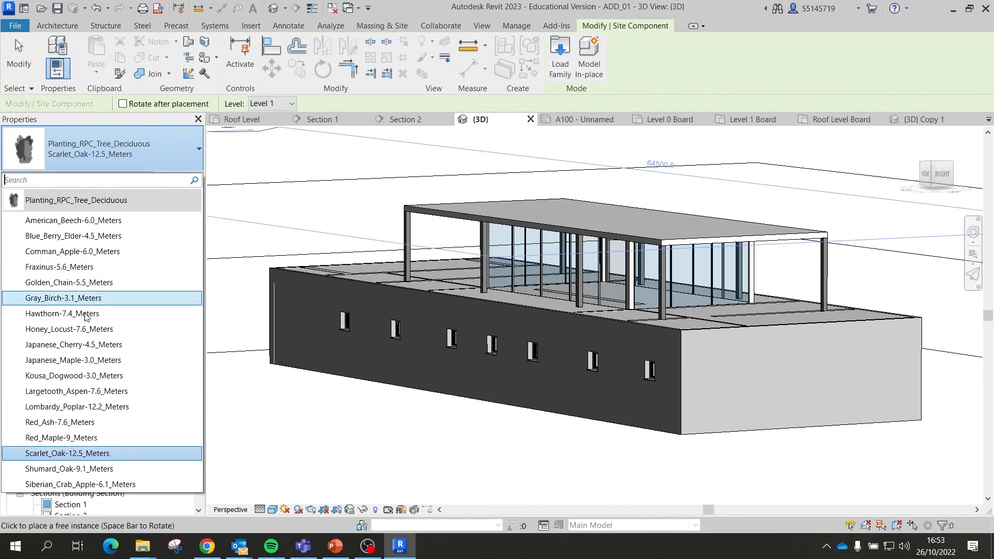
{"action": "left_click", "coordinate": [86, 299]}
{"action": "scroll", "coordinate": [377, 419], "scroll_direction": "down", "scroll_amount": 2}
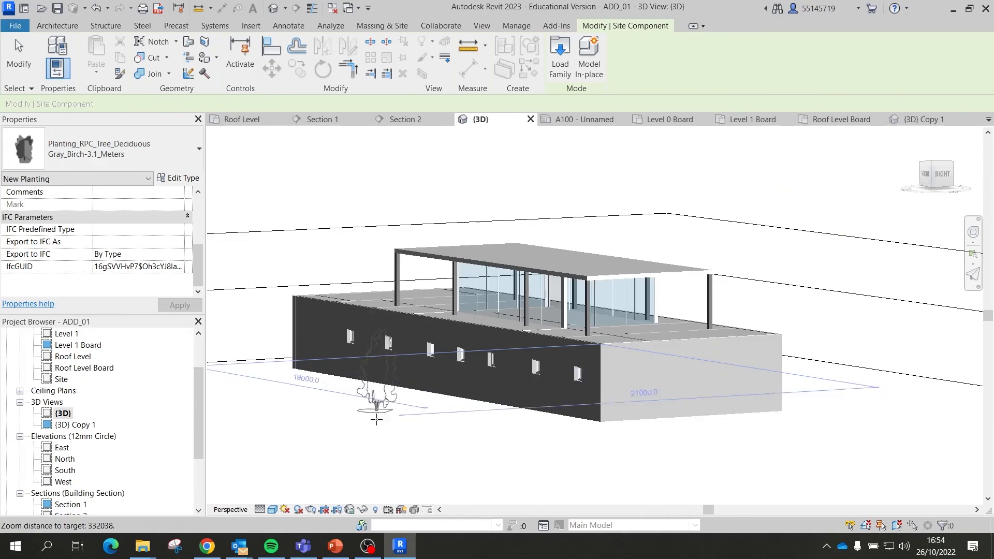
{"action": "left_click", "coordinate": [364, 422]}
{"action": "left_click", "coordinate": [417, 428]}
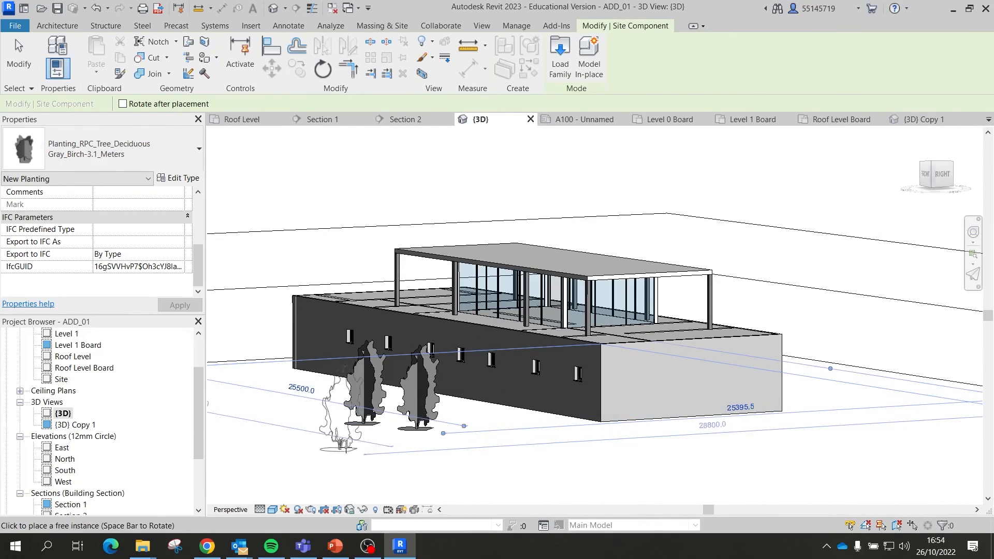
Step: Place three Japanese_Cherry-4.5_Meters trees around the house and orbit to inspect them
{"action": "left_click", "coordinate": [122, 168]}
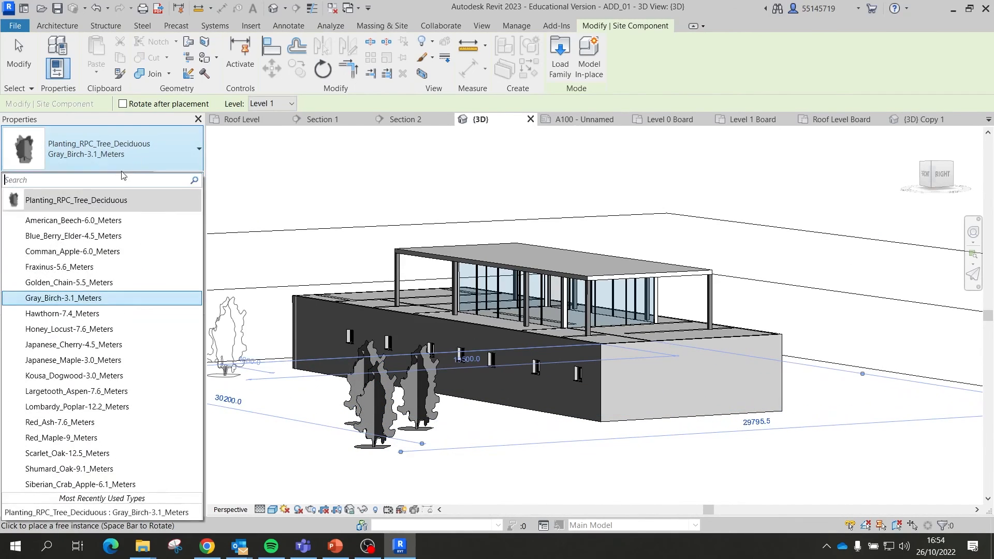
{"action": "left_click", "coordinate": [78, 344]}
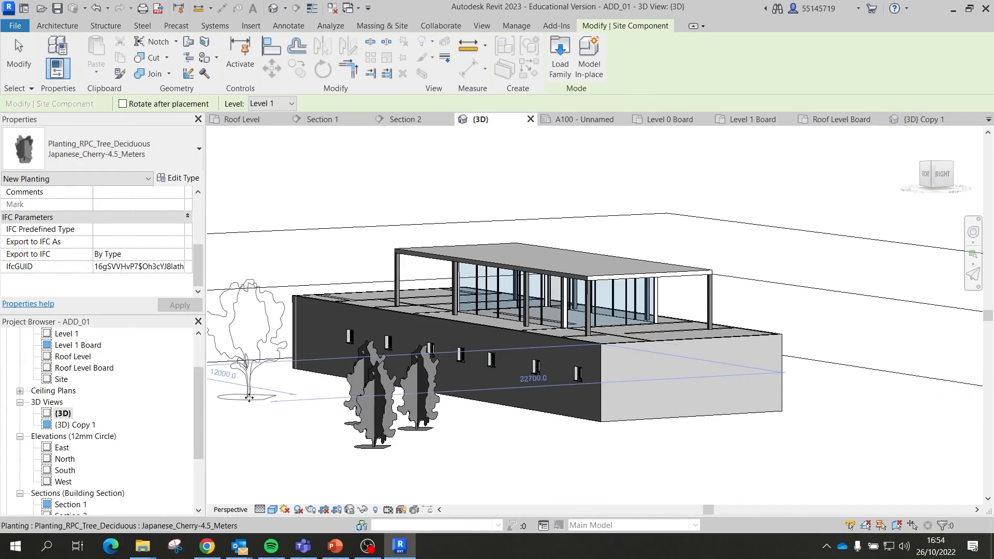
{"action": "left_click", "coordinate": [249, 398]}
{"action": "left_click", "coordinate": [827, 432]}
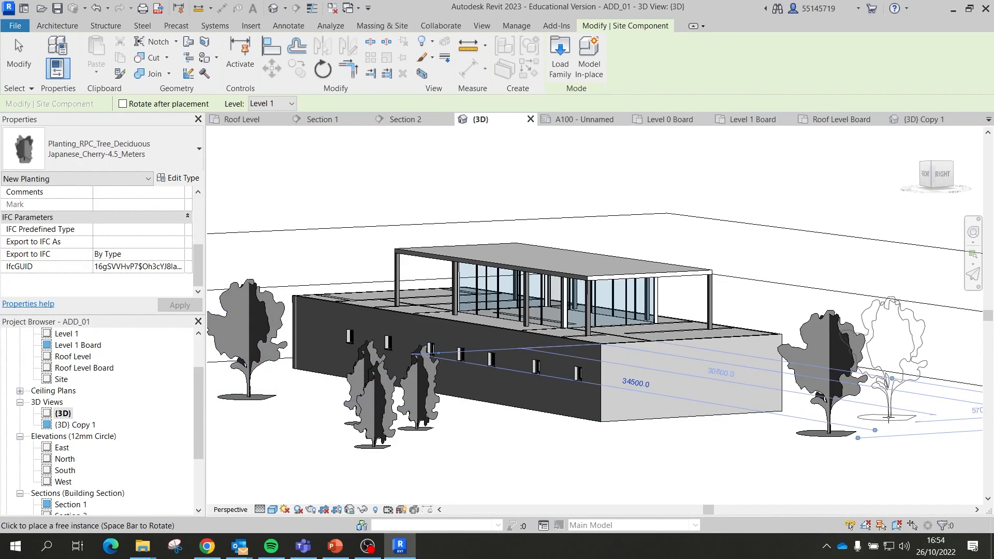
{"action": "left_click", "coordinate": [905, 446]}
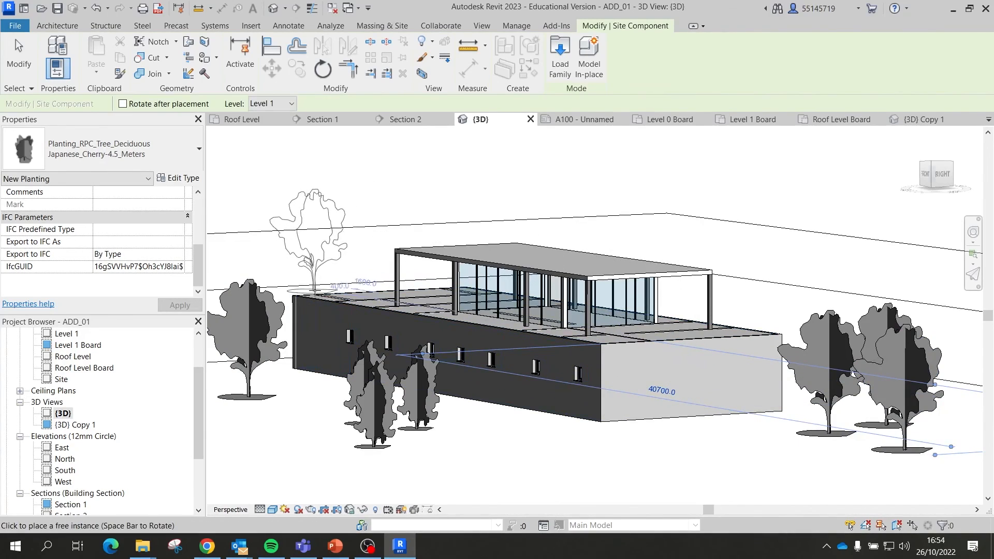
{"action": "middle_click_drag", "start_coordinate": [319, 295], "coordinate": [350, 330], "text": "shift"}
{"action": "scroll", "coordinate": [470, 366], "scroll_direction": "down", "scroll_amount": 5}
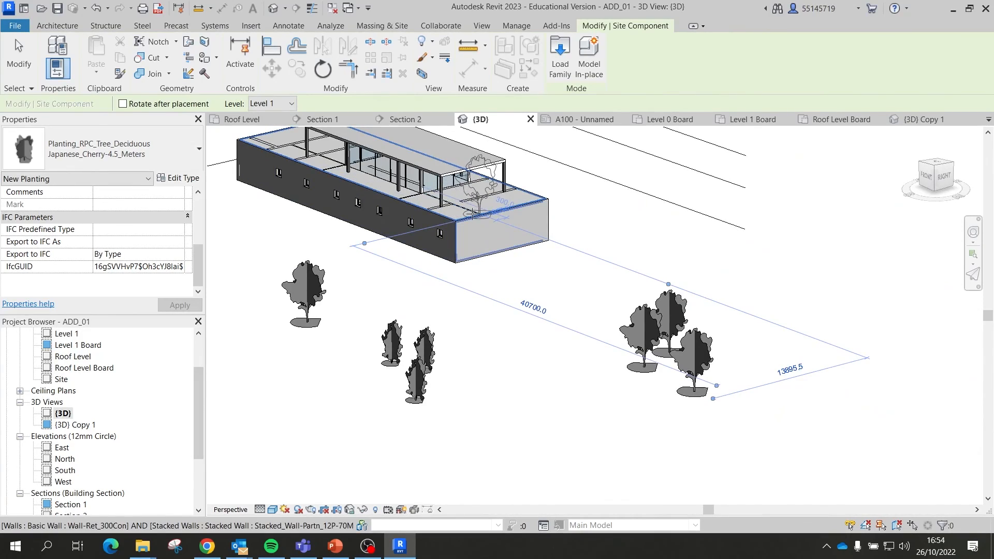
{"action": "scroll", "coordinate": [573, 361], "scroll_direction": "up", "scroll_amount": 5}
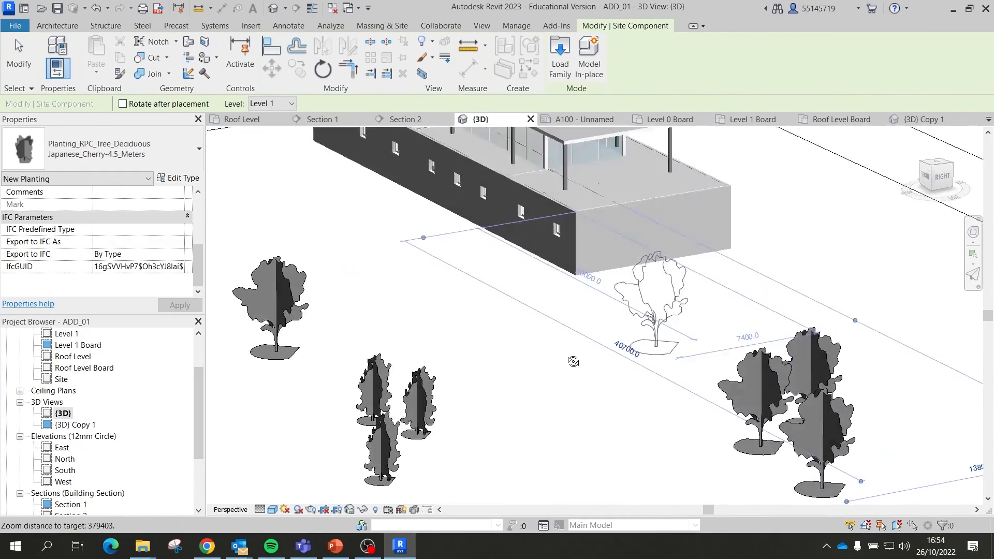
{"action": "middle_click_drag", "start_coordinate": [573, 362], "coordinate": [499, 294], "text": "shift"}
{"action": "scroll", "coordinate": [615, 362], "scroll_direction": "down", "scroll_amount": 3}
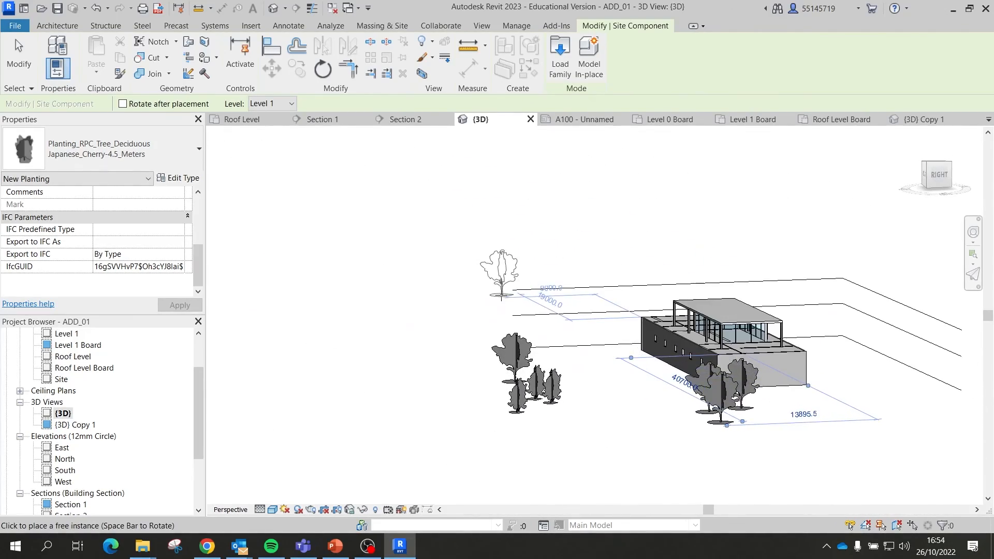
Step: Undo the Gray Birch and Japanese Cherry trees with Ctrl+Z, then open the Level 0 floor plan
{"action": "key", "text": "ctrl+z"}
{"action": "key", "text": "ctrl+z"}
{"action": "key", "text": "ctrl+z"}
{"action": "key", "text": "ctrl+z"}
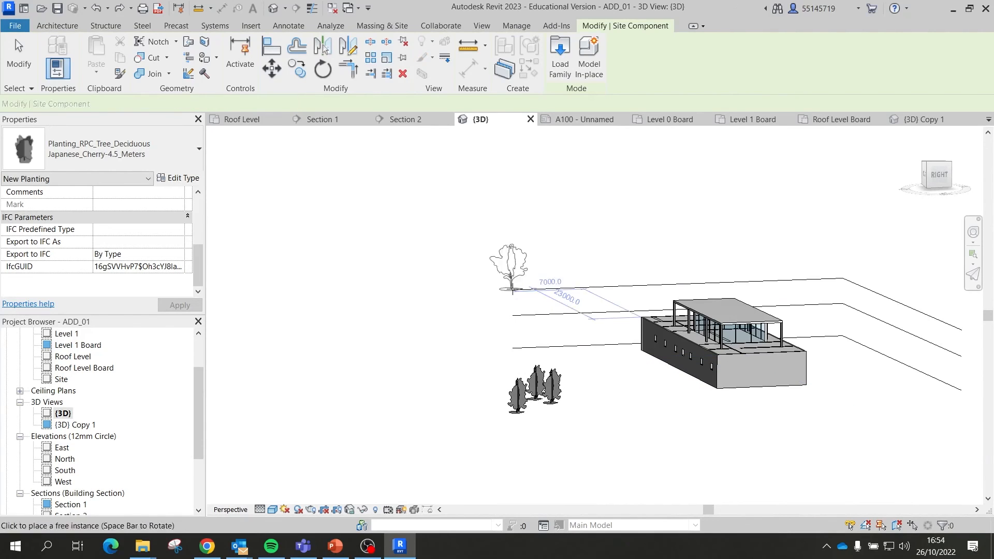
{"action": "key", "text": "Escape"}
{"action": "key", "text": "ctrl+z"}
{"action": "key", "text": "ctrl+z"}
{"action": "key", "text": "ctrl+z"}
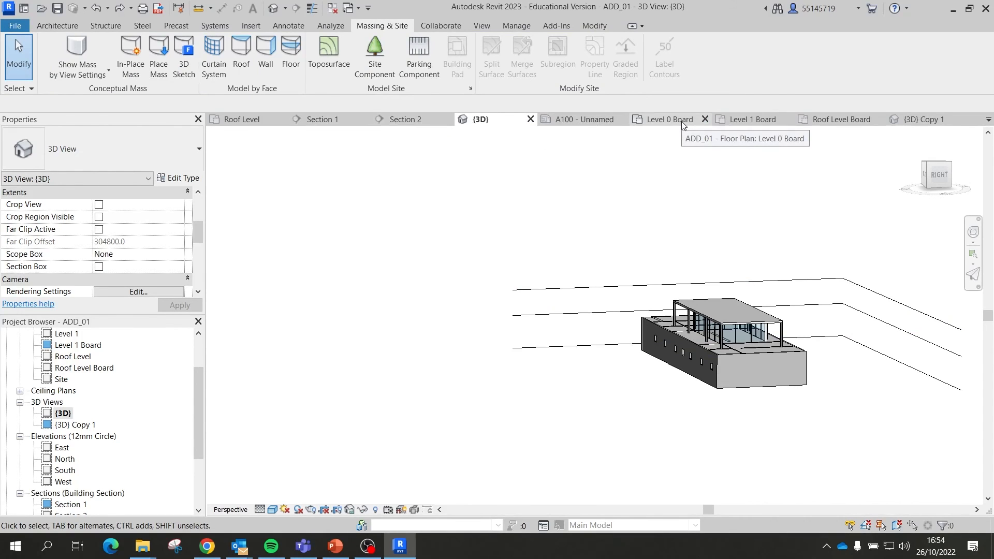
{"action": "scroll", "coordinate": [97, 344], "scroll_direction": "up", "scroll_amount": 1}
{"action": "double_click", "coordinate": [77, 346]}
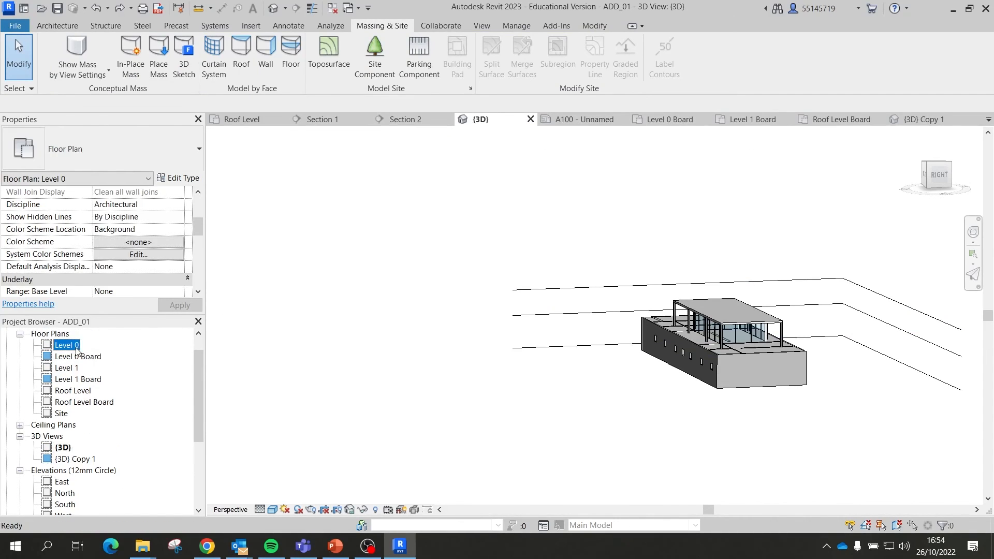
{"action": "scroll", "coordinate": [522, 326], "scroll_direction": "down", "scroll_amount": 5}
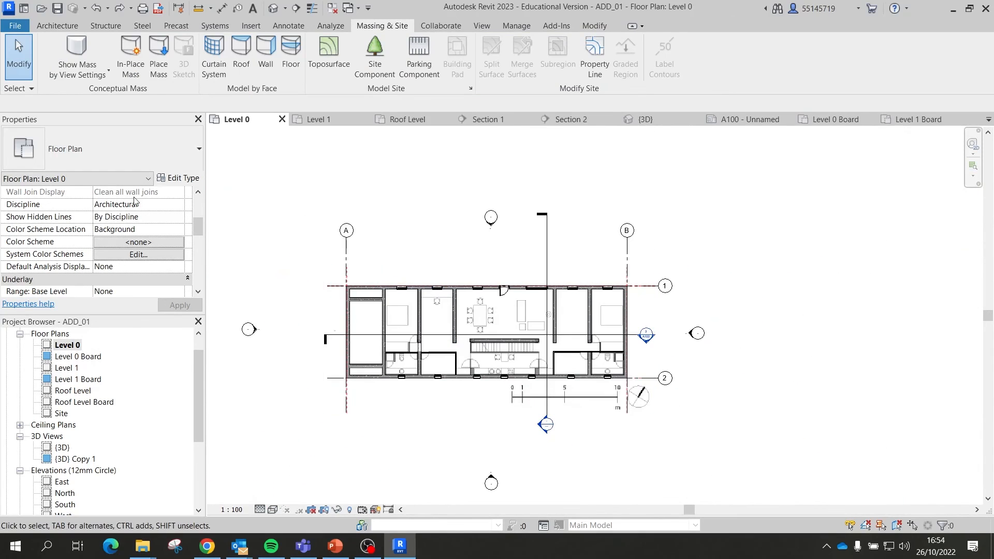
Step: Place five birch trees around the house in the Level 0 plan
{"action": "left_click", "coordinate": [375, 57]}
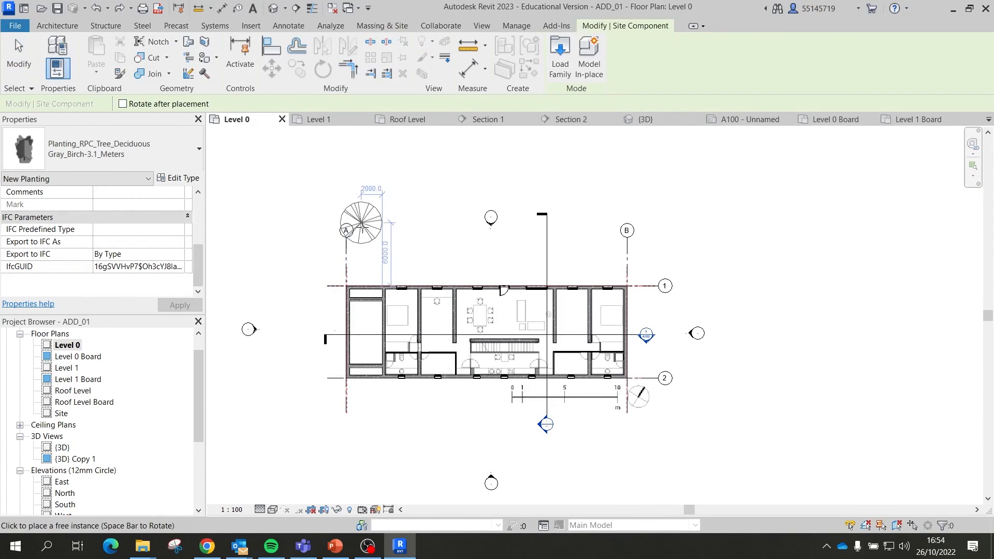
{"action": "scroll", "coordinate": [407, 224], "scroll_direction": "up", "scroll_amount": 1}
{"action": "left_click", "coordinate": [378, 225]}
{"action": "left_click", "coordinate": [295, 180]}
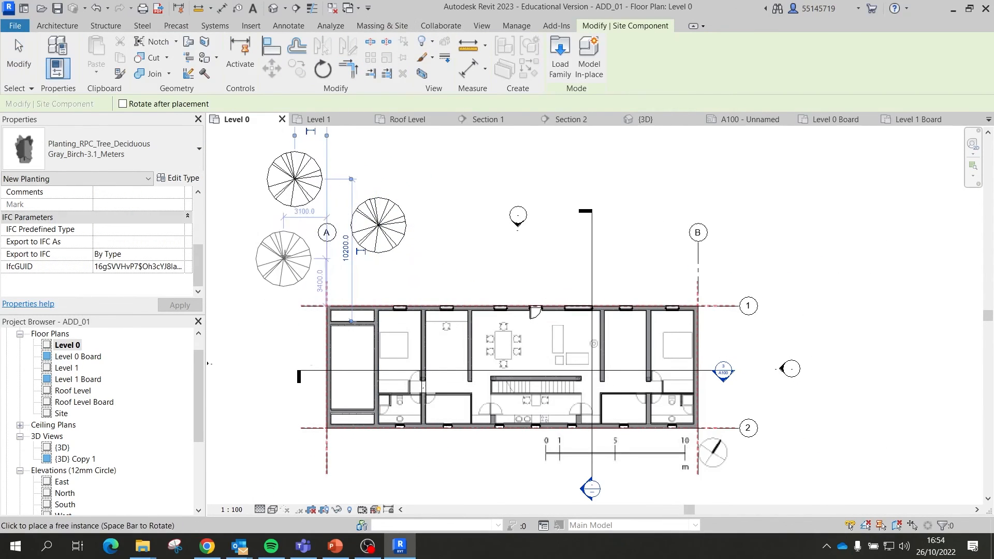
{"action": "left_click", "coordinate": [283, 246]}
{"action": "scroll", "coordinate": [620, 269], "scroll_direction": "down", "scroll_amount": 4}
{"action": "scroll", "coordinate": [704, 374], "scroll_direction": "up", "scroll_amount": 2}
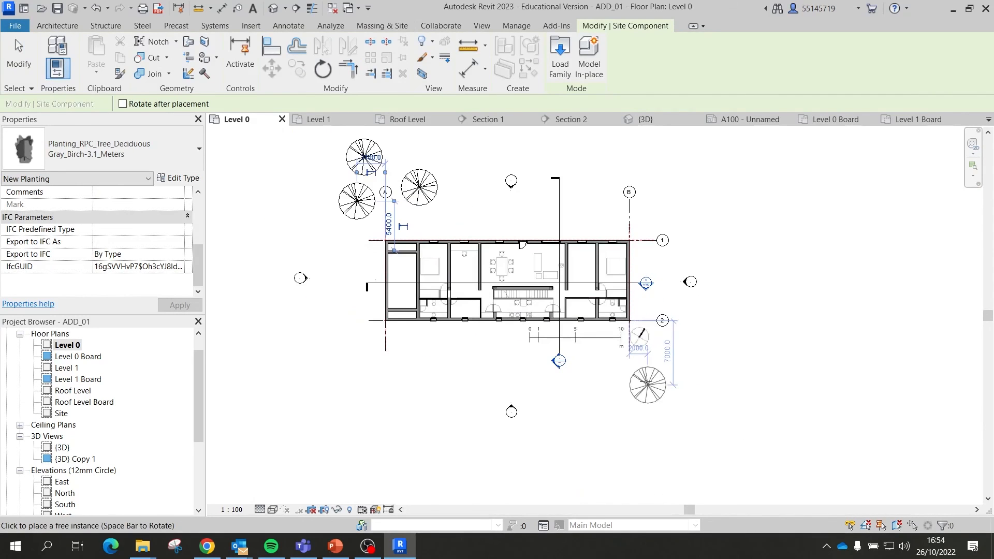
{"action": "left_click", "coordinate": [711, 394]}
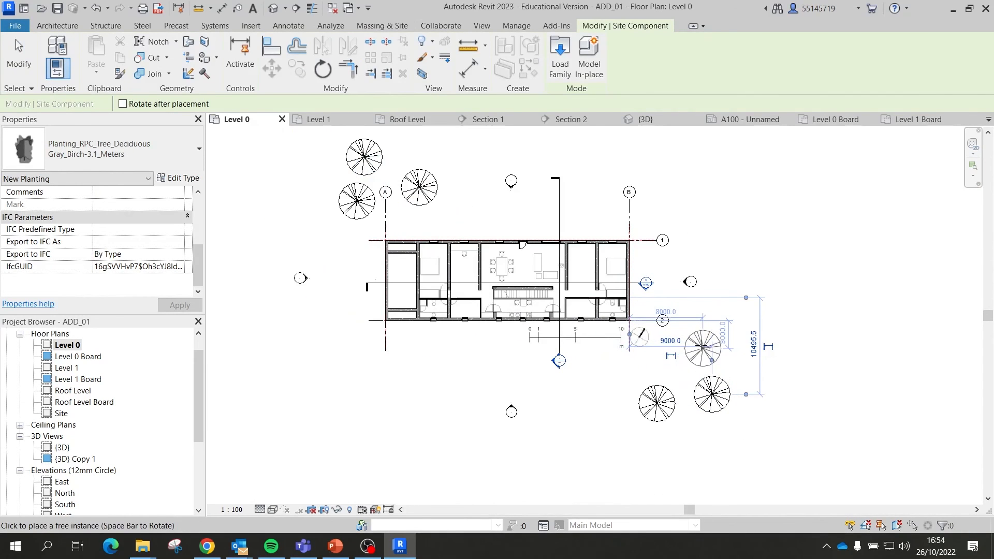
{"action": "left_click", "coordinate": [703, 348]}
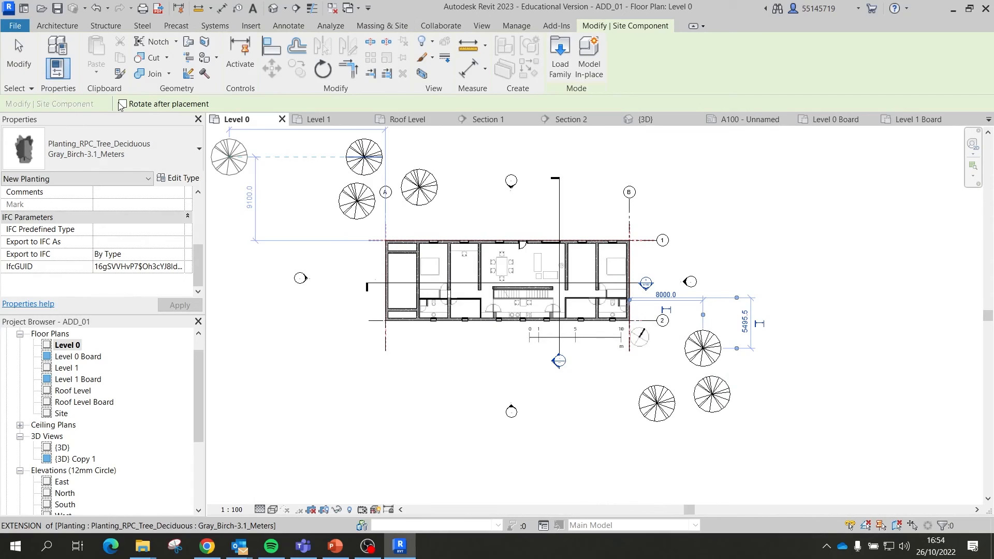
Step: Place a Honey_Locust-7.6_Meters tree left of the house, then try Red Maple, Fraxinus and Apple types
{"action": "left_click", "coordinate": [98, 150]}
{"action": "left_click", "coordinate": [82, 330]}
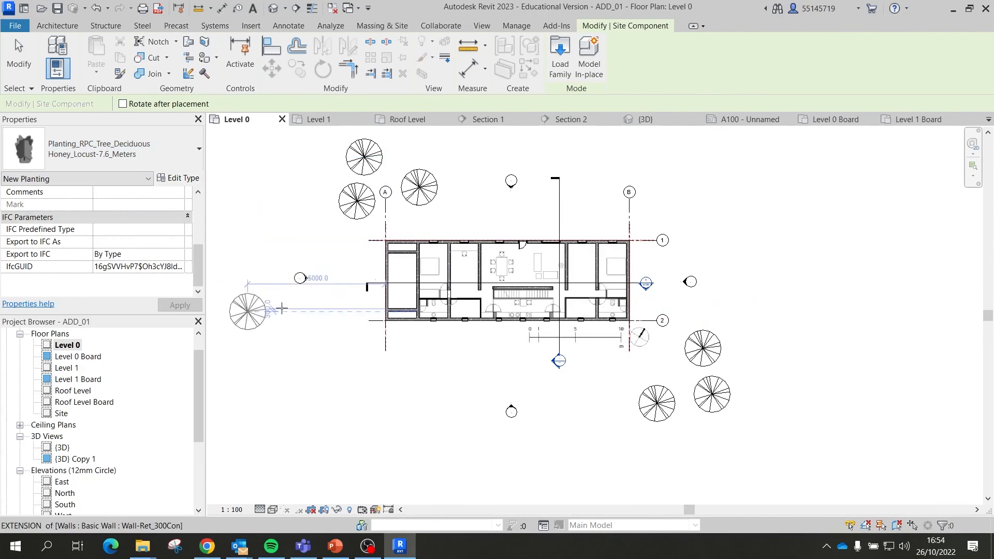
{"action": "left_click", "coordinate": [321, 176]}
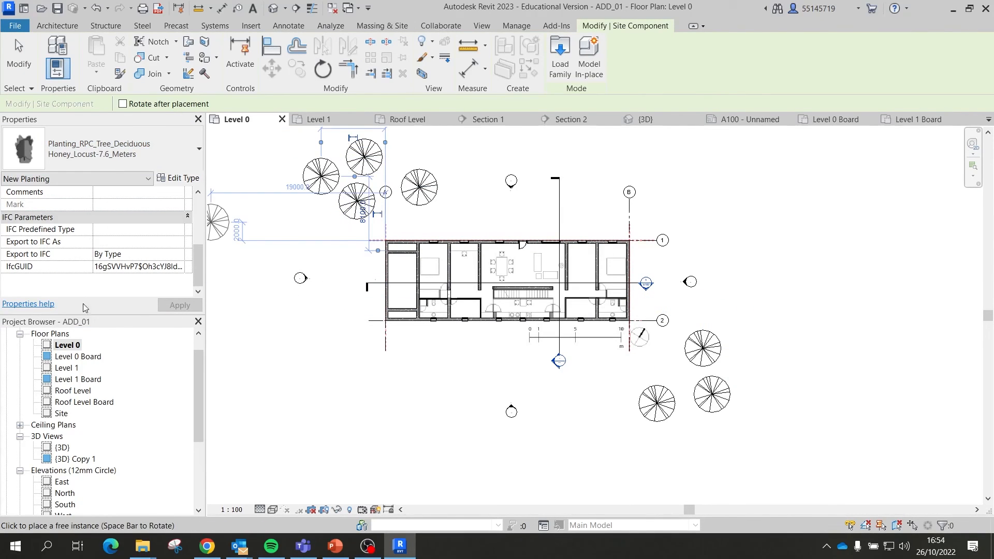
{"action": "left_click", "coordinate": [123, 162]}
{"action": "left_click", "coordinate": [67, 412]}
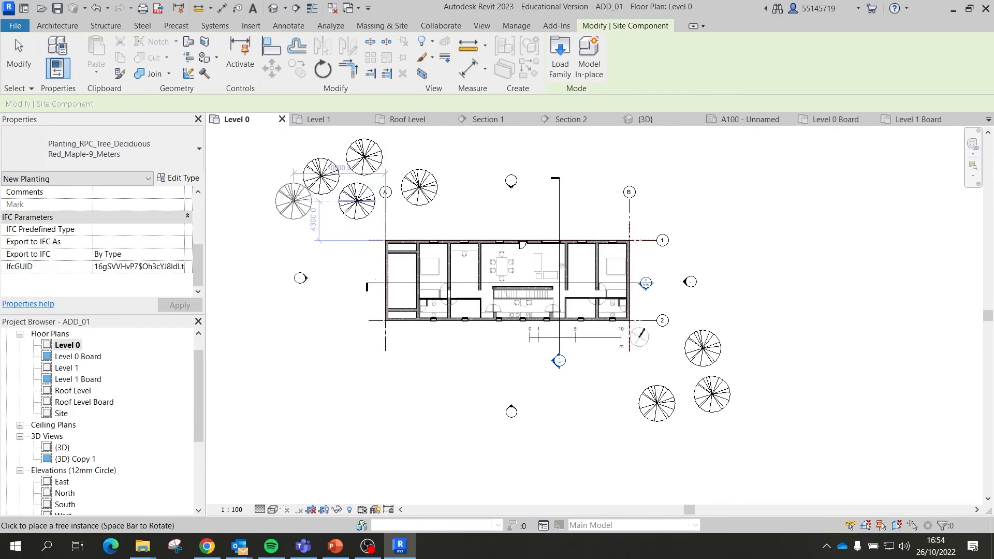
{"action": "left_click", "coordinate": [129, 153]}
{"action": "left_click", "coordinate": [110, 226]}
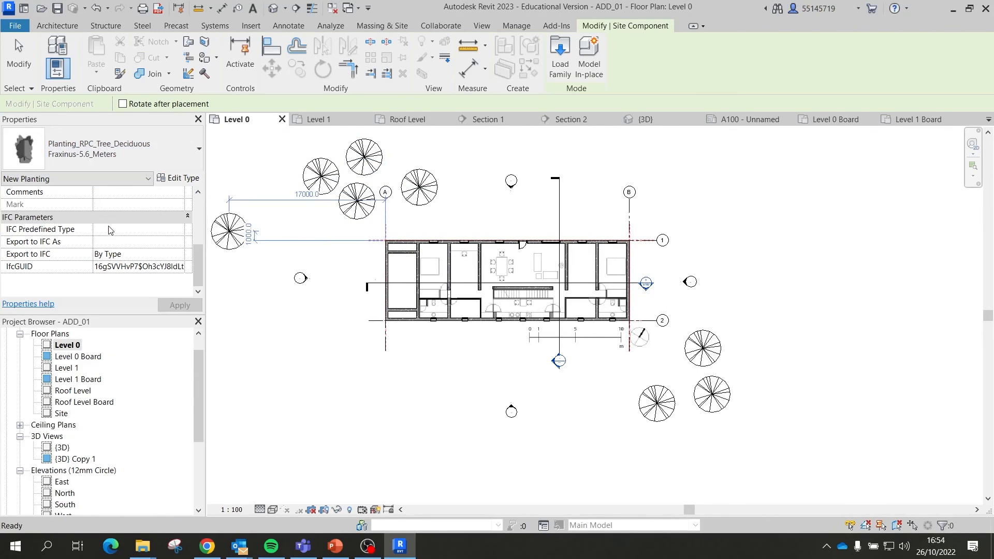
{"action": "left_click", "coordinate": [124, 155]}
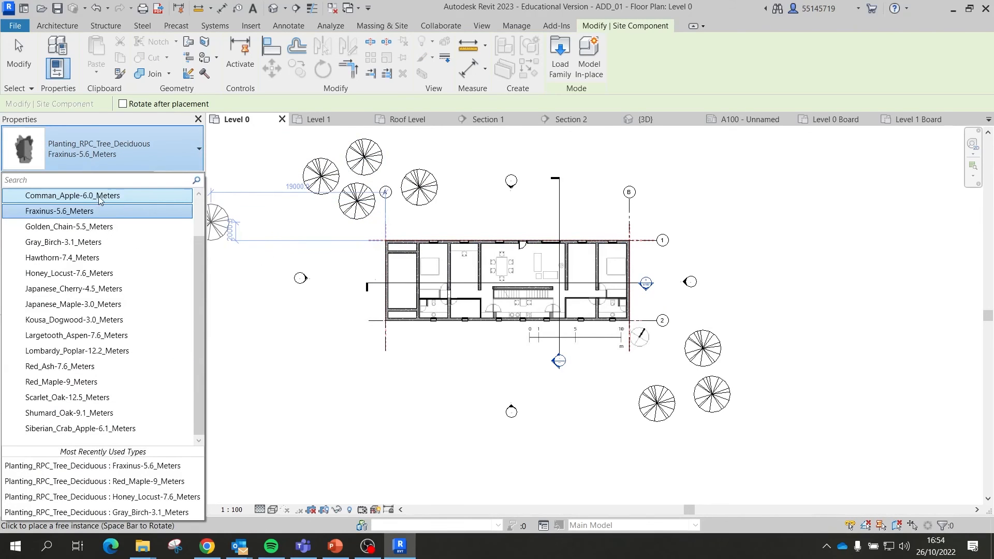
{"action": "left_click", "coordinate": [100, 197]}
Step: Place four Scarlet_Oak-12.5_Meters trees around the house and view the result in {3D}
{"action": "left_click", "coordinate": [124, 150]}
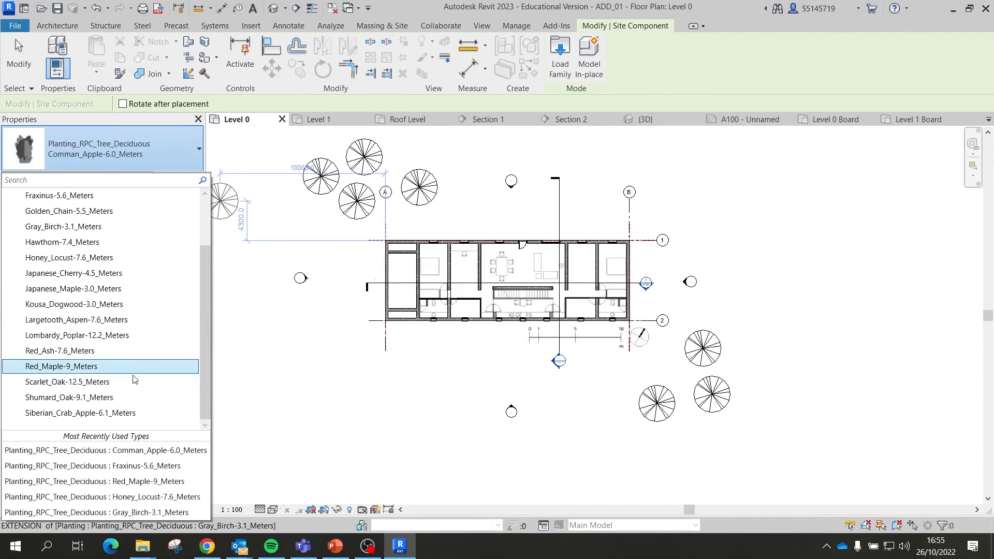
{"action": "left_click", "coordinate": [133, 381]}
{"action": "left_click", "coordinate": [321, 212]}
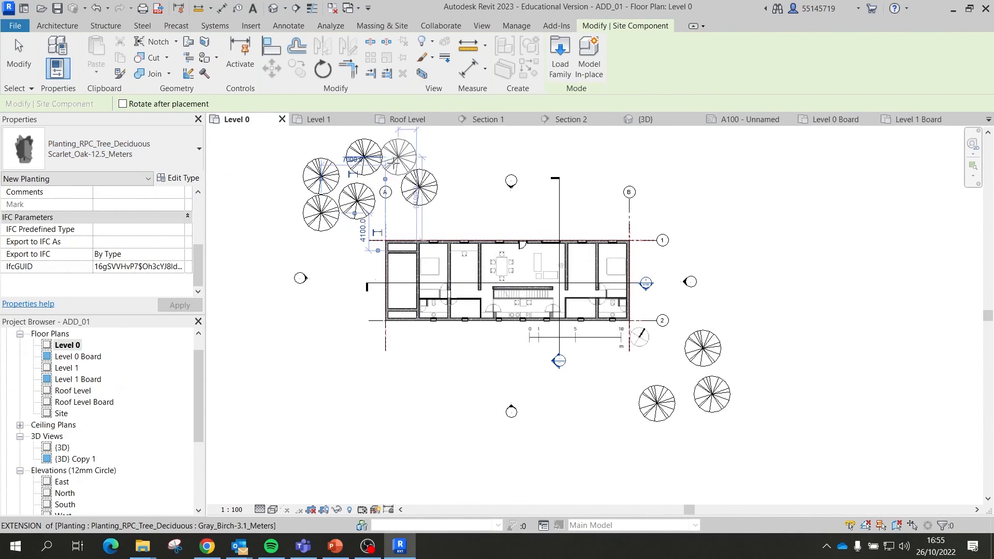
{"action": "left_click", "coordinate": [389, 166]}
{"action": "left_click", "coordinate": [597, 384]}
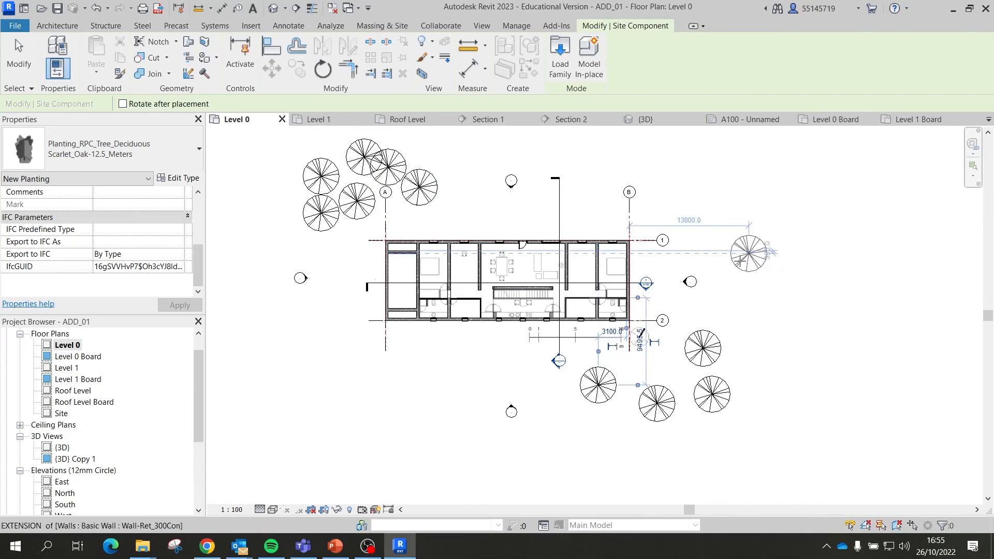
{"action": "left_click", "coordinate": [721, 243]}
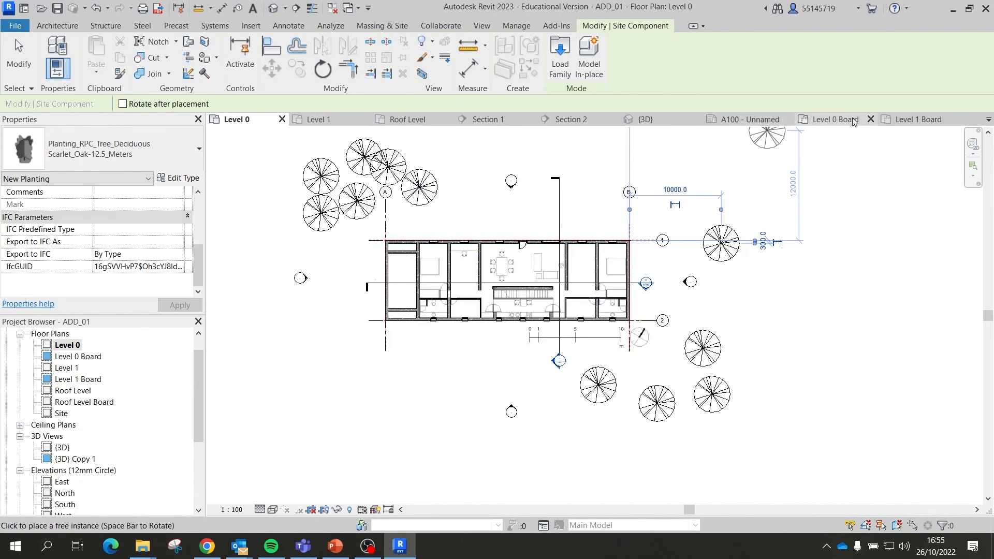
{"action": "left_click", "coordinate": [676, 120]}
{"action": "scroll", "coordinate": [689, 334], "scroll_direction": "up", "scroll_amount": 5}
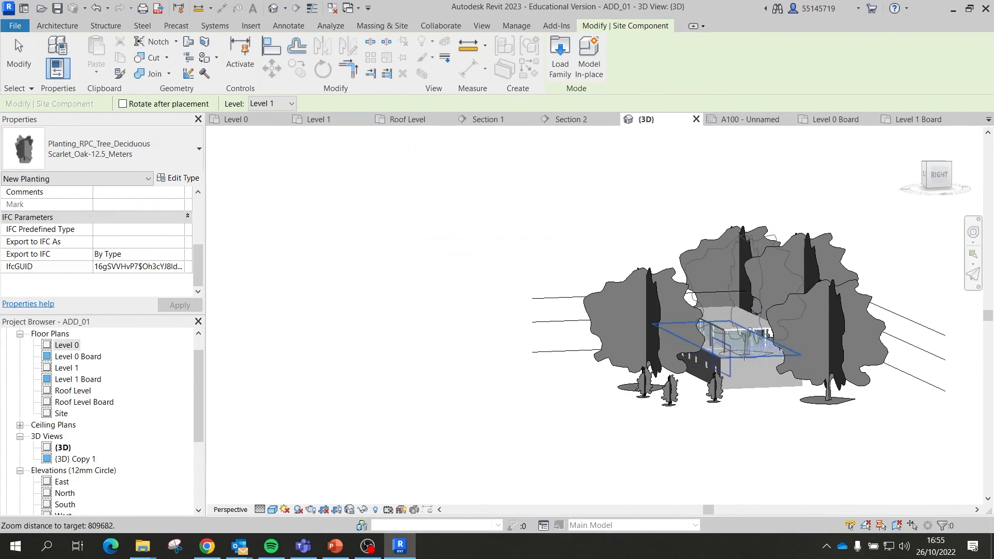
Step: Orbit and zoom the perspective {3D} view so the house and all trees fit in frame
{"action": "left_click", "coordinate": [26, 60]}
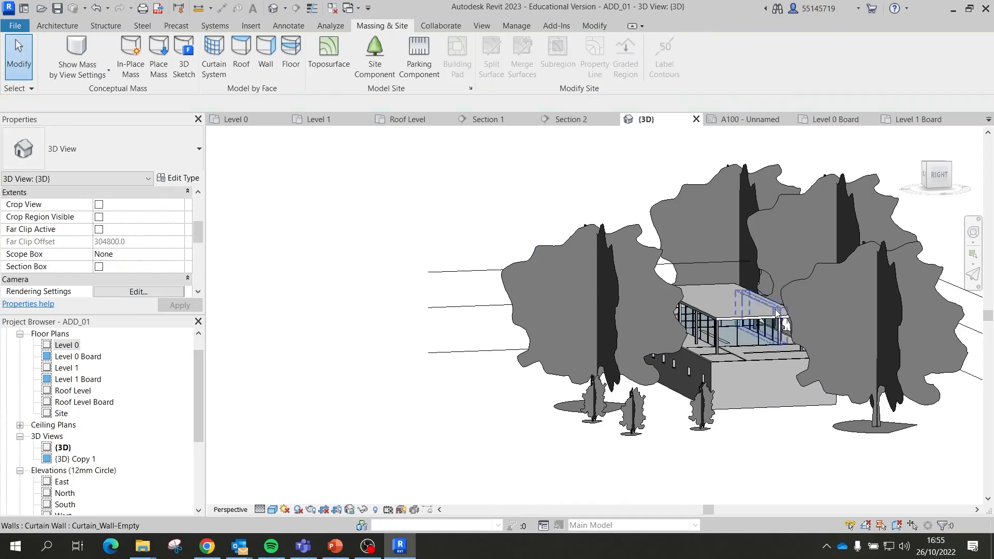
{"action": "scroll", "coordinate": [750, 320], "scroll_direction": "up", "scroll_amount": 1}
{"action": "mouse_move", "coordinate": [691, 316]}
{"action": "middle_mouse_down", "text": "shift"}
{"action": "mouse_move", "coordinate": [720, 355]}
{"action": "mouse_move", "coordinate": [689, 363]}
{"action": "mouse_move", "coordinate": [703, 332]}
{"action": "mouse_move", "coordinate": [714, 356]}
{"action": "mouse_move", "coordinate": [702, 328]}
{"action": "middle_mouse_up", "text": "shift"}
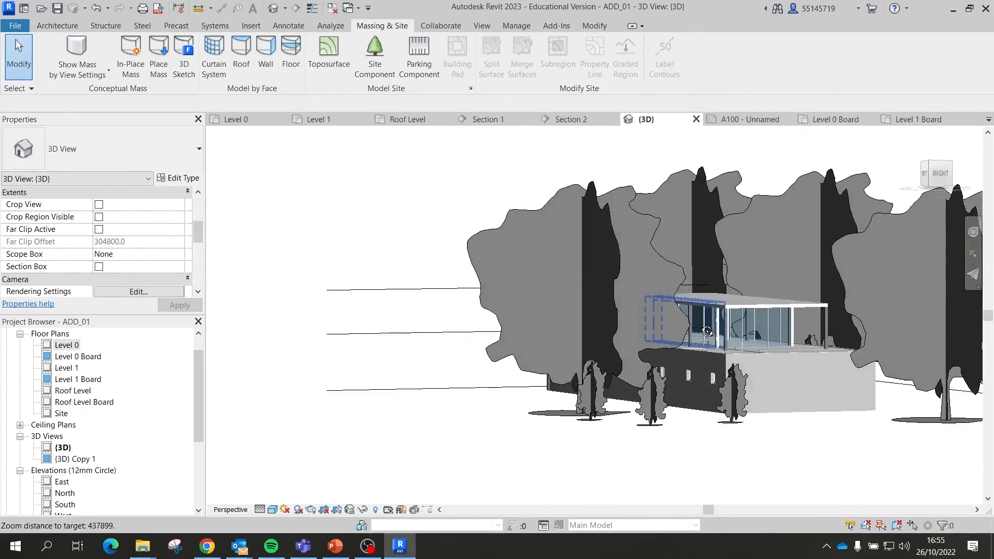
{"action": "middle_click_drag", "start_coordinate": [809, 318], "coordinate": [682, 256], "text": "shift"}
{"action": "scroll", "coordinate": [700, 201], "scroll_direction": "up", "scroll_amount": 5}
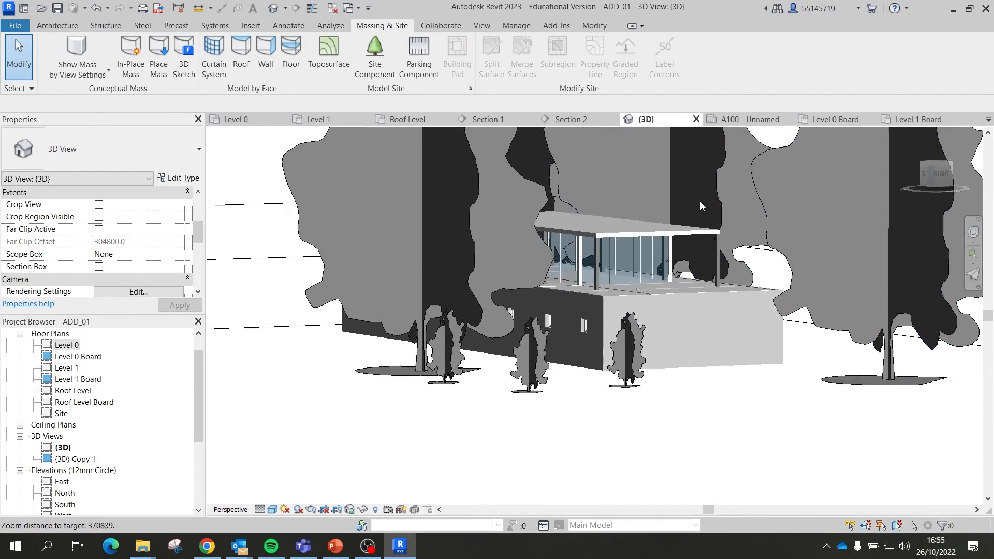
{"action": "scroll", "coordinate": [702, 279], "scroll_direction": "down", "scroll_amount": 5}
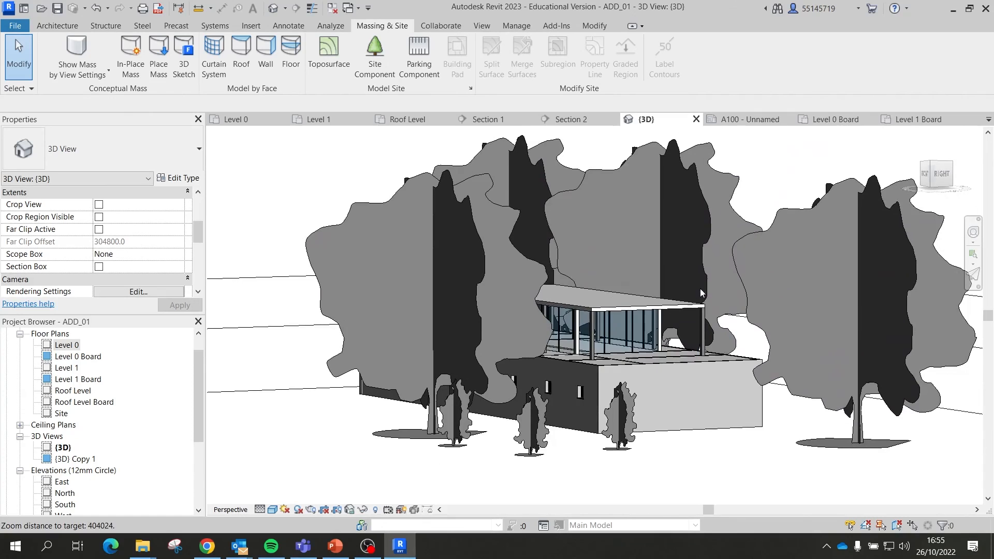
{"action": "scroll", "coordinate": [162, 251], "scroll_direction": "down", "scroll_amount": 5}
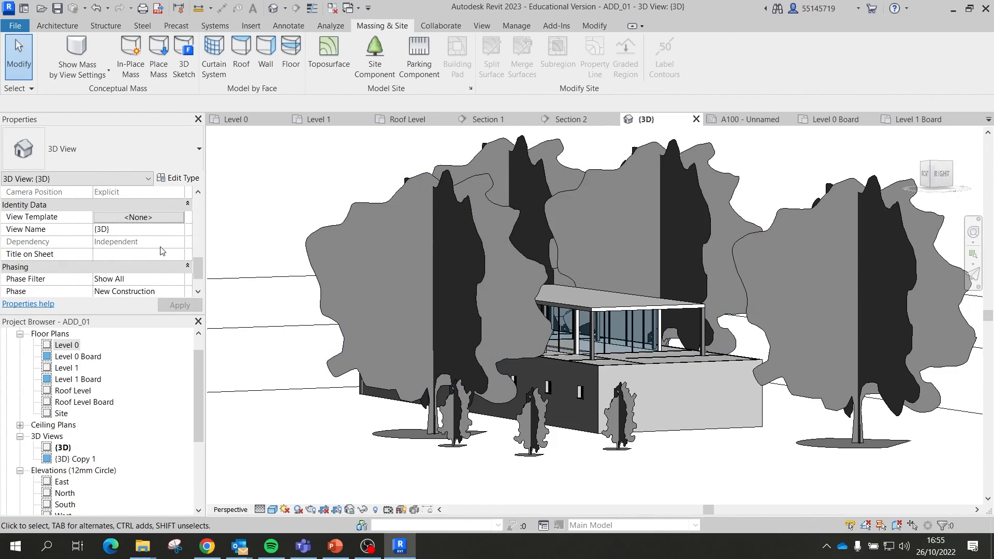
{"action": "scroll", "coordinate": [166, 248], "scroll_direction": "up", "scroll_amount": 3}
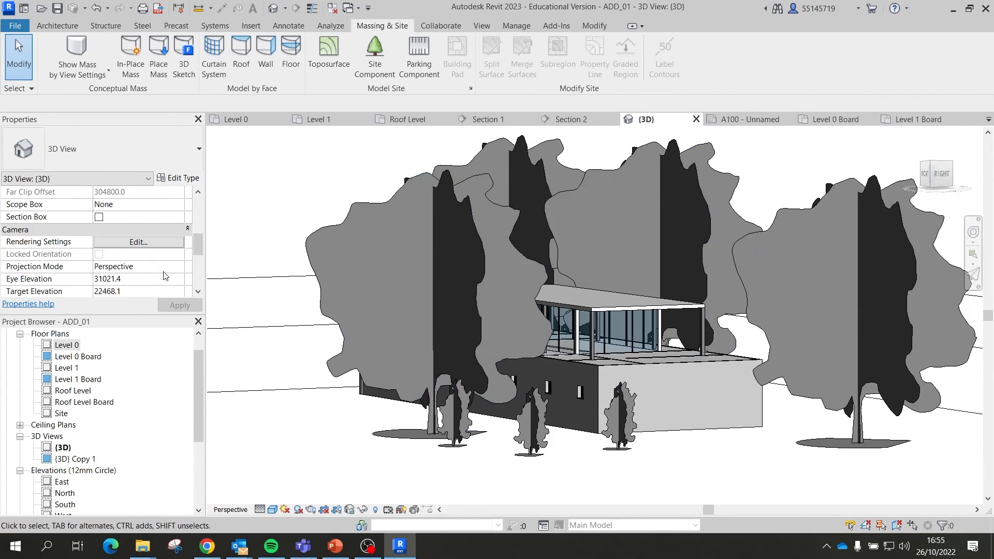
{"action": "left_click", "coordinate": [177, 268]}
{"action": "left_click", "coordinate": [178, 270]}
{"action": "scroll", "coordinate": [407, 306], "scroll_direction": "up", "scroll_amount": 3}
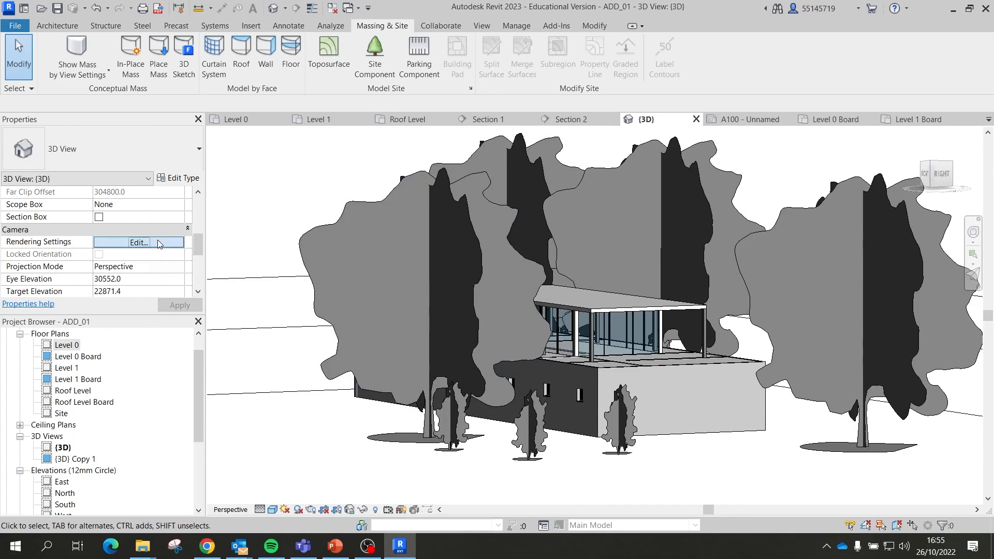
{"action": "left_click", "coordinate": [139, 242]}
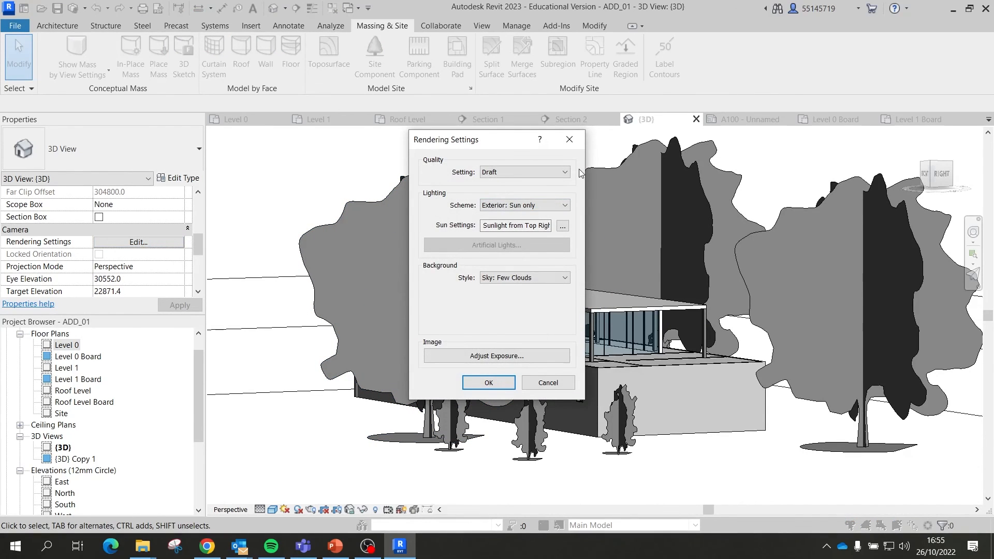
{"action": "left_click", "coordinate": [533, 173]}
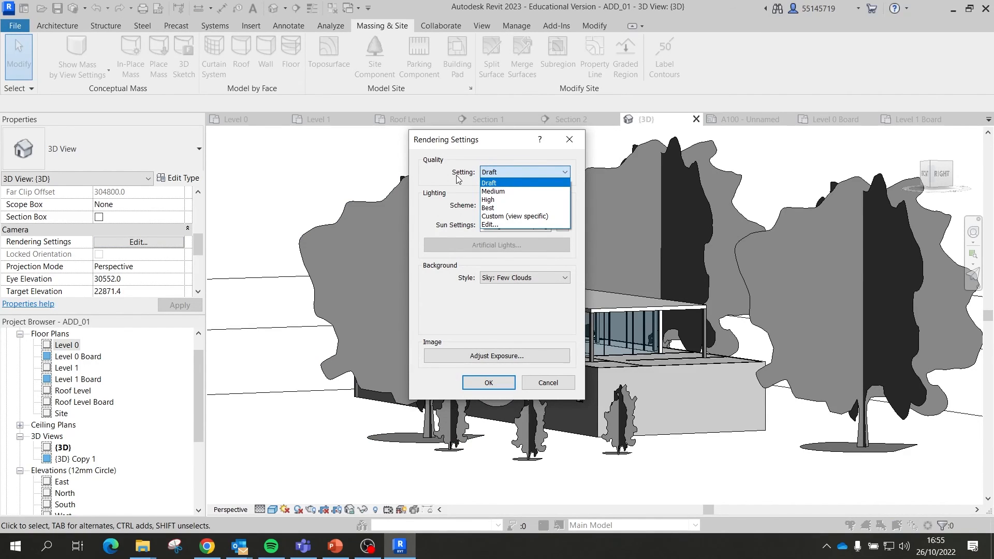
{"action": "left_click", "coordinate": [439, 180]}
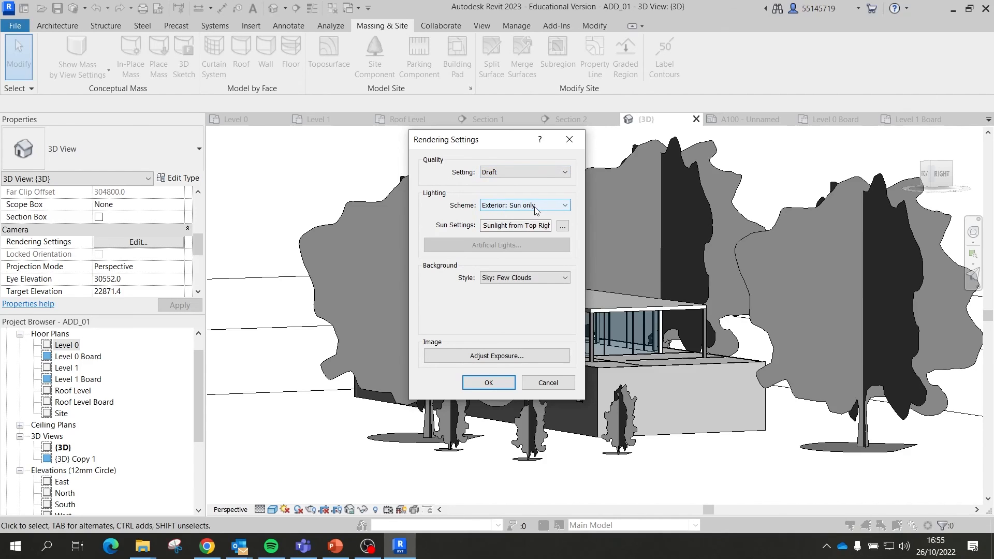
{"action": "left_click", "coordinate": [540, 211]}
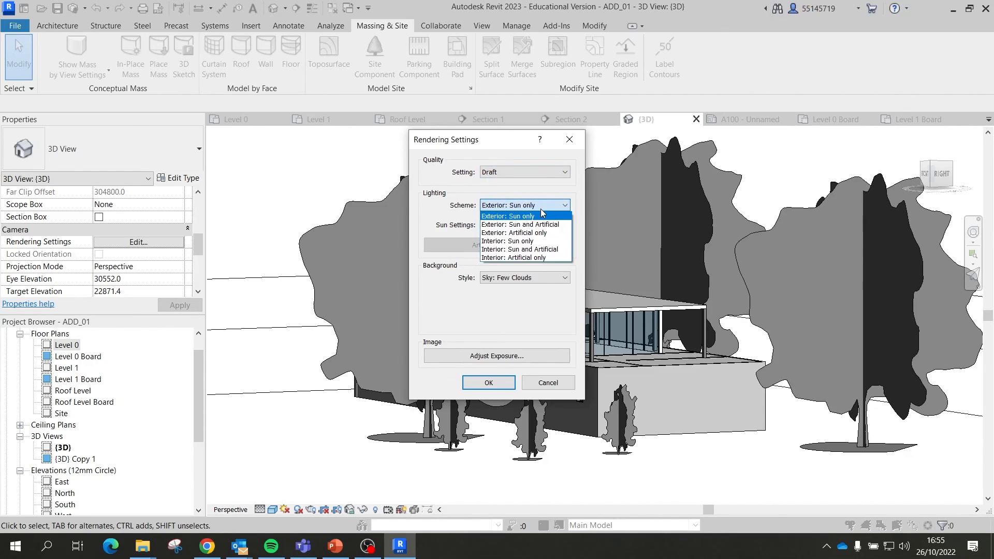
{"action": "left_click", "coordinate": [540, 209]}
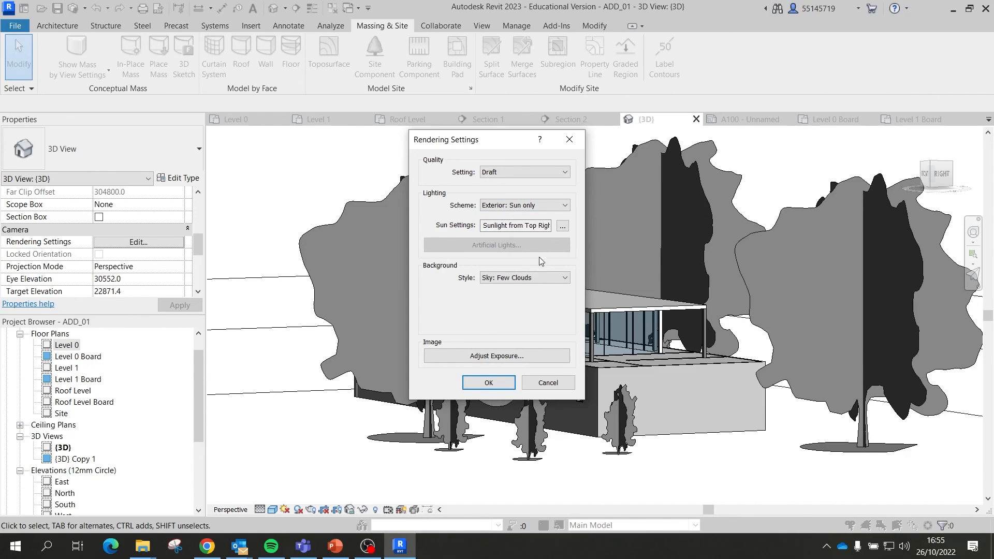
{"action": "left_click", "coordinate": [533, 280]}
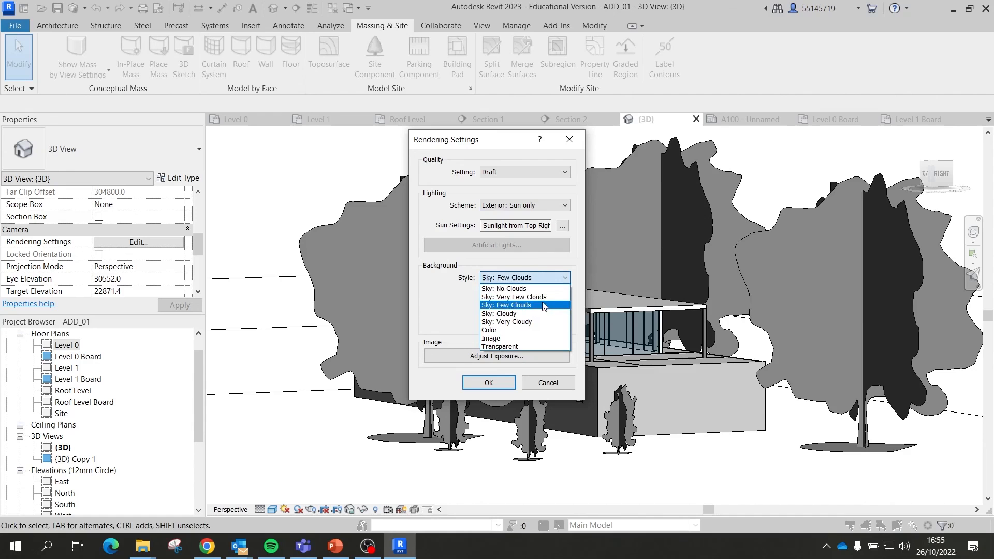
{"action": "left_click", "coordinate": [539, 297]}
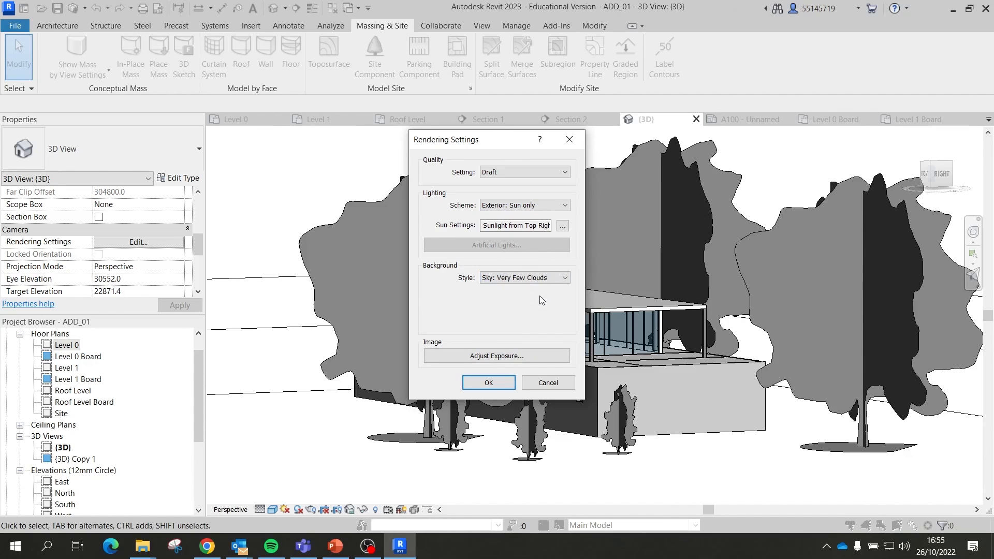
{"action": "left_click", "coordinate": [570, 139]}
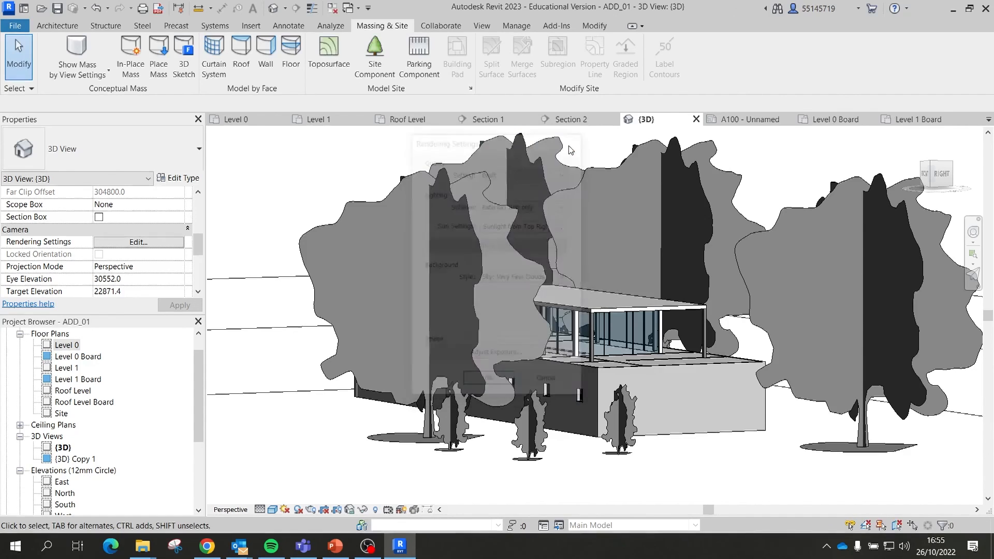
{"action": "left_click", "coordinate": [61, 26]}
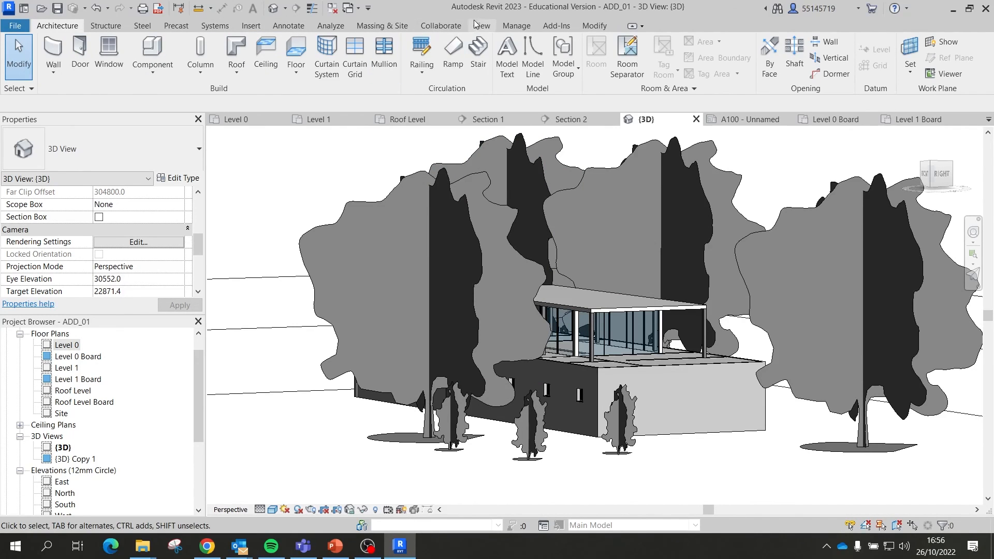
Step: Run a draft render of the 3D view with Exterior: Sun only lighting
{"action": "left_click", "coordinate": [479, 26]}
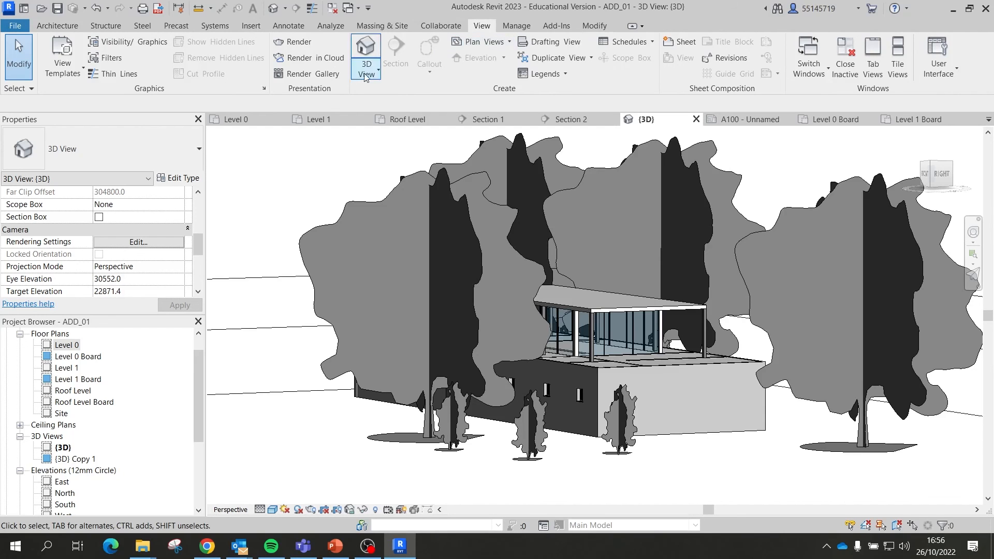
{"action": "left_click", "coordinate": [292, 45]}
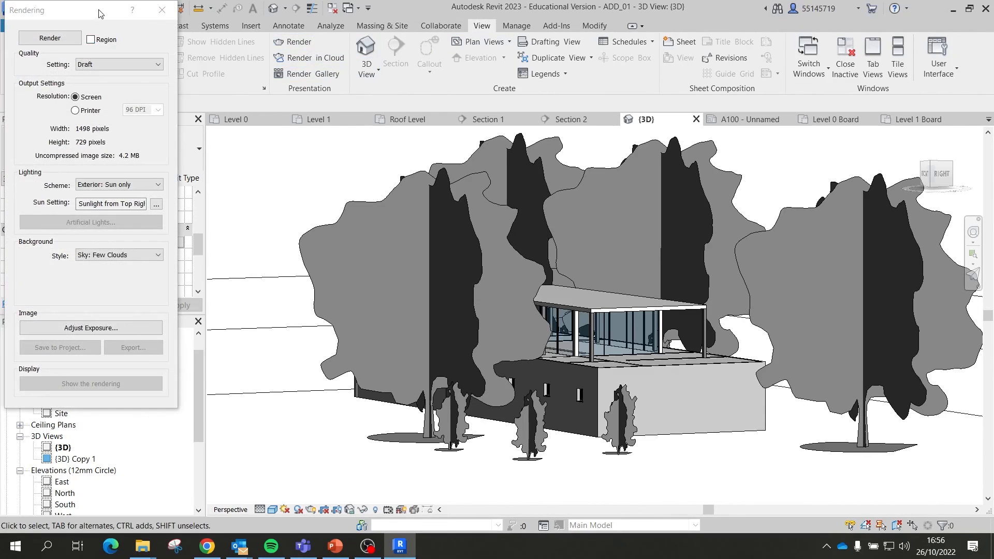
{"action": "left_click_drag", "start_coordinate": [100, 13], "coordinate": [536, 49]}
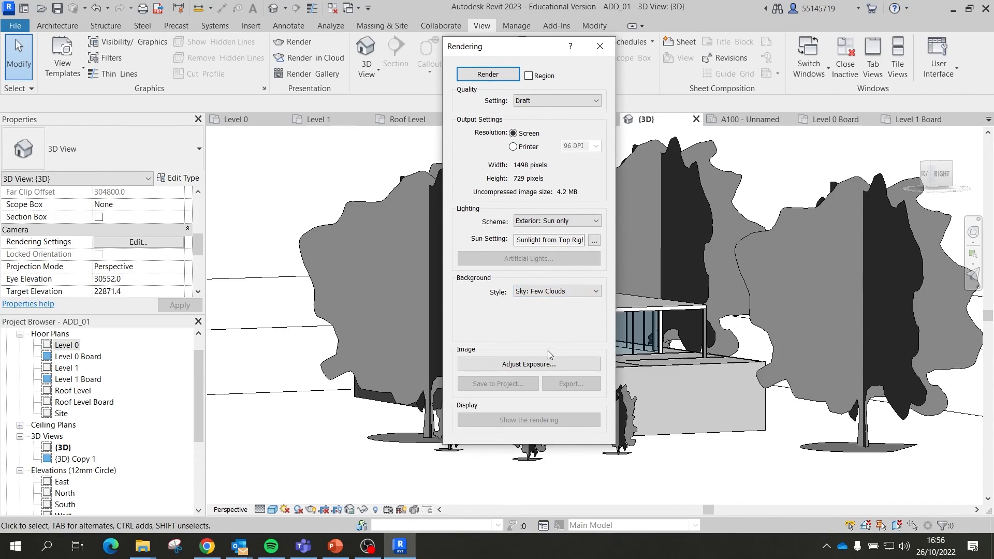
{"action": "left_click", "coordinate": [564, 225]}
{"action": "left_click", "coordinate": [564, 231]}
{"action": "left_click", "coordinate": [487, 74]}
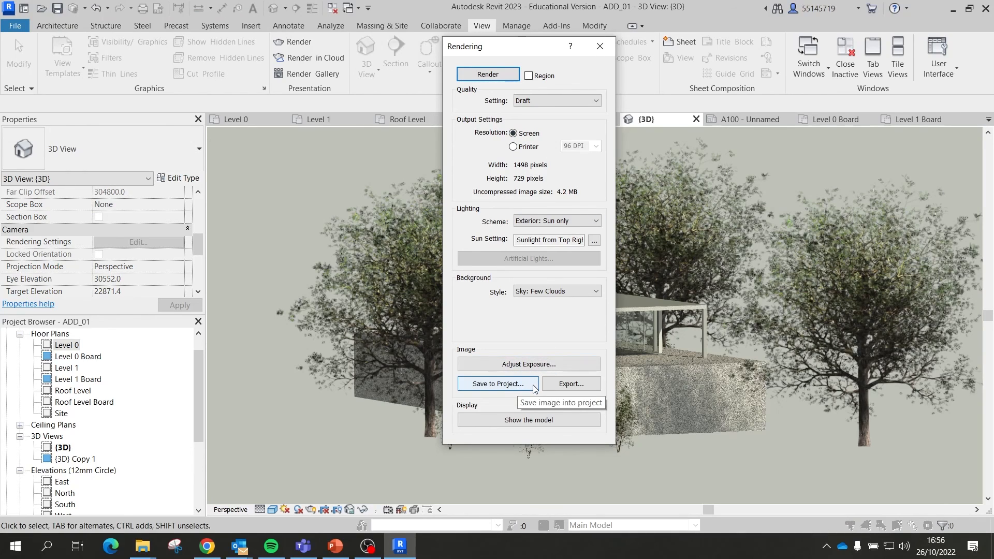
Step: Set the render background to a plain white colour and quality to Medium
{"action": "left_click", "coordinate": [564, 293]}
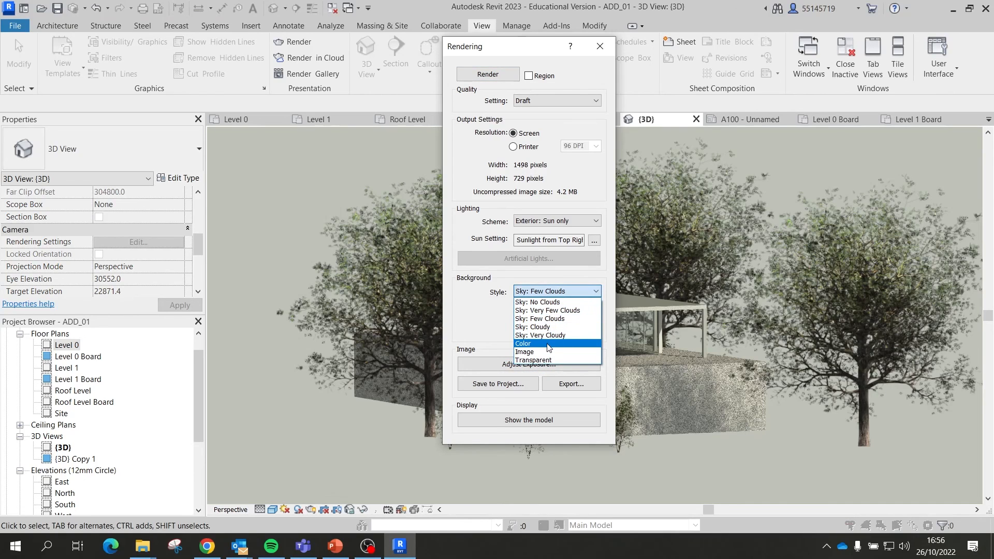
{"action": "left_click", "coordinate": [547, 344]}
{"action": "left_click", "coordinate": [550, 315]}
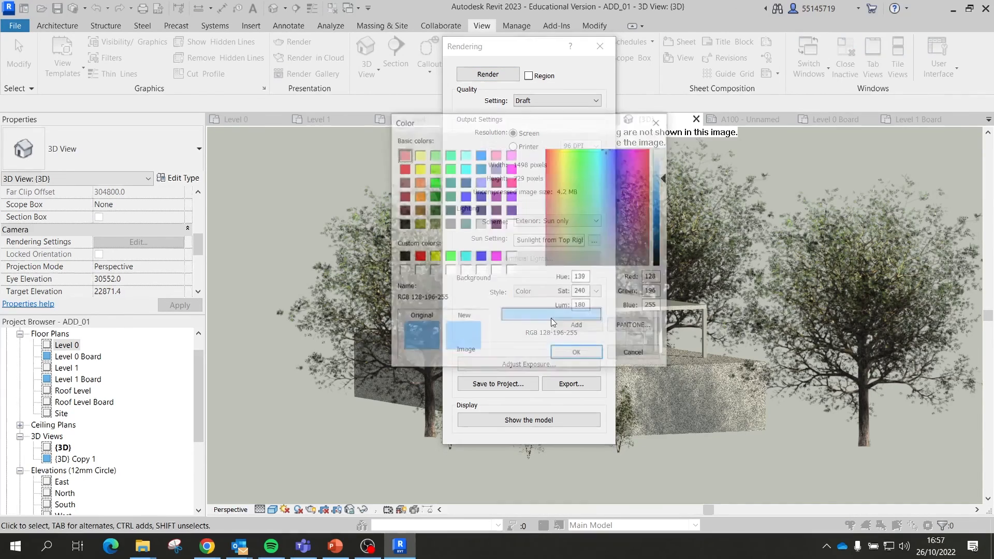
{"action": "left_click", "coordinate": [403, 271]}
{"action": "left_click", "coordinate": [575, 355]}
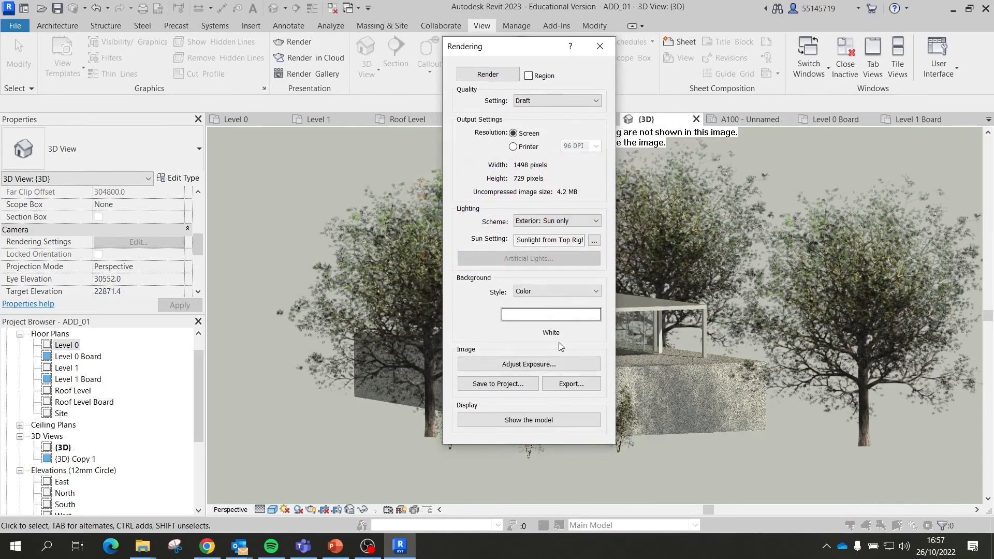
{"action": "left_click", "coordinate": [538, 101]}
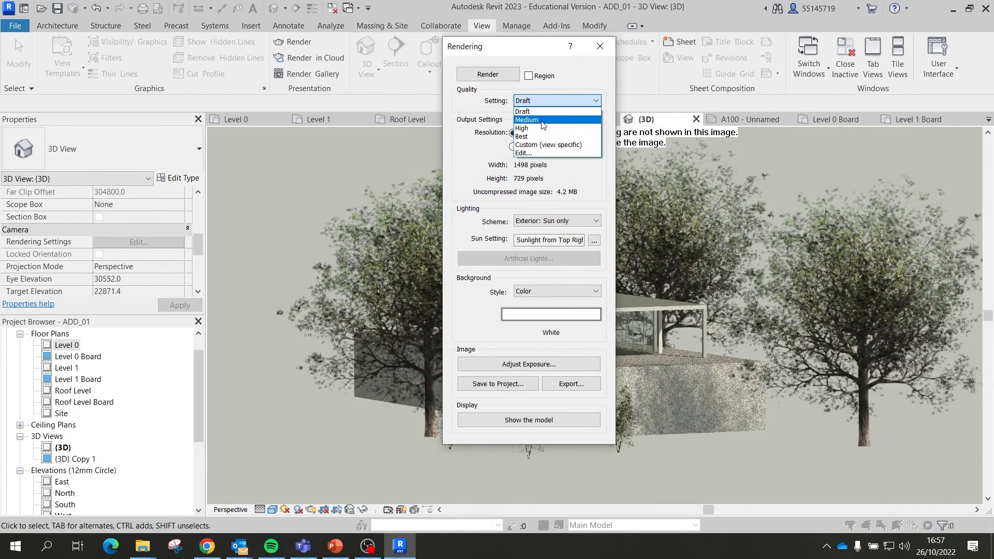
{"action": "left_click", "coordinate": [540, 118]}
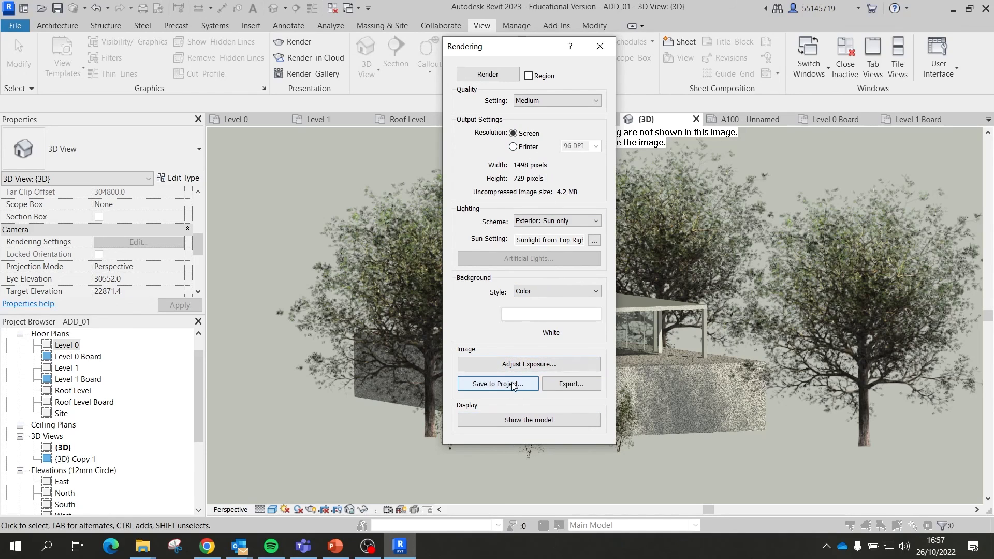
Step: Render at Medium quality, save the image to the project as 'Render01', and close the dialog
{"action": "left_click", "coordinate": [488, 74]}
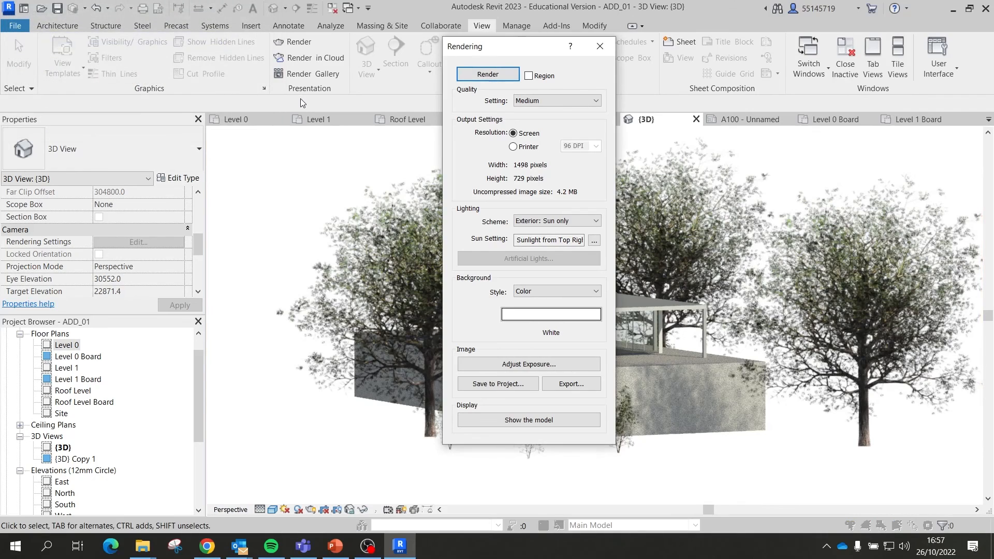
{"action": "left_click", "coordinate": [505, 386]}
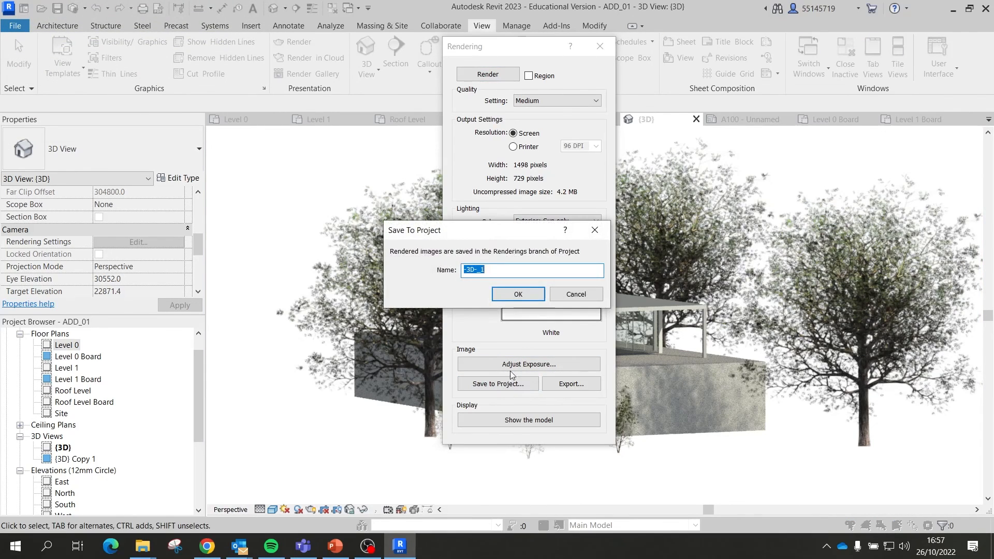
{"action": "type", "text": "Render01"}
{"action": "key", "text": "Return"}
{"action": "left_click", "coordinate": [599, 46]}
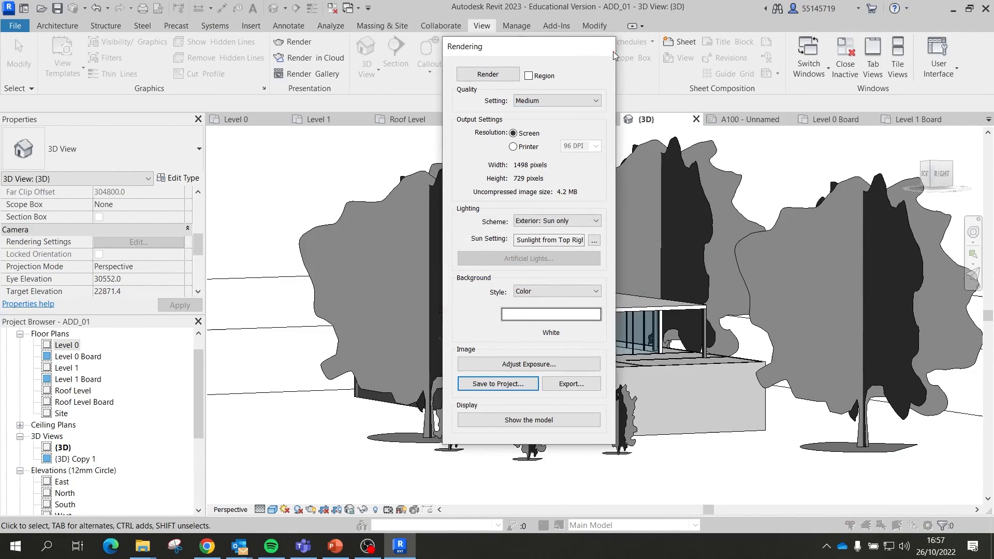
{"action": "scroll", "coordinate": [73, 410], "scroll_direction": "down", "scroll_amount": 4}
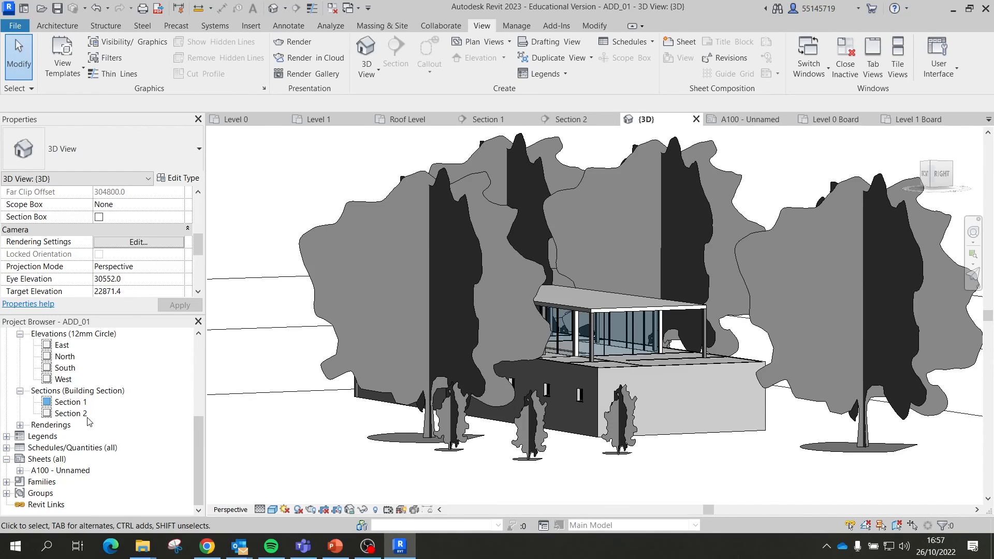
{"action": "scroll", "coordinate": [84, 412], "scroll_direction": "up", "scroll_amount": 3}
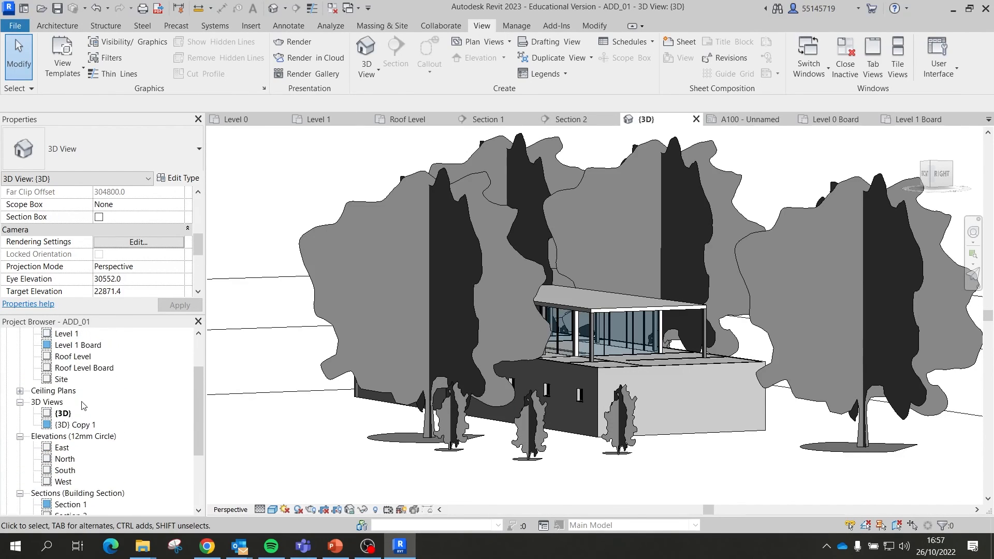
{"action": "scroll", "coordinate": [83, 406], "scroll_direction": "up", "scroll_amount": 3}
{"action": "scroll", "coordinate": [82, 398], "scroll_direction": "down", "scroll_amount": 5}
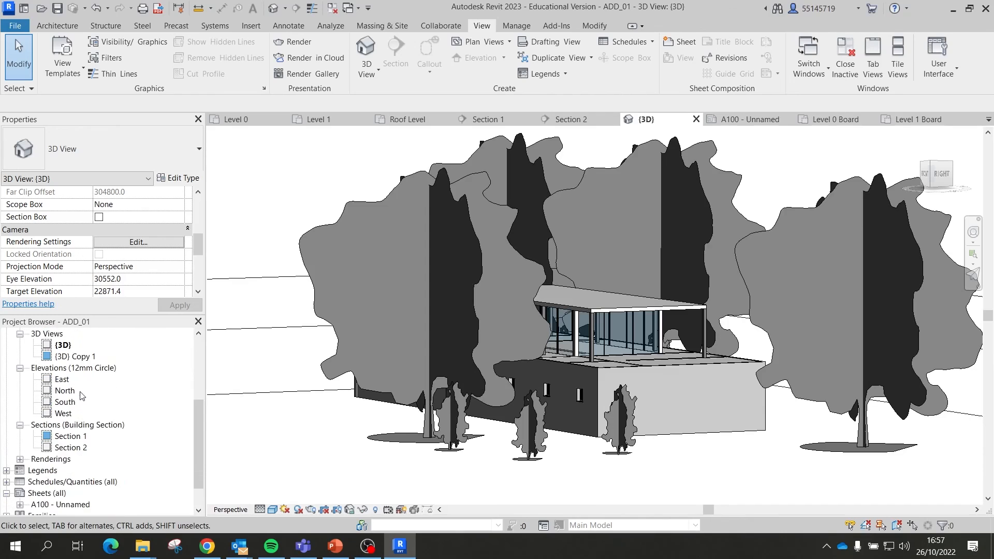
{"action": "scroll", "coordinate": [79, 408], "scroll_direction": "down", "scroll_amount": 1}
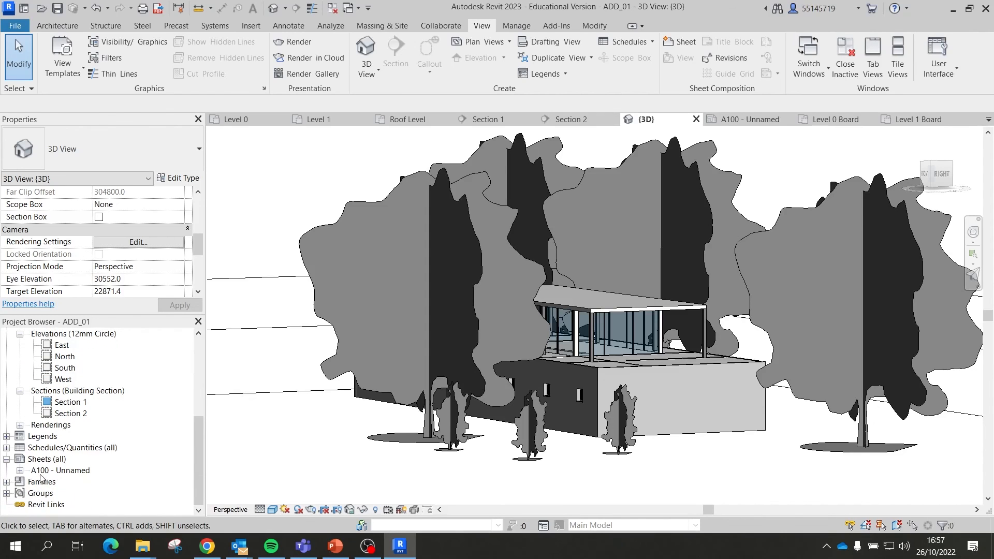
Step: Open sheet A100 and place the Render01 rendering below the plans
{"action": "double_click", "coordinate": [41, 471]}
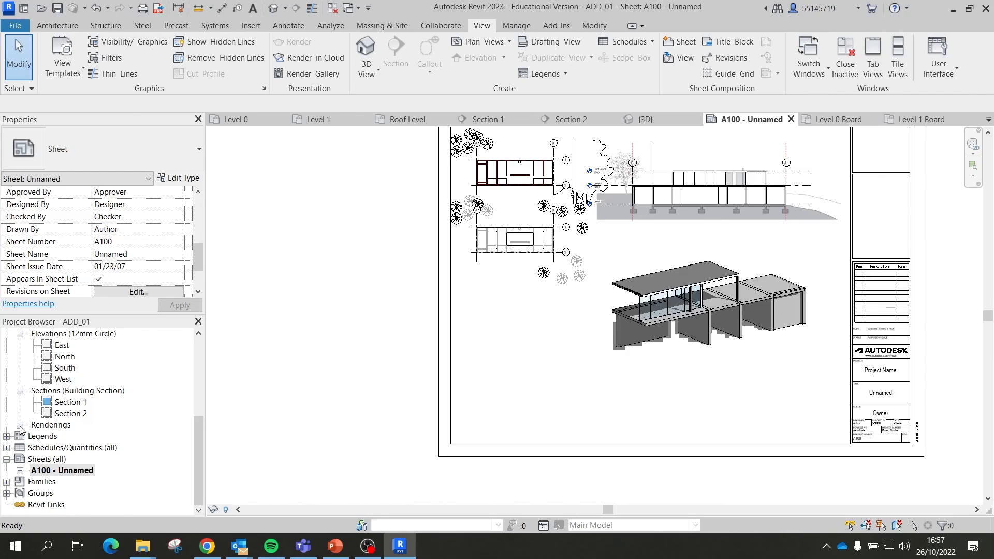
{"action": "left_click", "coordinate": [19, 424]}
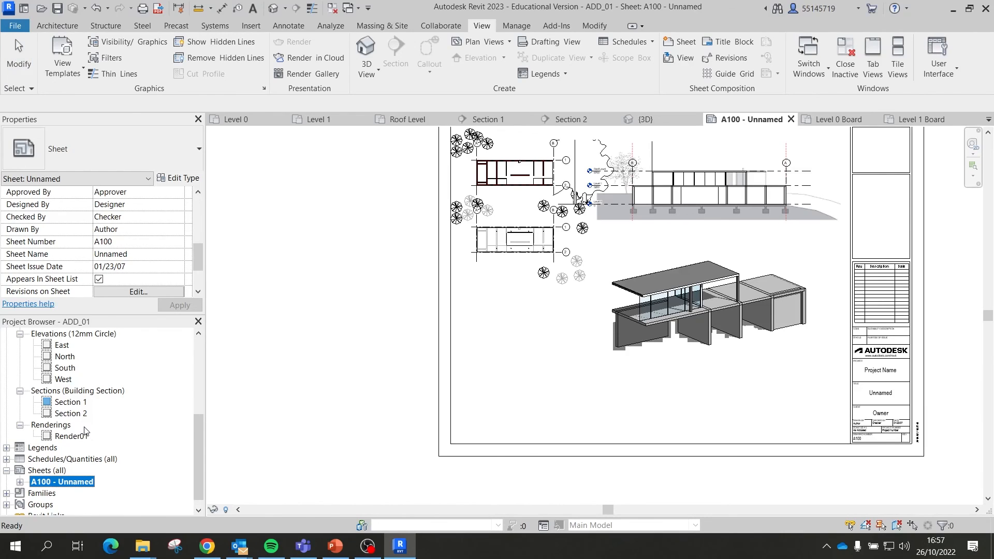
{"action": "left_click_drag", "start_coordinate": [71, 436], "coordinate": [513, 371]}
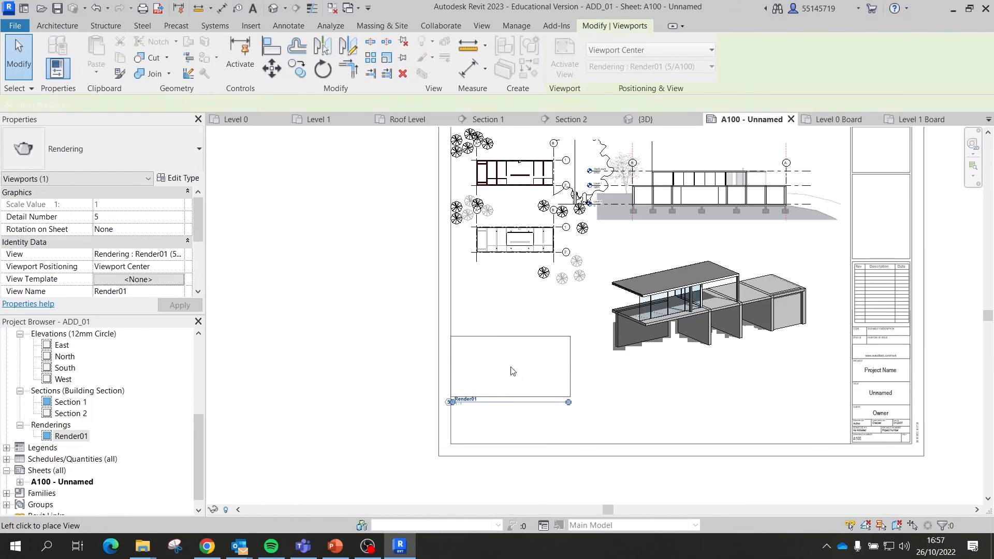
{"action": "left_click", "coordinate": [531, 391]}
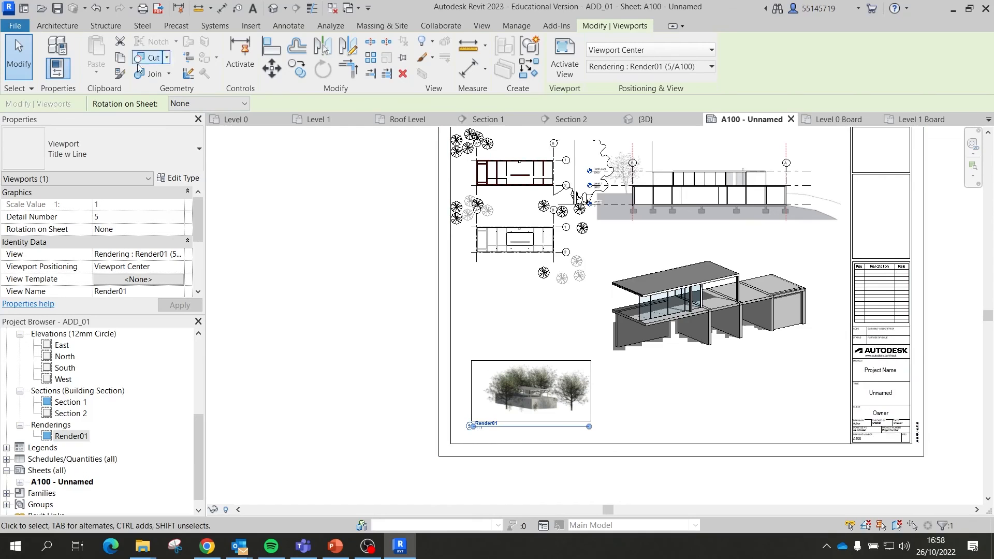
Step: Give the Render01 viewport the No Title type and move it to the sheet's lower left
{"action": "left_click", "coordinate": [125, 154]}
{"action": "left_click", "coordinate": [88, 217]}
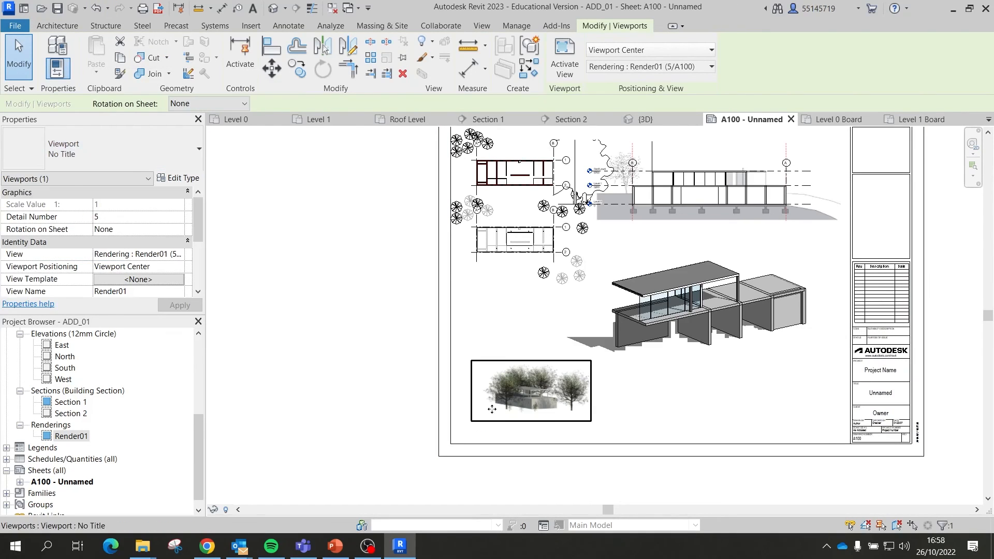
{"action": "left_click", "coordinate": [617, 428]}
{"action": "left_click", "coordinate": [577, 416]}
{"action": "mouse_move", "coordinate": [553, 402]}
{"action": "left_mouse_down"}
{"action": "mouse_move", "coordinate": [536, 401]}
{"action": "mouse_move", "coordinate": [518, 378]}
{"action": "mouse_move", "coordinate": [536, 396]}
{"action": "left_mouse_up"}
{"action": "scroll", "coordinate": [94, 254], "scroll_direction": "down", "scroll_amount": 2}
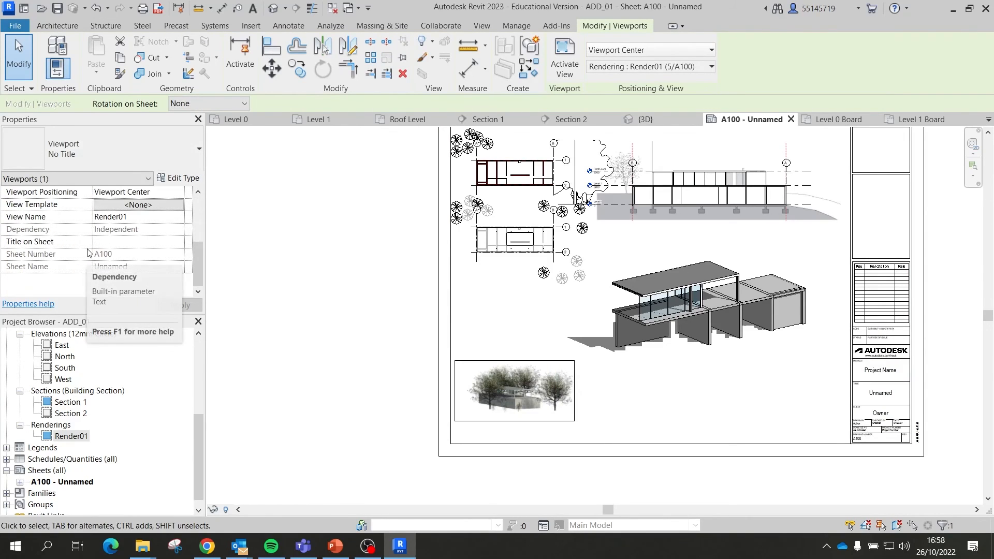
{"action": "scroll", "coordinate": [91, 254], "scroll_direction": "up", "scroll_amount": 2}
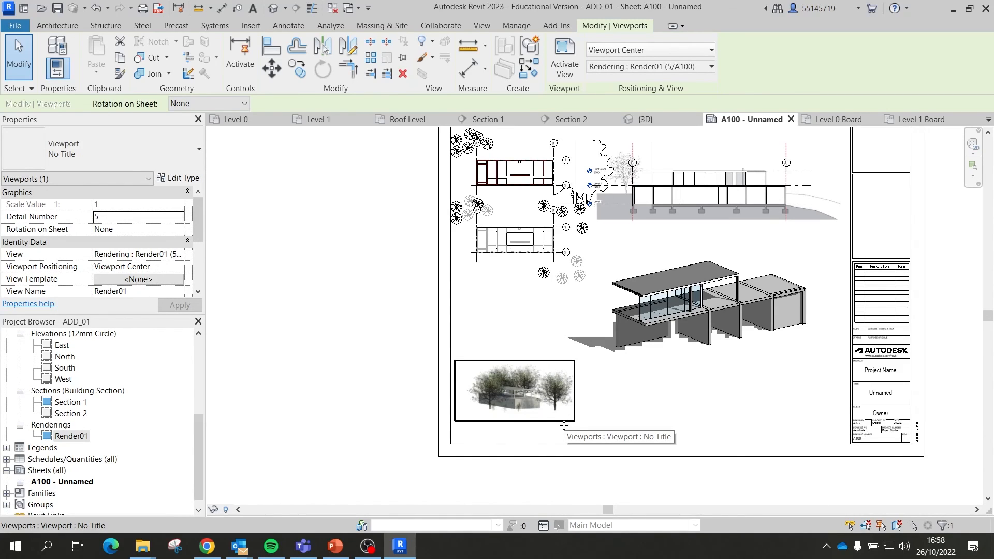
Step: Enlarge the Render01 image to 364.3 wide and shift it slightly left
{"action": "left_click", "coordinate": [569, 403]}
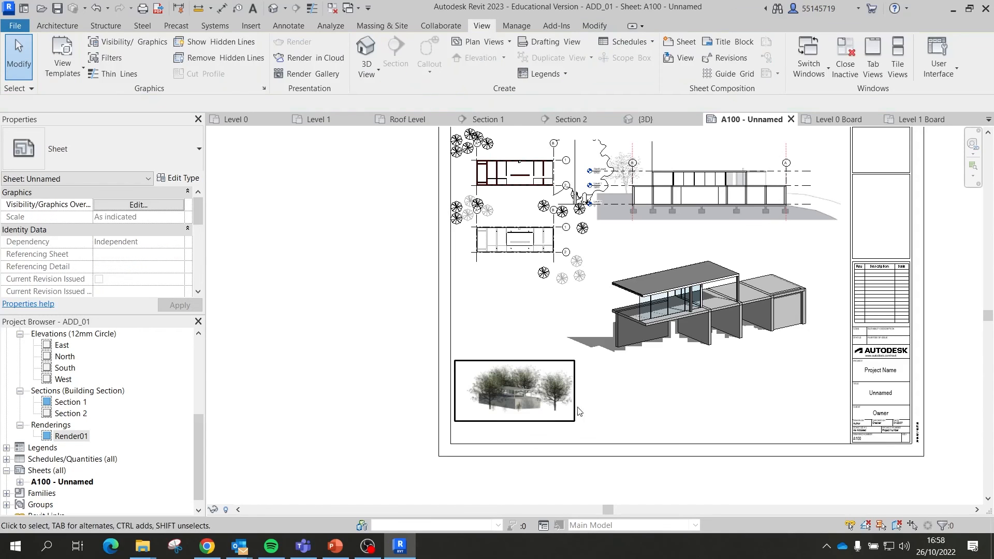
{"action": "left_click", "coordinate": [628, 252]}
{"action": "left_click", "coordinate": [671, 53]}
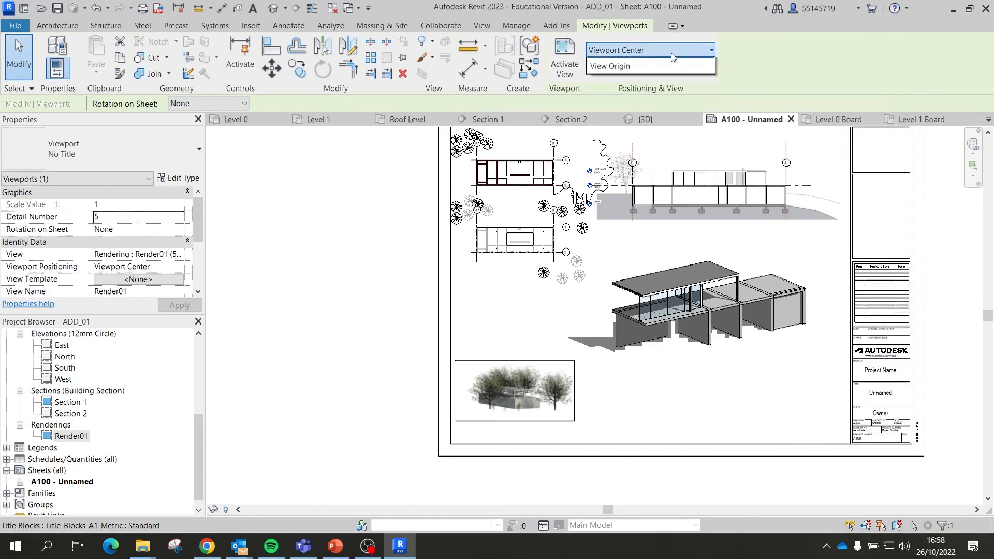
{"action": "left_click", "coordinate": [672, 52]}
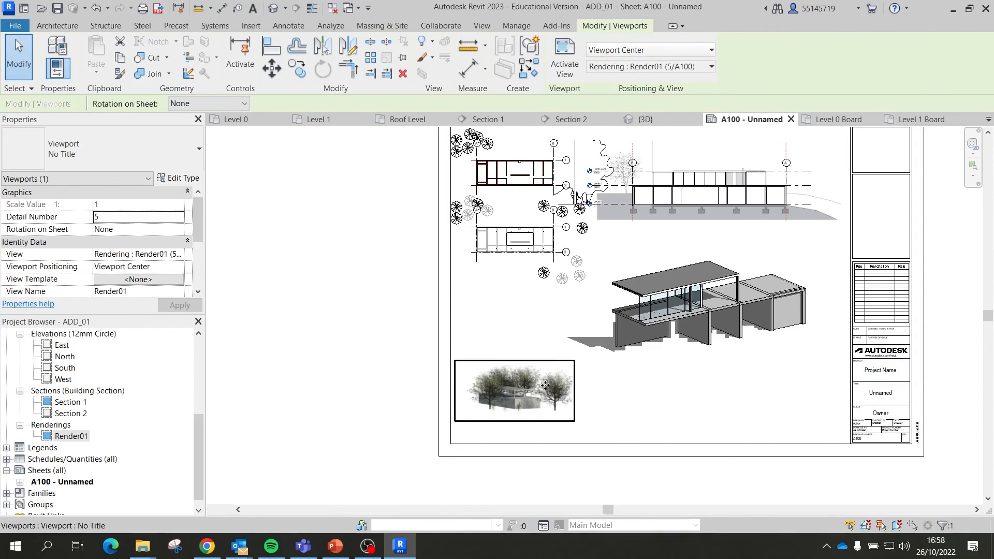
{"action": "left_click", "coordinate": [573, 415]}
{"action": "left_click_drag", "start_coordinate": [573, 419], "coordinate": [633, 448]}
{"action": "left_click_drag", "start_coordinate": [632, 363], "coordinate": [666, 346]}
{"action": "left_click_drag", "start_coordinate": [599, 388], "coordinate": [564, 388]}
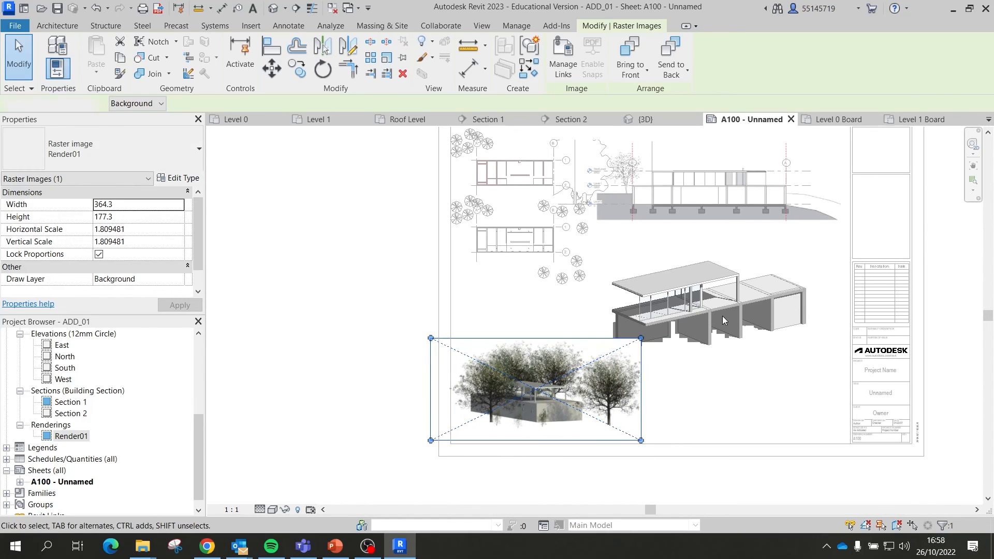
Step: Move the 3D viewport up and right beneath Section 1, then clear the selection
{"action": "left_click", "coordinate": [693, 308]}
{"action": "left_click_drag", "start_coordinate": [691, 308], "coordinate": [694, 294]}
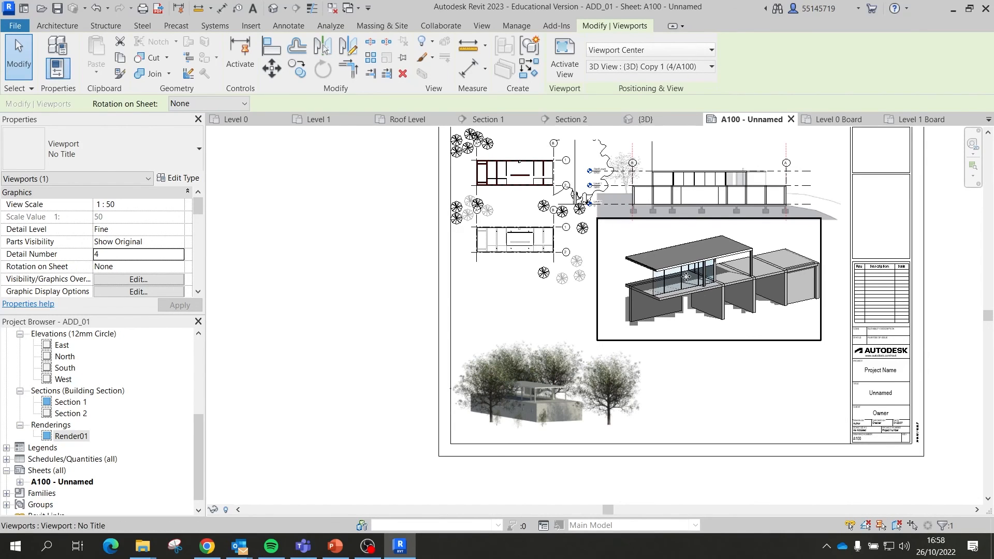
{"action": "left_click", "coordinate": [713, 234]}
{"action": "scroll", "coordinate": [714, 235], "scroll_direction": "up", "scroll_amount": 2}
{"action": "scroll", "coordinate": [713, 238], "scroll_direction": "down", "scroll_amount": 3}
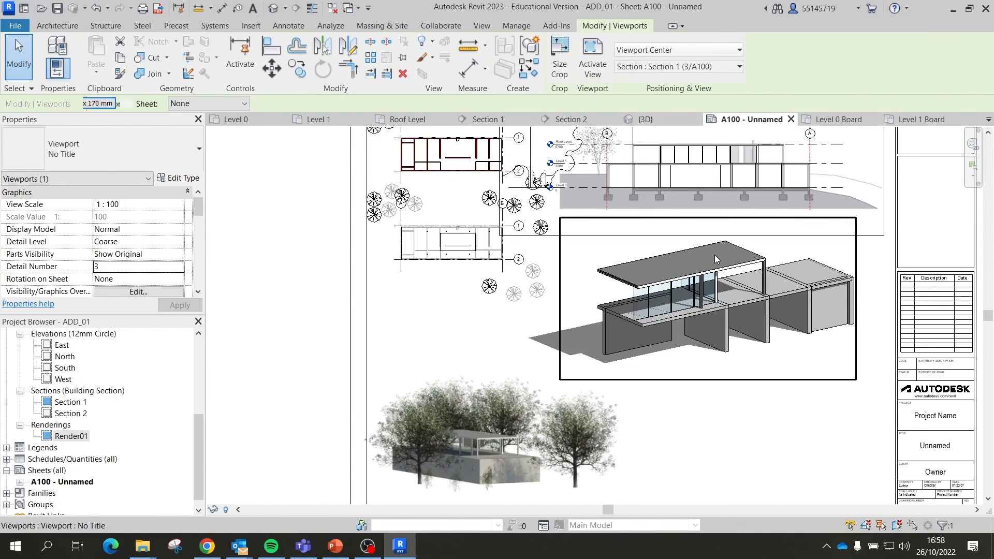
{"action": "key", "text": "Escape"}
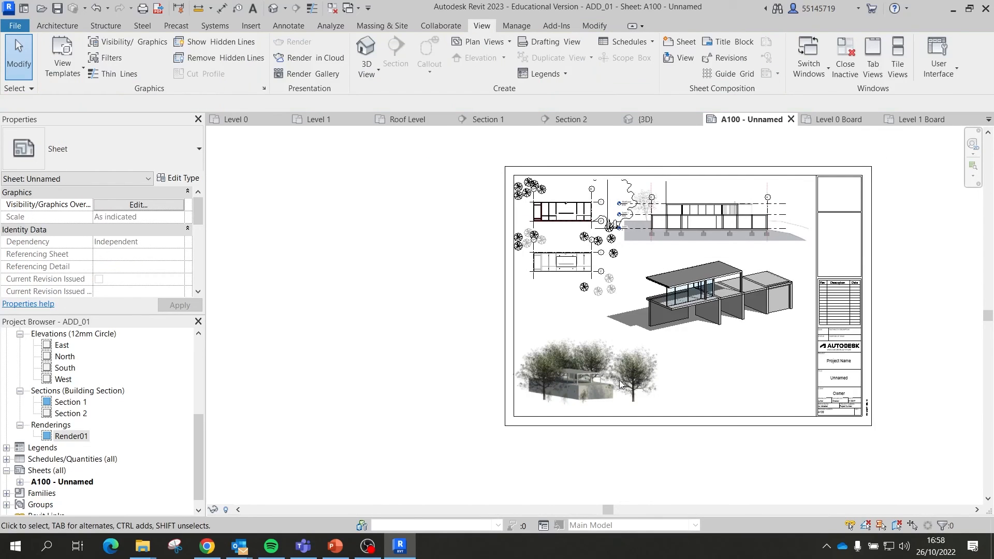
{"action": "left_click", "coordinate": [588, 378]}
{"action": "left_click", "coordinate": [719, 378]}
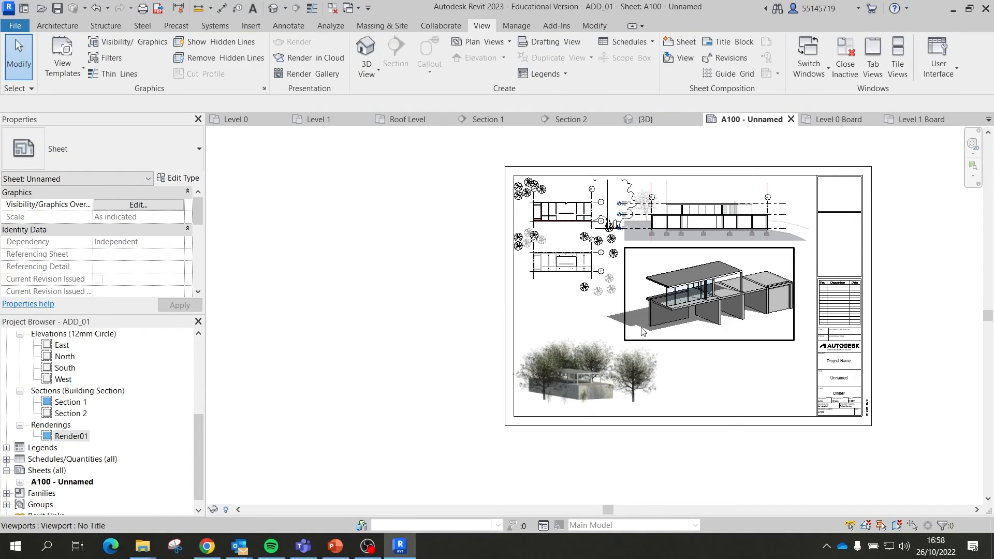
Step: Open the Print dialog for sheet A100 and choose Adobe PDF as the printer
{"action": "double_click", "coordinate": [704, 288]}
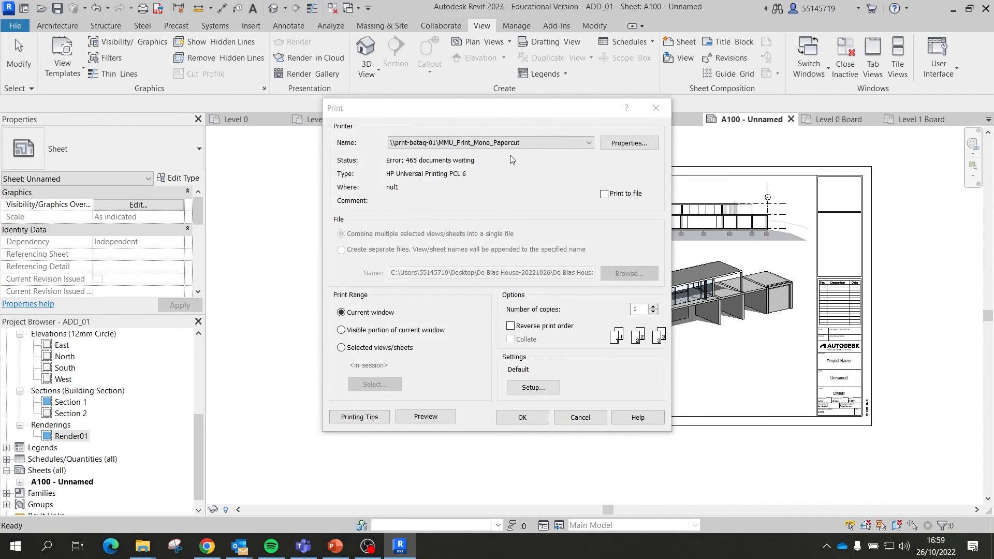
{"action": "left_click", "coordinate": [589, 142]}
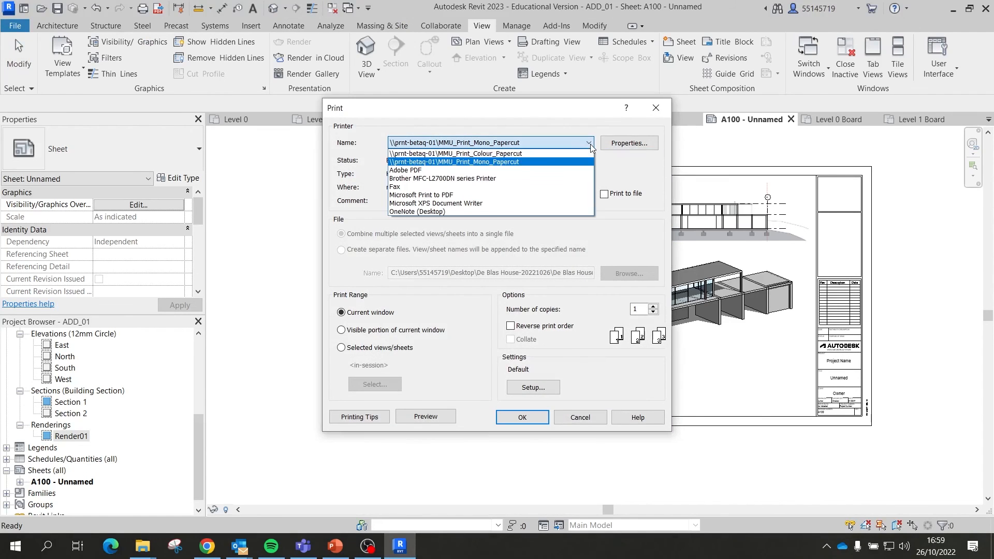
{"action": "left_click", "coordinate": [463, 170]}
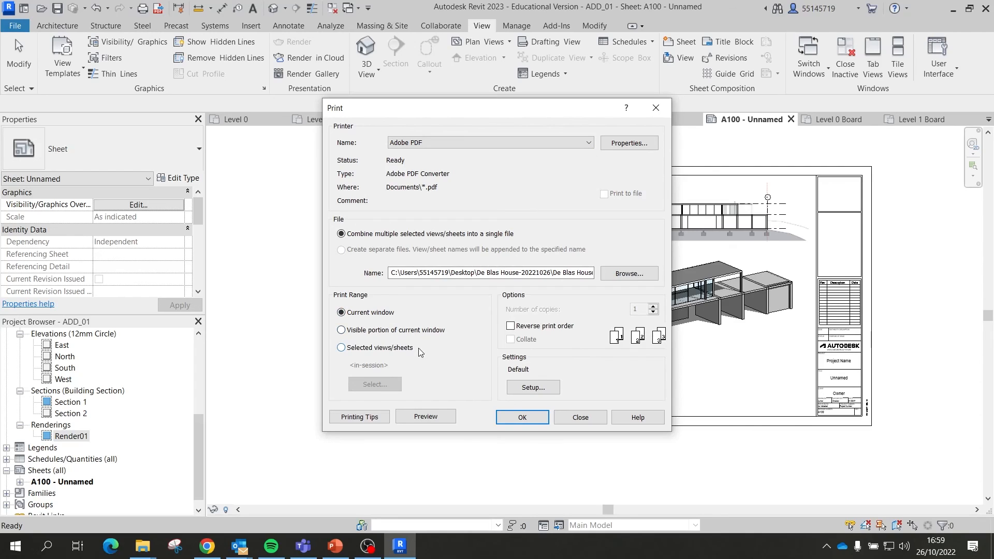
Step: Print selected views/sheets, with only Sheet: A100 - Unnamed chosen in the selection
{"action": "left_click", "coordinate": [386, 349]}
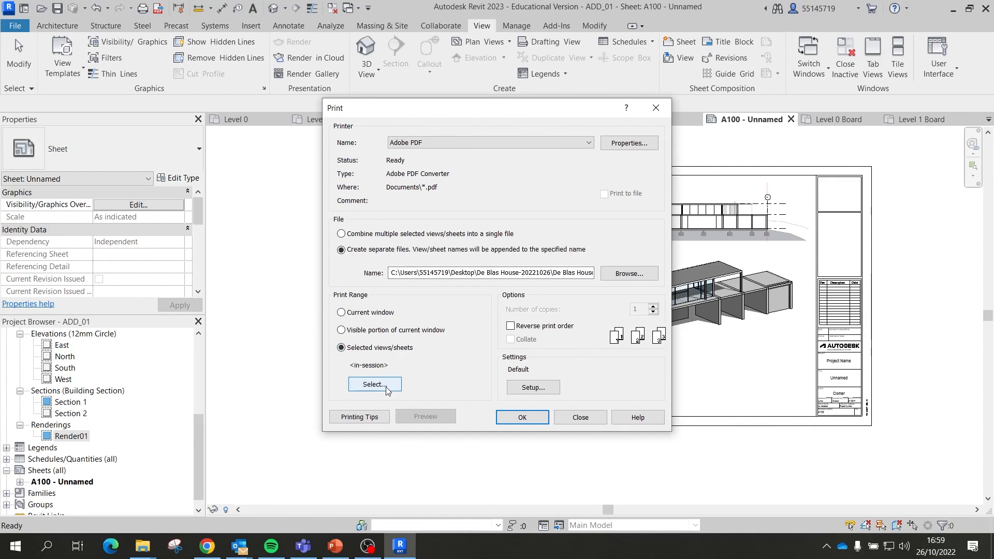
{"action": "left_click", "coordinate": [382, 384]}
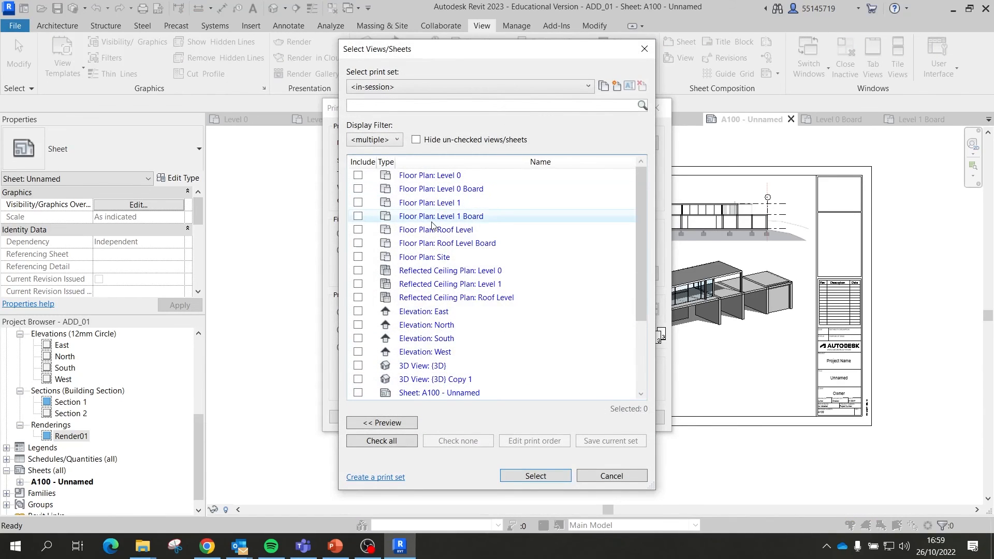
{"action": "scroll", "coordinate": [484, 248], "scroll_direction": "down", "scroll_amount": 3}
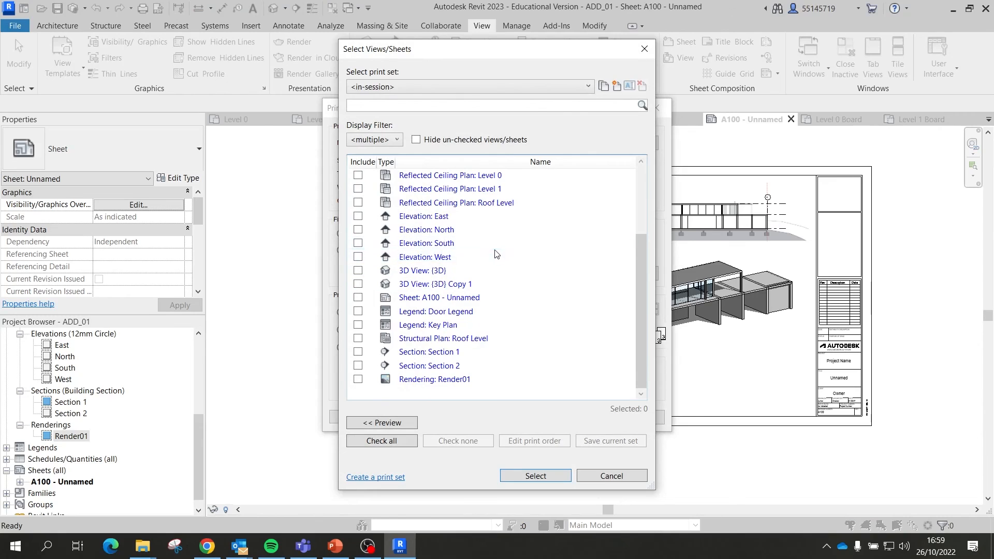
{"action": "scroll", "coordinate": [454, 247], "scroll_direction": "up", "scroll_amount": 3}
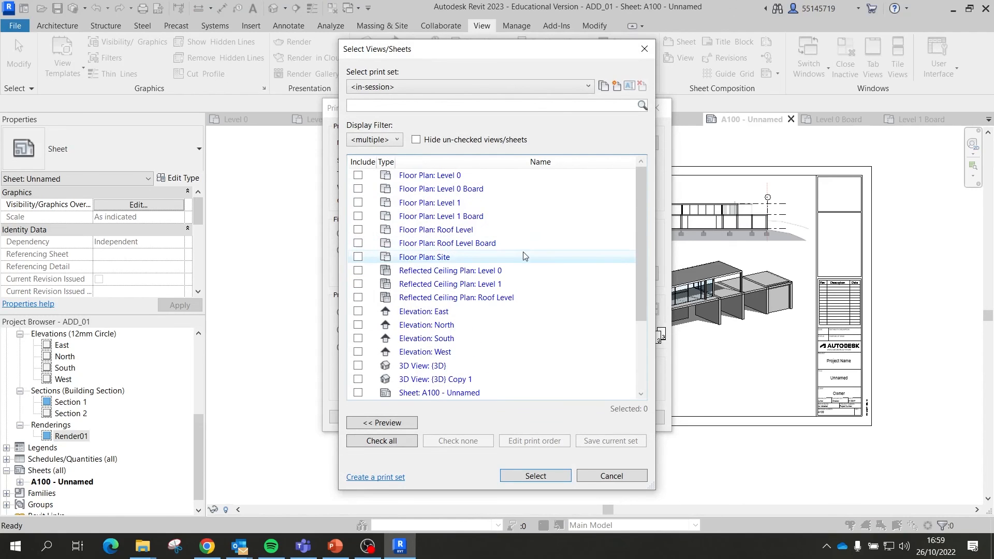
{"action": "scroll", "coordinate": [536, 266], "scroll_direction": "down", "scroll_amount": 1}
{"action": "scroll", "coordinate": [534, 271], "scroll_direction": "down", "scroll_amount": 1}
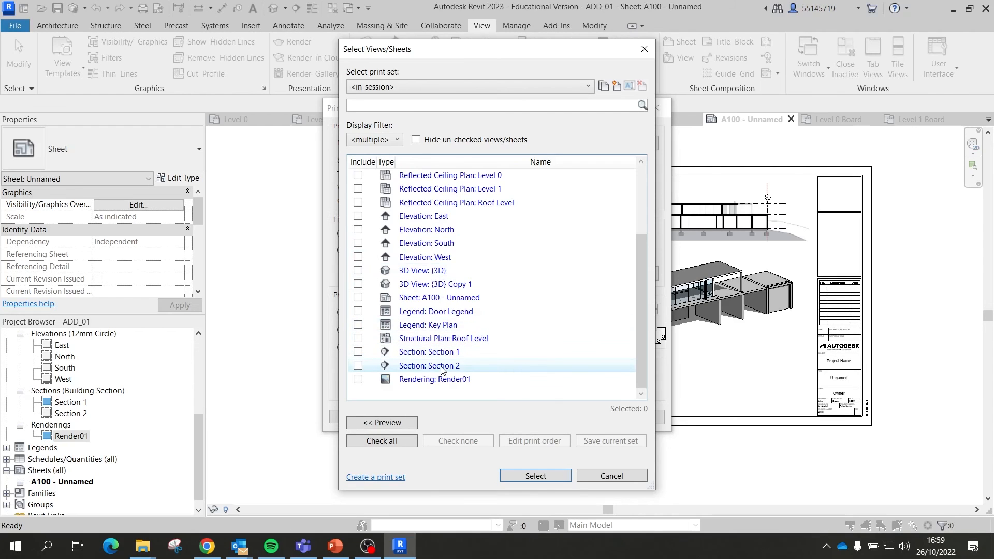
{"action": "left_click", "coordinate": [357, 300]}
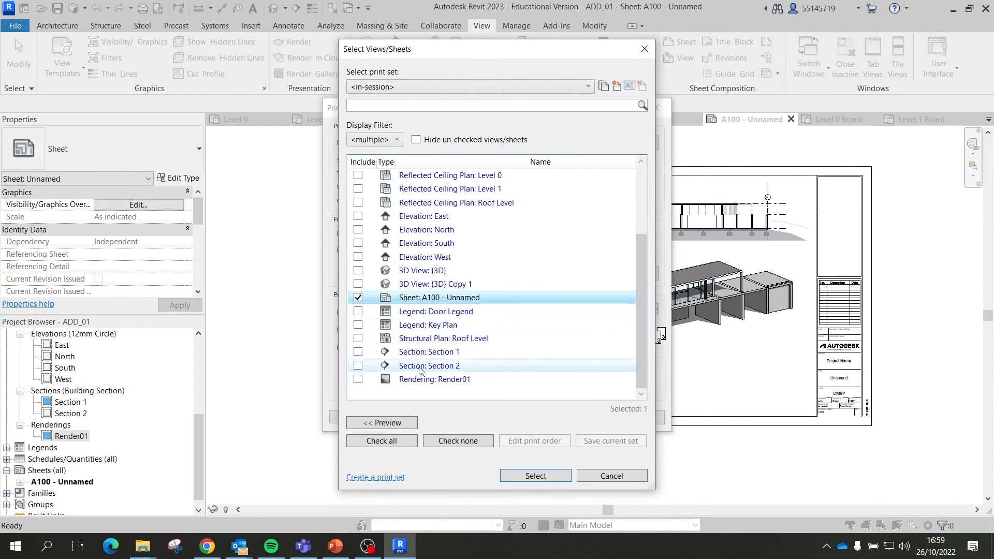
{"action": "left_click", "coordinate": [550, 479]}
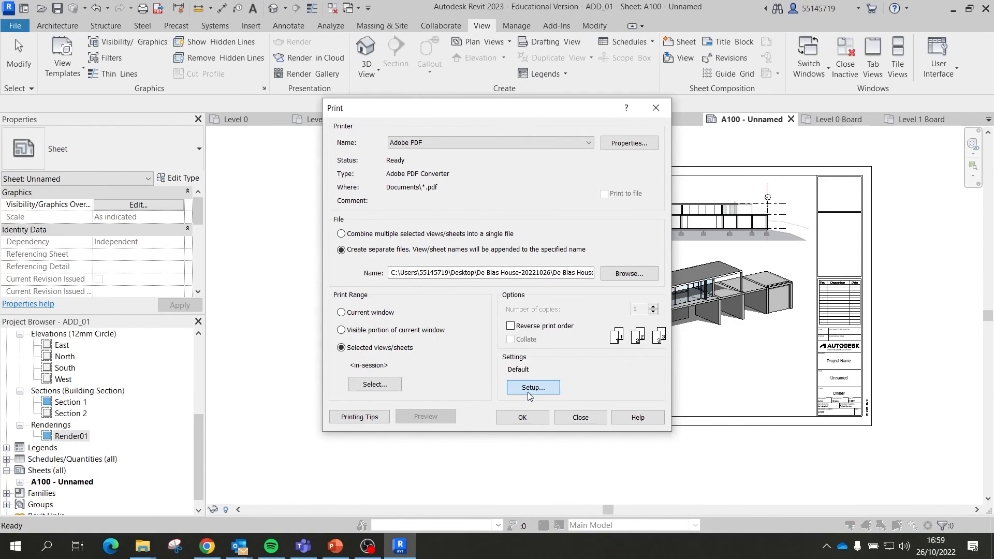
Step: Change the print setup's paper size from Letter to A1
{"action": "left_click", "coordinate": [531, 389]}
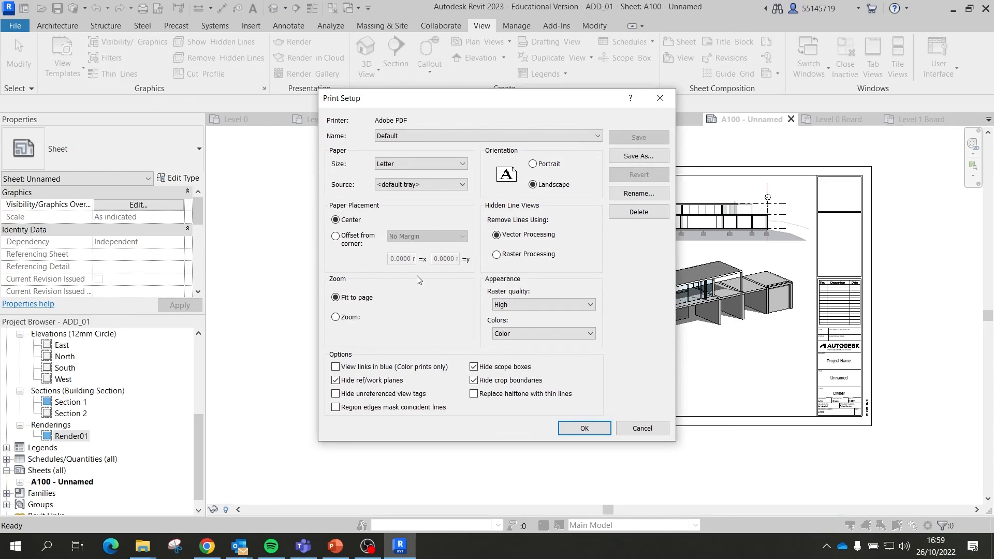
{"action": "left_click", "coordinate": [397, 163]}
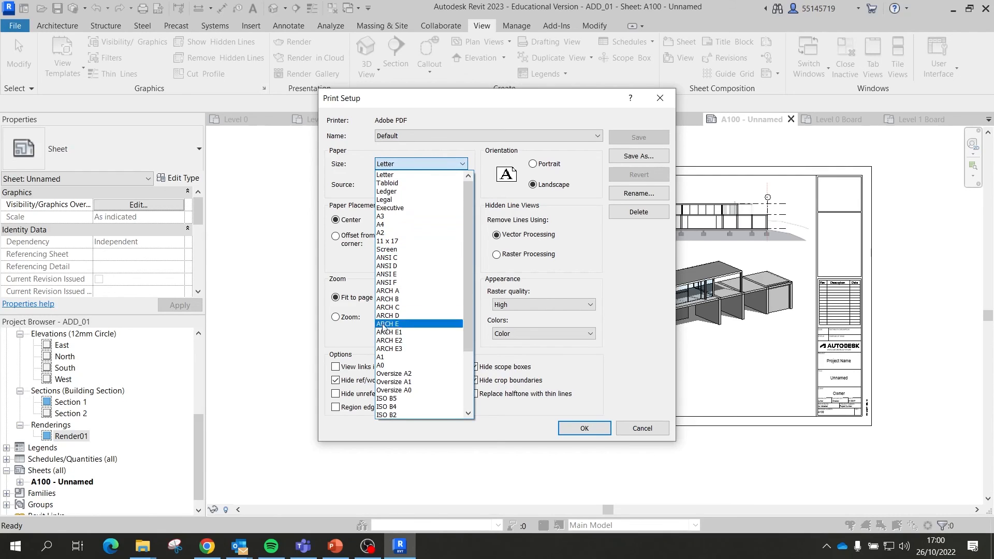
{"action": "left_click", "coordinate": [386, 357]}
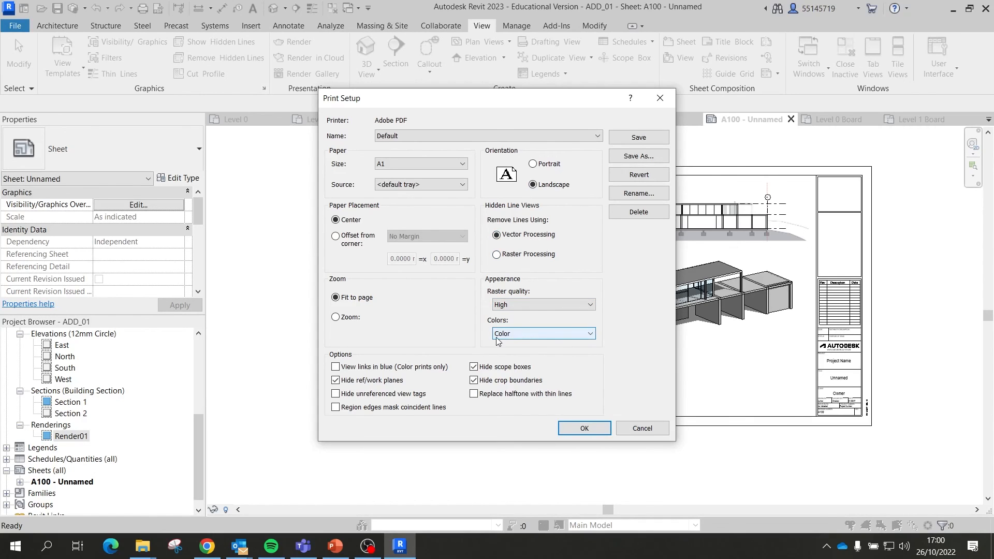
{"action": "left_click", "coordinate": [594, 429]}
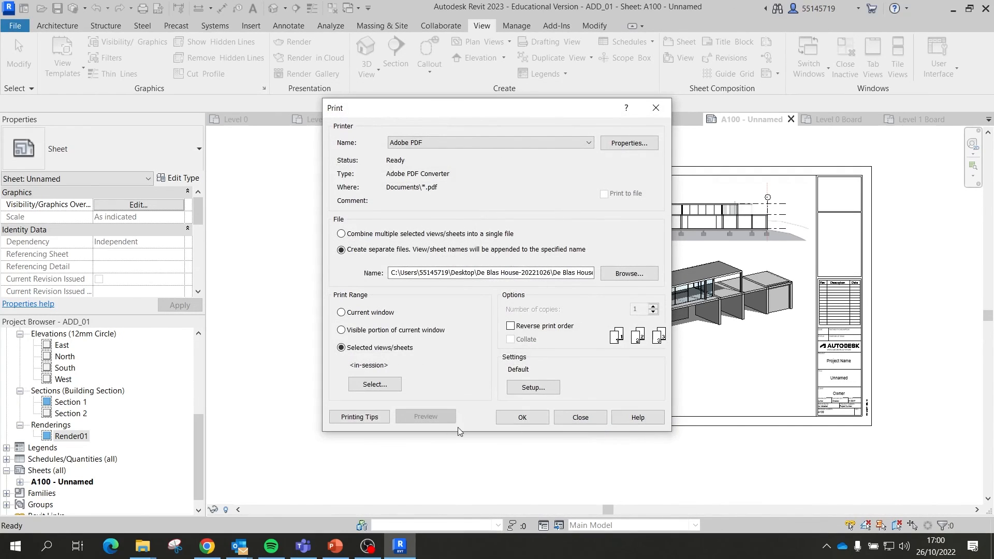
Step: Print sheet A100 as a separate PDF, ADD_01 - Sheet - A100 - Unnamed.pdf, on the Desktop
{"action": "left_click", "coordinate": [526, 422]}
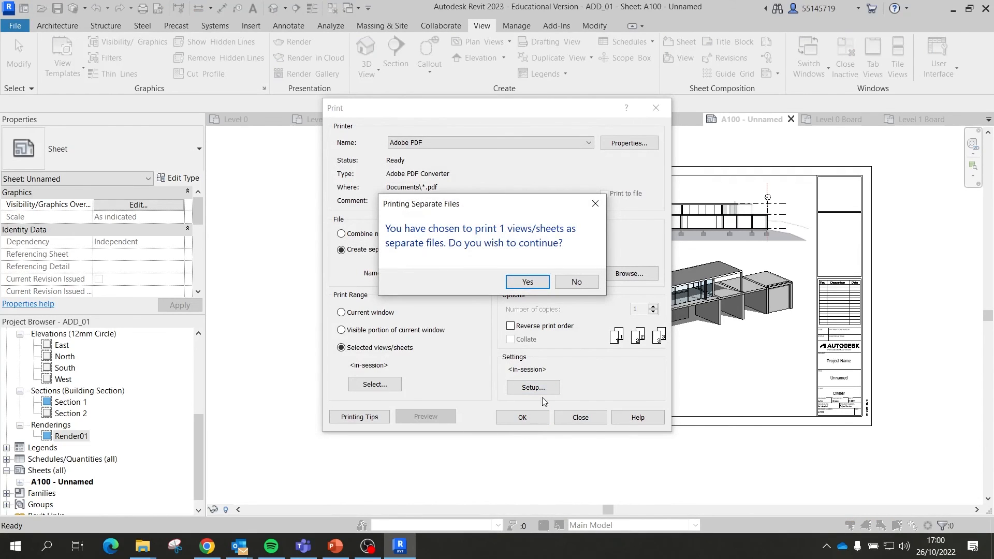
{"action": "left_click", "coordinate": [527, 281]}
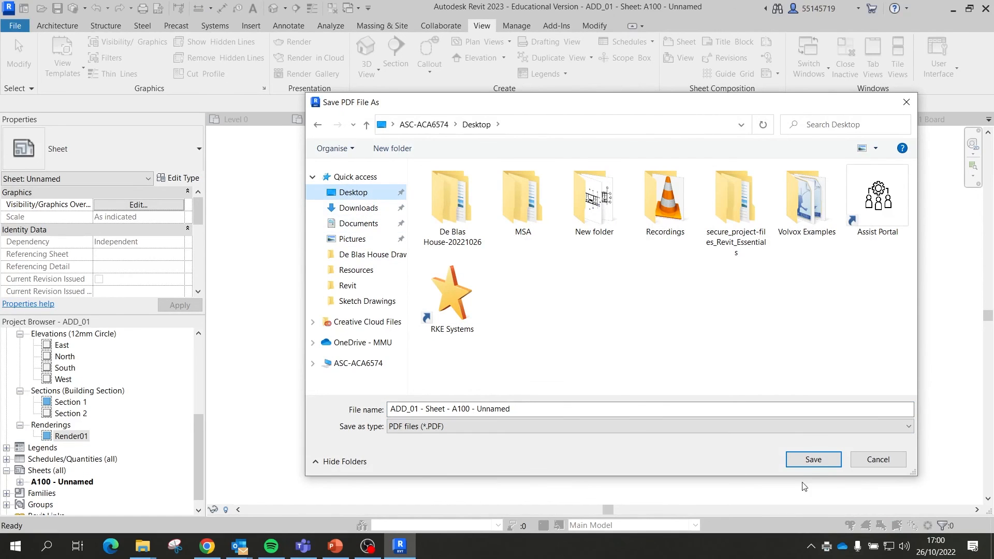
{"action": "left_click", "coordinate": [812, 459]}
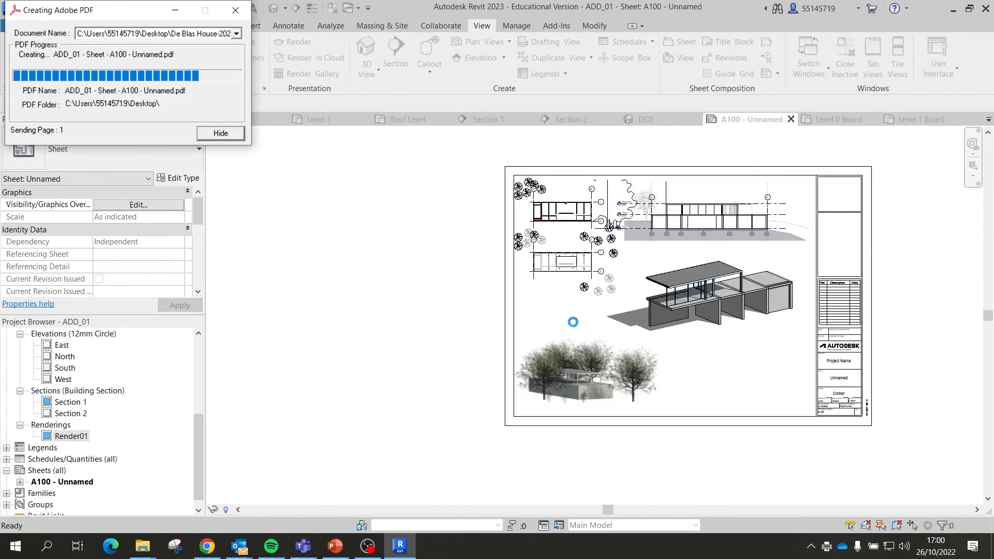